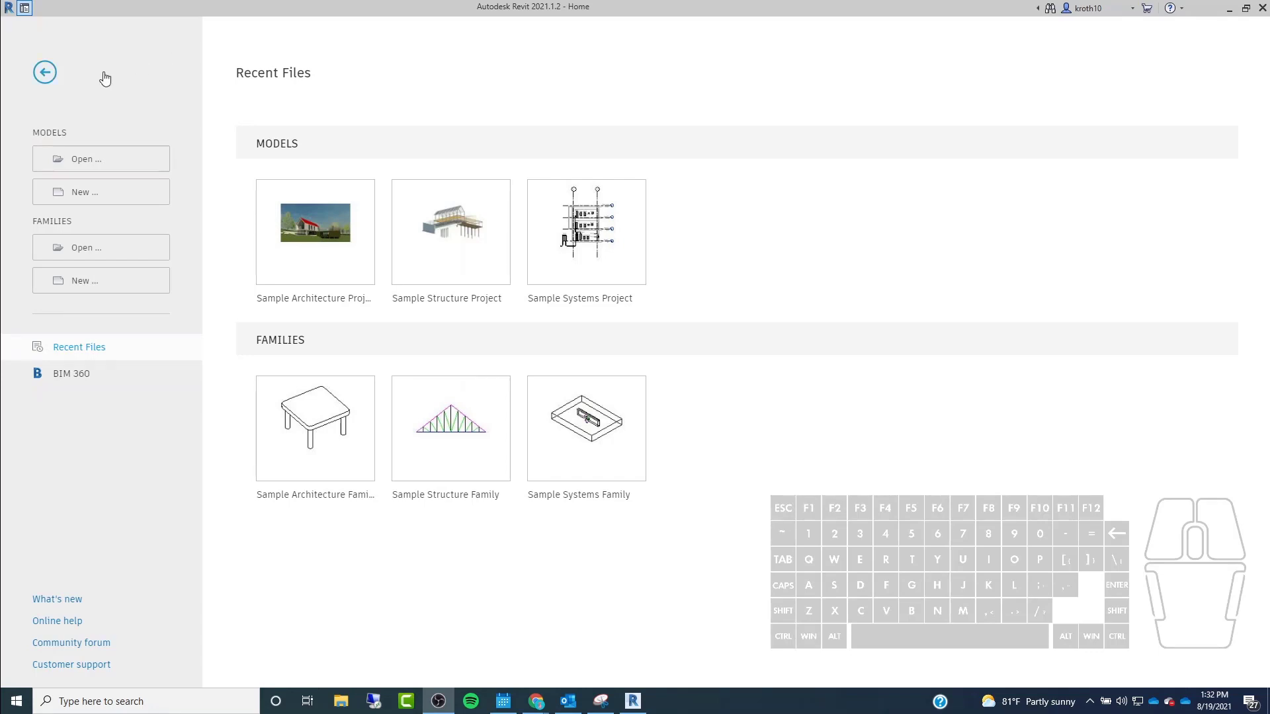
Browse the English-Imperial family templates for a new family, and close the template selection without choosing one.
{"action": "left_click", "coordinate": [94, 288]}
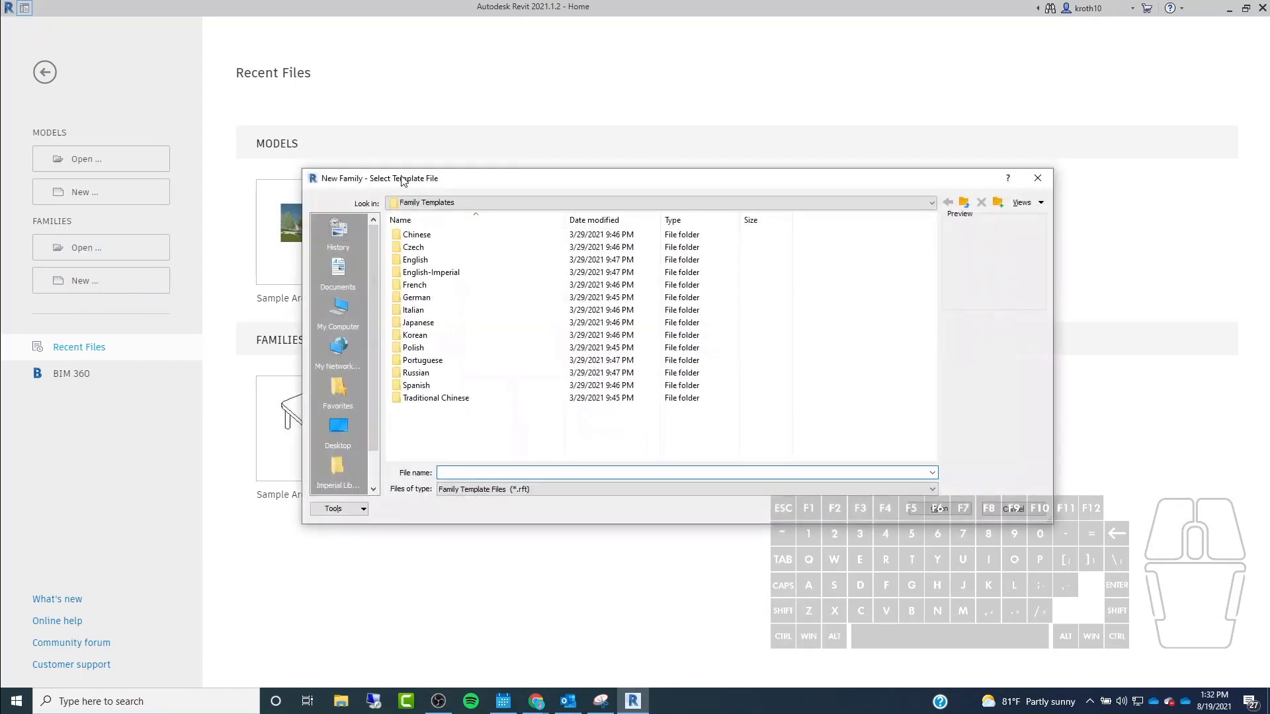
{"action": "left_click_drag", "start_coordinate": [402, 180], "coordinate": [365, 168]}
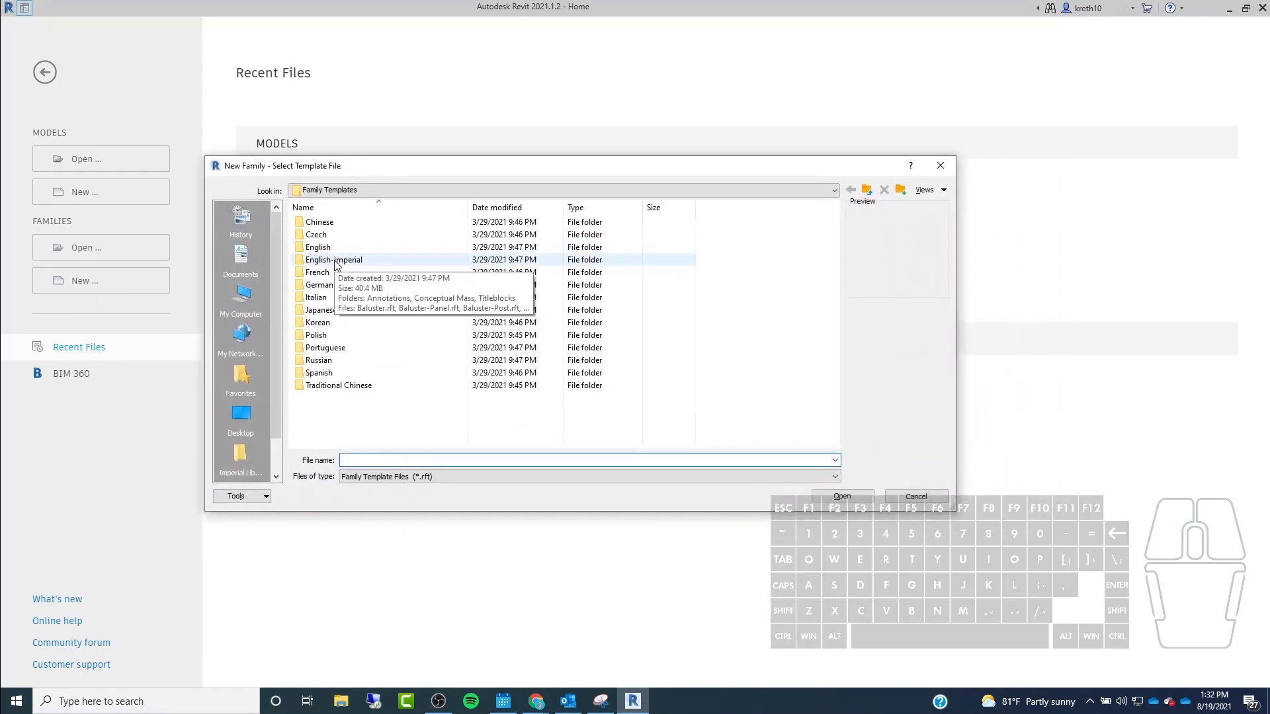
{"action": "double_click", "coordinate": [336, 260]}
{"action": "left_click_drag", "start_coordinate": [395, 170], "coordinate": [367, 141]}
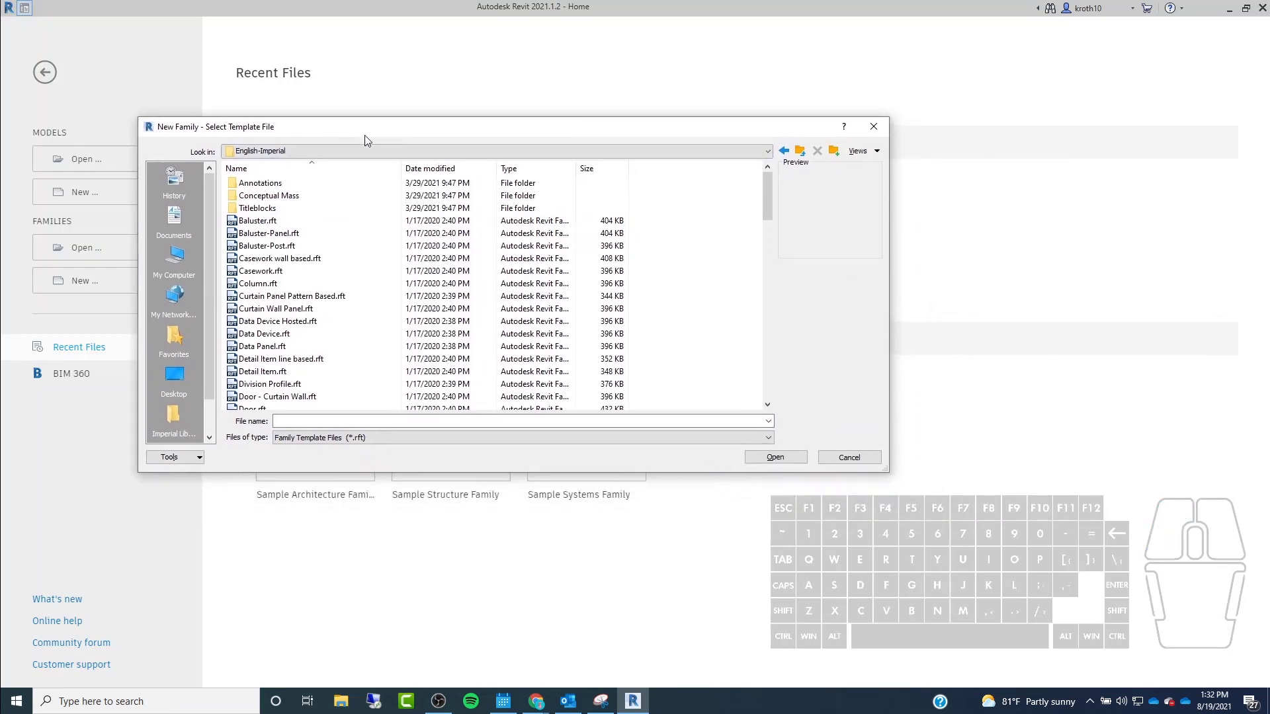
{"action": "left_click_drag", "start_coordinate": [771, 188], "coordinate": [774, 244]}
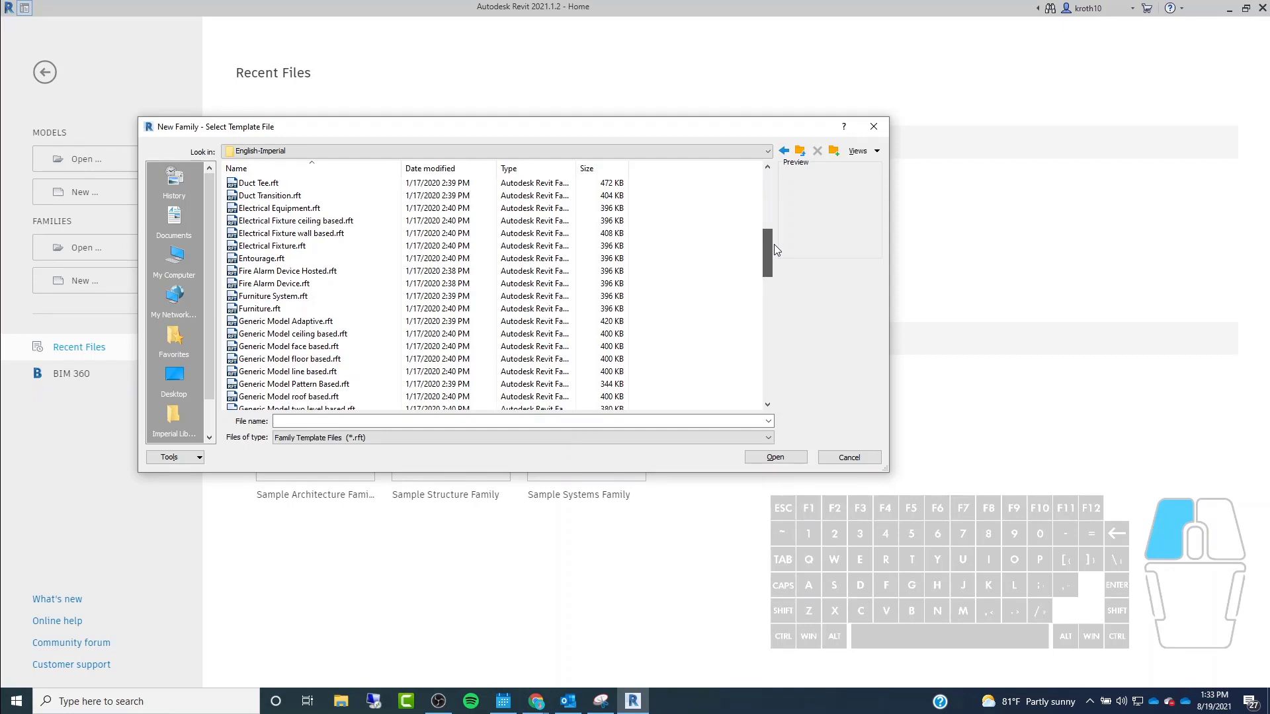
{"action": "left_click_drag", "start_coordinate": [774, 244], "coordinate": [774, 244]}
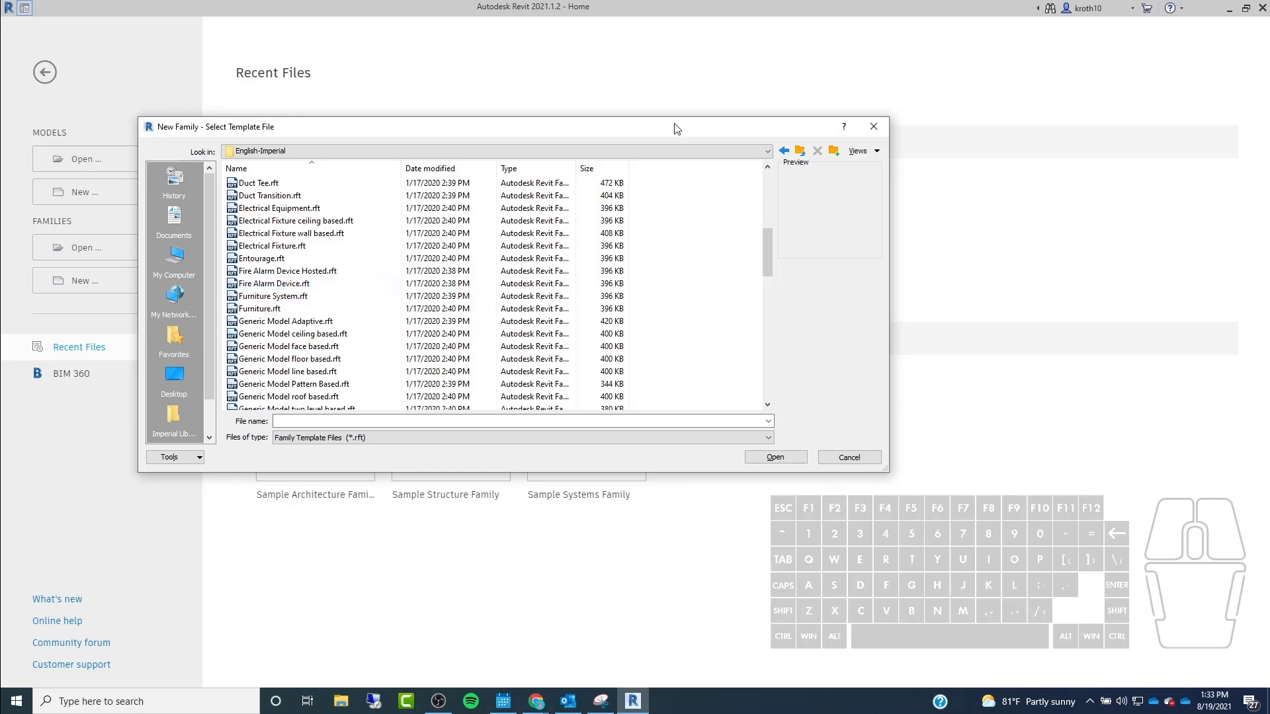
{"action": "mouse_move", "coordinate": [760, 245]}
{"action": "left_mouse_down"}
{"action": "mouse_move", "coordinate": [774, 267]}
{"action": "mouse_move", "coordinate": [760, 371]}
{"action": "mouse_move", "coordinate": [738, 255]}
{"action": "left_mouse_up"}
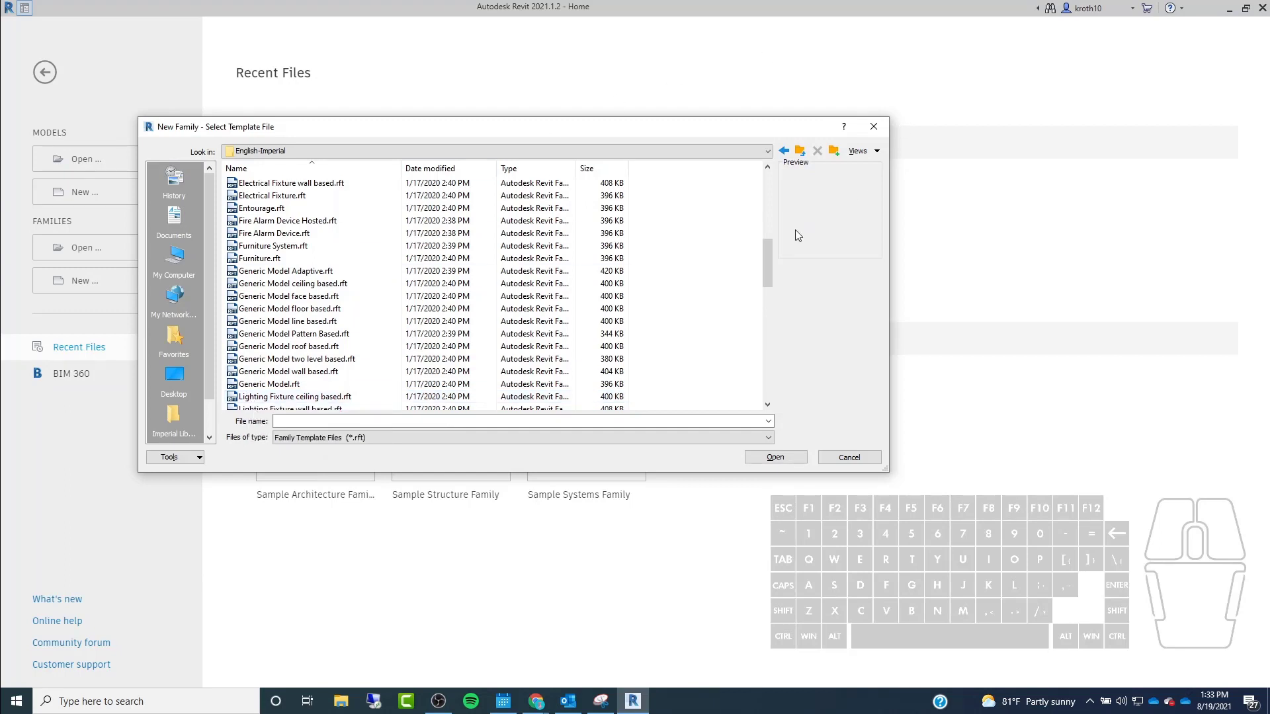
{"action": "left_click_drag", "start_coordinate": [771, 263], "coordinate": [775, 296]}
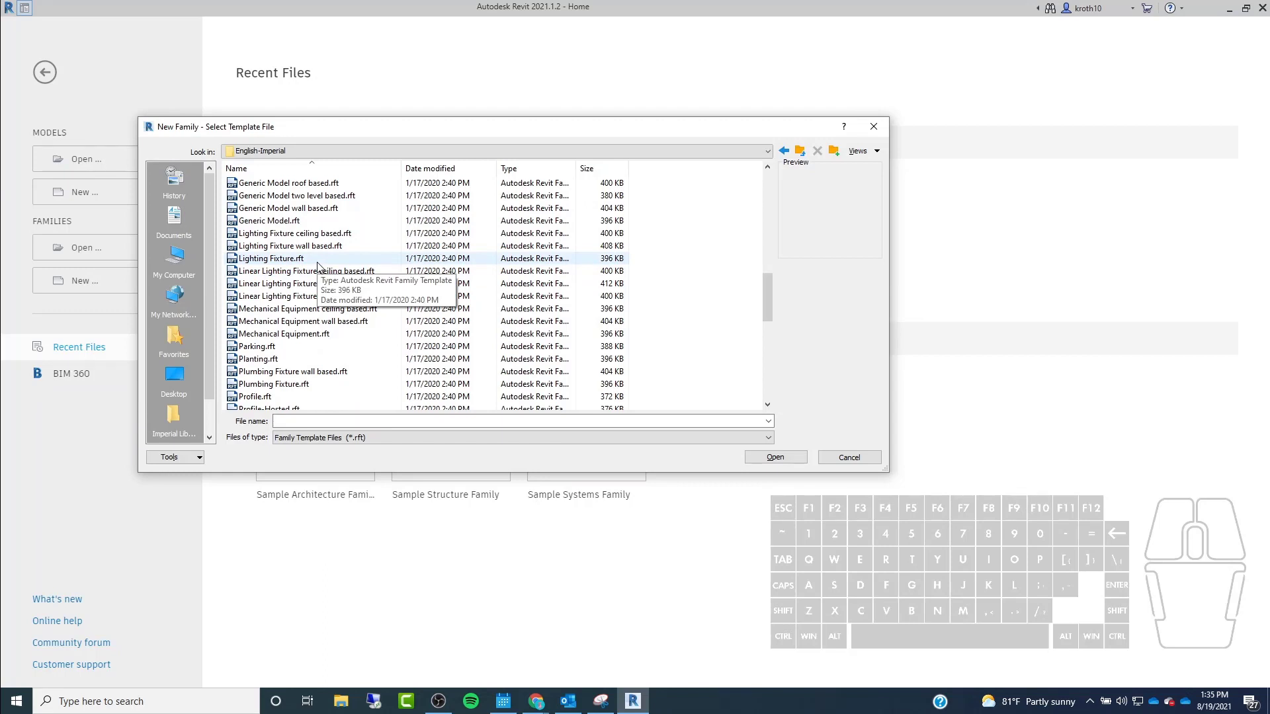
{"action": "scroll", "coordinate": [314, 321], "scroll_direction": "down", "scroll_amount": 2}
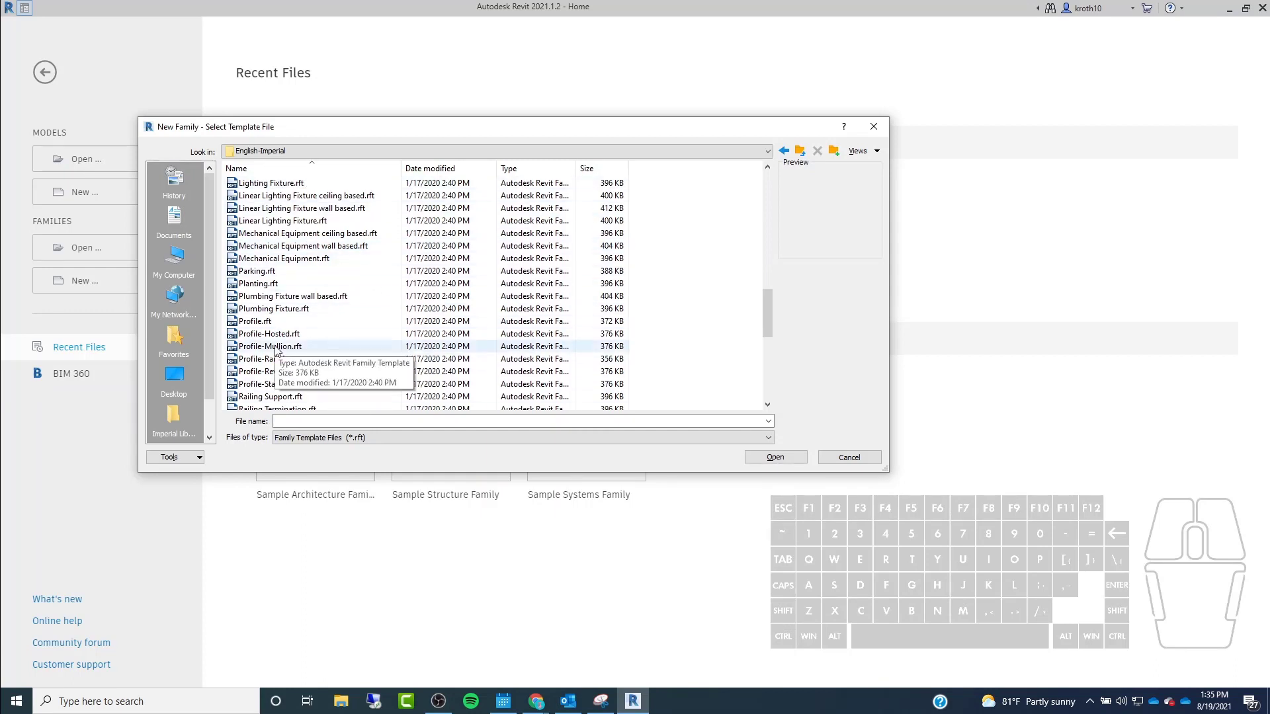
{"action": "scroll", "coordinate": [361, 331], "scroll_direction": "up", "scroll_amount": 3}
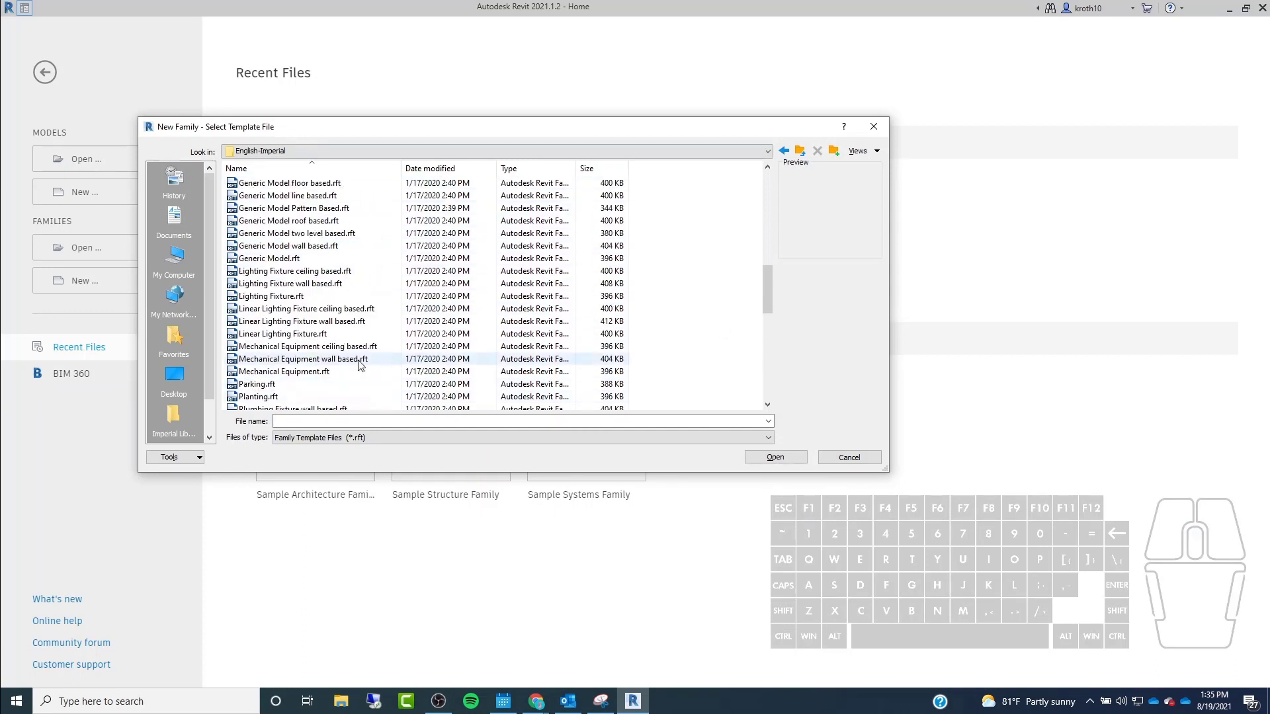
{"action": "left_click", "coordinate": [850, 457]}
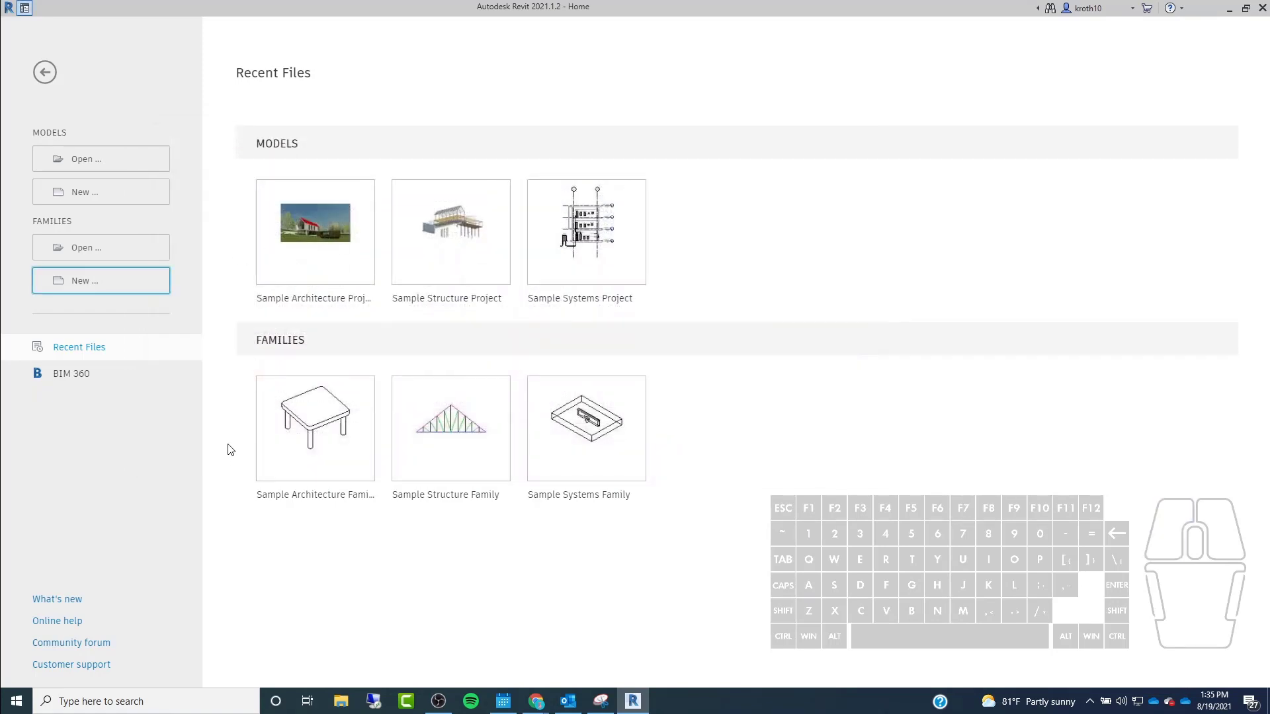
Open the Sample Architecture Family table and display its Ref. Level floor plan.
{"action": "left_click", "coordinate": [301, 426]}
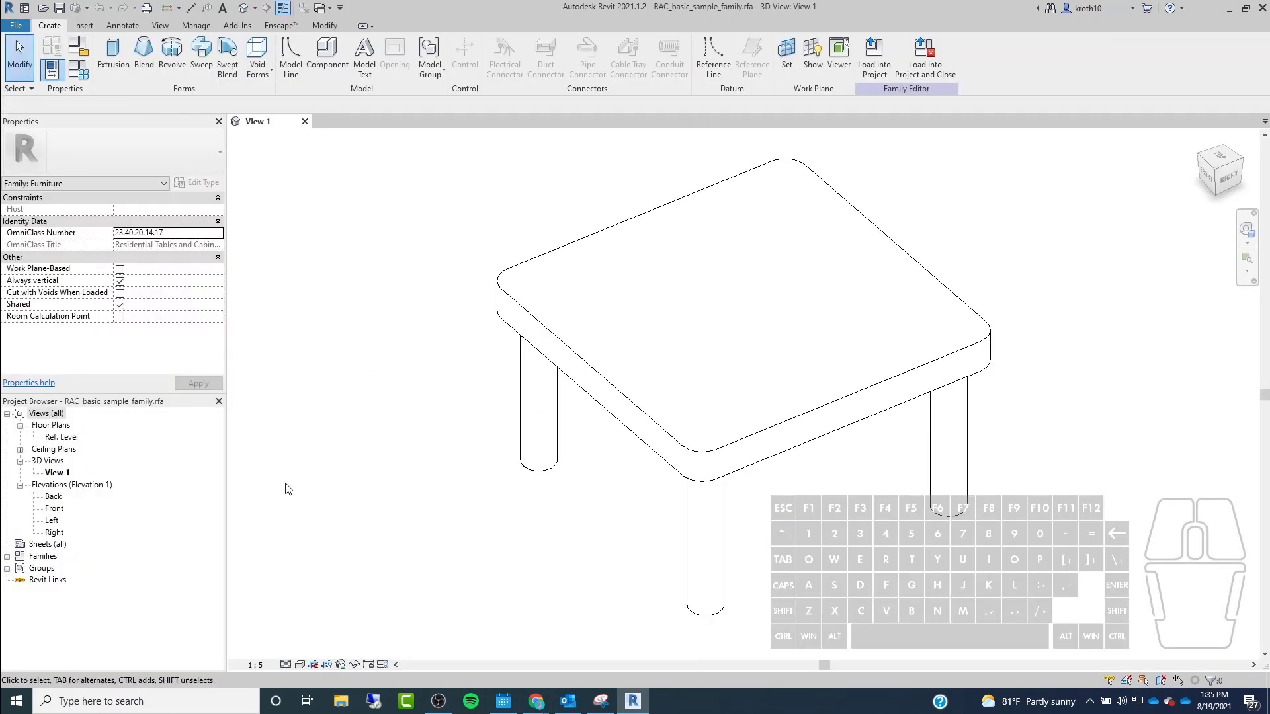
{"action": "double_click", "coordinate": [60, 437]}
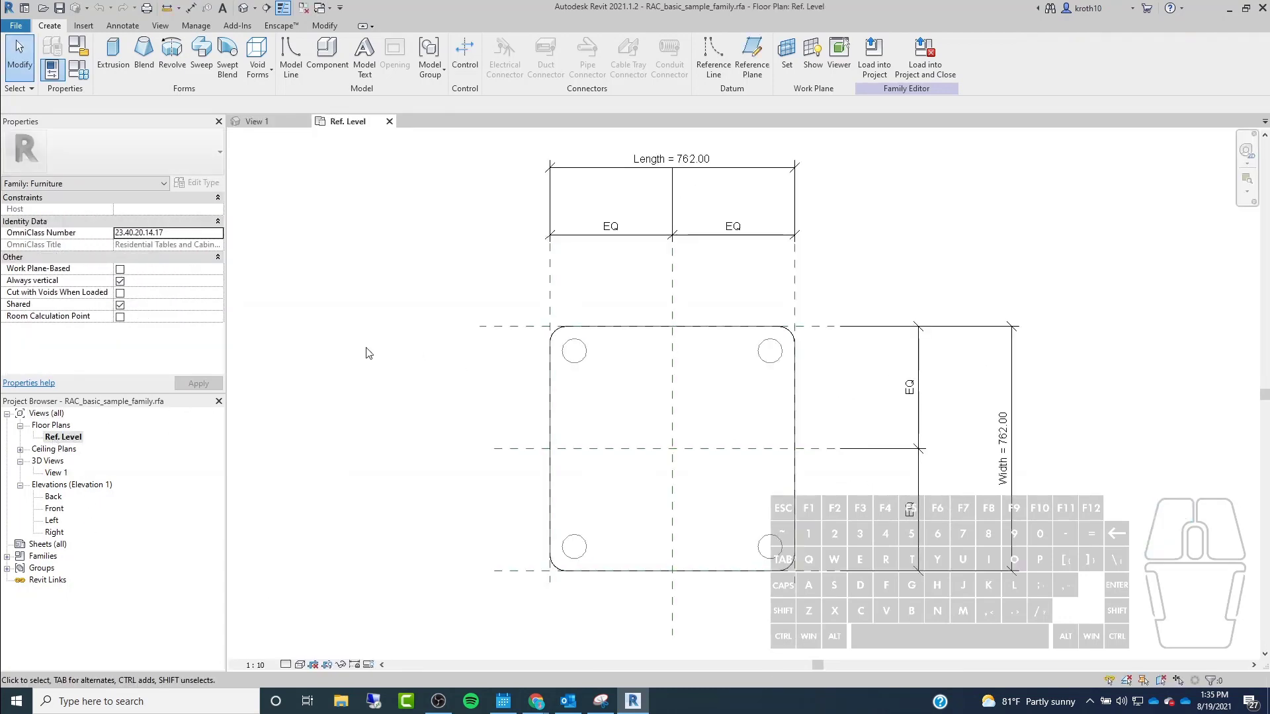
{"action": "scroll", "coordinate": [369, 353], "scroll_direction": "down", "scroll_amount": 3}
{"action": "scroll", "coordinate": [709, 381], "scroll_direction": "up", "scroll_amount": 3}
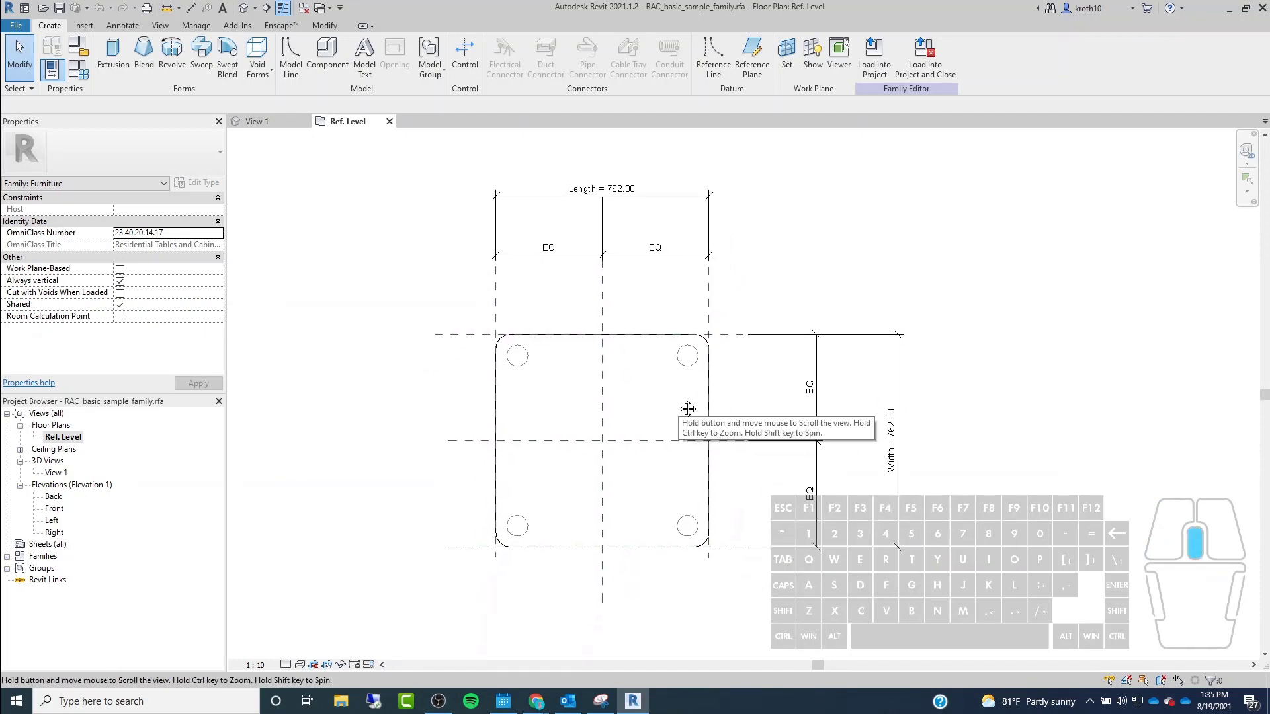
{"action": "scroll", "coordinate": [687, 409], "scroll_direction": "down", "scroll_amount": 1}
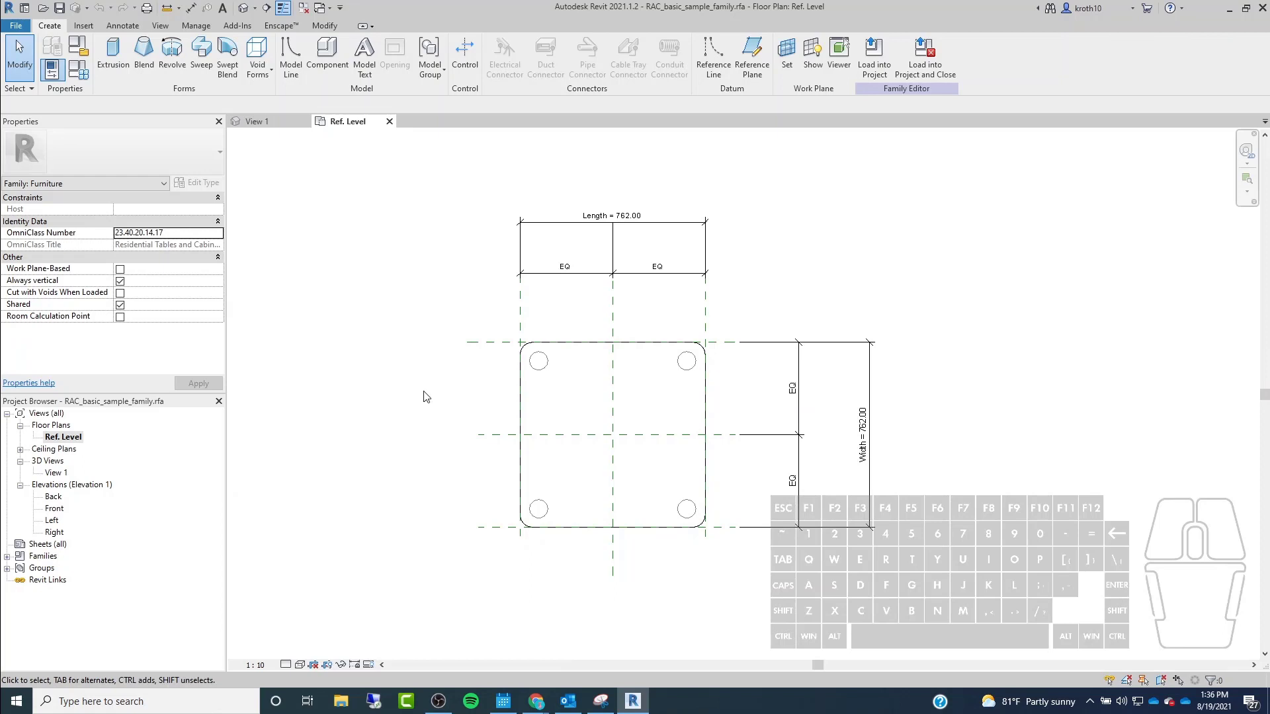
Select the tabletop extrusion and the Back reference plane in turn to examine their properties.
{"action": "left_click", "coordinate": [479, 342]}
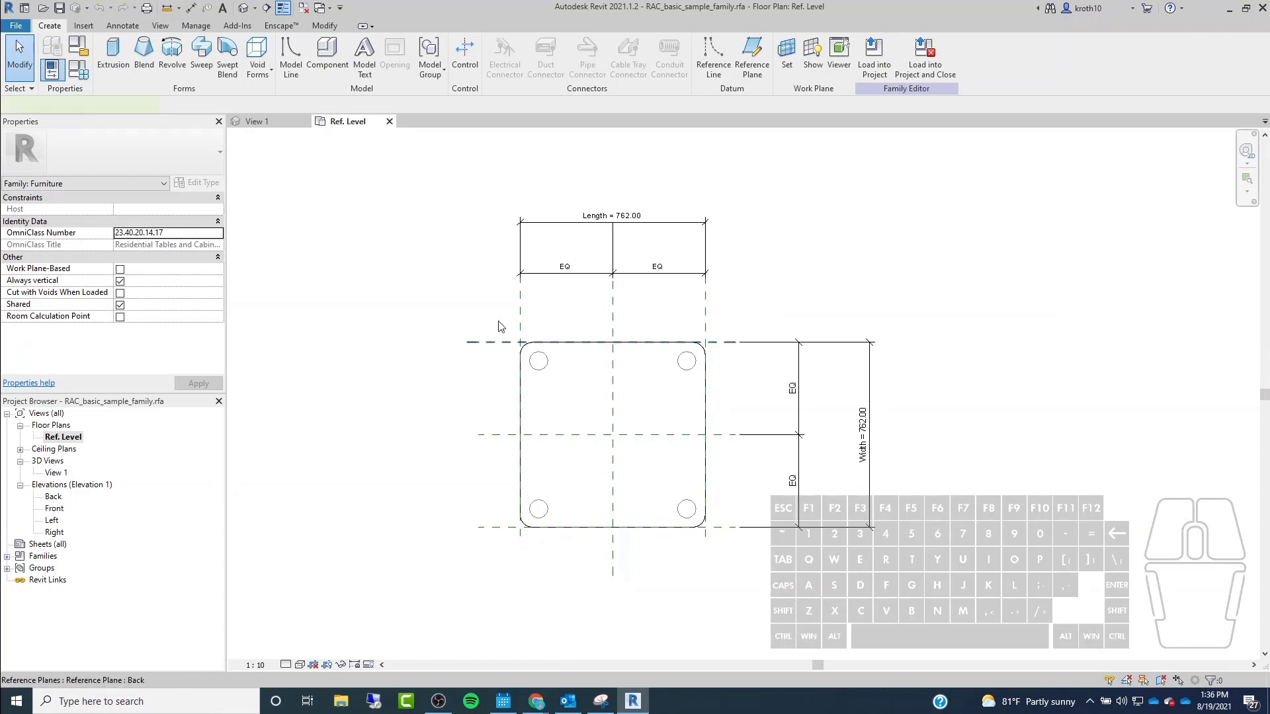
{"action": "key", "text": "Escape"}
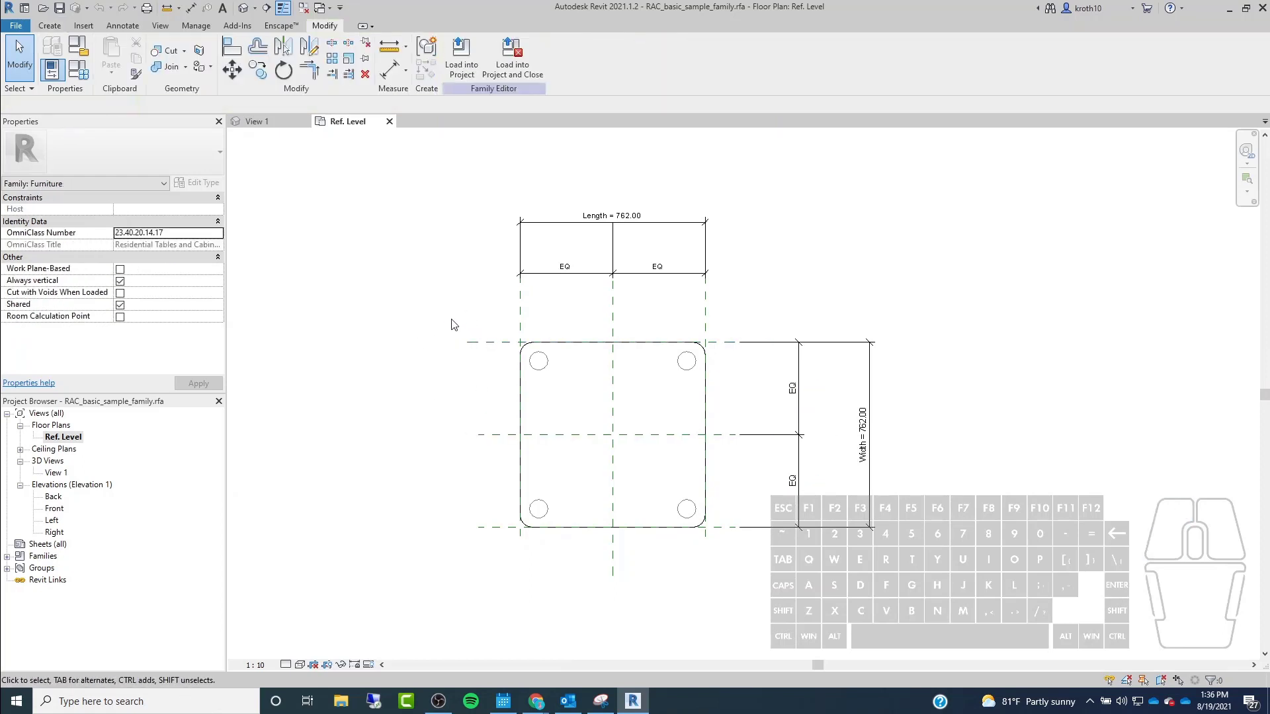
{"action": "left_click", "coordinate": [567, 343]}
{"action": "left_click", "coordinate": [565, 351]}
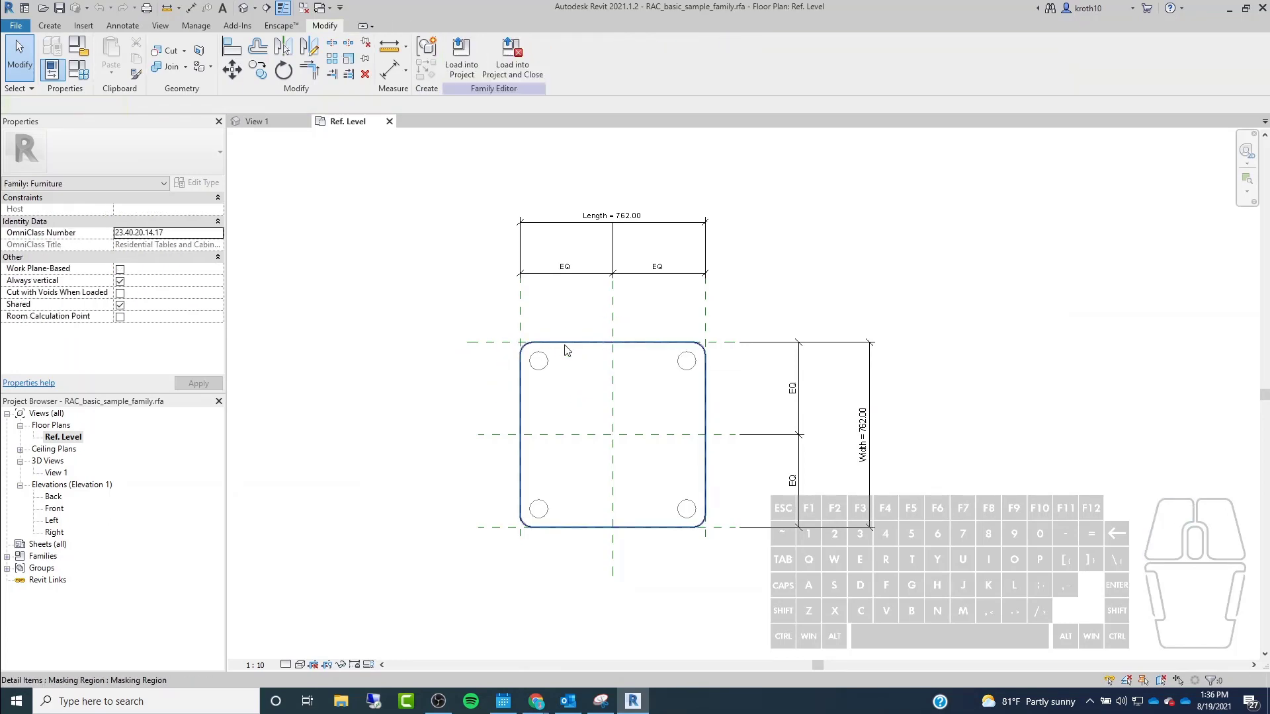
{"action": "left_click", "coordinate": [567, 350]}
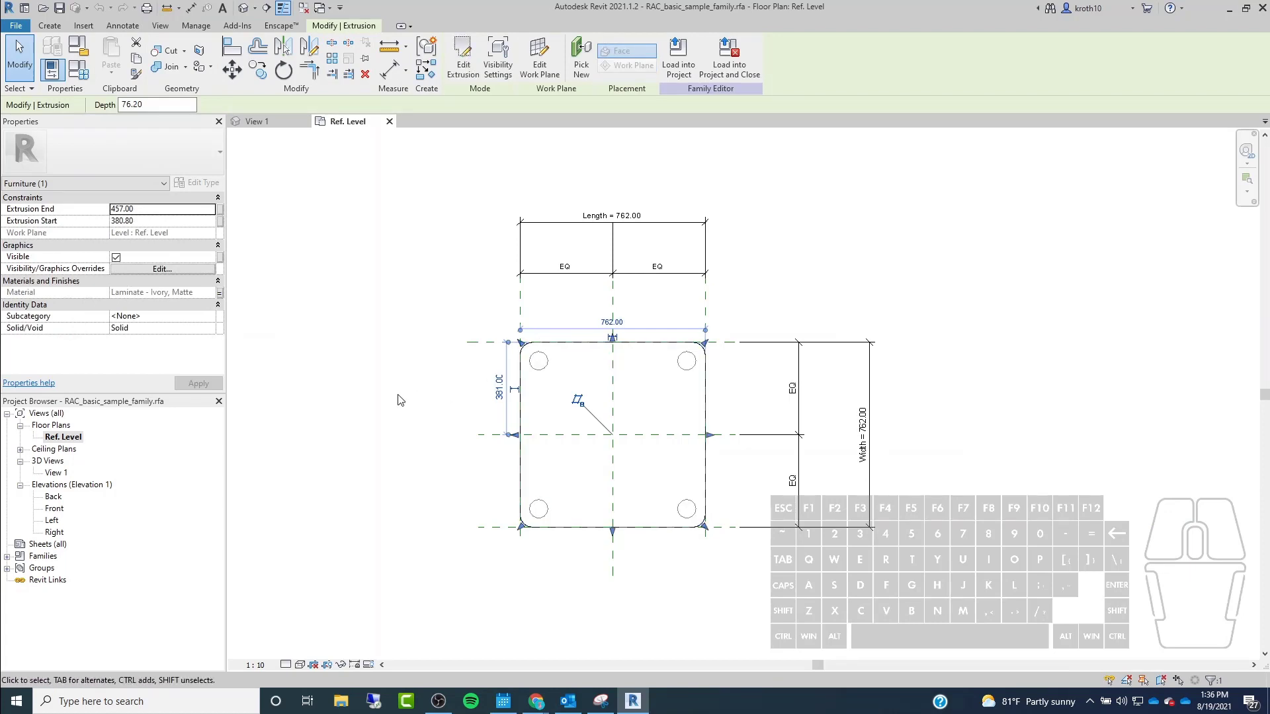
{"action": "left_click", "coordinate": [488, 343]}
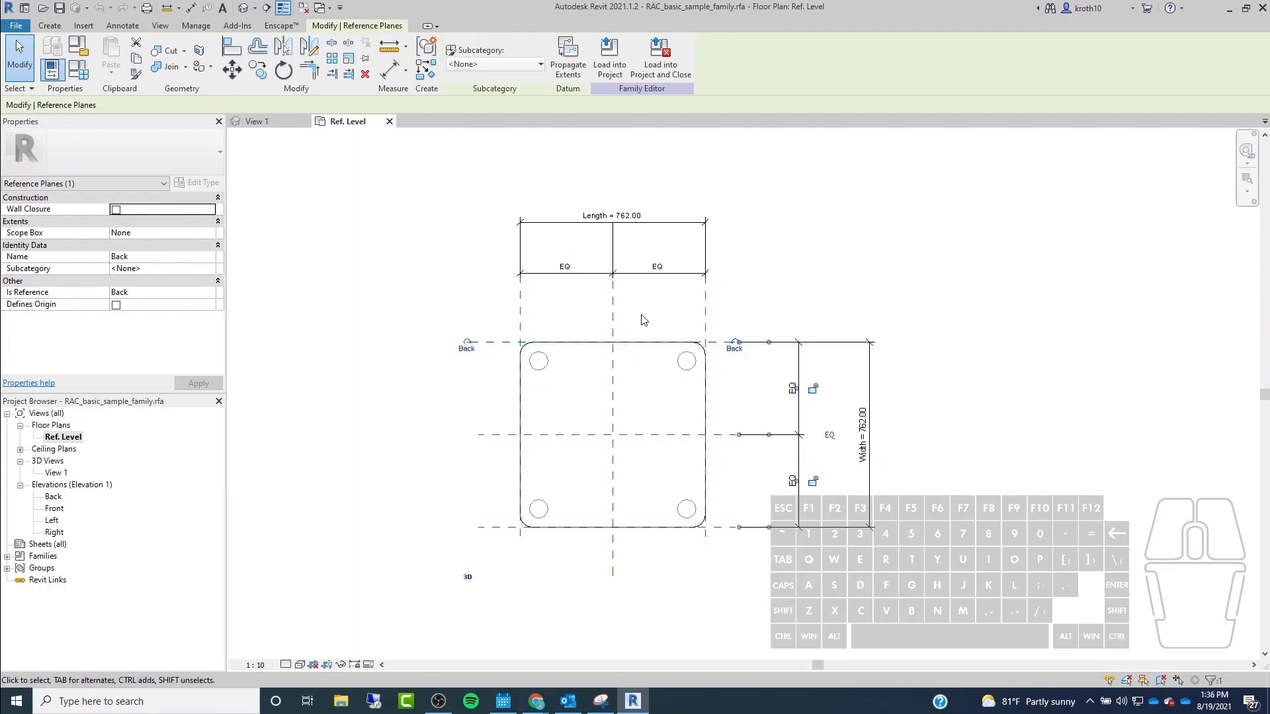
{"action": "left_click", "coordinate": [479, 385]}
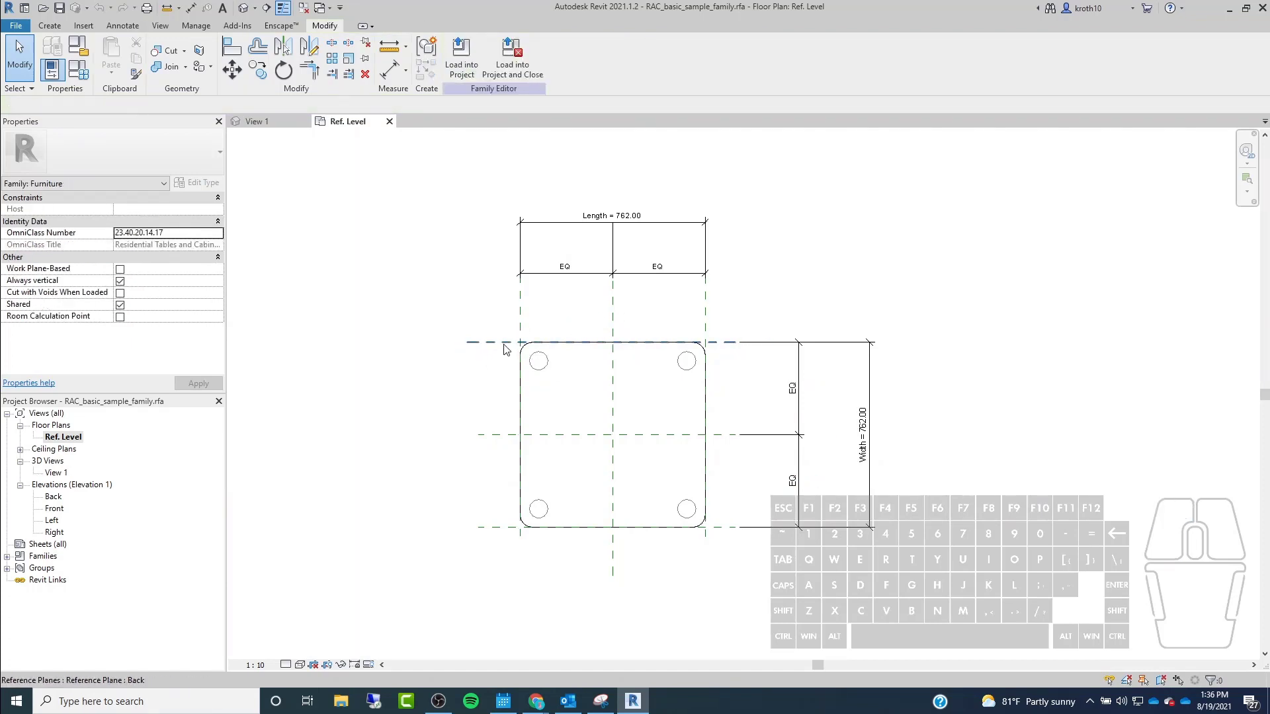
Shift the Back reference plane slightly toward the front of the table, return it to its original position, and deselect it.
{"action": "left_click", "coordinate": [505, 342]}
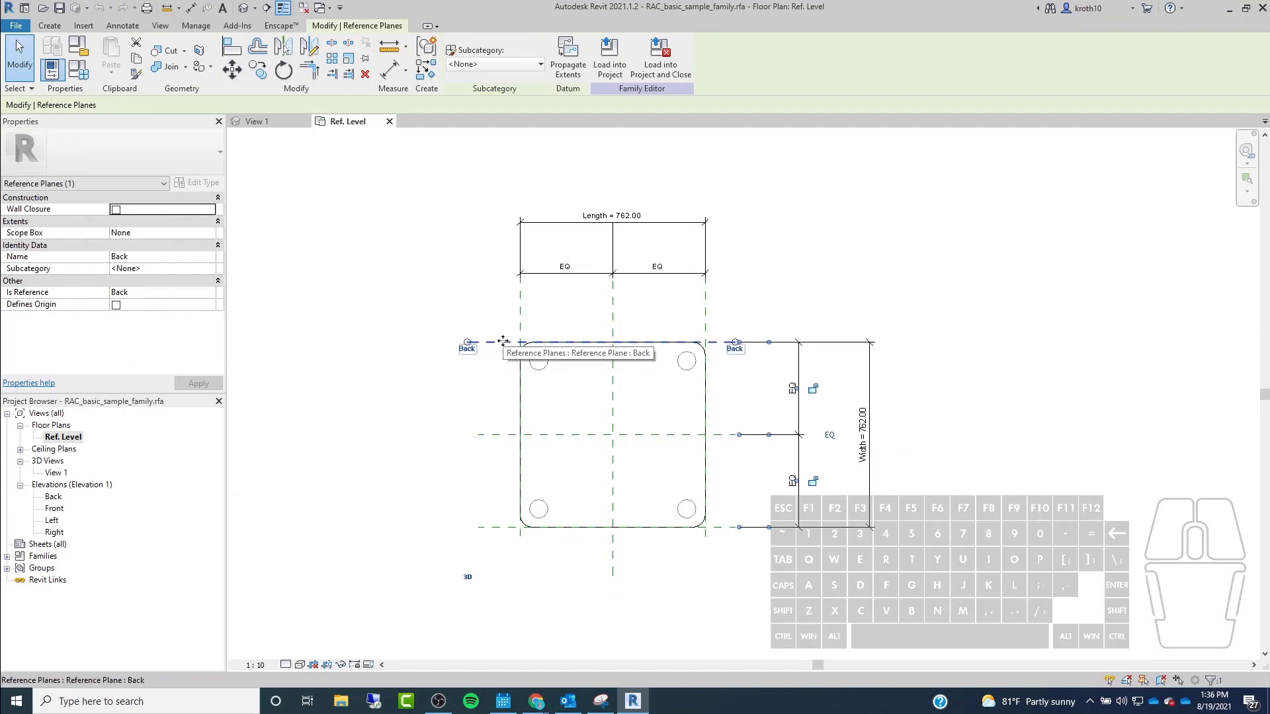
{"action": "left_click_drag", "start_coordinate": [503, 341], "coordinate": [506, 364]}
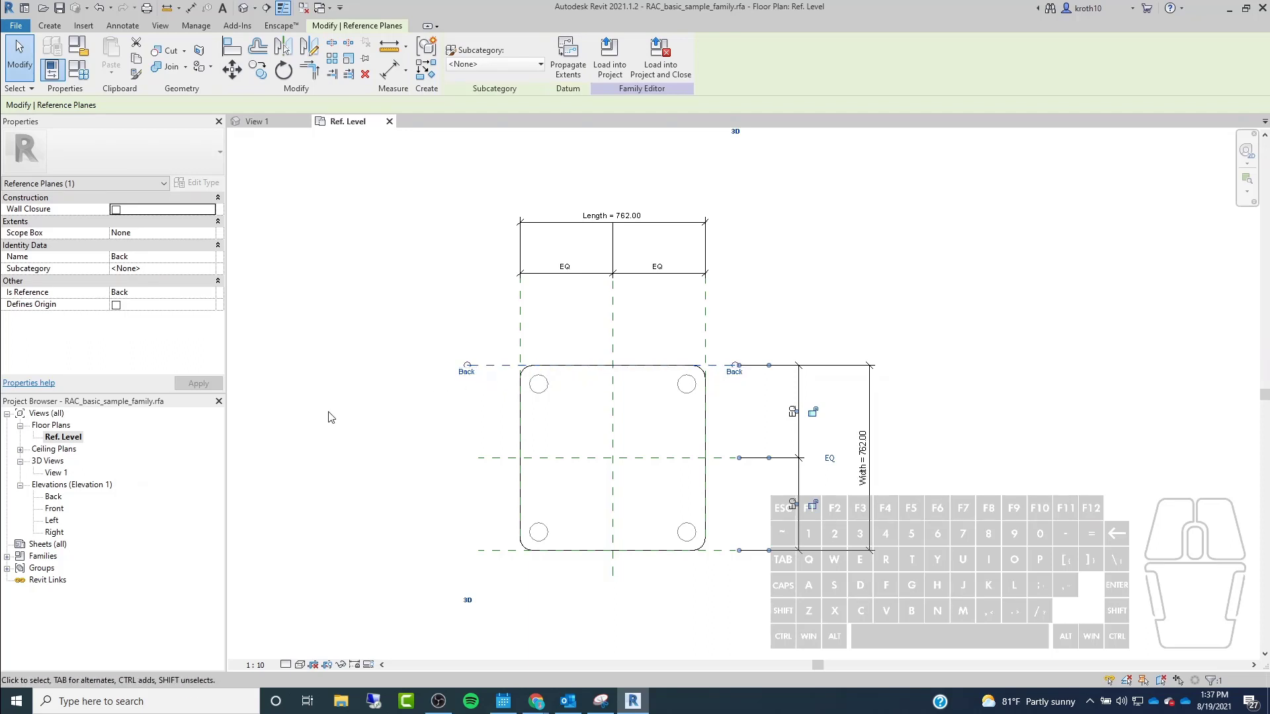
{"action": "left_click", "coordinate": [503, 367]}
{"action": "left_click_drag", "start_coordinate": [503, 367], "coordinate": [502, 341]}
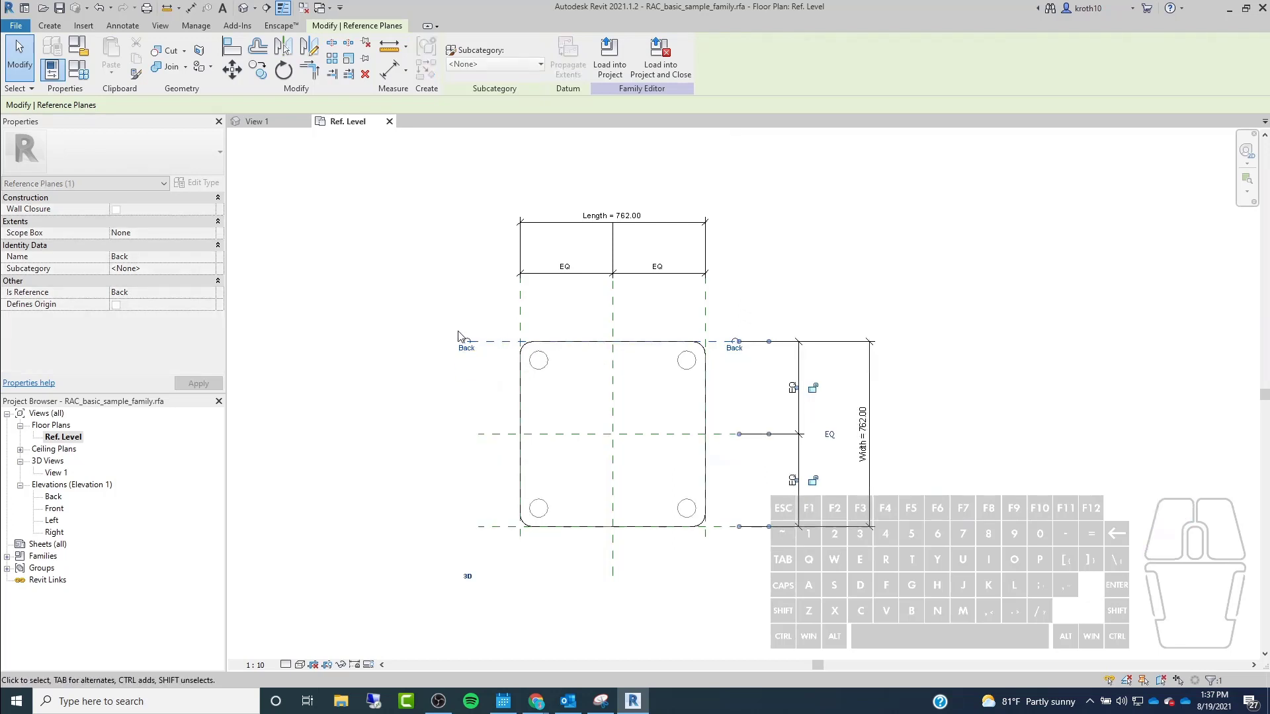
{"action": "left_click", "coordinate": [986, 236]}
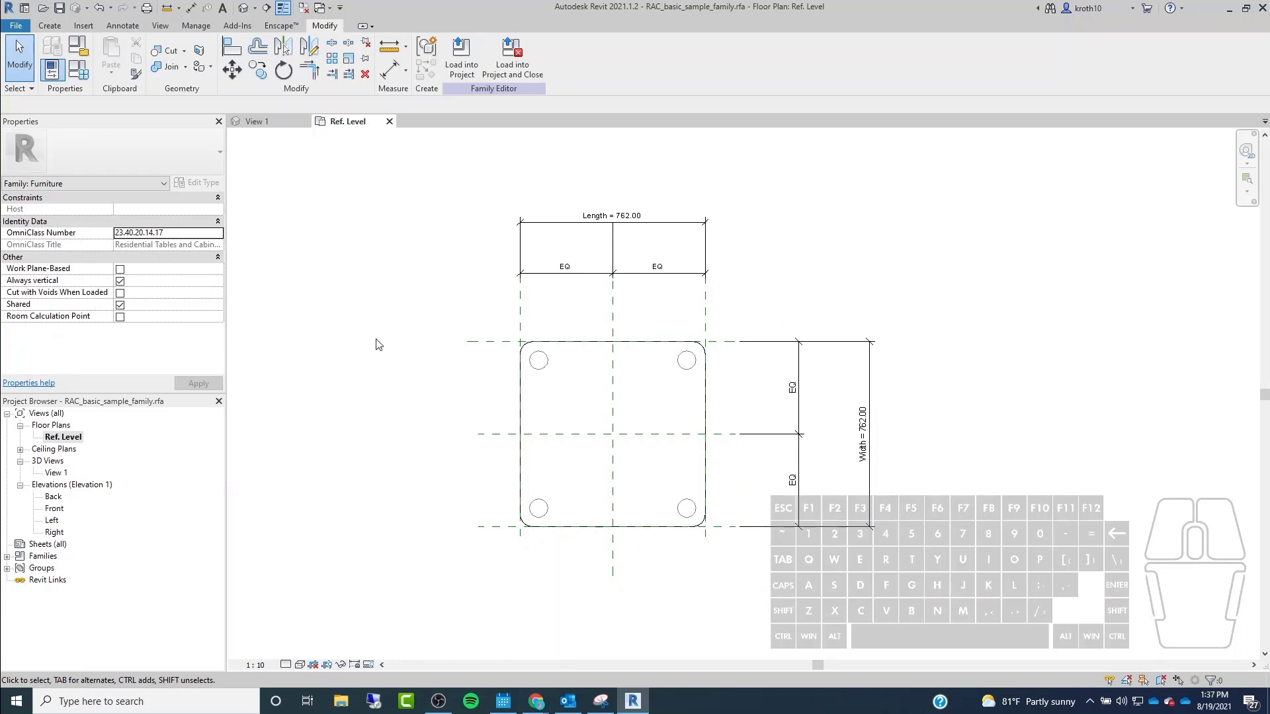
Open the Family Types dialog and place it clear of the table's plan geometry.
{"action": "mouse_move", "coordinate": [96, 293]}
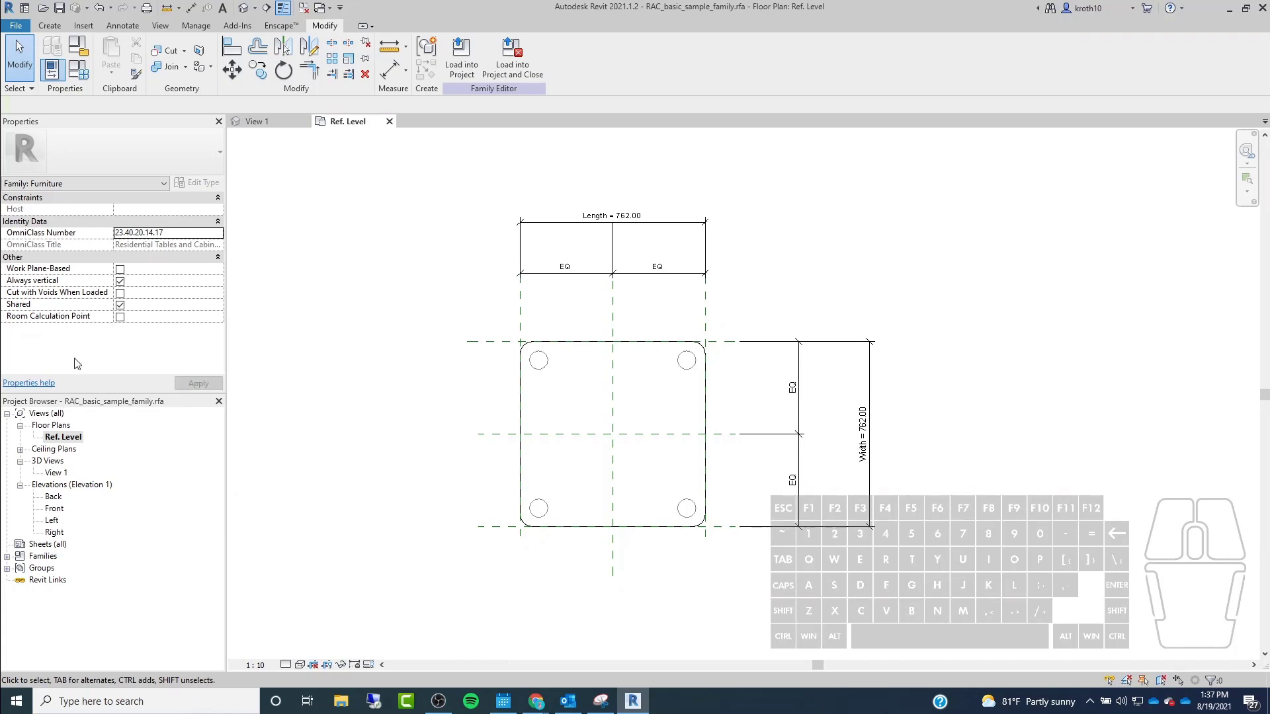
{"action": "left_click", "coordinate": [83, 76]}
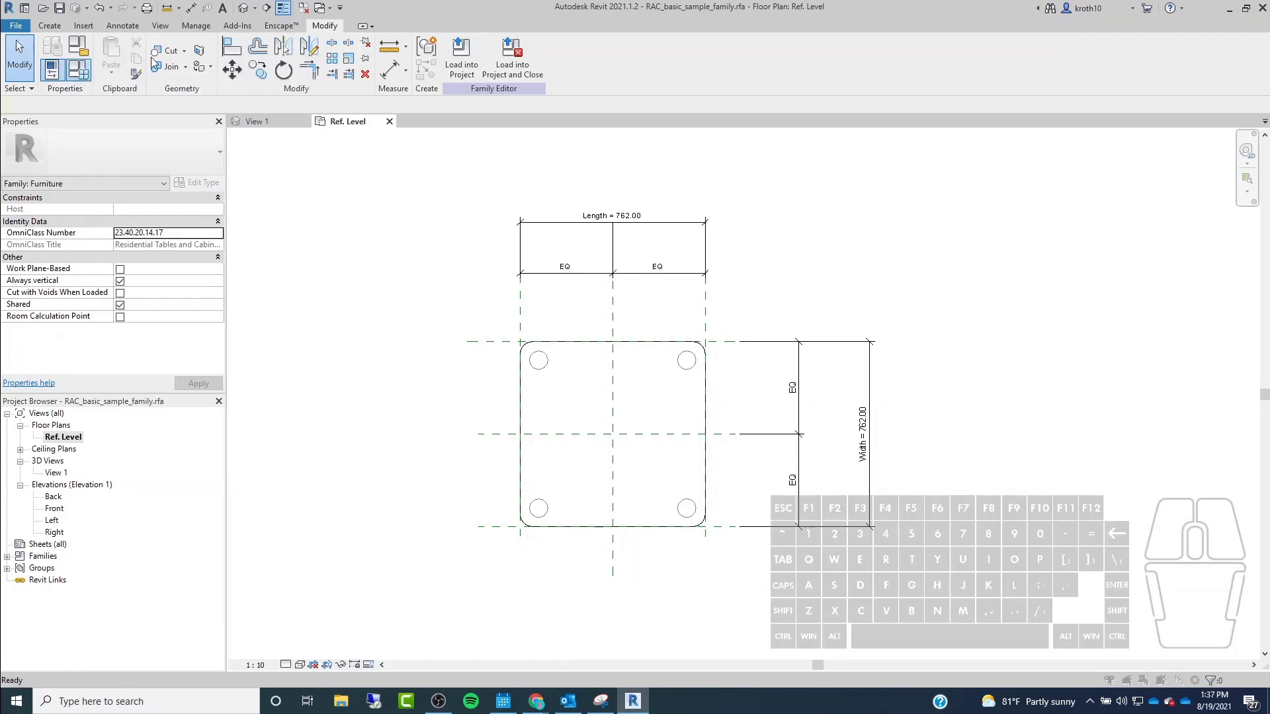
{"action": "left_click_drag", "start_coordinate": [166, 111], "coordinate": [334, 155]}
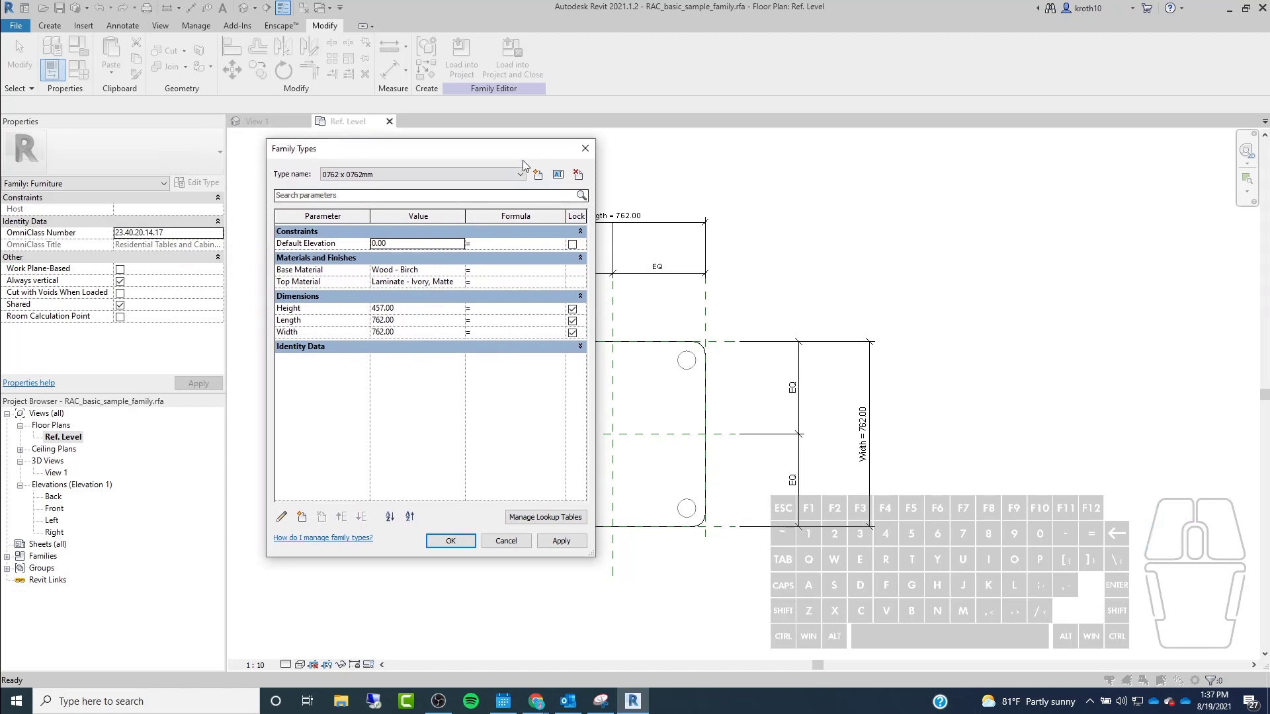
{"action": "left_click_drag", "start_coordinate": [514, 151], "coordinate": [519, 172]}
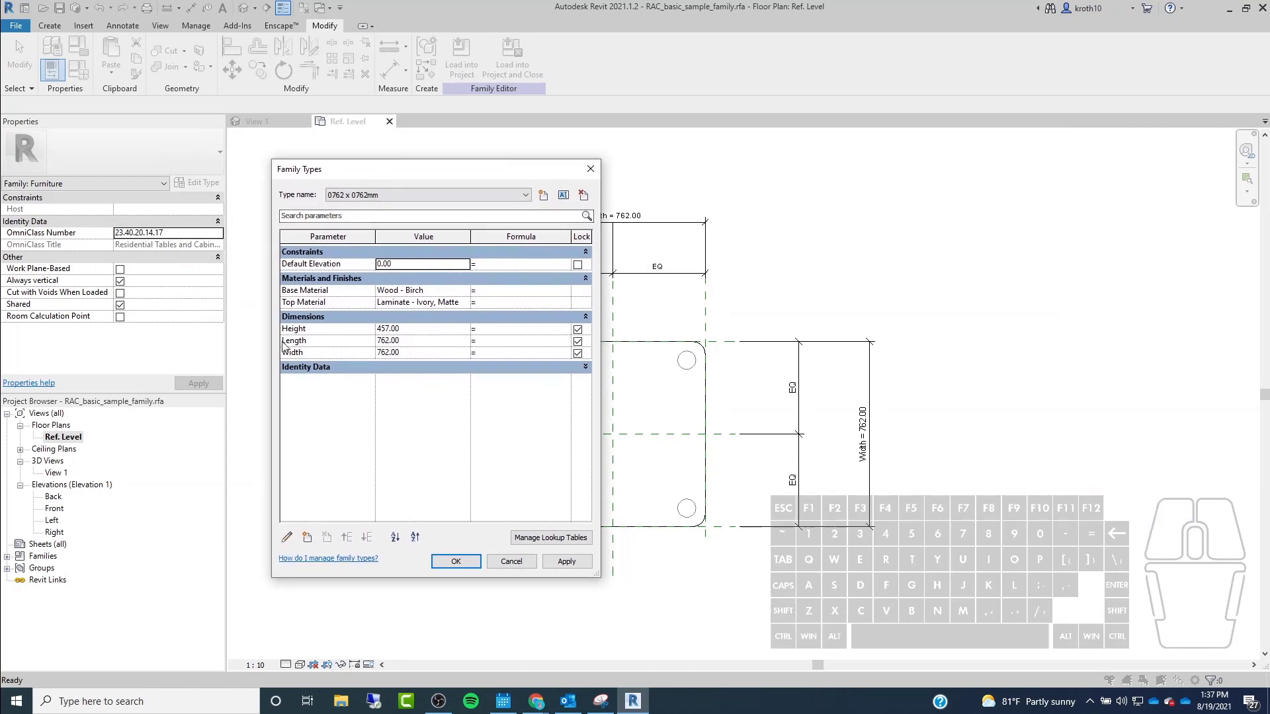
{"action": "left_click_drag", "start_coordinate": [402, 170], "coordinate": [368, 172]}
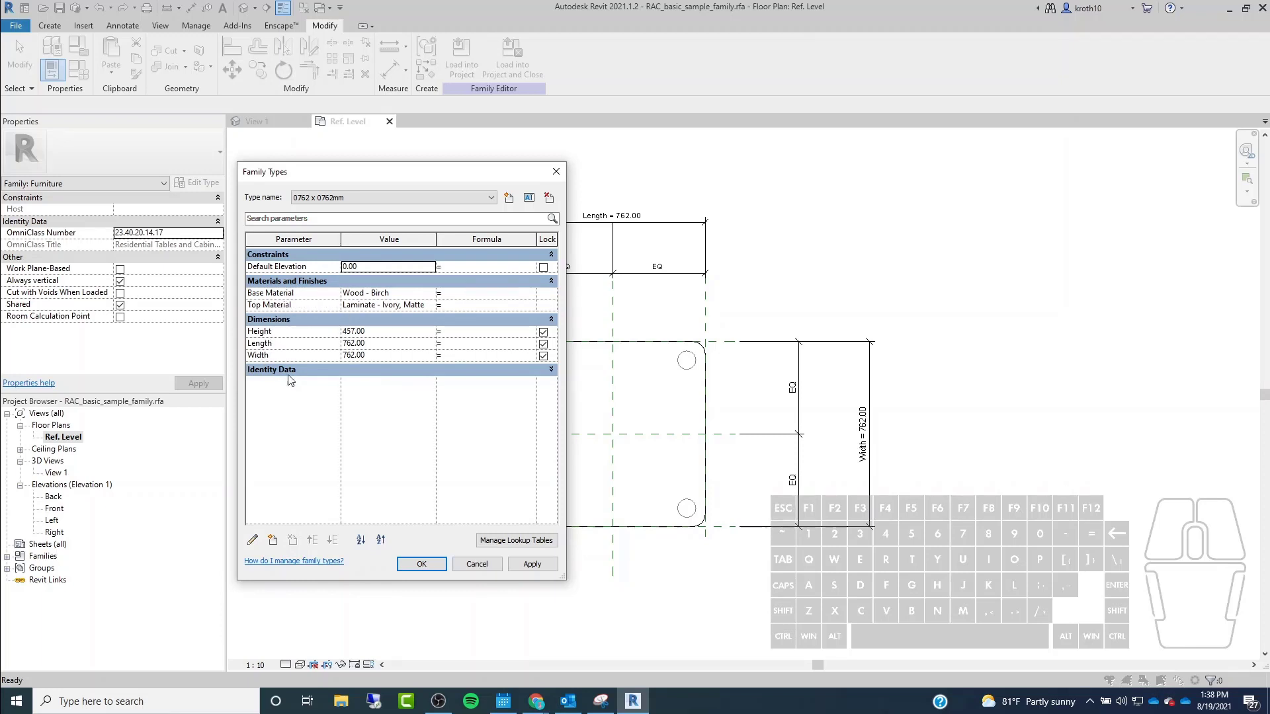
{"action": "left_click", "coordinate": [358, 174]}
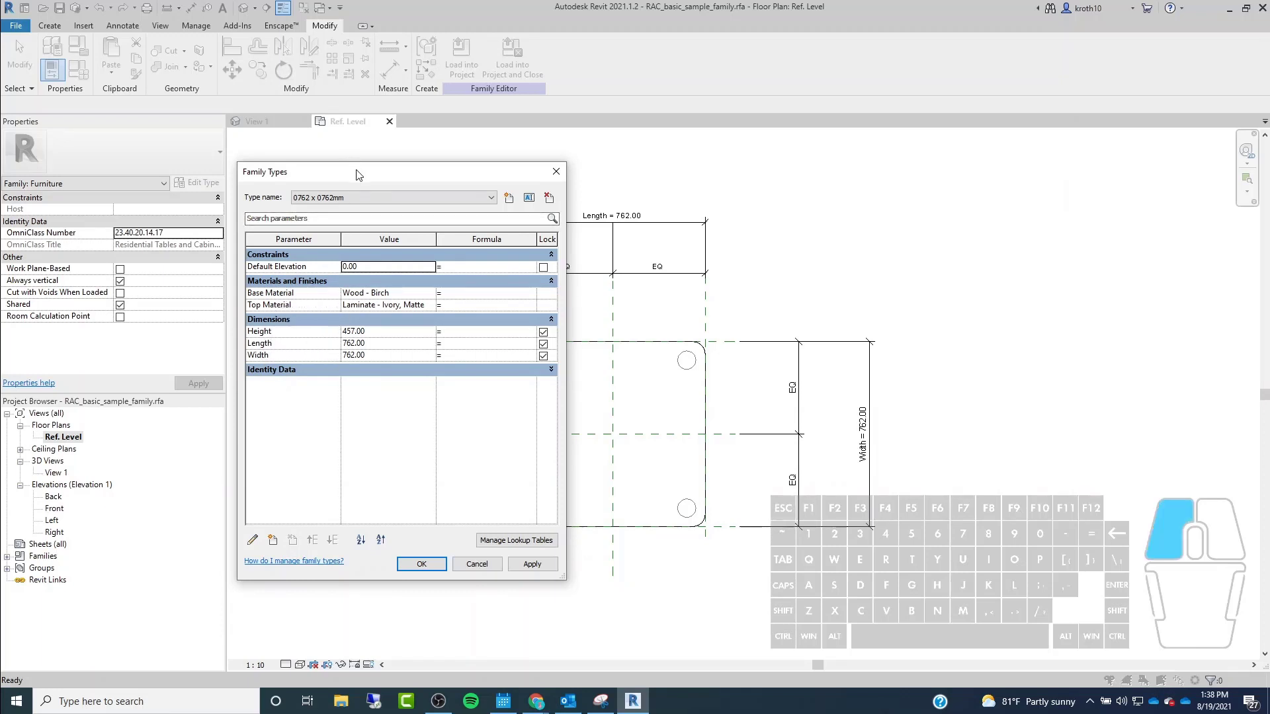
{"action": "left_click_drag", "start_coordinate": [358, 175], "coordinate": [238, 112]}
Set the table's Length parameter to 800 and apply it to the family type.
{"action": "left_click", "coordinate": [240, 257]}
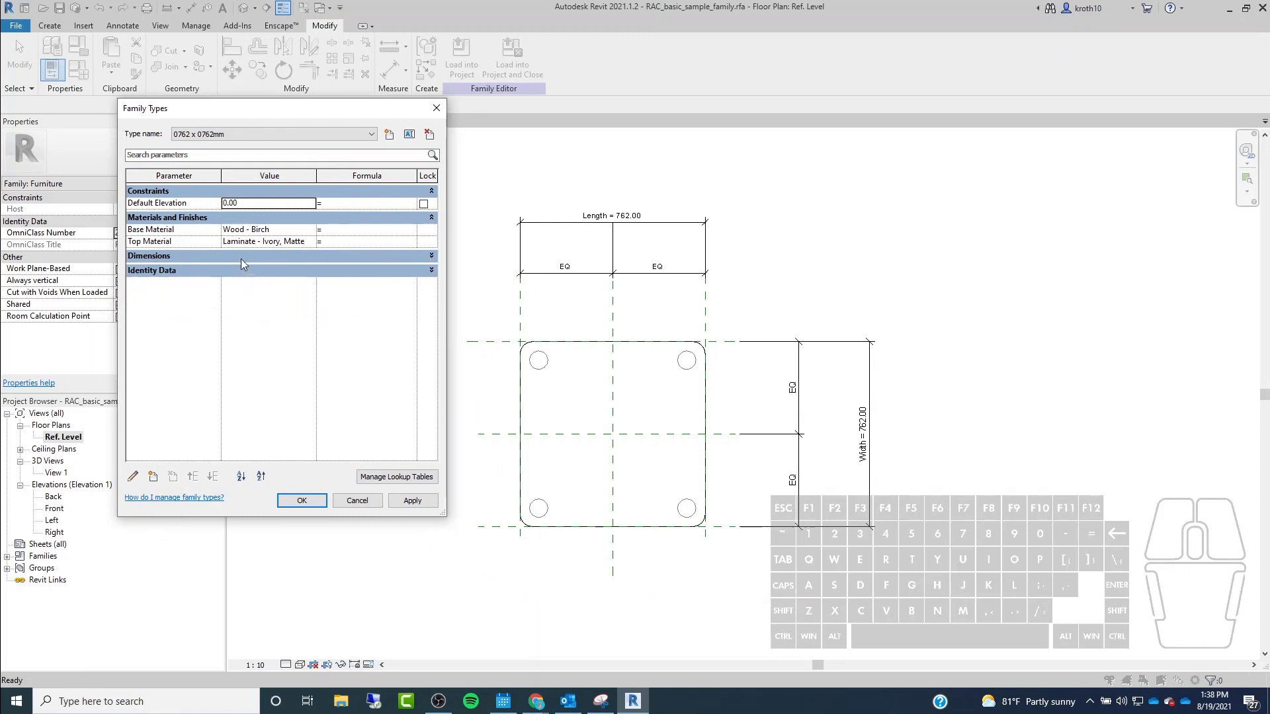
{"action": "left_click", "coordinate": [242, 257]}
{"action": "left_click", "coordinate": [264, 268]}
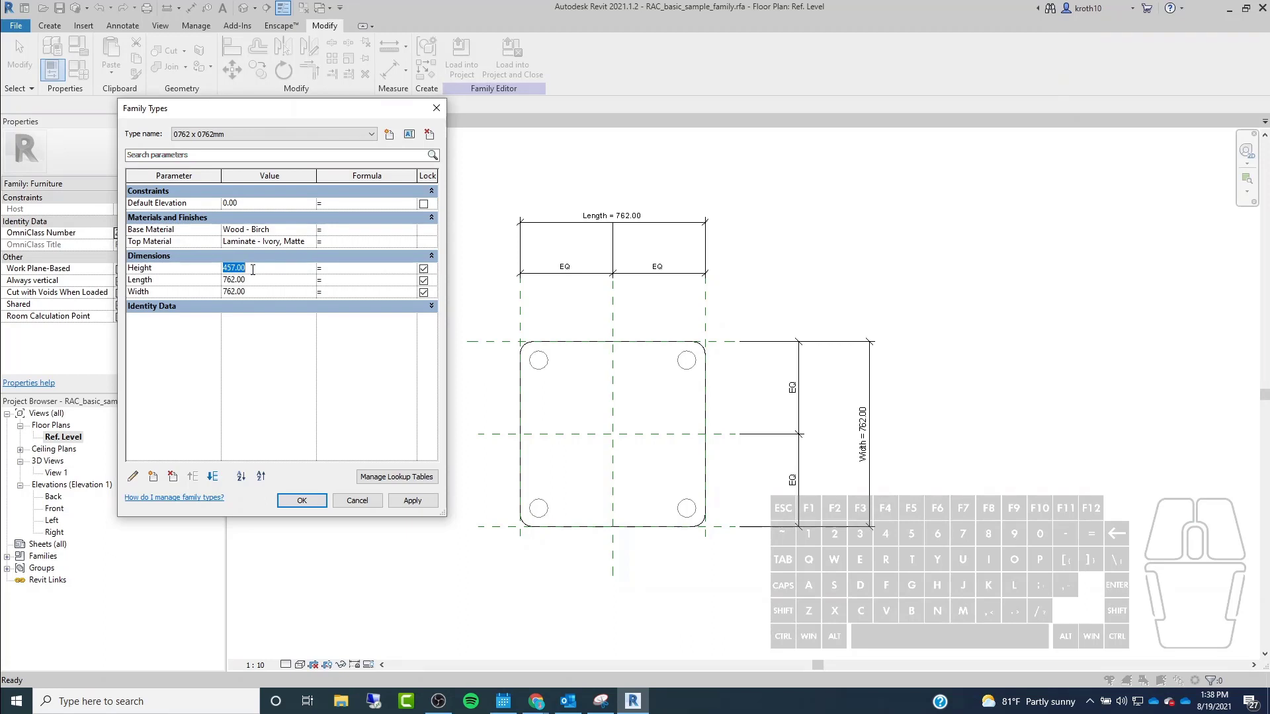
{"action": "left_click", "coordinate": [260, 280]}
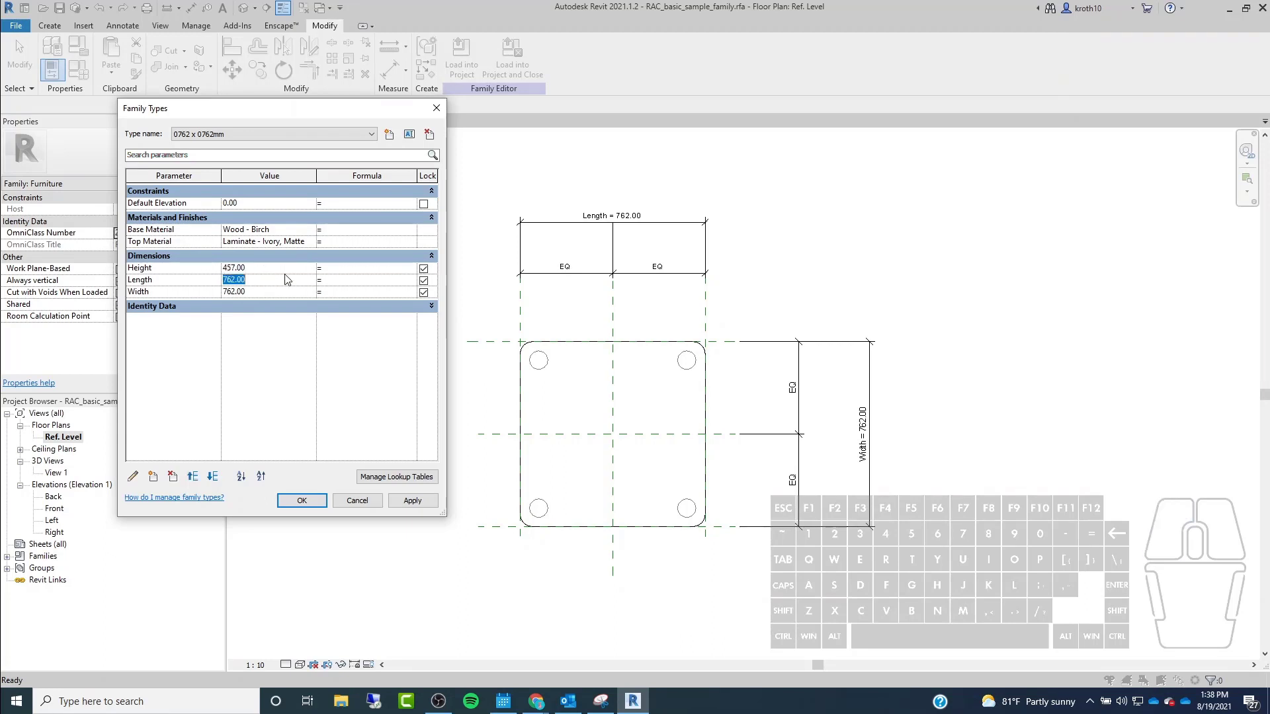
{"action": "type", "text": "800"}
{"action": "left_click", "coordinate": [413, 504]}
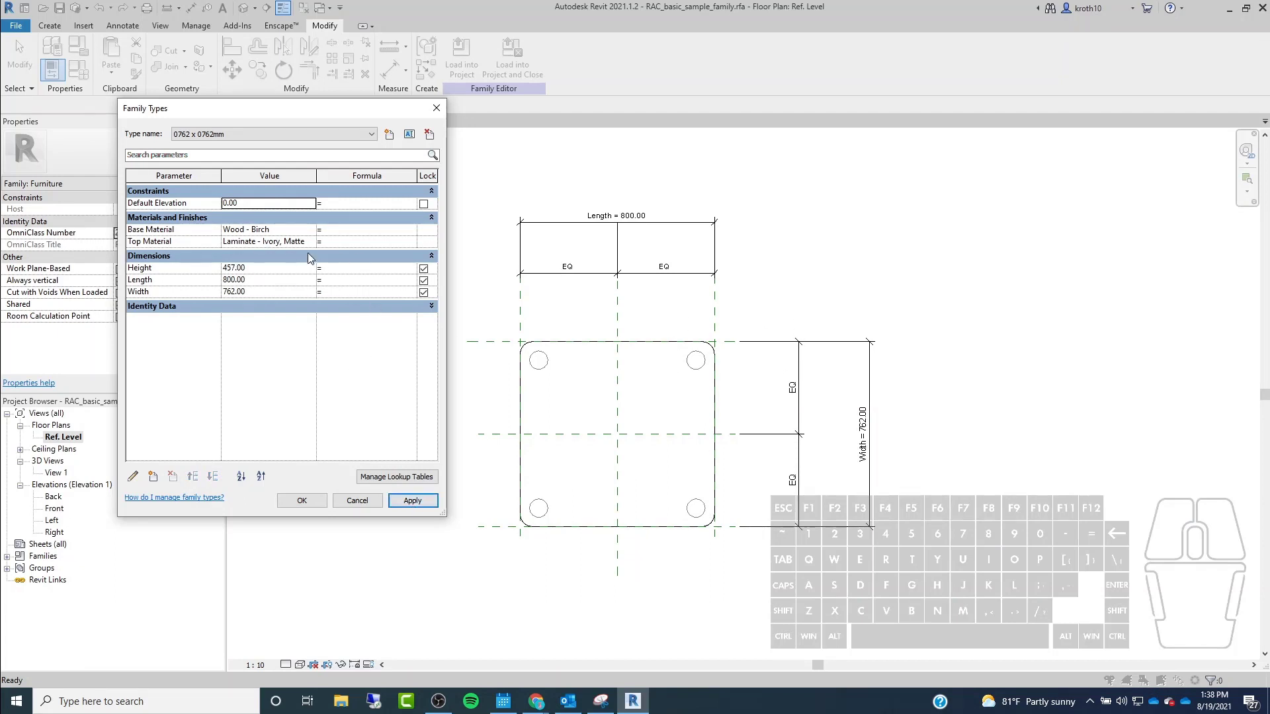
Set the table's Length parameter to 1000, apply it, and cancel out of the Family Types dialog.
{"action": "left_click", "coordinate": [282, 281]}
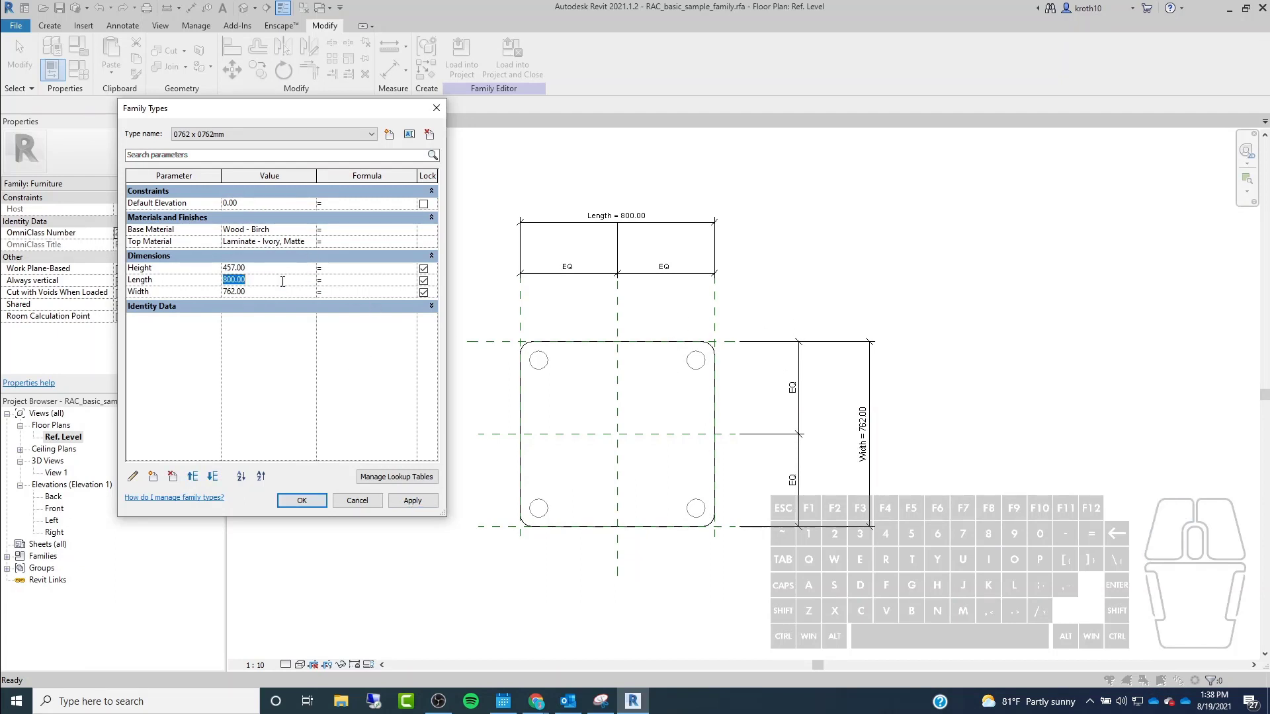
{"action": "type", "text": "1000"}
{"action": "left_click", "coordinate": [412, 500]}
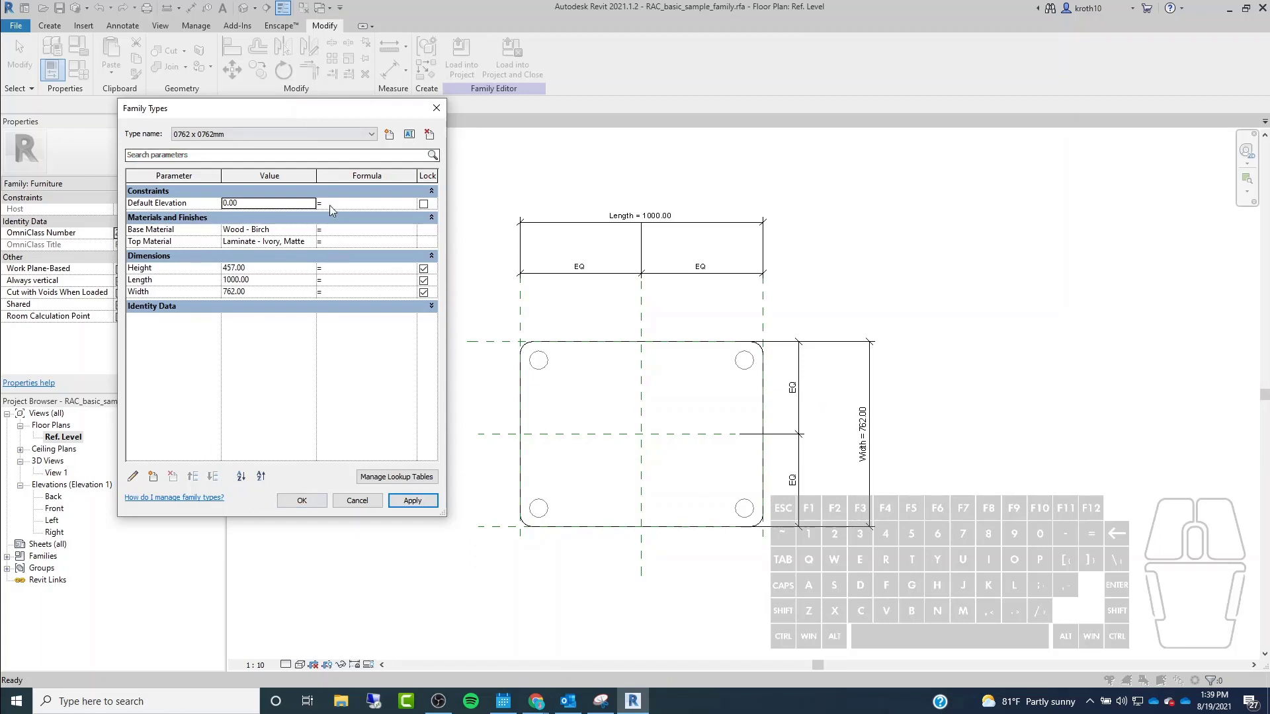
{"action": "left_click_drag", "start_coordinate": [283, 110], "coordinate": [319, 138]}
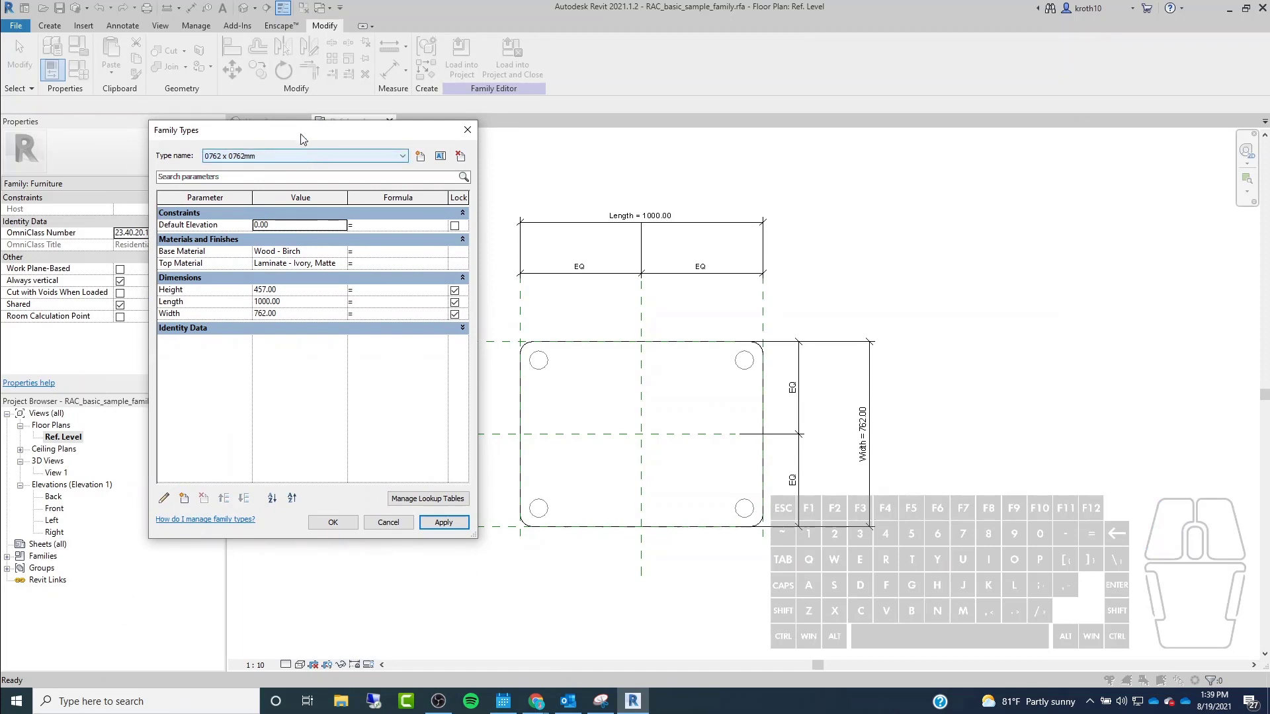
{"action": "left_click_drag", "start_coordinate": [300, 130], "coordinate": [275, 119]}
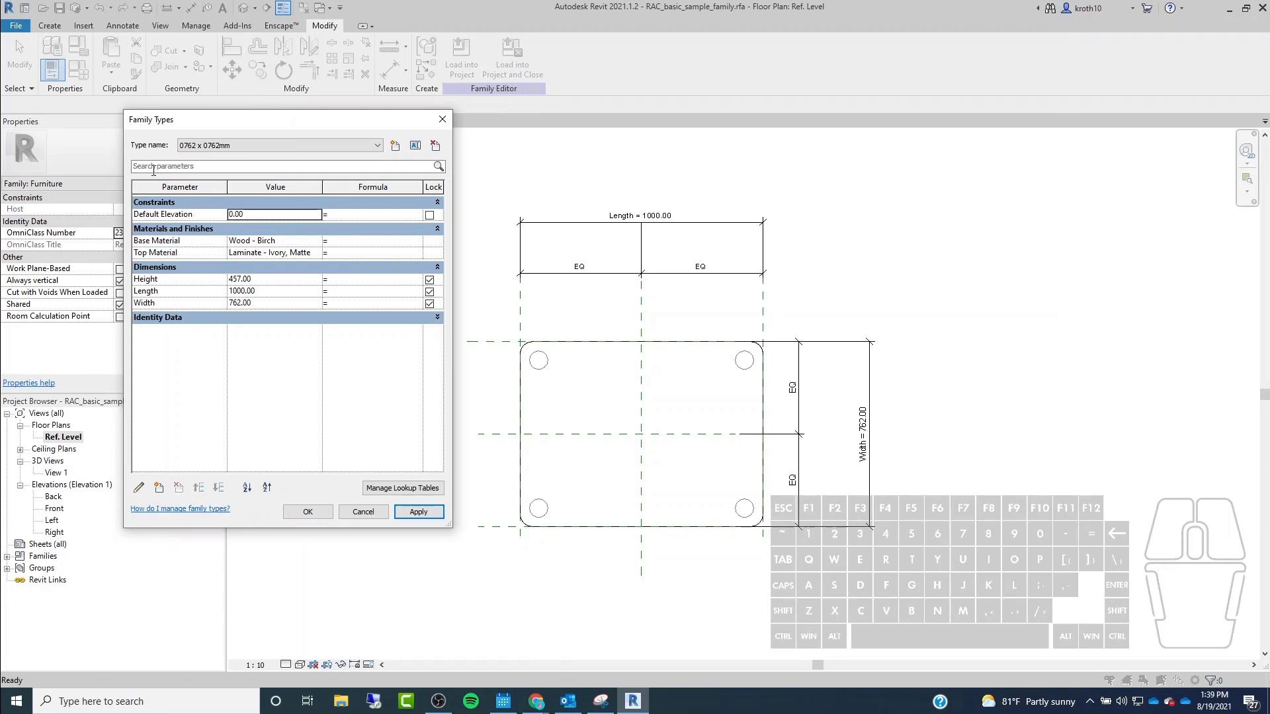
{"action": "left_click_drag", "start_coordinate": [156, 120], "coordinate": [146, 126]}
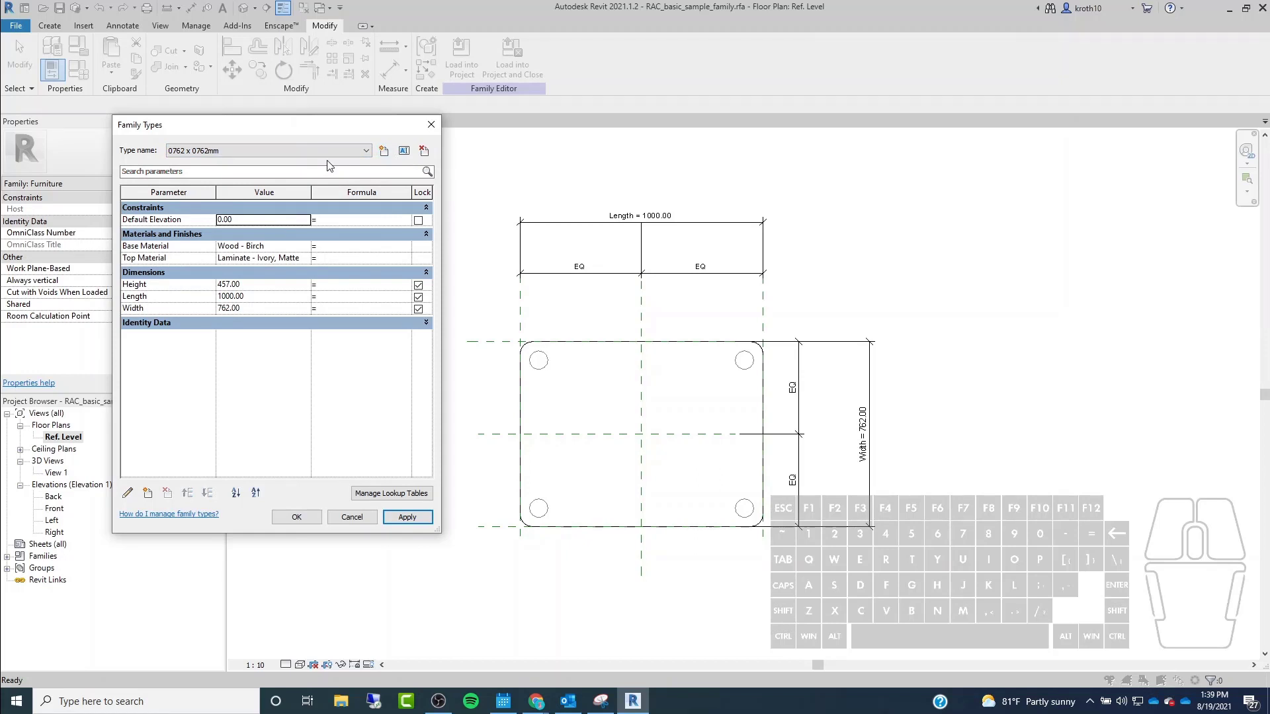
{"action": "left_click", "coordinate": [352, 518]}
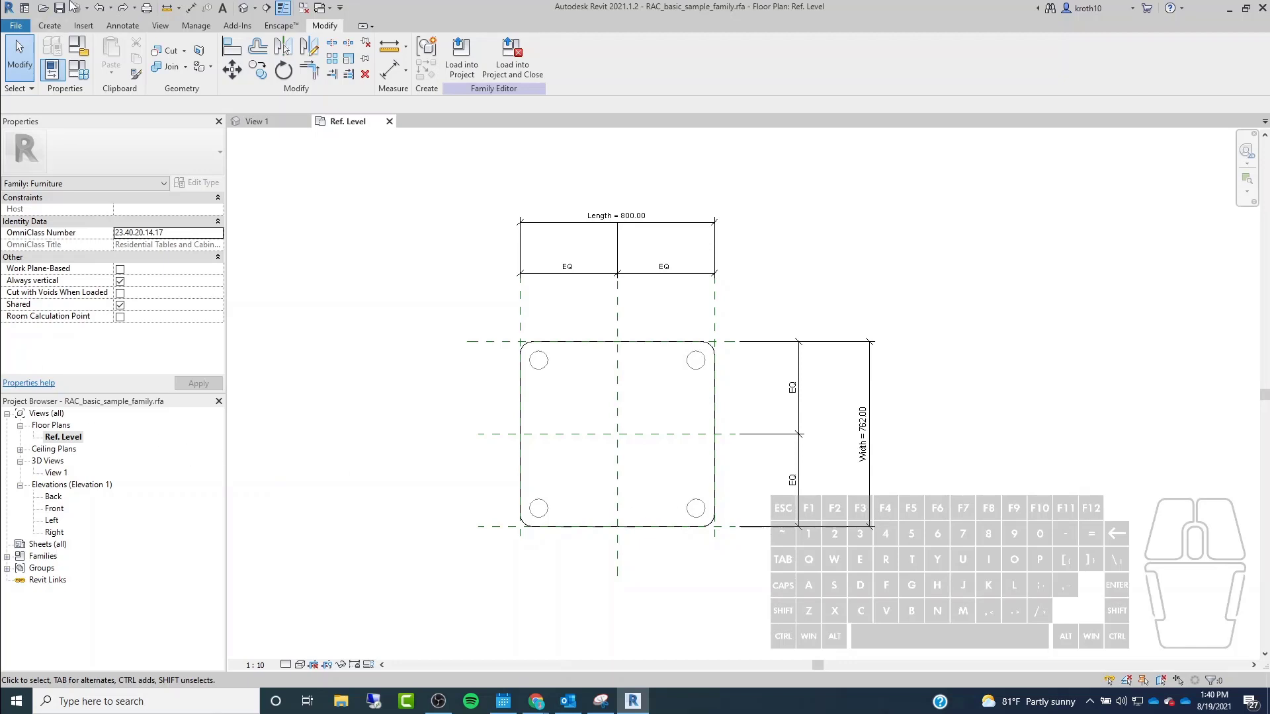
Reopen the Family Types dialog and compare the dimensions of the 0610 x 0160mm, 0610 x 0915mm and 0762 x 0762mm types.
{"action": "left_click", "coordinate": [78, 69]}
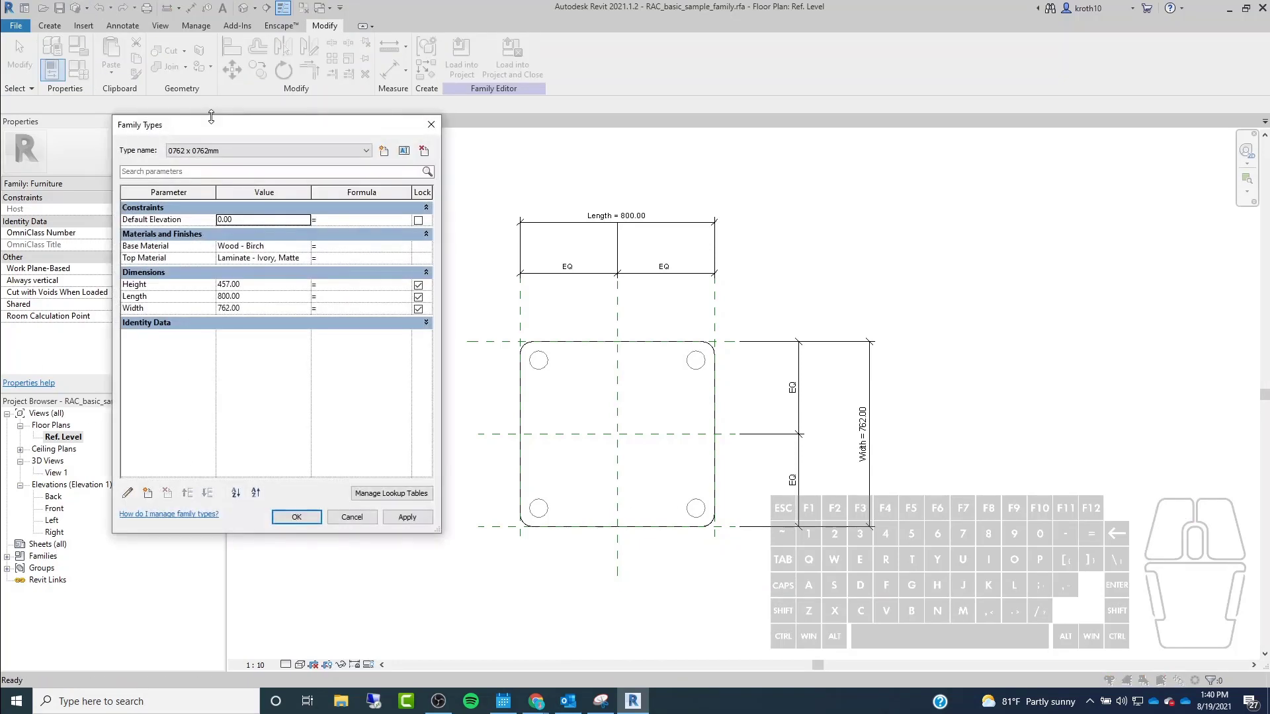
{"action": "left_click", "coordinate": [248, 153]}
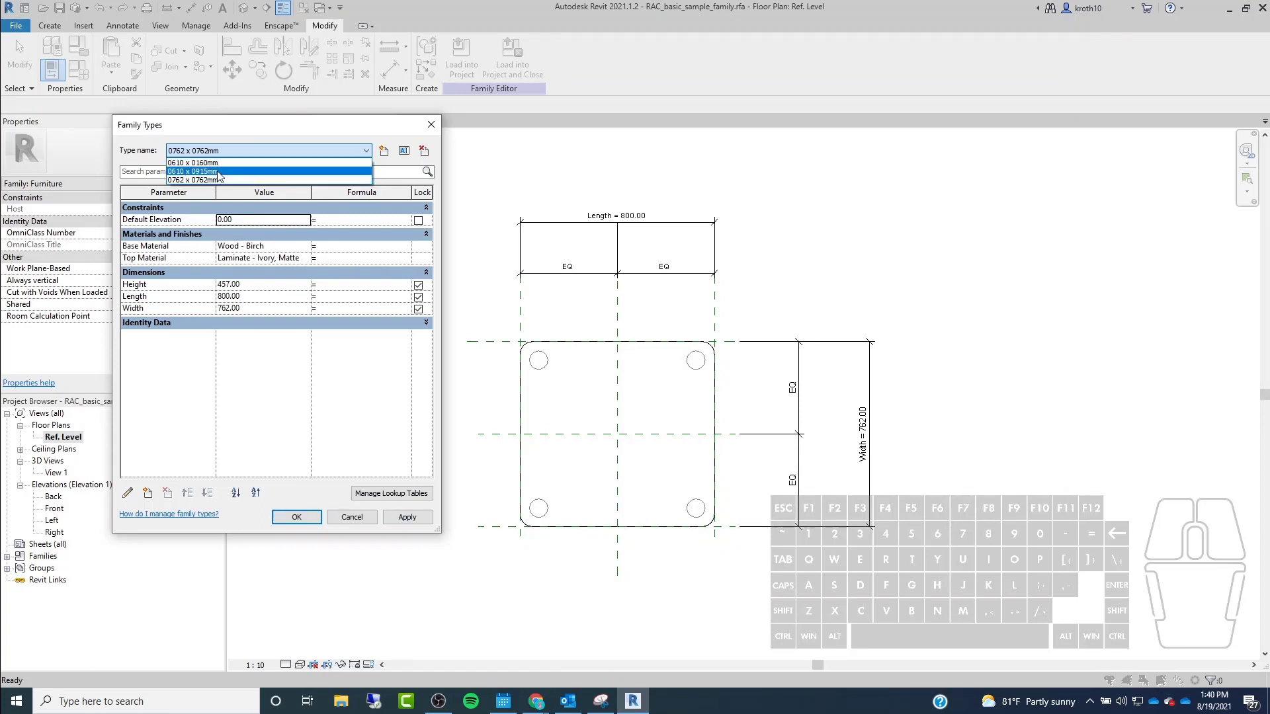
{"action": "left_click", "coordinate": [255, 132]}
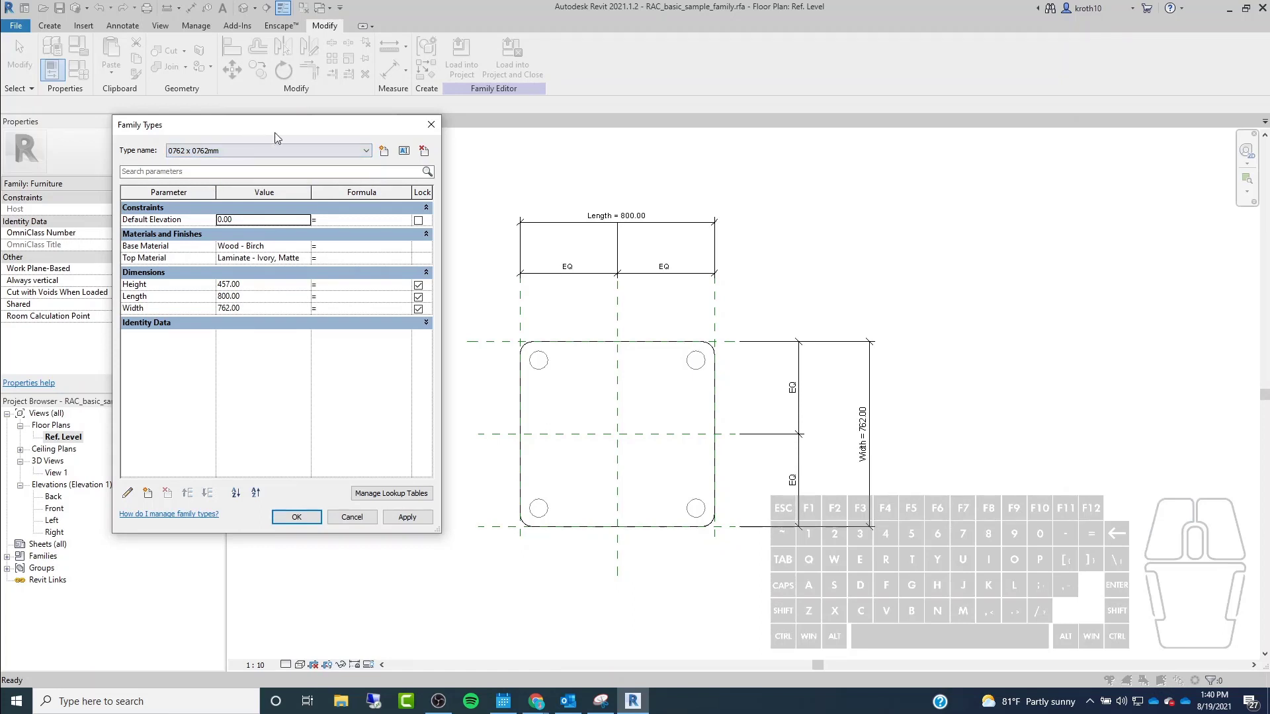
{"action": "left_click", "coordinate": [245, 151]}
{"action": "left_click", "coordinate": [232, 163]}
{"action": "left_click", "coordinate": [249, 148]}
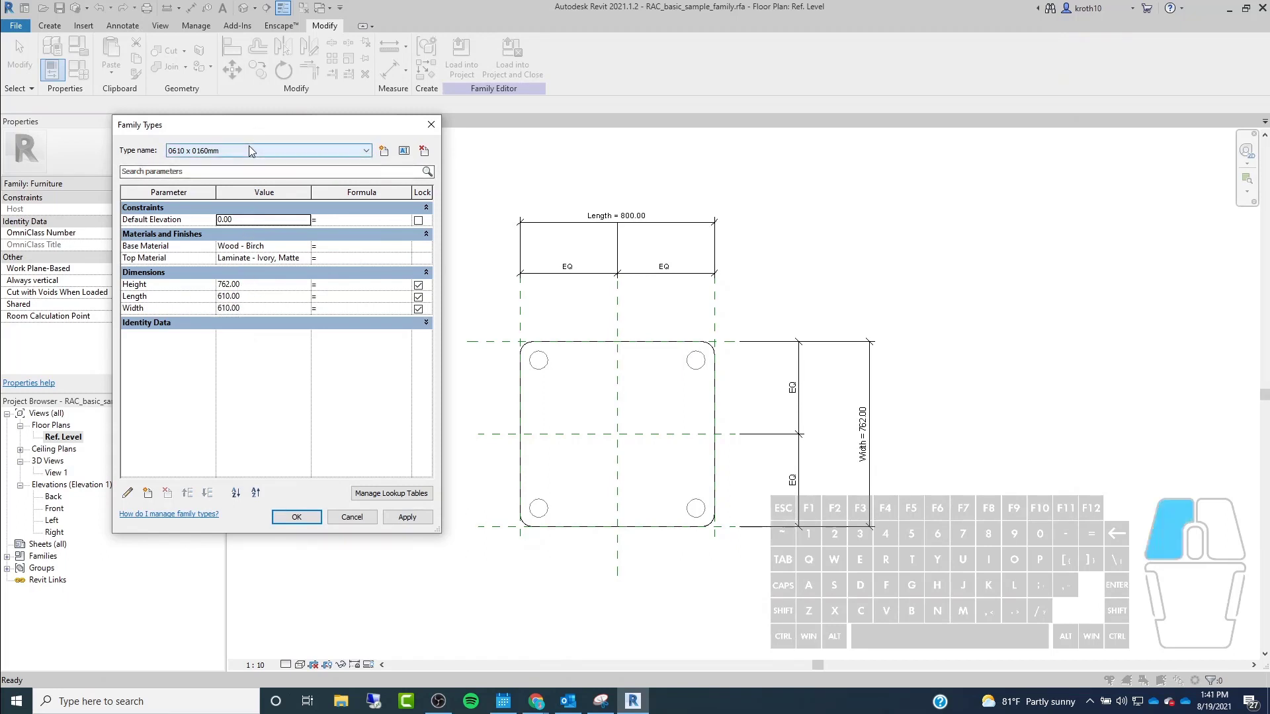
{"action": "left_click", "coordinate": [245, 175]}
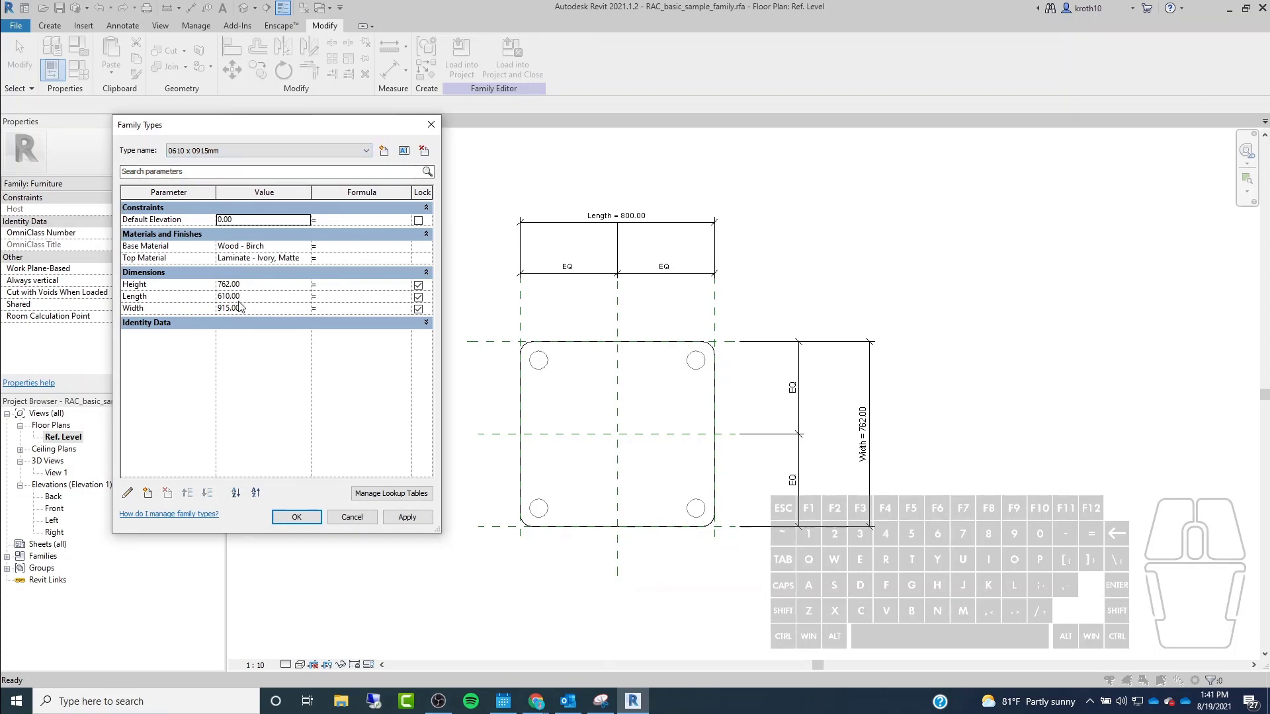
{"action": "left_click", "coordinate": [236, 147]}
{"action": "left_click", "coordinate": [241, 190]}
Apply the 0610 x 0160mm, 0610 x 0915mm and 0762 x 0762mm types in turn to flex the table.
{"action": "left_click", "coordinate": [210, 151]}
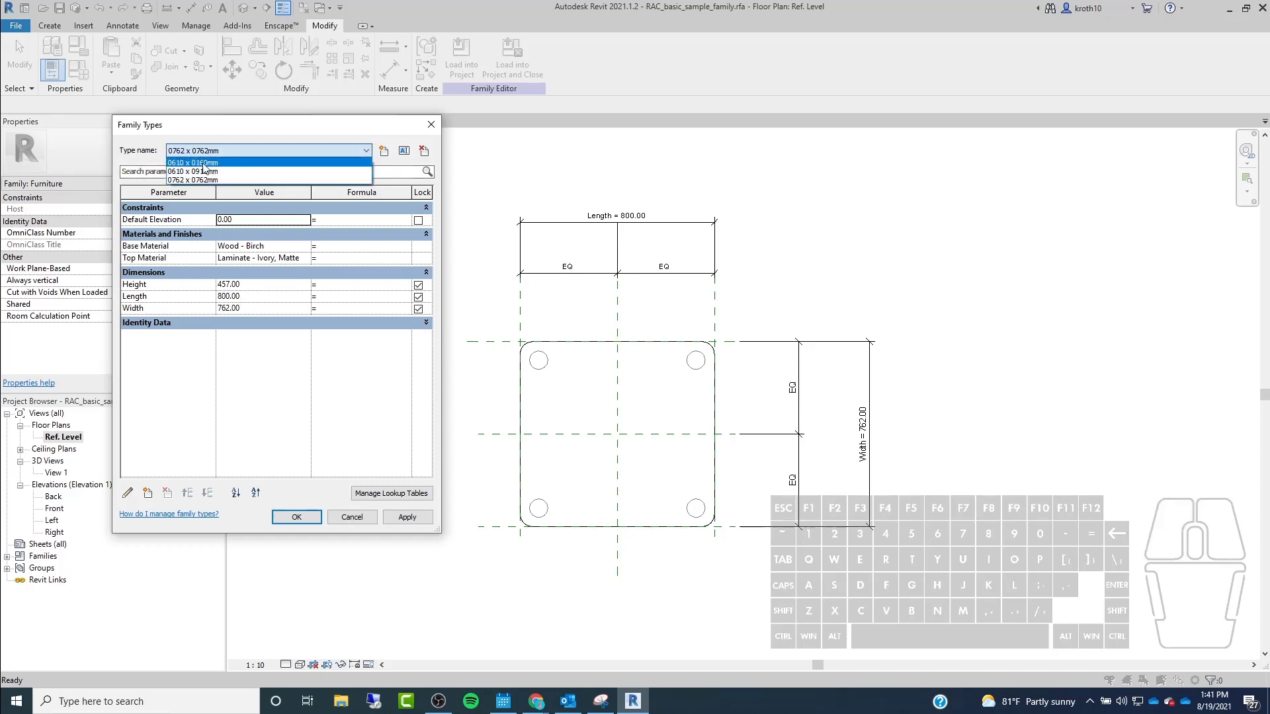
{"action": "left_click", "coordinate": [204, 163]}
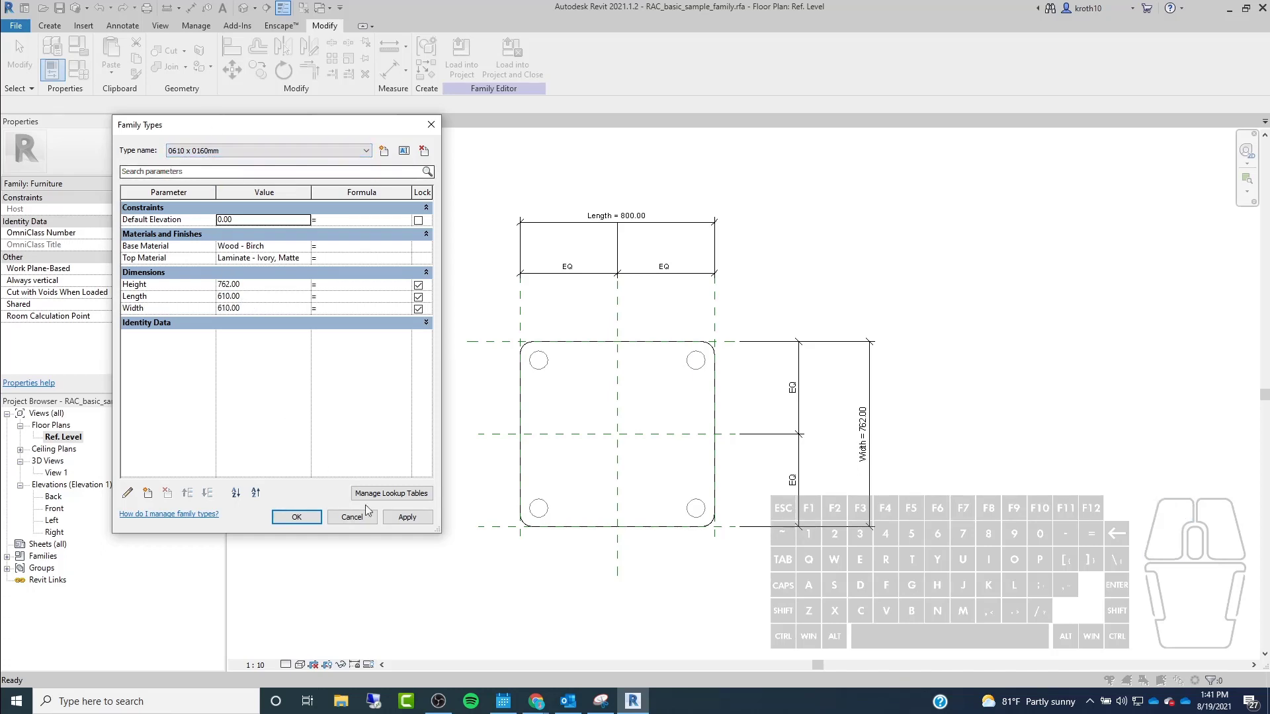
{"action": "left_click", "coordinate": [408, 517]}
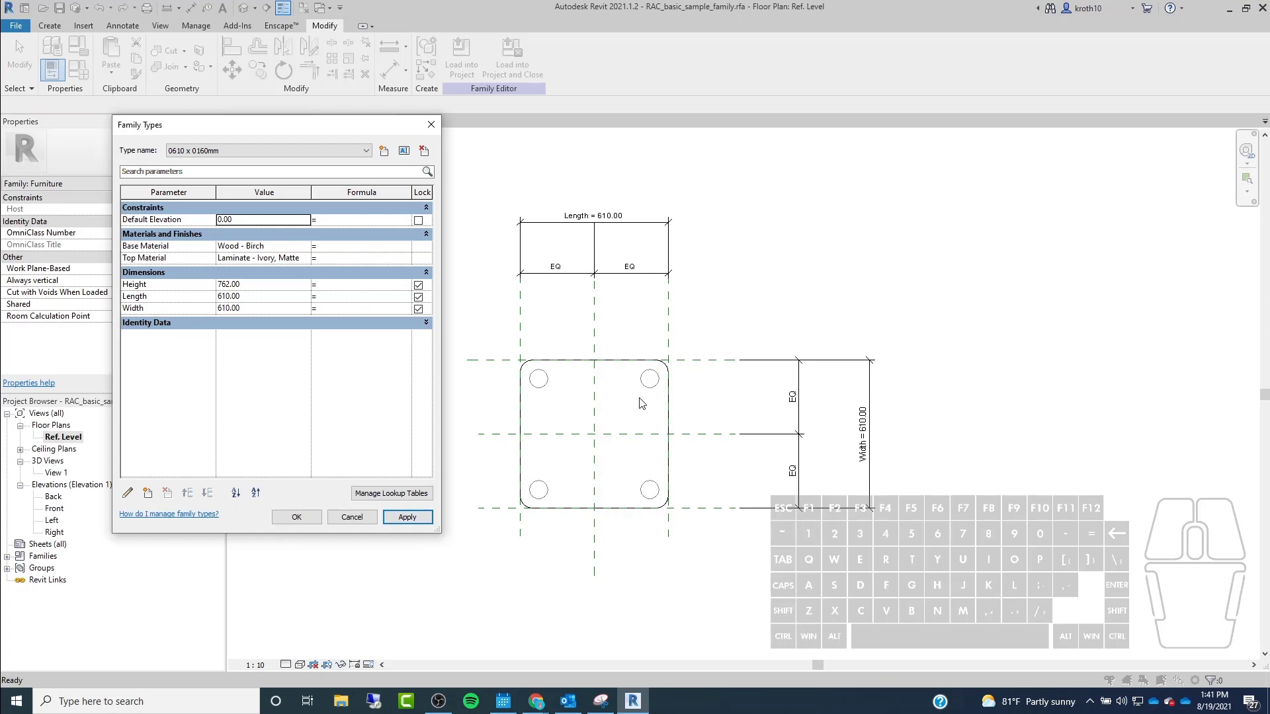
{"action": "left_click", "coordinate": [212, 152]}
{"action": "left_click", "coordinate": [199, 160]}
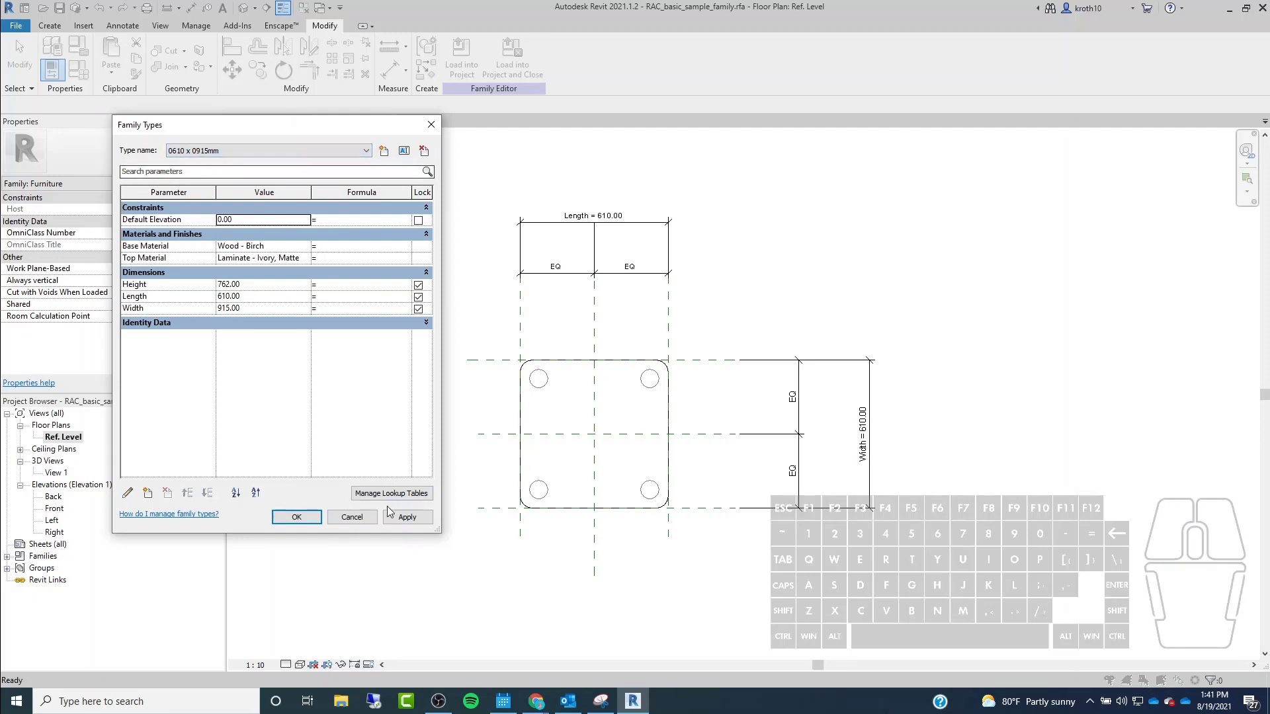
{"action": "left_click", "coordinate": [408, 518]}
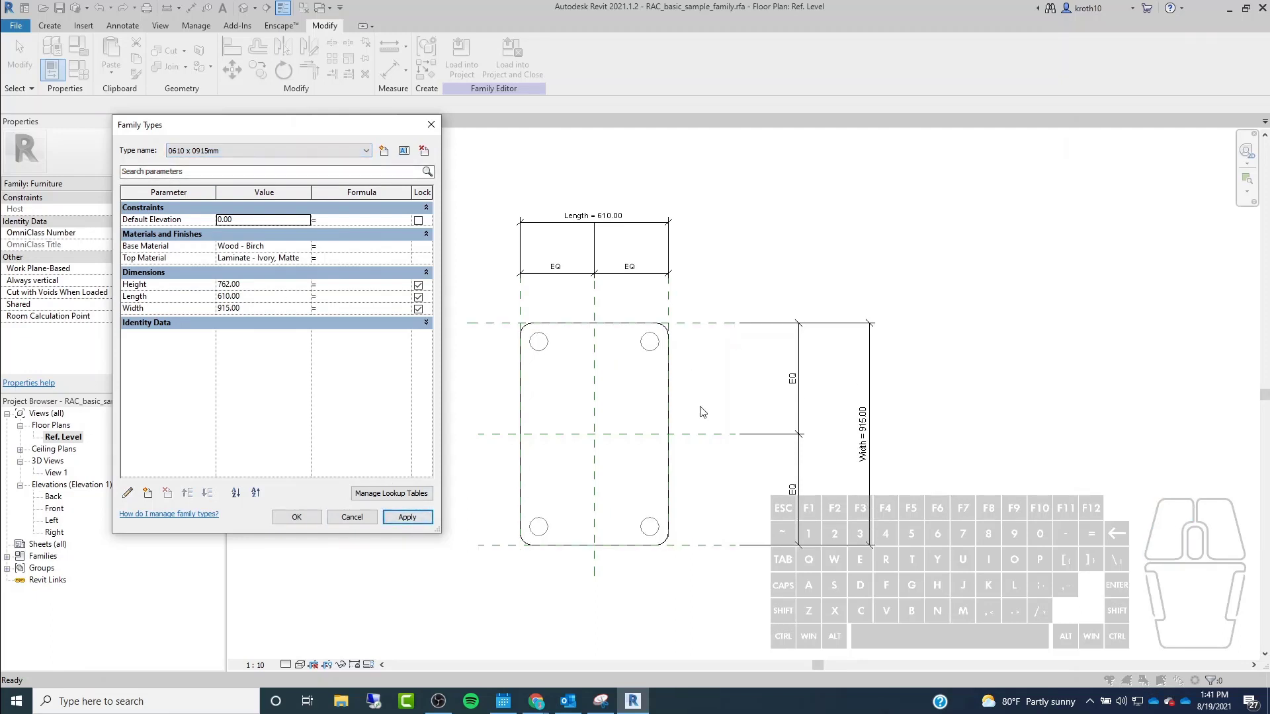
{"action": "left_click", "coordinate": [348, 153]}
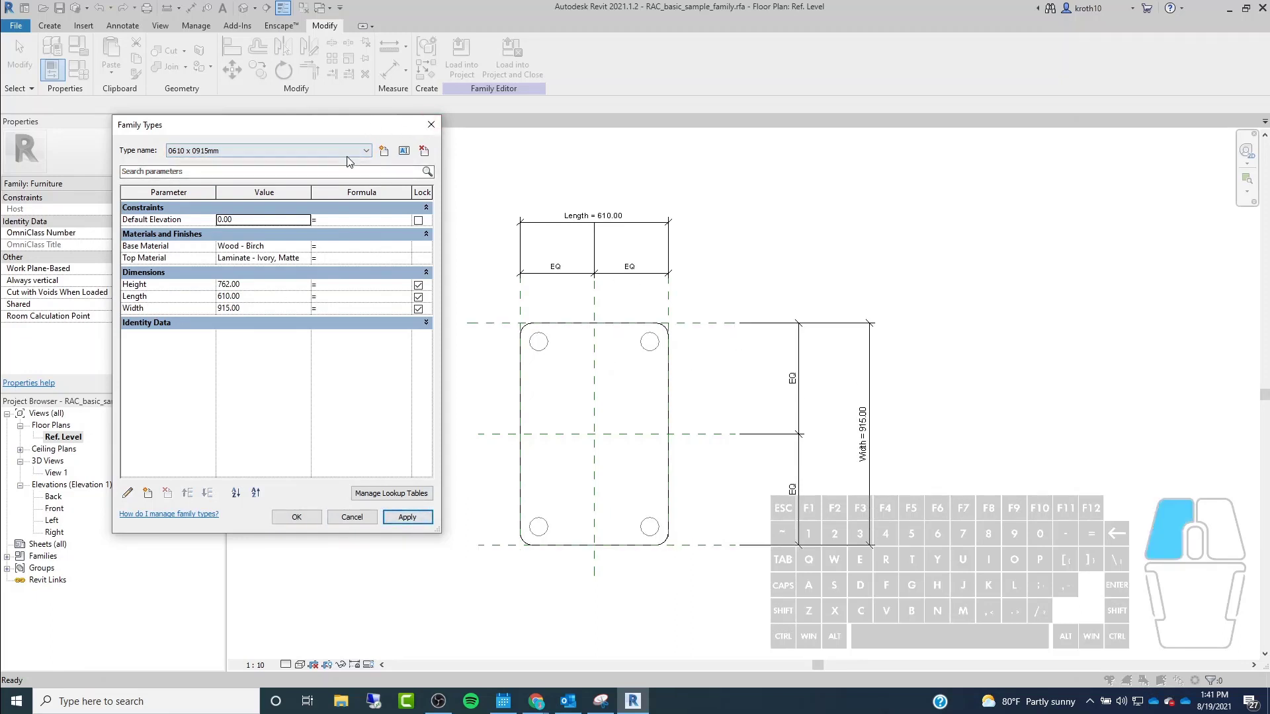
{"action": "left_click", "coordinate": [283, 180]}
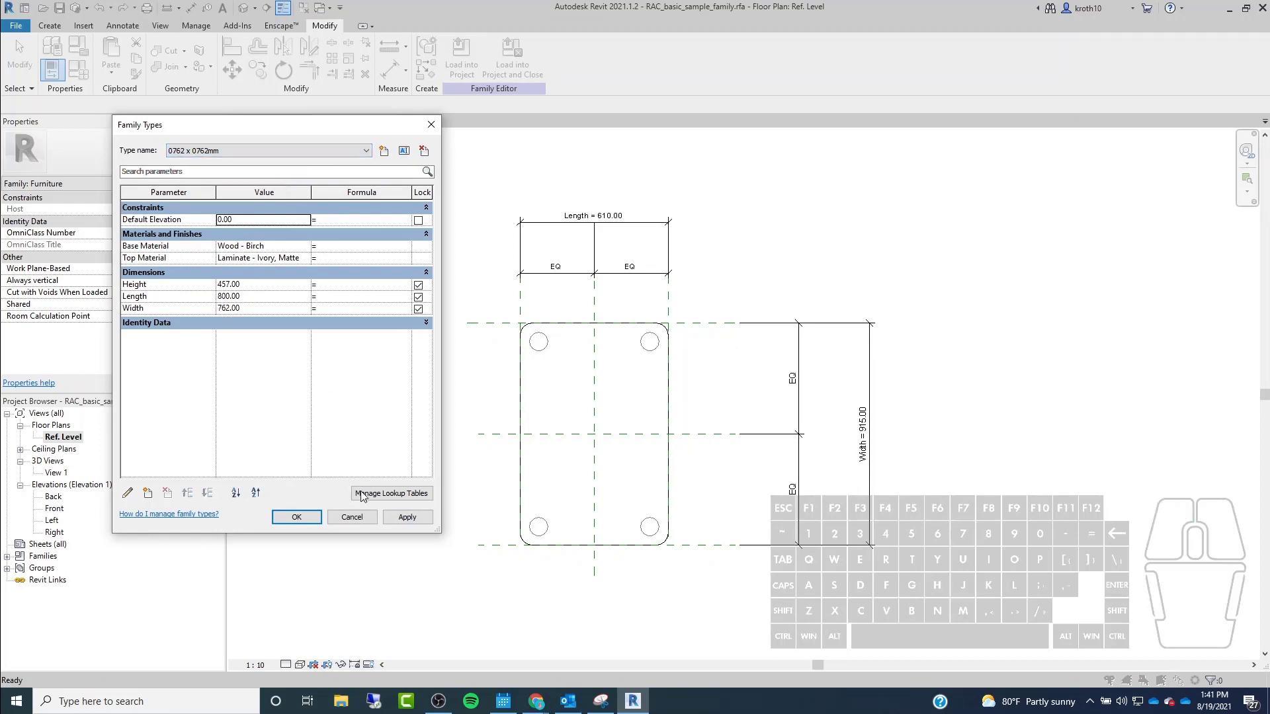
{"action": "left_click", "coordinate": [408, 518]}
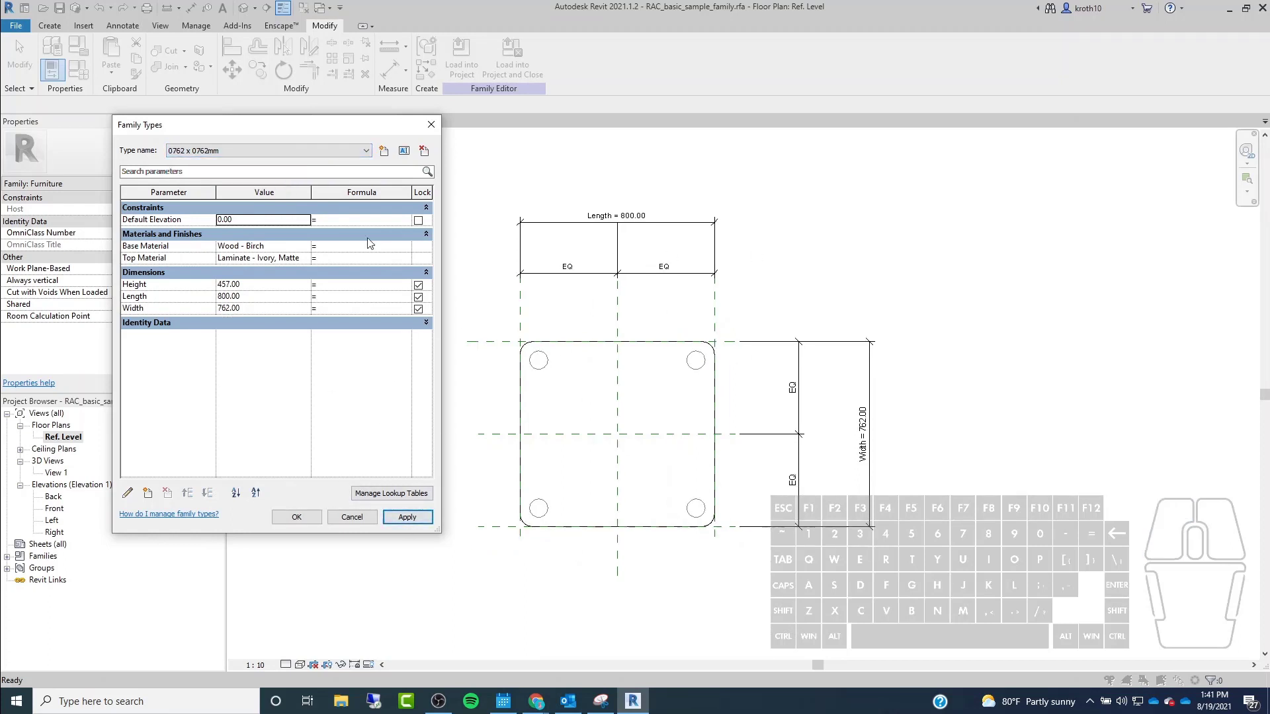
Create a new family type named "1000 x 1000mm" based on the 0762 x 0762mm type.
{"action": "left_click_drag", "start_coordinate": [272, 127], "coordinate": [256, 108]}
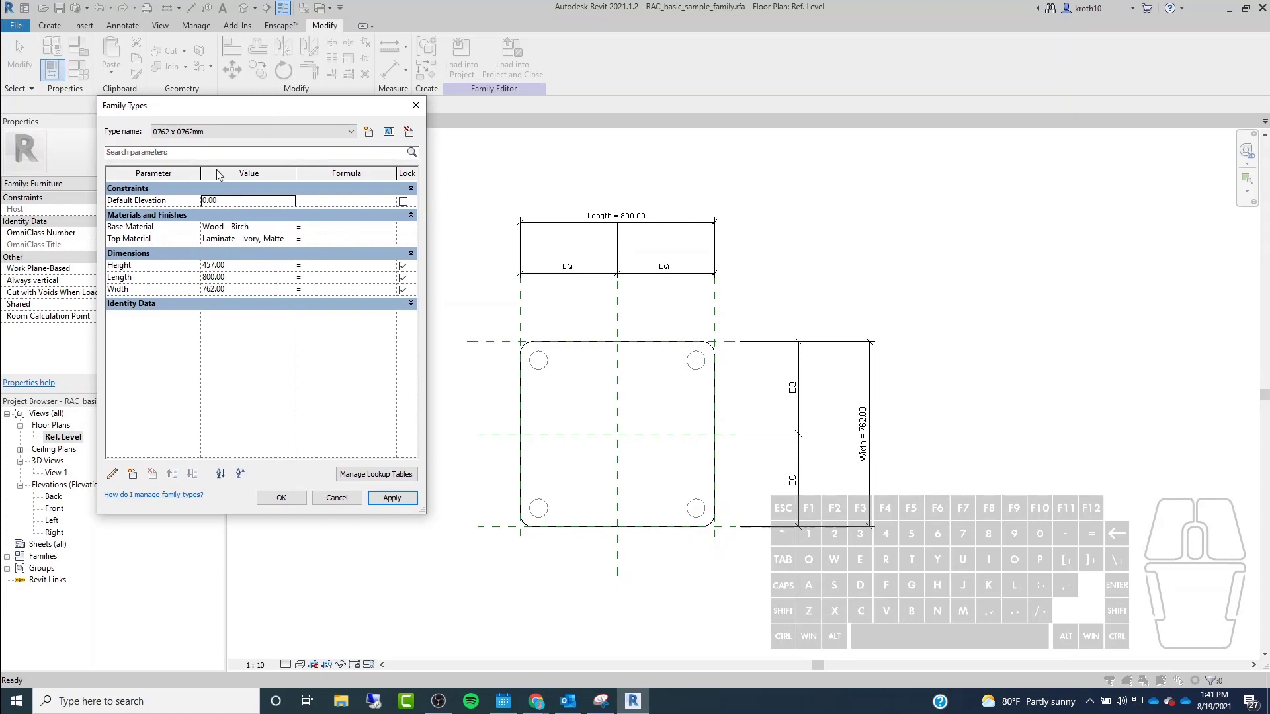
{"action": "left_click", "coordinate": [369, 133]}
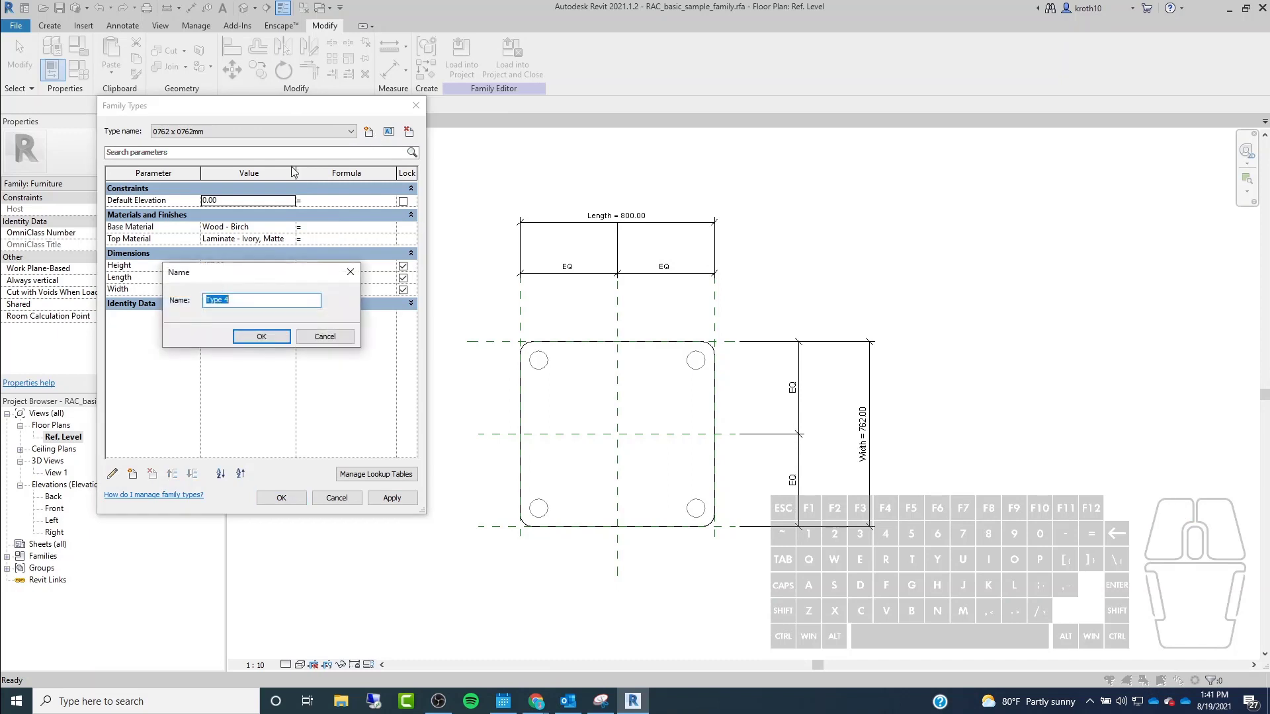
{"action": "left_click_drag", "start_coordinate": [277, 268], "coordinate": [240, 227]}
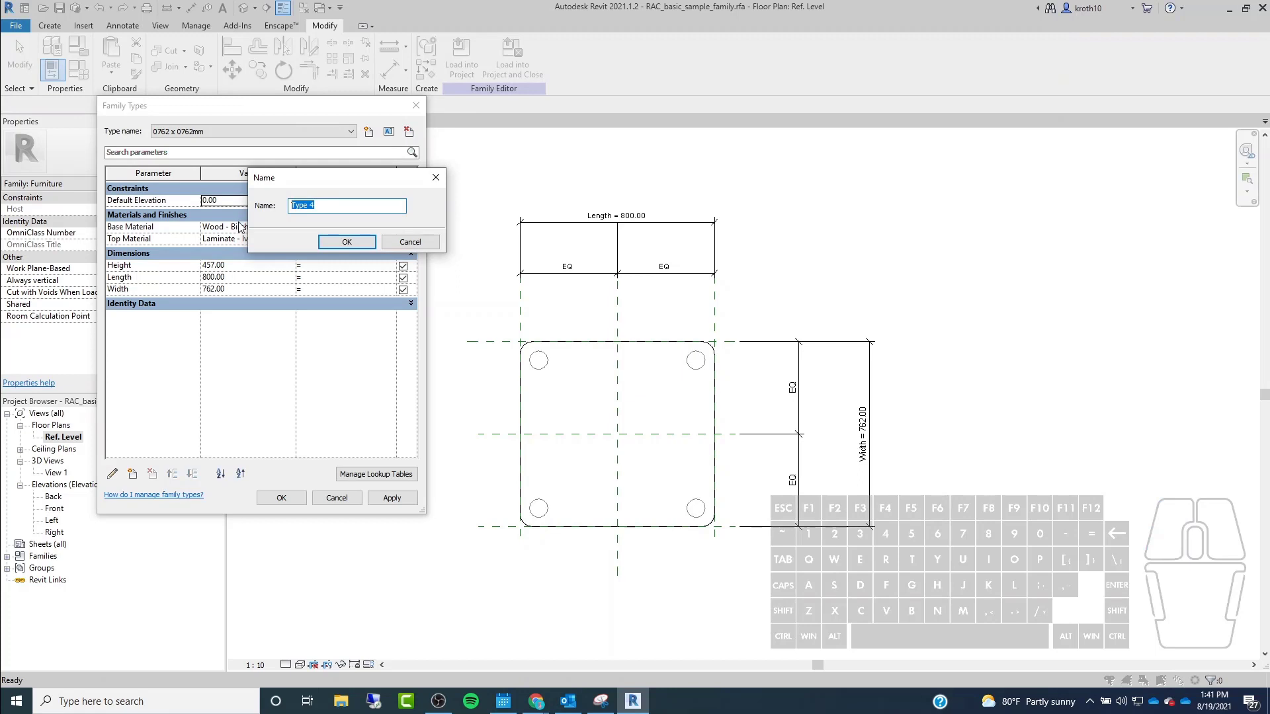
{"action": "type", "text": "1000 x 1000mm"}
{"action": "left_click", "coordinate": [347, 242]}
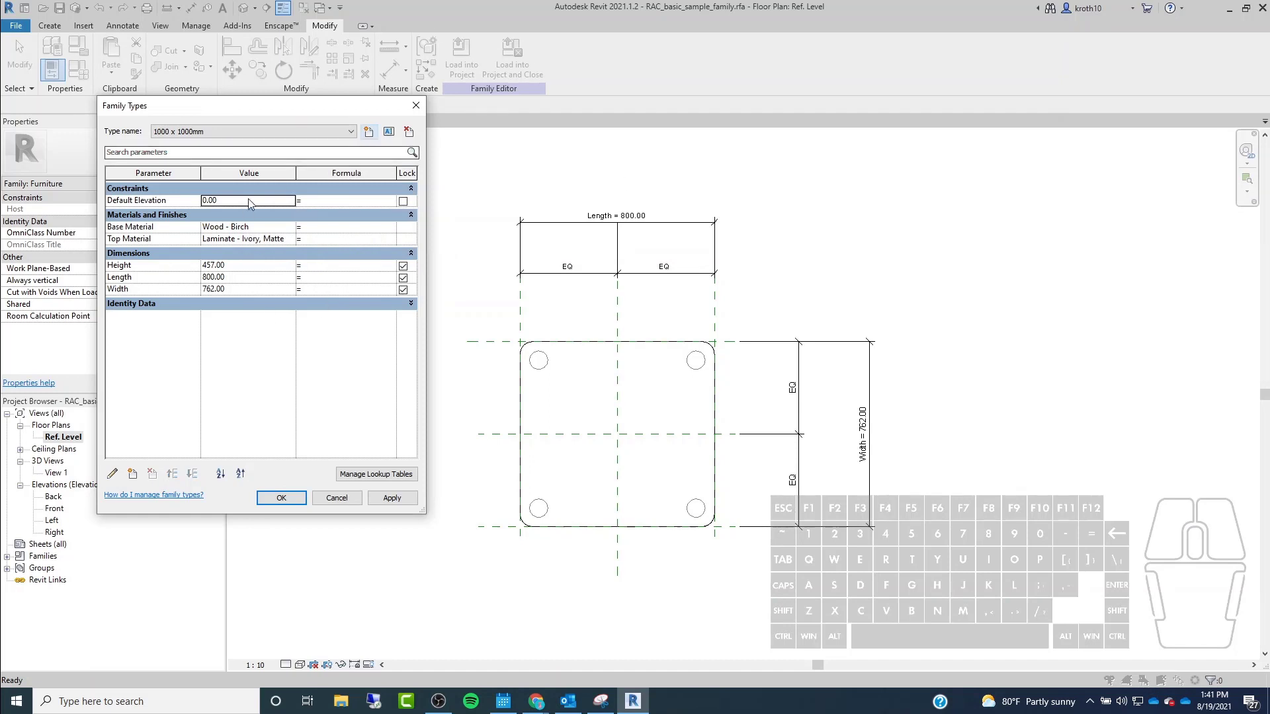
Set the new type's Length and Width to 1000, apply the values, and accept the Family Types dialog.
{"action": "left_click", "coordinate": [233, 278]}
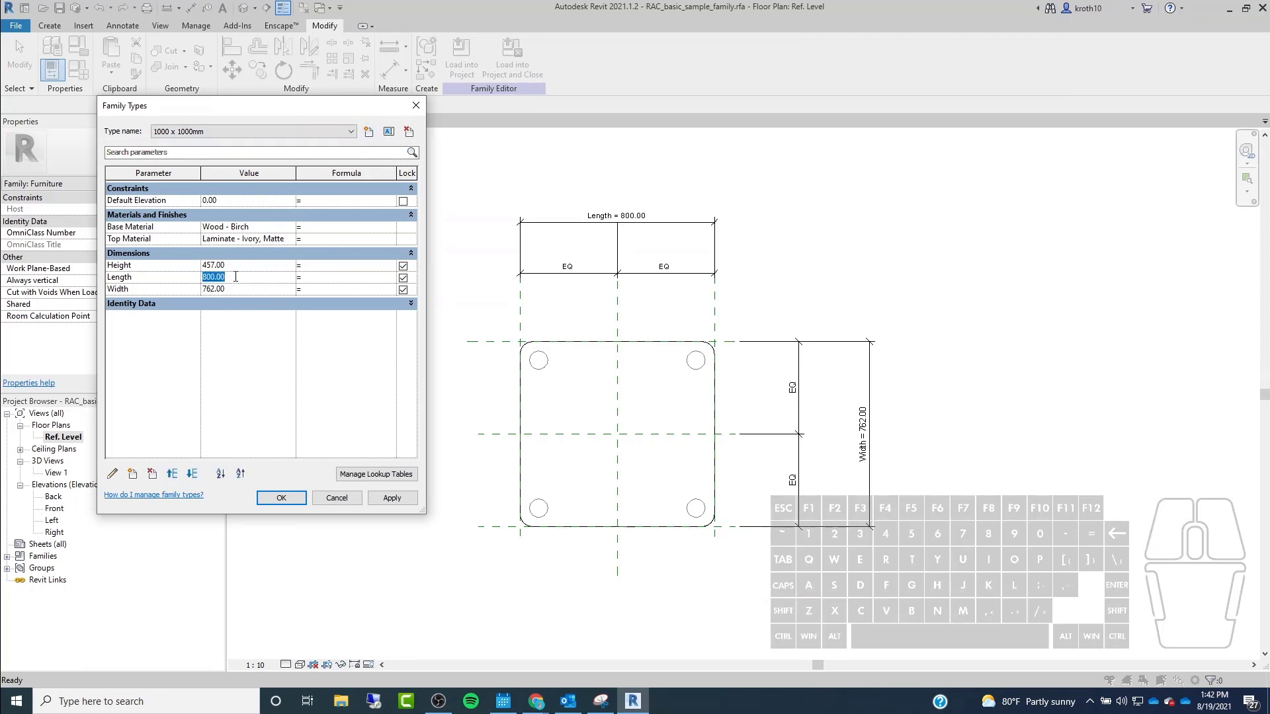
{"action": "type", "text": "10000"}
{"action": "left_click", "coordinate": [245, 289]}
{"action": "type", "text": "1000"}
{"action": "left_click", "coordinate": [384, 498]}
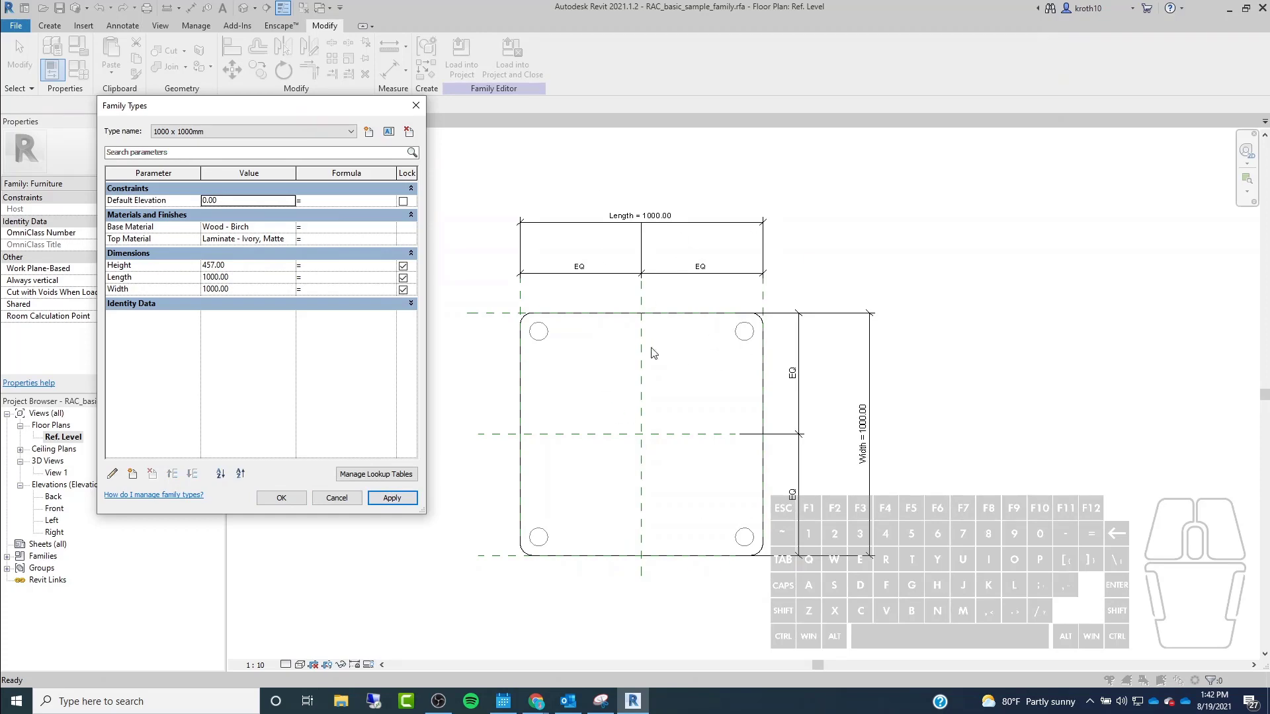
{"action": "left_click", "coordinate": [280, 498]}
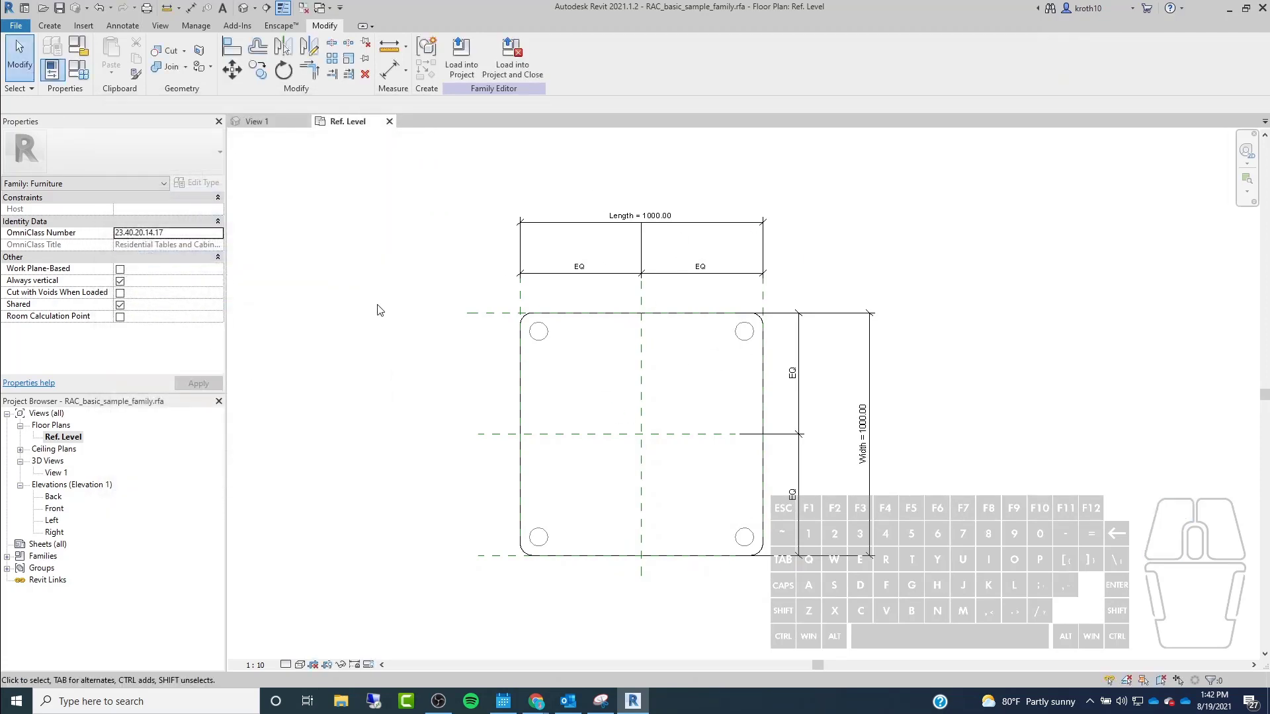
Reopen the Family Types dialog and delete the 0610 x 0160mm type from the table family.
{"action": "scroll", "coordinate": [357, 245], "scroll_direction": "down", "scroll_amount": 2}
{"action": "left_click", "coordinate": [78, 69]}
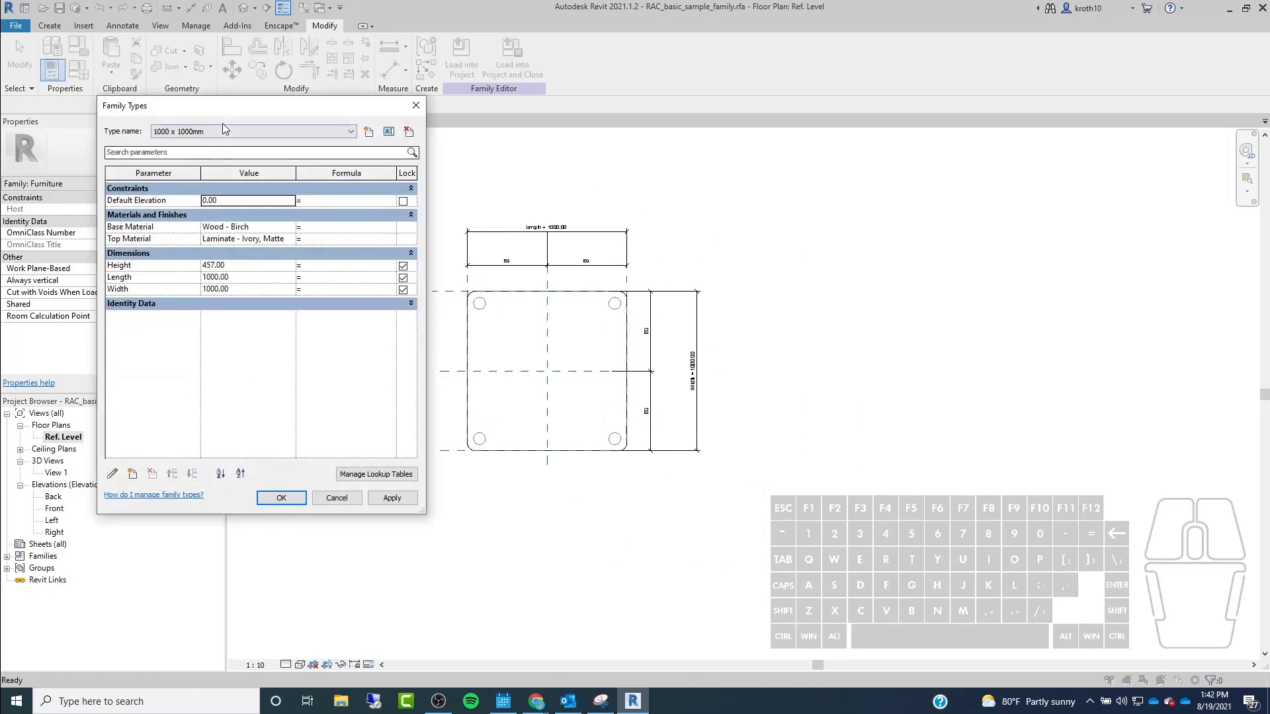
{"action": "left_click", "coordinate": [225, 129]}
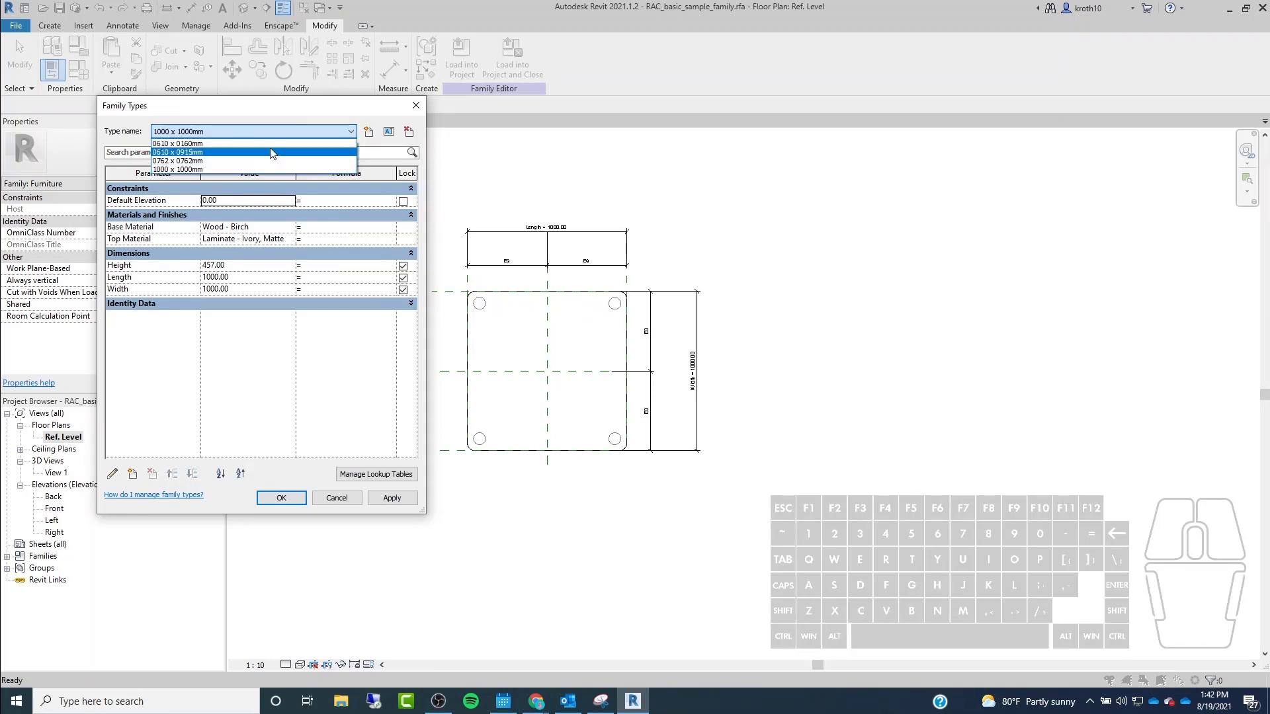
{"action": "left_click", "coordinate": [233, 144]}
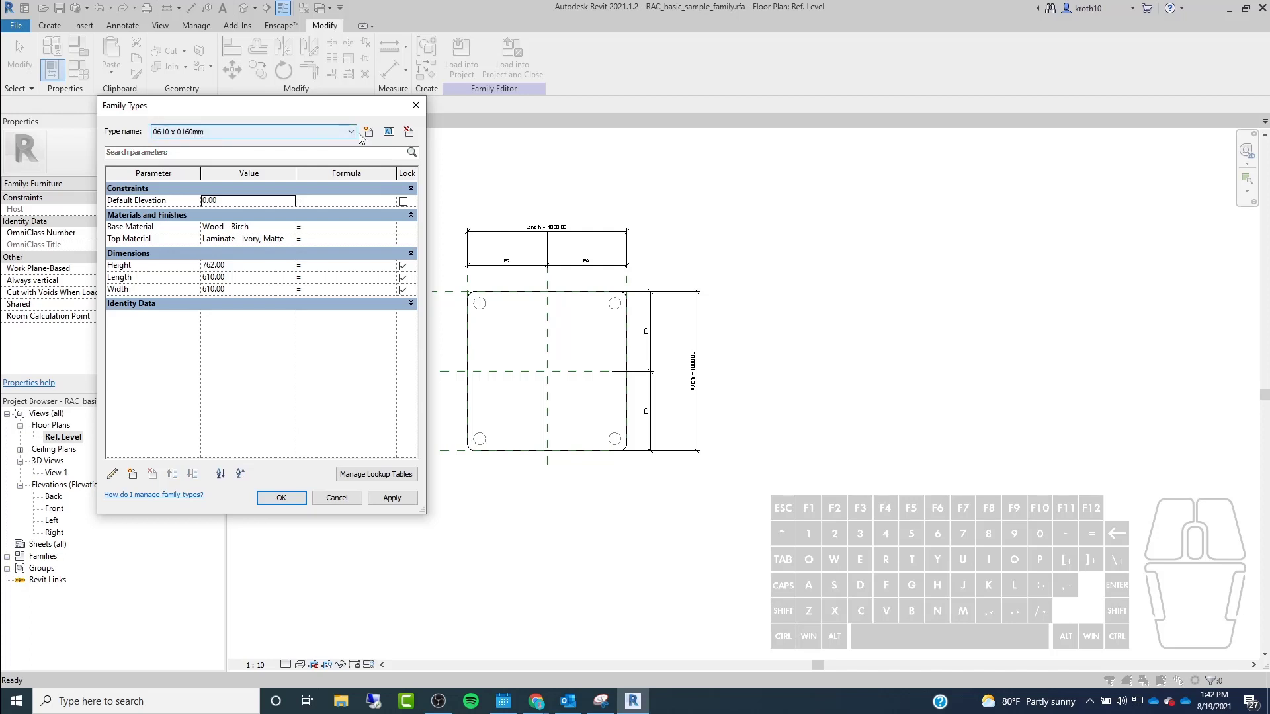
{"action": "left_click", "coordinate": [408, 132]}
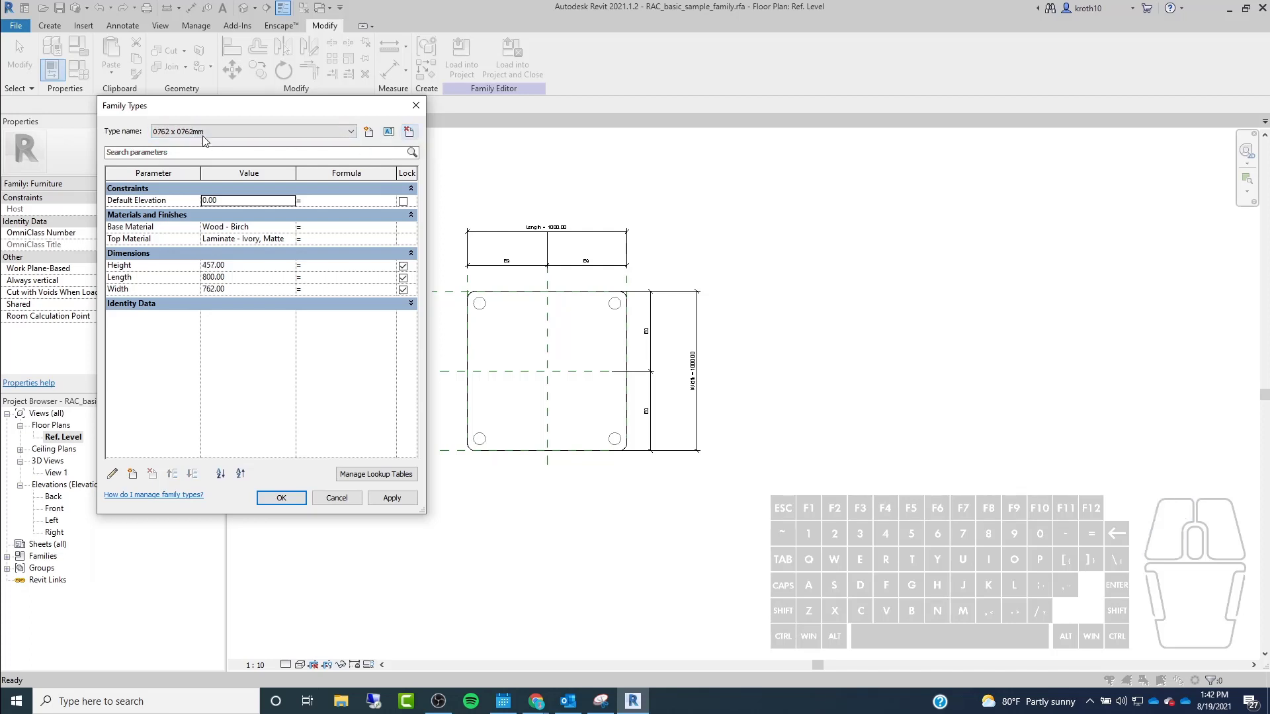
Make 0762 x 0762mm the current type and apply it to the table geometry.
{"action": "left_click", "coordinate": [191, 133]}
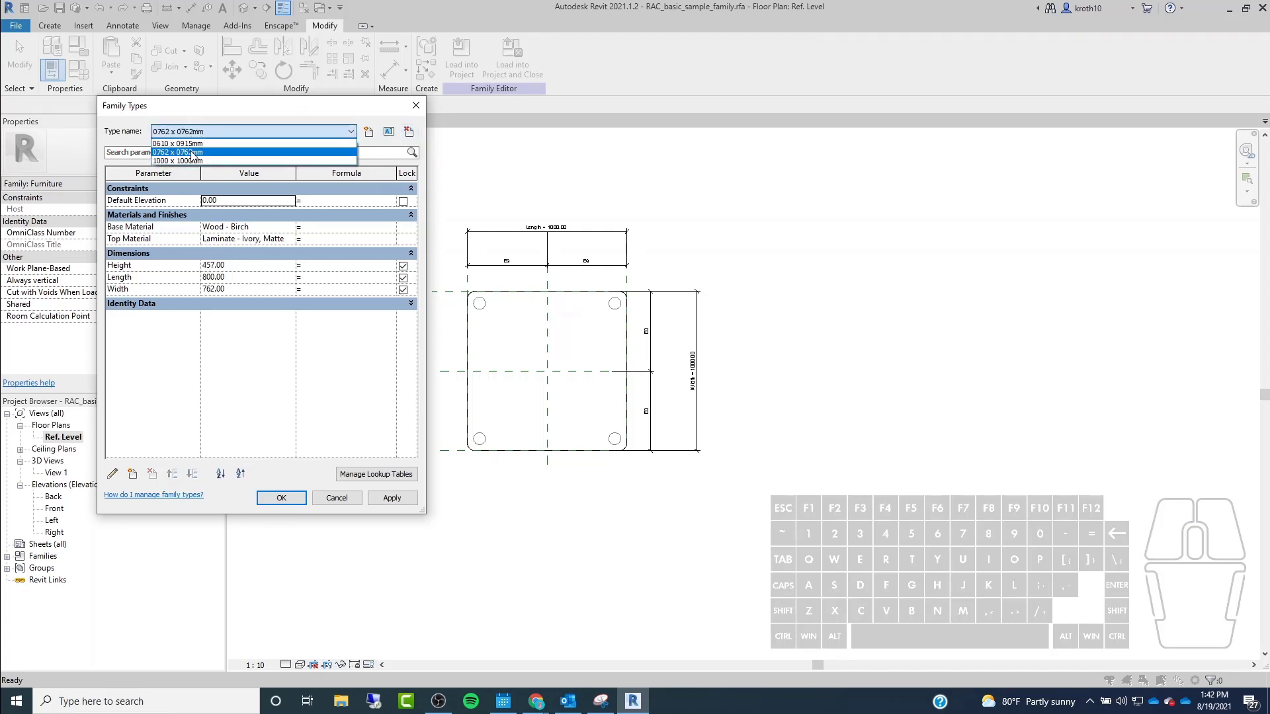
{"action": "left_click", "coordinate": [188, 152]}
{"action": "left_click", "coordinate": [398, 501]}
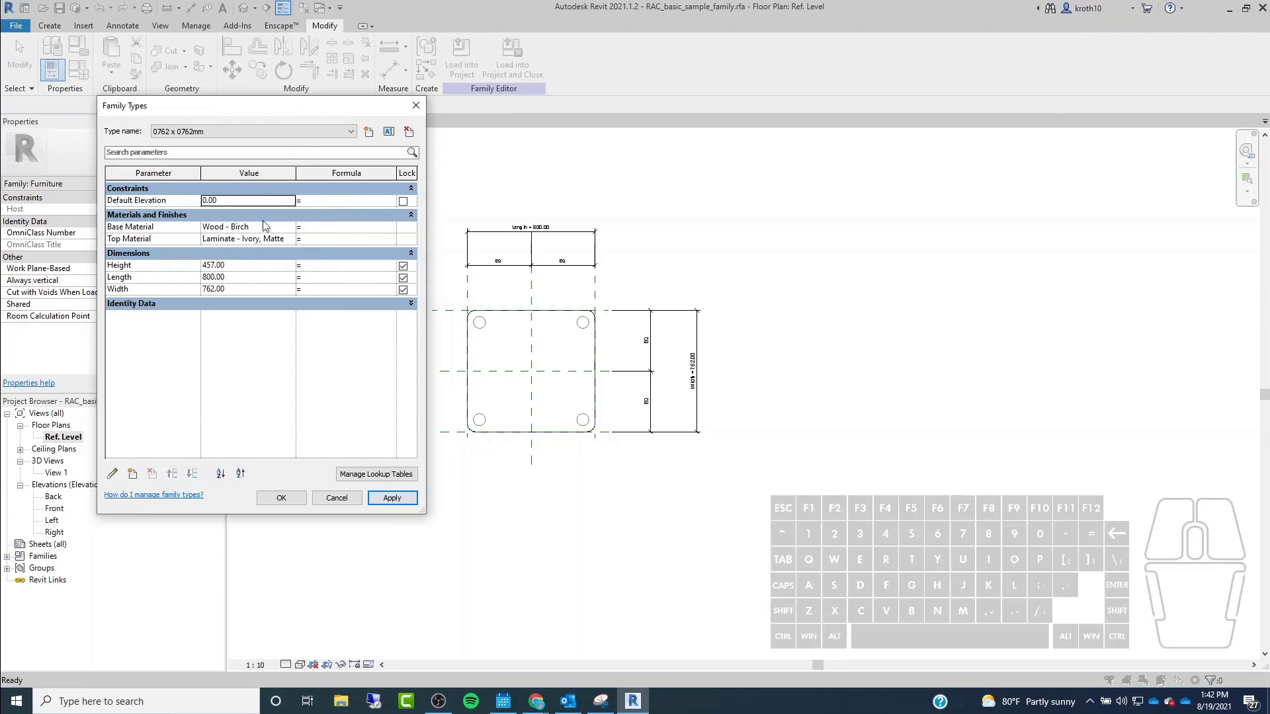
Switch to the 1000 x 1000mm type, set its Base Material to Roofs, and apply the type to the table.
{"action": "left_click", "coordinate": [224, 130]}
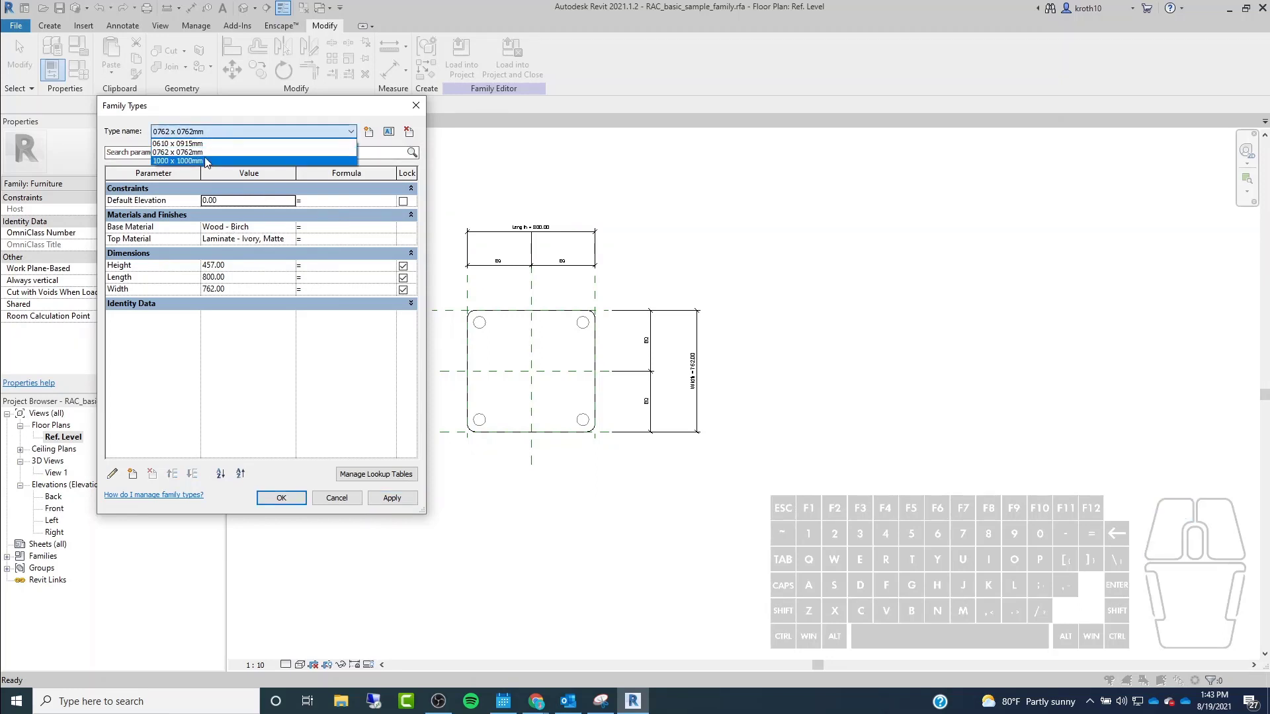
{"action": "left_click", "coordinate": [206, 162]}
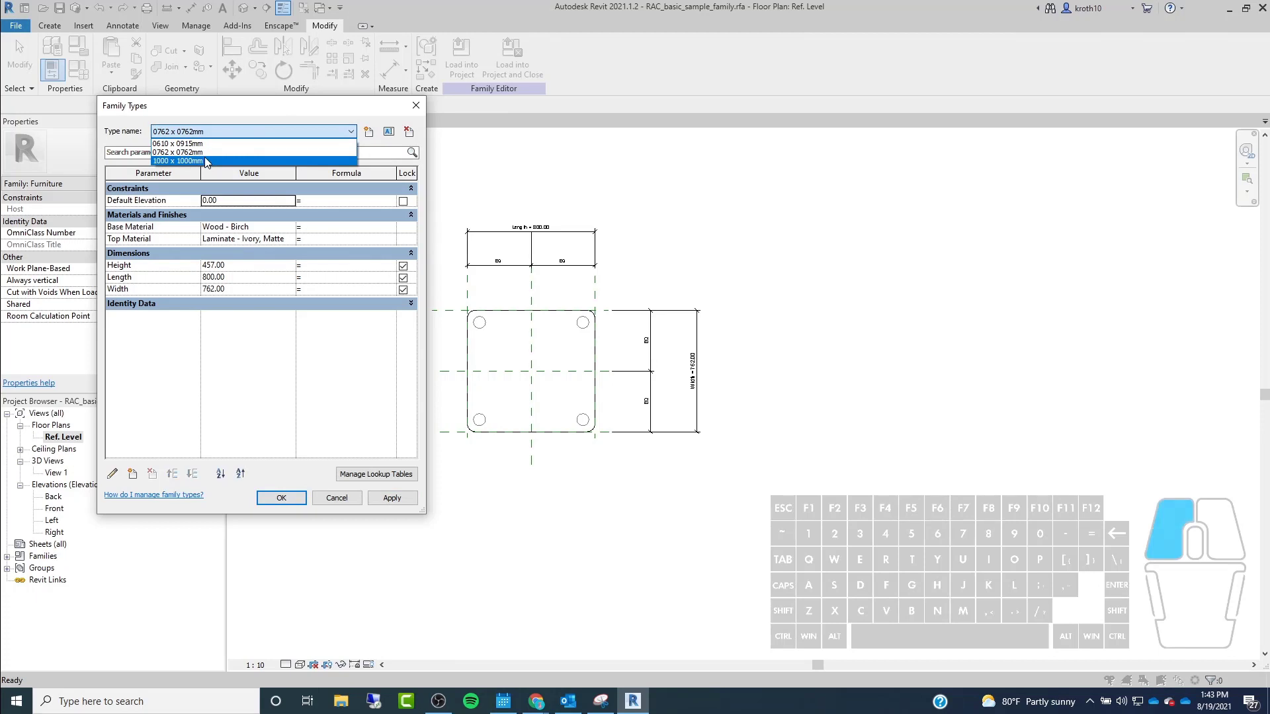
{"action": "left_click", "coordinate": [281, 227]}
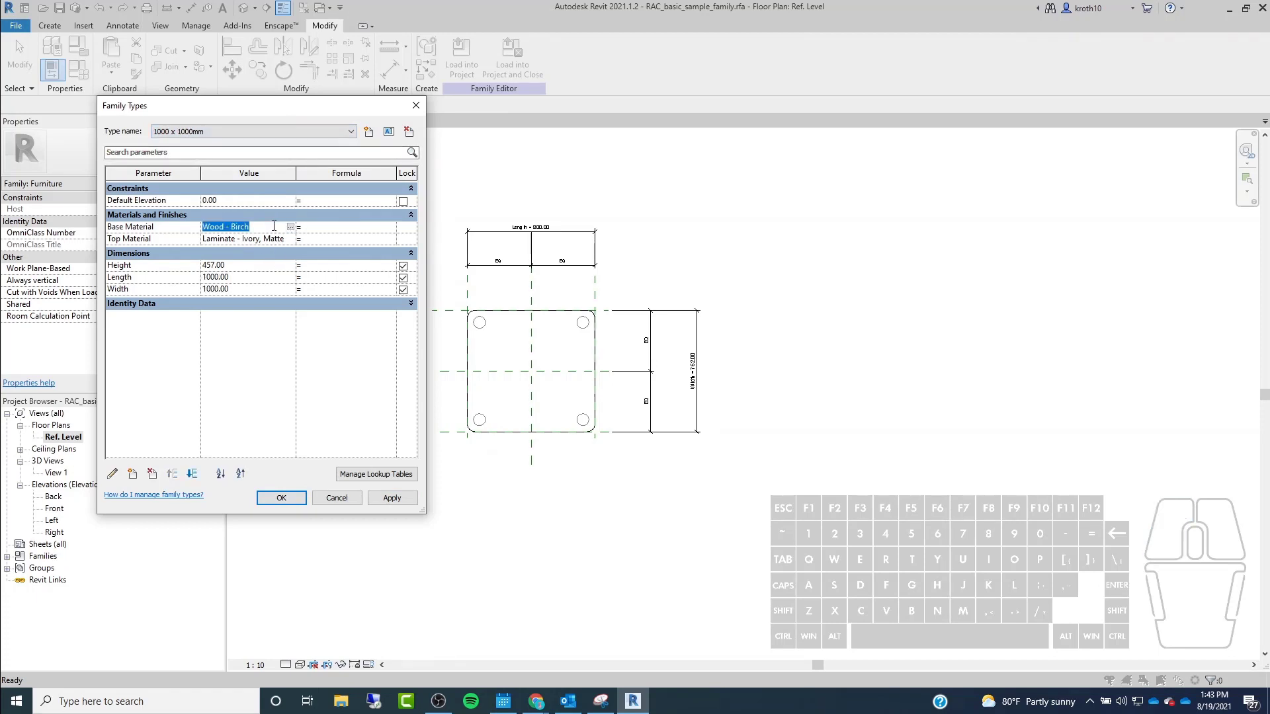
{"action": "left_click", "coordinate": [291, 227]}
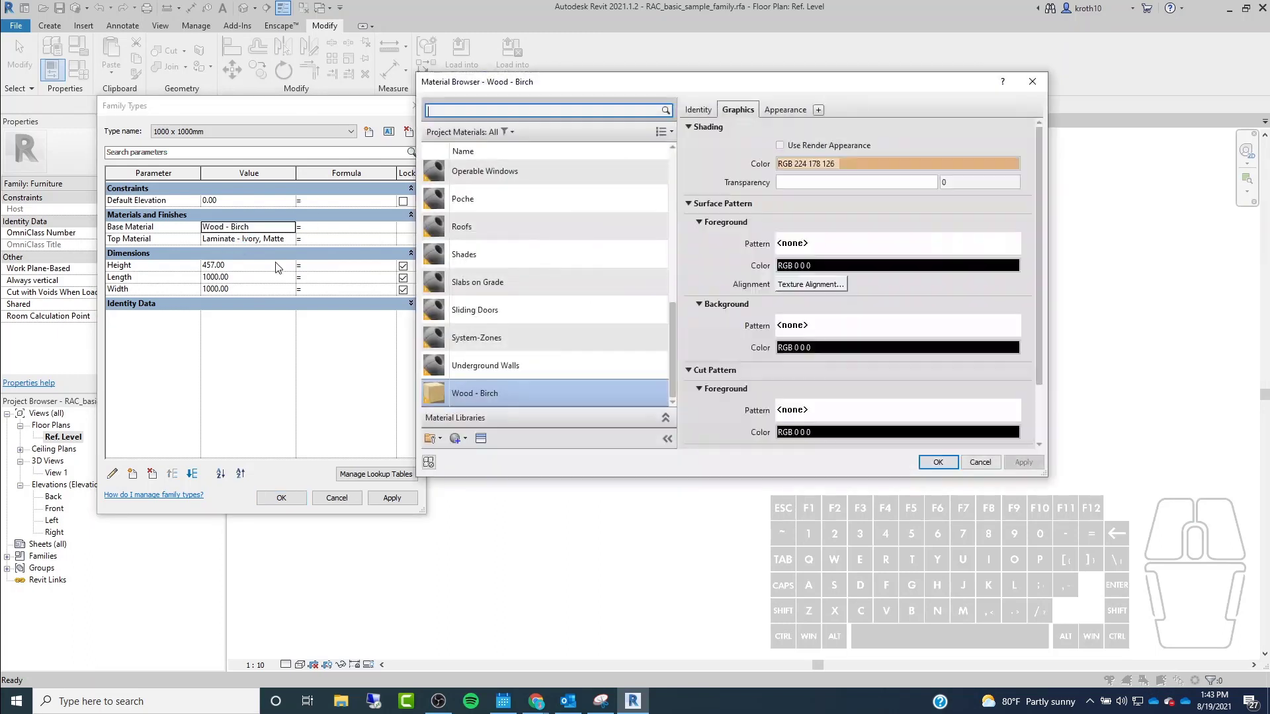
{"action": "scroll", "coordinate": [498, 264], "scroll_direction": "up", "scroll_amount": 5}
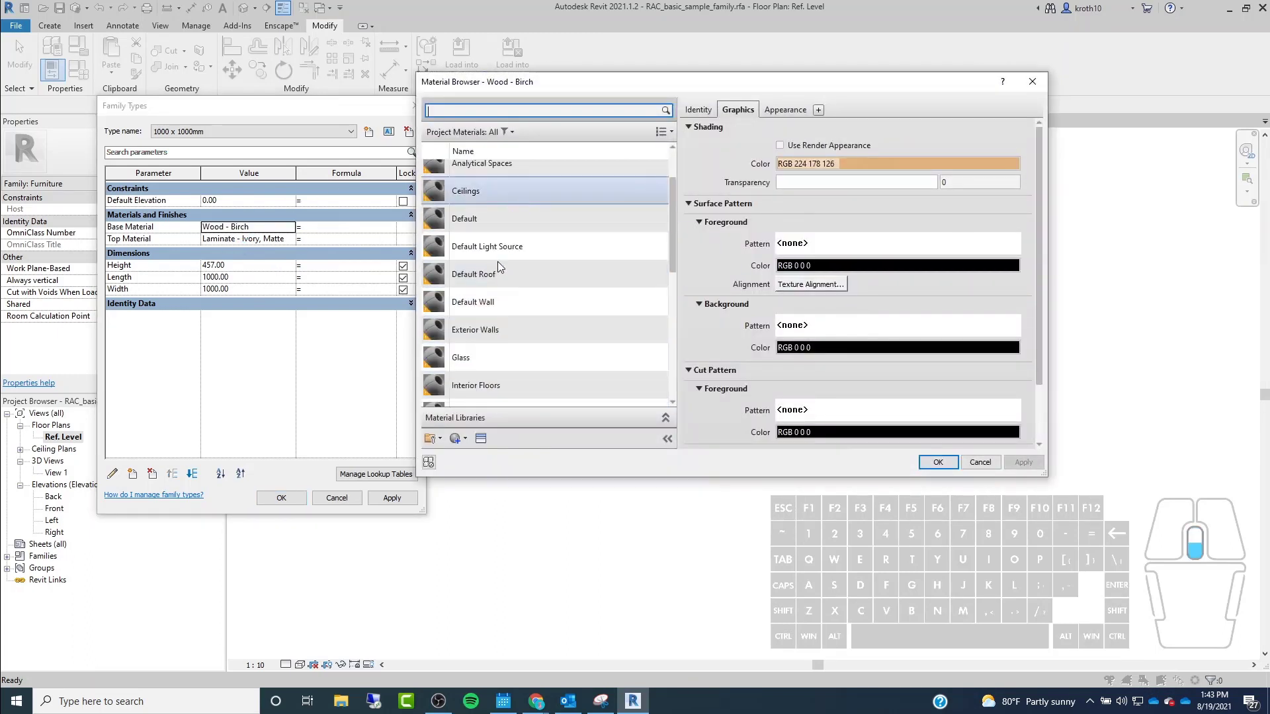
{"action": "scroll", "coordinate": [492, 318], "scroll_direction": "down", "scroll_amount": 5}
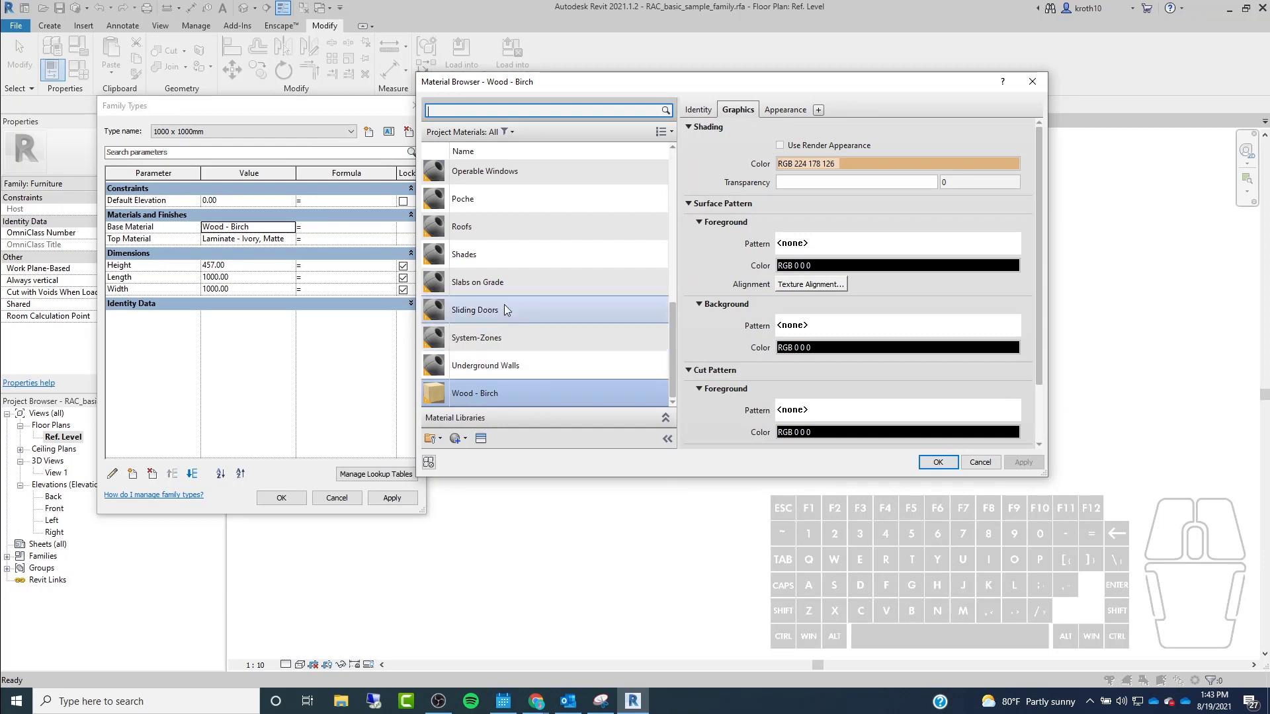
{"action": "double_click", "coordinate": [514, 229]}
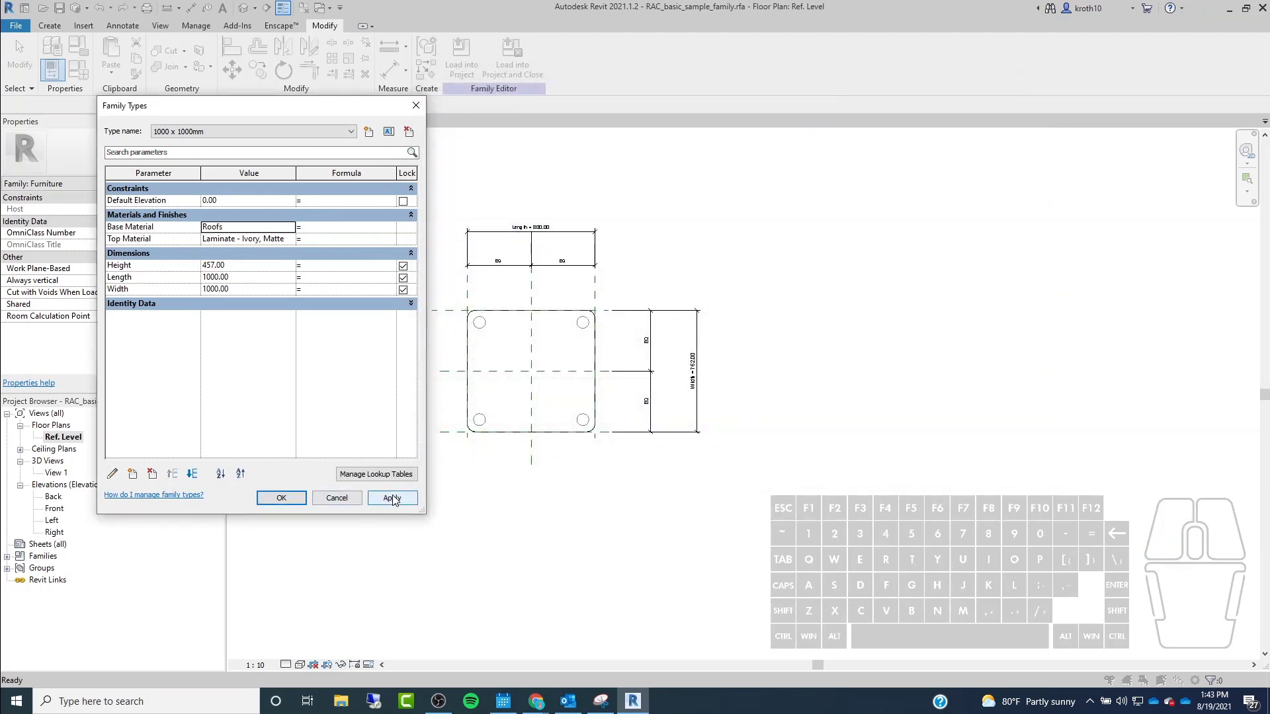
{"action": "left_click", "coordinate": [392, 498]}
Compare the material and dimension values of the 0762 x 0762mm and 1000 x 1000mm types, closing Family Types without further changes.
{"action": "left_click", "coordinate": [296, 132]}
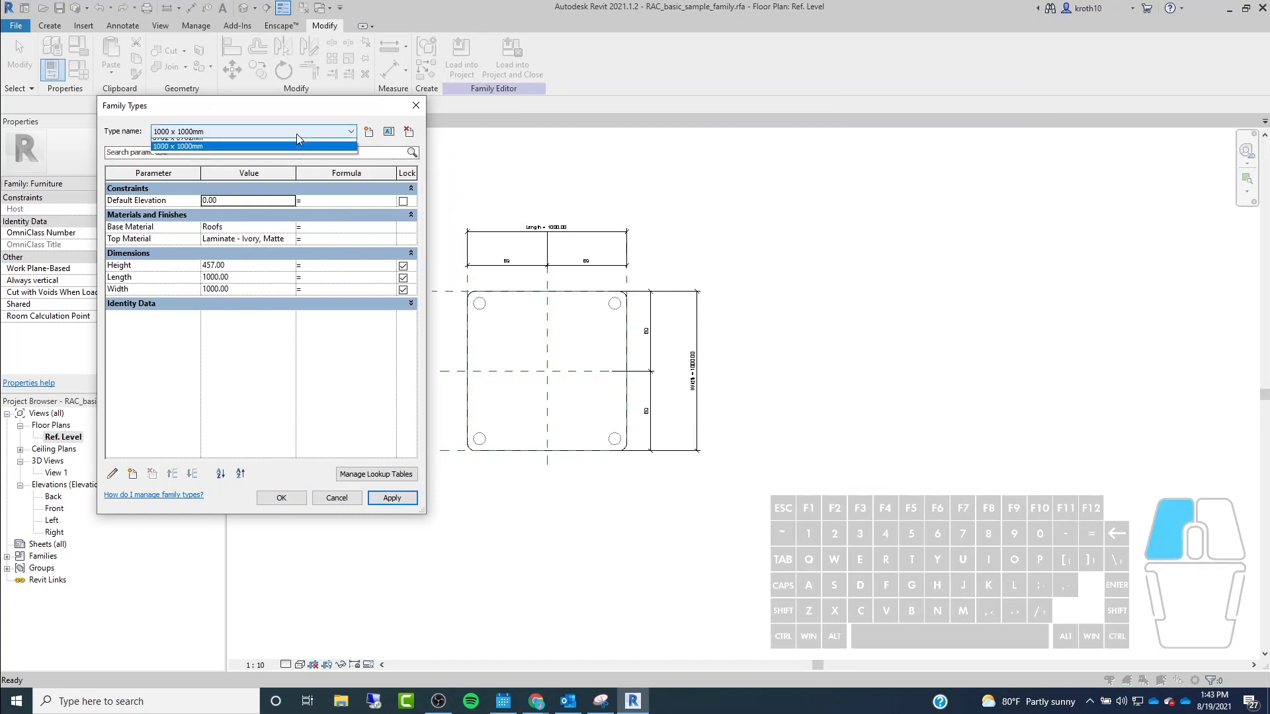
{"action": "left_click", "coordinate": [284, 139]}
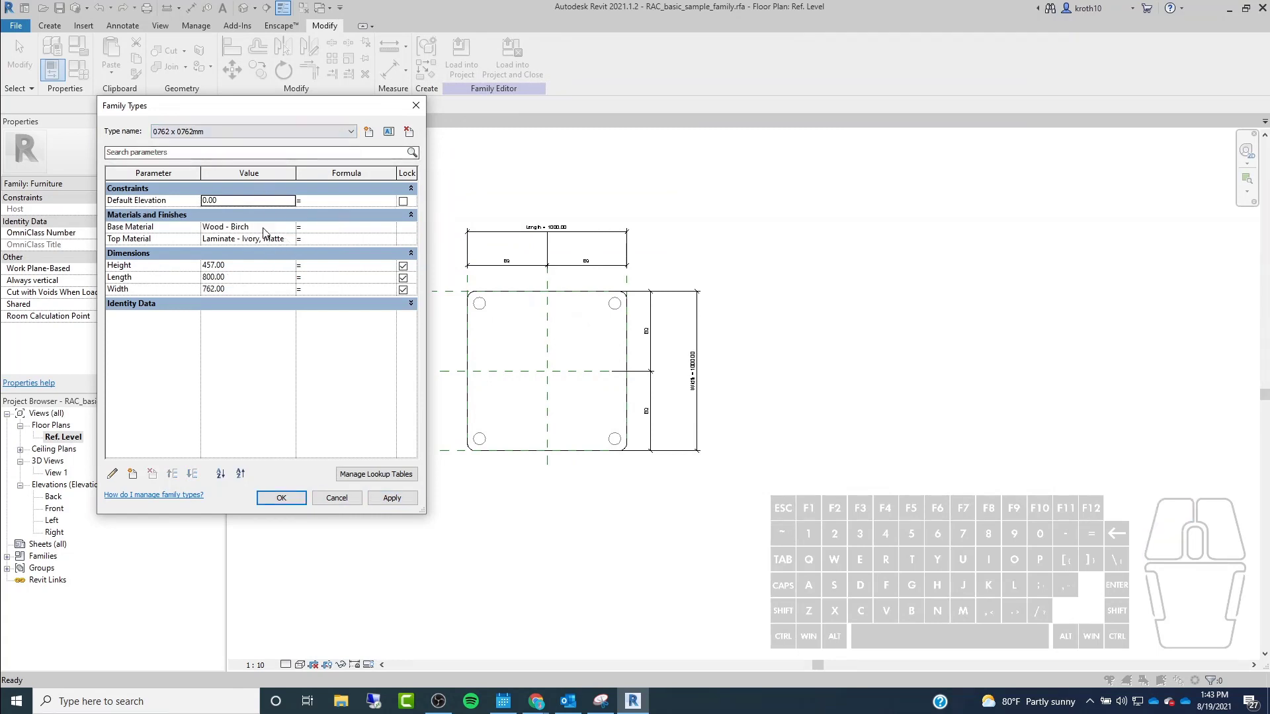
{"action": "left_click", "coordinate": [243, 131]}
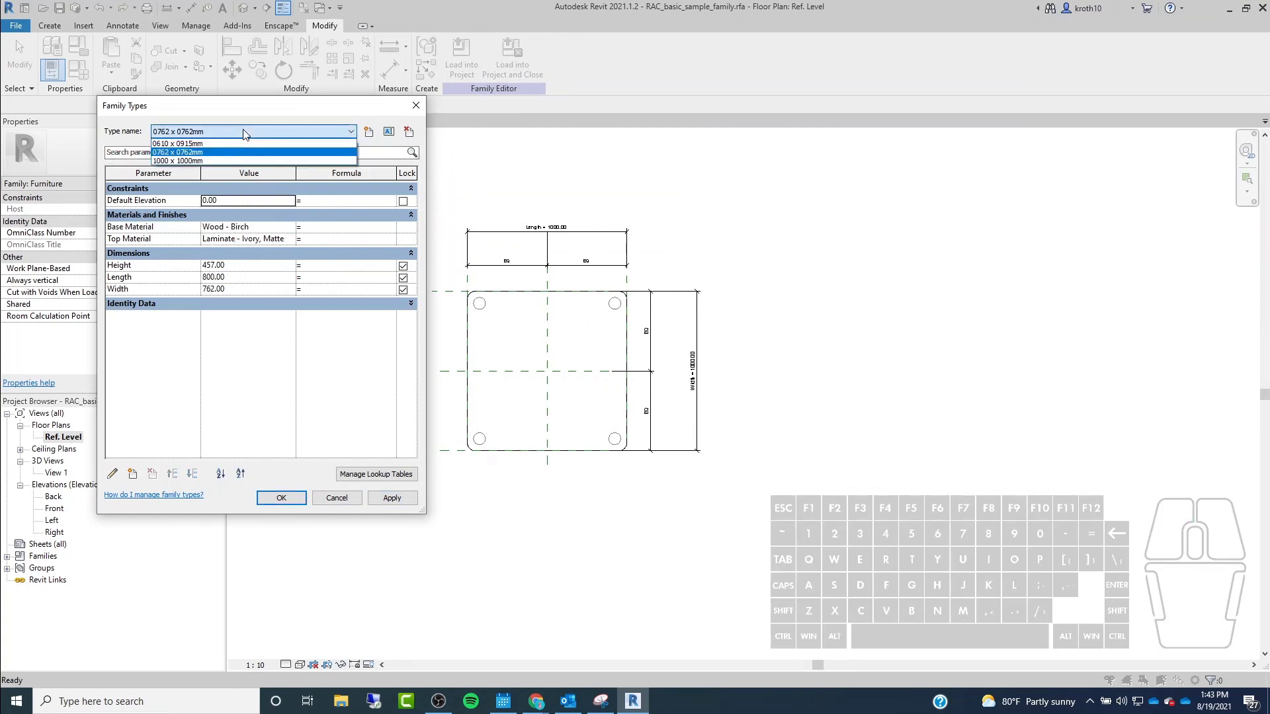
{"action": "left_click", "coordinate": [236, 160]}
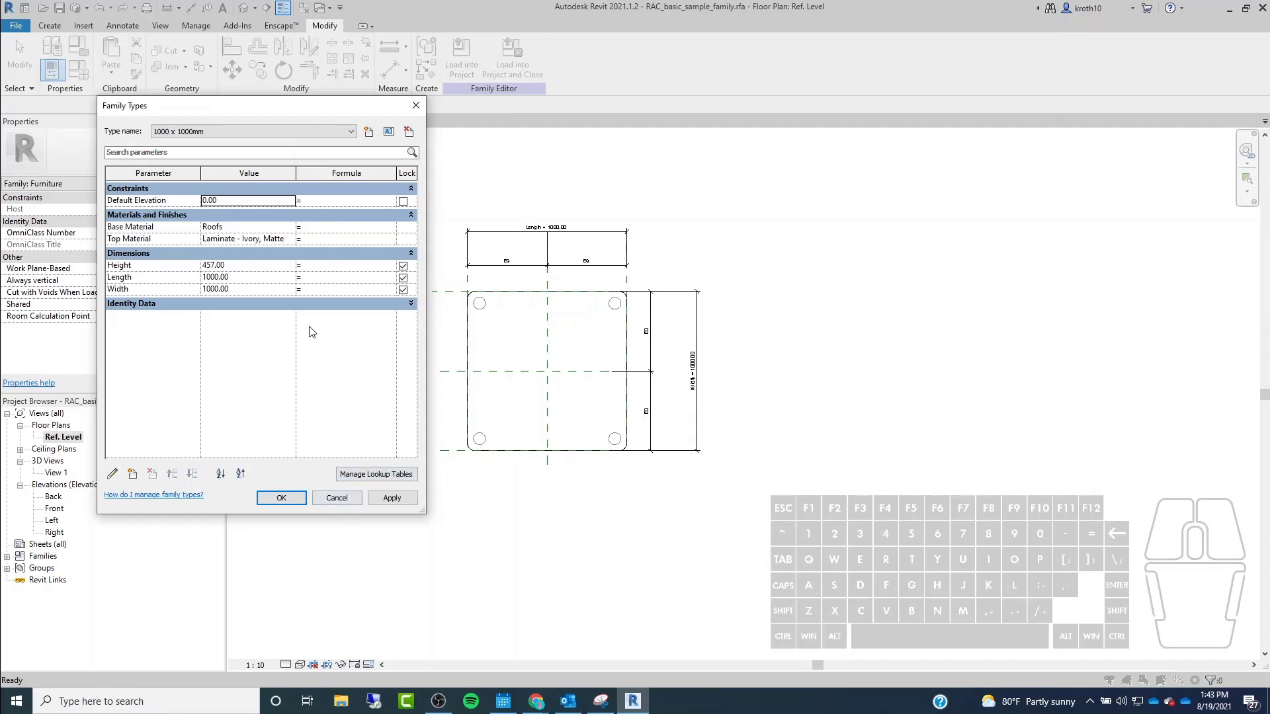
{"action": "left_click_drag", "start_coordinate": [242, 107], "coordinate": [263, 91]}
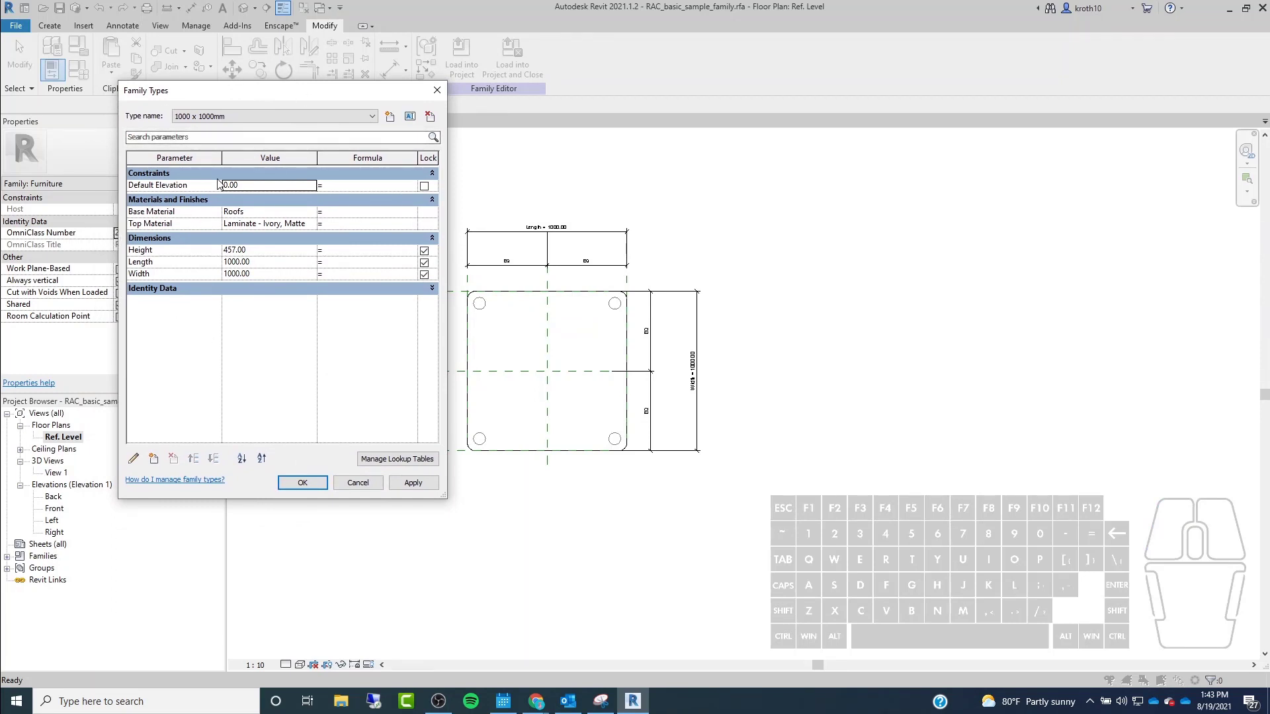
{"action": "mouse_move", "coordinate": [188, 93]}
{"action": "left_mouse_down"}
{"action": "mouse_move", "coordinate": [227, 69]}
{"action": "mouse_move", "coordinate": [188, 89]}
{"action": "left_mouse_up"}
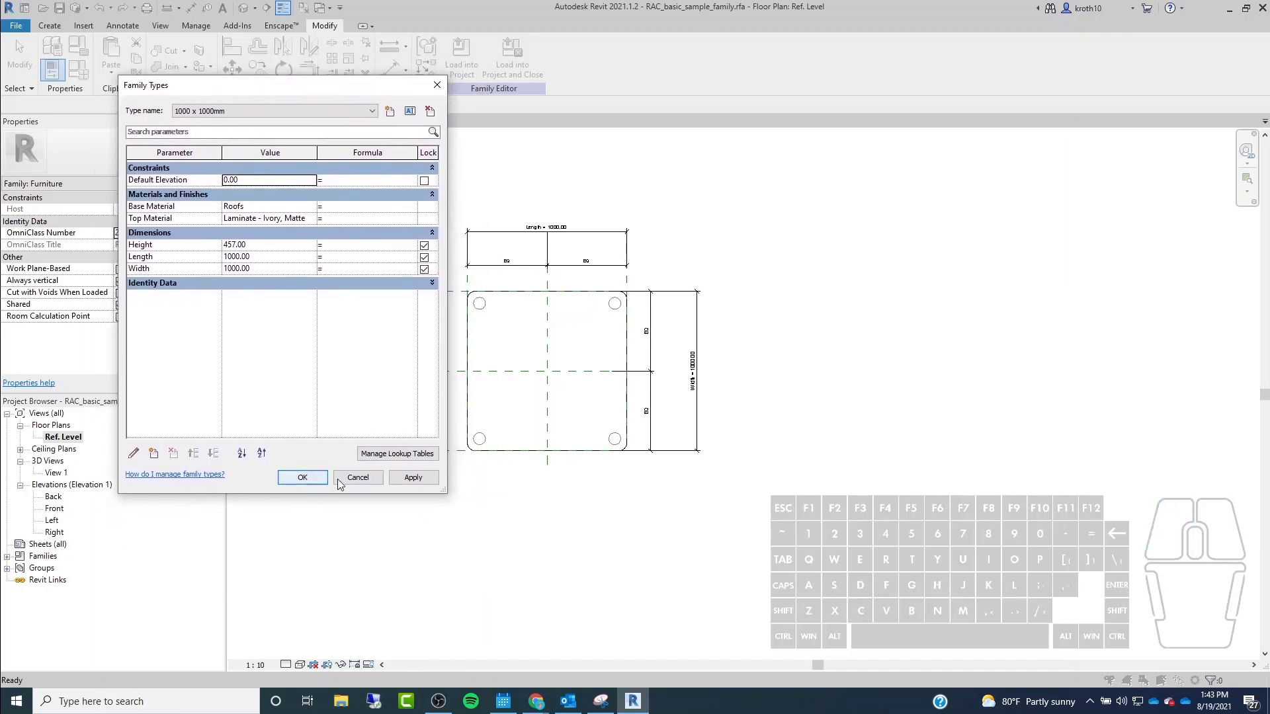
{"action": "left_click", "coordinate": [351, 479]}
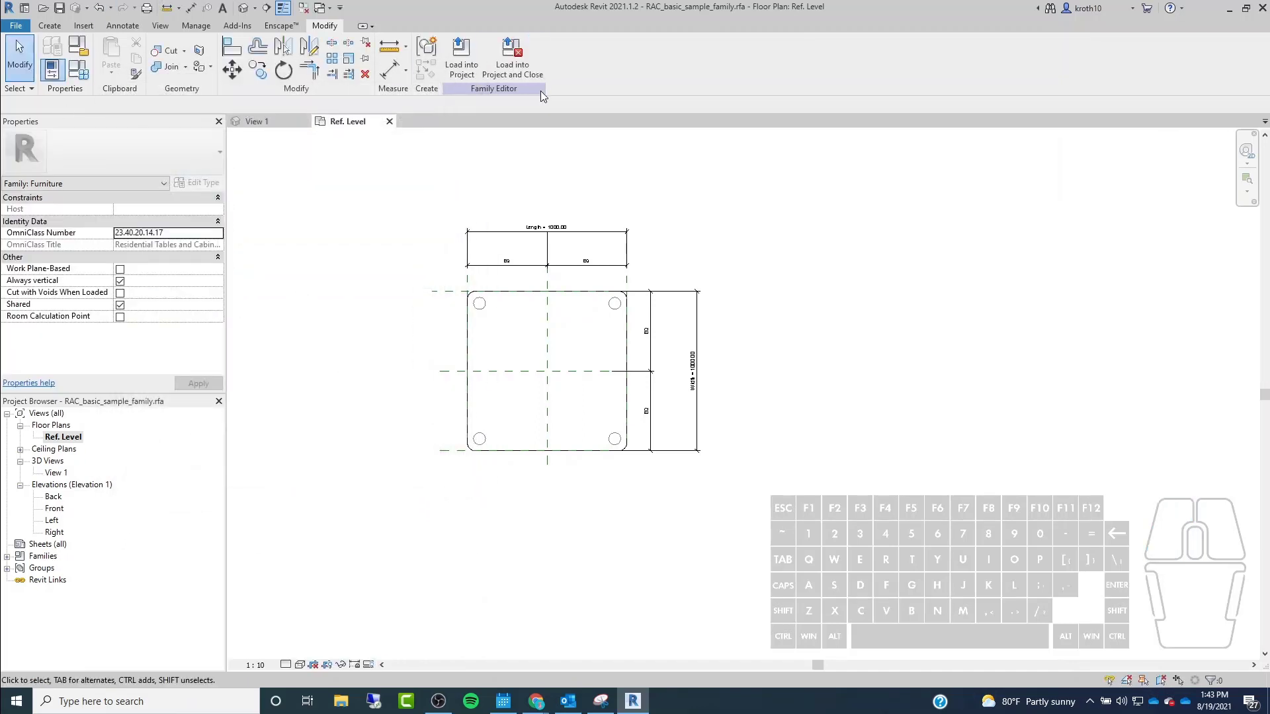
Create a new project from the Imperial-Architectural Template.
{"action": "left_click", "coordinate": [16, 25]}
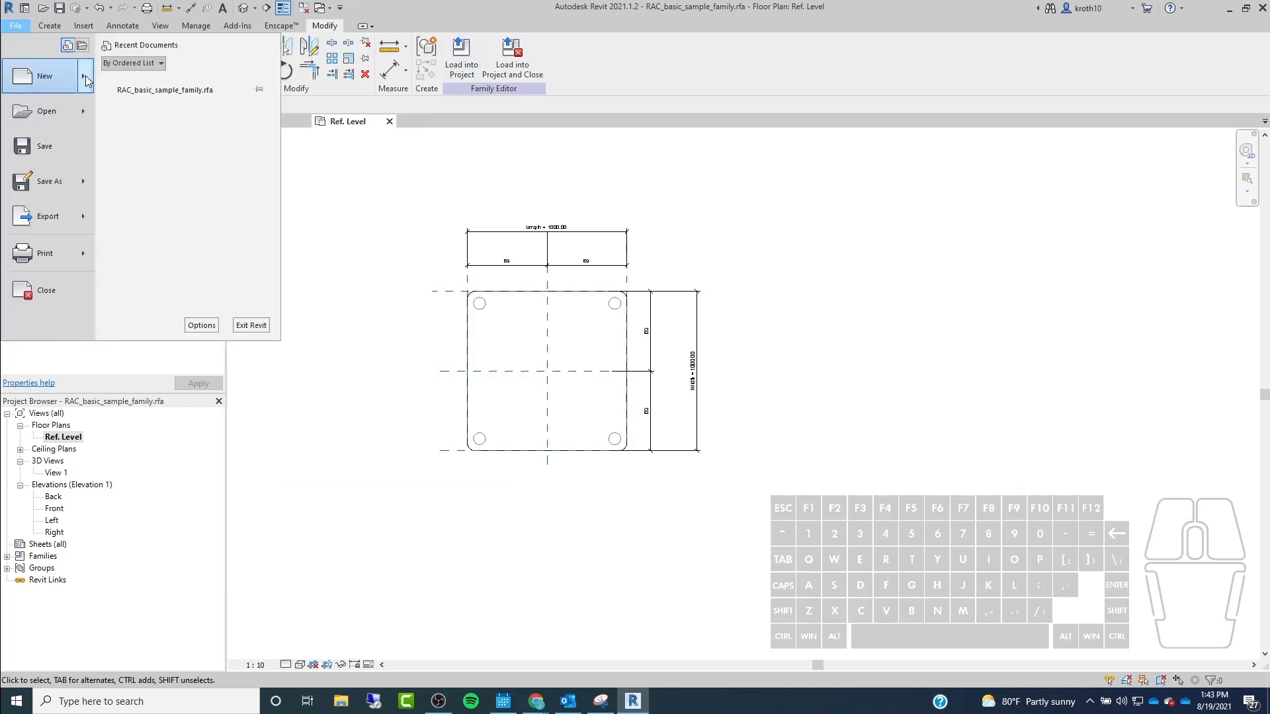
{"action": "mouse_move", "coordinate": [85, 75]}
{"action": "left_click", "coordinate": [168, 85]}
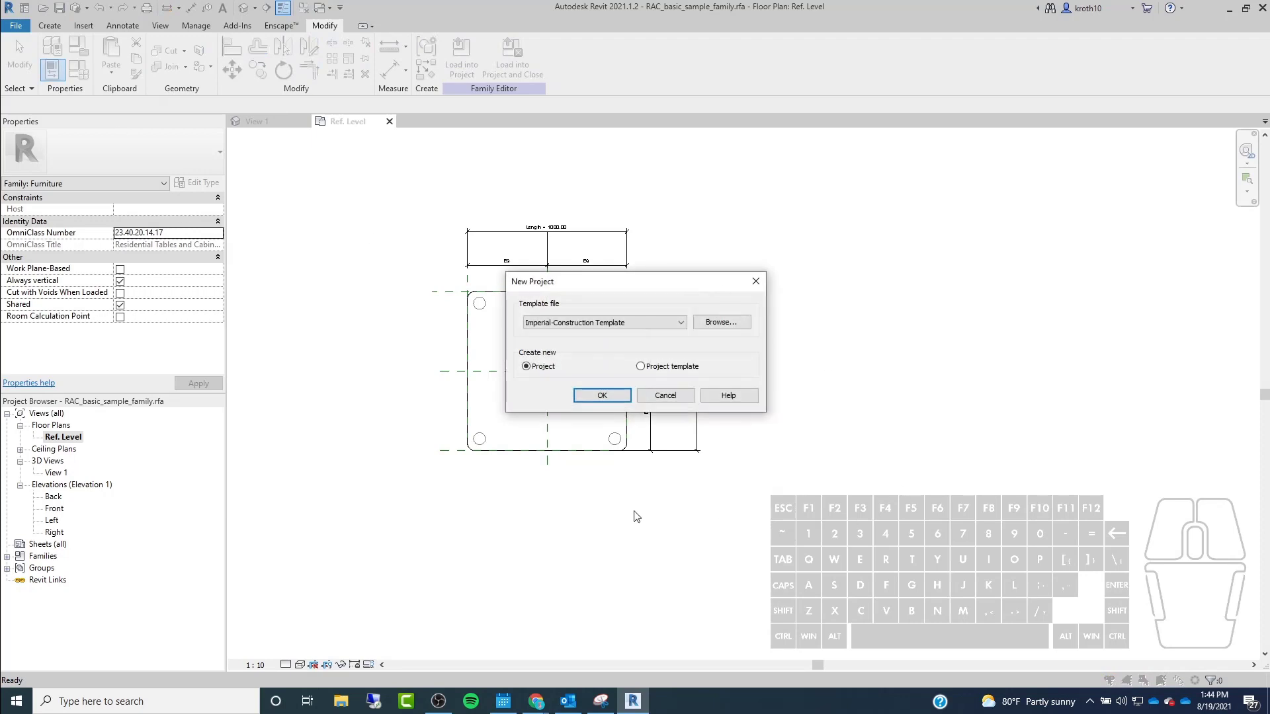
{"action": "left_click", "coordinate": [605, 324]}
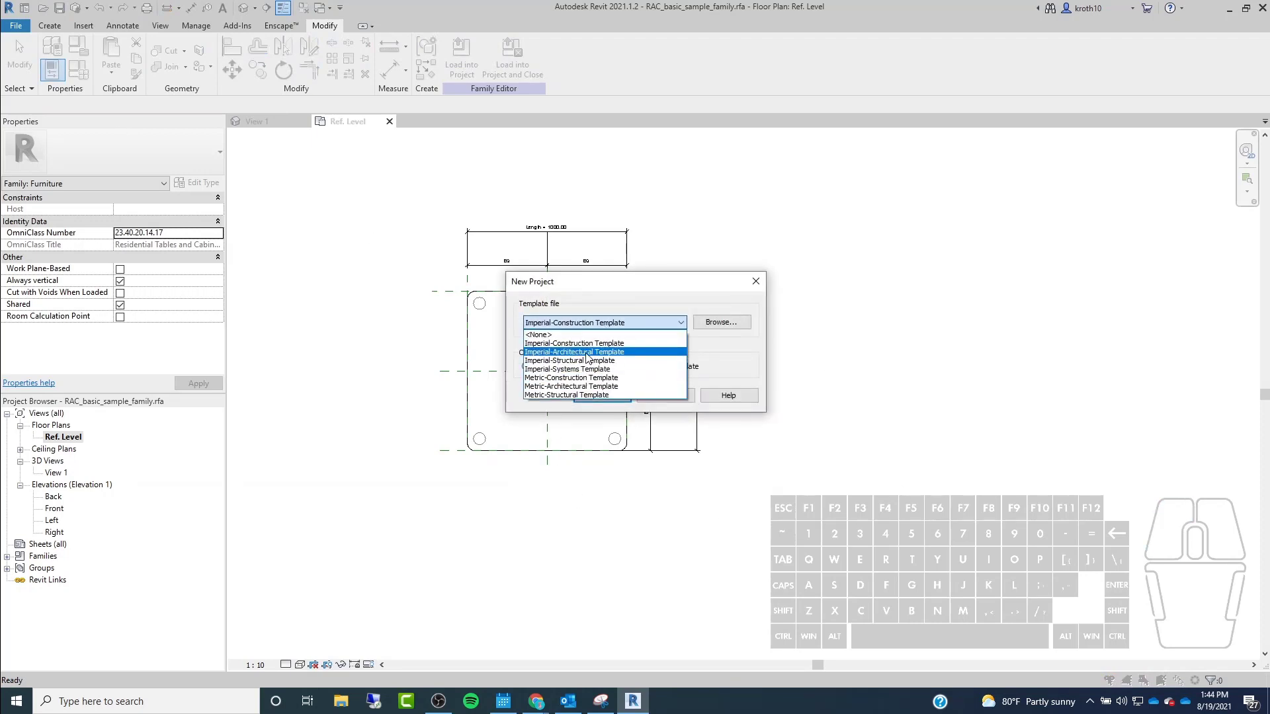
{"action": "left_click", "coordinate": [586, 353]}
{"action": "left_click", "coordinate": [603, 395]}
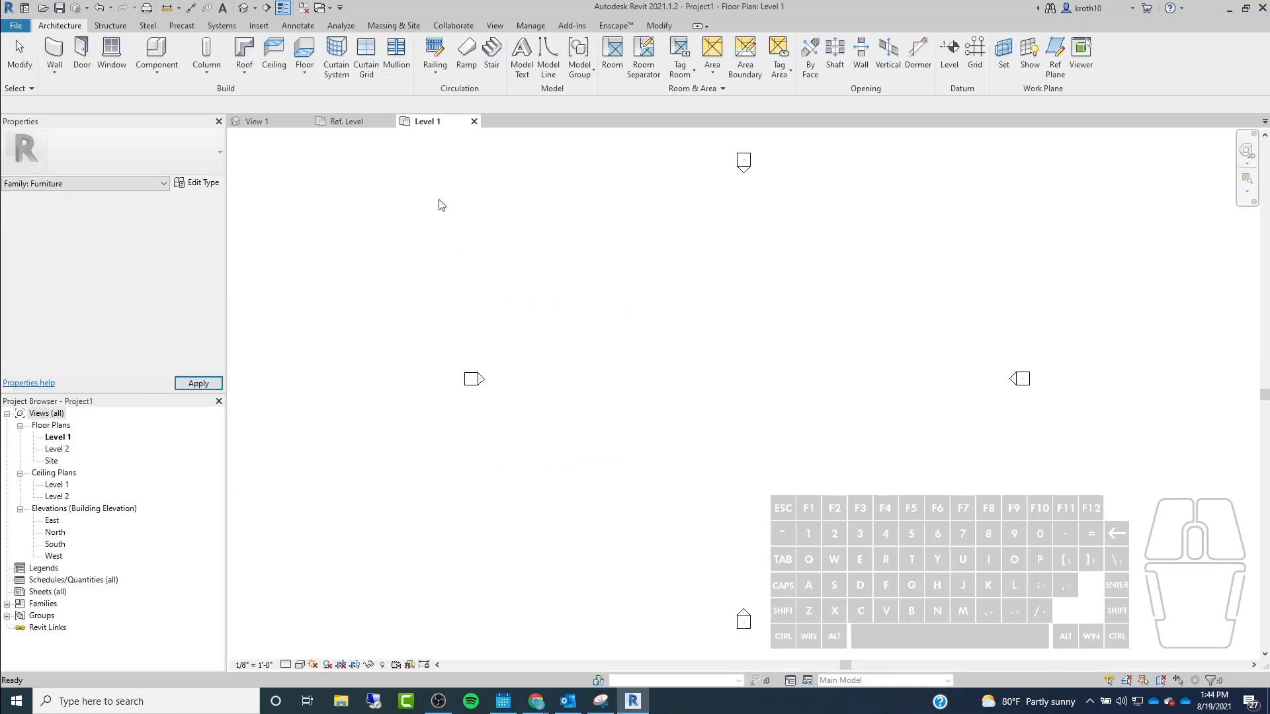
Return to the open table family and load it into the new project, keeping the family open.
{"action": "key", "text": "ctrl"}
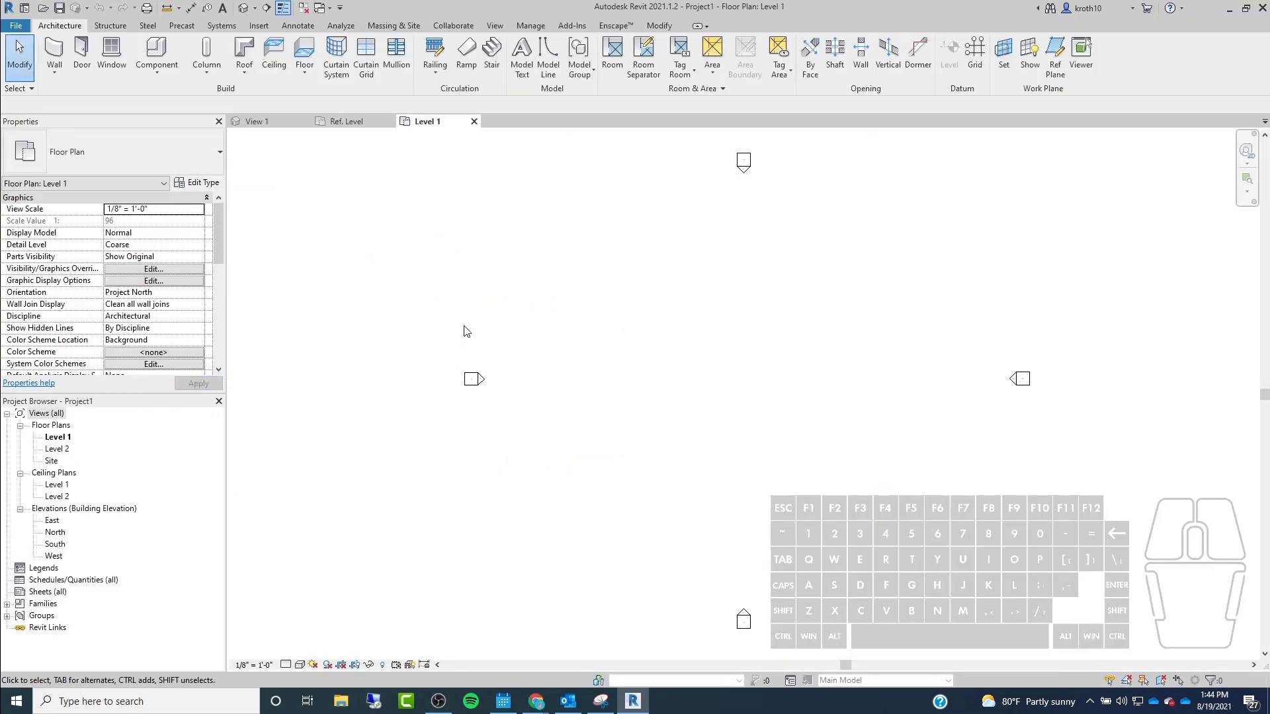
{"action": "key", "text": "ctrl"}
{"action": "key", "text": "ctrl+Tab"}
{"action": "key", "text": "ctrl+Tab"}
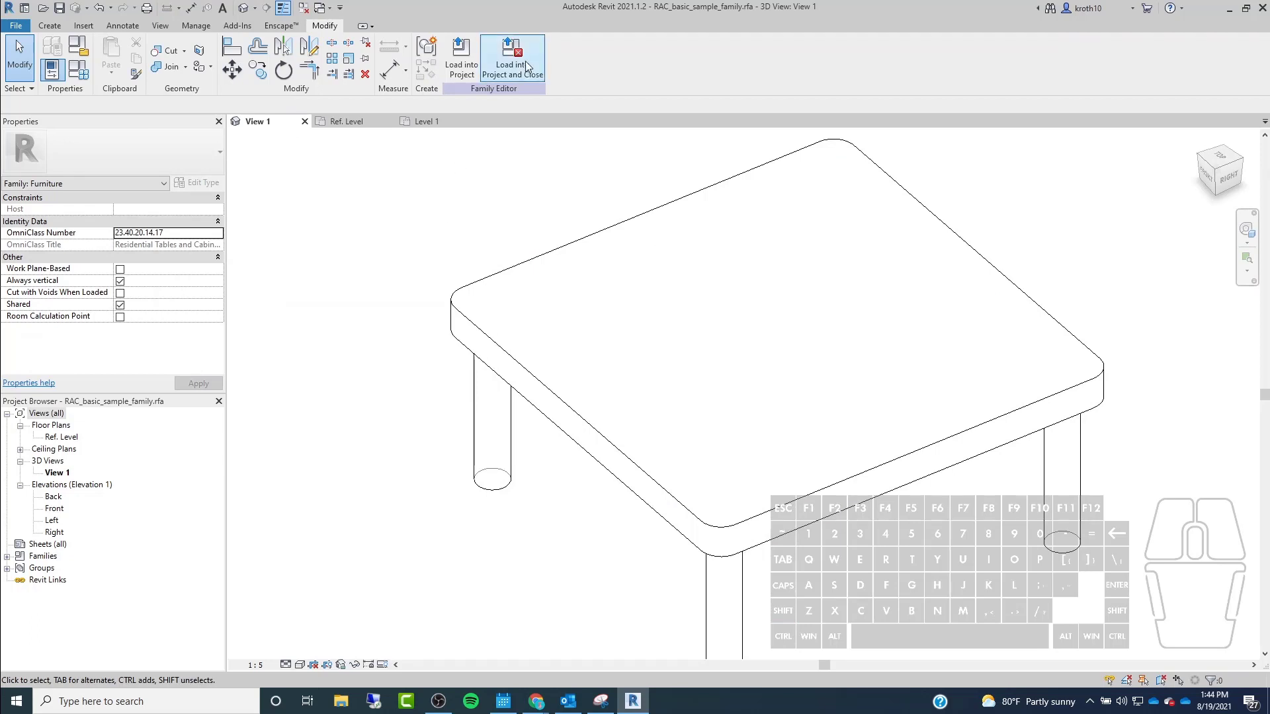
{"action": "left_click", "coordinate": [461, 60]}
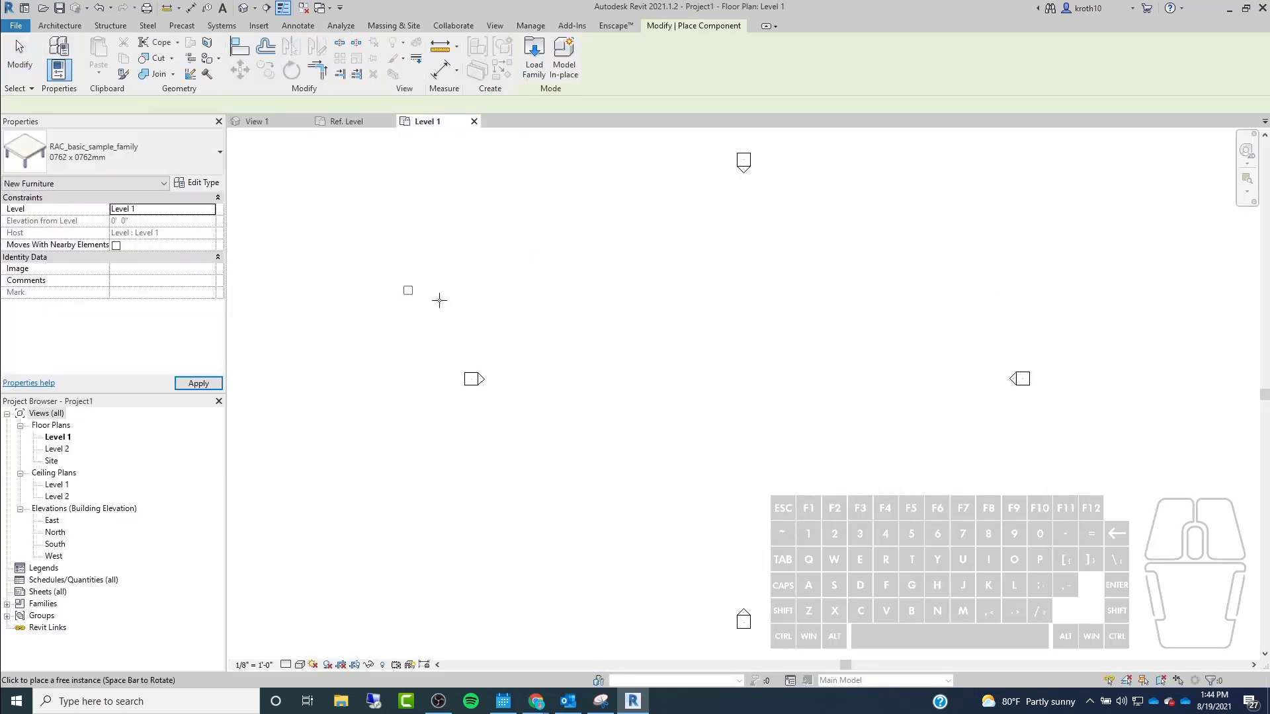
Place one 0762 x 0762mm table near the middle of the Level 1 floor plan and end placement.
{"action": "left_click", "coordinate": [735, 381]}
{"action": "scroll", "coordinate": [787, 407], "scroll_direction": "up", "scroll_amount": 5}
{"action": "key", "text": "Escape"}
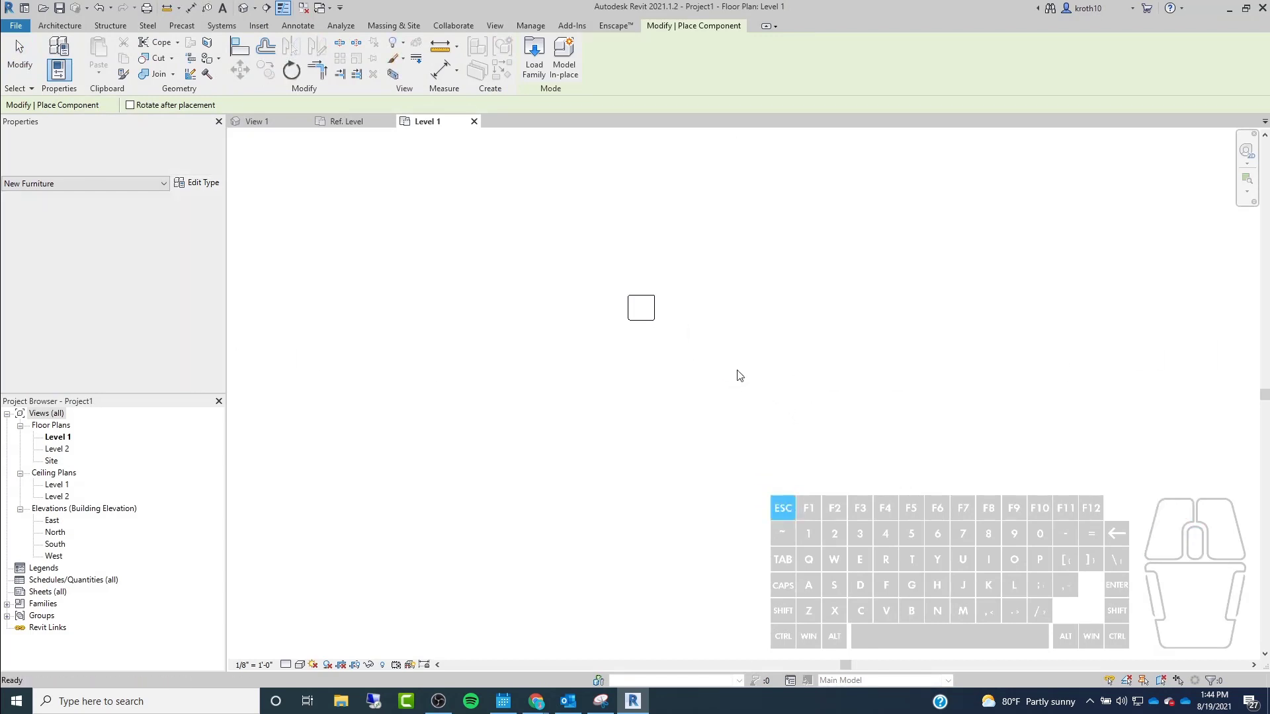
{"action": "middle_click_drag", "start_coordinate": [587, 325], "coordinate": [621, 393]}
{"action": "scroll", "coordinate": [602, 294], "scroll_direction": "up", "scroll_amount": 1}
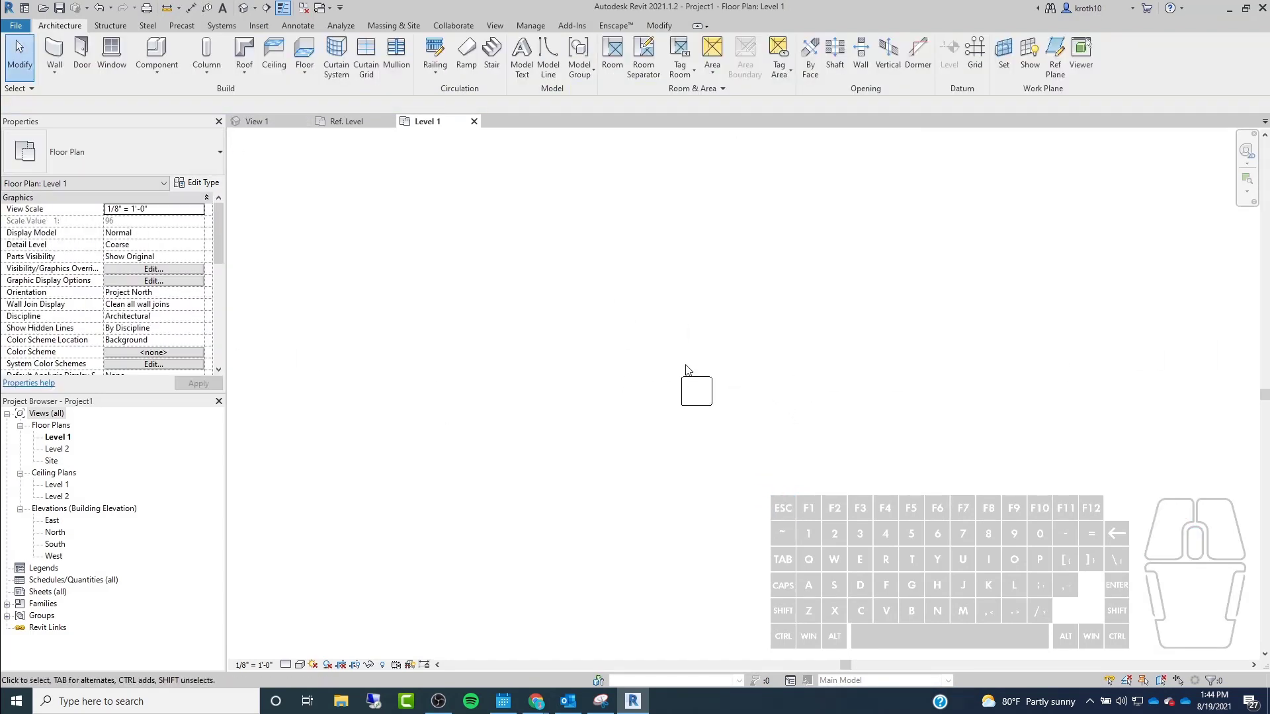
Open the placed table's type properties, set the Height to 2', and apply it.
{"action": "left_click", "coordinate": [696, 389]}
{"action": "scroll", "coordinate": [707, 394], "scroll_direction": "up", "scroll_amount": 6}
{"action": "scroll", "coordinate": [454, 308], "scroll_direction": "up", "scroll_amount": 1}
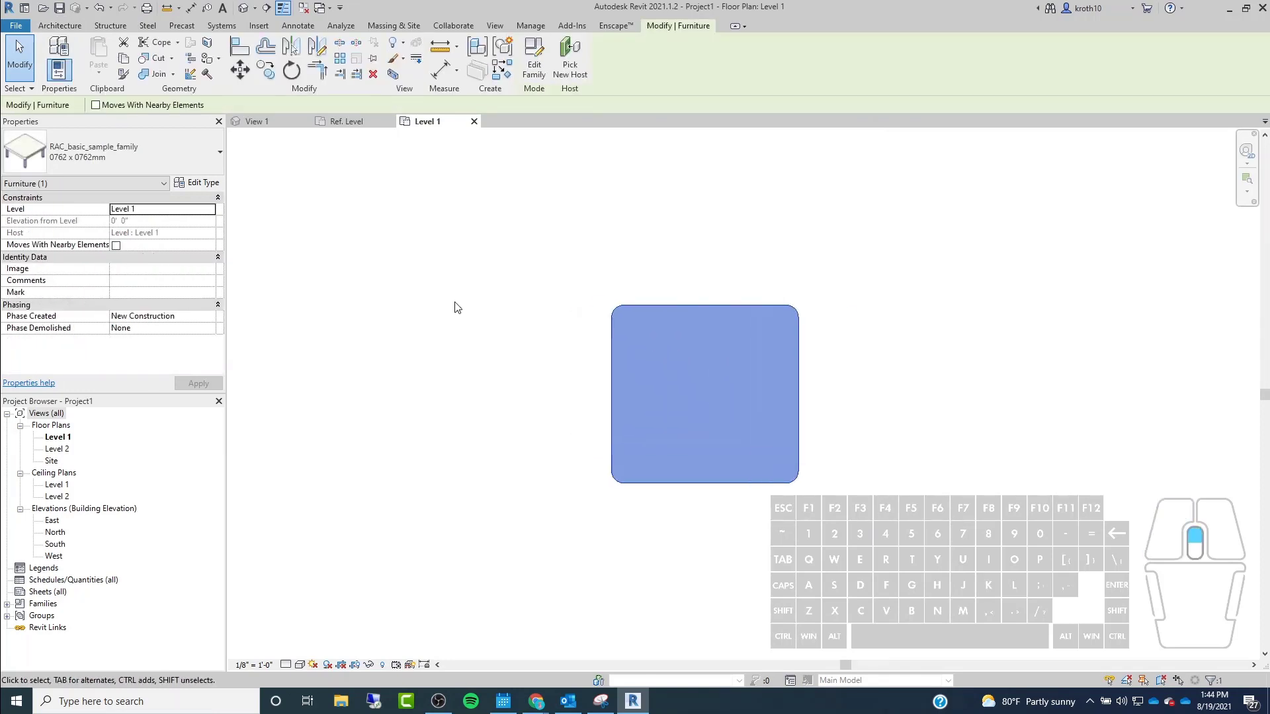
{"action": "scroll", "coordinate": [454, 307], "scroll_direction": "up", "scroll_amount": 1}
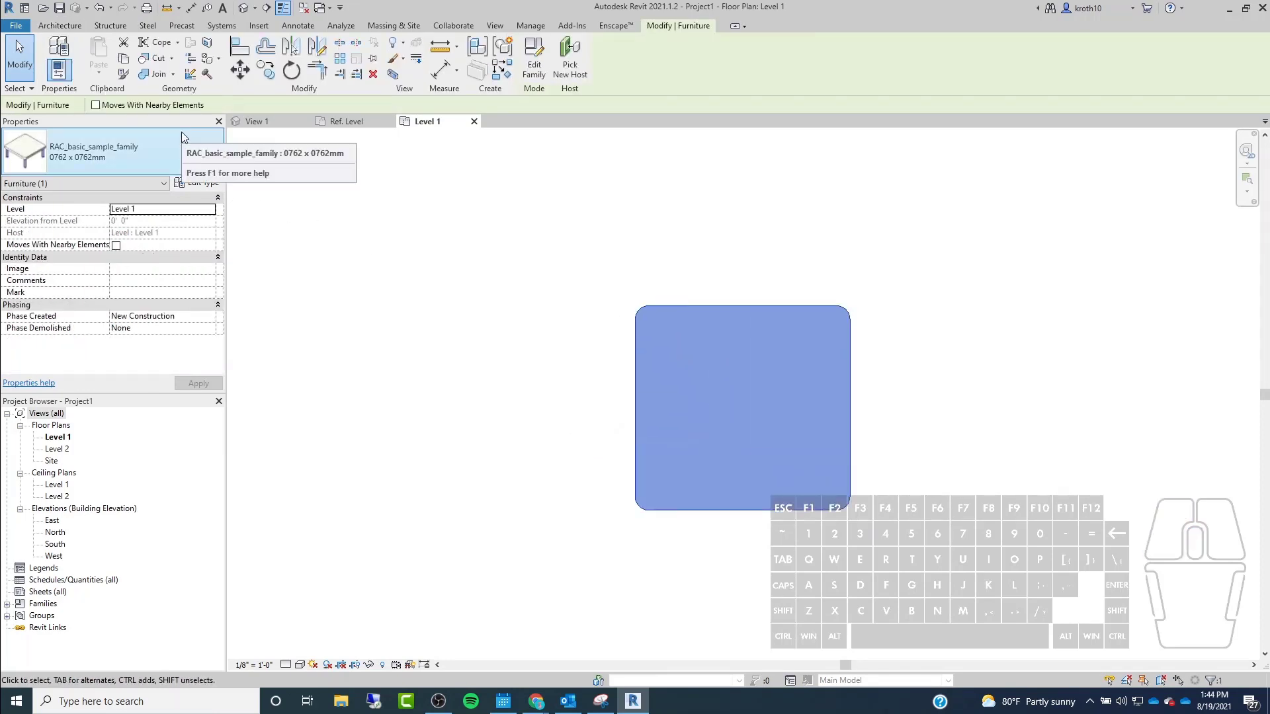
{"action": "left_click", "coordinate": [196, 185]}
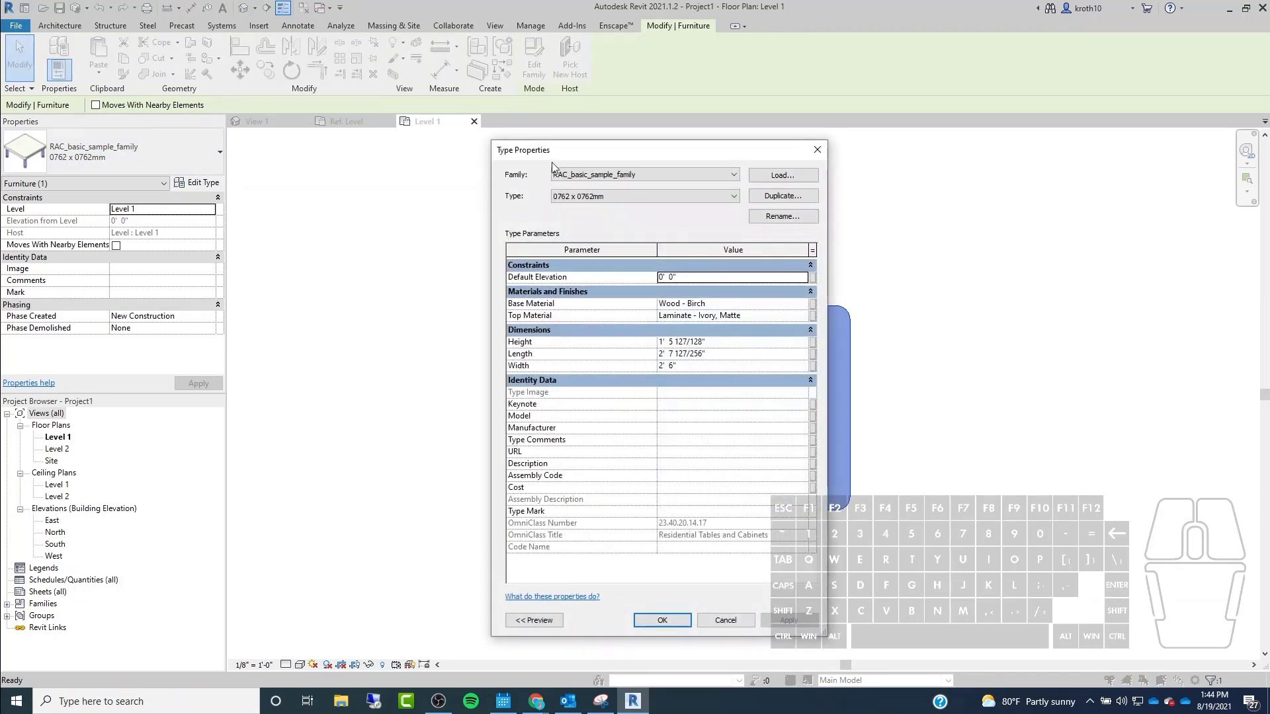
{"action": "left_click_drag", "start_coordinate": [591, 155], "coordinate": [348, 129]}
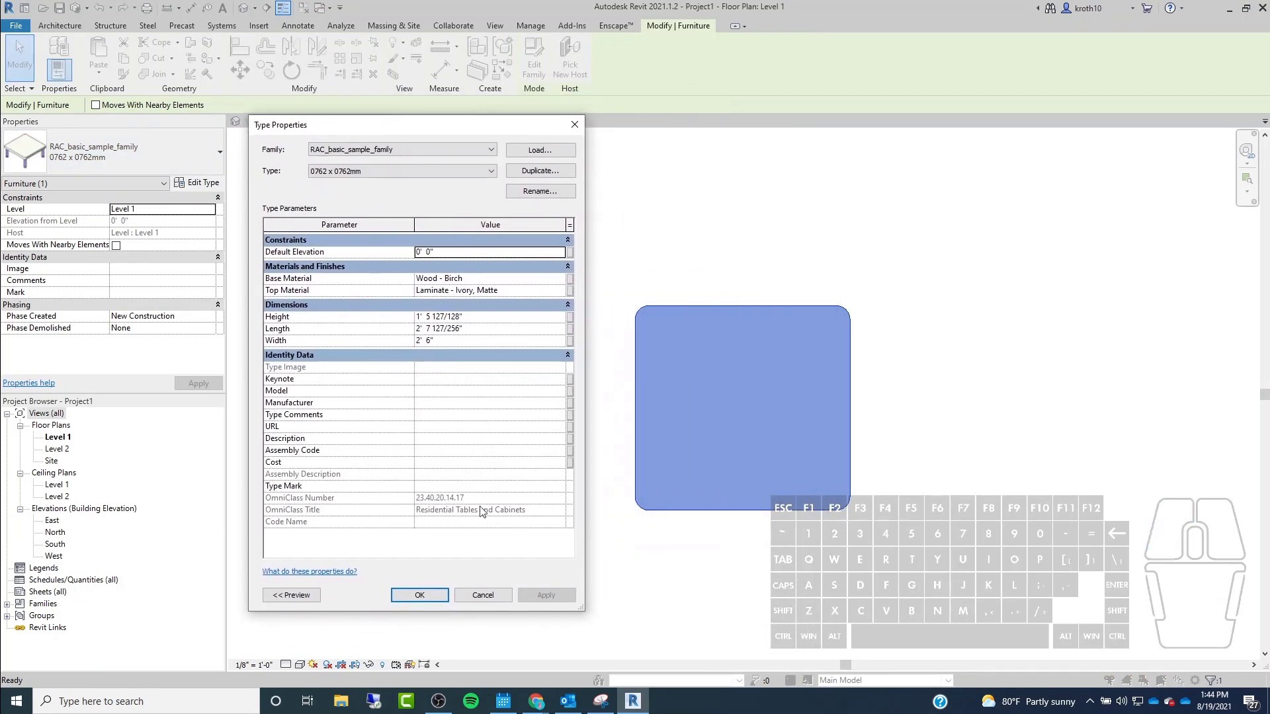
{"action": "left_click_drag", "start_coordinate": [583, 612], "coordinate": [580, 517]}
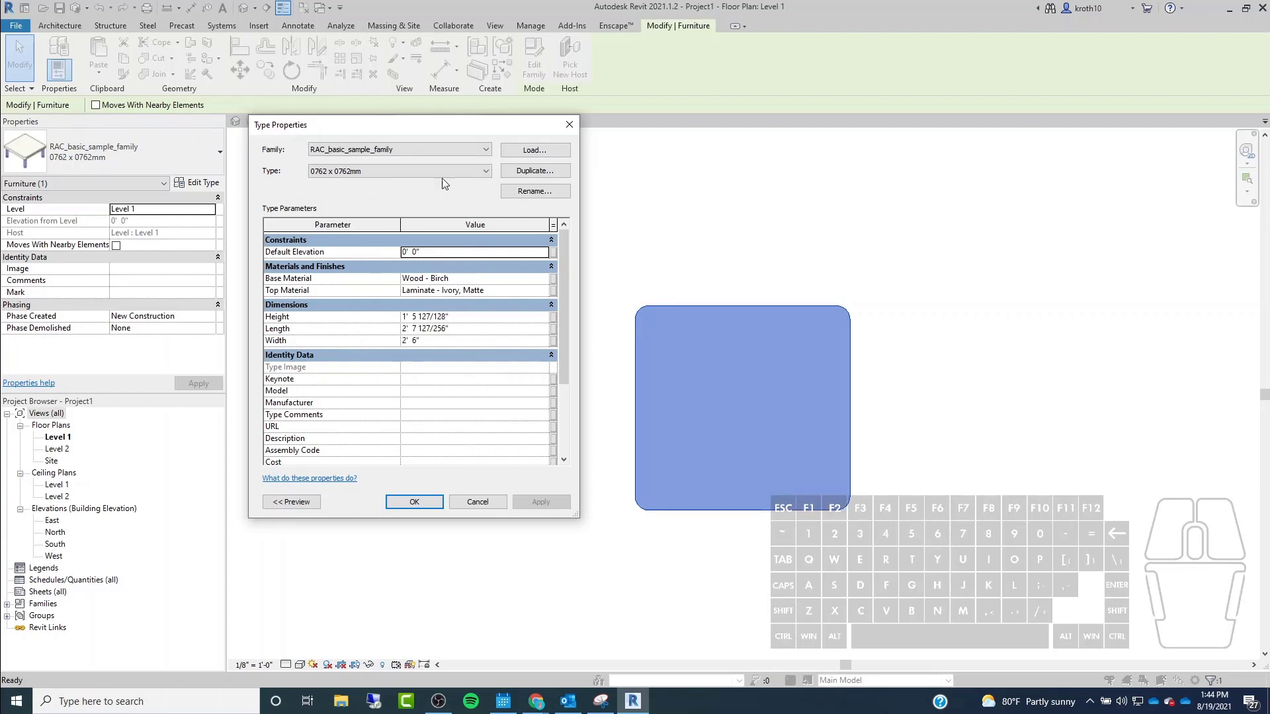
{"action": "left_click", "coordinate": [471, 318]}
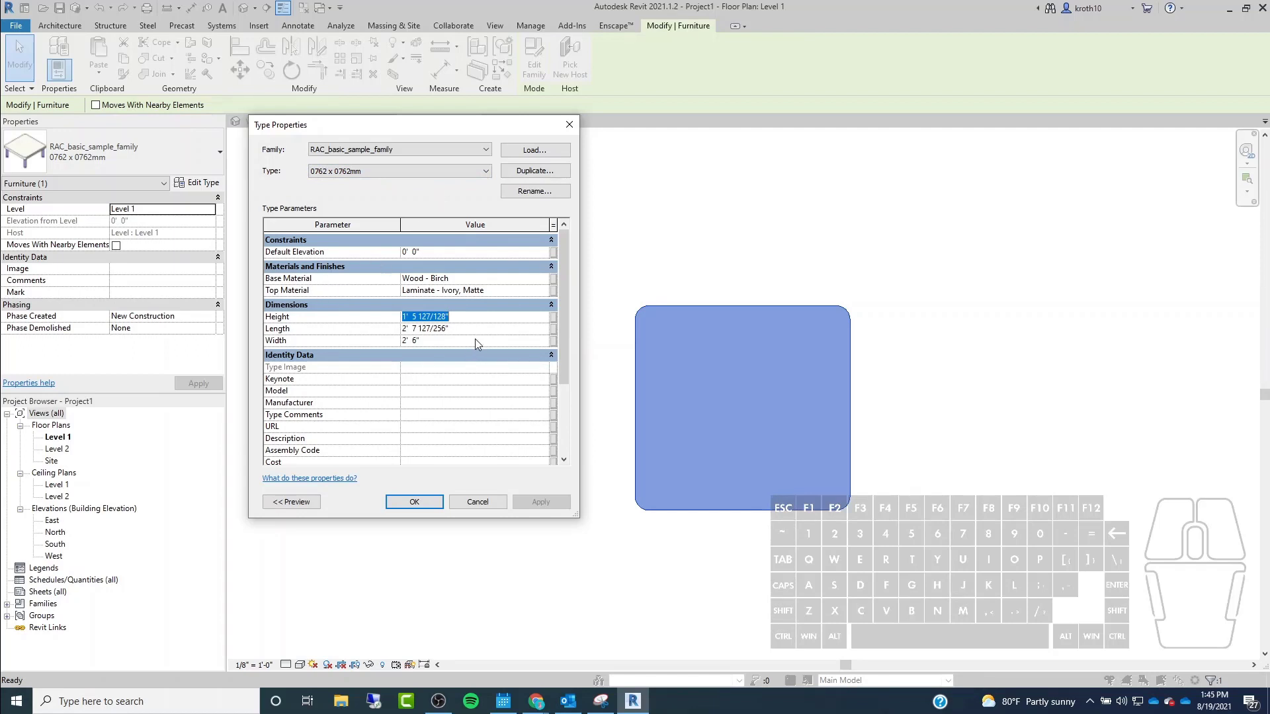
{"action": "type", "text": "2'"}
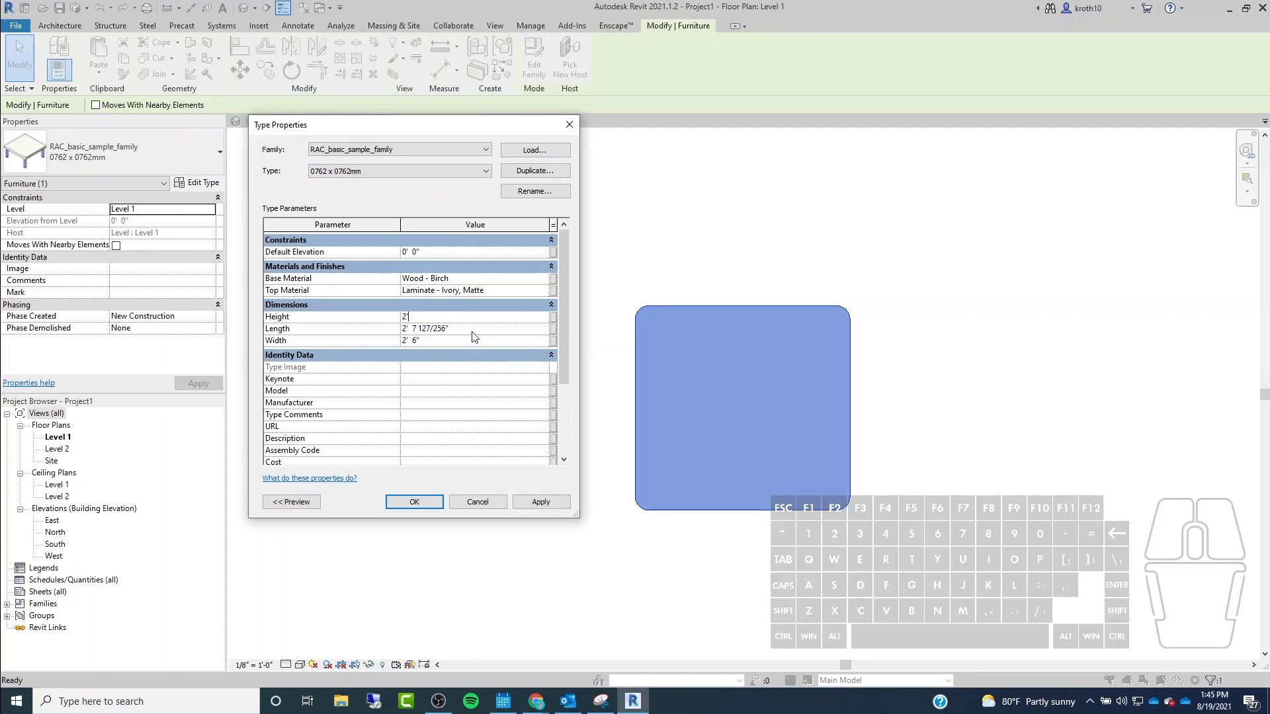
{"action": "left_click", "coordinate": [554, 507]}
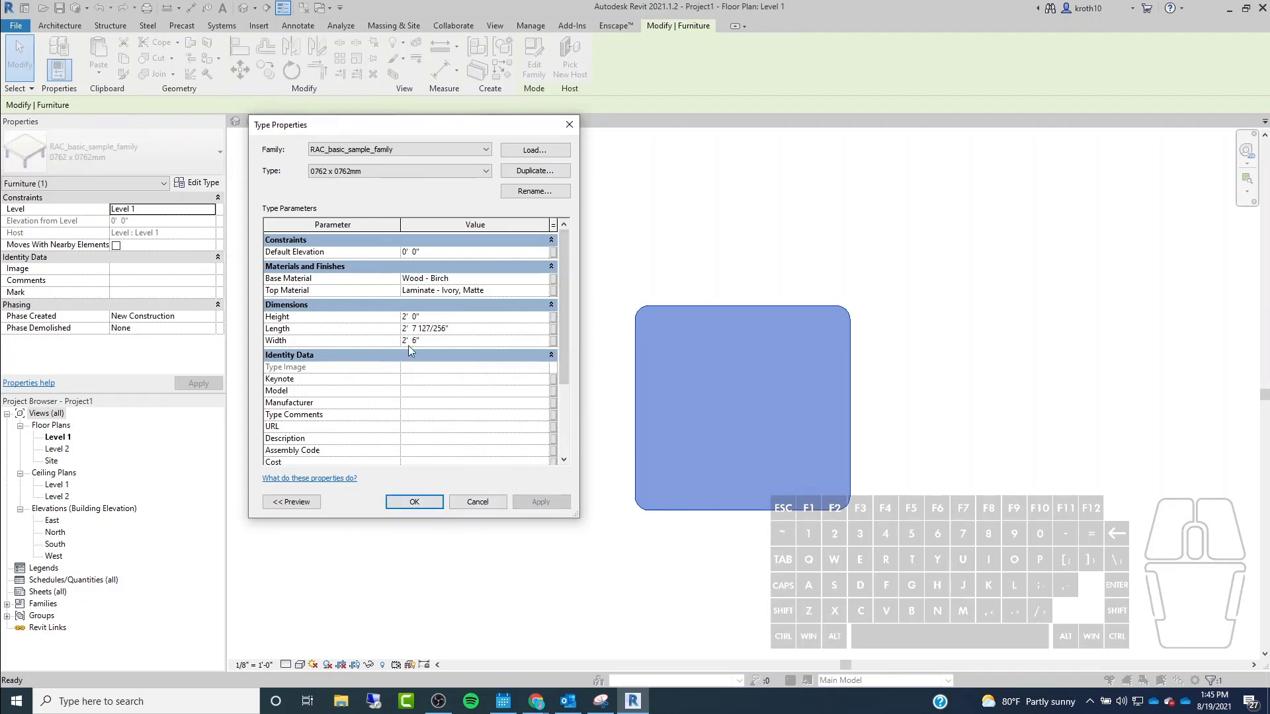
Set the table type's Length to 2' and apply the change.
{"action": "left_click", "coordinate": [475, 326]}
{"action": "type", "text": "2"}
{"action": "key", "text": "Return"}
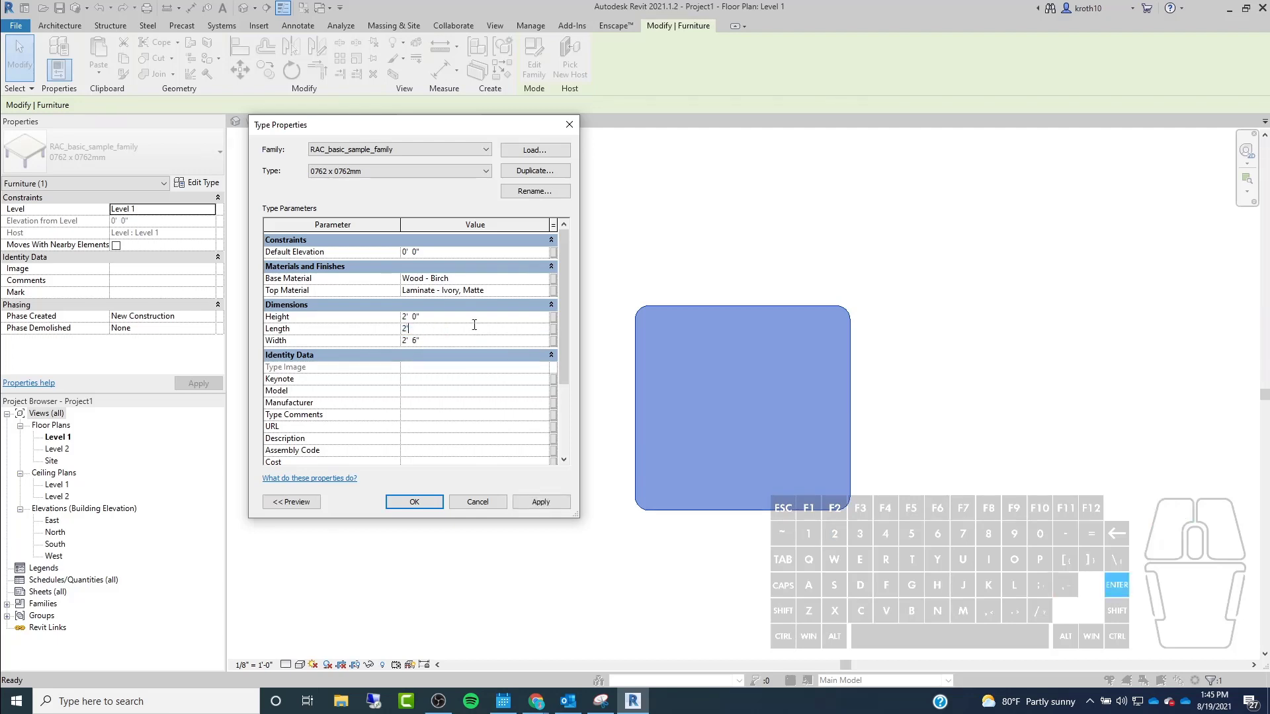
{"action": "left_click", "coordinate": [541, 502]}
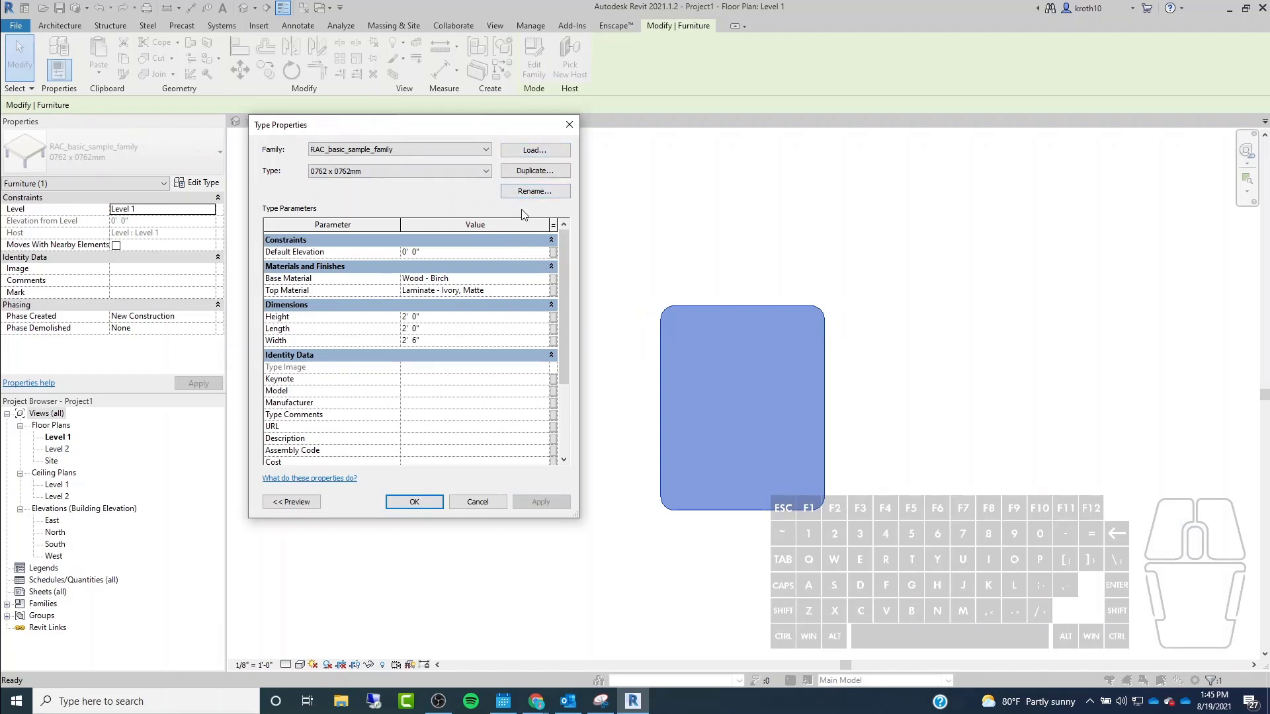
{"action": "left_click", "coordinate": [533, 192]}
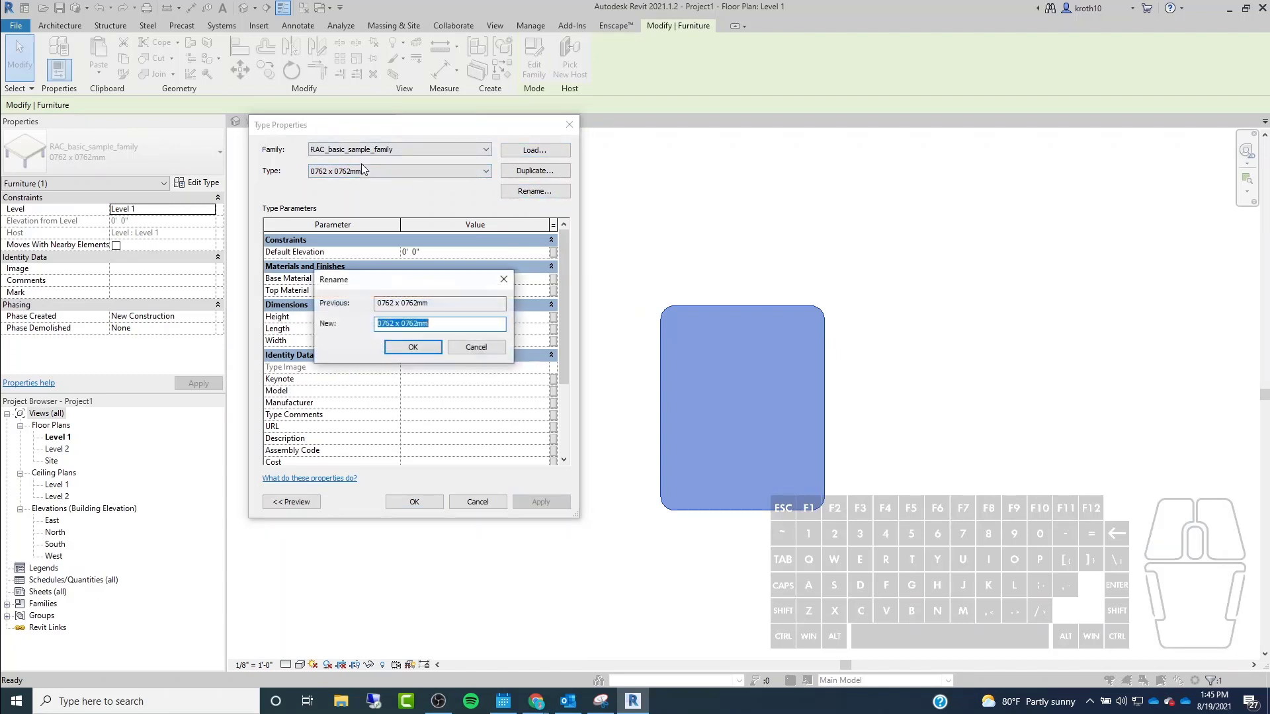
{"action": "left_click", "coordinate": [413, 322]}
{"action": "left_click", "coordinate": [498, 352]}
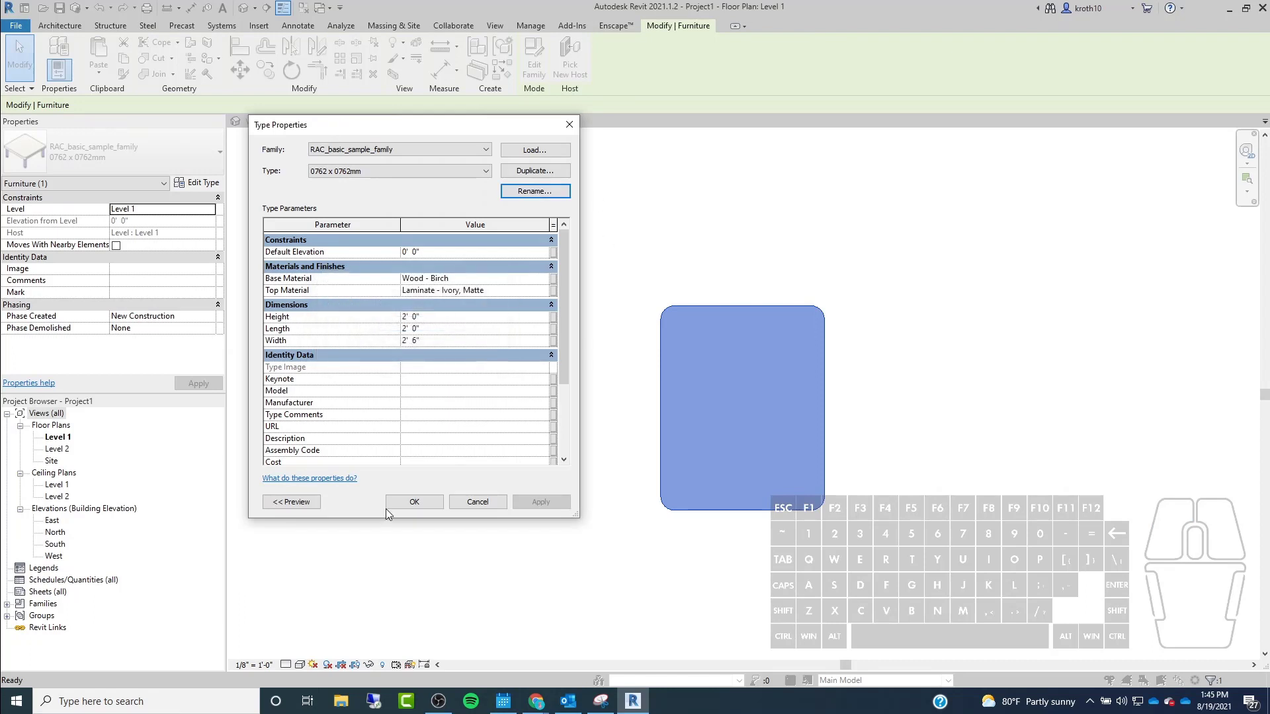
Accept the type properties and copy the table horizontally about 3' 7" to the right of the original.
{"action": "left_click", "coordinate": [414, 502]}
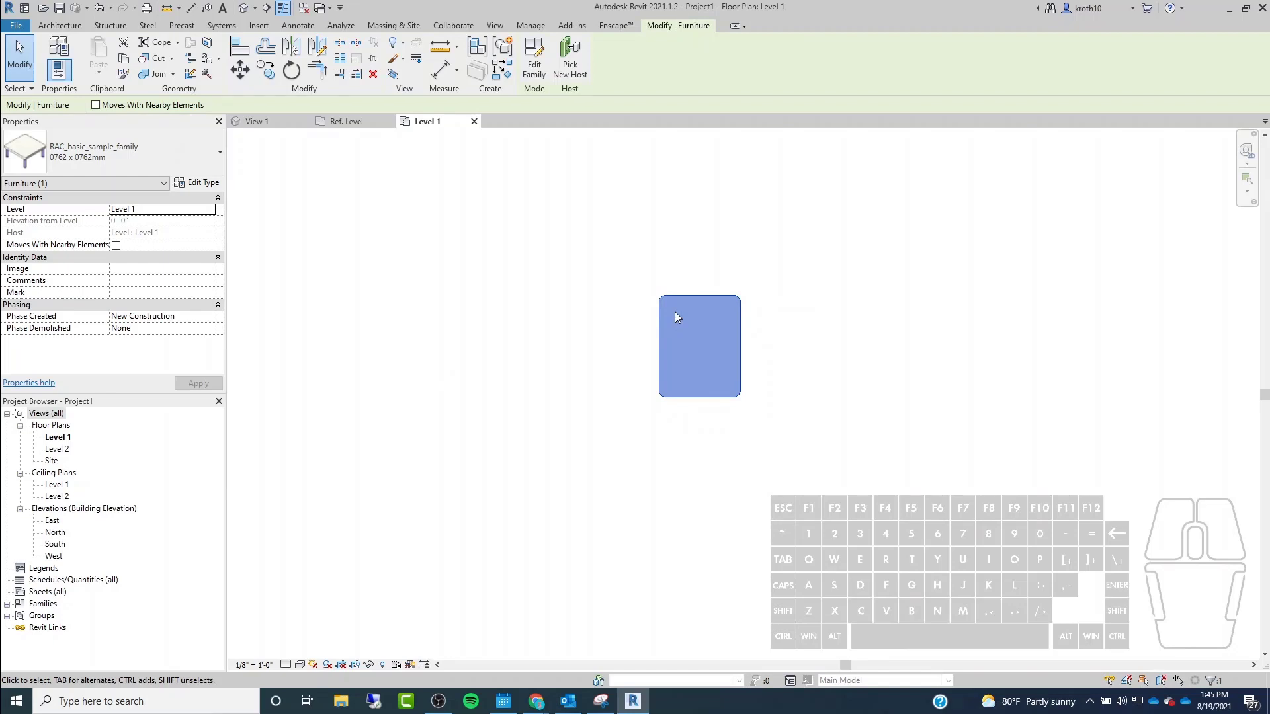
{"action": "key", "text": "ctrl+c"}
{"action": "key", "text": "c"}
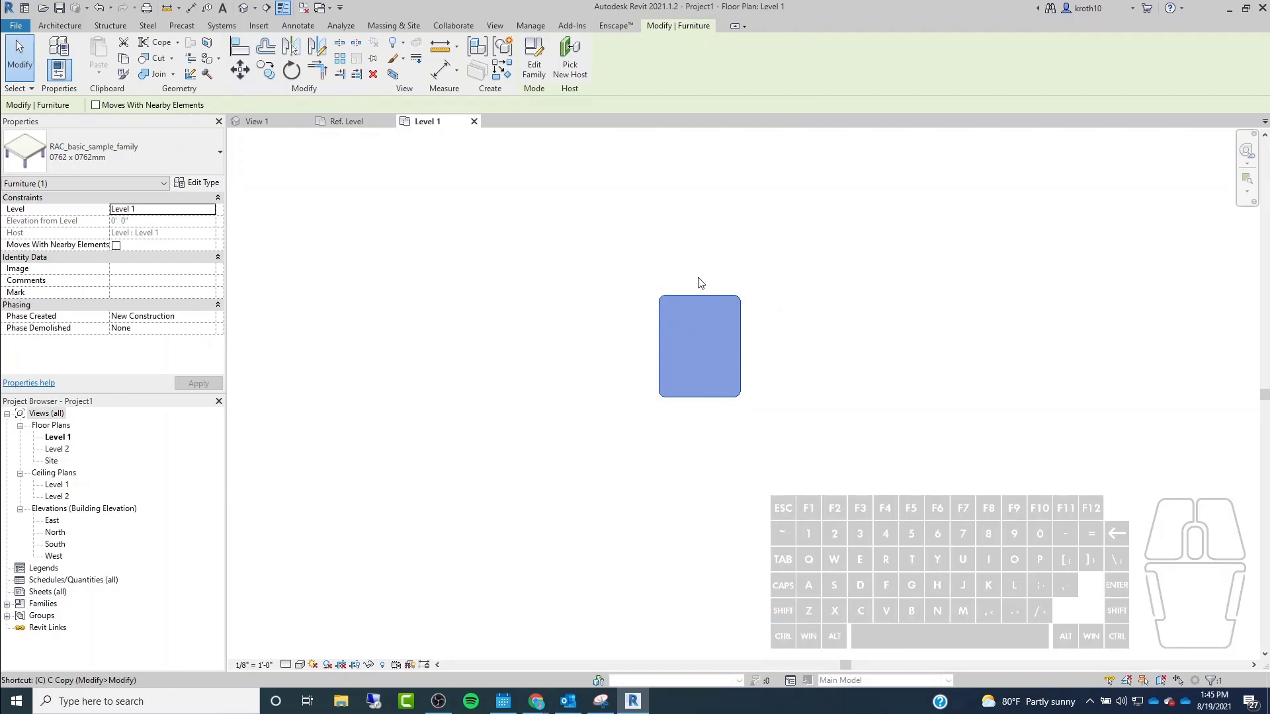
{"action": "left_click", "coordinate": [276, 79]}
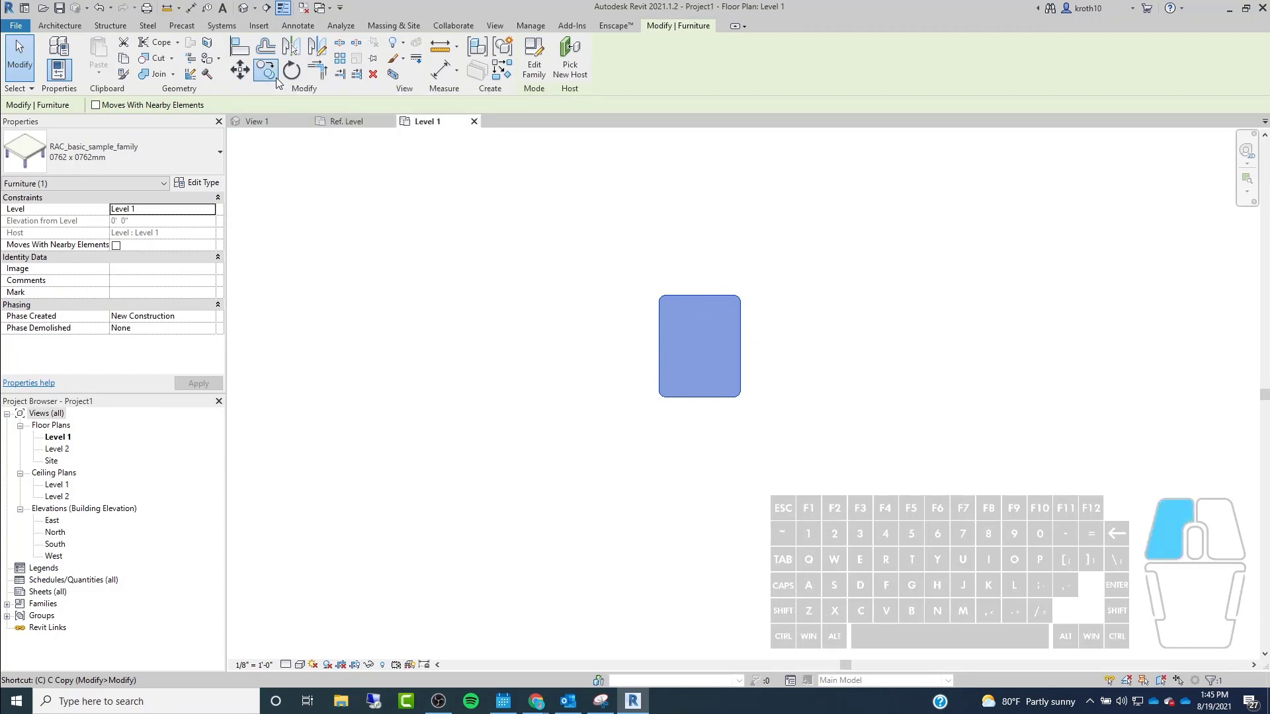
{"action": "left_click", "coordinate": [737, 267]}
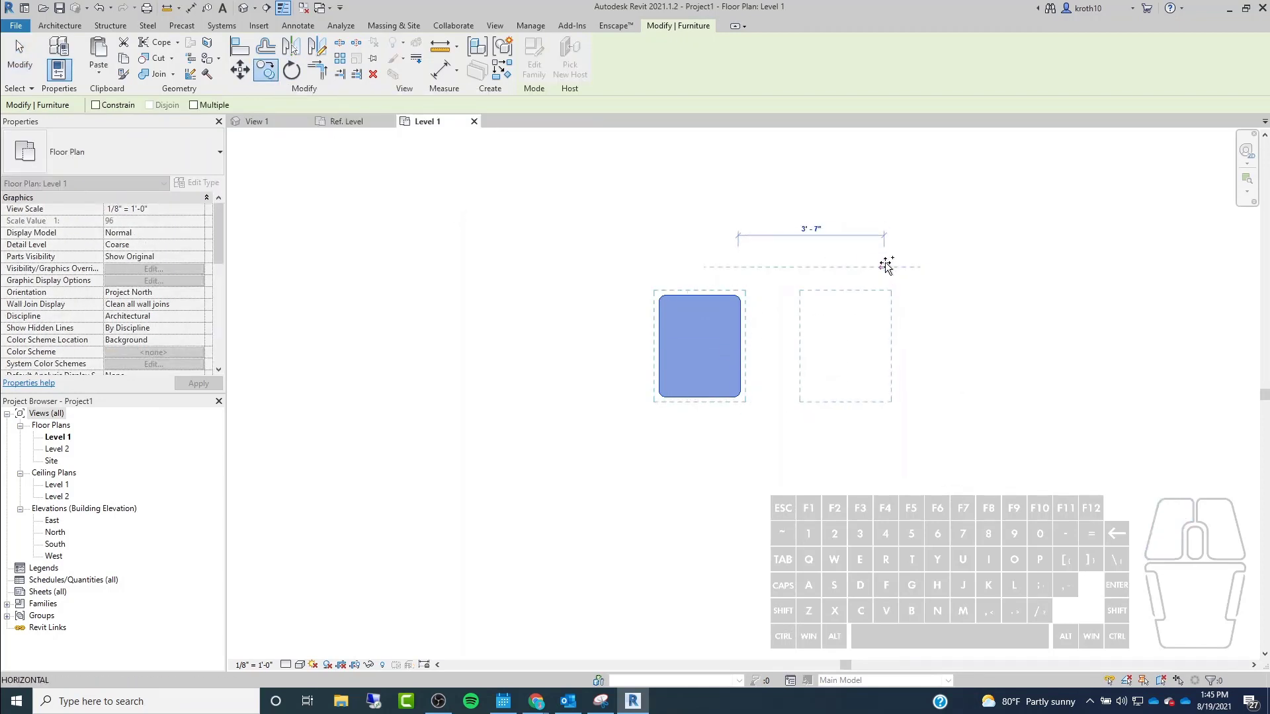
{"action": "left_click", "coordinate": [886, 266]}
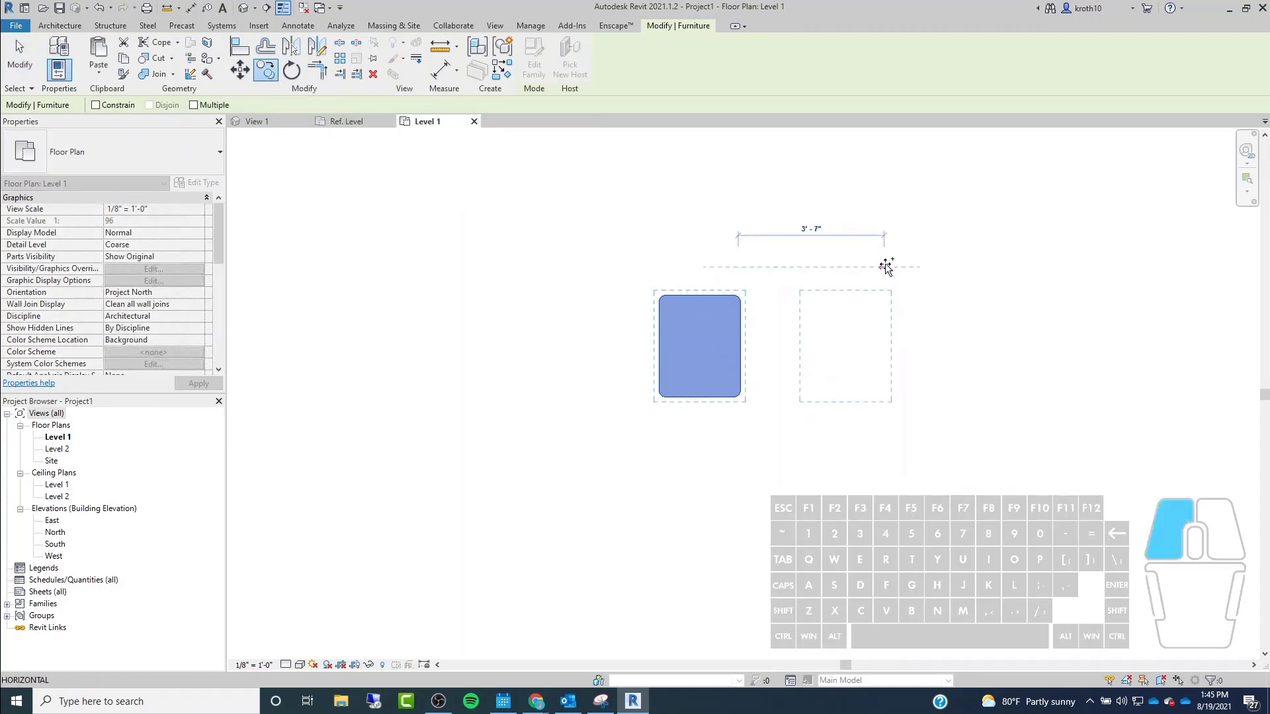
Copy the second table further to the right to form a row of three tables.
{"action": "left_click", "coordinate": [269, 75]}
{"action": "left_click", "coordinate": [787, 235]}
{"action": "left_click", "coordinate": [960, 279]}
{"action": "key", "text": "Escape"}
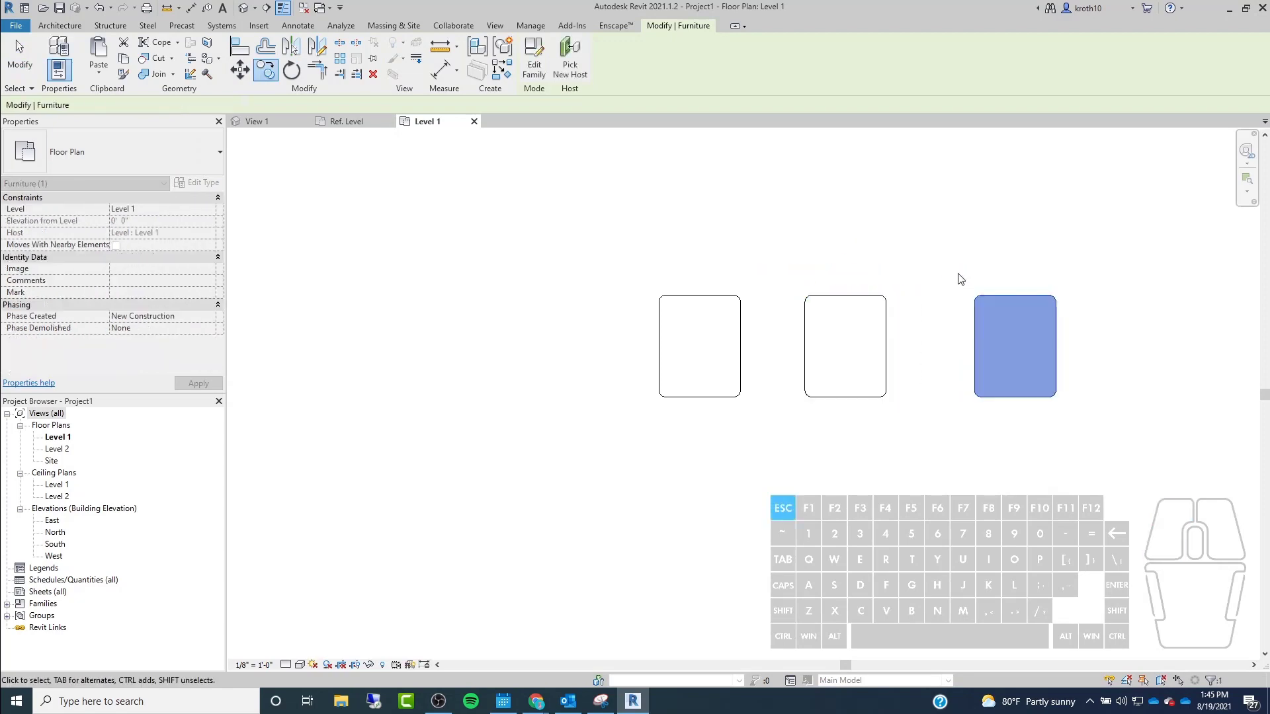
Set the table type's Length to 3' through the first table's type properties and accept the change.
{"action": "key", "text": "z"}
{"action": "key", "text": "f"}
{"action": "left_click", "coordinate": [527, 294]}
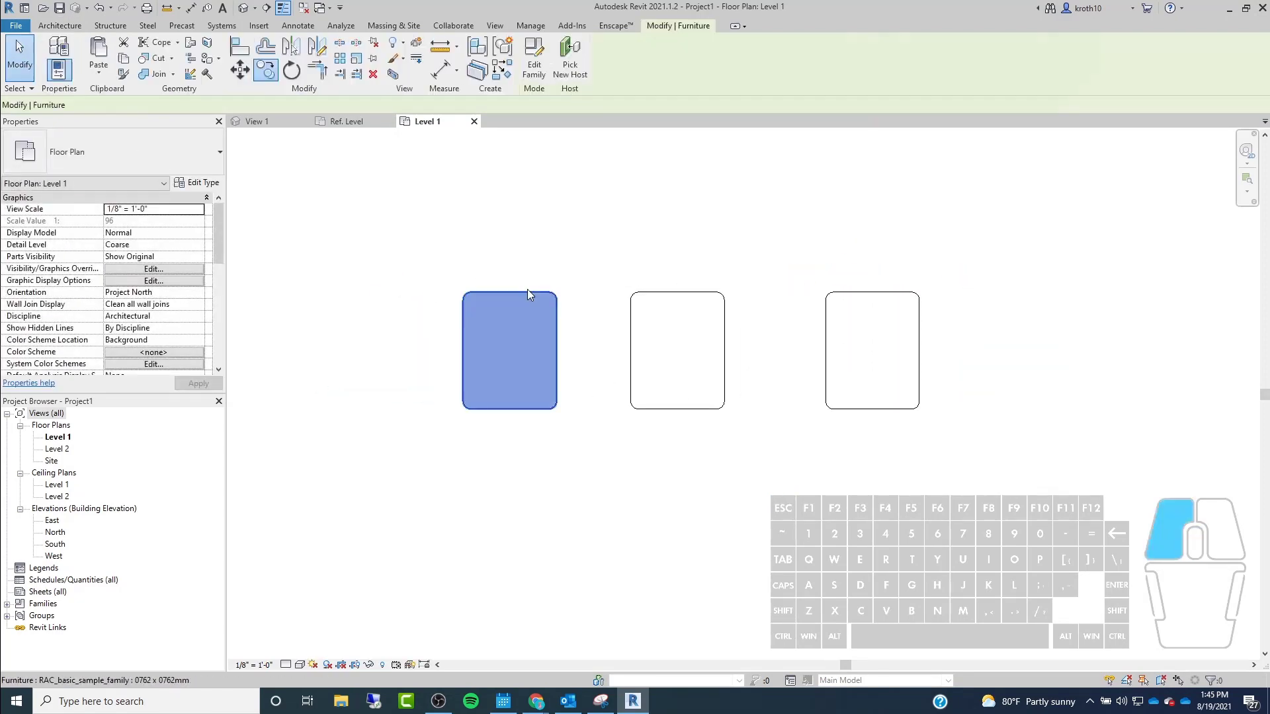
{"action": "left_click", "coordinate": [195, 184]}
{"action": "left_click_drag", "start_coordinate": [418, 134], "coordinate": [251, 87]}
{"action": "left_click", "coordinate": [277, 283]}
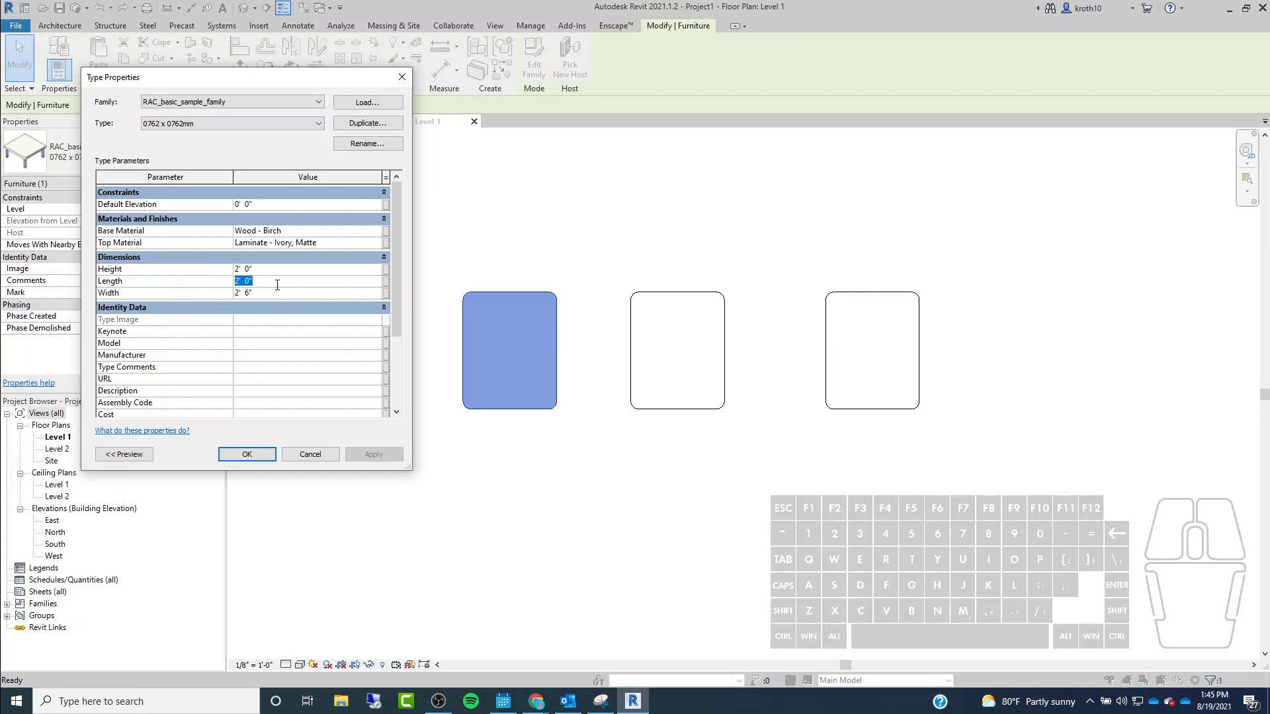
{"action": "type", "text": "3"}
{"action": "left_click", "coordinate": [371, 458]}
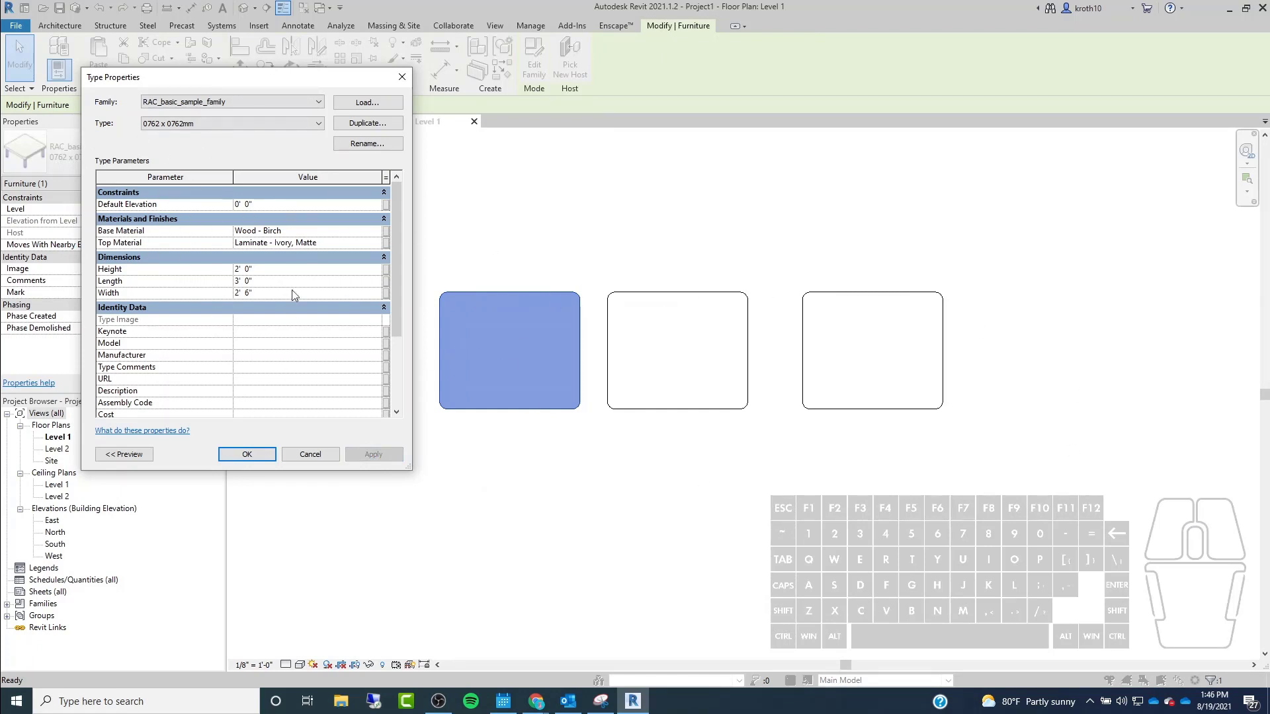
{"action": "left_click", "coordinate": [255, 455]}
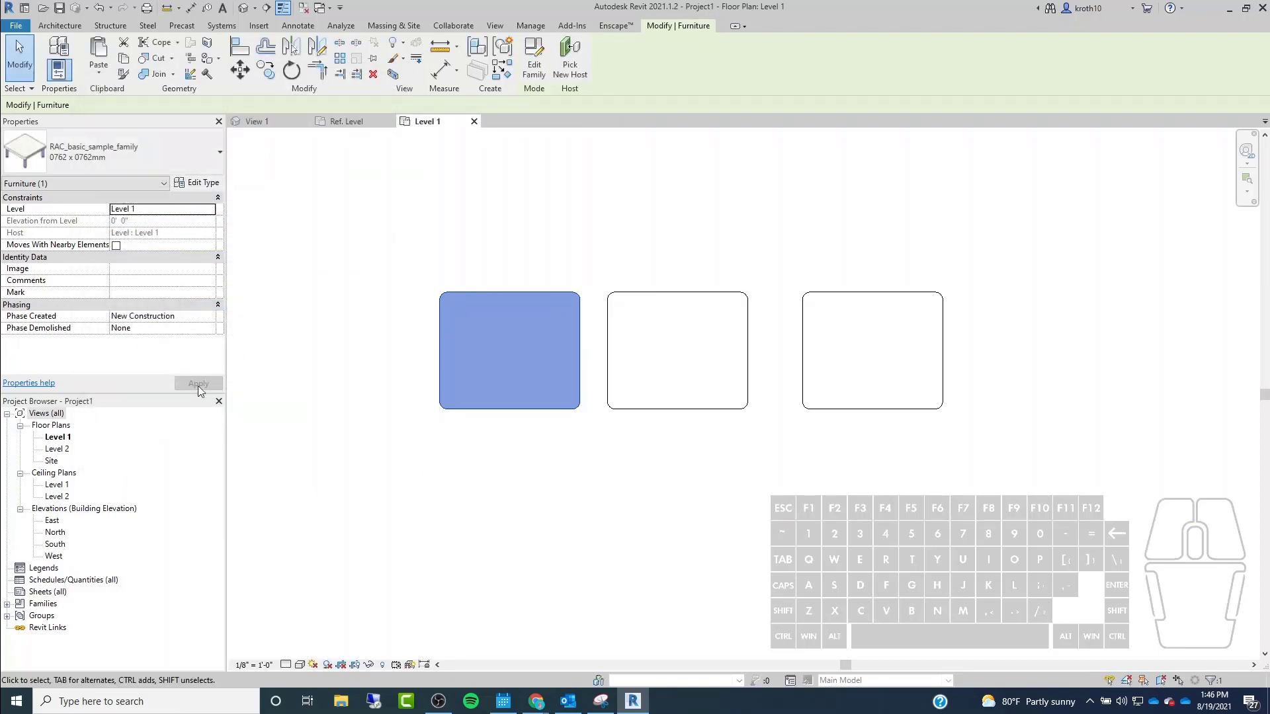
Deselect the table, return to the open table family and load it into the project again.
{"action": "left_click", "coordinate": [576, 315]}
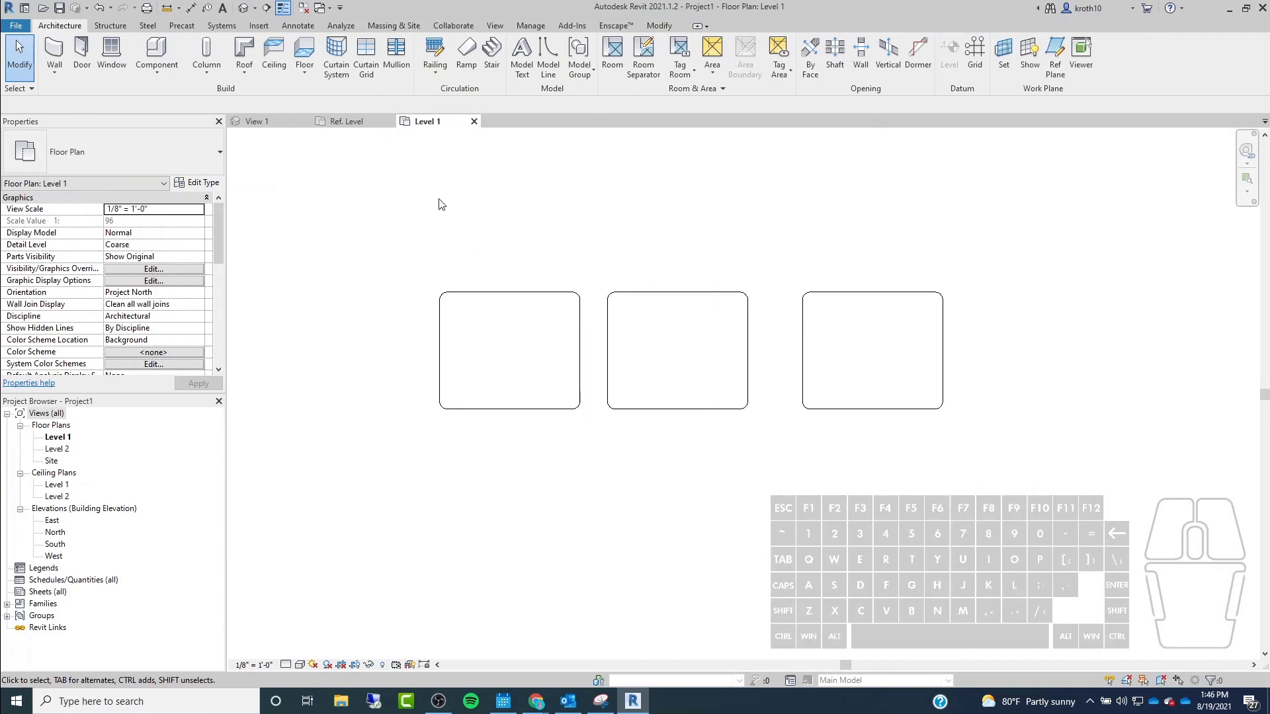
{"action": "key", "text": "ctrl+Tab"}
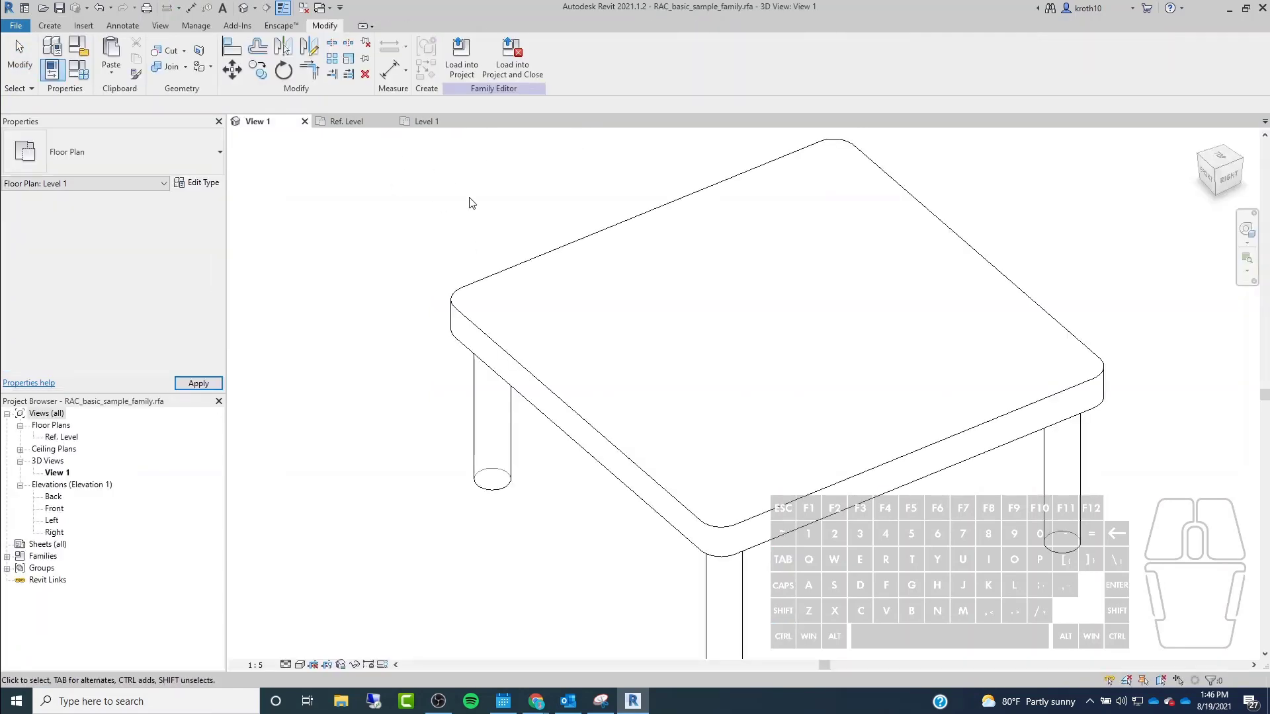
{"action": "left_click", "coordinate": [473, 66]}
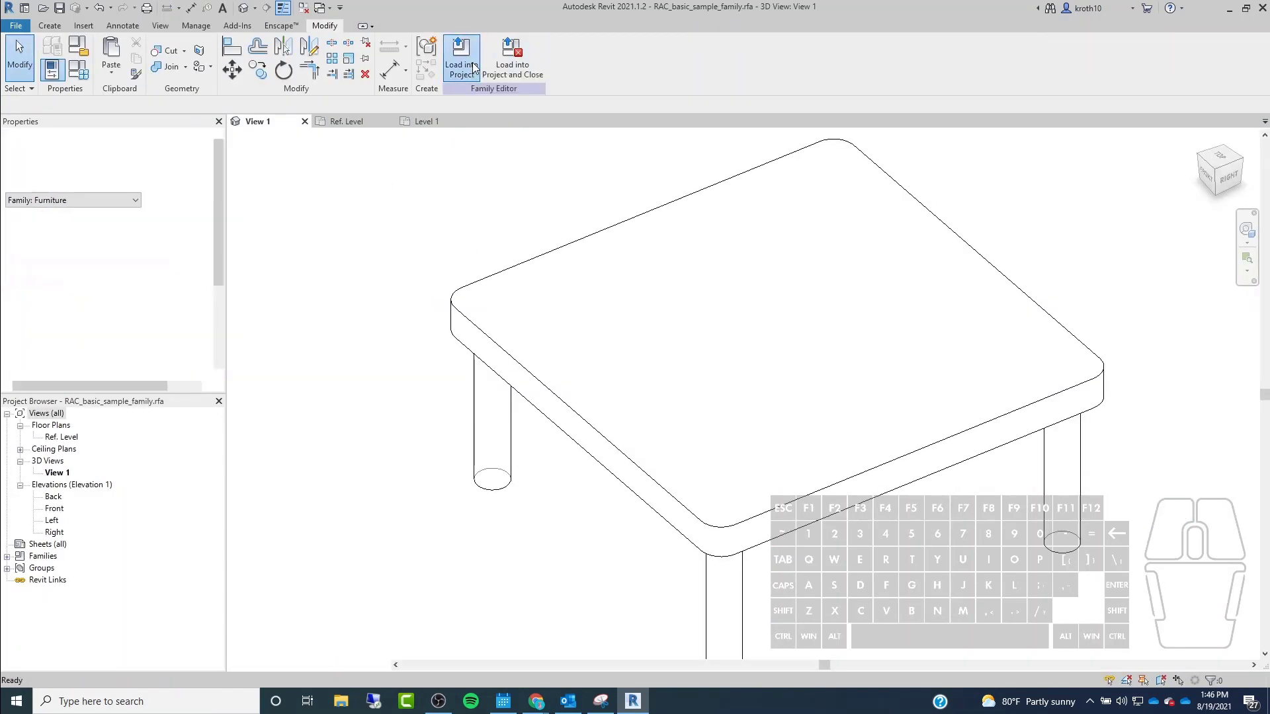
{"action": "scroll", "coordinate": [606, 286], "scroll_direction": "down", "scroll_amount": 3}
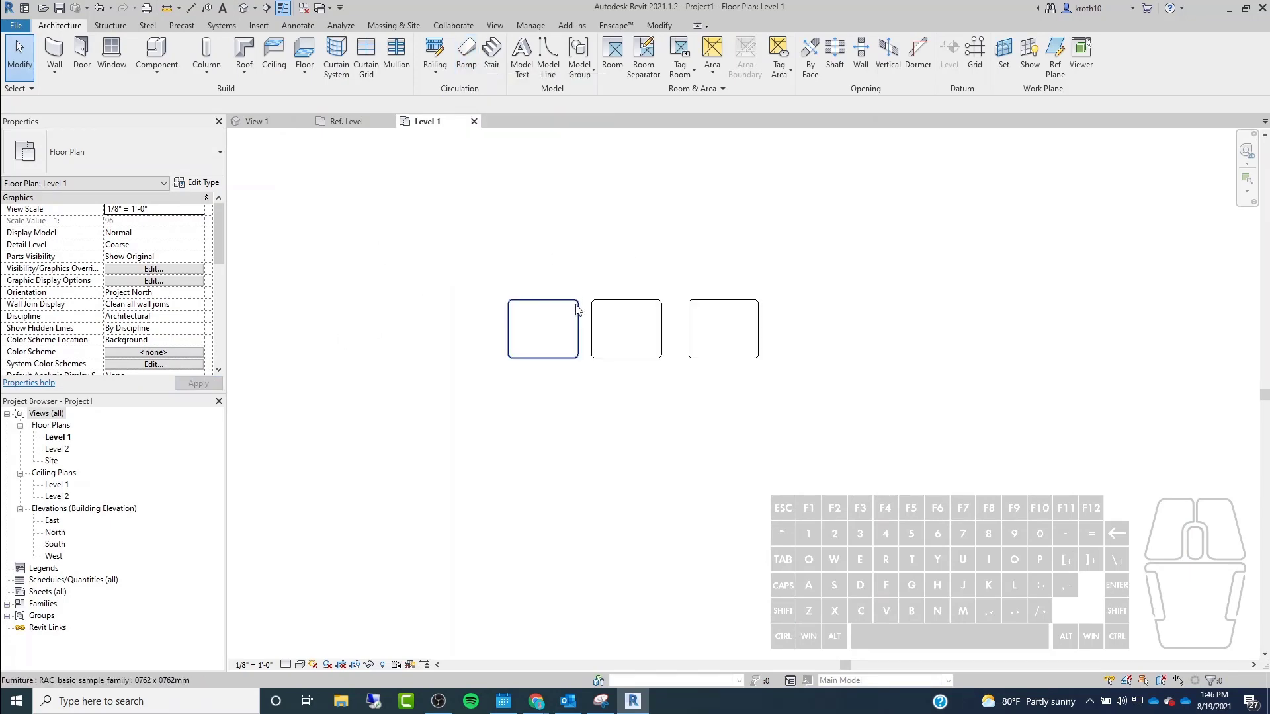
{"action": "left_click", "coordinate": [577, 307]}
{"action": "scroll", "coordinate": [558, 296], "scroll_direction": "up", "scroll_amount": 6}
{"action": "key", "text": "Escape"}
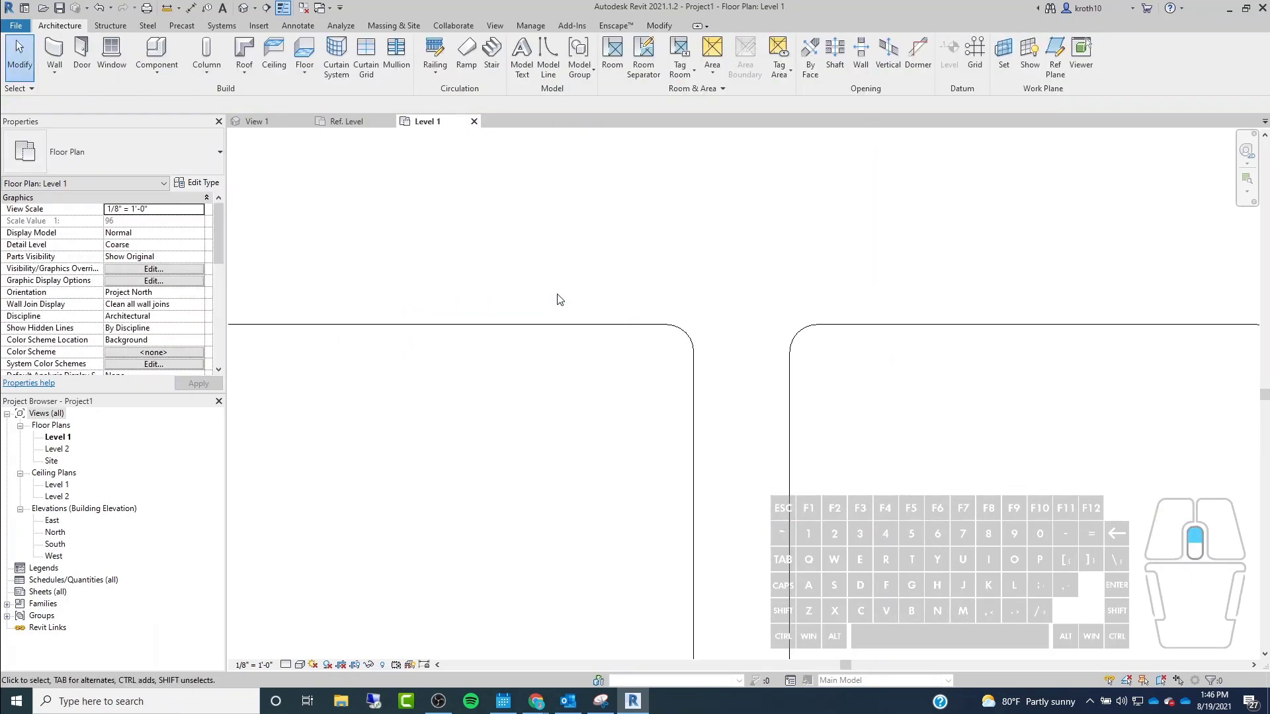
{"action": "left_click", "coordinate": [540, 335]}
{"action": "scroll", "coordinate": [559, 248], "scroll_direction": "down", "scroll_amount": 5}
{"action": "key", "text": "Escape"}
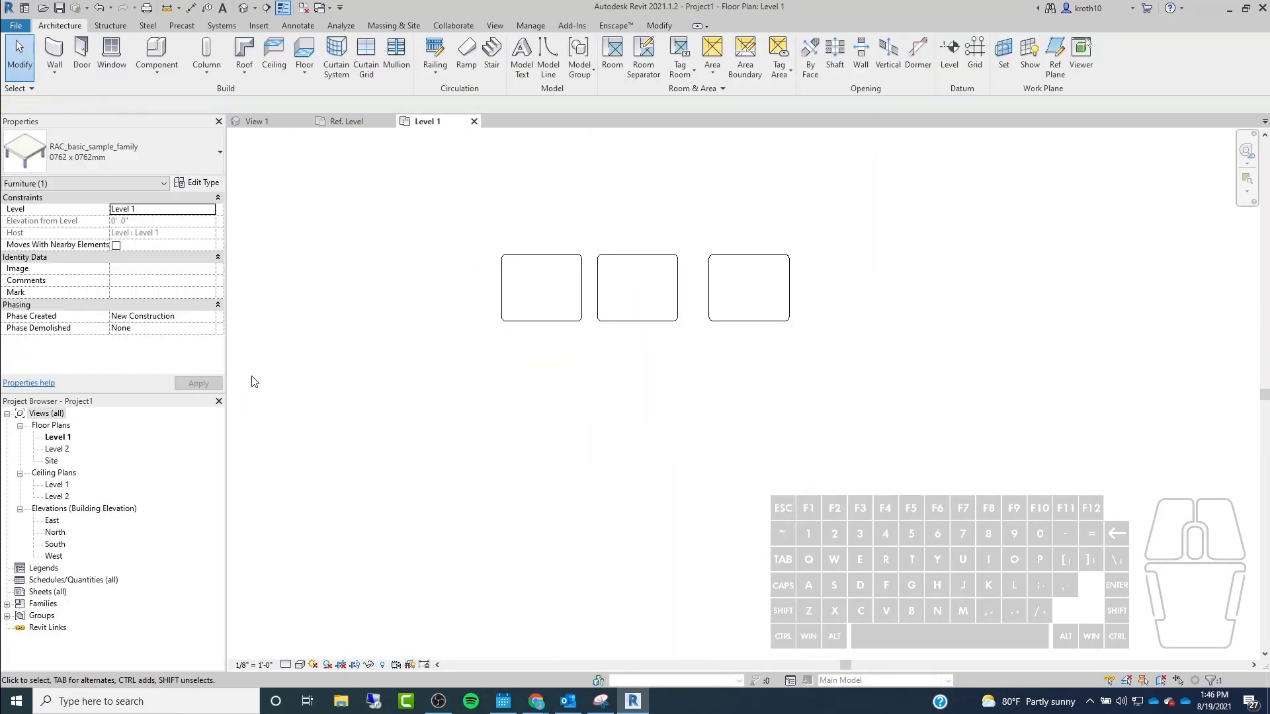
Review the first table's type parameters, including dimensions and identity data, and close them without changes.
{"action": "left_click", "coordinate": [575, 261]}
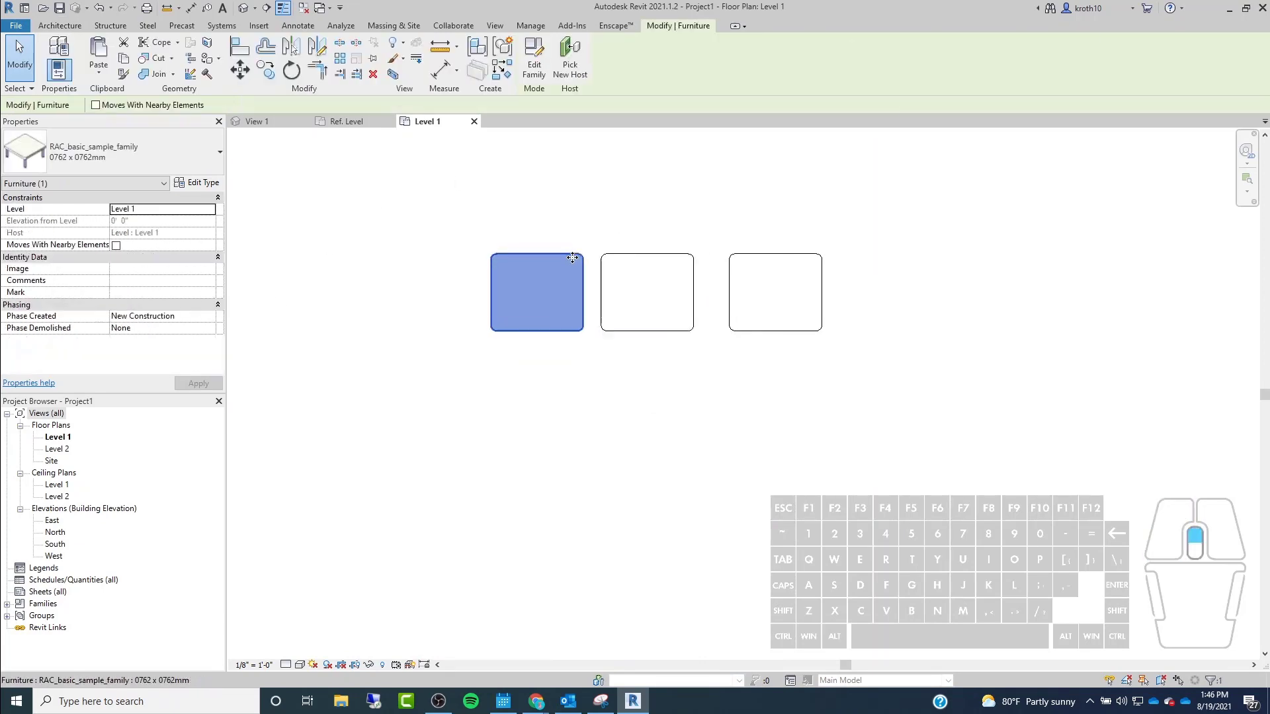
{"action": "scroll", "coordinate": [549, 255], "scroll_direction": "up", "scroll_amount": 5}
{"action": "middle_click_drag", "start_coordinate": [439, 248], "coordinate": [513, 241]}
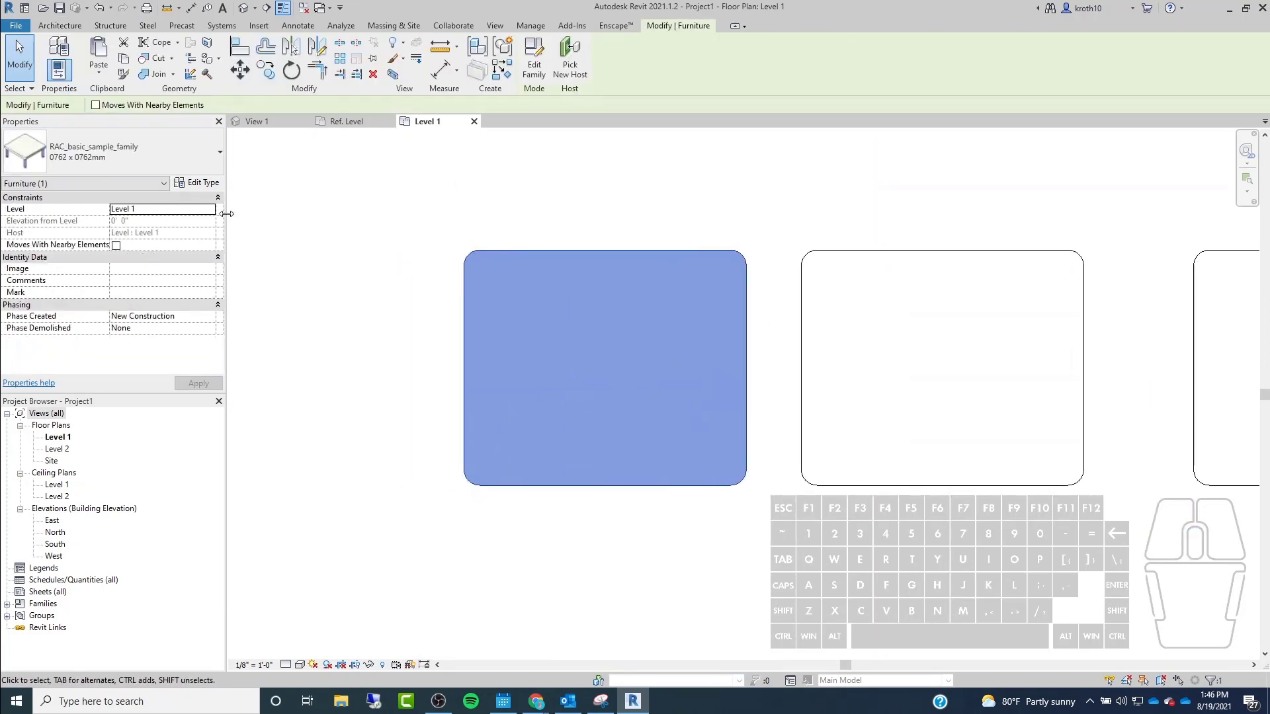
{"action": "left_click", "coordinate": [197, 182]}
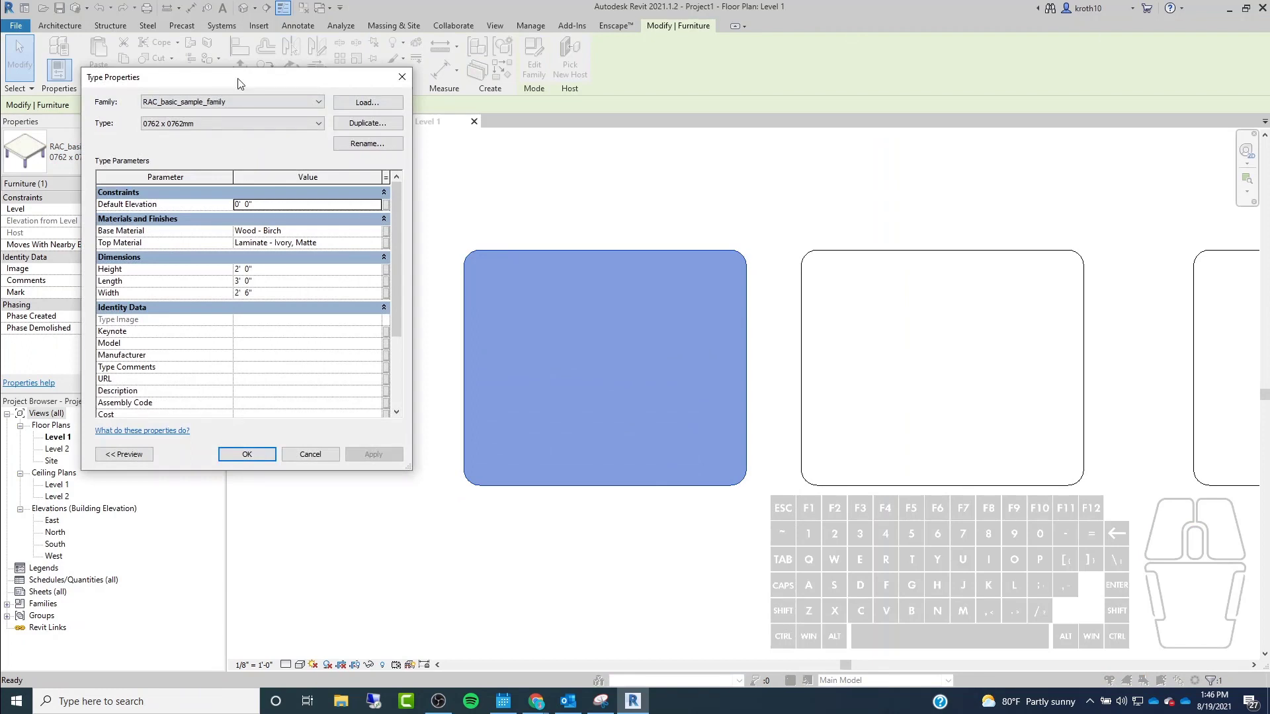
{"action": "scroll", "coordinate": [231, 371], "scroll_direction": "down", "scroll_amount": 3}
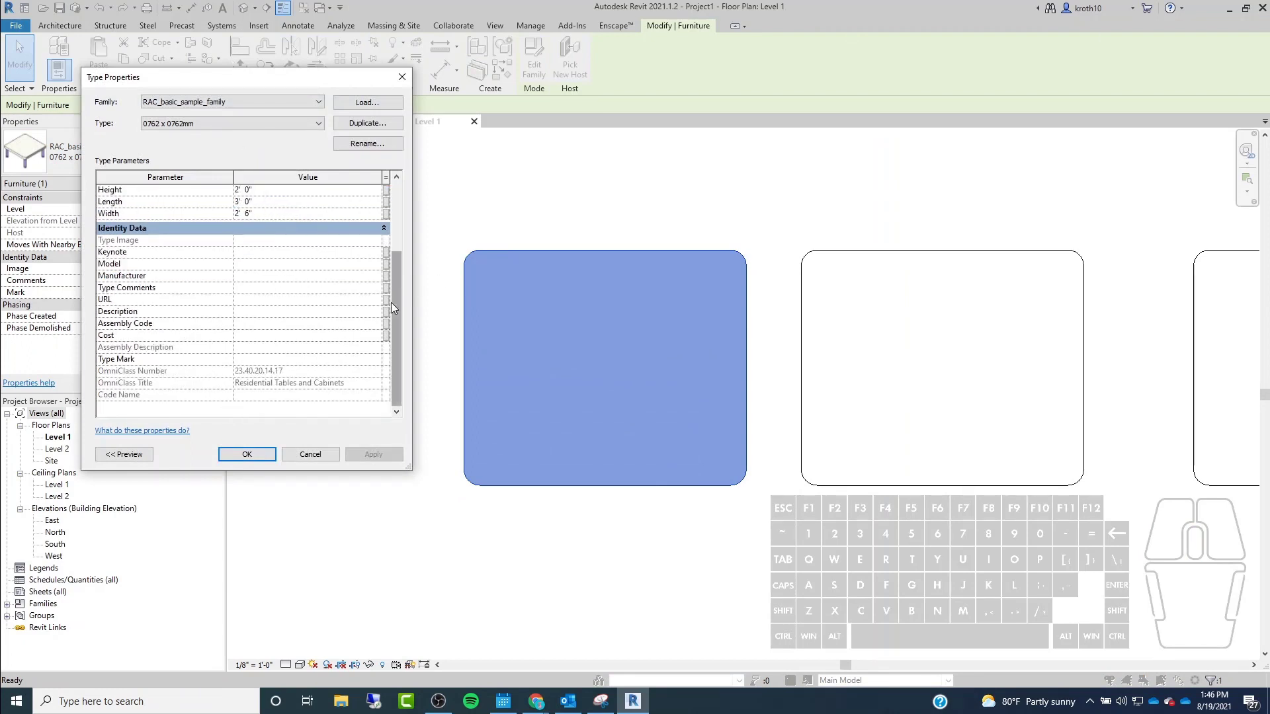
{"action": "scroll", "coordinate": [395, 304], "scroll_direction": "up", "scroll_amount": 3}
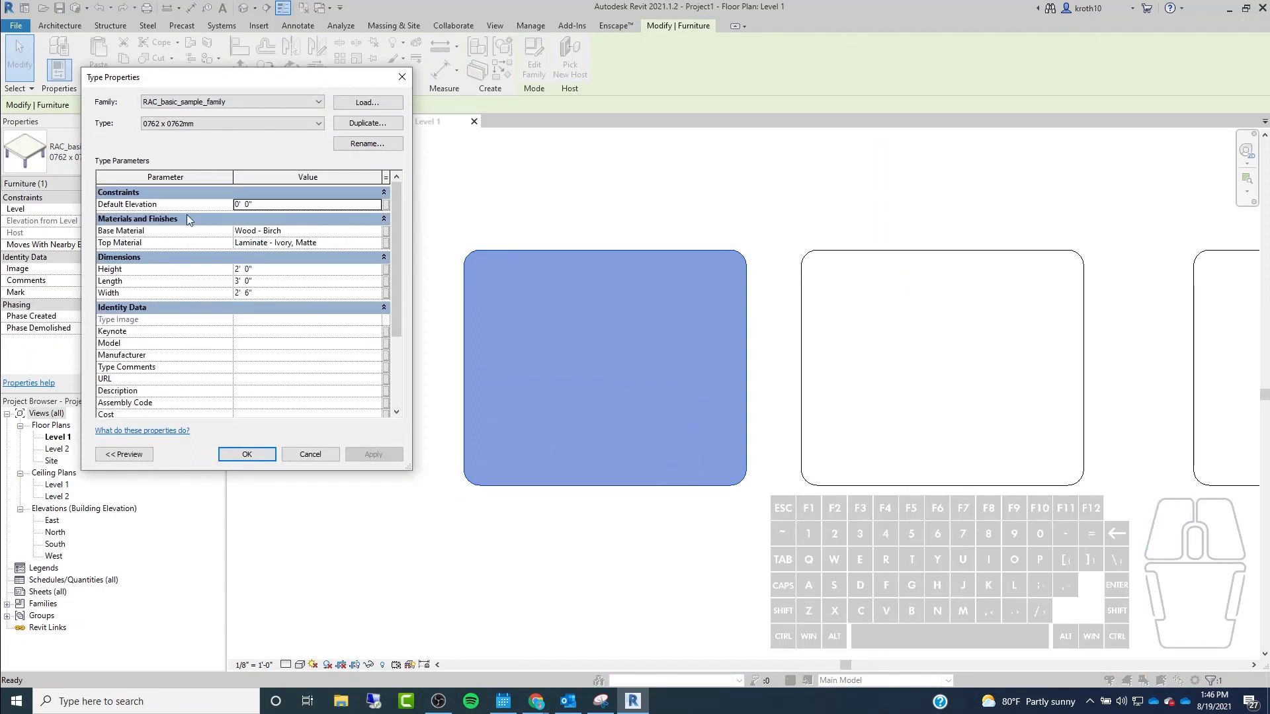
{"action": "left_click_drag", "start_coordinate": [318, 81], "coordinate": [282, 84]}
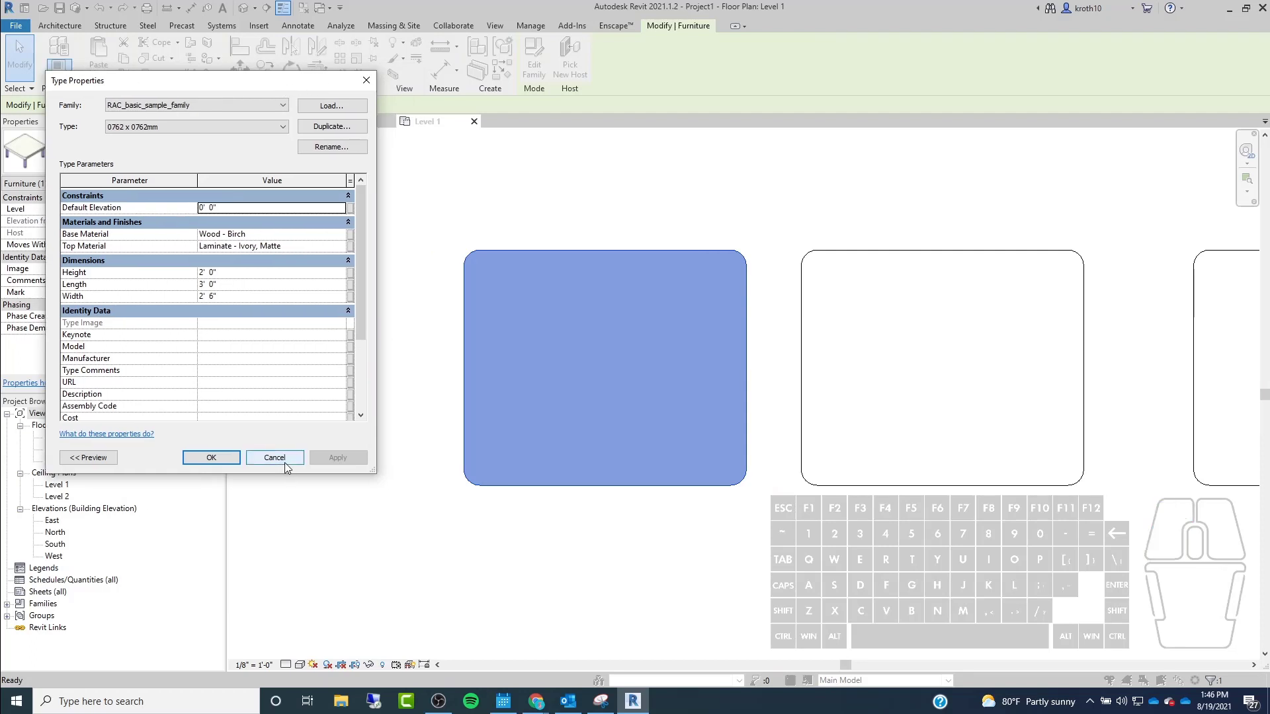
{"action": "left_click", "coordinate": [285, 461]}
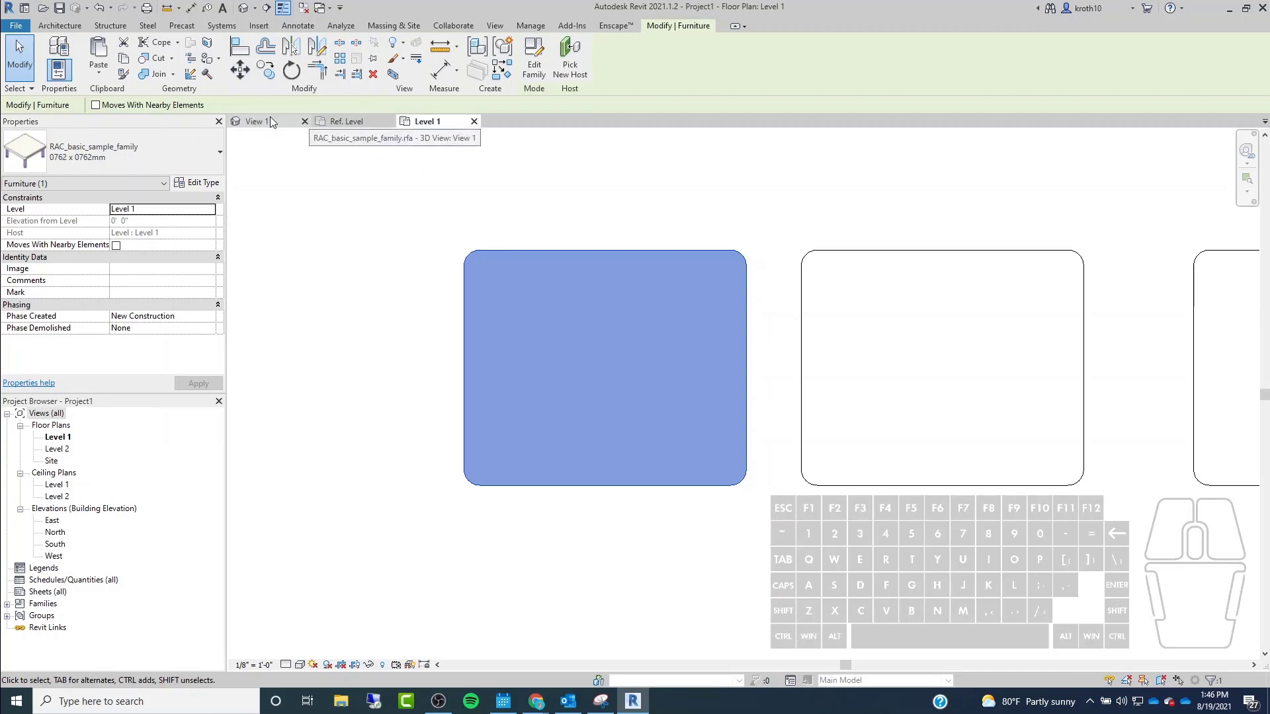
In the table family's 3D view, set the 1000 x 1000mm type's Length to 1500 and accept the change.
{"action": "left_click", "coordinate": [270, 118]}
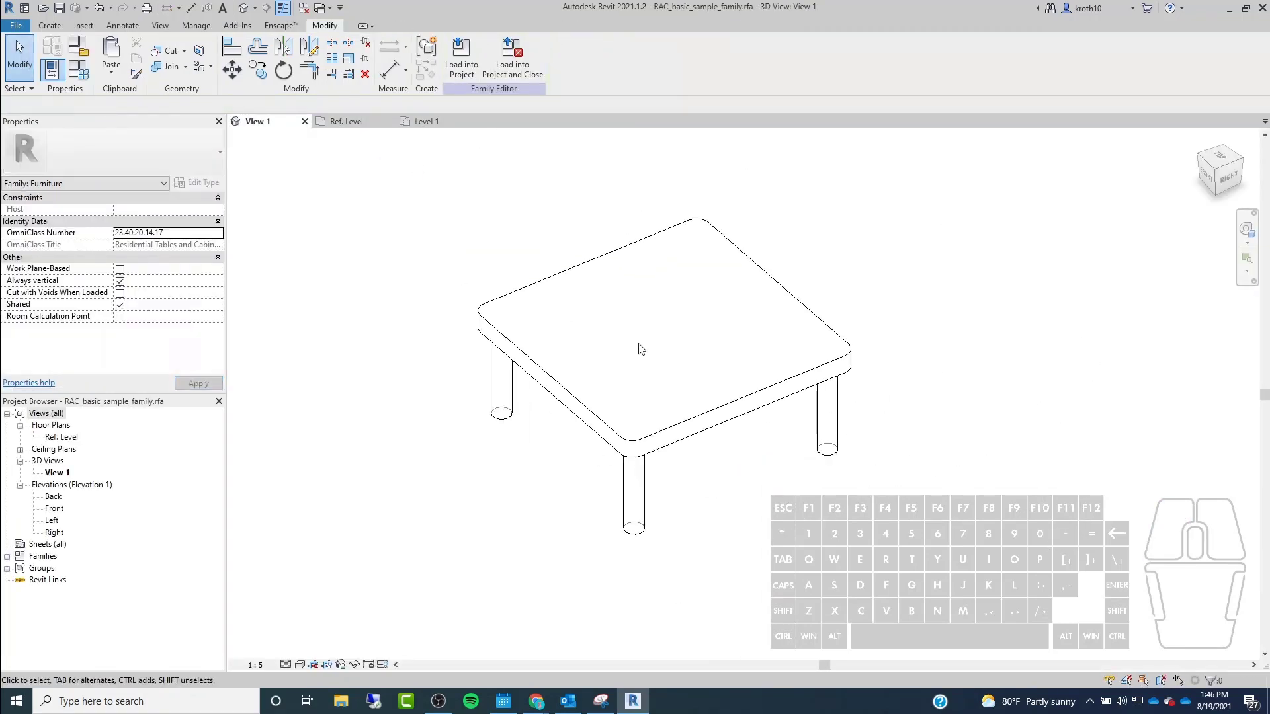
{"action": "scroll", "coordinate": [680, 249], "scroll_direction": "up", "scroll_amount": 2}
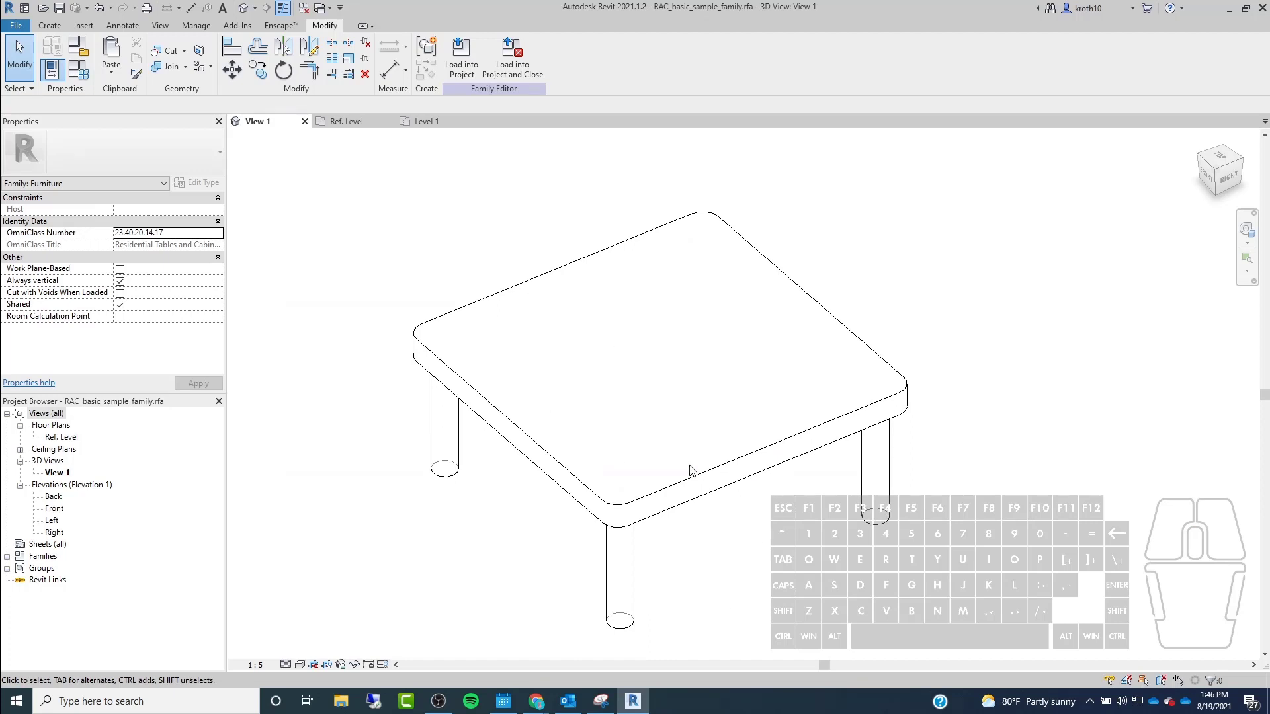
{"action": "scroll", "coordinate": [354, 470], "scroll_direction": "down", "scroll_amount": 2}
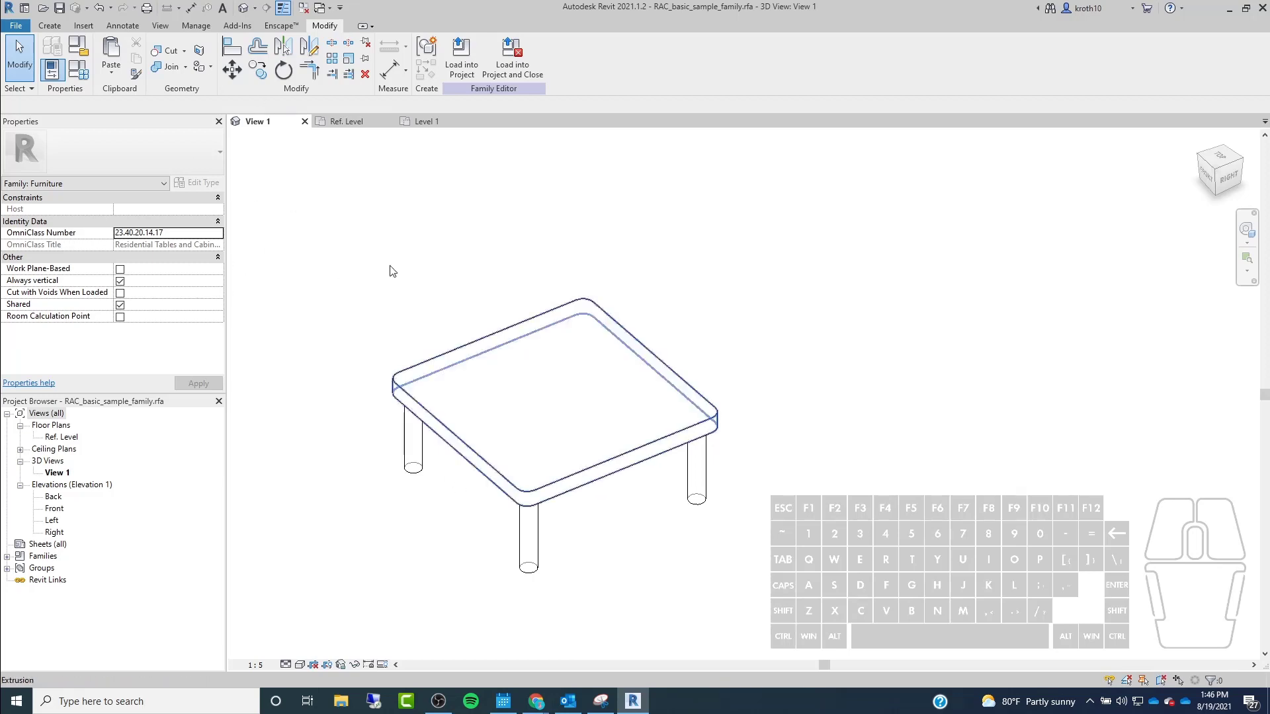
{"action": "left_click", "coordinate": [78, 69]}
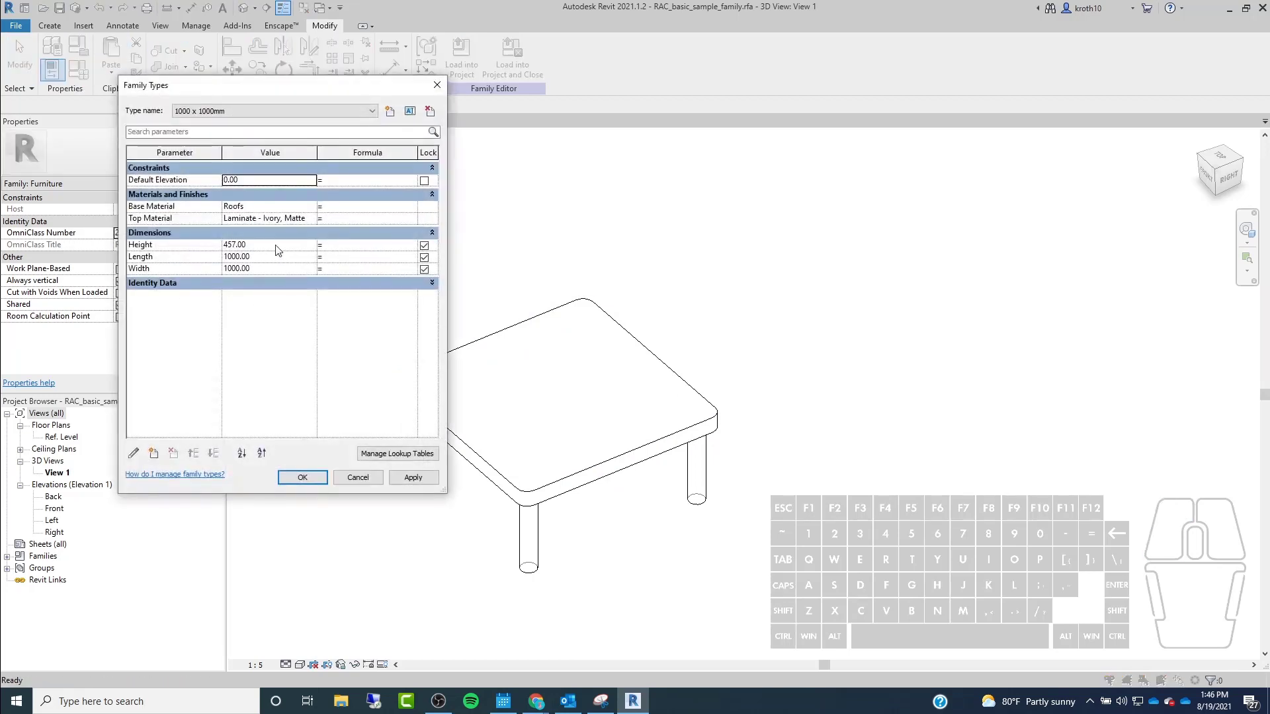
{"action": "left_click", "coordinate": [267, 246]}
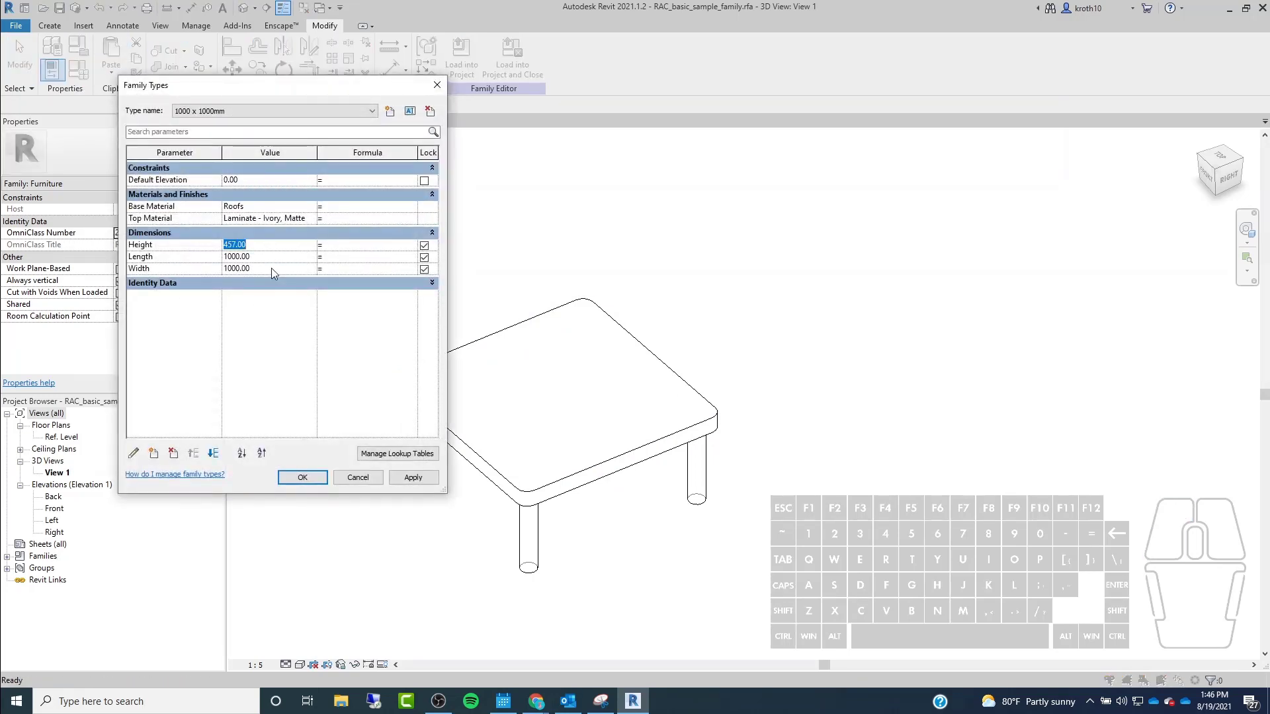
{"action": "left_click", "coordinate": [265, 260]}
{"action": "left_click", "coordinate": [266, 265]}
{"action": "type", "text": "1500"}
{"action": "left_click", "coordinate": [406, 478]}
{"action": "left_click", "coordinate": [315, 478]}
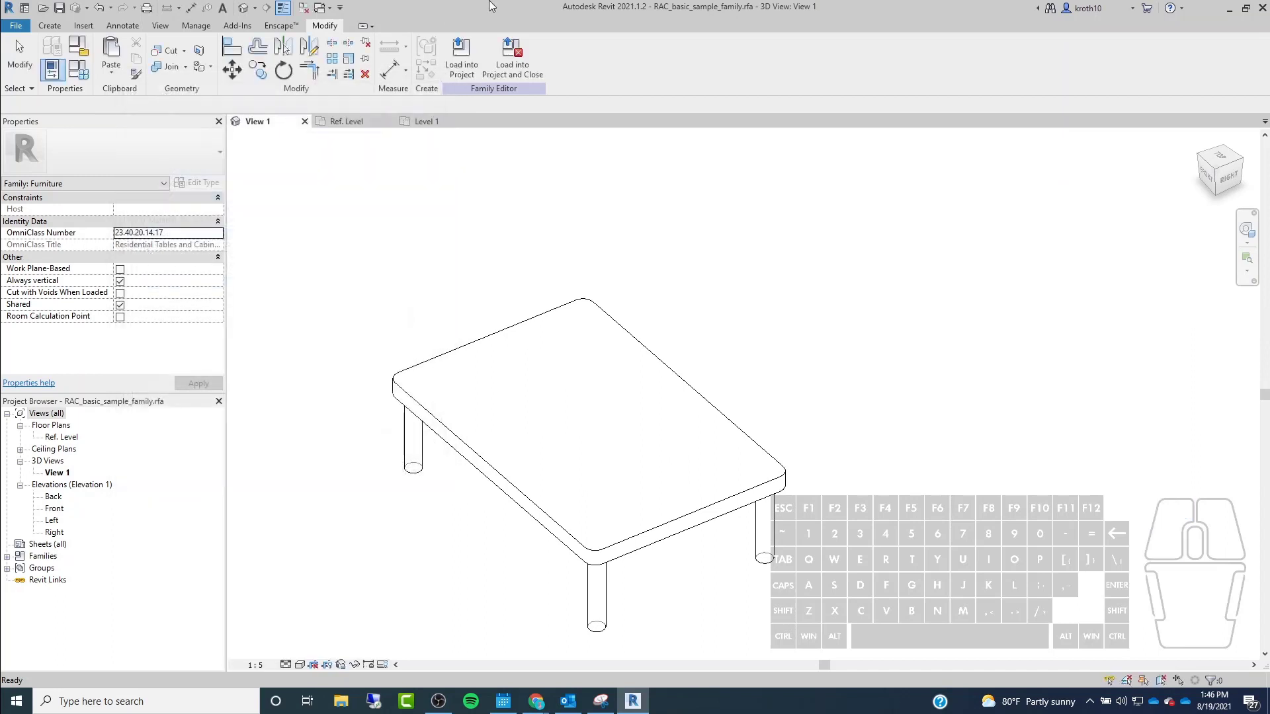
Load the edited table family into the project, overwriting the existing version and its parameter values.
{"action": "left_click", "coordinate": [463, 61]}
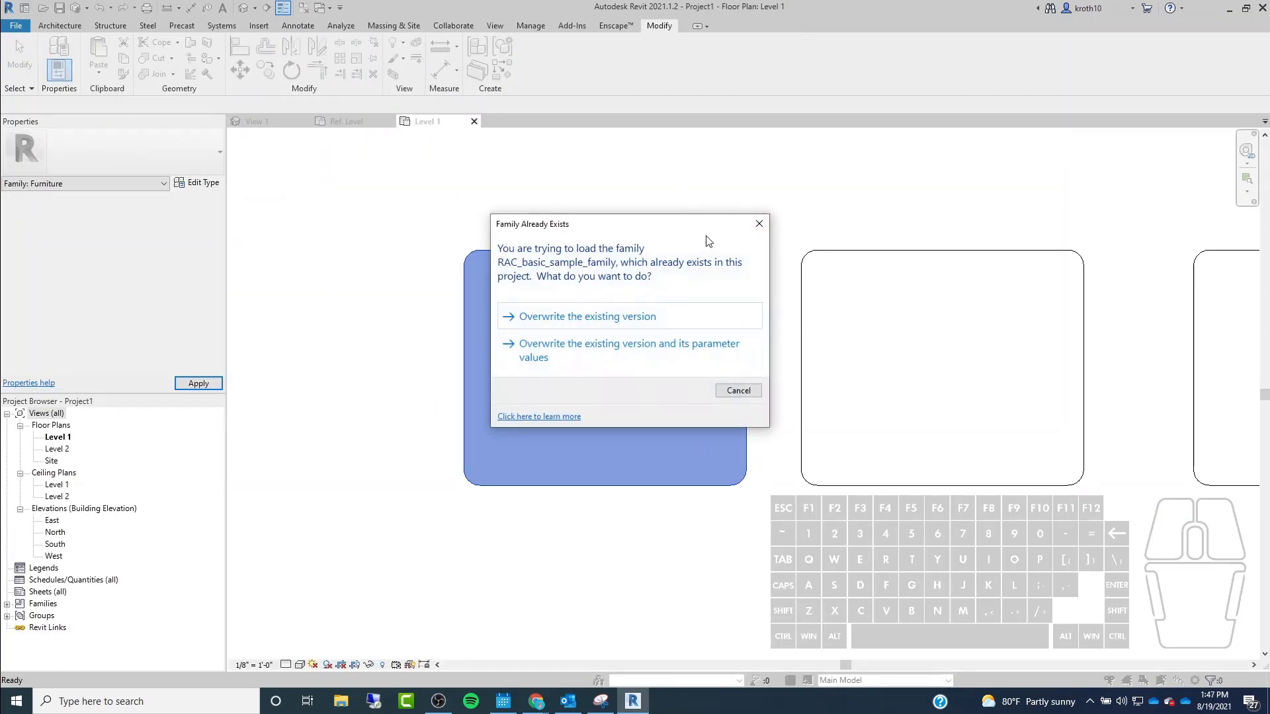
{"action": "left_click_drag", "start_coordinate": [689, 230], "coordinate": [601, 179]}
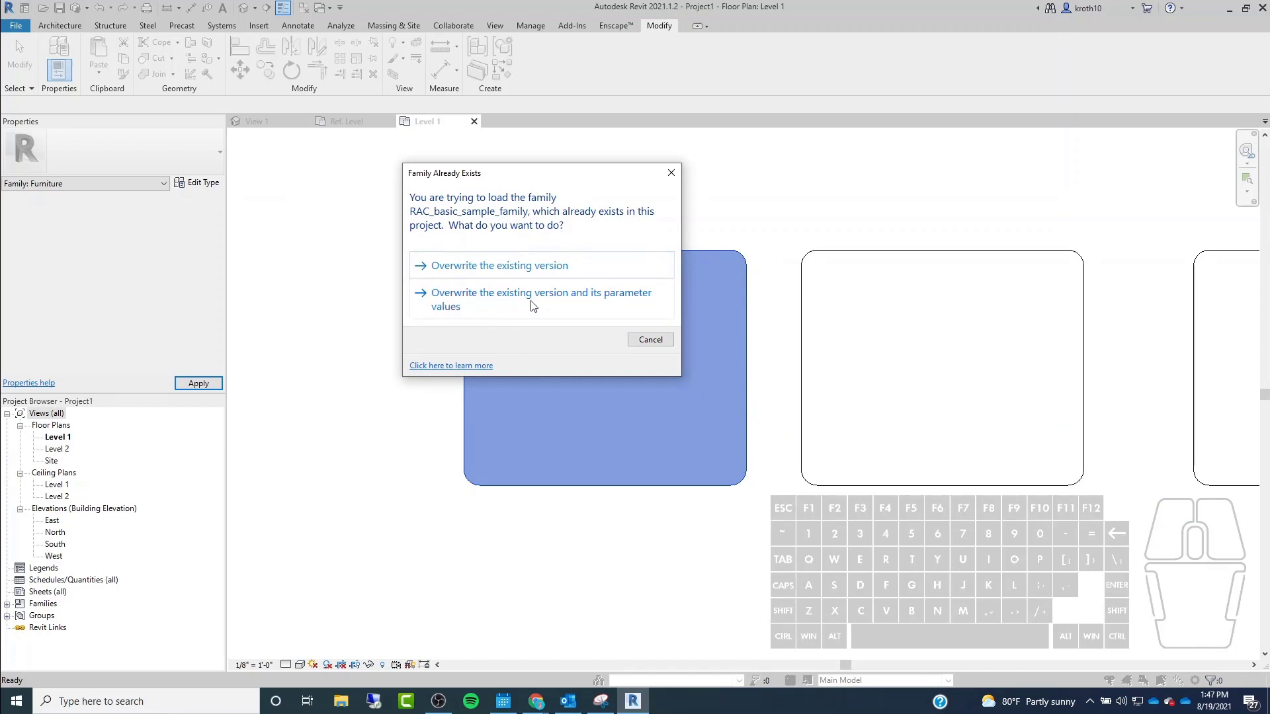
{"action": "left_click", "coordinate": [555, 309]}
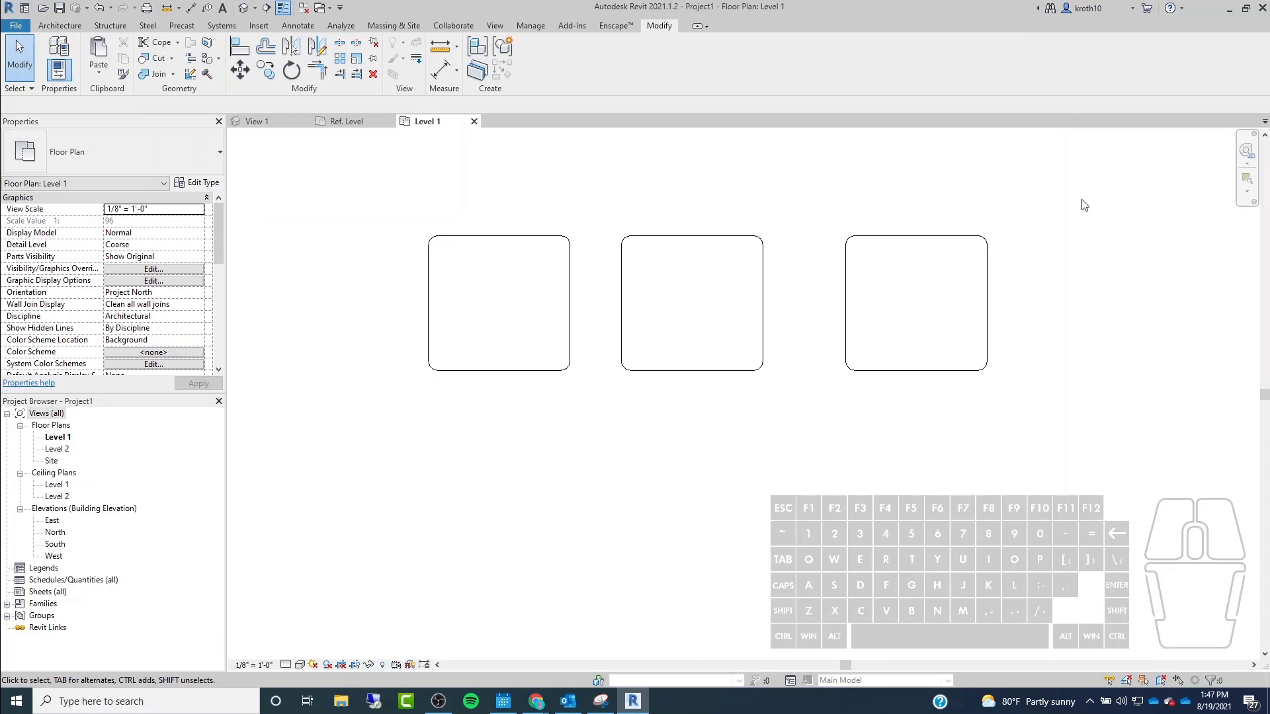
Move the rightmost table slightly closer to the middle one to even out the row's spacing, and deselect it.
{"action": "left_click", "coordinate": [915, 257]}
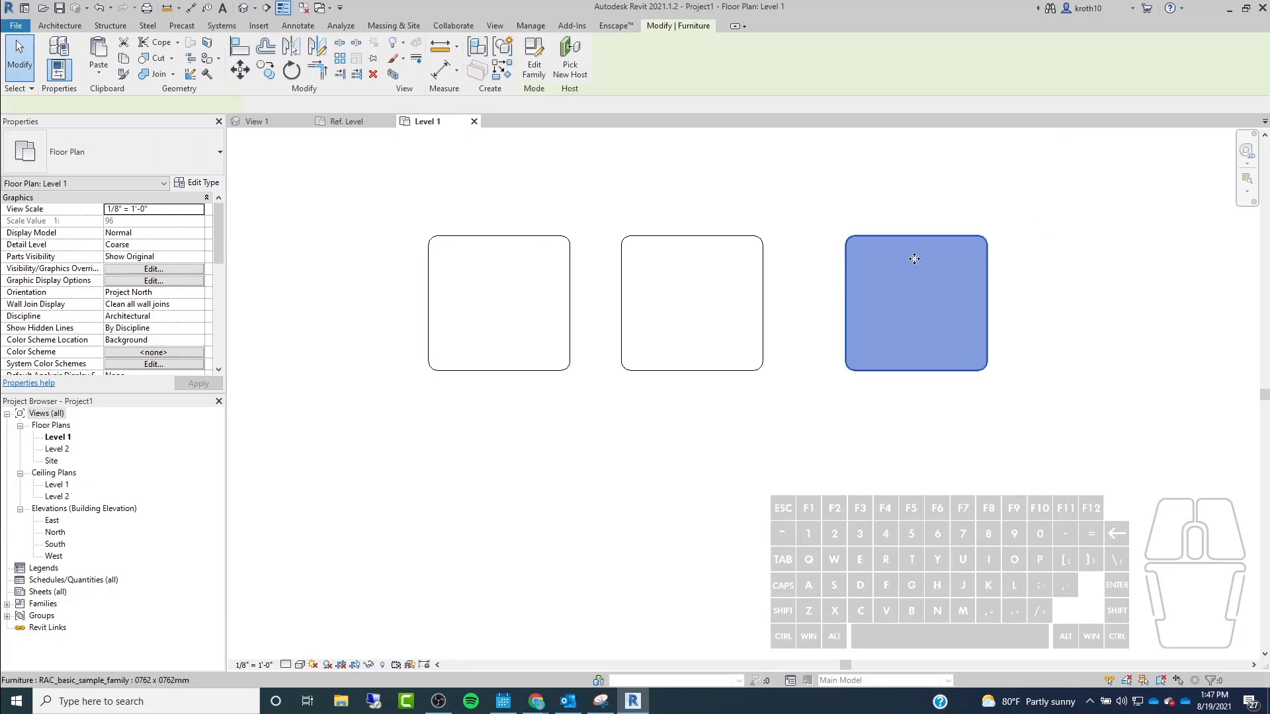
{"action": "mouse_move", "coordinate": [829, 288]}
{"action": "left_mouse_down"}
{"action": "mouse_move", "coordinate": [805, 293]}
{"action": "mouse_move", "coordinate": [814, 284]}
{"action": "left_mouse_up"}
{"action": "left_click", "coordinate": [878, 227]}
{"action": "scroll", "coordinate": [884, 204], "scroll_direction": "up", "scroll_amount": 3}
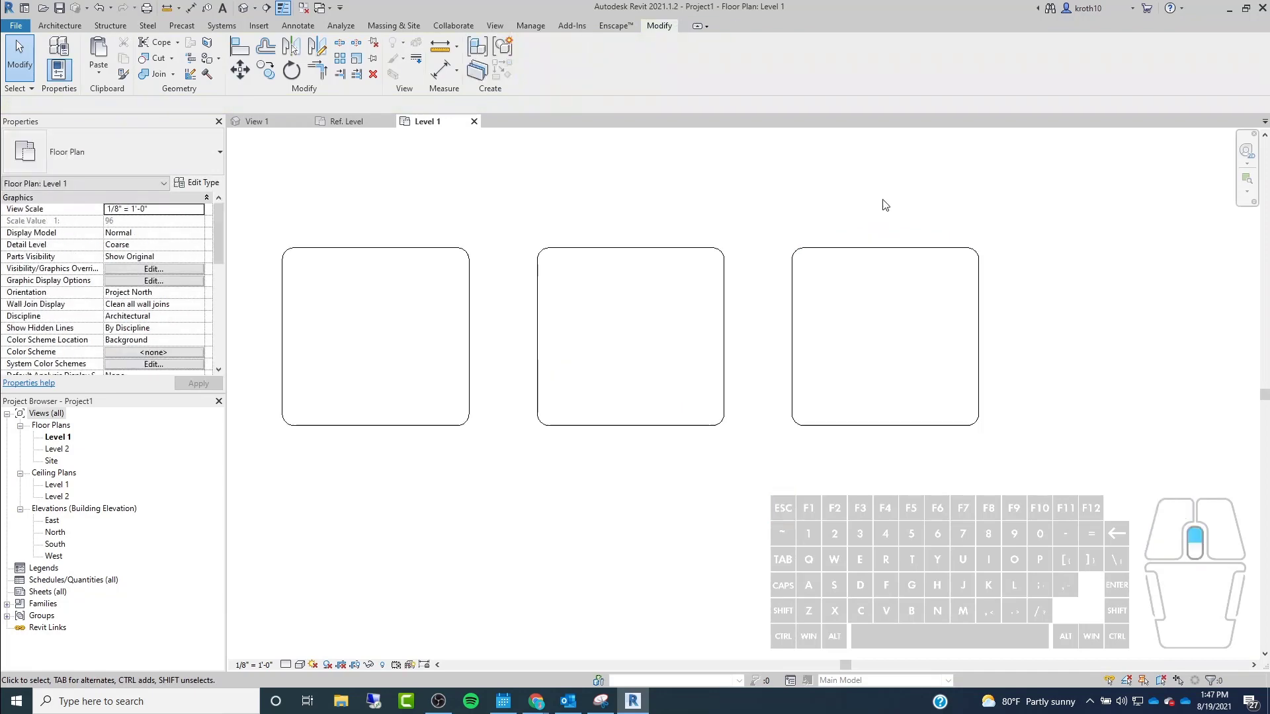
{"action": "middle_click_drag", "start_coordinate": [626, 286], "coordinate": [791, 295]}
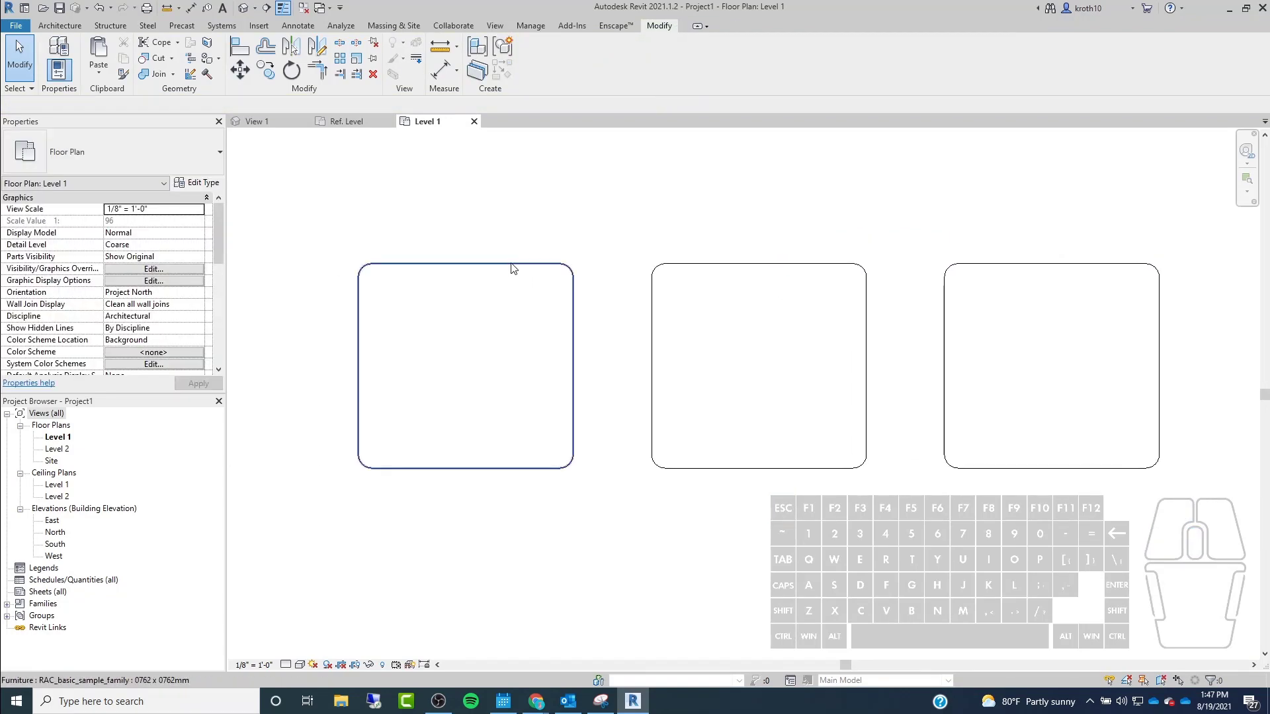
Review the leftmost table's type parameters, close them without changes, and deselect the table.
{"action": "left_click", "coordinate": [513, 266]}
{"action": "left_click", "coordinate": [198, 182]}
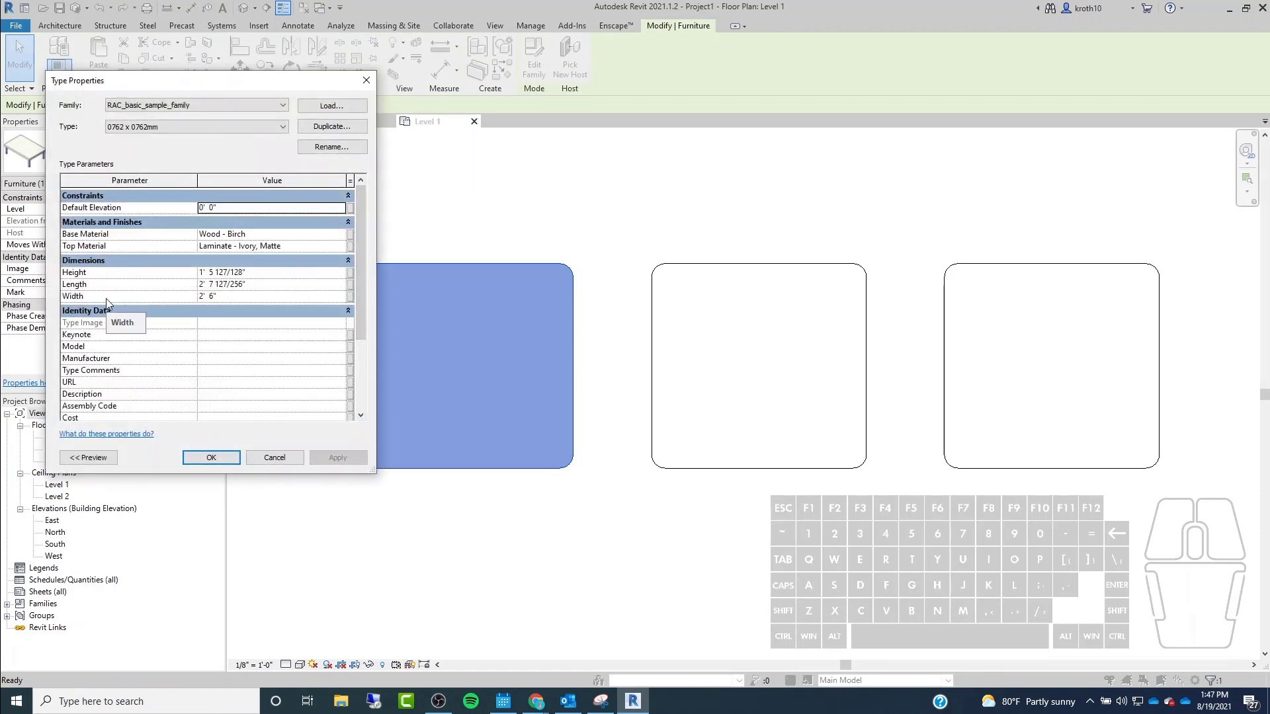
{"action": "left_click_drag", "start_coordinate": [89, 84], "coordinate": [170, 85]}
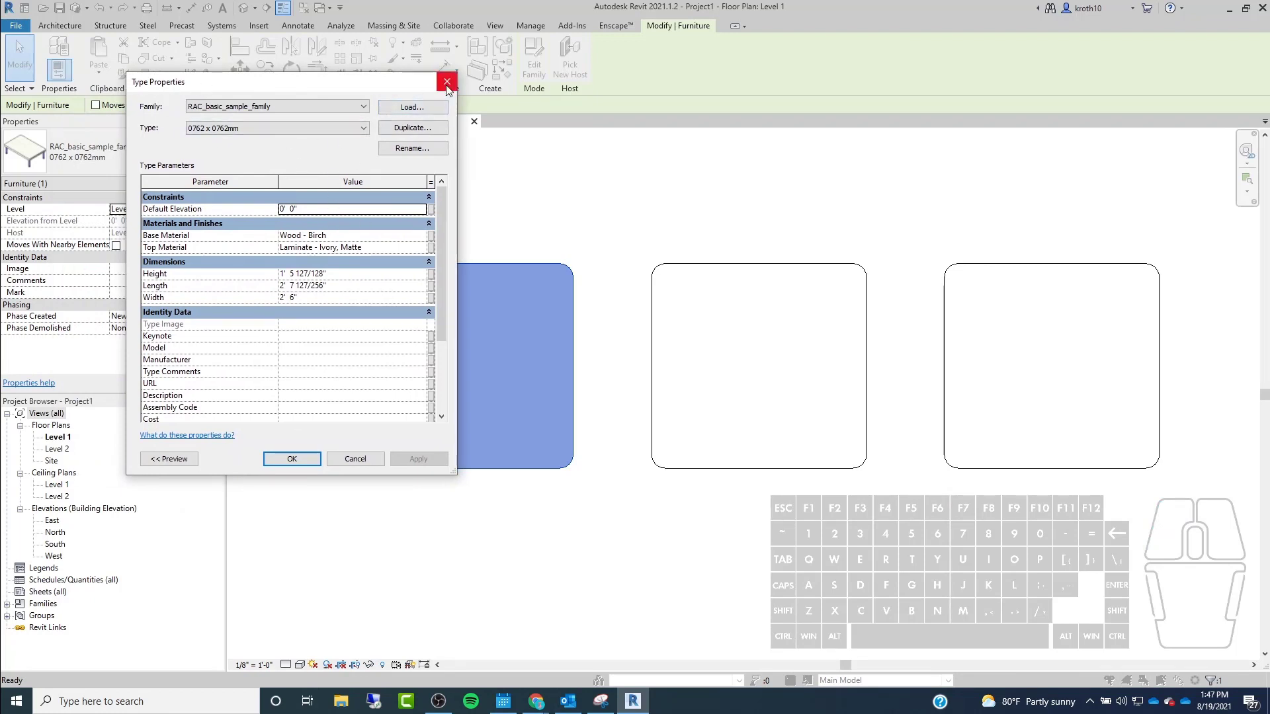
{"action": "left_click", "coordinate": [355, 458]}
{"action": "scroll", "coordinate": [657, 340], "scroll_direction": "down", "scroll_amount": 4}
{"action": "left_click", "coordinate": [611, 305]}
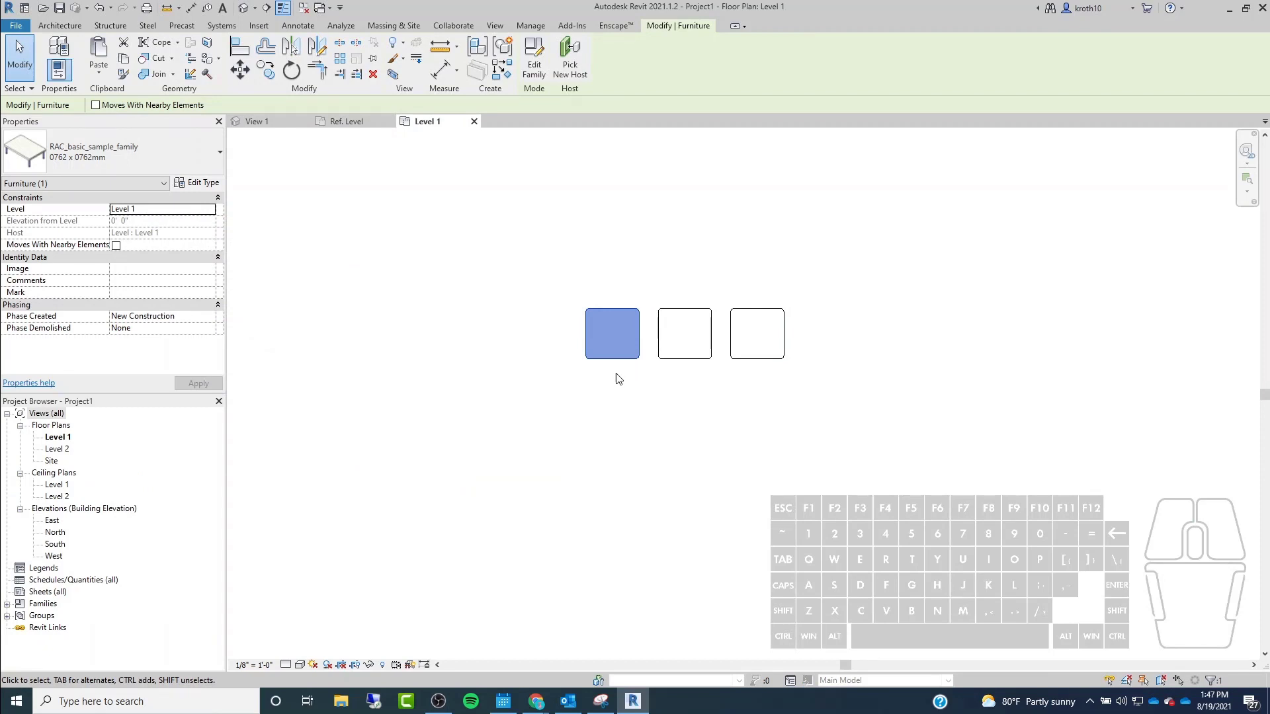
{"action": "scroll", "coordinate": [658, 324], "scroll_direction": "up", "scroll_amount": 2}
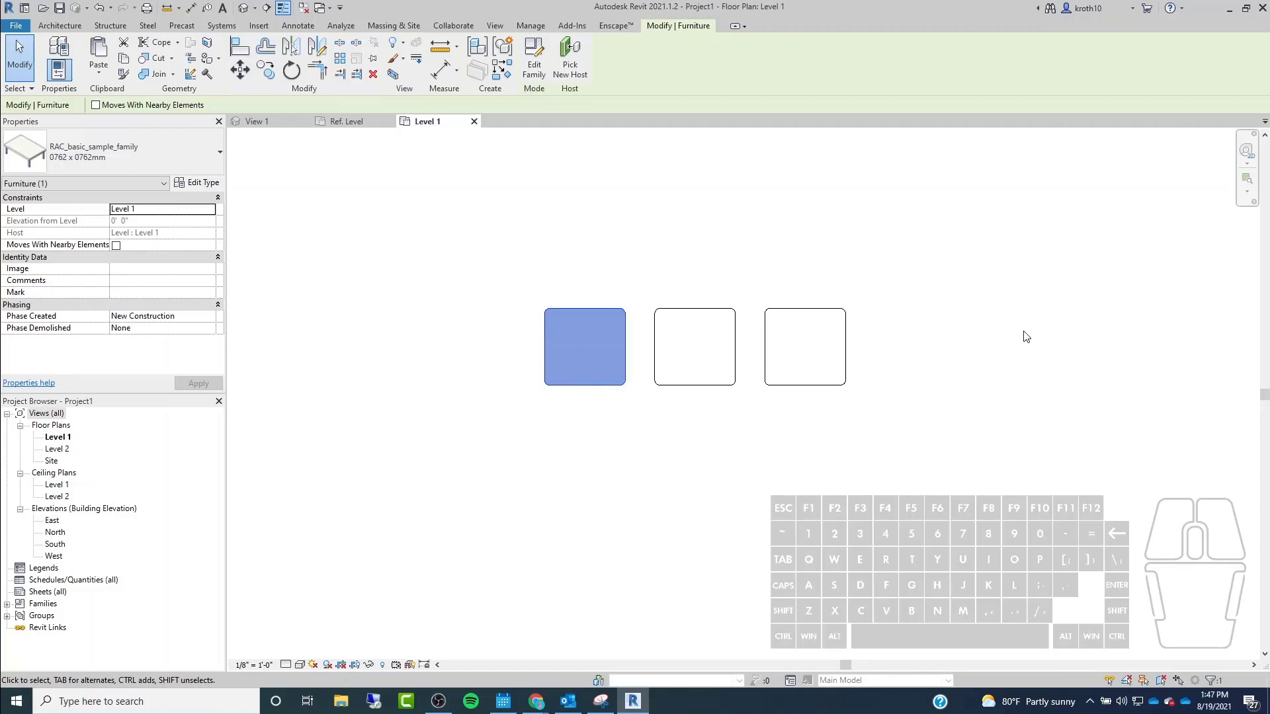
{"action": "left_click", "coordinate": [817, 476]}
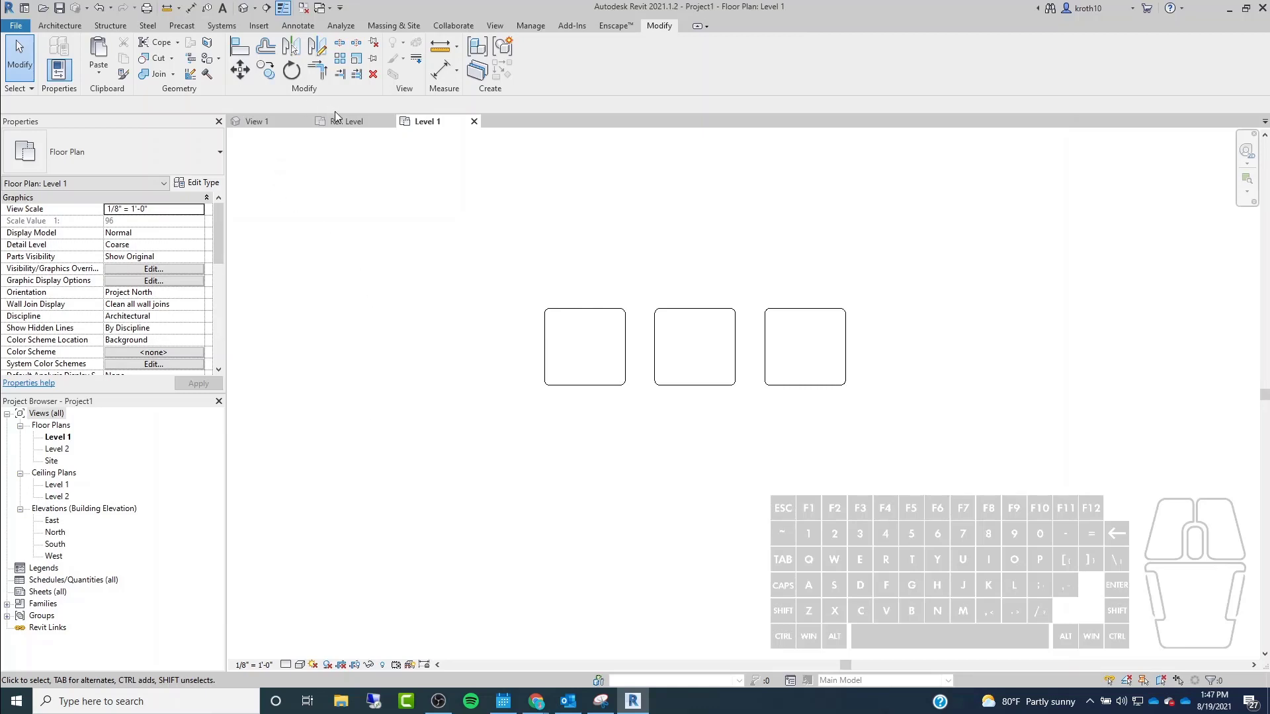
Open the table family's Ref. Level plan and examine the Length and Width dimensions, the EQ constraints and the reference planes.
{"action": "left_click", "coordinate": [278, 126]}
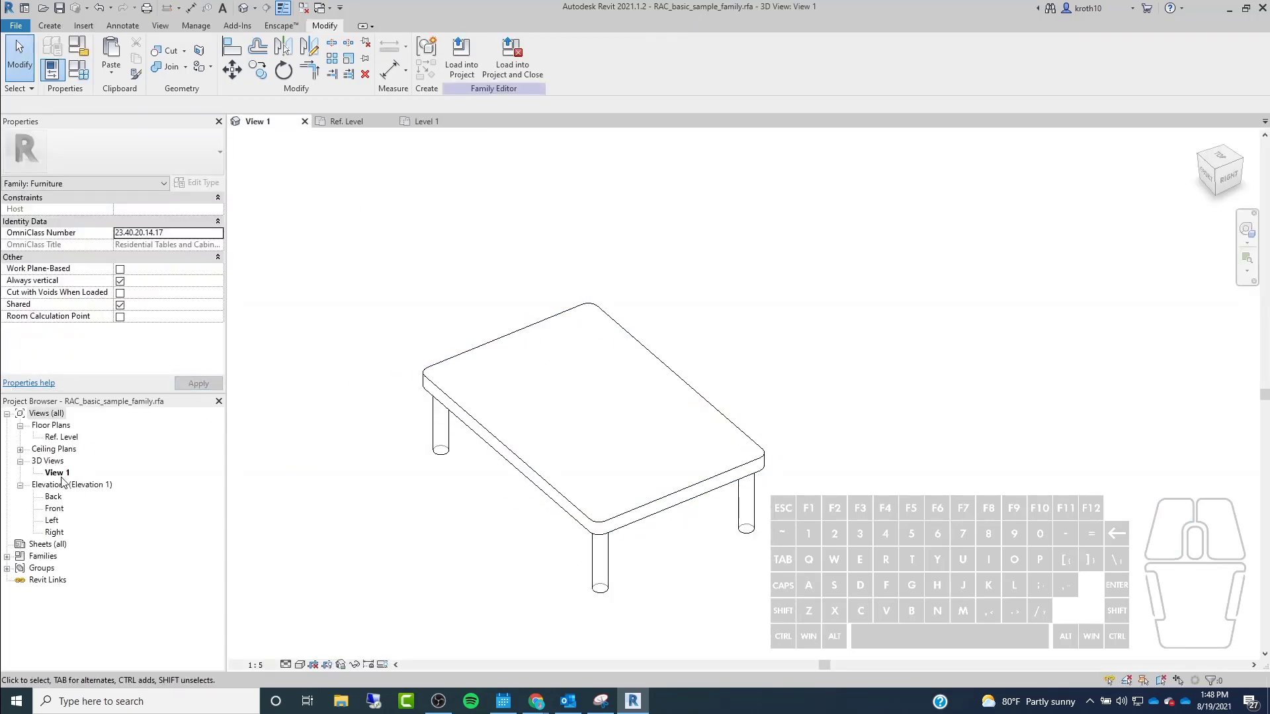
{"action": "left_click", "coordinate": [57, 472]}
{"action": "double_click", "coordinate": [61, 438]}
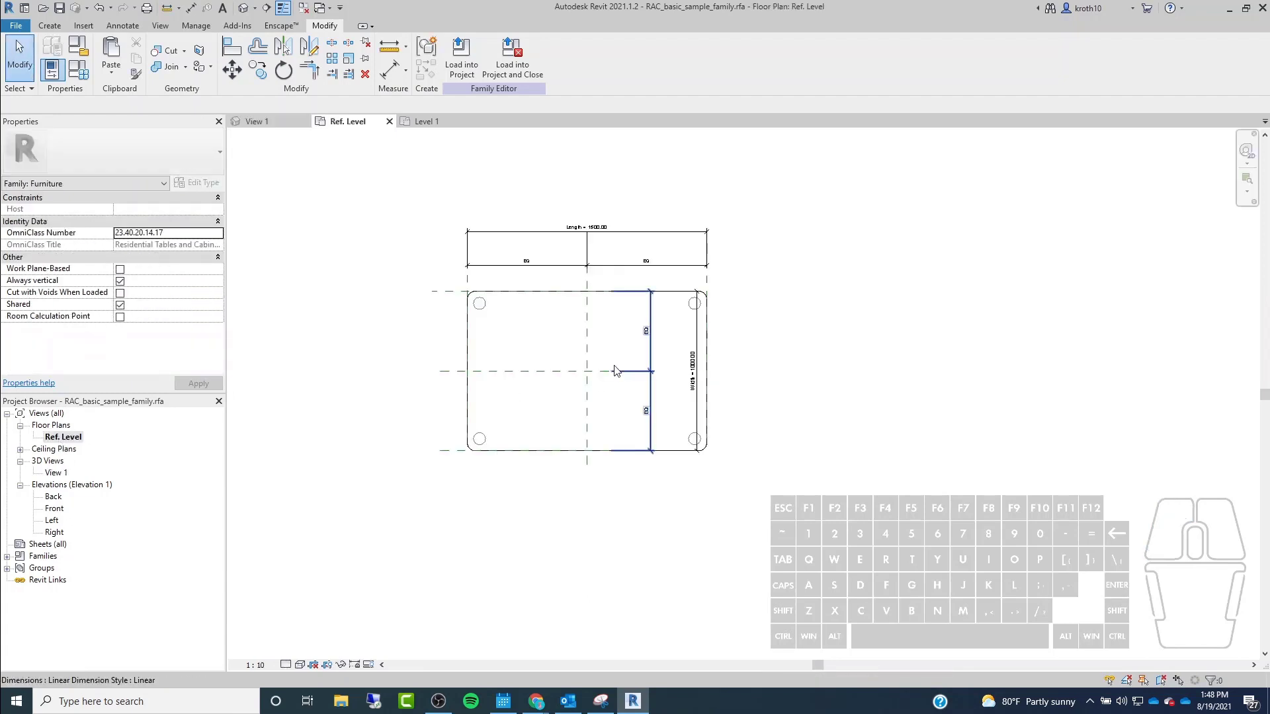
{"action": "scroll", "coordinate": [447, 324], "scroll_direction": "up", "scroll_amount": 1}
{"action": "middle_click_drag", "start_coordinate": [447, 324], "coordinate": [573, 328]}
{"action": "scroll", "coordinate": [573, 327], "scroll_direction": "down", "scroll_amount": 1}
{"action": "scroll", "coordinate": [879, 256], "scroll_direction": "up", "scroll_amount": 3}
{"action": "scroll", "coordinate": [689, 302], "scroll_direction": "up", "scroll_amount": 1}
{"action": "middle_click_drag", "start_coordinate": [690, 302], "coordinate": [773, 287]}
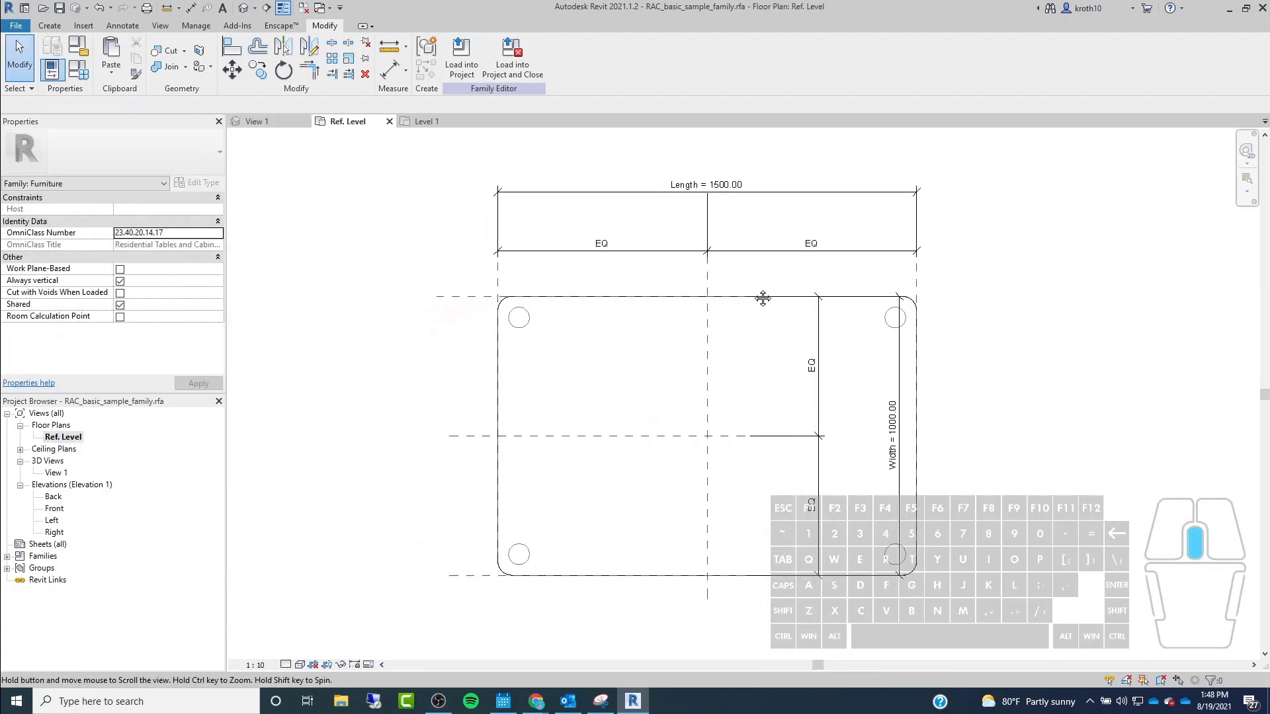
{"action": "scroll", "coordinate": [418, 229], "scroll_direction": "down", "scroll_amount": 1}
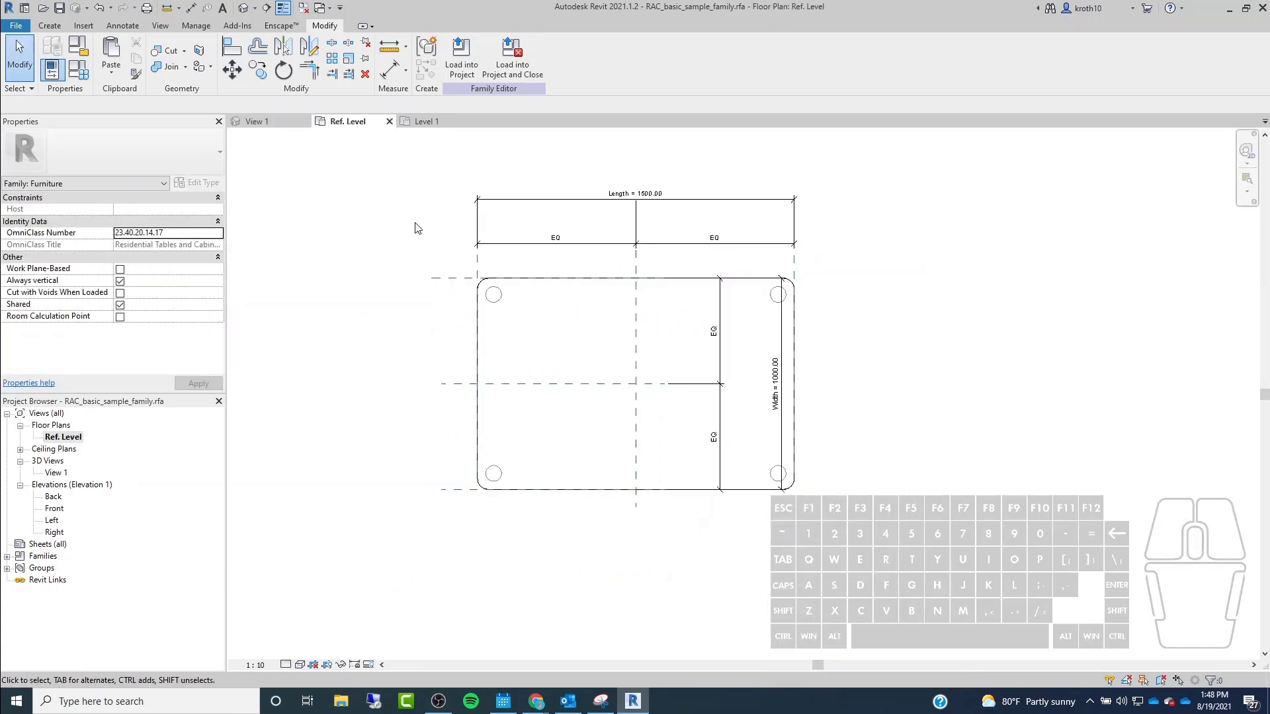
{"action": "scroll", "coordinate": [418, 229], "scroll_direction": "up", "scroll_amount": 2}
{"action": "middle_click_drag", "start_coordinate": [915, 264], "coordinate": [815, 212]}
{"action": "scroll", "coordinate": [815, 211], "scroll_direction": "down", "scroll_amount": 1}
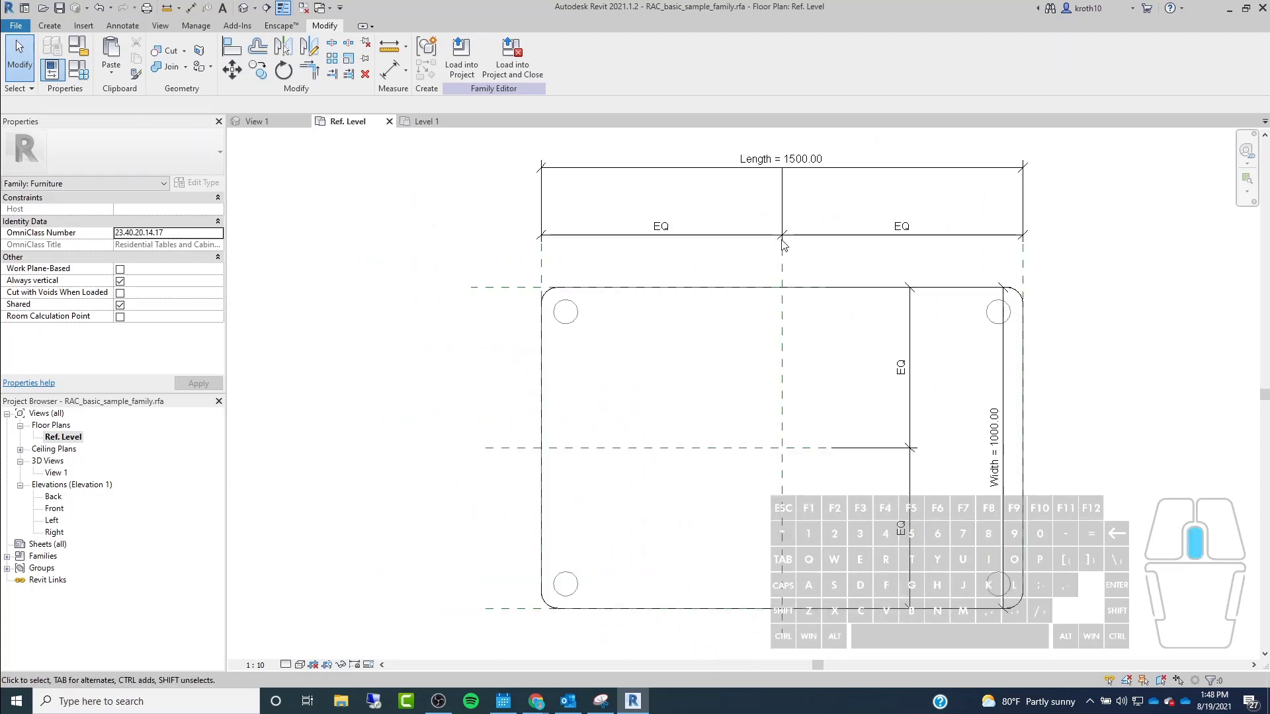
{"action": "scroll", "coordinate": [1016, 267], "scroll_direction": "down", "scroll_amount": 1}
{"action": "middle_click_drag", "start_coordinate": [1016, 266], "coordinate": [903, 284]}
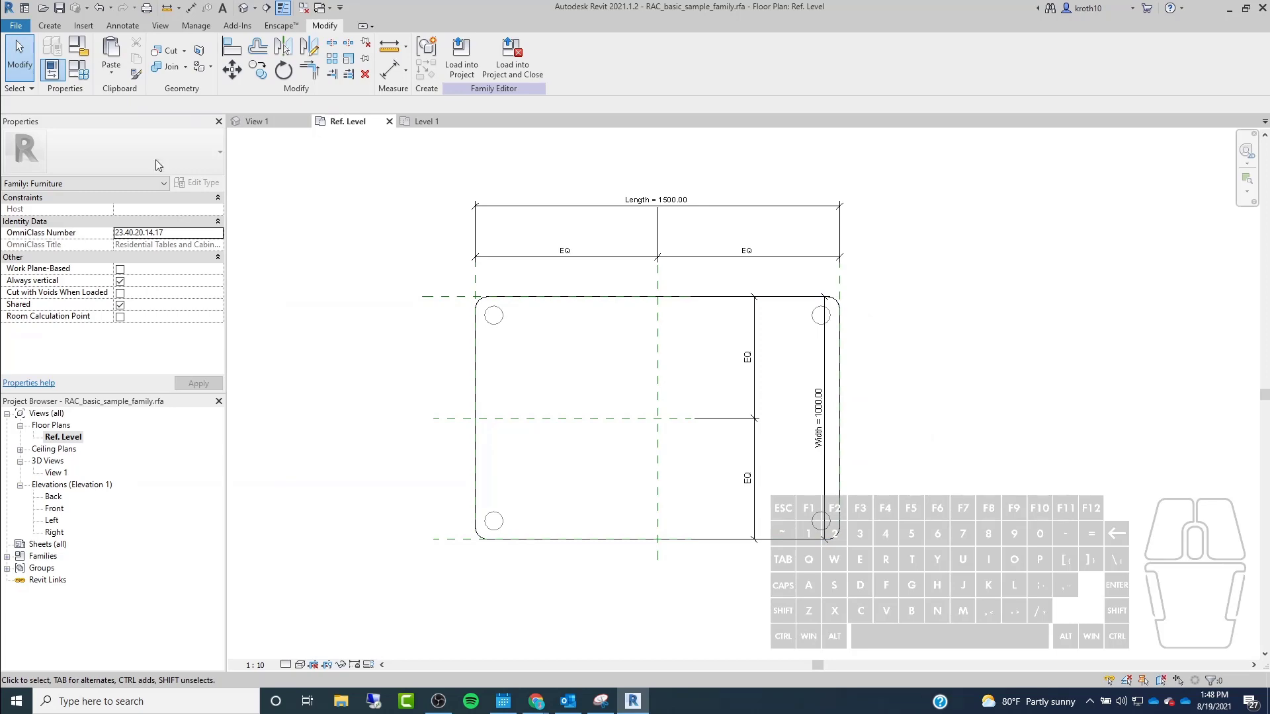
In the family types, change the Length parameter from a type to an instance parameter, and apply and accept the change.
{"action": "left_click", "coordinate": [87, 81]}
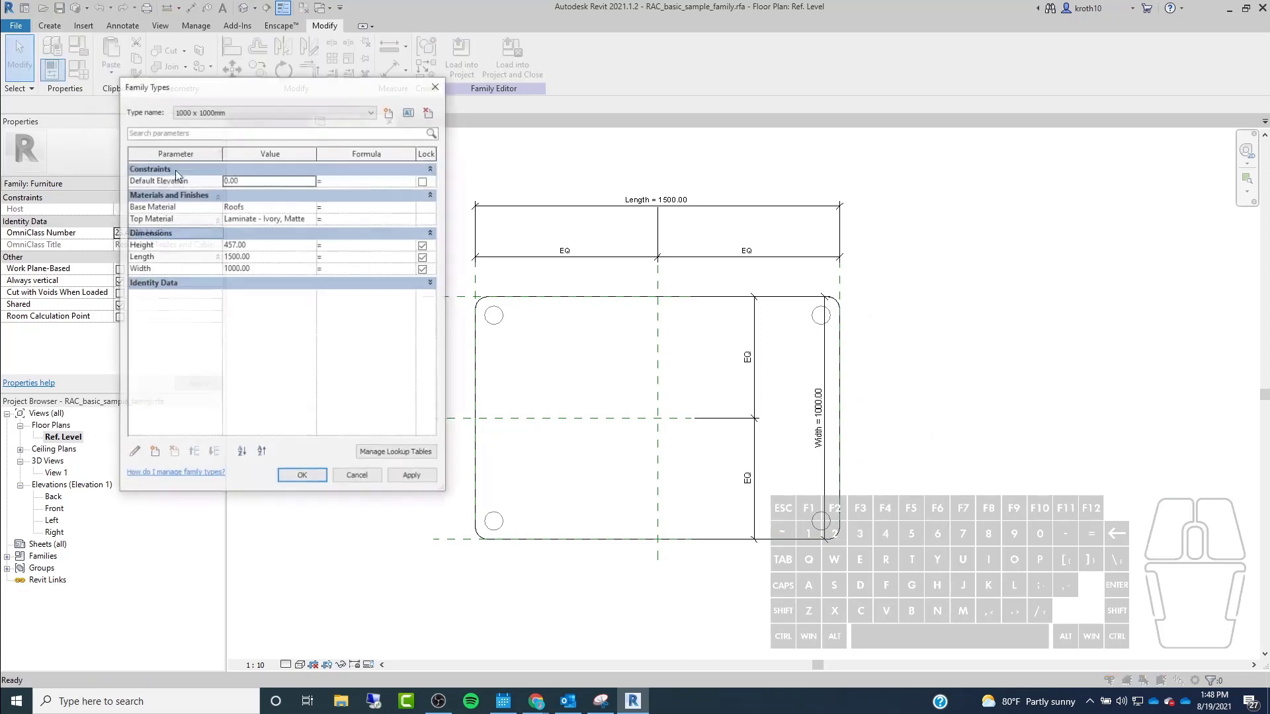
{"action": "left_click_drag", "start_coordinate": [271, 80], "coordinate": [520, 81]}
{"action": "left_click", "coordinate": [432, 249]}
{"action": "left_click", "coordinate": [400, 249]}
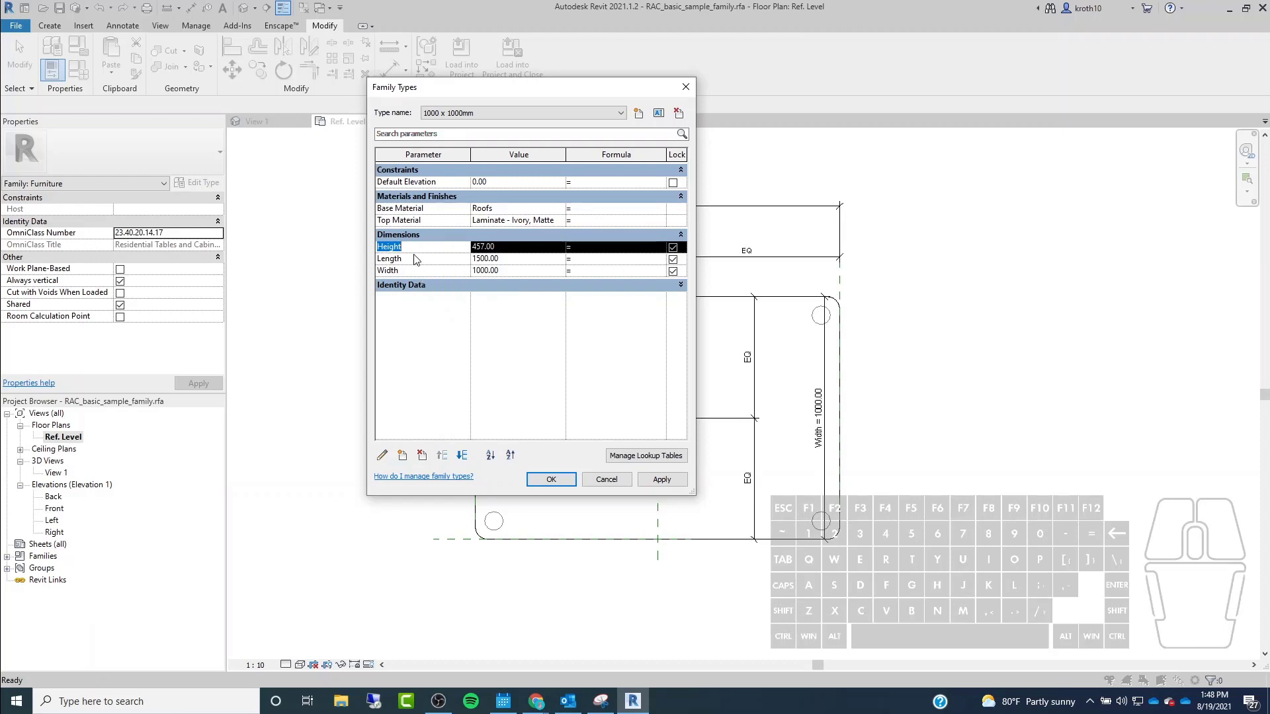
{"action": "left_click", "coordinate": [414, 257]}
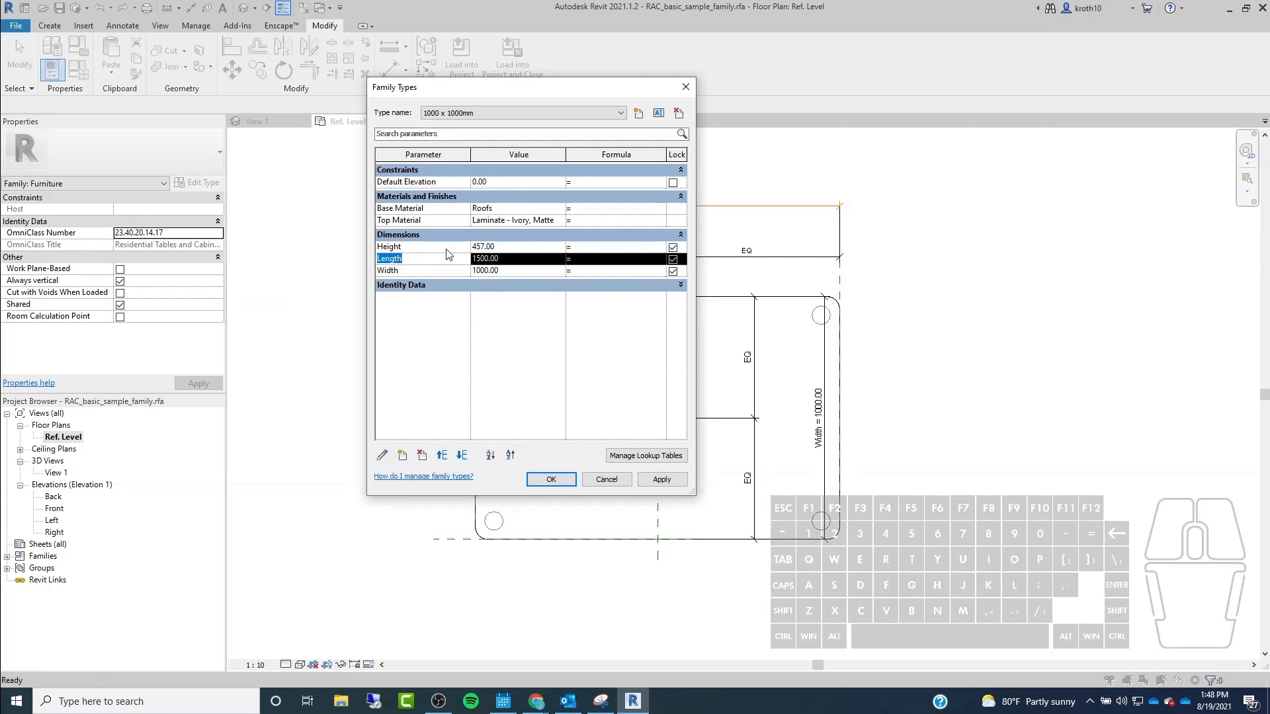
{"action": "left_click", "coordinate": [382, 457]}
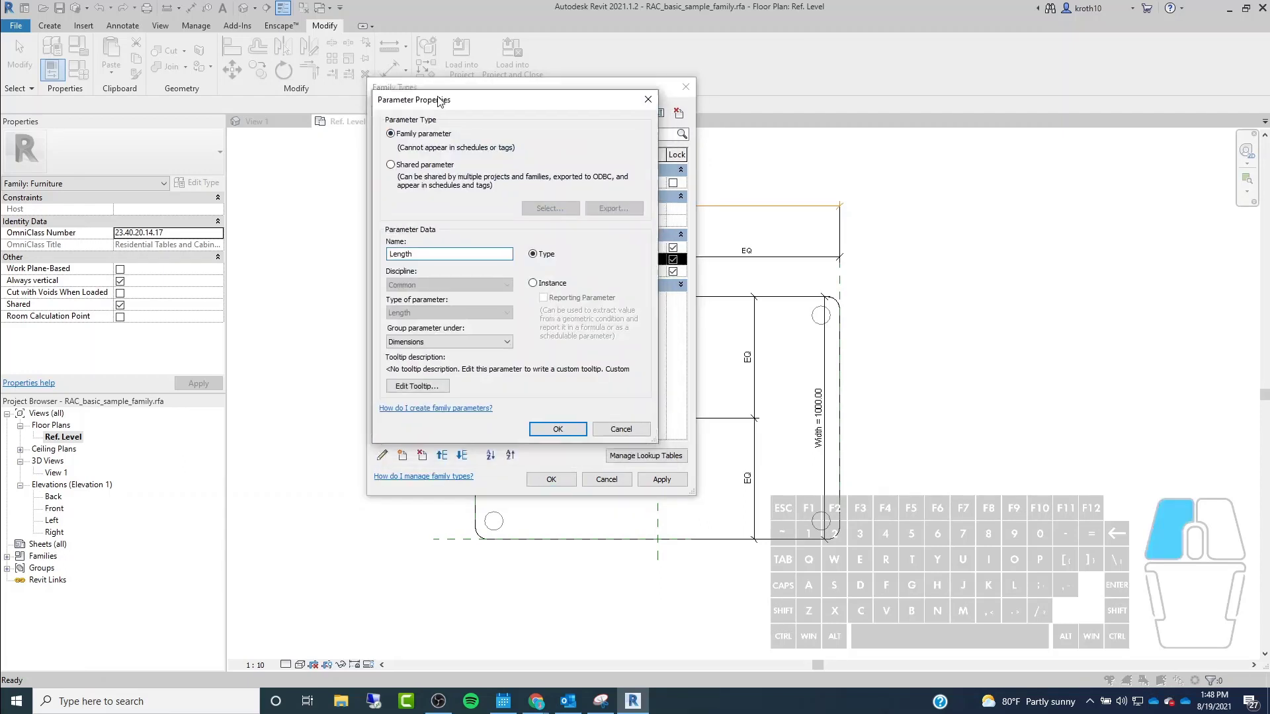
{"action": "left_click_drag", "start_coordinate": [435, 130], "coordinate": [480, 88]}
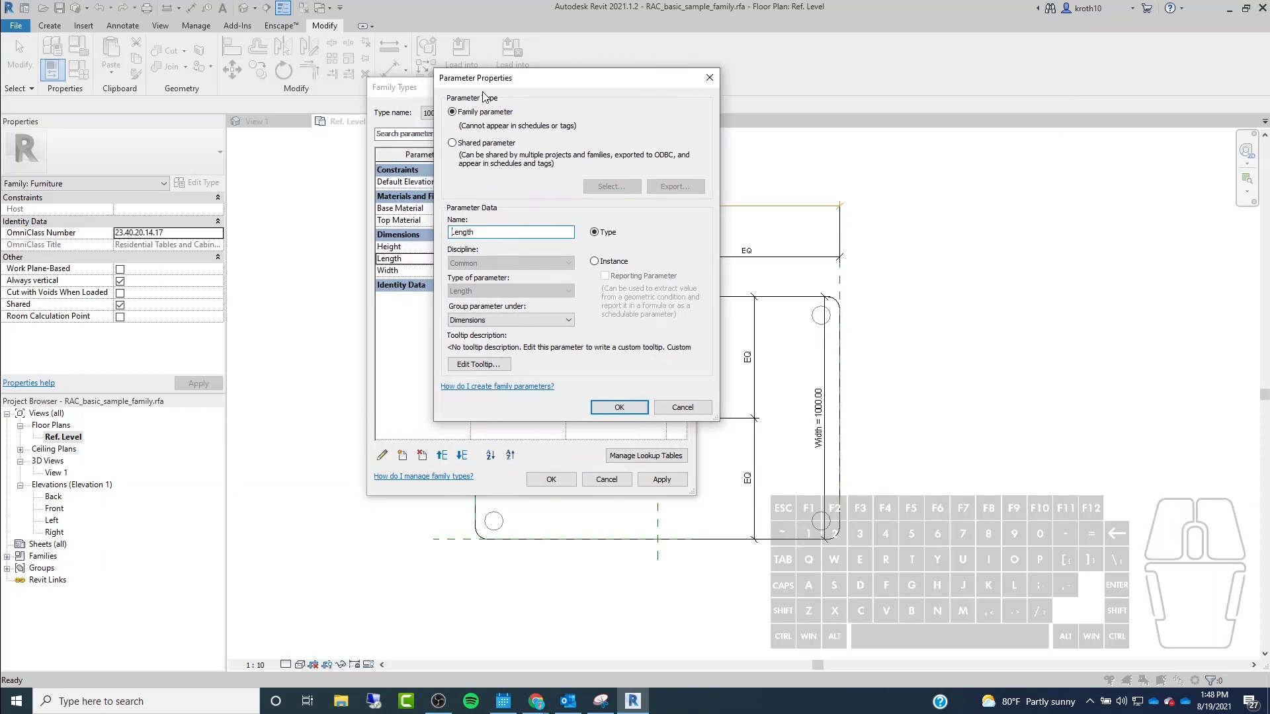
{"action": "double_click", "coordinate": [514, 236]}
{"action": "left_click", "coordinate": [638, 268]}
{"action": "left_click", "coordinate": [594, 262]}
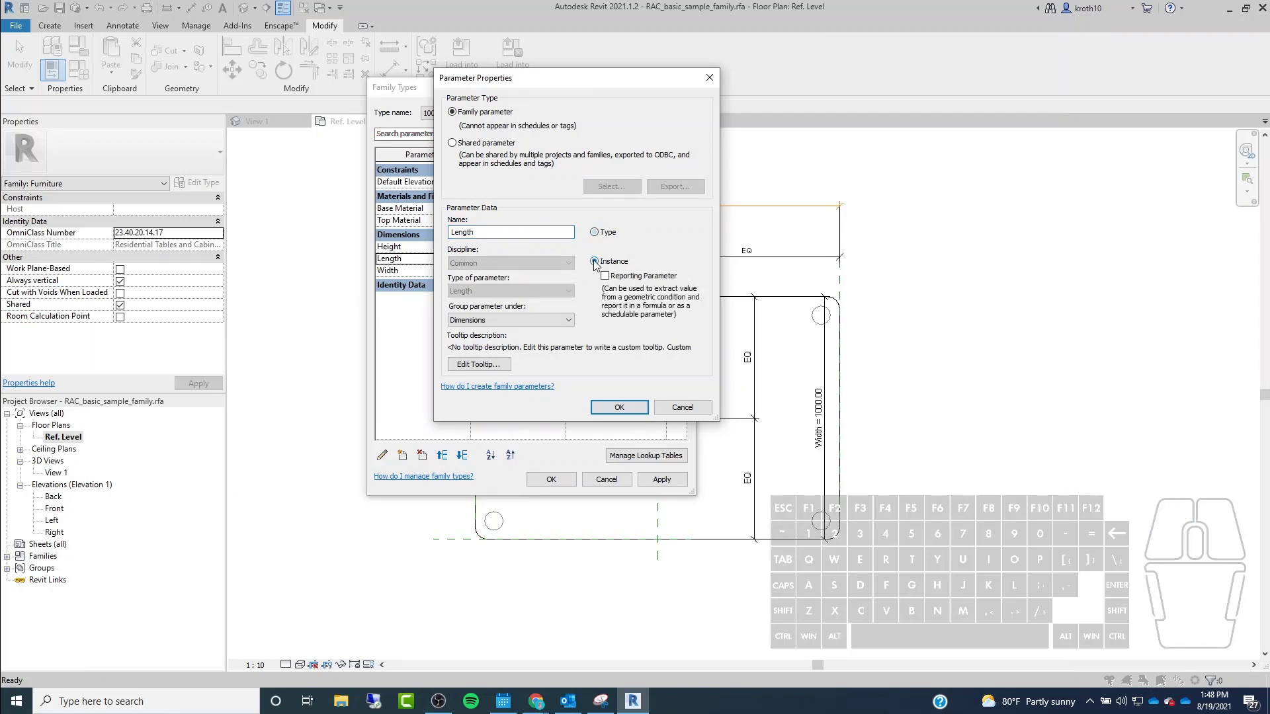
{"action": "left_click", "coordinate": [620, 408]}
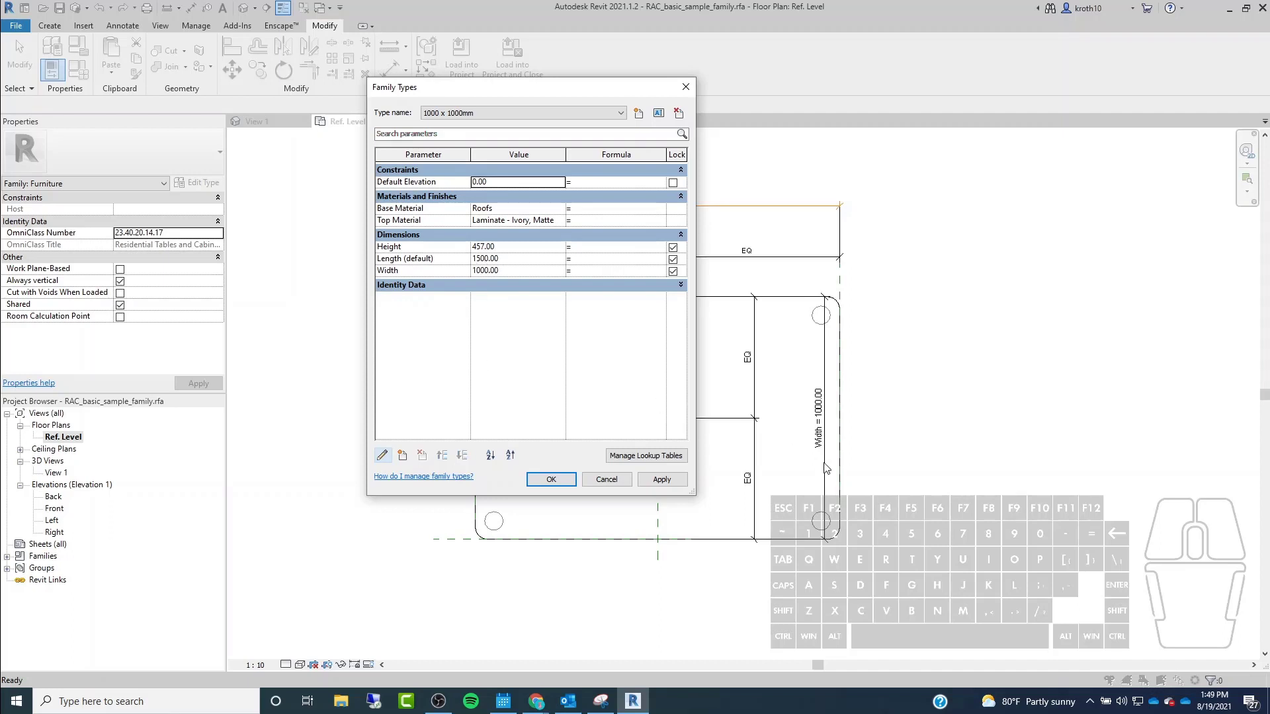
{"action": "left_click", "coordinate": [661, 479]}
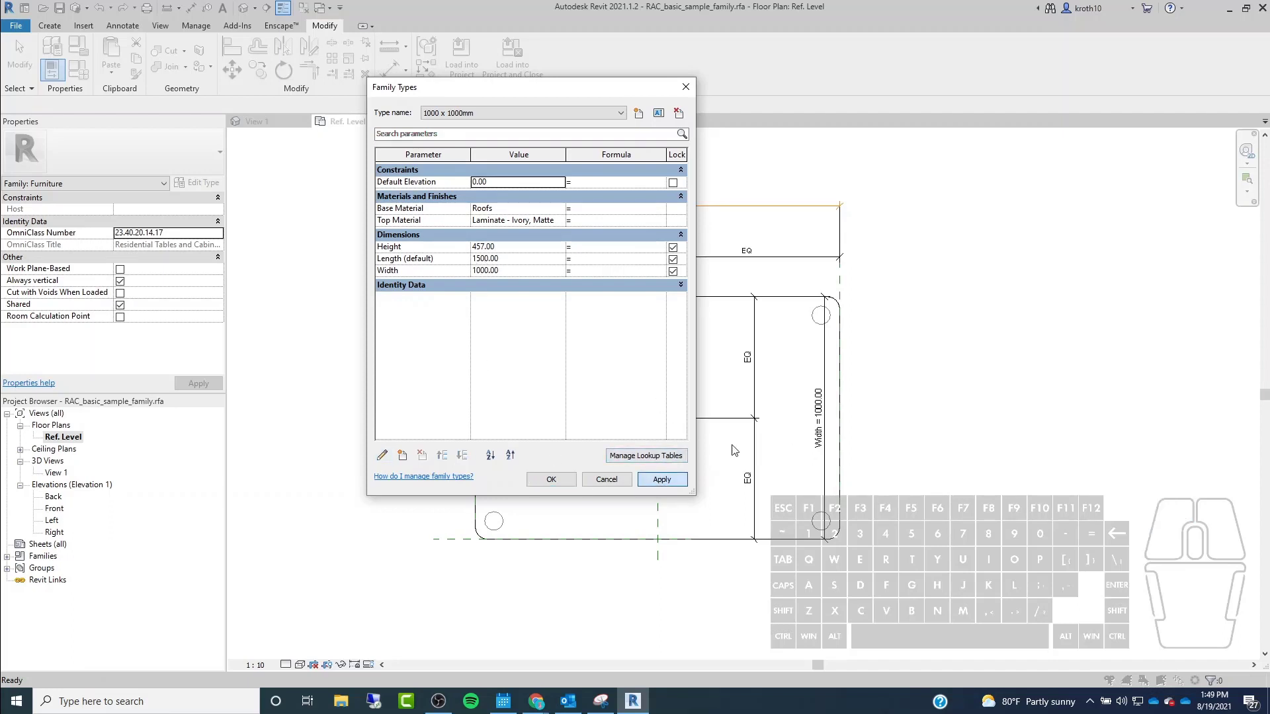
{"action": "left_click", "coordinate": [549, 479]}
Load the modified table family into the project, overwriting the existing version and its parameter values.
{"action": "left_click", "coordinate": [461, 59]}
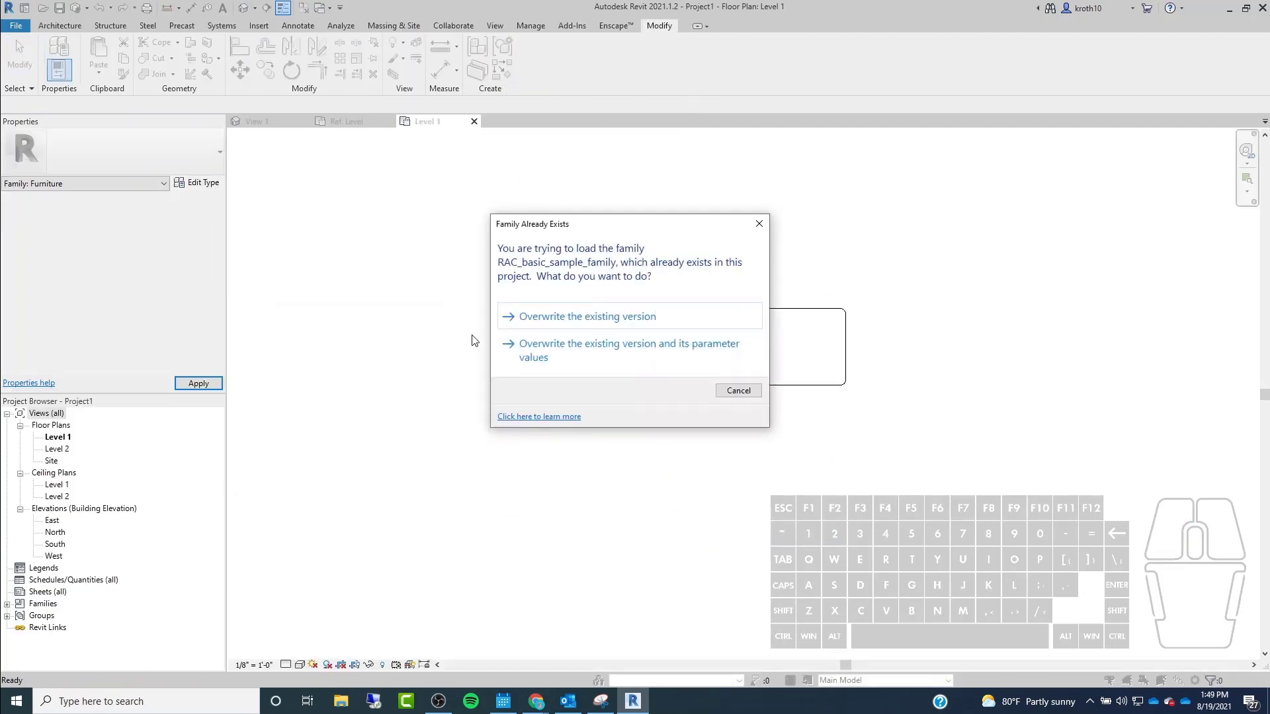
{"action": "left_click", "coordinate": [659, 345]}
{"action": "scroll", "coordinate": [825, 272], "scroll_direction": "up", "scroll_amount": 3}
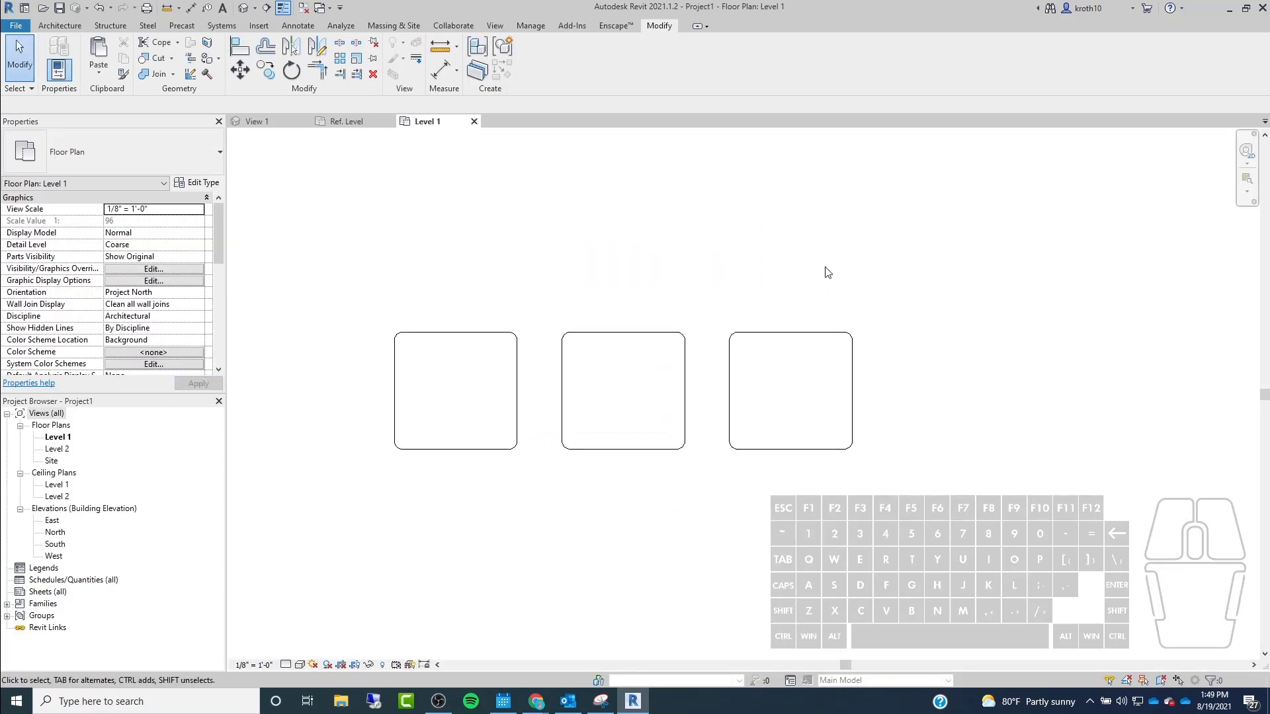
{"action": "middle_click_drag", "start_coordinate": [456, 389], "coordinate": [510, 312]}
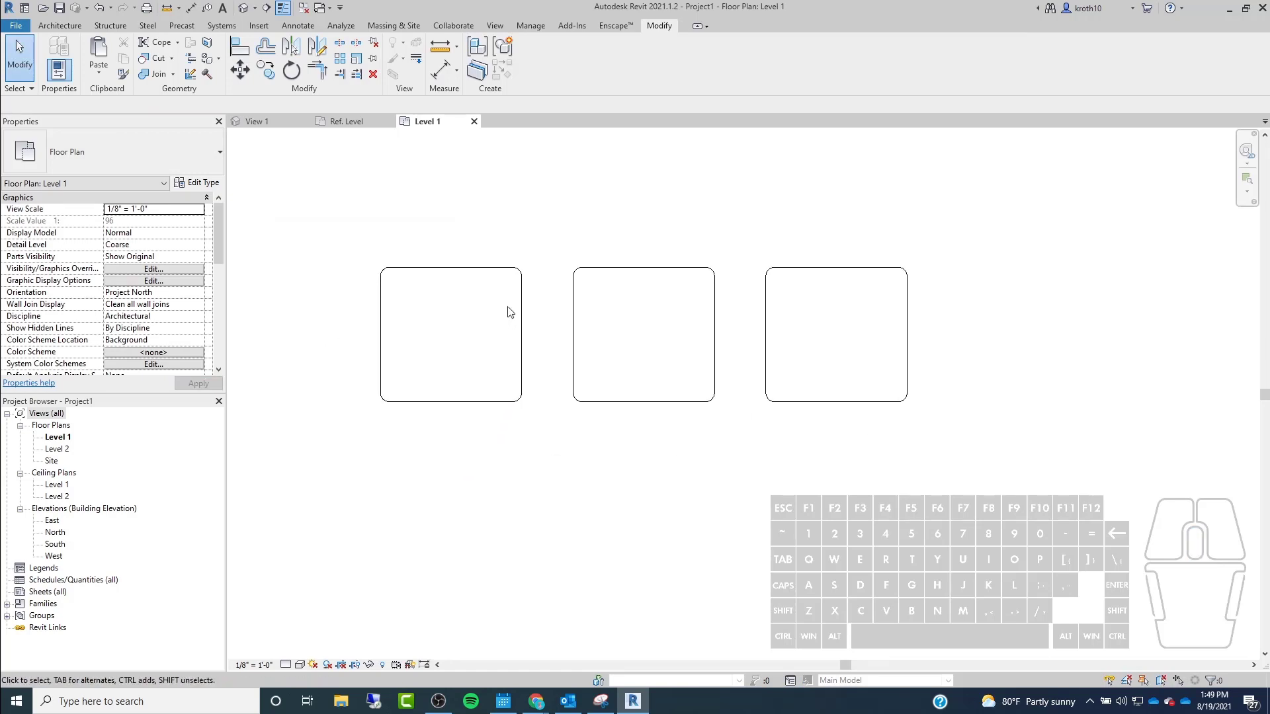
Set the leftmost table's instance Length to 3' on Level 1.
{"action": "left_click", "coordinate": [470, 270]}
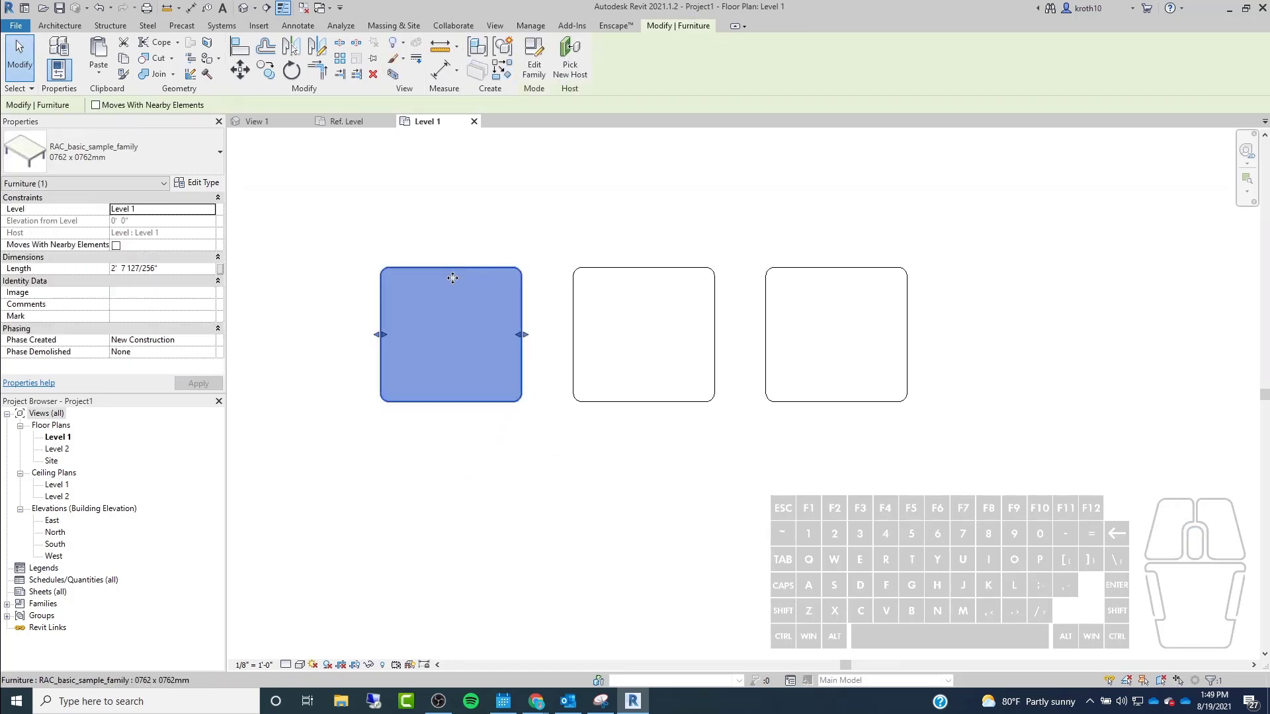
{"action": "scroll", "coordinate": [520, 244], "scroll_direction": "down", "scroll_amount": 1}
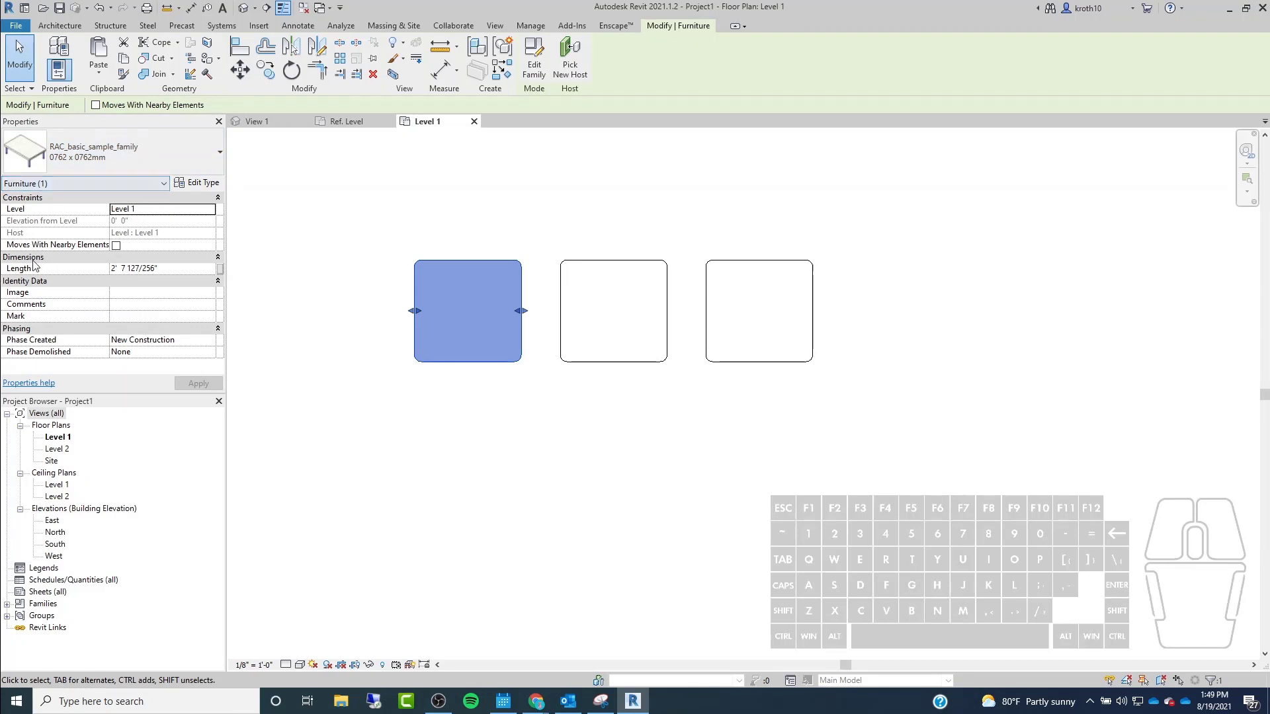
{"action": "left_click", "coordinate": [173, 267]}
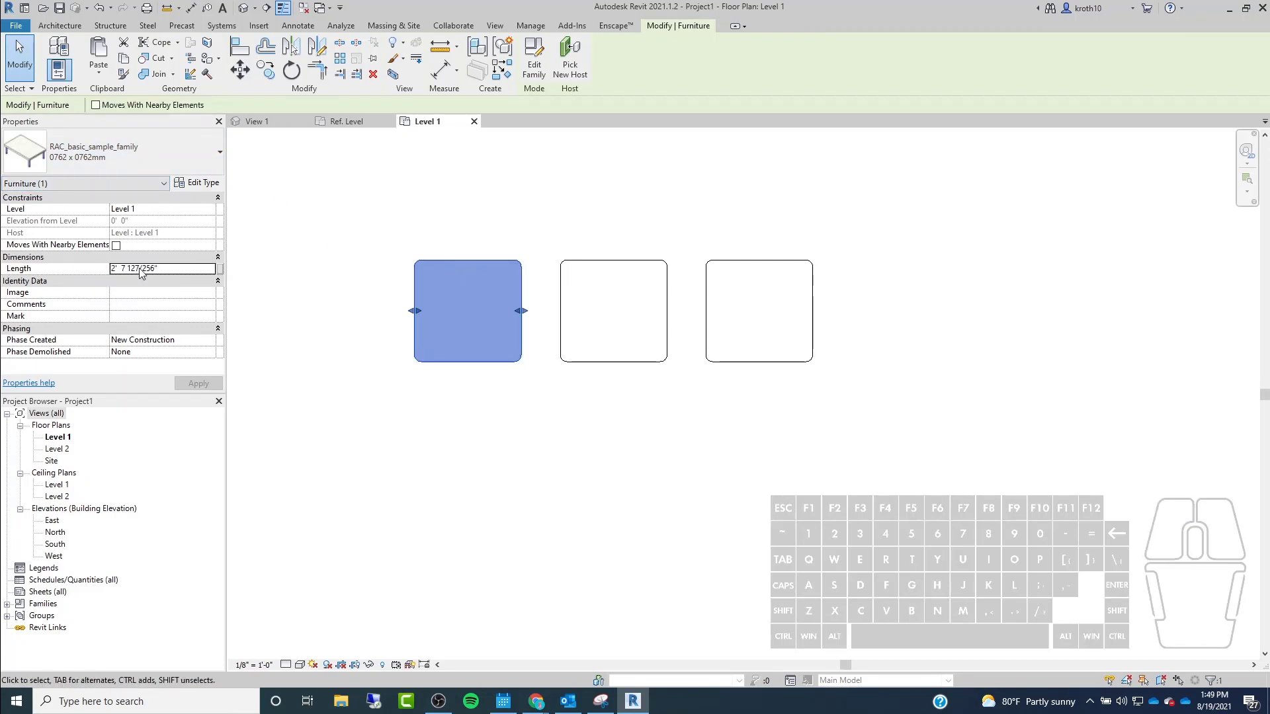
{"action": "left_click", "coordinate": [166, 268]}
{"action": "type", "text": "3"}
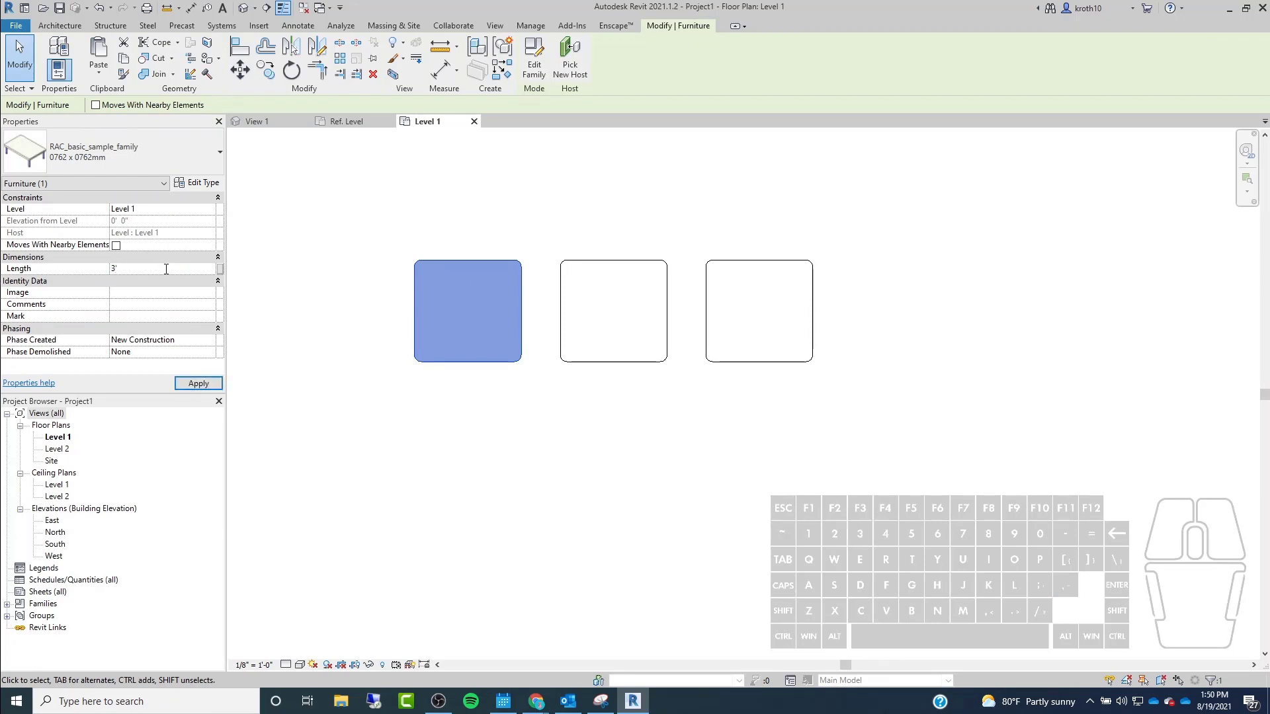
{"action": "key", "text": "Return"}
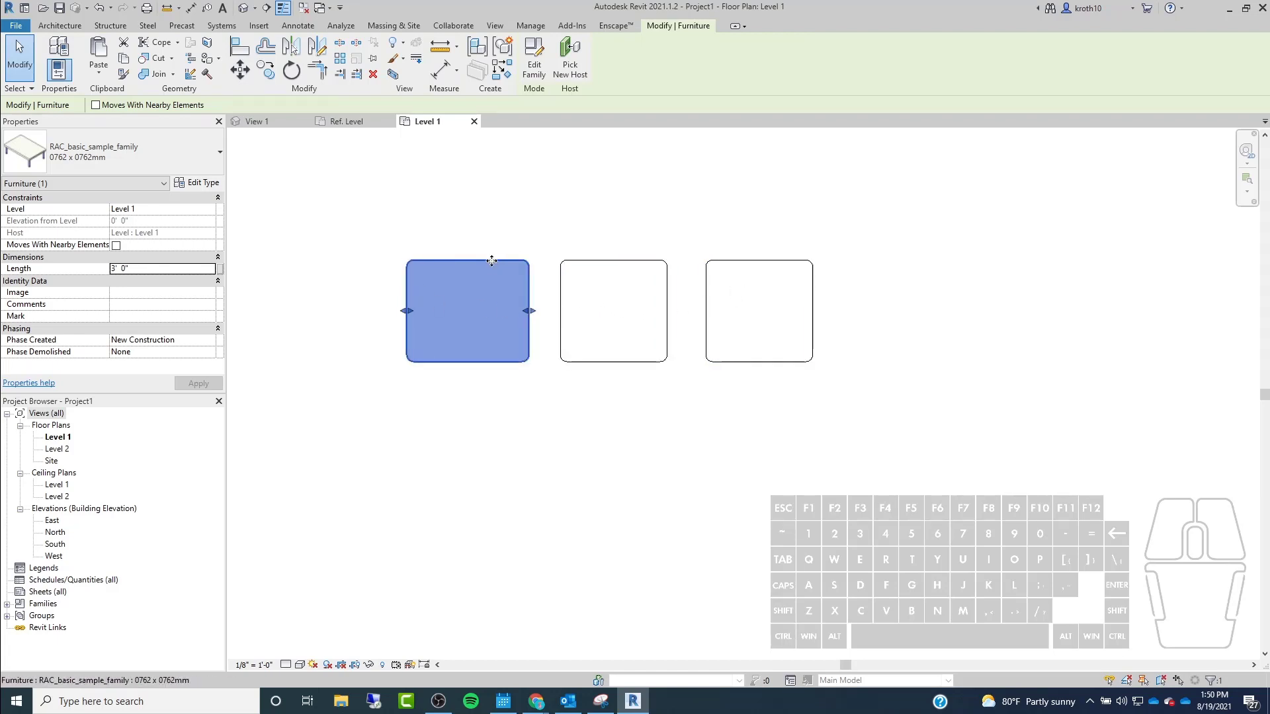
Move the 3' table below the row, stretch its right end to a length of about 6' 9", and shorten it somewhat.
{"action": "left_click_drag", "start_coordinate": [490, 262], "coordinate": [406, 389]}
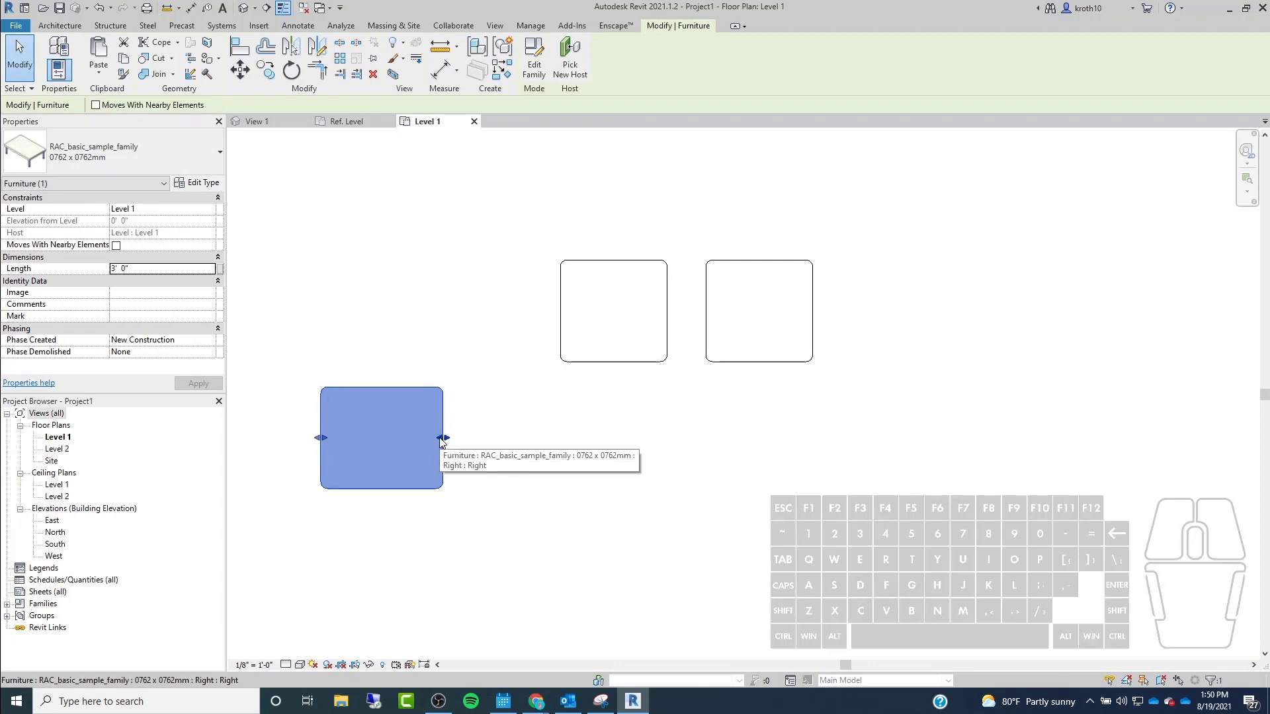
{"action": "left_click_drag", "start_coordinate": [441, 439], "coordinate": [595, 439]}
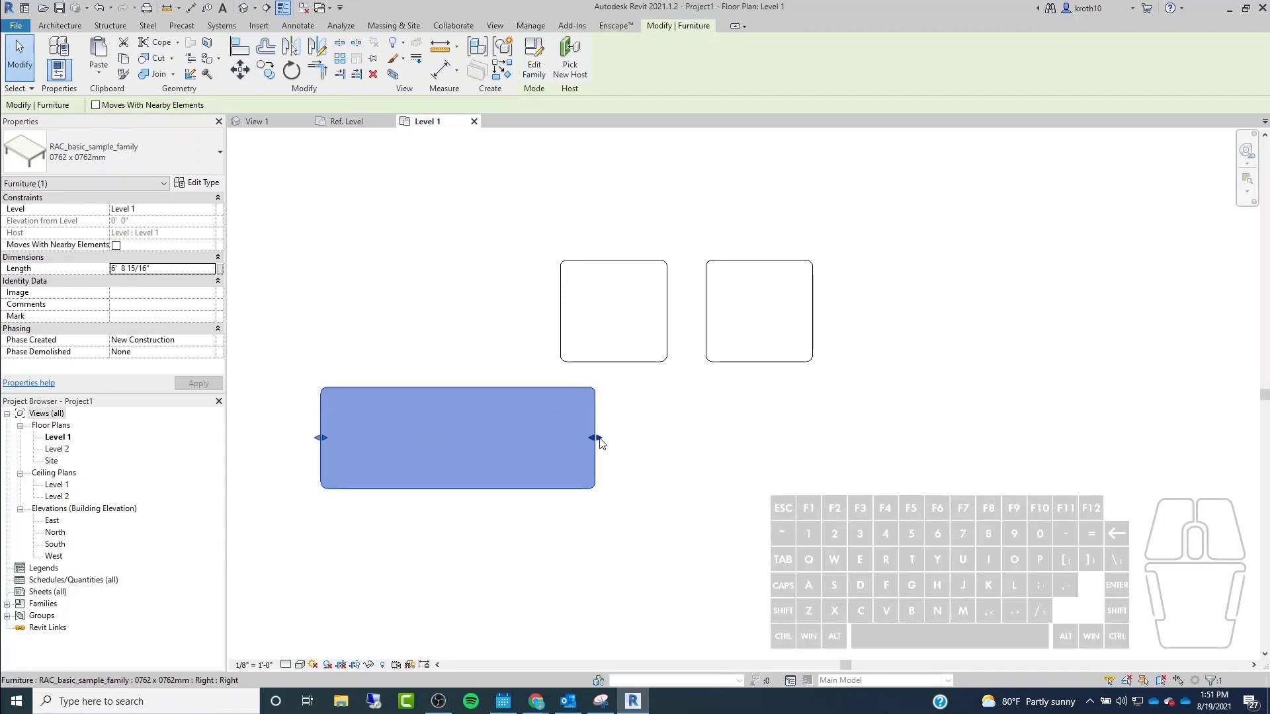
{"action": "left_click_drag", "start_coordinate": [592, 441], "coordinate": [544, 431]}
{"action": "left_click", "coordinate": [470, 368]}
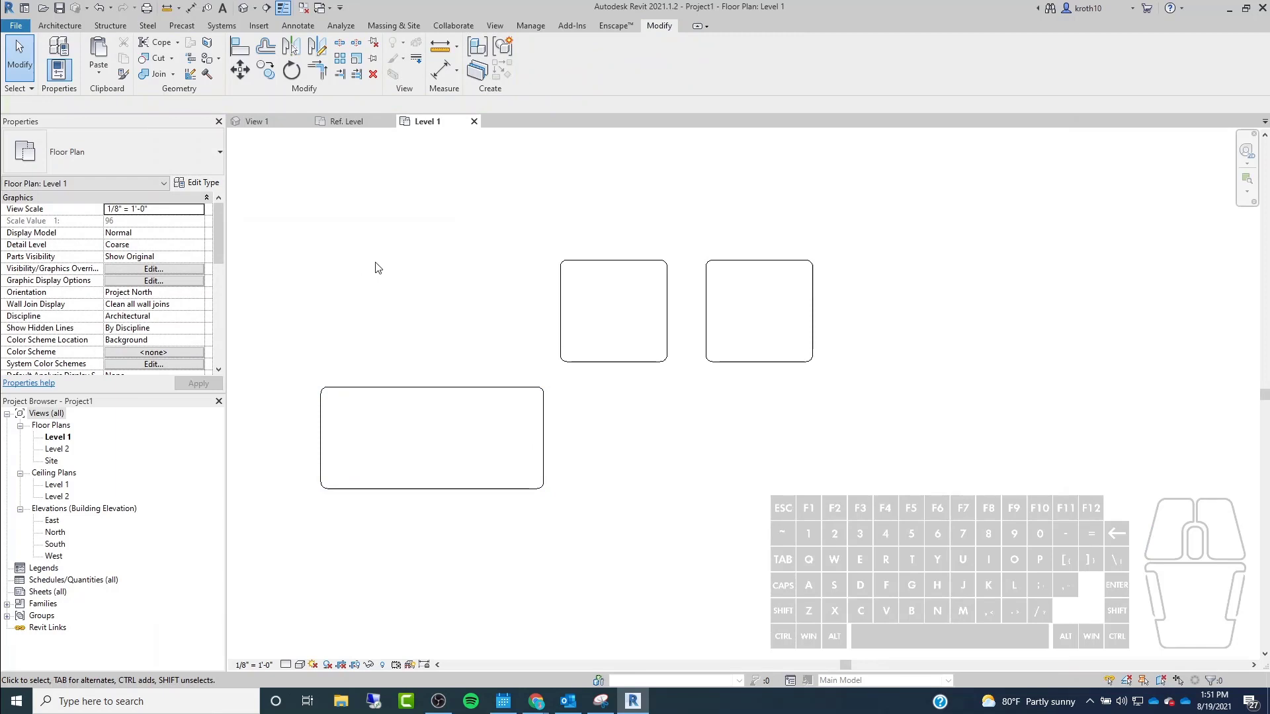
Move the lengthened table back up in line with the other two, leaving a gap beside the middle table.
{"action": "left_click", "coordinate": [485, 393]}
{"action": "left_click_drag", "start_coordinate": [455, 384], "coordinate": [410, 259]}
Duplicate the middle table's type under the name "1500 x 1500".
{"action": "left_click", "coordinate": [596, 263]}
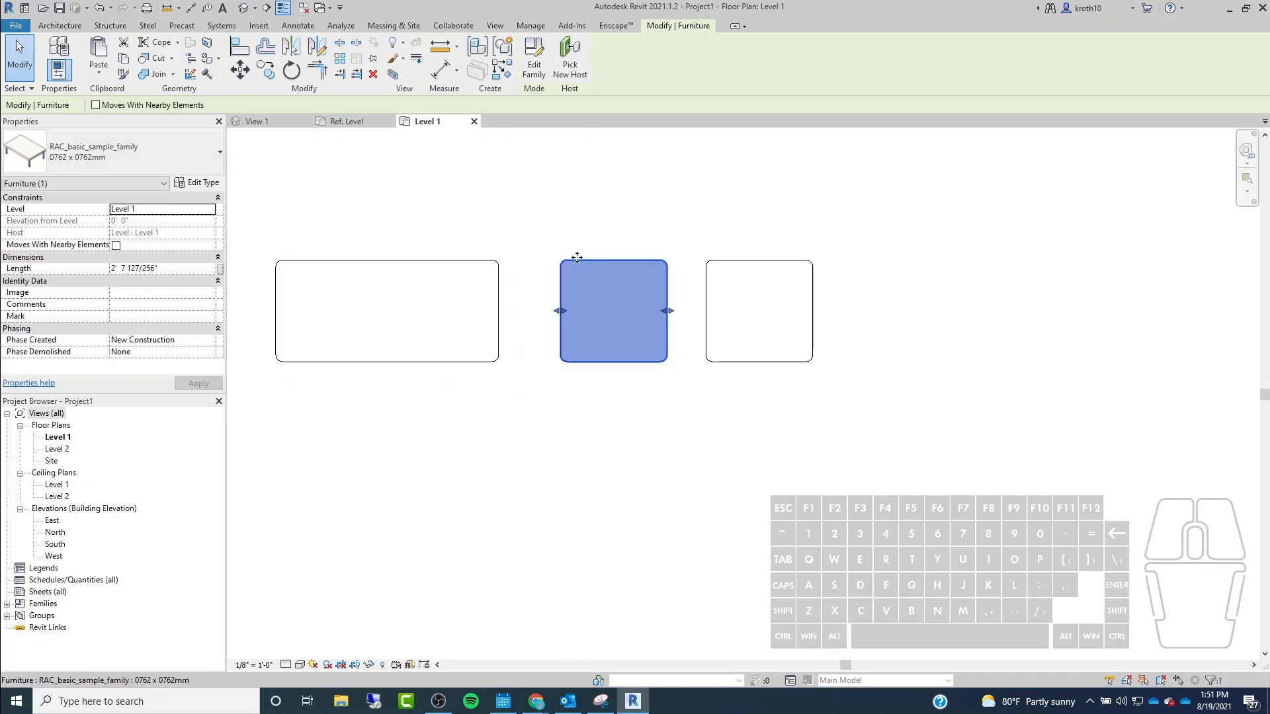
{"action": "left_click", "coordinate": [191, 185]}
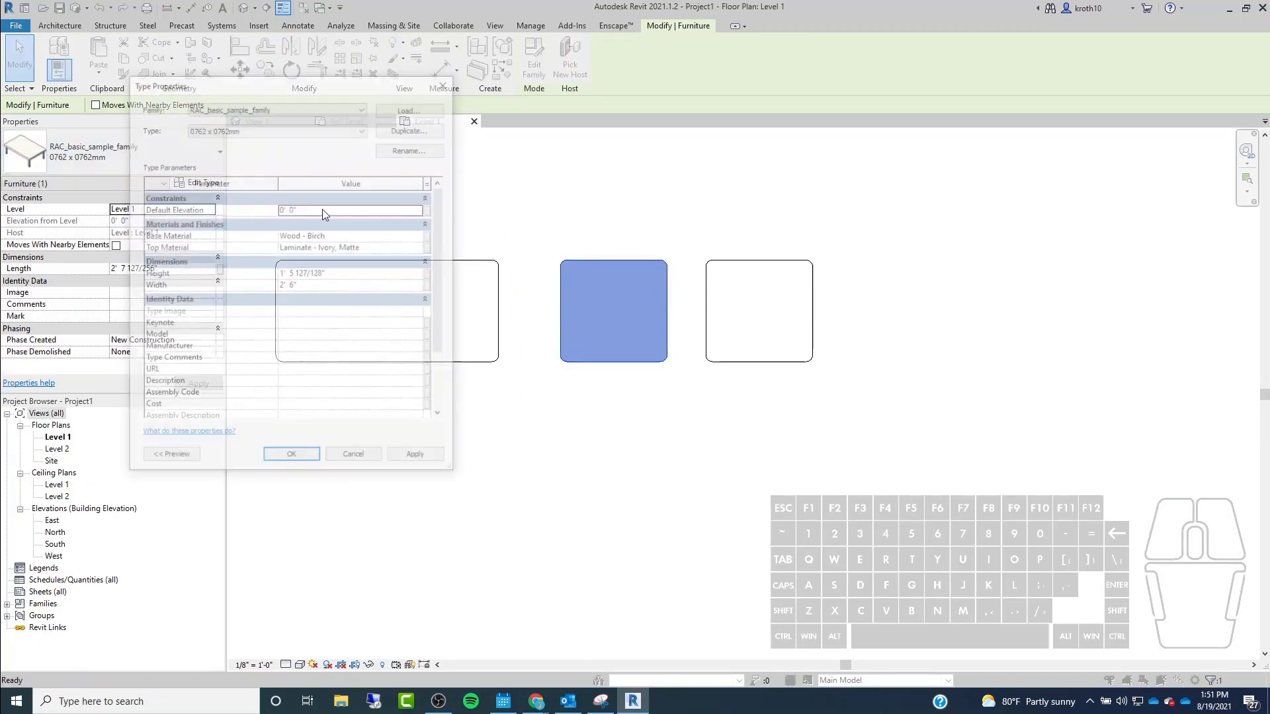
{"action": "left_click", "coordinate": [409, 128]}
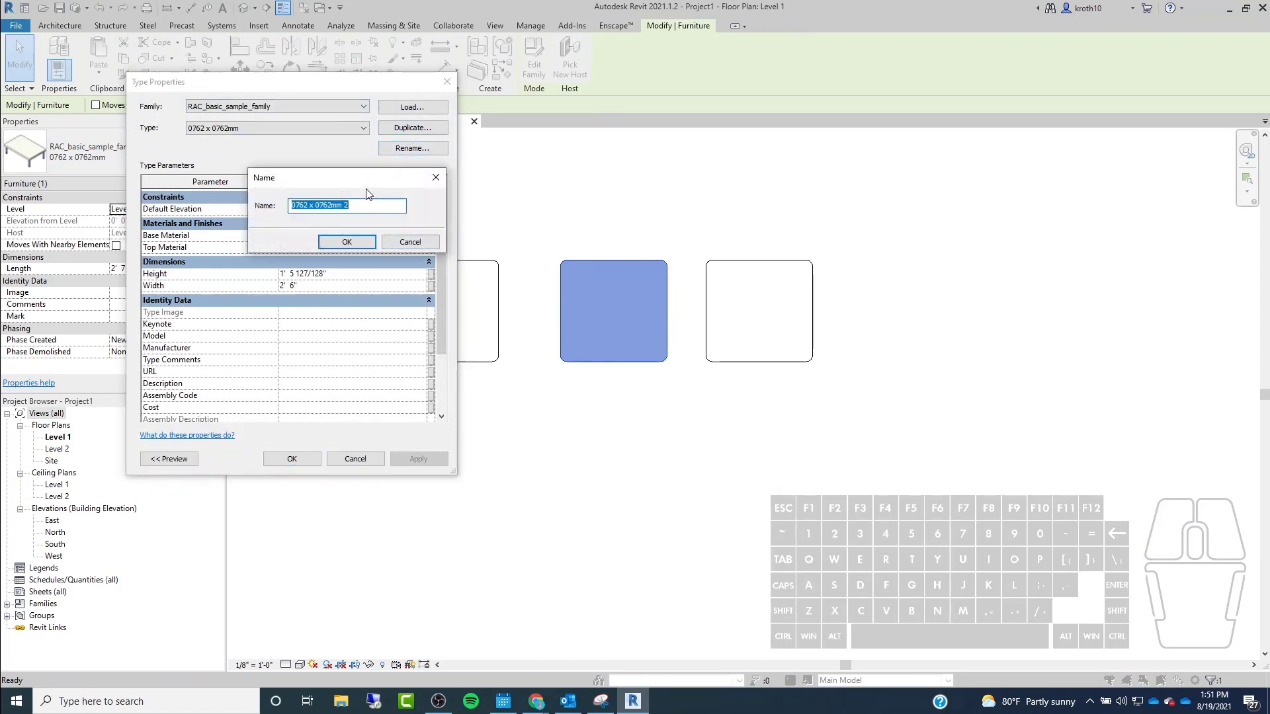
{"action": "type", "text": "155"}
{"action": "type", "text": "0"}
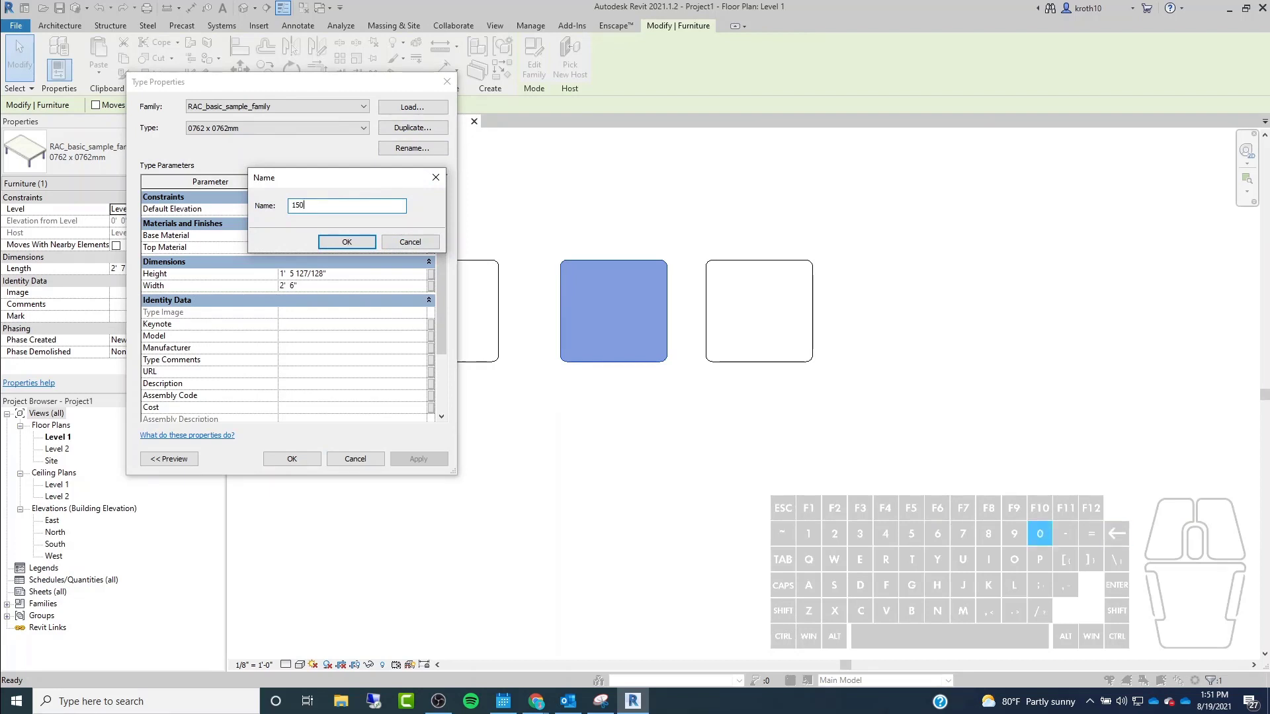
{"action": "type", "text": " x 1500"}
{"action": "left_click", "coordinate": [346, 241]}
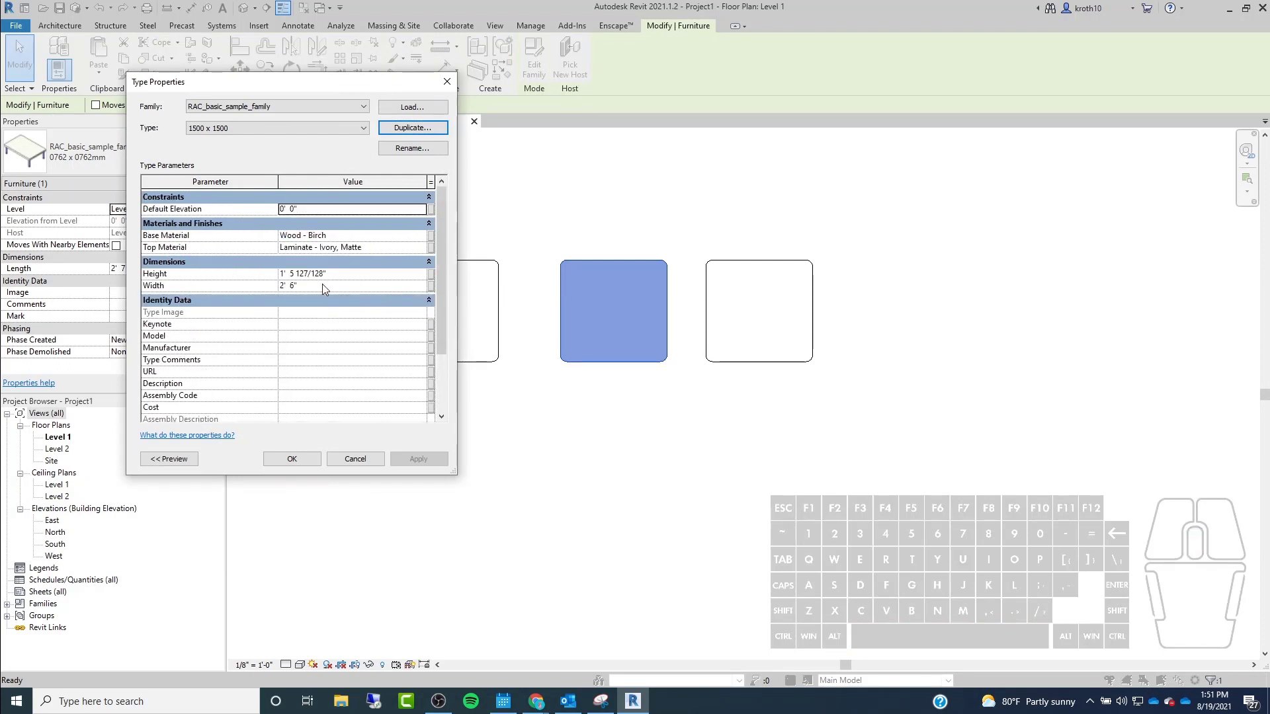
Set the Width of the new "1500 x 1500" table type to 3' and apply it to the middle table.
{"action": "scroll", "coordinate": [321, 285], "scroll_direction": "down", "scroll_amount": 3}
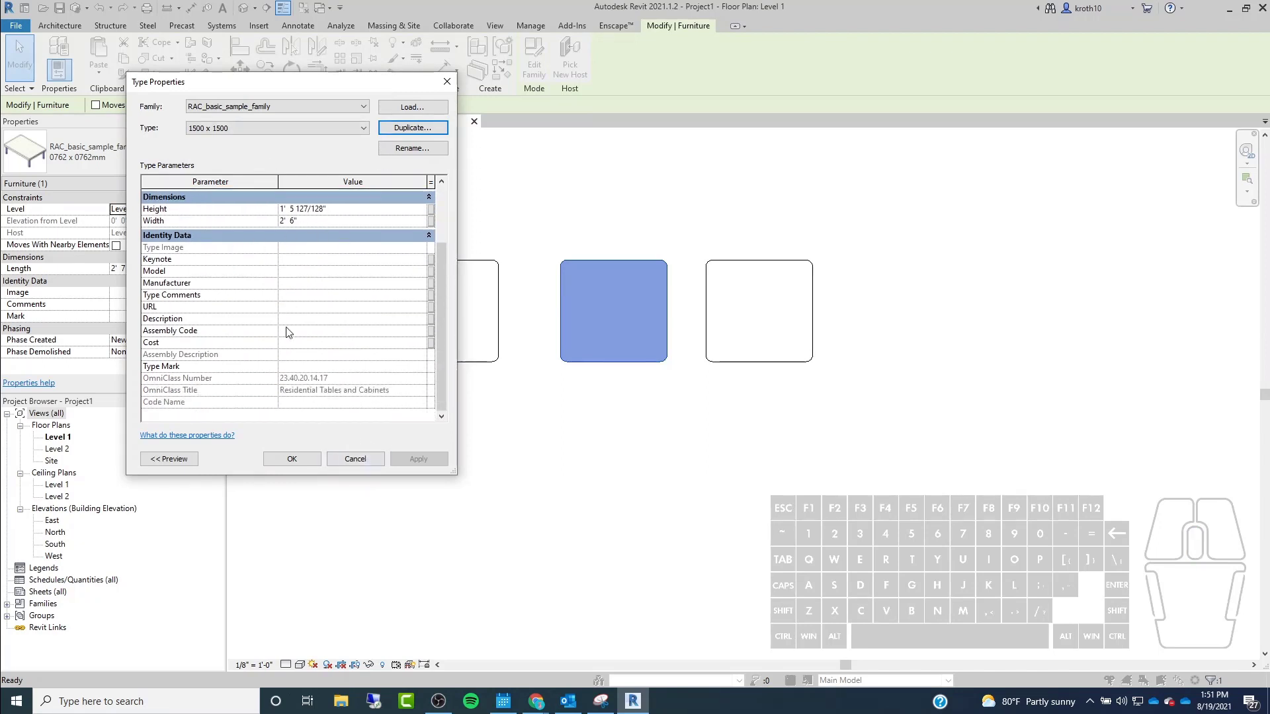
{"action": "left_click", "coordinate": [328, 218]}
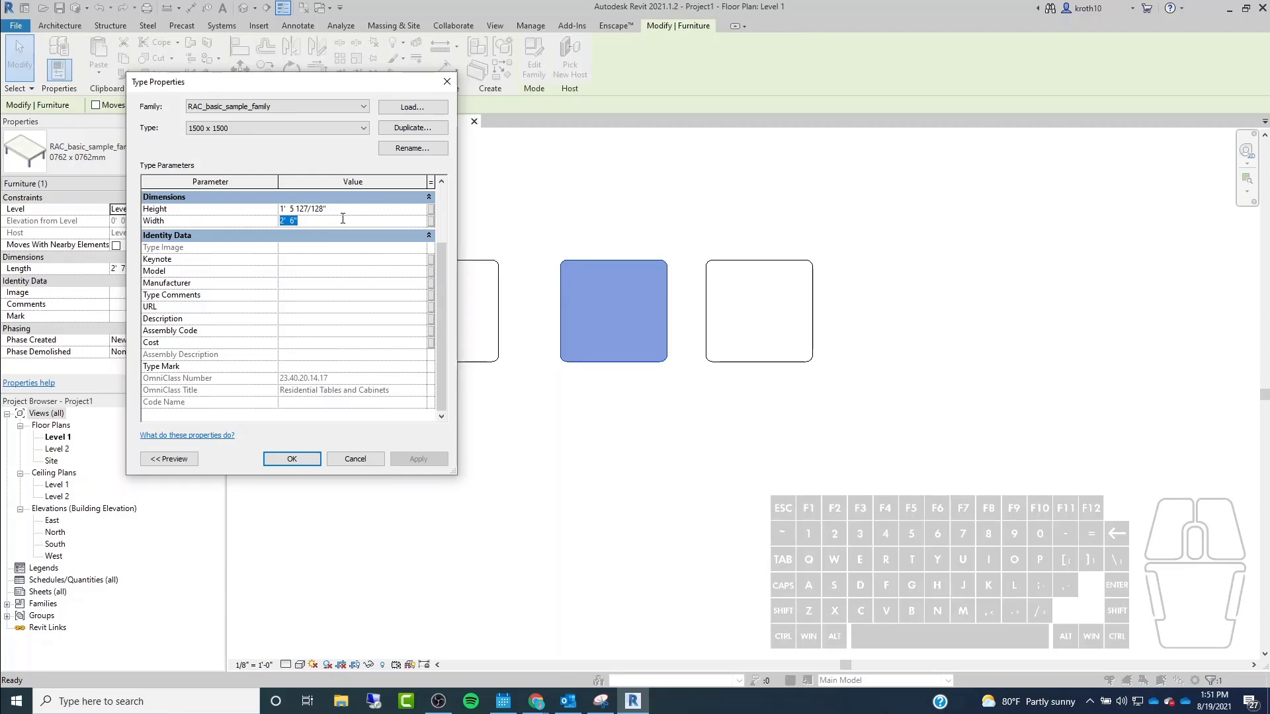
{"action": "type", "text": "3'"}
{"action": "left_click", "coordinate": [386, 364]}
{"action": "left_click", "coordinate": [293, 463]}
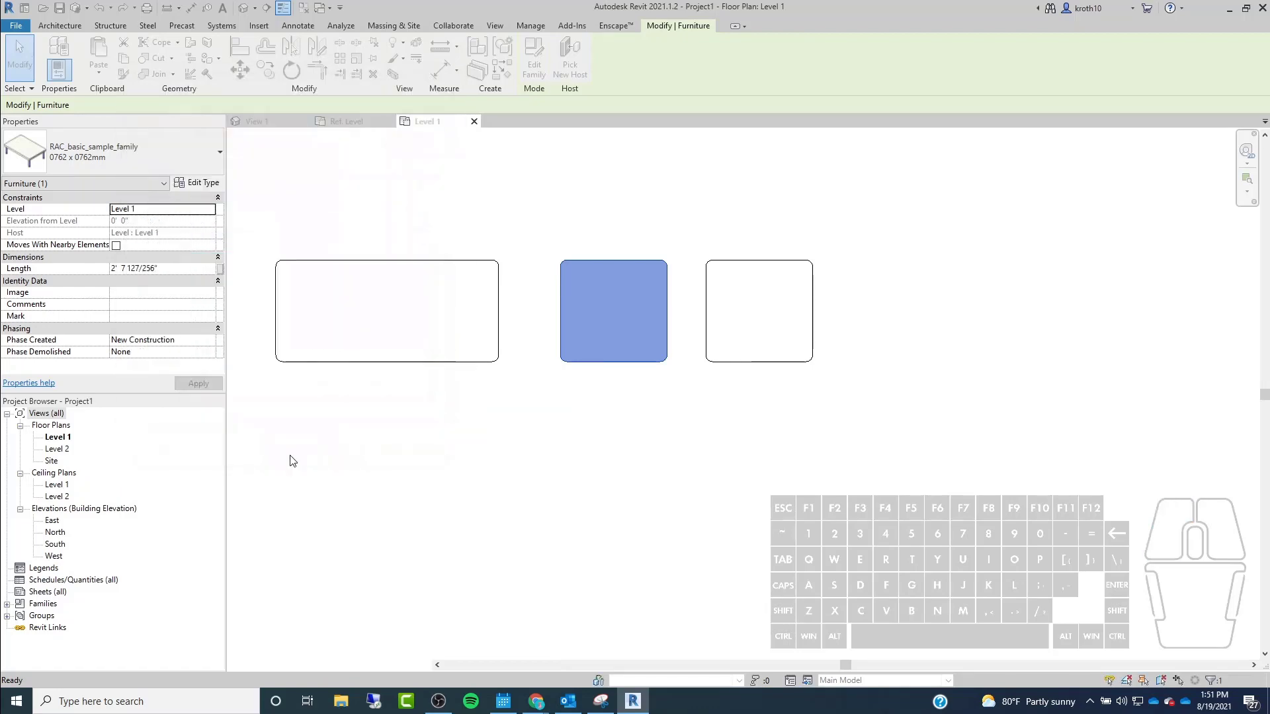
{"action": "left_click", "coordinate": [740, 229]}
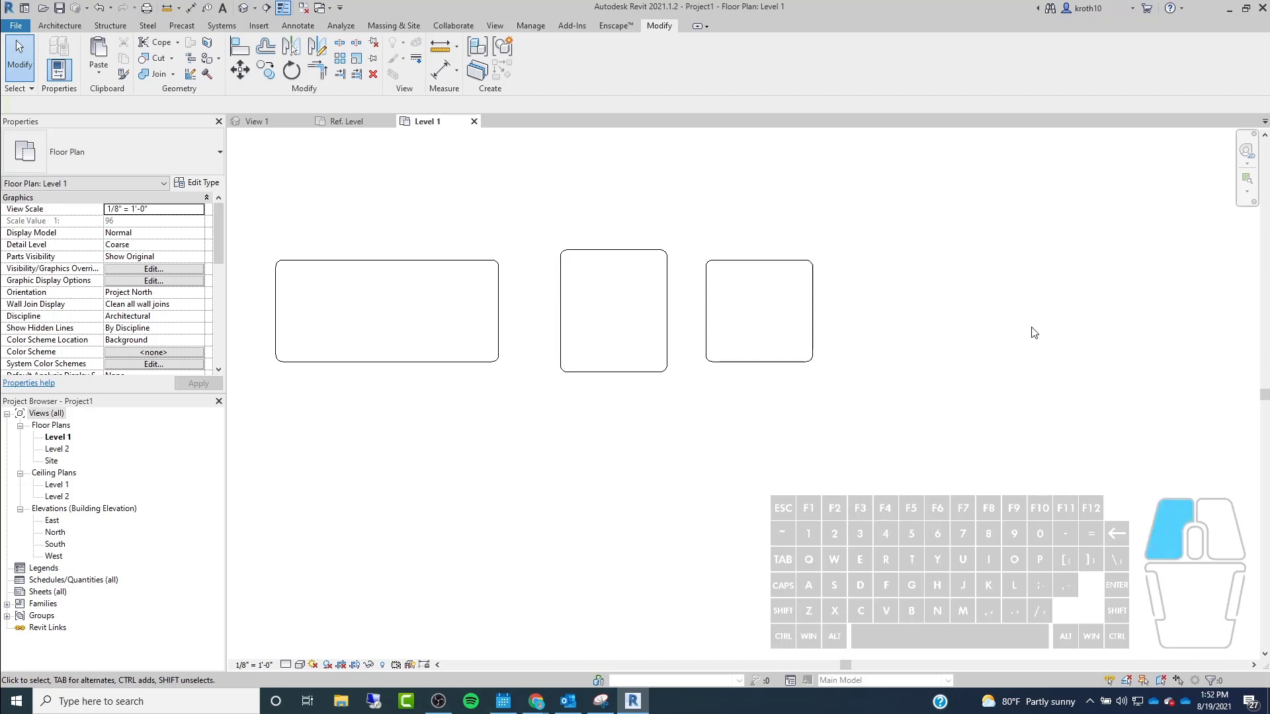
Delete all three tables from the Level 1 floor plan.
{"action": "scroll", "coordinate": [498, 256], "scroll_direction": "down", "scroll_amount": 3}
{"action": "scroll", "coordinate": [614, 338], "scroll_direction": "up", "scroll_amount": 2}
{"action": "middle_click_drag", "start_coordinate": [502, 395], "coordinate": [622, 395]}
{"action": "key", "text": "Tab"}
{"action": "scroll", "coordinate": [575, 368], "scroll_direction": "down", "scroll_amount": 2}
{"action": "scroll", "coordinate": [575, 368], "scroll_direction": "up", "scroll_amount": 1}
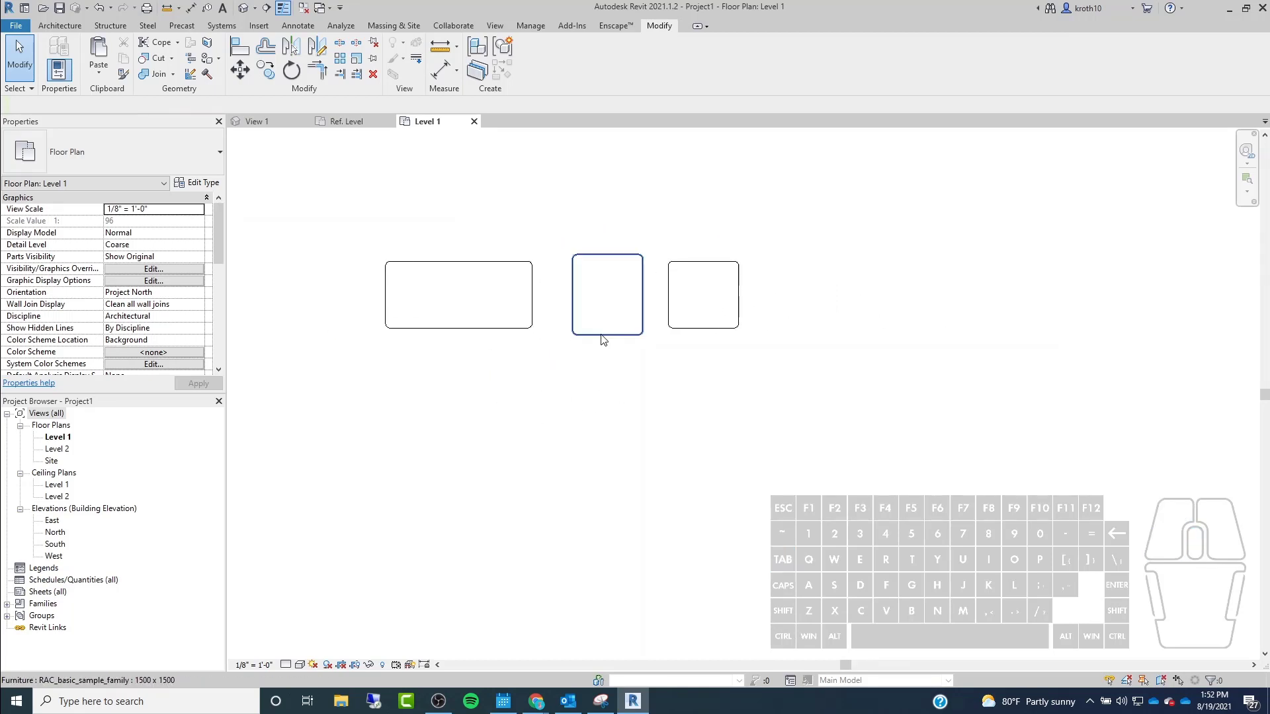
{"action": "left_click", "coordinate": [473, 269]}
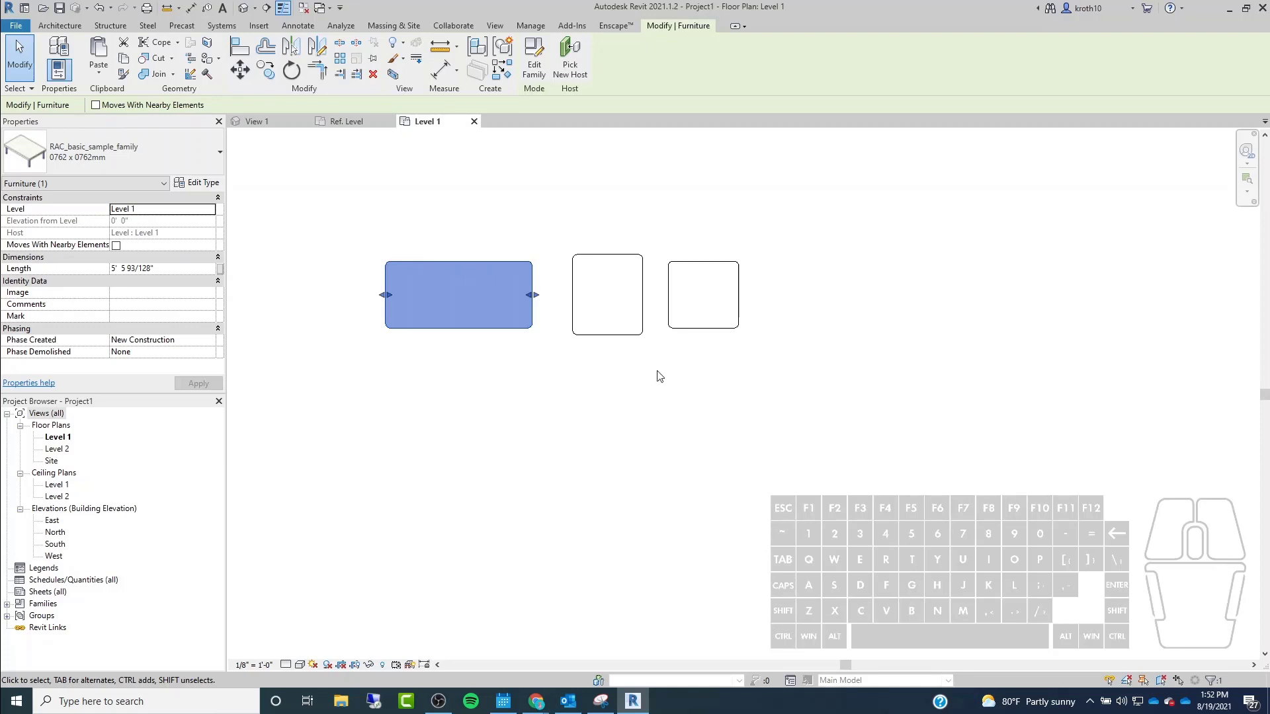
{"action": "left_click", "coordinate": [342, 205]}
{"action": "left_click_drag", "start_coordinate": [342, 205], "coordinate": [997, 382]}
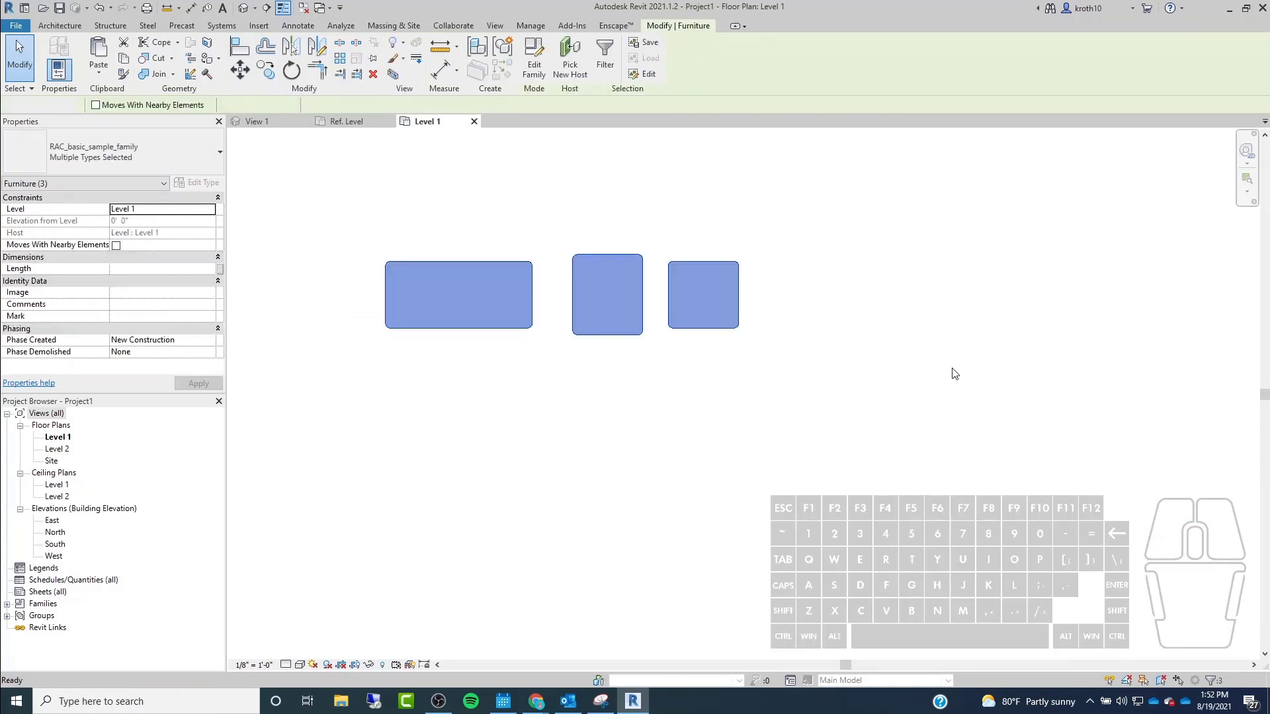
{"action": "key", "text": "Delete"}
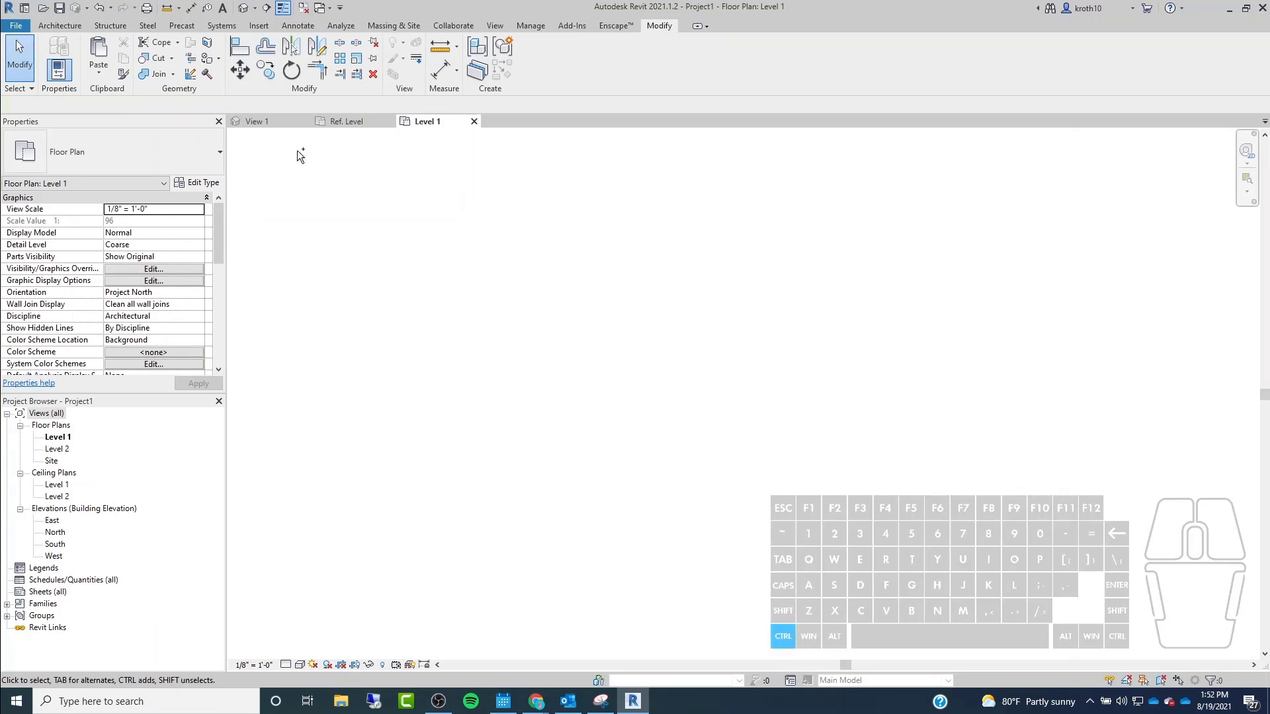
Switch to the open table family and change its Base Material parameter from type to instance.
{"action": "key", "text": "ctrl+Tab"}
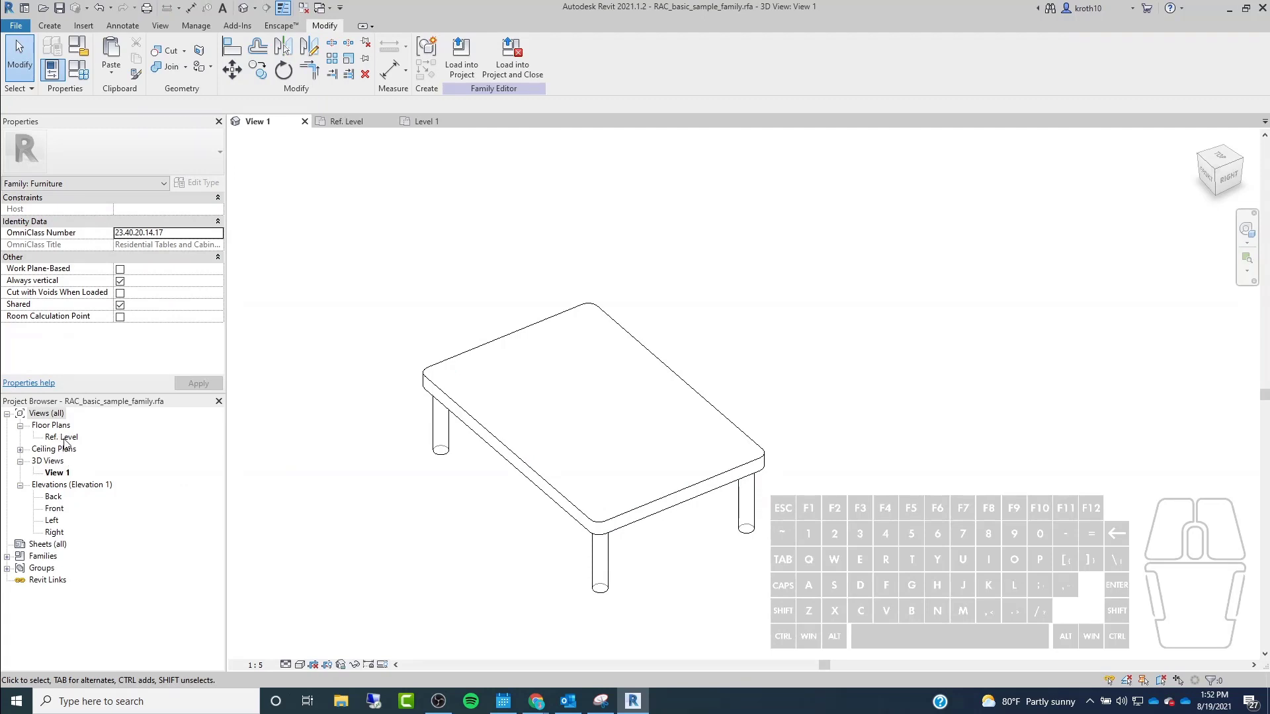
{"action": "left_click", "coordinate": [80, 71]}
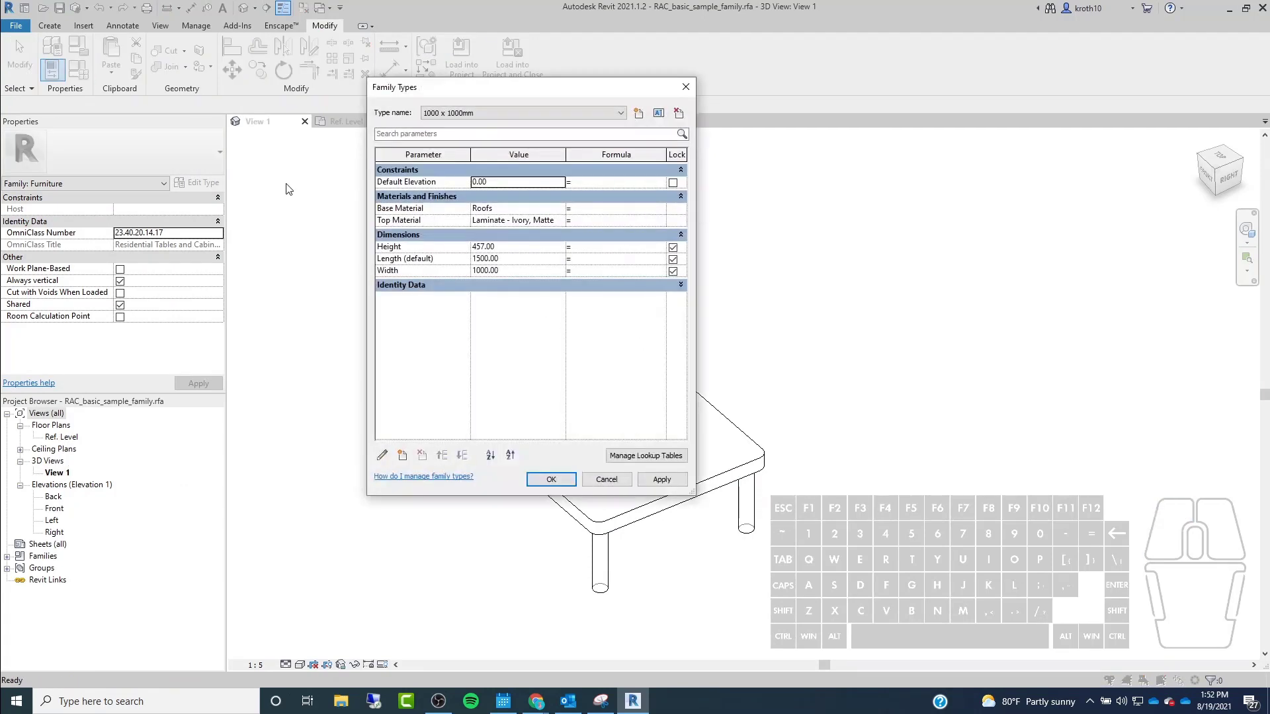
{"action": "left_click", "coordinate": [421, 208]}
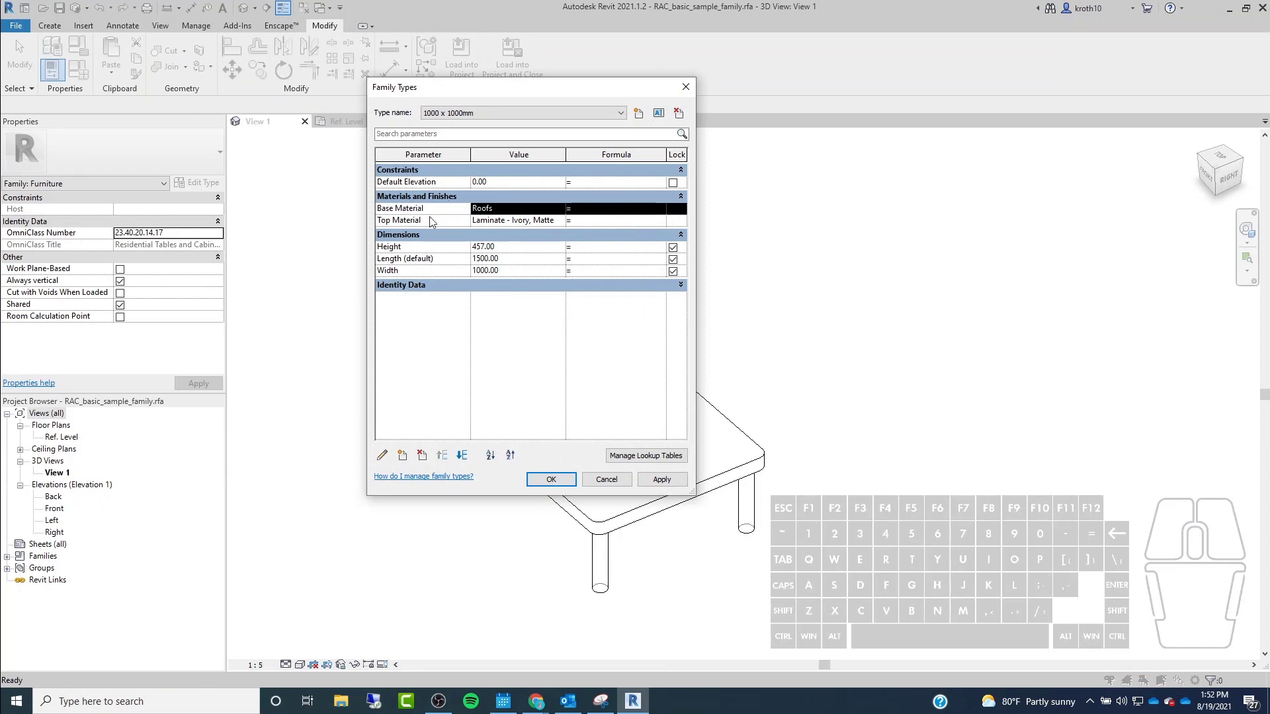
{"action": "left_click", "coordinate": [382, 456]}
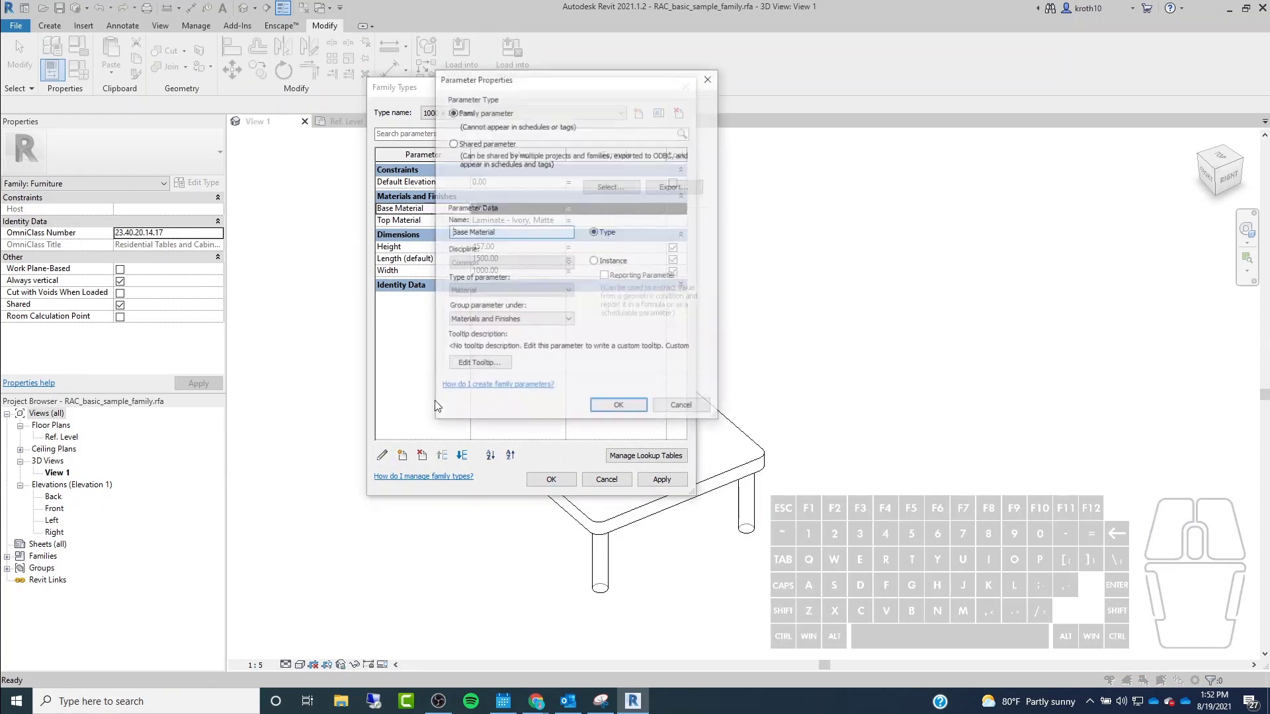
{"action": "left_click", "coordinate": [594, 262]}
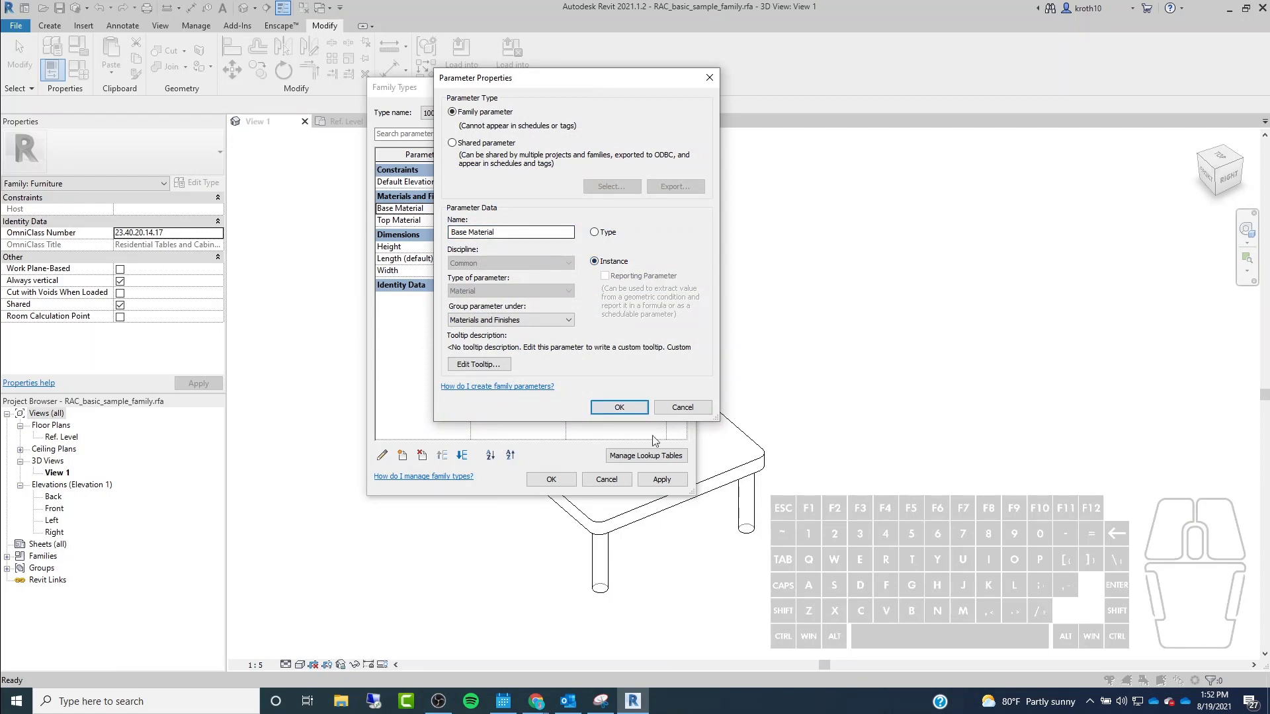
{"action": "left_click", "coordinate": [619, 407]}
Make the family's Top Material an instance parameter too, and apply the family type changes.
{"action": "left_click", "coordinate": [441, 222]}
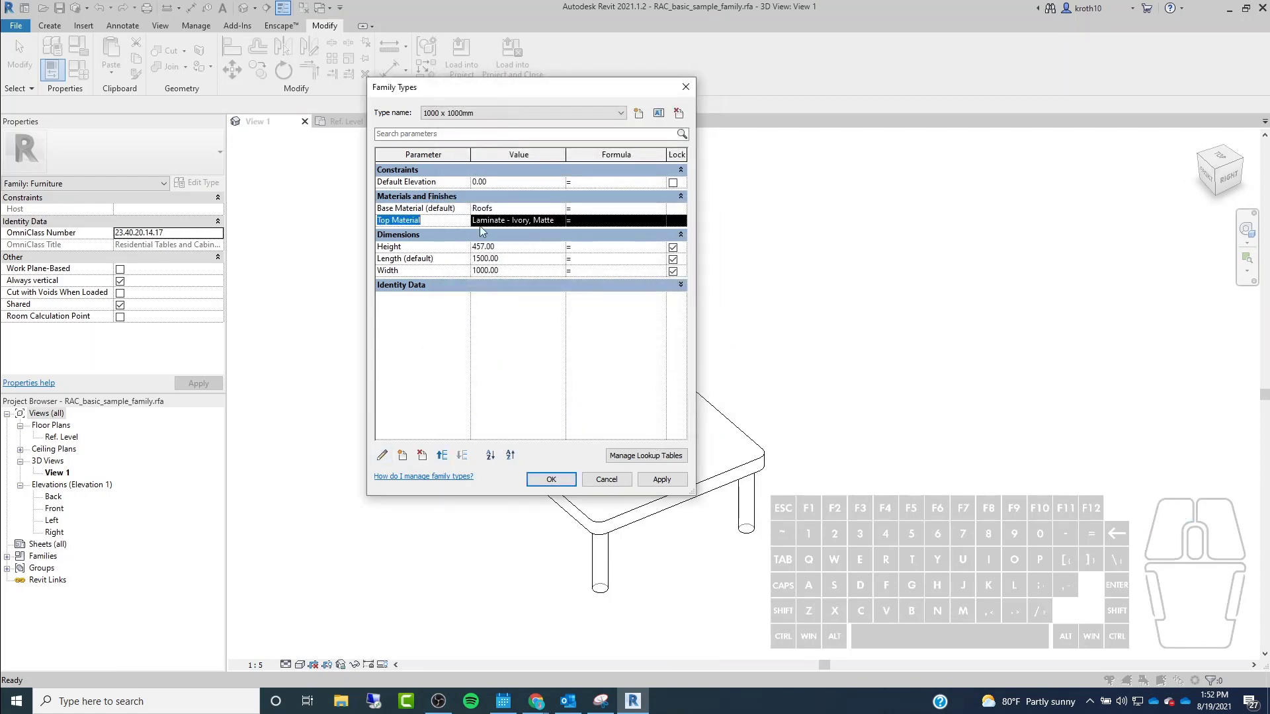
{"action": "left_click", "coordinate": [382, 456]}
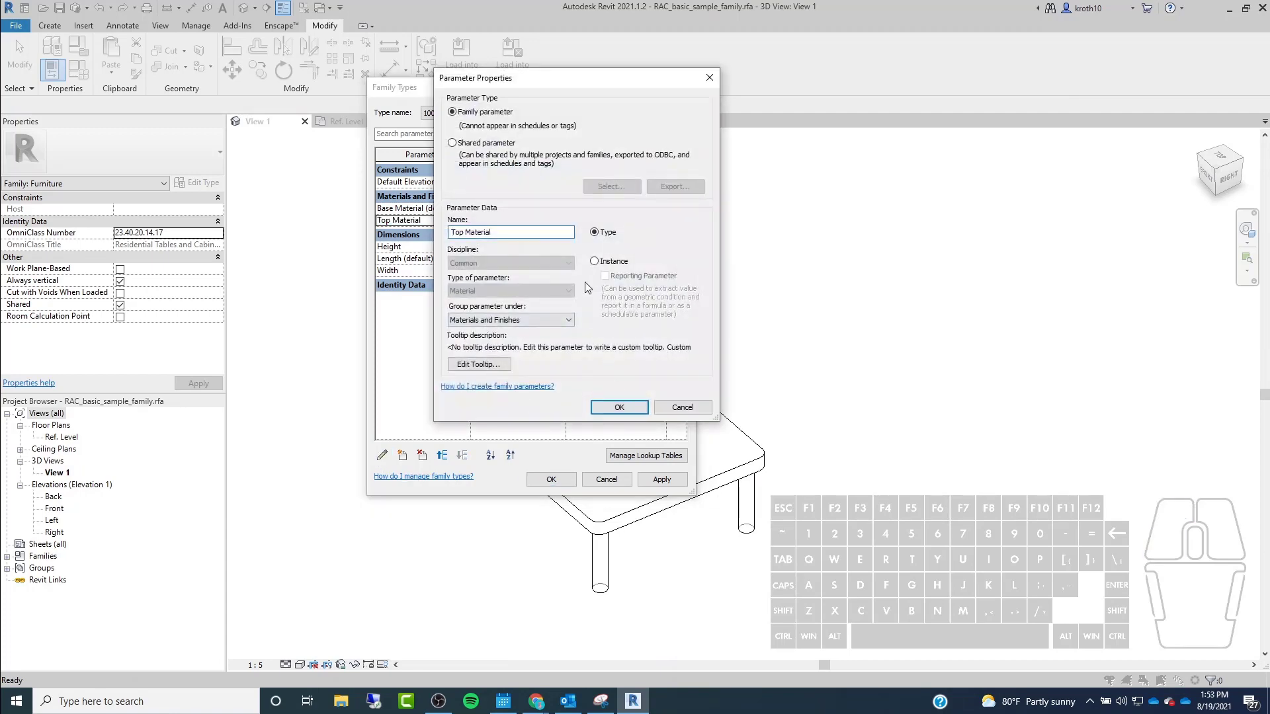
{"action": "left_click", "coordinate": [625, 407]}
{"action": "left_click", "coordinate": [675, 480]}
{"action": "left_click", "coordinate": [552, 479]}
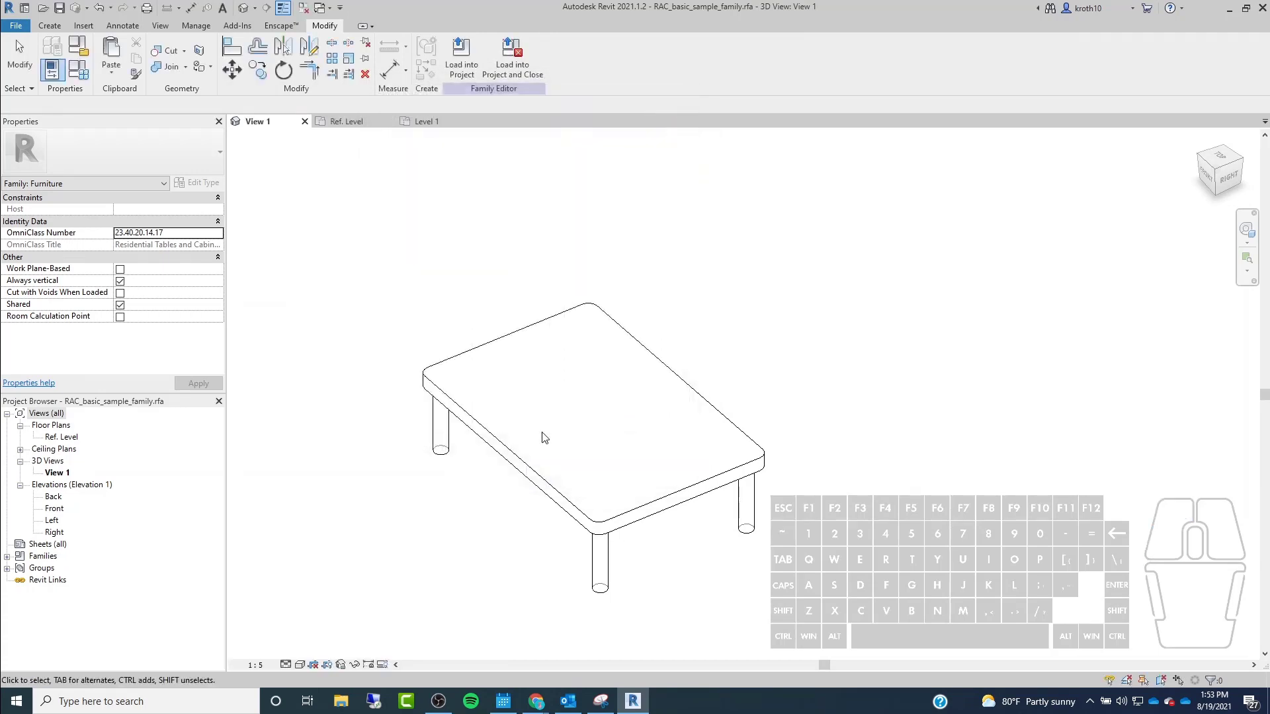
Load the updated table family into Project1, overwriting the version already there.
{"action": "left_click", "coordinate": [461, 57]}
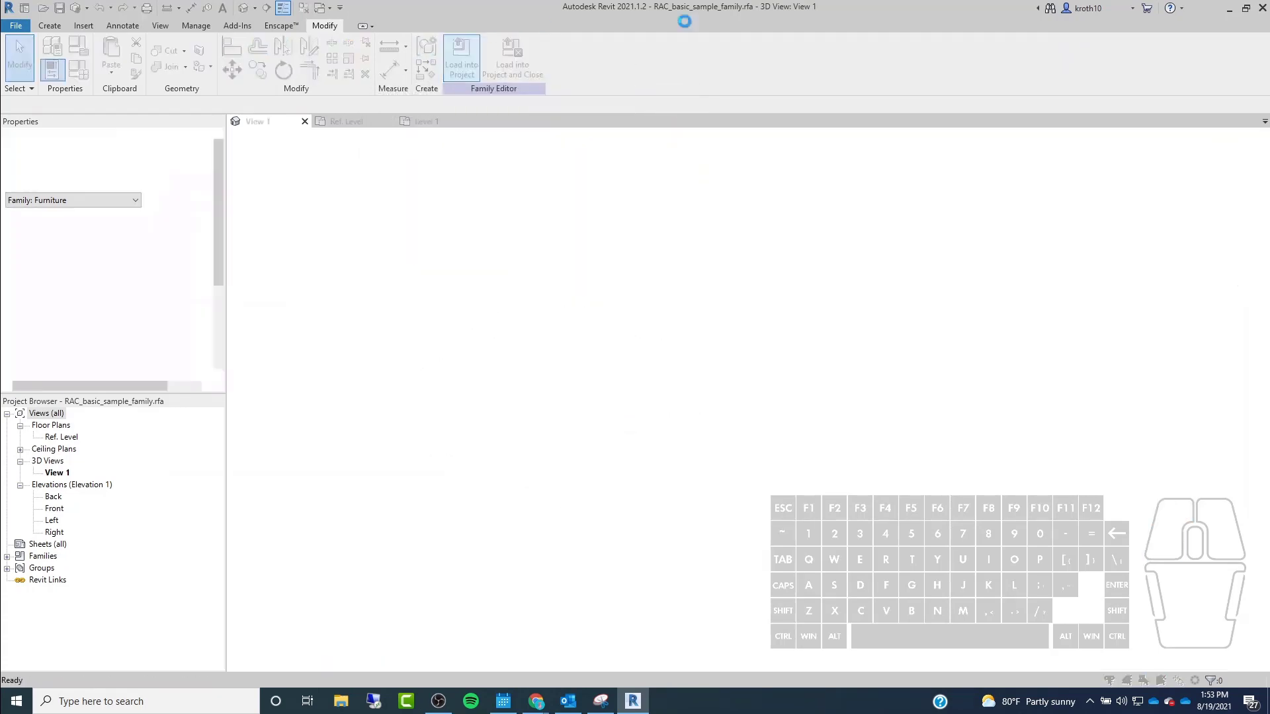
{"action": "left_click", "coordinate": [547, 332]}
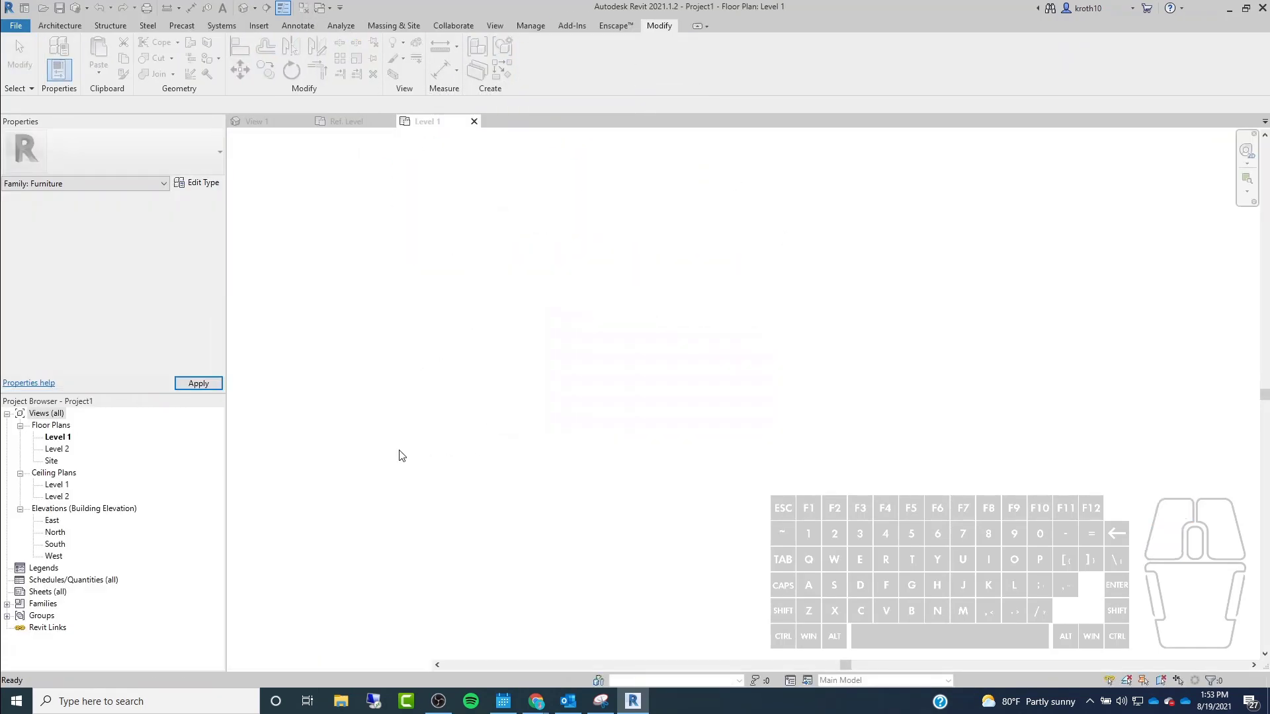
{"action": "scroll", "coordinate": [602, 318], "scroll_direction": "down", "scroll_amount": 2}
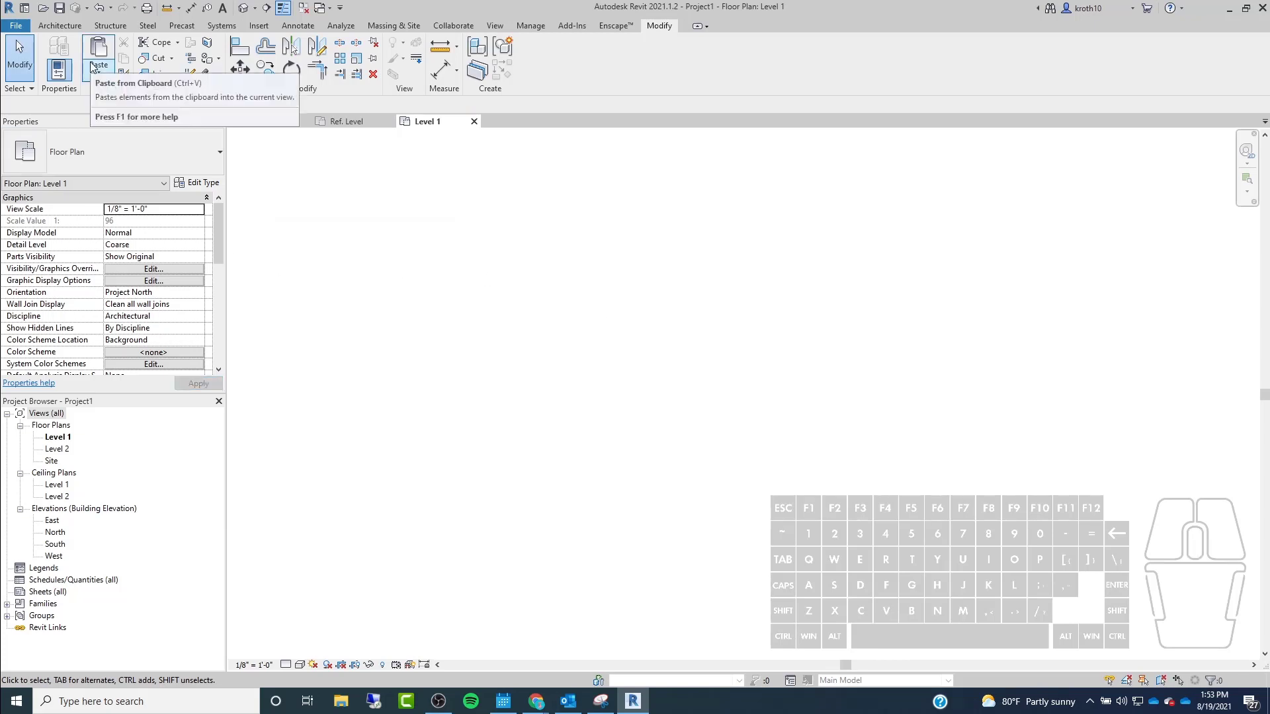
Place one 0762 x 0762mm table of the reloaded family on the Level 1 floor plan.
{"action": "left_click", "coordinate": [57, 28]}
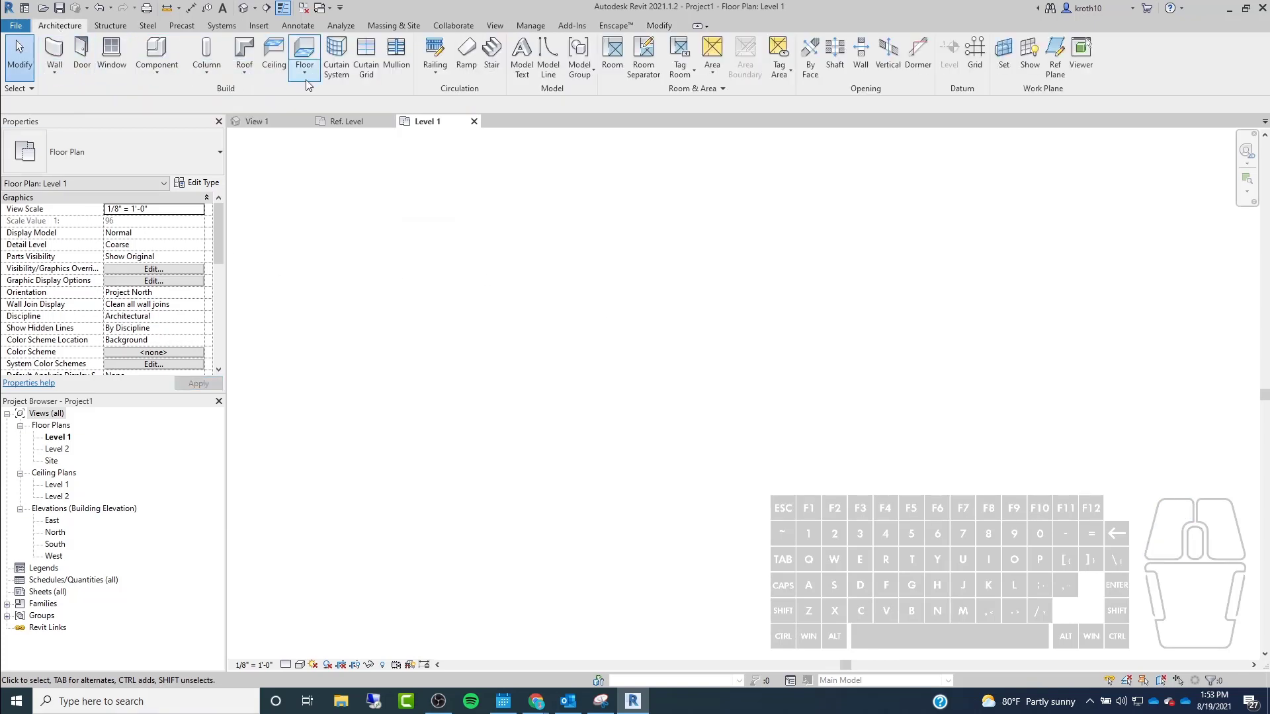
{"action": "left_click", "coordinate": [157, 56]}
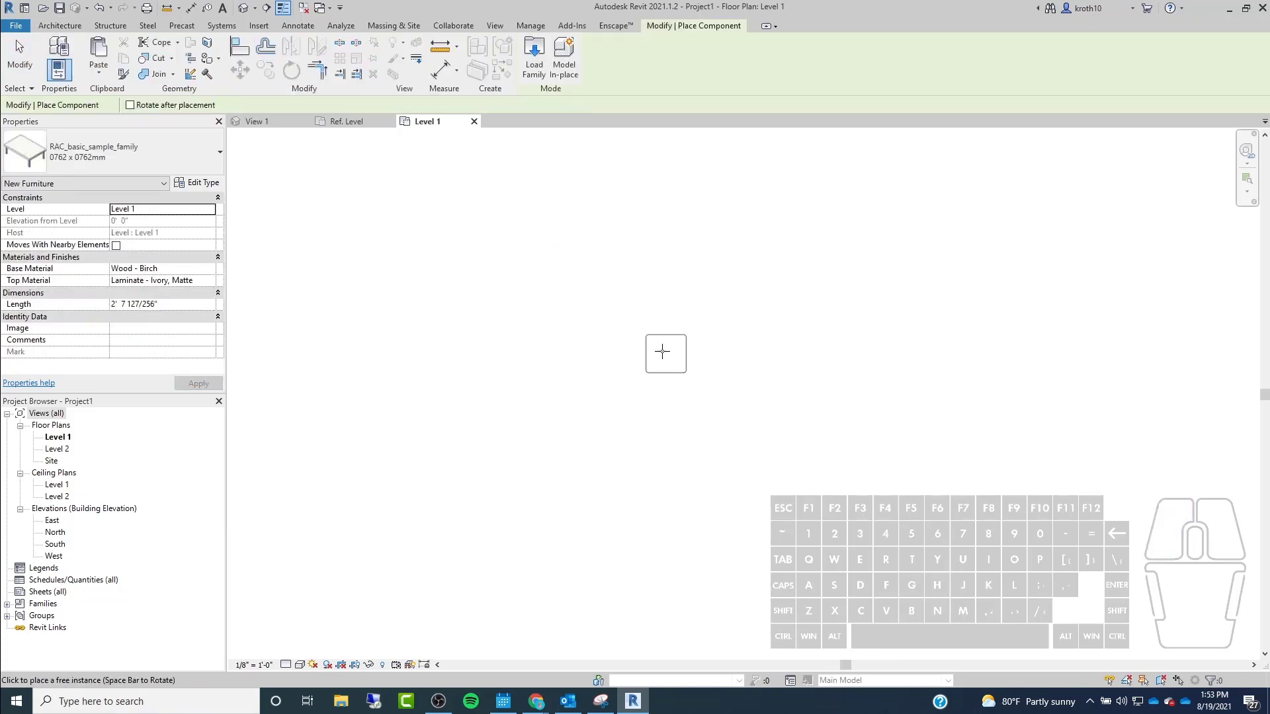
{"action": "left_click", "coordinate": [622, 346]}
{"action": "key", "text": "Escape"}
Copy the table twice to the right with the Copy tool, forming a spaced row of three tables.
{"action": "left_click", "coordinate": [571, 276]}
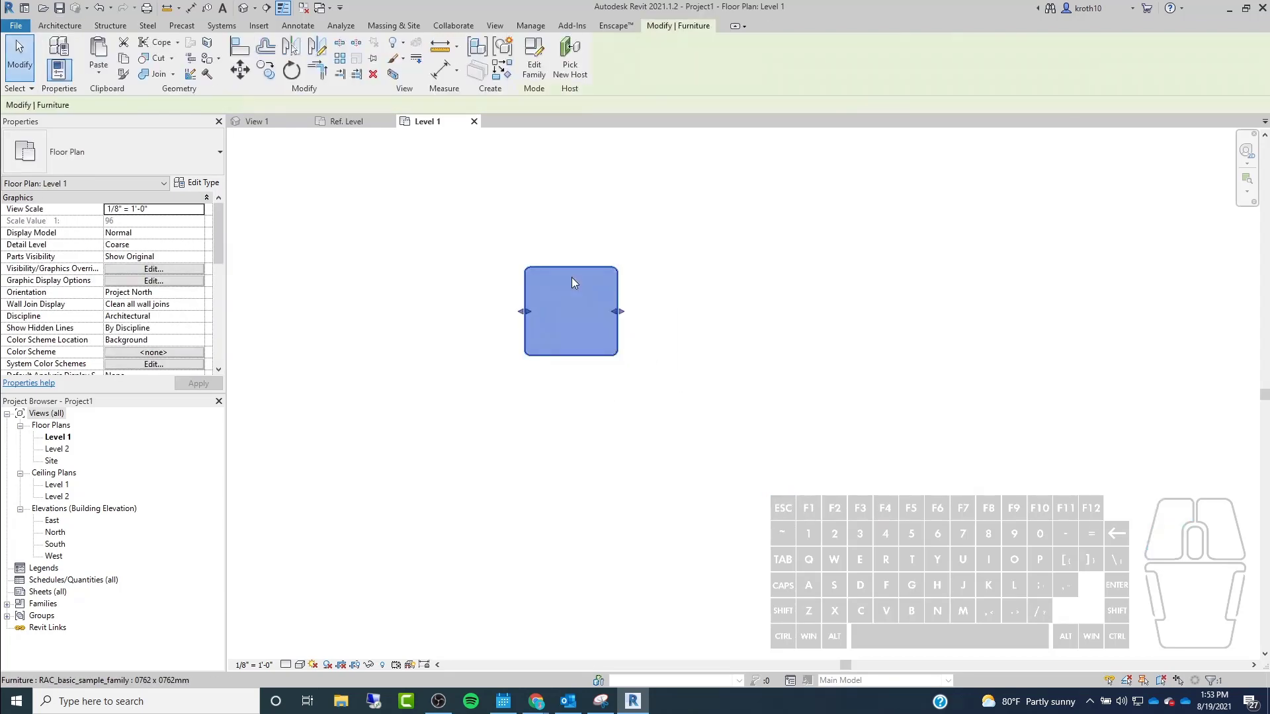
{"action": "key", "text": "c"}
{"action": "key", "text": "o"}
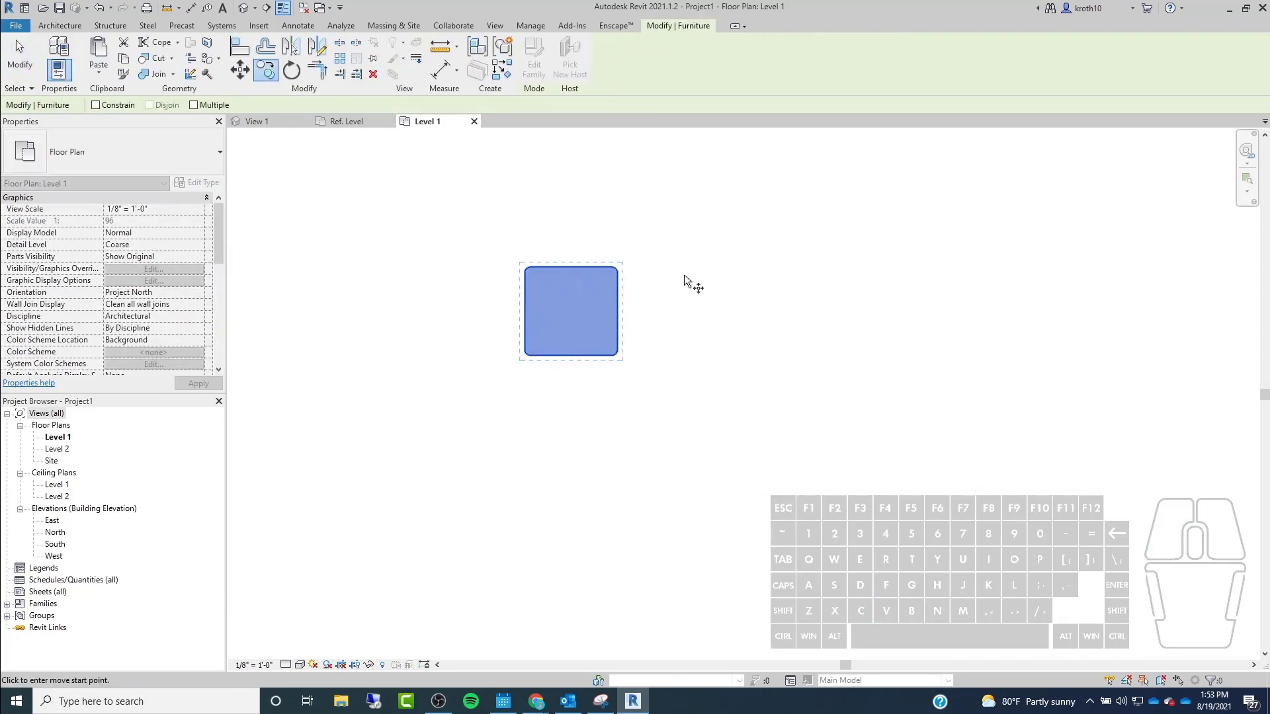
{"action": "left_click", "coordinate": [585, 293]}
{"action": "left_click", "coordinate": [725, 298]}
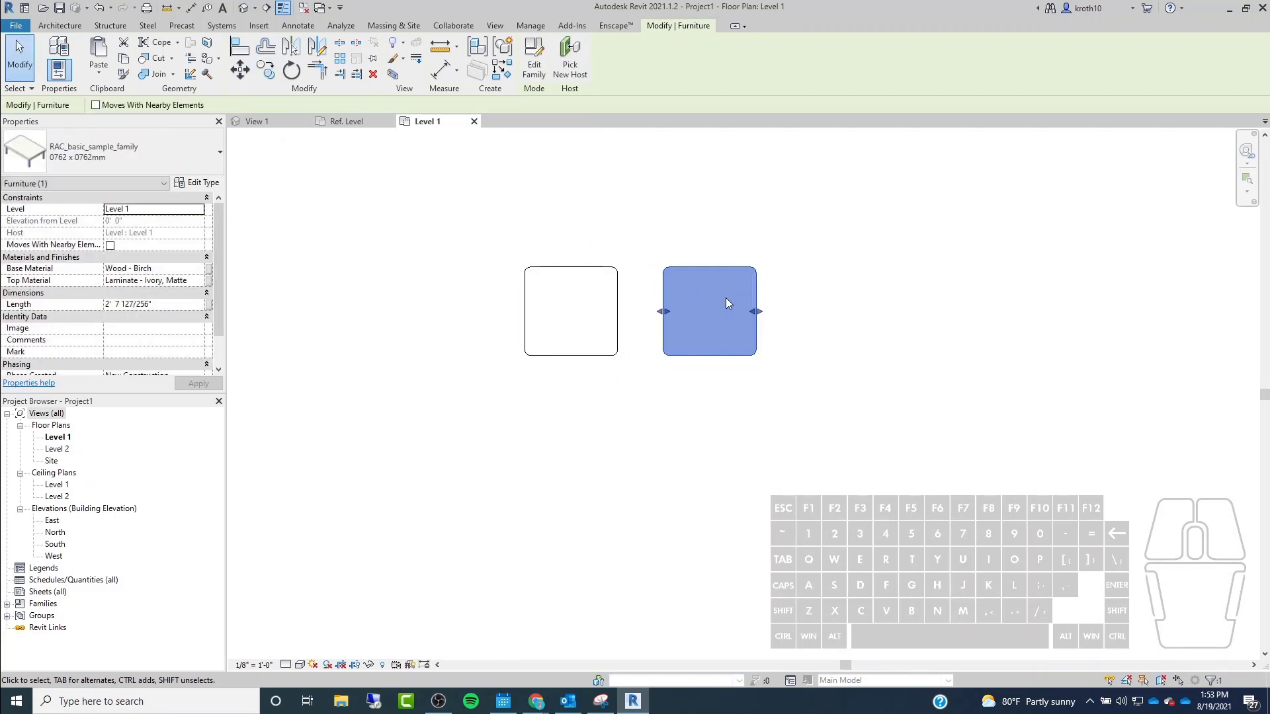
{"action": "key", "text": "c"}
{"action": "key", "text": "o"}
{"action": "left_click", "coordinate": [725, 301]}
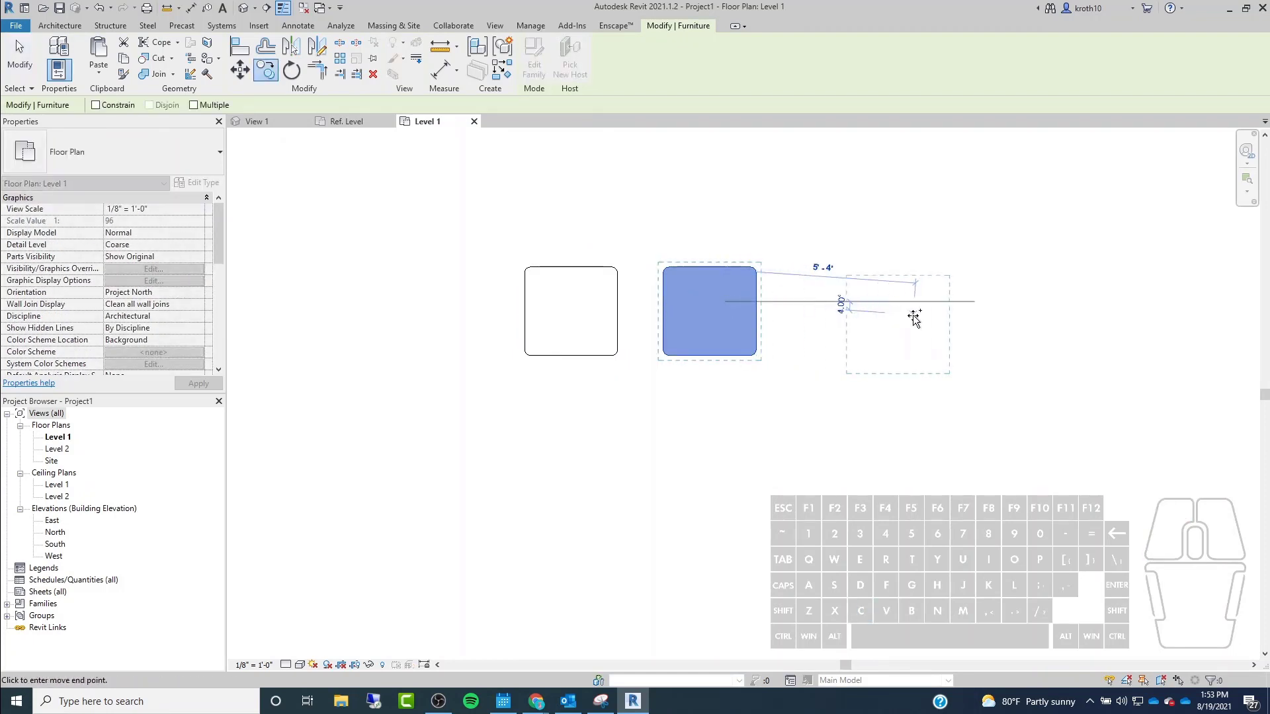
{"action": "left_click", "coordinate": [866, 308]}
{"action": "key", "text": "Escape"}
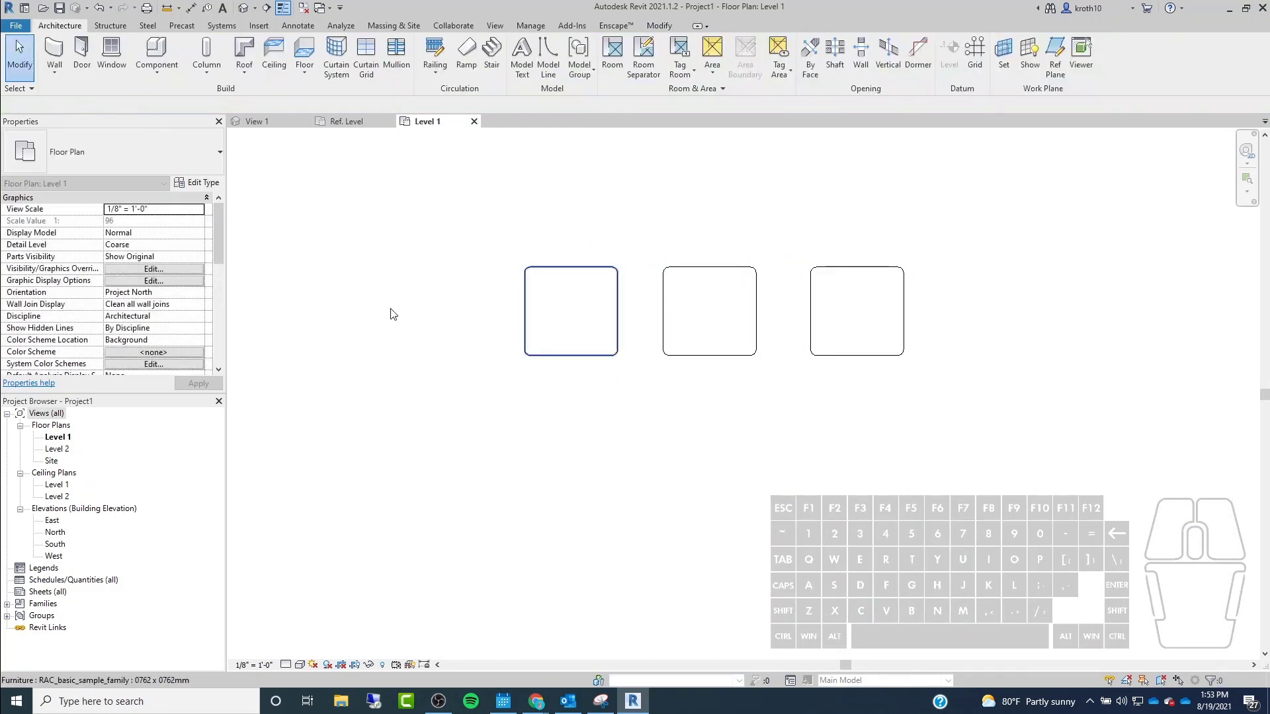
Open the project's default 3D view and frame the three tables at an angle that shows their tops and legs.
{"action": "left_click", "coordinate": [243, 8]}
{"action": "scroll", "coordinate": [754, 437], "scroll_direction": "down", "scroll_amount": 5}
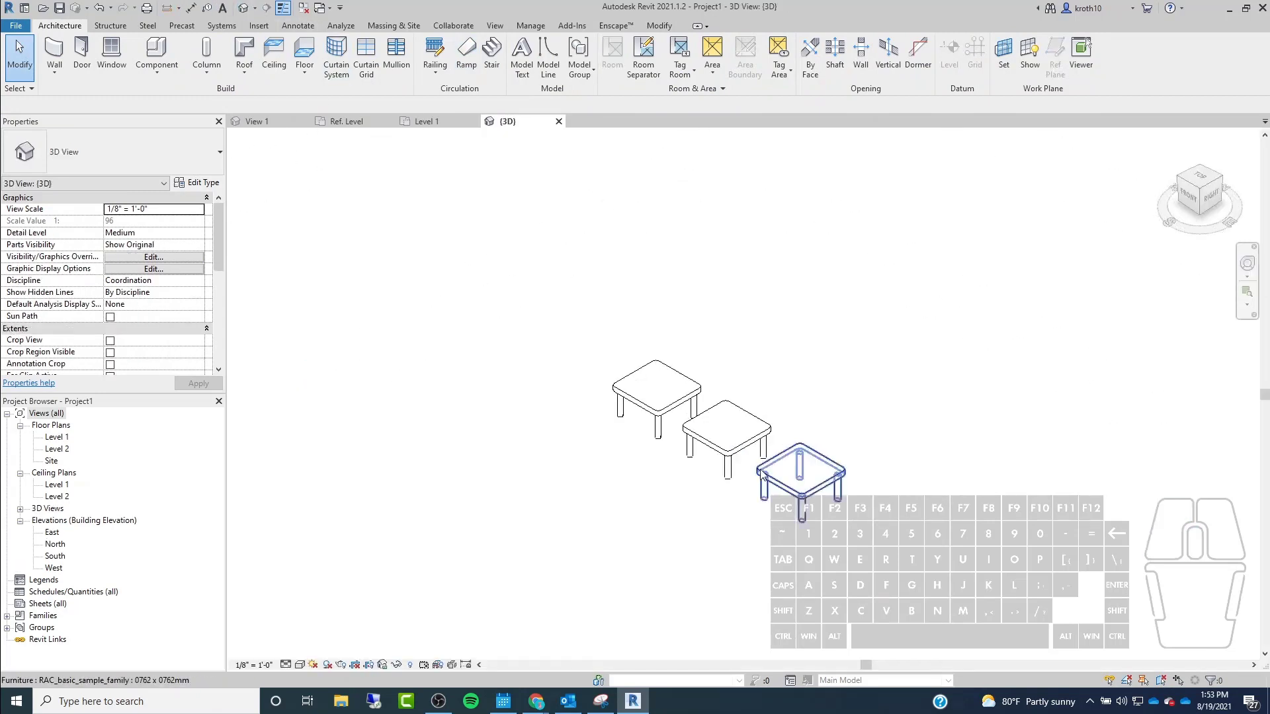
{"action": "scroll", "coordinate": [761, 472], "scroll_direction": "up", "scroll_amount": 5}
{"action": "middle_click_drag", "start_coordinate": [657, 428], "coordinate": [636, 388], "text": "shift"}
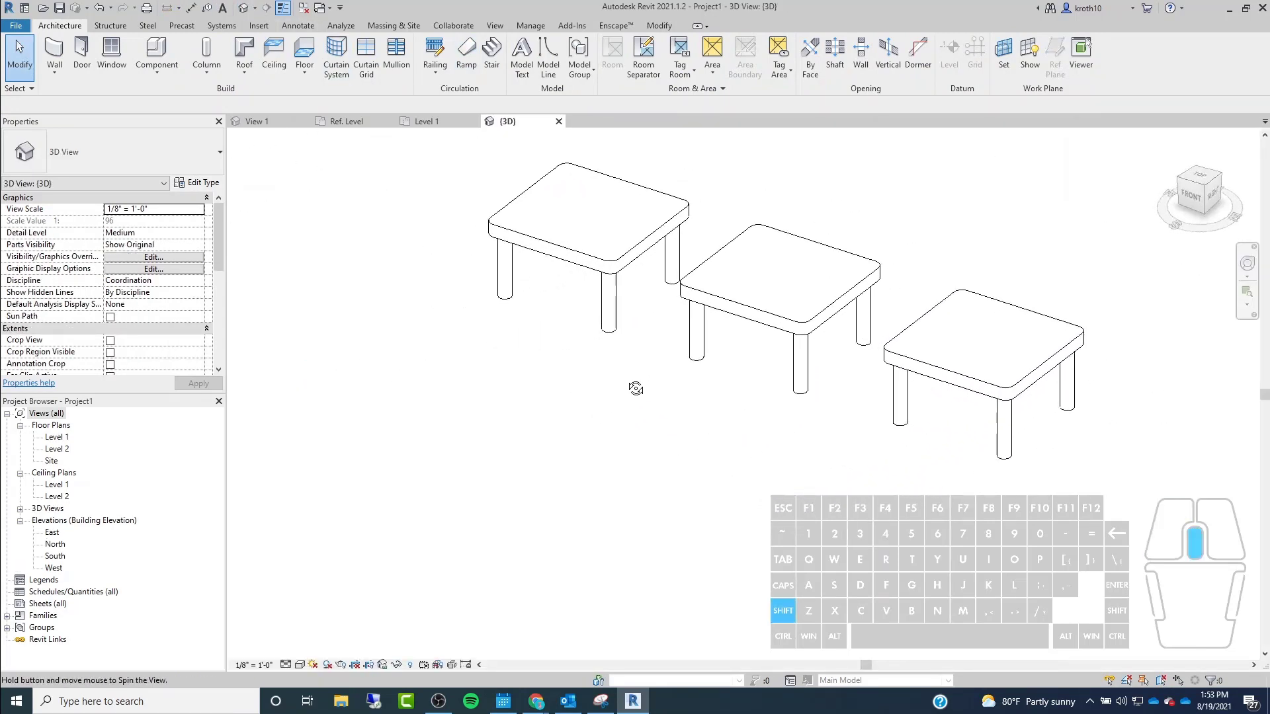
{"action": "scroll", "coordinate": [590, 235], "scroll_direction": "up", "scroll_amount": 2}
For the leftmost table's Base Material, create a new project material and rename it "Red".
{"action": "left_click", "coordinate": [516, 277]}
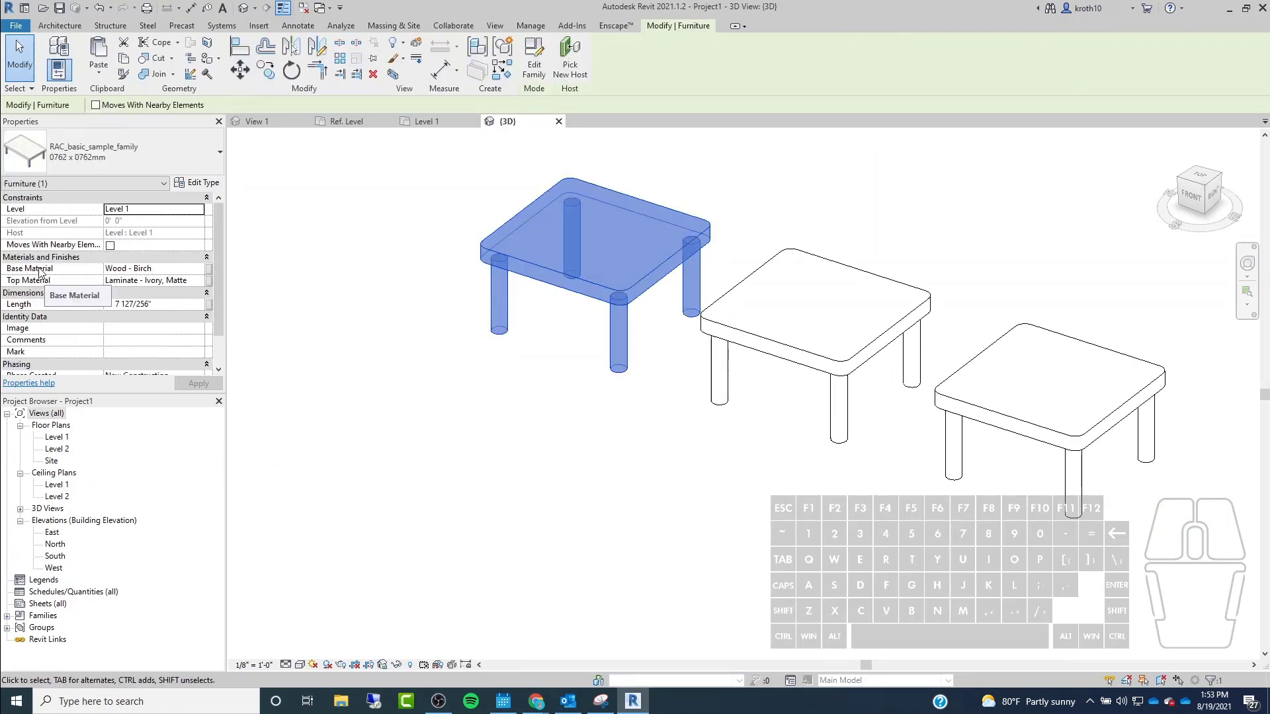
{"action": "left_click", "coordinate": [193, 272]}
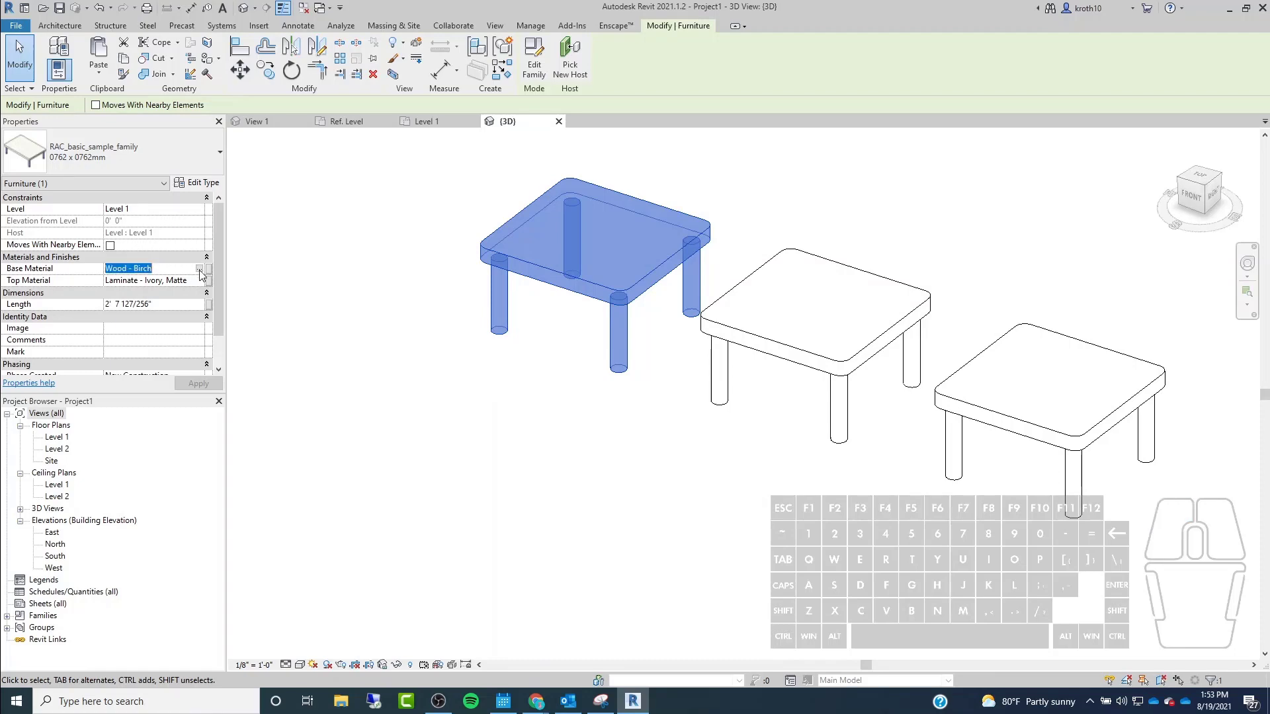
{"action": "left_click", "coordinate": [199, 269]}
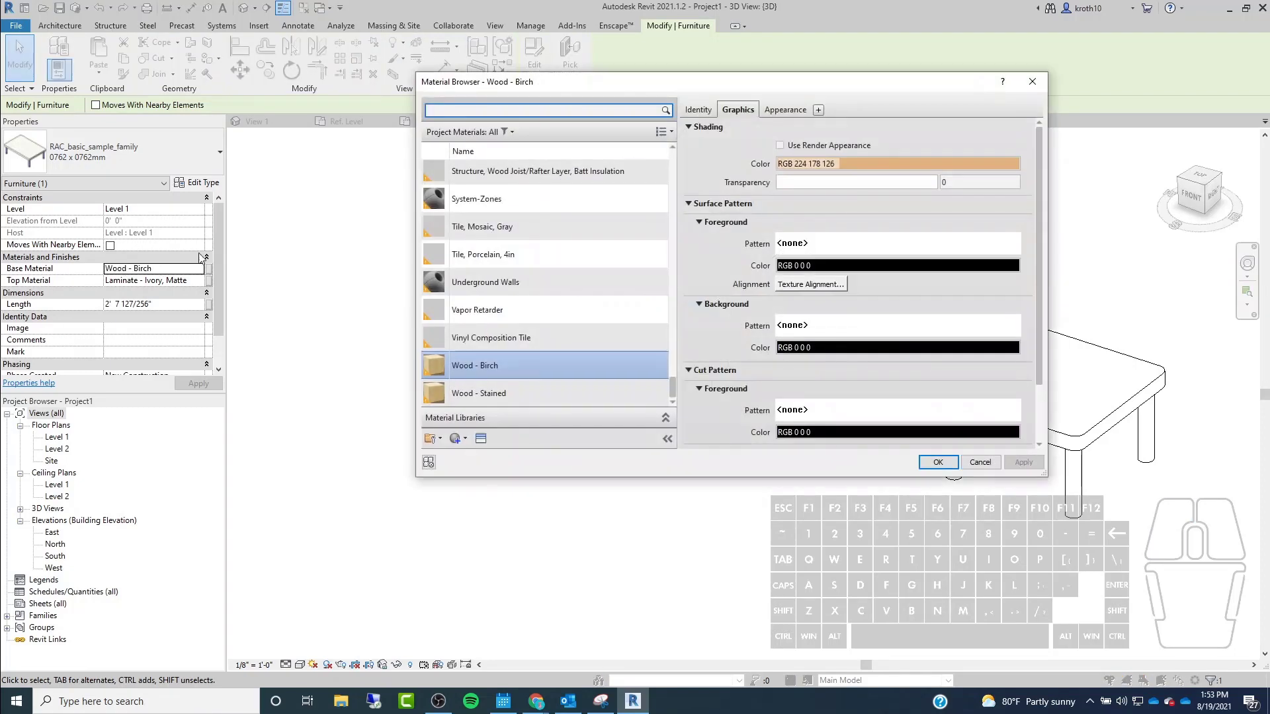
{"action": "scroll", "coordinate": [553, 208], "scroll_direction": "up", "scroll_amount": 20}
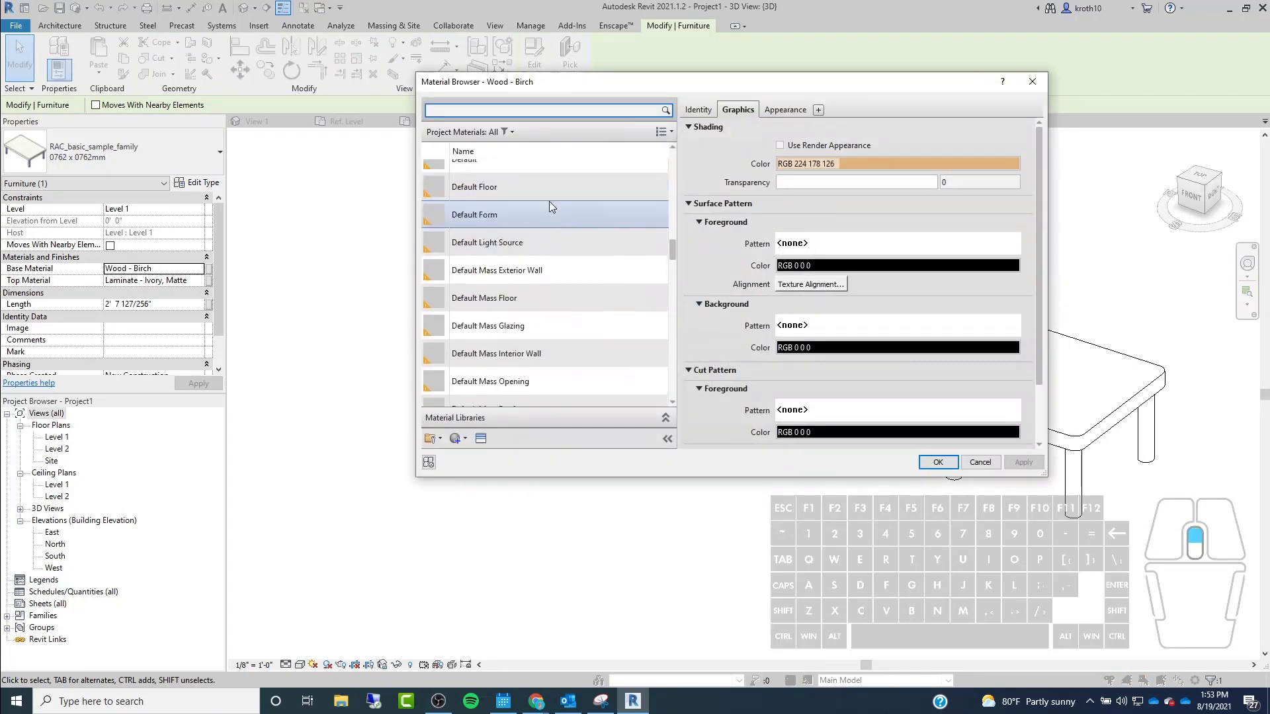
{"action": "left_click", "coordinate": [464, 440]}
{"action": "left_click", "coordinate": [486, 455]}
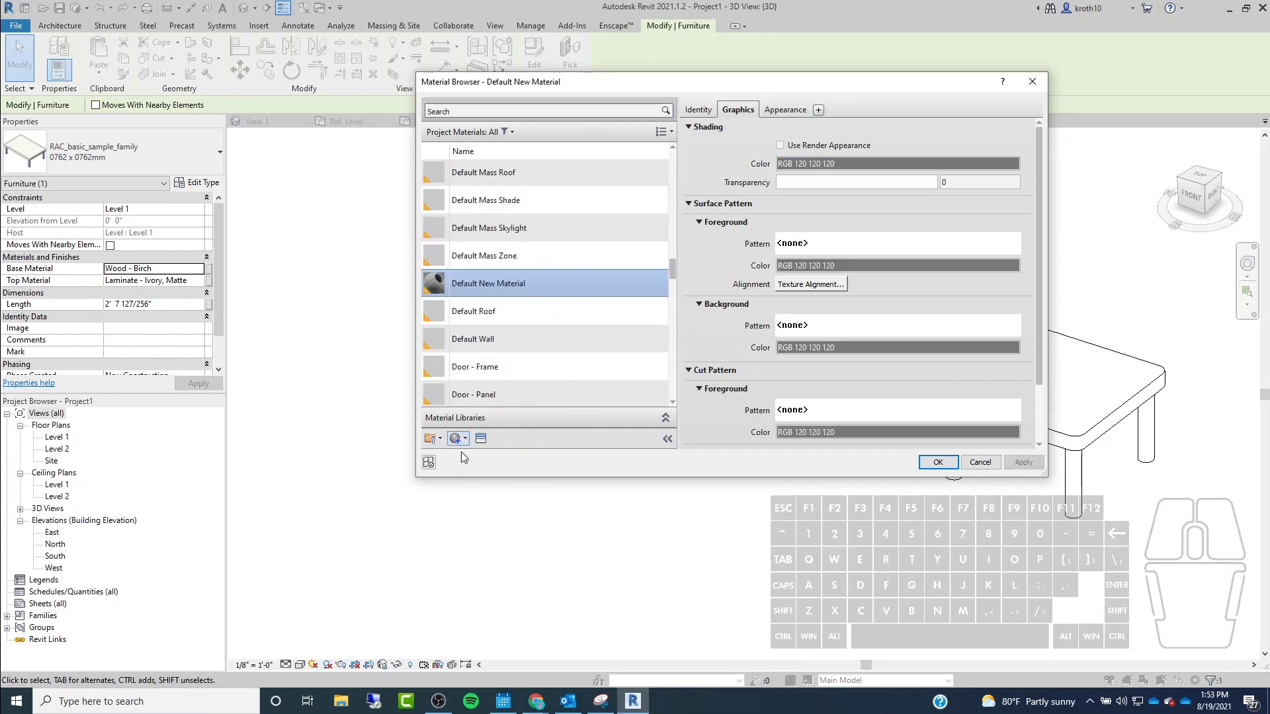
{"action": "right_click", "coordinate": [502, 287]}
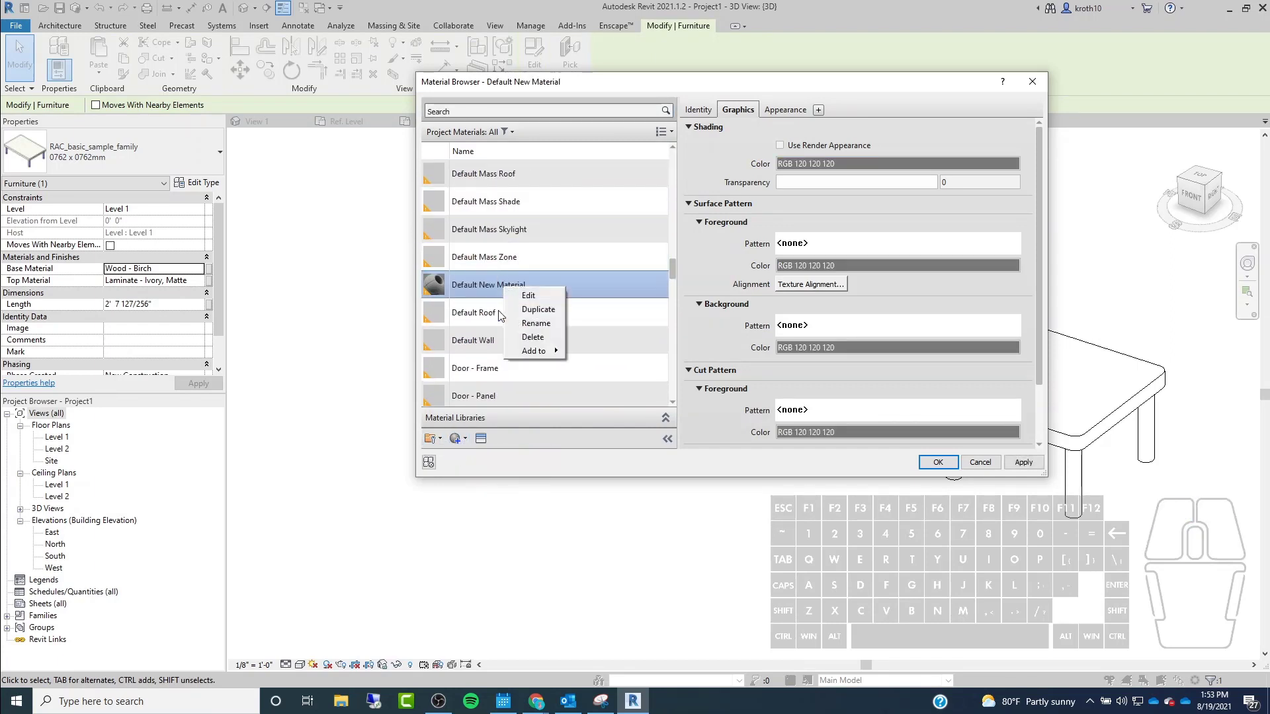
{"action": "left_click", "coordinate": [531, 324]}
{"action": "type", "text": "Red"}
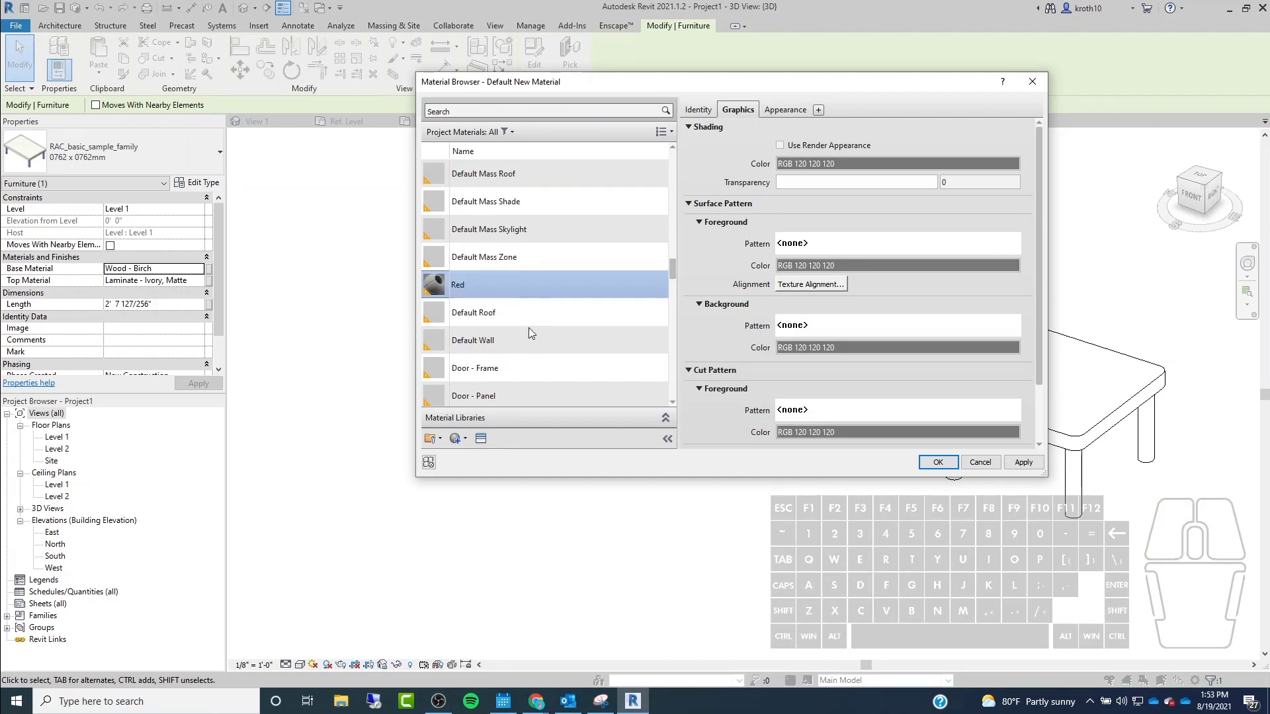
Set the Red material's shading color to RGB 255 0 0 and assign it as the leftmost table's Base Material.
{"action": "key", "text": "Return"}
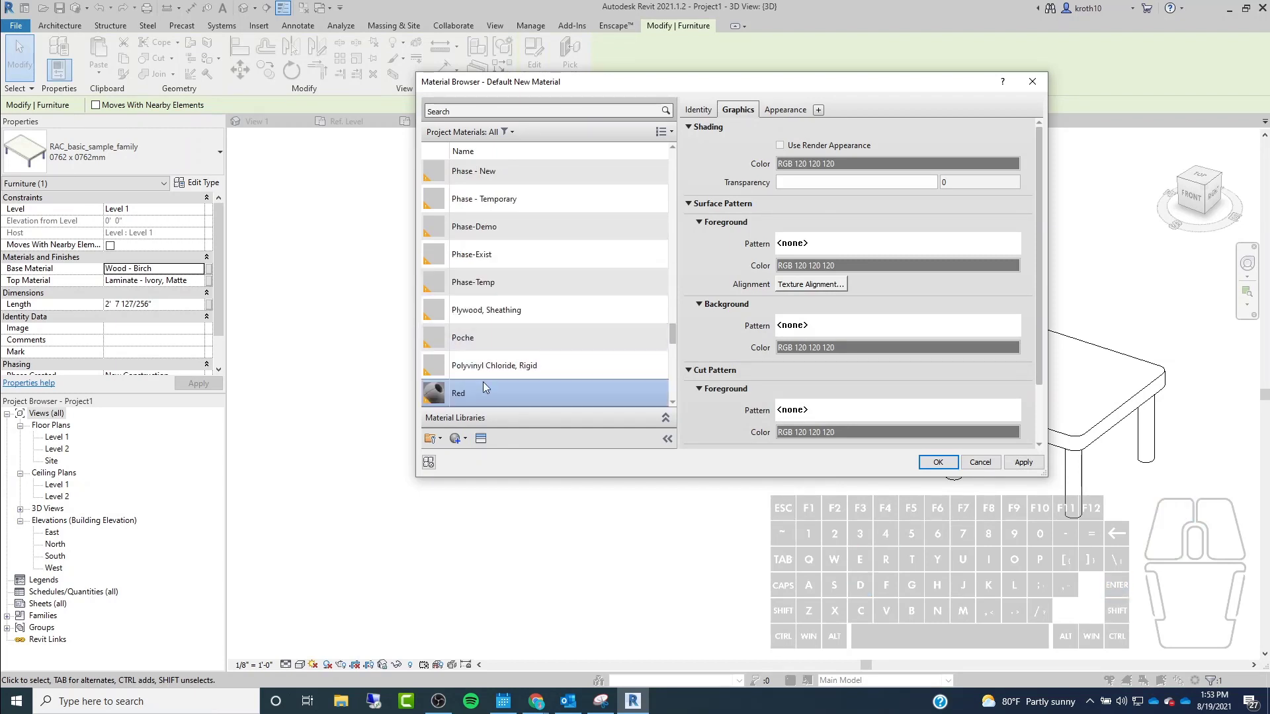
{"action": "left_click", "coordinate": [823, 163]}
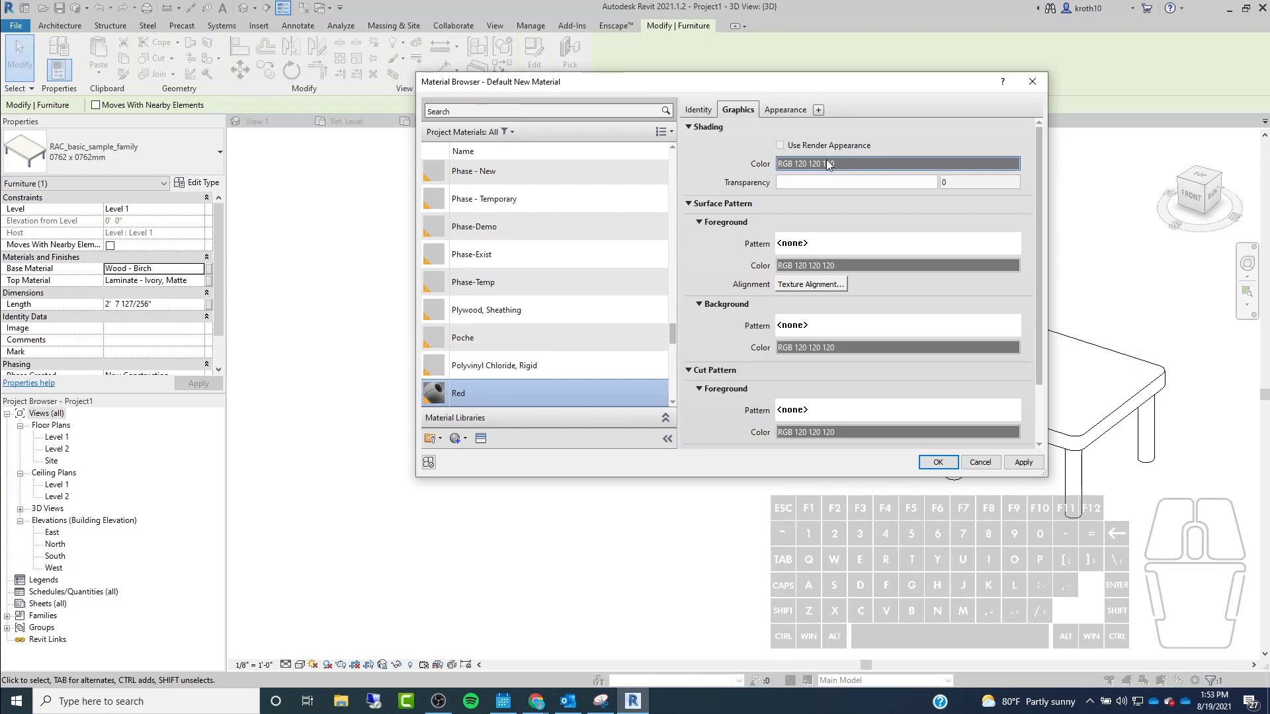
{"action": "left_click", "coordinate": [594, 200]}
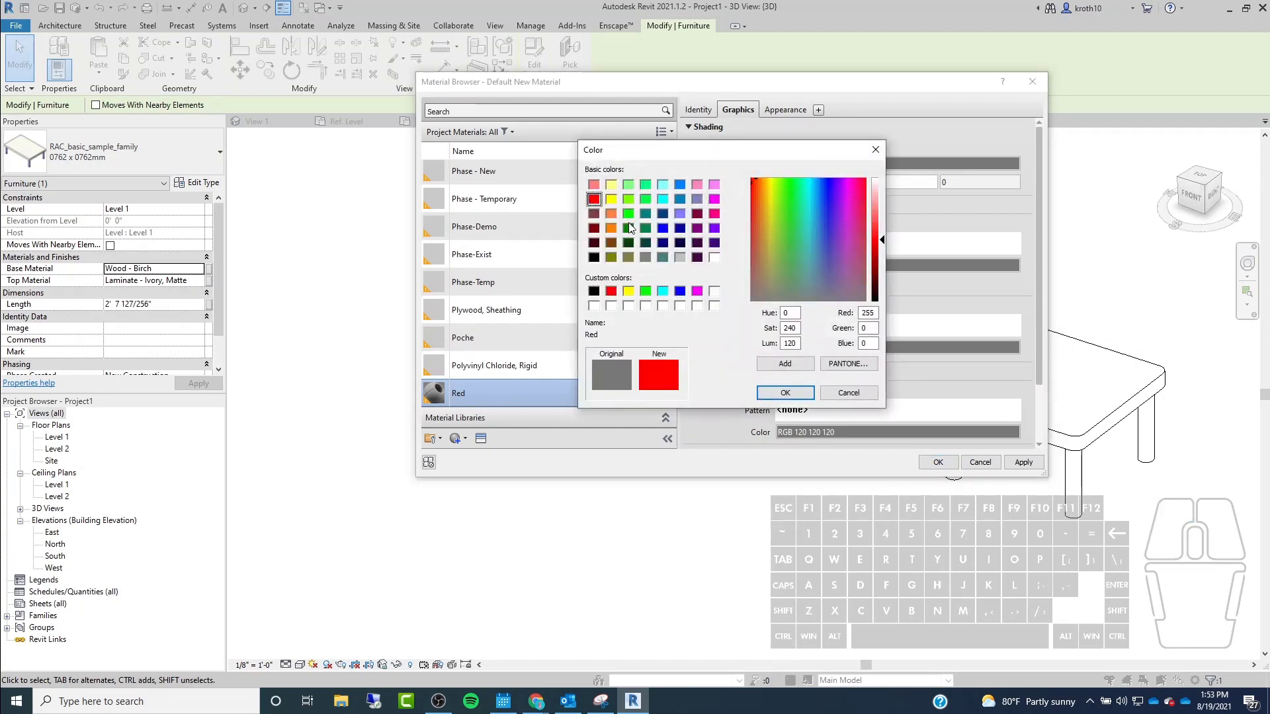
{"action": "left_click", "coordinate": [785, 392]}
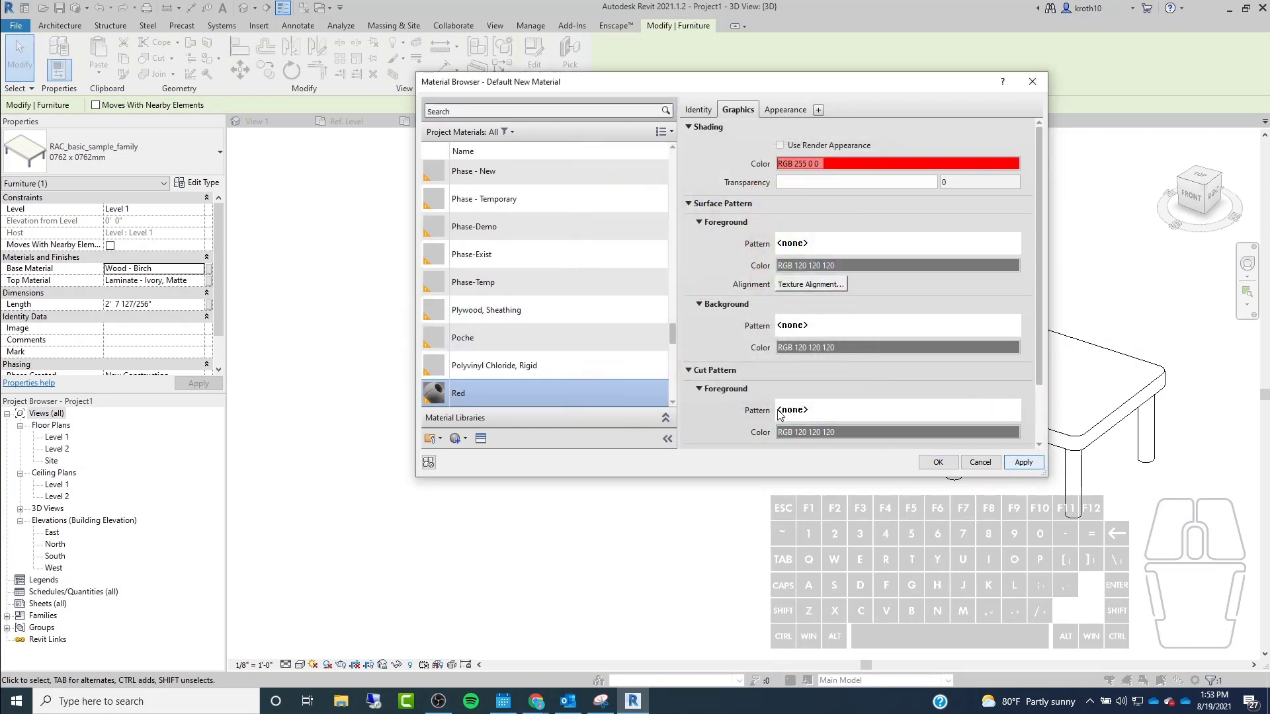
{"action": "left_click", "coordinate": [938, 462]}
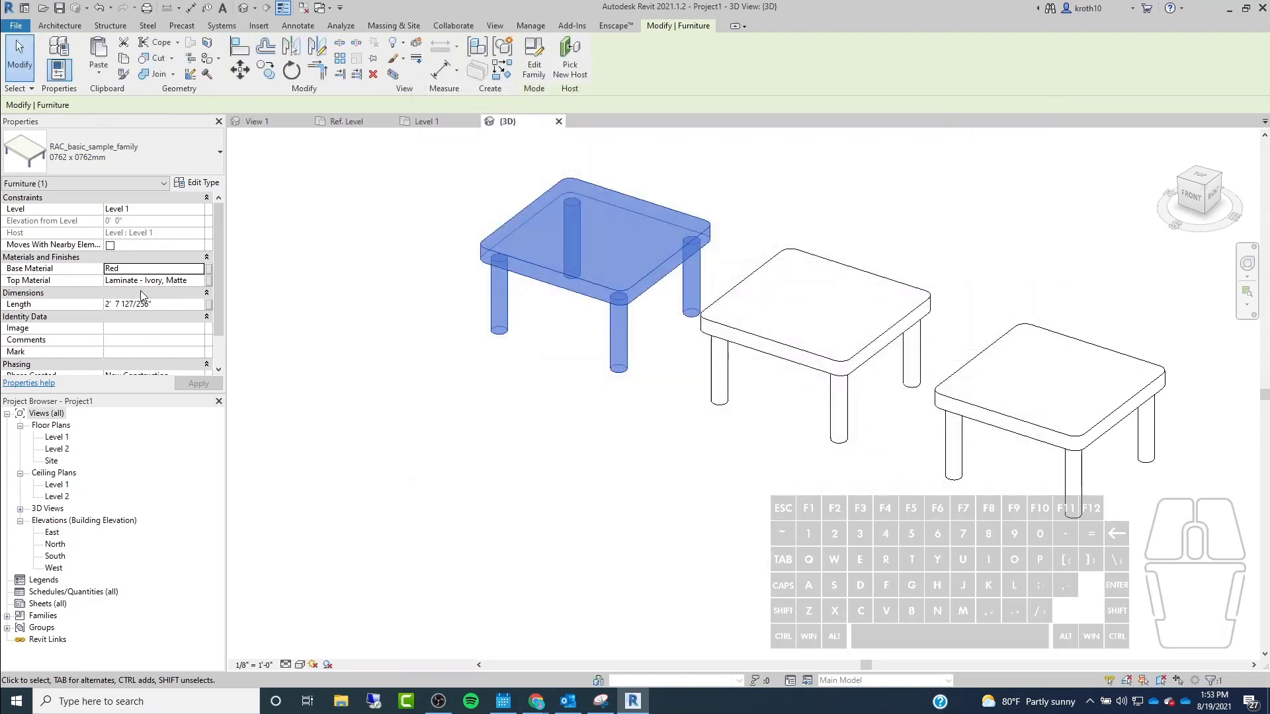
Copy the leftmost table's Base Material name, Red, into its Top Material and apply the change.
{"action": "left_click", "coordinate": [169, 267]}
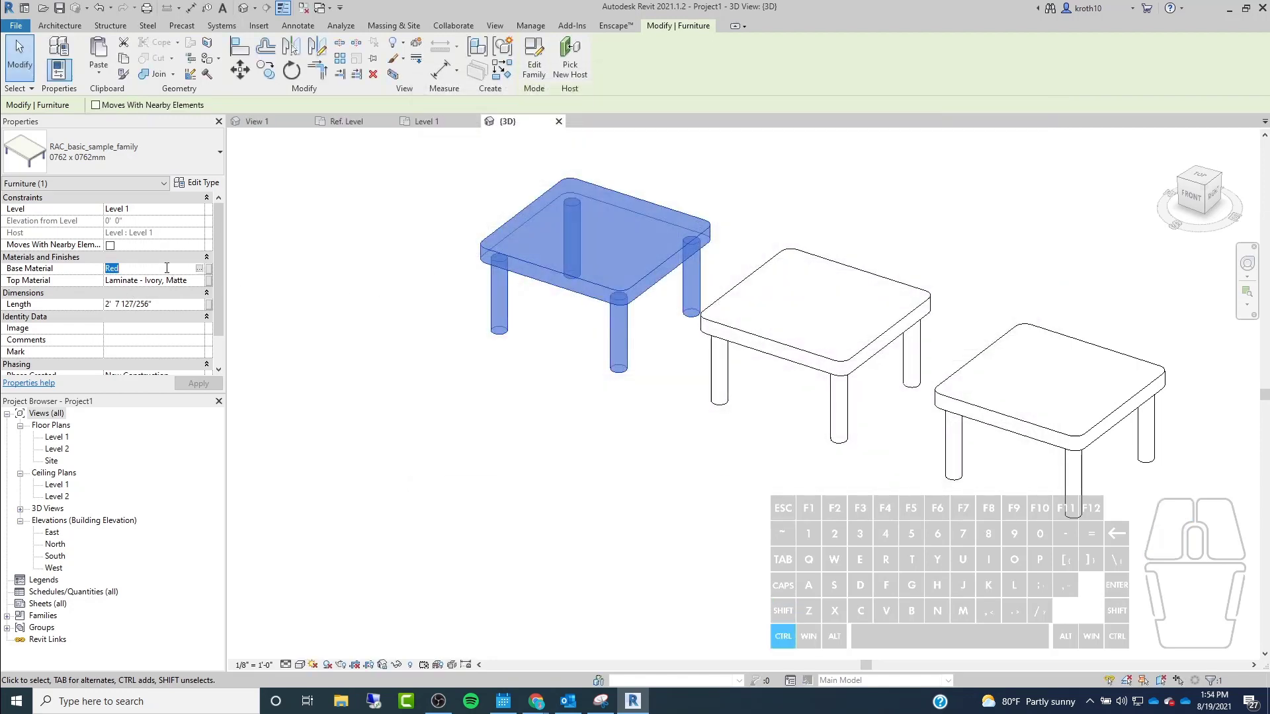
{"action": "key", "text": "ctrl+c"}
{"action": "key", "text": "ctrl"}
{"action": "key", "text": "ctrl+v"}
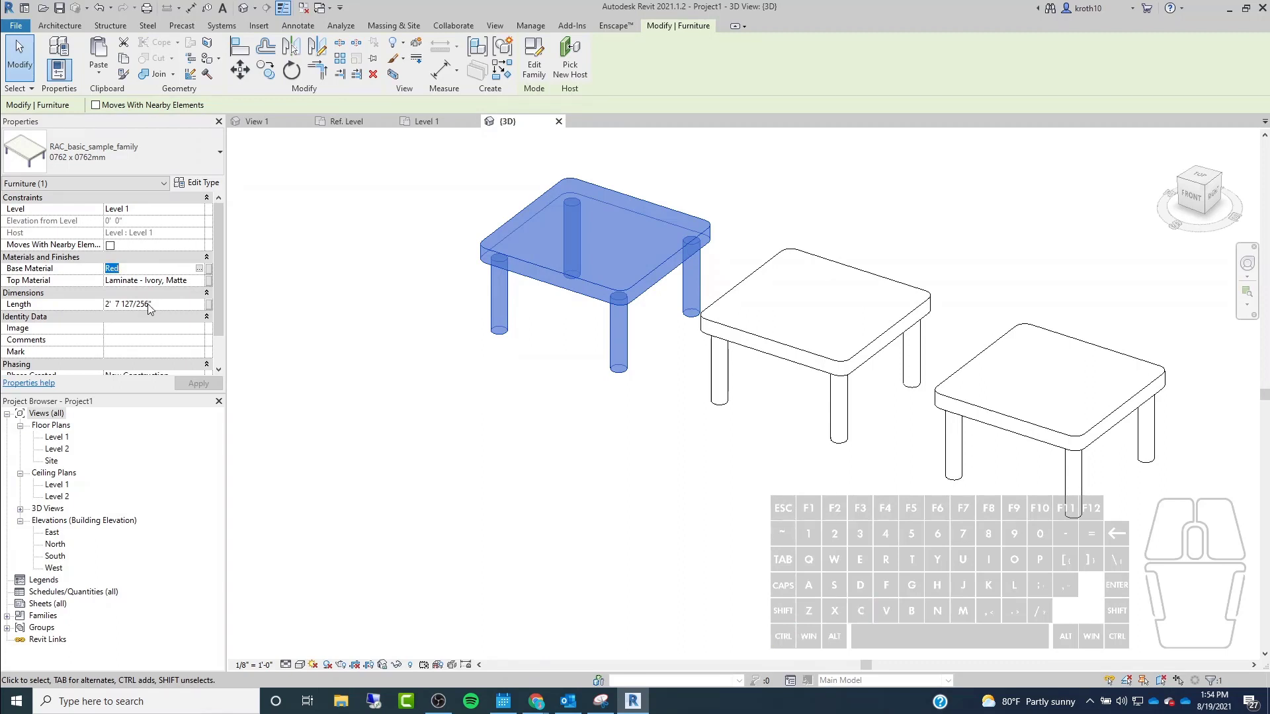
{"action": "left_click", "coordinate": [155, 280]}
{"action": "left_click", "coordinate": [187, 282]}
{"action": "left_click_drag", "start_coordinate": [187, 282], "coordinate": [107, 281]}
{"action": "key", "text": "ctrl+v"}
{"action": "left_click", "coordinate": [202, 381]}
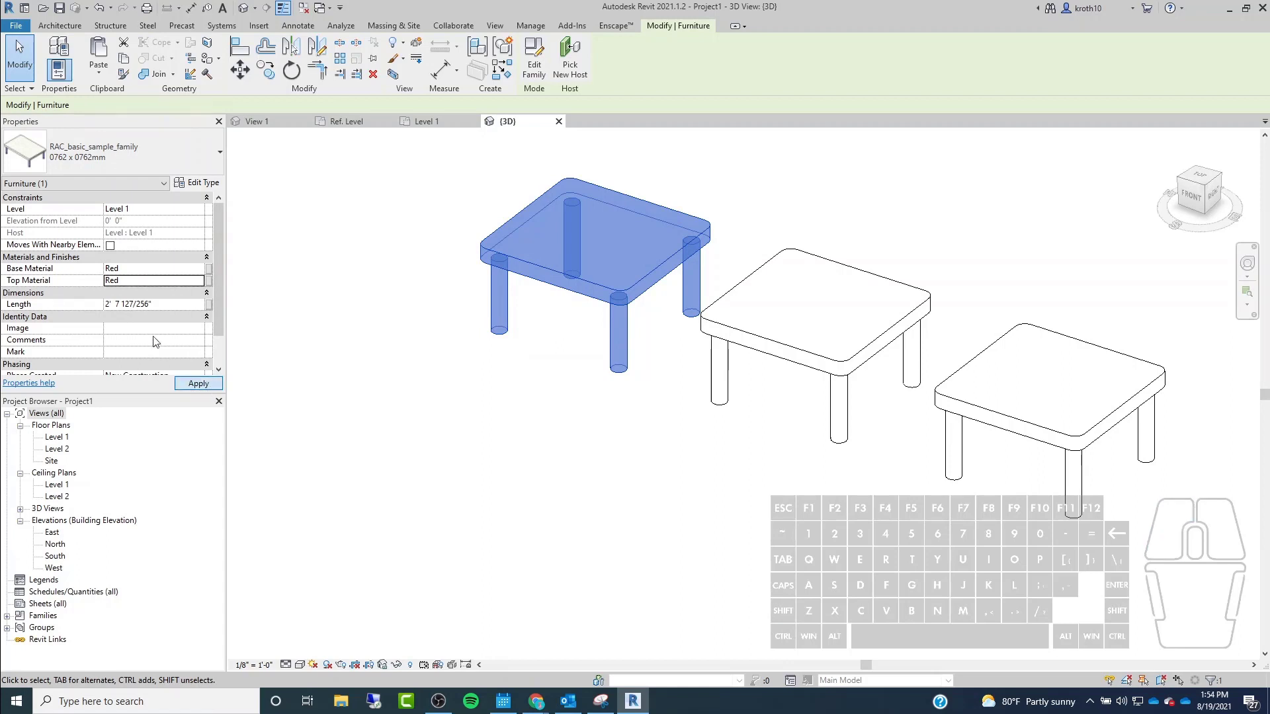
Switch the 3D view's visual style to Consistent Colors and deselect the leftmost table.
{"action": "left_click", "coordinate": [300, 665]}
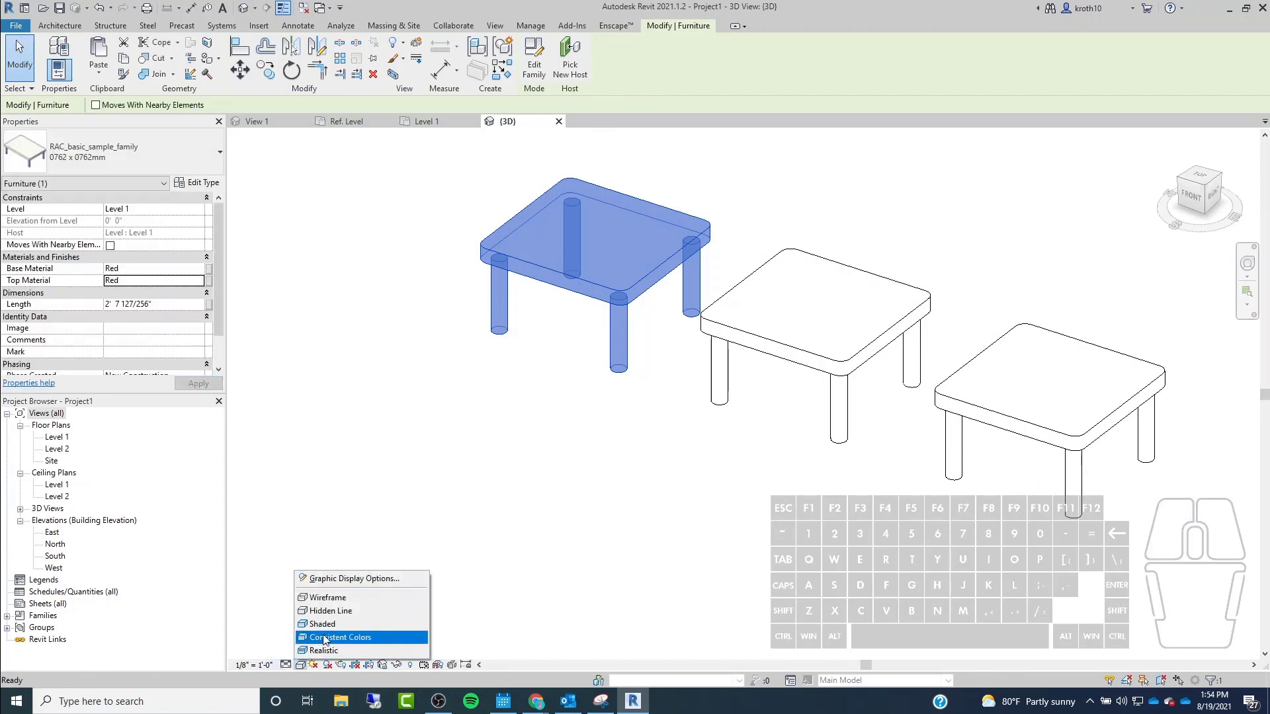
{"action": "left_click", "coordinate": [324, 637]}
{"action": "left_click", "coordinate": [442, 452]}
{"action": "scroll", "coordinate": [442, 451], "scroll_direction": "down", "scroll_amount": 2}
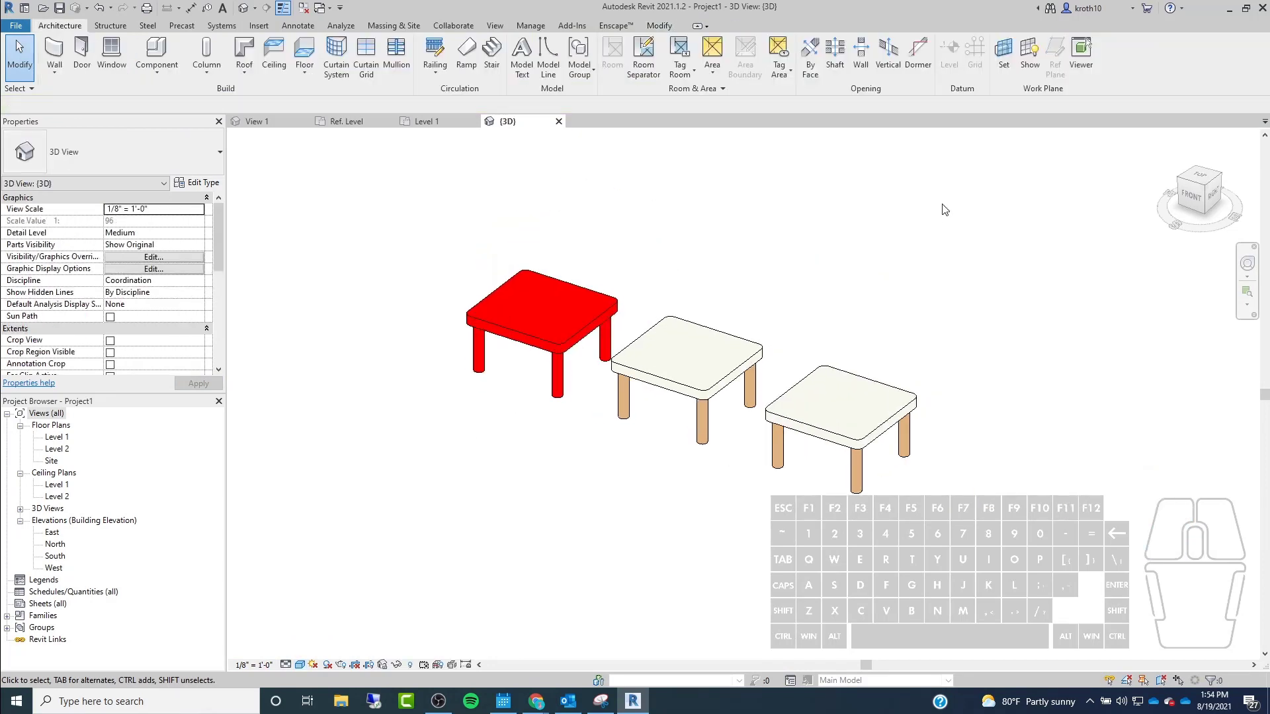
{"action": "scroll", "coordinate": [945, 208], "scroll_direction": "up", "scroll_amount": 2}
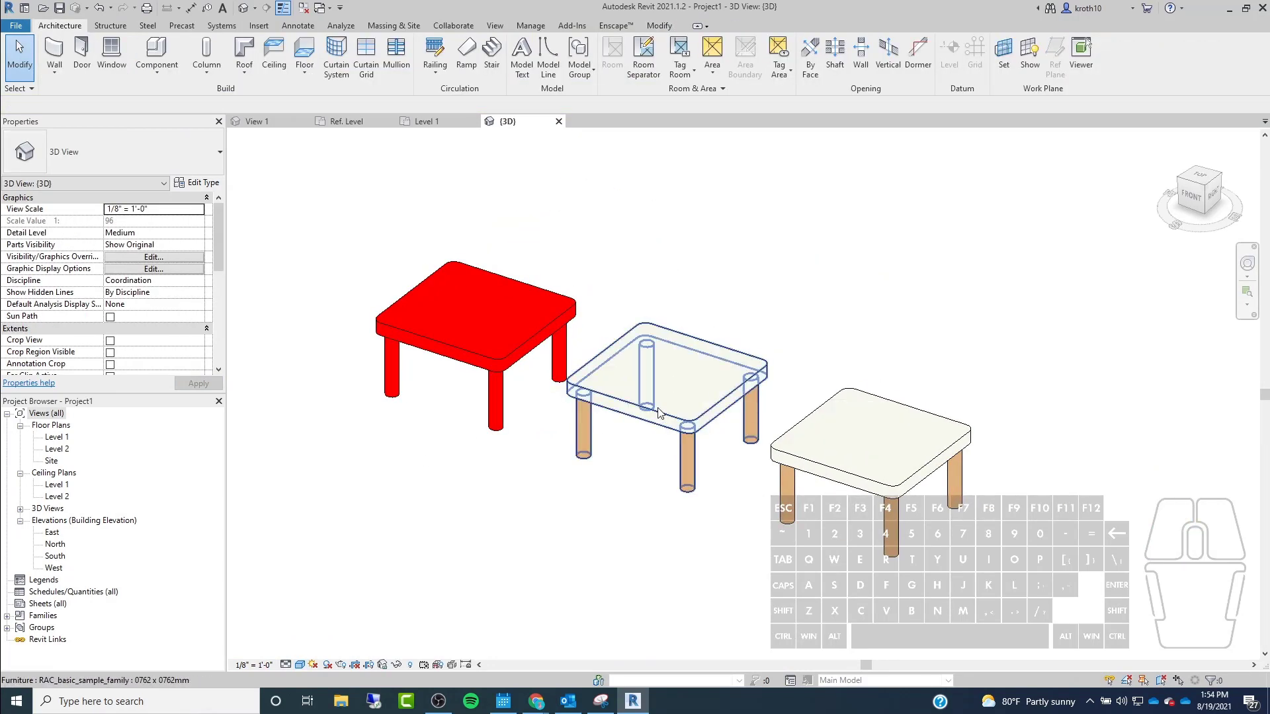
Open the material choice for the middle table's Base Material and search the project materials for "red".
{"action": "left_click", "coordinate": [754, 392]}
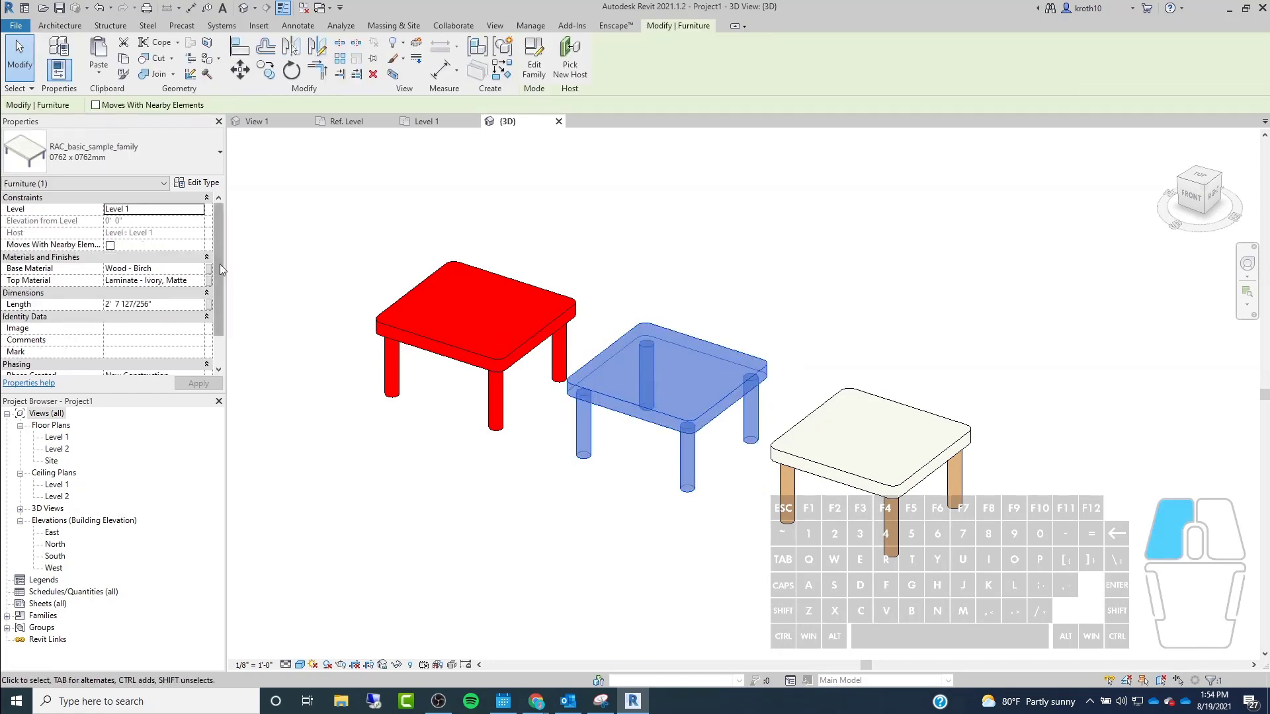
{"action": "left_click", "coordinate": [194, 268]}
{"action": "left_click", "coordinate": [199, 270]}
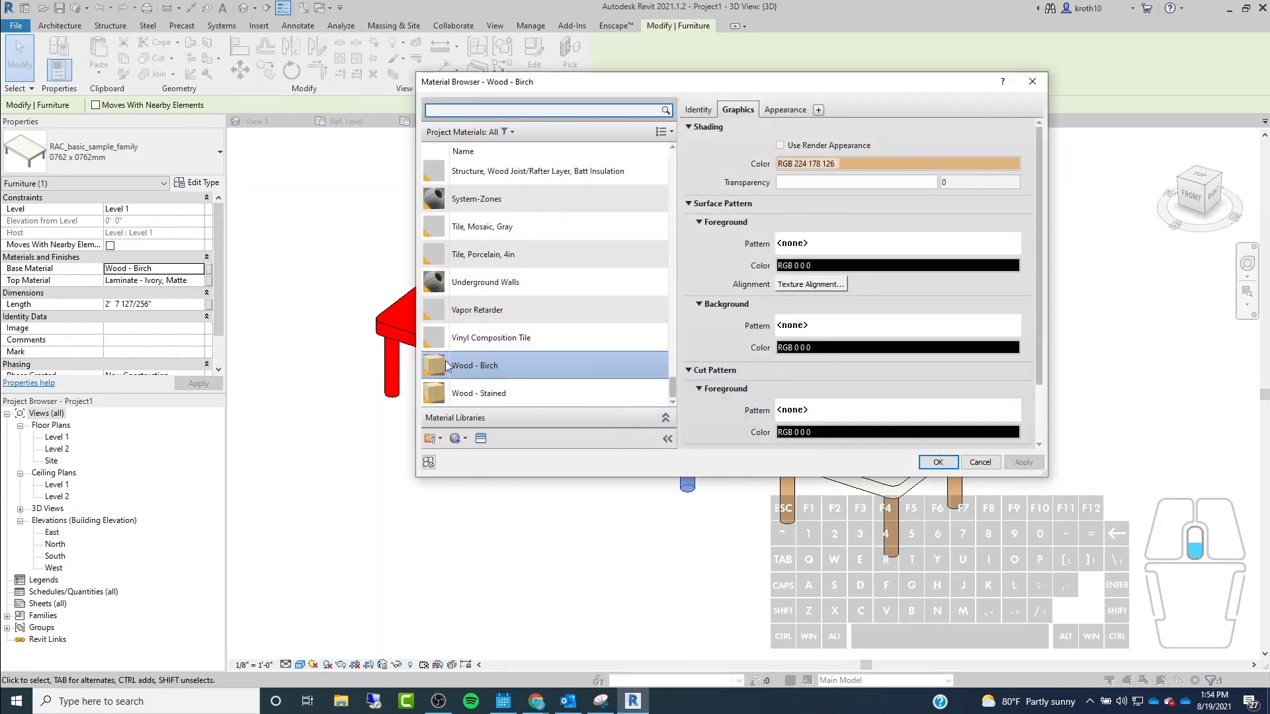
{"action": "scroll", "coordinate": [450, 363], "scroll_direction": "up", "scroll_amount": 10}
{"action": "scroll", "coordinate": [451, 355], "scroll_direction": "down", "scroll_amount": 2}
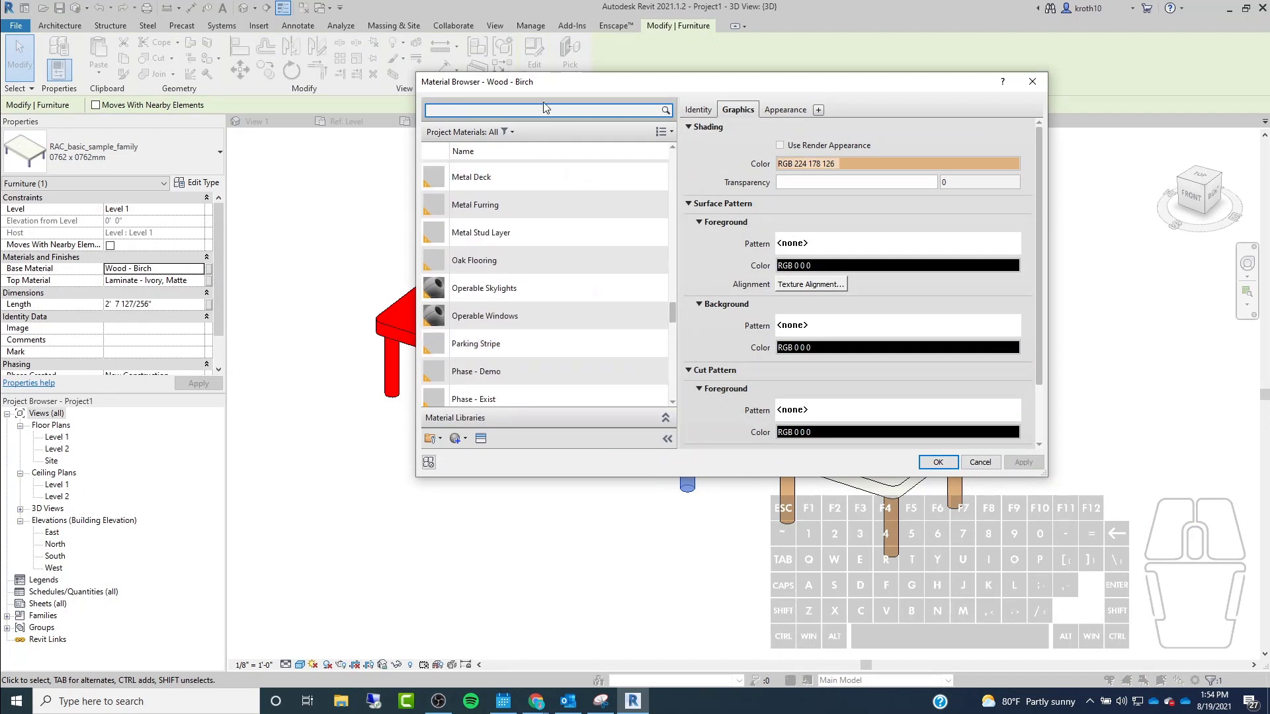
{"action": "left_click", "coordinate": [545, 109]}
{"action": "type", "text": "red"}
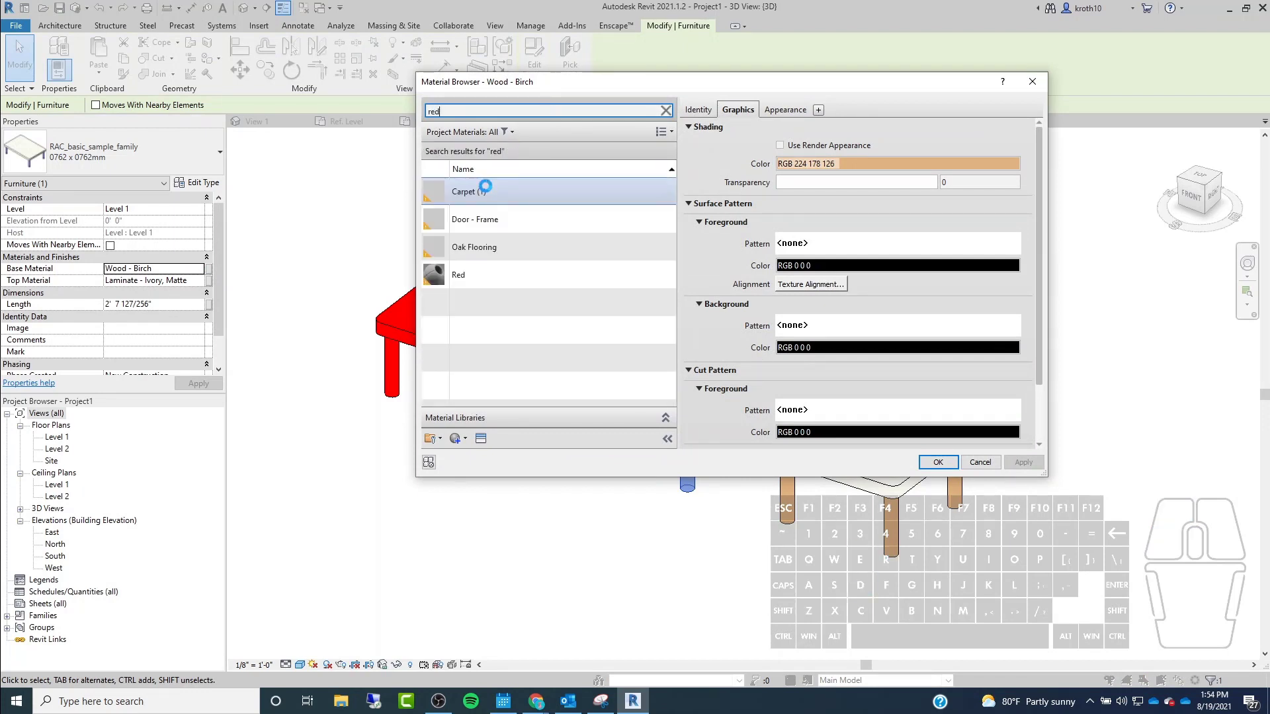
Duplicate the Red material and name the copy "Blue".
{"action": "left_click", "coordinate": [490, 273]}
{"action": "right_click", "coordinate": [490, 271]}
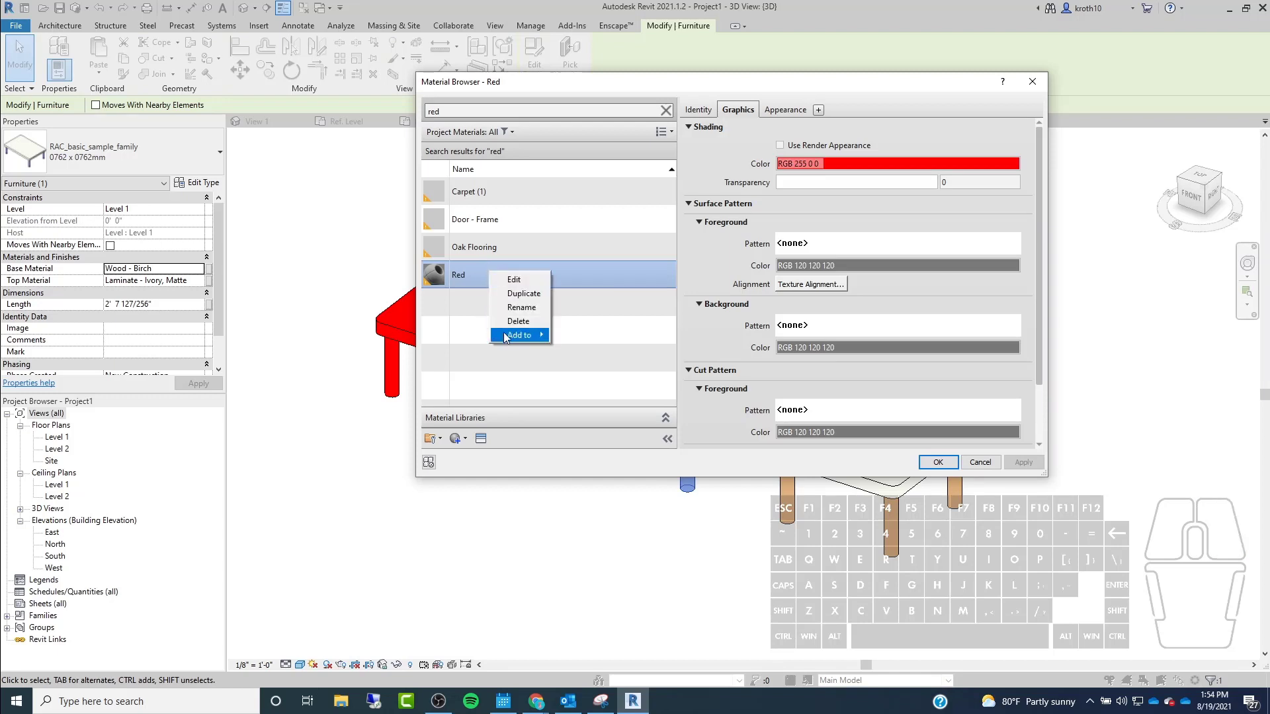
{"action": "left_click", "coordinate": [524, 293]}
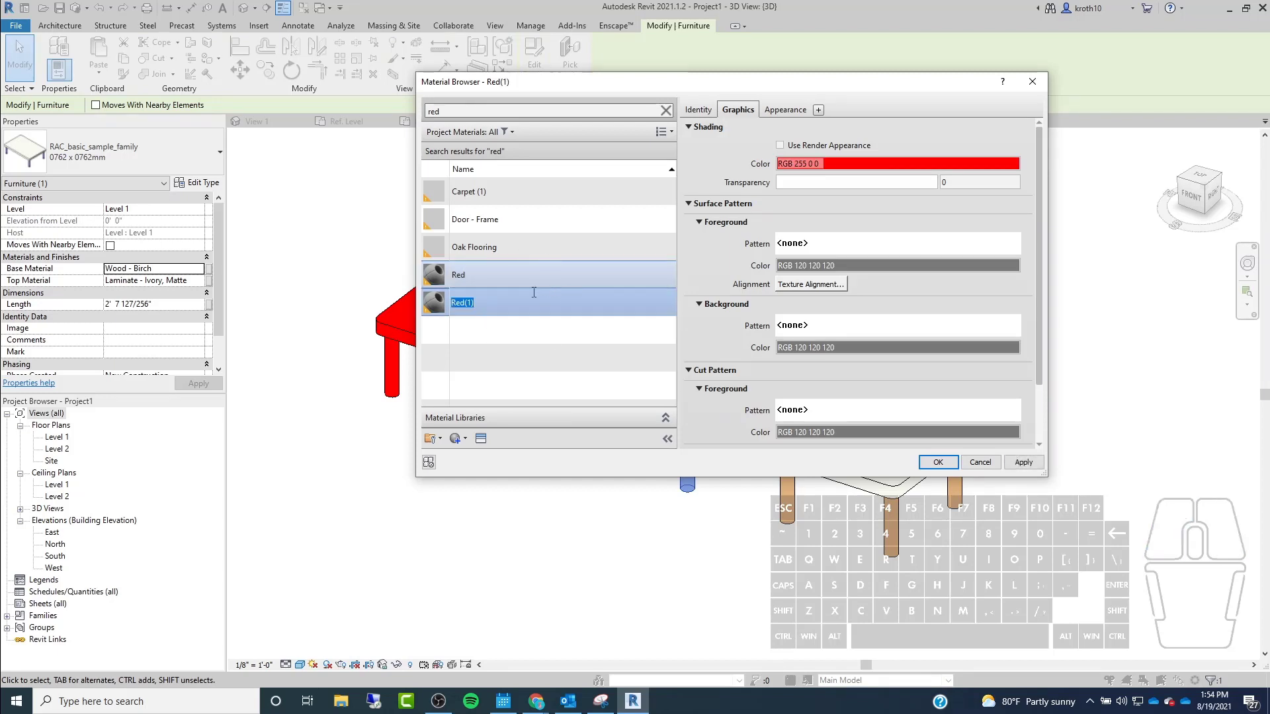
{"action": "type", "text": "Blue"}
{"action": "right_click", "coordinate": [555, 312]}
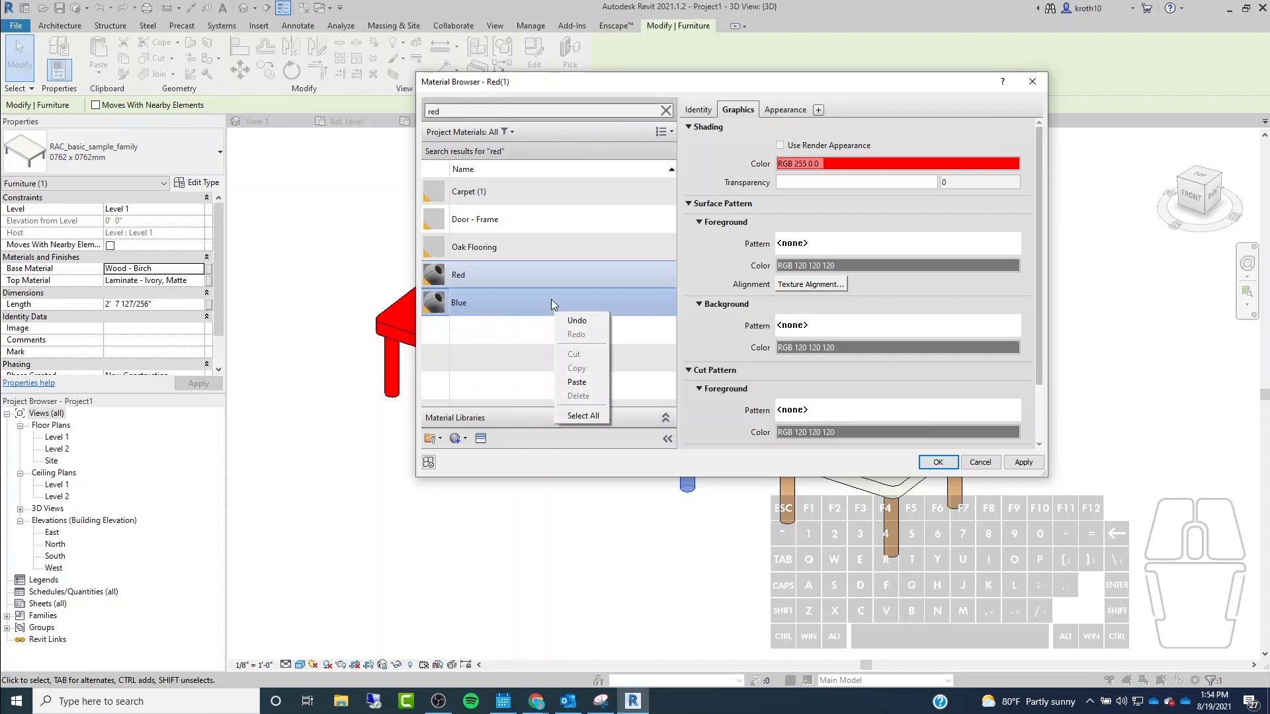
{"action": "left_click", "coordinate": [578, 321]}
{"action": "left_click", "coordinate": [489, 279]}
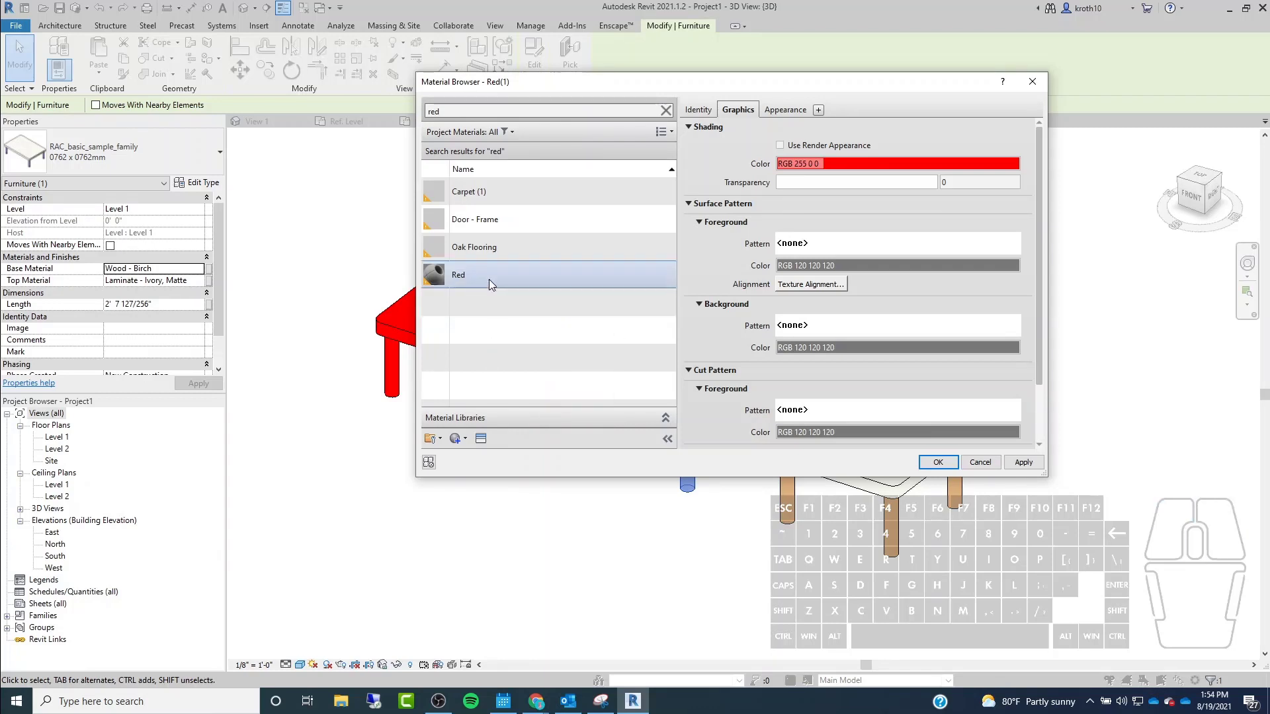
Find the Blue material by searching for "blue" and set its shading color to RGB 0 0 255.
{"action": "left_click", "coordinate": [666, 111]}
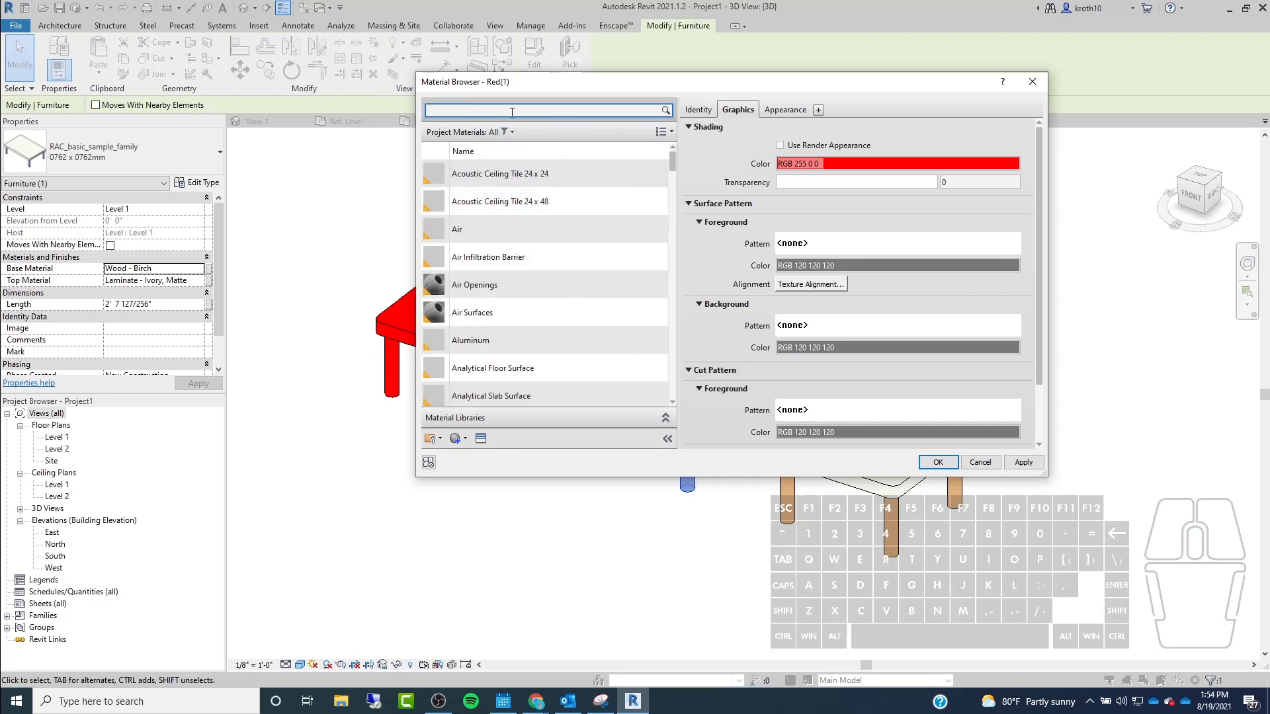
{"action": "type", "text": "blue"}
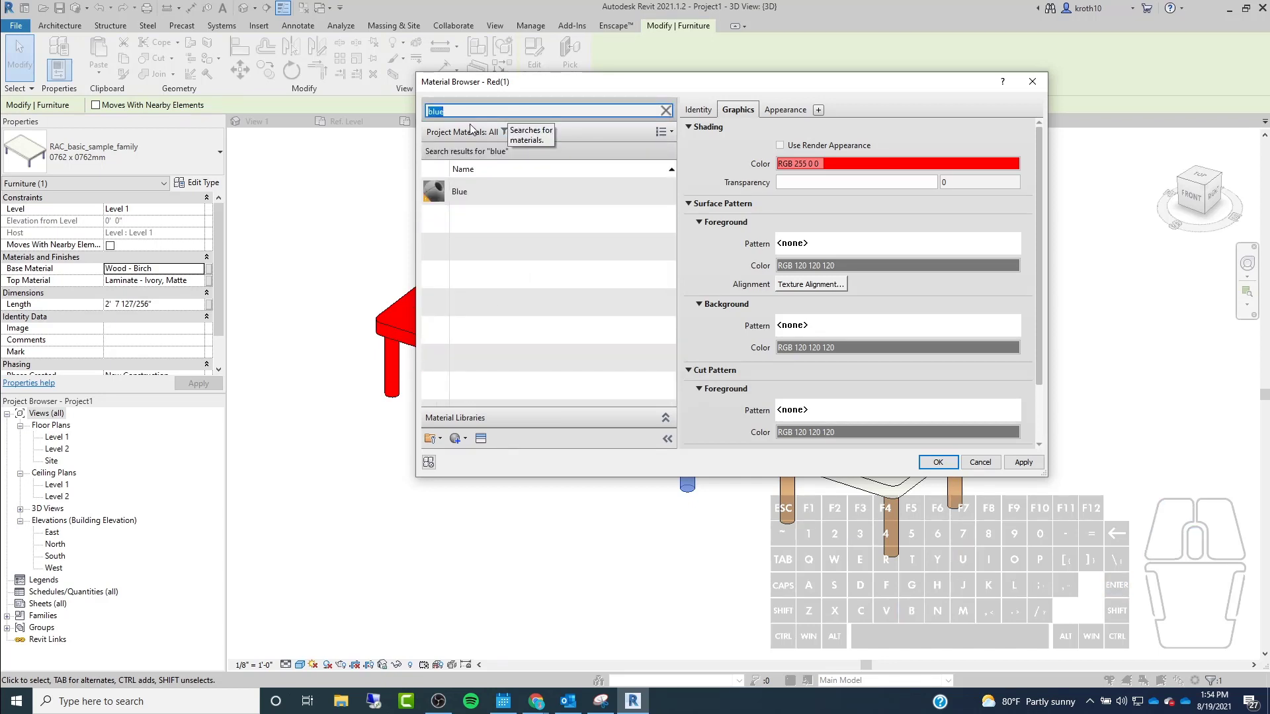
{"action": "left_click", "coordinate": [515, 193]}
{"action": "left_click", "coordinate": [830, 171]}
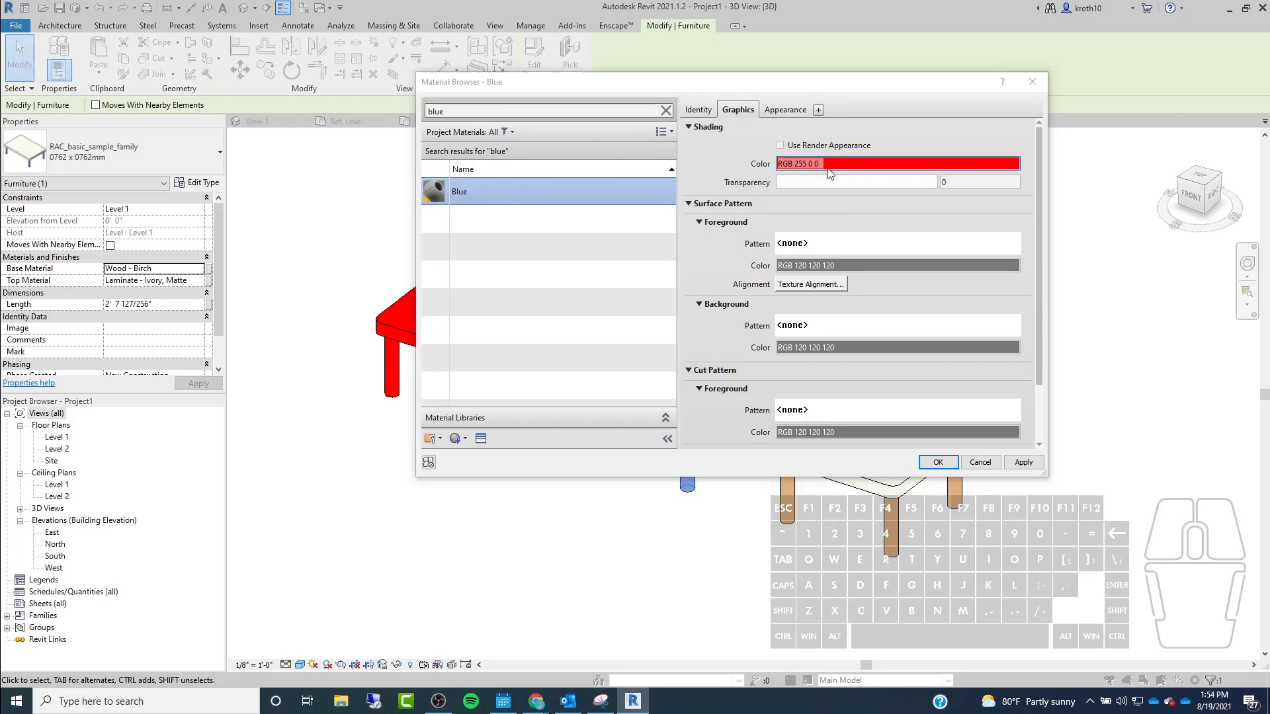
{"action": "left_click", "coordinate": [663, 229]}
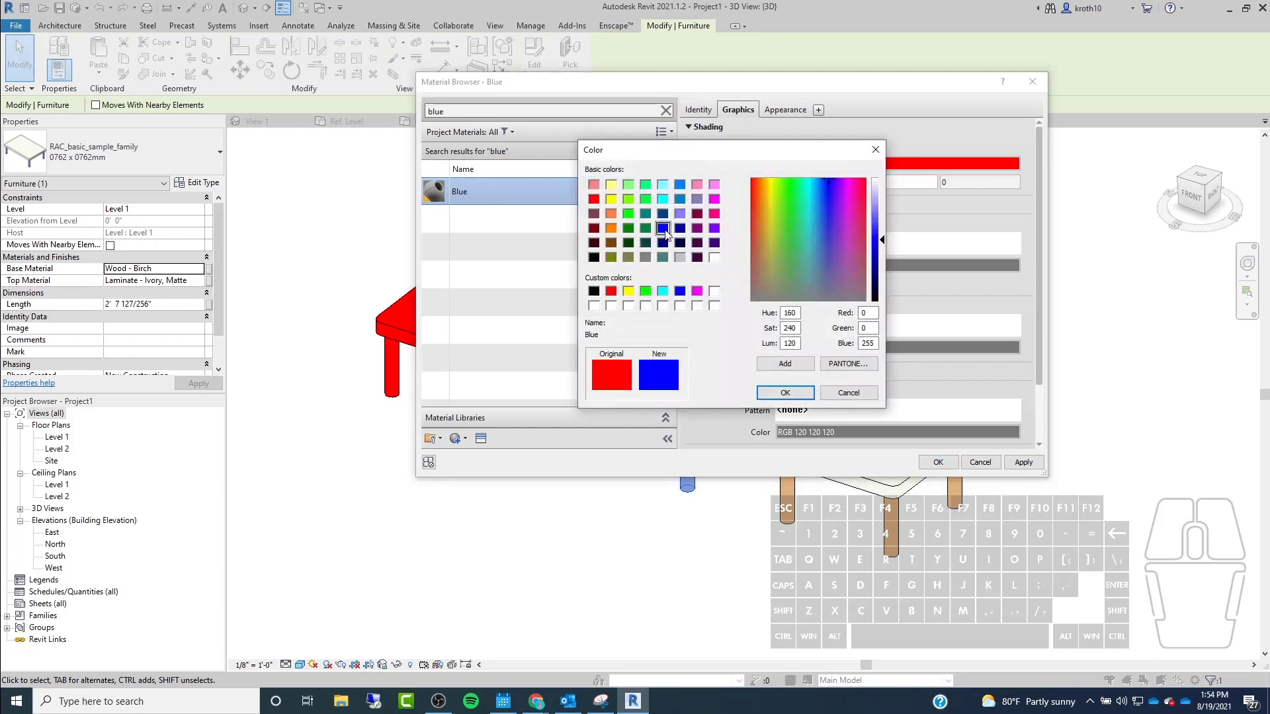
{"action": "left_click", "coordinate": [783, 394]}
Duplicate the Blue material and name the copy "Green".
{"action": "right_click", "coordinate": [555, 185]}
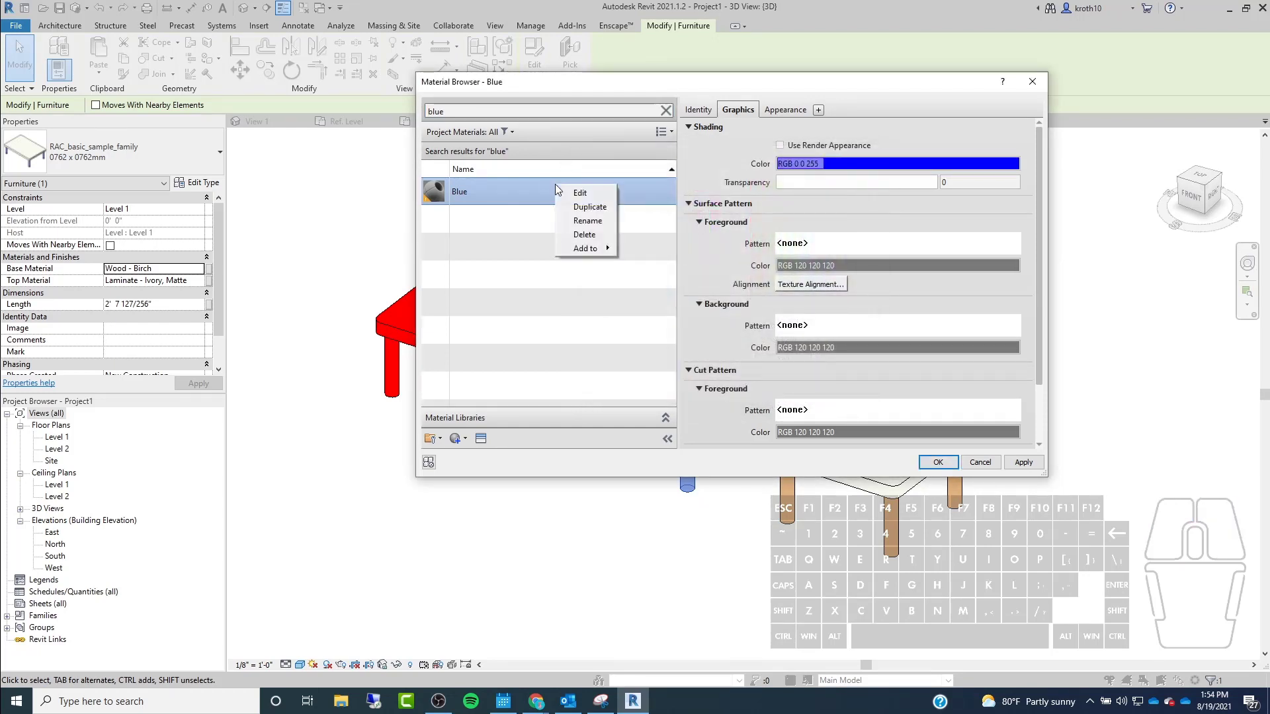
{"action": "left_click", "coordinate": [585, 205]}
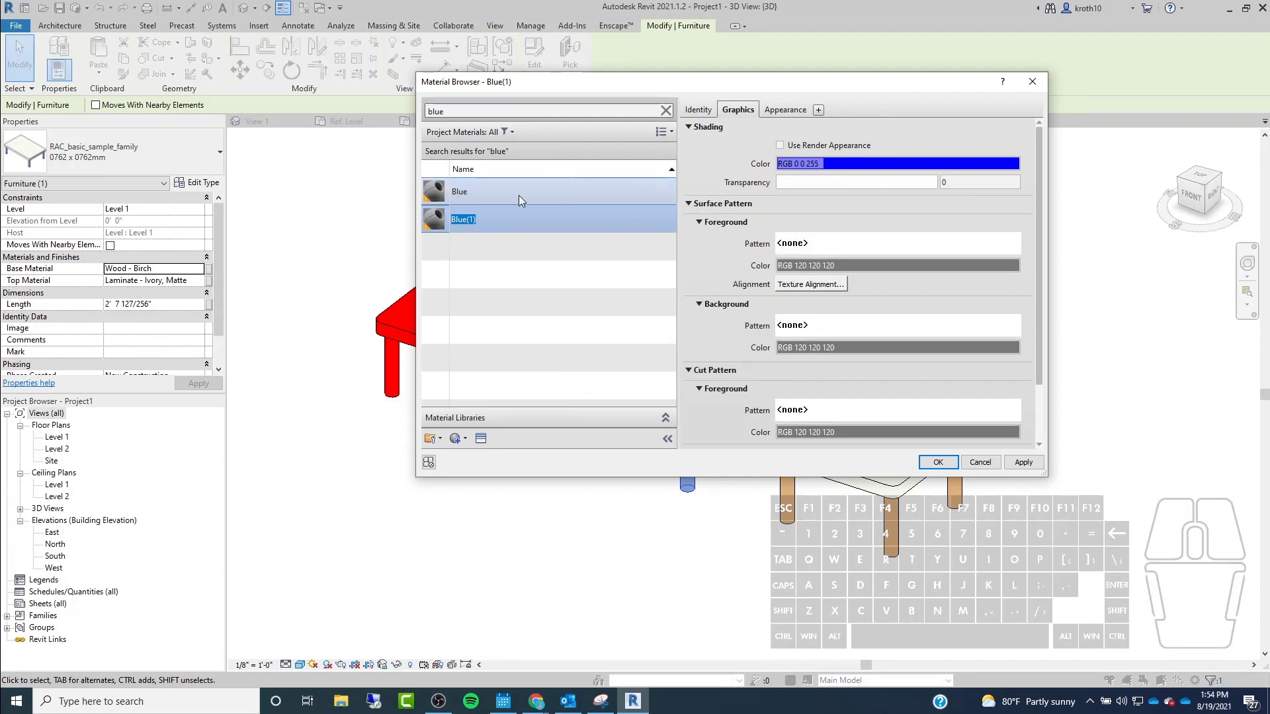
{"action": "type", "text": "Green"}
{"action": "key", "text": "Return"}
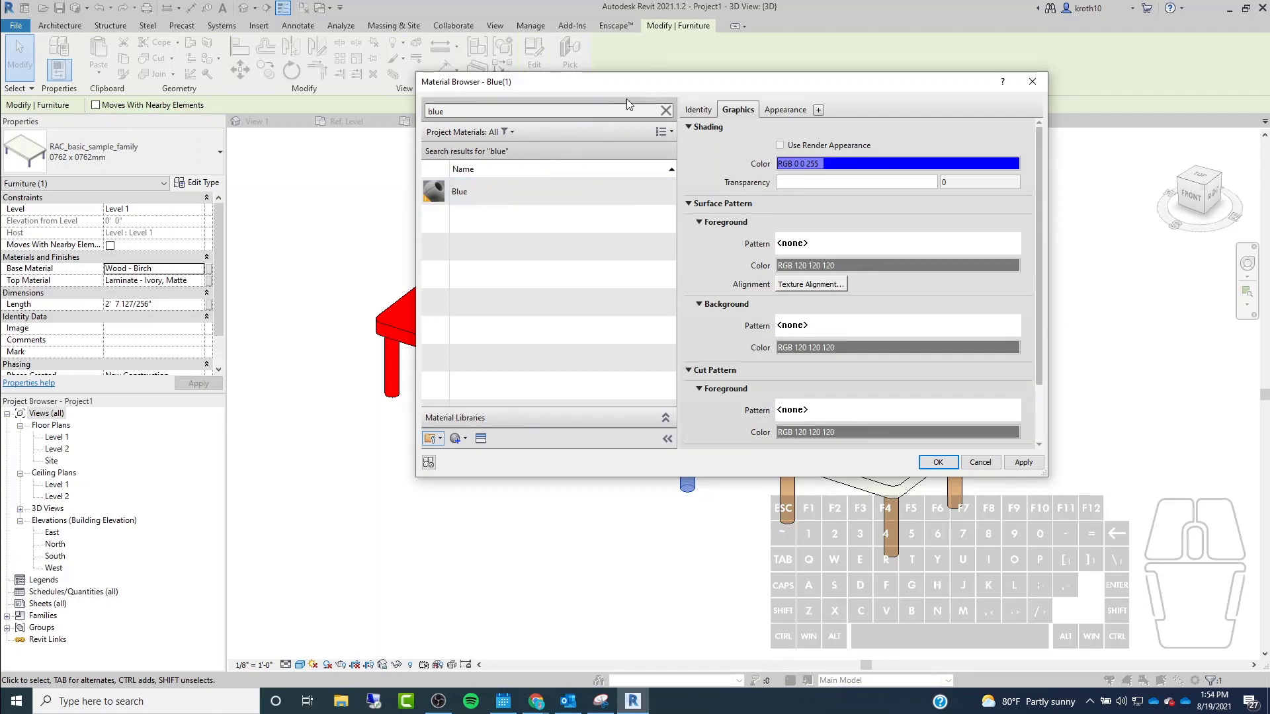
Set the Green material's shading color to RGB 0 128 0 and assign it as the middle table's Base Material.
{"action": "left_click", "coordinate": [665, 110]}
{"action": "scroll", "coordinate": [510, 308], "scroll_direction": "down", "scroll_amount": 10}
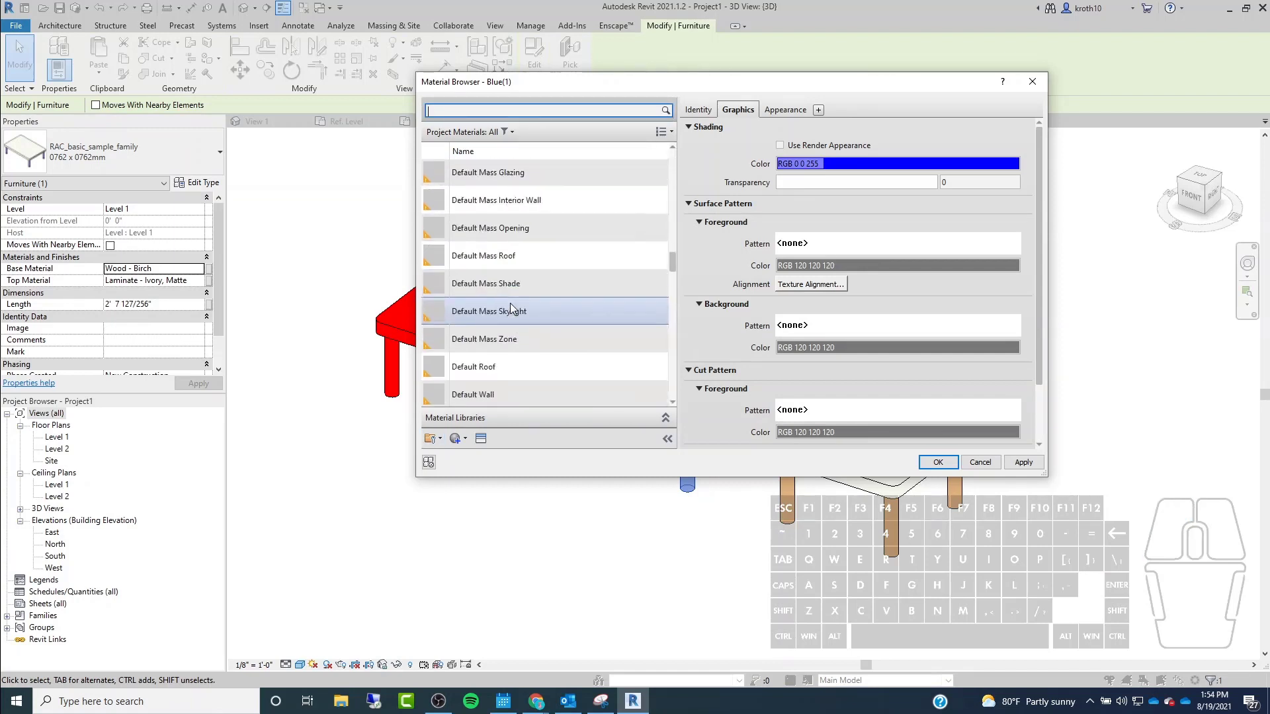
{"action": "left_click", "coordinate": [488, 369]}
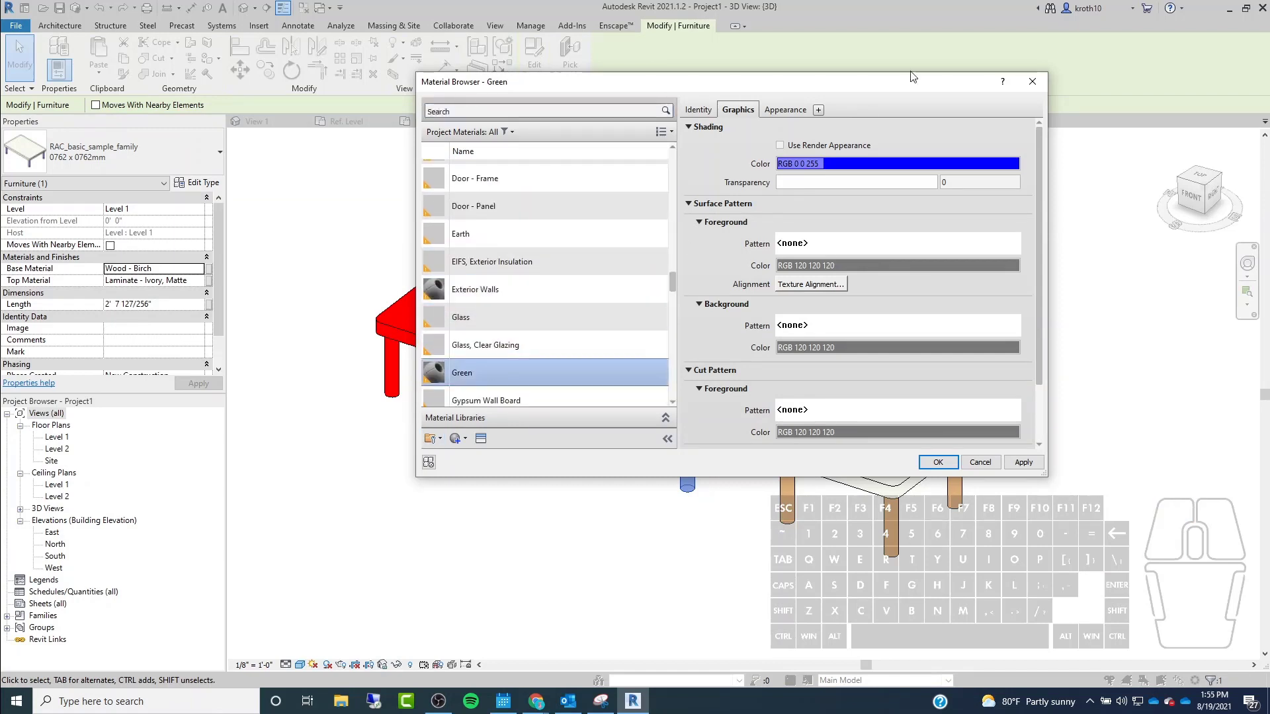
{"action": "left_click", "coordinate": [856, 166]}
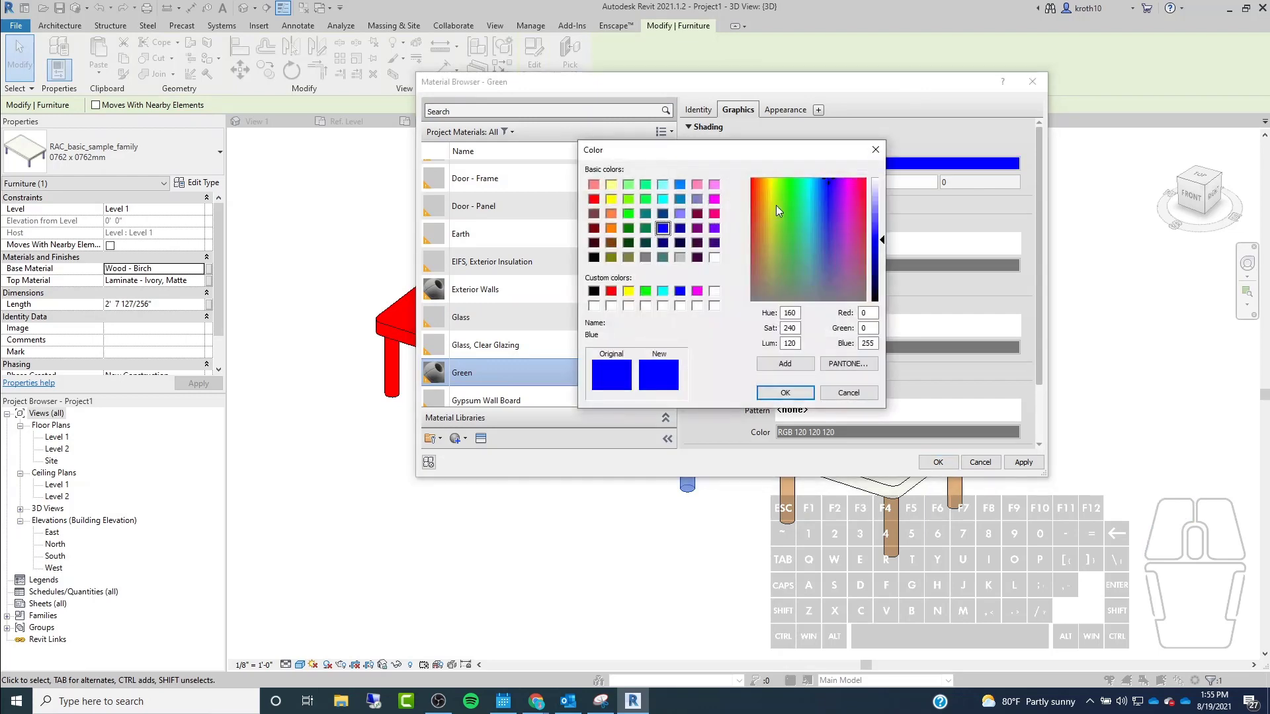
{"action": "left_click", "coordinate": [628, 229]}
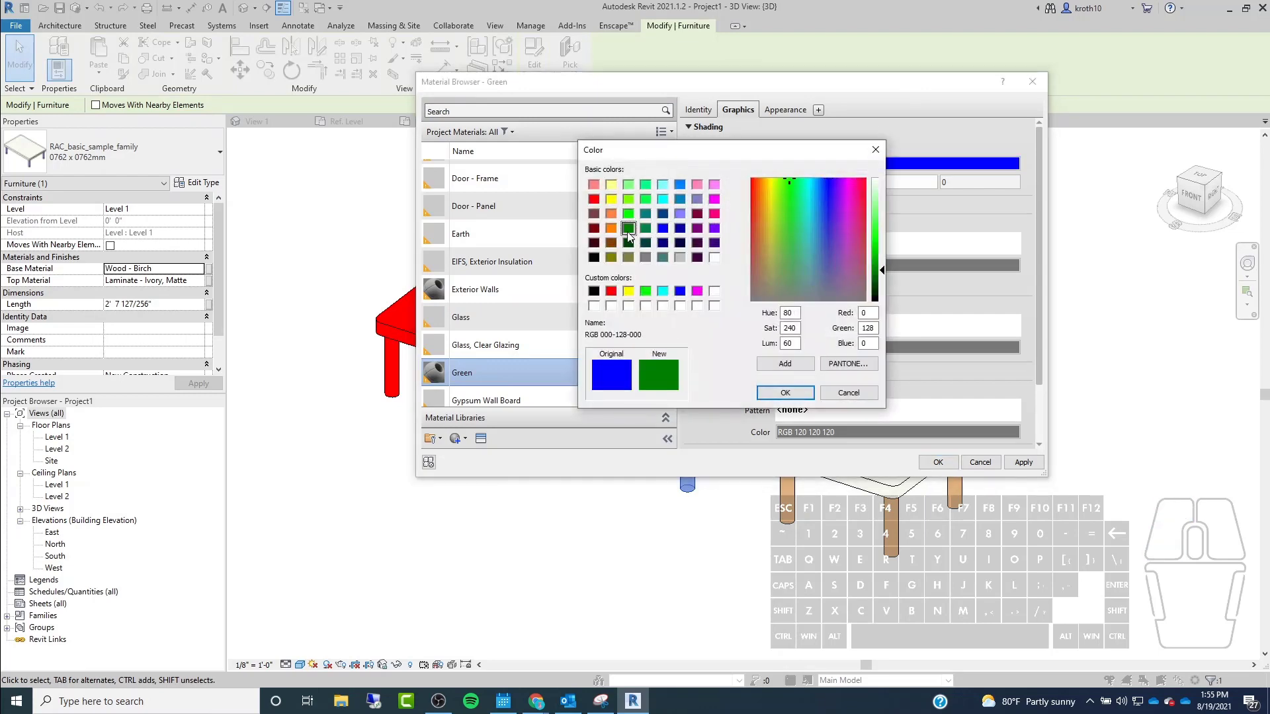
{"action": "left_click", "coordinate": [806, 390]}
{"action": "left_click", "coordinate": [1027, 463]}
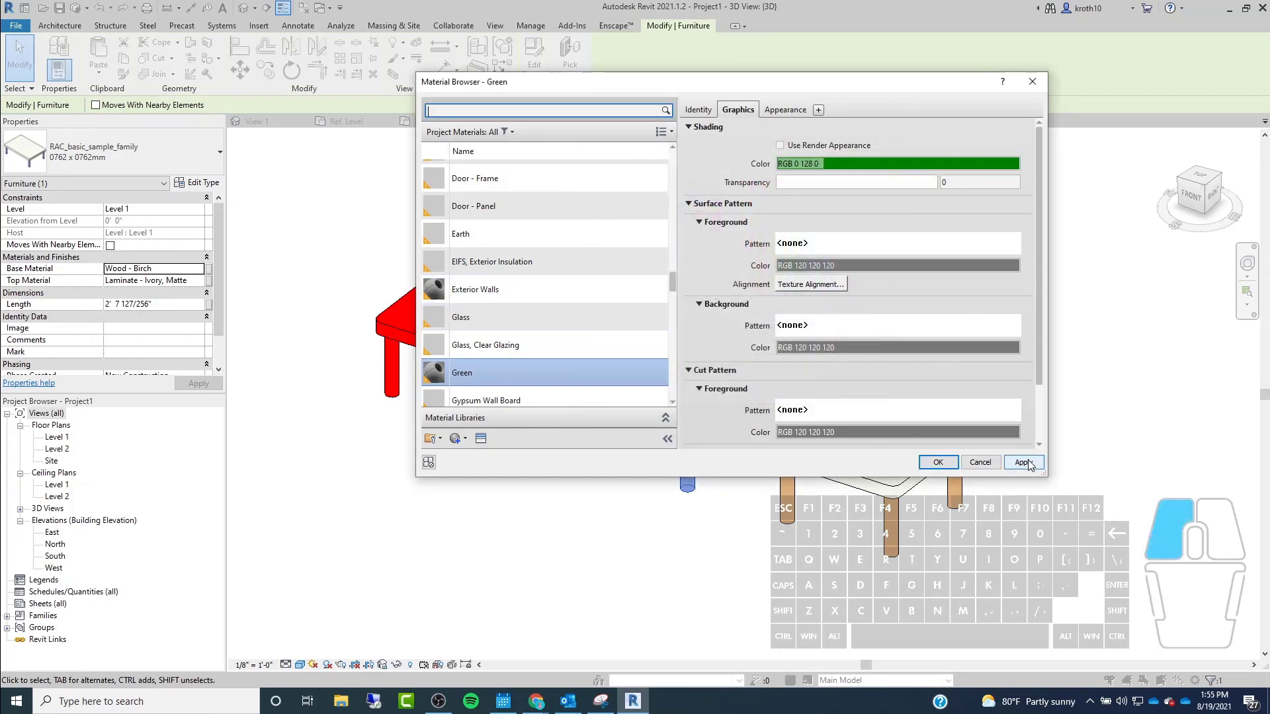
{"action": "left_click", "coordinate": [937, 462]}
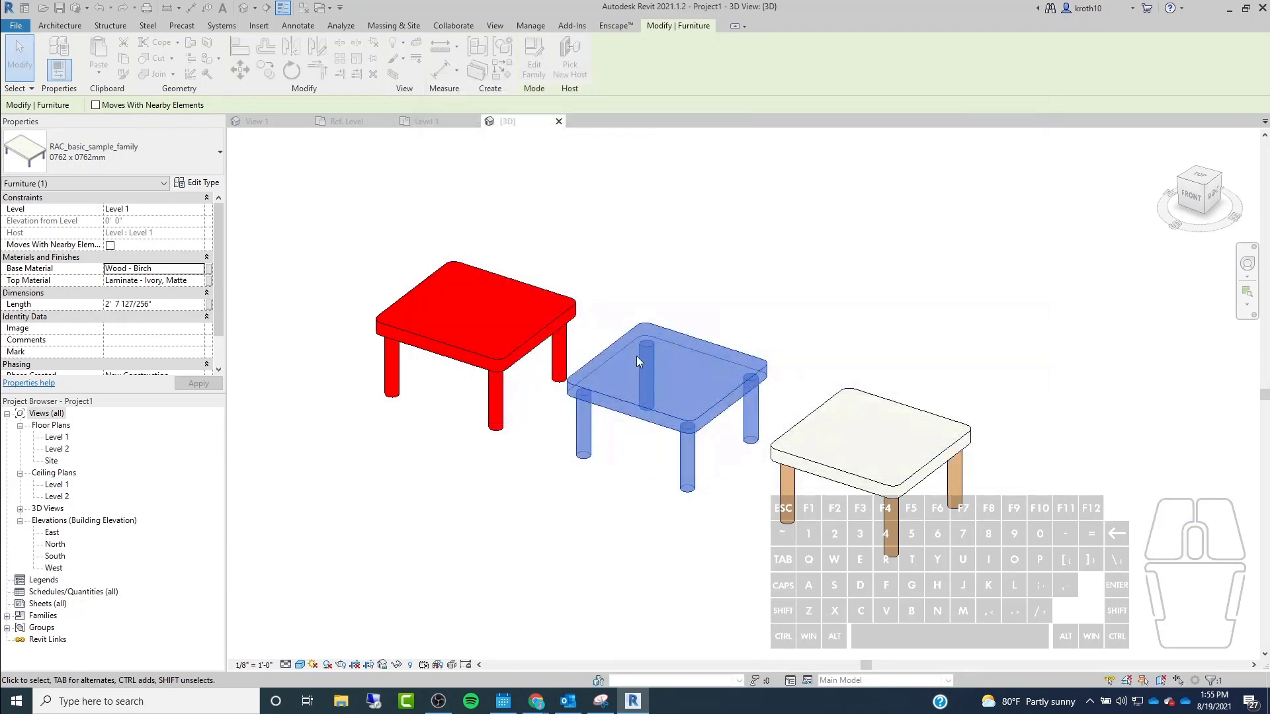
{"action": "left_click", "coordinate": [666, 283]}
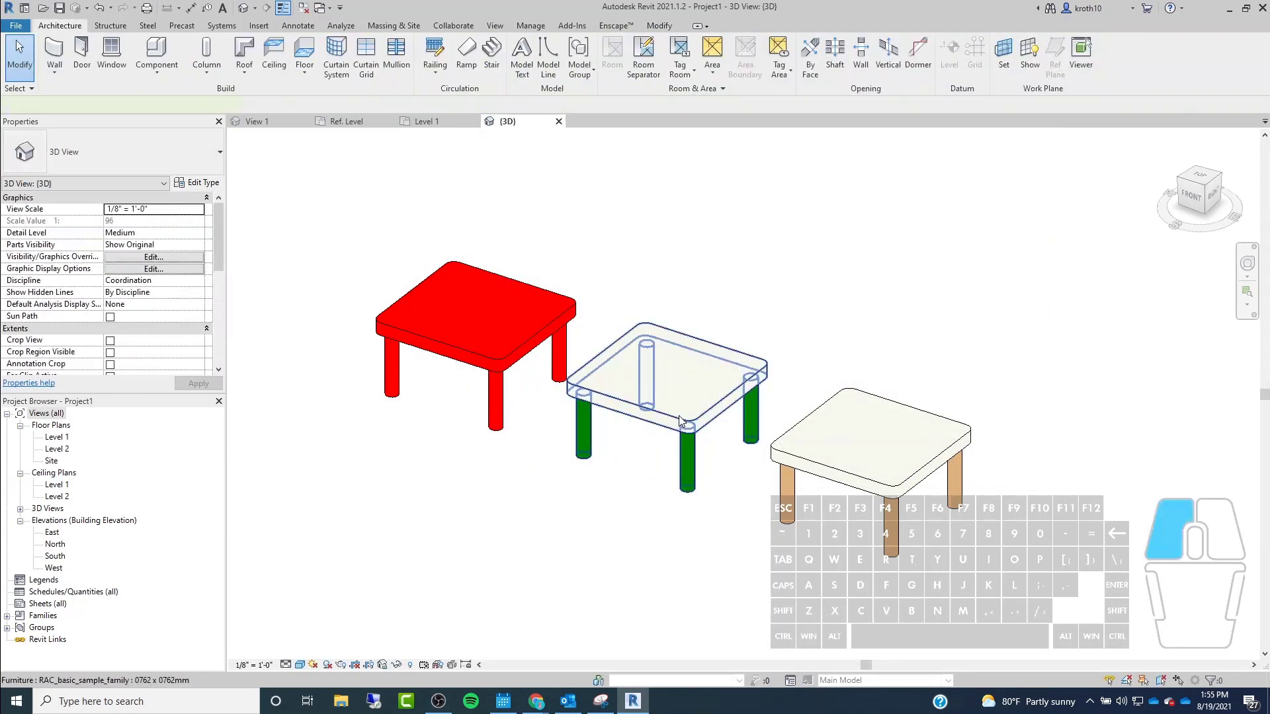
Copy the middle table's Base Material value, Green, into its Top Material.
{"action": "left_click", "coordinate": [680, 421]}
{"action": "left_click", "coordinate": [145, 267]}
{"action": "key", "text": "ctrl+c"}
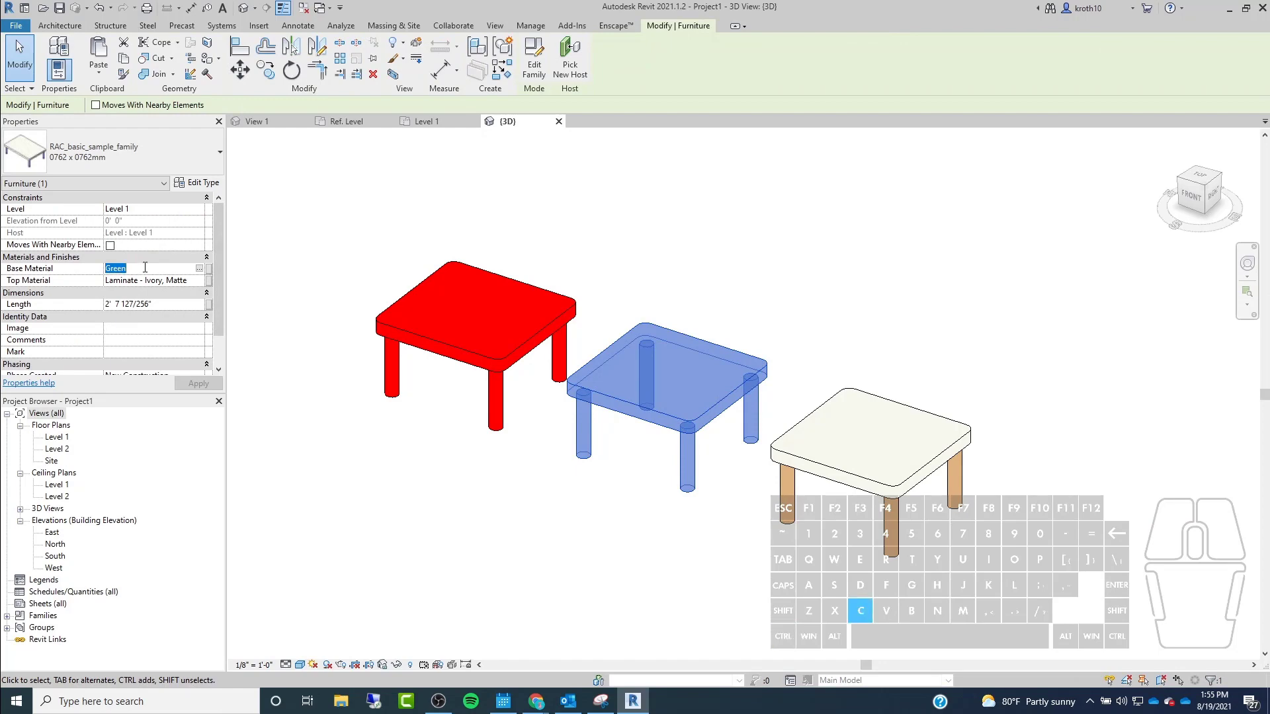
{"action": "left_click", "coordinate": [44, 283]}
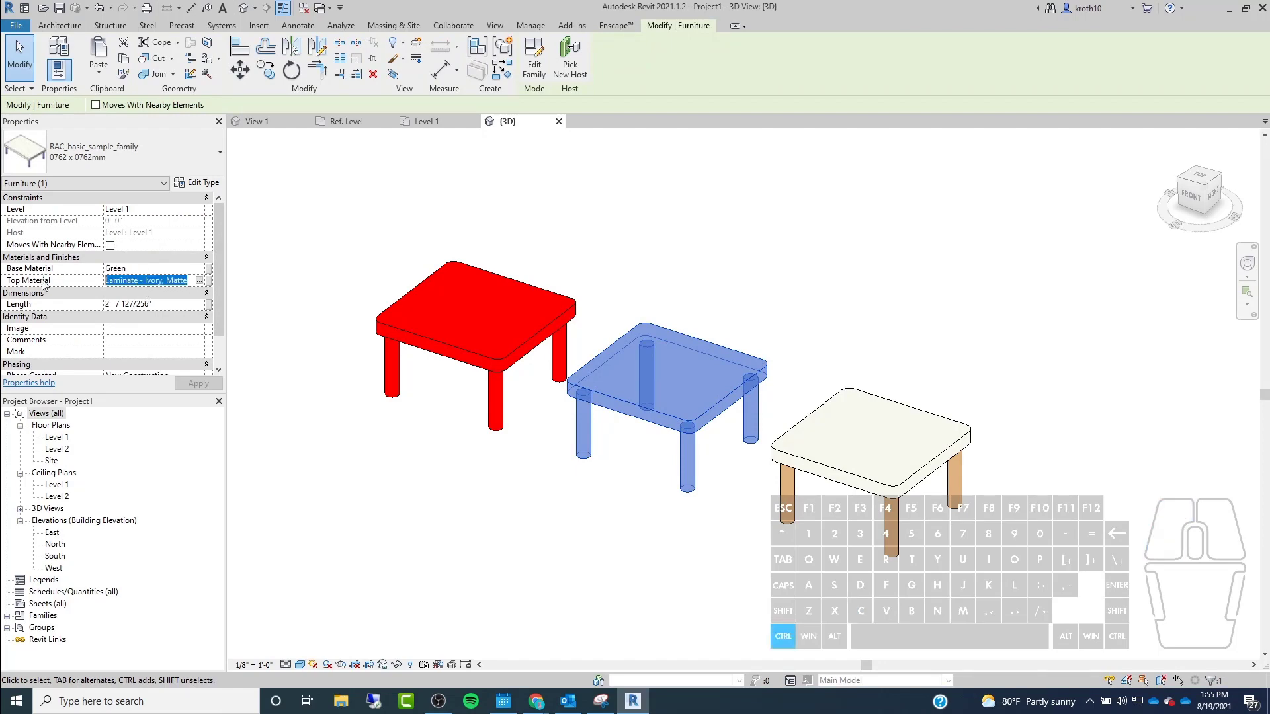
{"action": "key", "text": "ctrl+v"}
{"action": "key", "text": "Escape"}
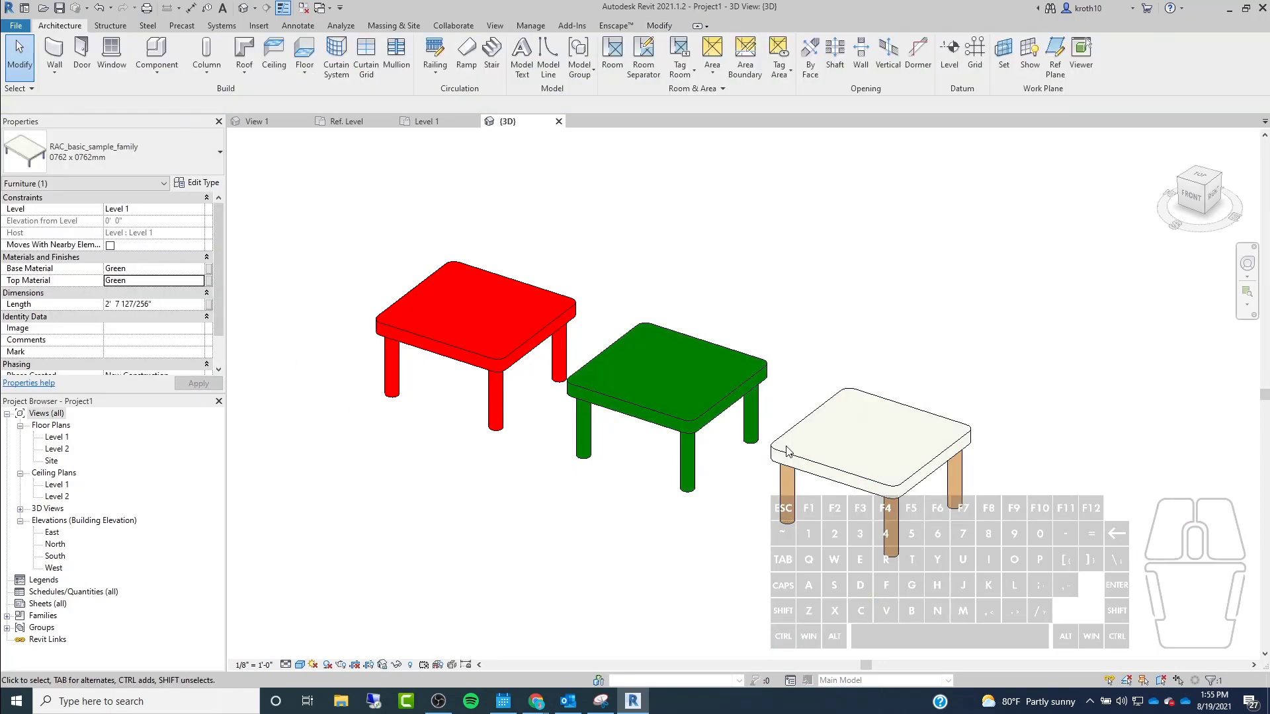
Set the Base Material of the third table, the one with birch legs, to Blue.
{"action": "left_click", "coordinate": [786, 451]}
{"action": "left_click", "coordinate": [170, 269]}
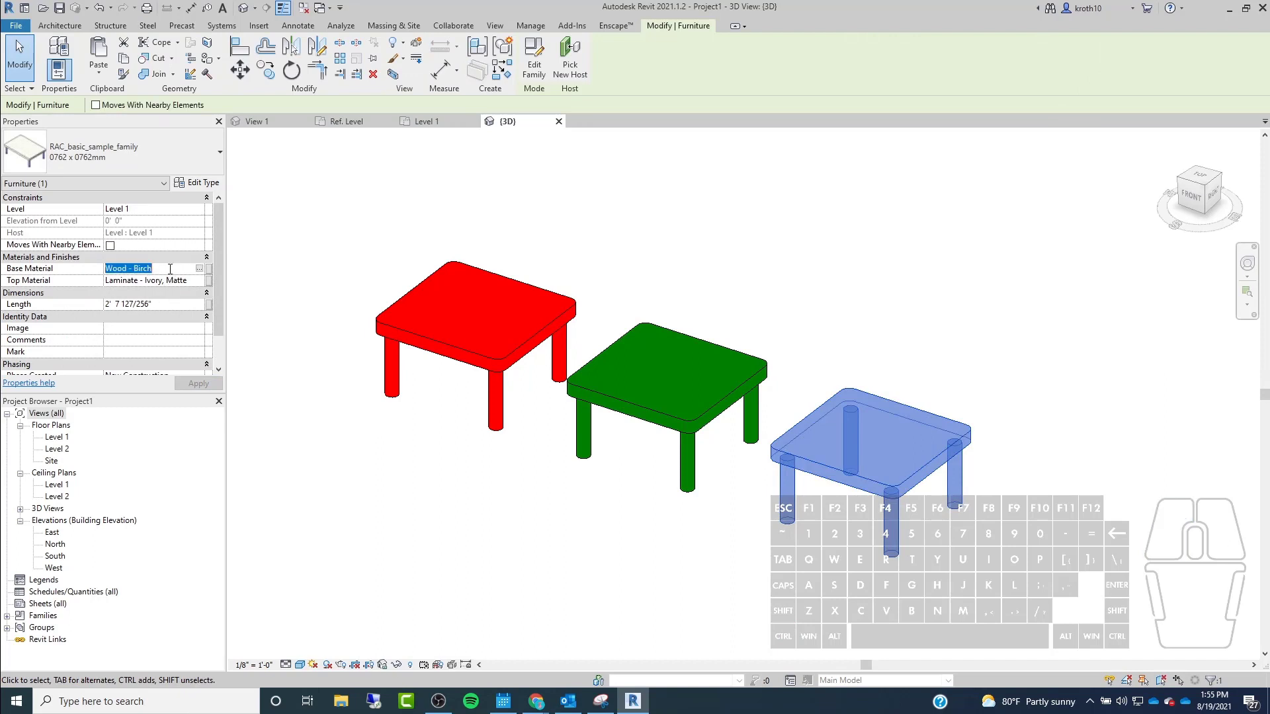
{"action": "type", "text": "blu"}
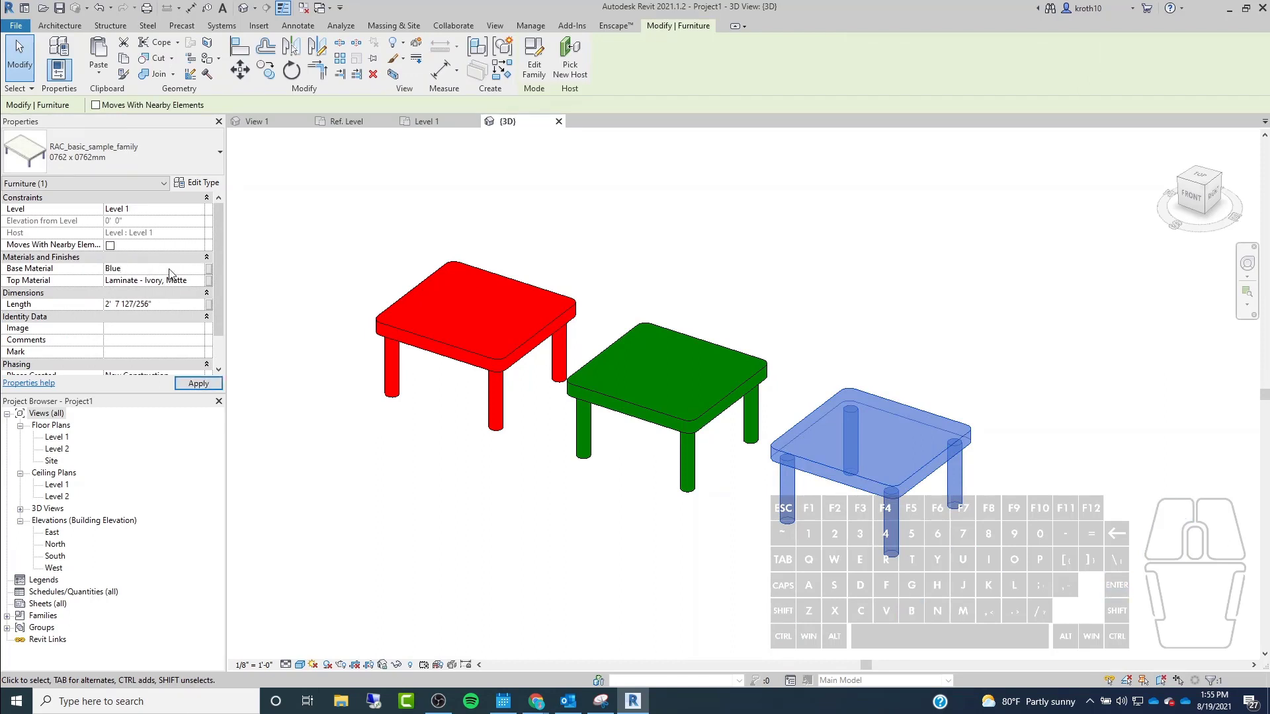
{"action": "left_click", "coordinate": [170, 271]}
{"action": "key", "text": "ctrl+c"}
{"action": "left_click", "coordinate": [170, 281]}
{"action": "left_click", "coordinate": [189, 283]}
{"action": "key", "text": "ctrl+v"}
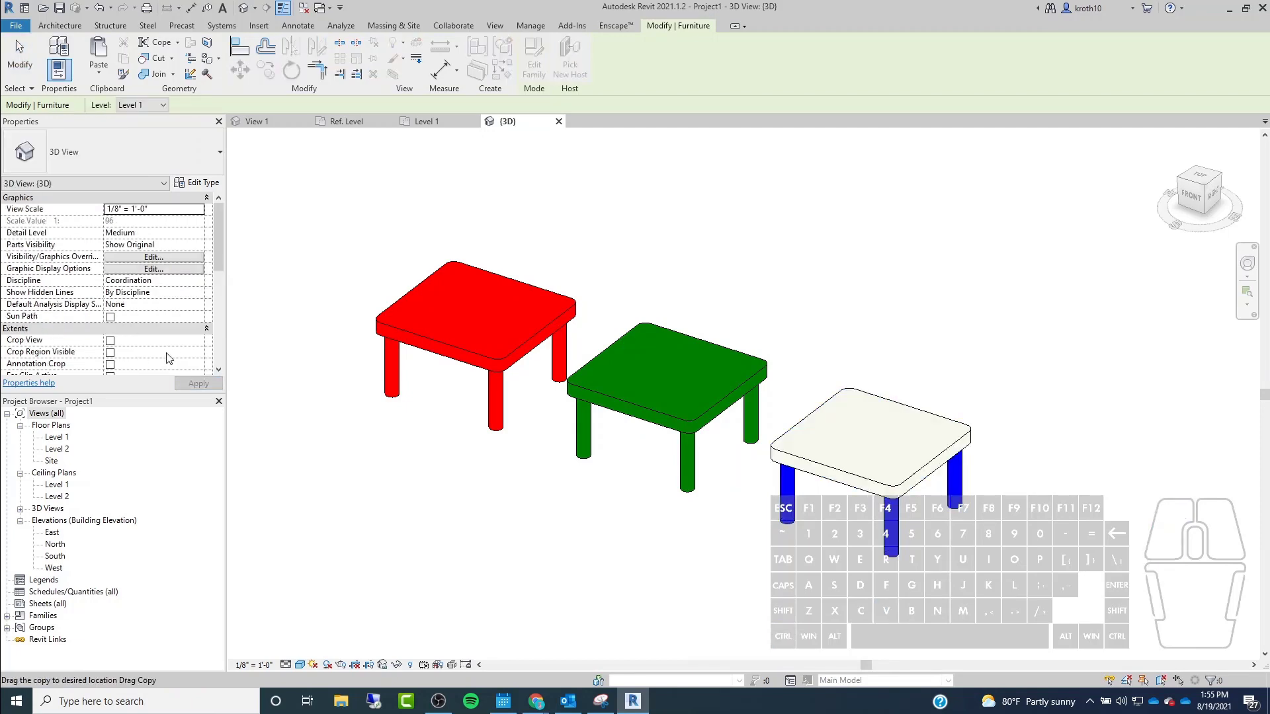
{"action": "key", "text": "Escape"}
{"action": "key", "text": "Escape"}
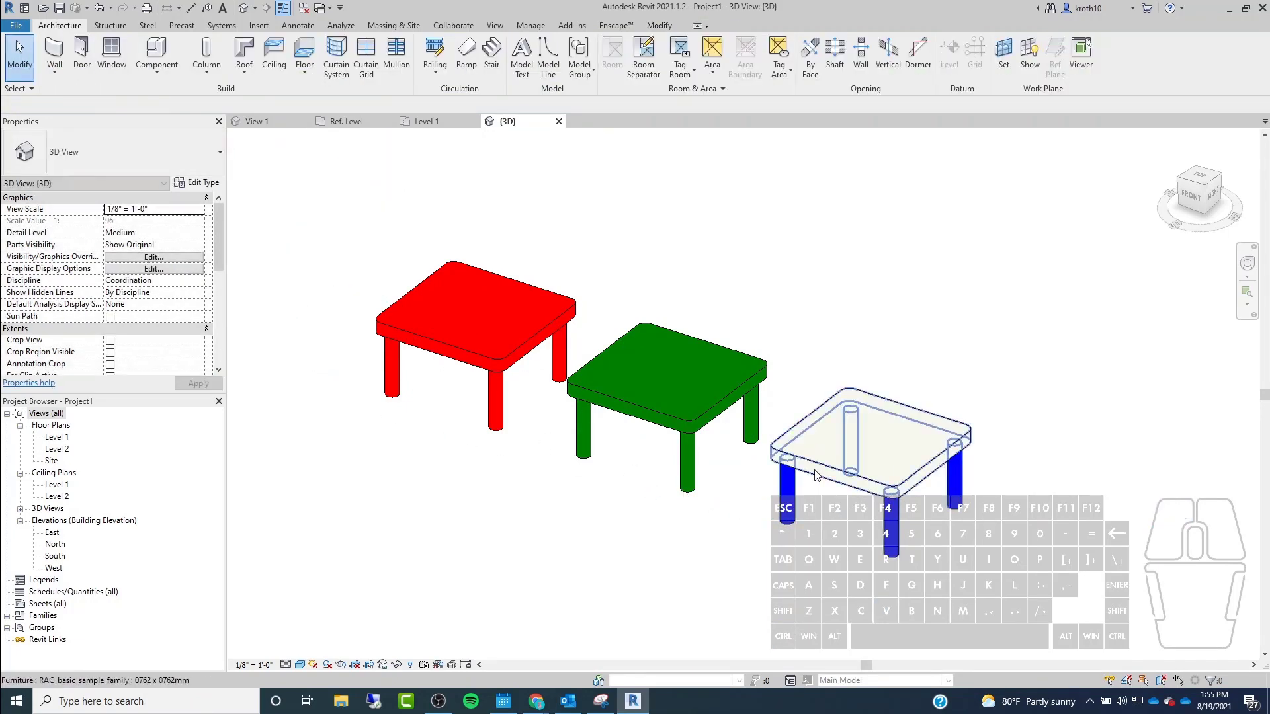
Set the Top Material of the table with blue legs to Blue and apply the change.
{"action": "left_click", "coordinate": [866, 436]}
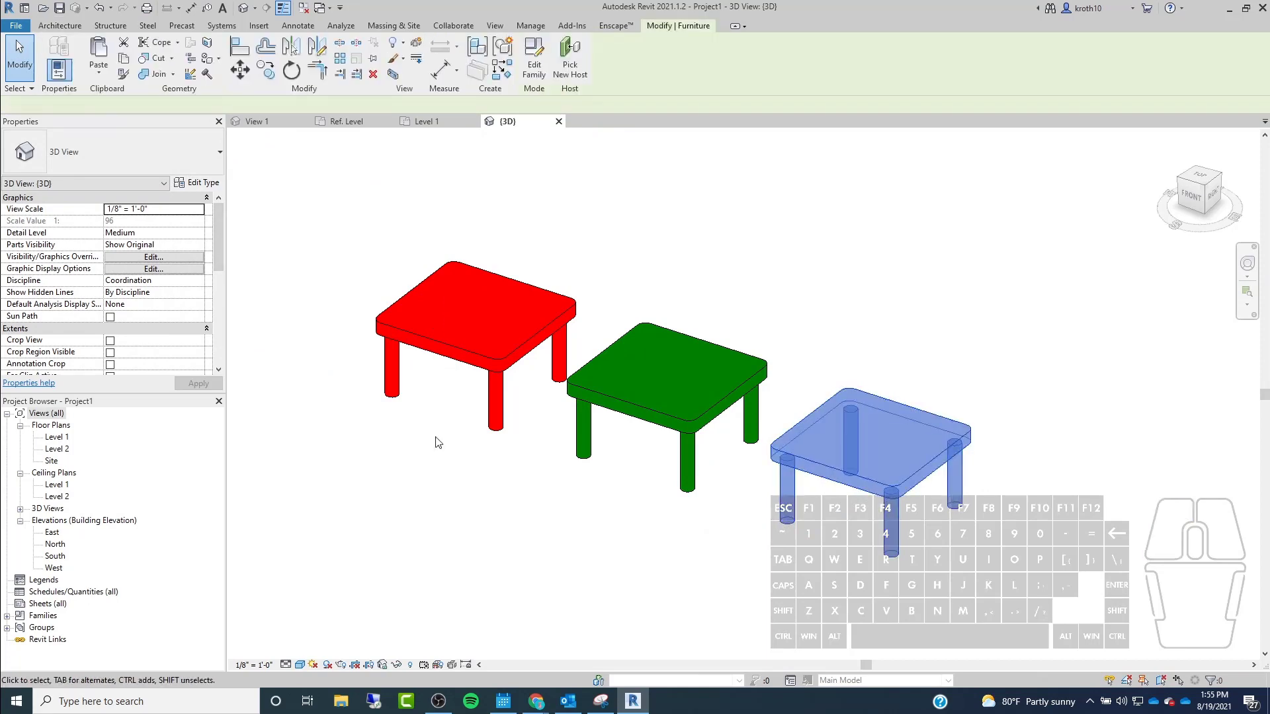
{"action": "left_click", "coordinate": [31, 281]}
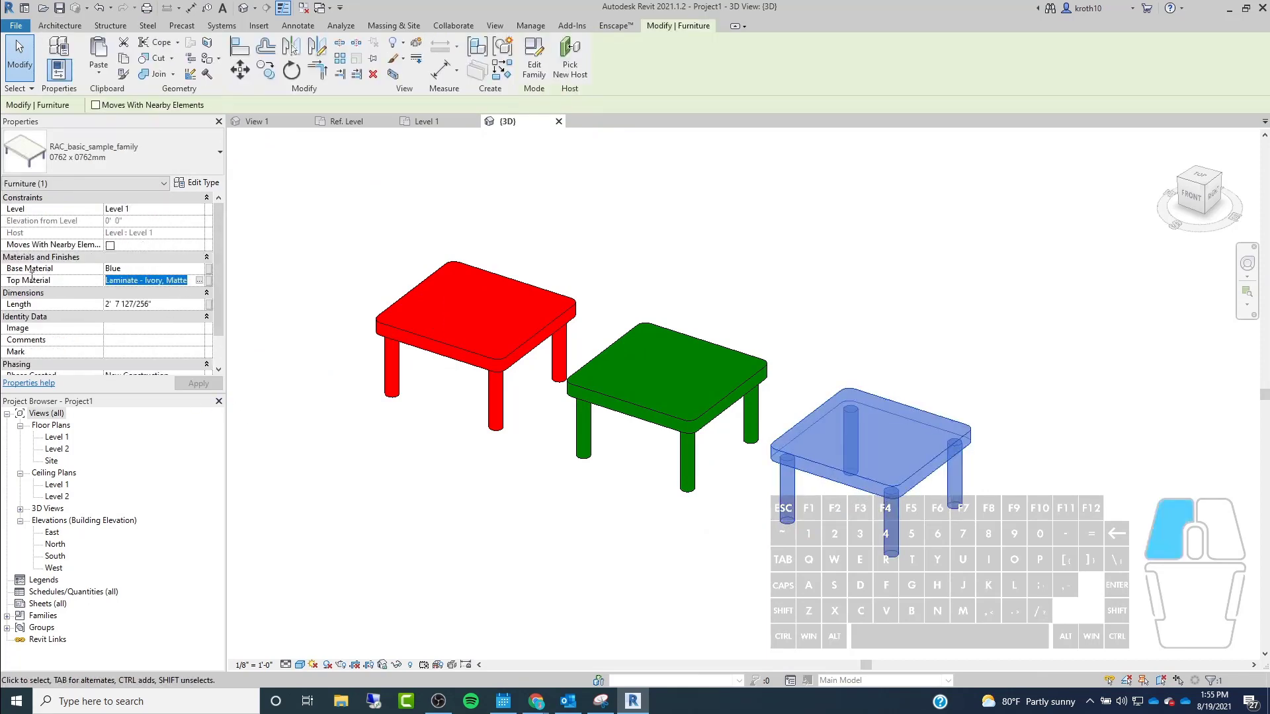
{"action": "key", "text": "ctrl+v"}
{"action": "left_click", "coordinate": [202, 385]}
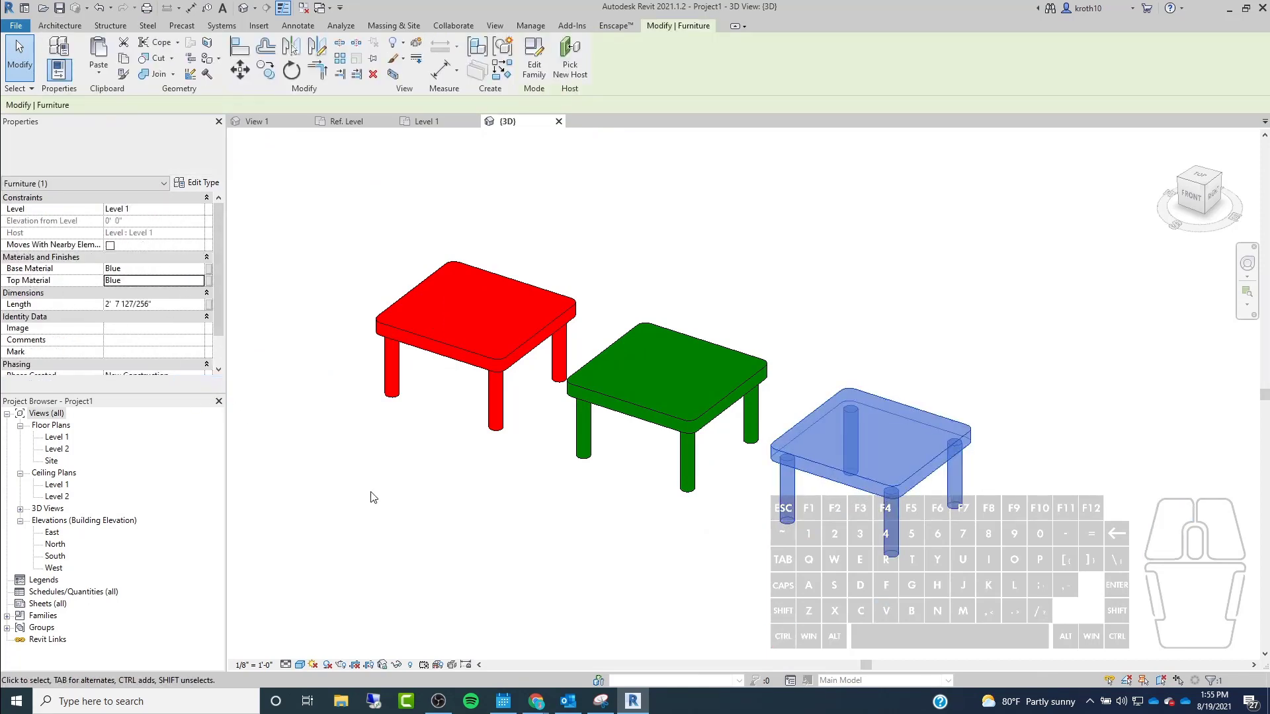
{"action": "left_click", "coordinate": [369, 495]}
{"action": "left_click", "coordinate": [790, 504]}
{"action": "left_click", "coordinate": [612, 521]}
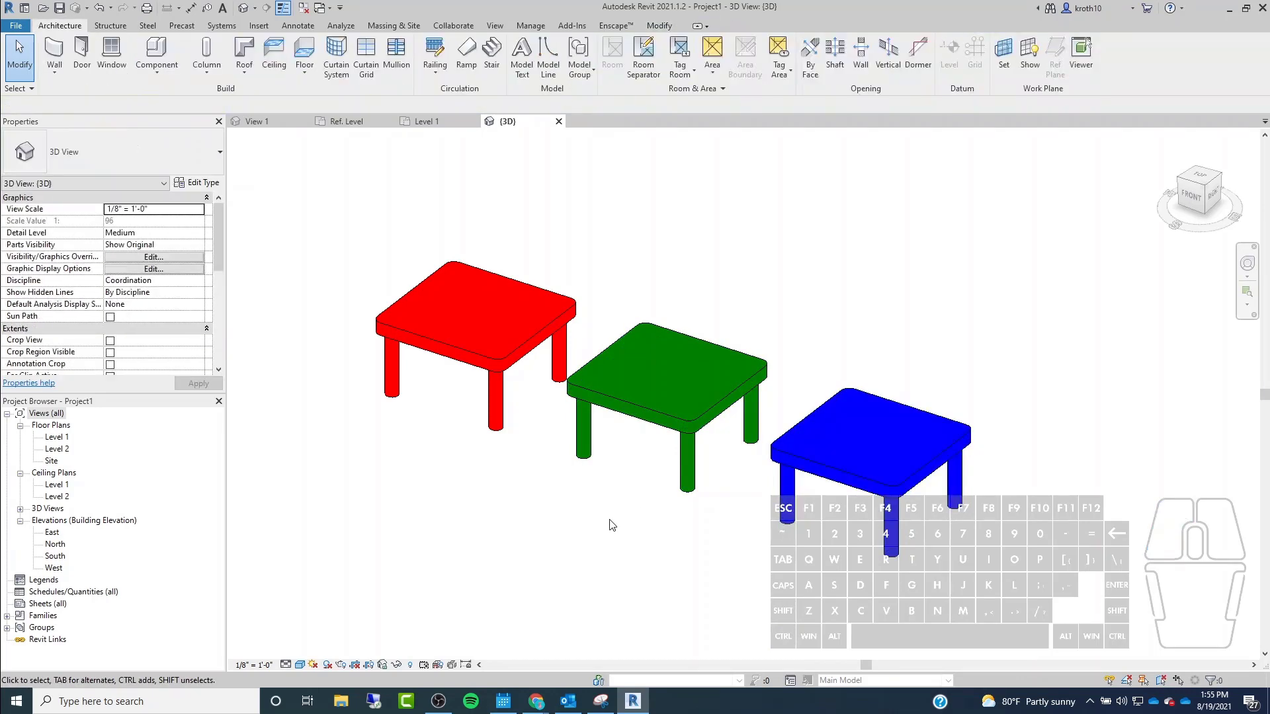
Set the Height type parameter of the red table's type to 5' and apply it to all three tables.
{"action": "scroll", "coordinate": [517, 445], "scroll_direction": "down", "scroll_amount": 2}
{"action": "middle_click_drag", "start_coordinate": [516, 444], "coordinate": [610, 413], "text": "shift"}
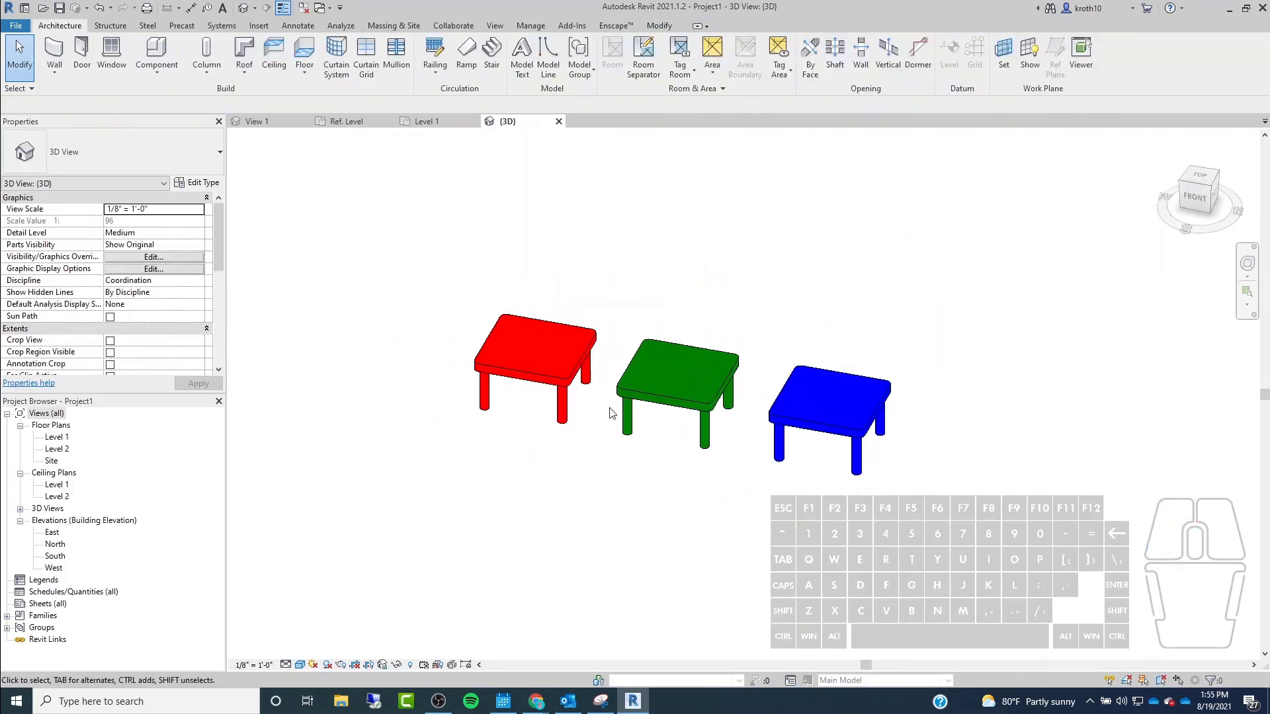
{"action": "scroll", "coordinate": [706, 473], "scroll_direction": "up", "scroll_amount": 3}
{"action": "scroll", "coordinate": [658, 453], "scroll_direction": "down", "scroll_amount": 3}
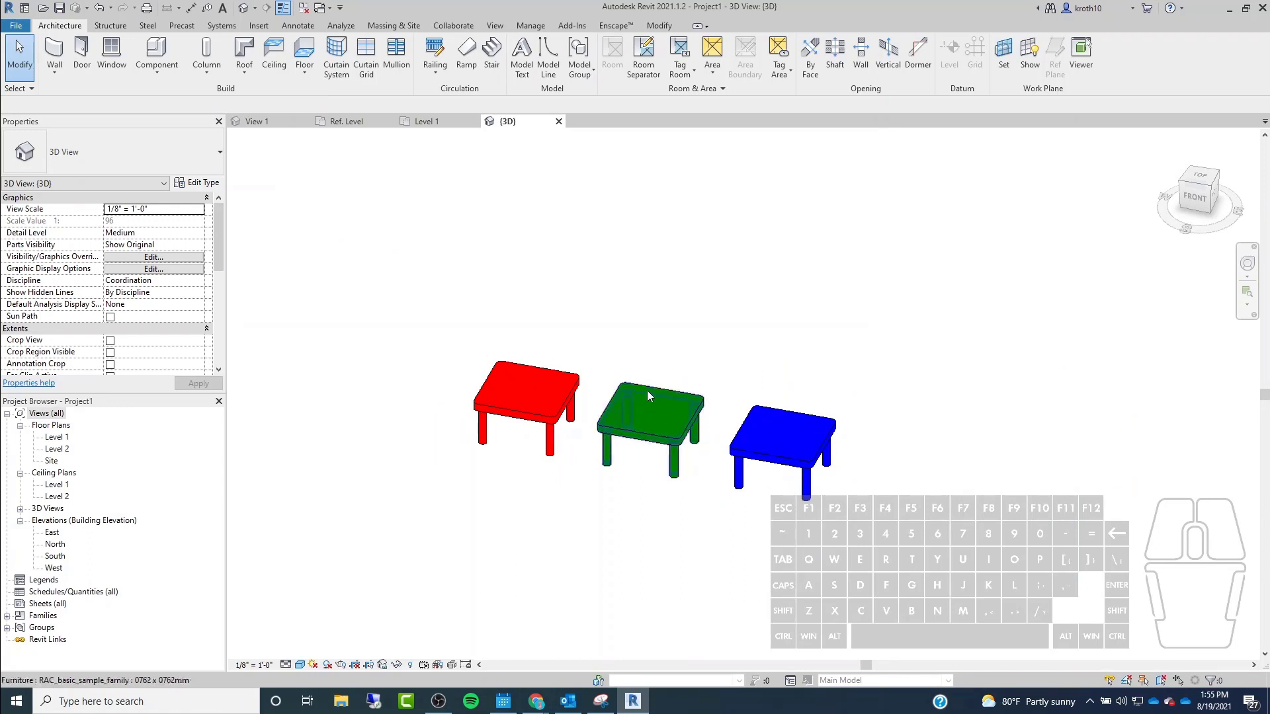
{"action": "left_click", "coordinate": [480, 395]}
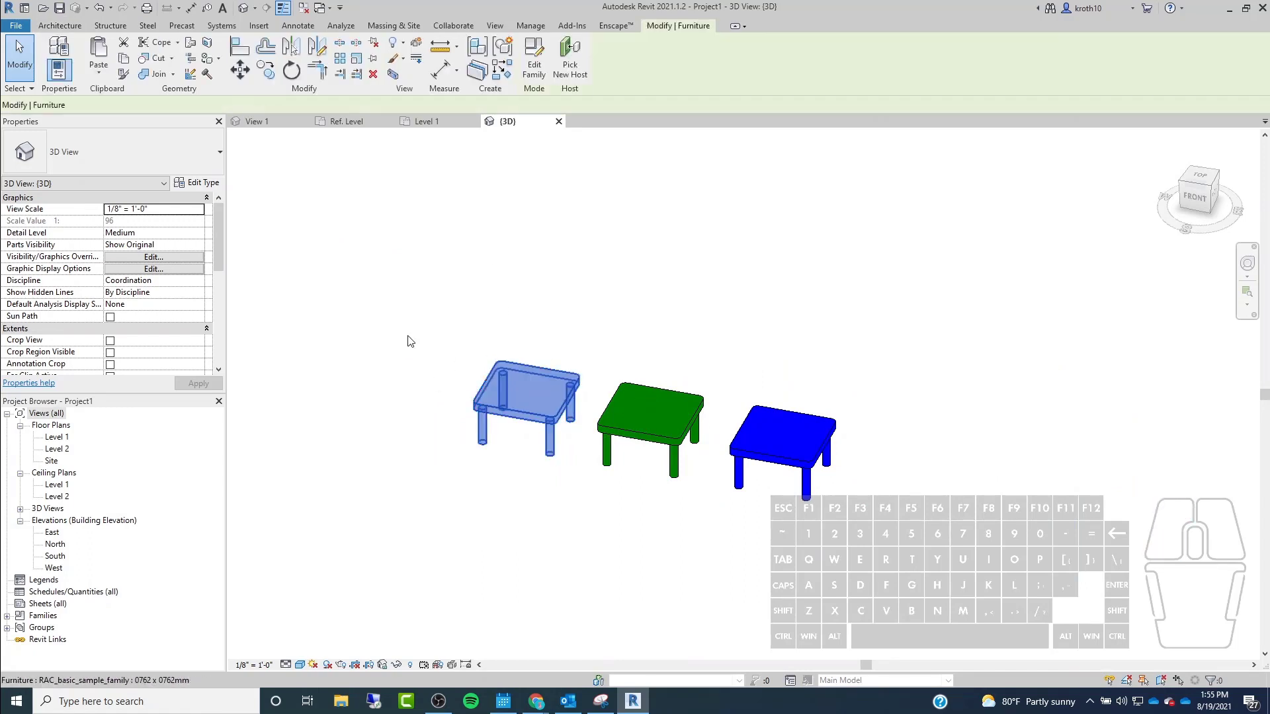
{"action": "left_click", "coordinate": [191, 184]}
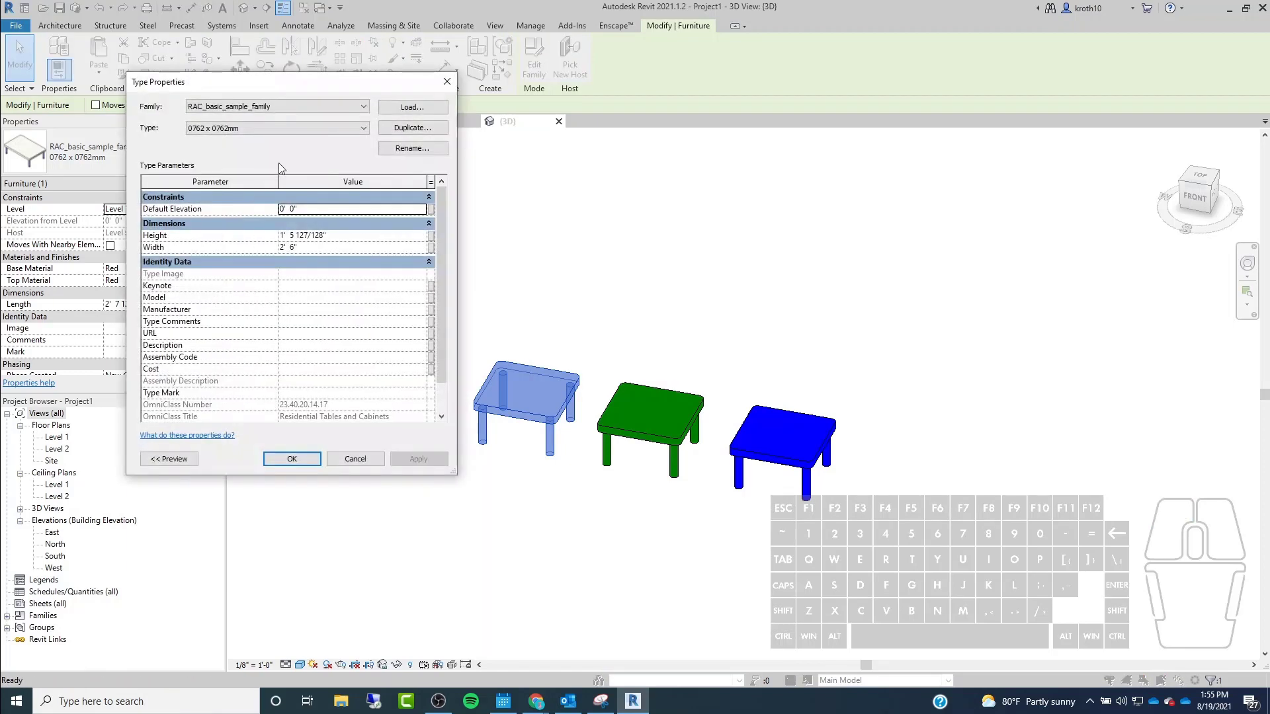
{"action": "left_click_drag", "start_coordinate": [296, 92], "coordinate": [232, 76]}
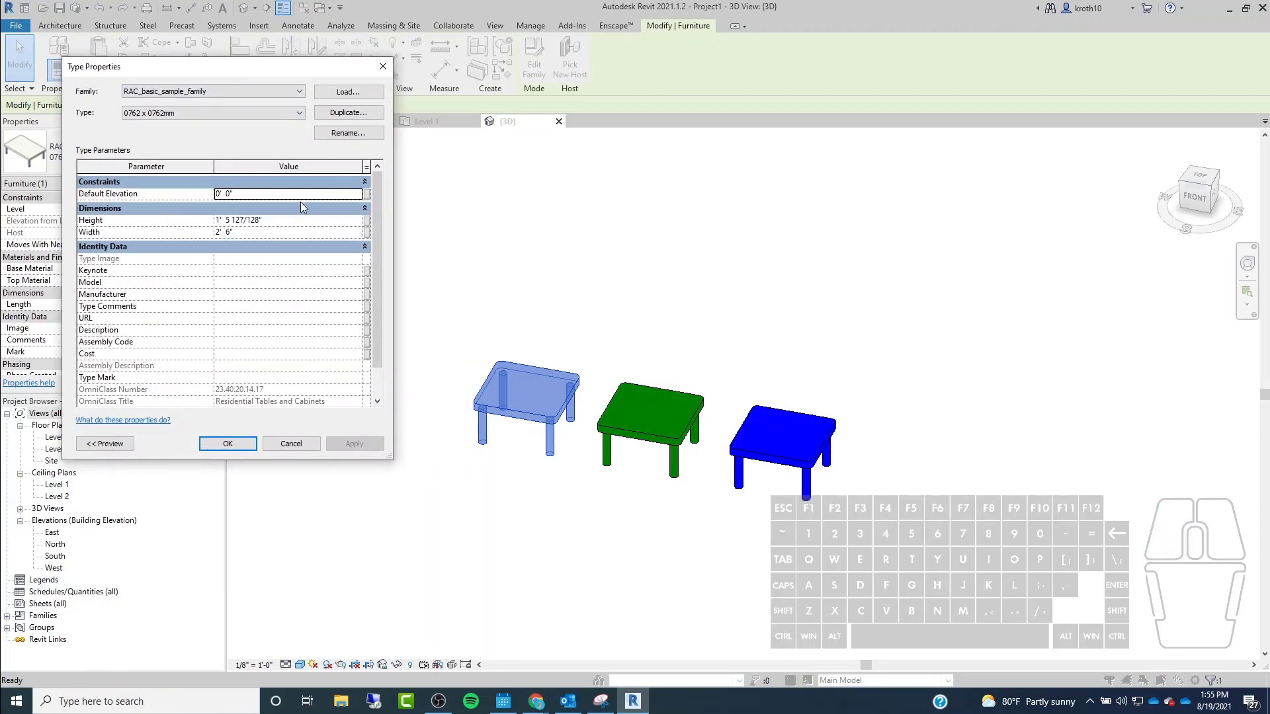
{"action": "left_click", "coordinate": [279, 219]}
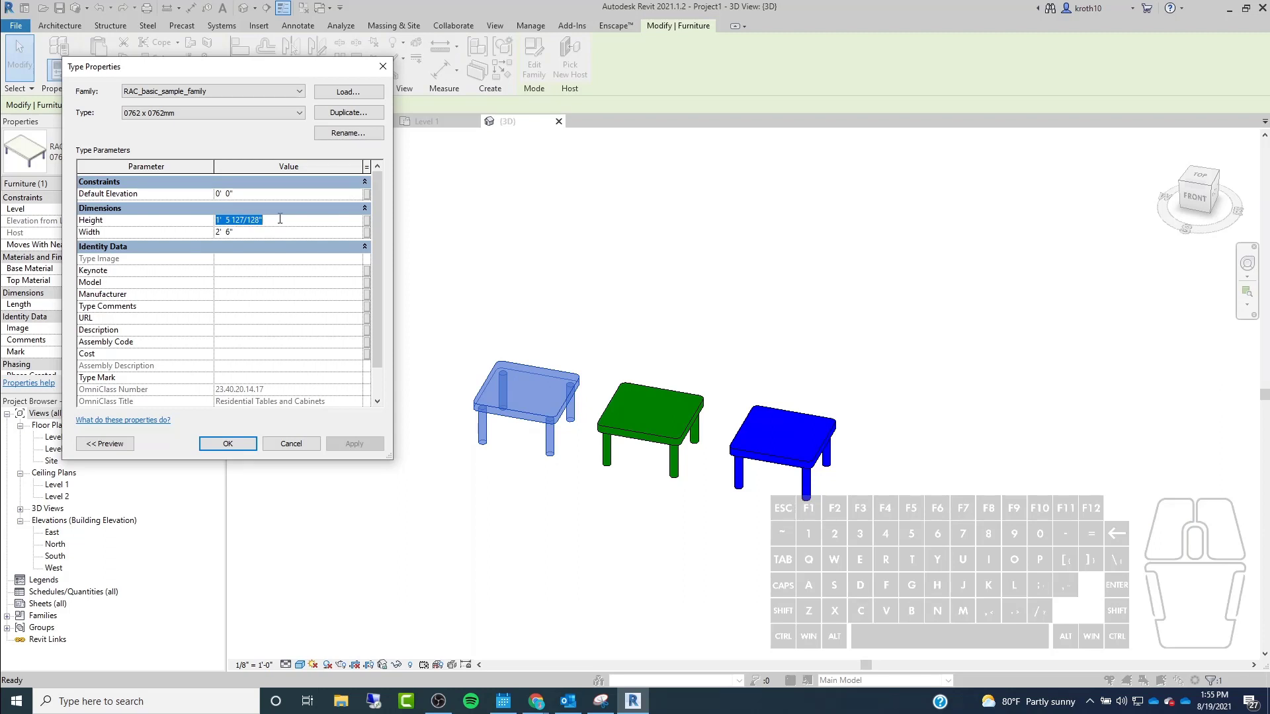
{"action": "key", "text": "BackSpace"}
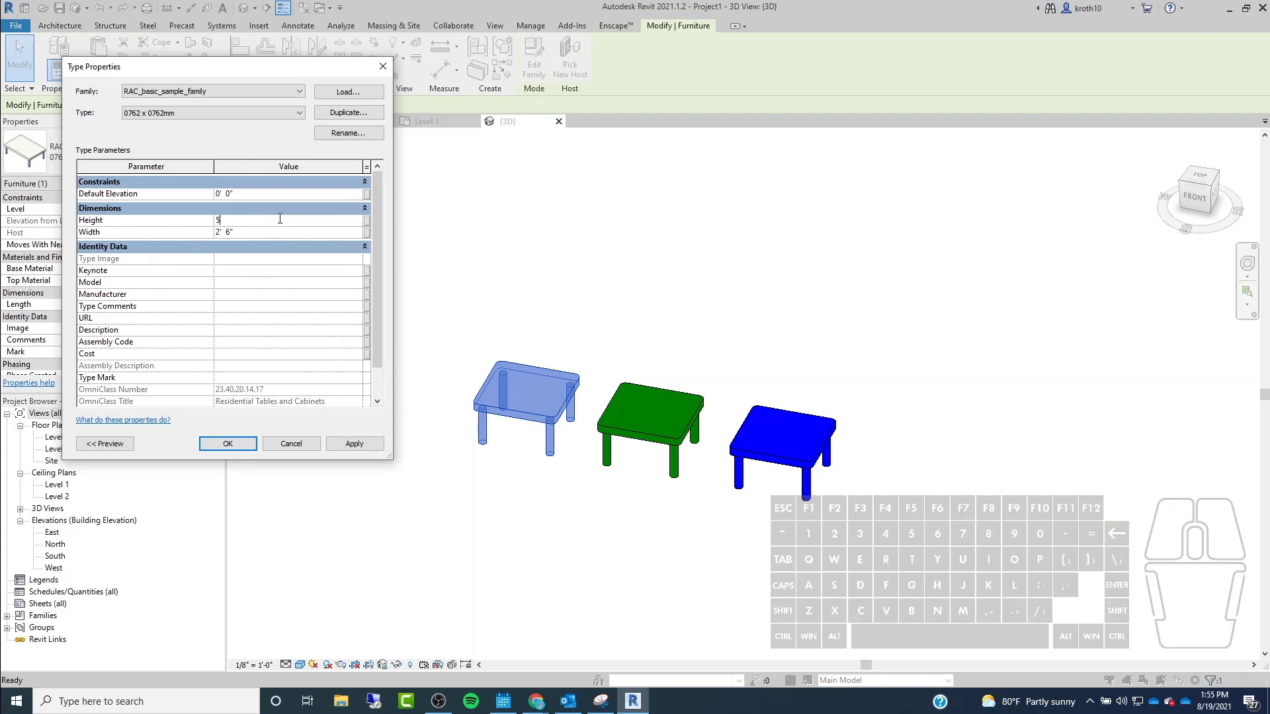
{"action": "type", "text": "5'"}
{"action": "key", "text": "Return"}
{"action": "left_click", "coordinate": [374, 449]}
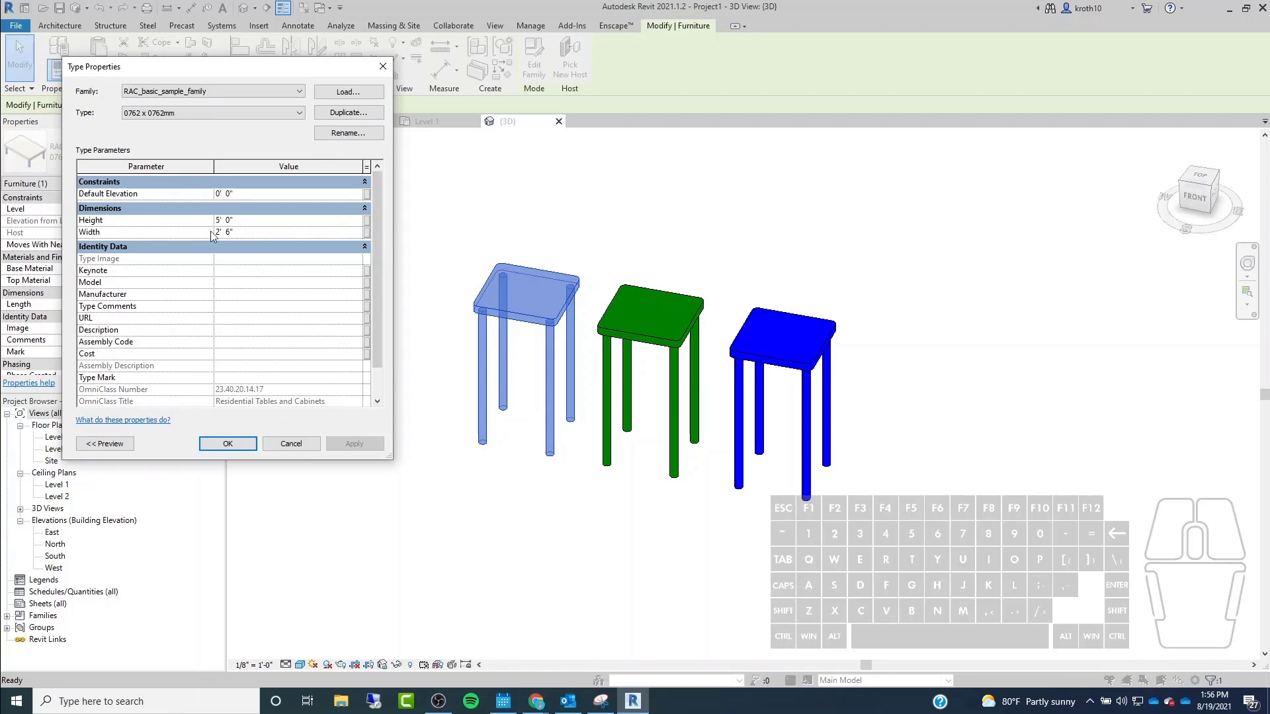
{"action": "left_click", "coordinate": [246, 443]}
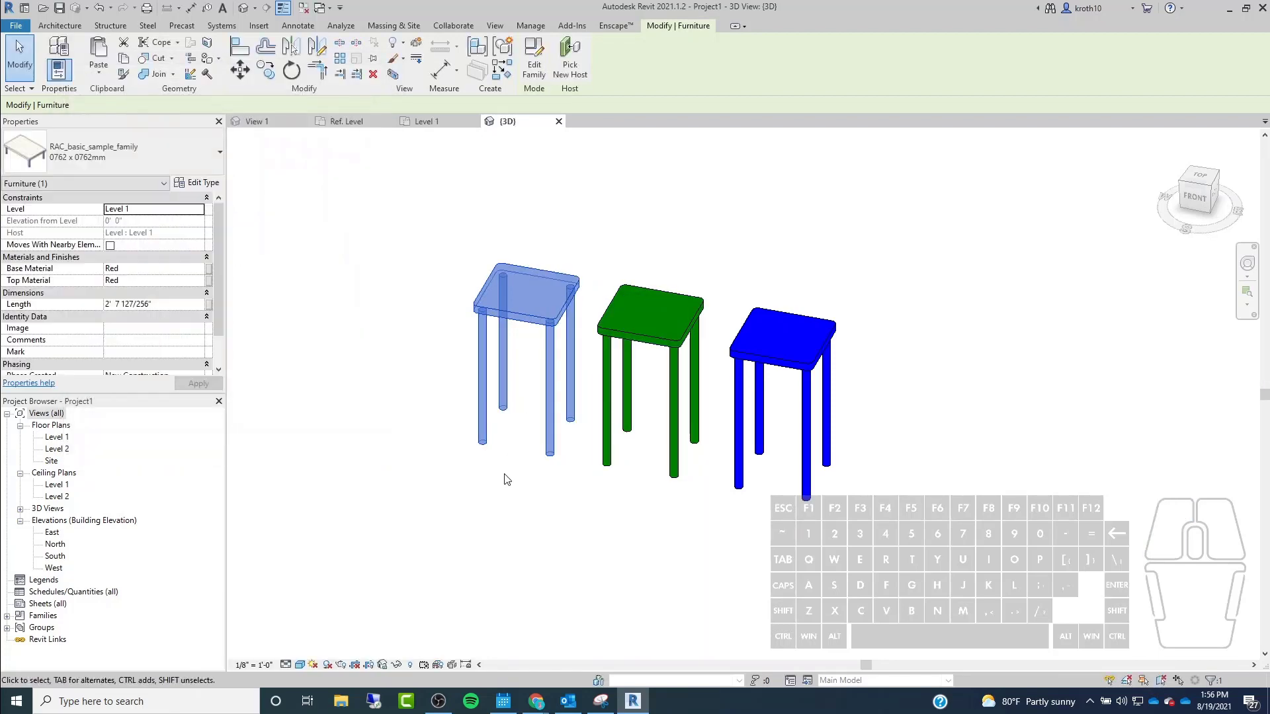
{"action": "left_click", "coordinate": [506, 479]}
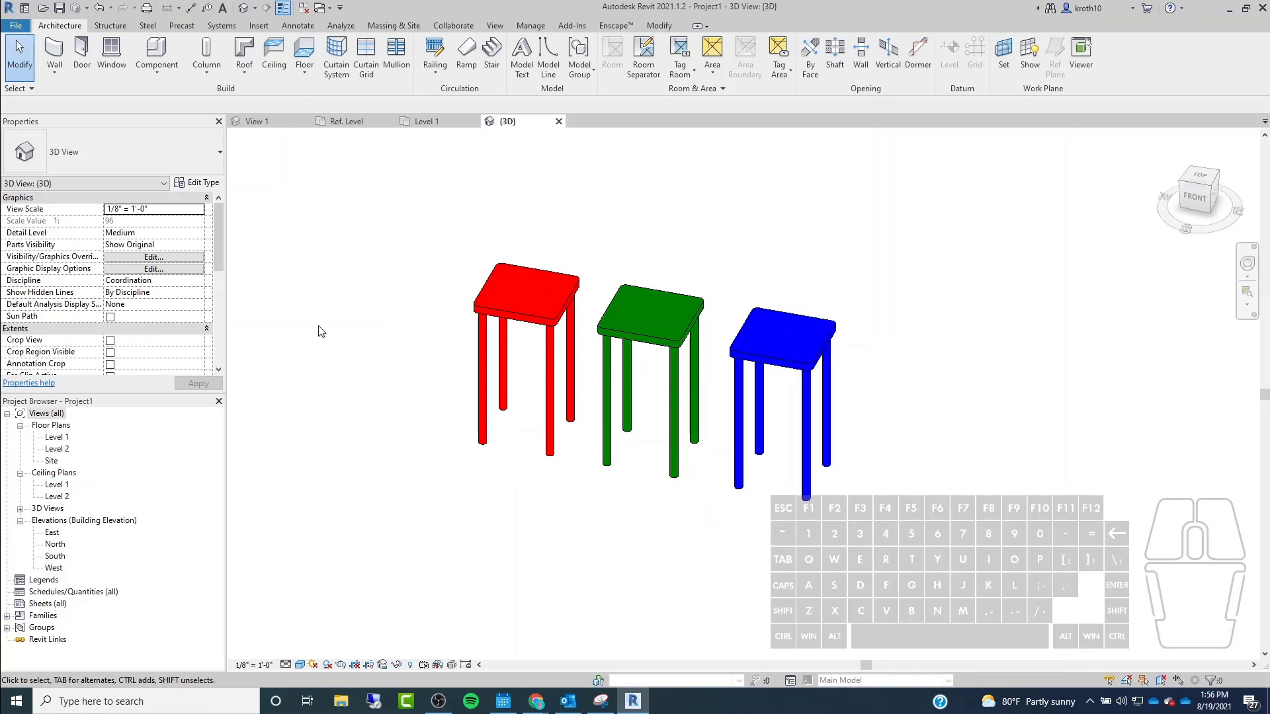
{"action": "left_click", "coordinate": [502, 561]}
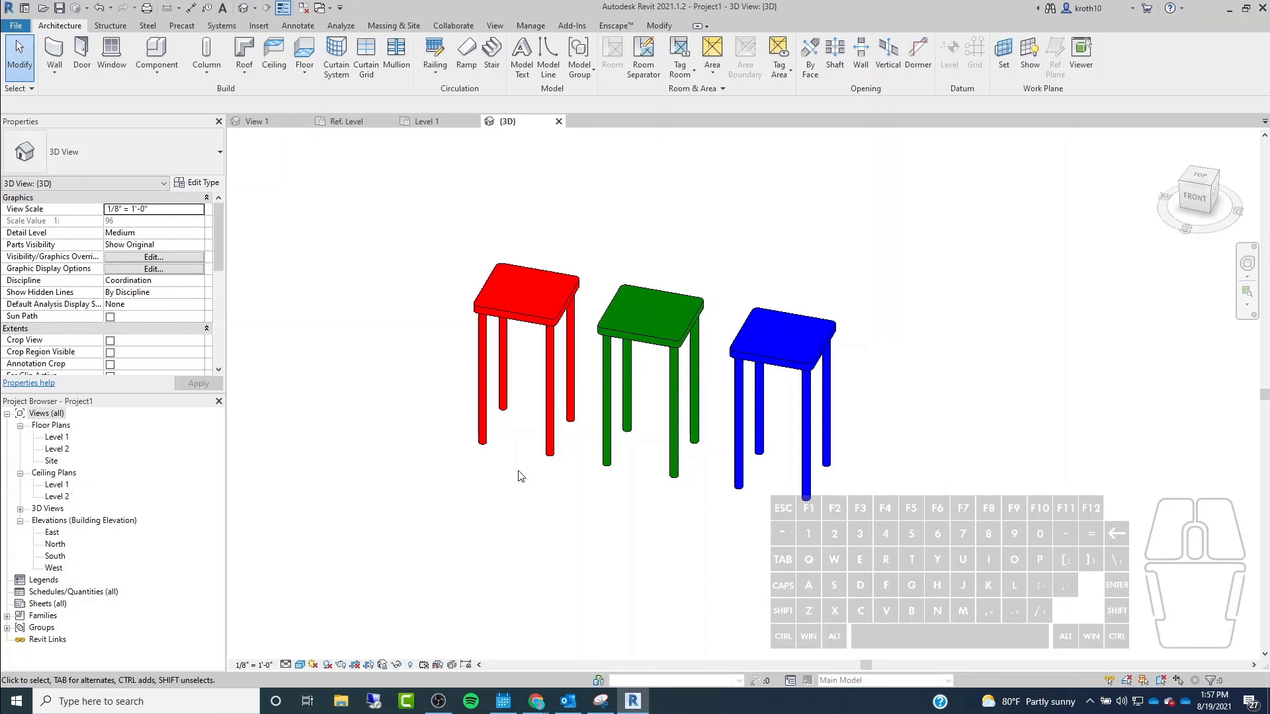
Review the Height and Width type parameters of the red table's type without changing them.
{"action": "left_click", "coordinate": [546, 419]}
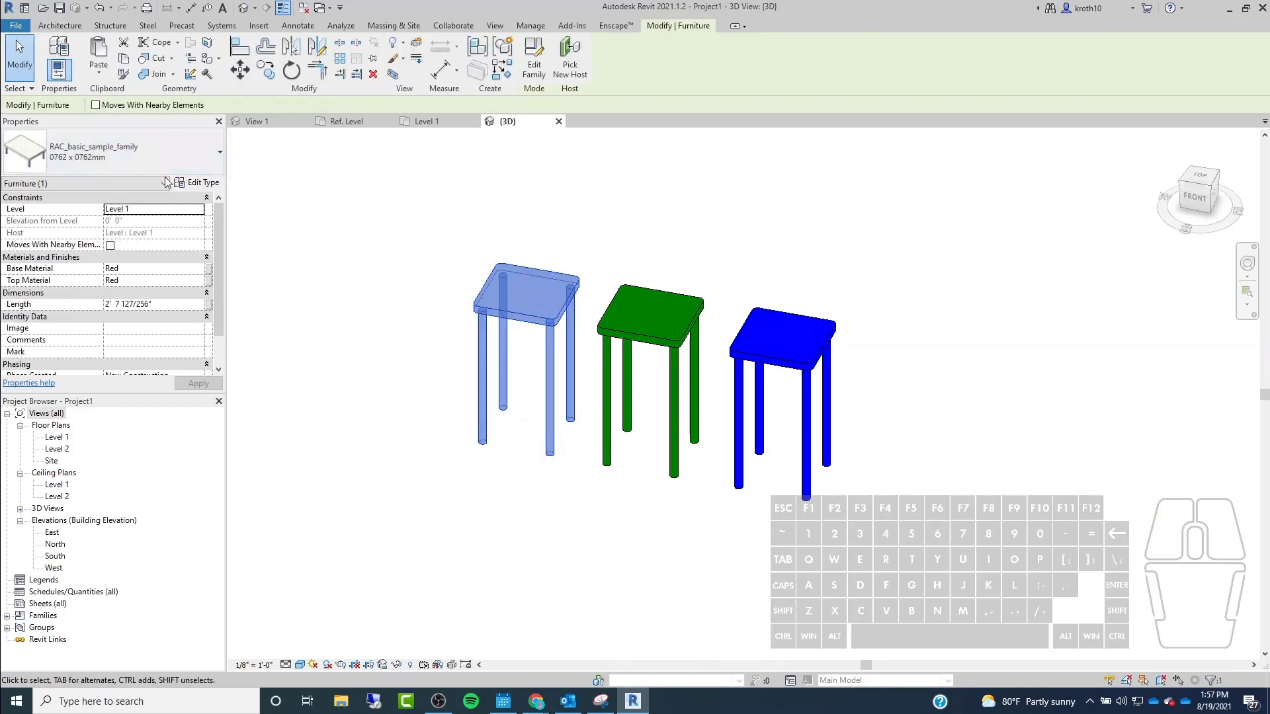
{"action": "left_click", "coordinate": [198, 182]}
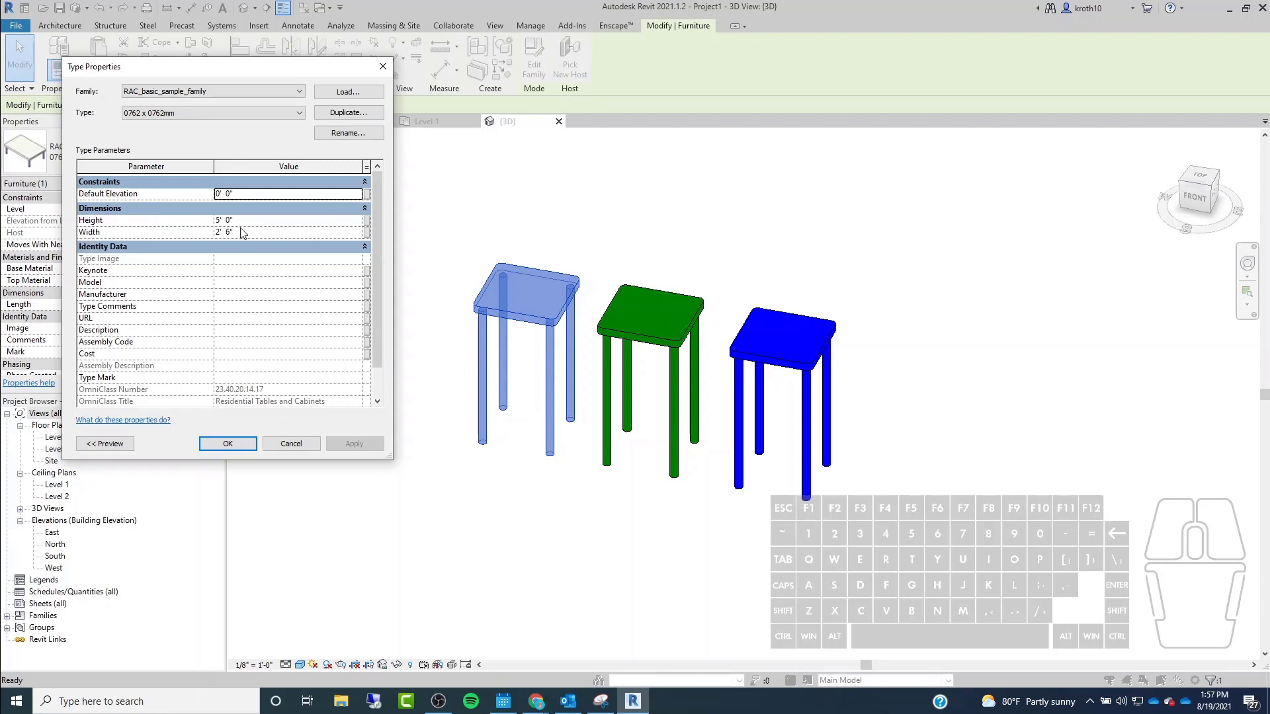
{"action": "left_click", "coordinate": [292, 444]}
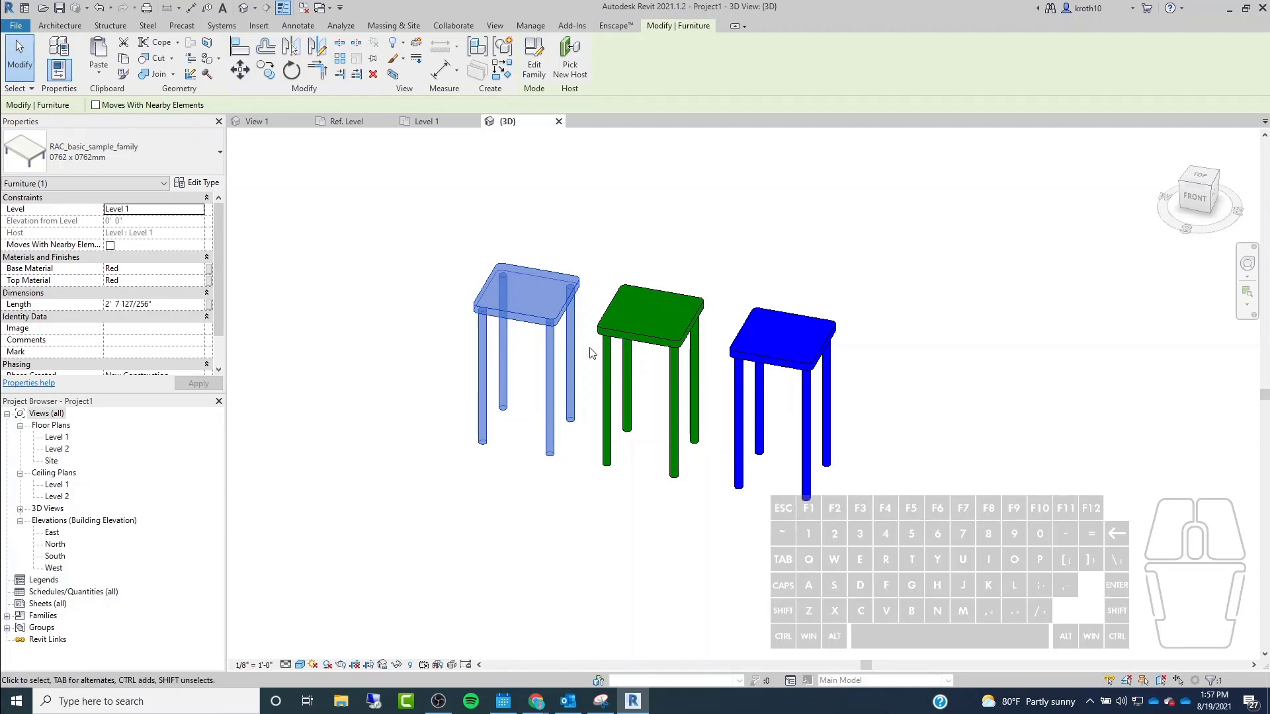
{"action": "key", "text": "Escape"}
Change both the Base Material and the Top Material of the red table to Blue.
{"action": "left_click", "coordinate": [560, 324]}
{"action": "left_click", "coordinate": [157, 270]}
{"action": "type", "text": "blu"}
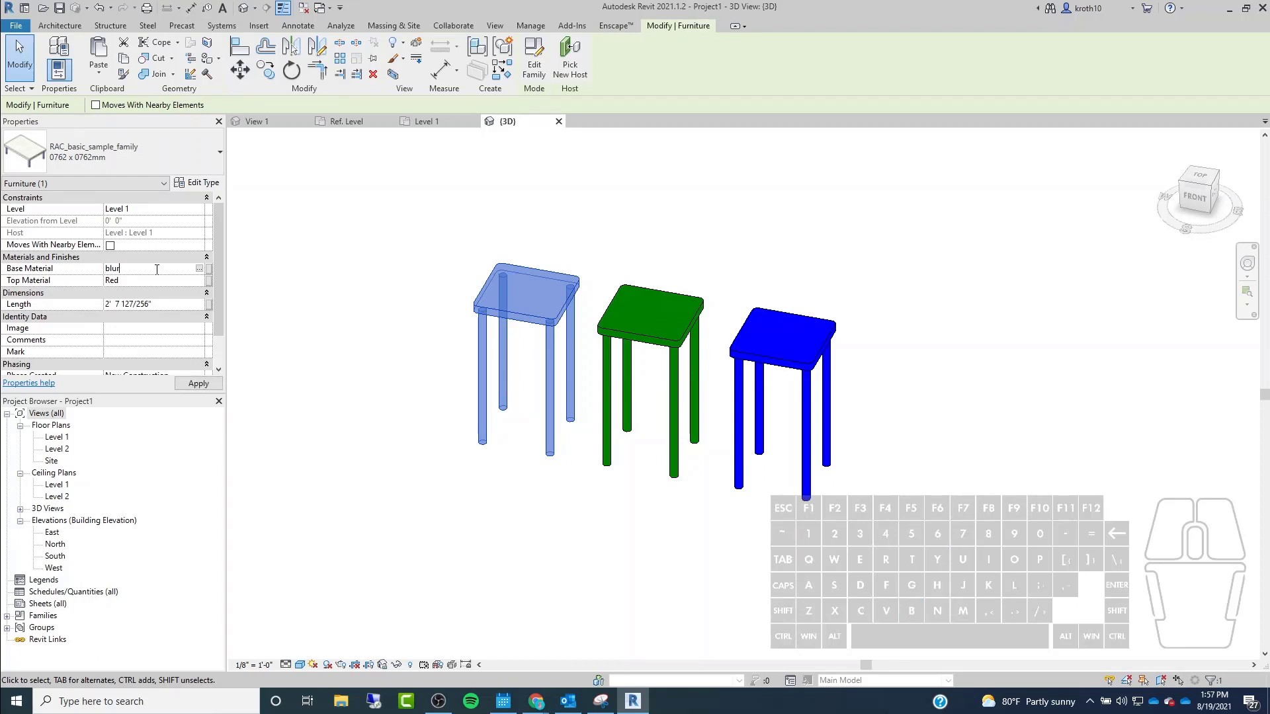
{"action": "key", "text": "BackSpace"}
{"action": "type", "text": "e"}
{"action": "double_click", "coordinate": [157, 269]}
{"action": "key", "text": "ctrl+c"}
{"action": "left_click", "coordinate": [147, 283]}
{"action": "key", "text": "ctrl+v"}
{"action": "left_click", "coordinate": [288, 410]}
Change both the Base Material and the Top Material of the green middle table to Blue.
{"action": "left_click", "coordinate": [638, 357]}
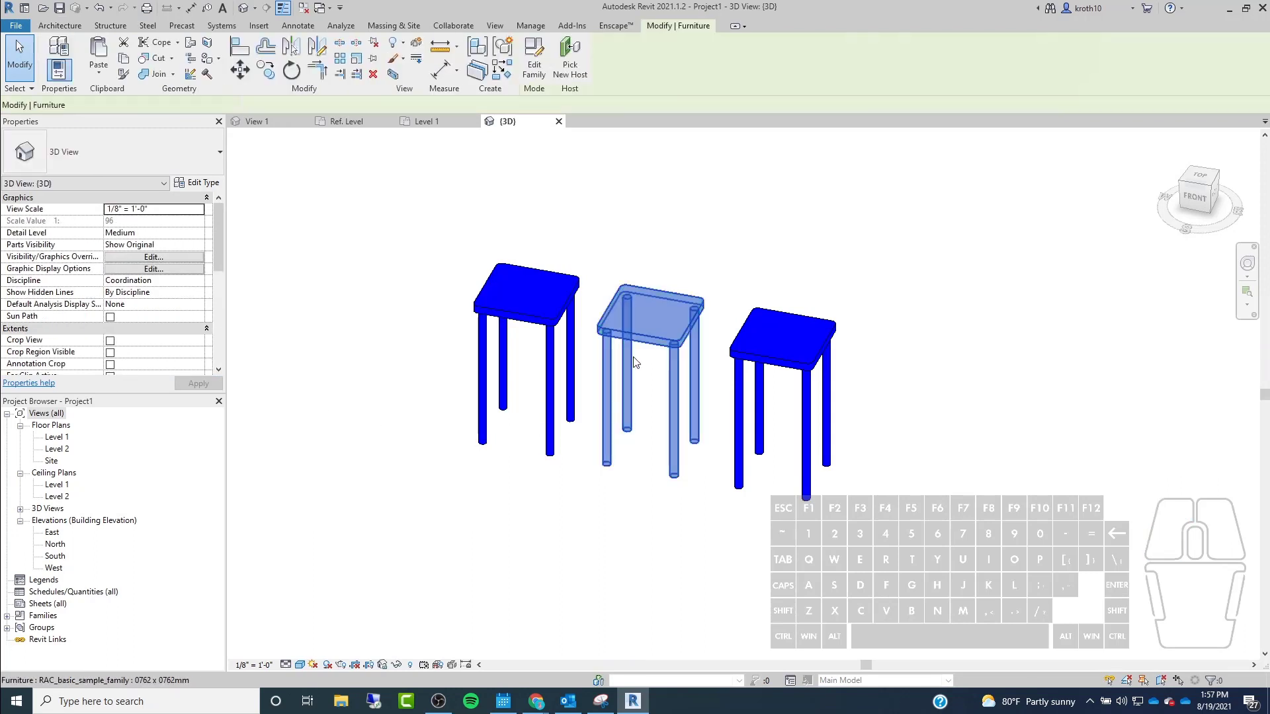
{"action": "double_click", "coordinate": [156, 270]}
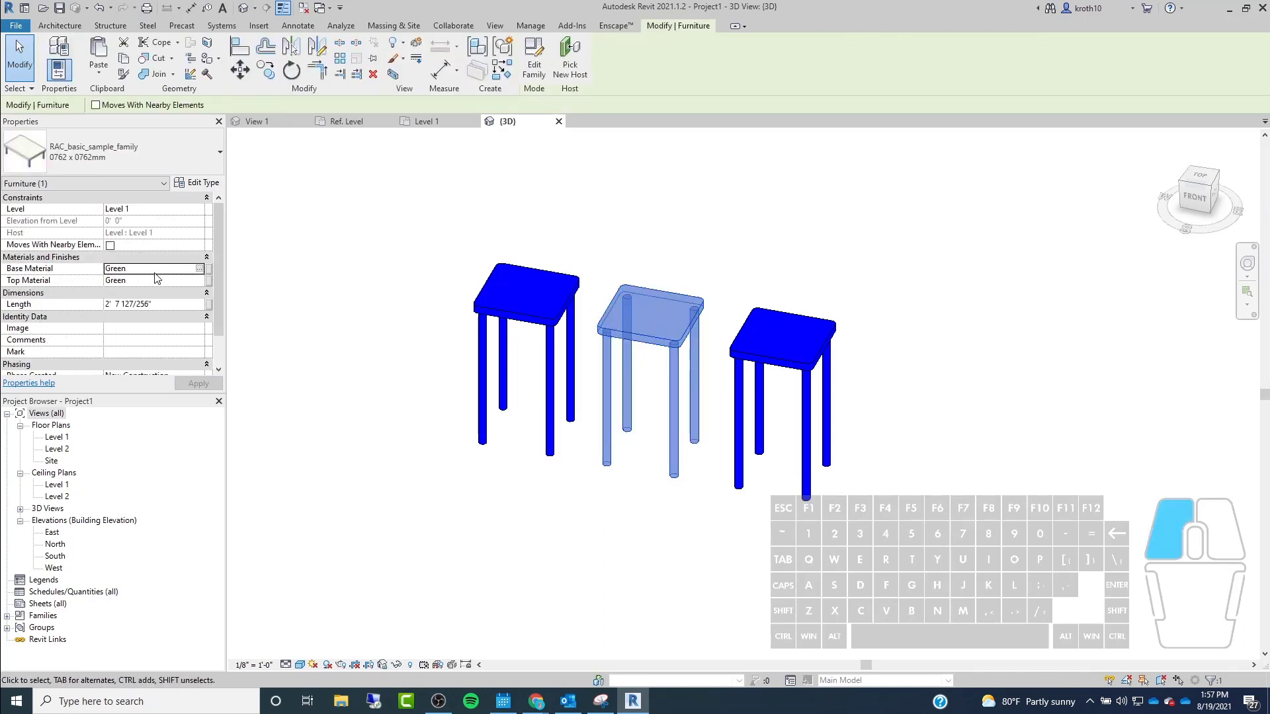
{"action": "key", "text": "ctrl+c"}
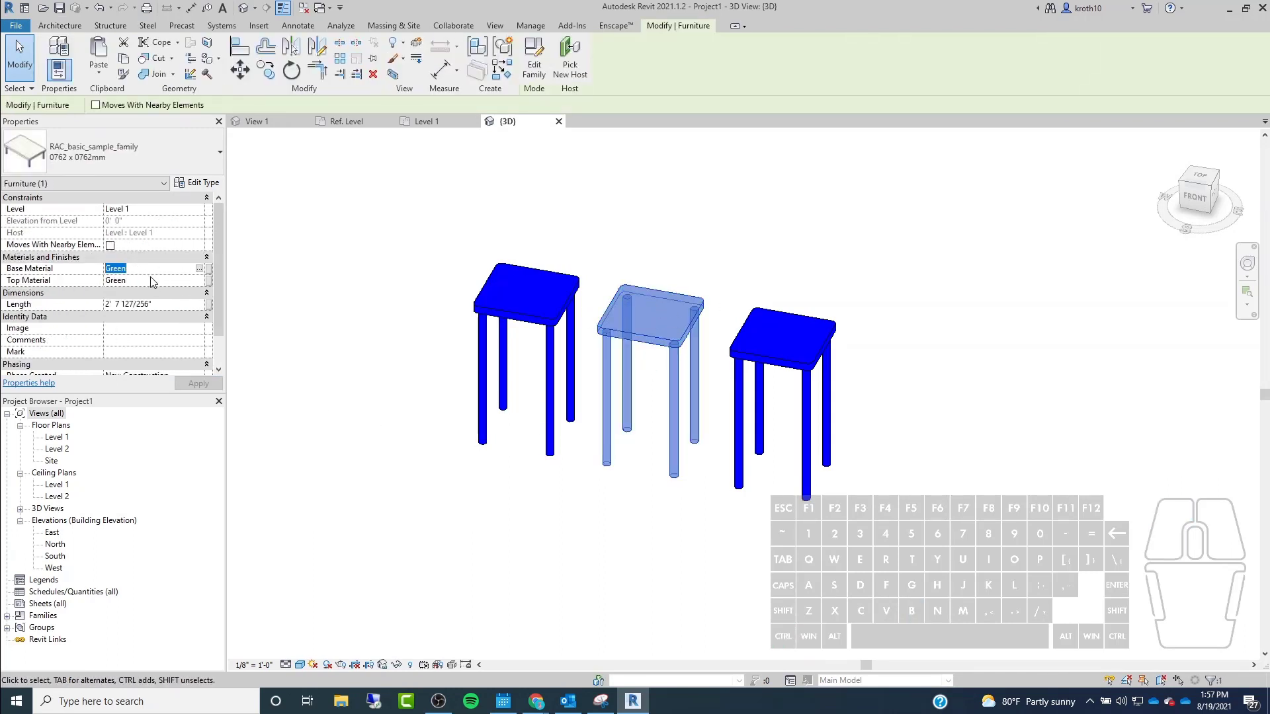
{"action": "key", "text": "ctrl+v"}
{"action": "left_click", "coordinate": [143, 280]}
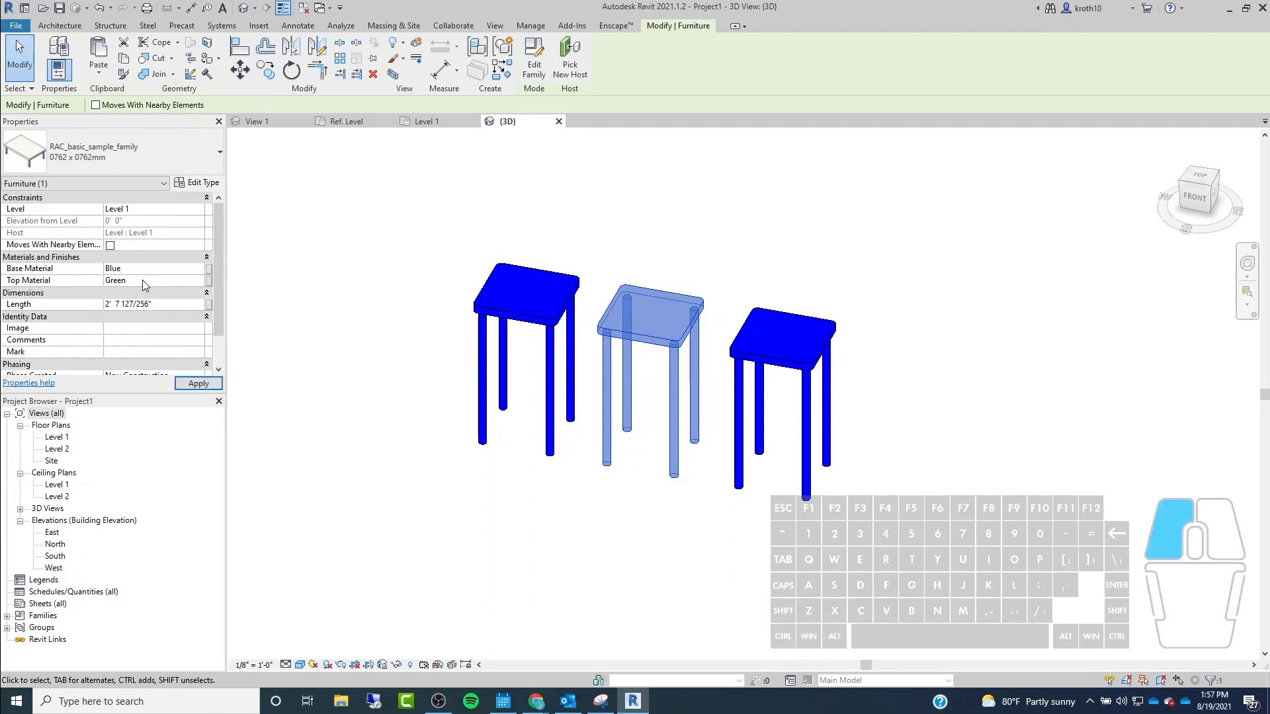
{"action": "key", "text": "ctrl+v"}
{"action": "left_click", "coordinate": [198, 384]}
{"action": "left_click", "coordinate": [420, 508]}
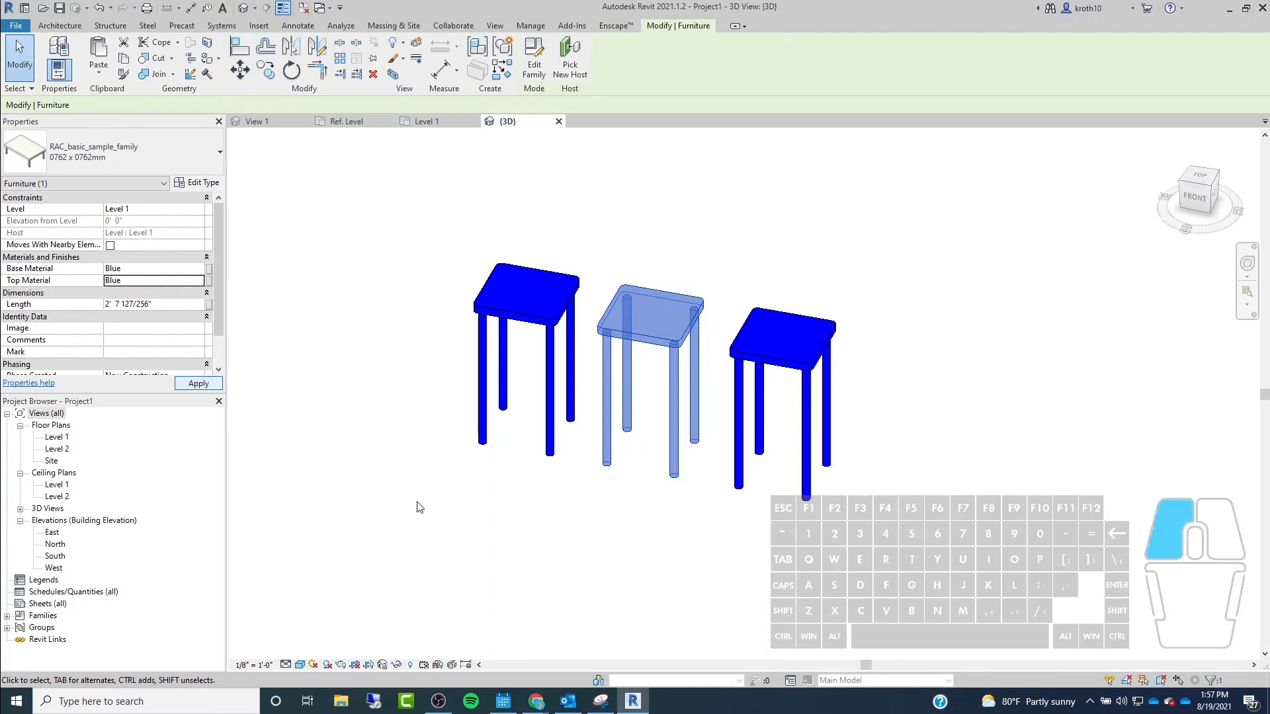
{"action": "left_click", "coordinate": [554, 527]}
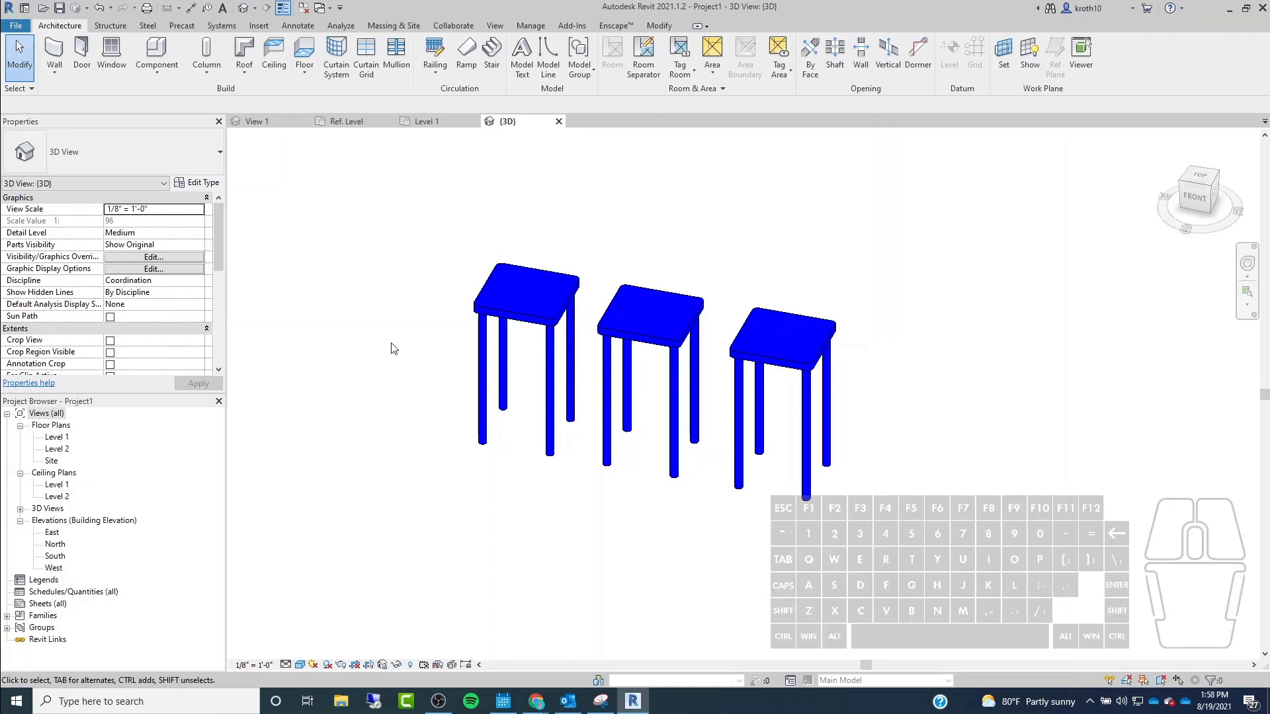
Open the family of the placed tables in the Family Editor.
{"action": "left_click", "coordinate": [521, 322]}
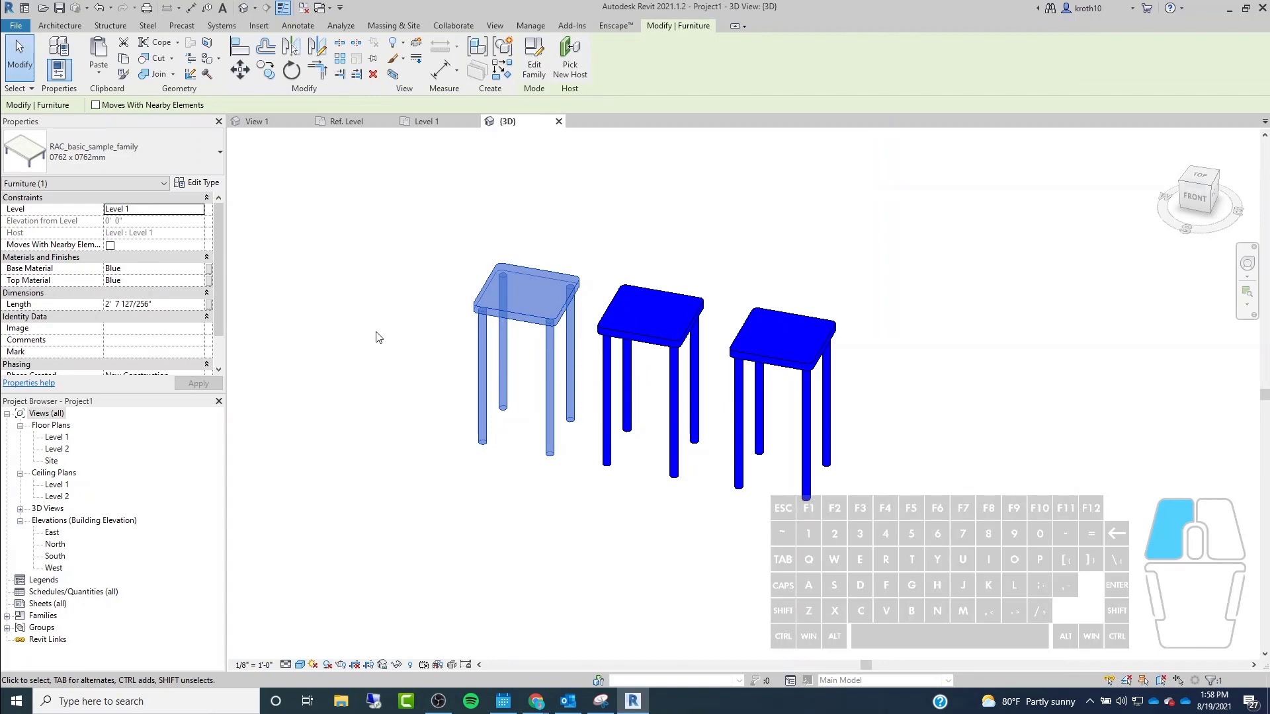
{"action": "key", "text": "Escape"}
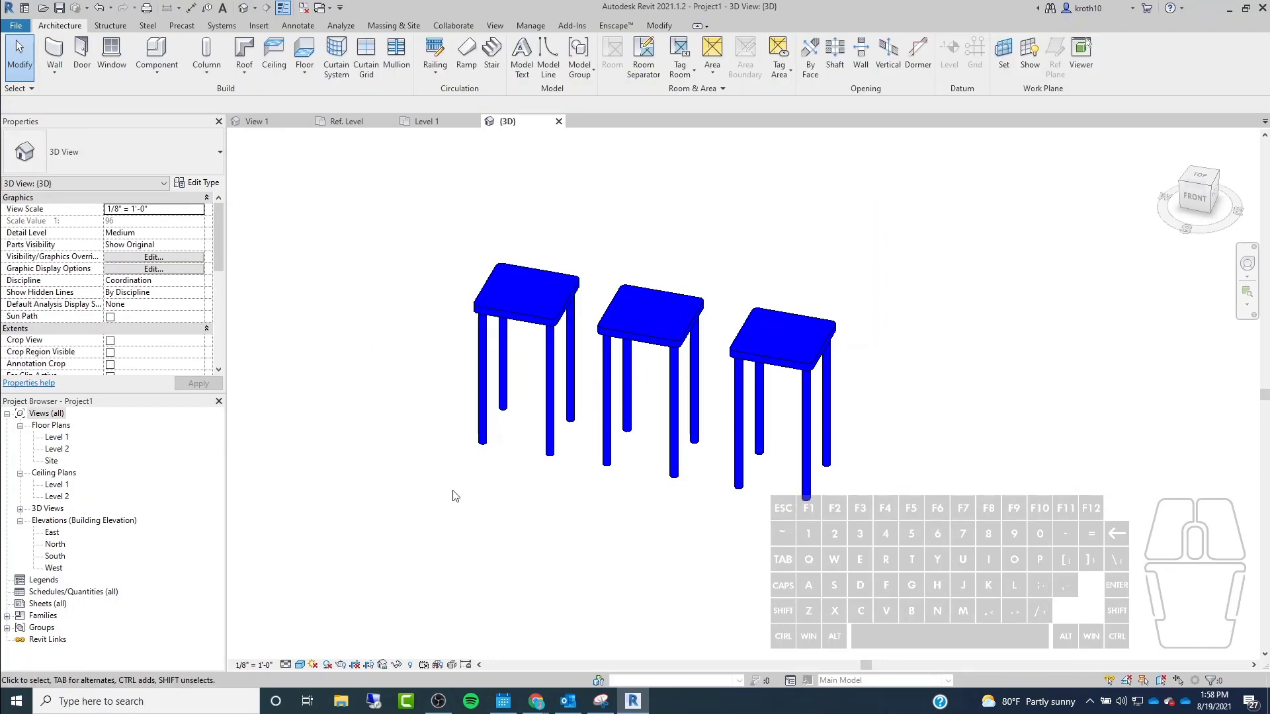
{"action": "double_click", "coordinate": [547, 455]}
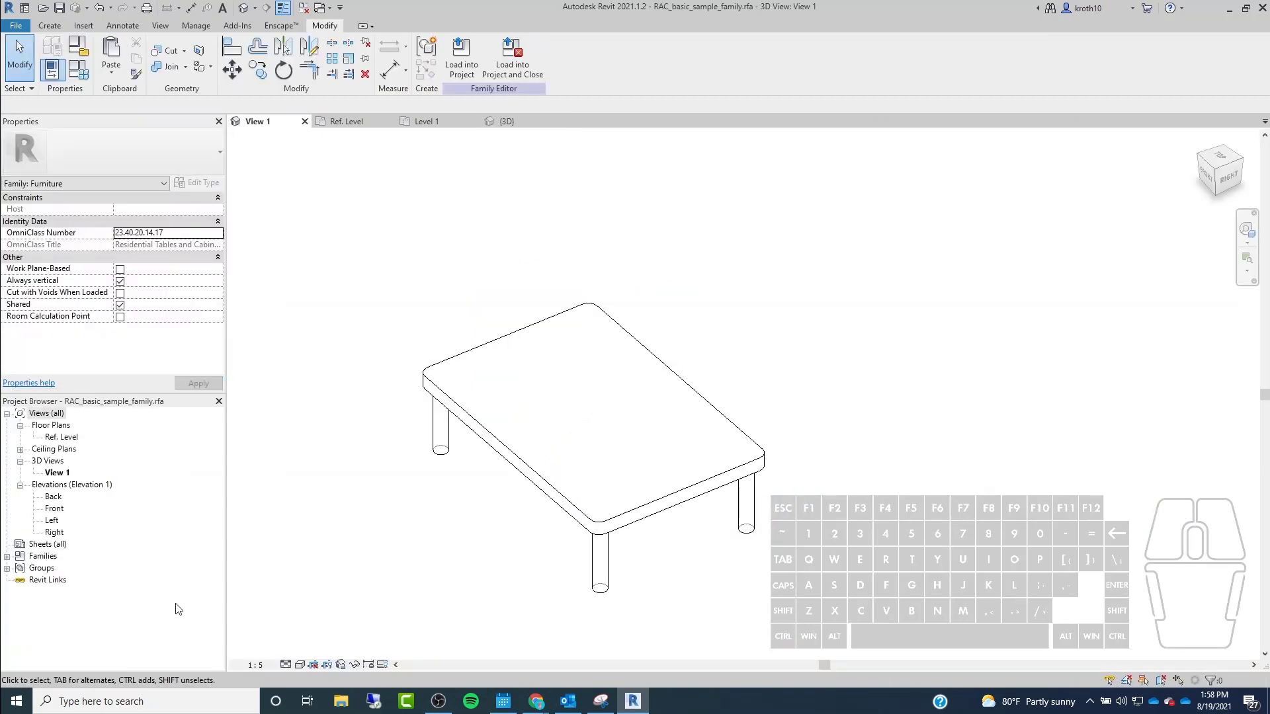
Examine the table family's Ref. Level plan and its Back and Front elevations, including the Length, Width and Height dimensions.
{"action": "double_click", "coordinate": [67, 437]}
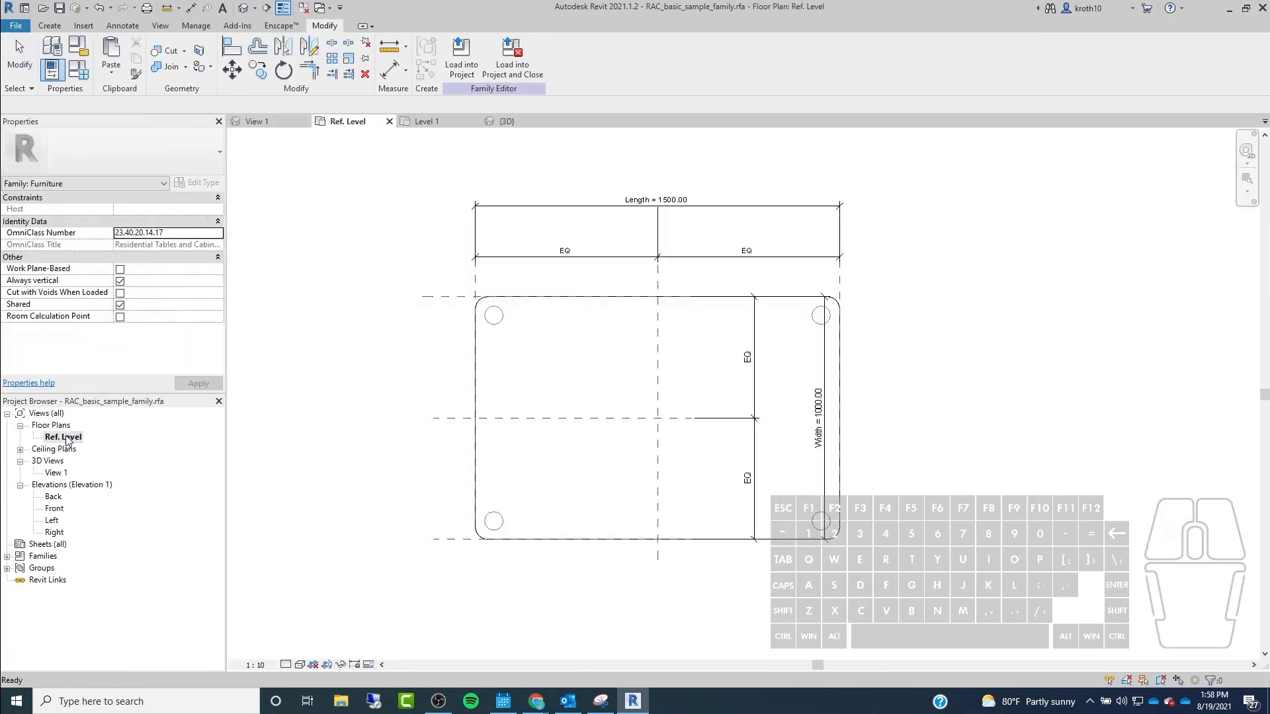
{"action": "scroll", "coordinate": [582, 430], "scroll_direction": "up", "scroll_amount": 3}
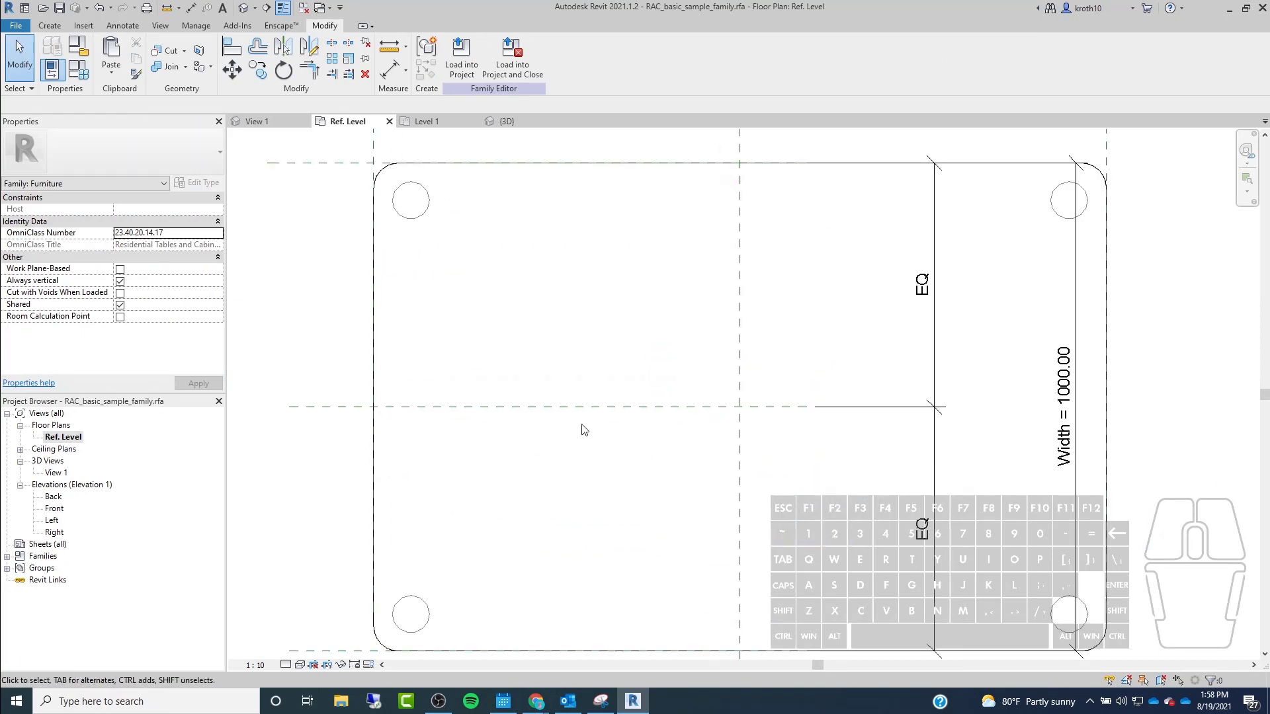
{"action": "scroll", "coordinate": [581, 430], "scroll_direction": "down", "scroll_amount": 3}
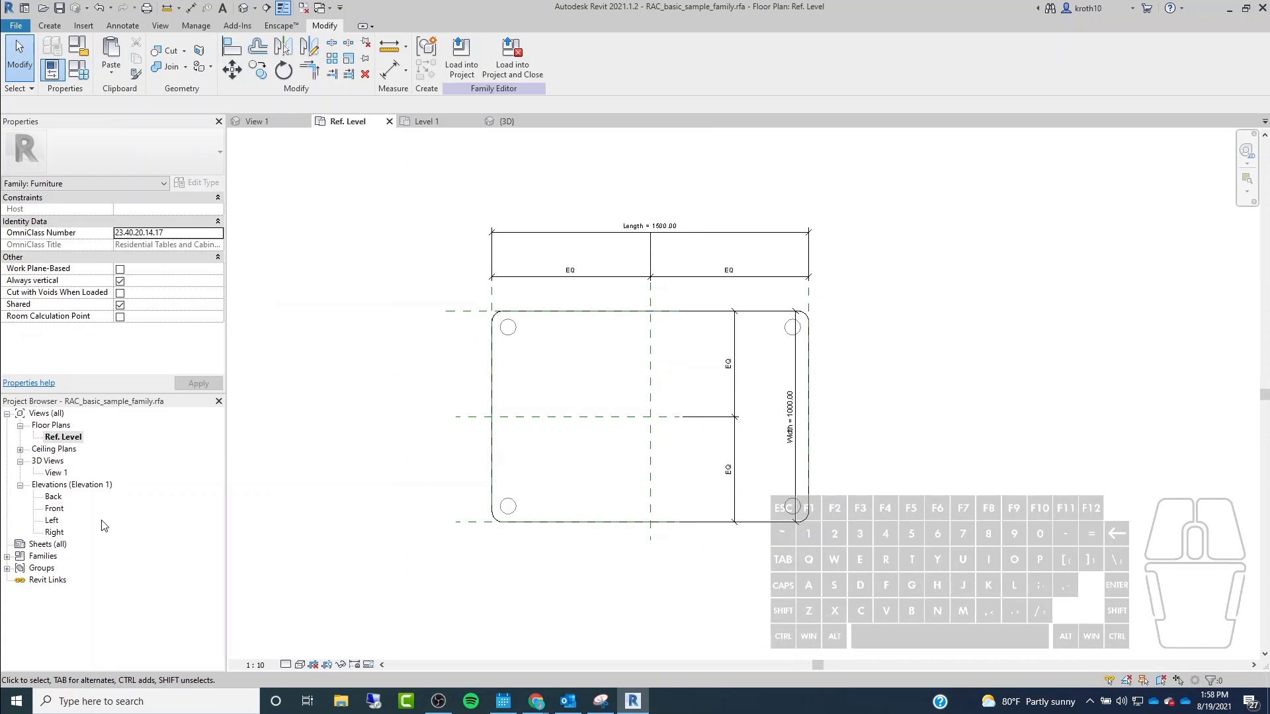
{"action": "double_click", "coordinate": [55, 499]}
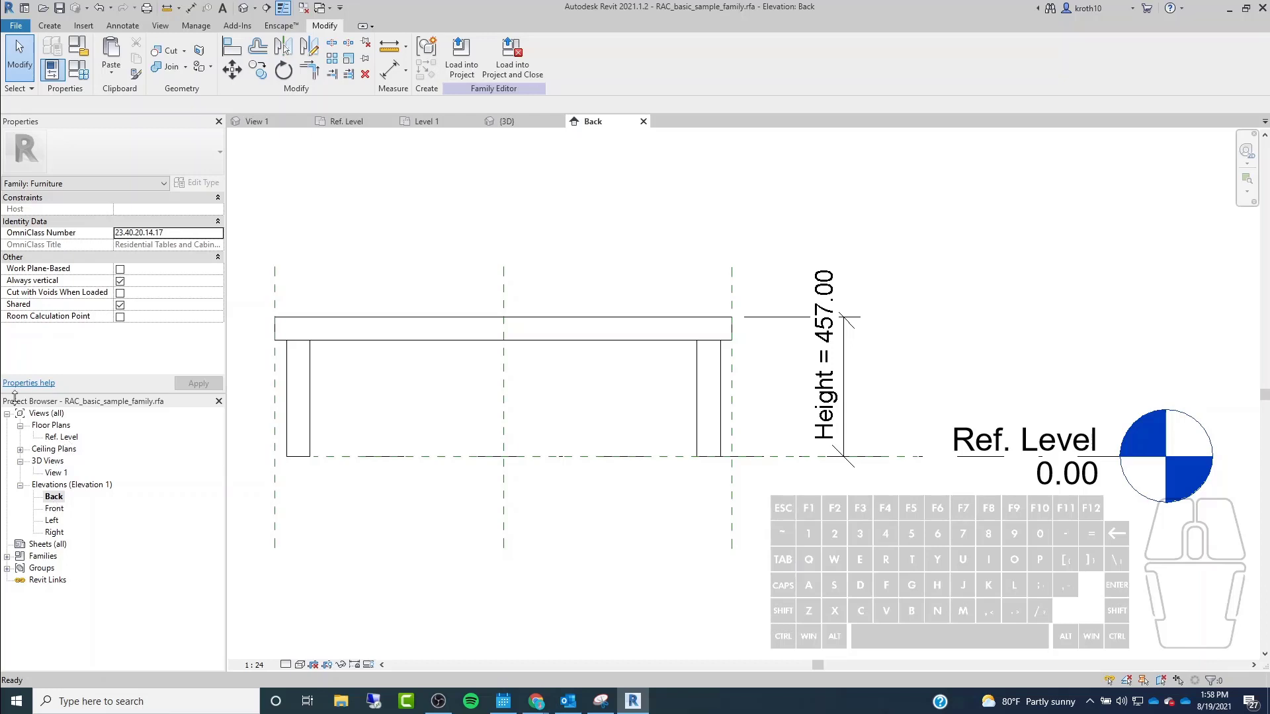
{"action": "double_click", "coordinate": [73, 439]}
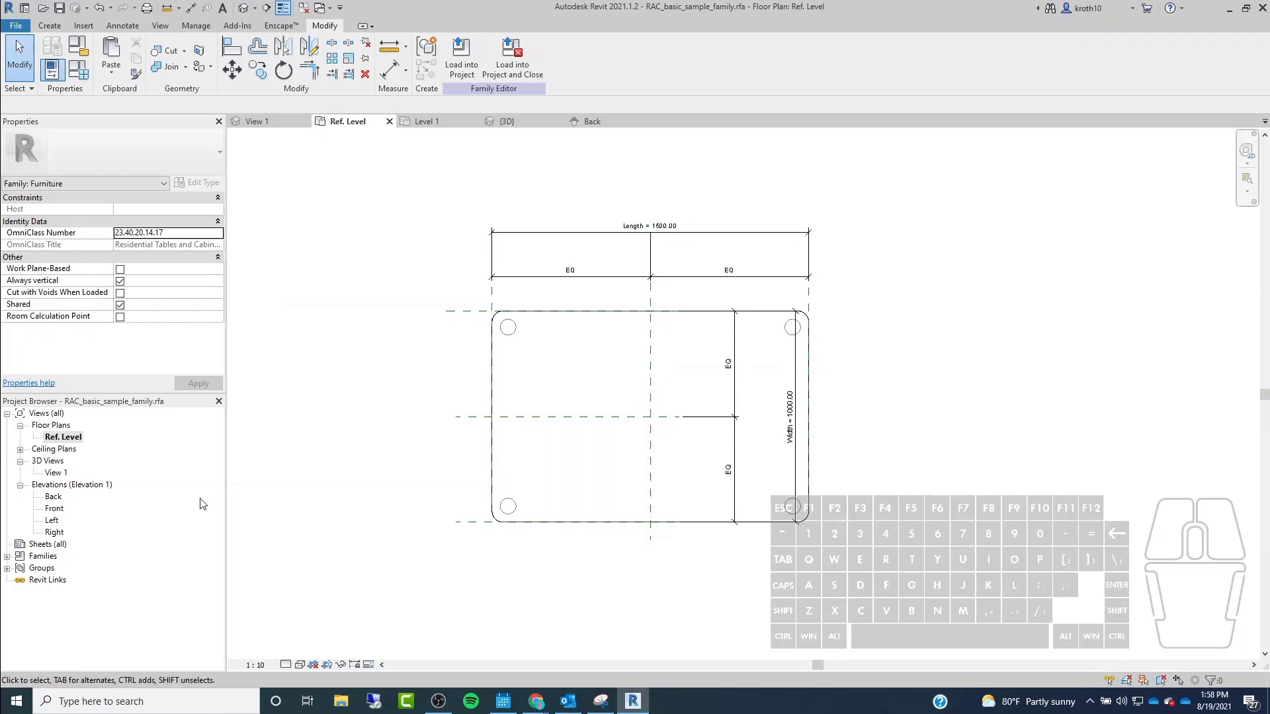
{"action": "double_click", "coordinate": [58, 500]}
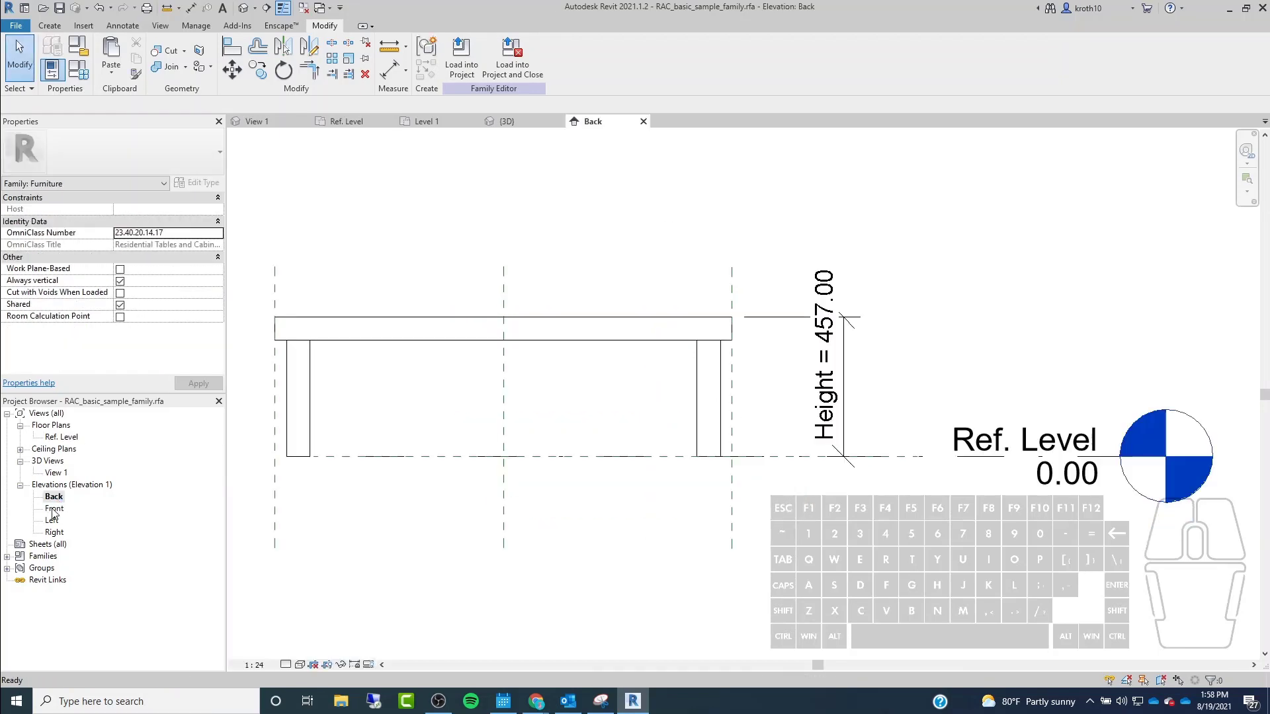
{"action": "double_click", "coordinate": [54, 508]}
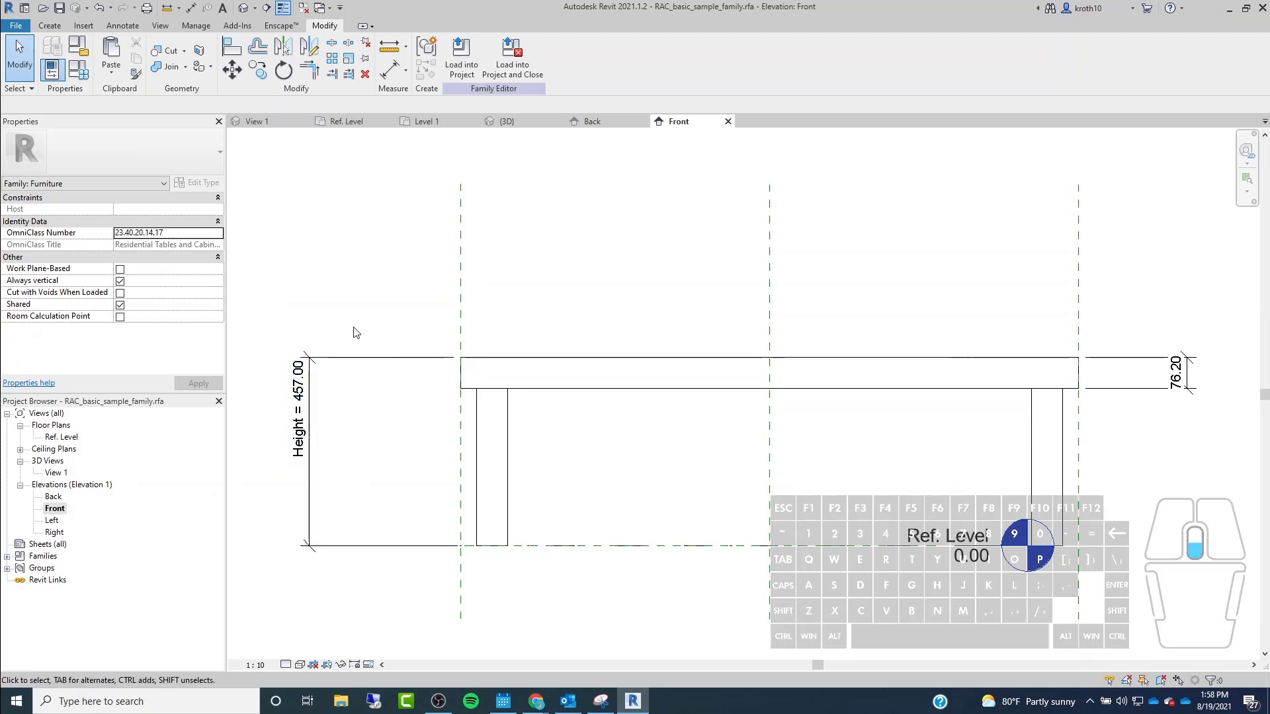
{"action": "scroll", "coordinate": [354, 331], "scroll_direction": "down", "scroll_amount": 2}
{"action": "middle_click_drag", "start_coordinate": [632, 331], "coordinate": [778, 312]}
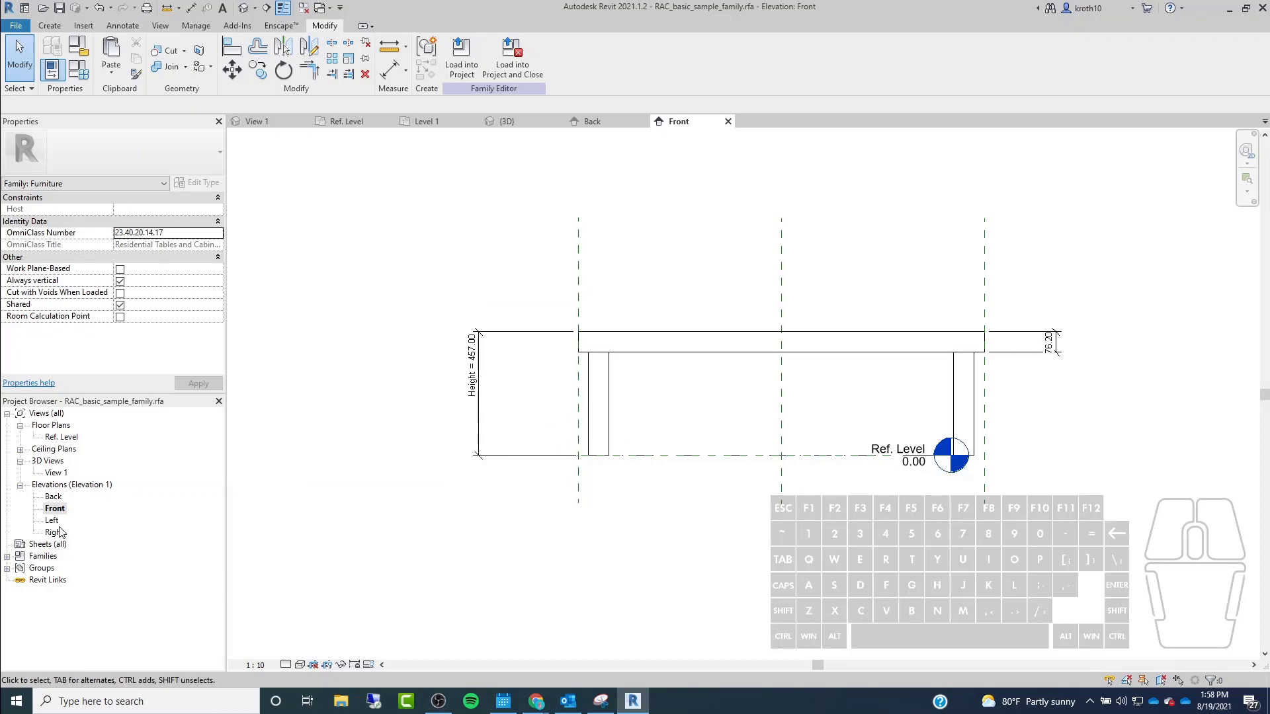
{"action": "double_click", "coordinate": [59, 438]}
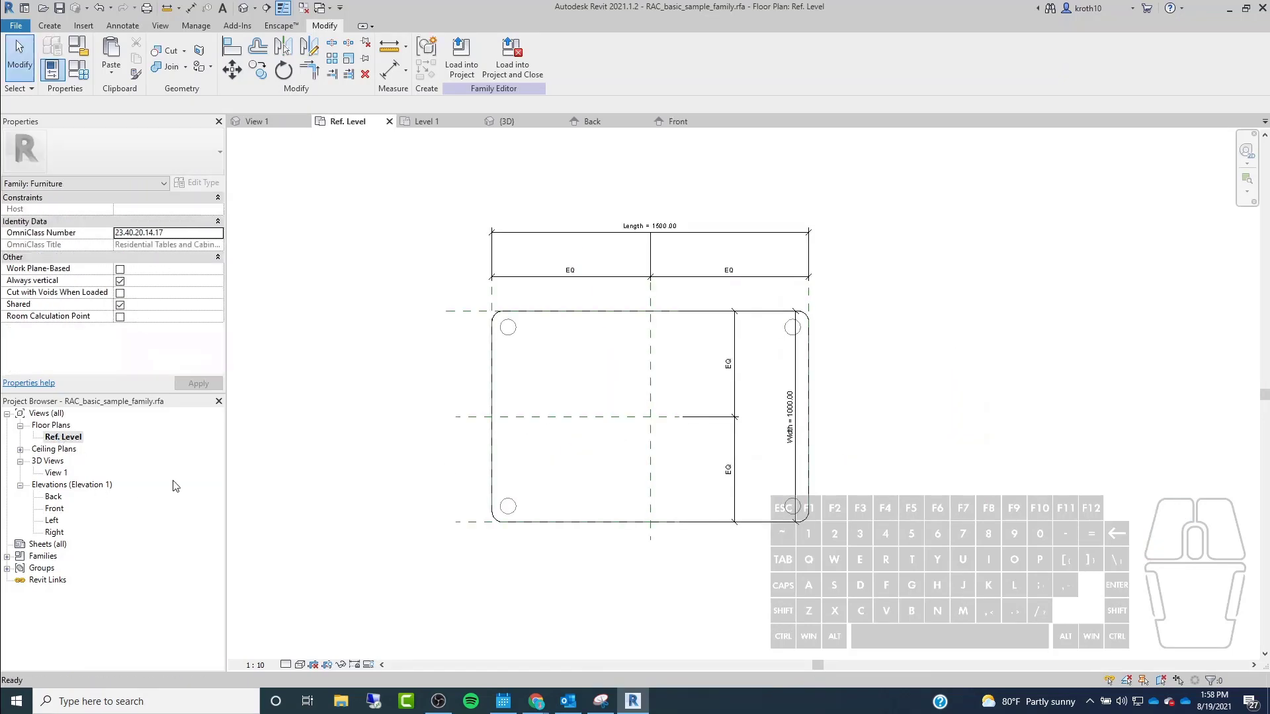
{"action": "left_click", "coordinate": [63, 437]}
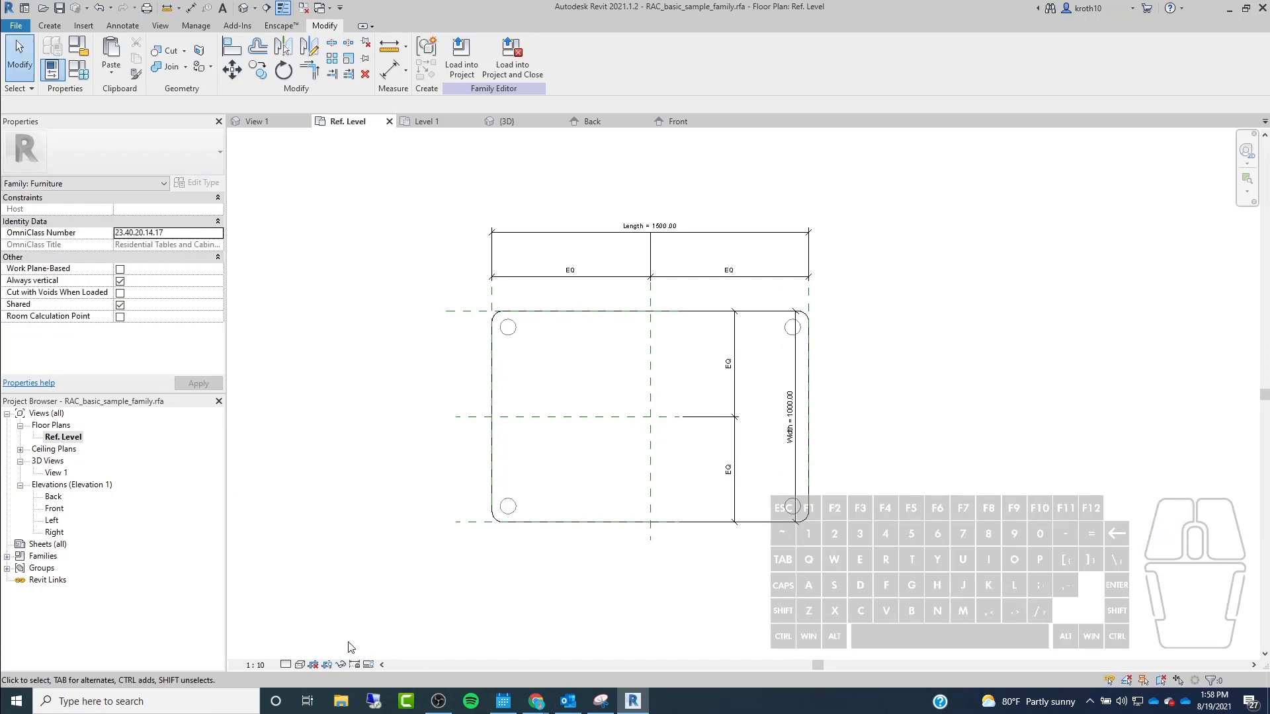
Show the crop region in the Ref. Level plan view.
{"action": "left_click", "coordinate": [343, 666]}
{"action": "left_click", "coordinate": [425, 546]}
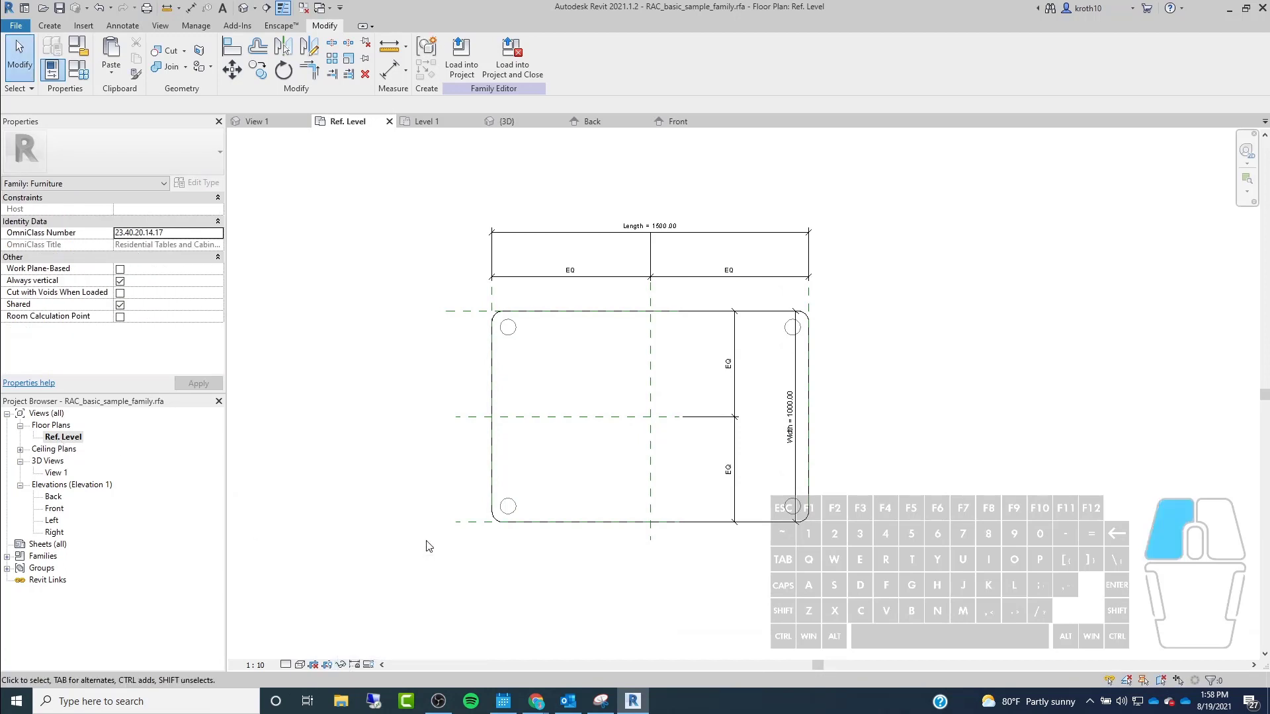
{"action": "left_click", "coordinate": [324, 667]}
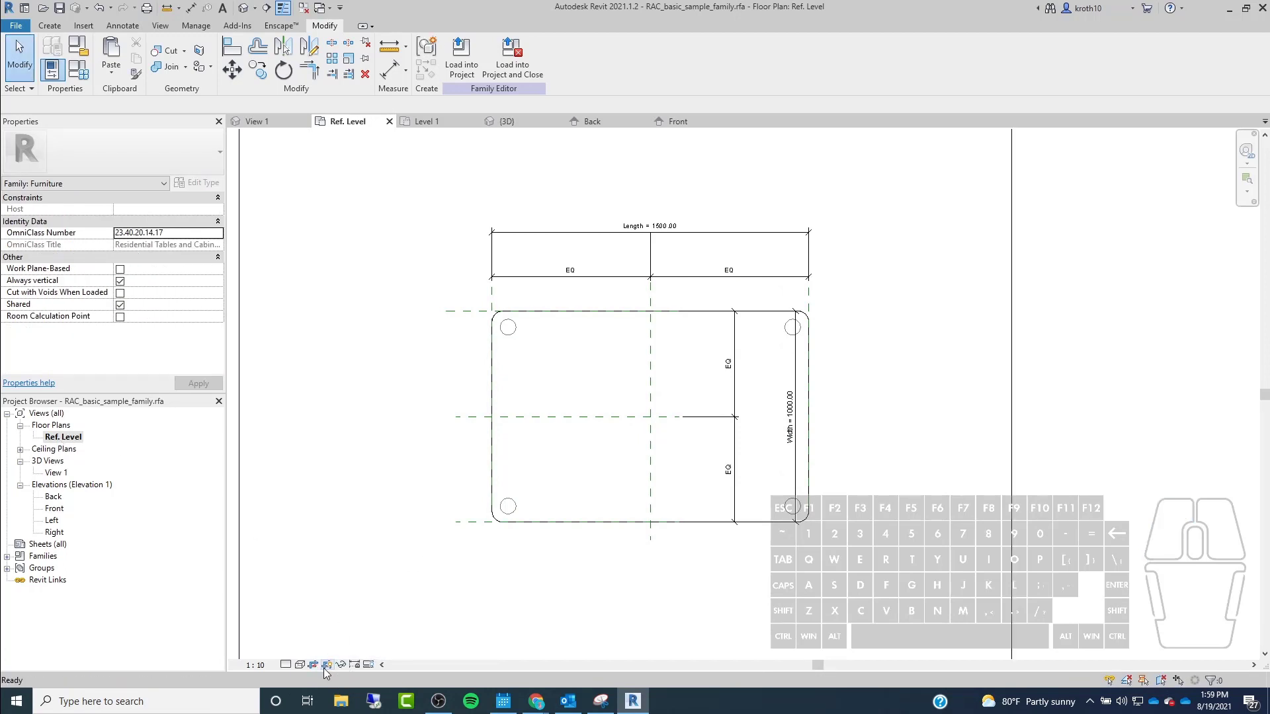
{"action": "scroll", "coordinate": [513, 592], "scroll_direction": "down", "scroll_amount": 3}
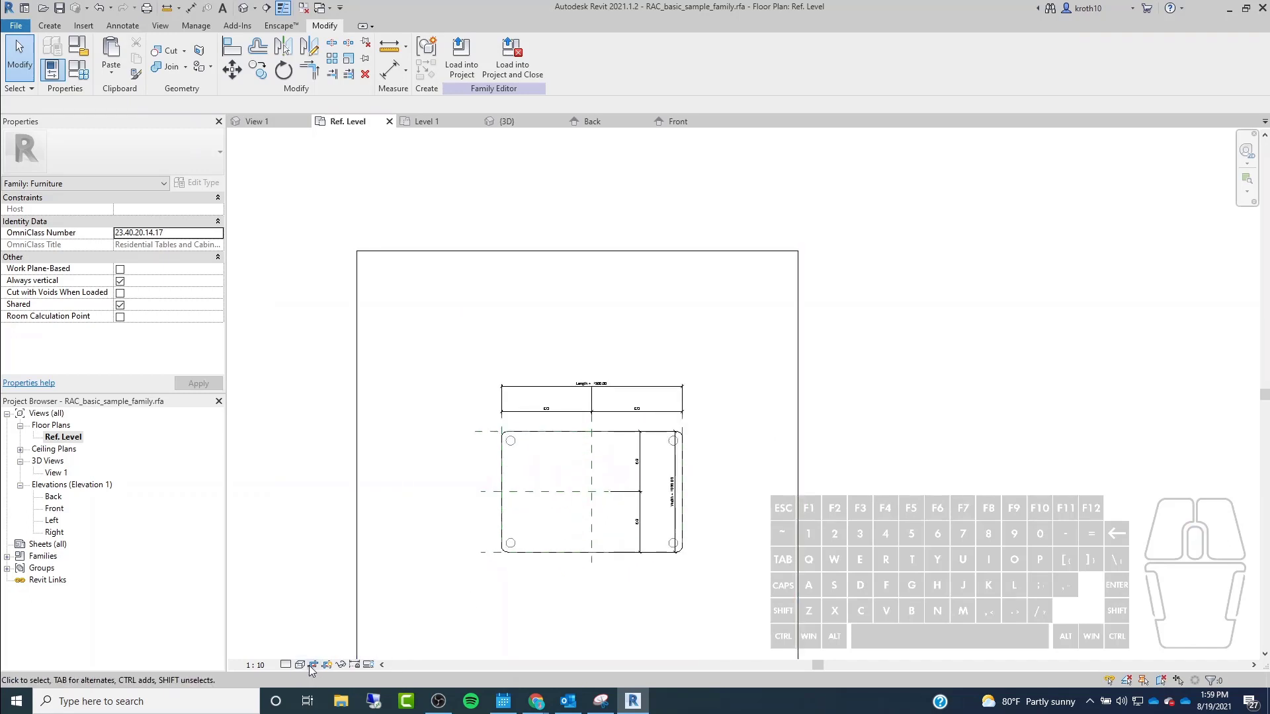
{"action": "scroll", "coordinate": [526, 488], "scroll_direction": "up", "scroll_amount": 3}
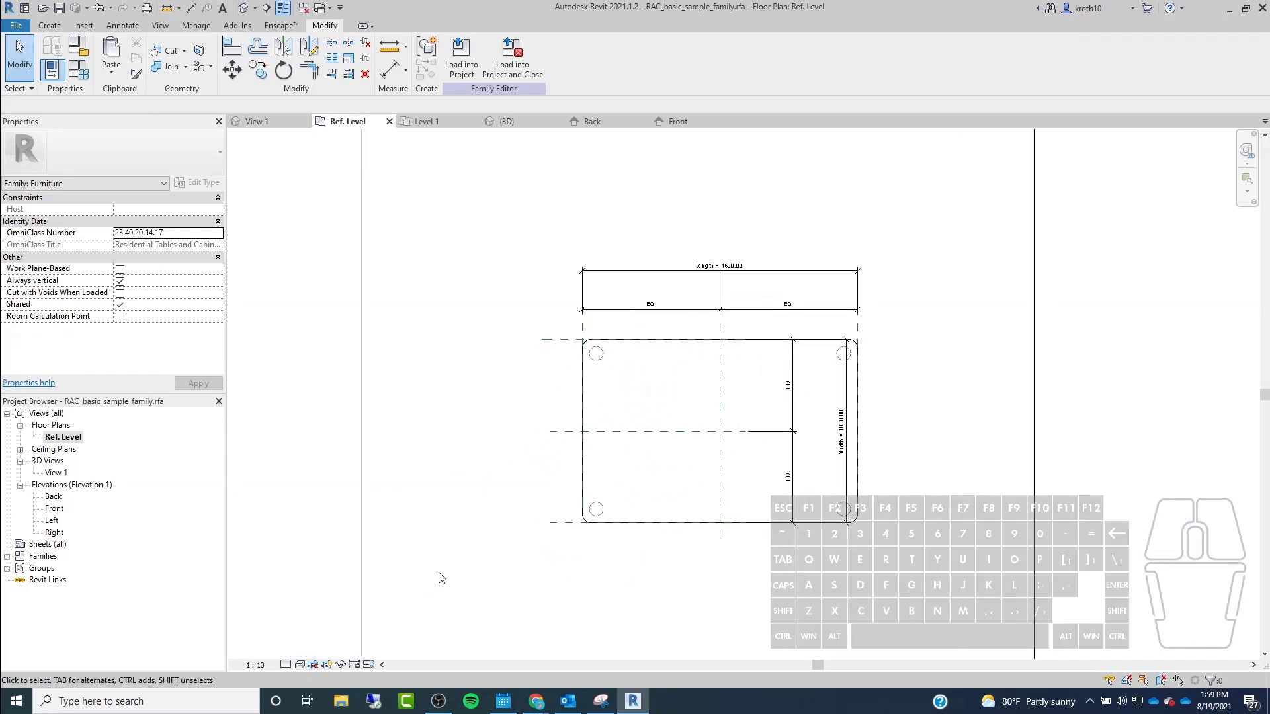
{"action": "left_click", "coordinate": [286, 665]}
{"action": "key", "text": "Escape"}
Select the table-leg extrusion in the plan and inspect its properties and the placement of the four legs.
{"action": "left_click", "coordinate": [602, 359]}
{"action": "scroll", "coordinate": [605, 361], "scroll_direction": "up", "scroll_amount": 5}
{"action": "middle_click_drag", "start_coordinate": [691, 420], "coordinate": [390, 227]}
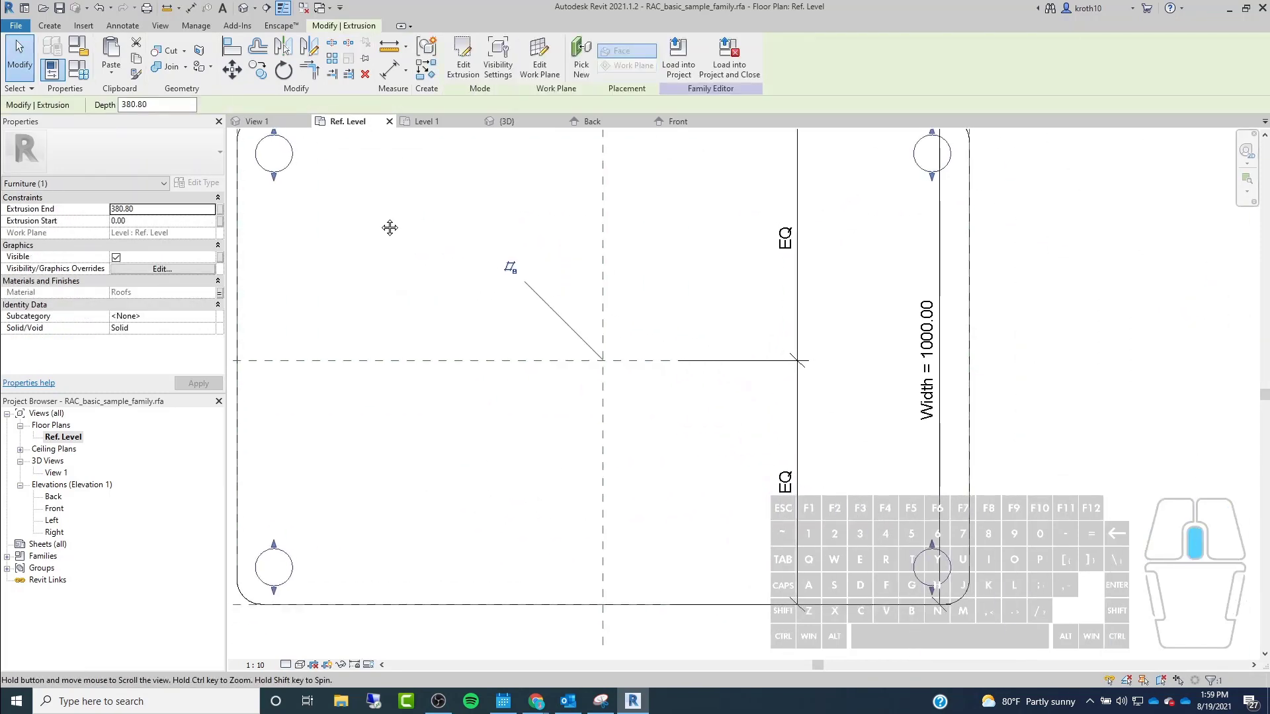
{"action": "scroll", "coordinate": [463, 247], "scroll_direction": "down", "scroll_amount": 4}
{"action": "middle_click_drag", "start_coordinate": [468, 246], "coordinate": [526, 272]}
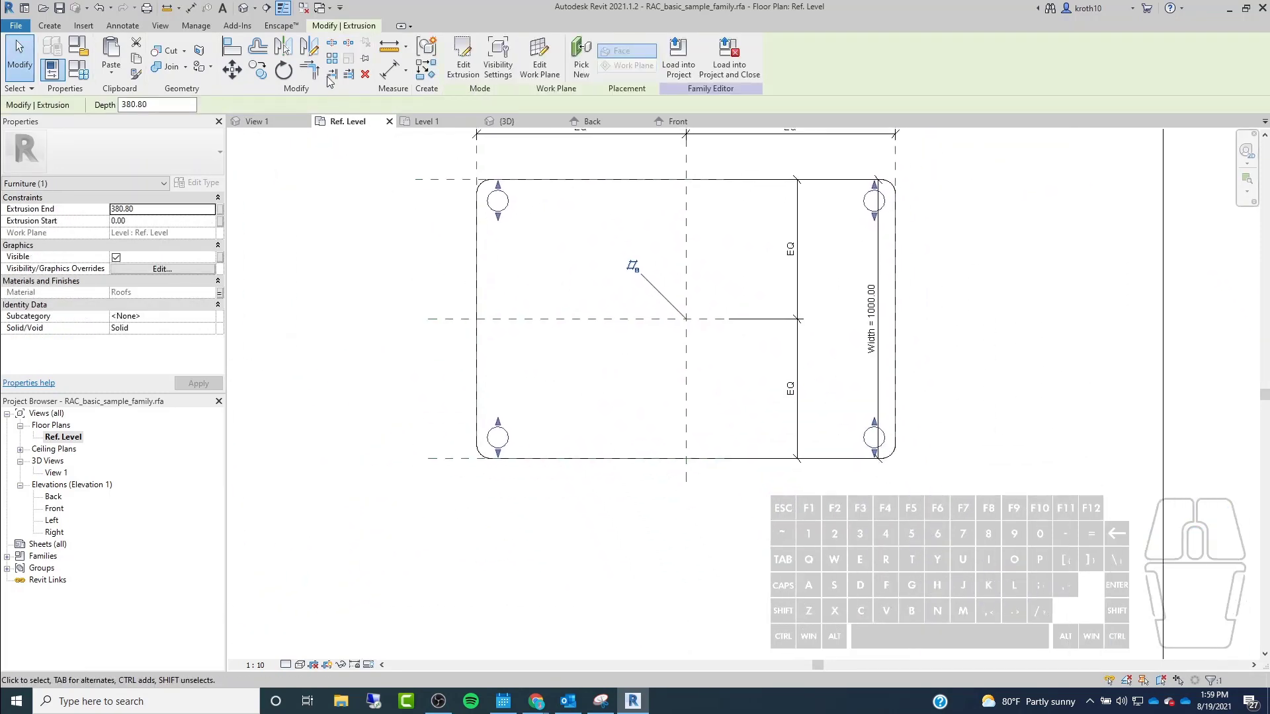
Open the family's default 3D view and inspect the tabletop extrusion.
{"action": "left_click", "coordinate": [241, 9]}
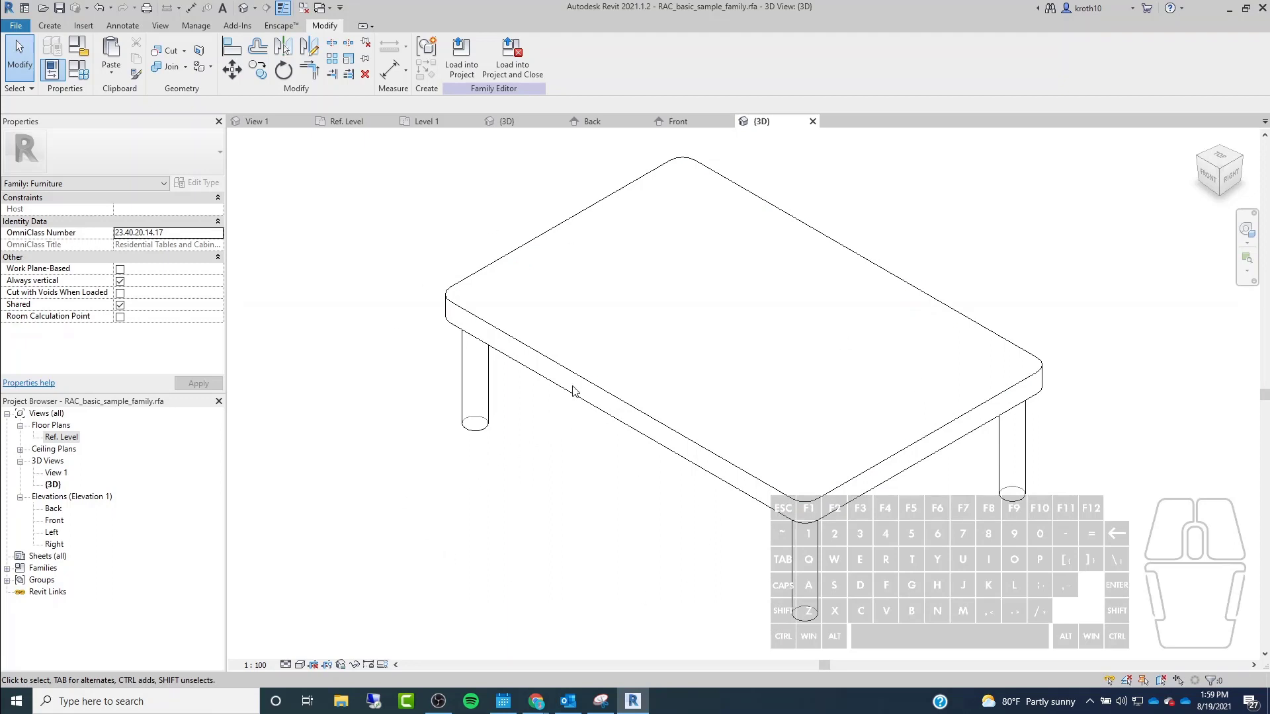
{"action": "left_click", "coordinate": [548, 376]}
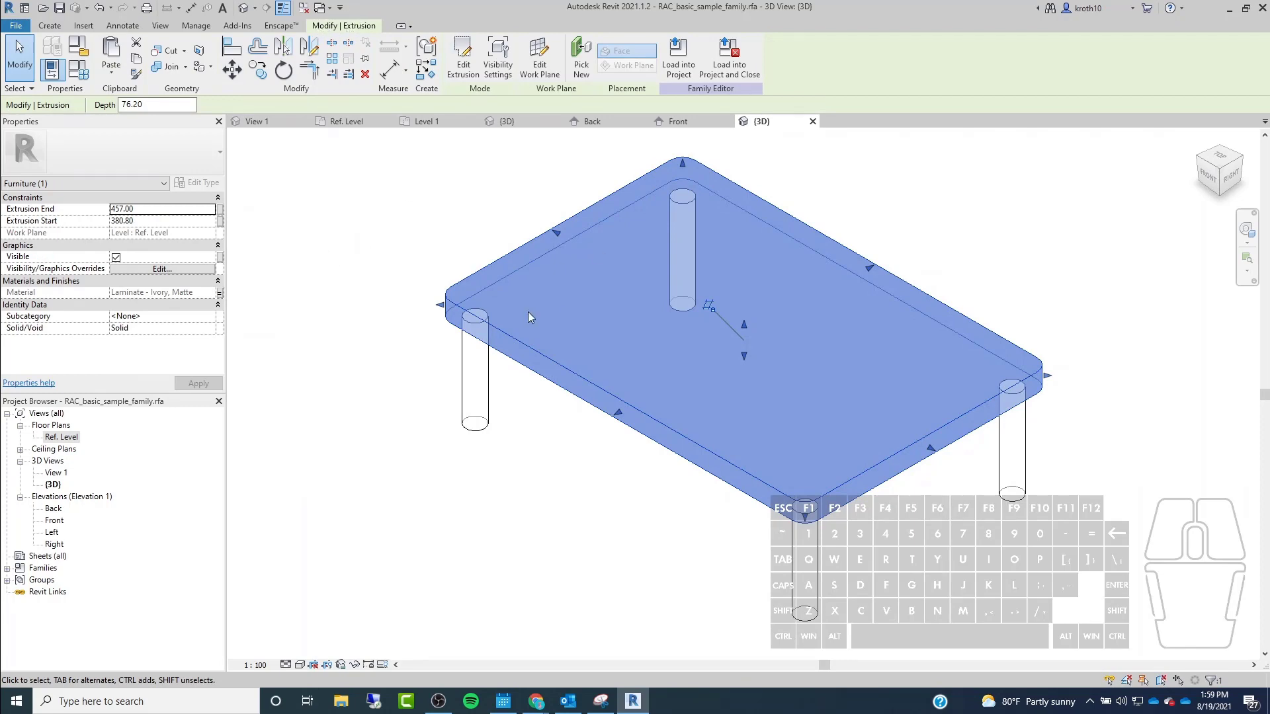
{"action": "left_click", "coordinate": [346, 454]}
Open the sketch of the four-leg extrusion for editing in 3D and set the view scale to 1:1.
{"action": "left_click", "coordinate": [464, 328]}
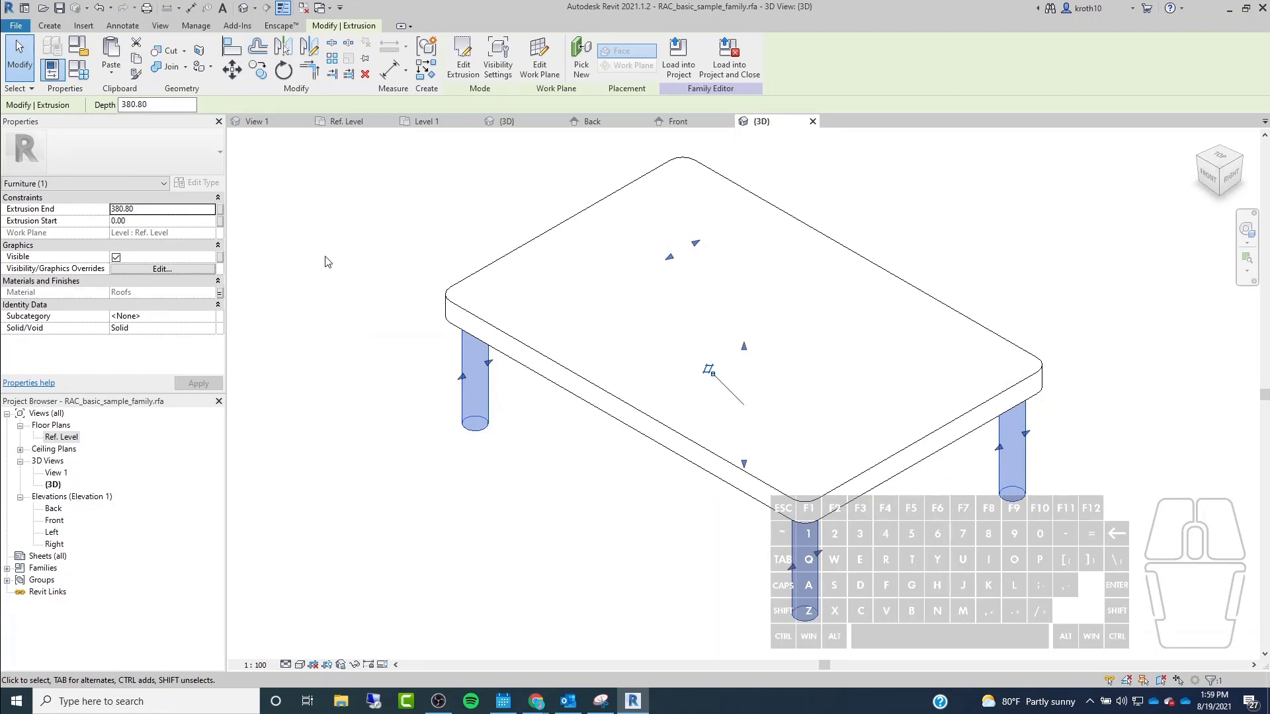
{"action": "middle_click_drag", "start_coordinate": [321, 468], "coordinate": [330, 249], "text": "shift"}
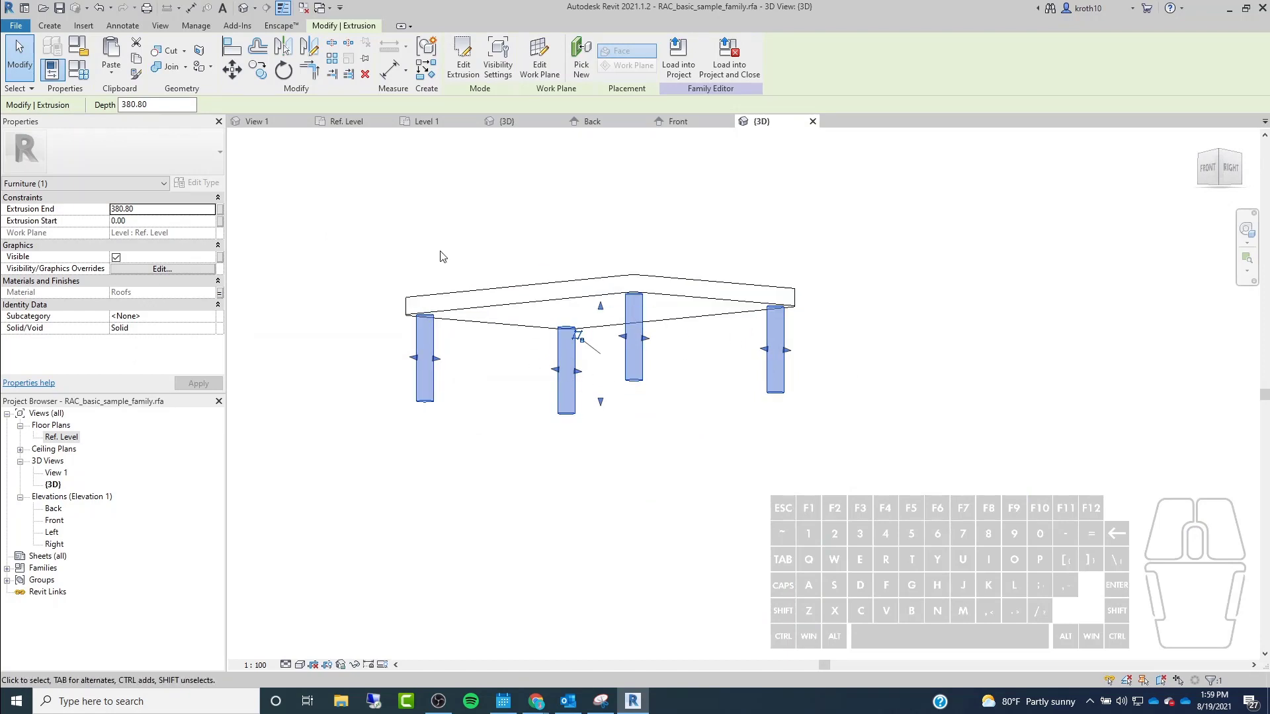
{"action": "left_click", "coordinate": [463, 53]}
{"action": "mouse_move", "coordinate": [403, 344]}
{"action": "middle_mouse_down", "text": "shift"}
{"action": "mouse_move", "coordinate": [396, 402]}
{"action": "mouse_move", "coordinate": [458, 549]}
{"action": "middle_mouse_up", "text": "shift"}
{"action": "left_click", "coordinate": [255, 664]}
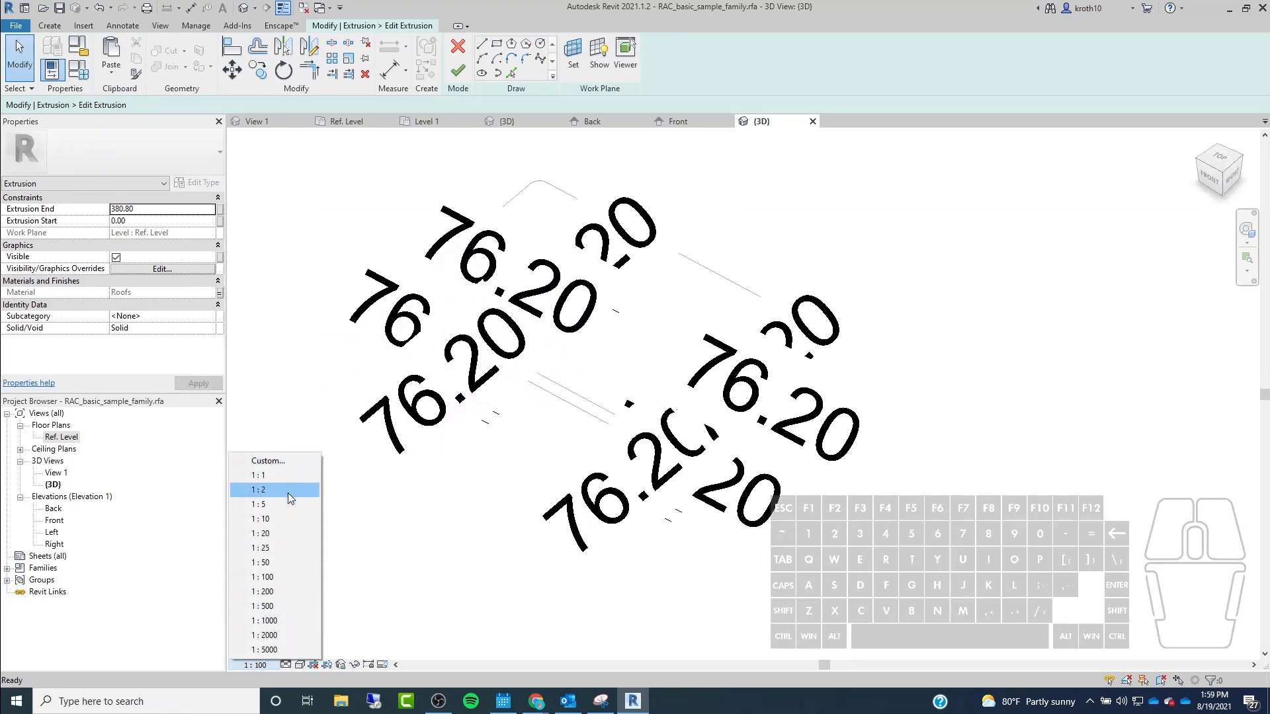
{"action": "left_click", "coordinate": [286, 476]}
{"action": "middle_click_drag", "start_coordinate": [427, 445], "coordinate": [568, 424], "text": "shift"}
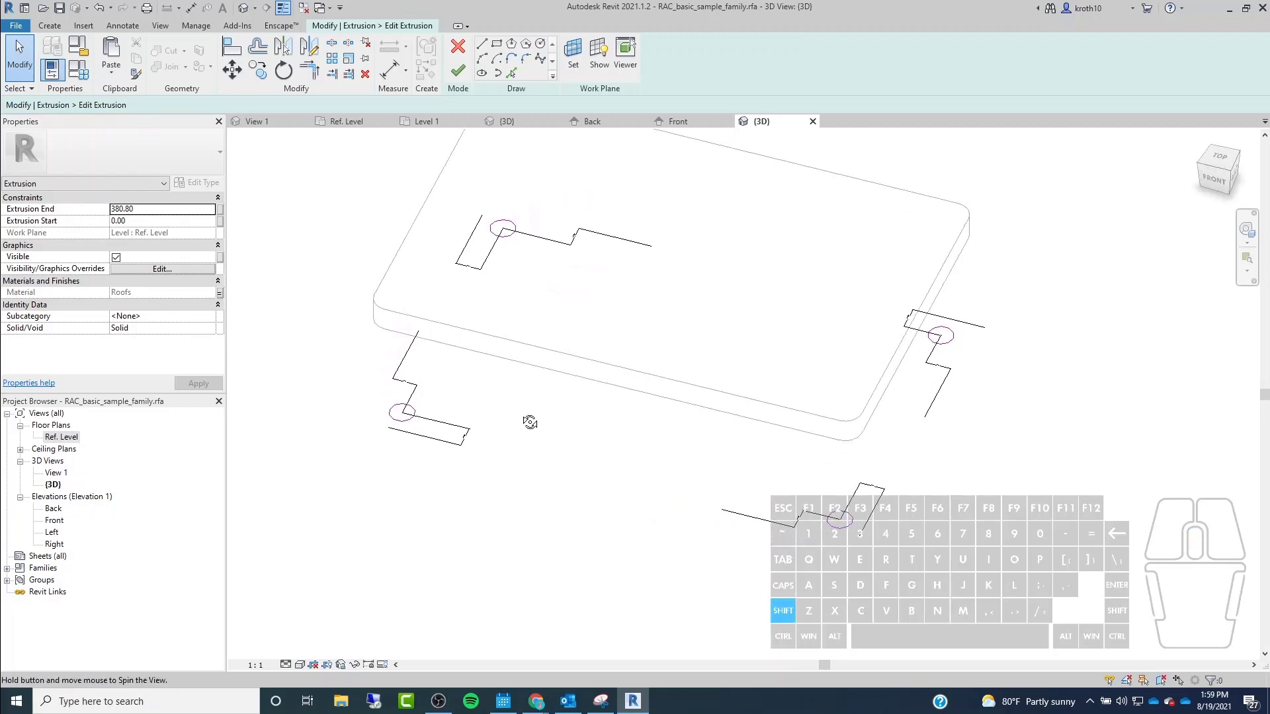
Set the 3D view's scale to 1:10 so the leg sketch dimensions can be read.
{"action": "left_click", "coordinate": [253, 664]}
{"action": "left_click", "coordinate": [271, 563]}
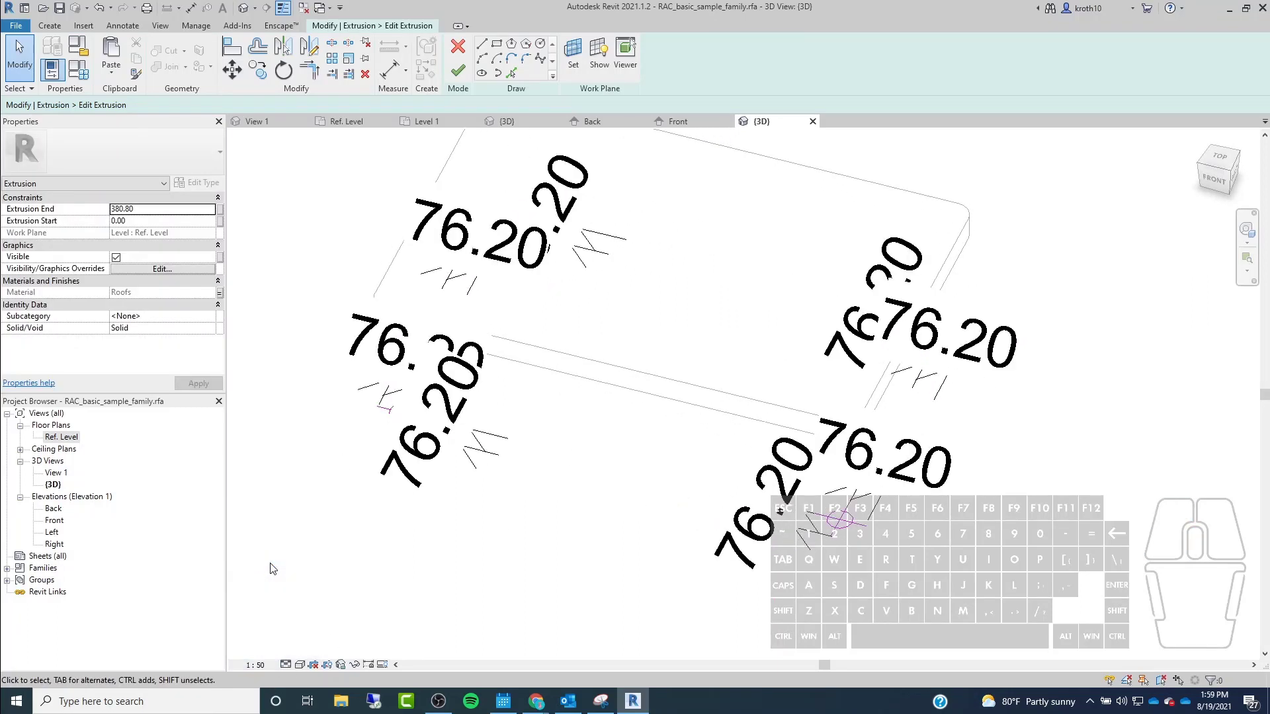
{"action": "left_click", "coordinate": [253, 665]}
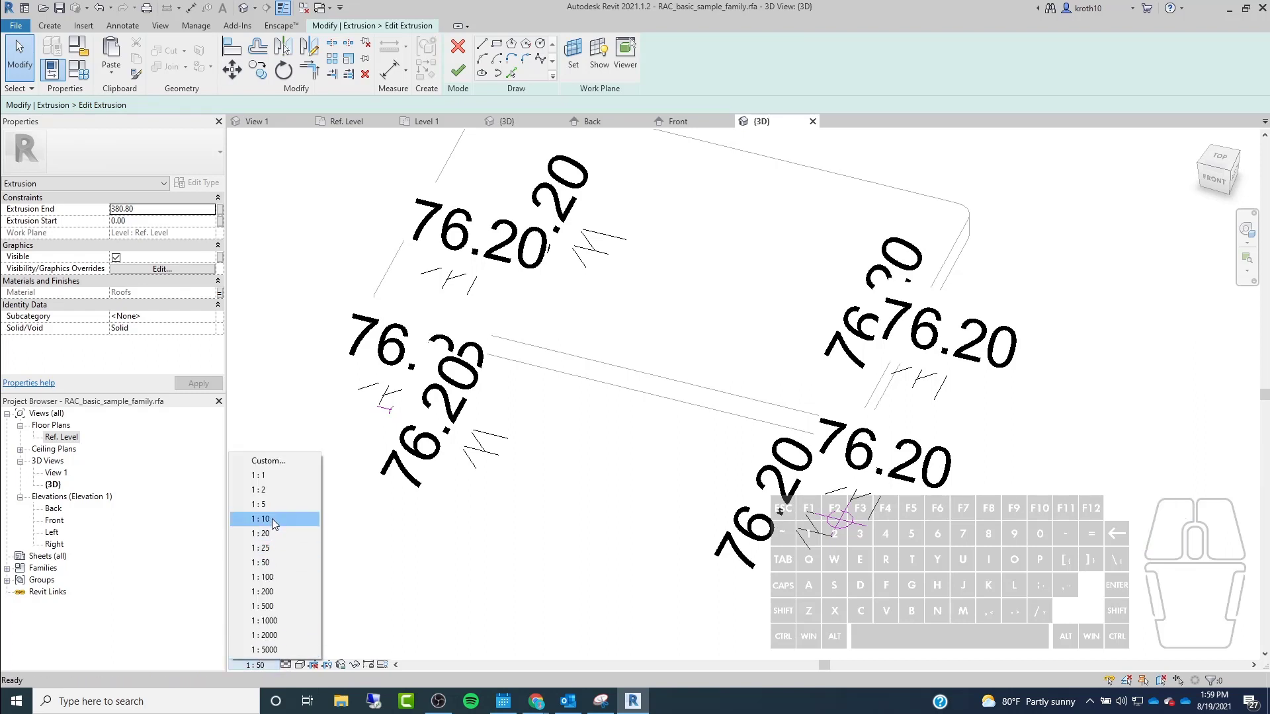
{"action": "left_click", "coordinate": [274, 525]}
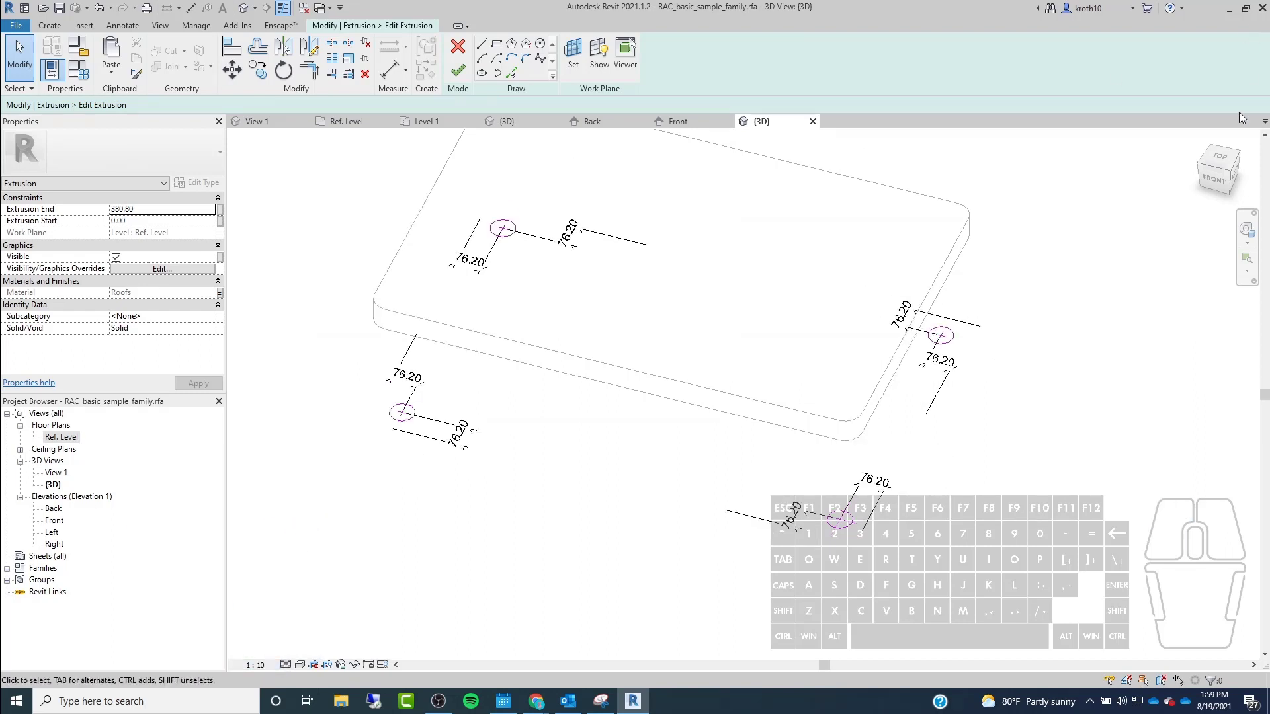
Open the Ref. Level floor plan and frame the four leg circles with their dimensions.
{"action": "double_click", "coordinate": [66, 439]}
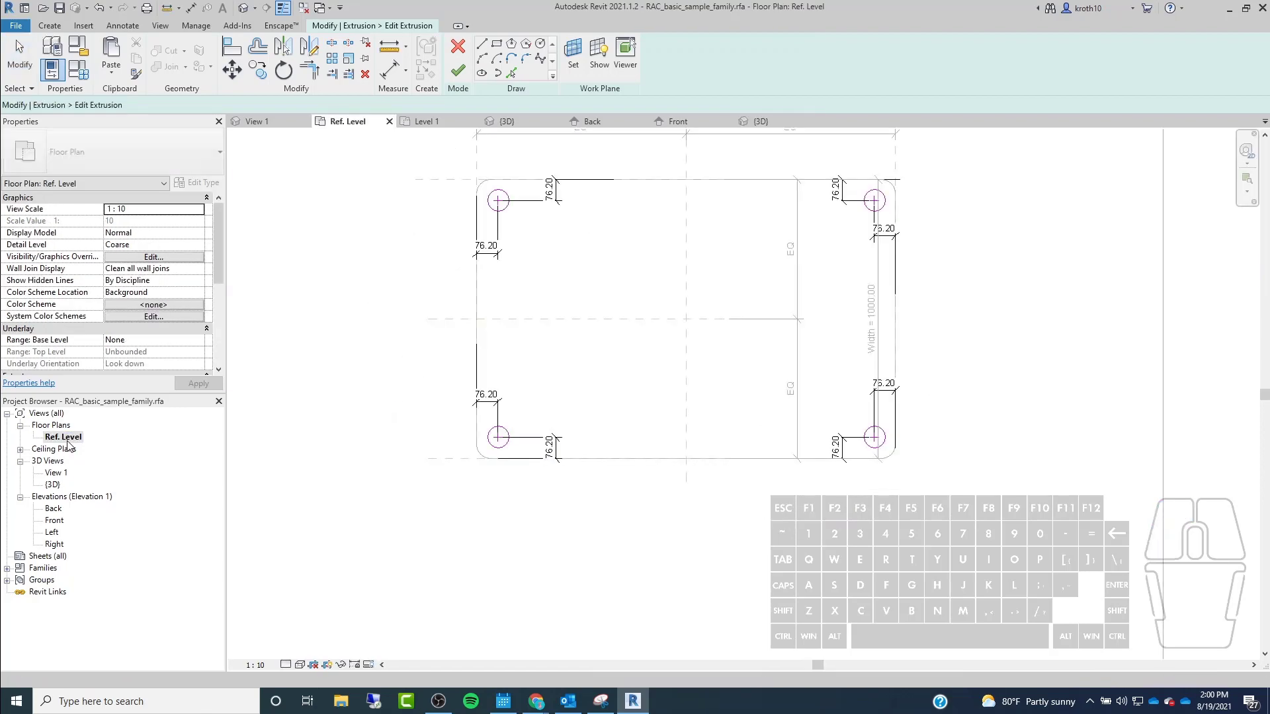
{"action": "scroll", "coordinate": [579, 322], "scroll_direction": "up", "scroll_amount": 2}
{"action": "middle_click_drag", "start_coordinate": [579, 322], "coordinate": [461, 441]}
{"action": "scroll", "coordinate": [461, 441], "scroll_direction": "down", "scroll_amount": 1}
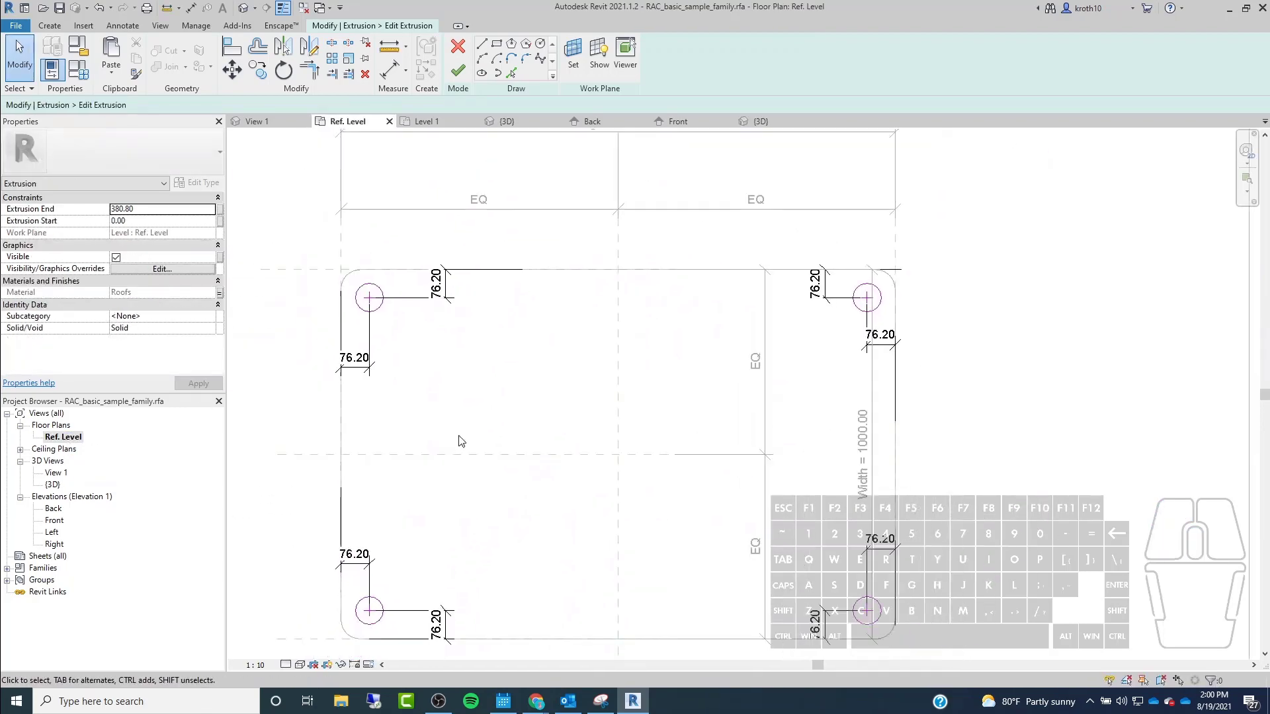
{"action": "scroll", "coordinate": [490, 400], "scroll_direction": "down", "scroll_amount": 1}
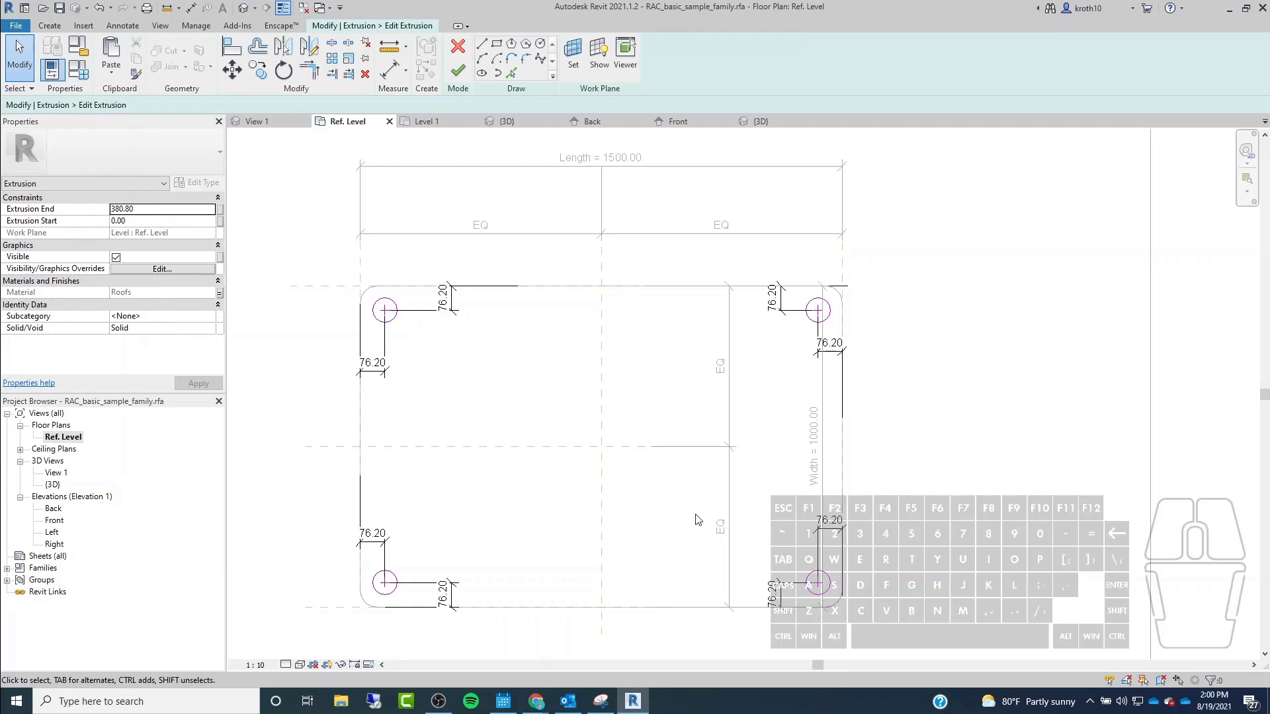
Delete the horizontal and vertical offset dimensions of the upper-left leg circle.
{"action": "scroll", "coordinate": [358, 294], "scroll_direction": "up", "scroll_amount": 3}
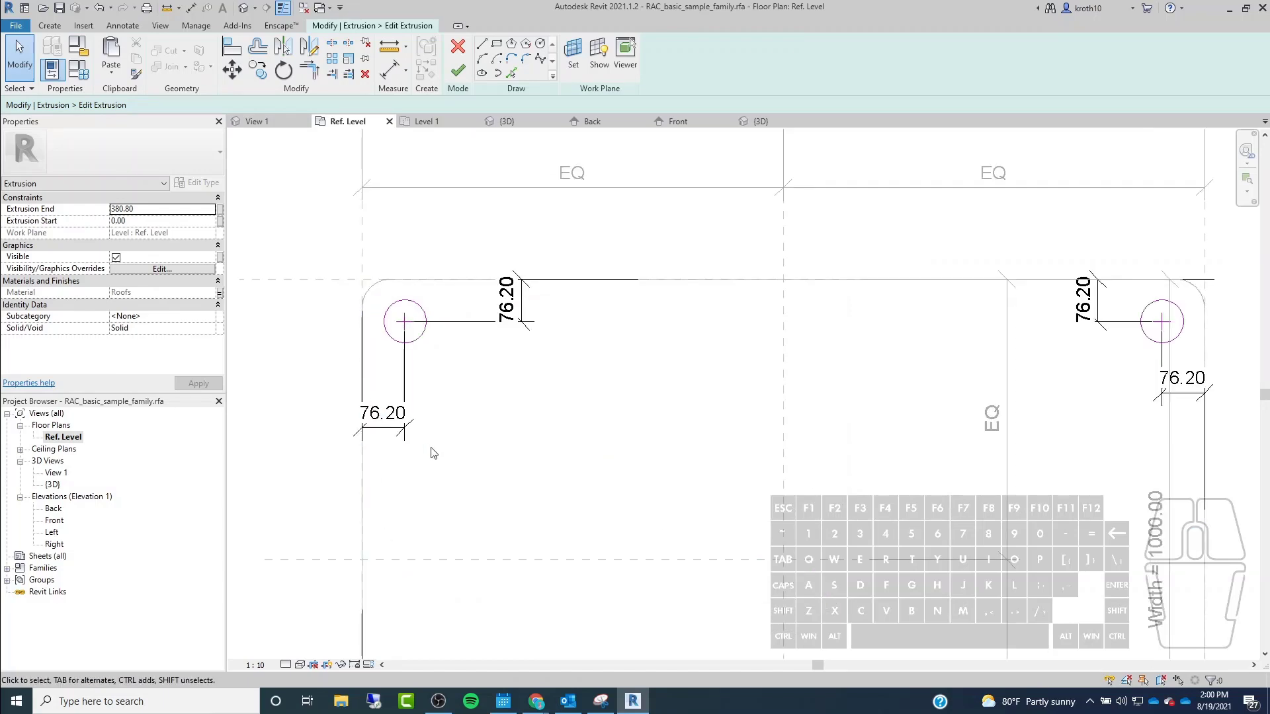
{"action": "left_click", "coordinate": [378, 431]}
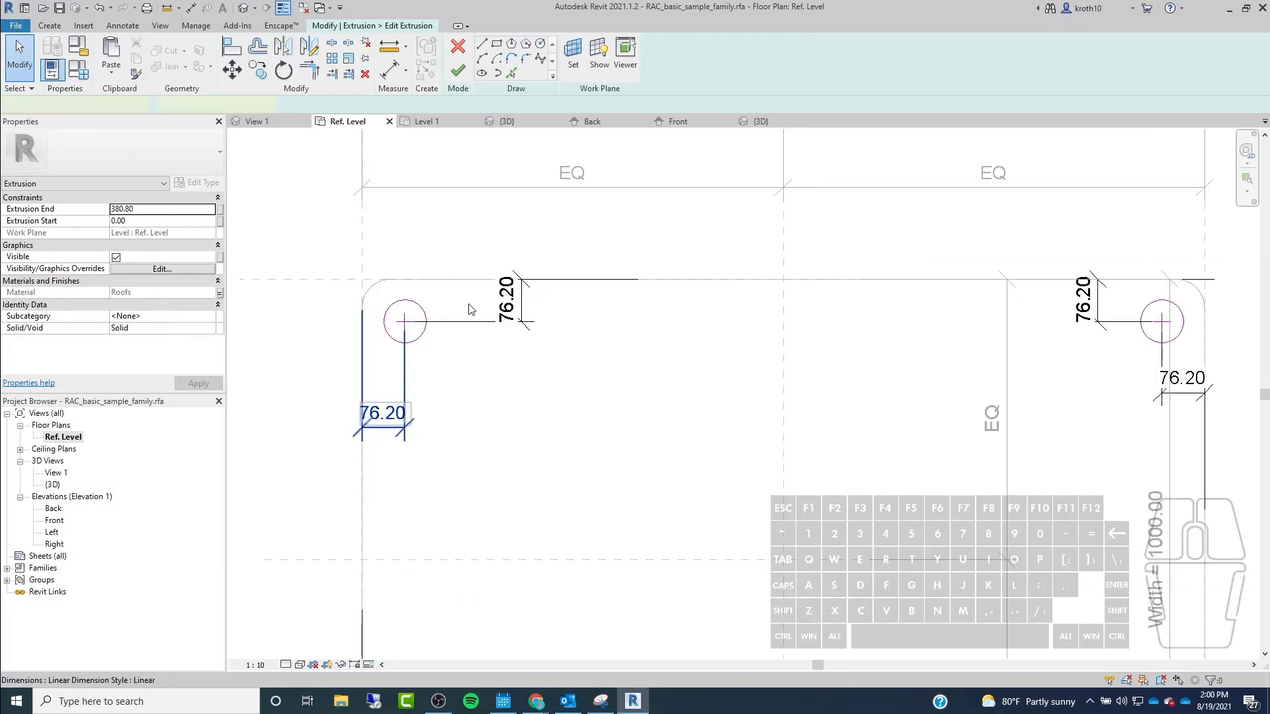
{"action": "scroll", "coordinate": [463, 324], "scroll_direction": "down", "scroll_amount": 4}
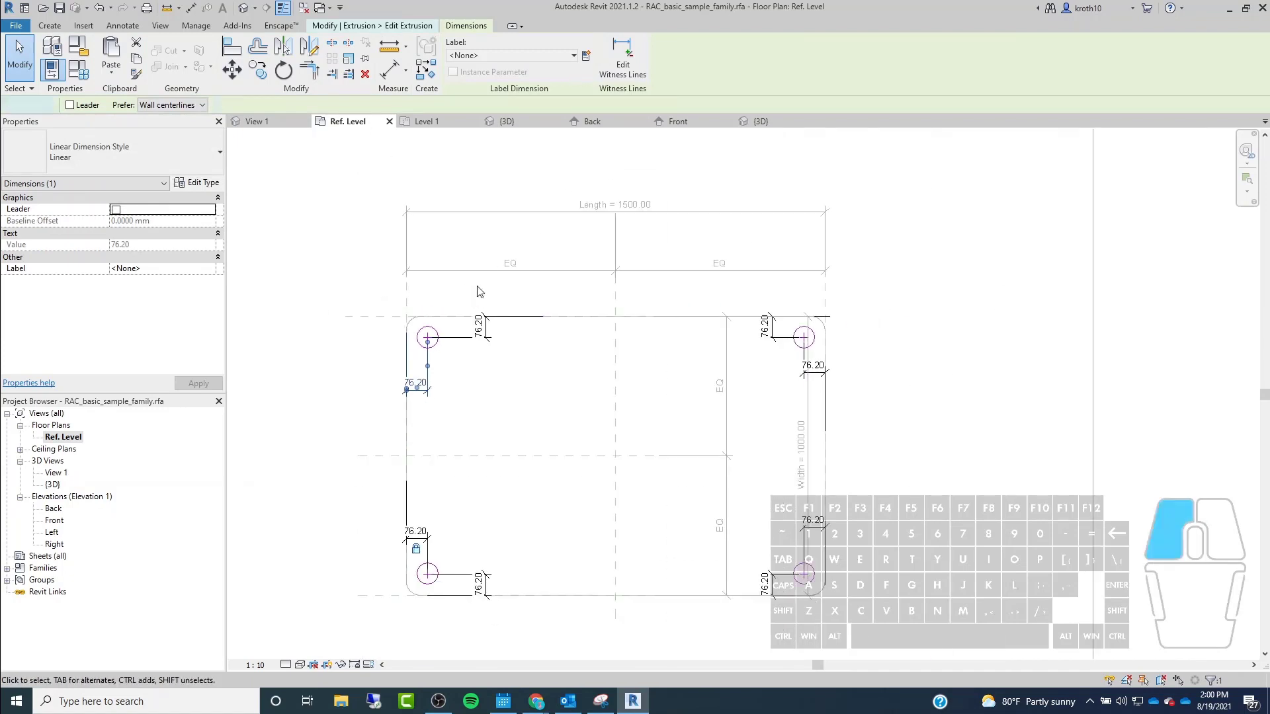
{"action": "key", "text": "Escape"}
{"action": "scroll", "coordinate": [431, 358], "scroll_direction": "up", "scroll_amount": 2}
{"action": "scroll", "coordinate": [431, 358], "scroll_direction": "up", "scroll_amount": 1}
{"action": "left_click", "coordinate": [429, 360]}
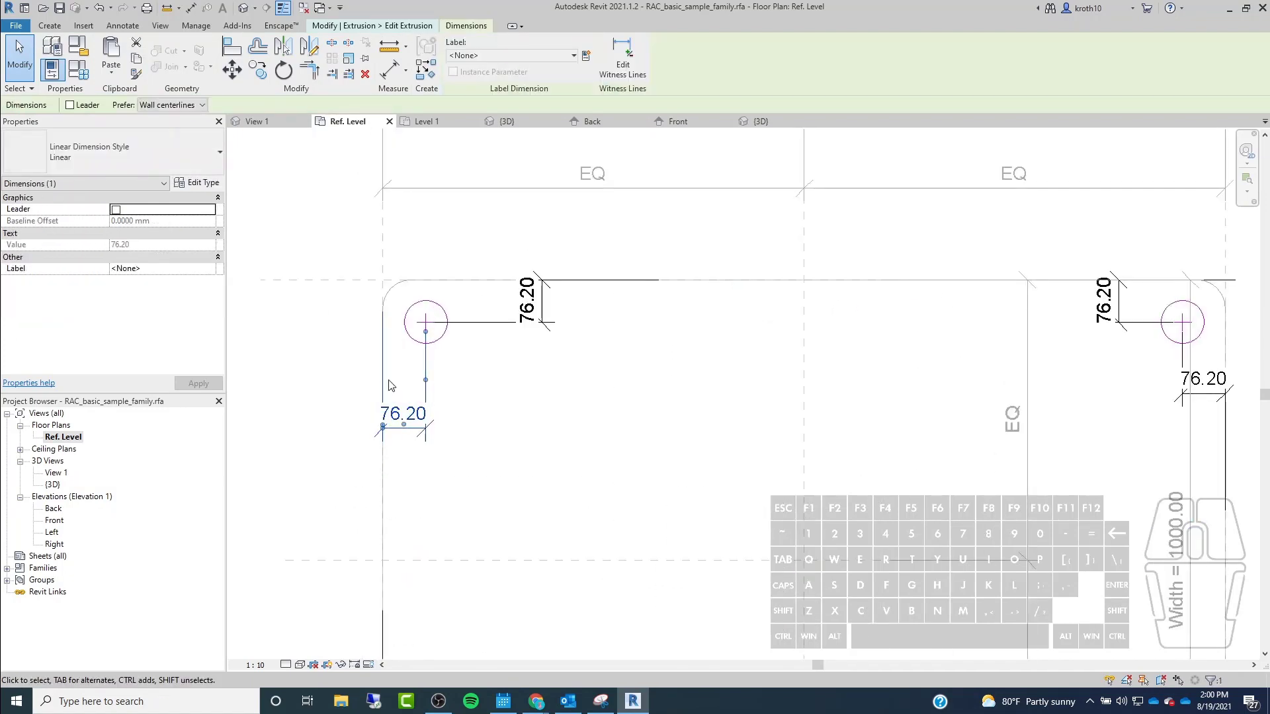
{"action": "key", "text": "Escape"}
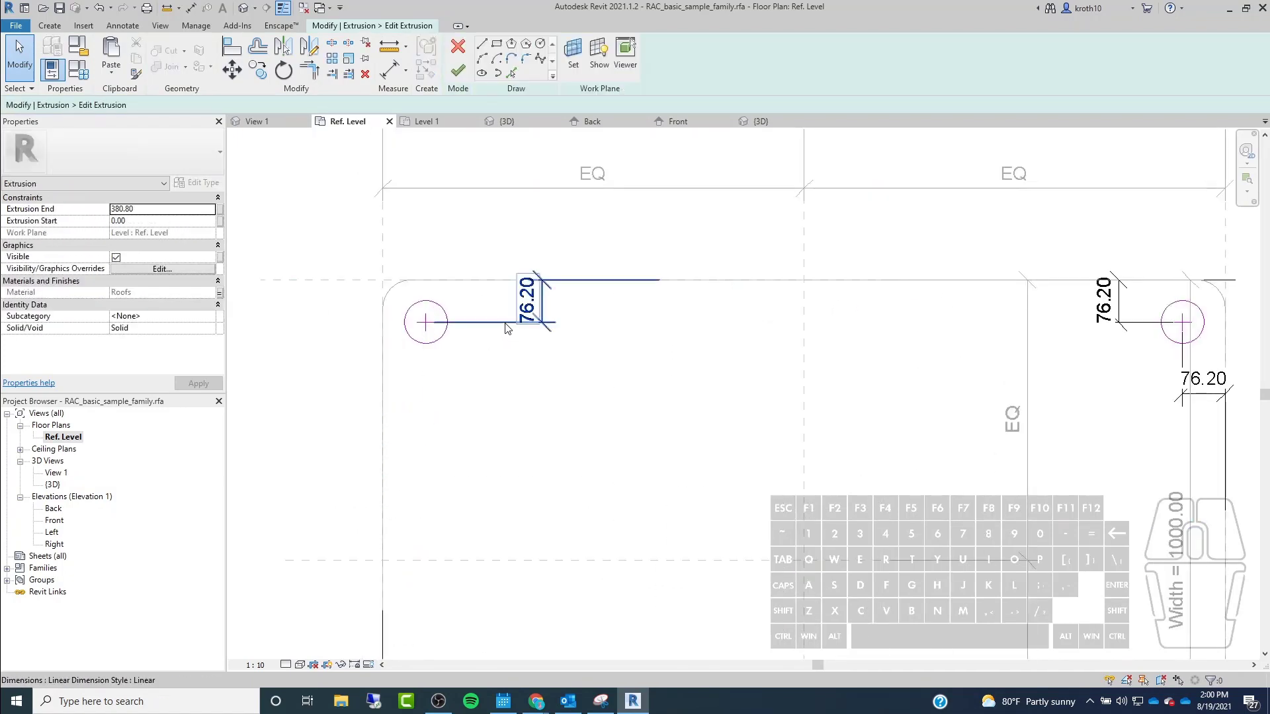
{"action": "scroll", "coordinate": [464, 218], "scroll_direction": "down", "scroll_amount": 2}
{"action": "scroll", "coordinate": [463, 218], "scroll_direction": "down", "scroll_amount": 1}
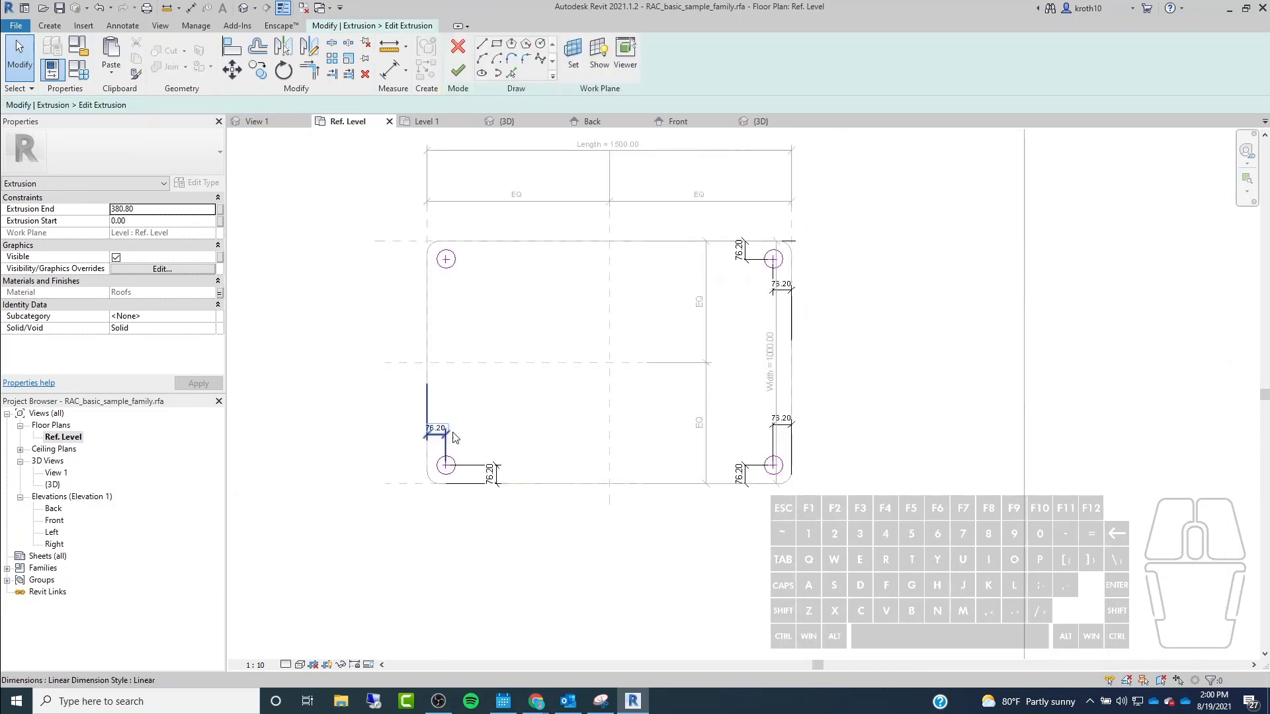
Delete the vertical and horizontal offset dimensions of the lower-left leg circle.
{"action": "left_click", "coordinate": [472, 471]}
{"action": "scroll", "coordinate": [453, 429], "scroll_direction": "up", "scroll_amount": 3}
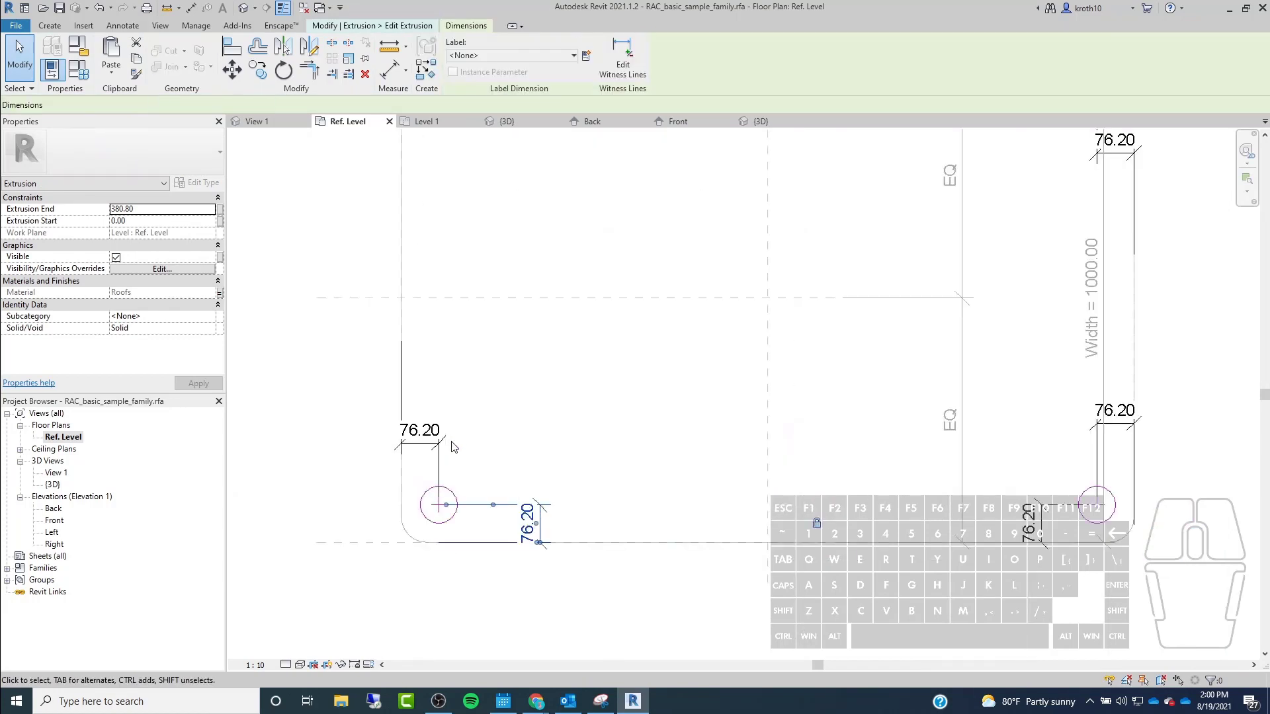
{"action": "key", "text": "Escape"}
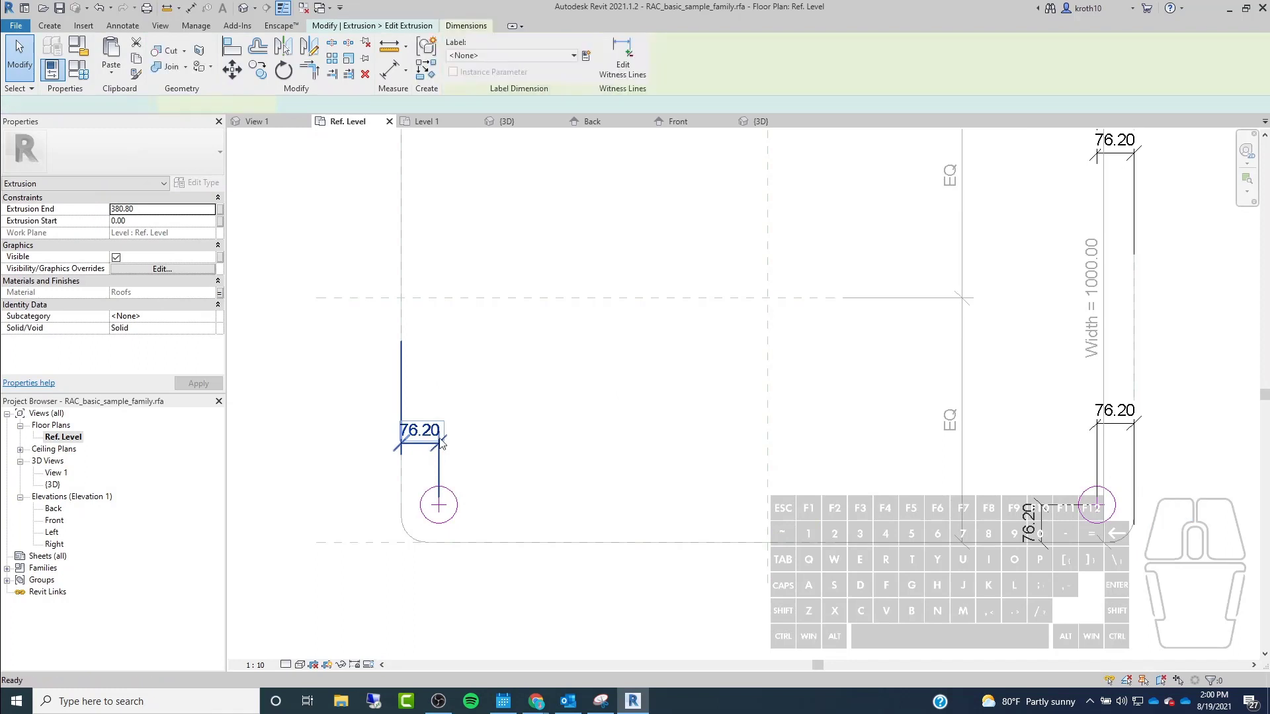
{"action": "scroll", "coordinate": [456, 433], "scroll_direction": "down", "scroll_amount": 5}
{"action": "scroll", "coordinate": [502, 316], "scroll_direction": "up", "scroll_amount": 2}
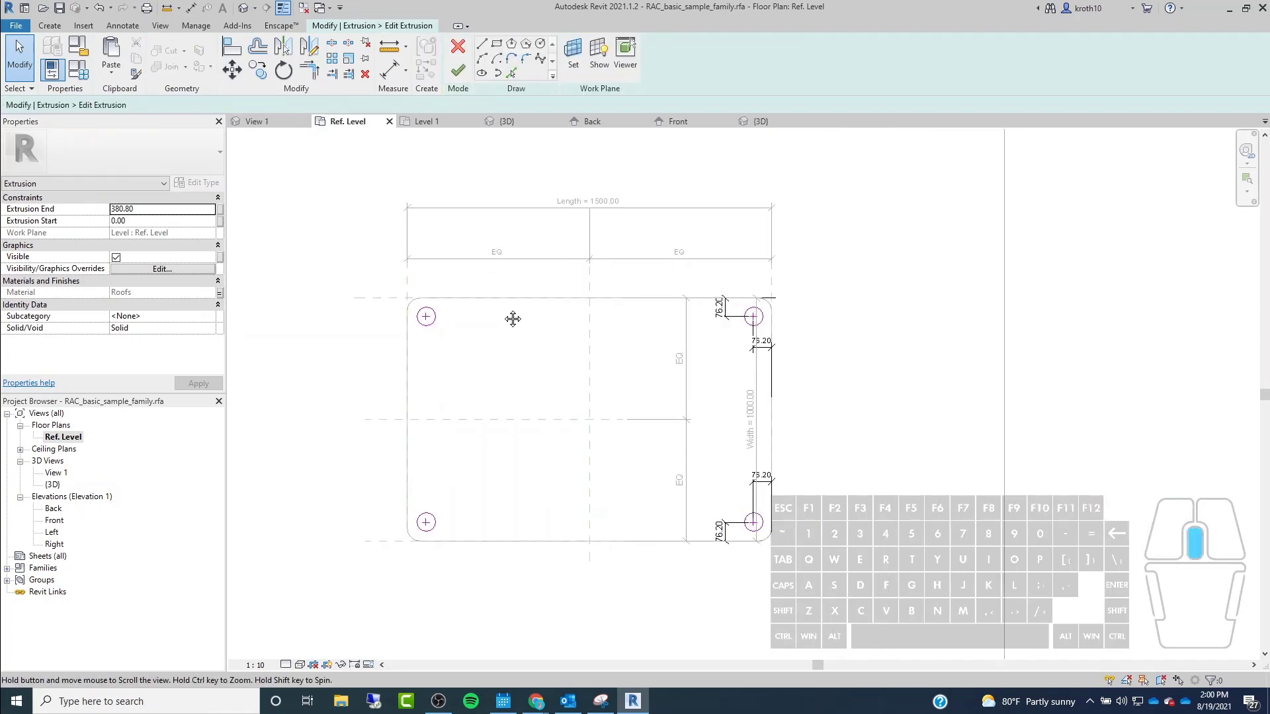
{"action": "scroll", "coordinate": [515, 318], "scroll_direction": "up", "scroll_amount": 2}
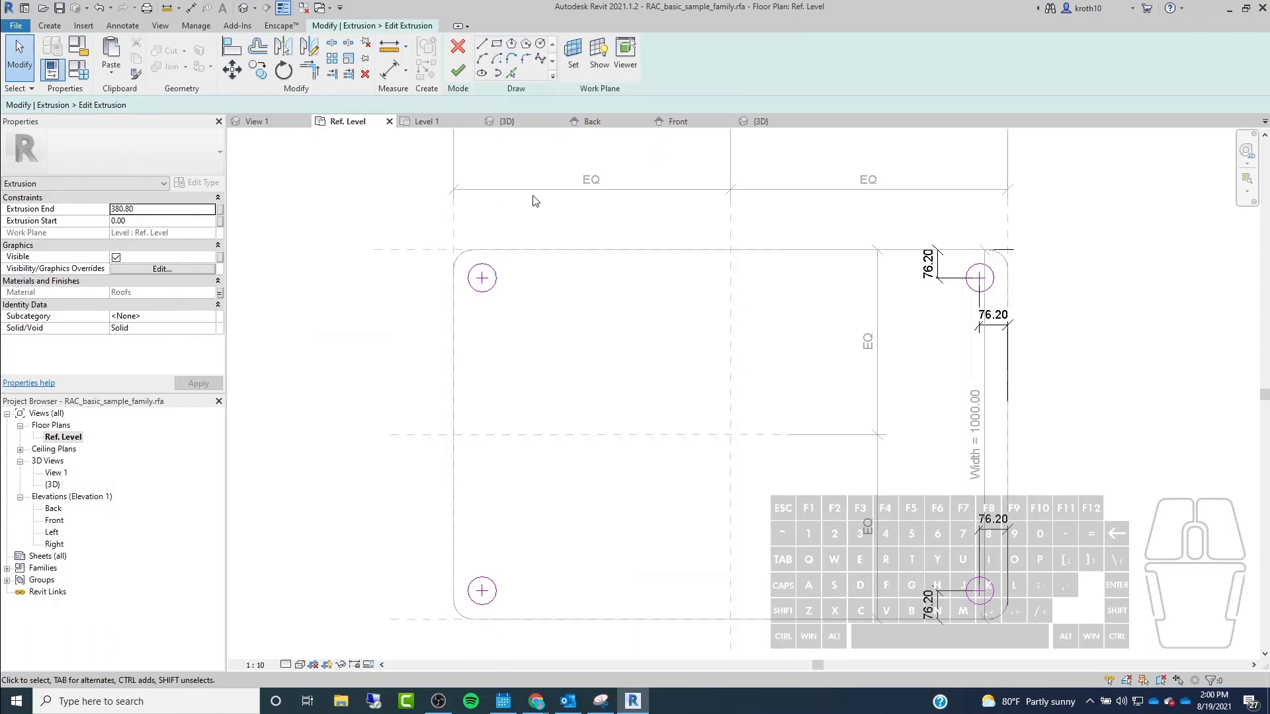
Finish editing the leg extrusion's sketch and clear the selection.
{"action": "left_click", "coordinate": [467, 78]}
{"action": "left_click", "coordinate": [344, 299]}
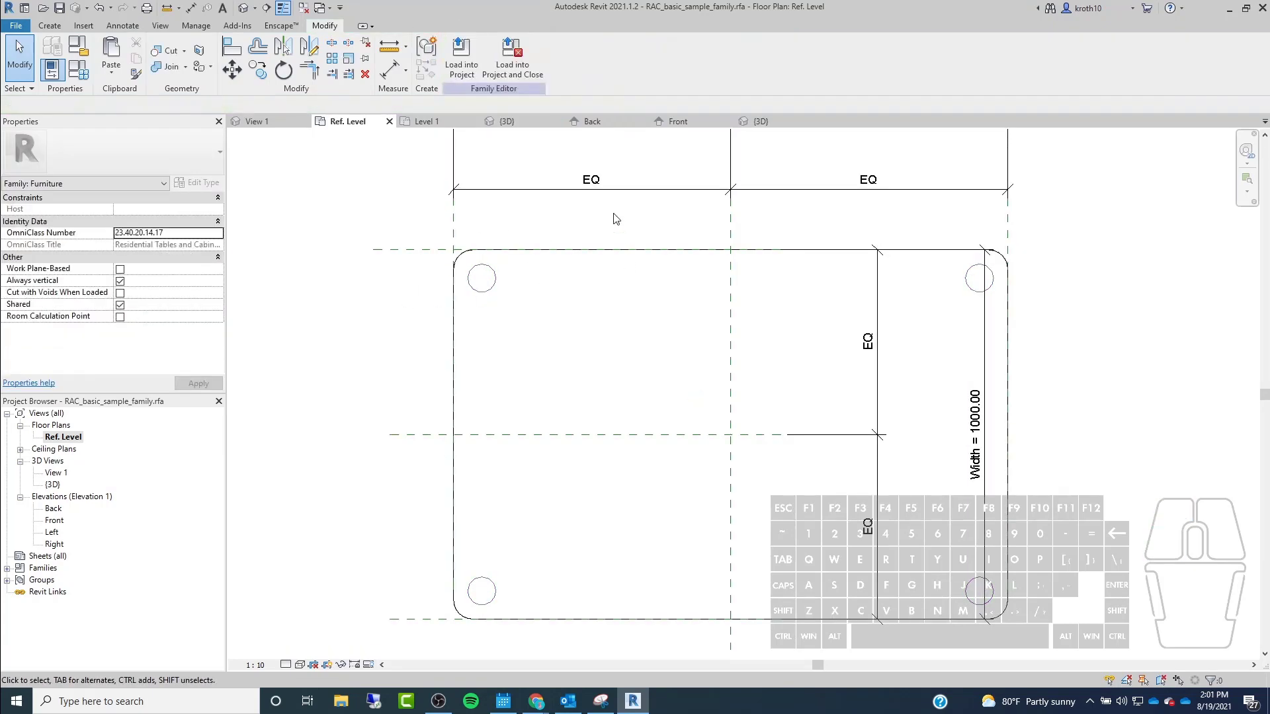
{"action": "scroll", "coordinate": [615, 217], "scroll_direction": "down", "scroll_amount": 3}
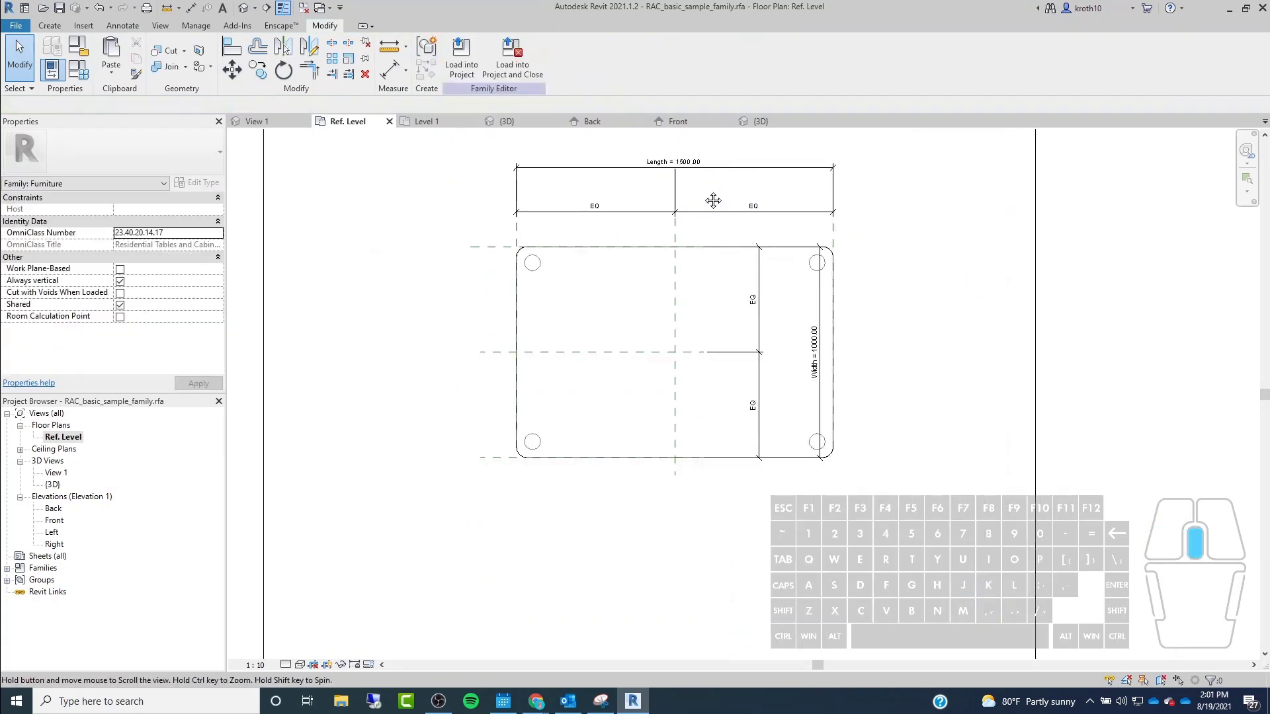
Set the Length parameter to 2000 in the family types and apply it to the table.
{"action": "left_click", "coordinate": [78, 68]}
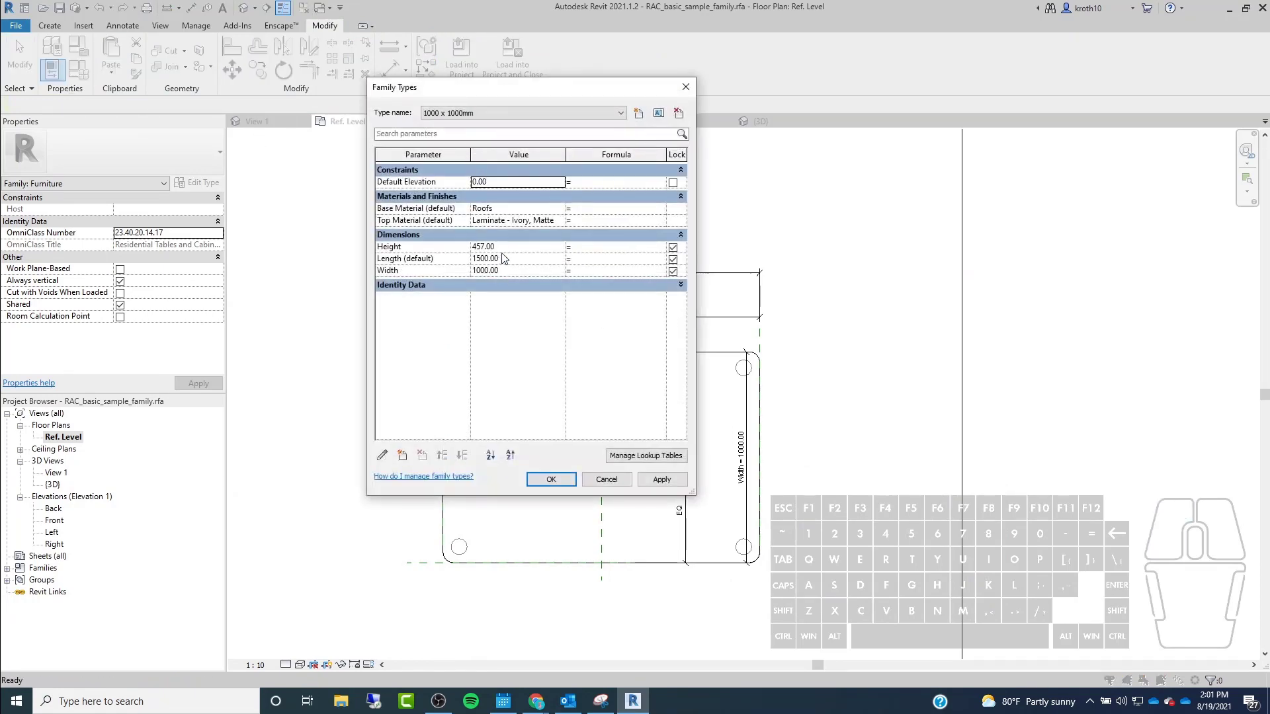
{"action": "left_click_drag", "start_coordinate": [513, 90], "coordinate": [903, 61]}
{"action": "left_click", "coordinate": [839, 230]}
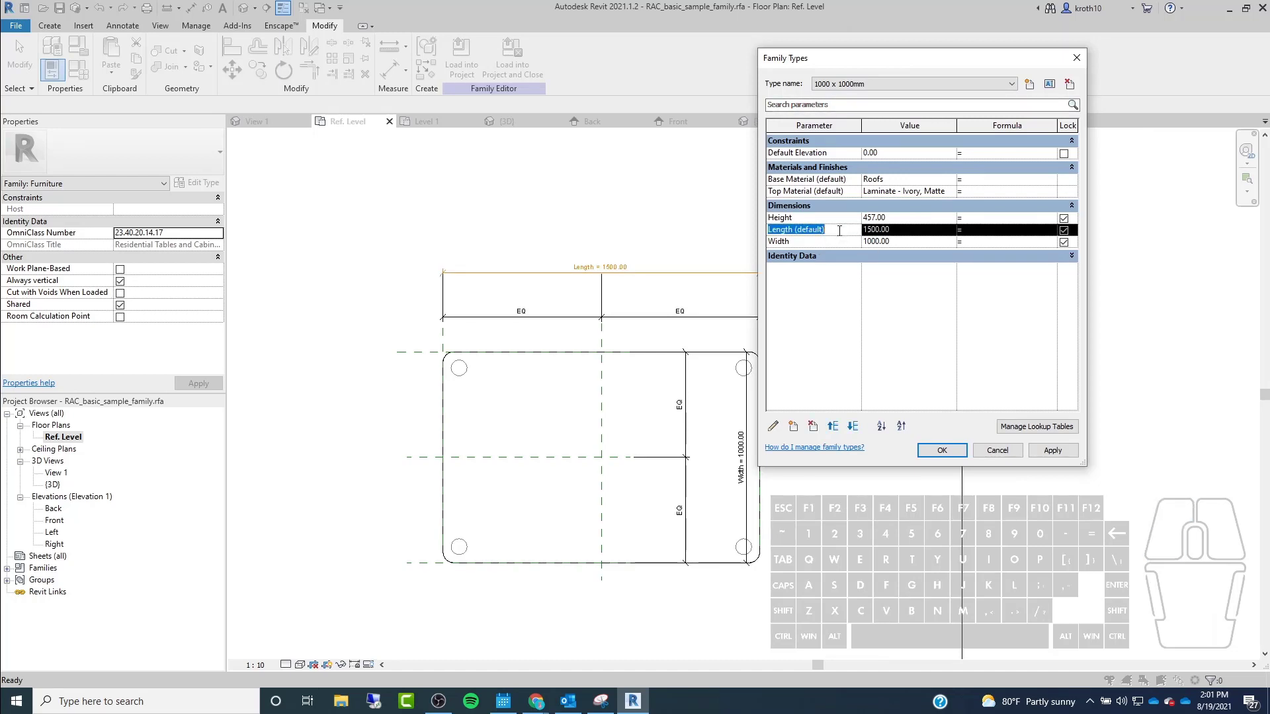
{"action": "left_click", "coordinate": [907, 230]}
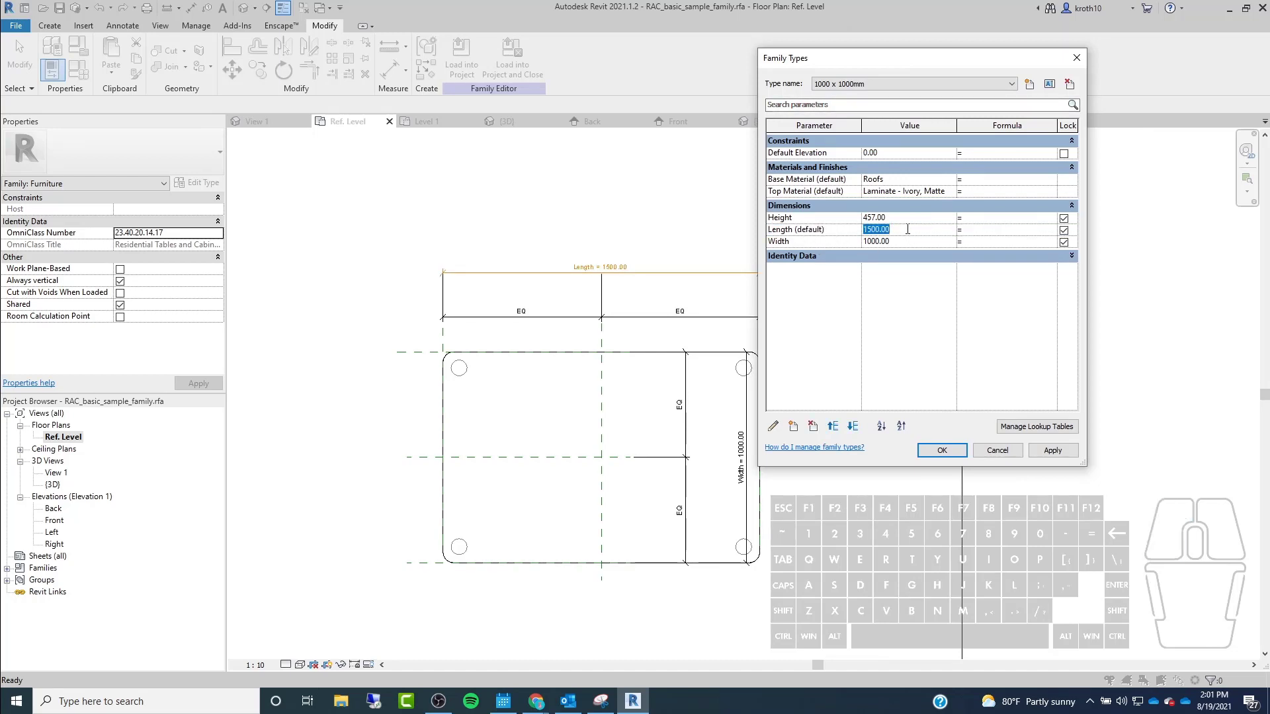
{"action": "type", "text": "200-"}
{"action": "key", "text": "BackSpace"}
{"action": "left_click", "coordinate": [1053, 450]}
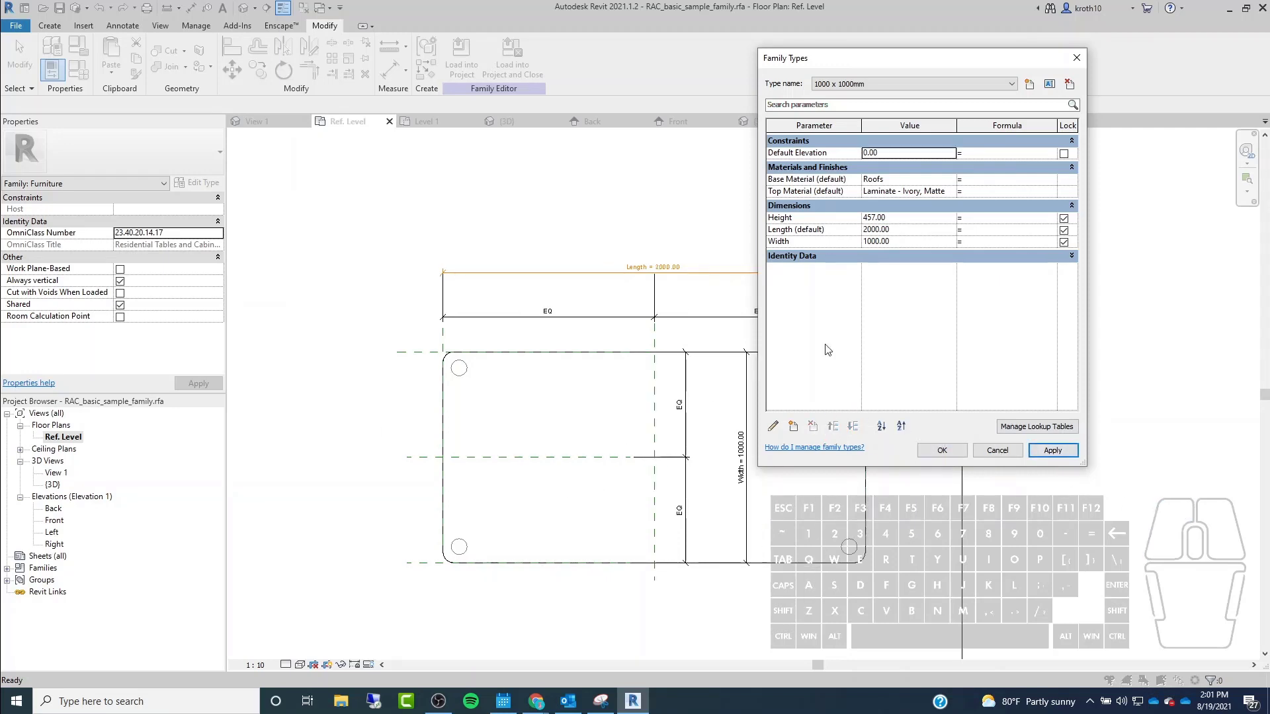
Try a table Length of 300 in the family types, close them and undo the change.
{"action": "left_click", "coordinate": [907, 228]}
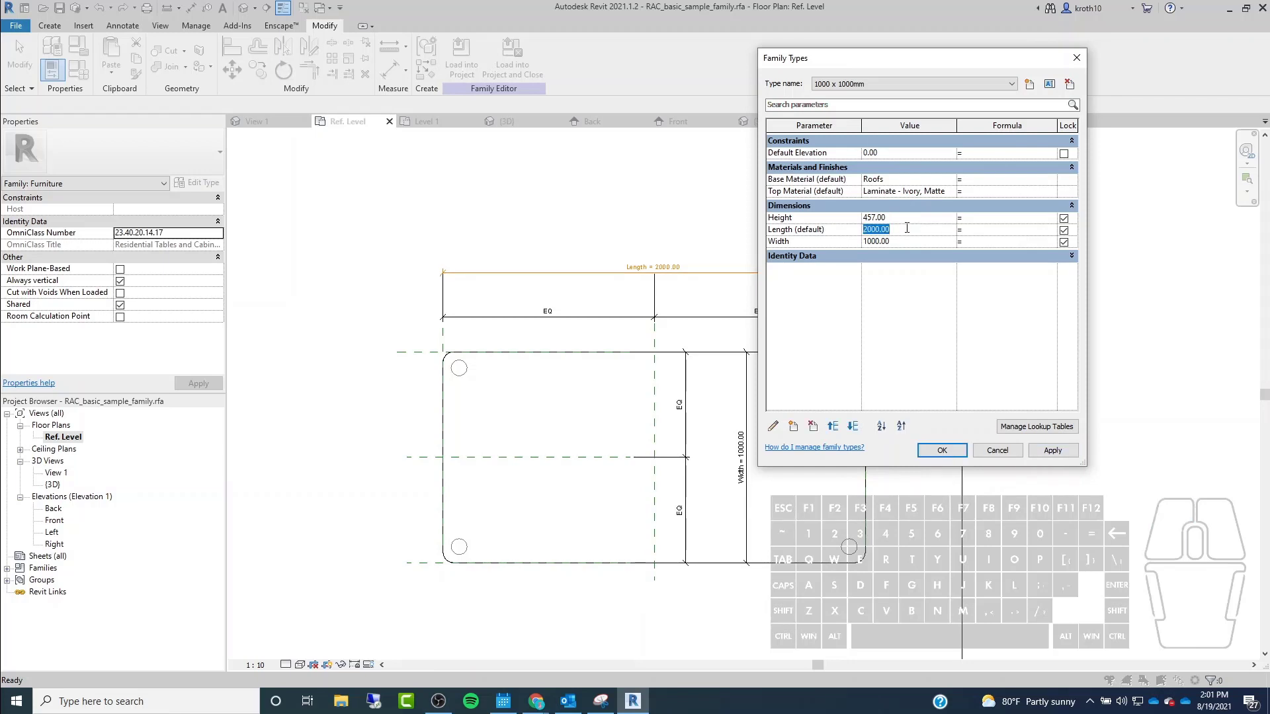
{"action": "type", "text": "300"}
{"action": "key", "text": "Return"}
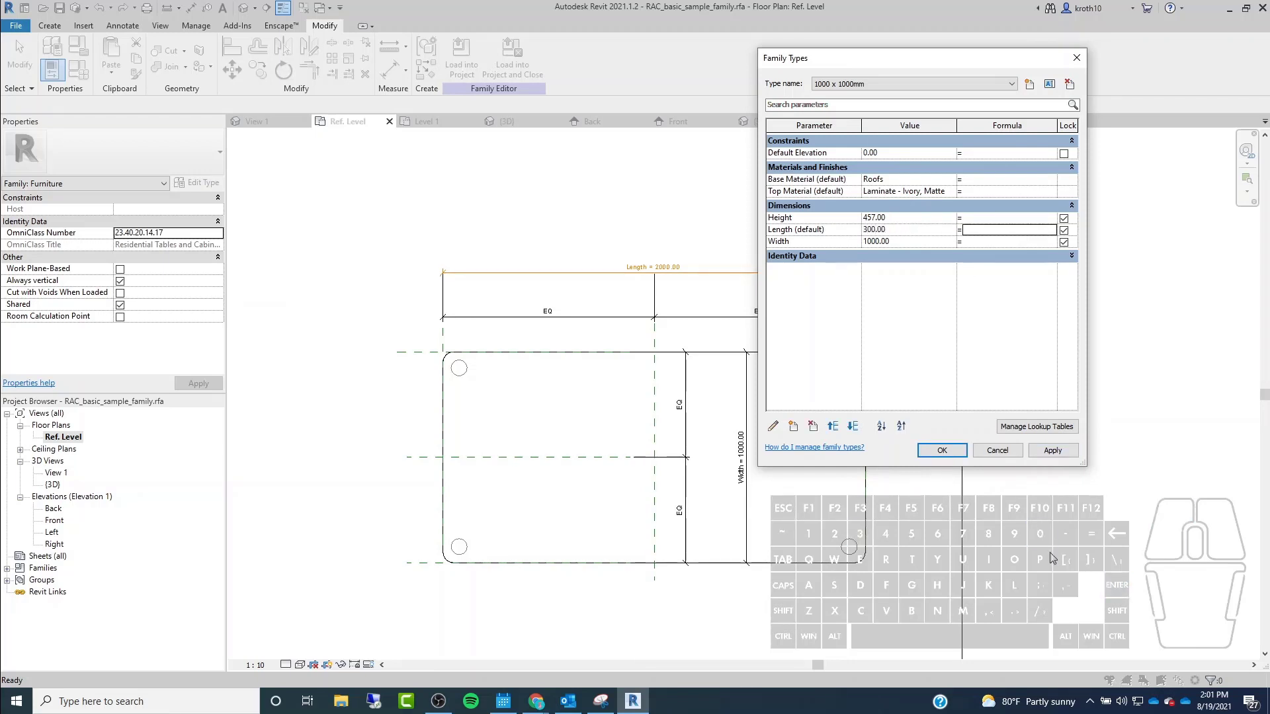
{"action": "left_click", "coordinate": [1058, 454]}
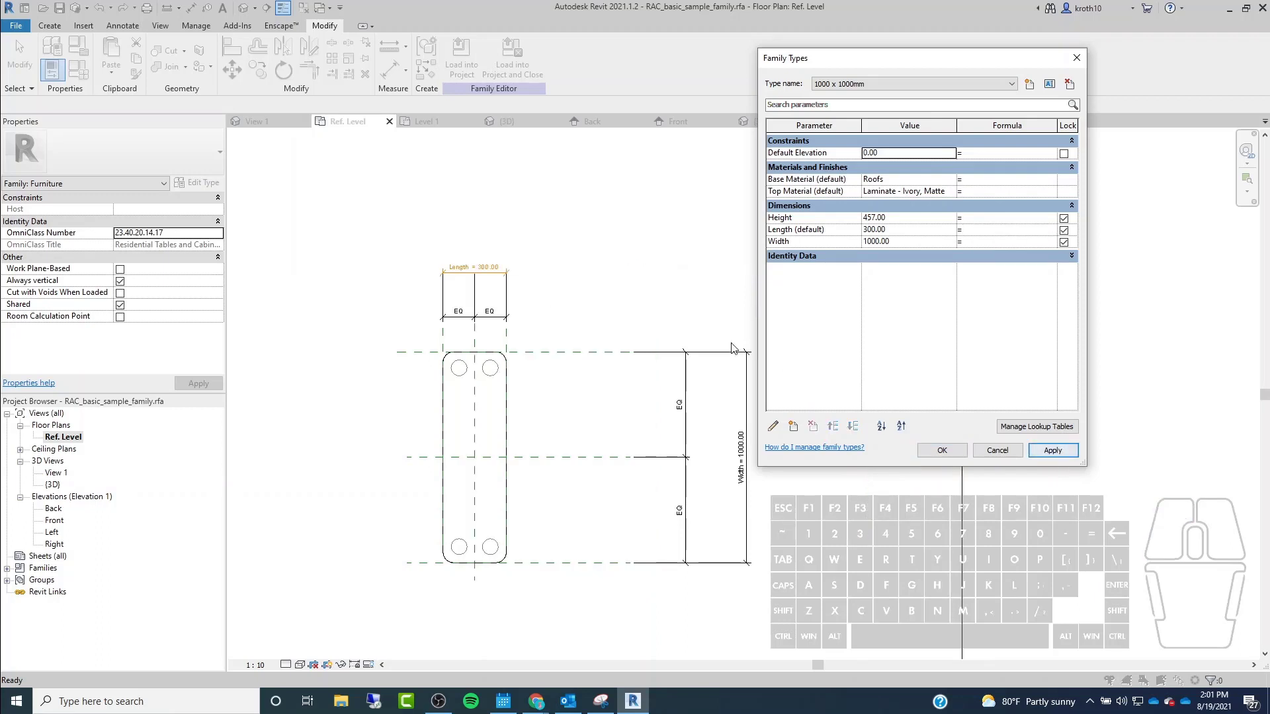
{"action": "left_click", "coordinate": [997, 450]}
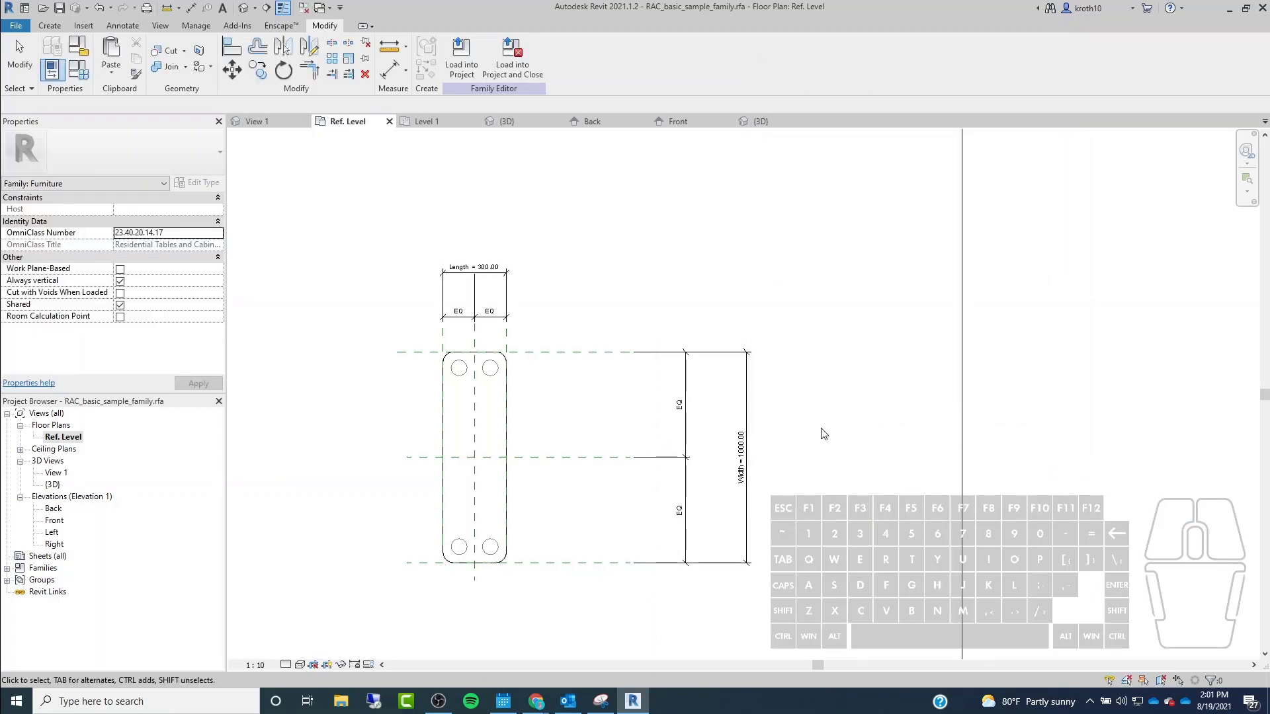
{"action": "key", "text": "ctrl+z"}
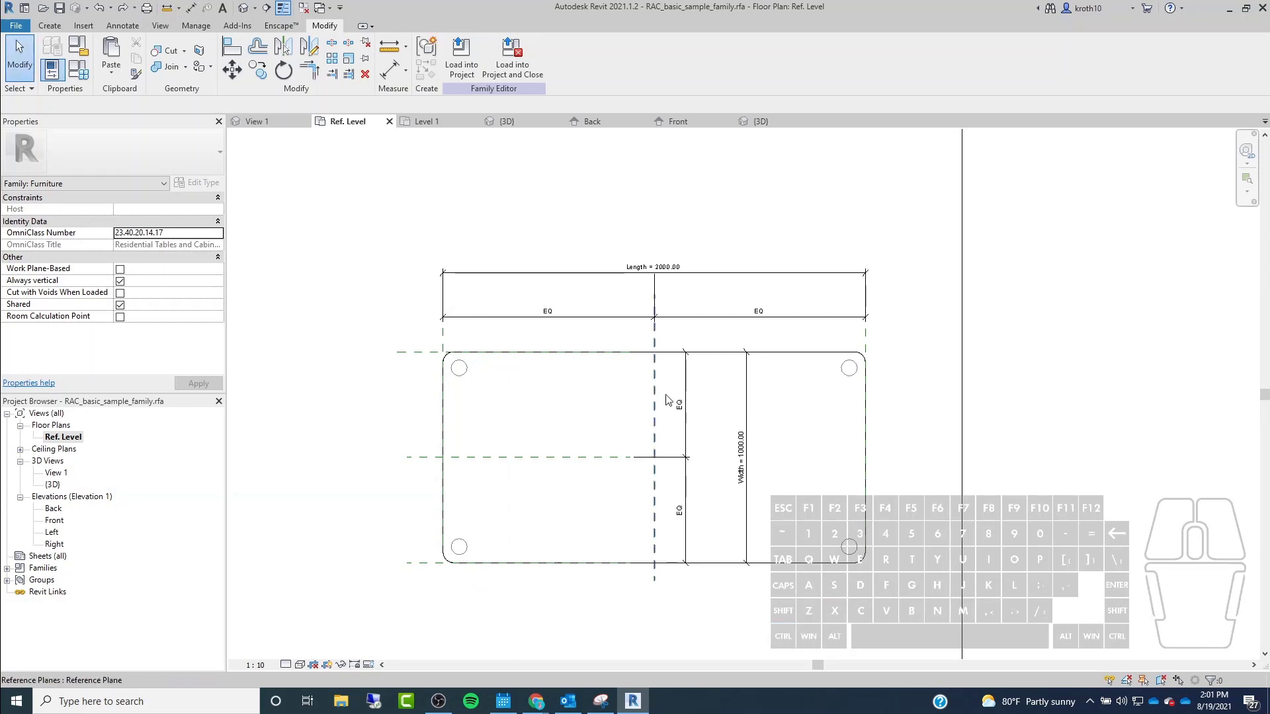
Reopen the leg extrusion's sketch and delete the offset dimensions of the two right-hand leg circles.
{"action": "left_click", "coordinate": [857, 383]}
{"action": "scroll", "coordinate": [876, 393], "scroll_direction": "up", "scroll_amount": 4}
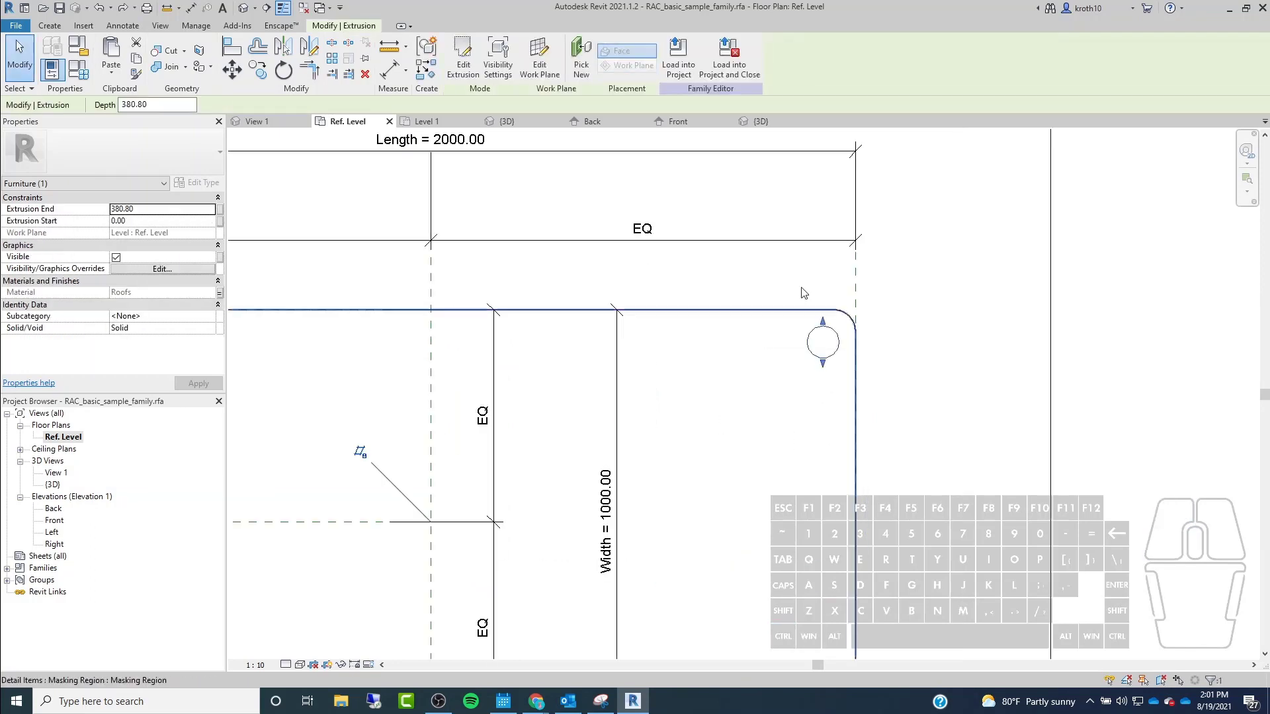
{"action": "left_click", "coordinate": [463, 56]}
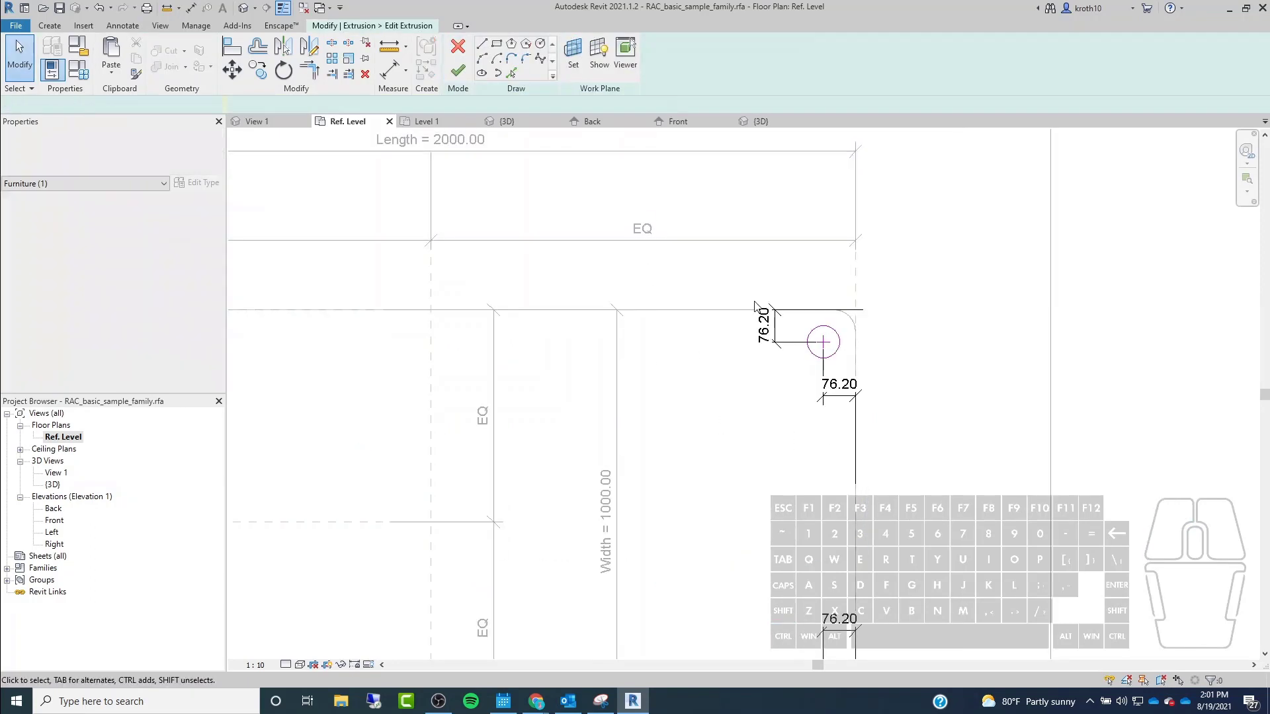
{"action": "scroll", "coordinate": [843, 330], "scroll_direction": "up", "scroll_amount": 3}
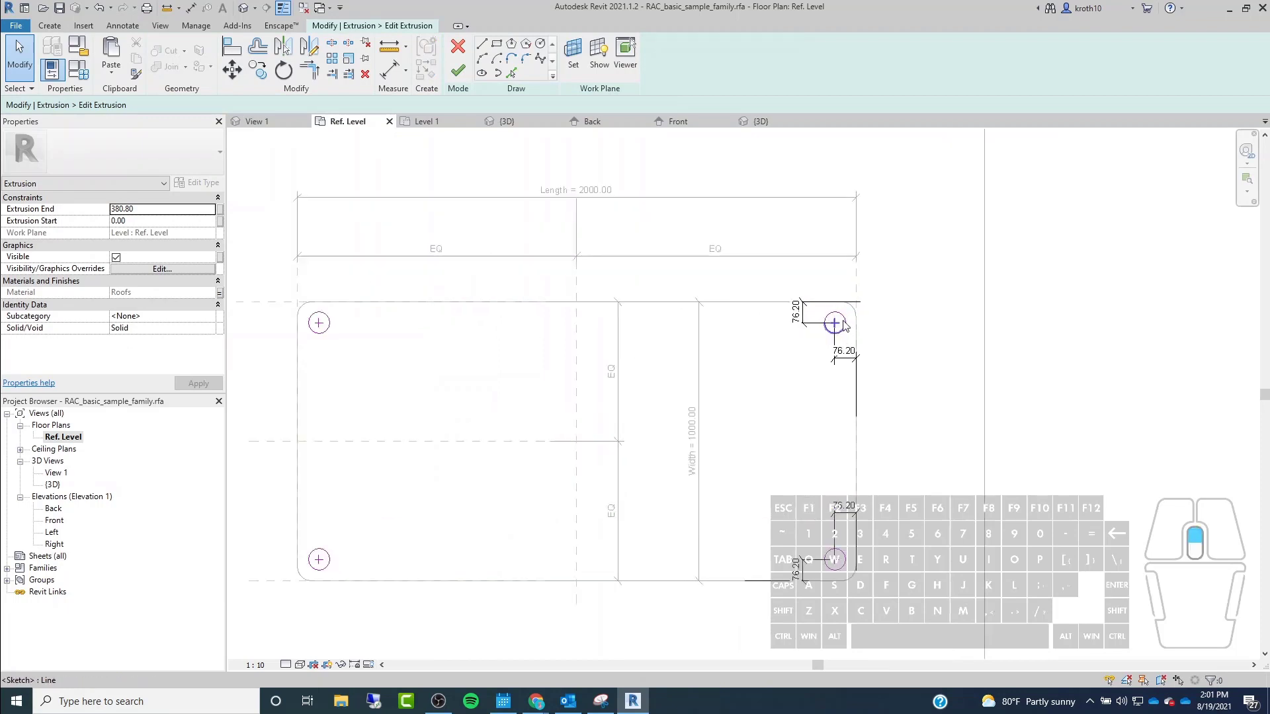
{"action": "left_click", "coordinate": [795, 327]}
{"action": "key", "text": "Escape"}
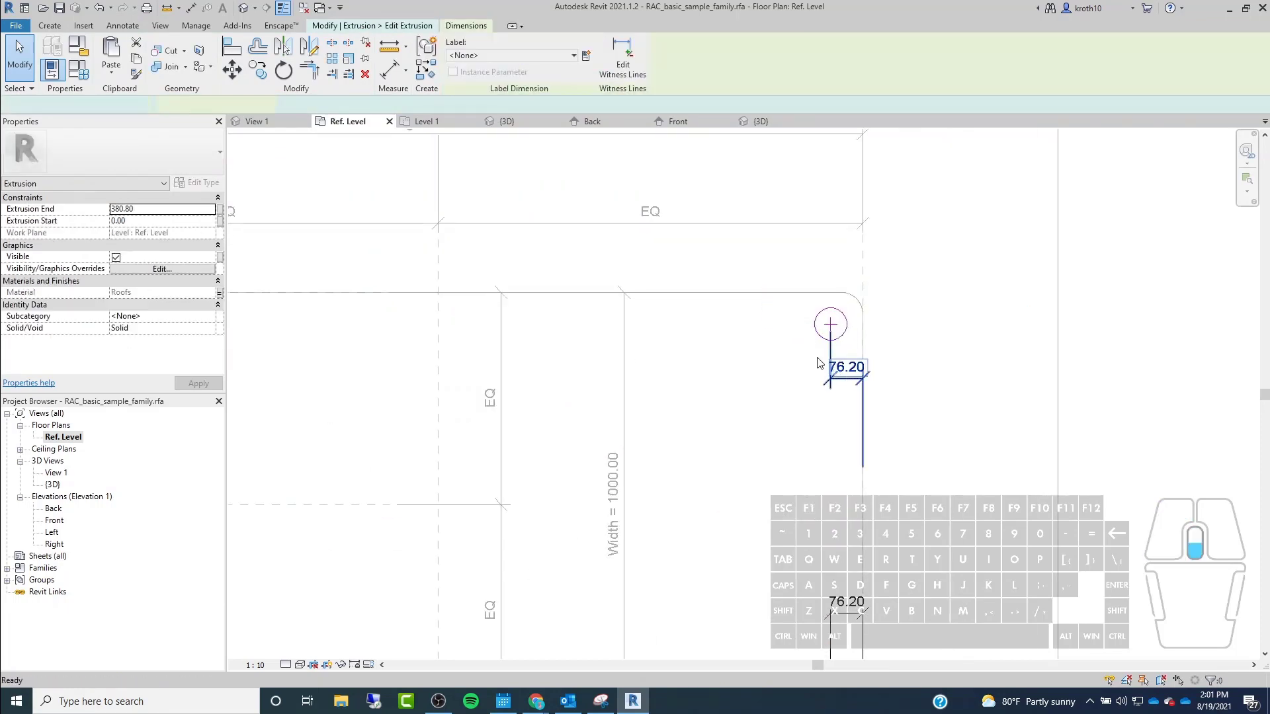
{"action": "scroll", "coordinate": [827, 360], "scroll_direction": "down", "scroll_amount": 4}
{"action": "left_click", "coordinate": [804, 484]}
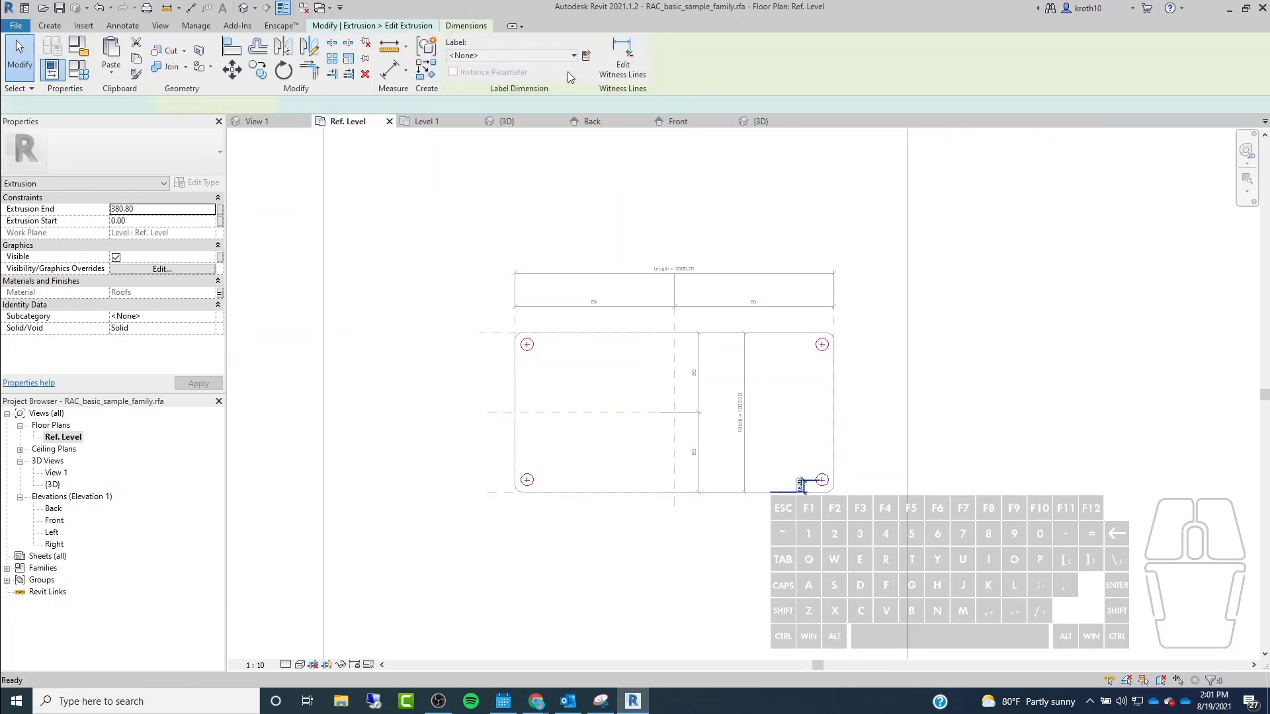
{"action": "key", "text": "Delete"}
Finish the leg extrusion's sketch edit and deselect the legs.
{"action": "left_click", "coordinate": [457, 70]}
{"action": "scroll", "coordinate": [877, 402], "scroll_direction": "up", "scroll_amount": 2}
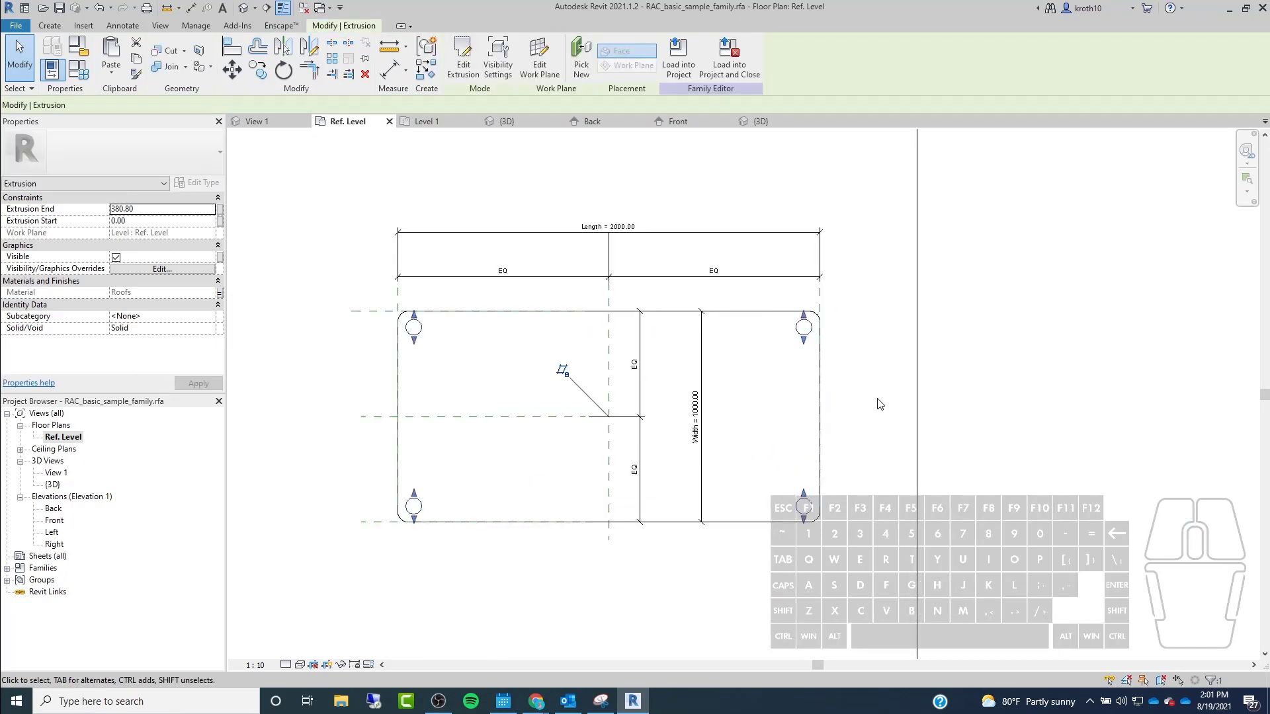
{"action": "left_click", "coordinate": [879, 404]}
Apply a trial Length of 300 to the table in the family types again, close them and undo it.
{"action": "left_click", "coordinate": [80, 79]}
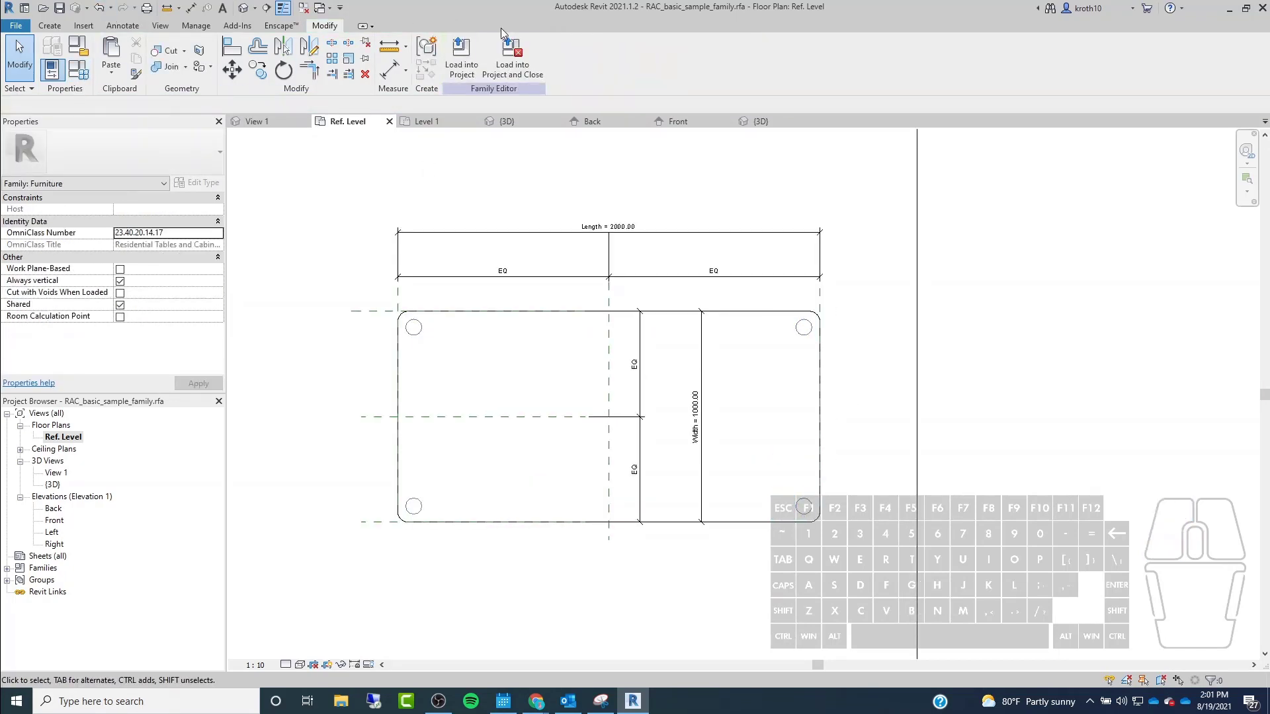
{"action": "left_click", "coordinate": [80, 78]}
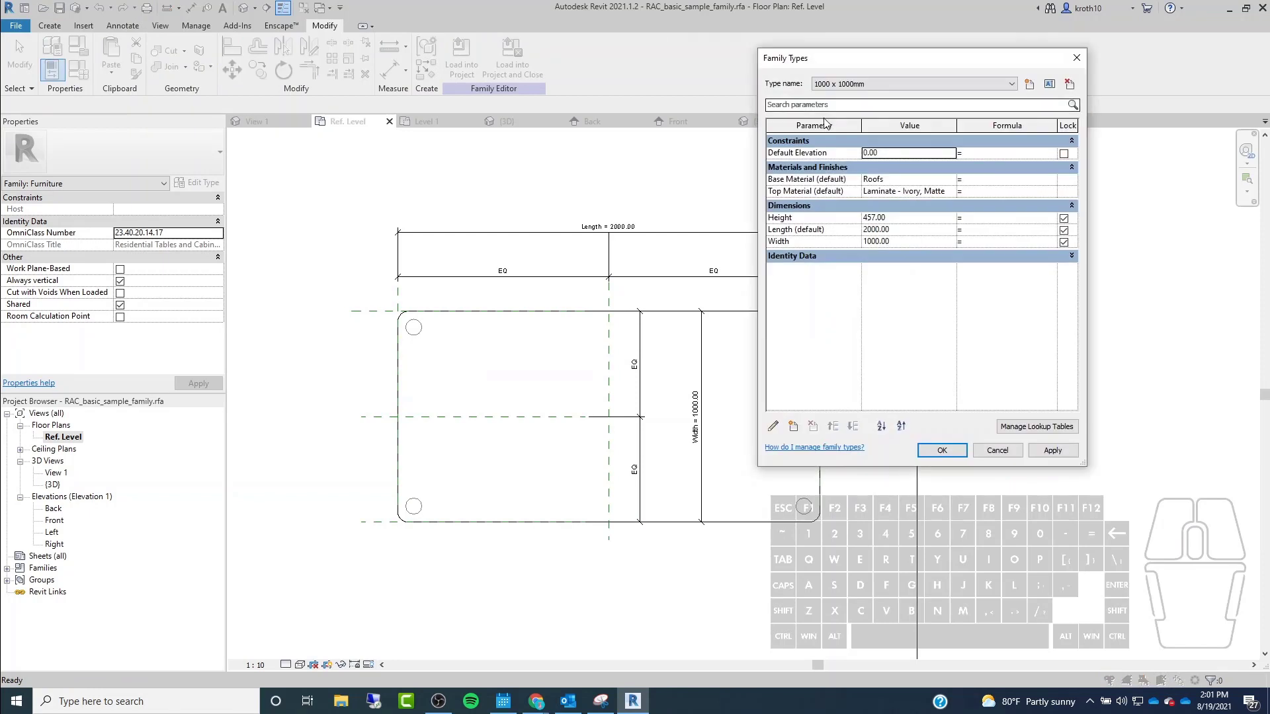
{"action": "left_click", "coordinate": [907, 231]}
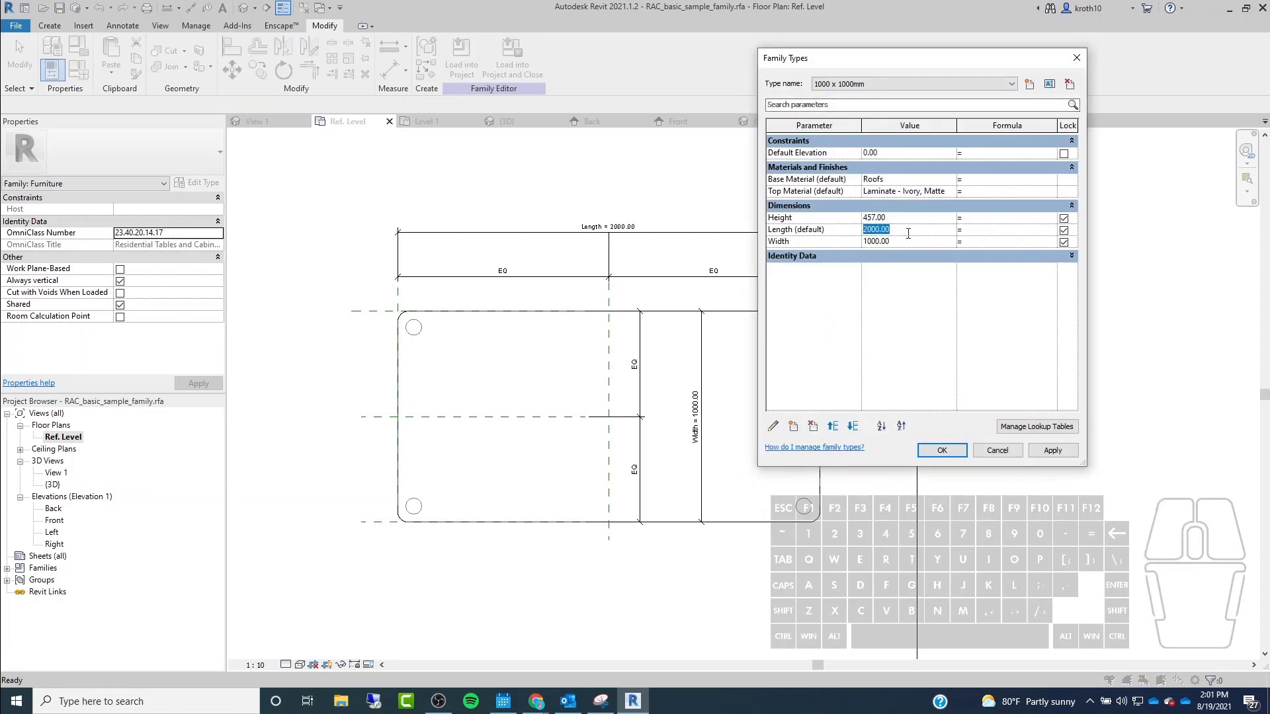
{"action": "type", "text": "300"}
{"action": "left_click", "coordinate": [1039, 449]}
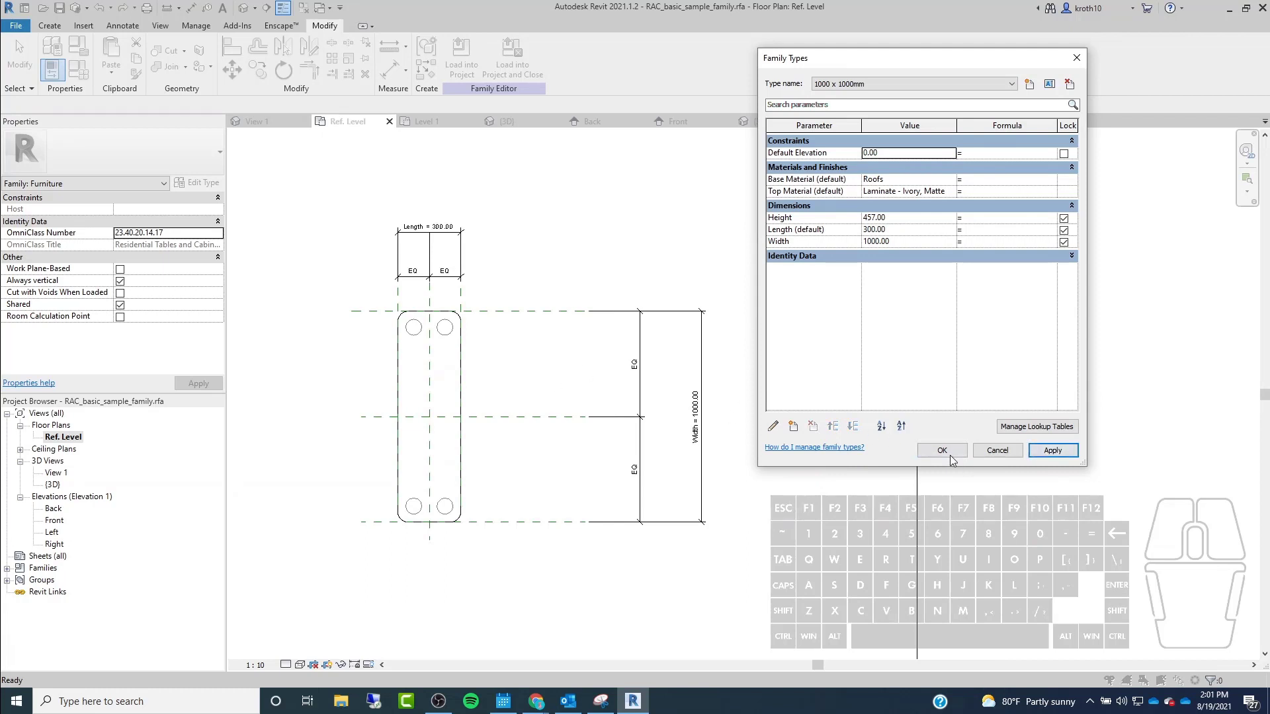
{"action": "left_click", "coordinate": [943, 451]}
{"action": "key", "text": "ctrl+z"}
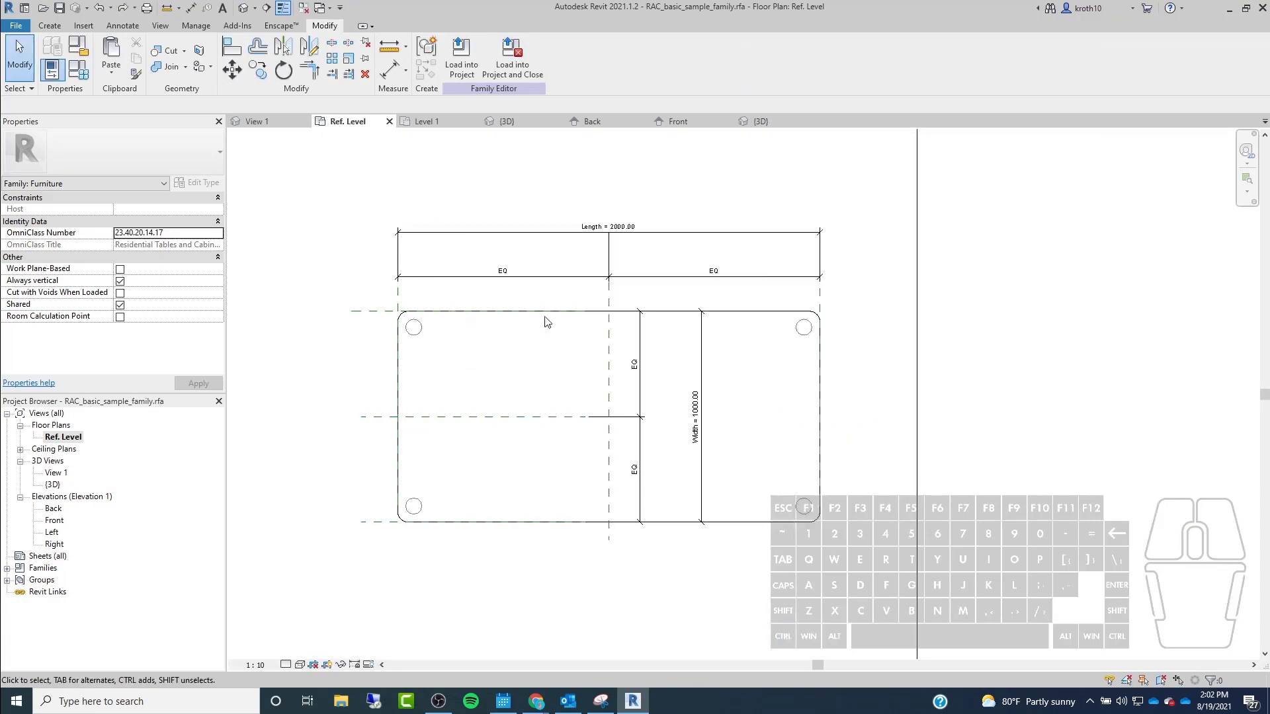
Reopen the leg extrusion's sketch and inspect the upper-right leg circle's constraints.
{"action": "left_click", "coordinate": [802, 329]}
{"action": "scroll", "coordinate": [803, 327], "scroll_direction": "up", "scroll_amount": 3}
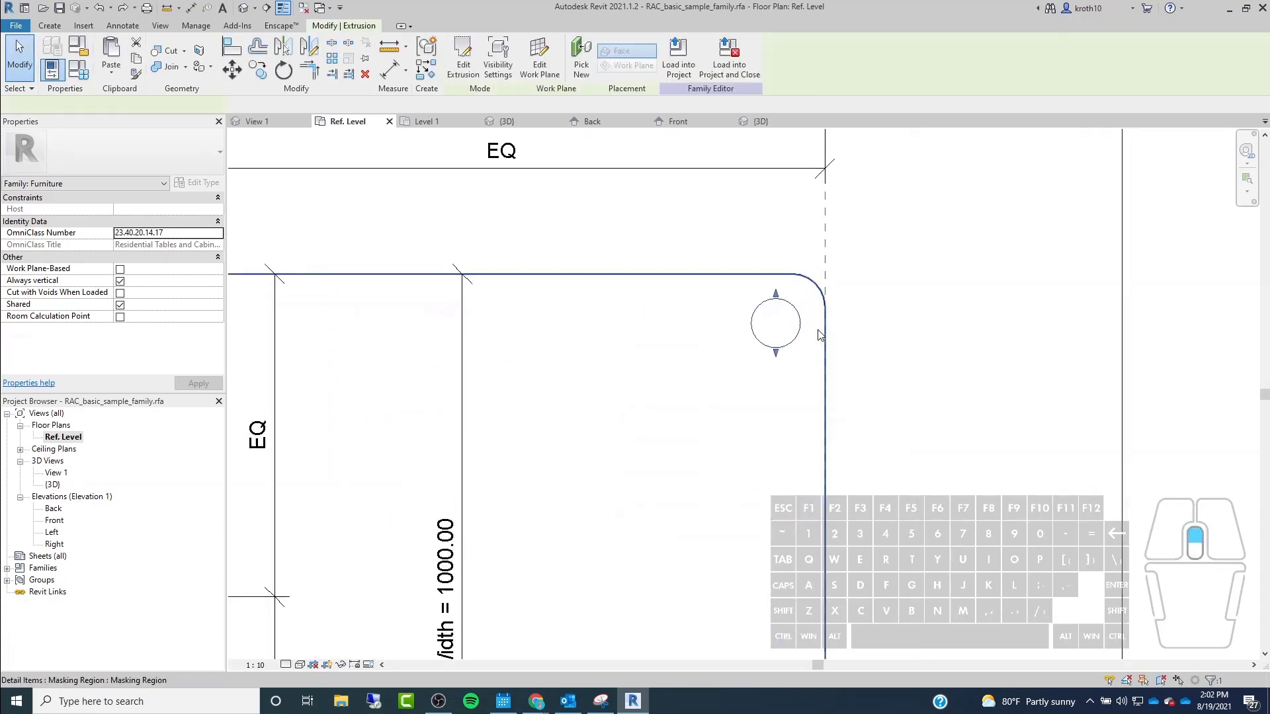
{"action": "left_click", "coordinate": [463, 60]}
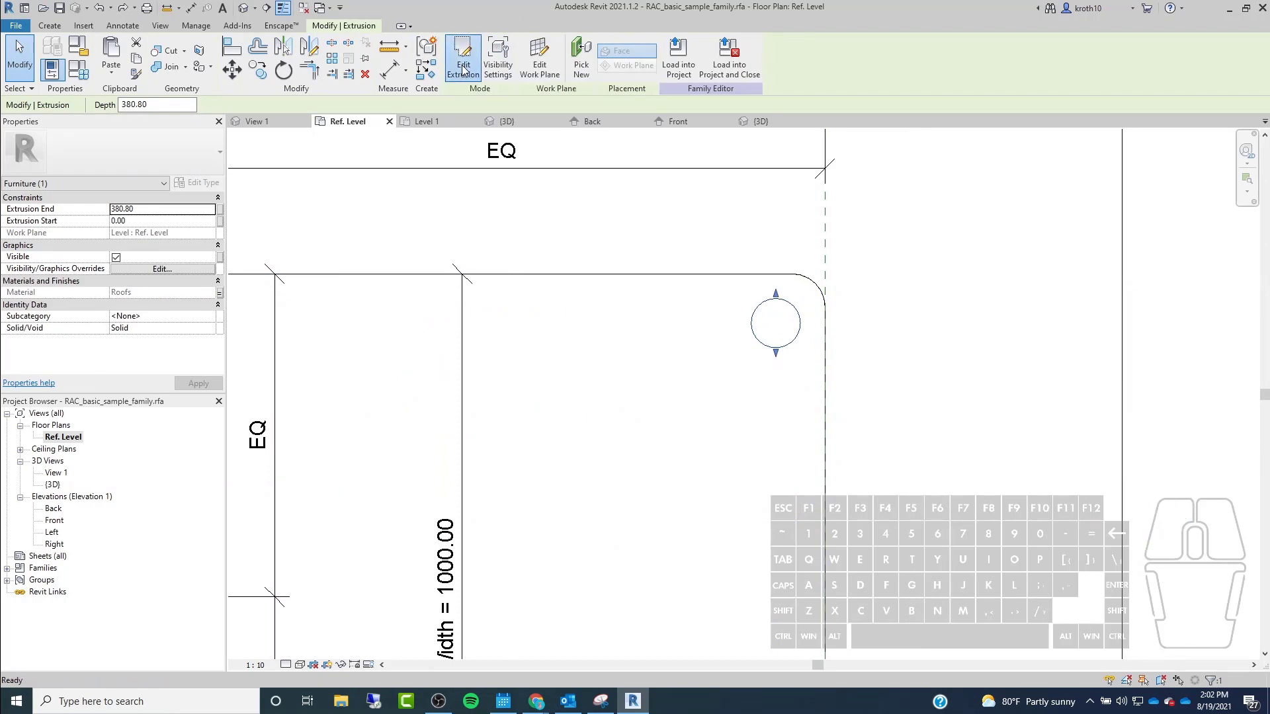
{"action": "left_click", "coordinate": [754, 324]}
{"action": "scroll", "coordinate": [800, 291], "scroll_direction": "up", "scroll_amount": 4}
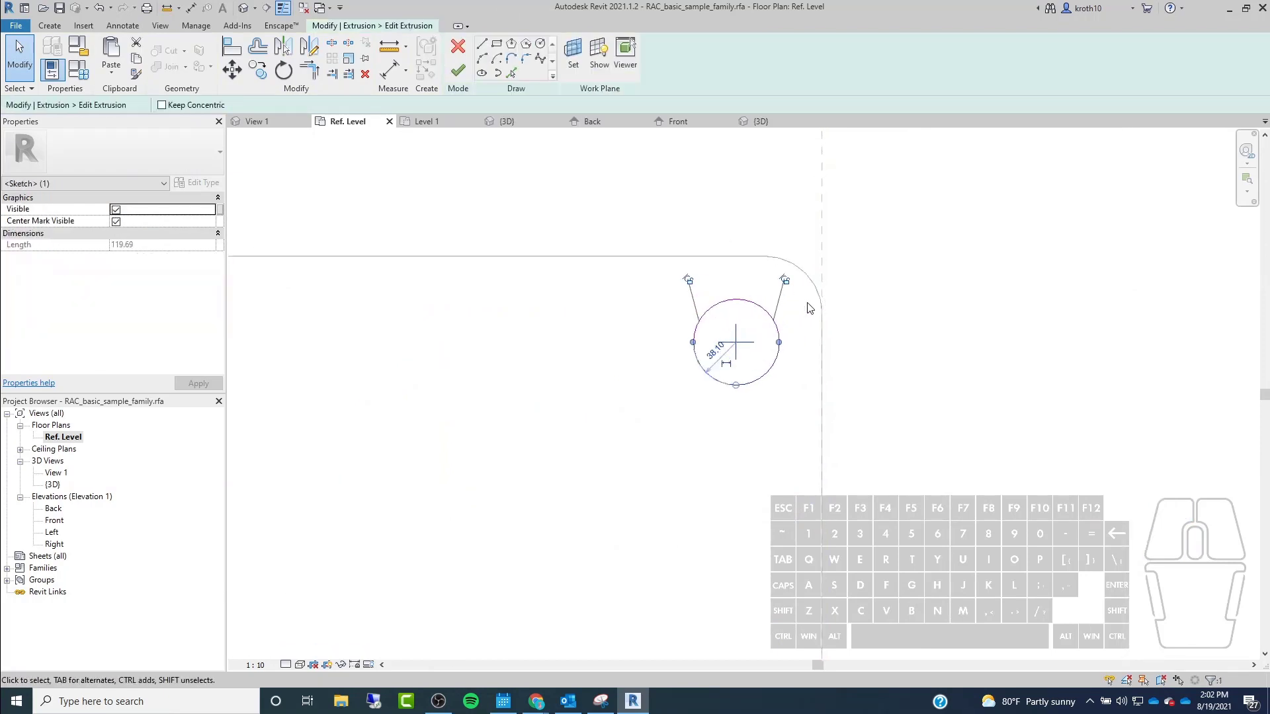
{"action": "scroll", "coordinate": [789, 271], "scroll_direction": "up", "scroll_amount": 3}
{"action": "scroll", "coordinate": [789, 271], "scroll_direction": "down", "scroll_amount": 2}
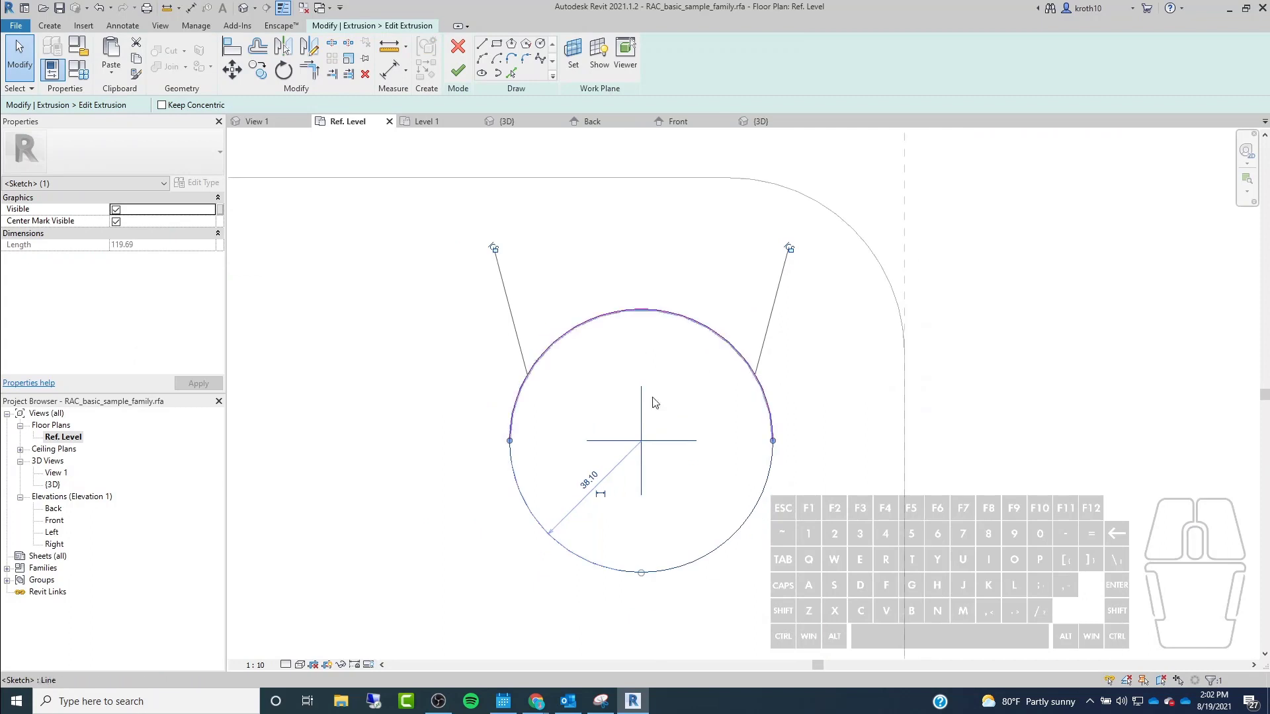
{"action": "scroll", "coordinate": [723, 185], "scroll_direction": "down", "scroll_amount": 10}
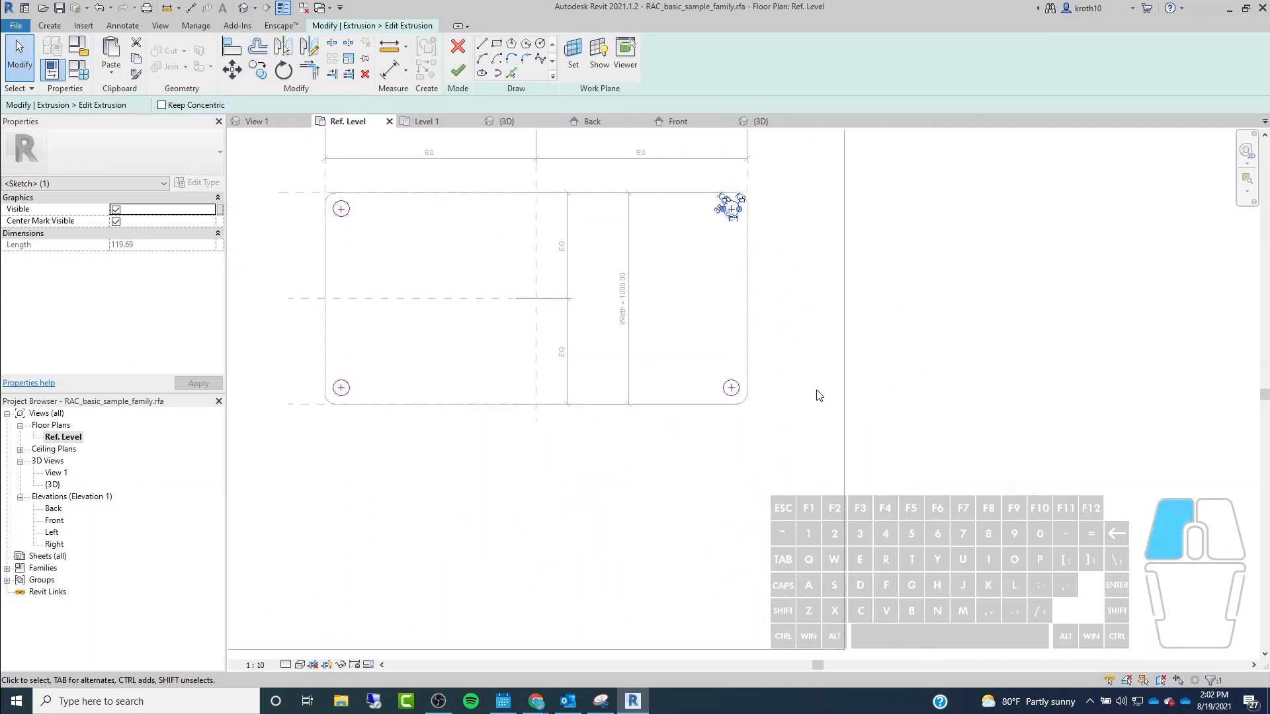
{"action": "key", "text": "Escape"}
{"action": "scroll", "coordinate": [341, 239], "scroll_direction": "up", "scroll_amount": 3}
{"action": "scroll", "coordinate": [505, 337], "scroll_direction": "down", "scroll_amount": 1}
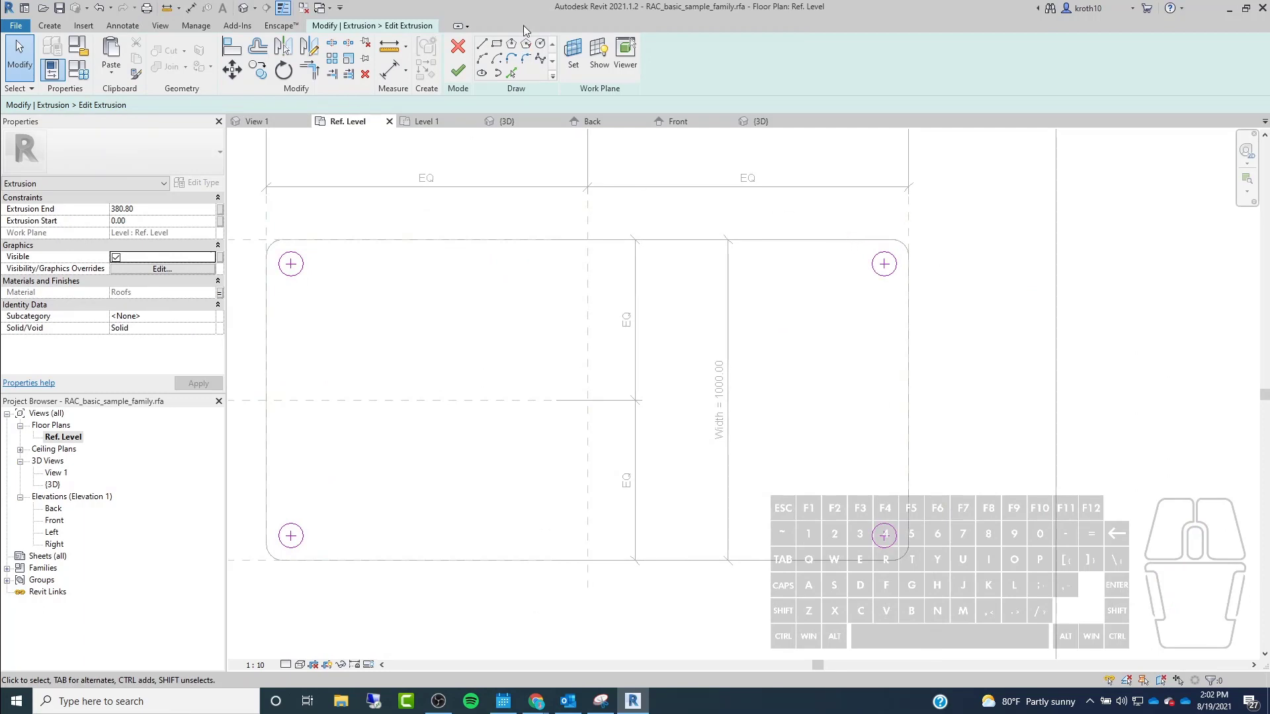
Draw a slightly smaller circle concentric with the upper-right leg circle.
{"action": "left_click", "coordinate": [541, 43]}
{"action": "scroll", "coordinate": [952, 268], "scroll_direction": "up", "scroll_amount": 4}
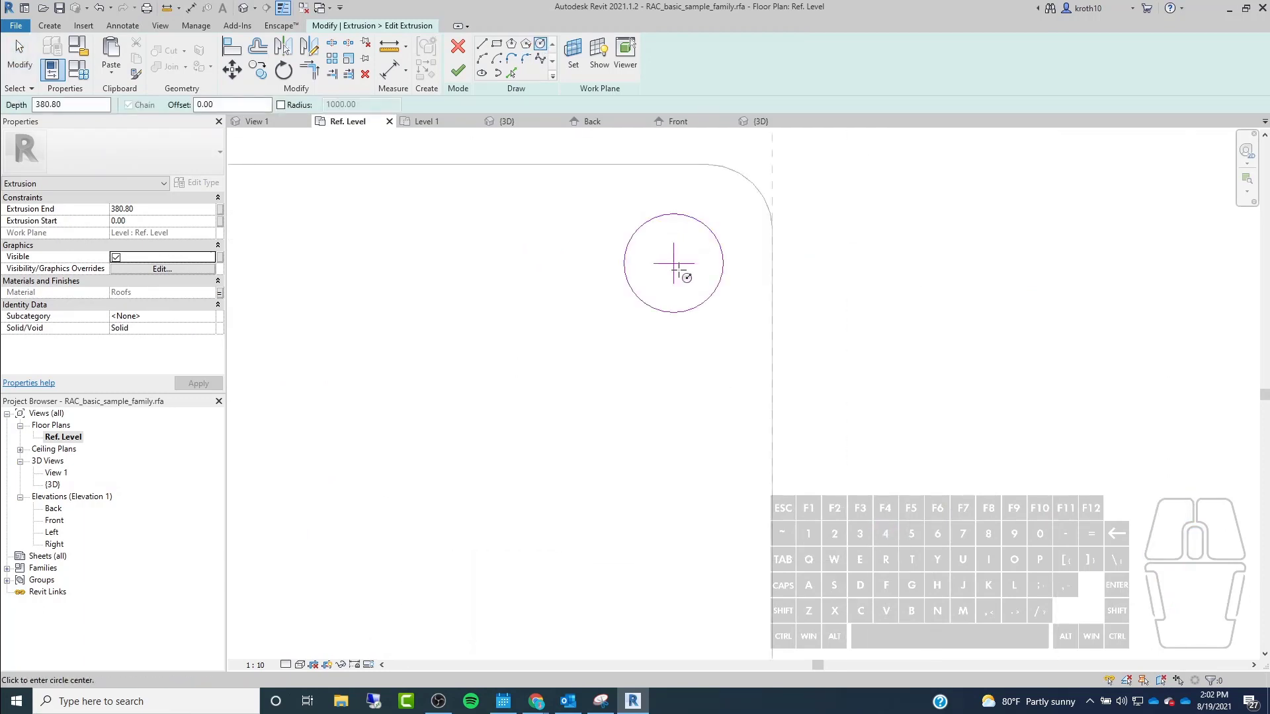
{"action": "left_click", "coordinate": [673, 264]}
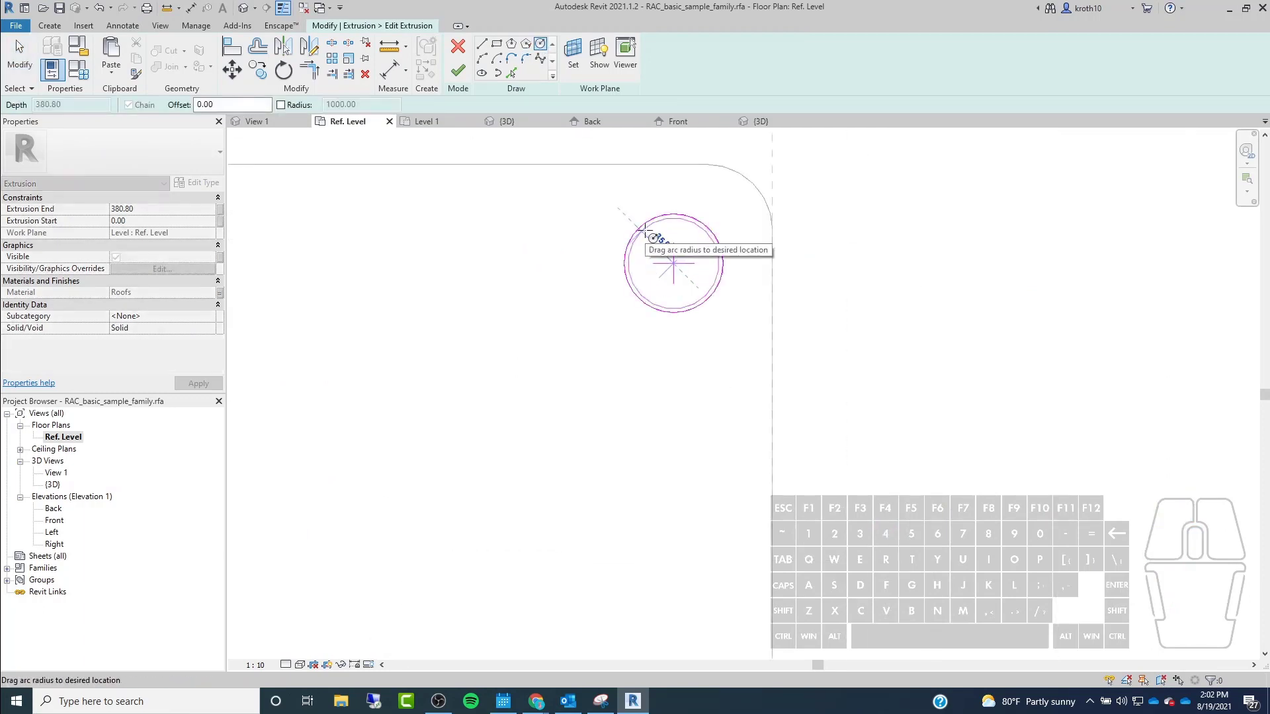
{"action": "left_click", "coordinate": [645, 226]}
{"action": "key", "text": "Escape"}
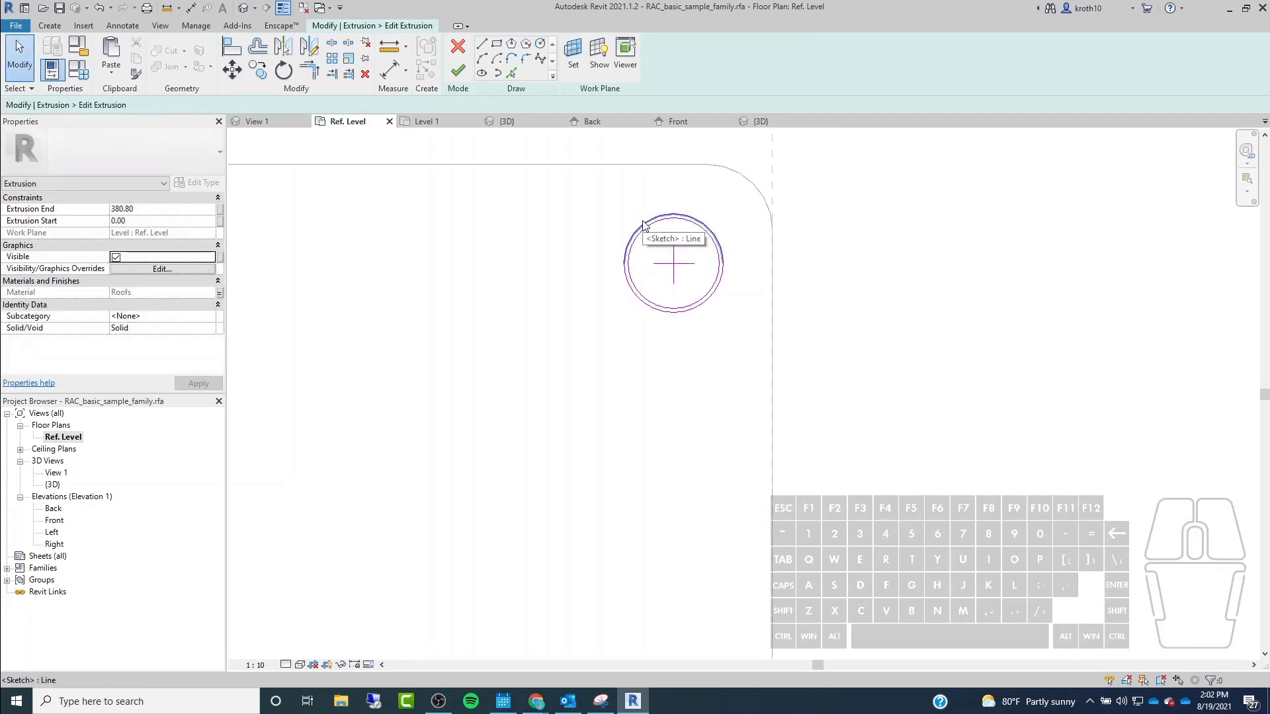
Delete the original outer circle of the upper-right leg and finish the leg extrusion's sketch edit.
{"action": "left_click", "coordinate": [644, 226]}
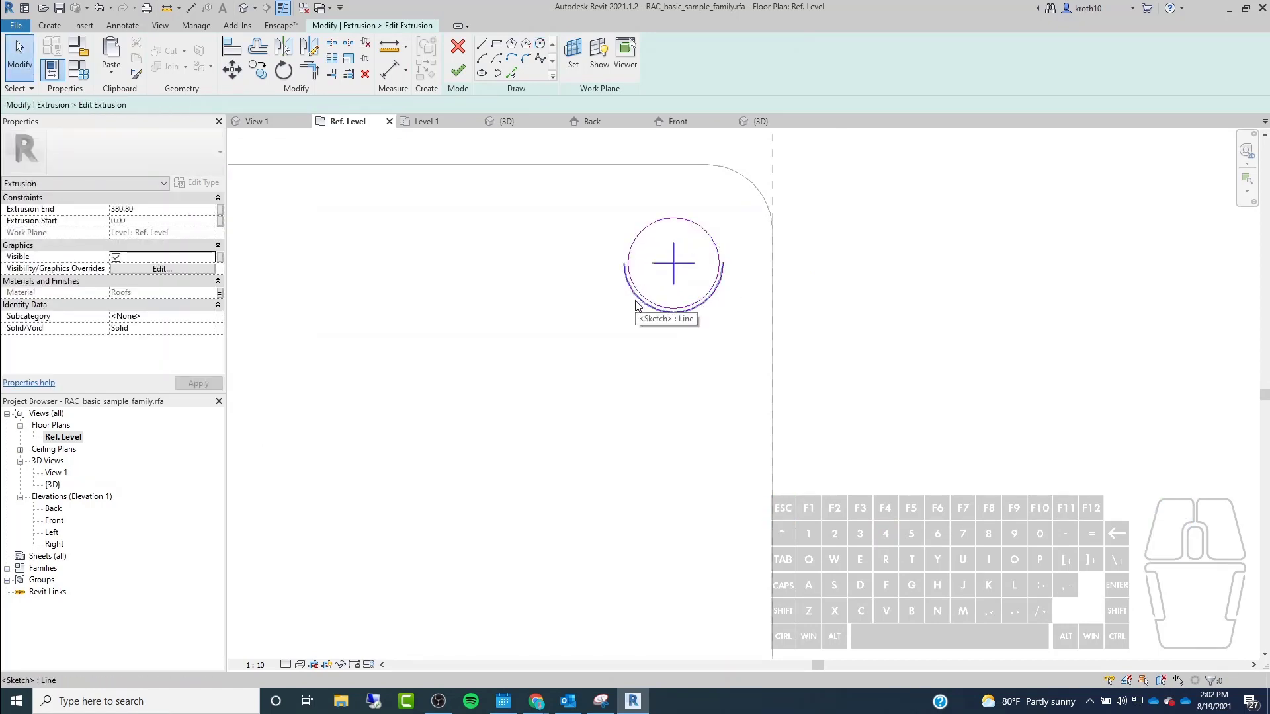
{"action": "left_click", "coordinate": [668, 309]}
{"action": "key", "text": "Escape"}
{"action": "scroll", "coordinate": [619, 244], "scroll_direction": "down", "scroll_amount": 4}
{"action": "scroll", "coordinate": [622, 232], "scroll_direction": "down", "scroll_amount": 3}
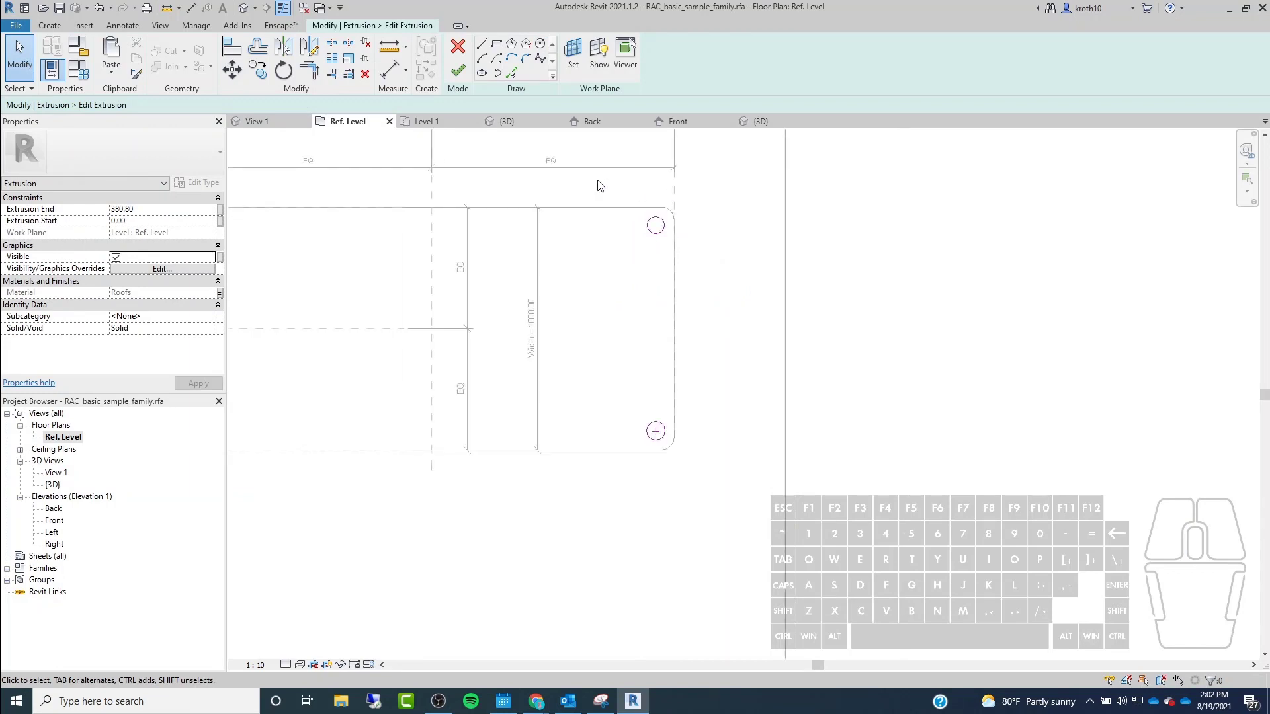
{"action": "left_click", "coordinate": [458, 70]}
{"action": "scroll", "coordinate": [724, 262], "scroll_direction": "down", "scroll_amount": 3}
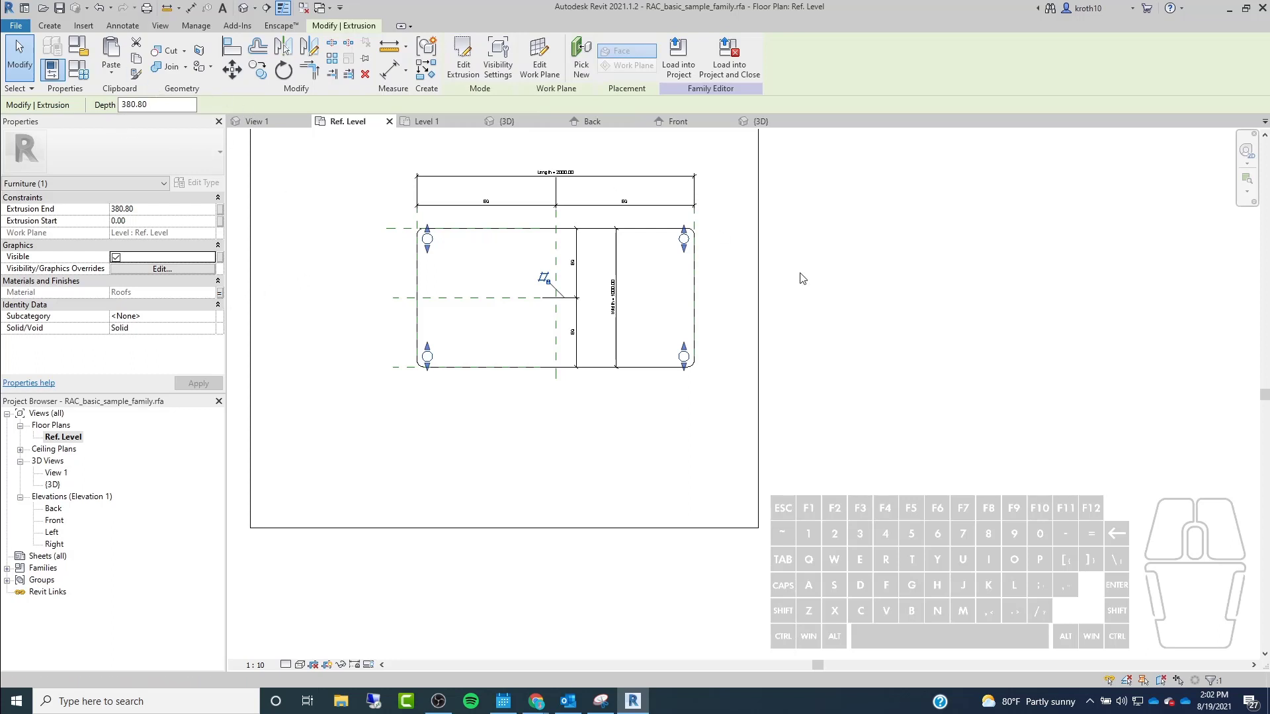
Try the labelled Length dimension at 1000 directly in the plan view and undo the change.
{"action": "scroll", "coordinate": [611, 185], "scroll_direction": "up", "scroll_amount": 2}
{"action": "left_click", "coordinate": [610, 177]}
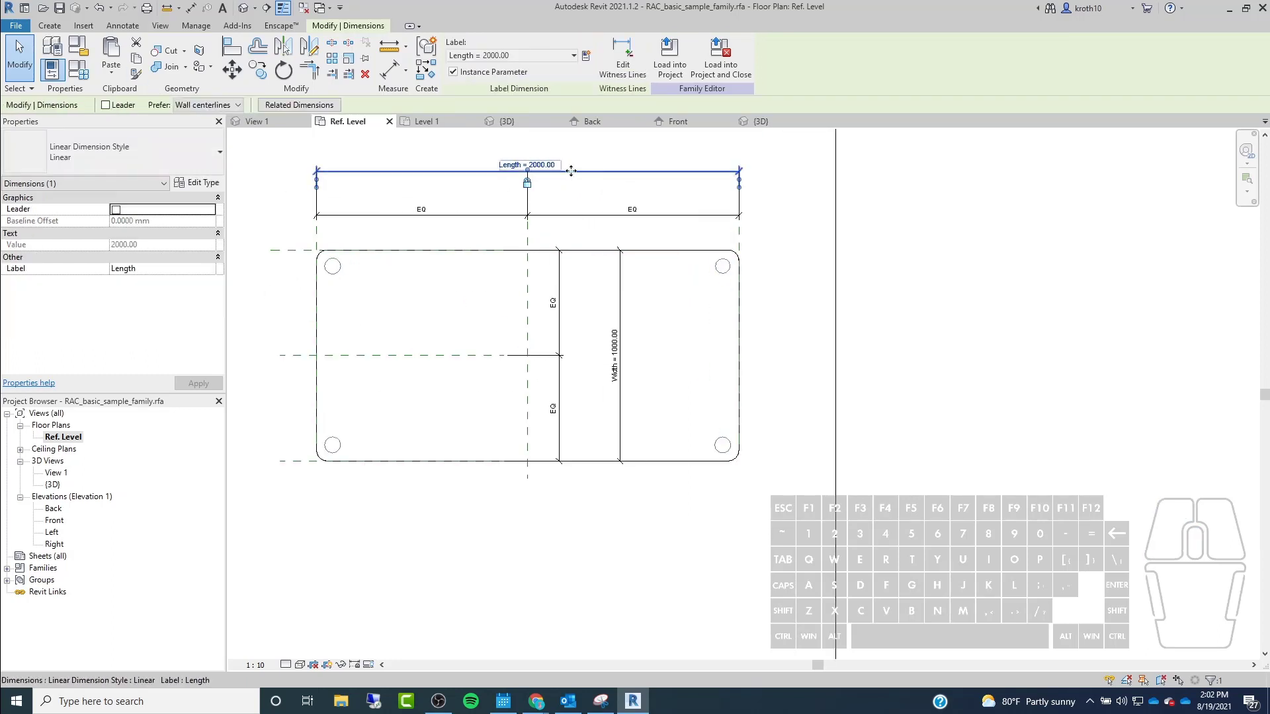
{"action": "left_click", "coordinate": [546, 162]}
{"action": "type", "text": "1000"}
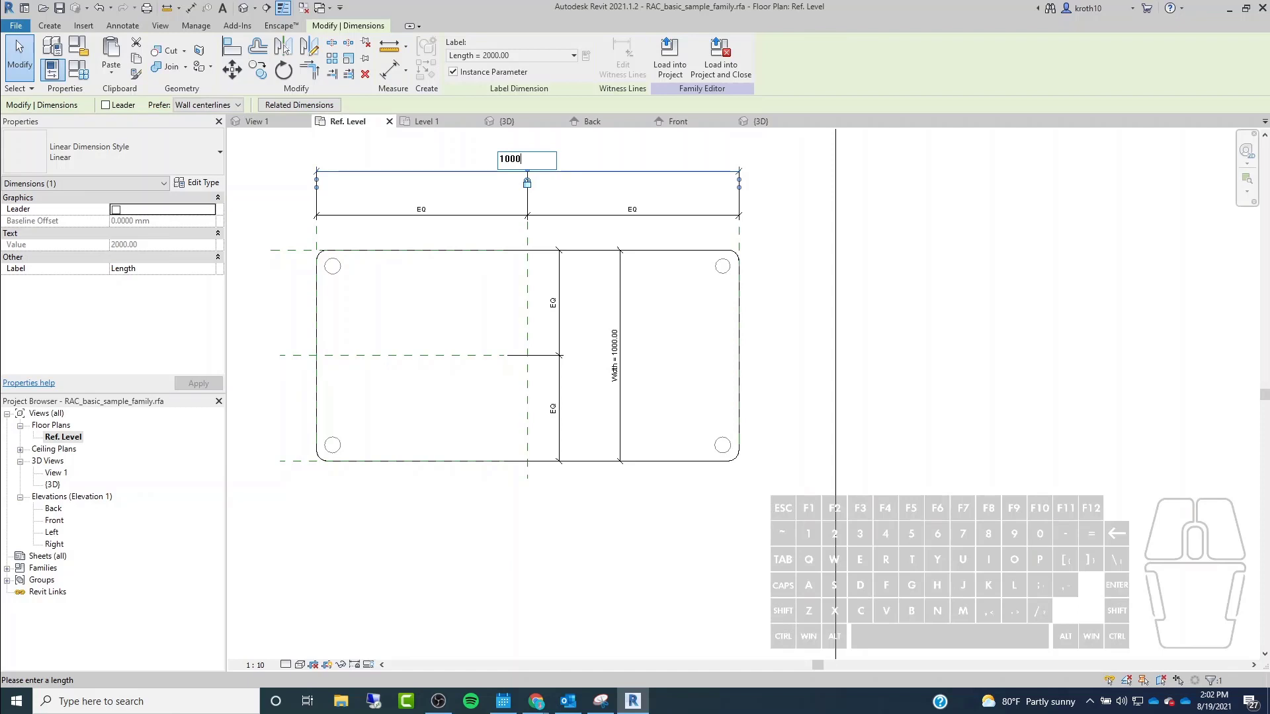
{"action": "key", "text": "Return"}
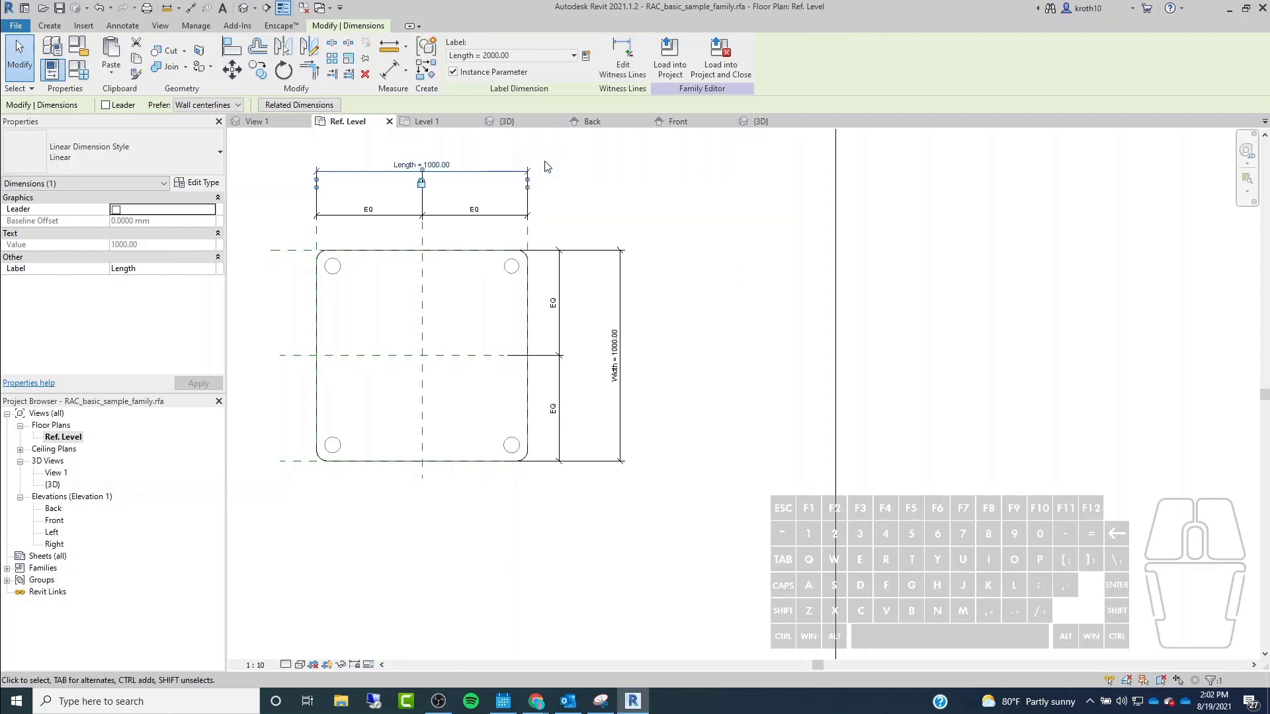
{"action": "key", "text": "ctrl+z"}
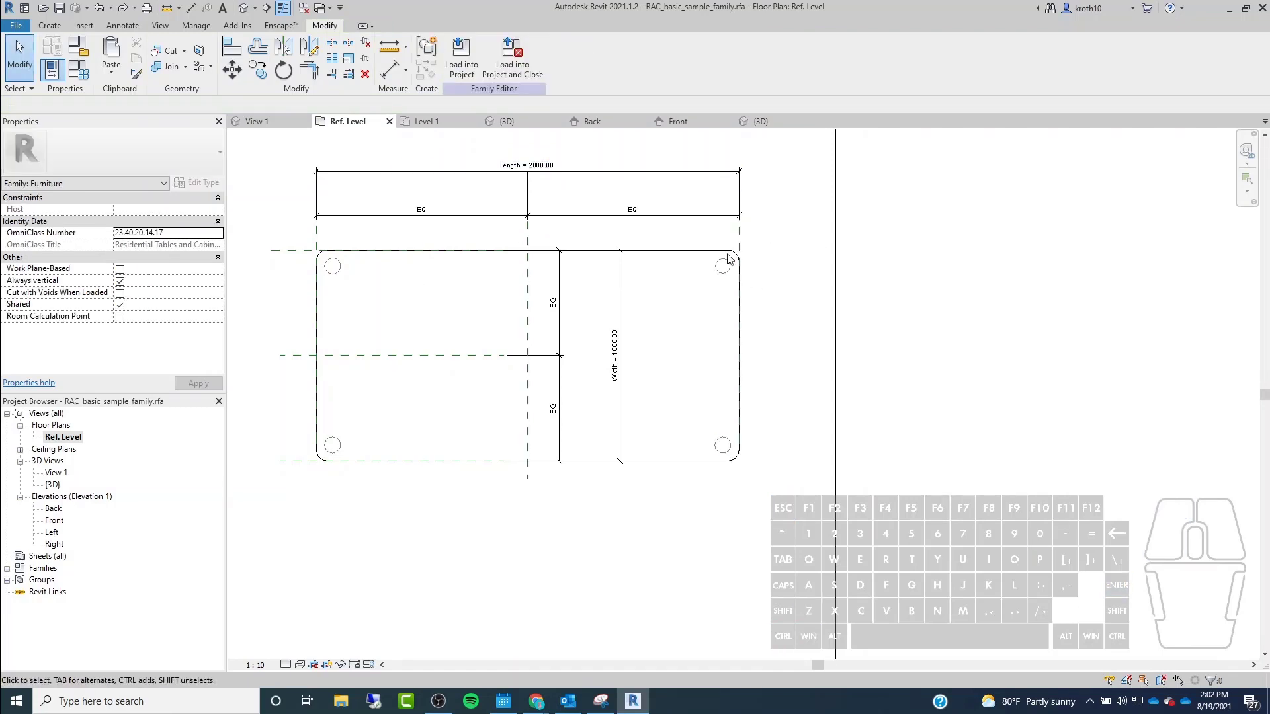
Examine the table plan's equality dimensions and its Back reference plane in the Ref. Level view.
{"action": "scroll", "coordinate": [683, 305], "scroll_direction": "up", "scroll_amount": 3}
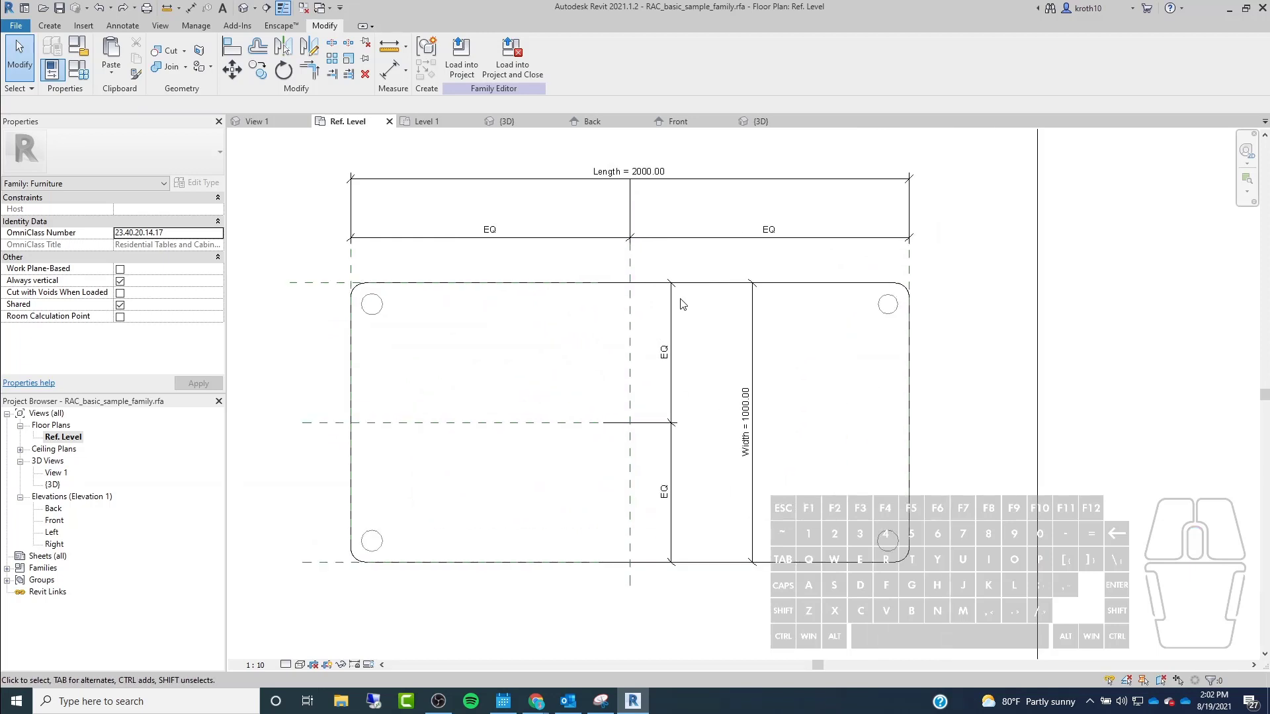
{"action": "left_click", "coordinate": [981, 283]}
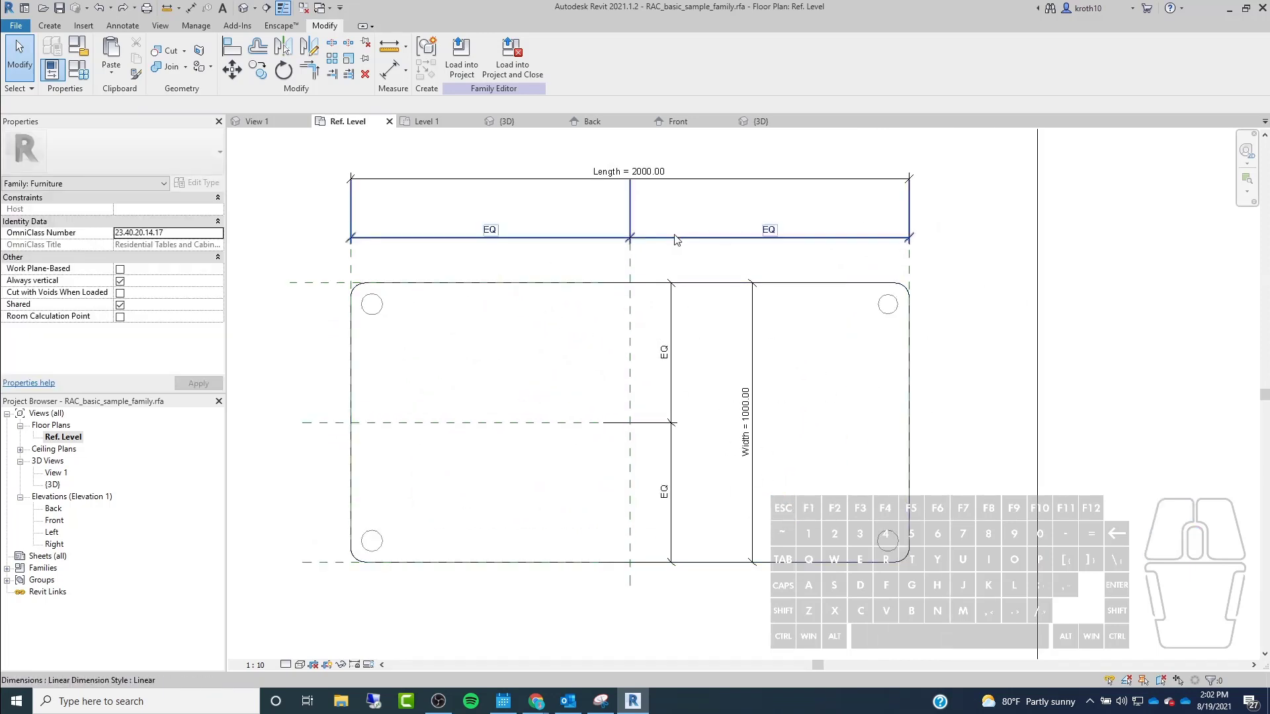
{"action": "scroll", "coordinate": [684, 235], "scroll_direction": "down", "scroll_amount": 1}
{"action": "scroll", "coordinate": [685, 237], "scroll_direction": "down", "scroll_amount": 3}
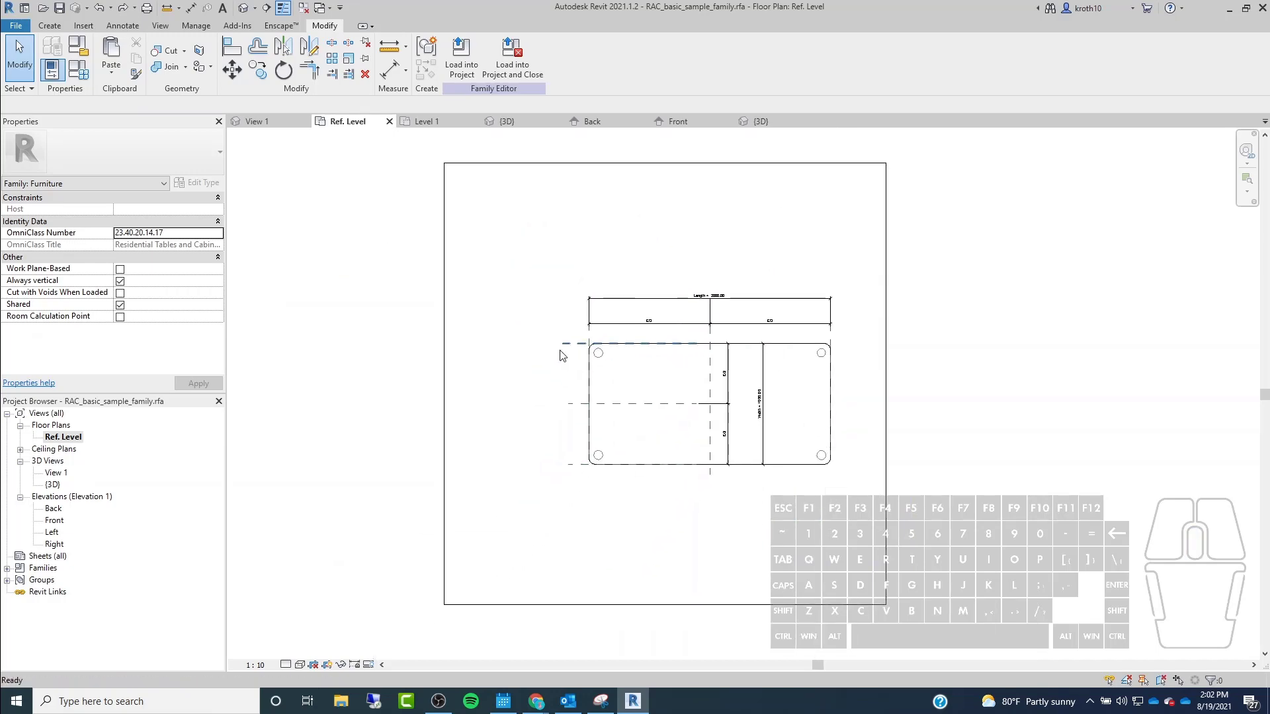
{"action": "double_click", "coordinate": [61, 439]}
{"action": "double_click", "coordinate": [61, 439]}
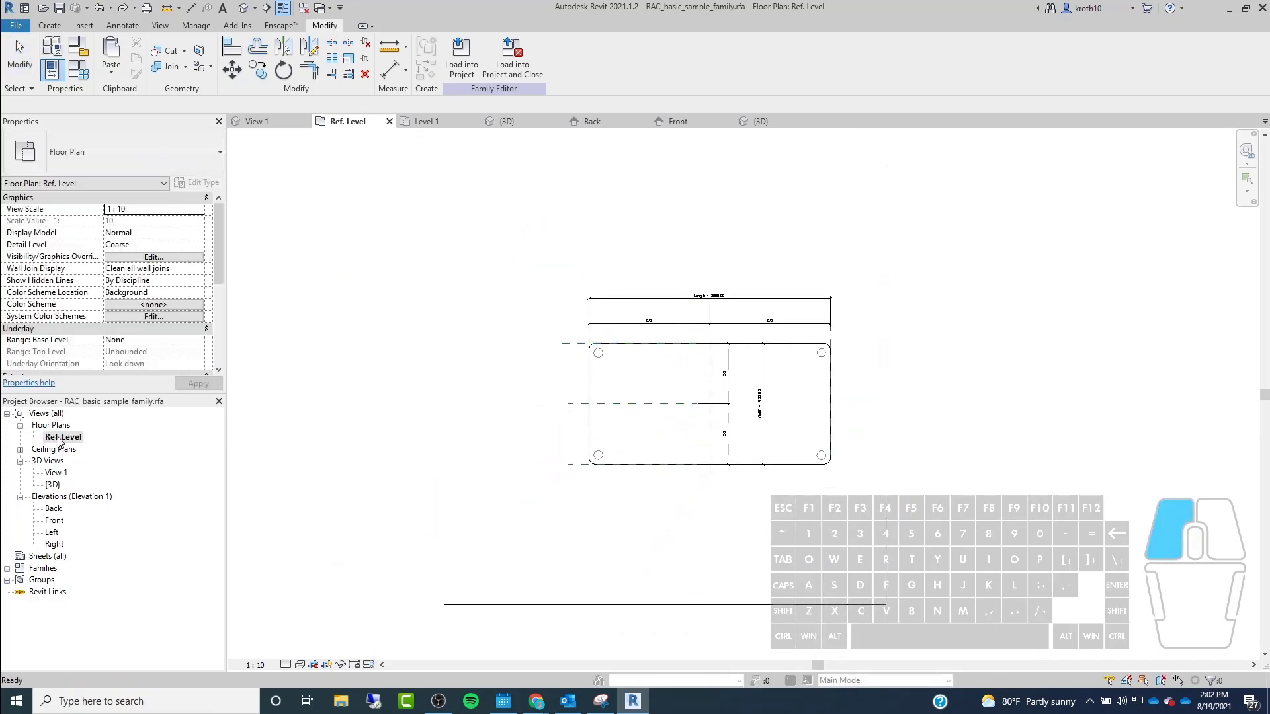
{"action": "key", "text": "Escape"}
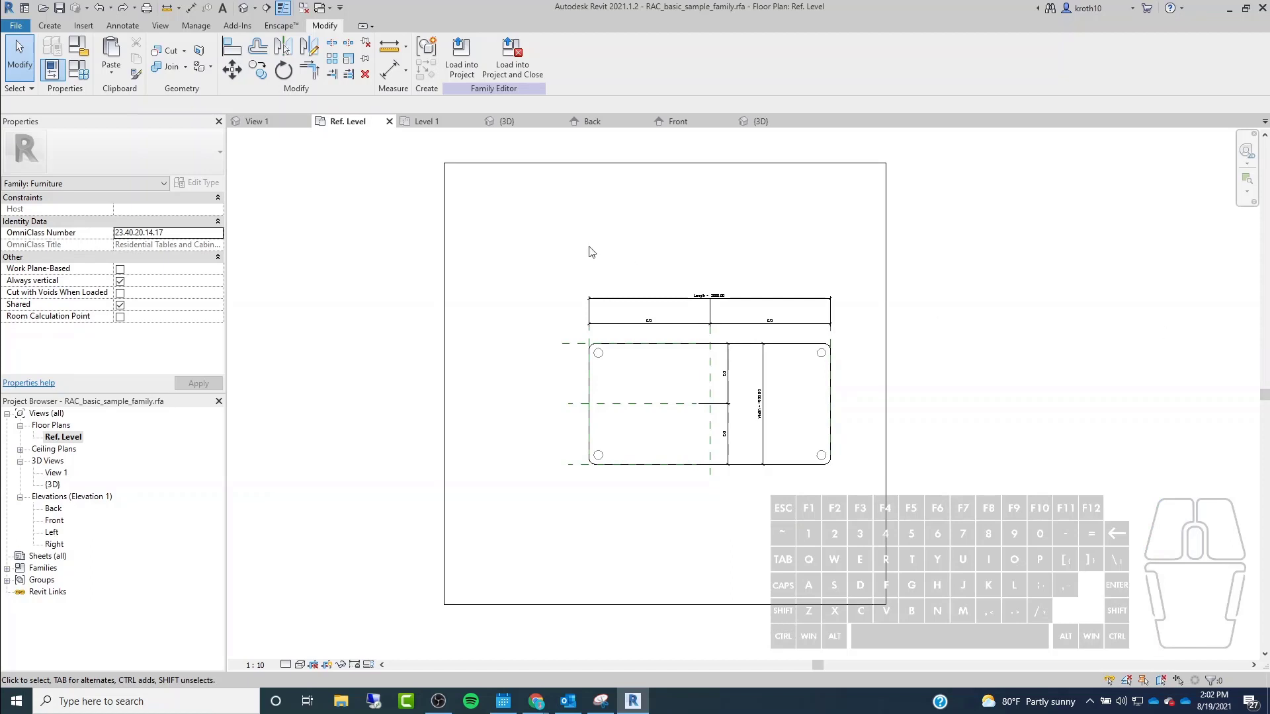
{"action": "middle_click_drag", "start_coordinate": [960, 315], "coordinate": [880, 301]}
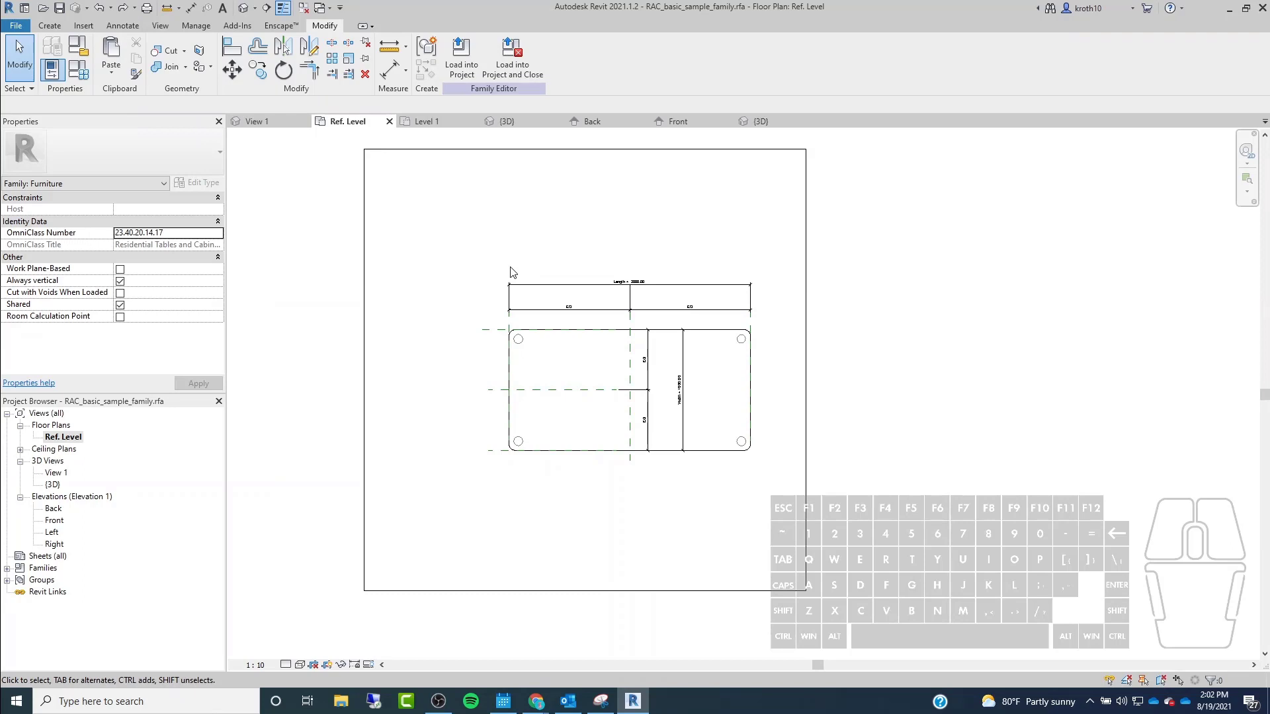
{"action": "scroll", "coordinate": [599, 264], "scroll_direction": "up", "scroll_amount": 3}
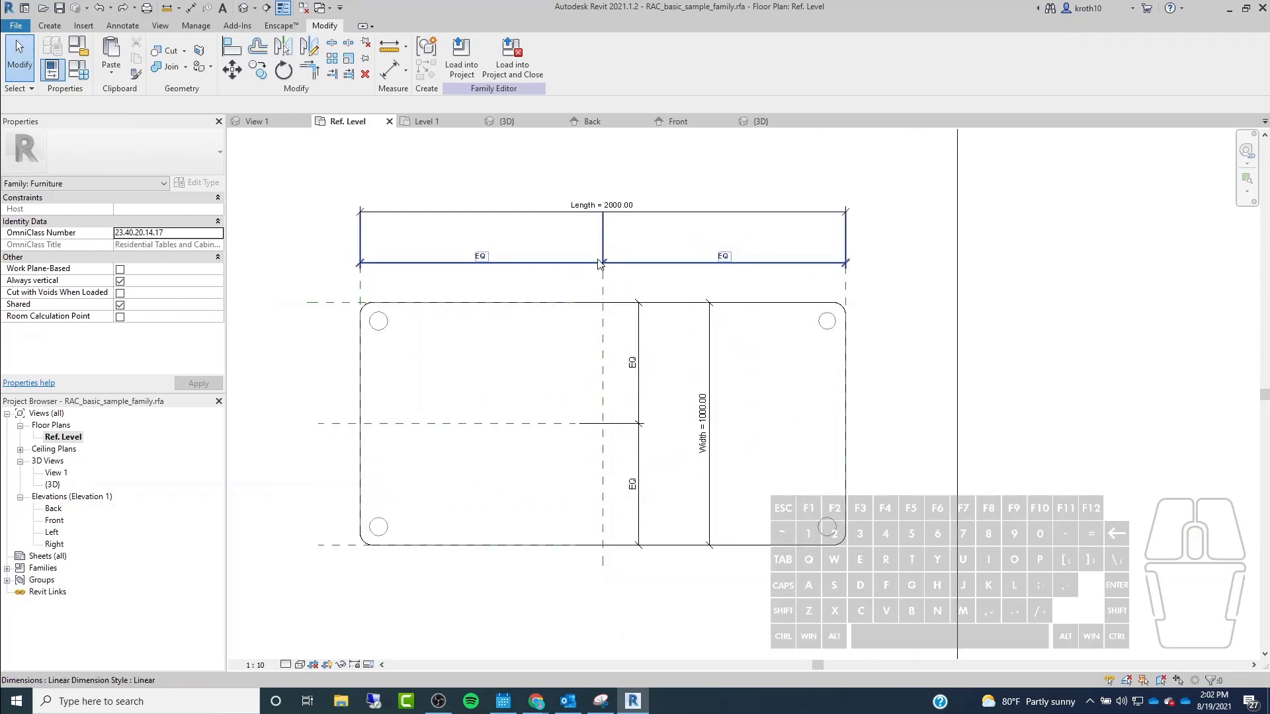
{"action": "scroll", "coordinate": [599, 264], "scroll_direction": "down", "scroll_amount": 1}
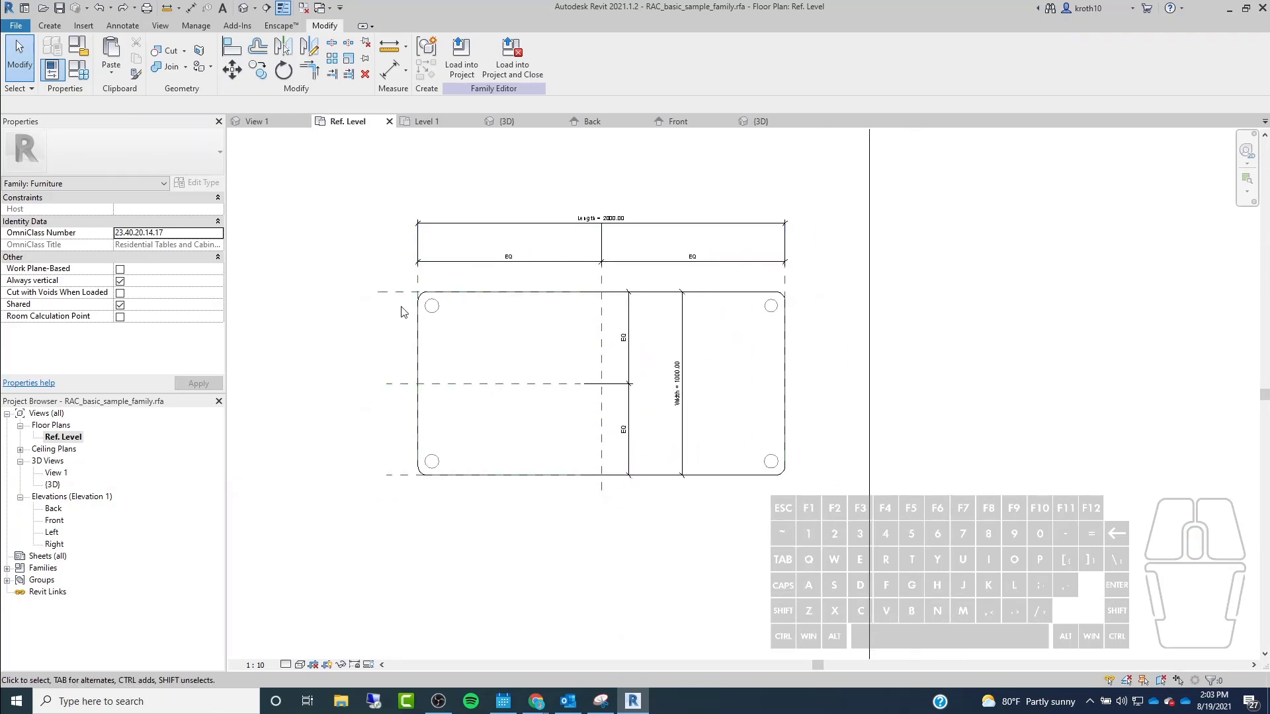
{"action": "left_click", "coordinate": [390, 290]}
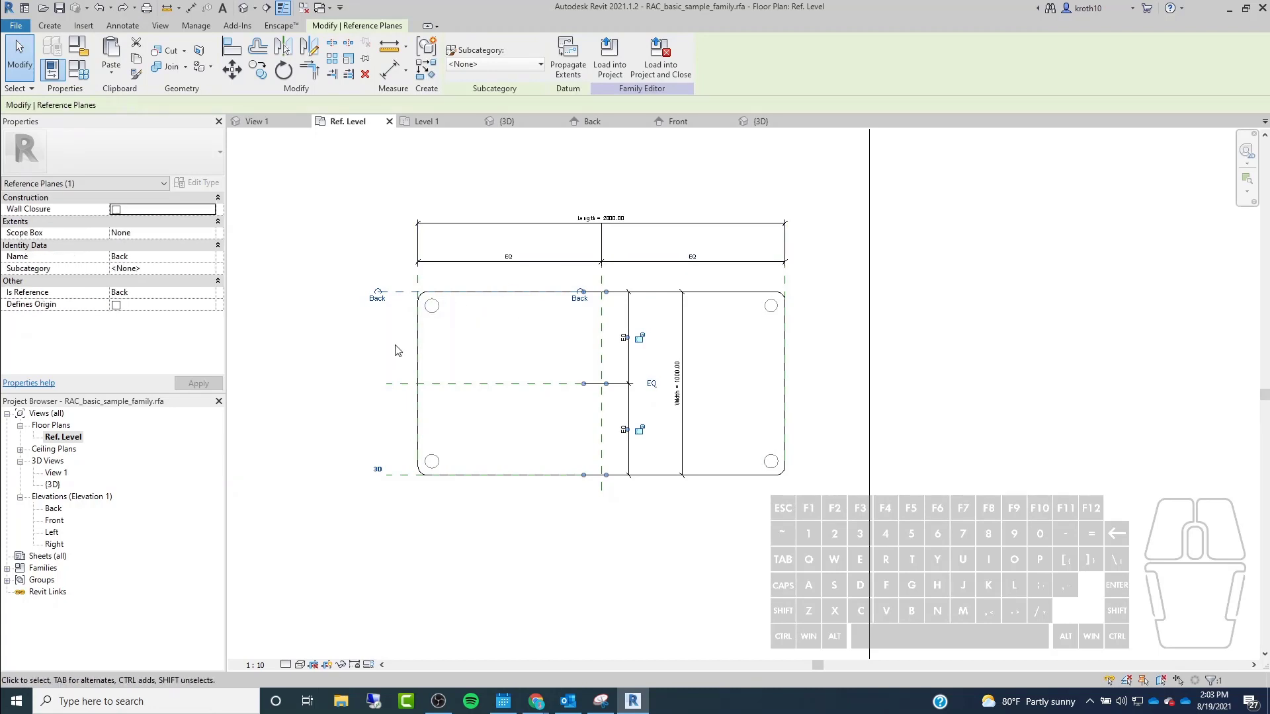
{"action": "left_click", "coordinate": [331, 177]}
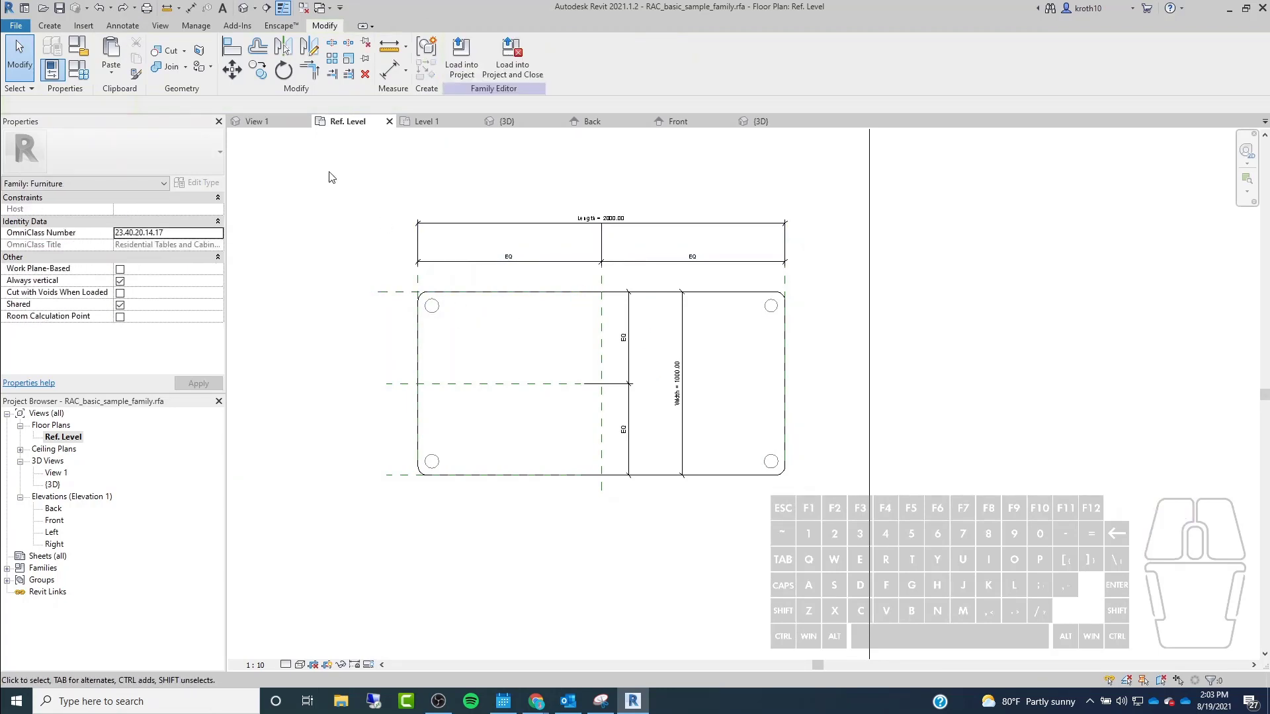
Close all remaining open views, discarding the changes to Project1 and RAC_basic_sample_family.rfa.
{"action": "left_click", "coordinate": [389, 121]}
{"action": "left_click", "coordinate": [304, 121]}
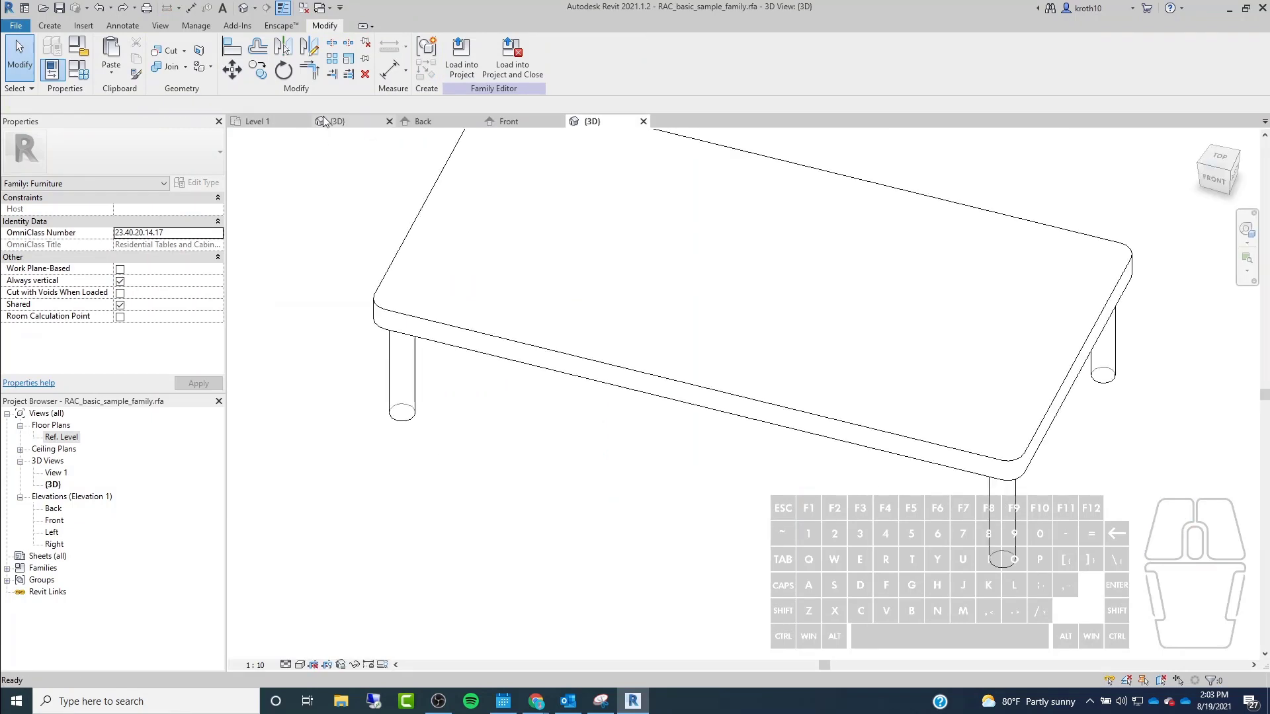
{"action": "left_click", "coordinate": [306, 122]}
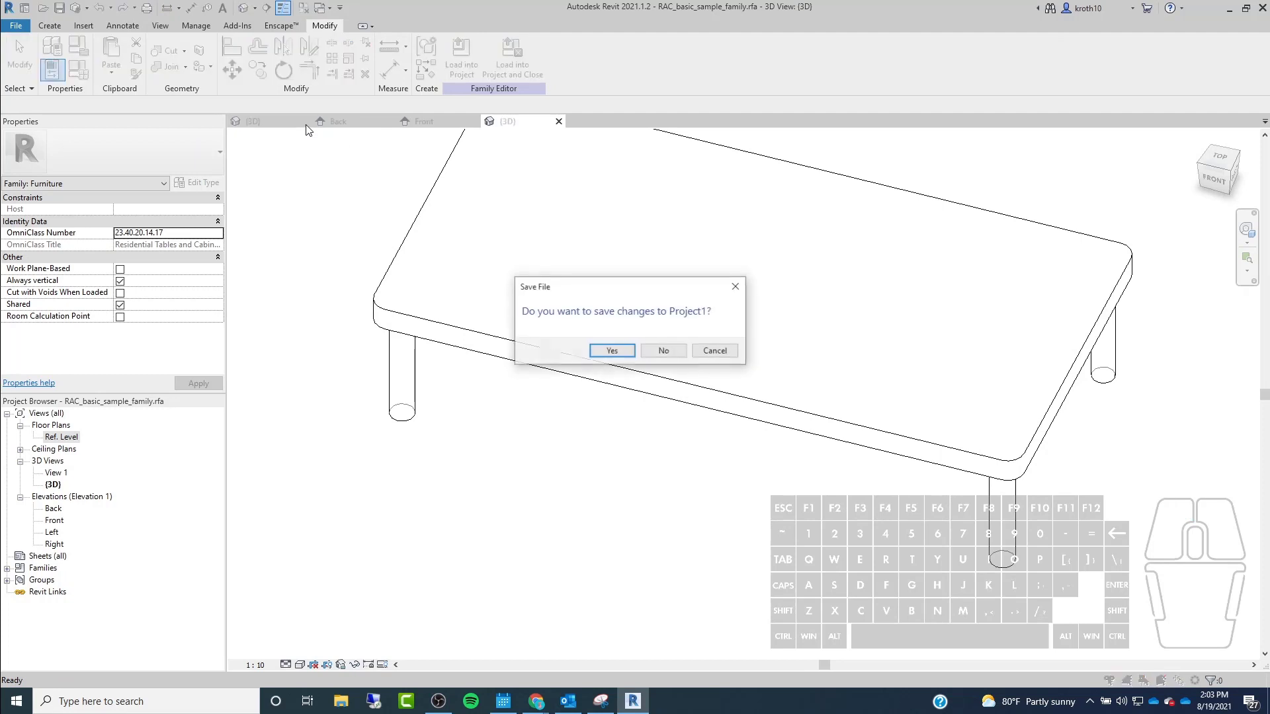
{"action": "left_click", "coordinate": [654, 353]}
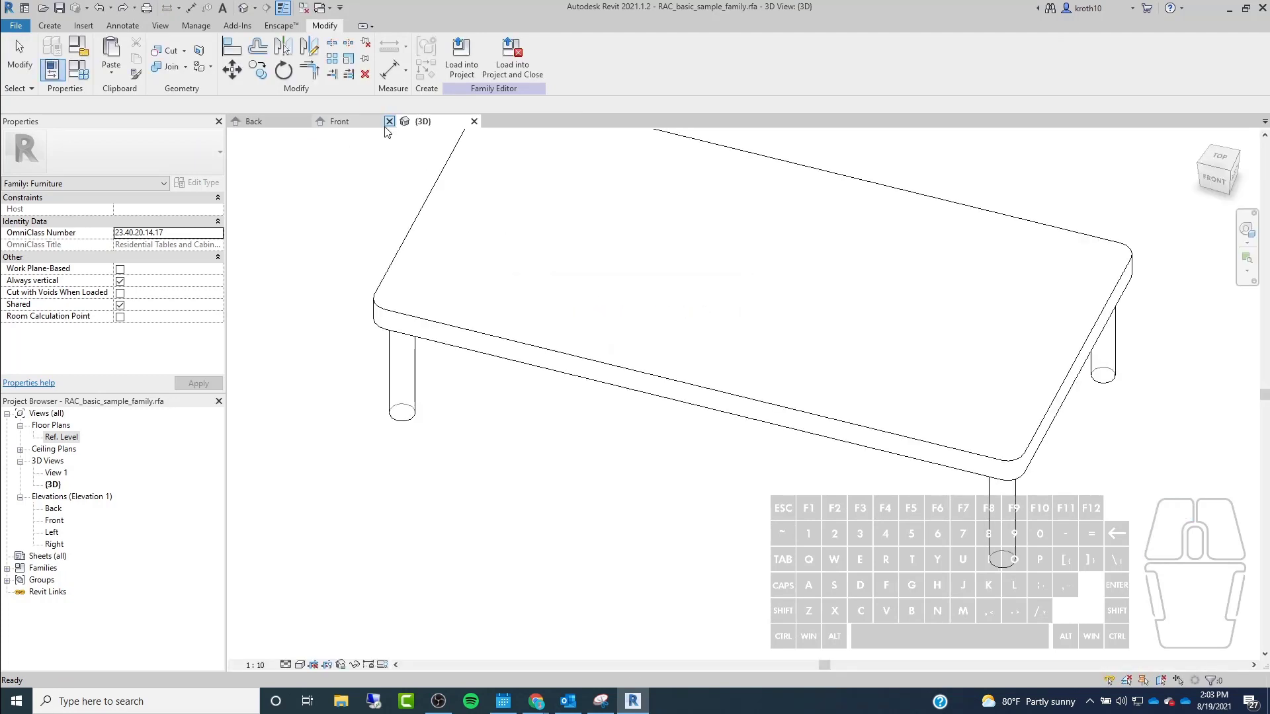
{"action": "left_click", "coordinate": [473, 121]}
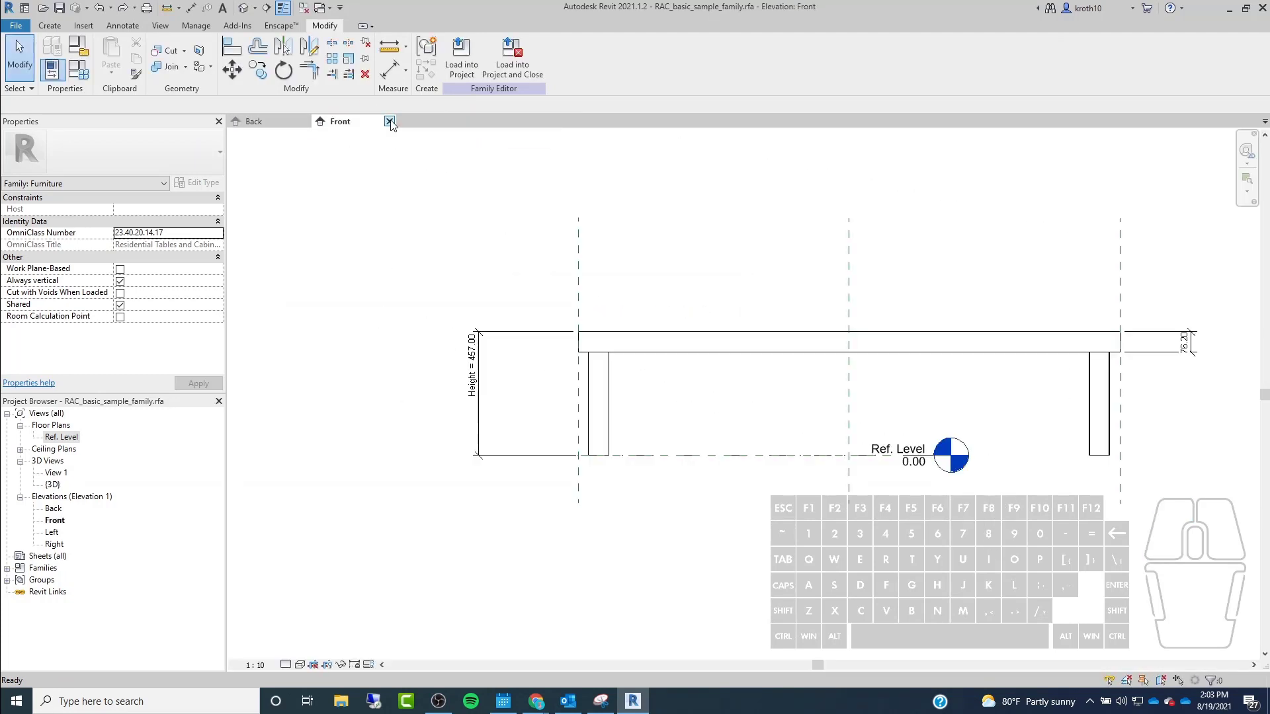
{"action": "left_click", "coordinate": [390, 122]}
{"action": "left_click", "coordinate": [304, 122]}
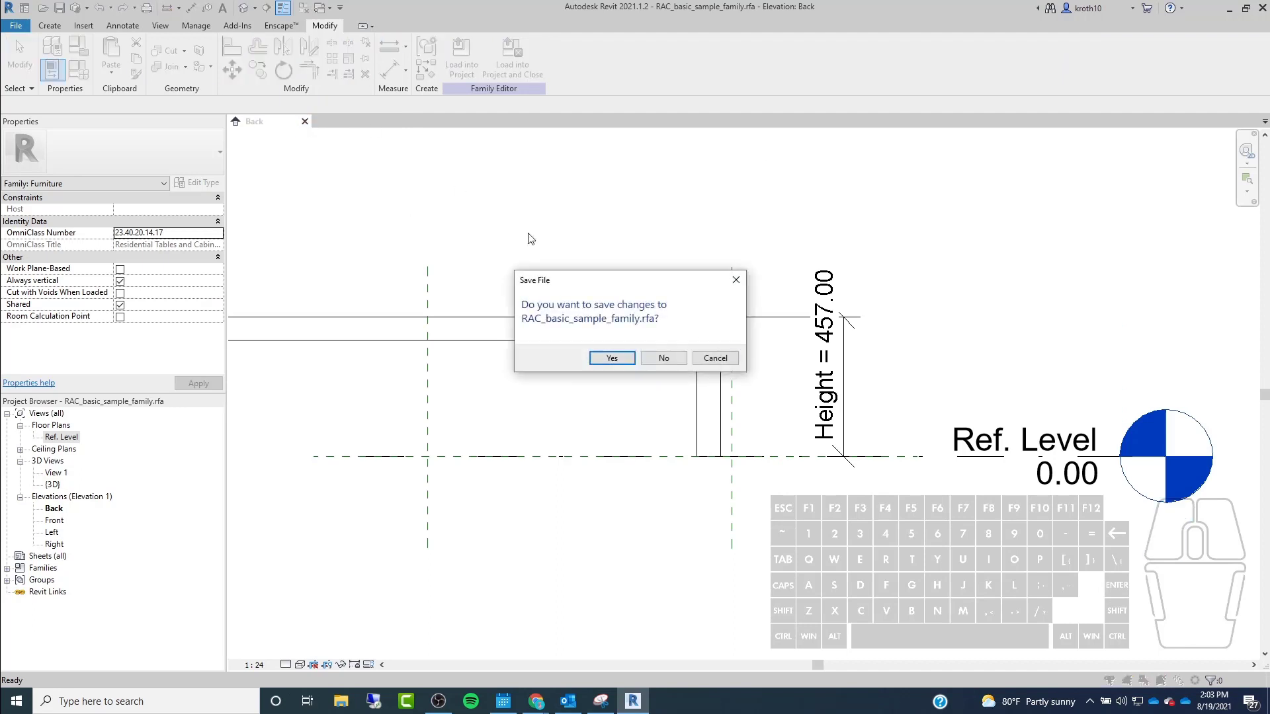
{"action": "left_click", "coordinate": [679, 357]}
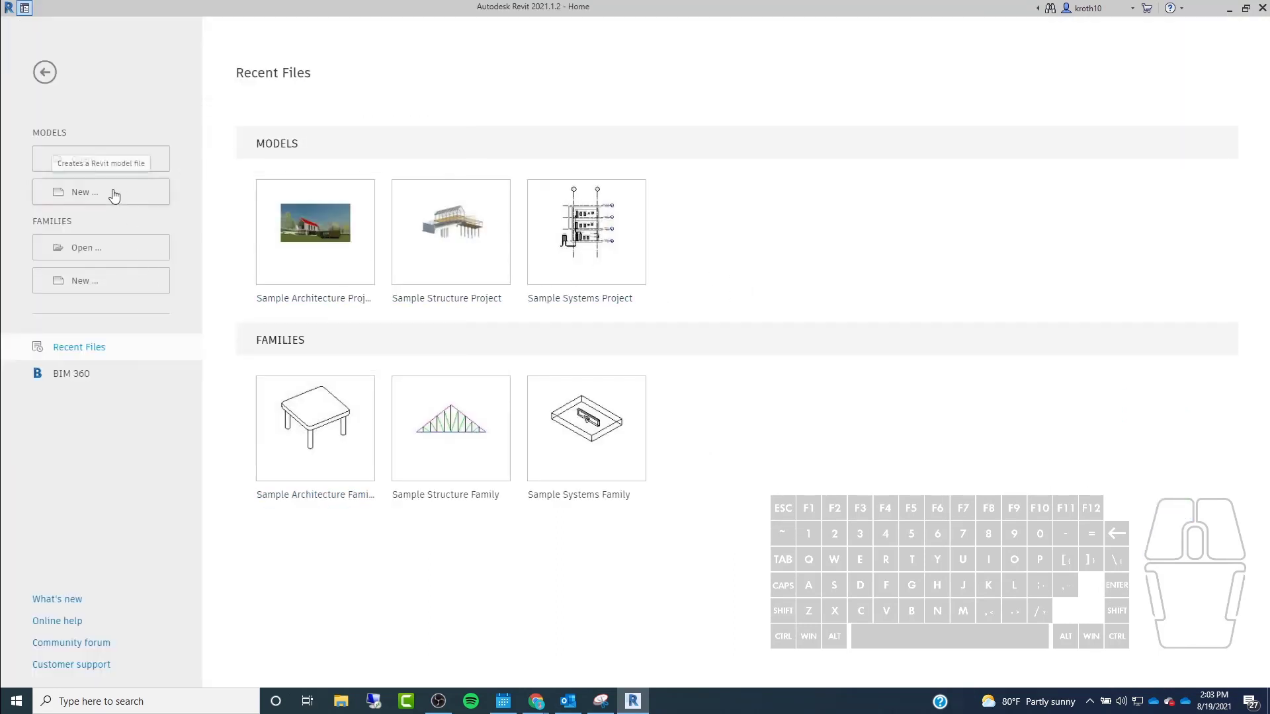
Create a new family from the Generic Model.rft template in the English-Imperial folder.
{"action": "left_click", "coordinate": [84, 282]}
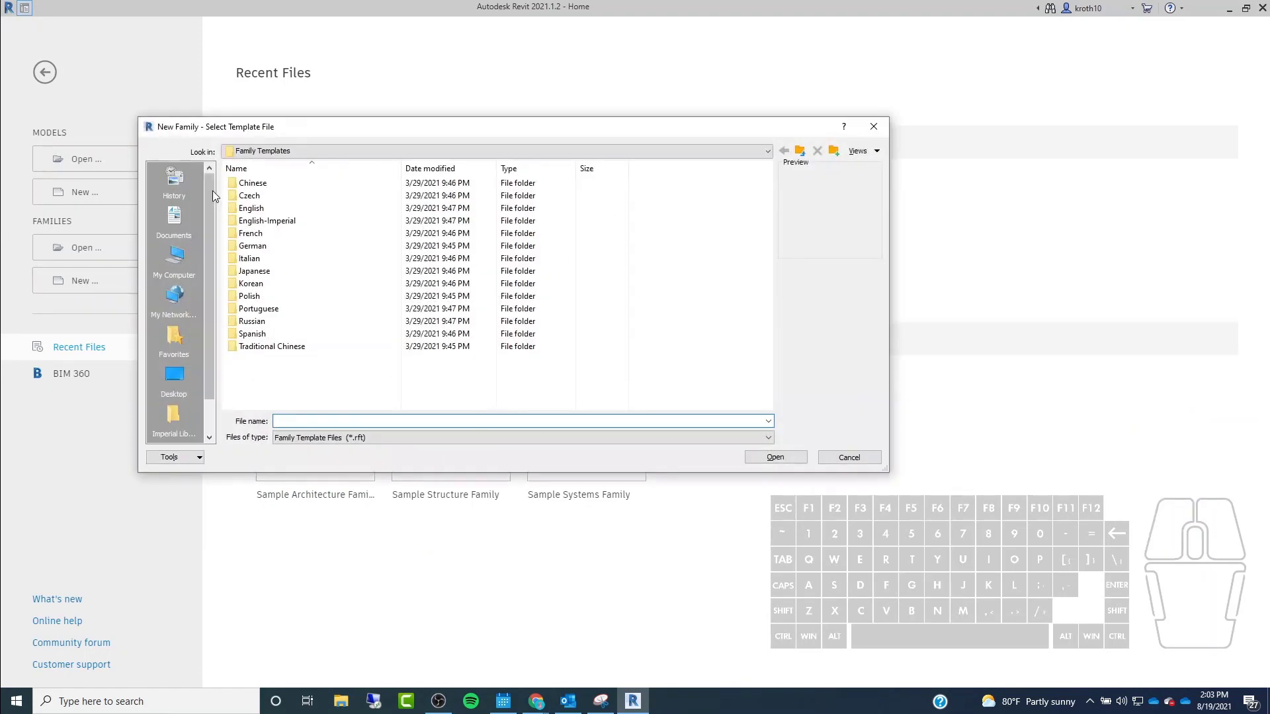
{"action": "double_click", "coordinate": [264, 221]}
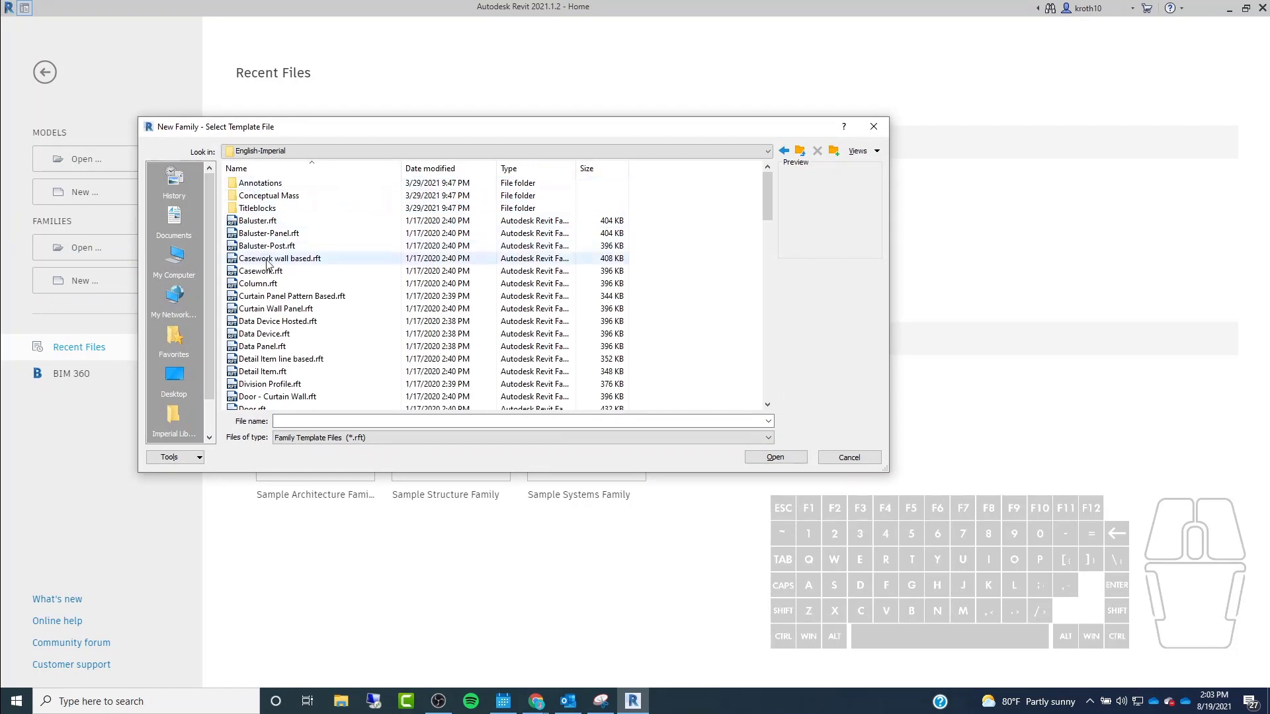
{"action": "scroll", "coordinate": [268, 267], "scroll_direction": "down", "scroll_amount": 8}
{"action": "scroll", "coordinate": [269, 270], "scroll_direction": "down", "scroll_amount": 5}
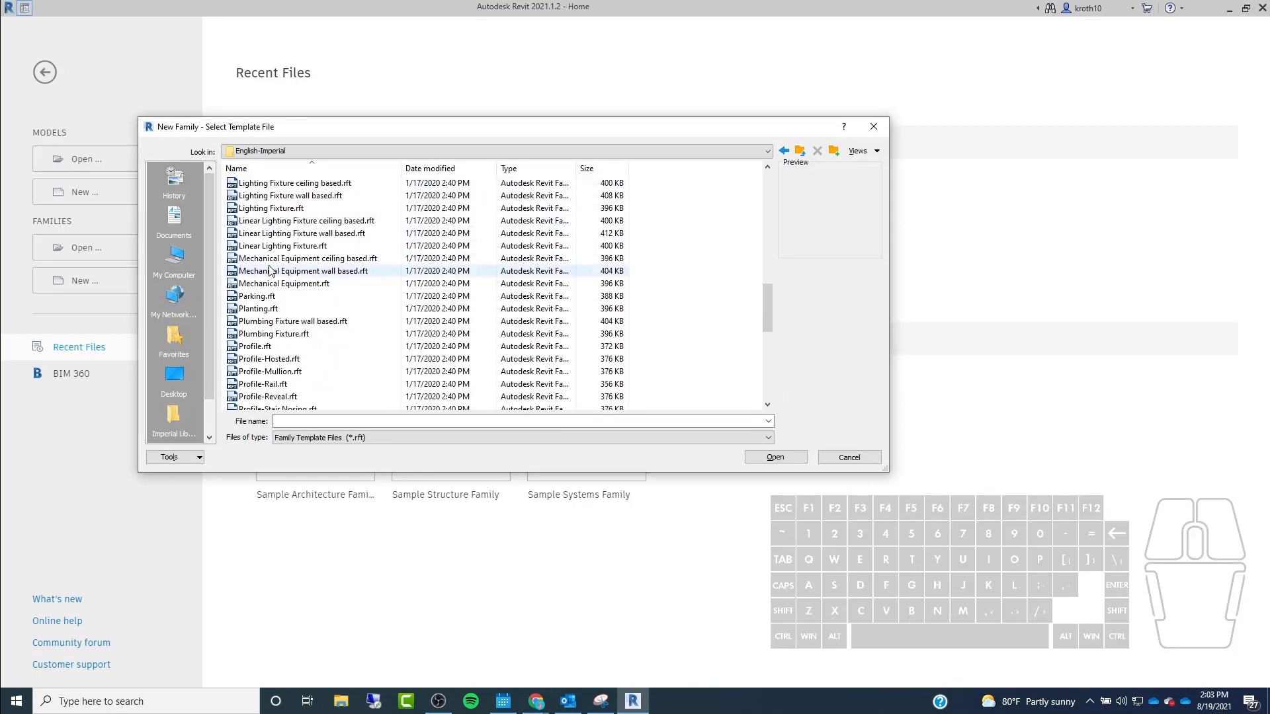
{"action": "scroll", "coordinate": [270, 272], "scroll_direction": "up", "scroll_amount": 5}
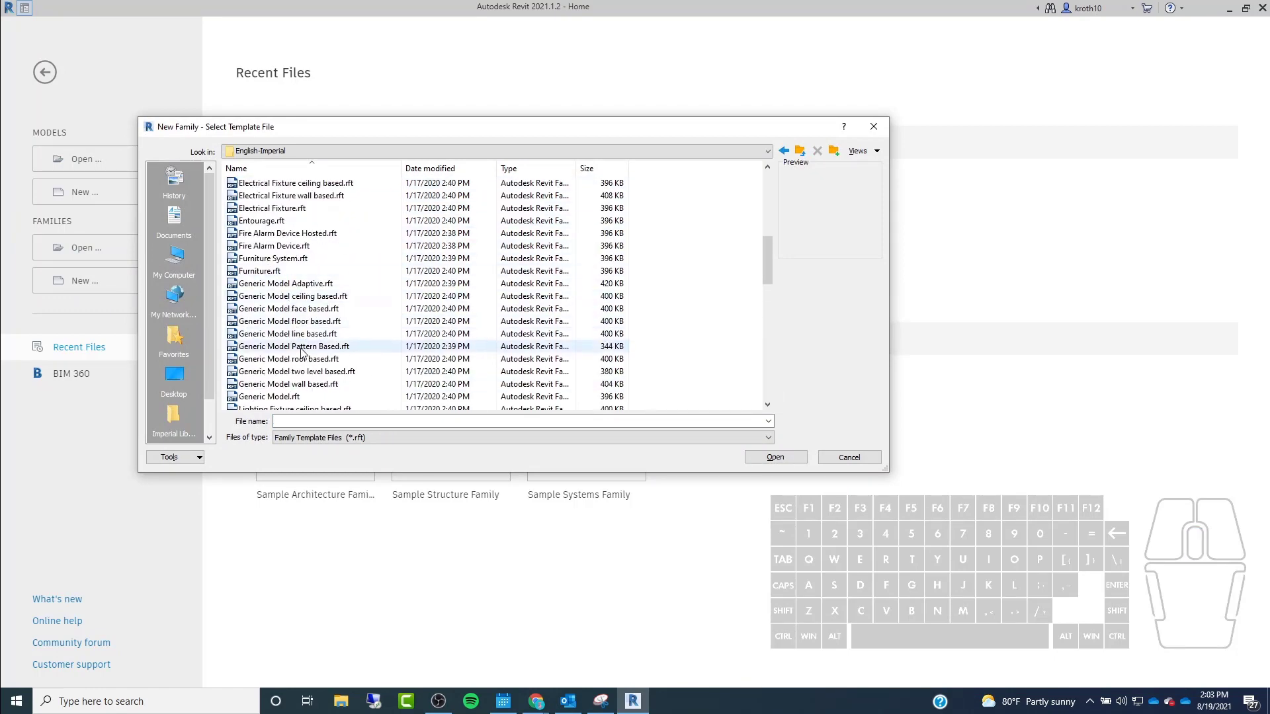
{"action": "scroll", "coordinate": [294, 338], "scroll_direction": "down", "scroll_amount": 2}
{"action": "left_click", "coordinate": [289, 322]}
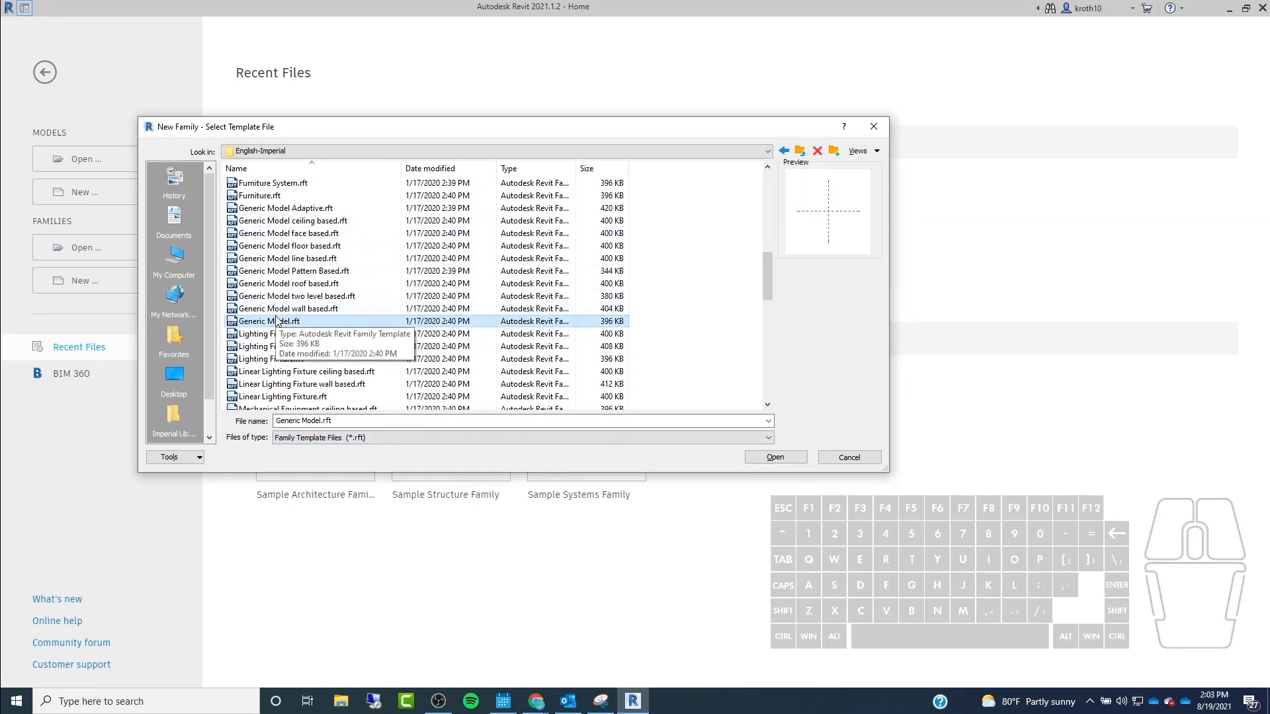
{"action": "left_click", "coordinate": [775, 459]}
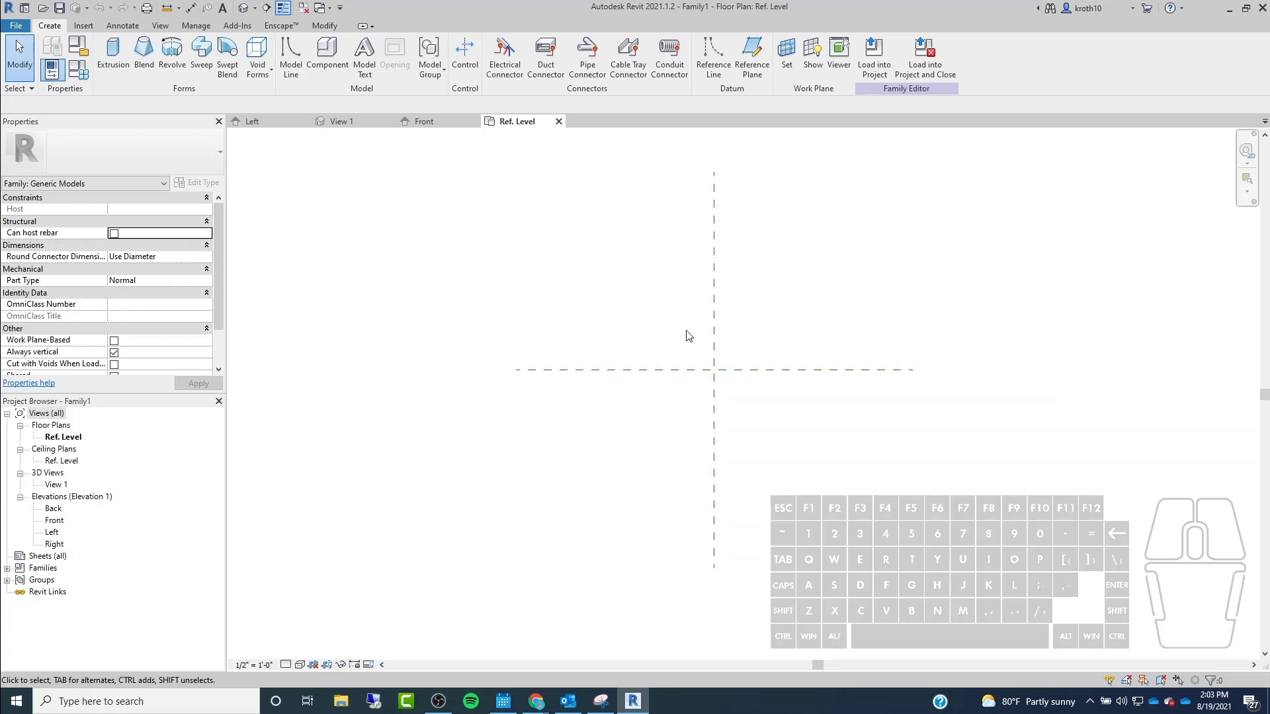
Draw two vertical reference planes, about 2' 8" left and 2' 6" right of the vertical center plane.
{"action": "middle_click_drag", "start_coordinate": [773, 357], "coordinate": [742, 349]}
{"action": "scroll", "coordinate": [582, 257], "scroll_direction": "down", "scroll_amount": 1}
{"action": "middle_click_drag", "start_coordinate": [498, 244], "coordinate": [531, 281]}
{"action": "left_click", "coordinate": [754, 56]}
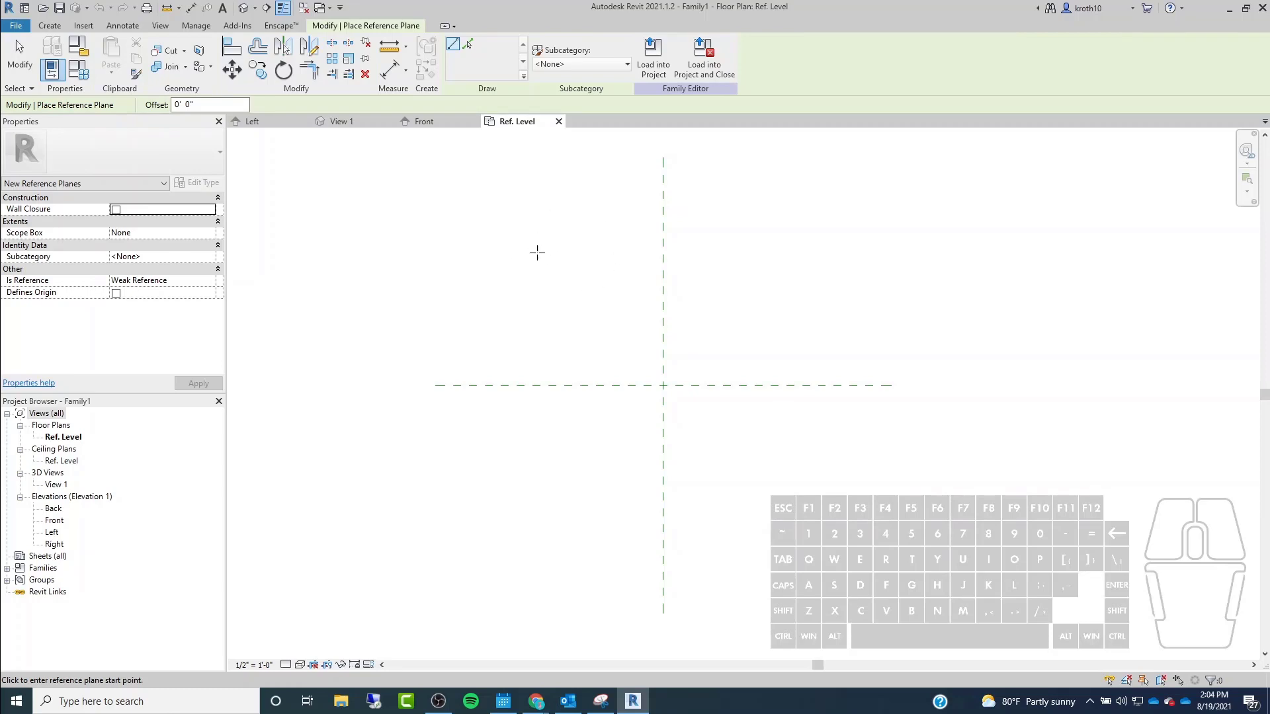
{"action": "left_click", "coordinate": [540, 246]}
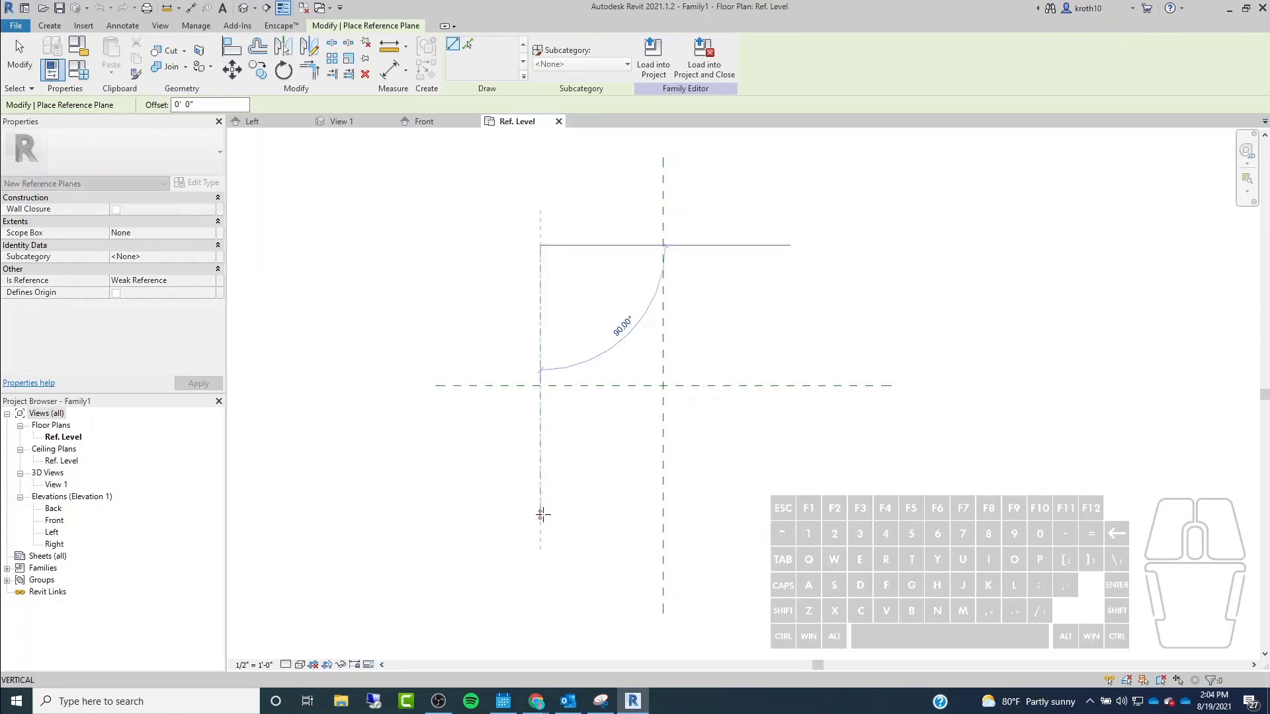
{"action": "left_click", "coordinate": [542, 514]}
{"action": "key", "text": "Escape"}
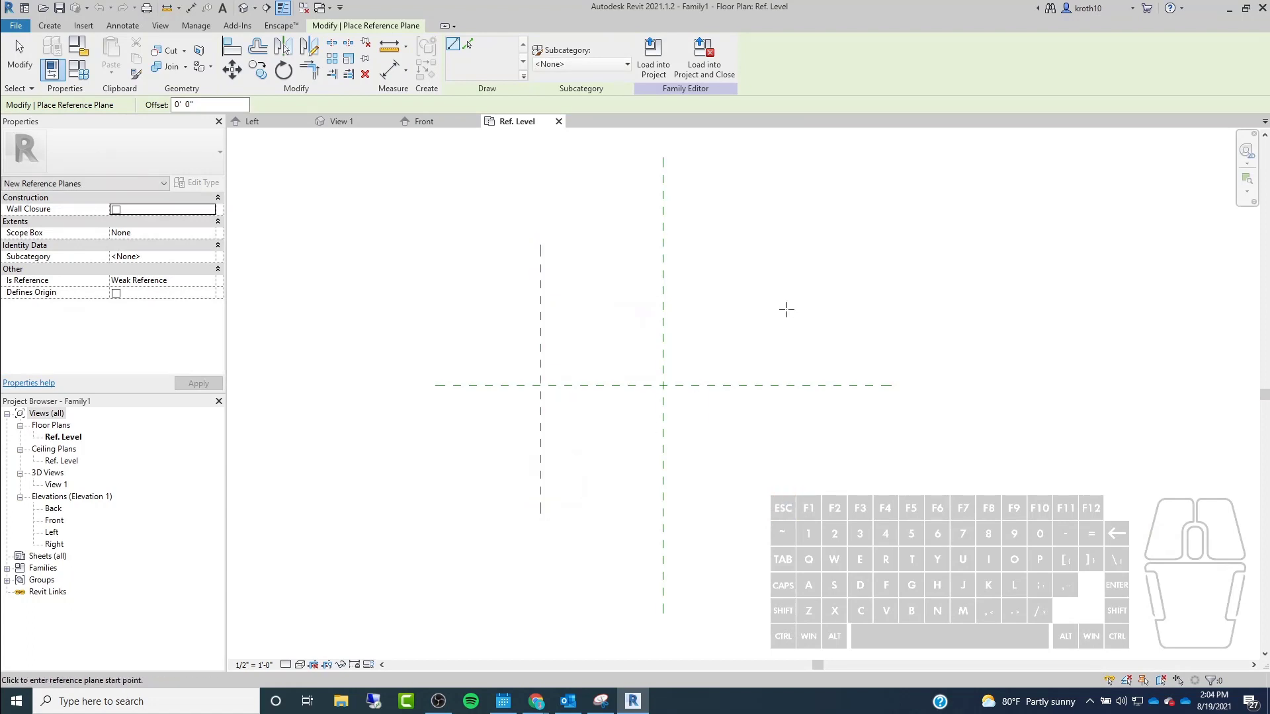
{"action": "left_click", "coordinate": [777, 246]}
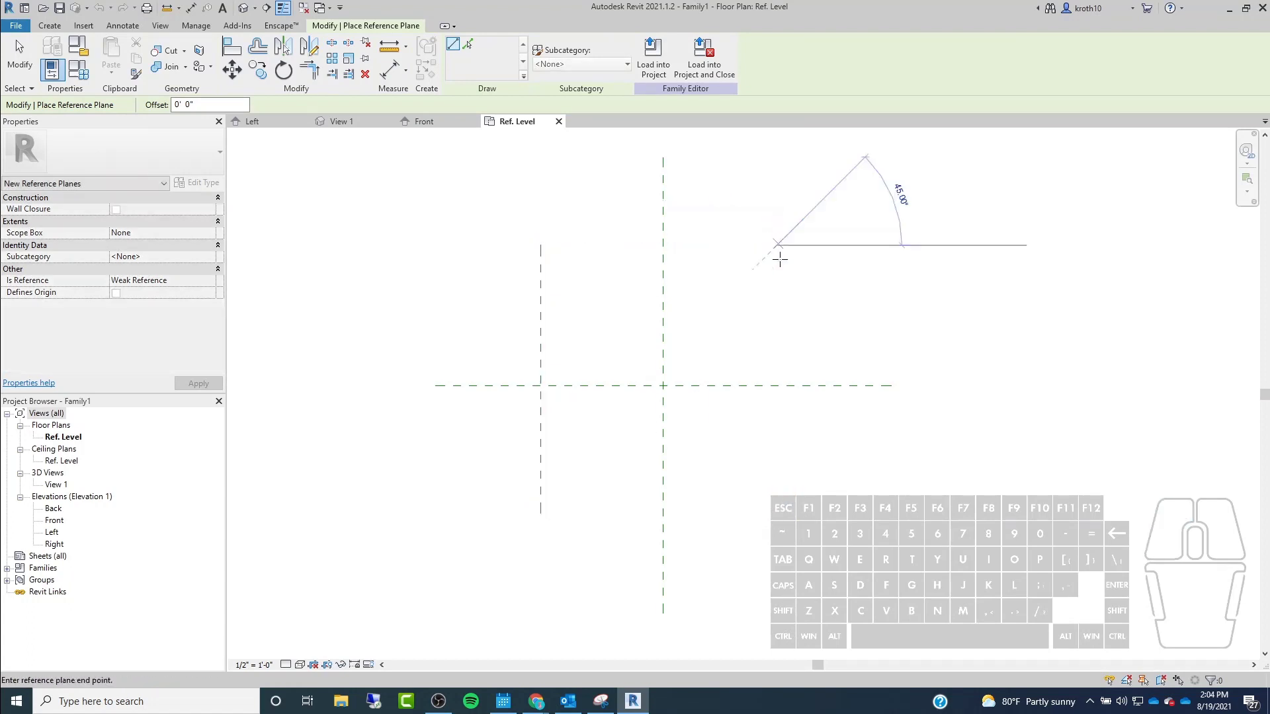
{"action": "left_click", "coordinate": [779, 514]}
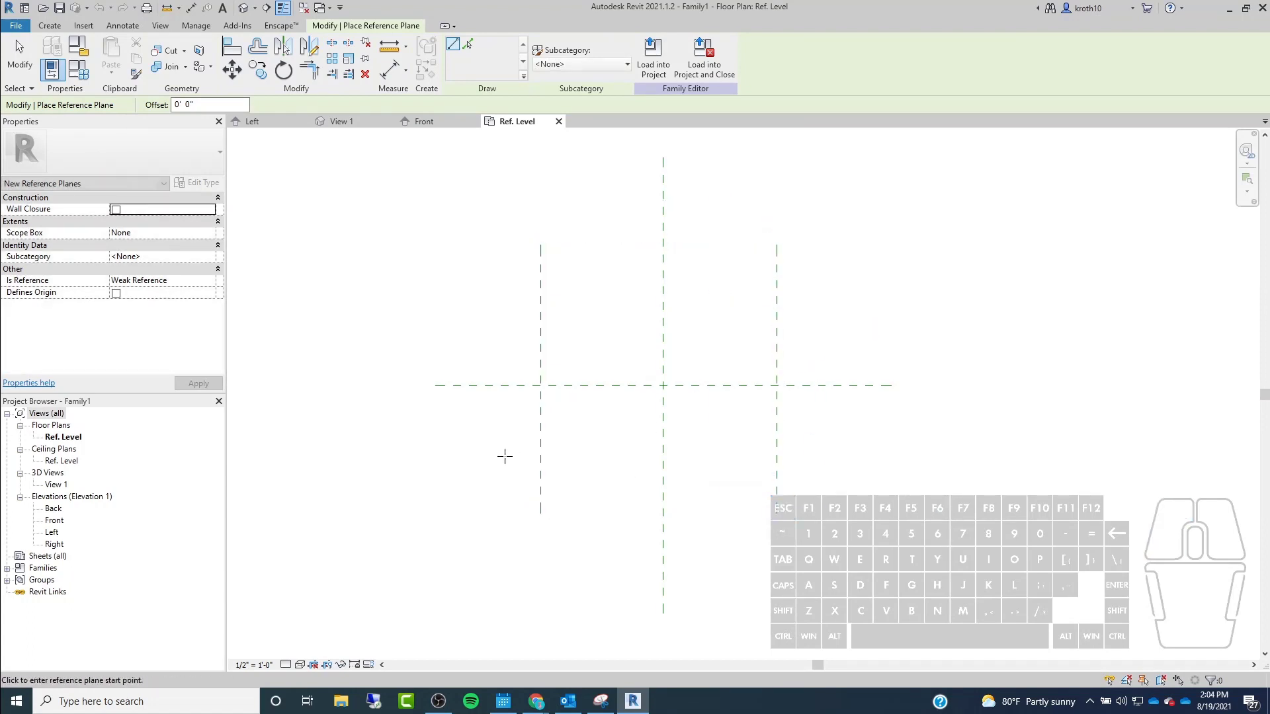
Draw two horizontal reference planes, about 1' 7" below and 1' 4" above the horizontal center plane.
{"action": "left_click", "coordinate": [504, 458]}
{"action": "left_click", "coordinate": [843, 458]}
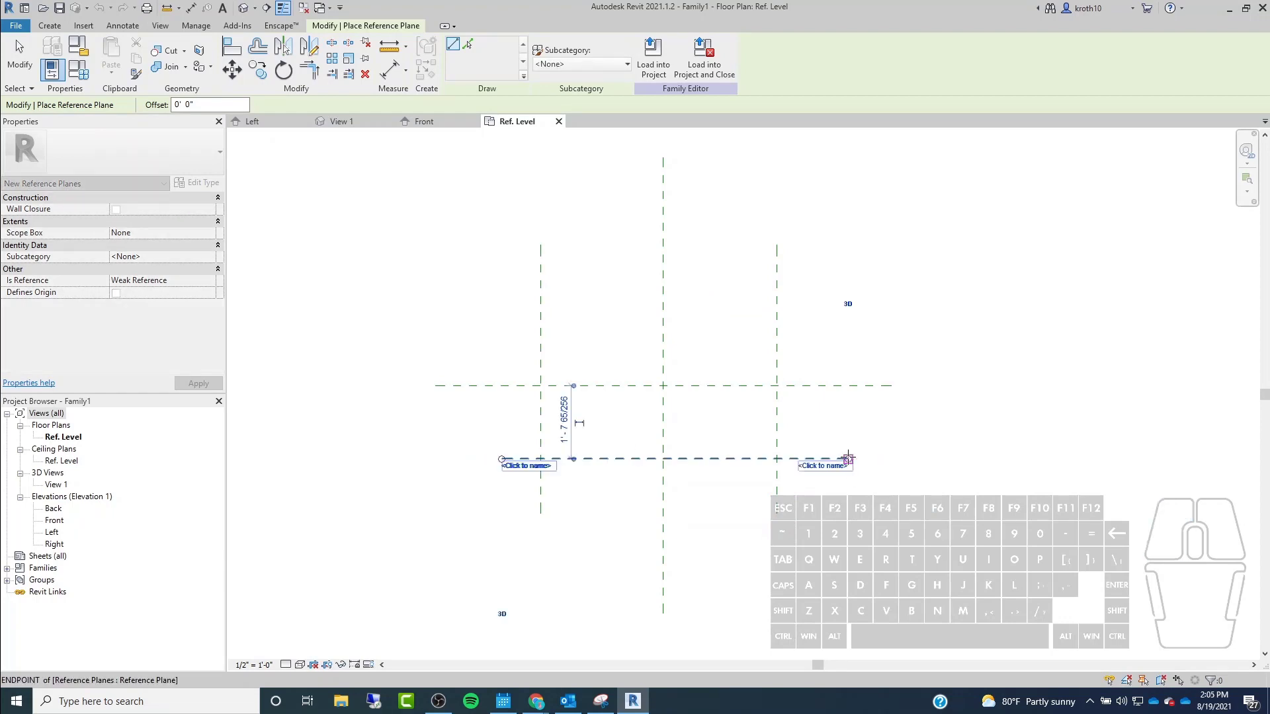
{"action": "left_click", "coordinate": [505, 327]}
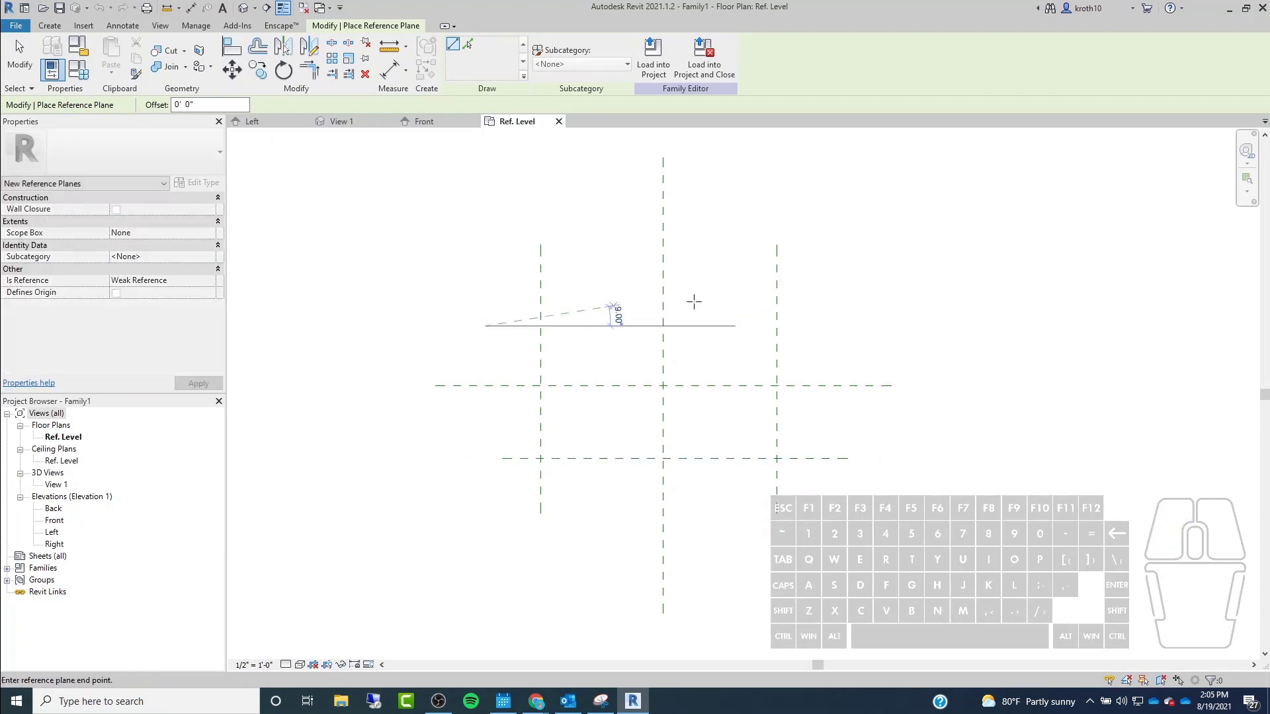
{"action": "left_click", "coordinate": [846, 325]}
{"action": "key", "text": "Escape"}
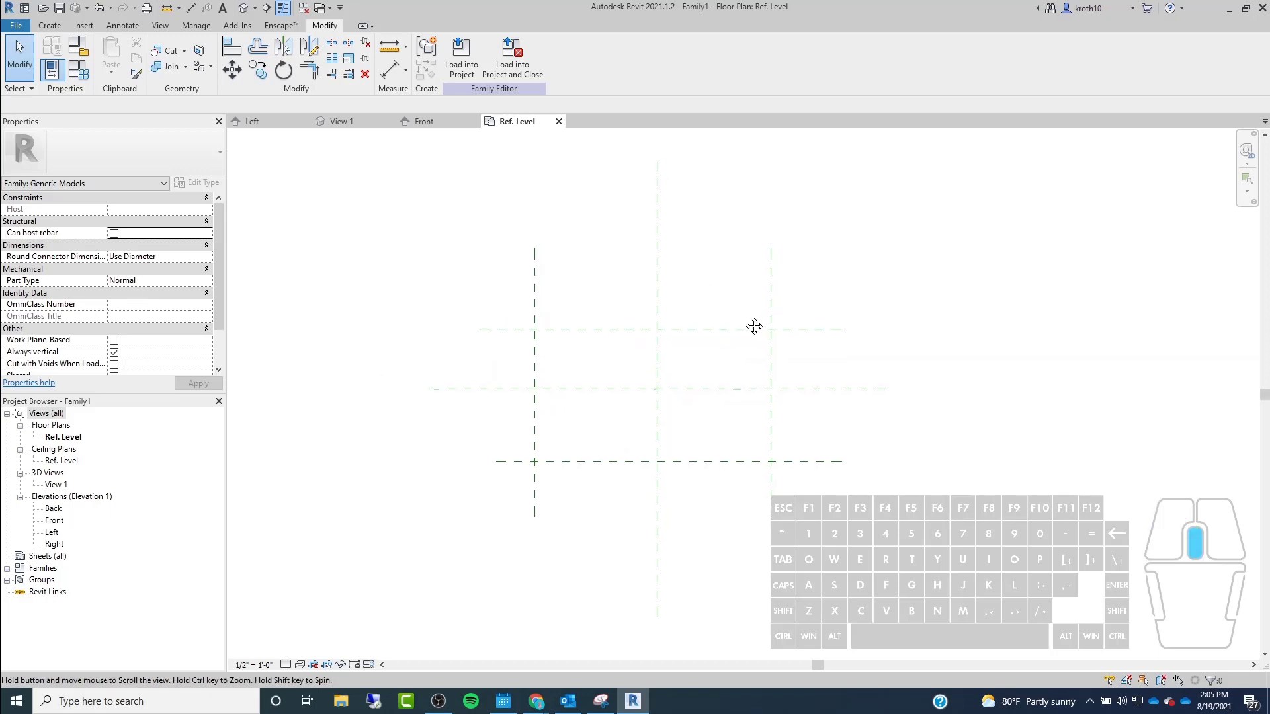
Name the two outer vertical reference planes Right and Left according to their sides.
{"action": "middle_click_drag", "start_coordinate": [754, 326], "coordinate": [691, 322]}
{"action": "left_click", "coordinate": [708, 276]}
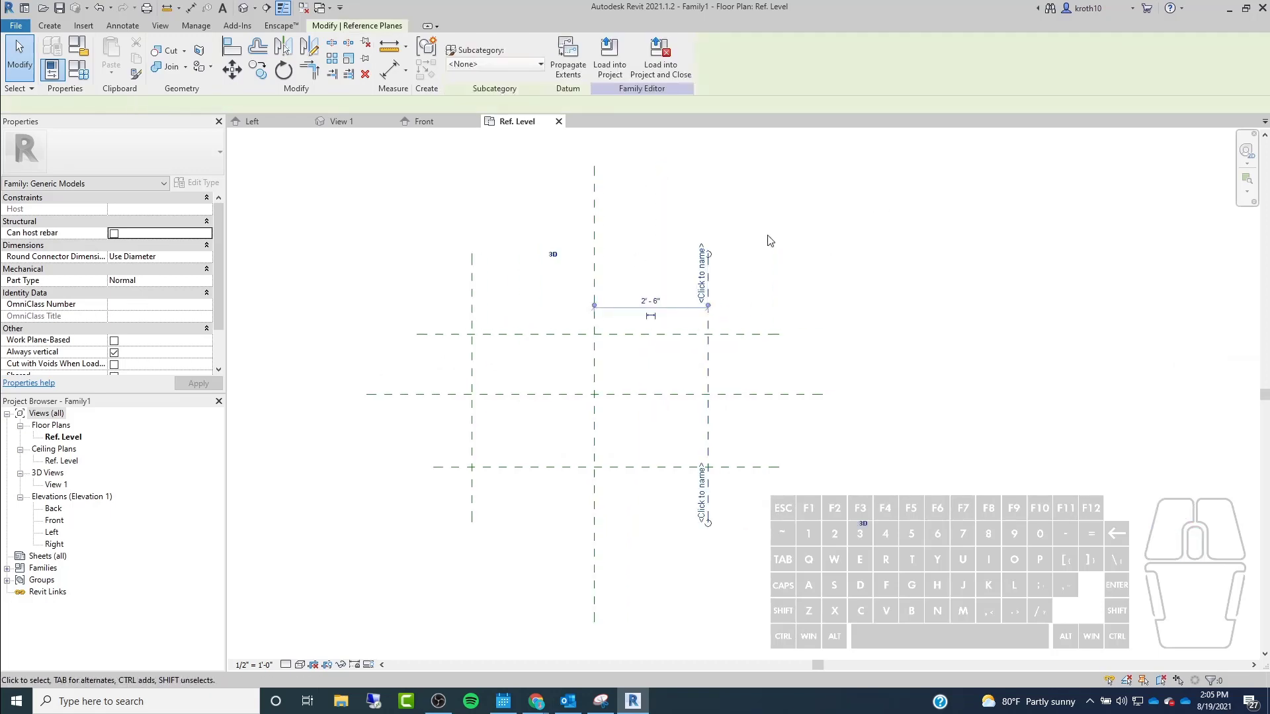
{"action": "scroll", "coordinate": [803, 381], "scroll_direction": "up", "scroll_amount": 2}
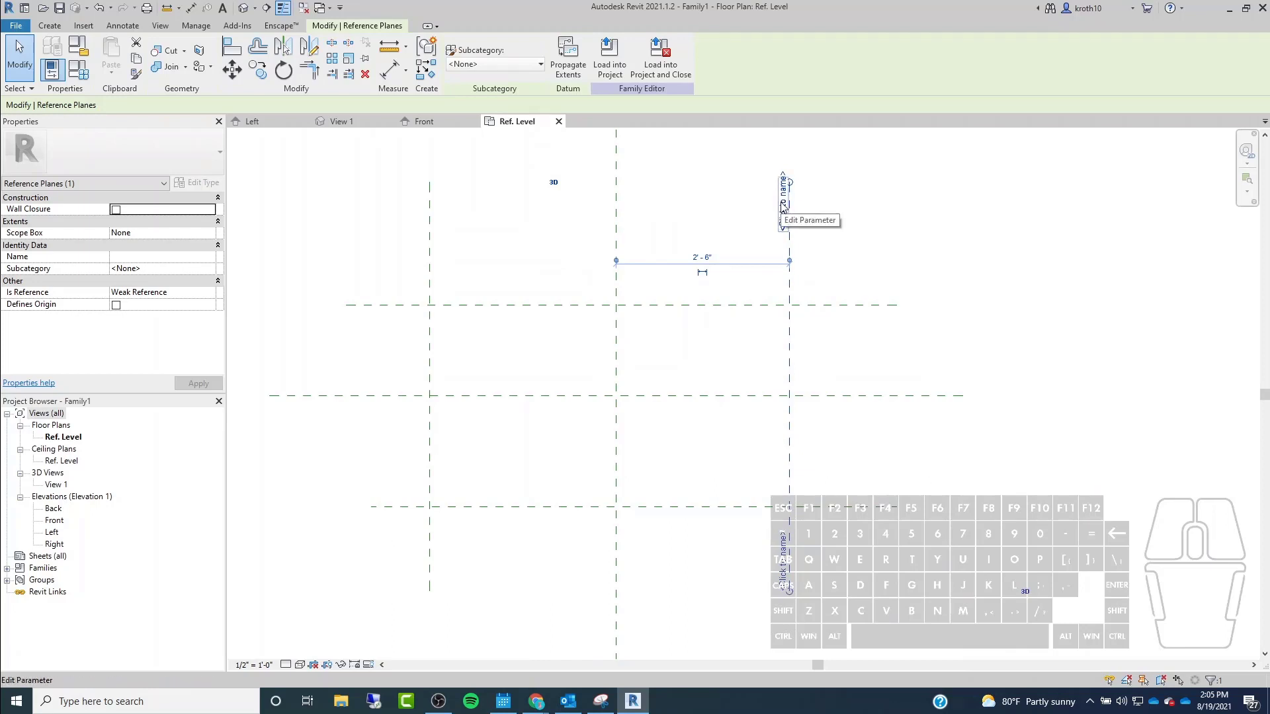
{"action": "left_click", "coordinate": [783, 206]}
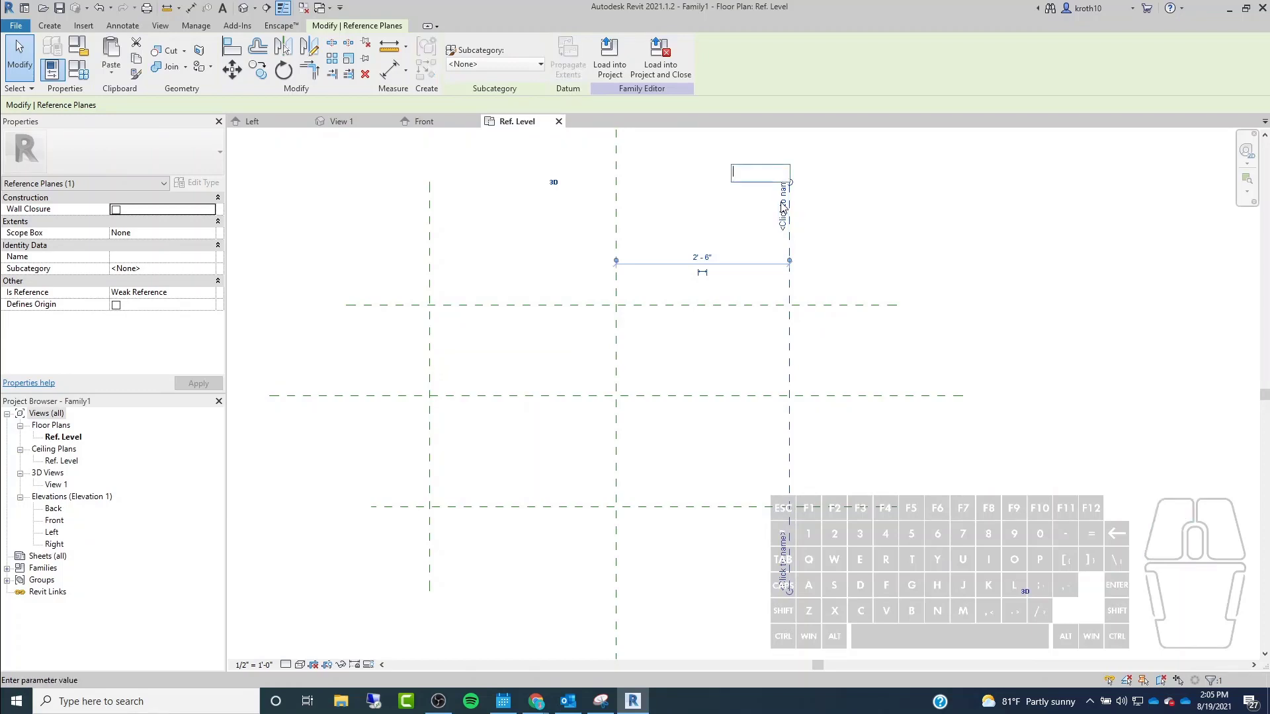
{"action": "type", "text": "Right"}
{"action": "key", "text": "Return"}
{"action": "left_click", "coordinate": [430, 215]}
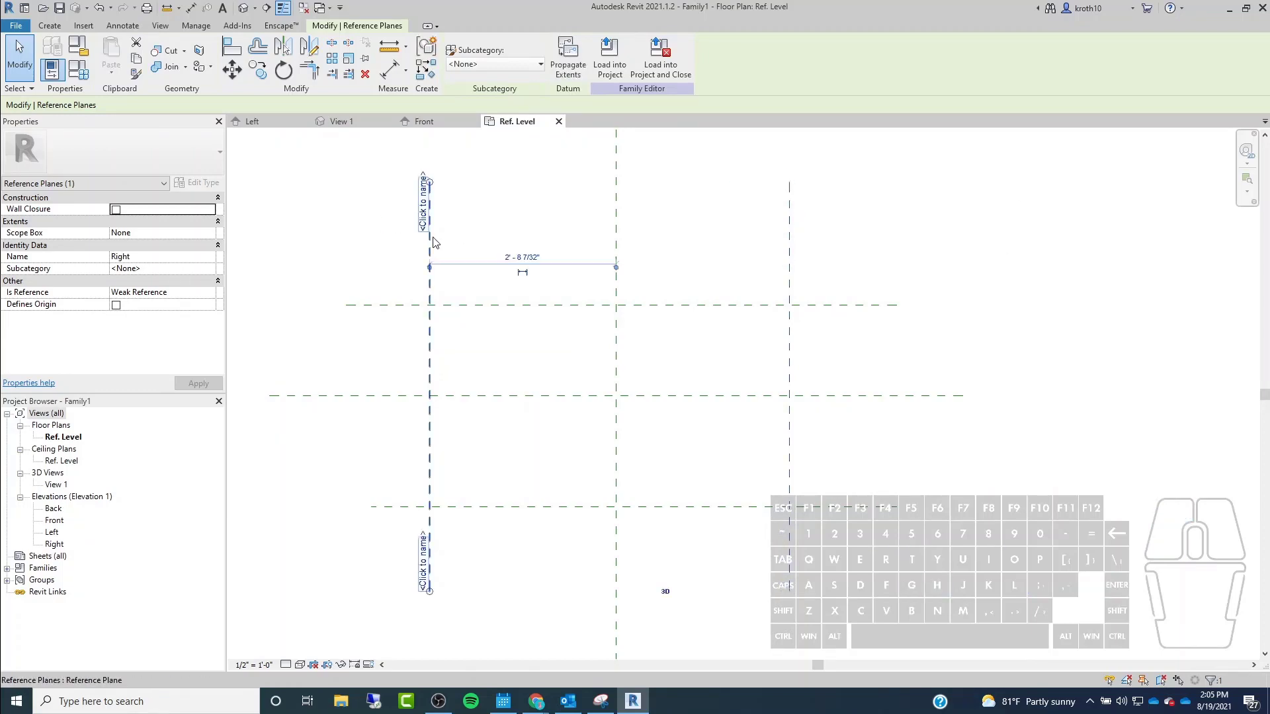
{"action": "left_click", "coordinate": [424, 205]}
{"action": "type", "text": "Left"}
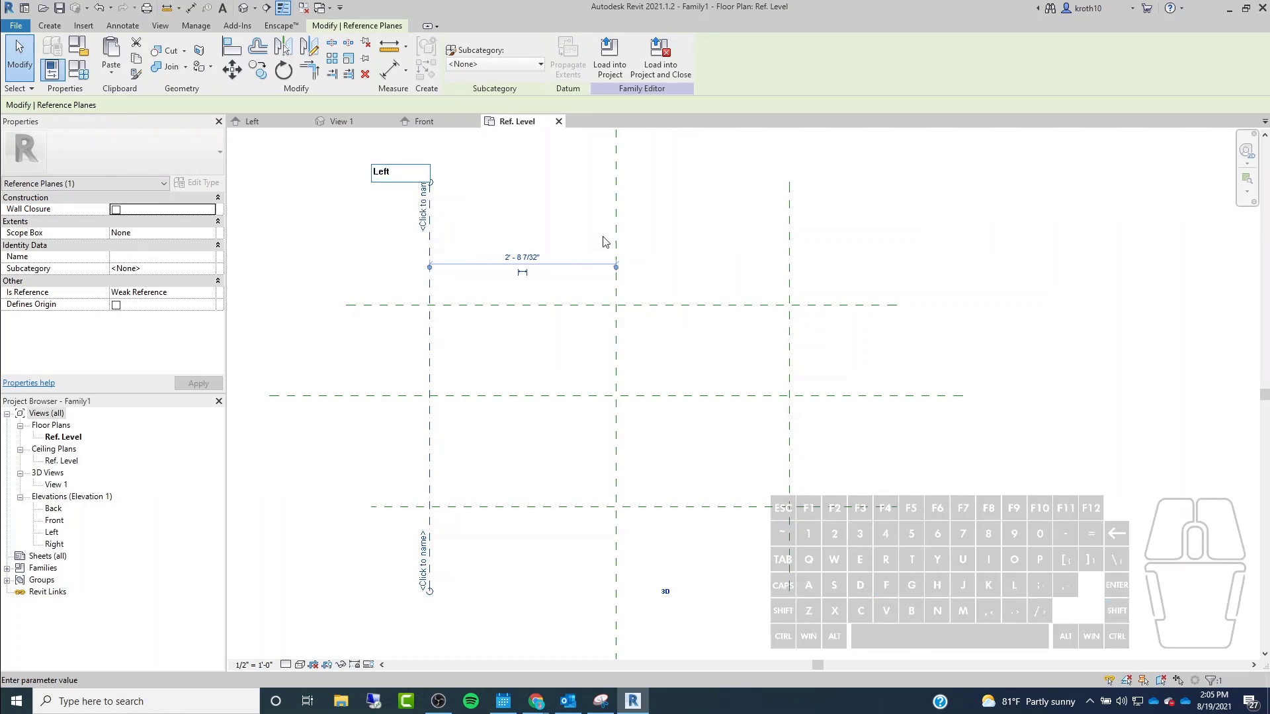
{"action": "key", "text": "Return"}
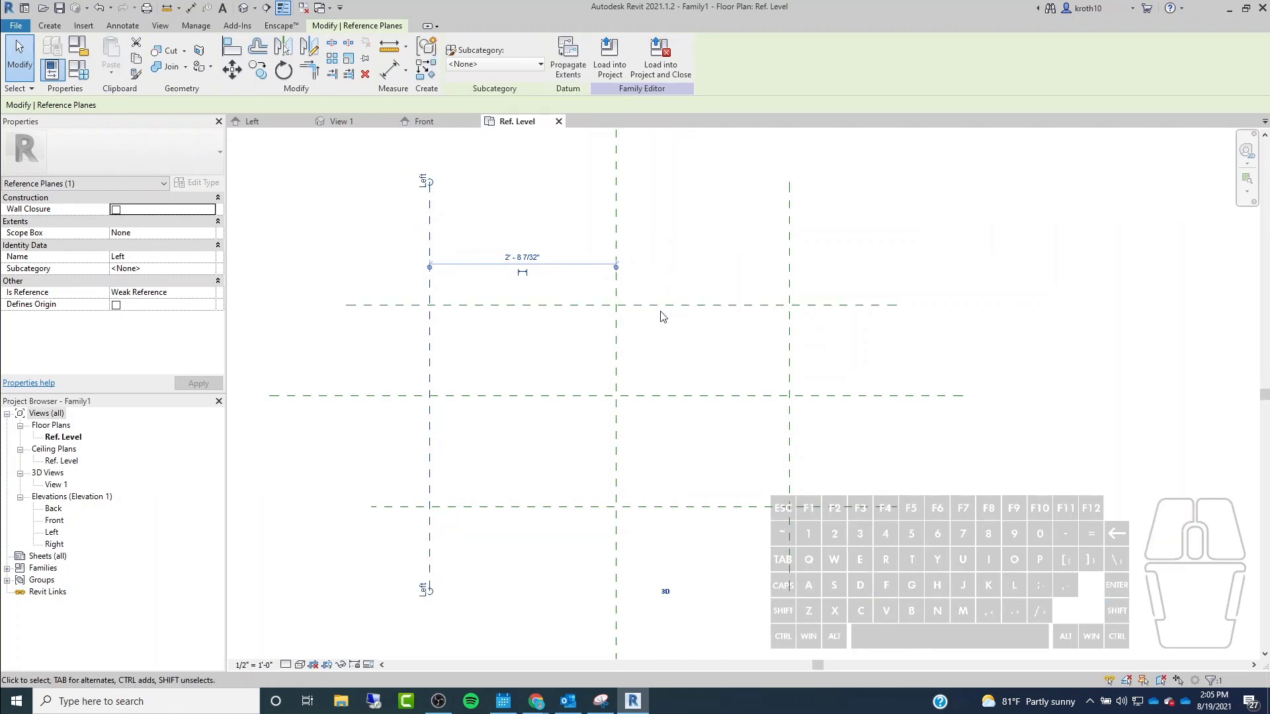
Name the upper horizontal reference plane Top and the lower one Bottom.
{"action": "left_click", "coordinate": [346, 304]}
{"action": "left_click", "coordinate": [370, 311]}
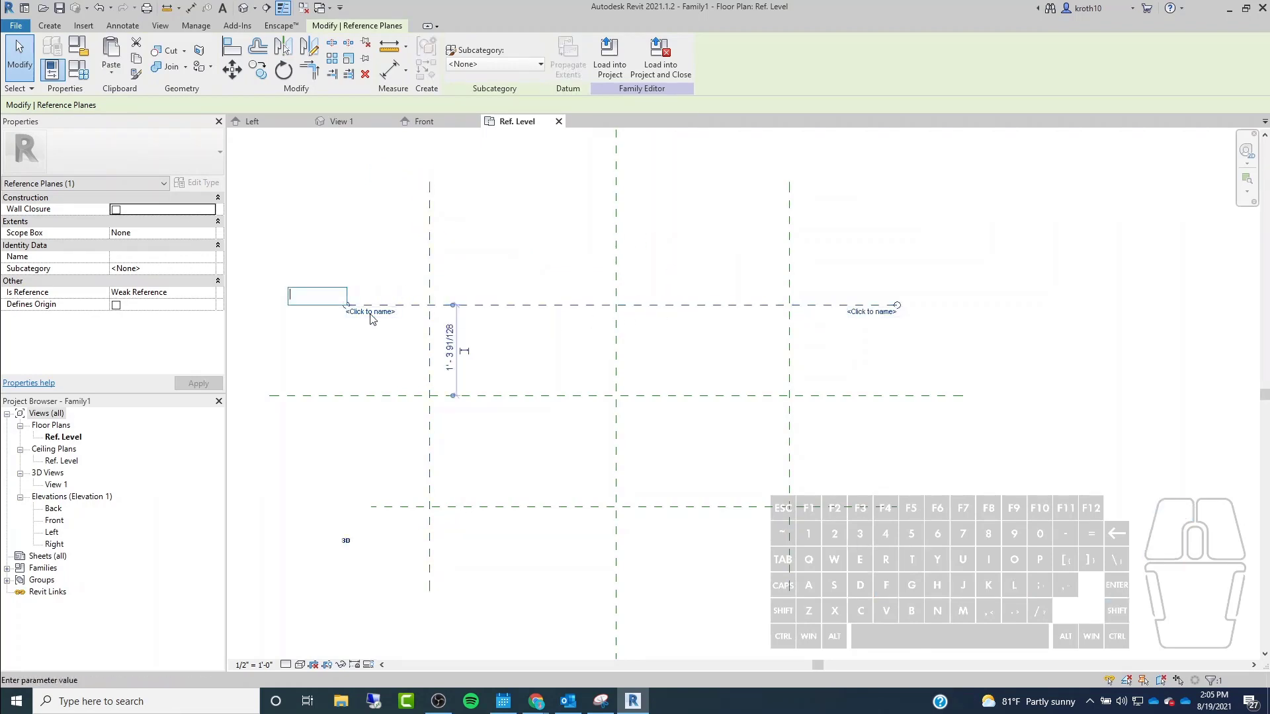
{"action": "type", "text": "Top"}
{"action": "key", "text": "Return"}
{"action": "left_click", "coordinate": [436, 506]}
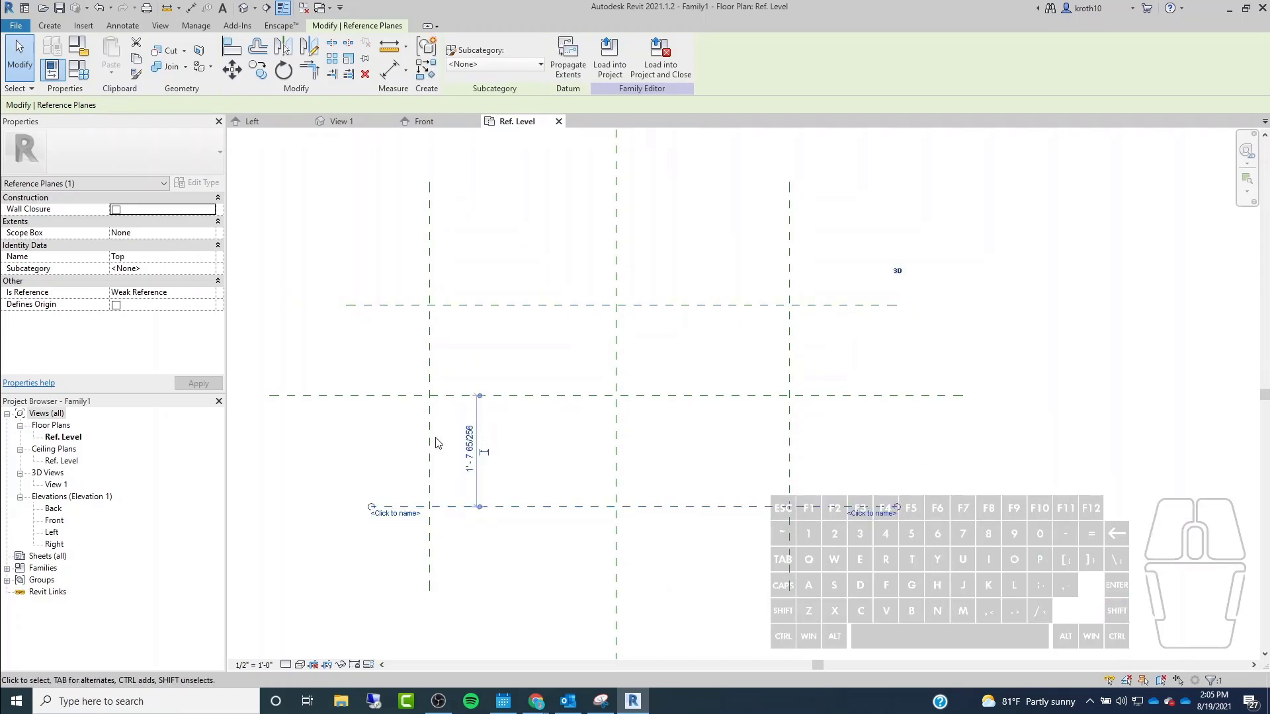
{"action": "left_click", "coordinate": [399, 516]}
{"action": "type", "text": "Bottom"}
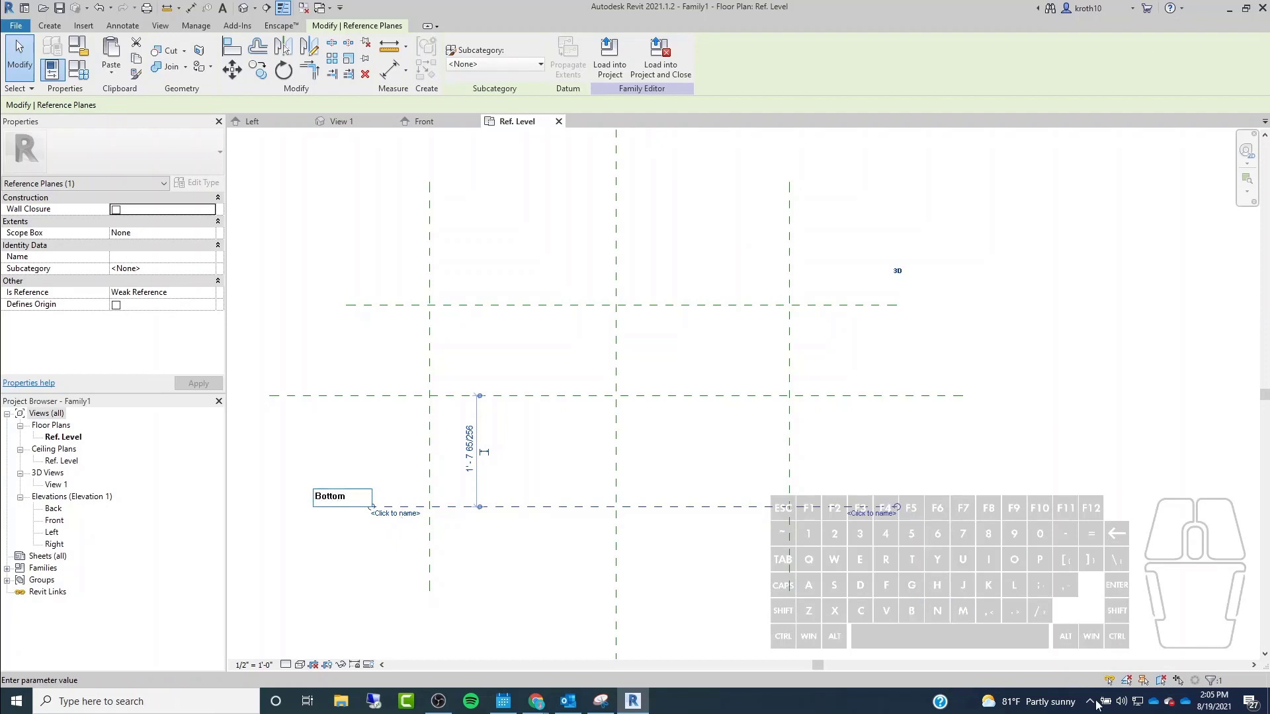
{"action": "left_click", "coordinate": [1066, 526]}
Place an aligned dimension across the Top, horizontal center and Bottom reference planes, and constrain its two segments to be equal.
{"action": "scroll", "coordinate": [462, 315], "scroll_direction": "down", "scroll_amount": 2}
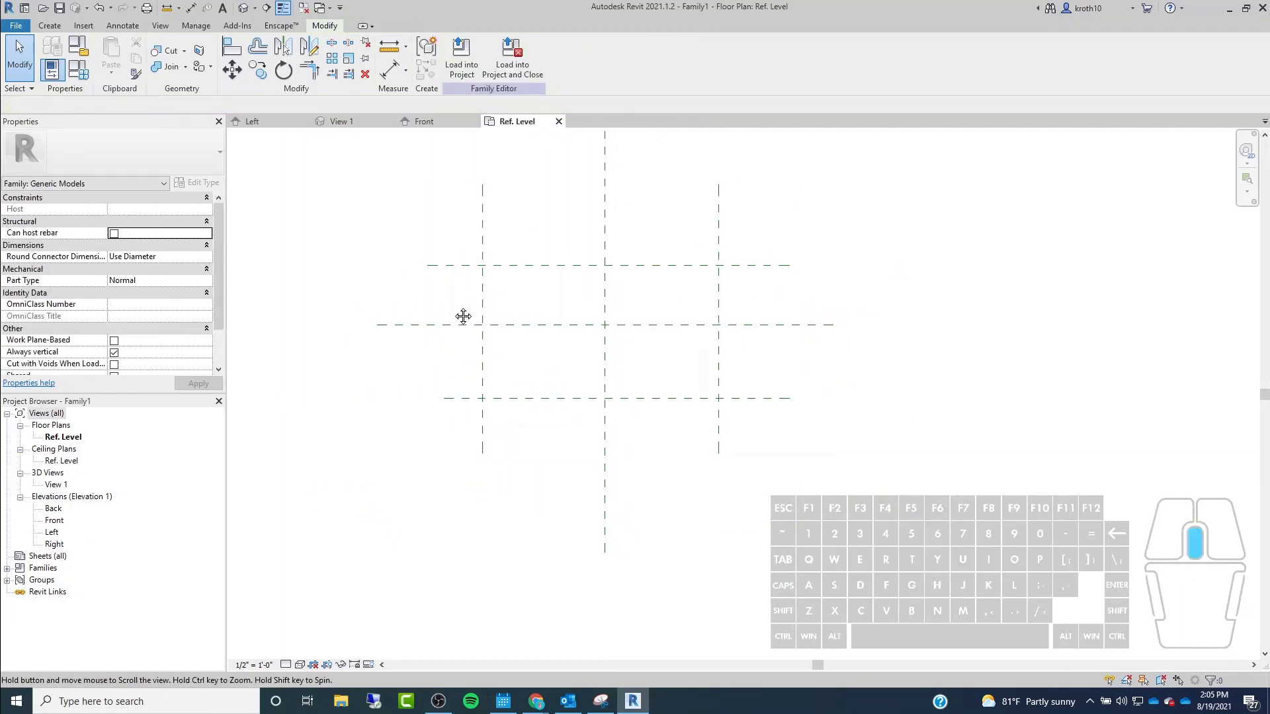
{"action": "middle_click_drag", "start_coordinate": [462, 314], "coordinate": [571, 347]}
{"action": "scroll", "coordinate": [737, 278], "scroll_direction": "up", "scroll_amount": 2}
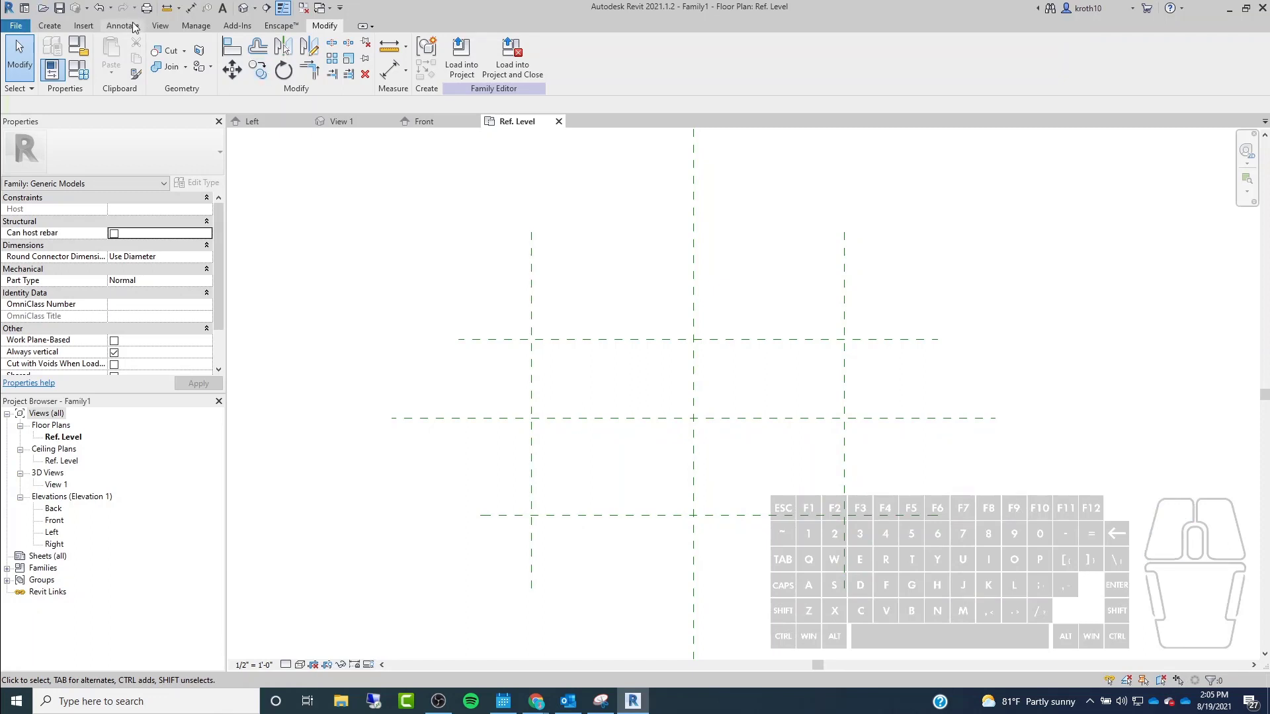
{"action": "left_click", "coordinate": [132, 26]}
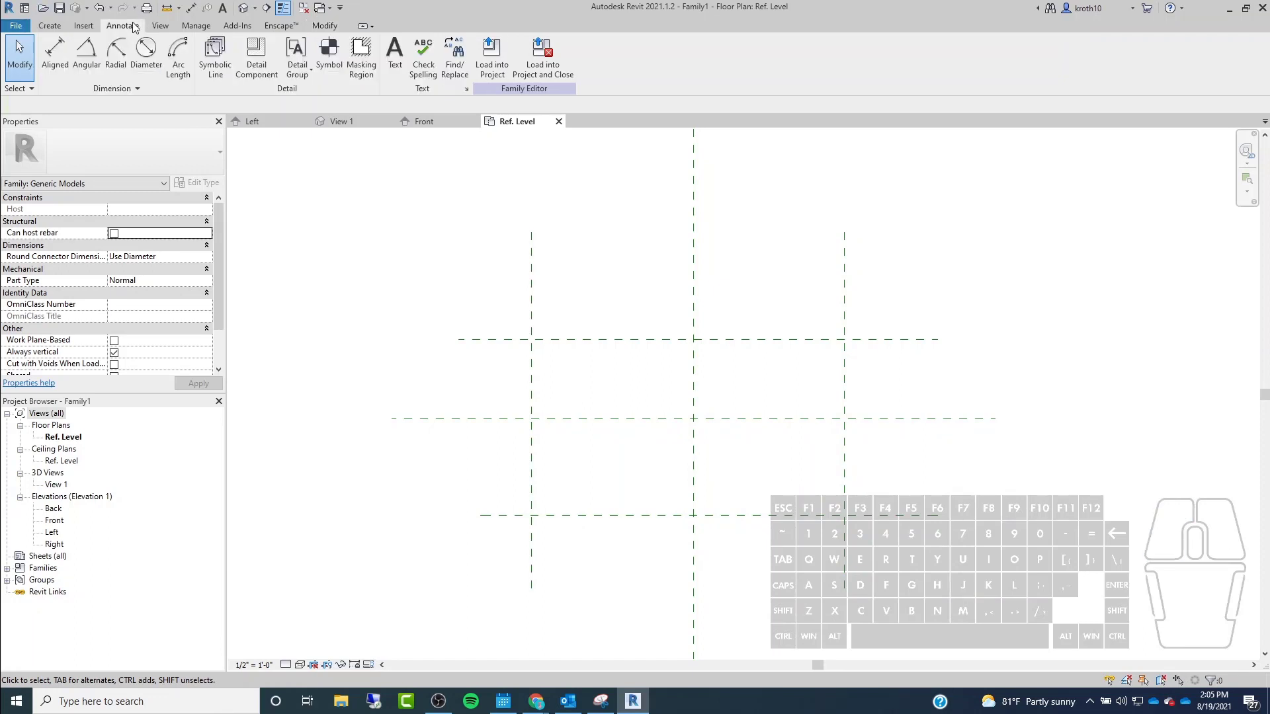
{"action": "left_click", "coordinate": [56, 51]}
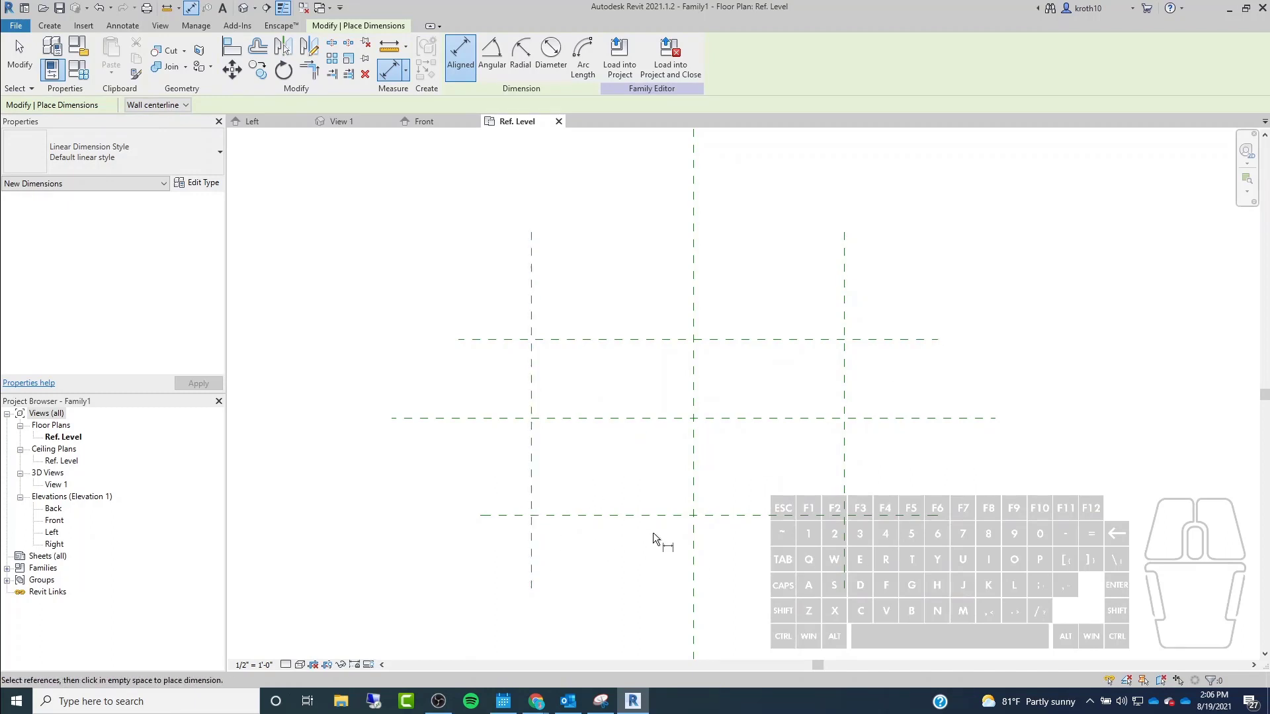
{"action": "left_click", "coordinate": [916, 340]}
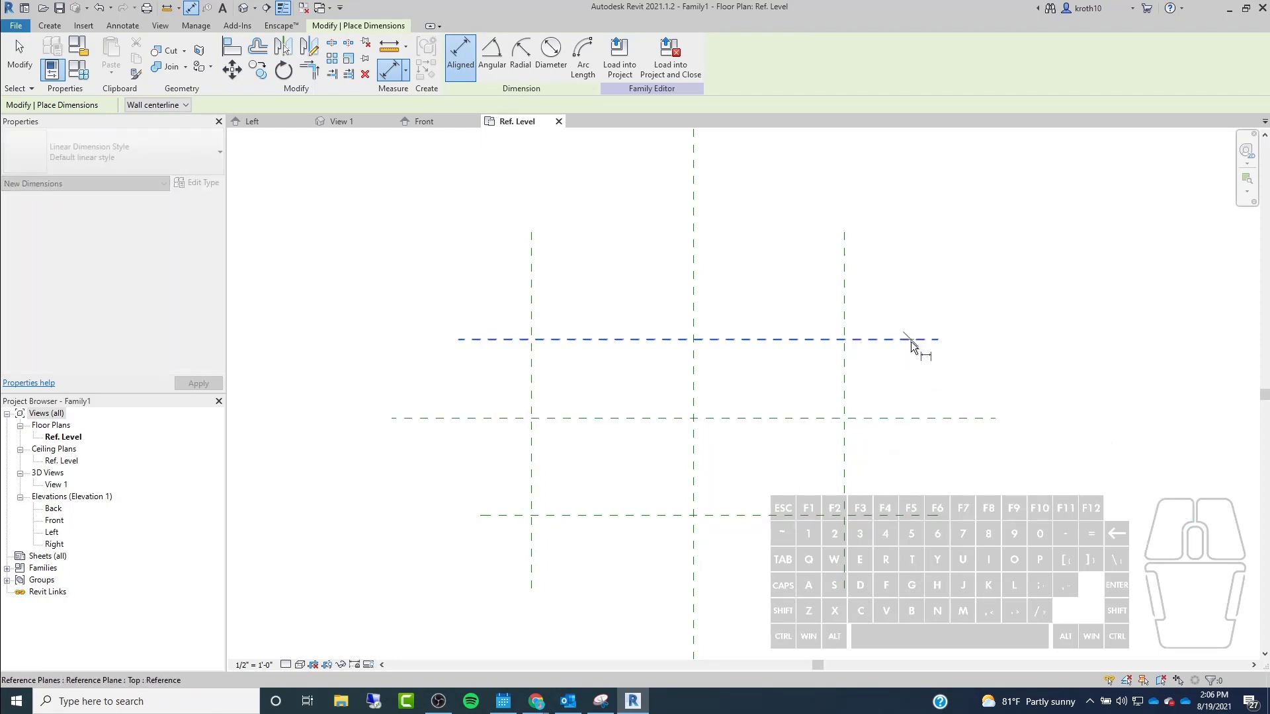
{"action": "left_click", "coordinate": [905, 418]}
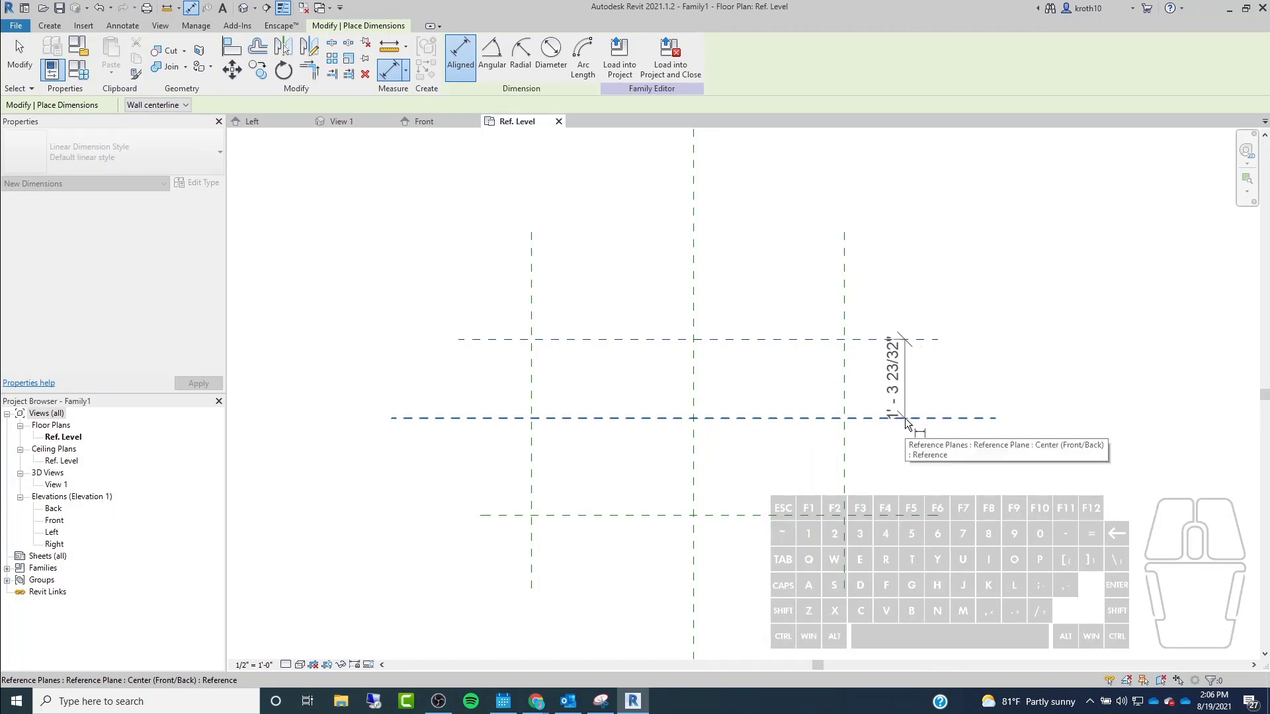
{"action": "left_click", "coordinate": [890, 520]}
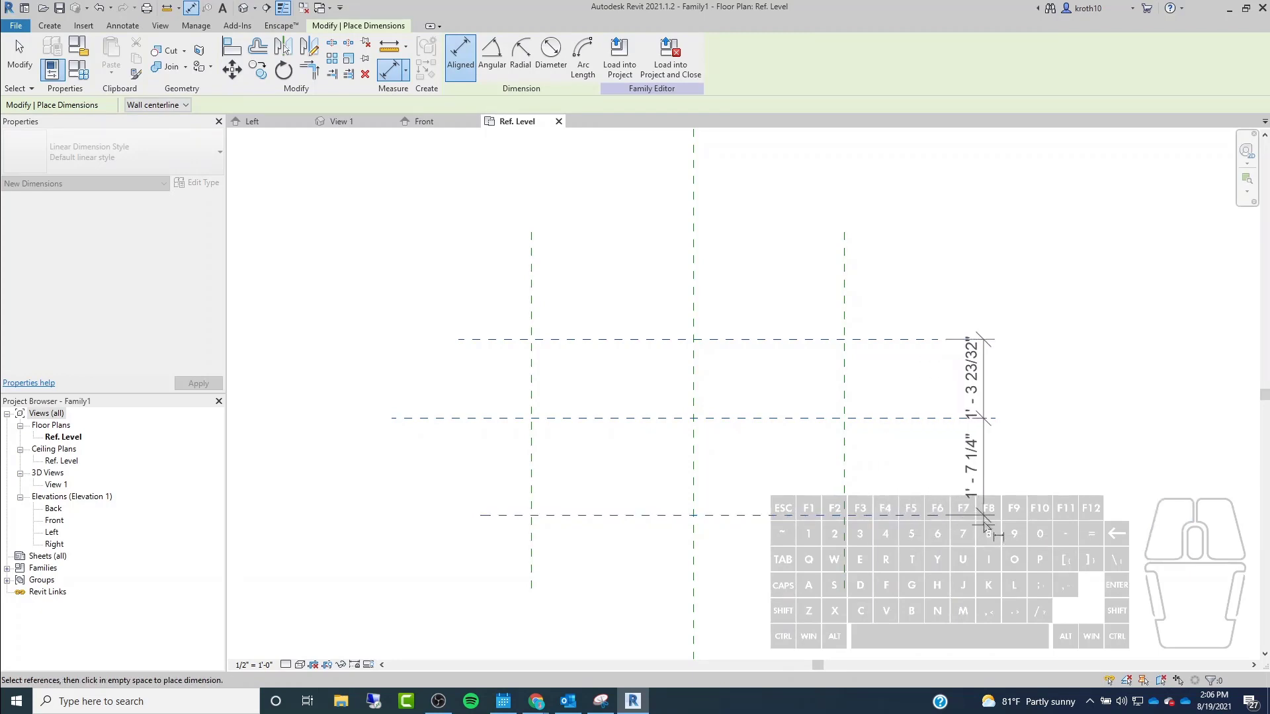
{"action": "left_click", "coordinate": [990, 482]}
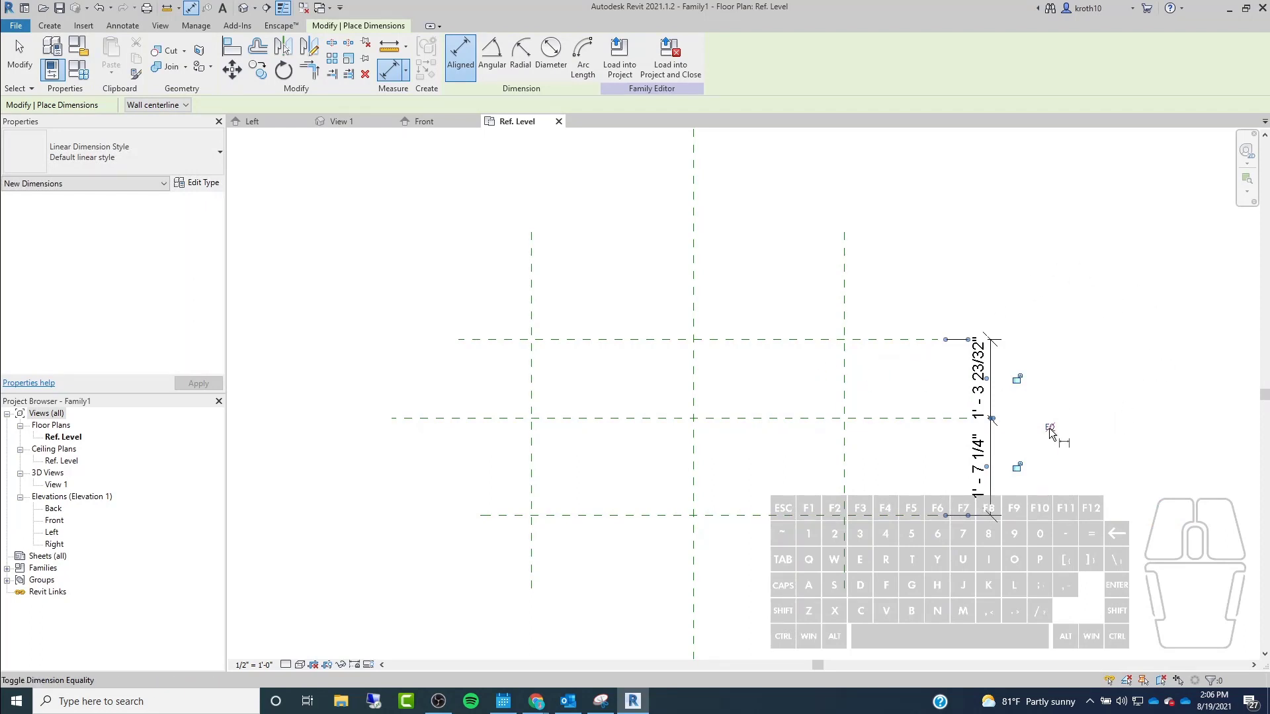
{"action": "left_click", "coordinate": [1049, 427]}
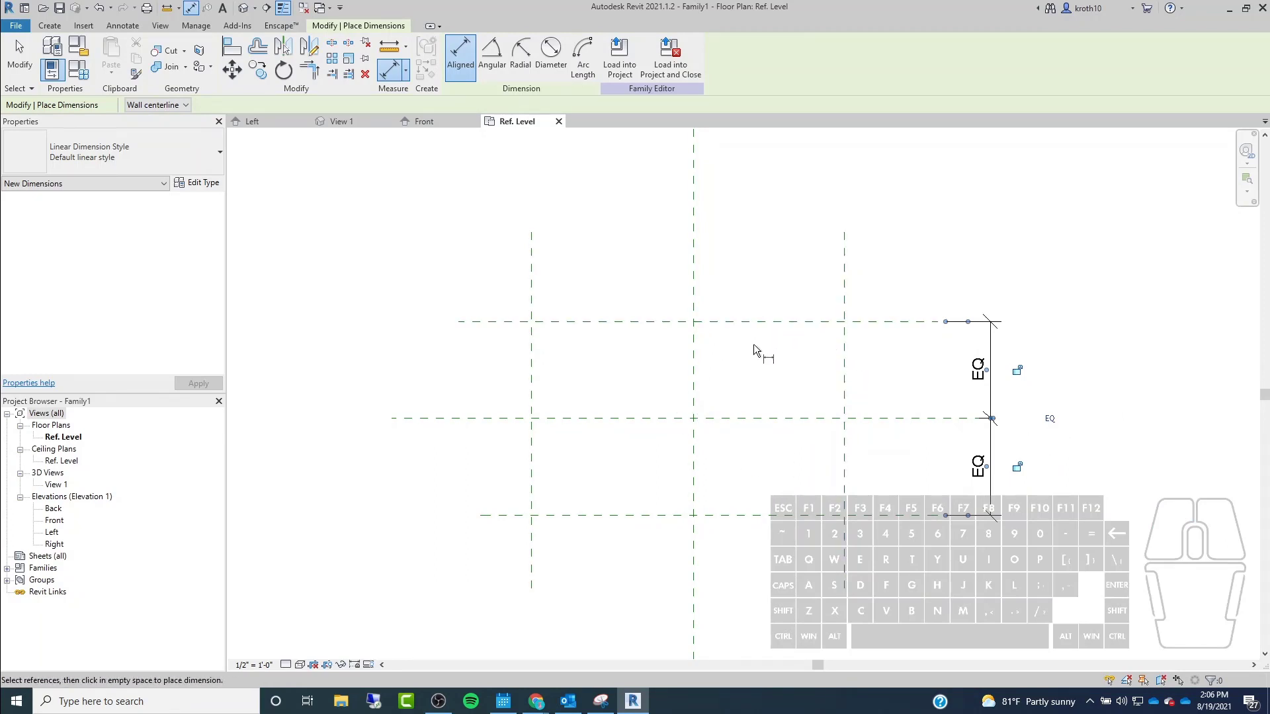
{"action": "key", "text": "Escape"}
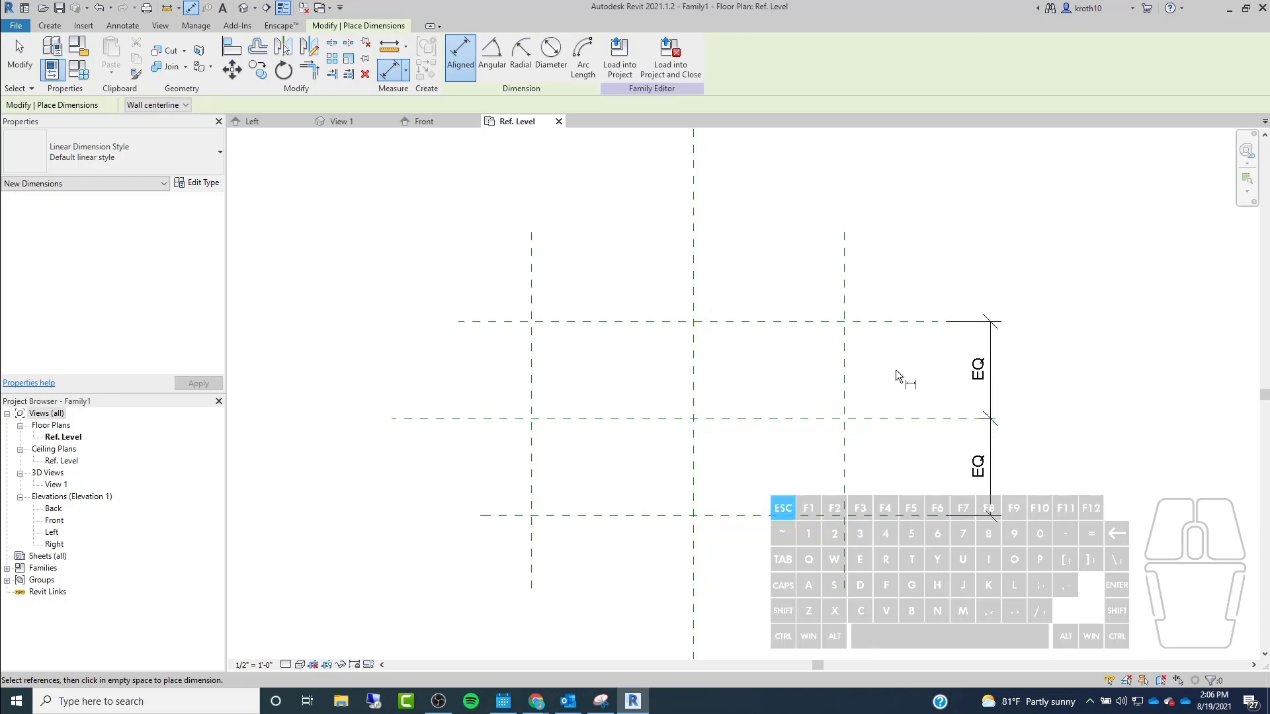
Move the Top reference plane up to 2' 2" above the horizontal center plane.
{"action": "left_click", "coordinate": [793, 322]}
{"action": "left_click_drag", "start_coordinate": [782, 323], "coordinate": [779, 288]}
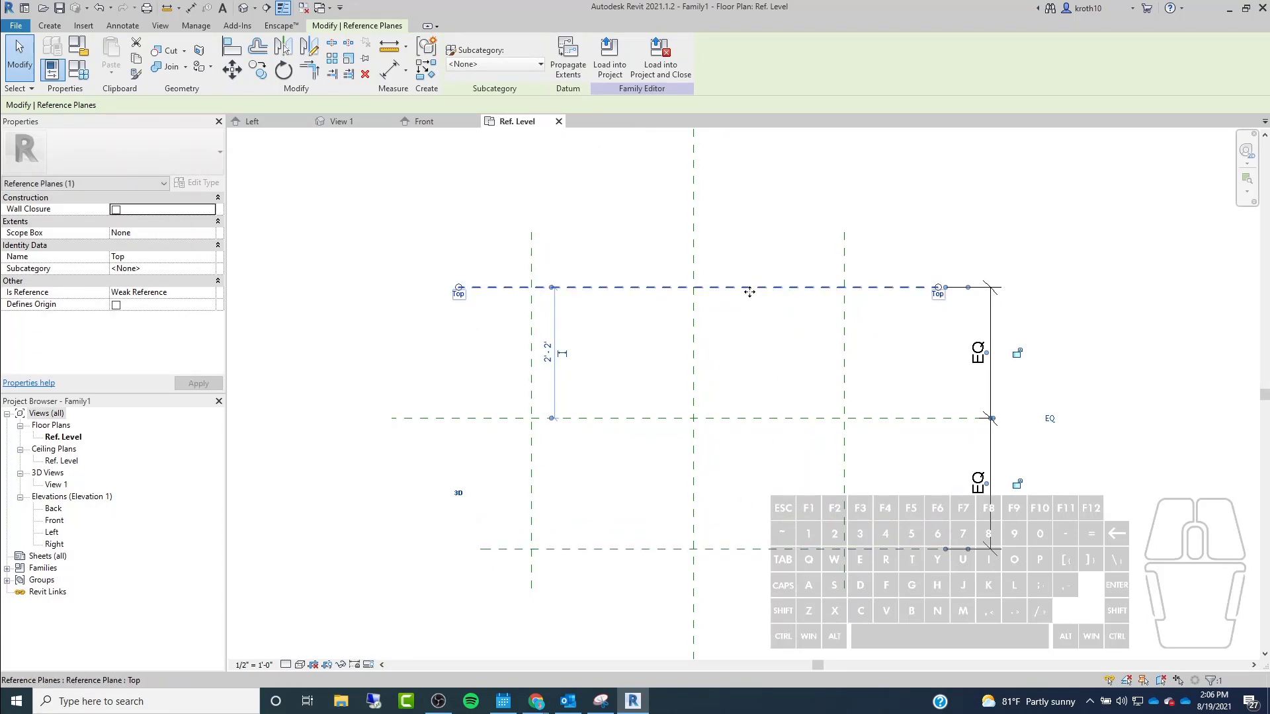
{"action": "left_click", "coordinate": [748, 209]}
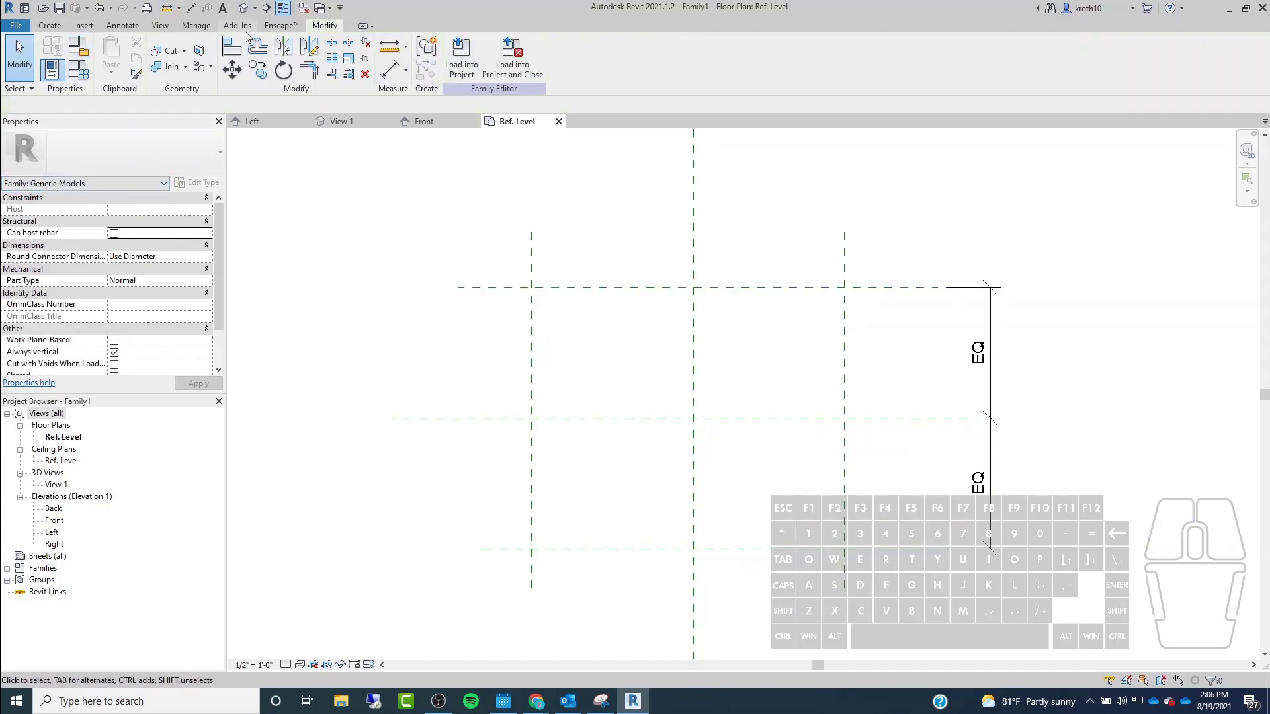
Add an overall aligned dimension from the Top to the Bottom reference plane, placed outside the equality dimension.
{"action": "left_click", "coordinate": [121, 28]}
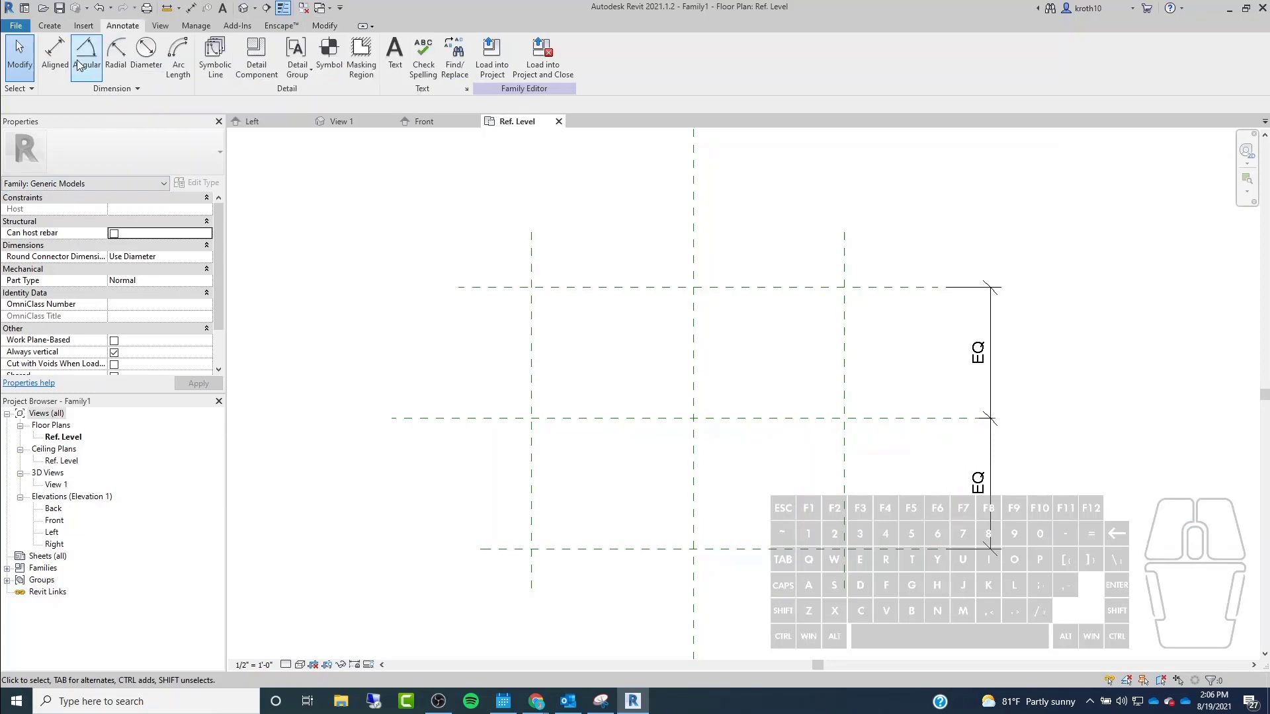
{"action": "left_click", "coordinate": [54, 54]}
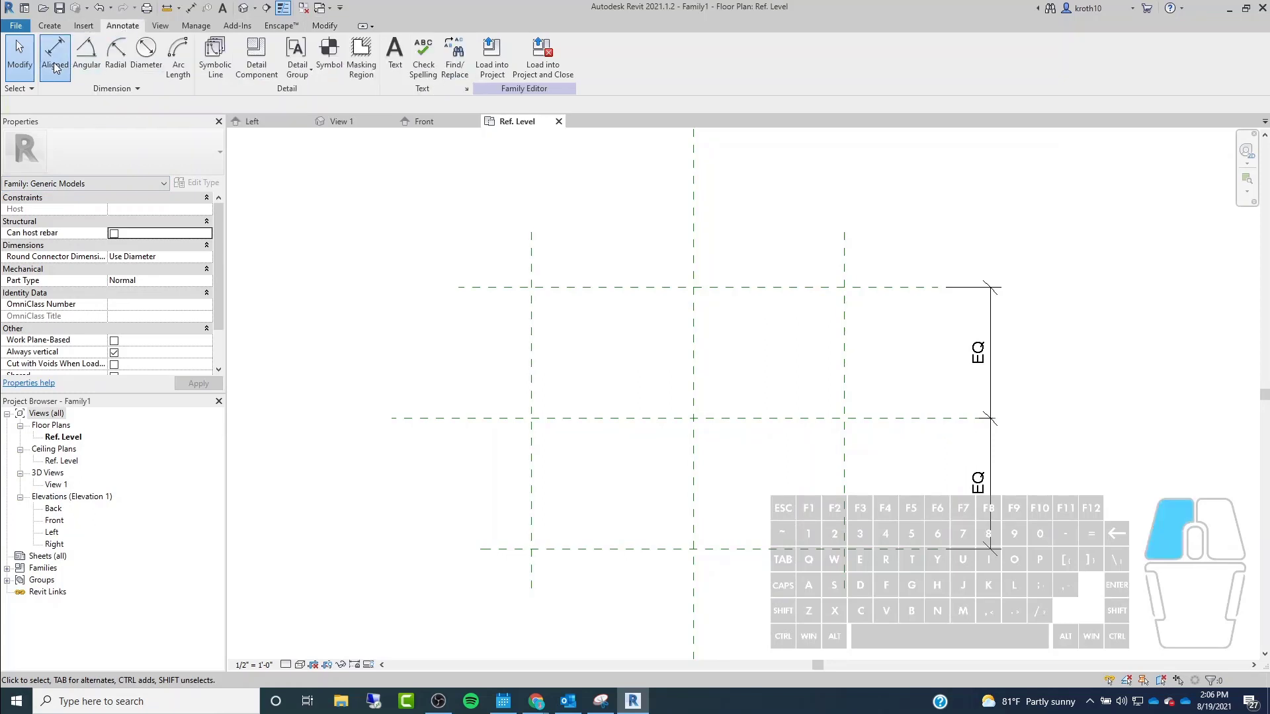
{"action": "left_click", "coordinate": [875, 287]}
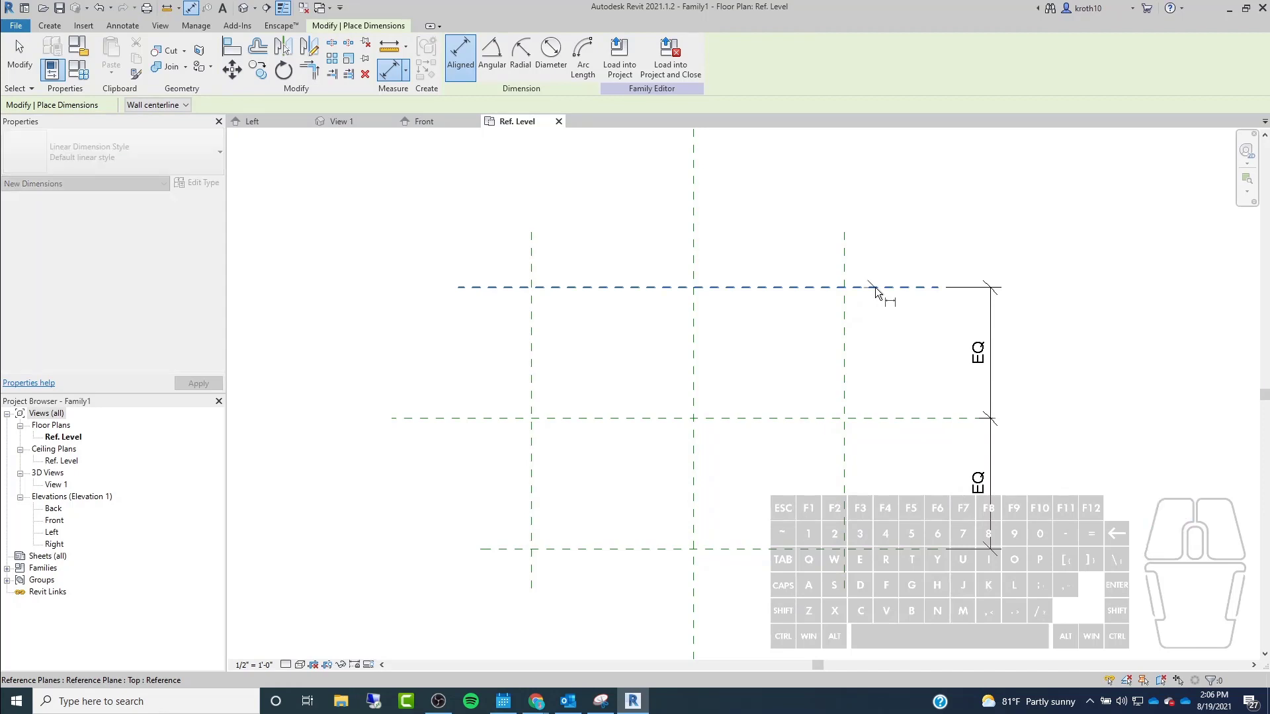
{"action": "left_click", "coordinate": [890, 548]}
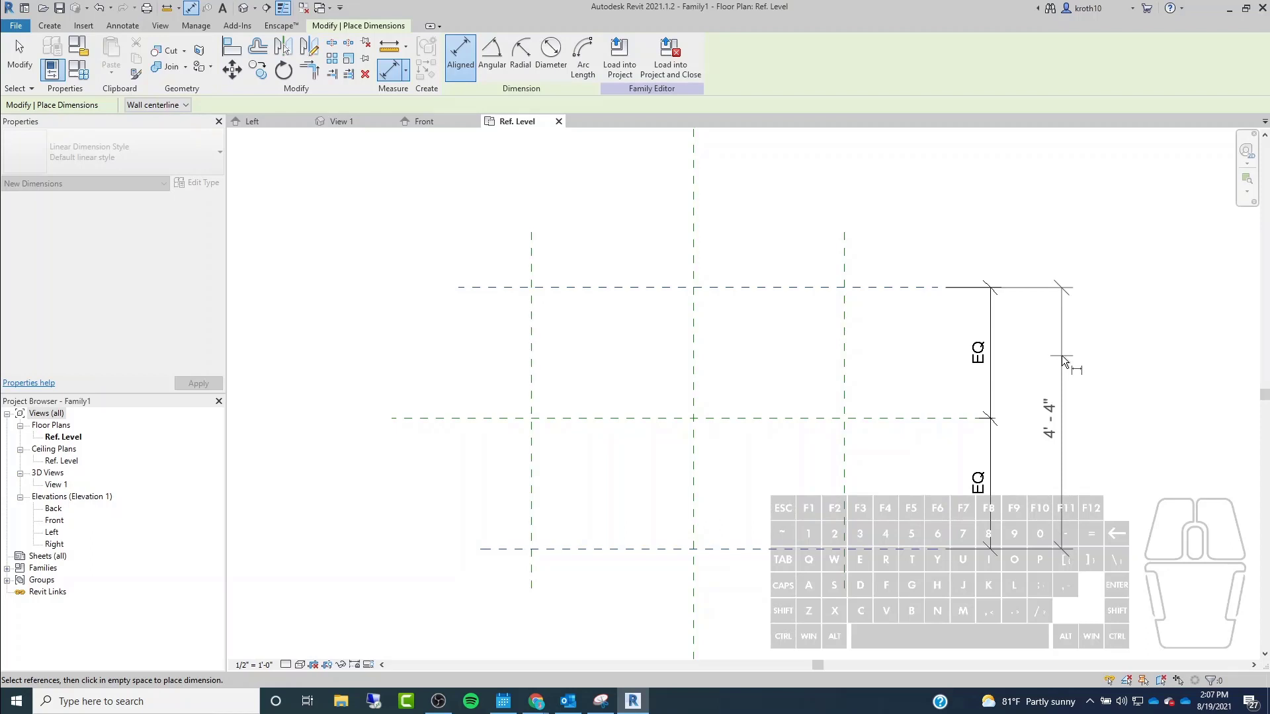
{"action": "left_click", "coordinate": [1062, 355]}
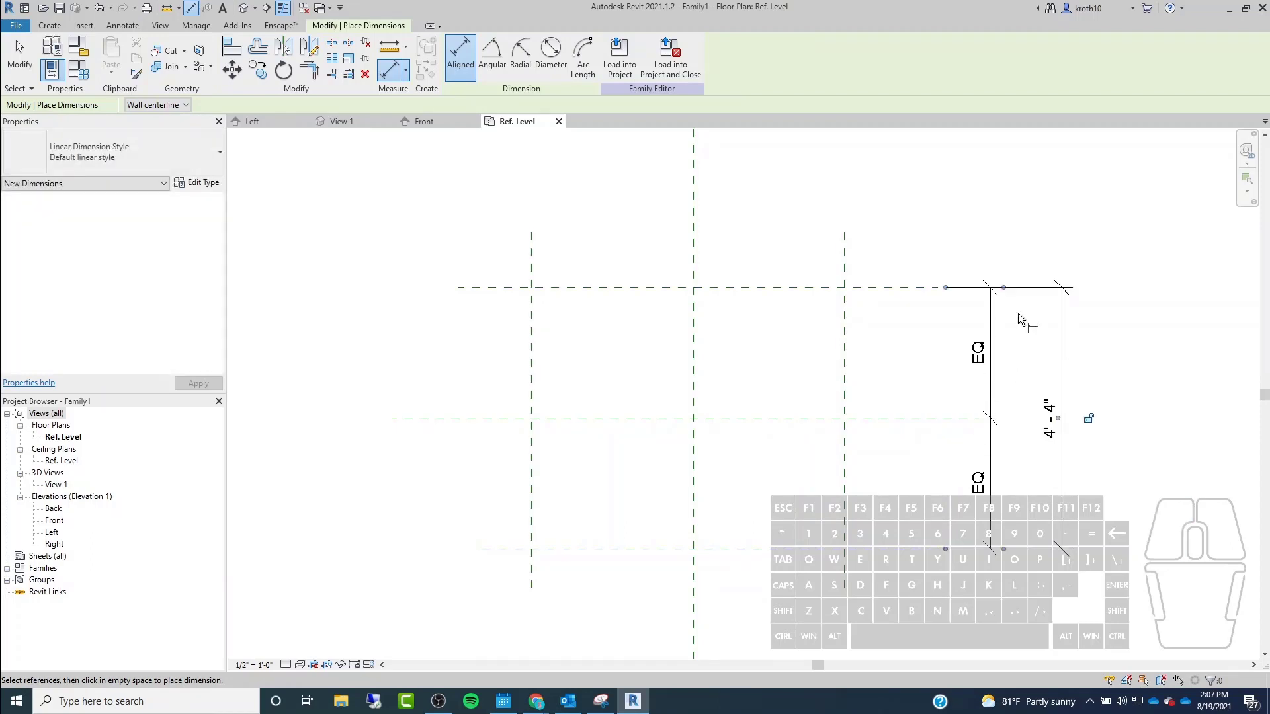
{"action": "key", "text": "Escape"}
{"action": "key", "text": "Escape"}
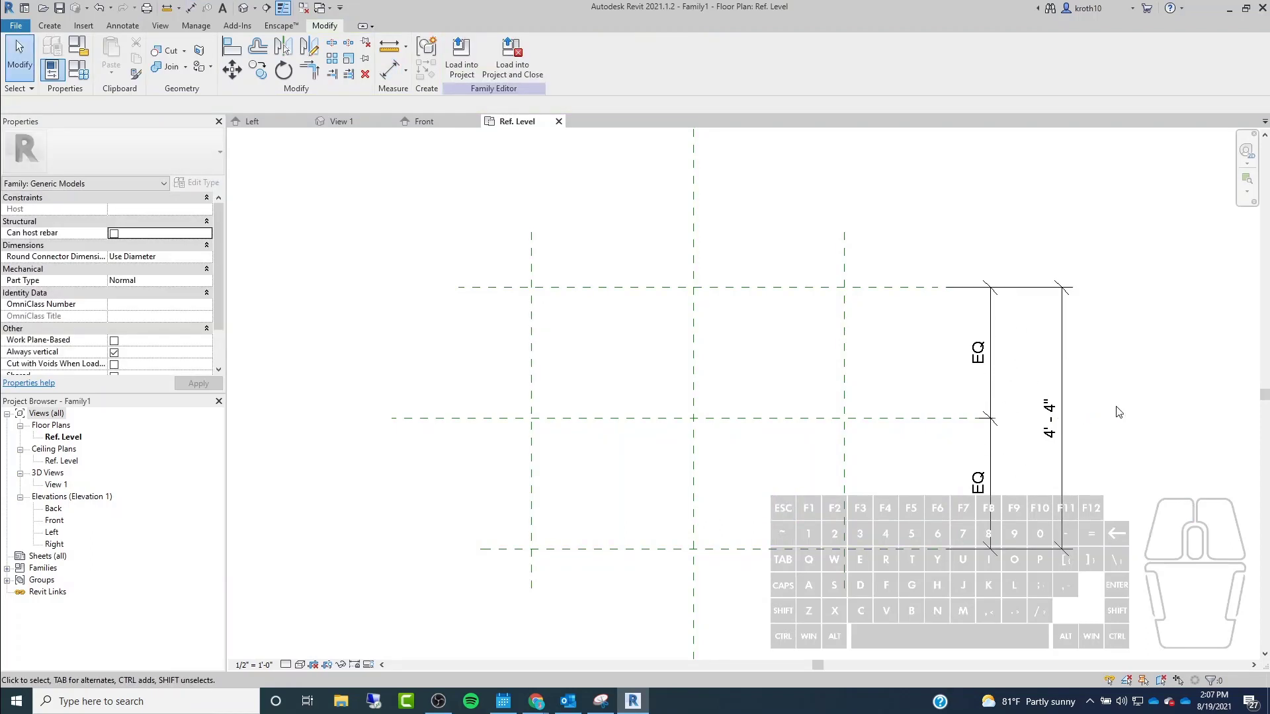
Label the overall Top-to-Bottom dimension with a new family type parameter named Length, grouped under Dimensions.
{"action": "left_click", "coordinate": [1050, 431]}
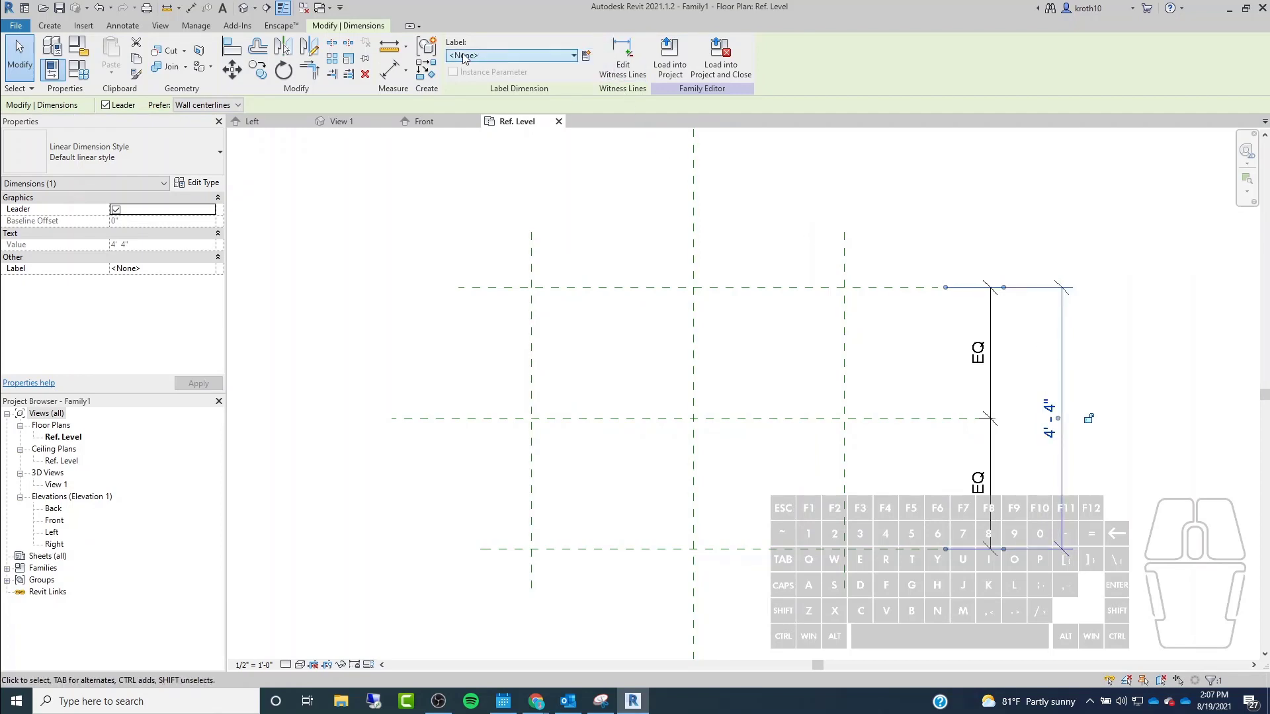
{"action": "left_click", "coordinate": [585, 59]}
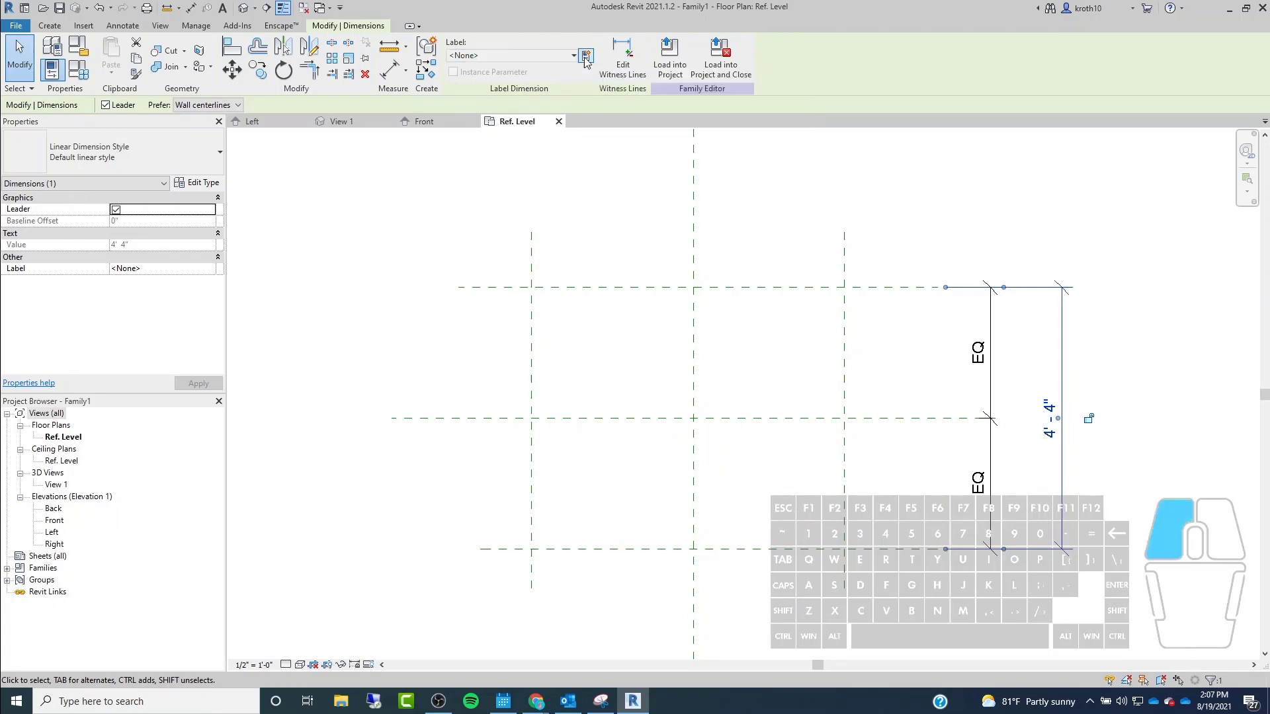
{"action": "left_click_drag", "start_coordinate": [566, 86], "coordinate": [400, 125]}
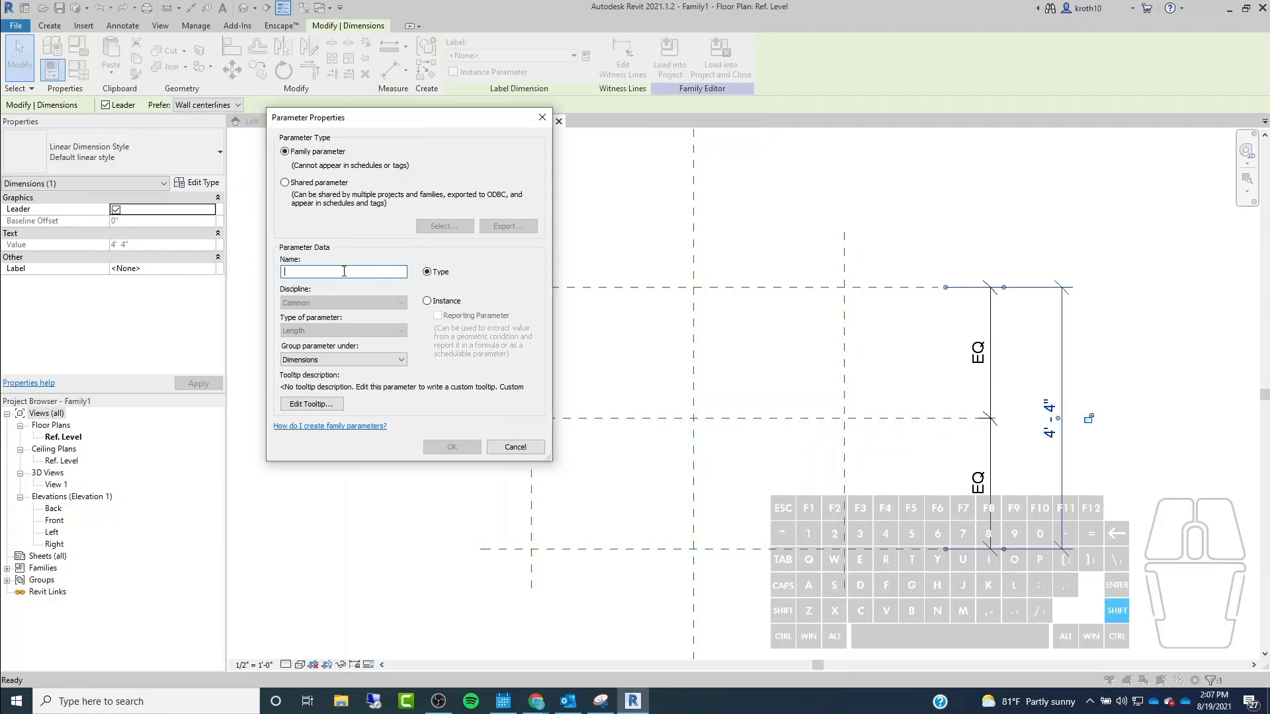
{"action": "type", "text": "Length"}
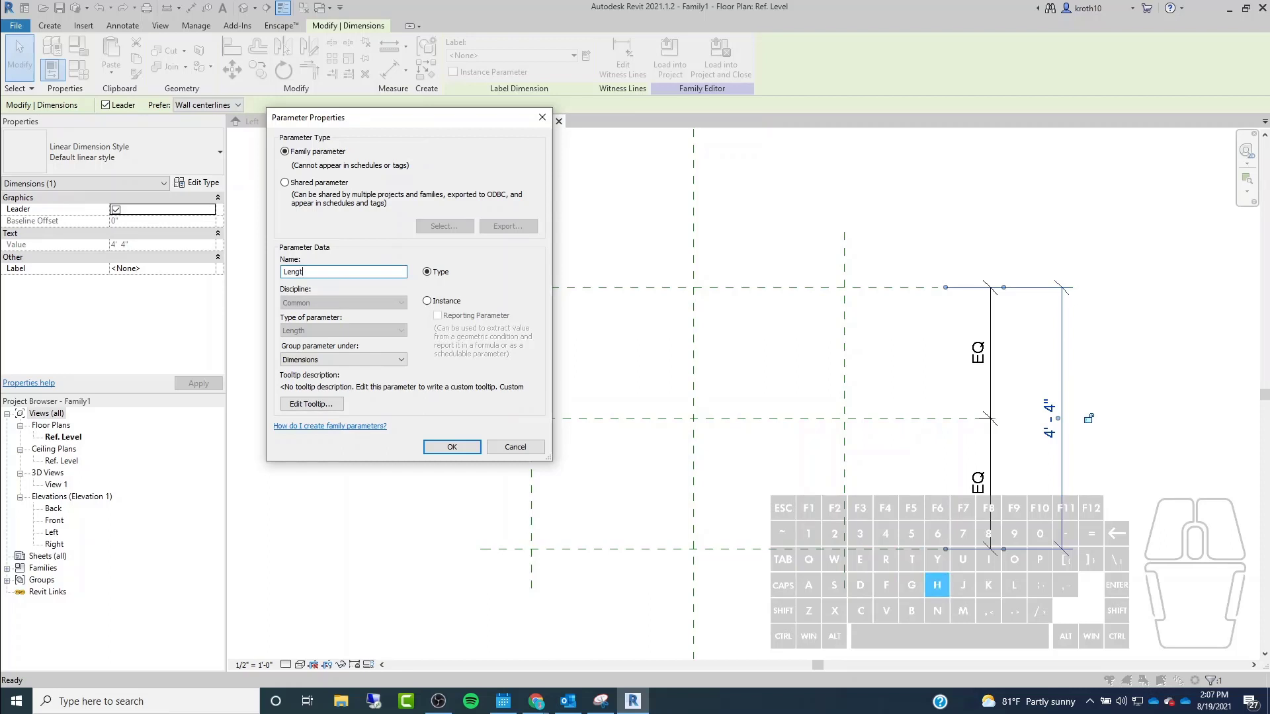
{"action": "left_click", "coordinate": [475, 450]}
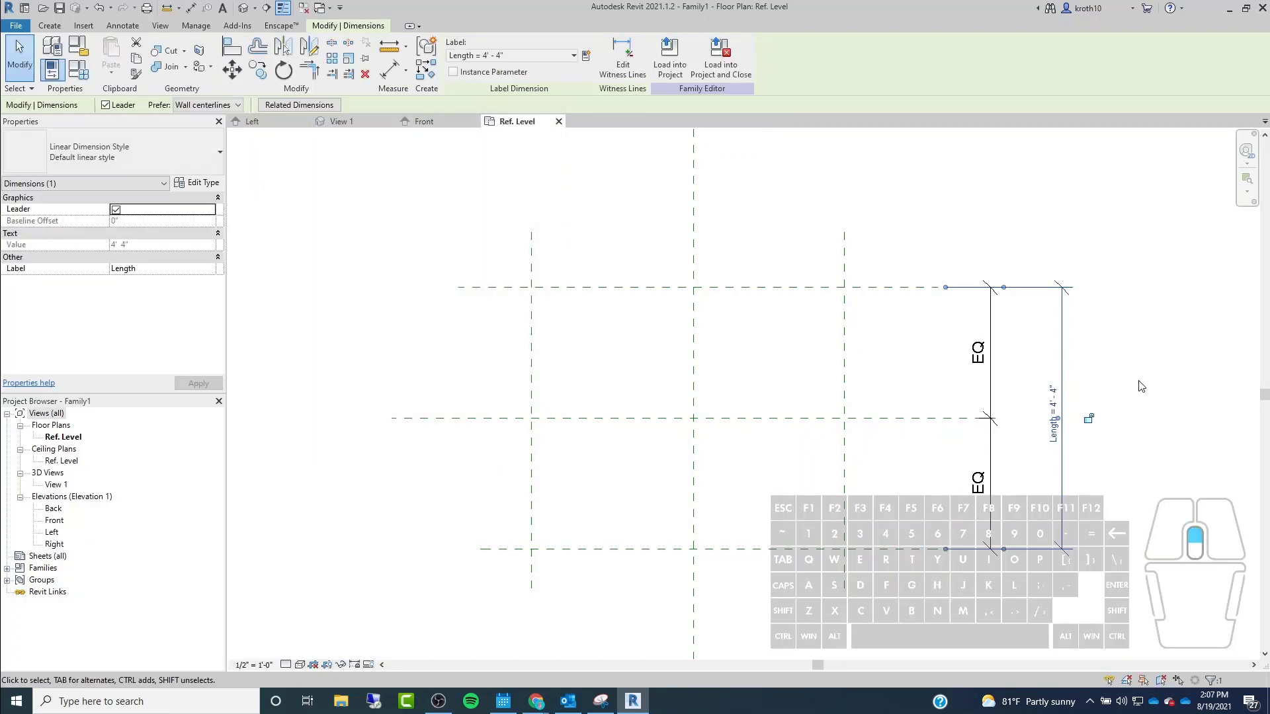
{"action": "scroll", "coordinate": [1130, 362], "scroll_direction": "up", "scroll_amount": 1}
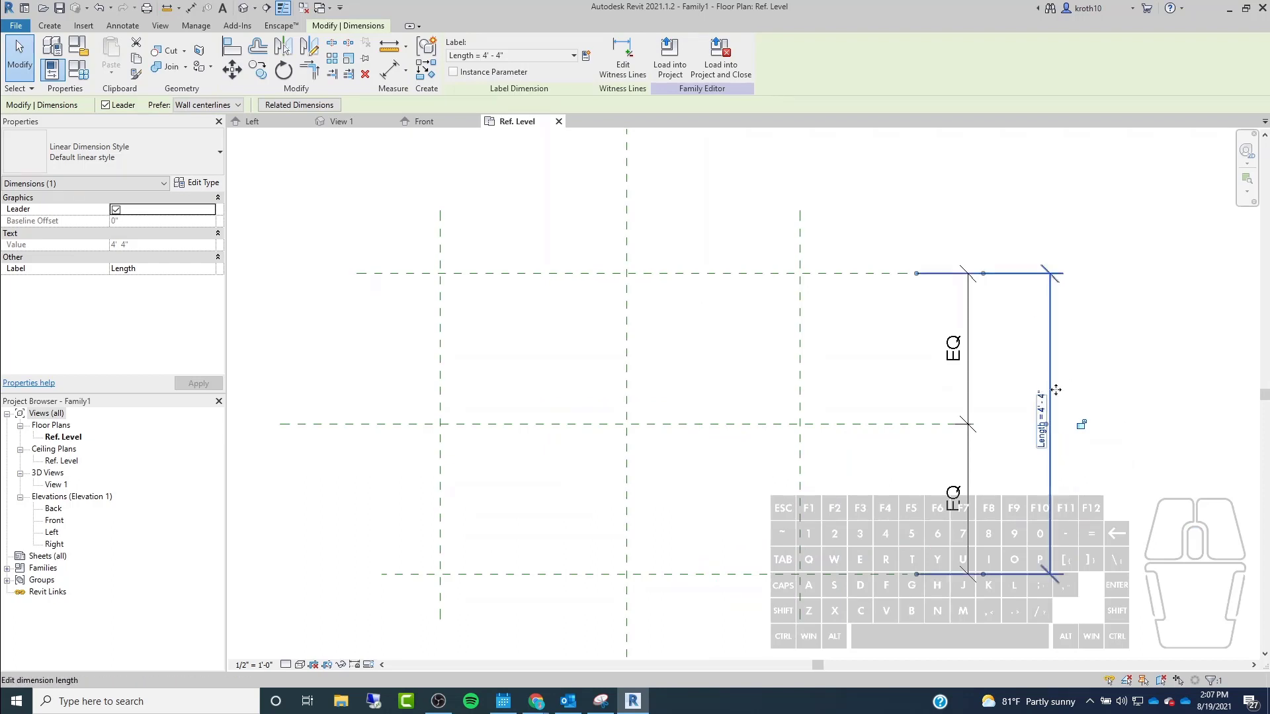
{"action": "left_click", "coordinate": [269, 177]}
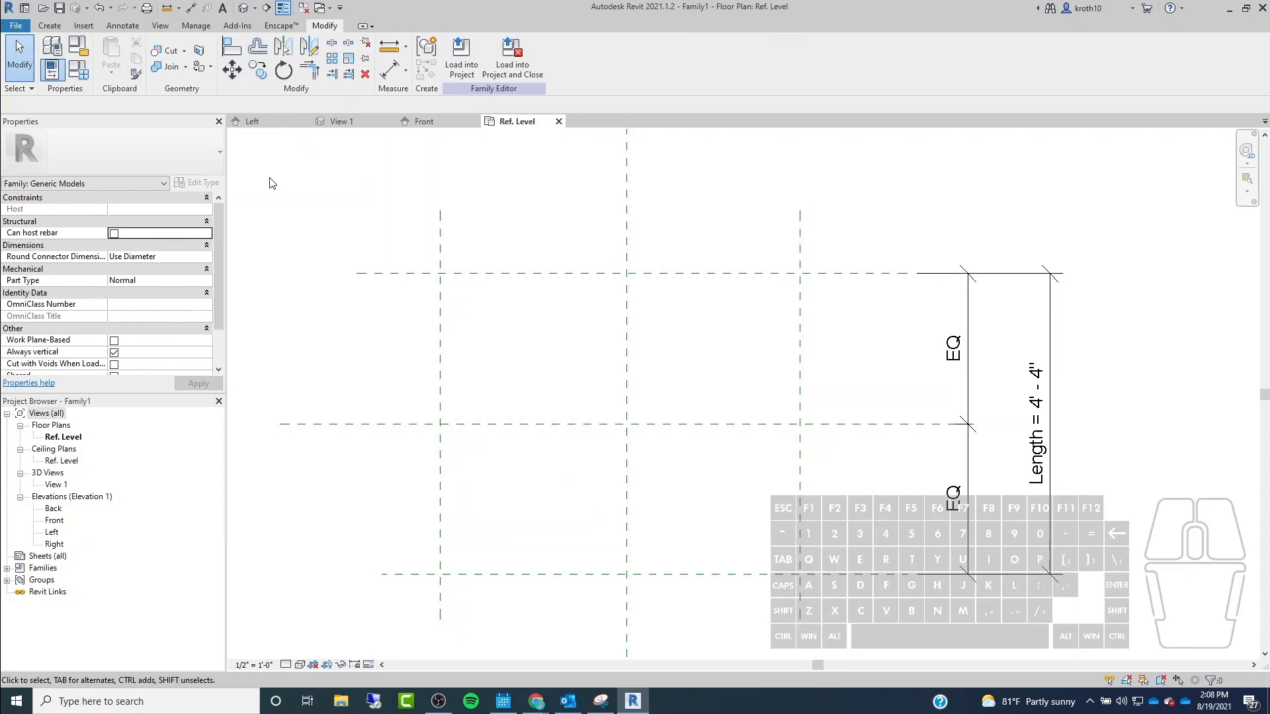
Set the Length parameter to 5' 0" in the family types and apply it to the reference planes.
{"action": "left_click", "coordinate": [82, 67]}
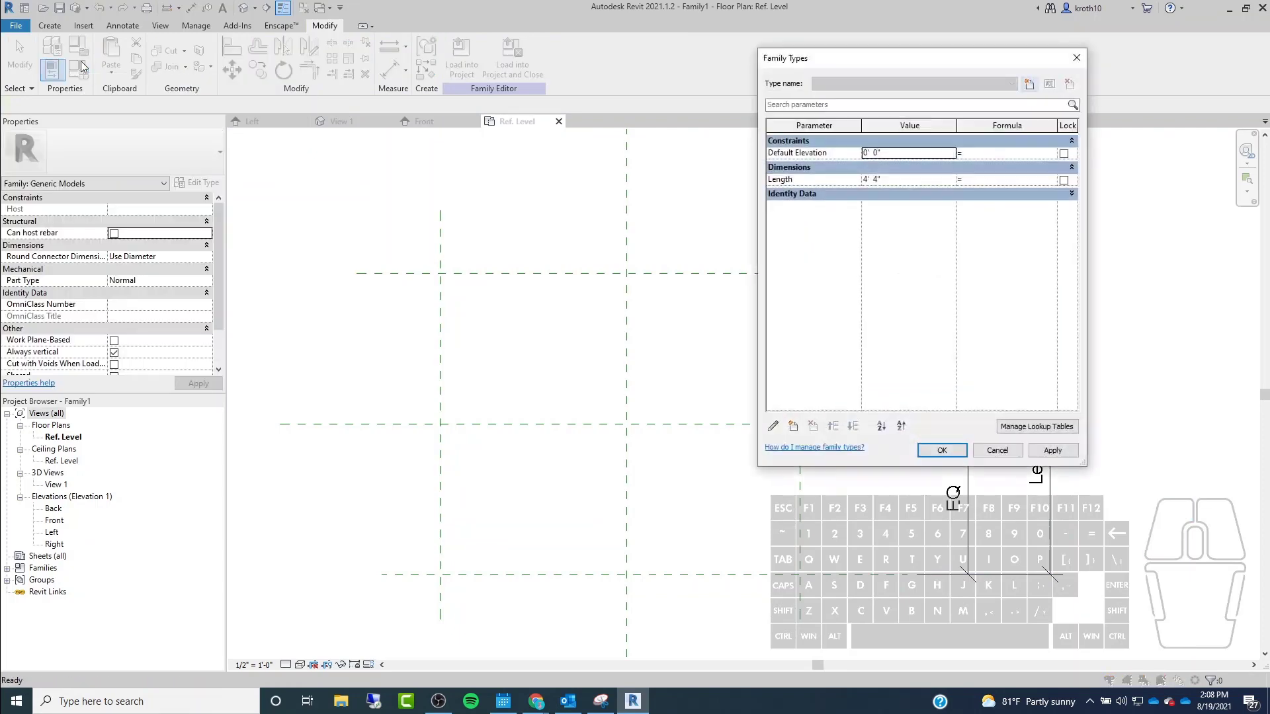
{"action": "left_click_drag", "start_coordinate": [923, 61], "coordinate": [330, 59]}
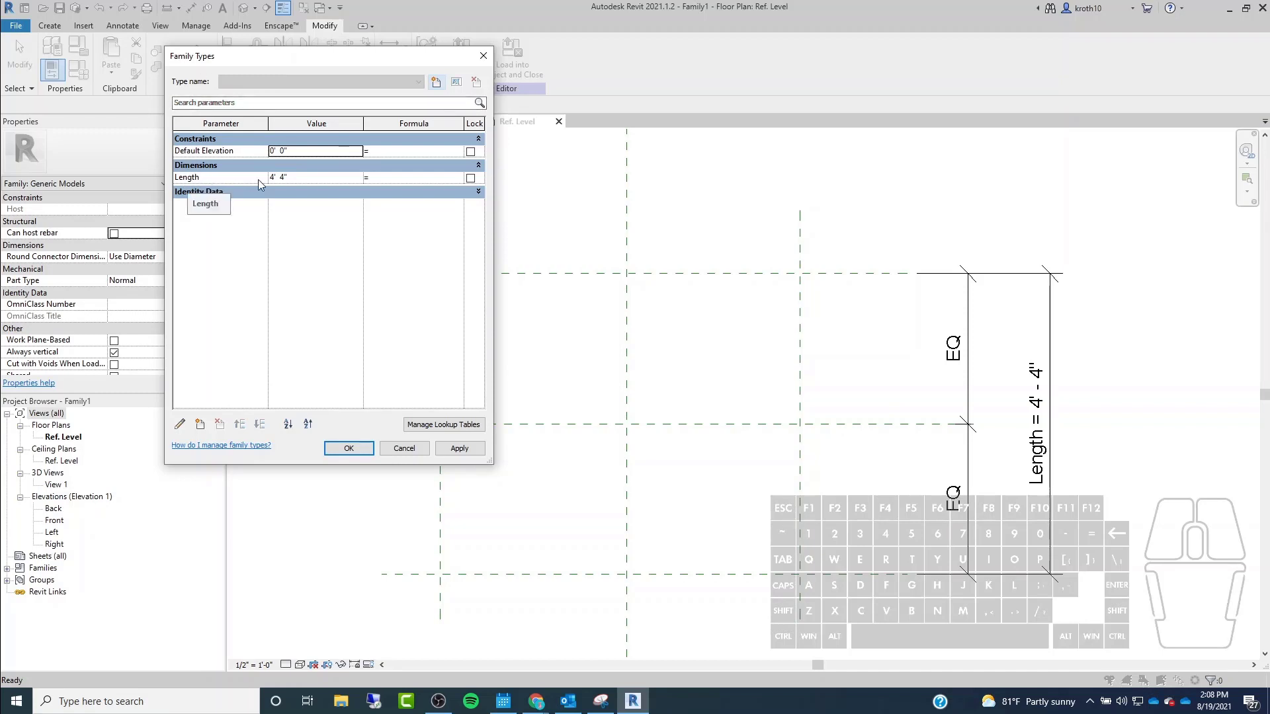
{"action": "left_click", "coordinate": [295, 177]}
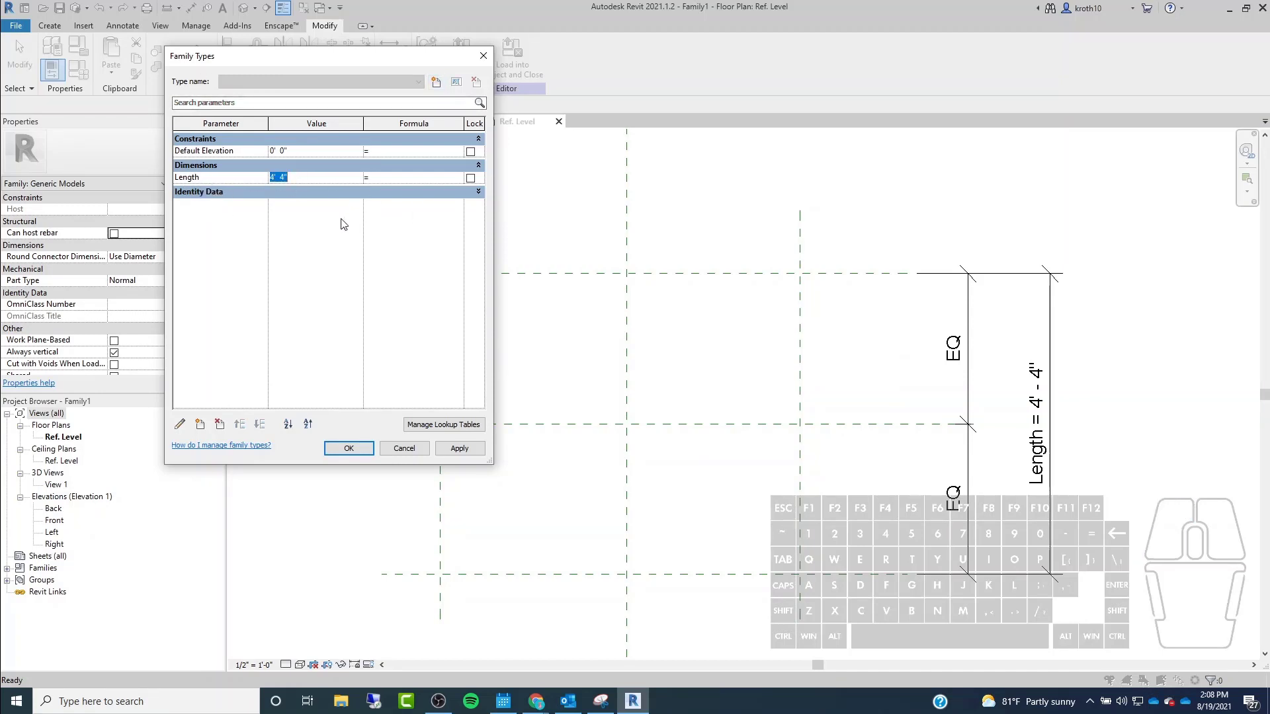
{"action": "type", "text": "5"}
{"action": "key", "text": "Tab"}
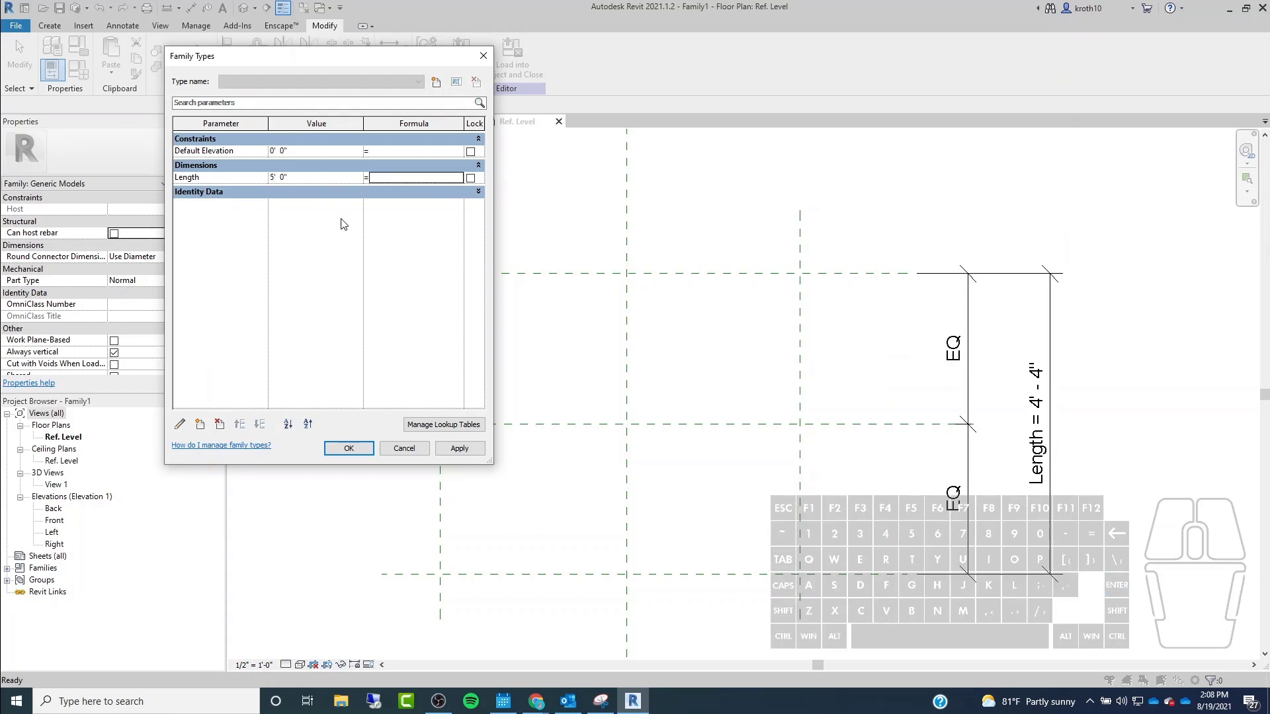
{"action": "left_click", "coordinate": [459, 447]}
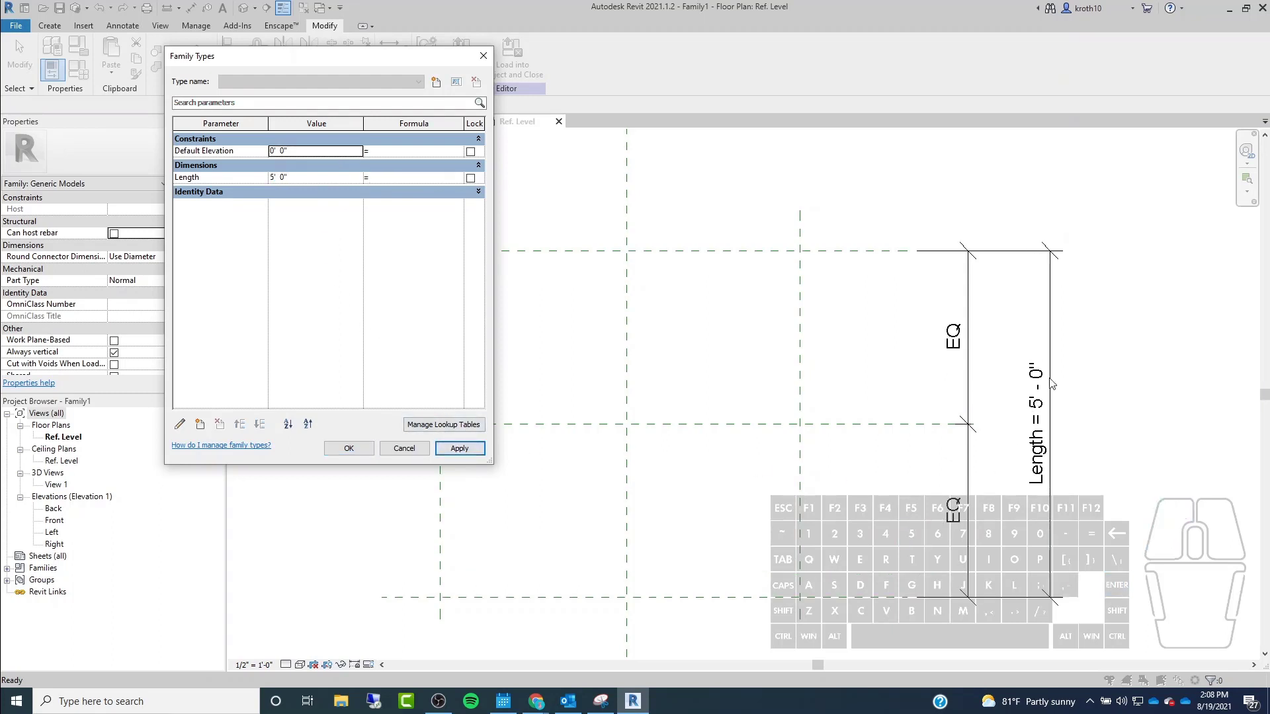
{"action": "left_click", "coordinate": [348, 448]}
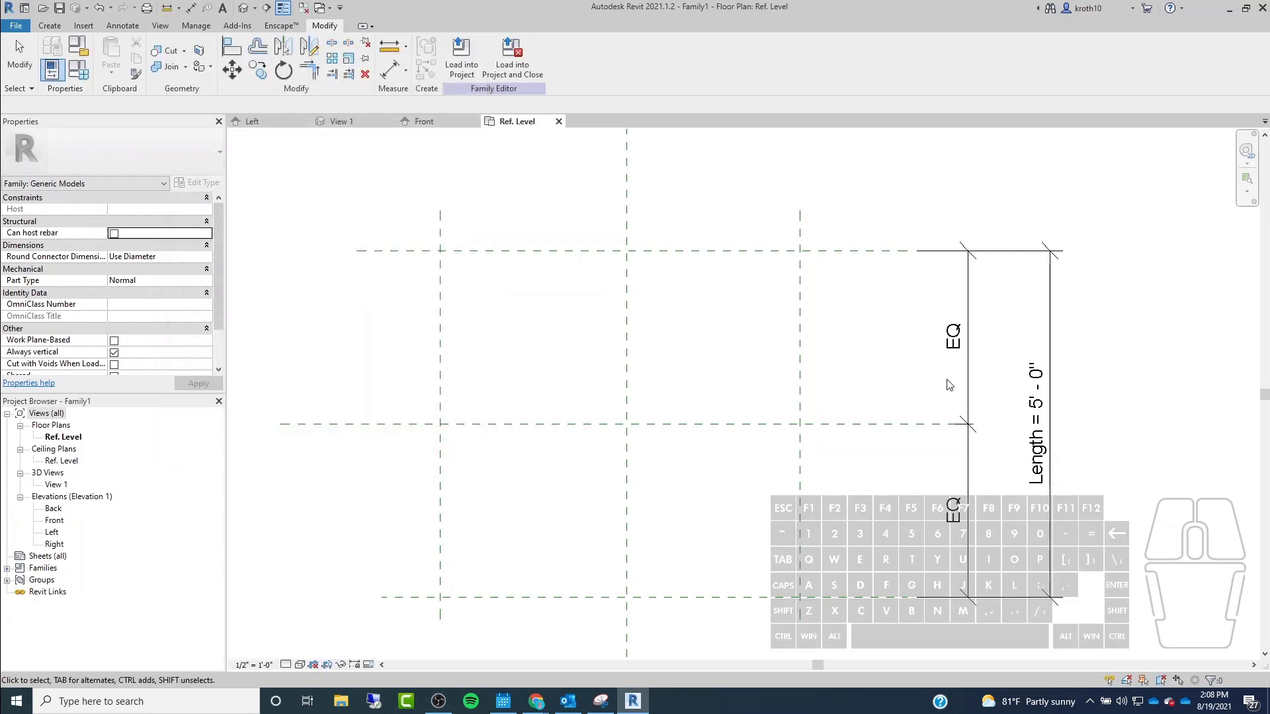
Change the labeled Length dimension directly in the plan view to 6' 0".
{"action": "left_click", "coordinate": [1038, 430]}
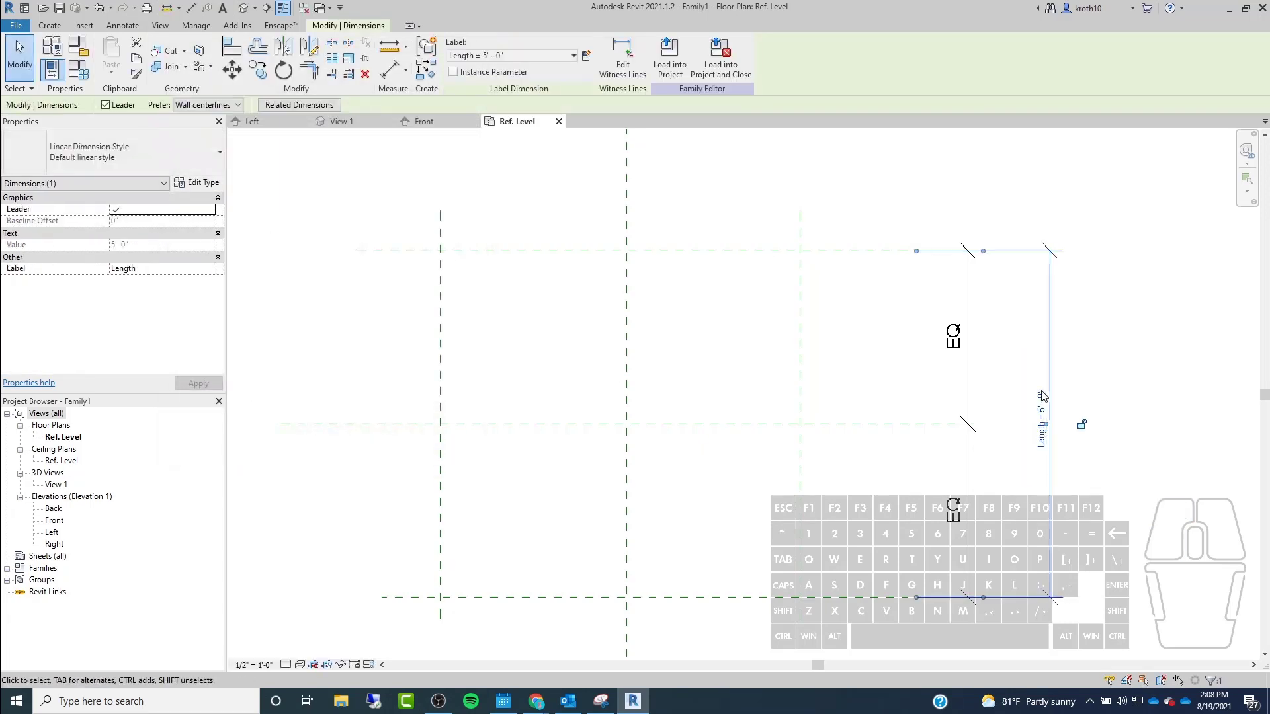
{"action": "left_click", "coordinate": [1042, 408]}
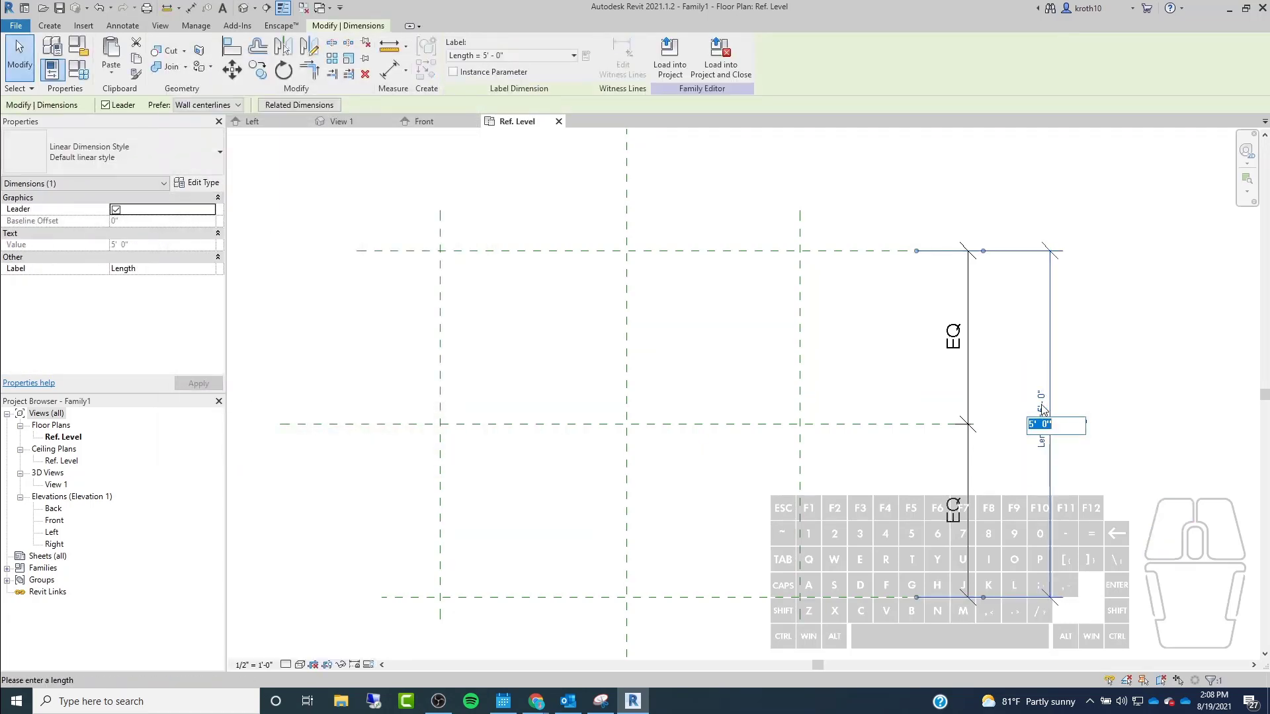
{"action": "type", "text": "6"}
{"action": "key", "text": "Return"}
{"action": "left_click", "coordinate": [1154, 357]}
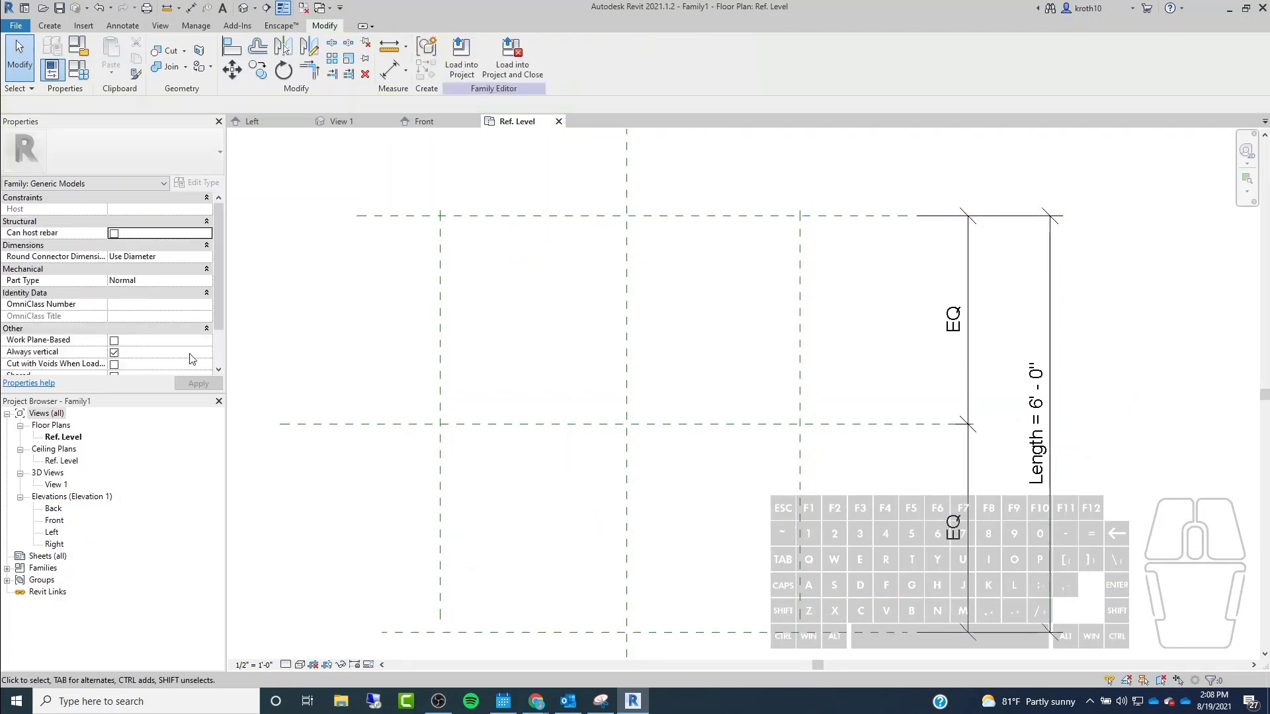
{"action": "scroll", "coordinate": [433, 337], "scroll_direction": "down", "scroll_amount": 3}
{"action": "middle_click_drag", "start_coordinate": [363, 454], "coordinate": [406, 536]}
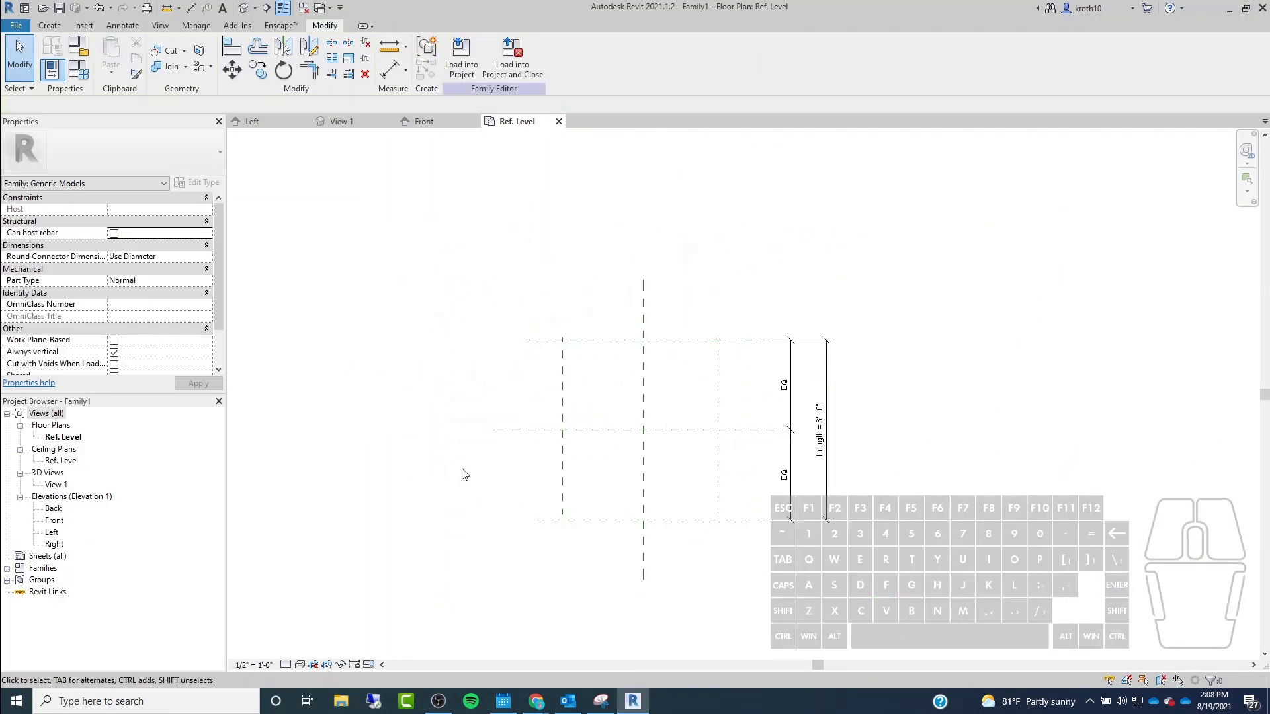
Add an overall aligned dimension from the Left to the Right reference plane, placed above the Top reference plane.
{"action": "scroll", "coordinate": [692, 433], "scroll_direction": "up", "scroll_amount": 2}
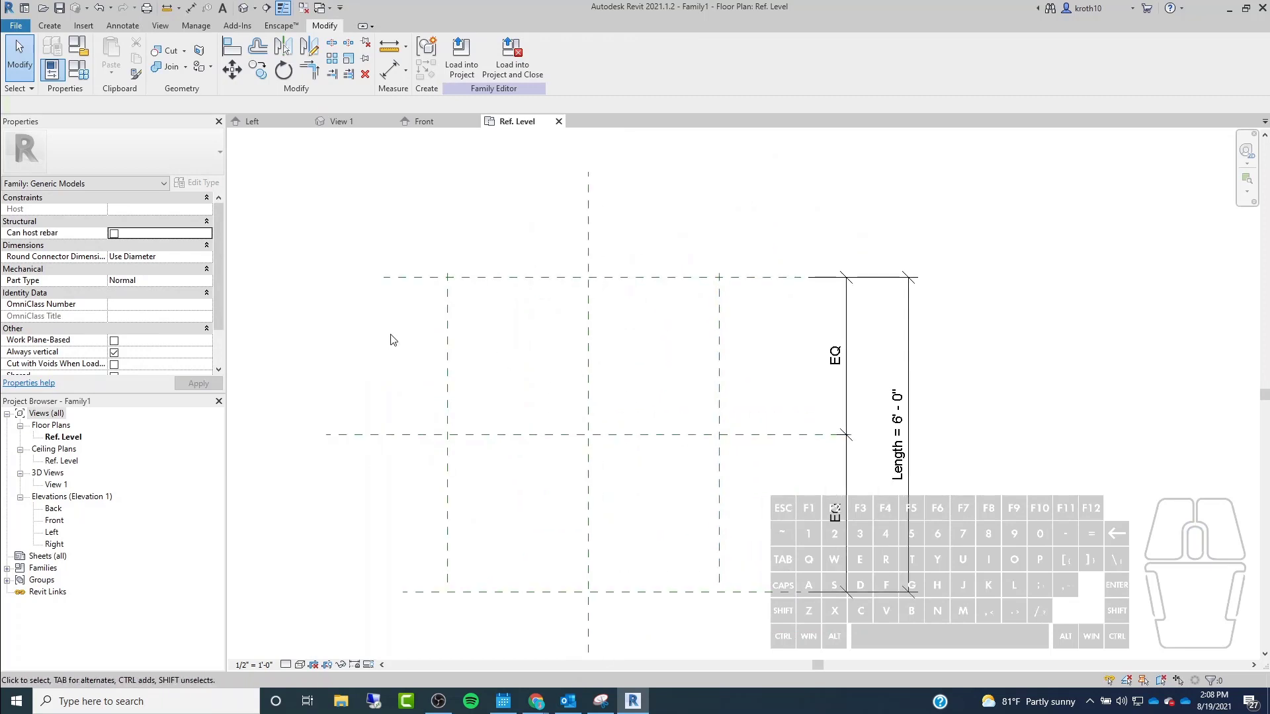
{"action": "left_click", "coordinate": [122, 25]}
{"action": "left_click", "coordinate": [55, 53]}
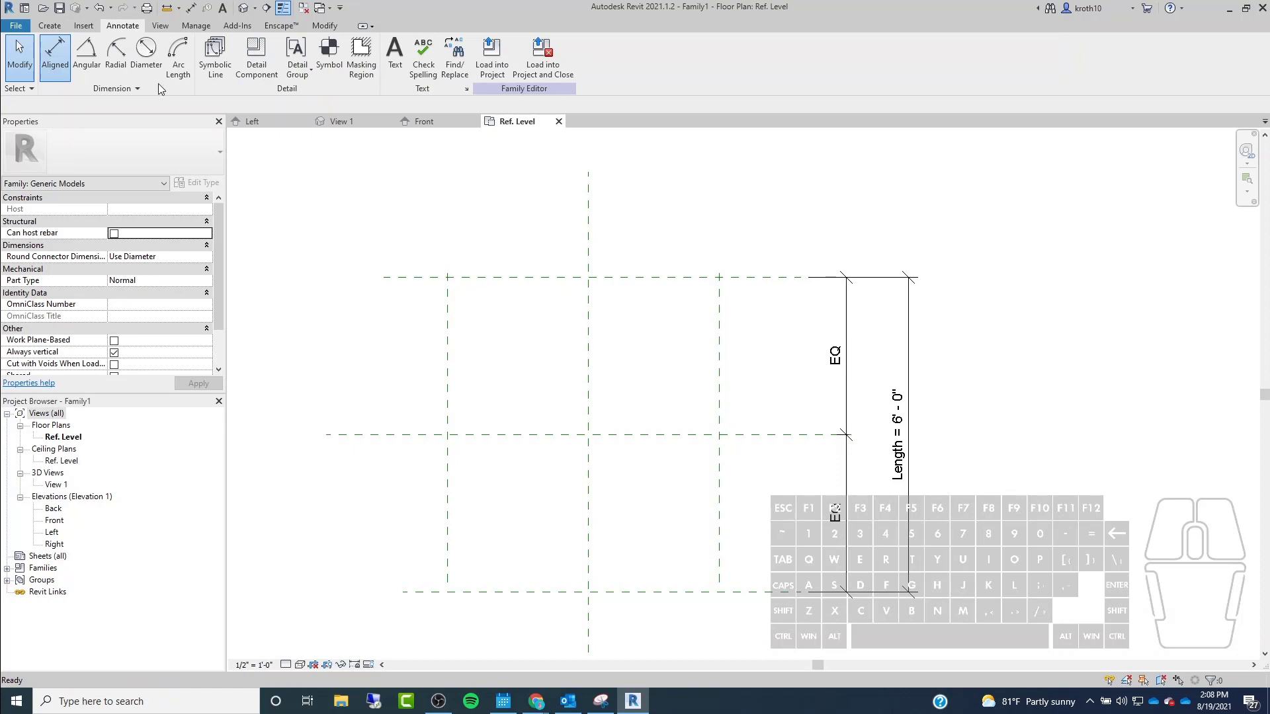
{"action": "left_click", "coordinate": [449, 328]}
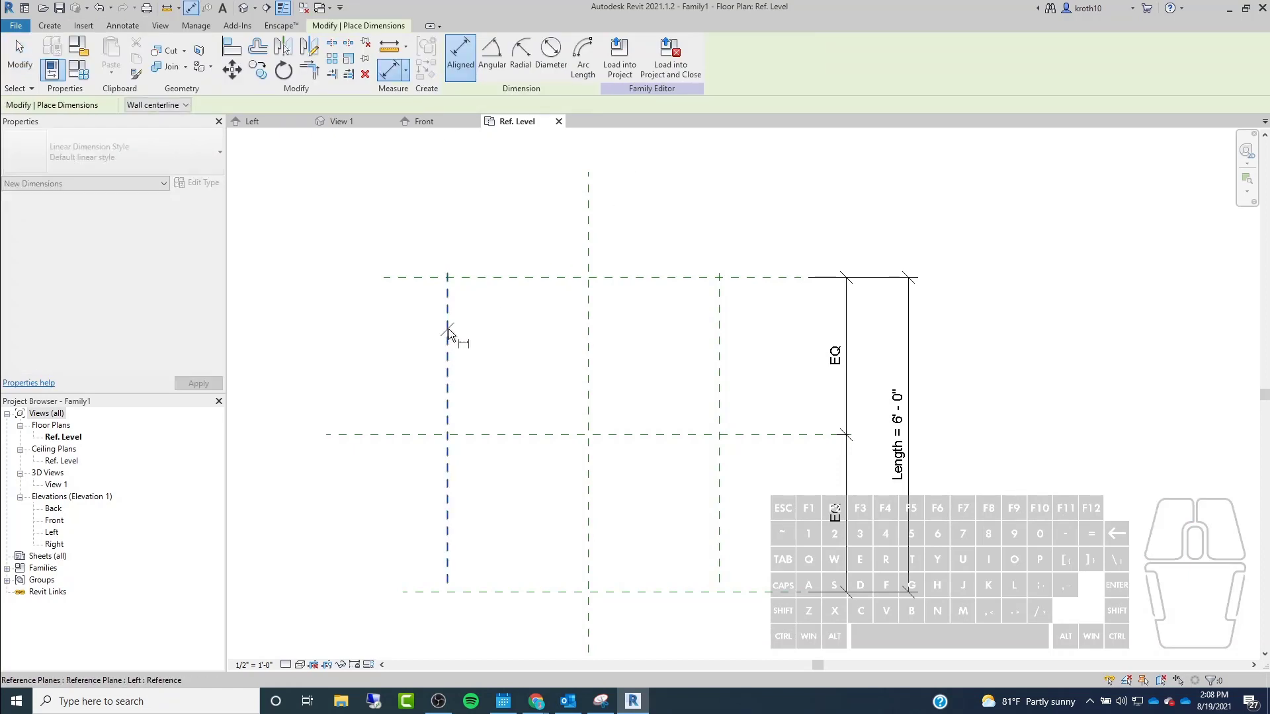
{"action": "left_click", "coordinate": [721, 303]}
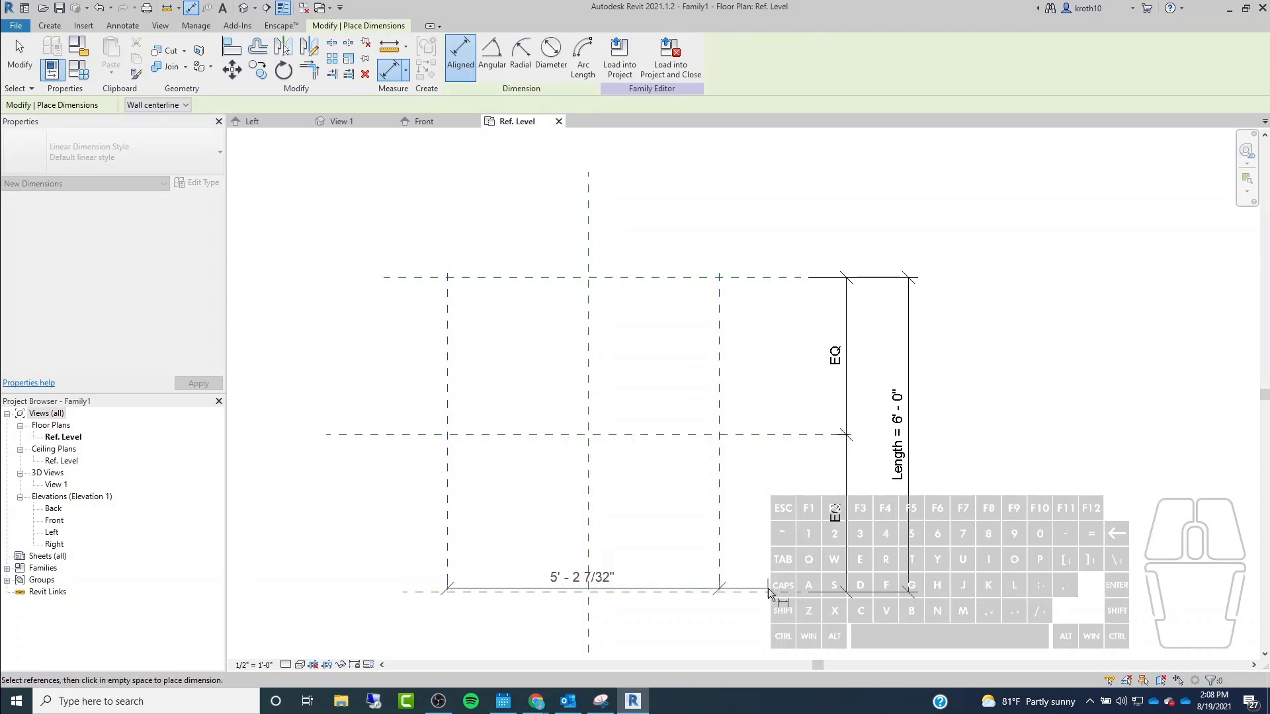
{"action": "scroll", "coordinate": [769, 587], "scroll_direction": "down", "scroll_amount": 1}
{"action": "left_click", "coordinate": [779, 240]}
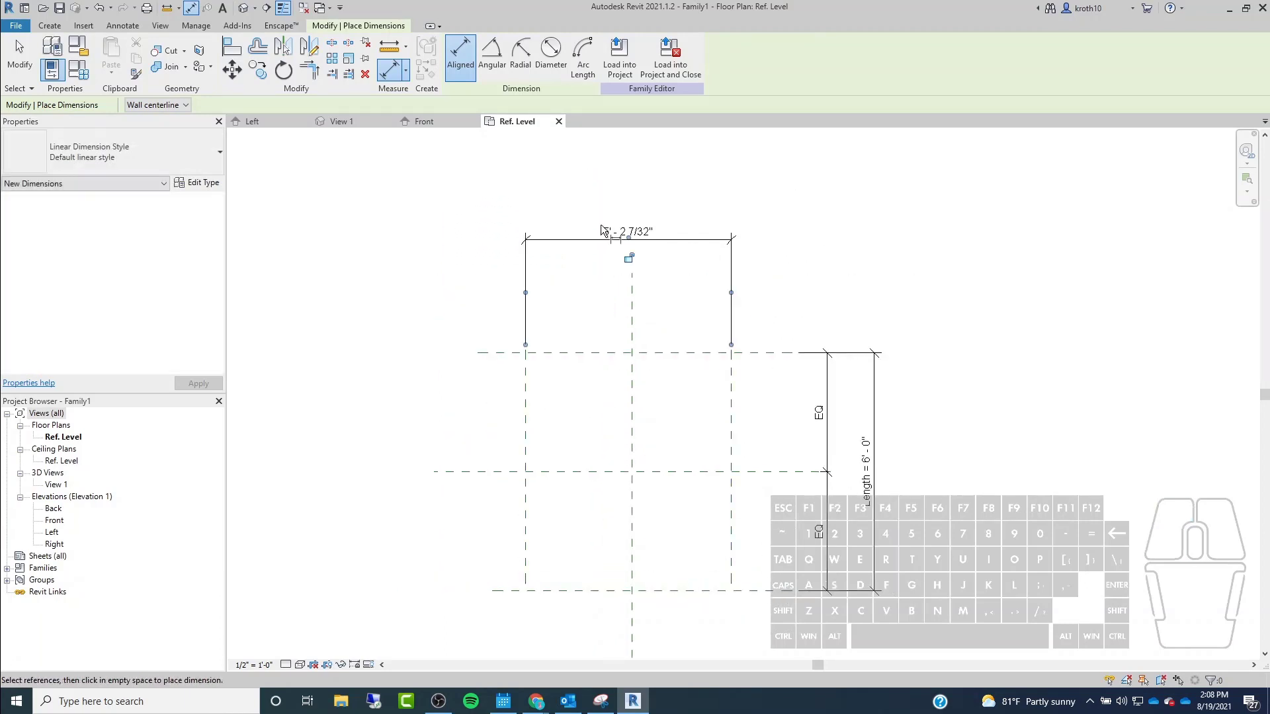
{"action": "key", "text": "Escape"}
Label the overall Left-to-Right dimension with a new family type parameter named Width, grouped under Dimensions.
{"action": "left_click", "coordinate": [688, 247]}
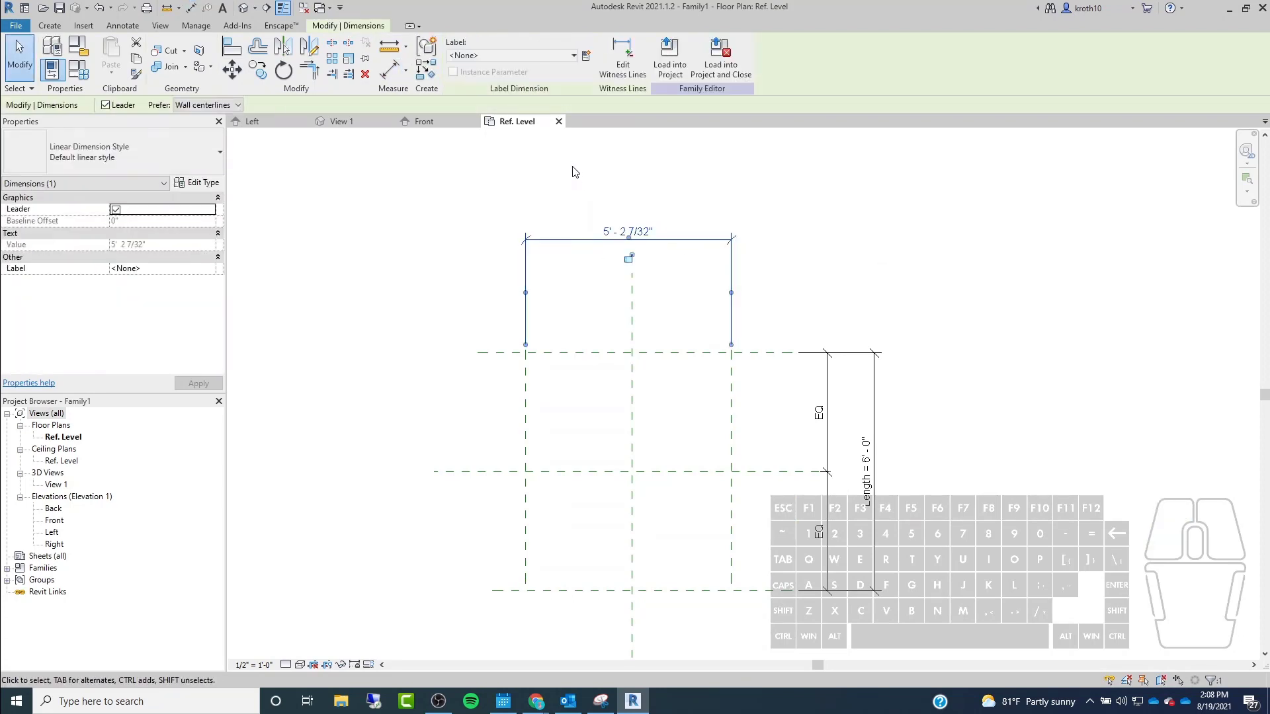
{"action": "left_click", "coordinate": [586, 56]}
{"action": "left_click_drag", "start_coordinate": [410, 129], "coordinate": [283, 117]}
{"action": "key", "text": "shift"}
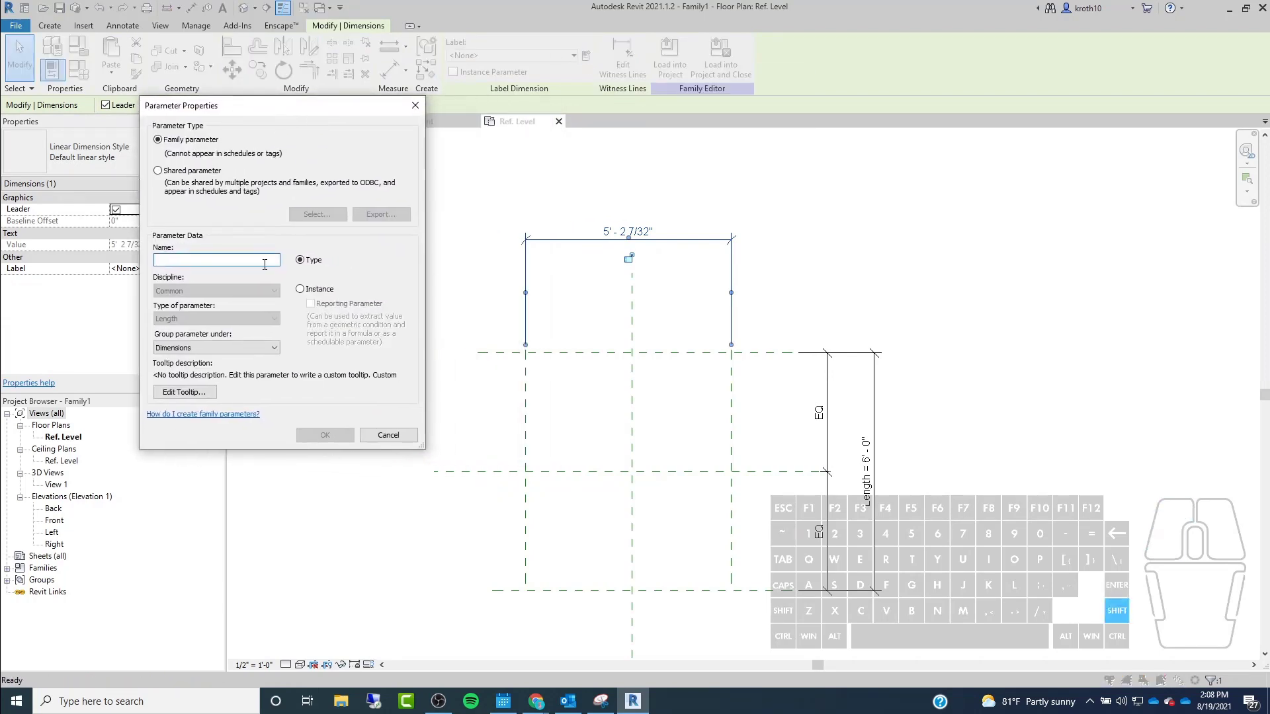
{"action": "type", "text": "Wid"}
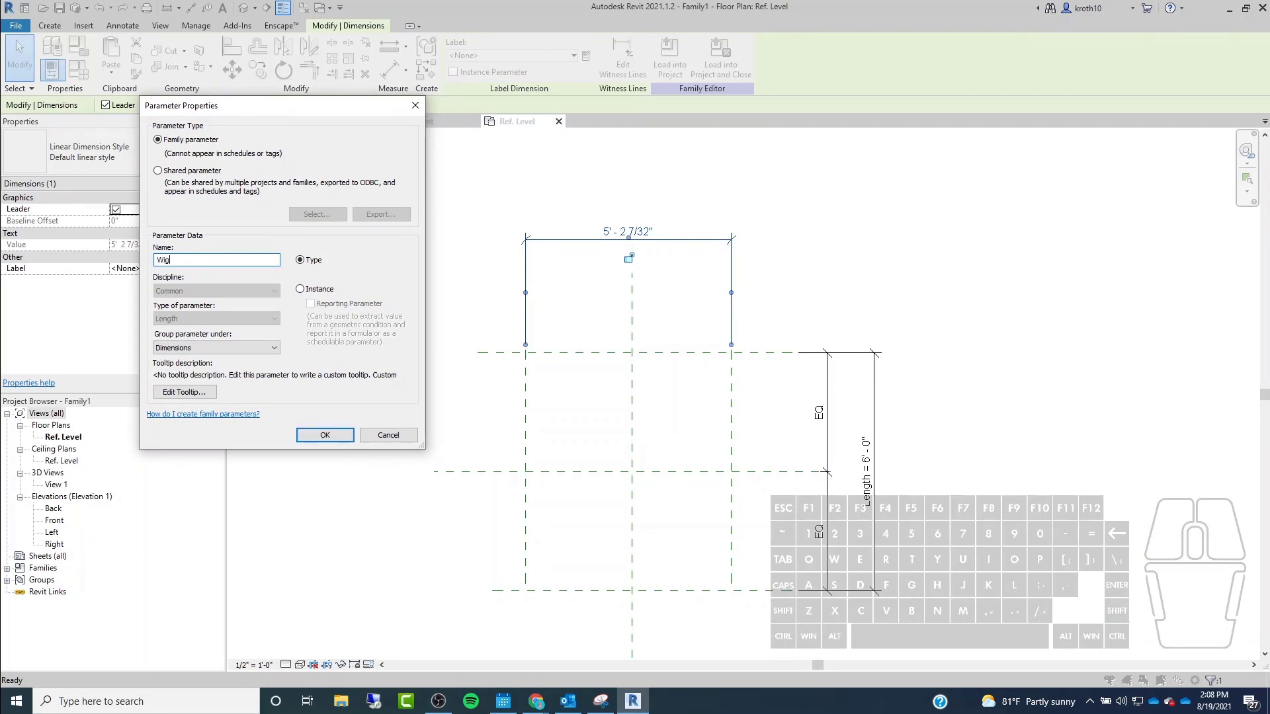
{"action": "type", "text": "th"}
{"action": "left_click", "coordinate": [316, 436]}
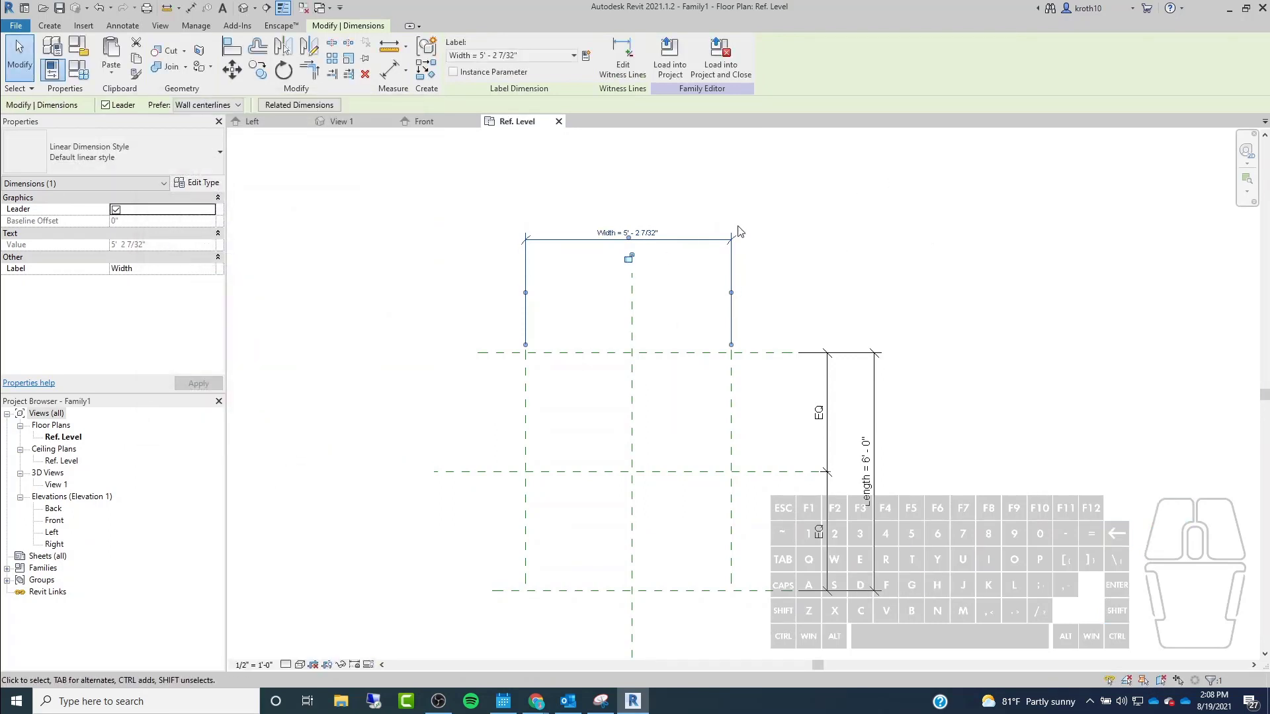
Change the labeled Width dimension directly in the plan view to 6' 0".
{"action": "scroll", "coordinate": [587, 298], "scroll_direction": "up", "scroll_amount": 4}
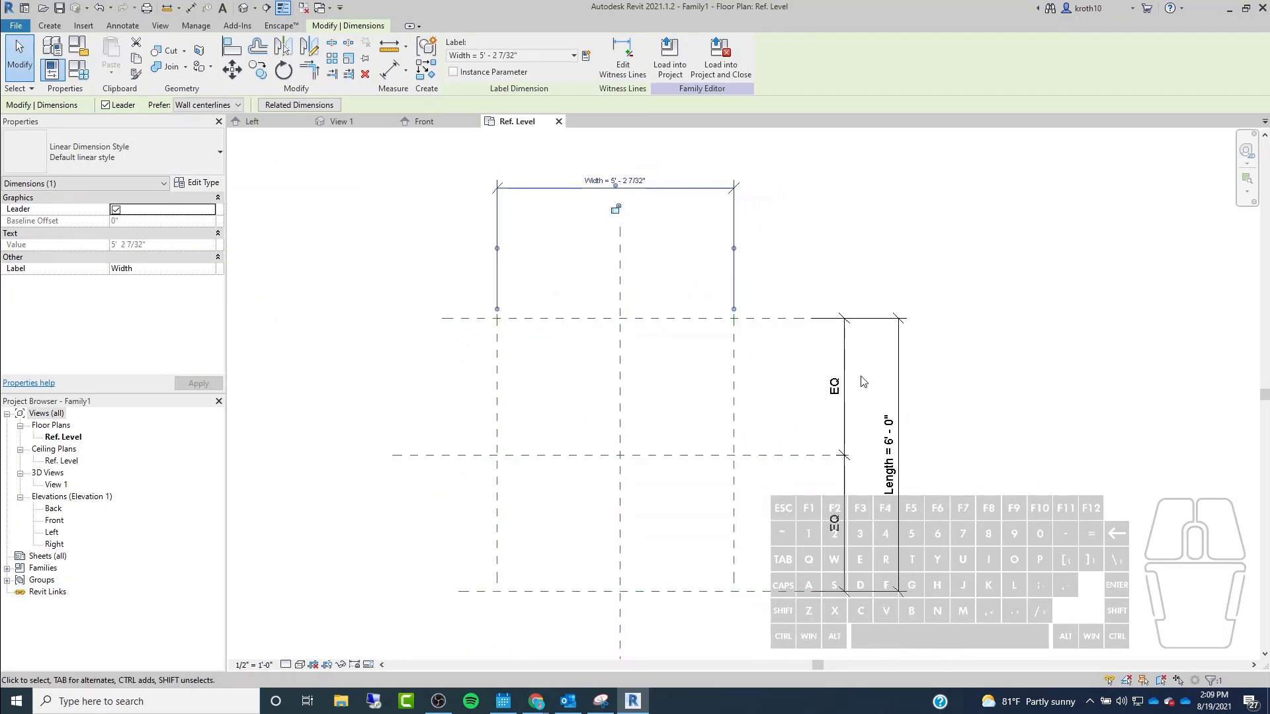
{"action": "left_click", "coordinate": [637, 176]}
{"action": "type", "text": "6"}
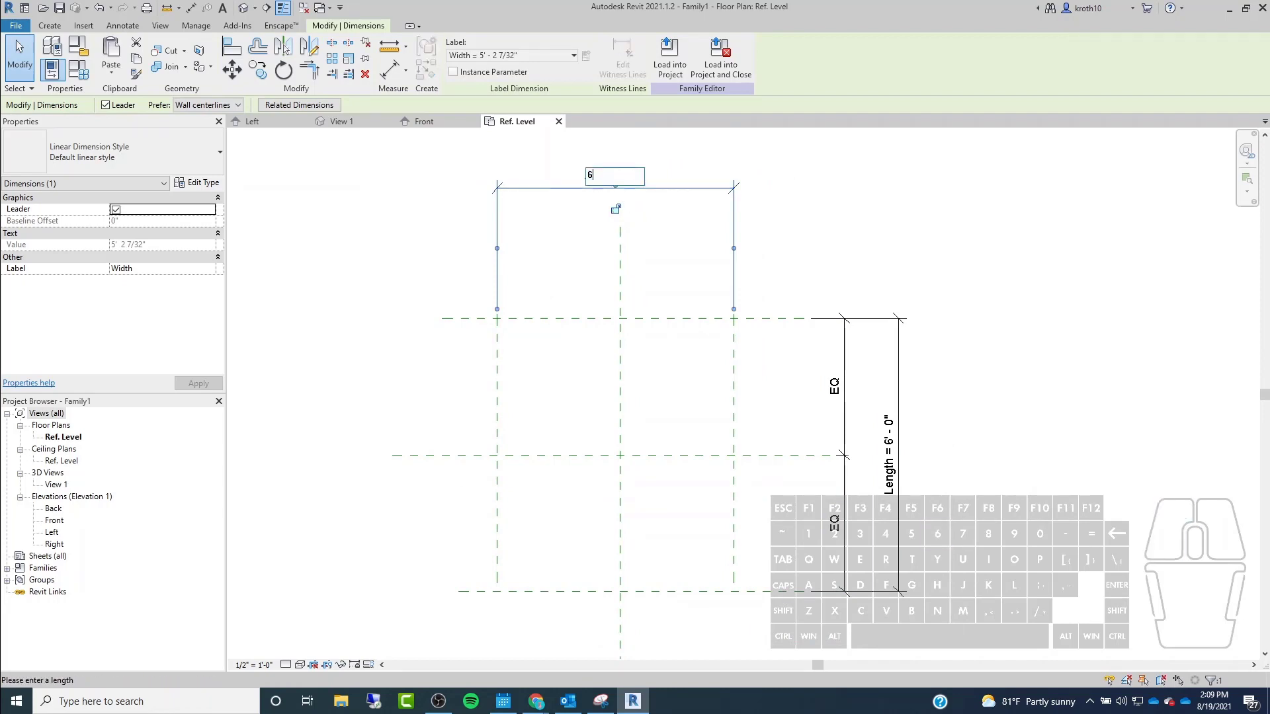
{"action": "type", "text": "'"}
{"action": "key", "text": "Return"}
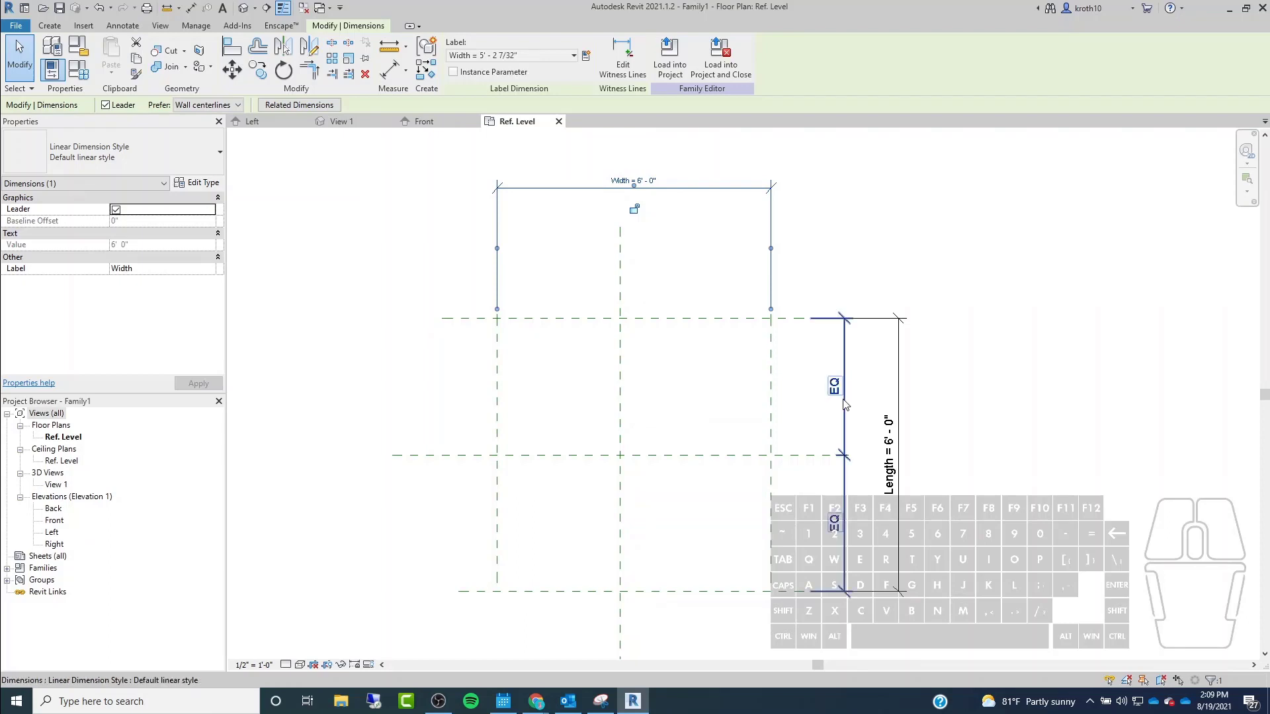
{"action": "left_click", "coordinate": [879, 267]}
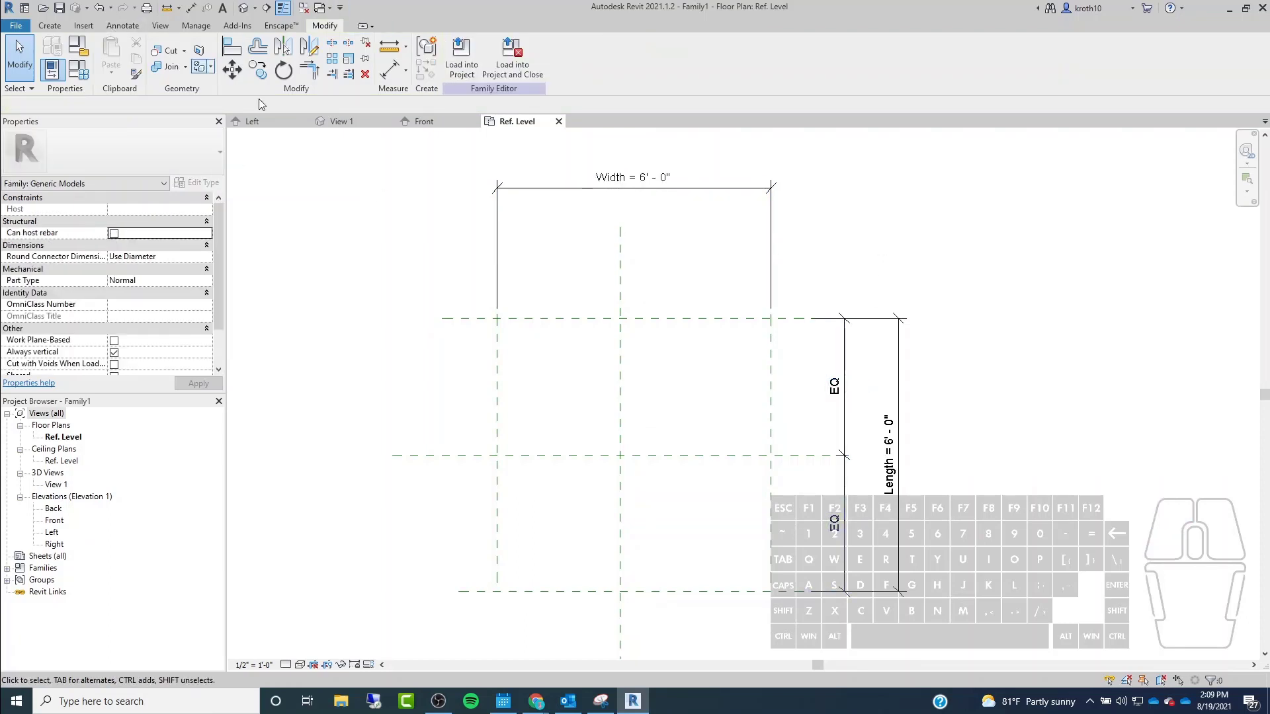
Dimension the Left, Center (Left/Right) and Right reference planes in one string below the Width dimension and make its segments equal.
{"action": "left_click", "coordinate": [850, 437]}
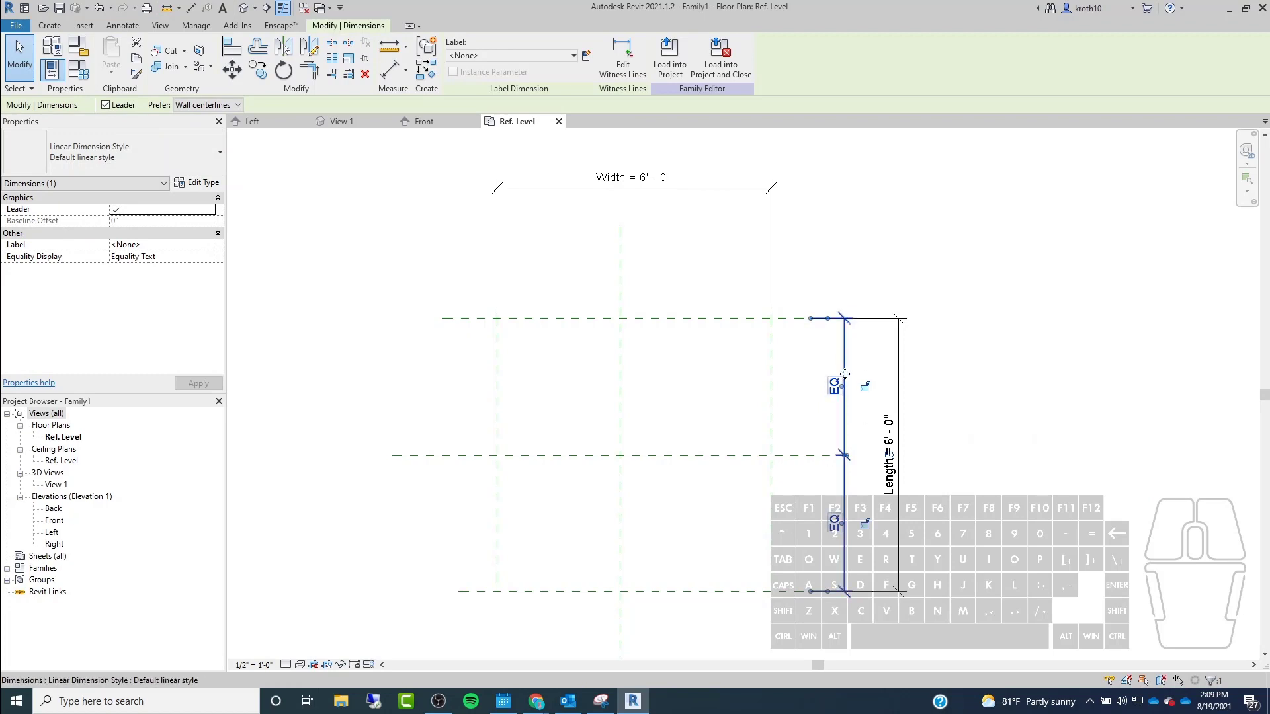
{"action": "key", "text": "d"}
{"action": "key", "text": "i"}
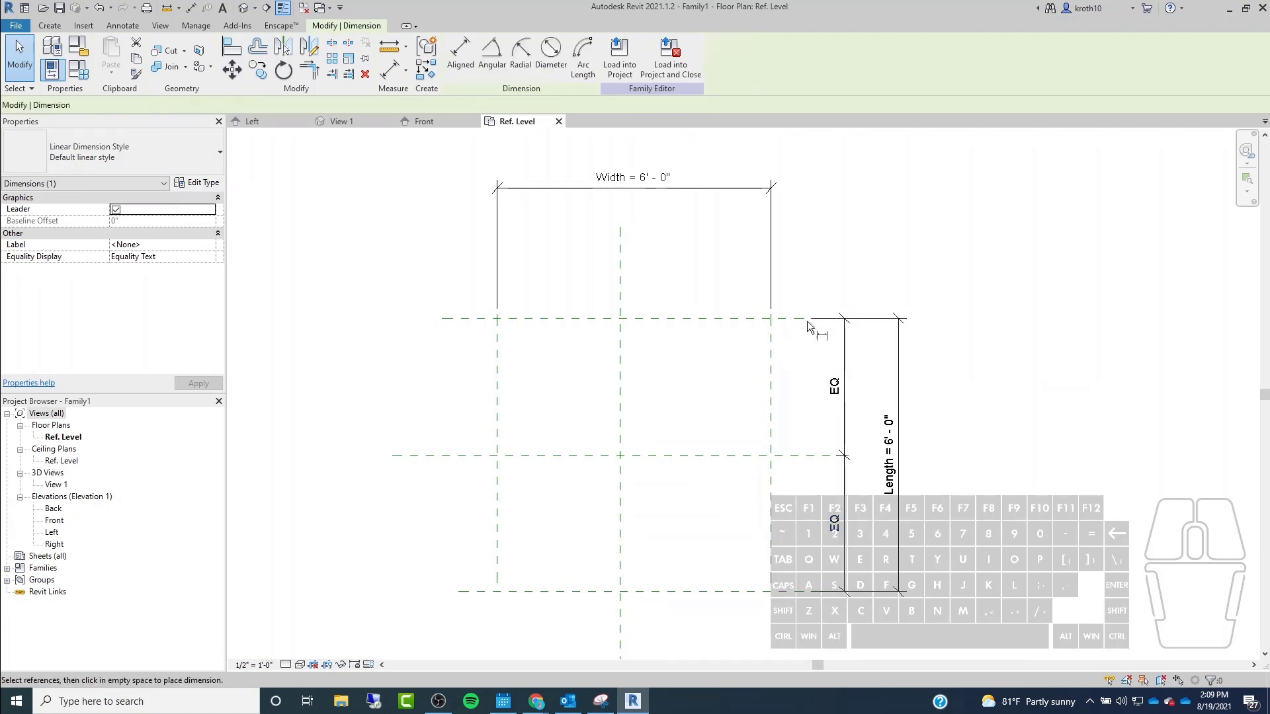
{"action": "left_click", "coordinate": [498, 387]}
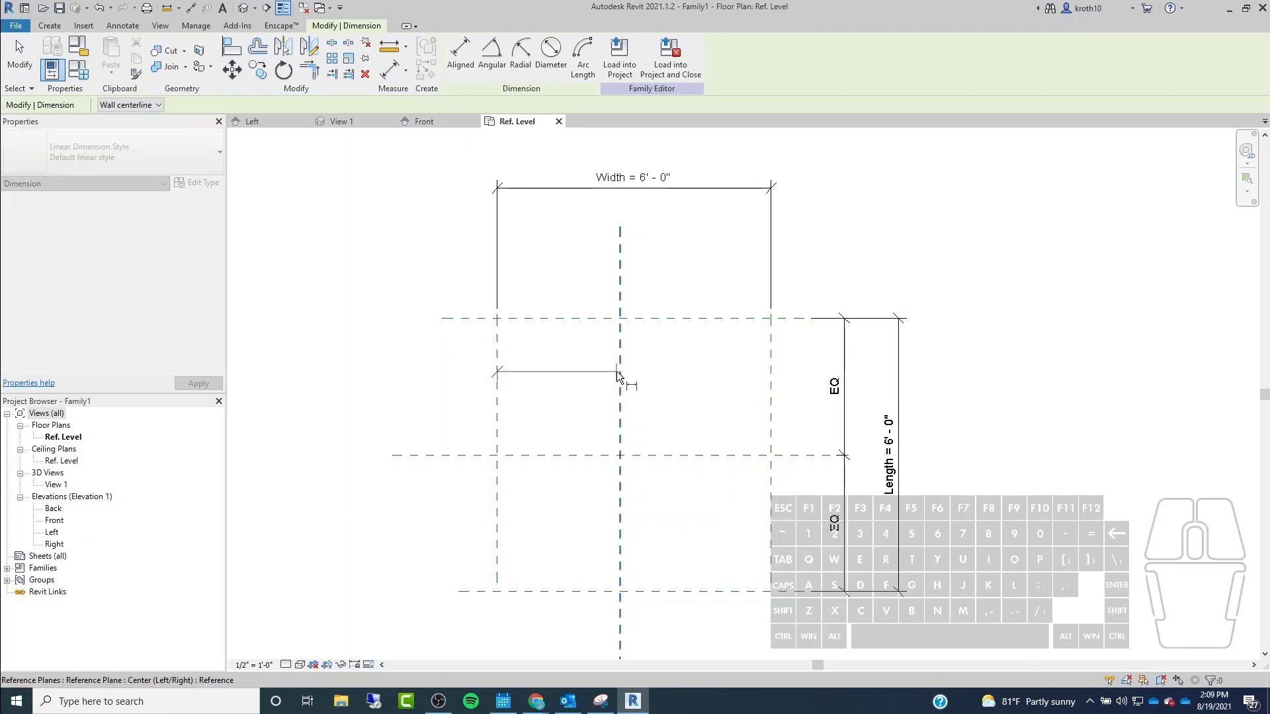
{"action": "left_click", "coordinate": [616, 371]}
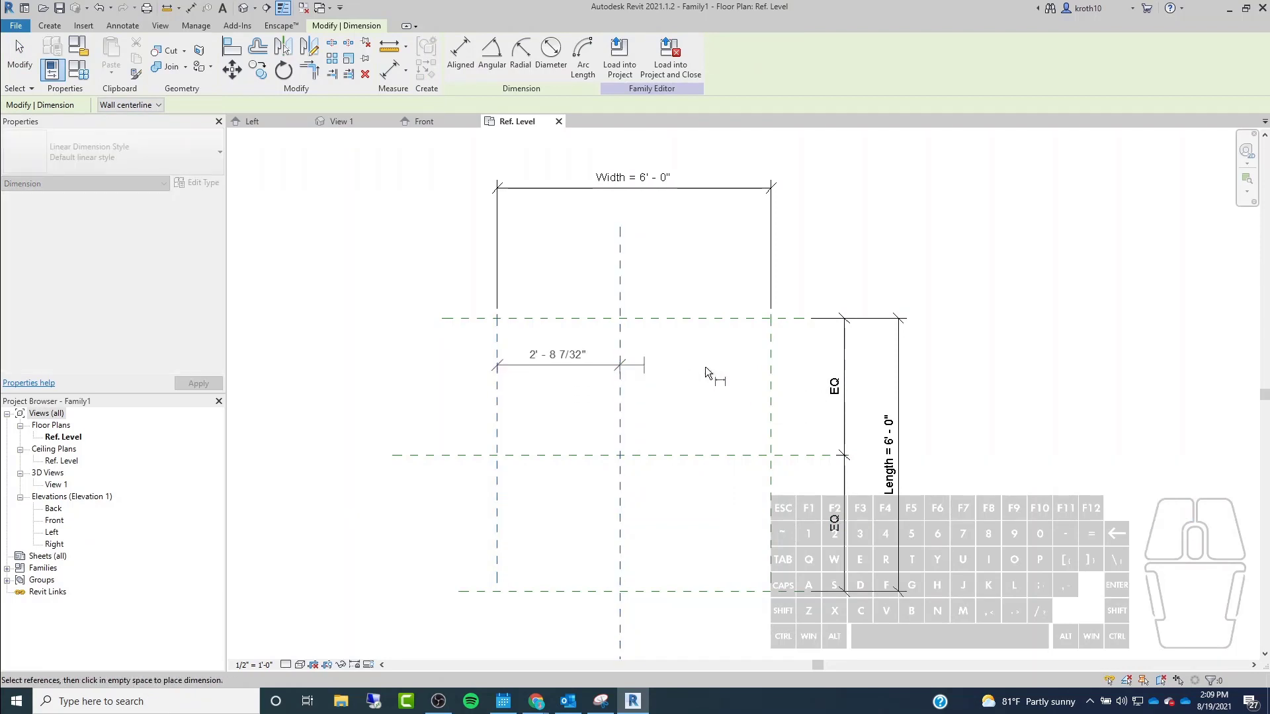
{"action": "left_click", "coordinate": [775, 372]}
{"action": "left_click", "coordinate": [754, 260]}
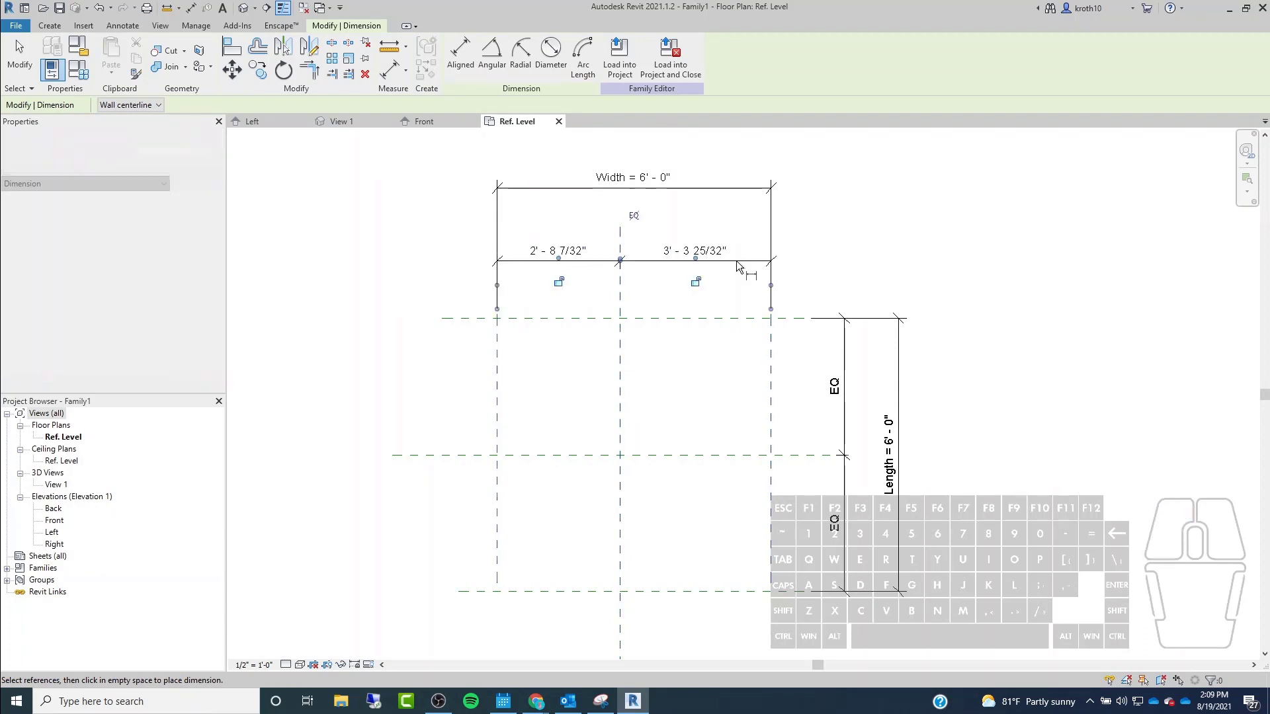
{"action": "left_click", "coordinate": [635, 217]}
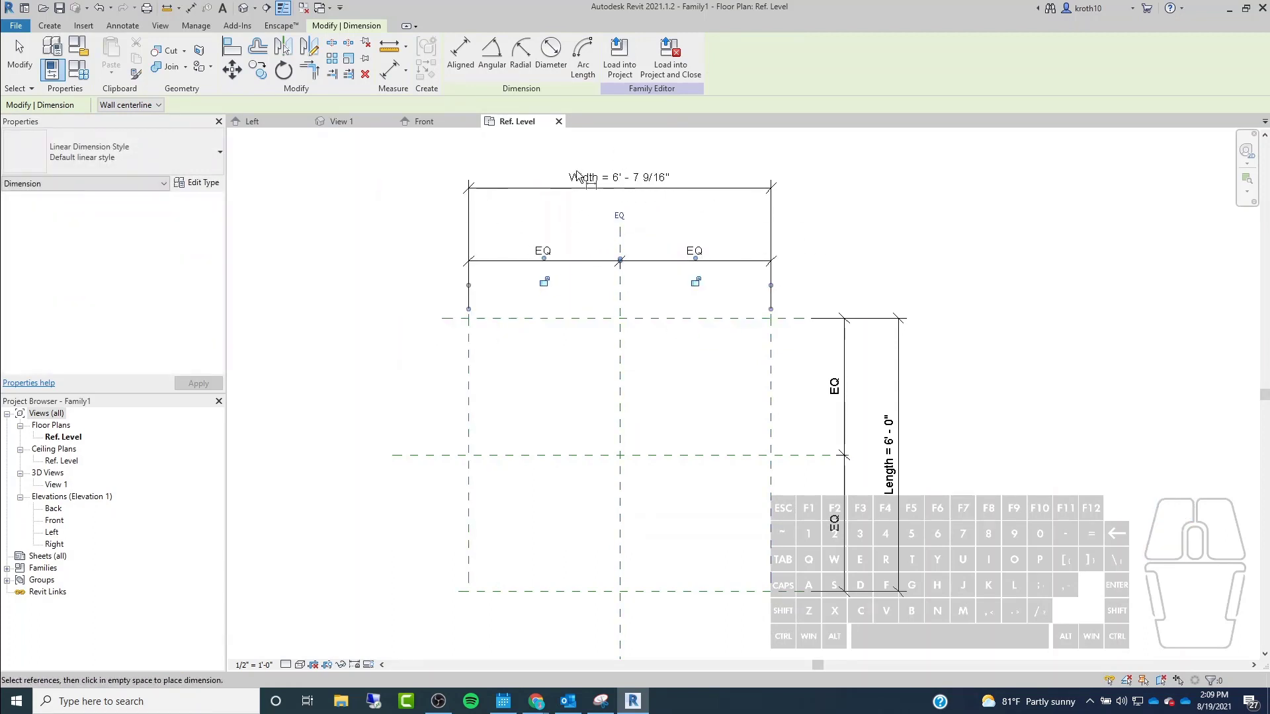
{"action": "key", "text": "Escape"}
{"action": "key", "text": "Escape"}
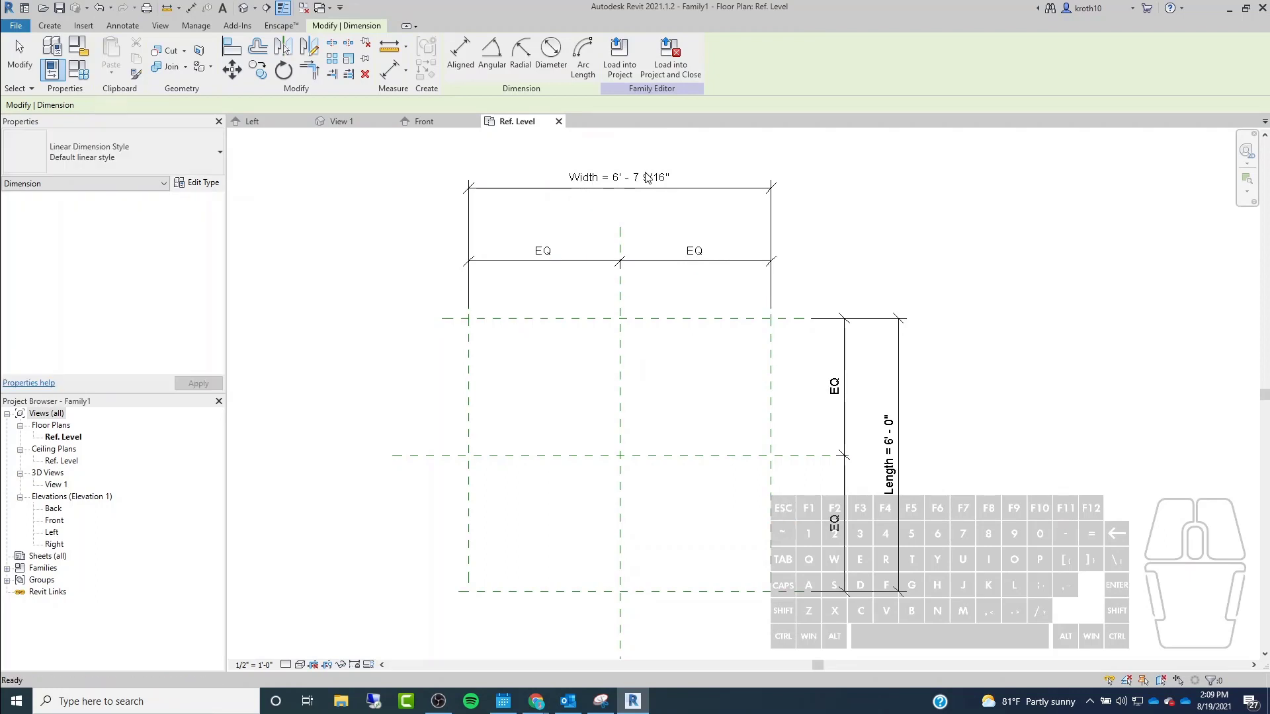
Set the Width dimension to 6' 0" with the equality constraint in place.
{"action": "left_click", "coordinate": [645, 178]}
{"action": "left_click", "coordinate": [647, 179]}
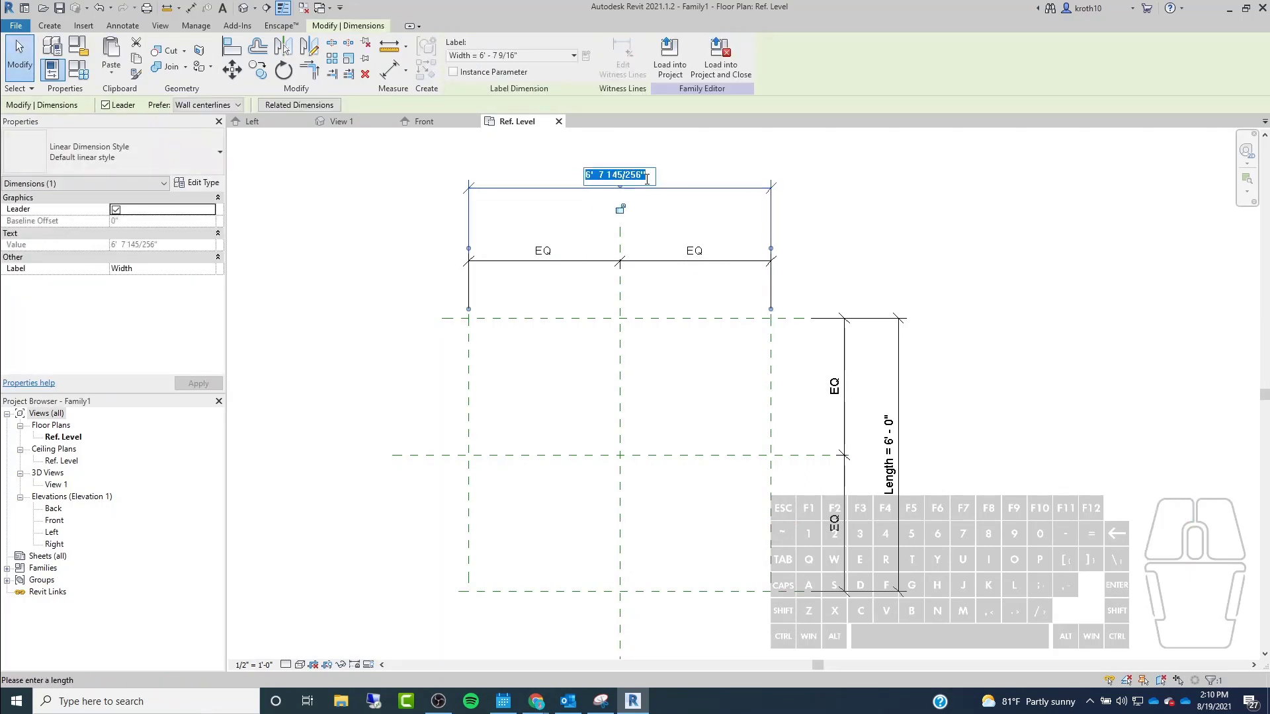
{"action": "type", "text": "6'"}
{"action": "key", "text": "Return"}
{"action": "left_click", "coordinate": [949, 164]}
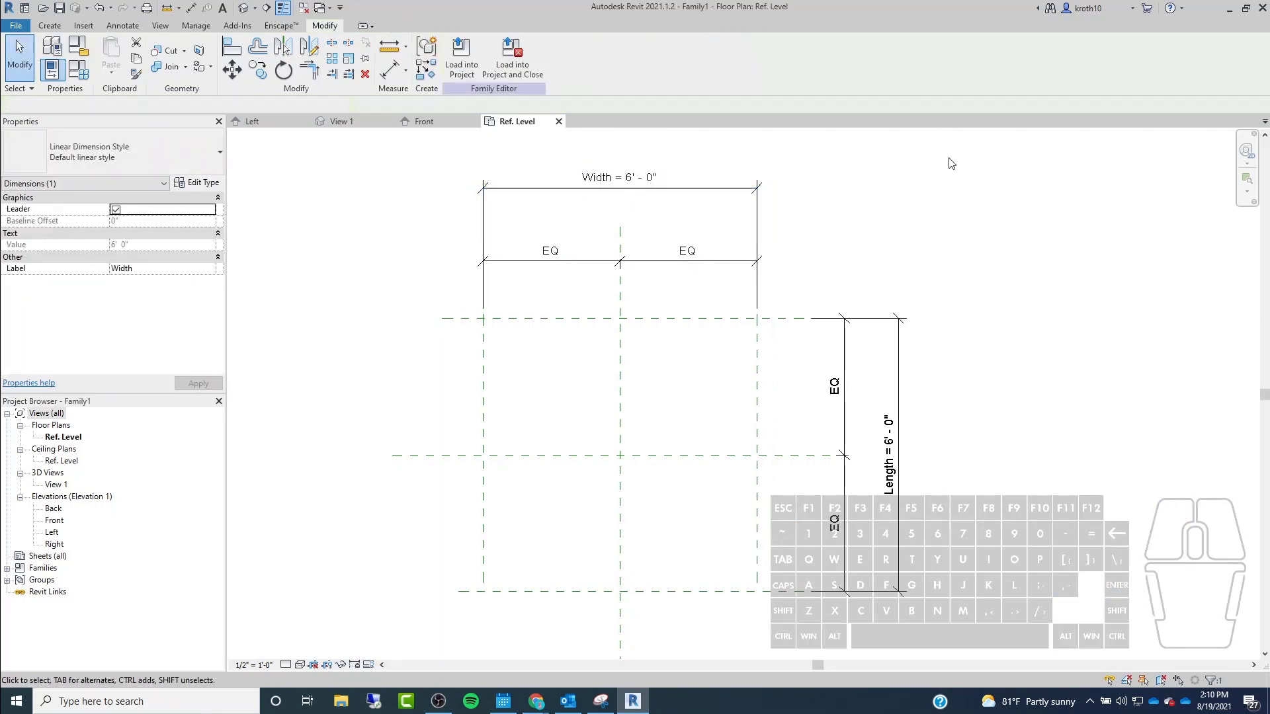
Extend the lower ends of the Left and Right reference planes past the Bottom reference plane.
{"action": "scroll", "coordinate": [808, 417], "scroll_direction": "down", "scroll_amount": 2}
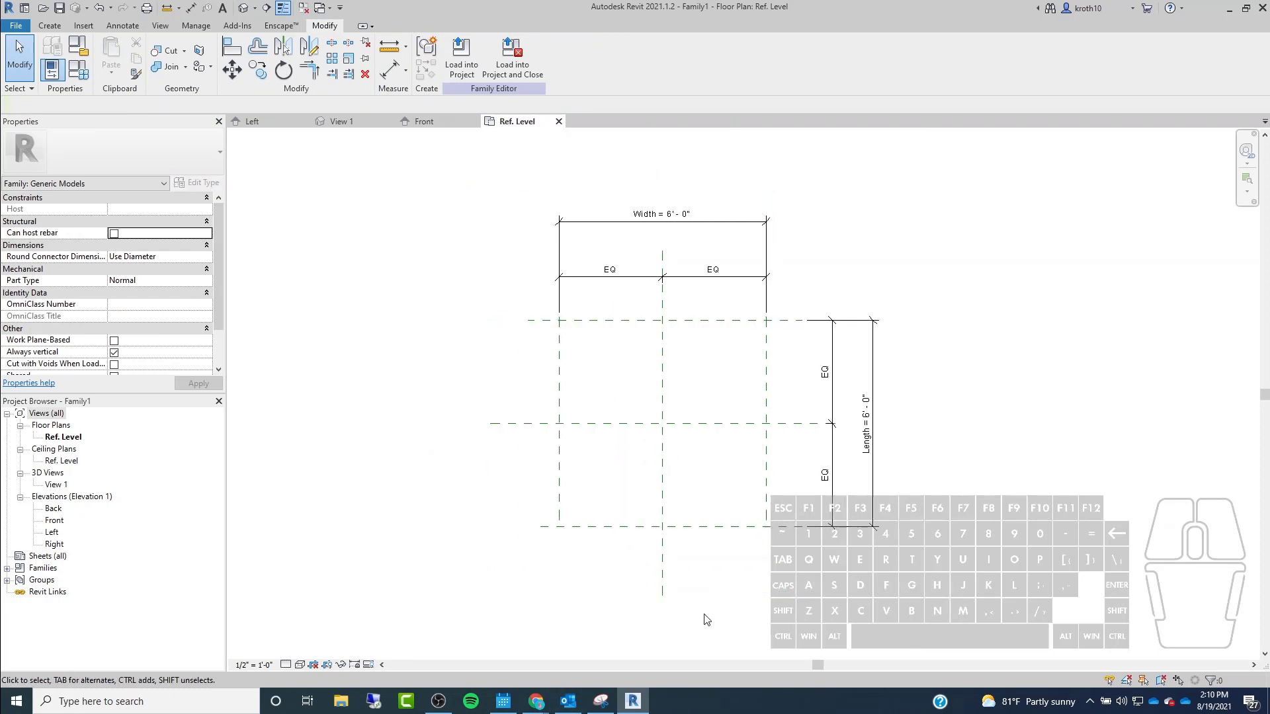
{"action": "scroll", "coordinate": [705, 619], "scroll_direction": "up", "scroll_amount": 4}
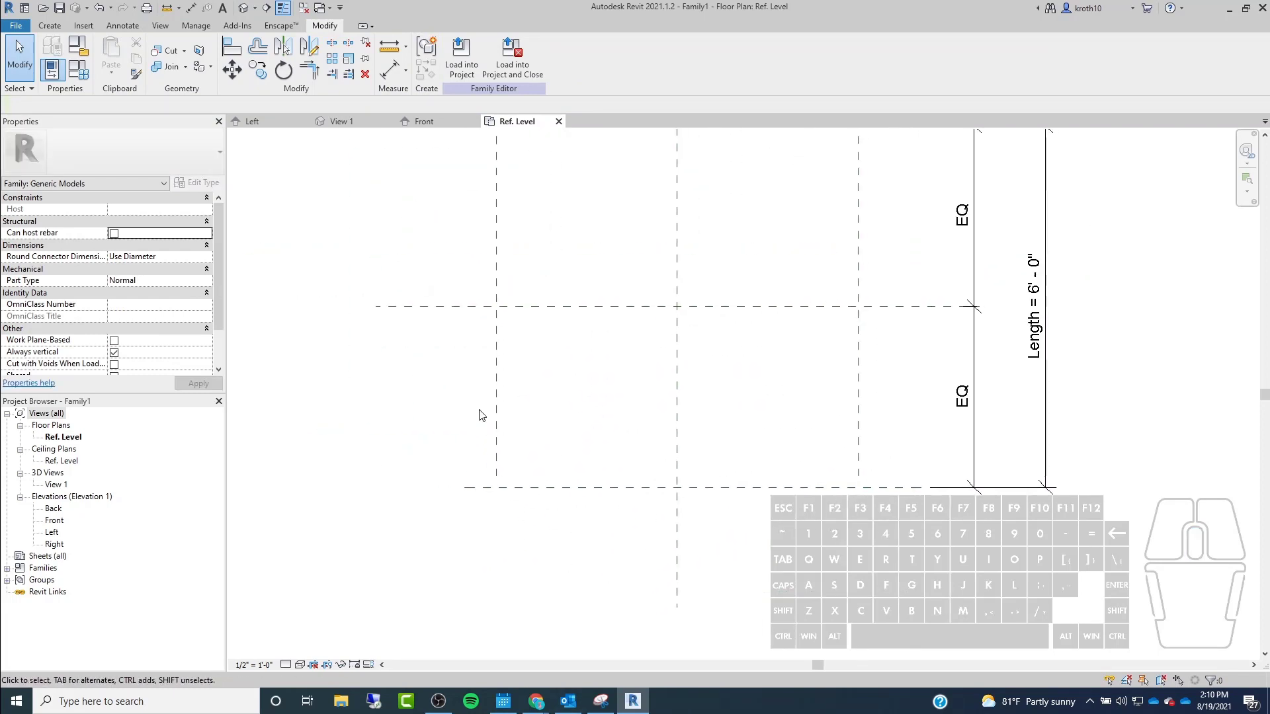
{"action": "scroll", "coordinate": [493, 420], "scroll_direction": "down", "scroll_amount": 3}
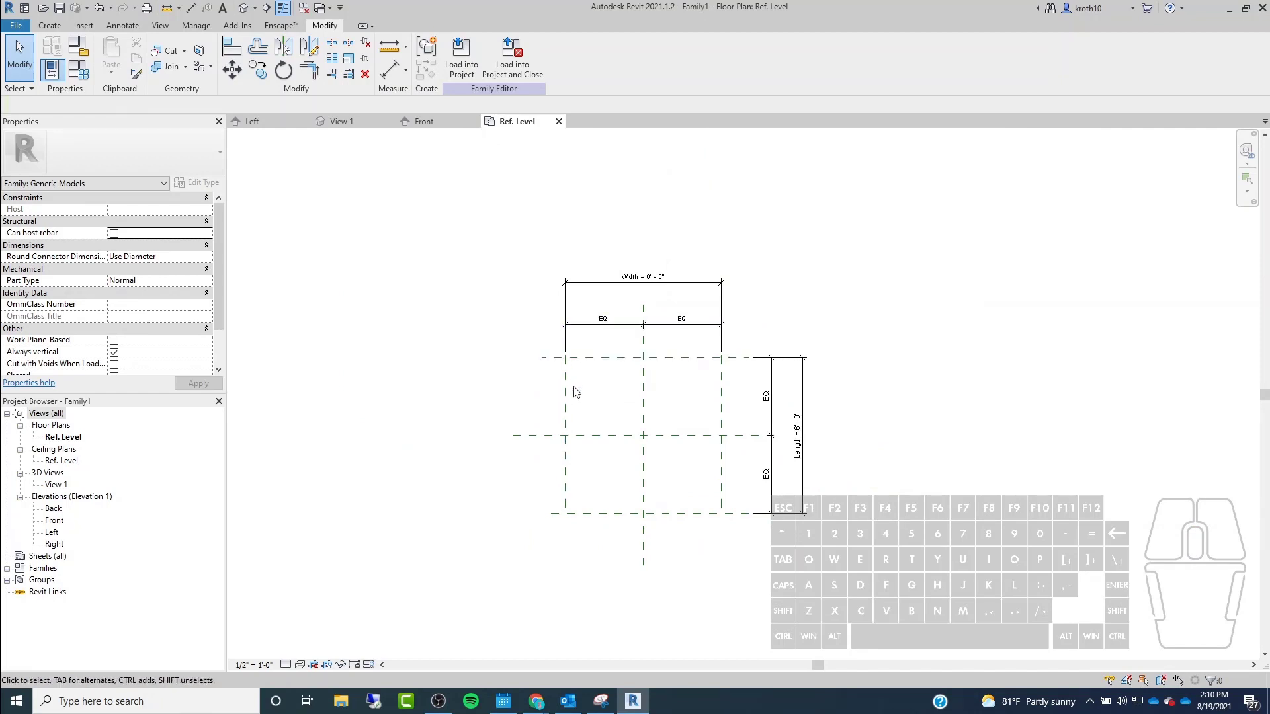
{"action": "left_click", "coordinate": [566, 483]}
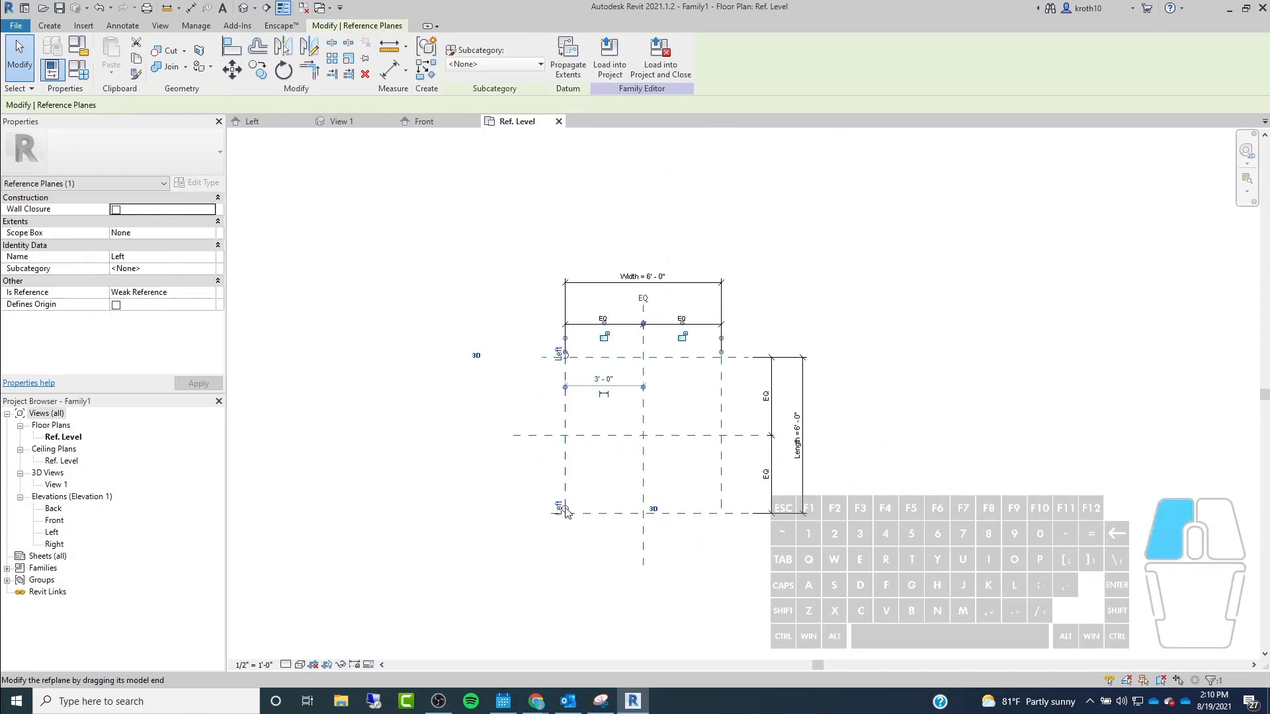
{"action": "left_click_drag", "start_coordinate": [574, 550], "coordinate": [725, 553]}
{"action": "left_click", "coordinate": [718, 486]}
Extend the left end of the Bottom reference plane to line up with the end of the Top reference plane.
{"action": "left_click", "coordinate": [572, 518]}
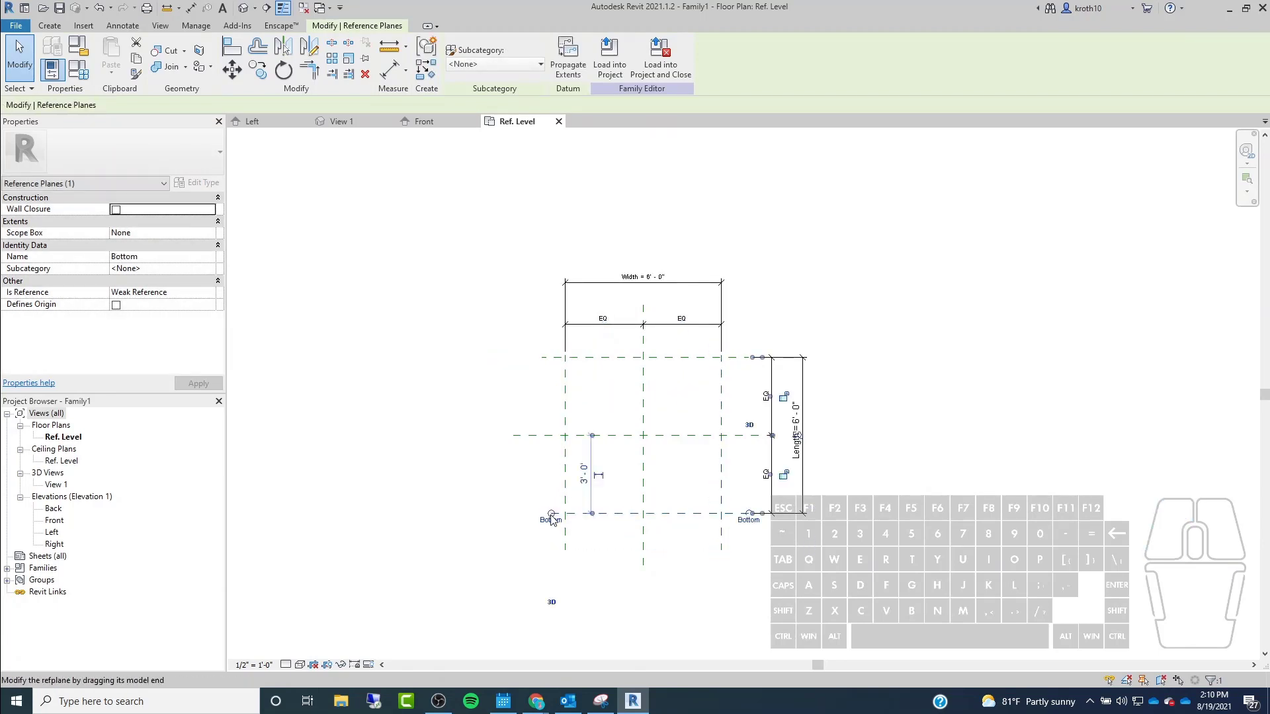
{"action": "left_click_drag", "start_coordinate": [552, 514], "coordinate": [541, 514]}
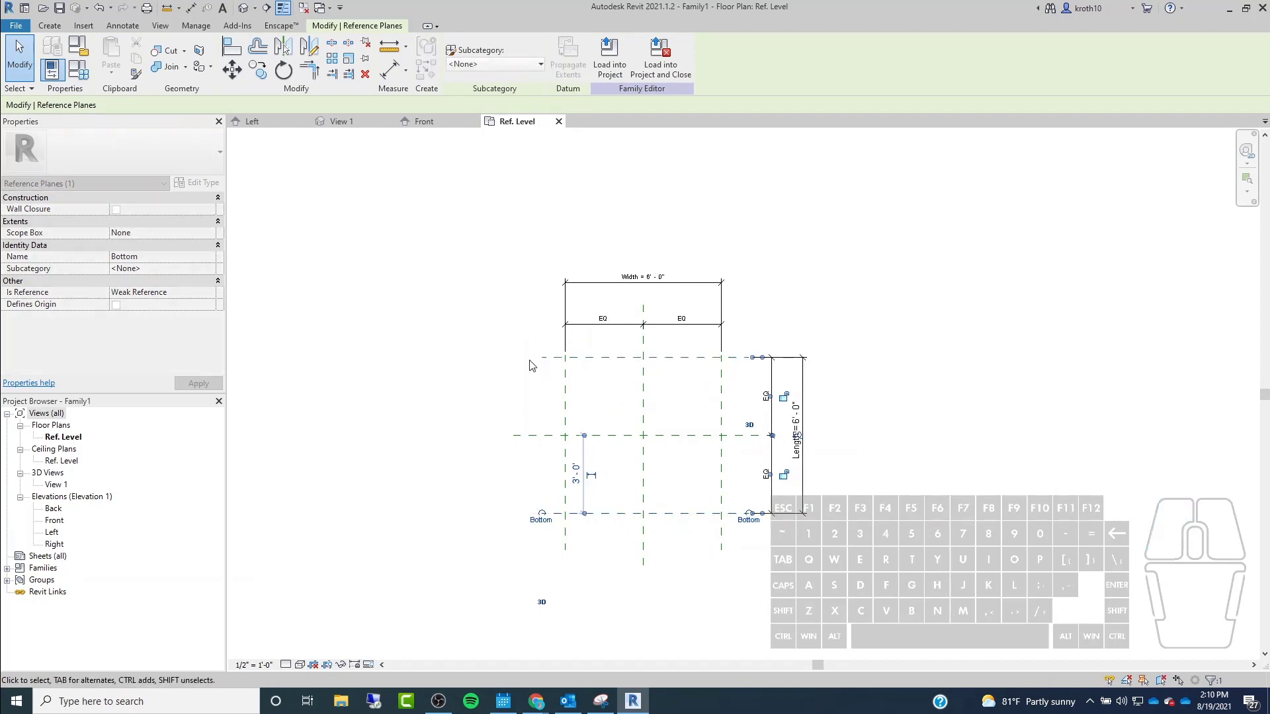
{"action": "left_click", "coordinate": [787, 331]}
Extend the upper ends of the Left and Right reference planes past the Top reference plane.
{"action": "scroll", "coordinate": [562, 359], "scroll_direction": "up", "scroll_amount": 3}
{"action": "scroll", "coordinate": [522, 361], "scroll_direction": "up", "scroll_amount": 3}
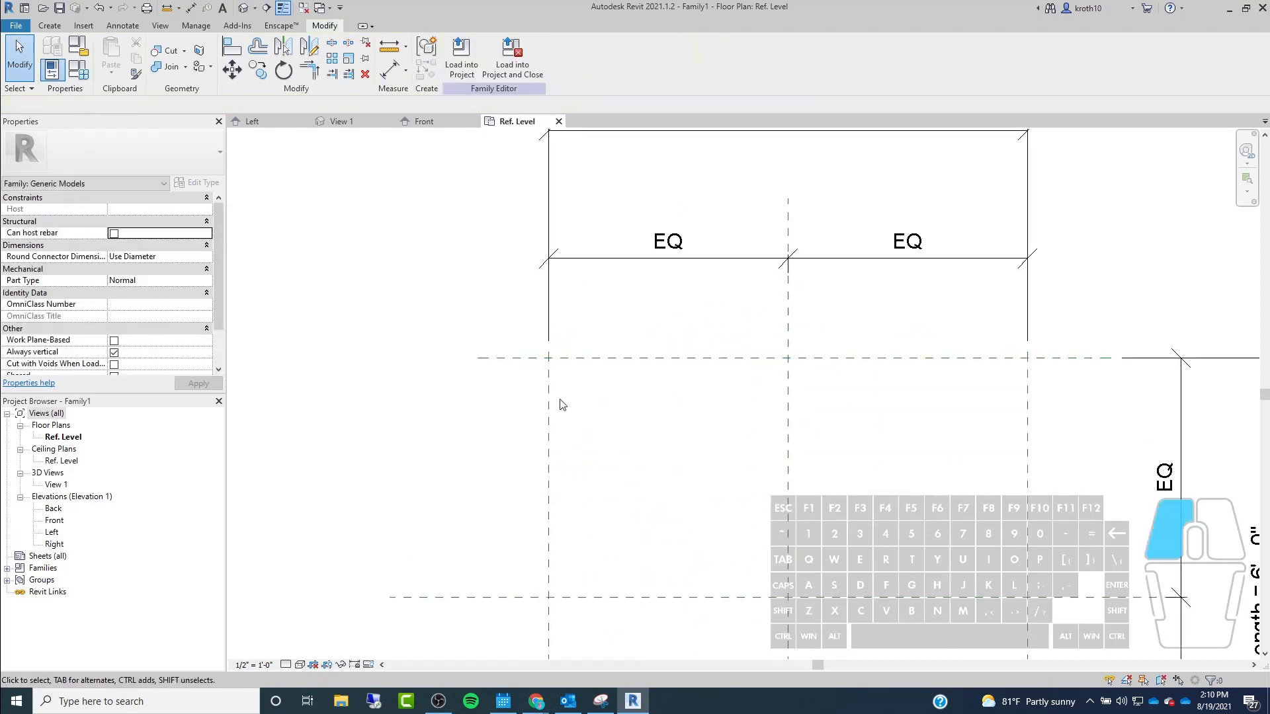
{"action": "left_click", "coordinate": [548, 351]}
{"action": "left_click_drag", "start_coordinate": [551, 357], "coordinate": [548, 311]}
{"action": "left_click", "coordinate": [1033, 395]}
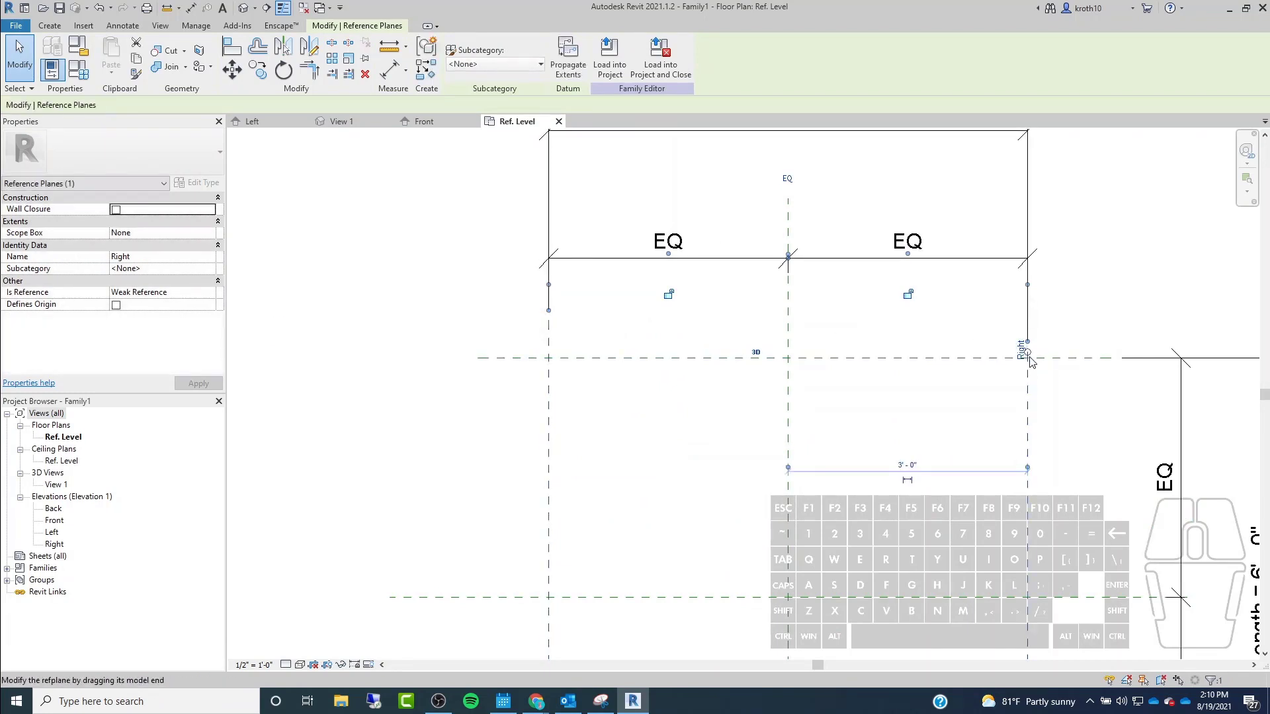
{"action": "left_click_drag", "start_coordinate": [1027, 343], "coordinate": [1027, 311]}
{"action": "left_click", "coordinate": [1117, 291]}
{"action": "scroll", "coordinate": [569, 388], "scroll_direction": "down", "scroll_amount": 5}
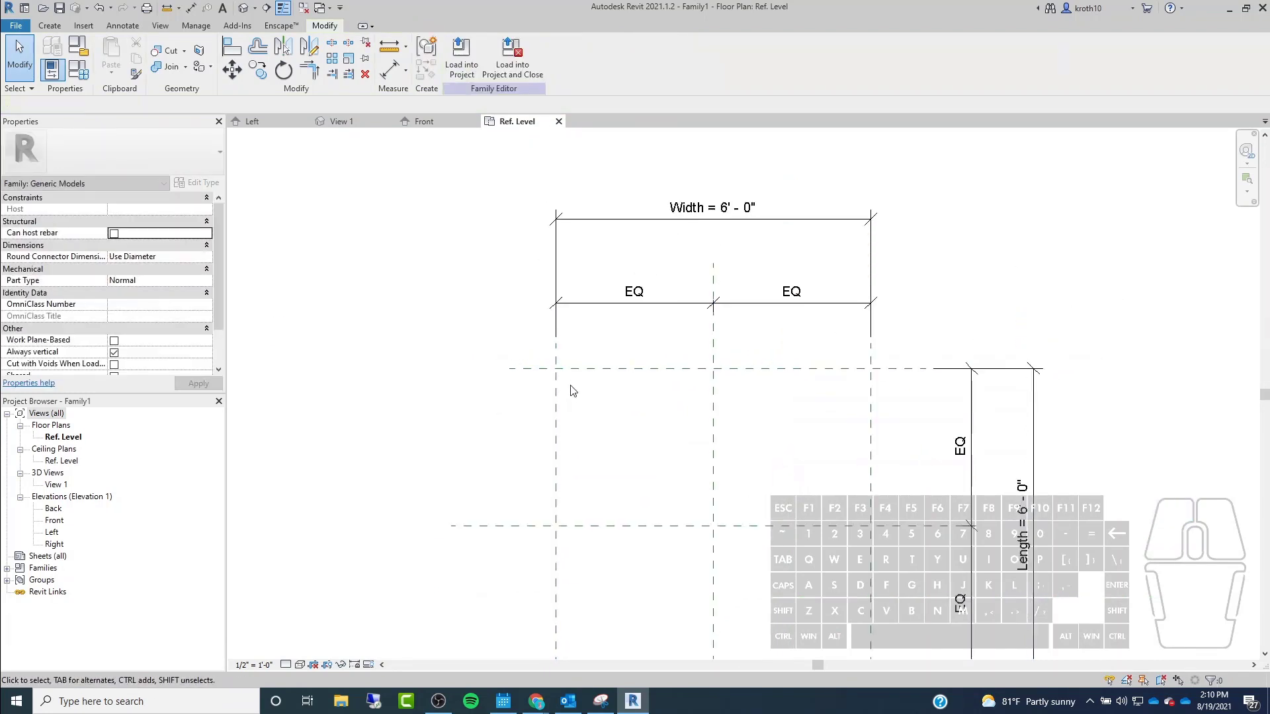
Start a solid extrusion and sketch a 6' 0" by 6' 0" rectangle on the Left, Right, Top and Bottom reference planes.
{"action": "scroll", "coordinate": [509, 434], "scroll_direction": "up", "scroll_amount": 2}
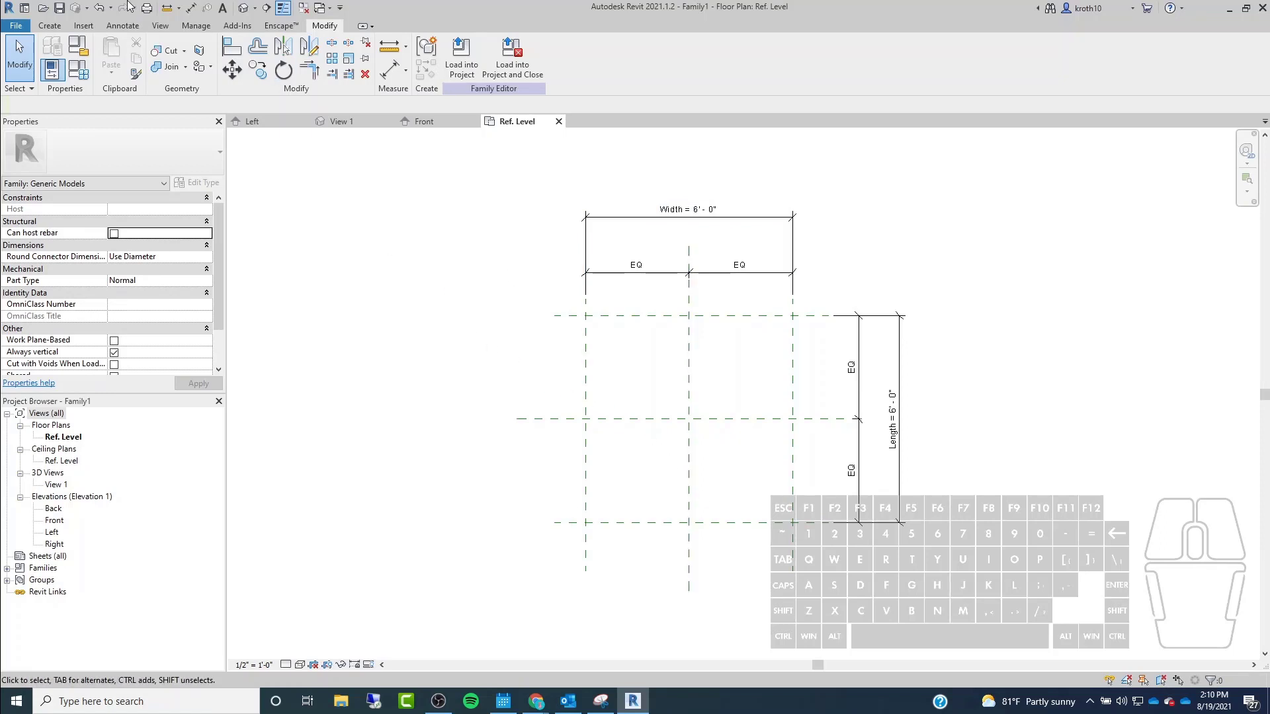
{"action": "left_click", "coordinate": [50, 25]}
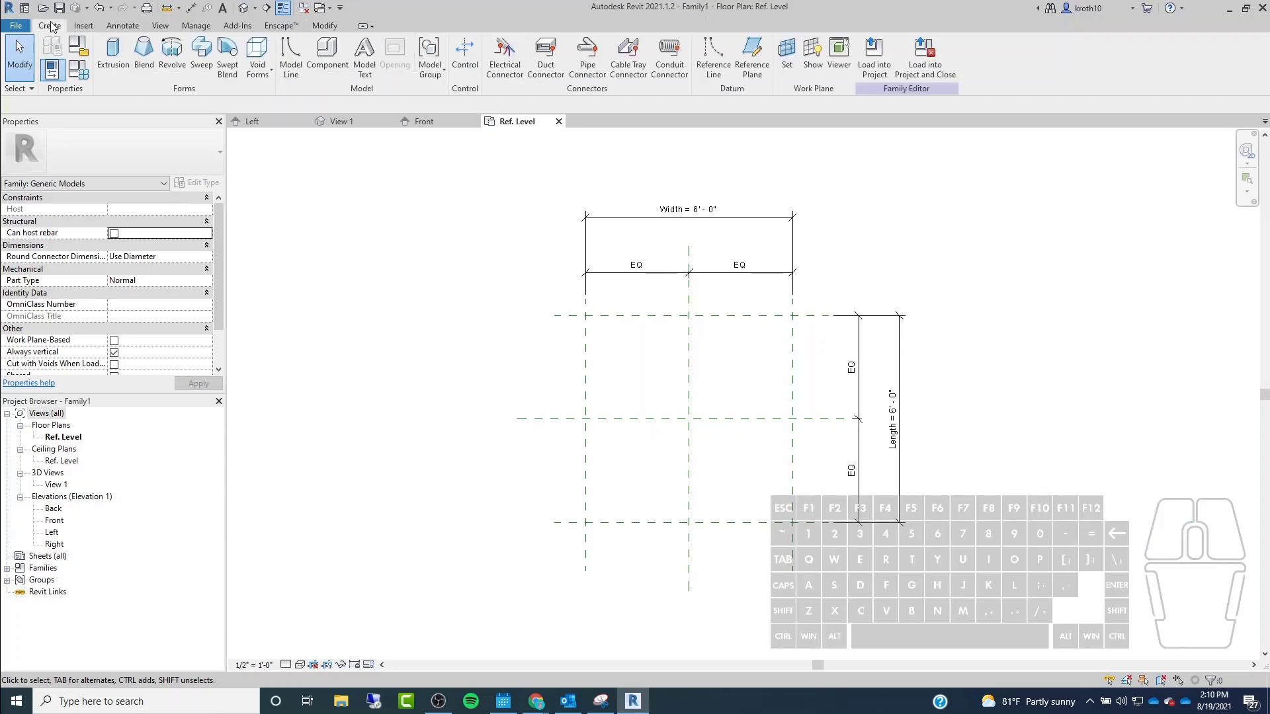
{"action": "scroll", "coordinate": [642, 284], "scroll_direction": "up", "scroll_amount": 3}
{"action": "middle_click_drag", "start_coordinate": [1020, 318], "coordinate": [882, 190]}
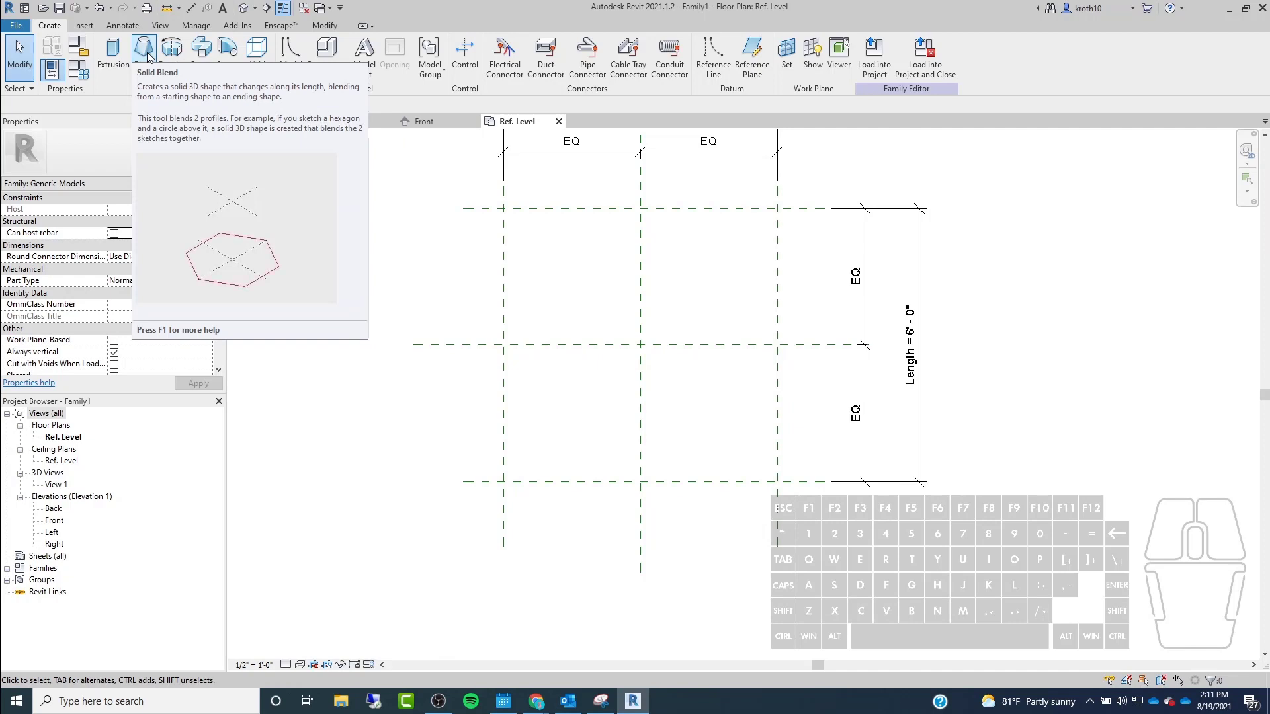
{"action": "left_click", "coordinate": [106, 61]}
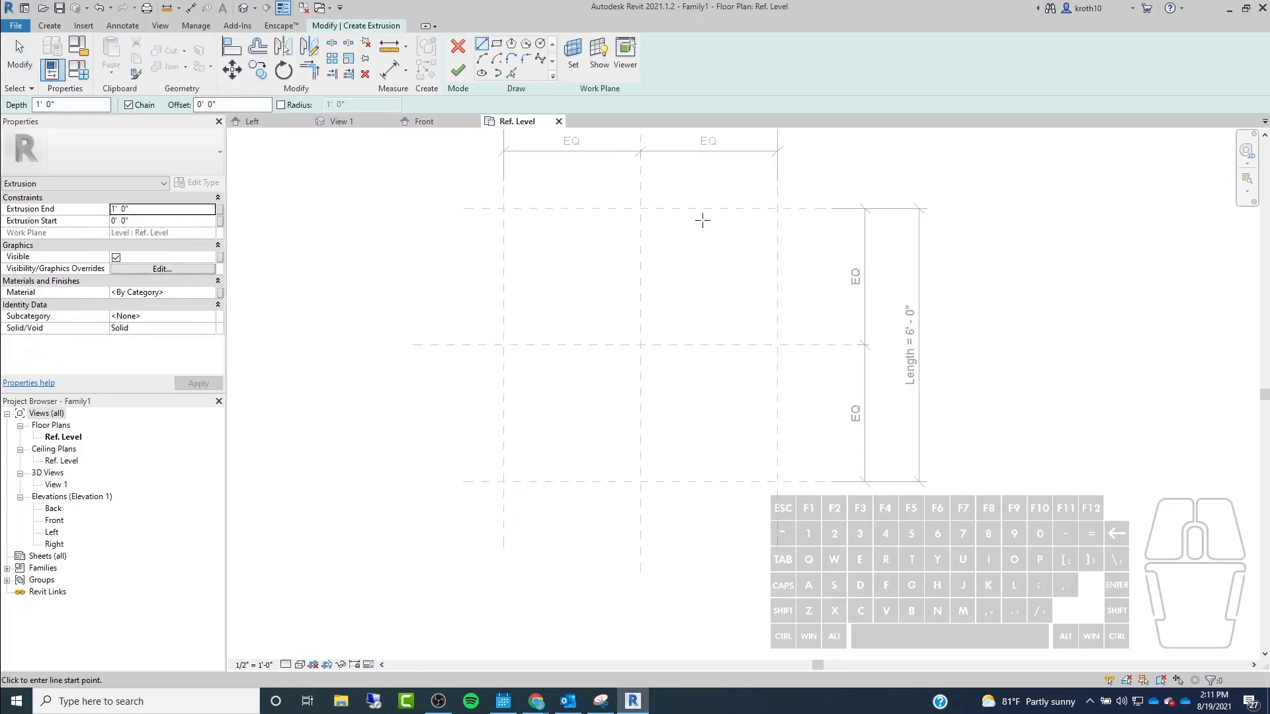
{"action": "middle_click_drag", "start_coordinate": [702, 220], "coordinate": [684, 217]}
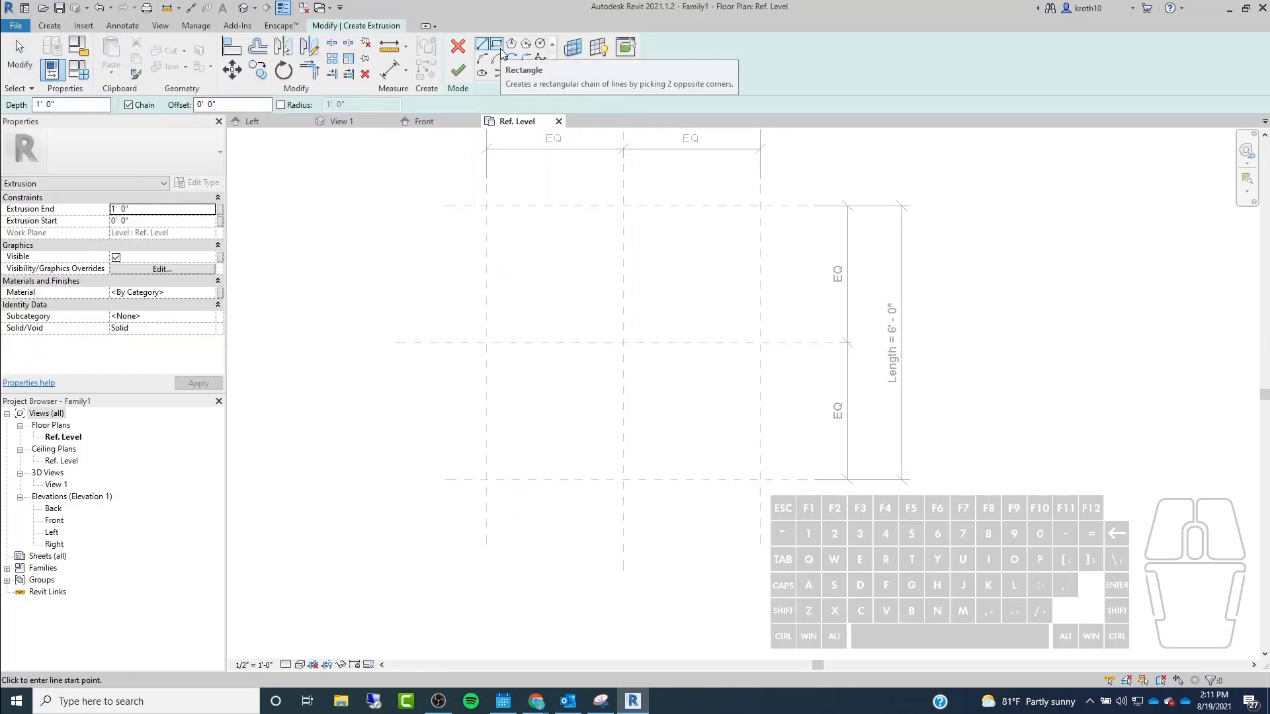
{"action": "left_click", "coordinate": [500, 52]}
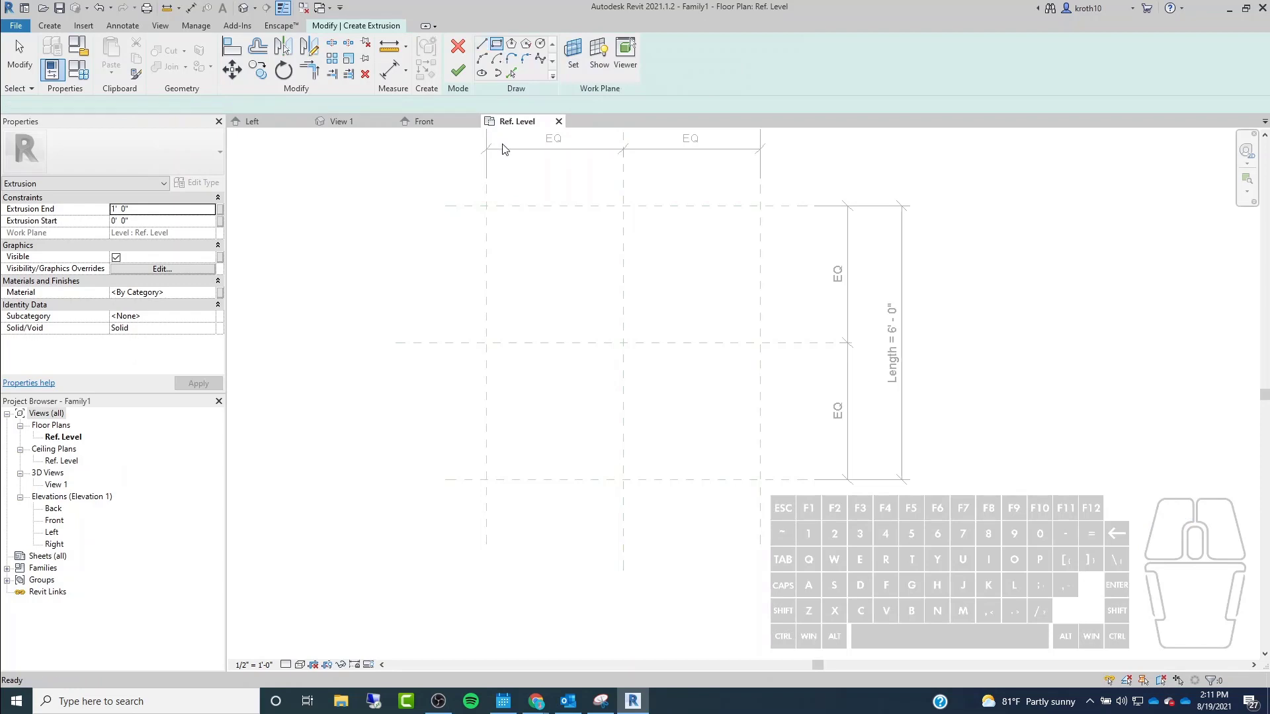
{"action": "left_click", "coordinate": [486, 206]}
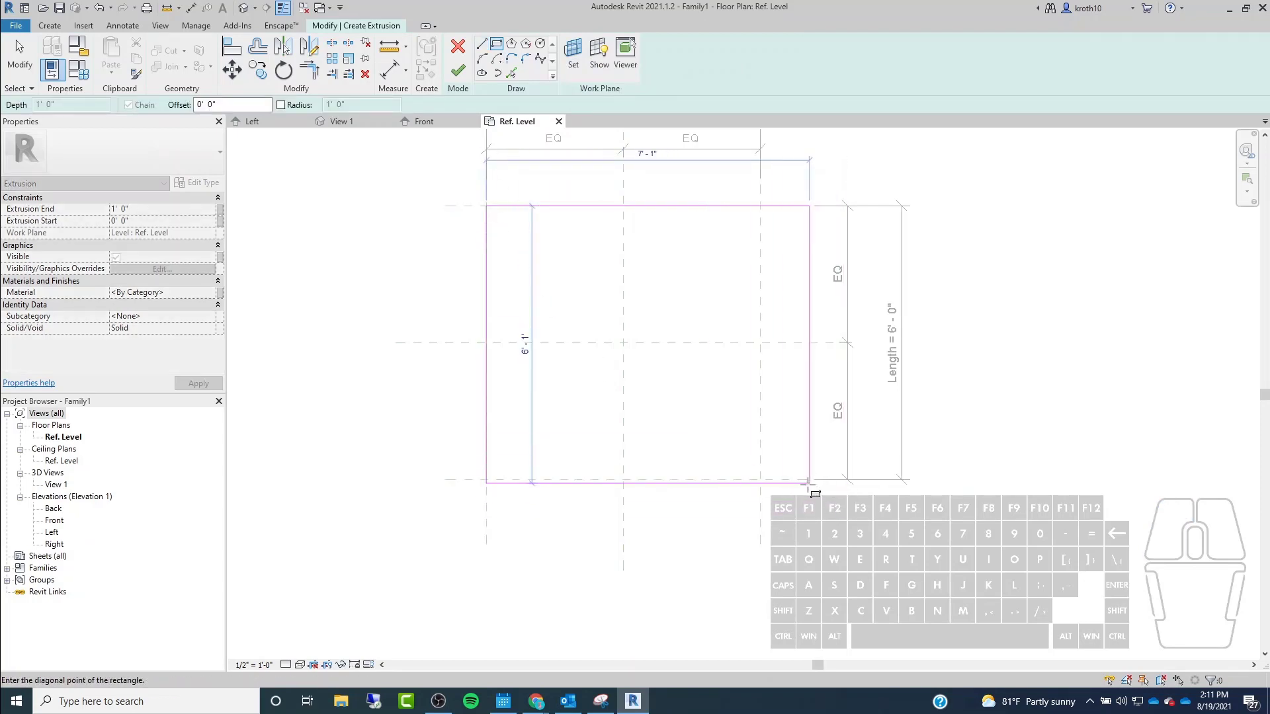
{"action": "left_click", "coordinate": [759, 478]}
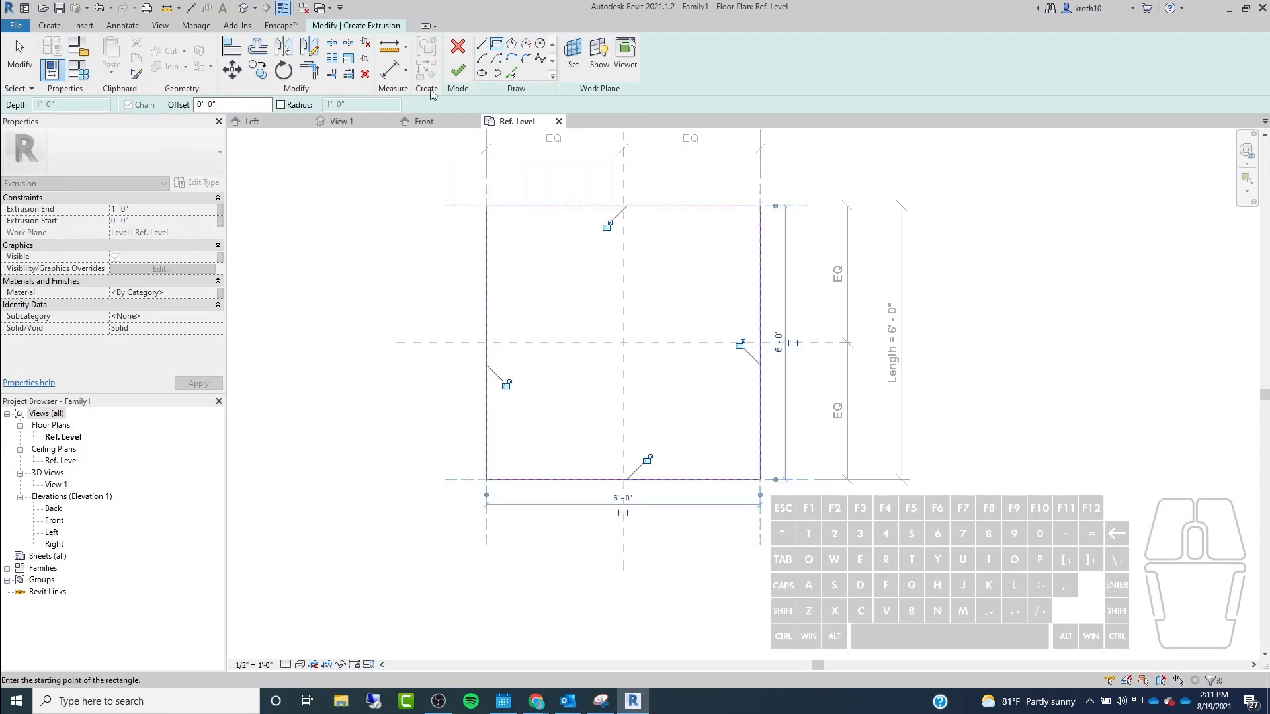
Lock all four sketch lines to their reference planes and finish the extrusion.
{"action": "middle_click_drag", "start_coordinate": [682, 179], "coordinate": [579, 202]}
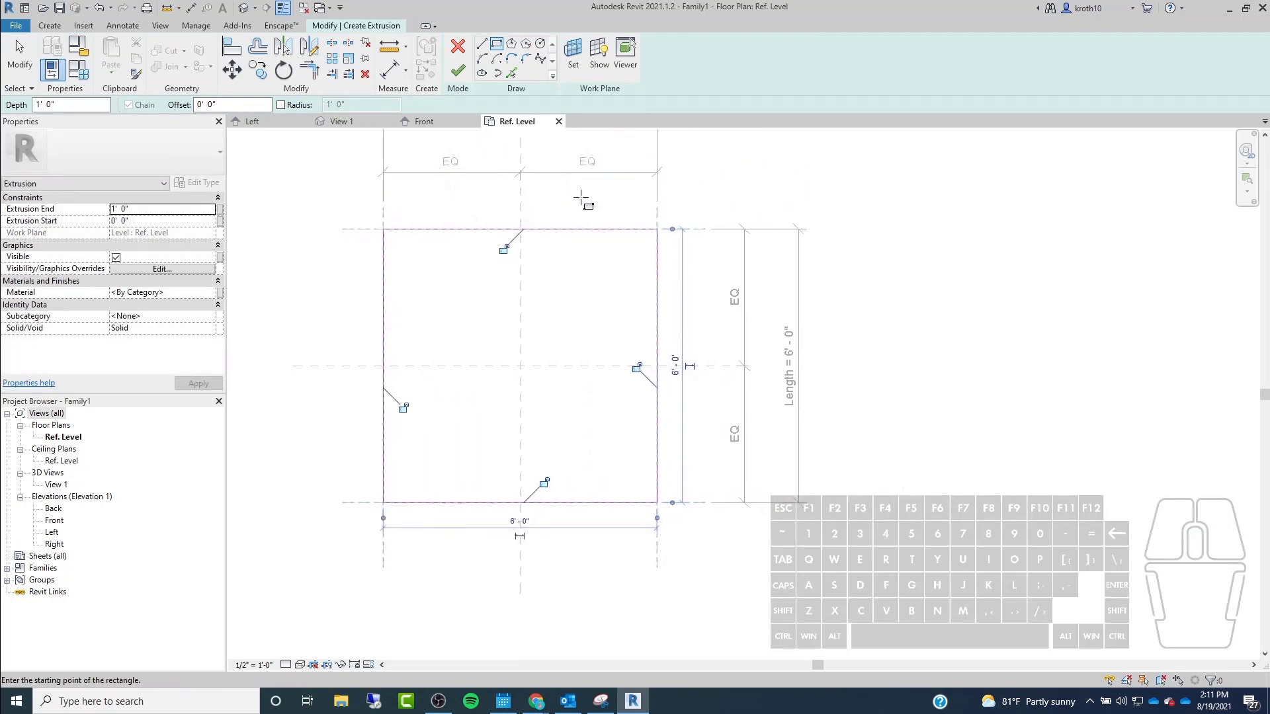
{"action": "scroll", "coordinate": [443, 181], "scroll_direction": "up", "scroll_amount": 3}
{"action": "scroll", "coordinate": [543, 182], "scroll_direction": "down", "scroll_amount": 2}
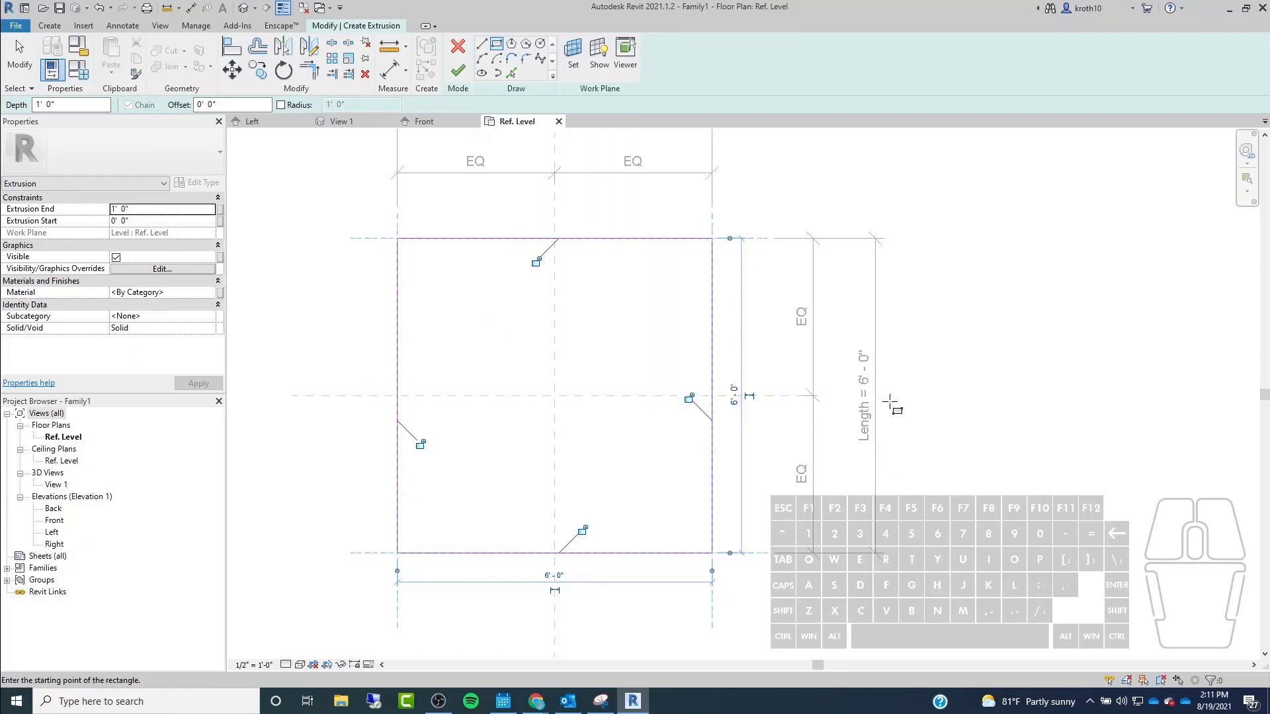
{"action": "scroll", "coordinate": [830, 427], "scroll_direction": "down", "scroll_amount": 2}
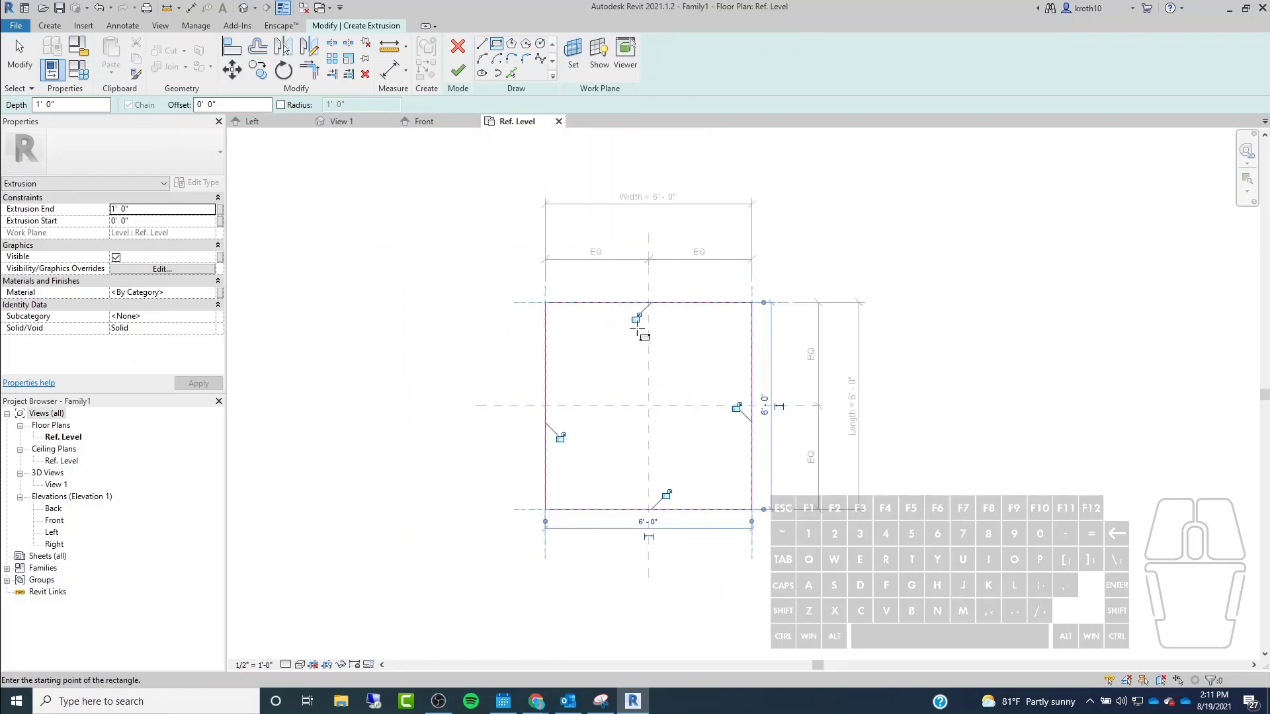
{"action": "scroll", "coordinate": [636, 319], "scroll_direction": "up", "scroll_amount": 1}
{"action": "left_click", "coordinate": [636, 319]}
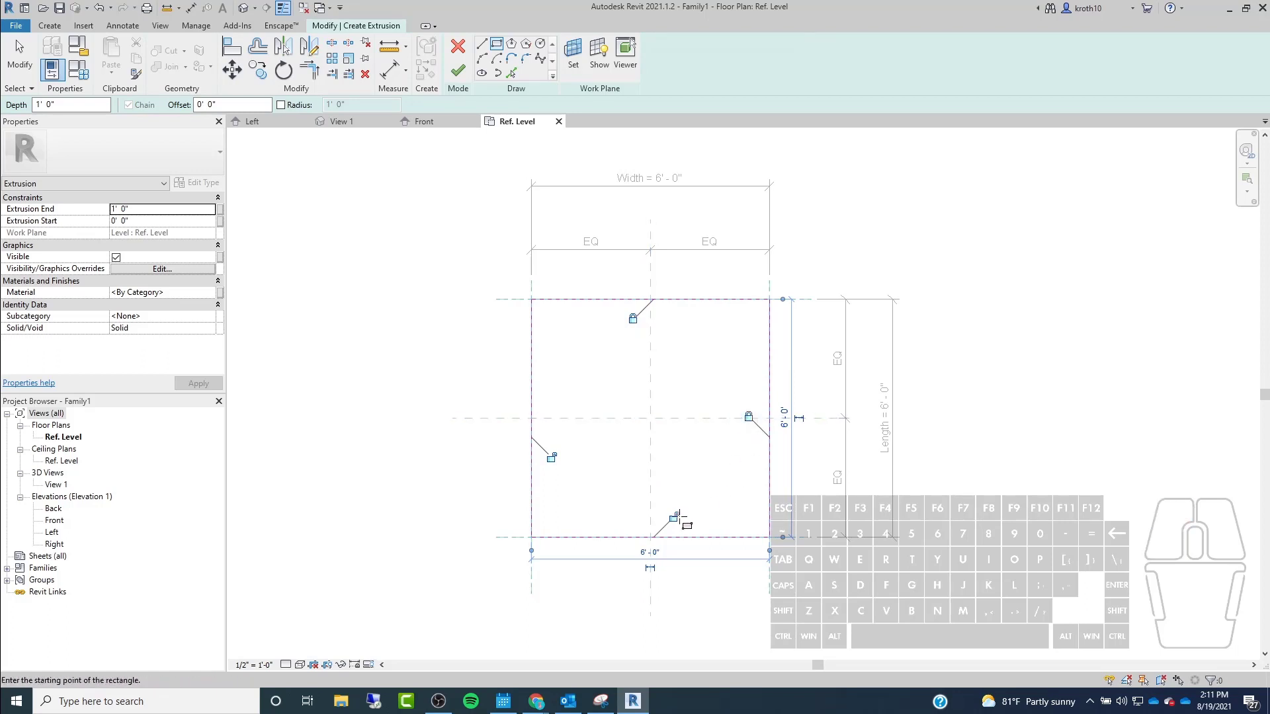
{"action": "left_click", "coordinate": [674, 518]}
{"action": "left_click", "coordinate": [551, 457]}
{"action": "scroll", "coordinate": [650, 271], "scroll_direction": "up", "scroll_amount": 2}
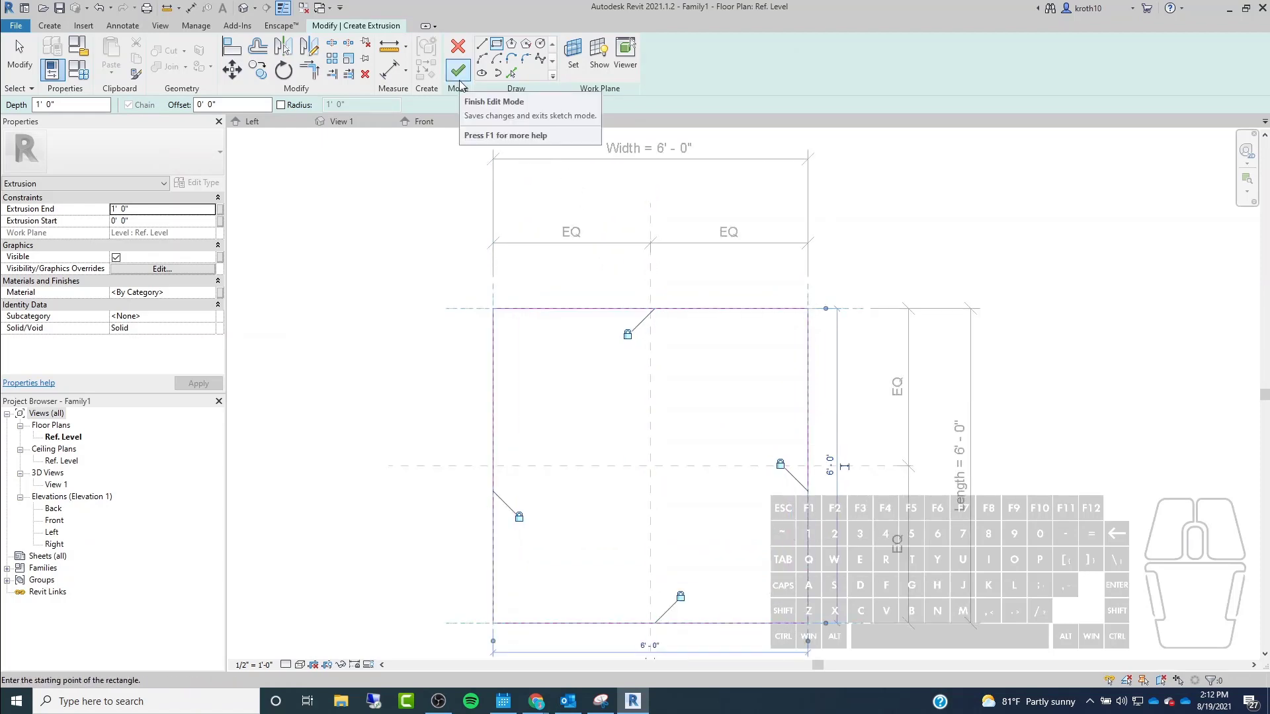
{"action": "left_click", "coordinate": [459, 72]}
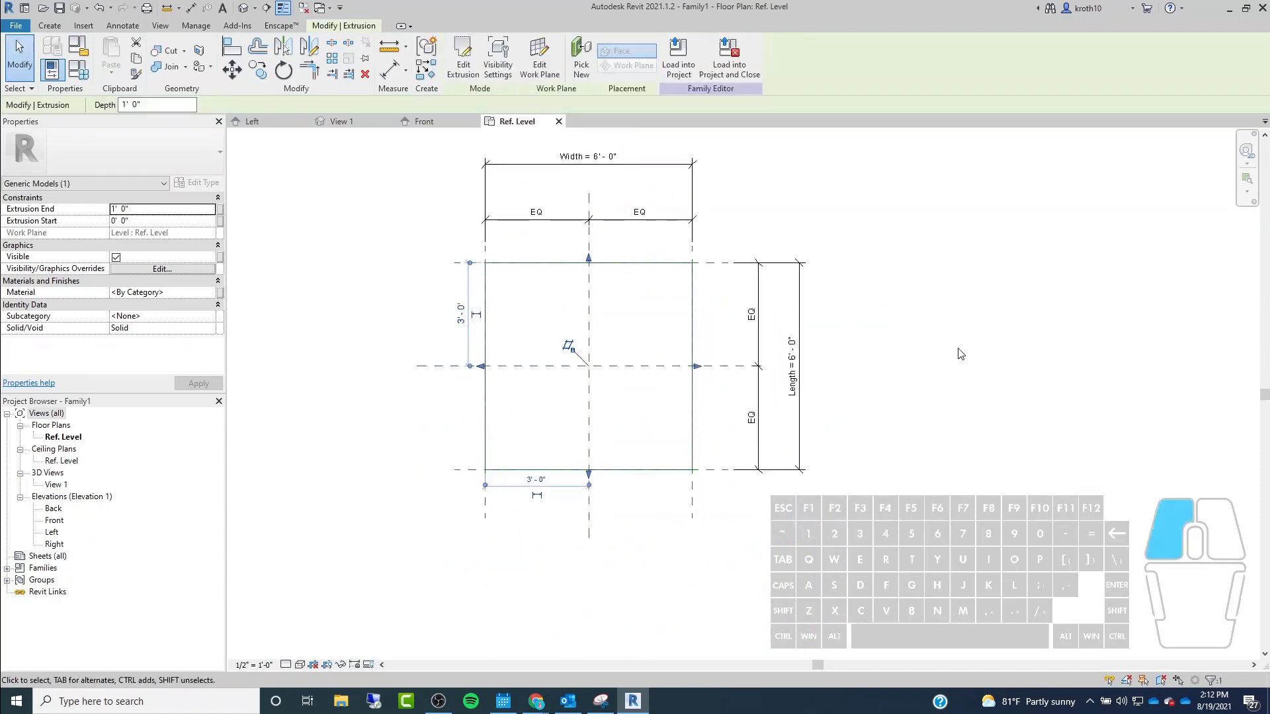
{"action": "left_click", "coordinate": [960, 354]}
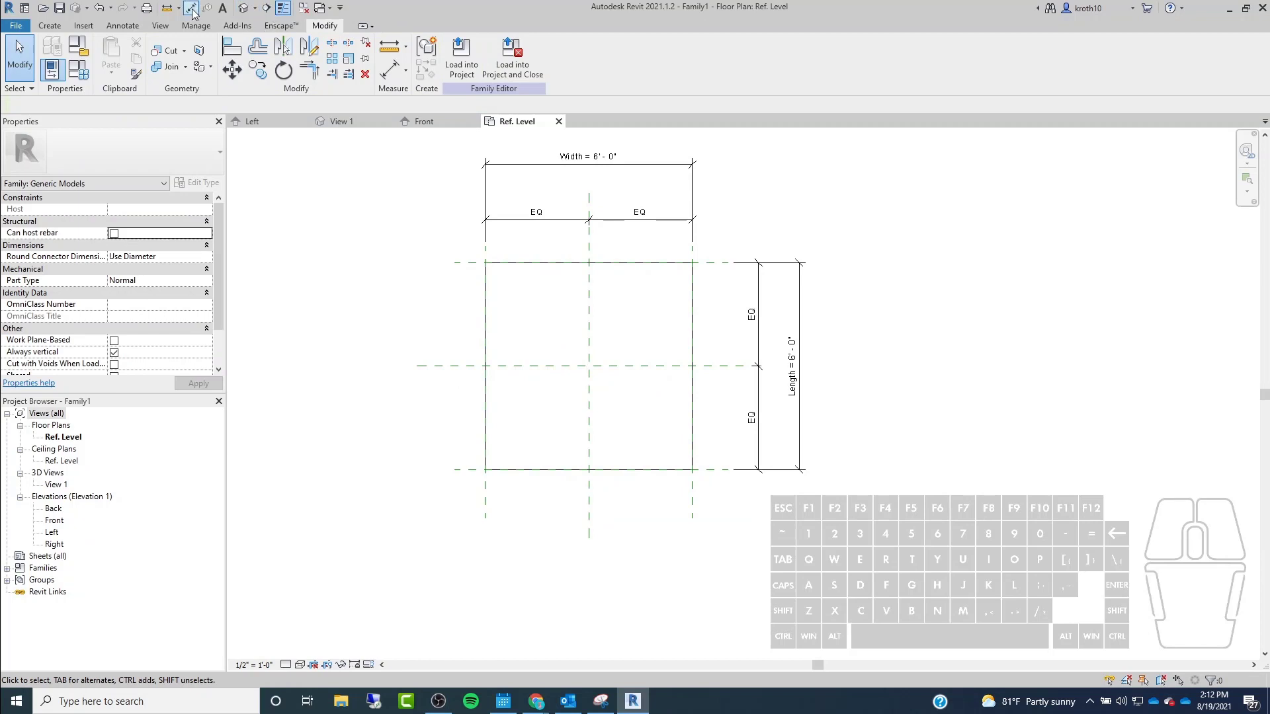
Move the Bottom reference plane outward until the Length dimension is 7' 0".
{"action": "scroll", "coordinate": [459, 487], "scroll_direction": "up", "scroll_amount": 1}
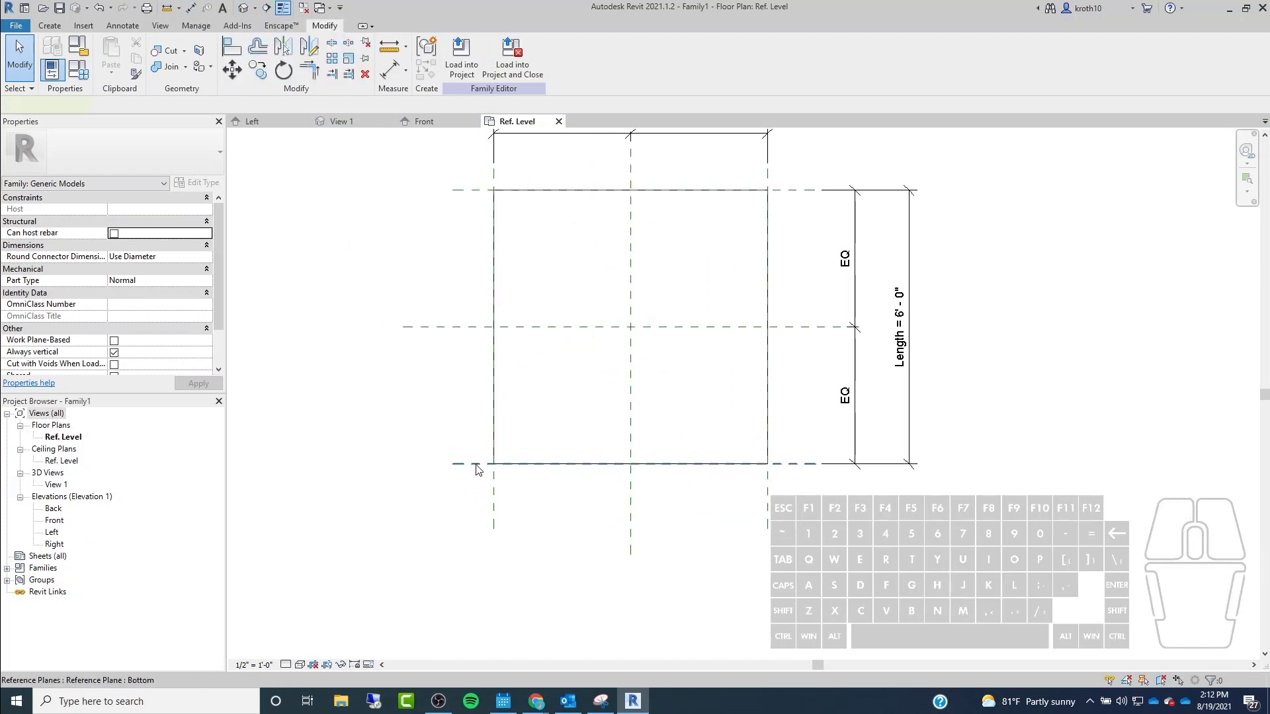
{"action": "left_click", "coordinate": [477, 465]}
{"action": "mouse_move", "coordinate": [474, 467]}
{"action": "left_mouse_down"}
{"action": "mouse_move", "coordinate": [455, 507]}
{"action": "mouse_move", "coordinate": [467, 450]}
{"action": "mouse_move", "coordinate": [474, 490]}
{"action": "left_mouse_up"}
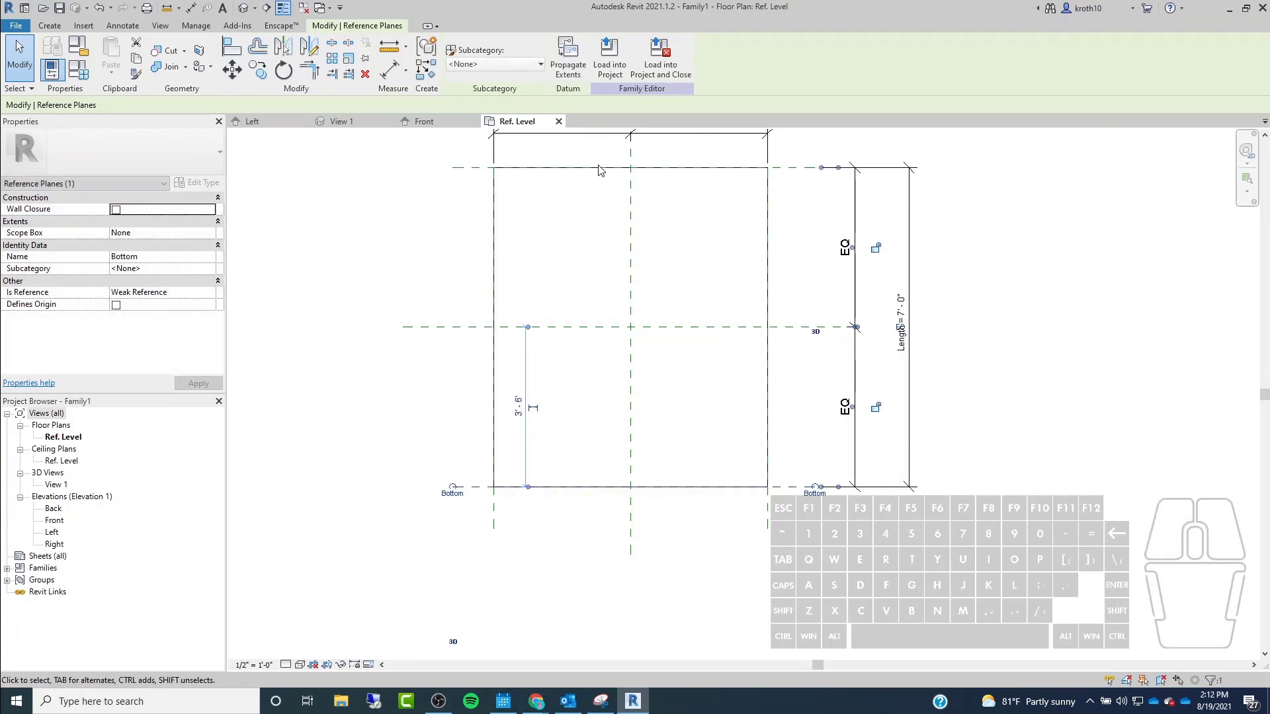
{"action": "scroll", "coordinate": [465, 343], "scroll_direction": "down", "scroll_amount": 2}
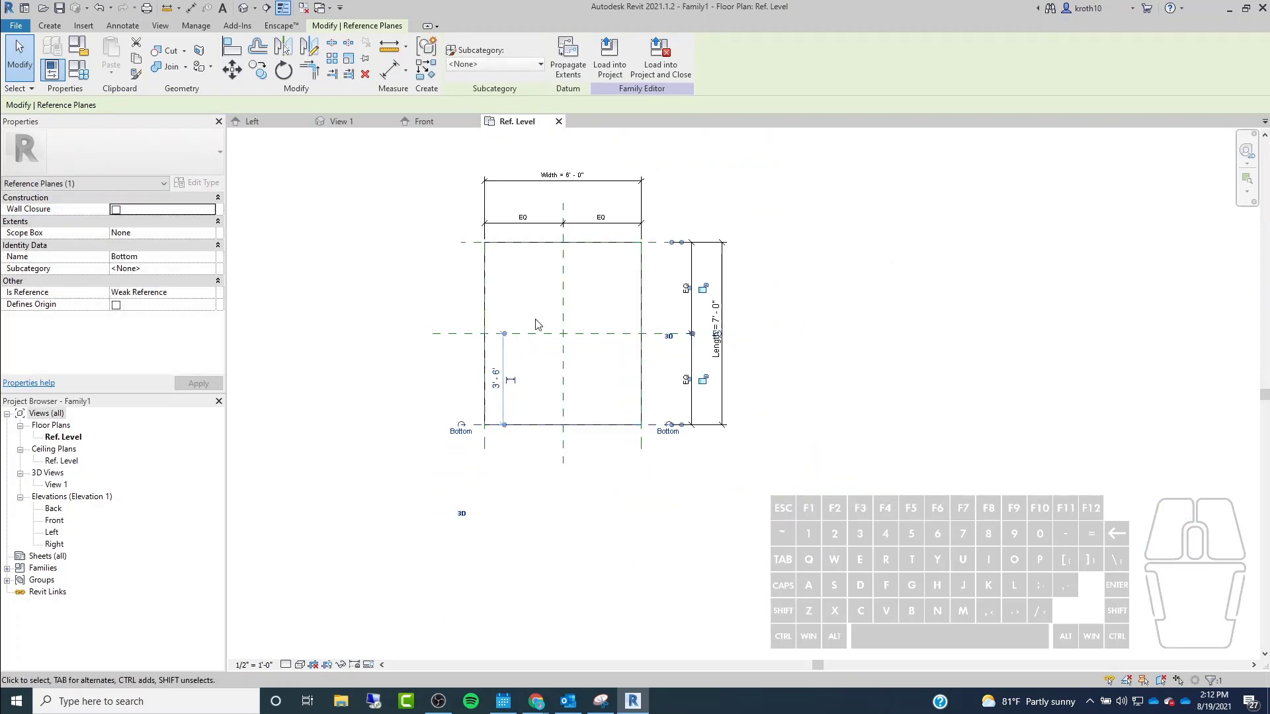
{"action": "left_click", "coordinate": [484, 436]}
{"action": "mouse_move", "coordinate": [485, 434]}
{"action": "left_mouse_down"}
{"action": "mouse_move", "coordinate": [463, 439]}
{"action": "mouse_move", "coordinate": [486, 429]}
{"action": "left_mouse_up"}
{"action": "left_click", "coordinate": [539, 471]}
{"action": "scroll", "coordinate": [591, 316], "scroll_direction": "up", "scroll_amount": 1}
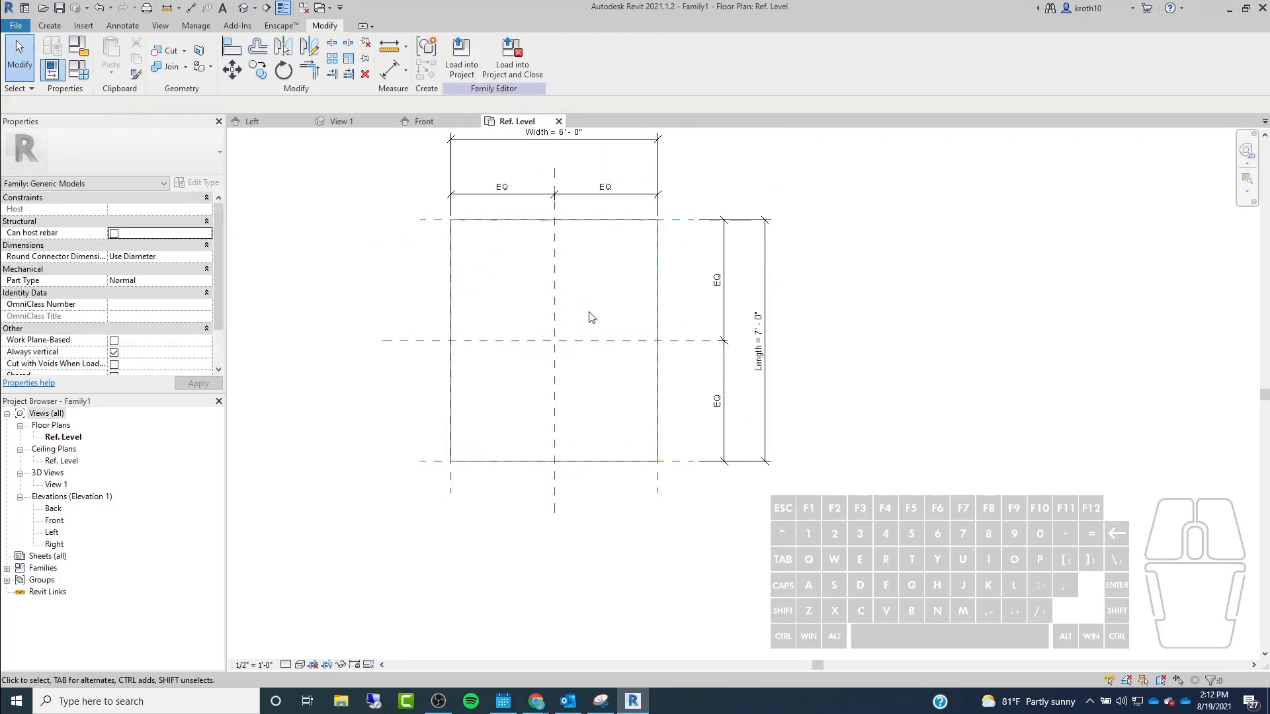
{"action": "scroll", "coordinate": [481, 449], "scroll_direction": "up", "scroll_amount": 2}
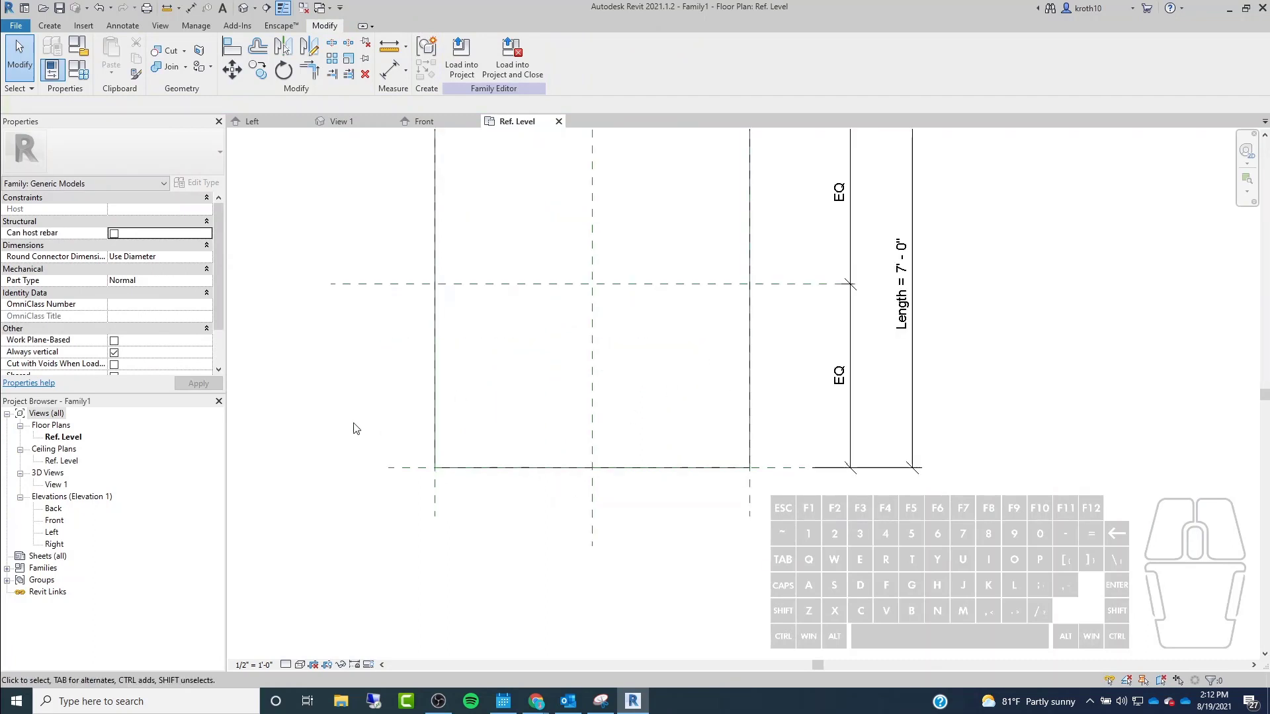
{"action": "scroll", "coordinate": [559, 625], "scroll_direction": "down", "scroll_amount": 2}
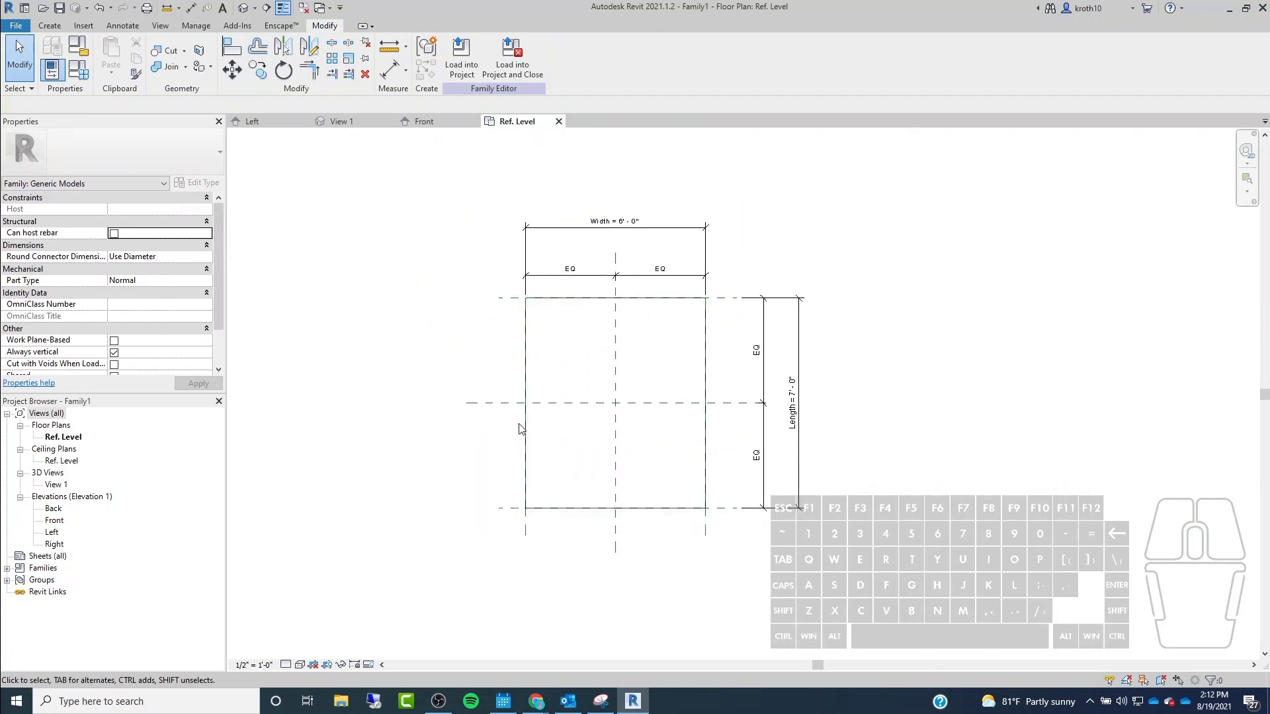
Edit the extrusion sketch, unlock its right line, move it about 11" inward from the Right reference plane, and finish the sketch.
{"action": "left_click", "coordinate": [527, 434]}
{"action": "scroll", "coordinate": [569, 355], "scroll_direction": "up", "scroll_amount": 1}
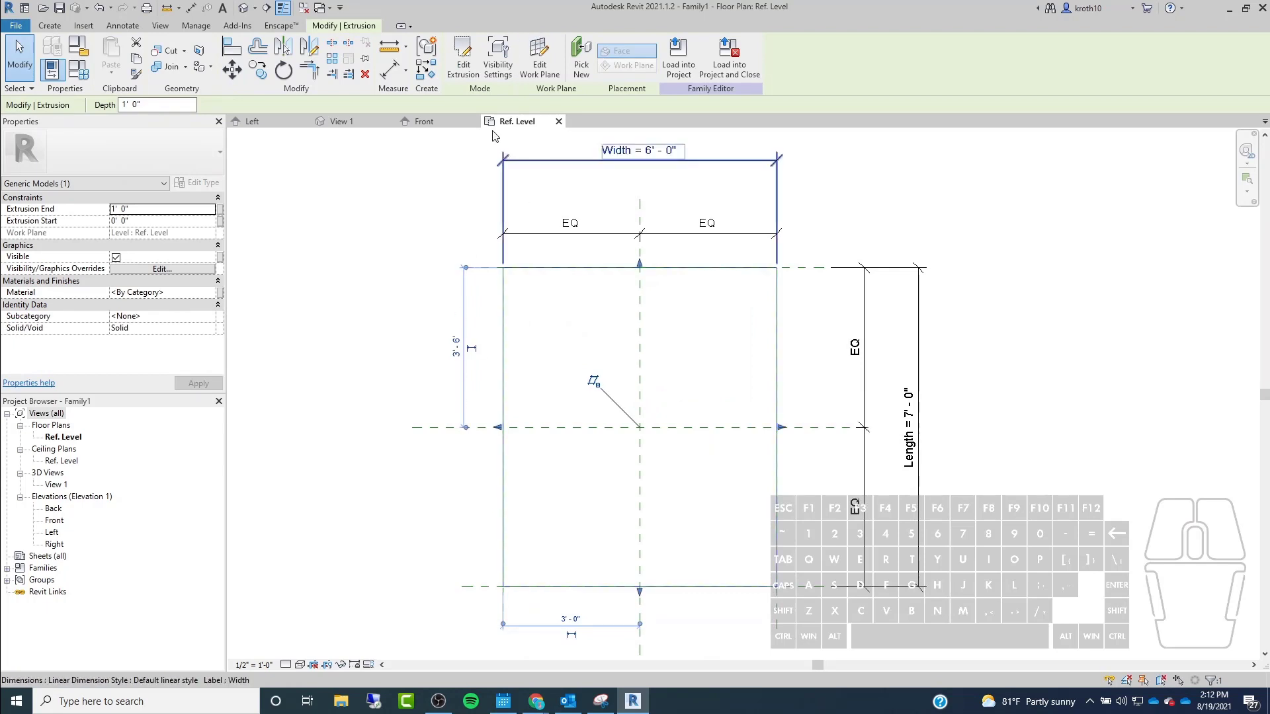
{"action": "left_click", "coordinate": [476, 64]}
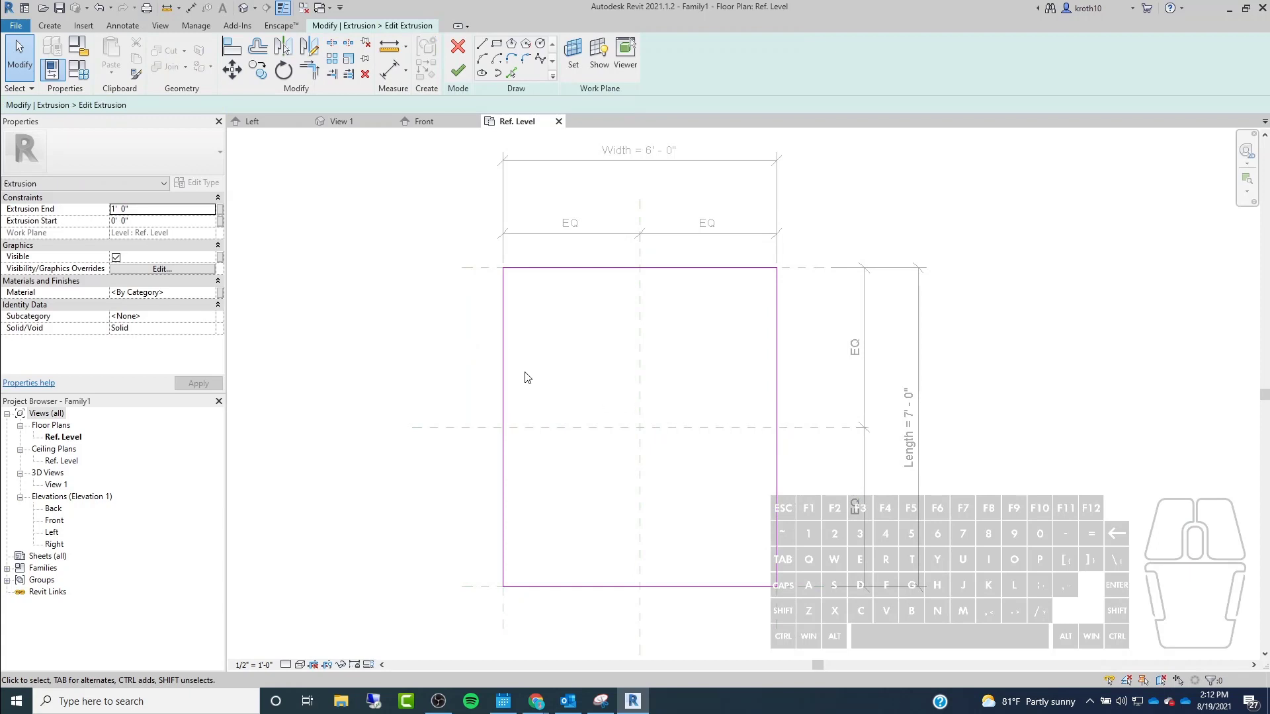
{"action": "left_click", "coordinate": [777, 434]}
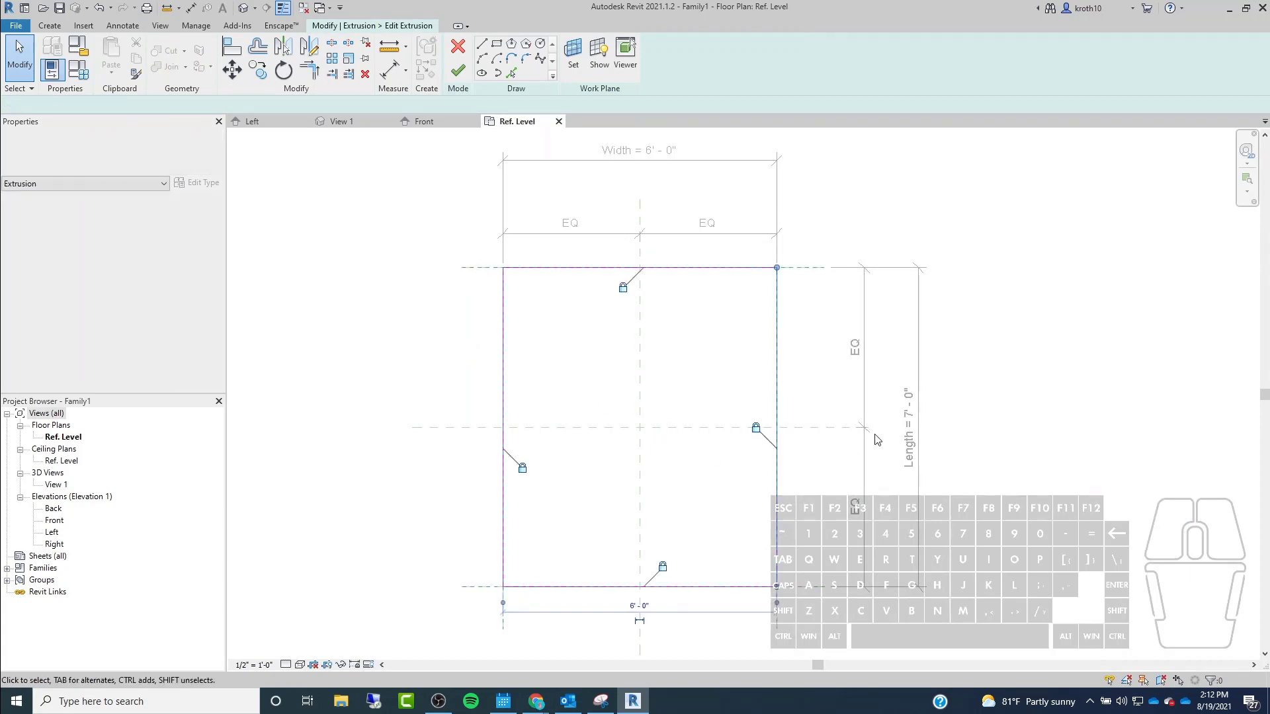
{"action": "middle_click_drag", "start_coordinate": [757, 429], "coordinate": [641, 399]}
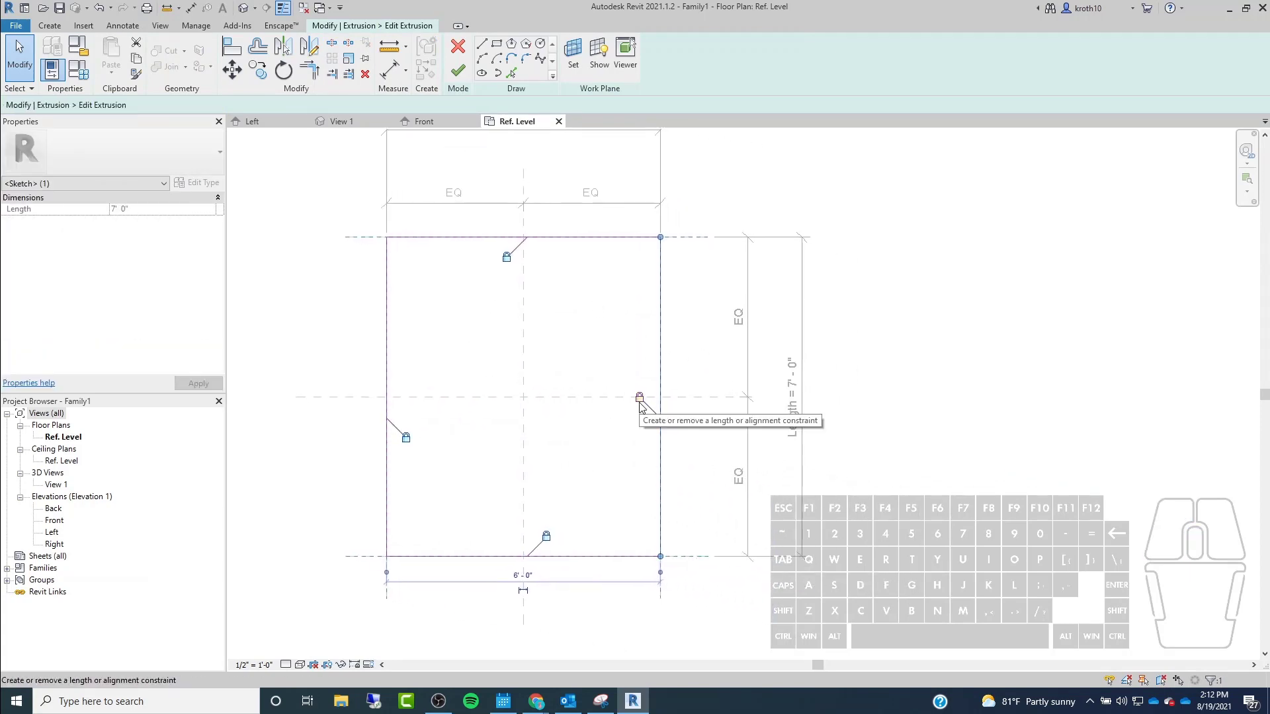
{"action": "left_click_drag", "start_coordinate": [659, 344], "coordinate": [619, 355]}
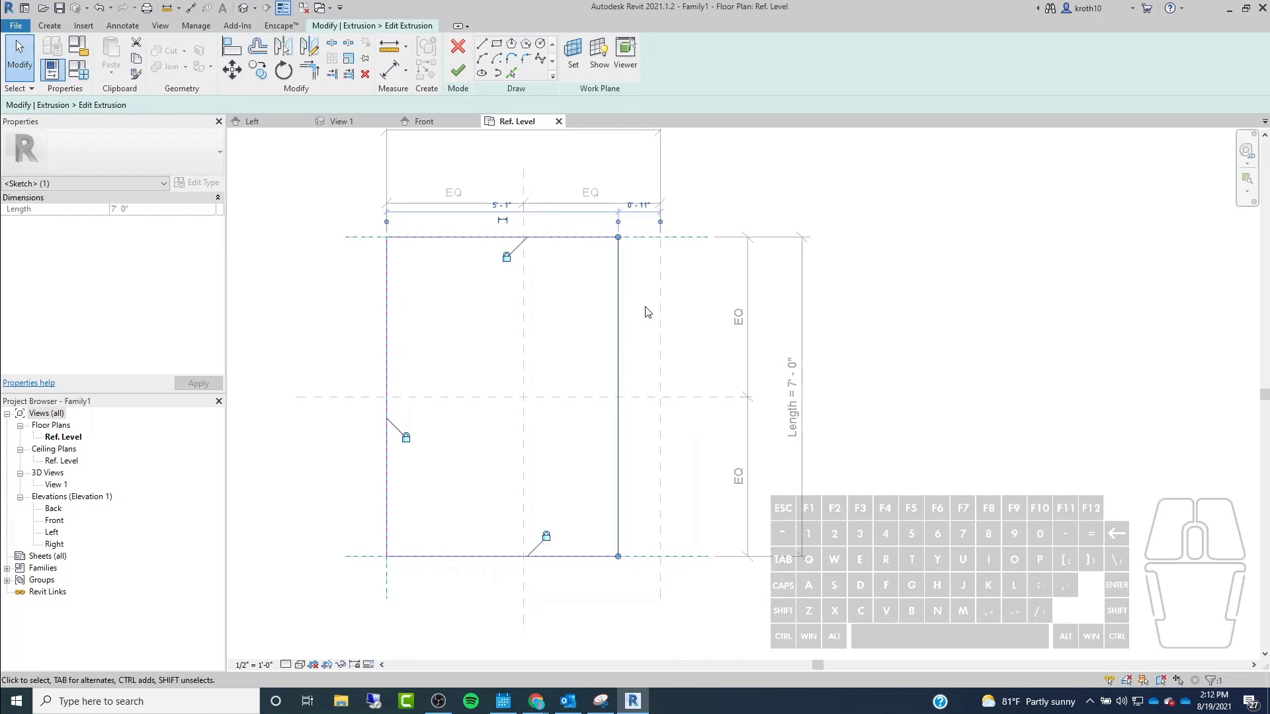
{"action": "left_click", "coordinate": [458, 70]}
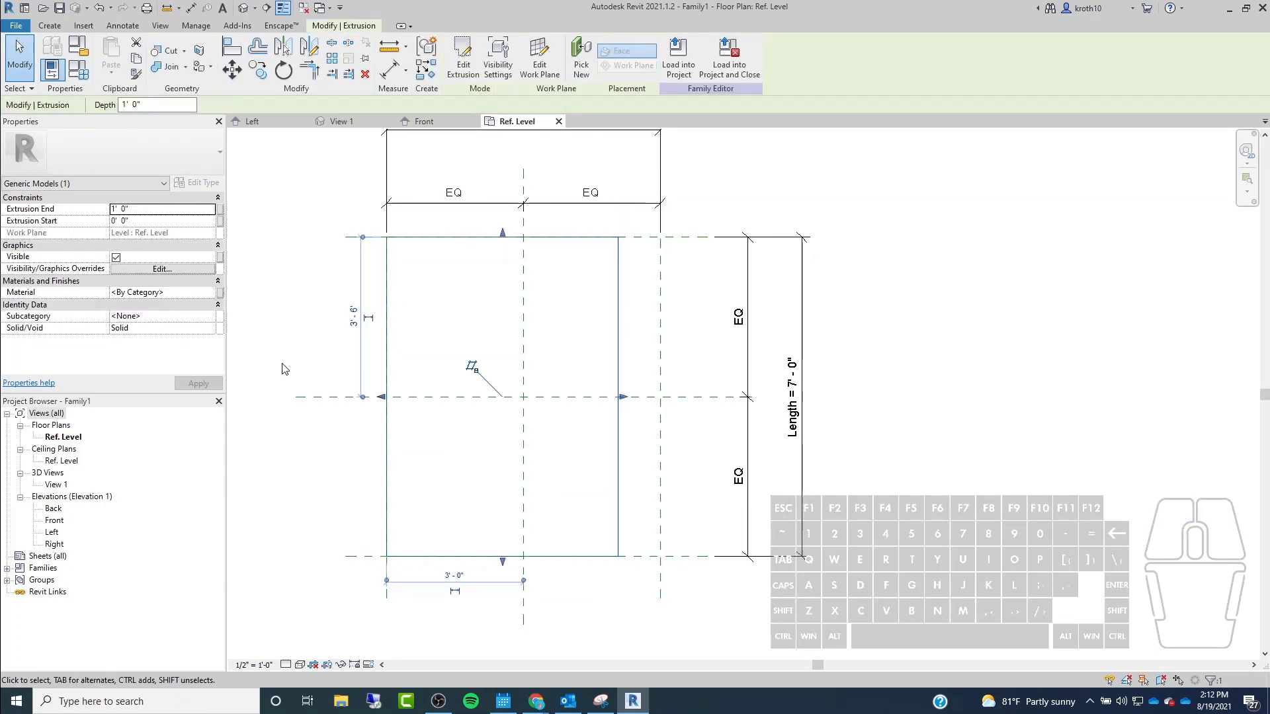
Try moving the Left reference plane outward to about 3' 8" from the center plane, and undo the move.
{"action": "scroll", "coordinate": [517, 352], "scroll_direction": "down", "scroll_amount": 2}
{"action": "scroll", "coordinate": [456, 510], "scroll_direction": "up", "scroll_amount": 3}
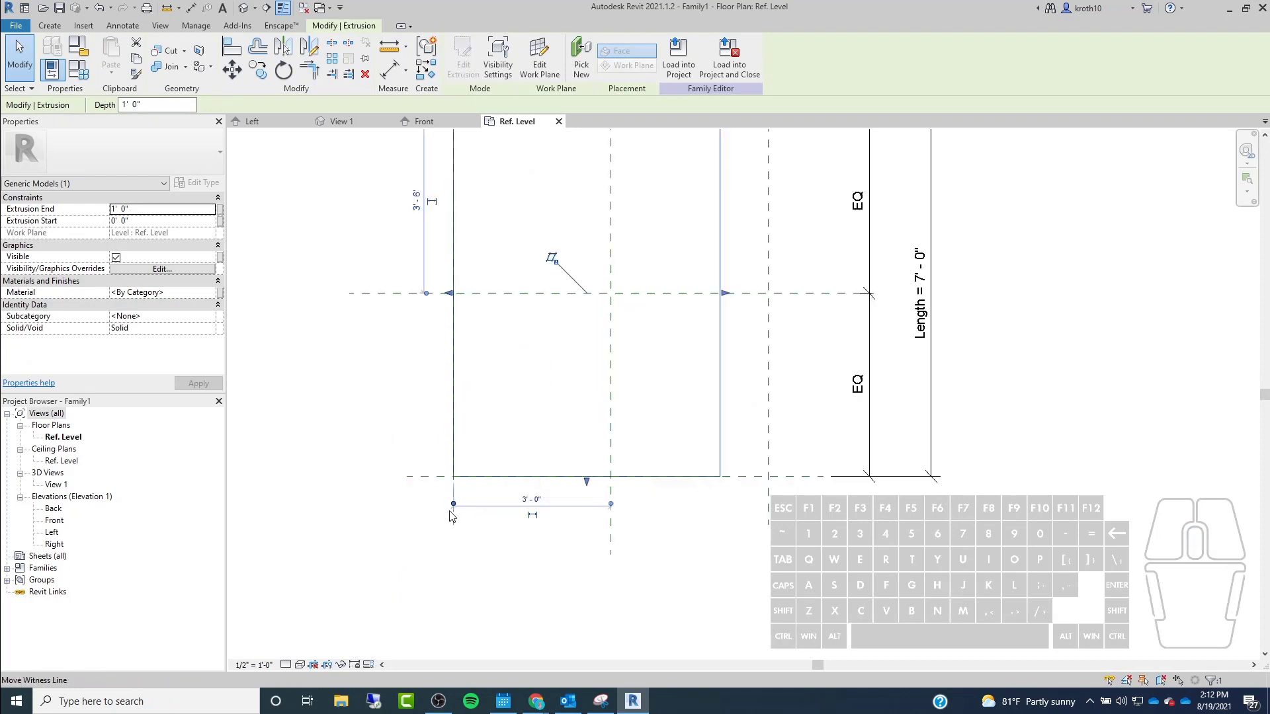
{"action": "left_click", "coordinate": [453, 505]}
{"action": "left_click_drag", "start_coordinate": [452, 507], "coordinate": [418, 493]}
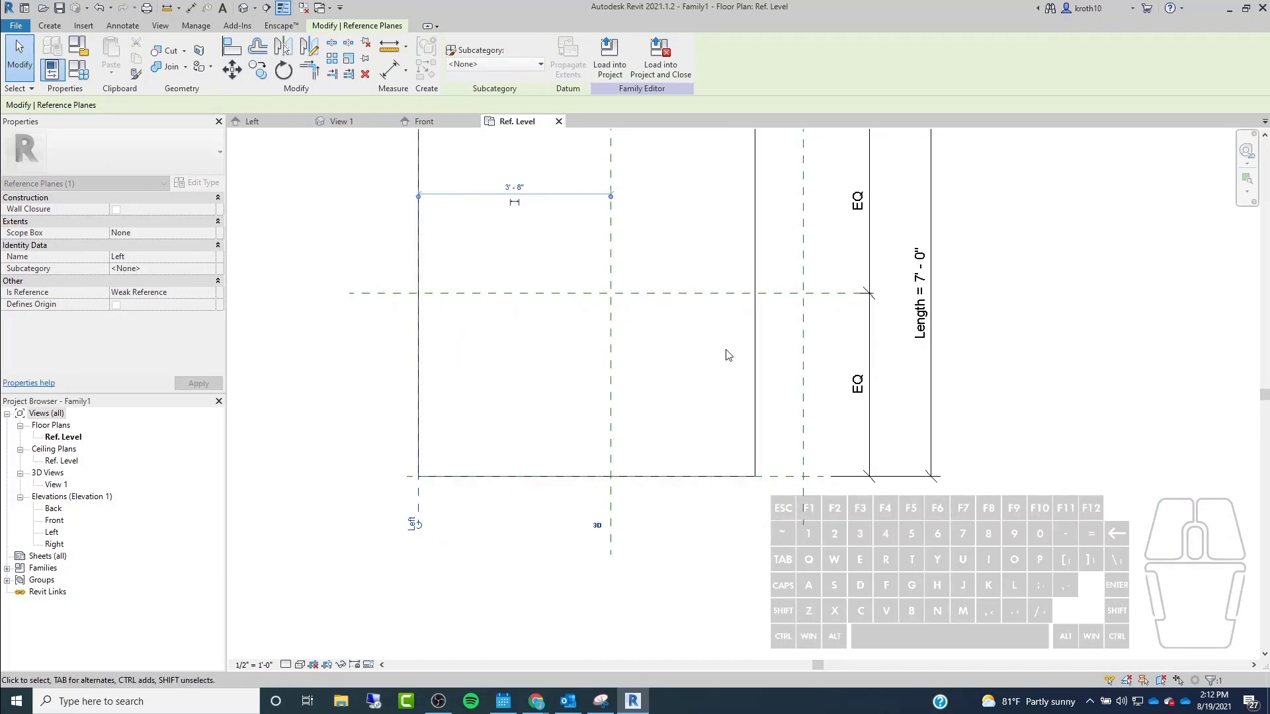
{"action": "key", "text": "ctrl+z"}
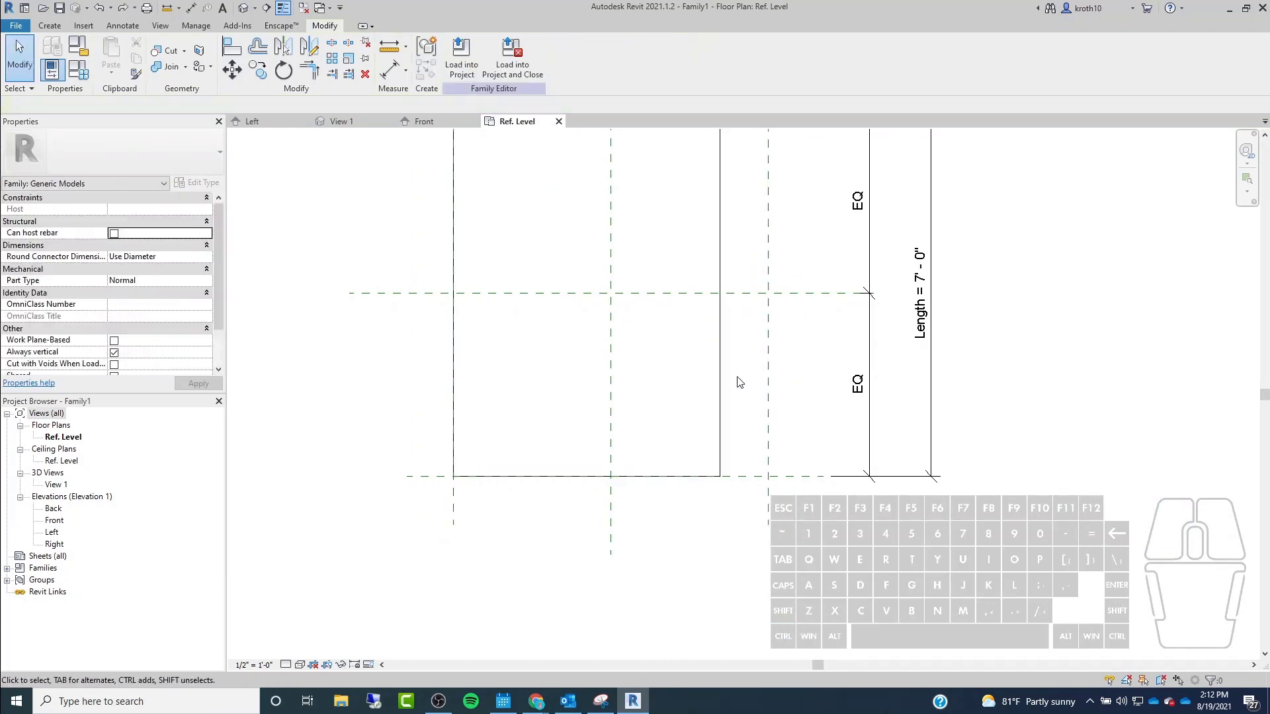
Align the extrusion's right edge to the Right reference plane with the Align tool.
{"action": "scroll", "coordinate": [604, 519], "scroll_direction": "down", "scroll_amount": 1}
{"action": "scroll", "coordinate": [603, 519], "scroll_direction": "down", "scroll_amount": 1}
{"action": "left_click", "coordinate": [652, 405]}
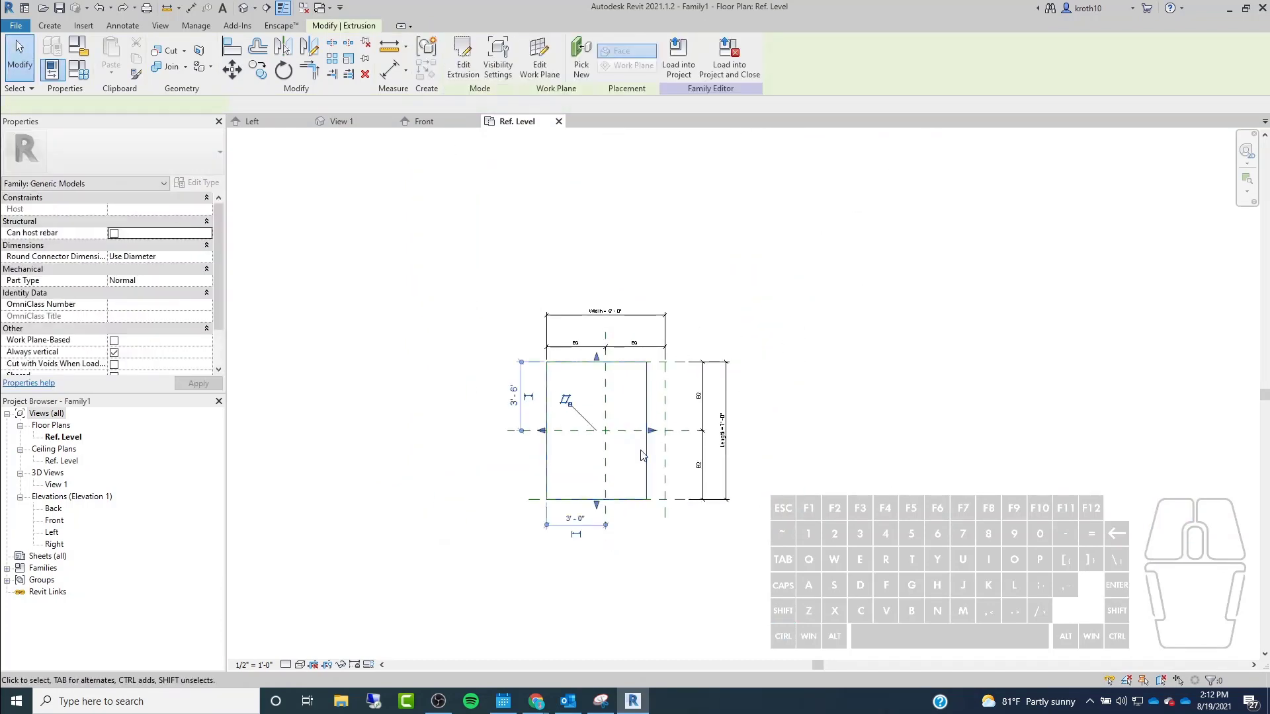
{"action": "scroll", "coordinate": [667, 403], "scroll_direction": "up", "scroll_amount": 2}
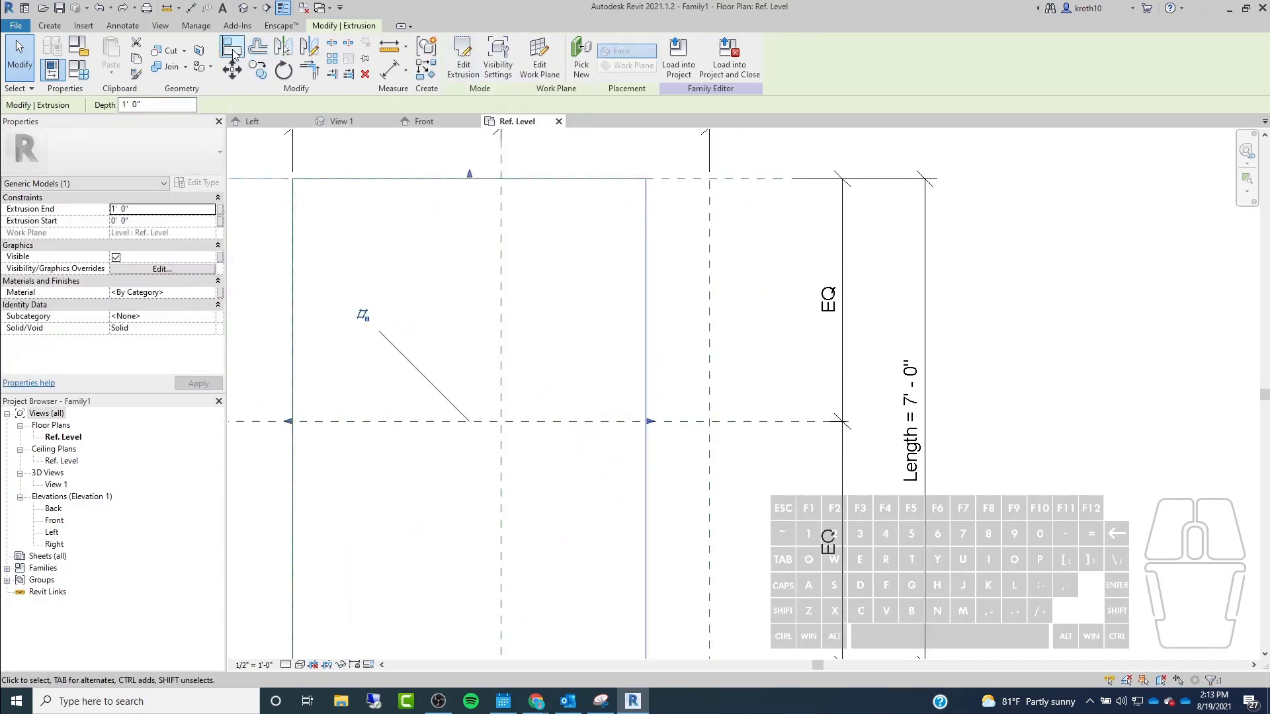
{"action": "left_click", "coordinate": [756, 313]}
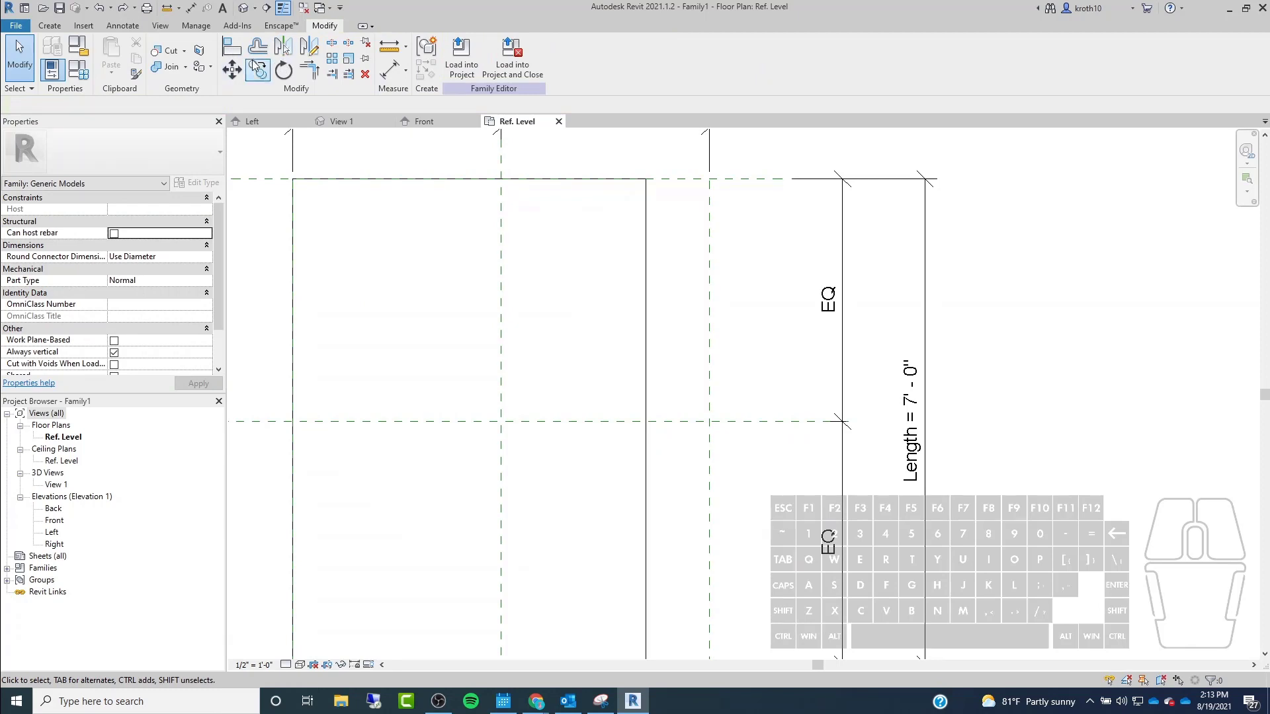
{"action": "left_click", "coordinate": [231, 47]}
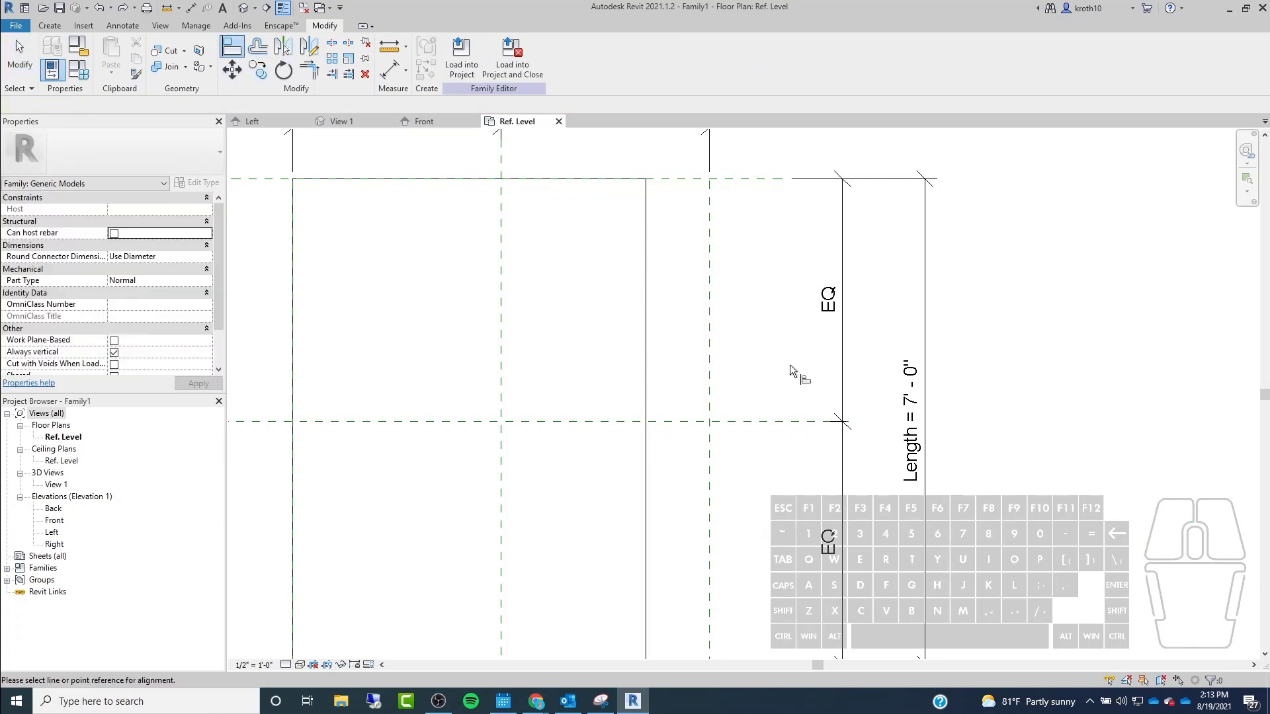
{"action": "left_click", "coordinate": [712, 314]}
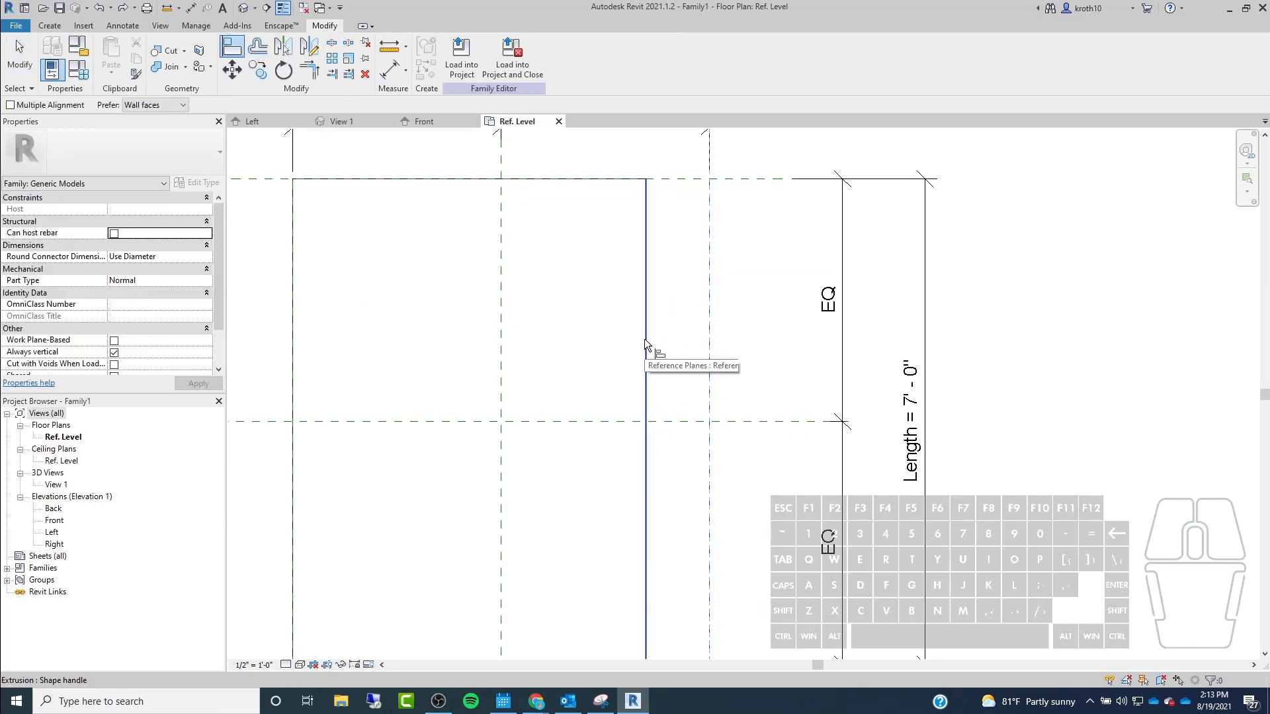
{"action": "left_click", "coordinate": [645, 344]}
{"action": "scroll", "coordinate": [764, 333], "scroll_direction": "down", "scroll_amount": 3}
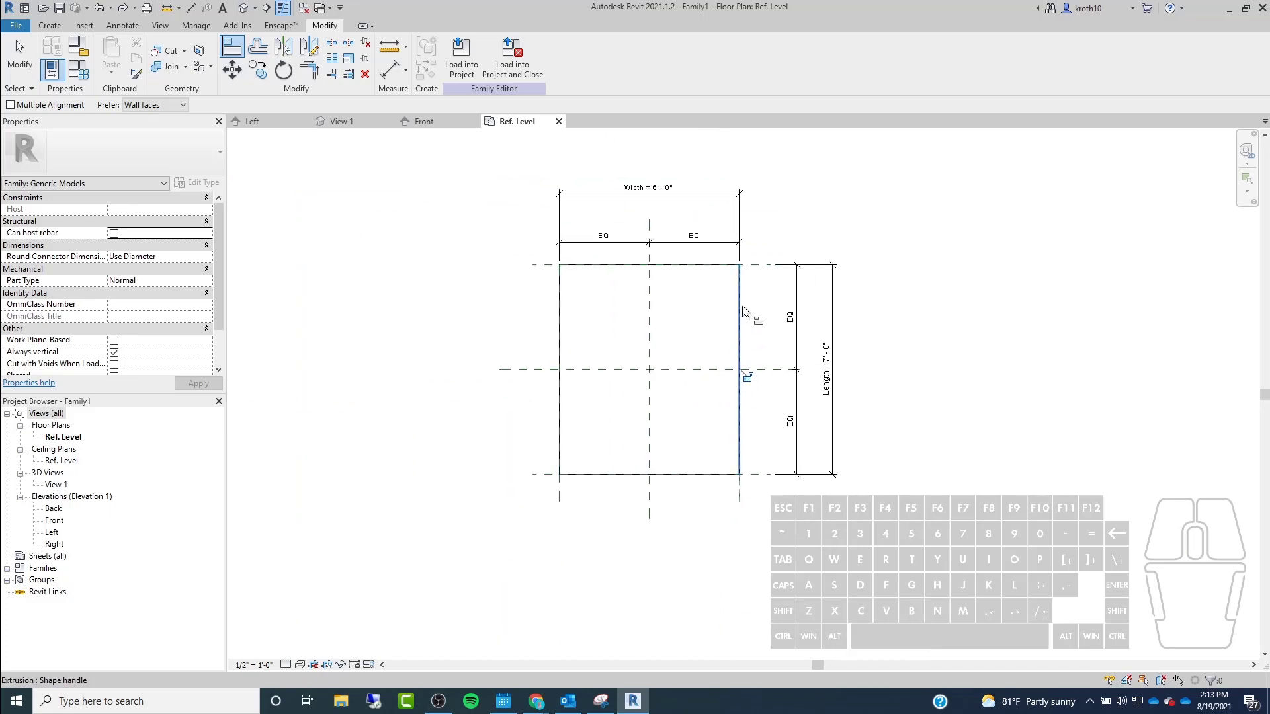
Lock the extrusion's right edge to the Right reference plane and end the alignment.
{"action": "scroll", "coordinate": [744, 344], "scroll_direction": "up", "scroll_amount": 2}
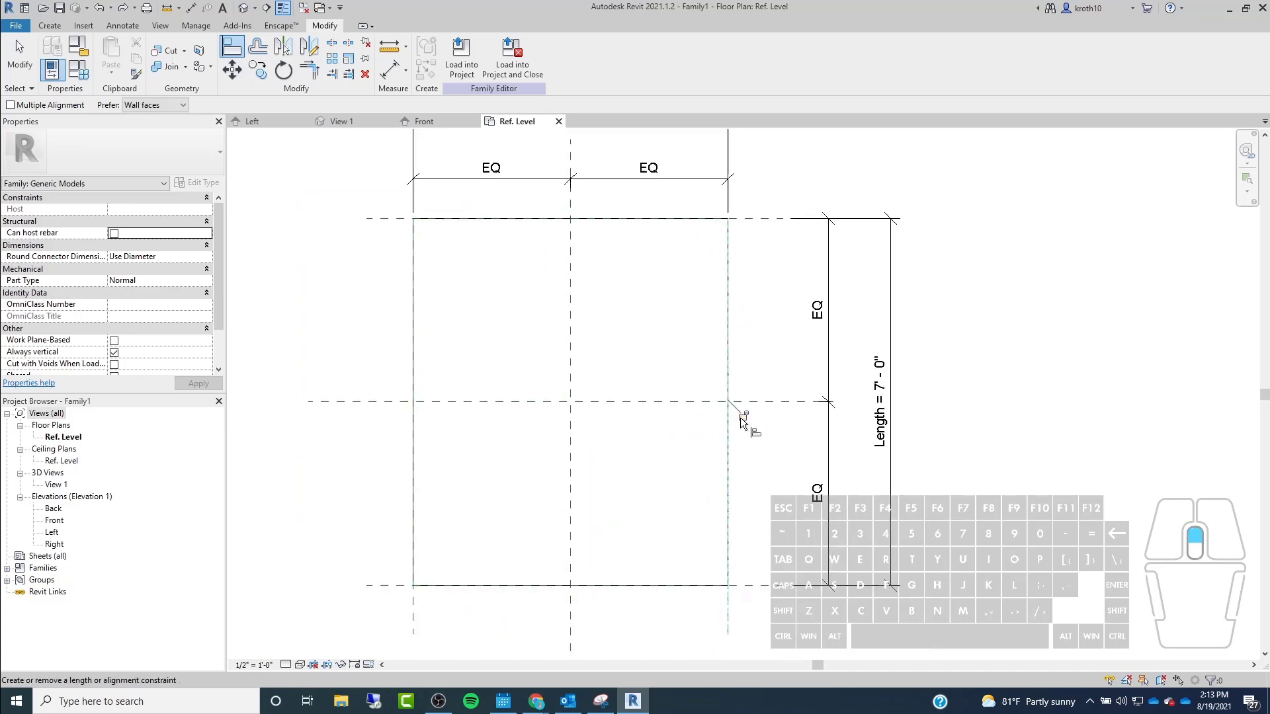
{"action": "scroll", "coordinate": [743, 421], "scroll_direction": "up", "scroll_amount": 2}
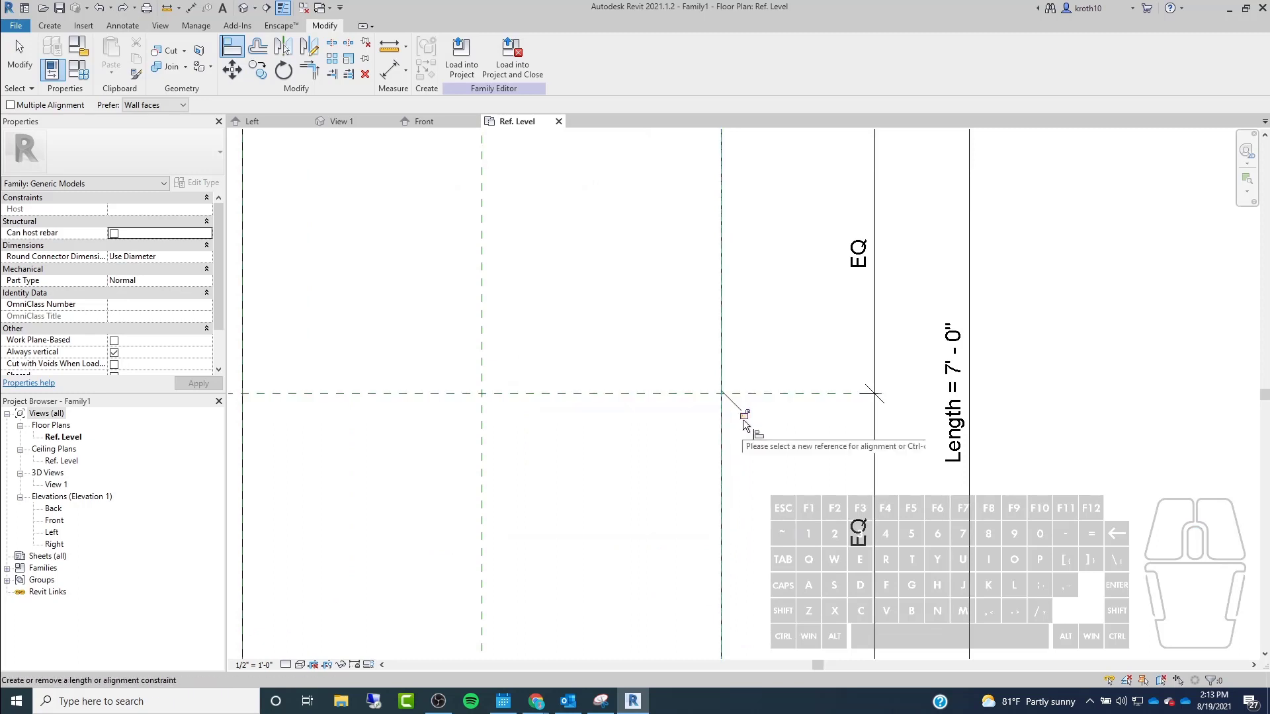
{"action": "left_click", "coordinate": [743, 418]}
{"action": "scroll", "coordinate": [666, 438], "scroll_direction": "down", "scroll_amount": 5}
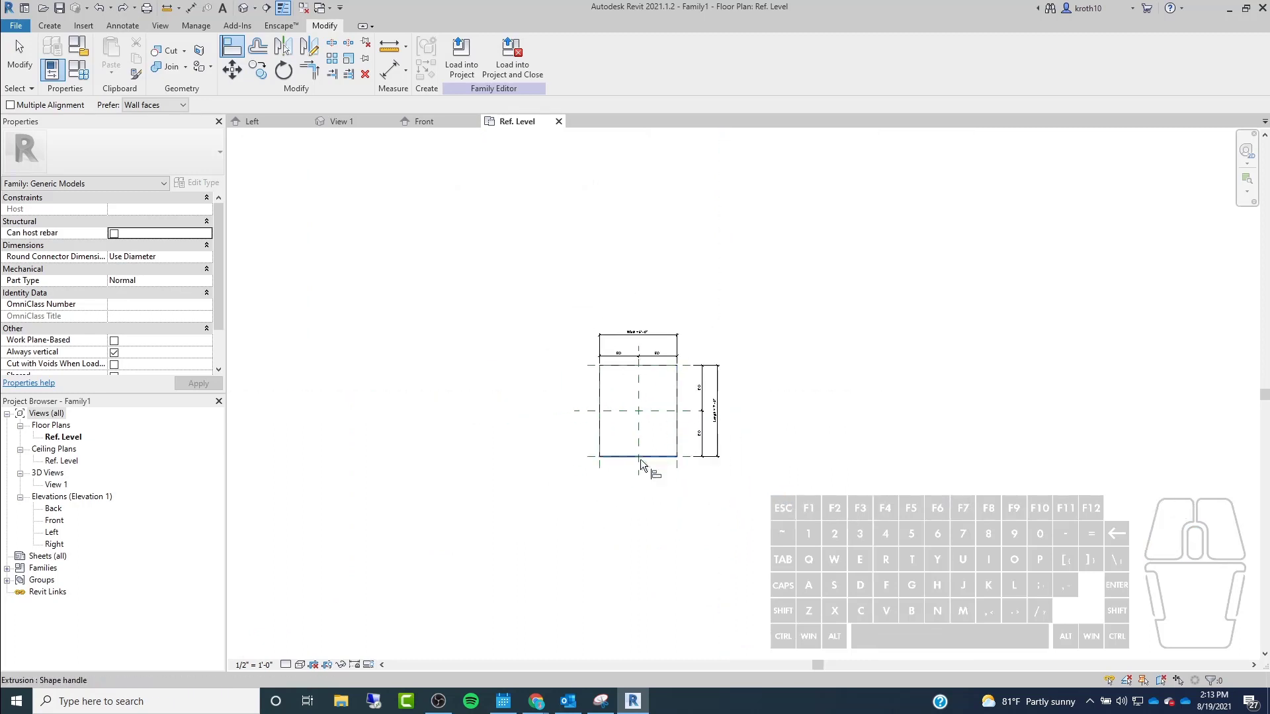
{"action": "key", "text": "Escape"}
Move the Left reference plane to about 2' 11" from the center plane and the Bottom plane inward until Length is 6' 2".
{"action": "left_click", "coordinate": [569, 468]}
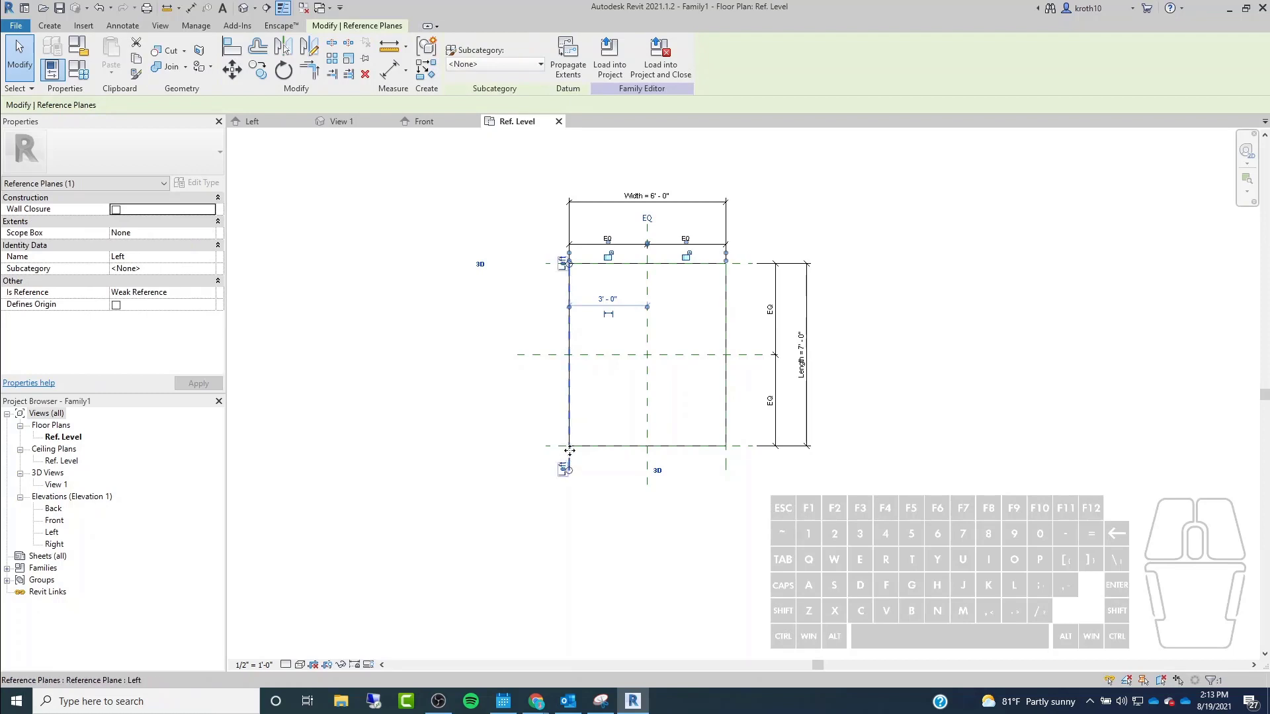
{"action": "left_click_drag", "start_coordinate": [570, 466], "coordinate": [567, 426]}
{"action": "left_click", "coordinate": [560, 447]}
{"action": "left_click", "coordinate": [879, 414]}
{"action": "scroll", "coordinate": [750, 326], "scroll_direction": "up", "scroll_amount": 3}
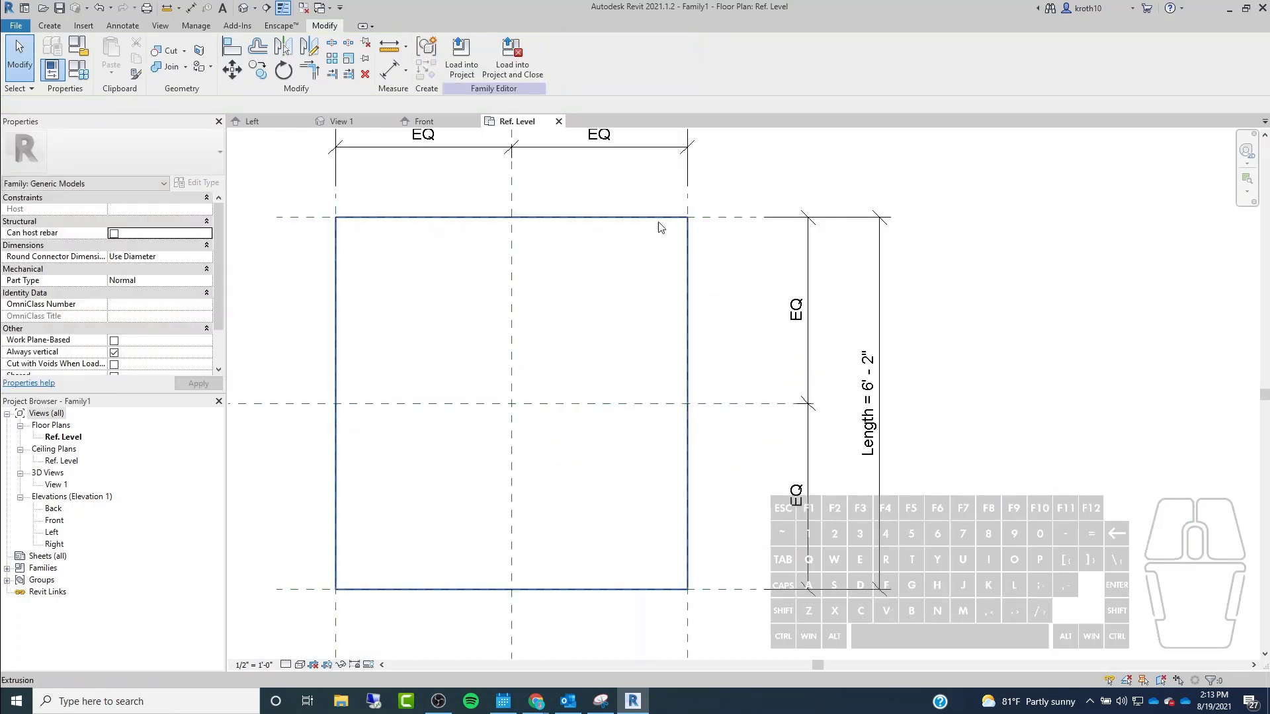
Open the extrusion's sketch for editing.
{"action": "left_click", "coordinate": [555, 237]}
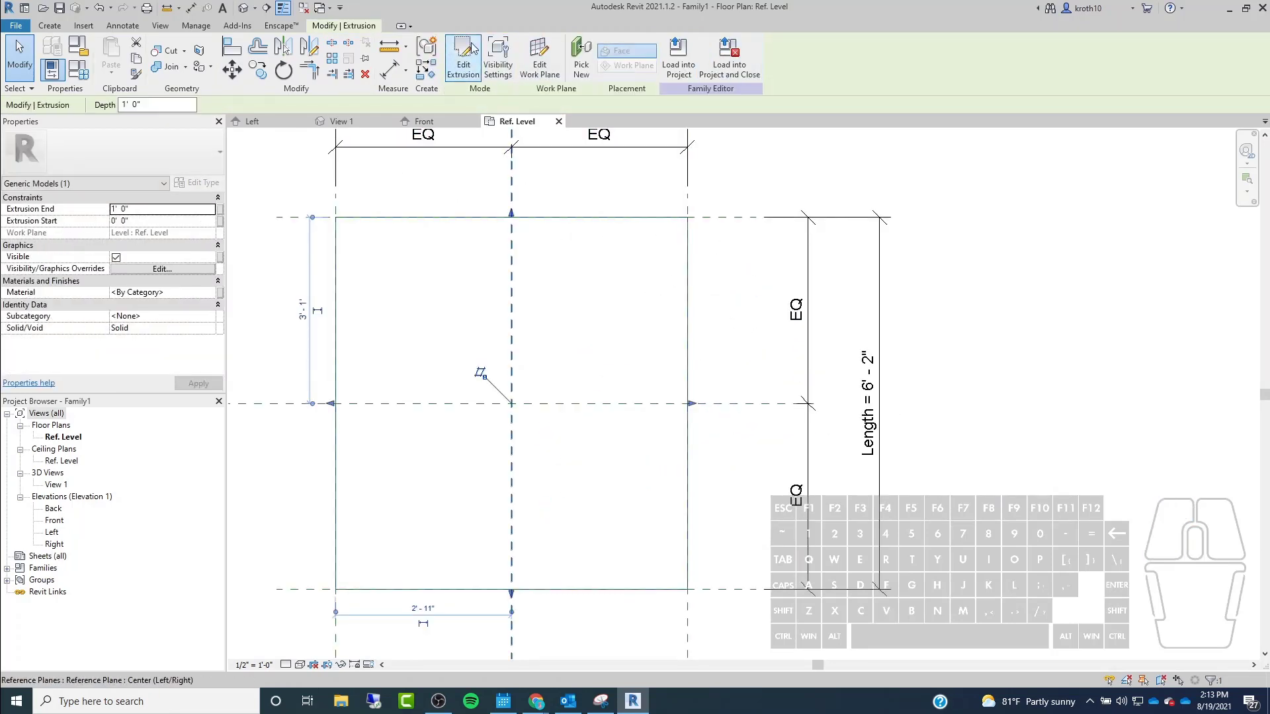
{"action": "left_click", "coordinate": [456, 57]}
{"action": "scroll", "coordinate": [490, 297], "scroll_direction": "down", "scroll_amount": 2}
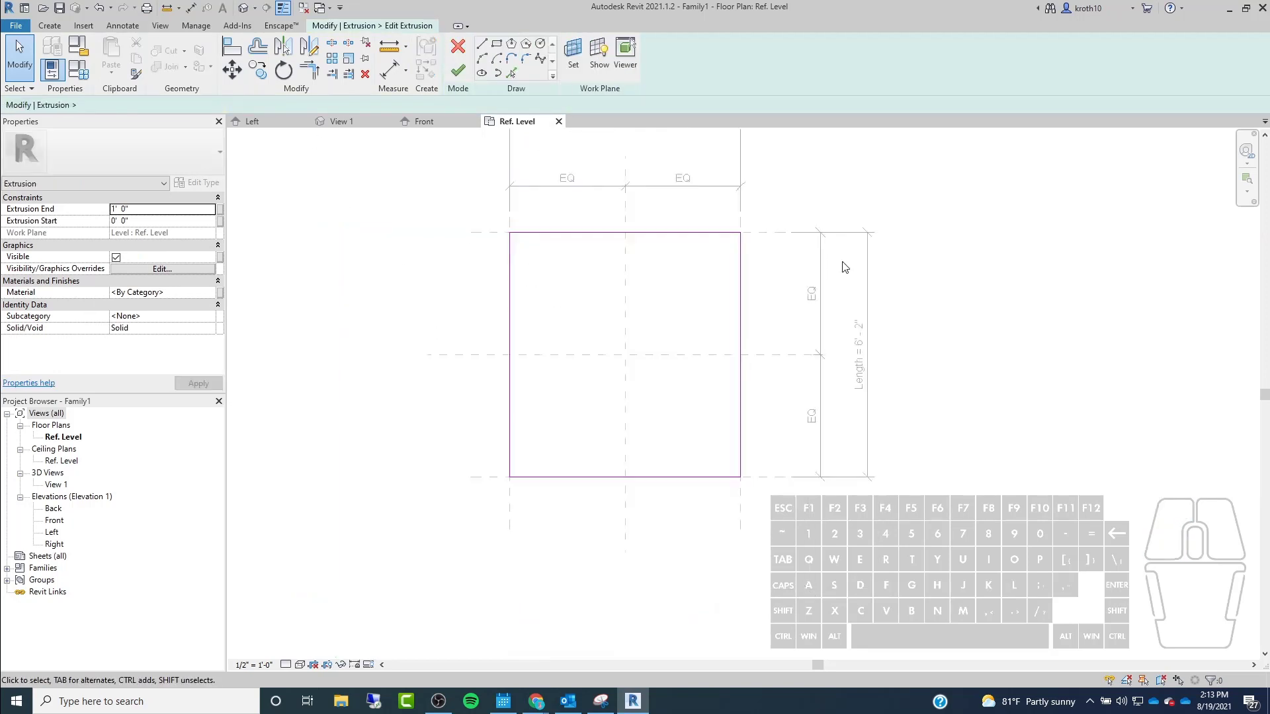
{"action": "mouse_move", "coordinate": [489, 297]}
{"action": "middle_mouse_down"}
{"action": "mouse_move", "coordinate": [505, 367]}
{"action": "mouse_move", "coordinate": [637, 379]}
{"action": "middle_mouse_up"}
{"action": "scroll", "coordinate": [635, 454], "scroll_direction": "up", "scroll_amount": 2}
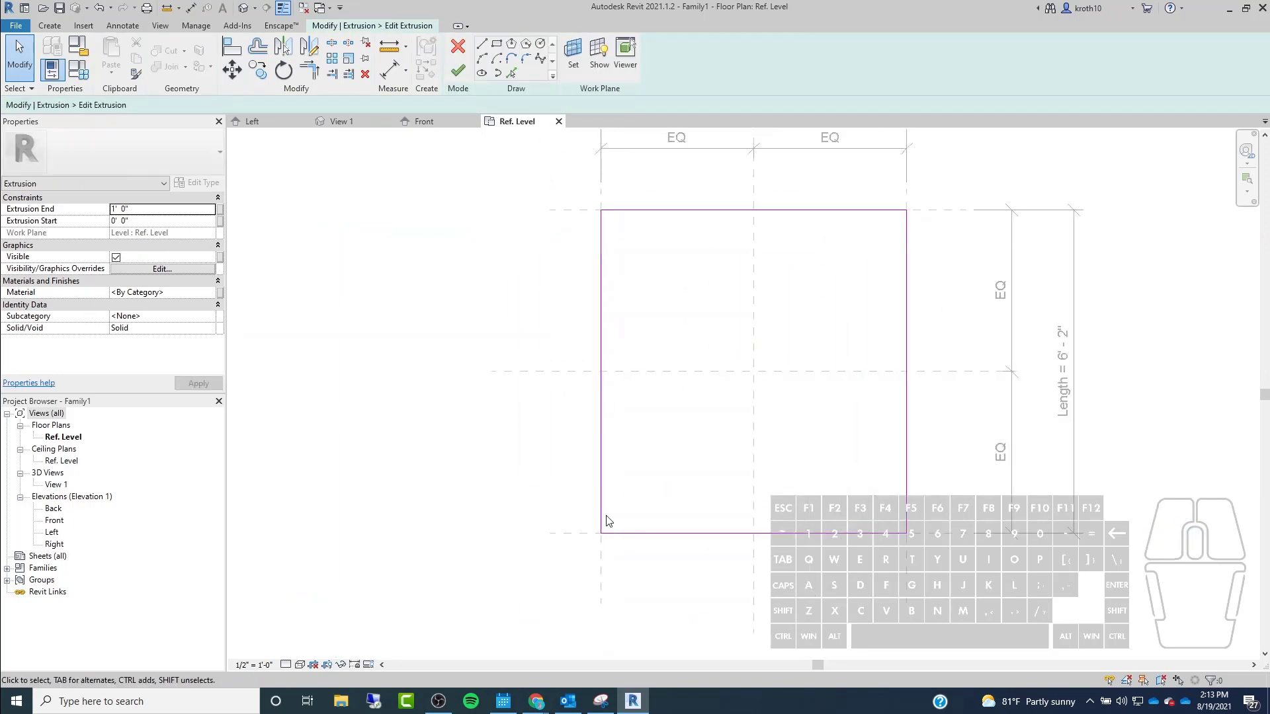
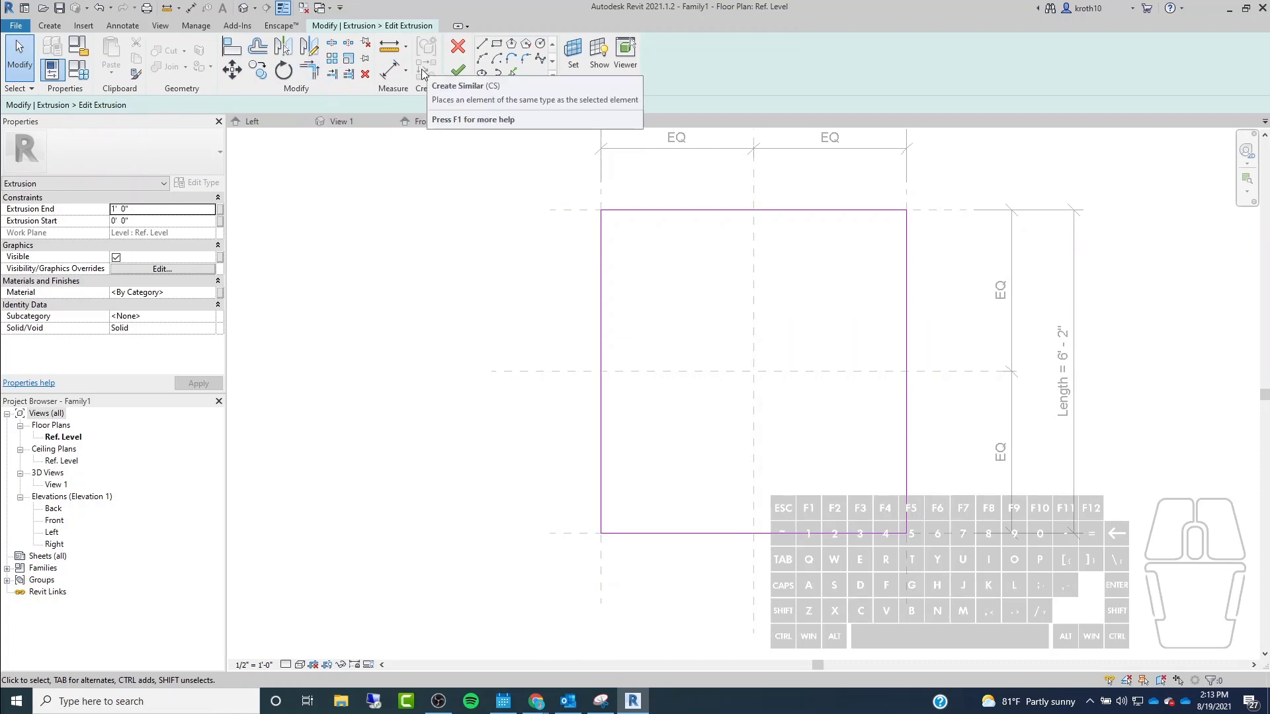
Round the lower-left corner of the sketch with a fillet arc of about 1' 2" radius.
{"action": "left_click", "coordinate": [309, 69]}
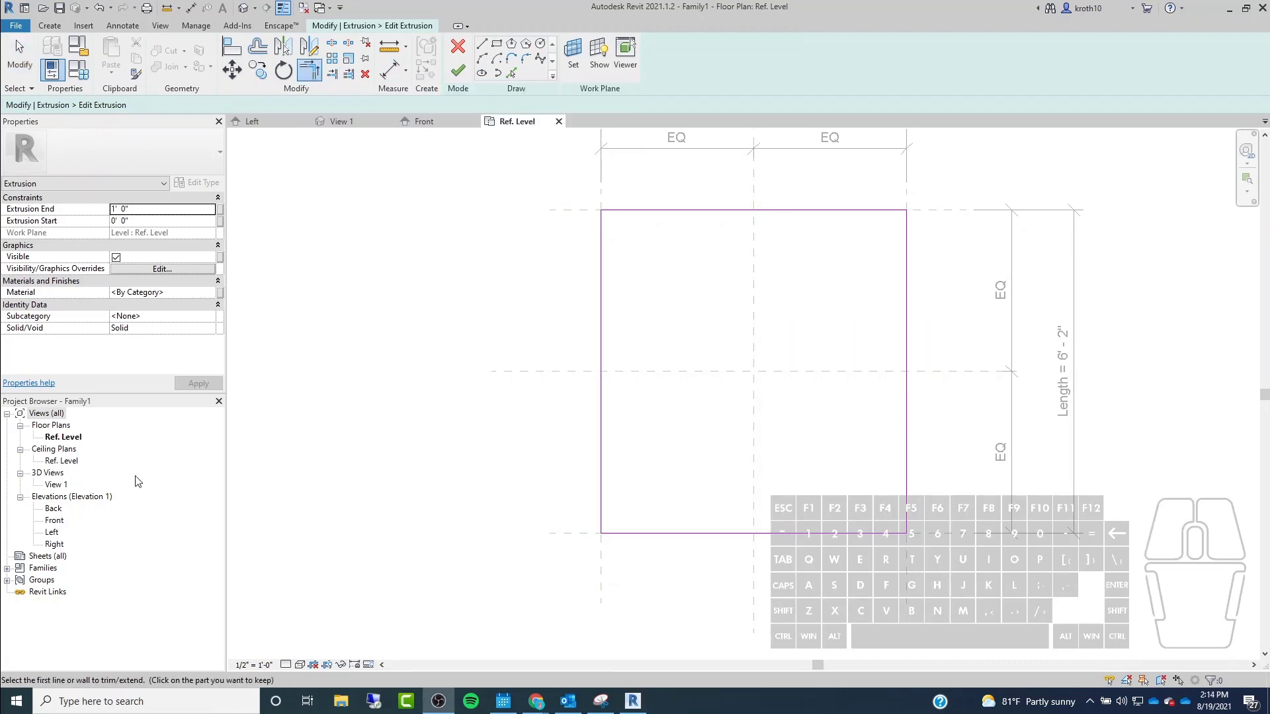
{"action": "left_click", "coordinate": [493, 8]}
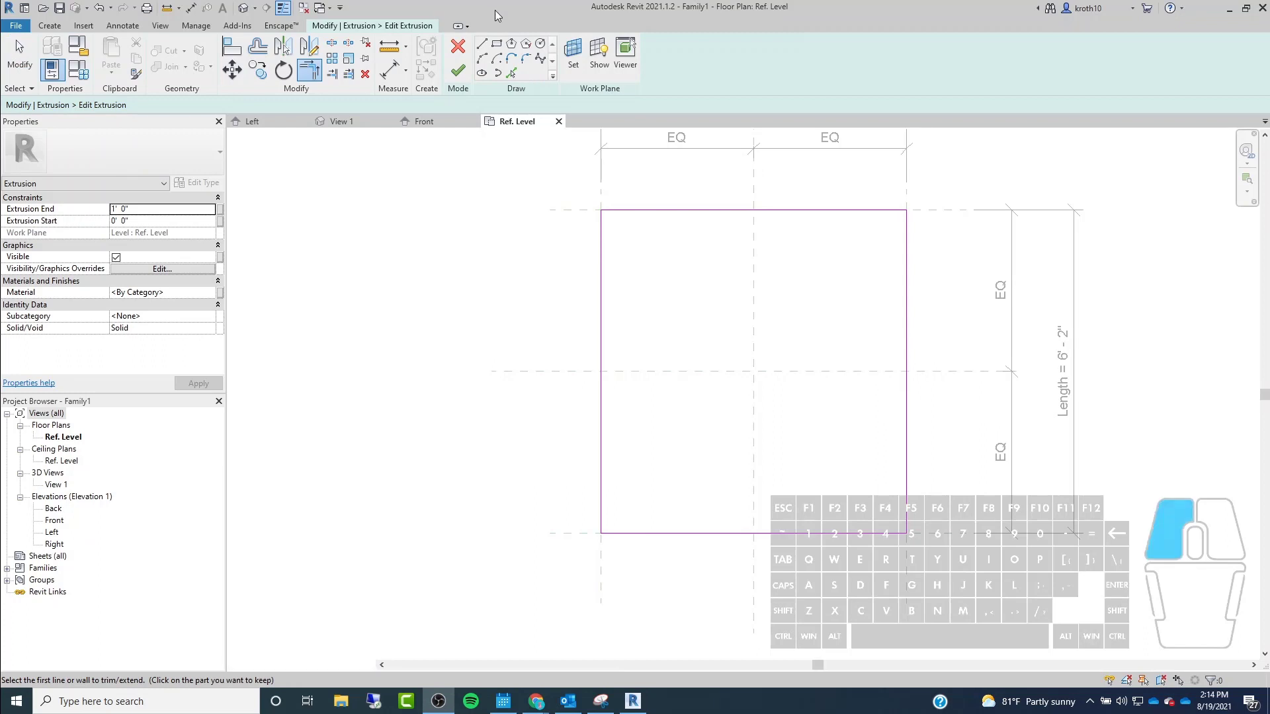
{"action": "left_click", "coordinate": [526, 59]}
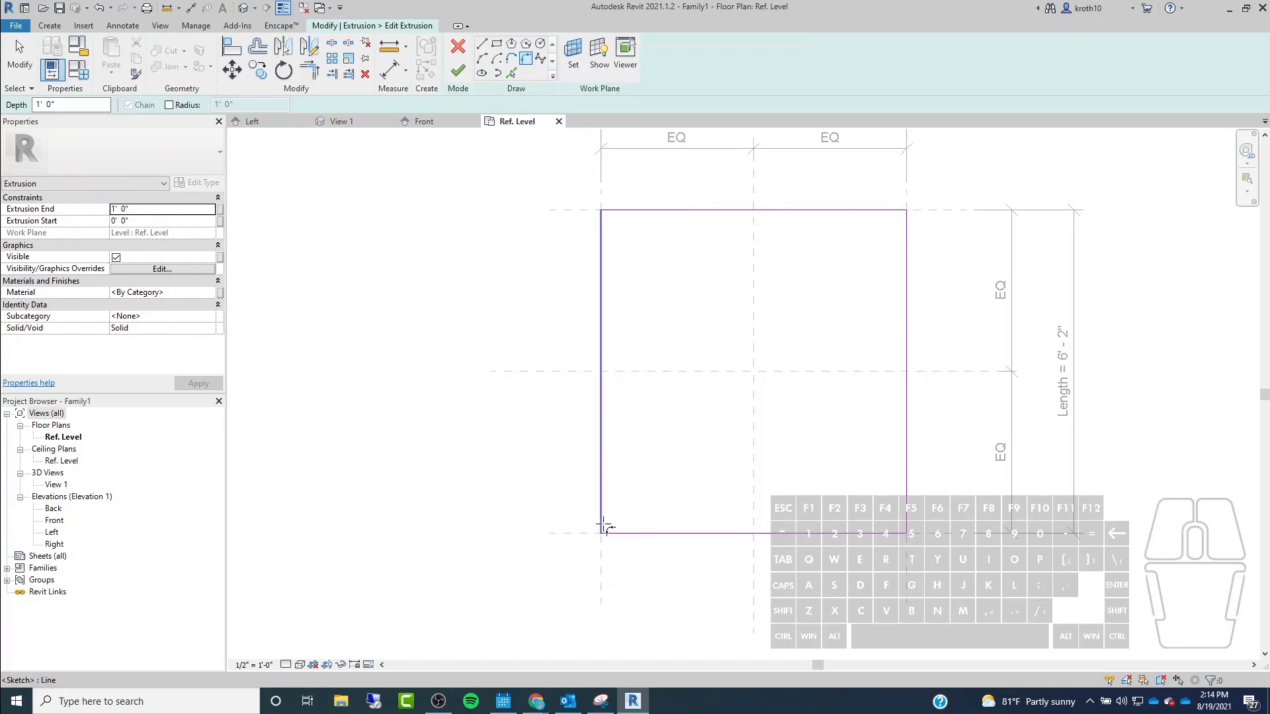
{"action": "left_click", "coordinate": [603, 491]}
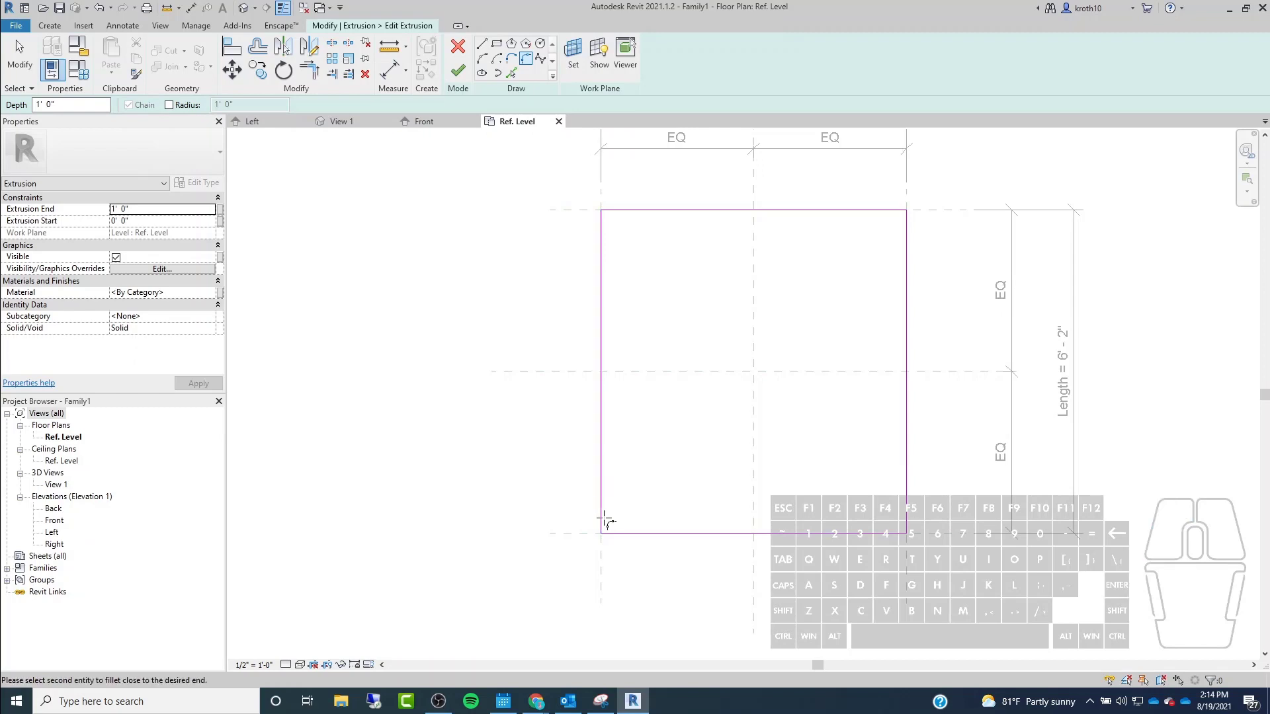
{"action": "left_click", "coordinate": [635, 534]}
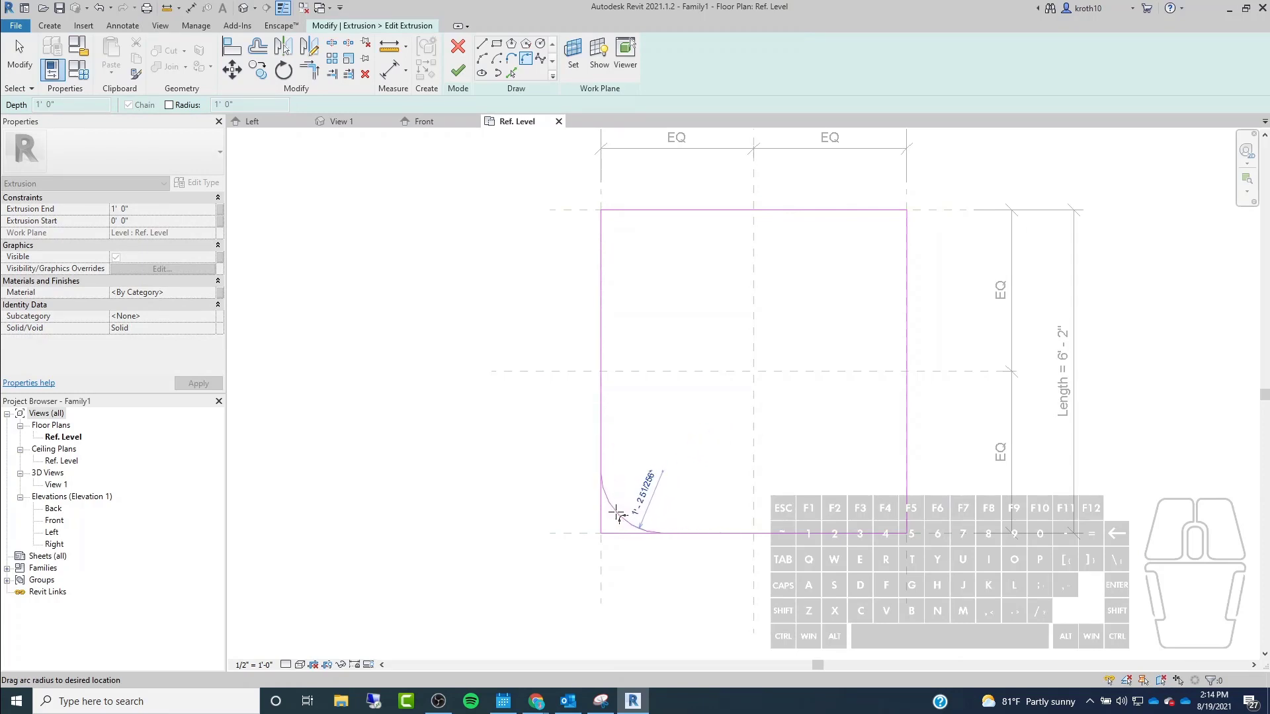
{"action": "left_click", "coordinate": [617, 513]}
{"action": "key", "text": "Escape"}
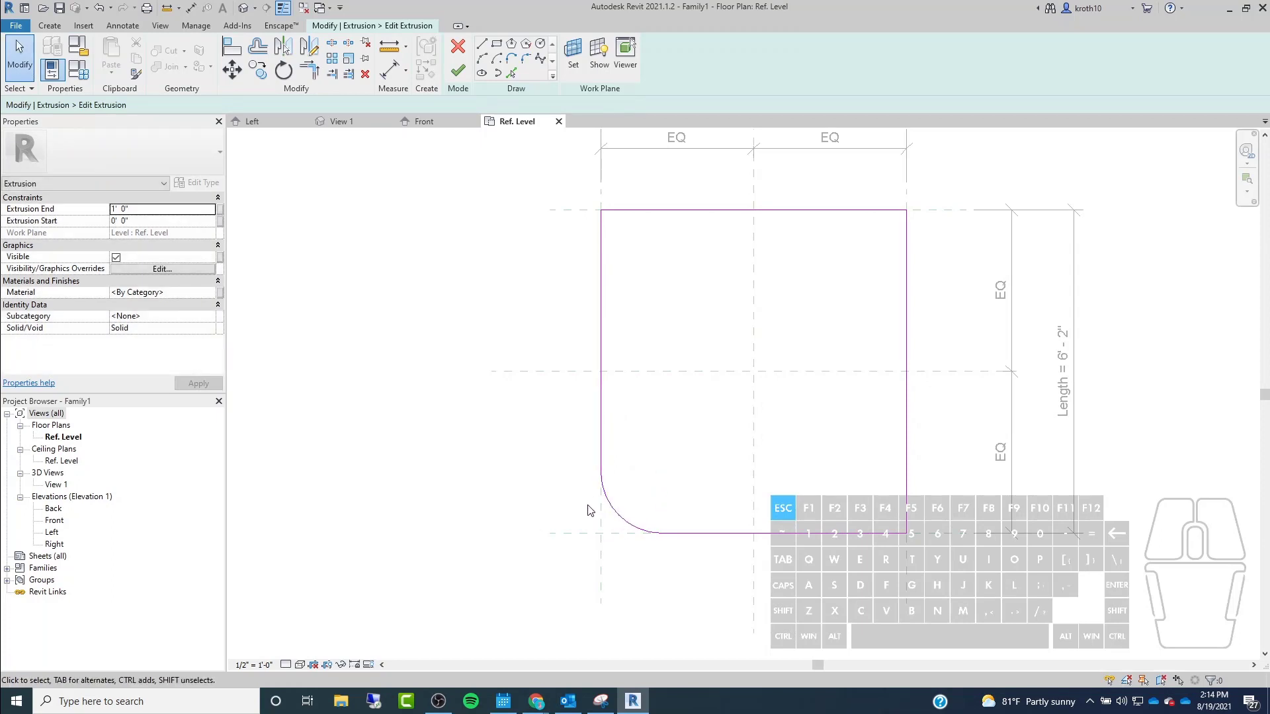
Set the lower-left fillet arc's radius to 2".
{"action": "left_click", "coordinate": [617, 516]}
{"action": "scroll", "coordinate": [615, 513], "scroll_direction": "up", "scroll_amount": 3}
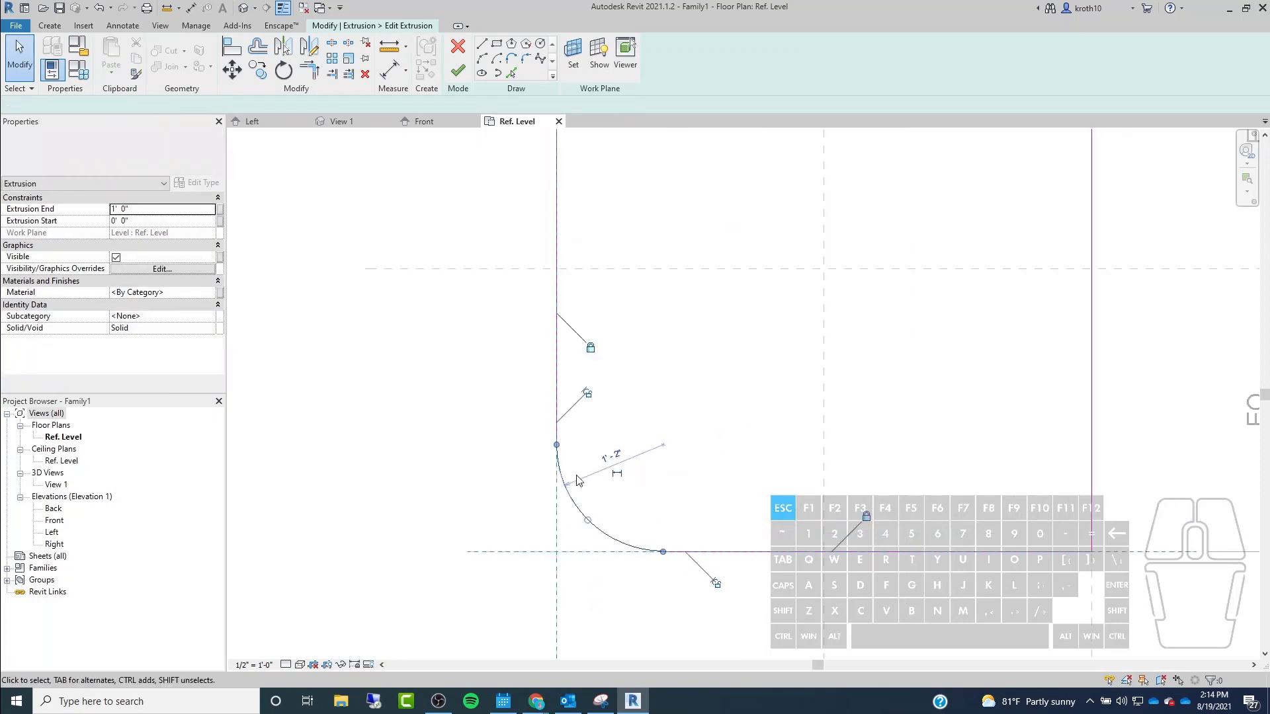
{"action": "left_click", "coordinate": [611, 457]}
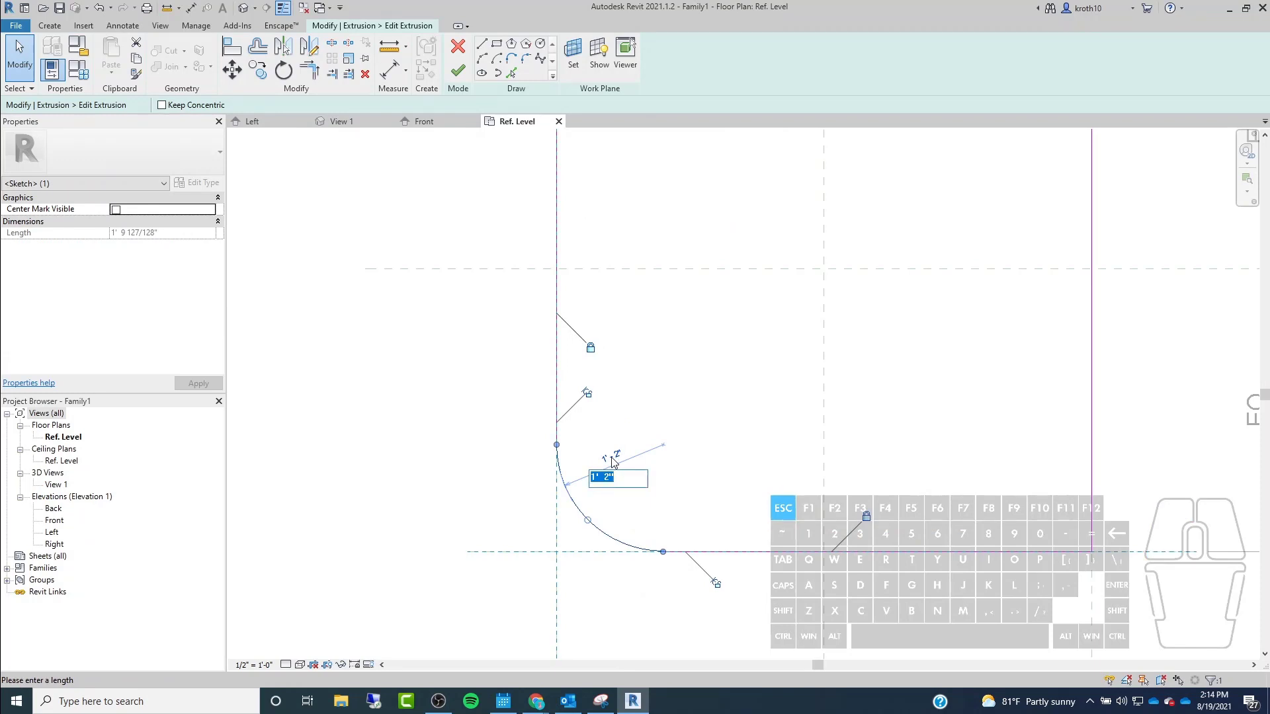
{"action": "type", "text": "2\""}
{"action": "key", "text": "Return"}
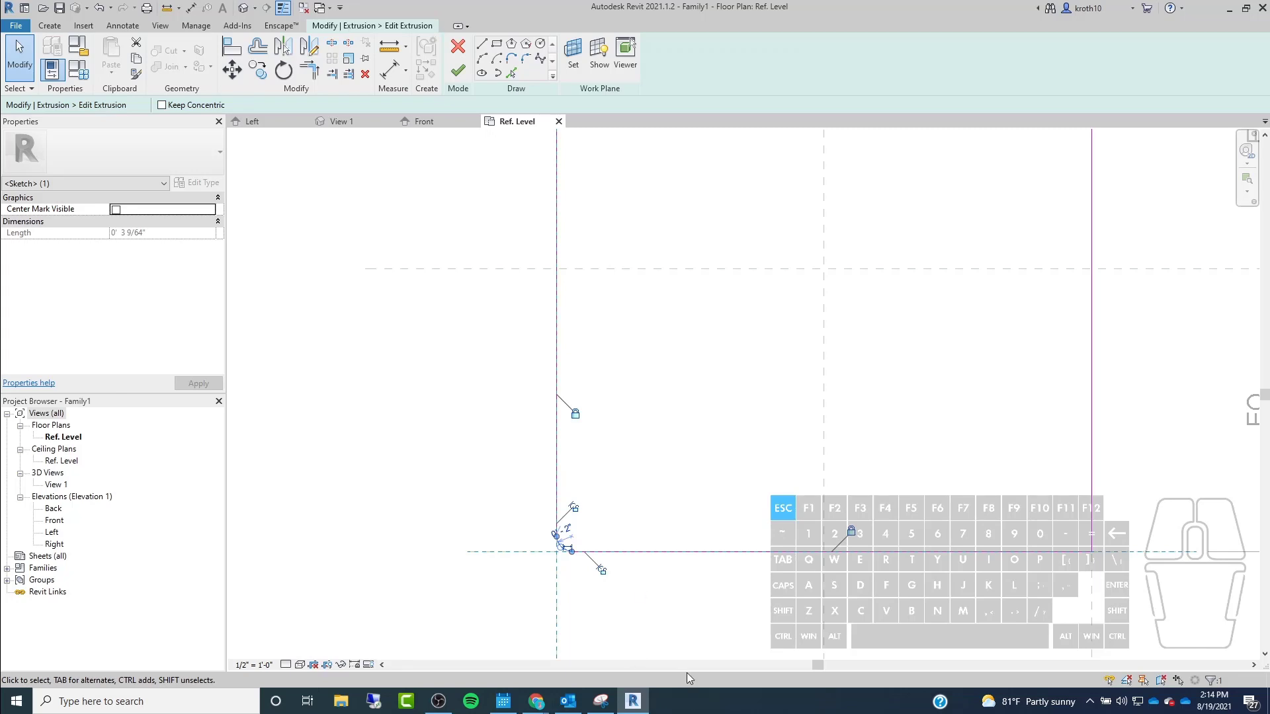
Set the radius of the lower-left fillet arc to 3".
{"action": "scroll", "coordinate": [569, 529], "scroll_direction": "up", "scroll_amount": 4}
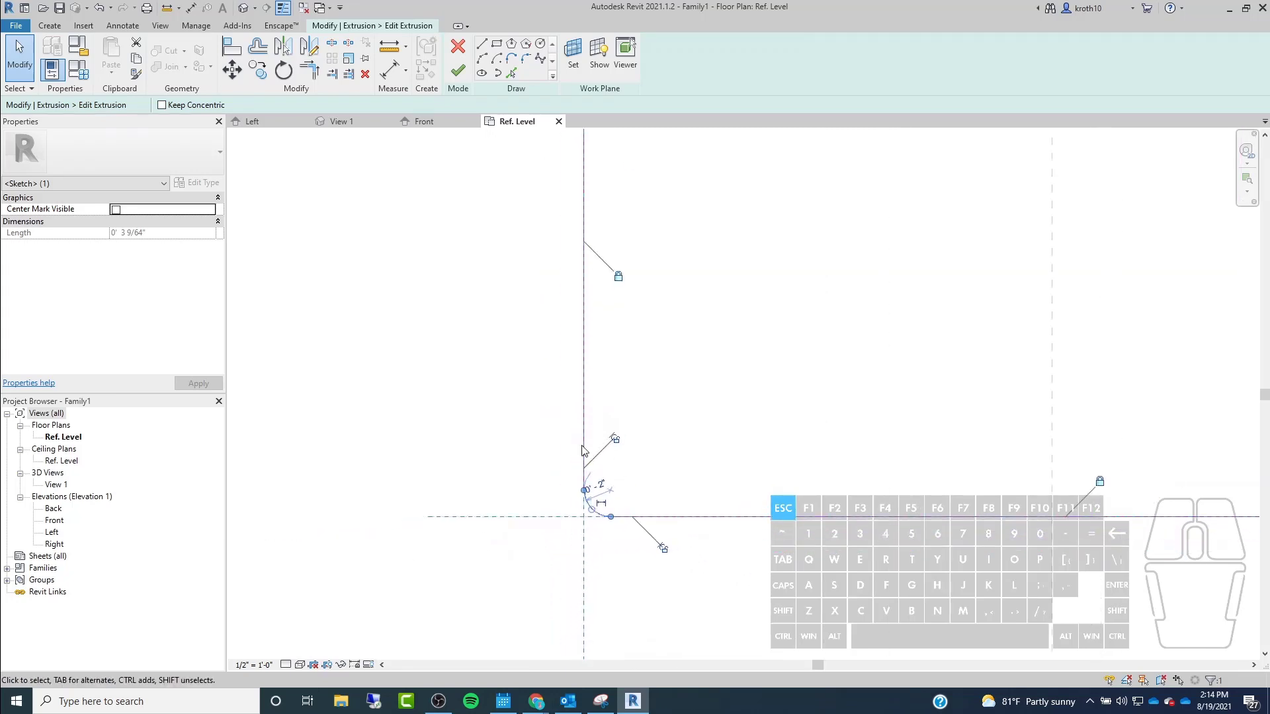
{"action": "left_click", "coordinate": [602, 488]}
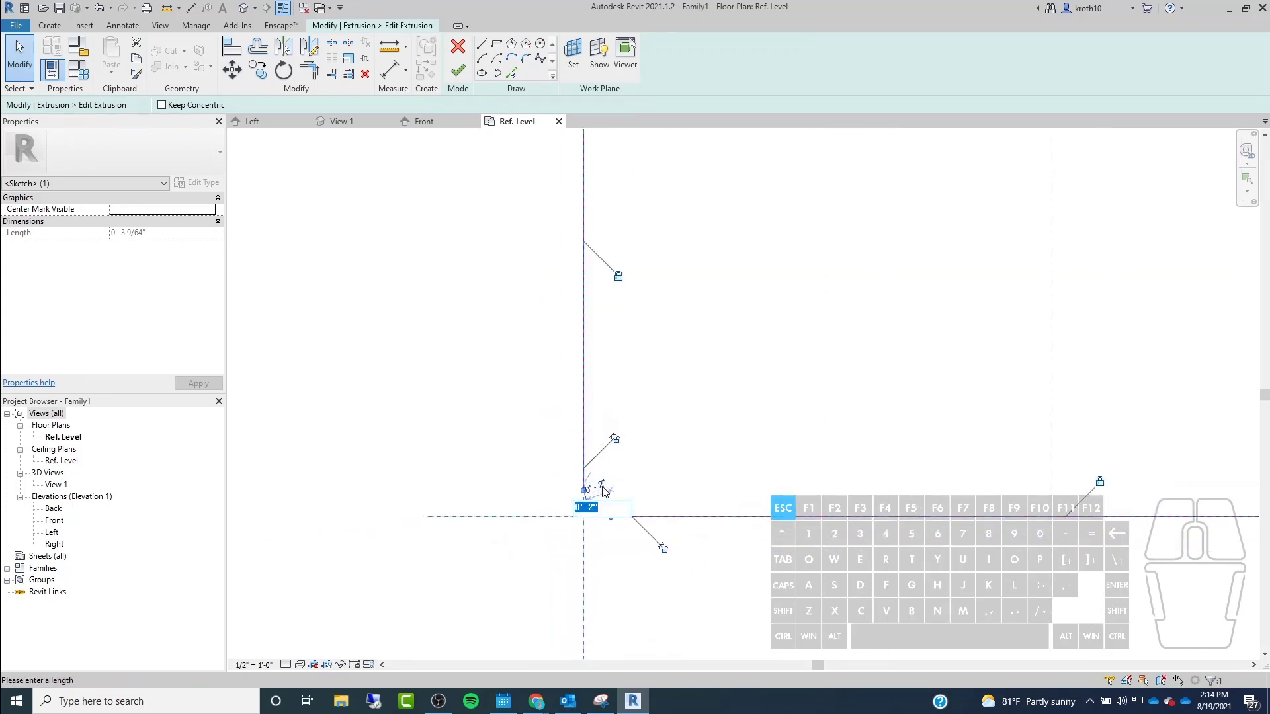
{"action": "type", "text": "3\""}
{"action": "key", "text": "Return"}
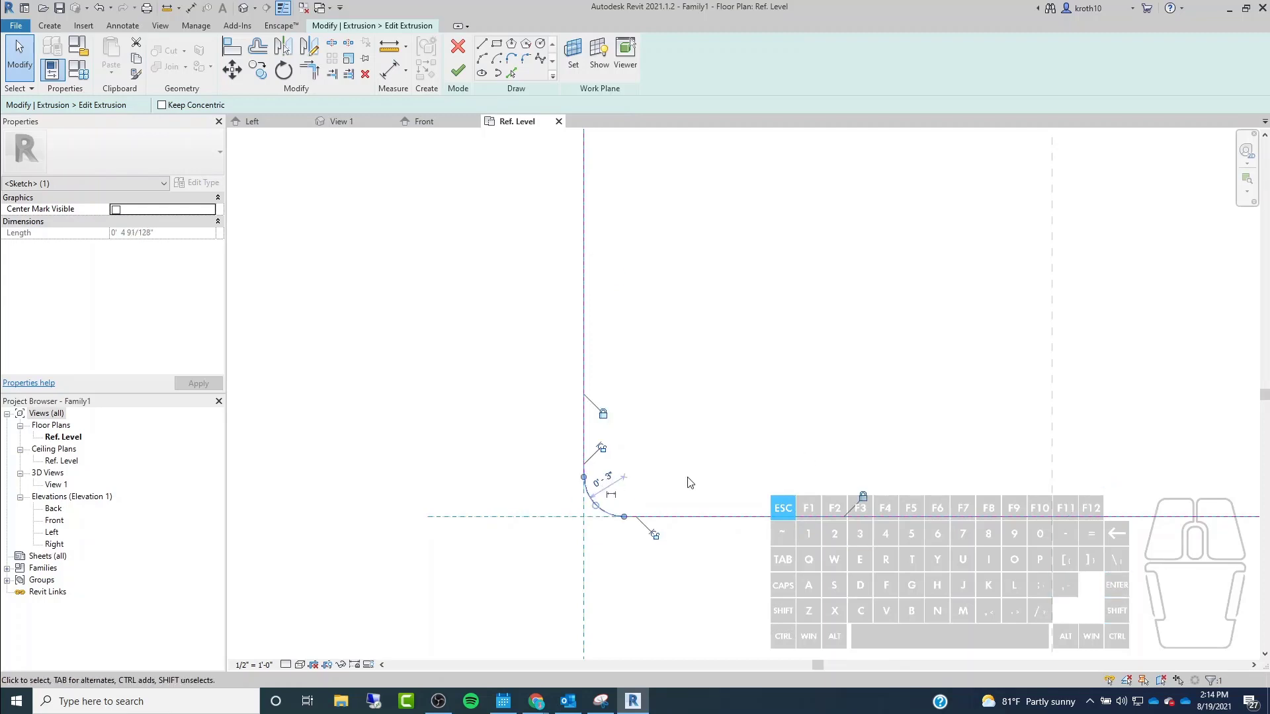
Lock the fillet arc's join tangency with the bottom sketch line and deselect the arc.
{"action": "scroll", "coordinate": [648, 489], "scroll_direction": "up", "scroll_amount": 5}
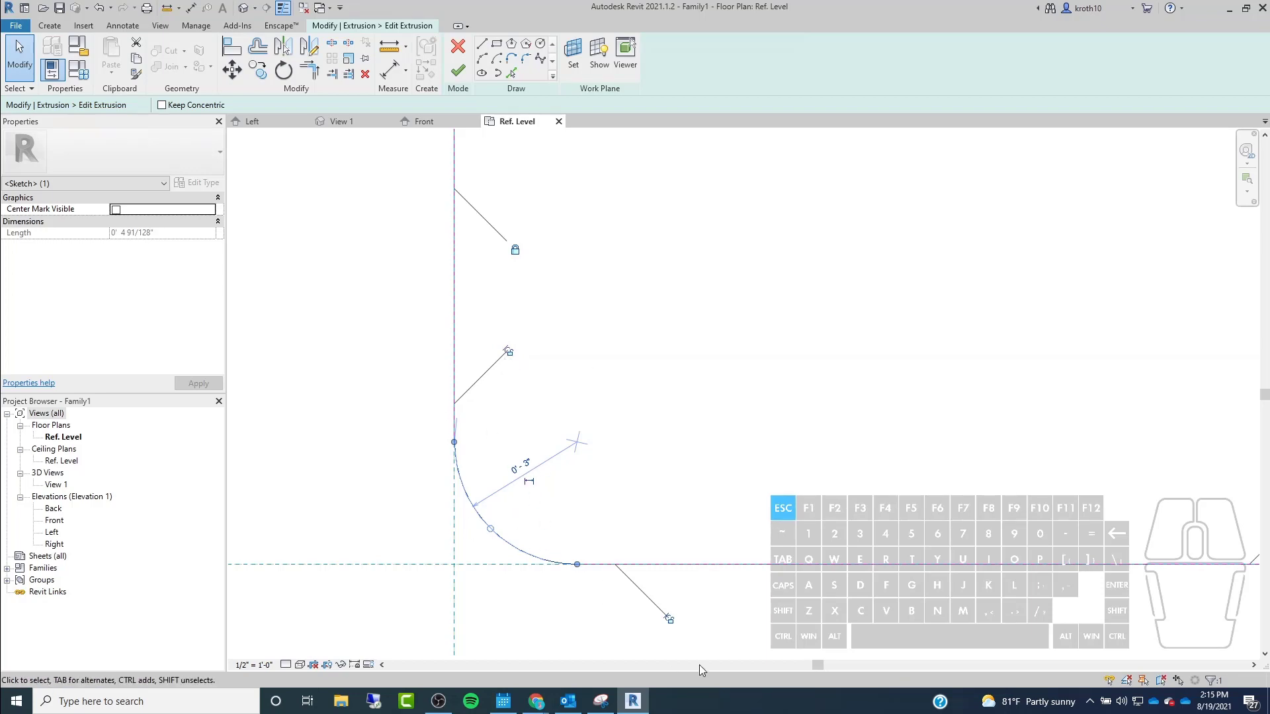
{"action": "left_click", "coordinate": [670, 622]}
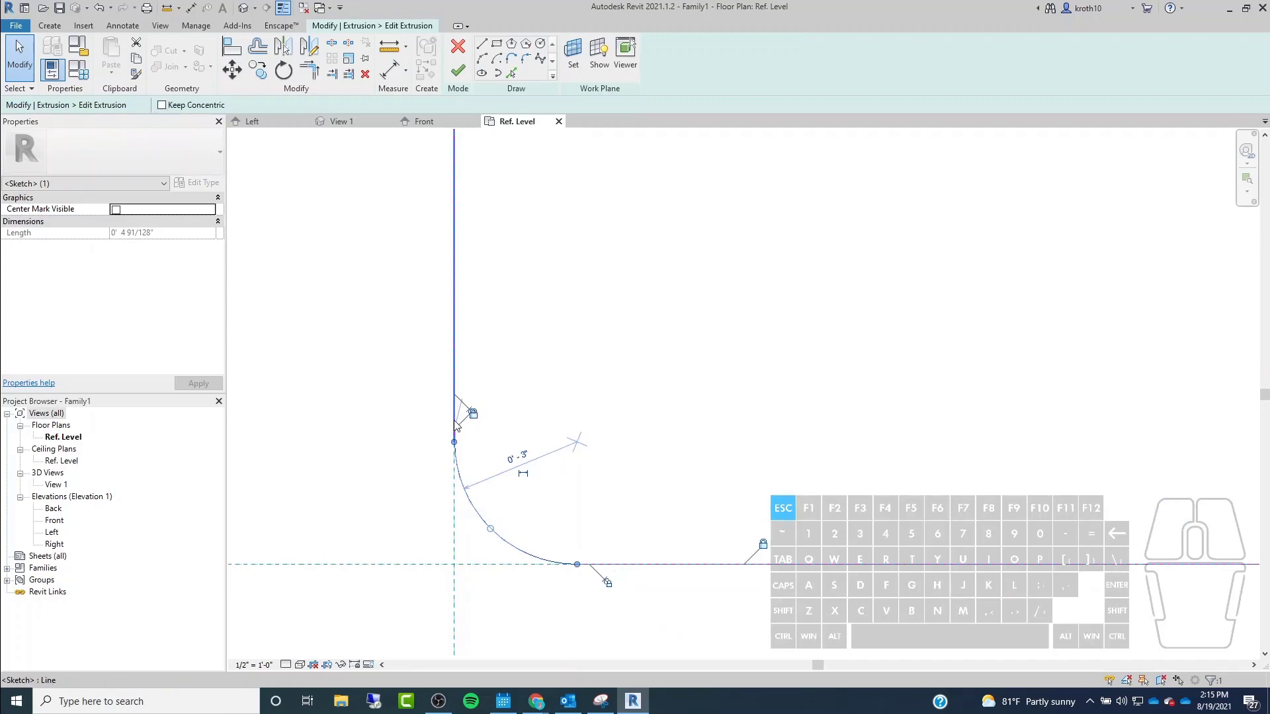
{"action": "scroll", "coordinate": [455, 425], "scroll_direction": "up", "scroll_amount": 3}
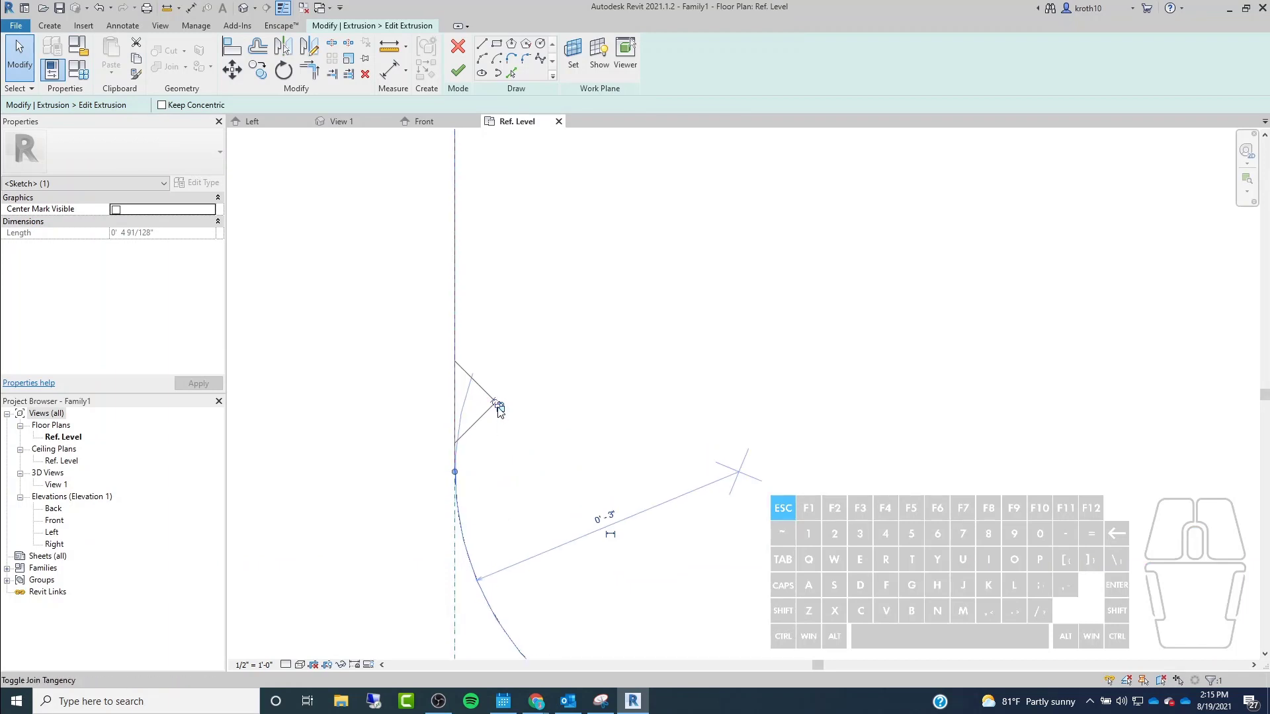
{"action": "scroll", "coordinate": [459, 339], "scroll_direction": "down", "scroll_amount": 5}
{"action": "left_click", "coordinate": [537, 485]}
Mirror the lower-left corner arc about the horizontal center reference plane to the sketch's upper-left corner.
{"action": "scroll", "coordinate": [496, 417], "scroll_direction": "up", "scroll_amount": 2}
{"action": "middle_click_drag", "start_coordinate": [492, 418], "coordinate": [491, 531]}
{"action": "scroll", "coordinate": [491, 530], "scroll_direction": "down", "scroll_amount": 3}
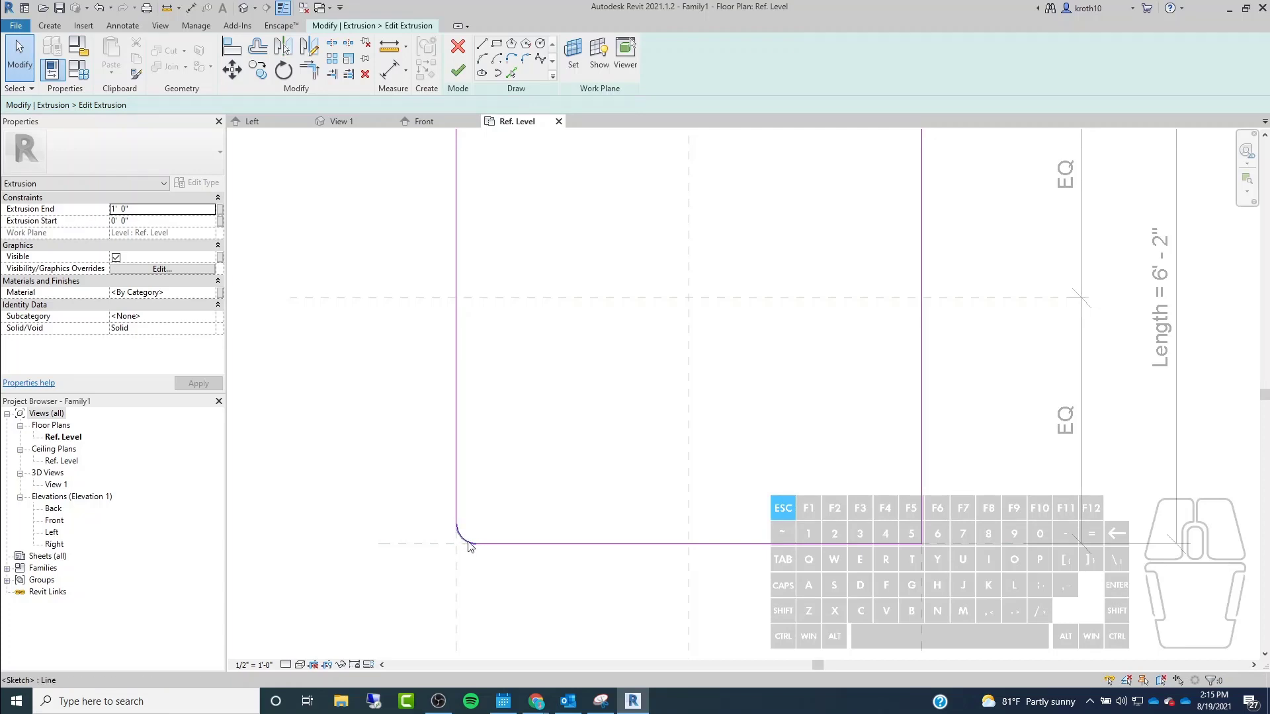
{"action": "scroll", "coordinate": [567, 510], "scroll_direction": "down", "scroll_amount": 3}
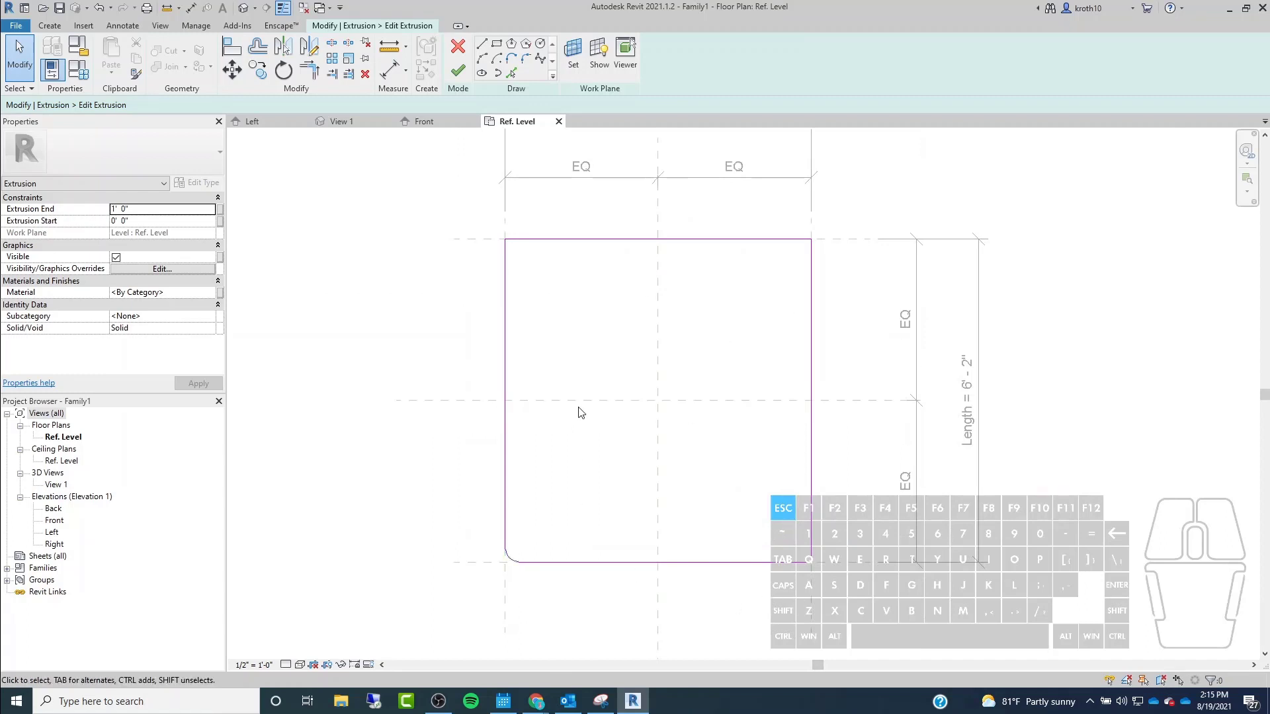
{"action": "left_click", "coordinate": [507, 557]}
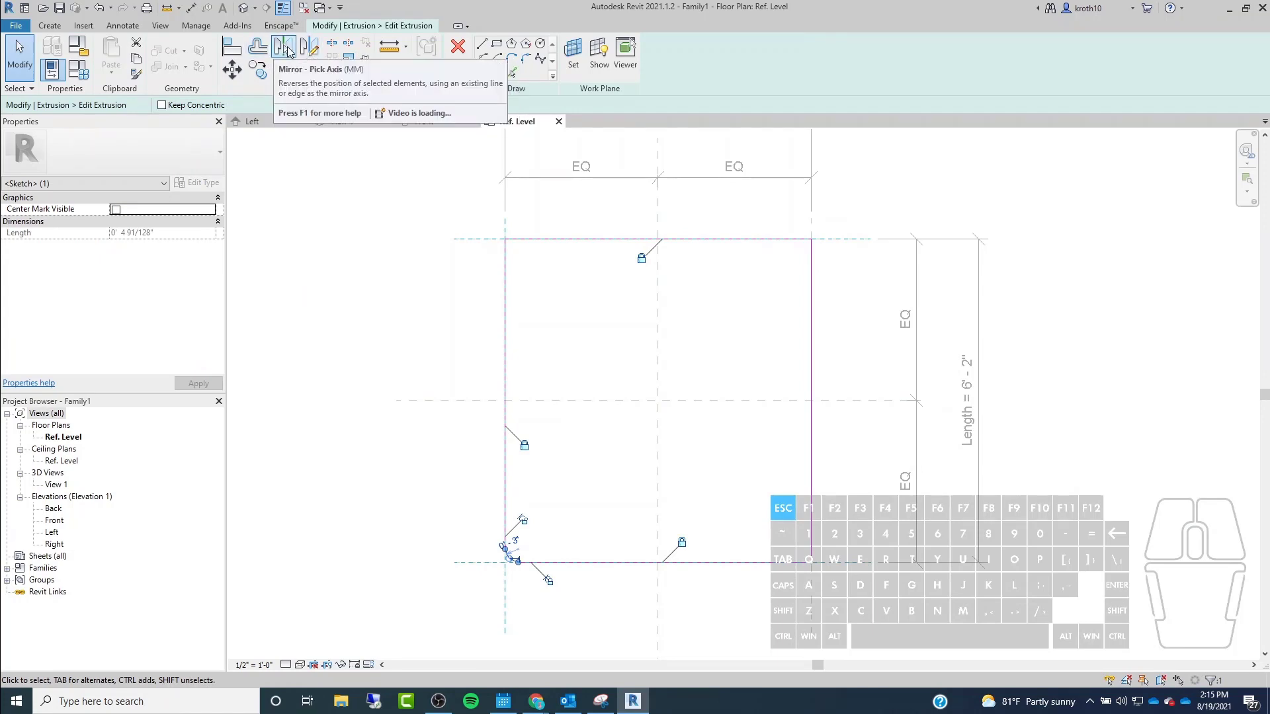
{"action": "left_click", "coordinate": [287, 50]}
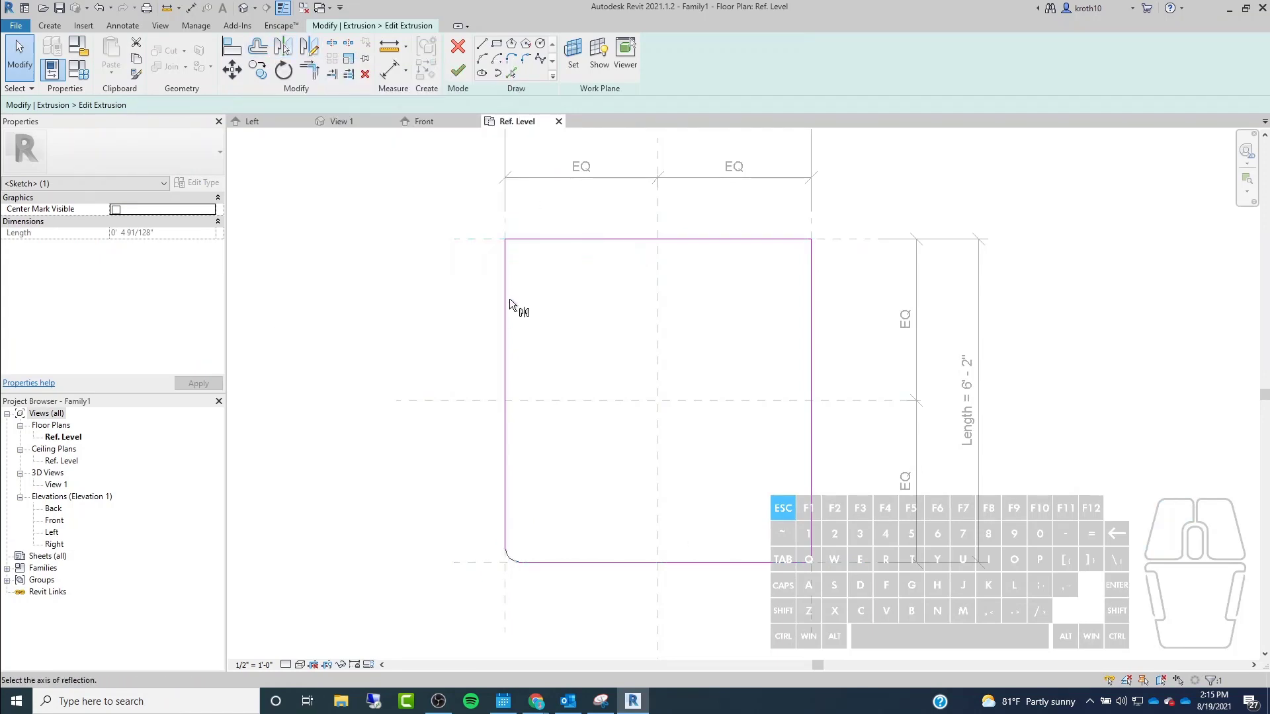
{"action": "left_click", "coordinate": [539, 398]}
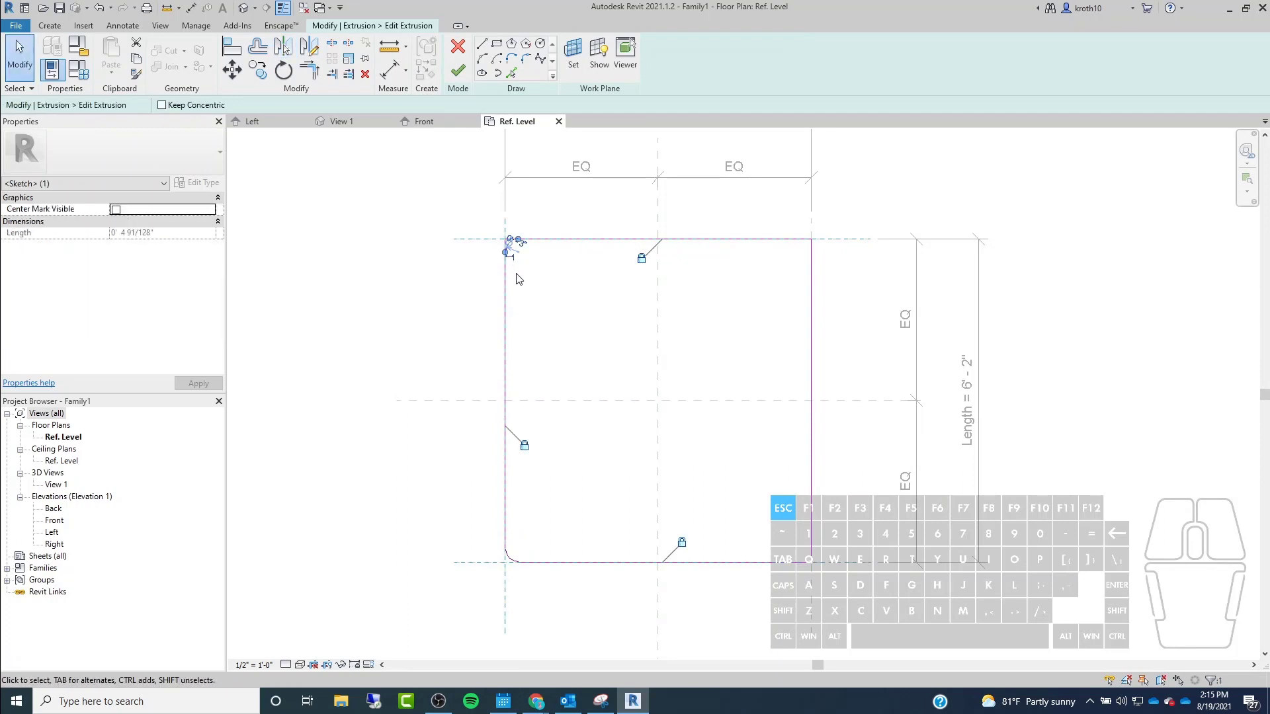
Trim the left and top sketch lines to the mirrored arc at the upper-left corner.
{"action": "key", "text": "Escape"}
{"action": "scroll", "coordinate": [510, 241], "scroll_direction": "up", "scroll_amount": 3}
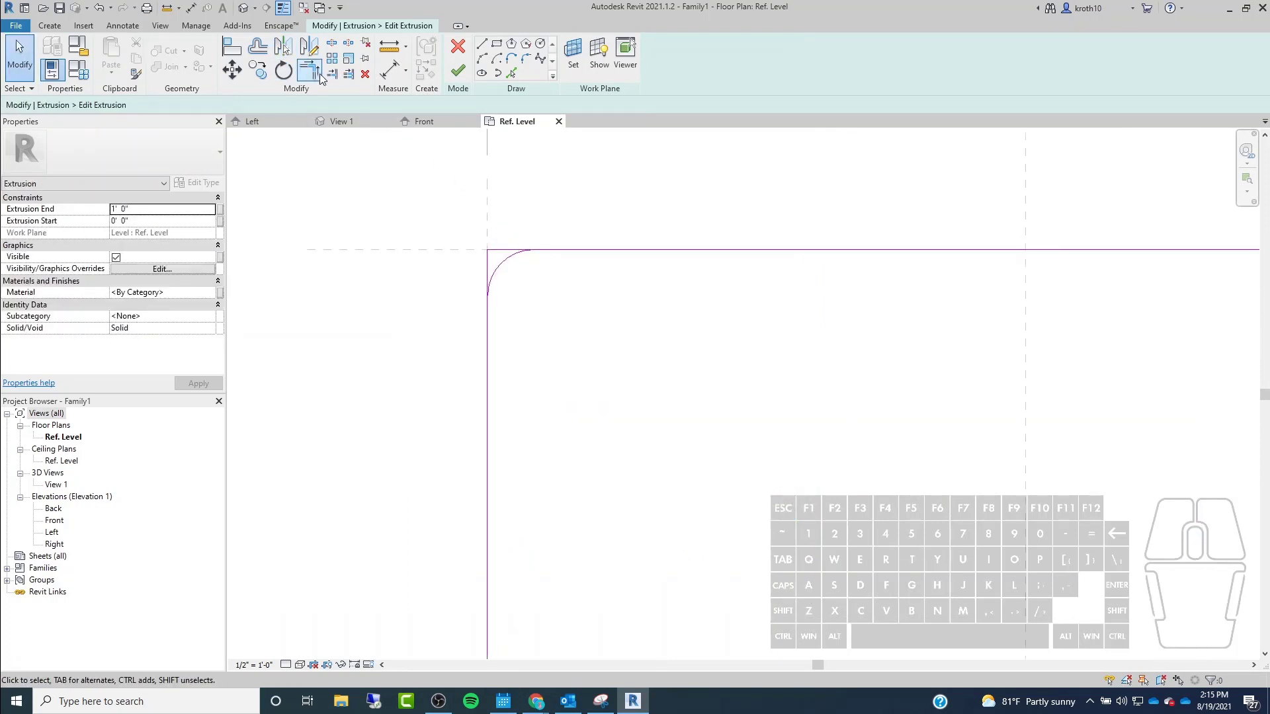
{"action": "left_click", "coordinate": [309, 70]}
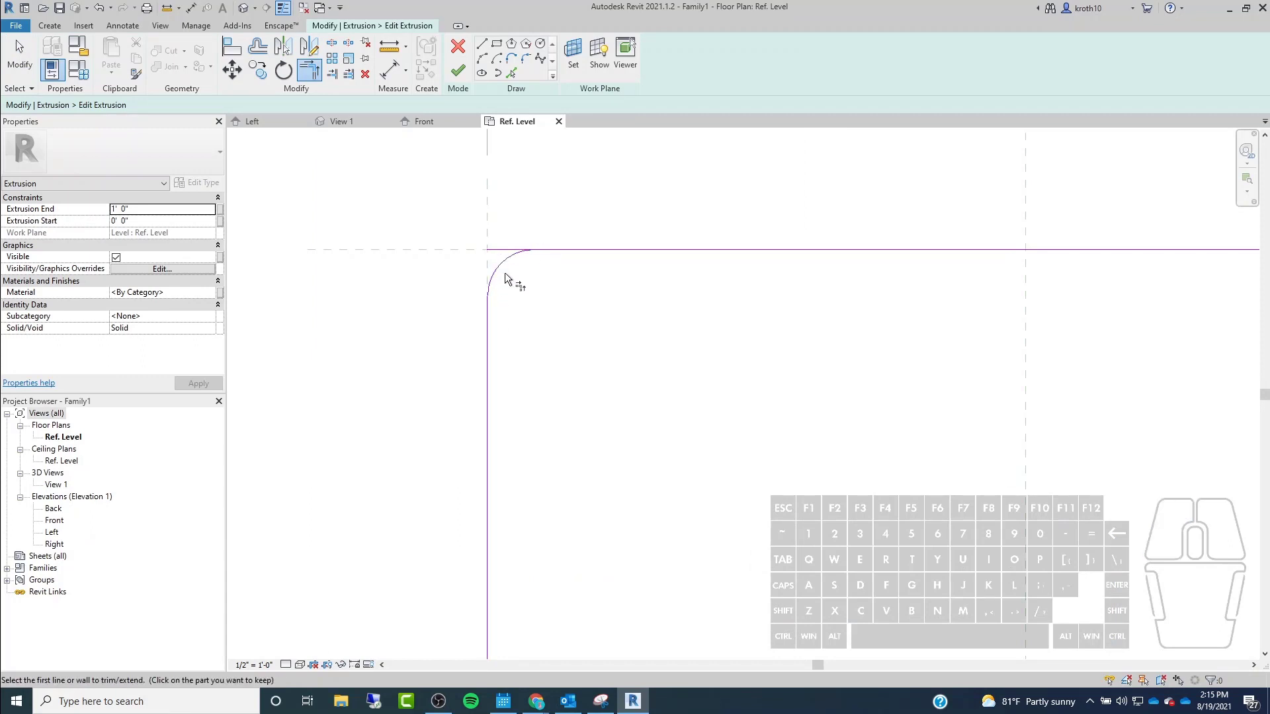
{"action": "left_click", "coordinate": [562, 247]}
{"action": "key", "text": "Escape"}
{"action": "scroll", "coordinate": [469, 264], "scroll_direction": "down", "scroll_amount": 5}
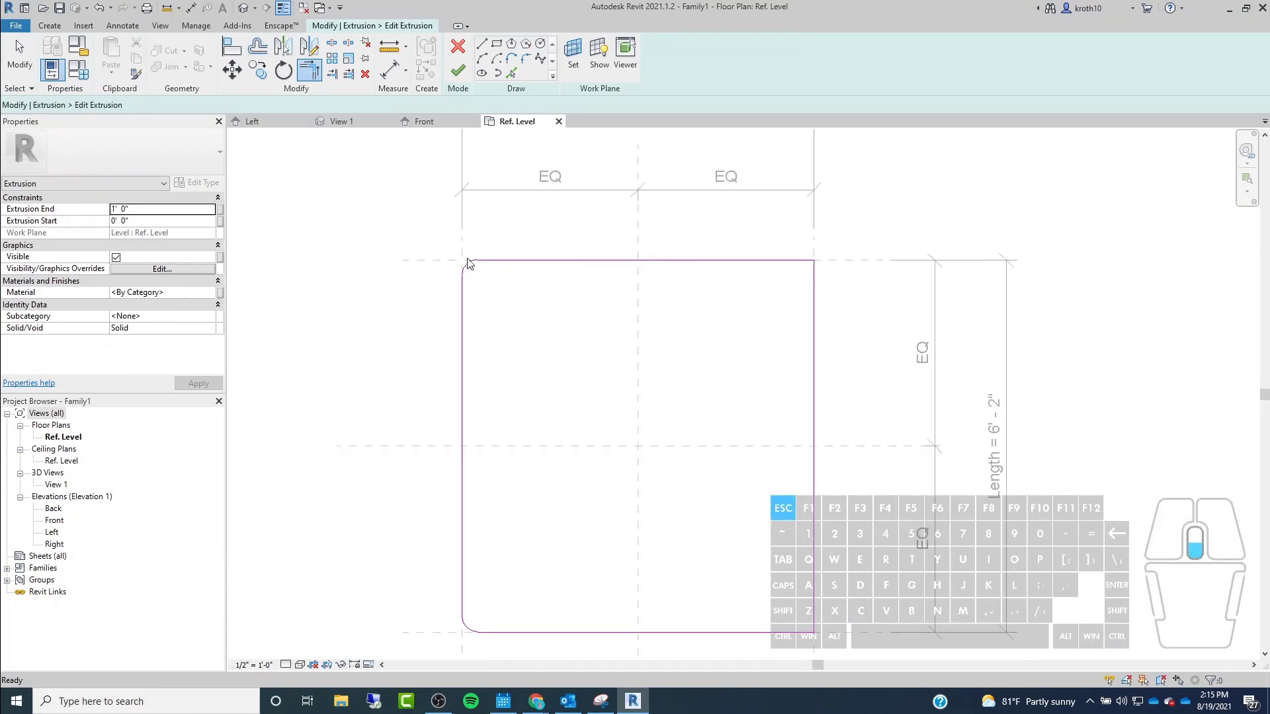
Mirror the upper-left and lower-left corner arcs together about the vertical center reference plane.
{"action": "left_click", "coordinate": [469, 264]}
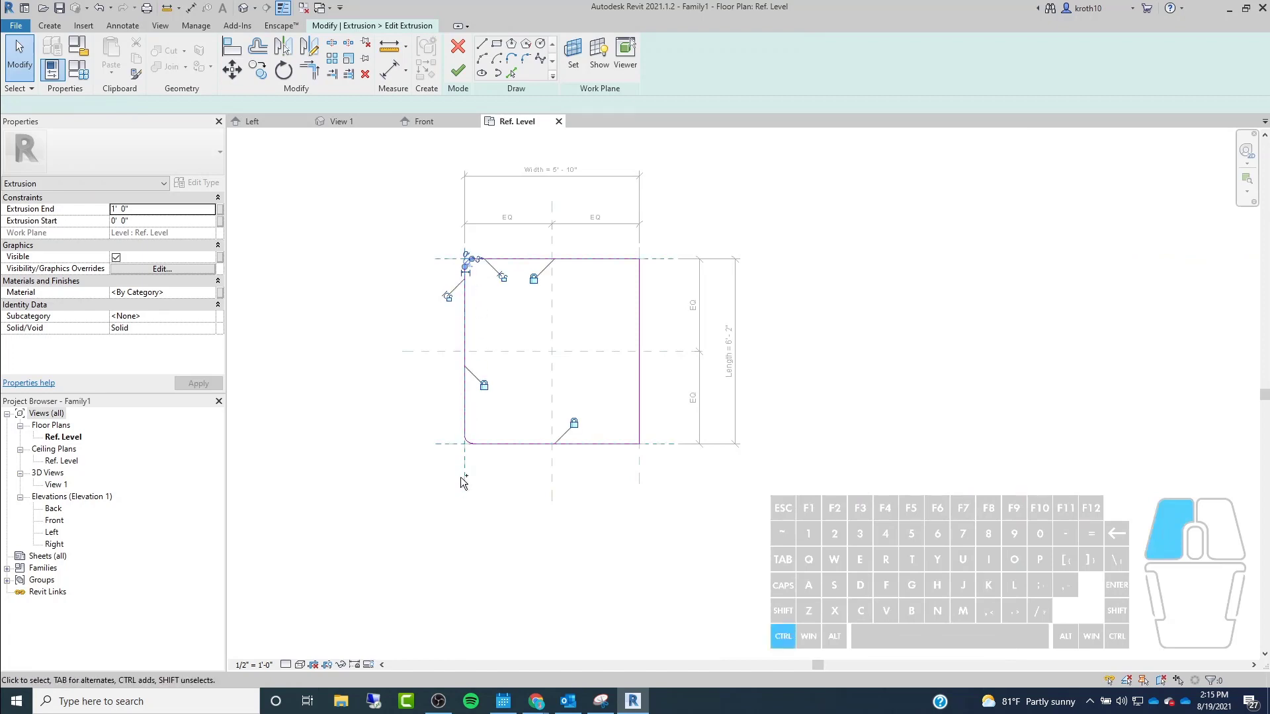
{"action": "scroll", "coordinate": [450, 437], "scroll_direction": "up", "scroll_amount": 5}
{"action": "left_click", "coordinate": [490, 453], "text": "ctrl"}
{"action": "scroll", "coordinate": [493, 452], "scroll_direction": "down", "scroll_amount": 5}
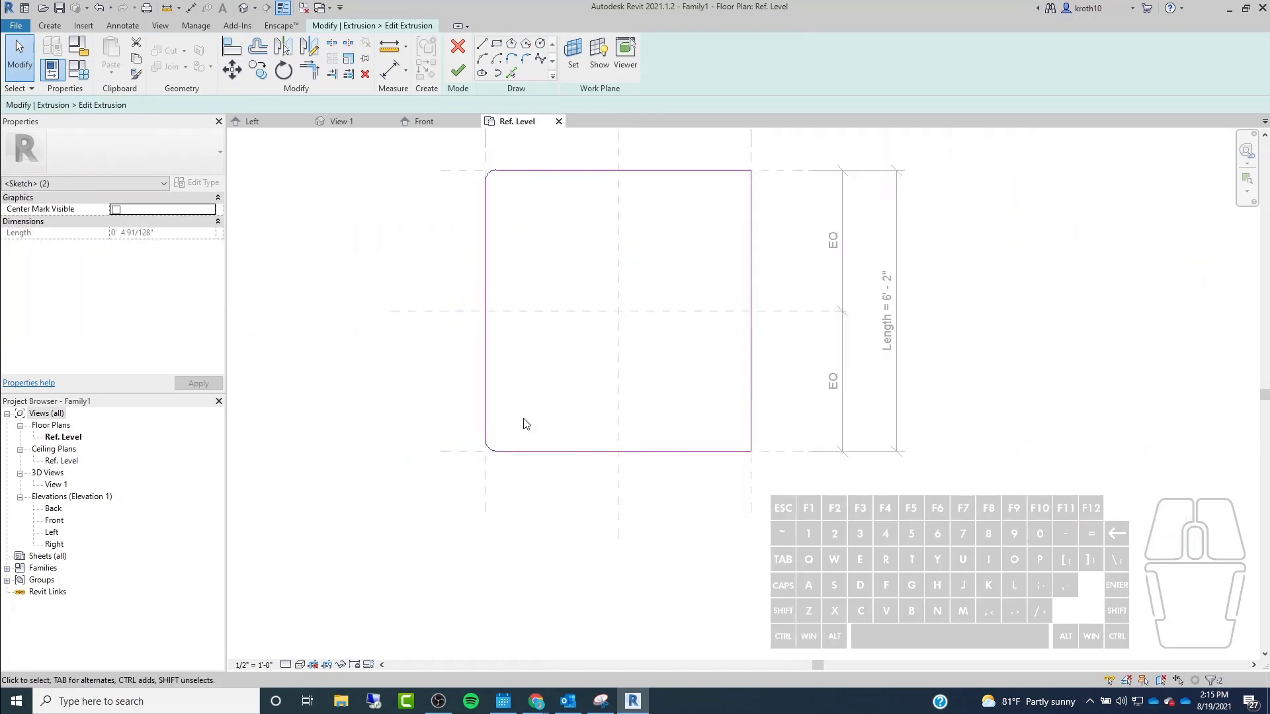
{"action": "left_click", "coordinate": [283, 46]}
{"action": "left_click", "coordinate": [578, 331]}
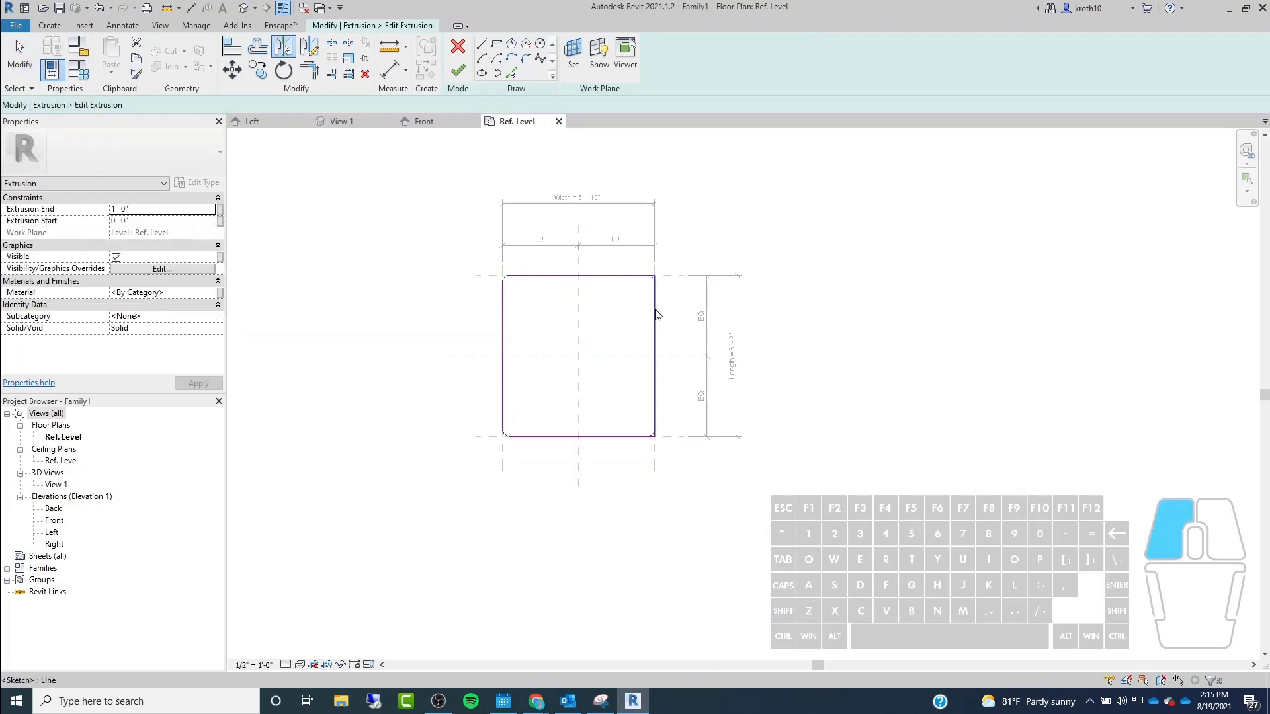
Trim the top sketch line to the corner arc at the sketch's upper-right corner.
{"action": "scroll", "coordinate": [654, 276], "scroll_direction": "up", "scroll_amount": 8}
{"action": "left_click", "coordinate": [310, 70]}
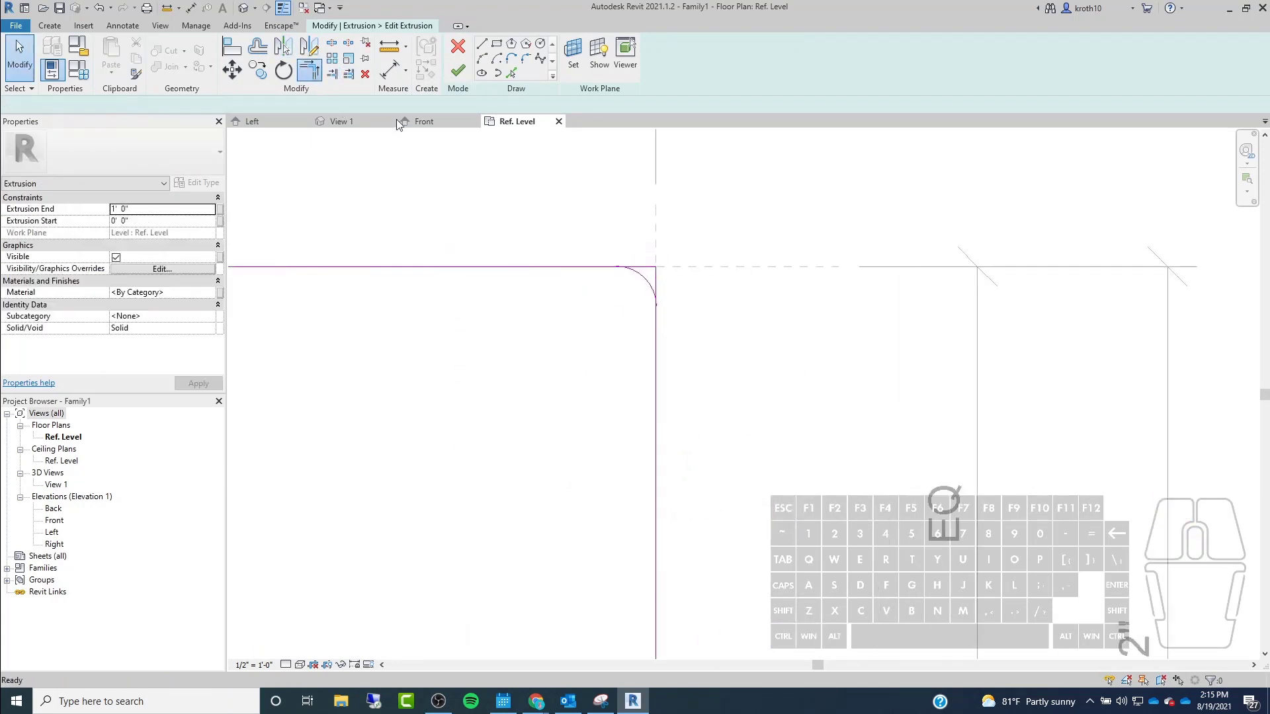
{"action": "left_click", "coordinate": [599, 266]}
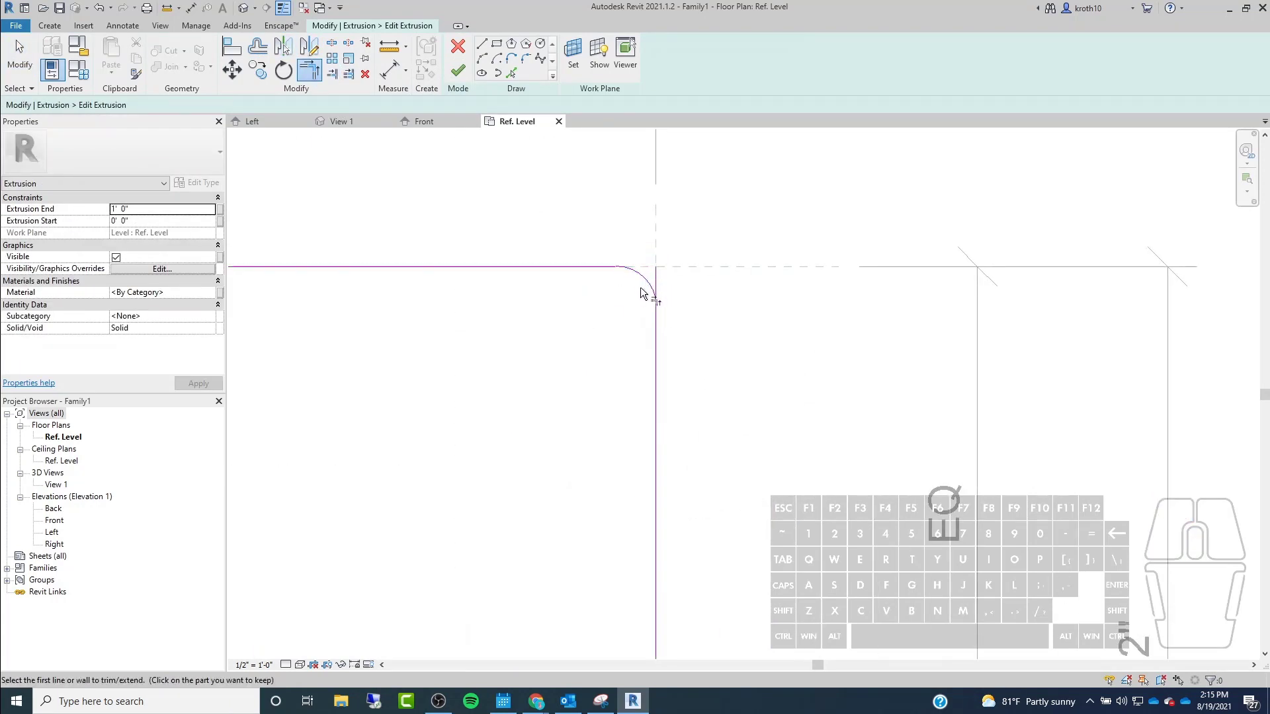
{"action": "left_click", "coordinate": [655, 294]}
Trim the bottom and right sketch lines to the corner arc at the lower-right corner and leave the Trim command.
{"action": "scroll", "coordinate": [569, 225], "scroll_direction": "down", "scroll_amount": 5}
{"action": "middle_click_drag", "start_coordinate": [533, 638], "coordinate": [553, 474]}
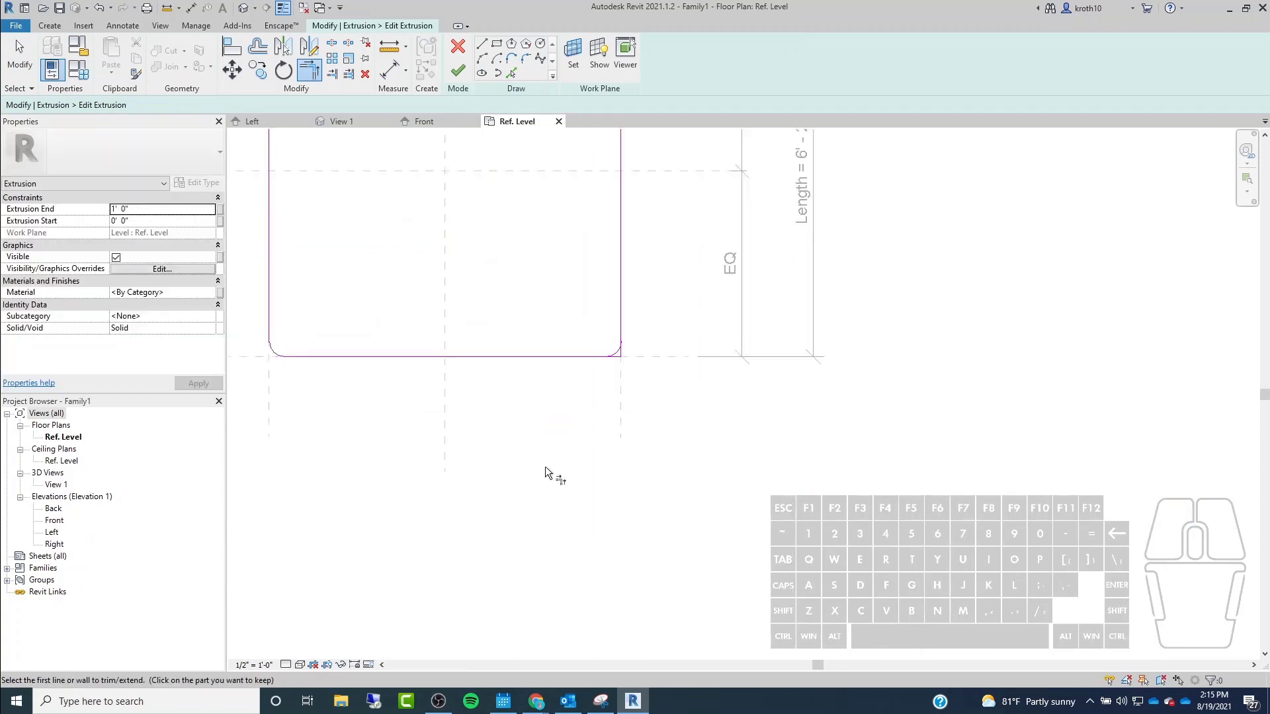
{"action": "scroll", "coordinate": [582, 370], "scroll_direction": "up", "scroll_amount": 4}
{"action": "left_click", "coordinate": [613, 299]}
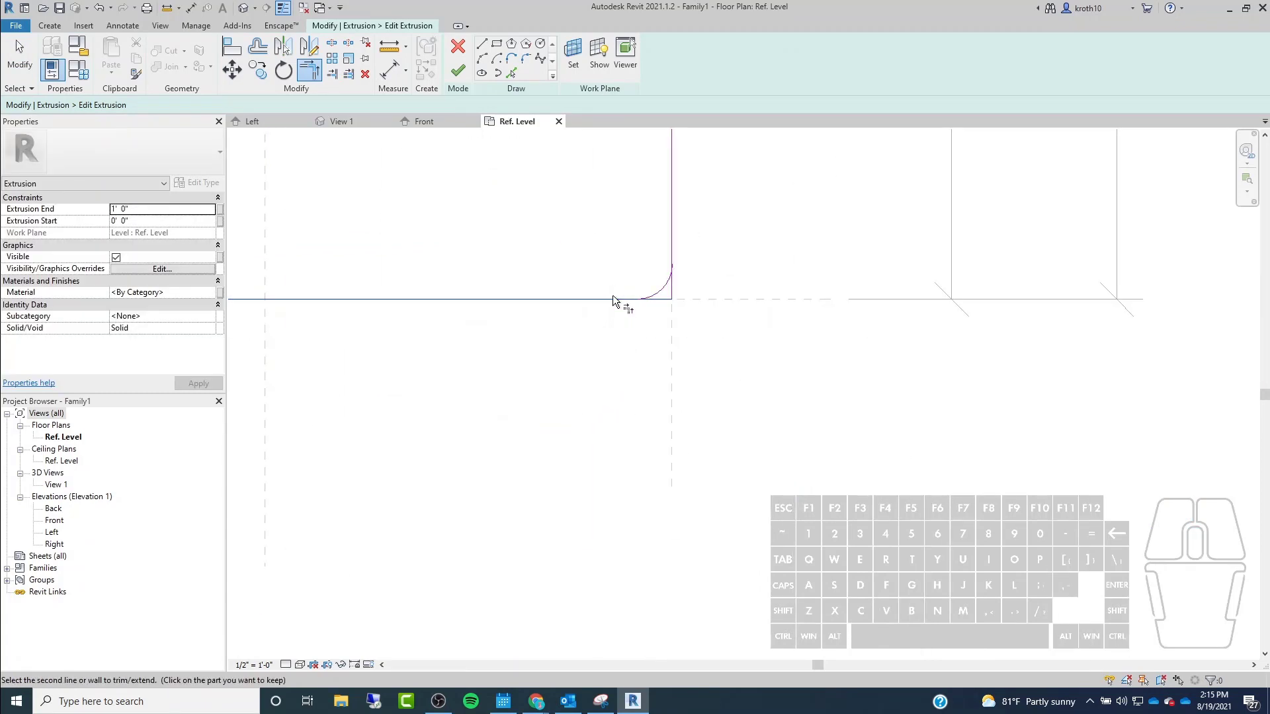
{"action": "left_click", "coordinate": [668, 283]}
{"action": "key", "text": "Escape"}
{"action": "scroll", "coordinate": [612, 397], "scroll_direction": "down", "scroll_amount": 4}
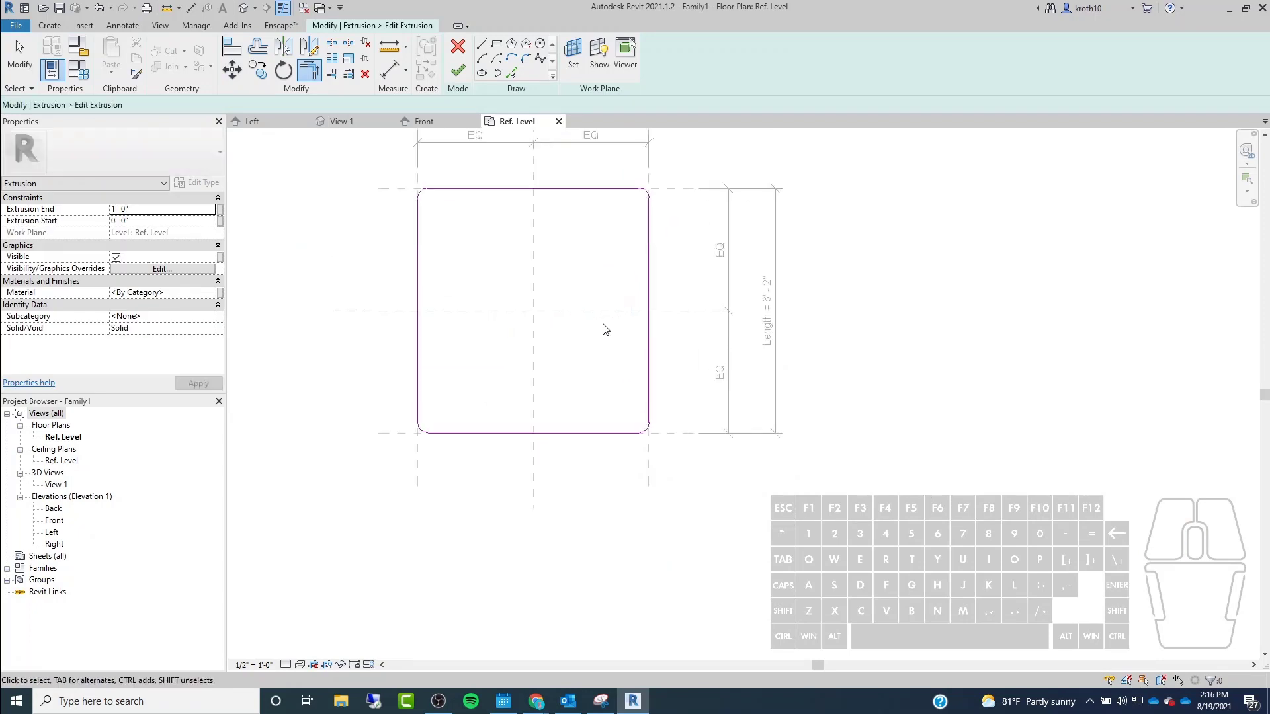
Finish the extrusion sketch with its four rounded corners and deselect the extrusion.
{"action": "middle_click_drag", "start_coordinate": [601, 329], "coordinate": [599, 364]}
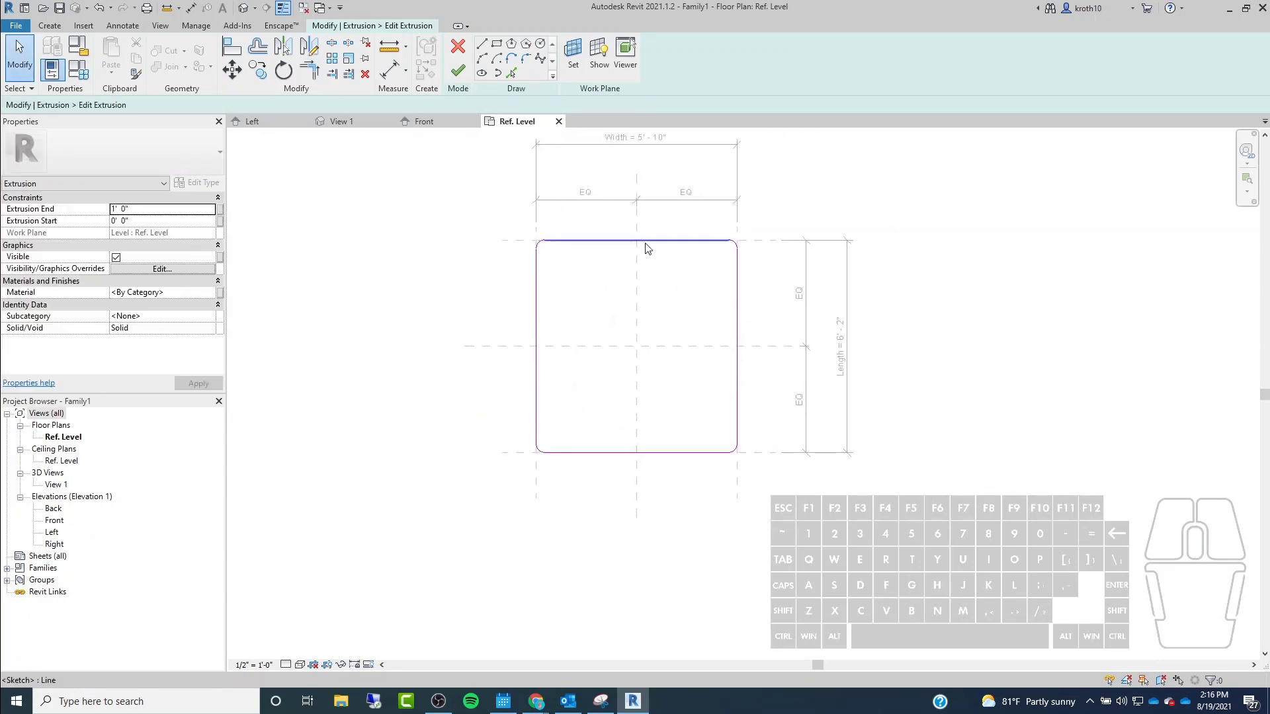
{"action": "scroll", "coordinate": [628, 240], "scroll_direction": "up", "scroll_amount": 2}
{"action": "left_click", "coordinate": [458, 71]}
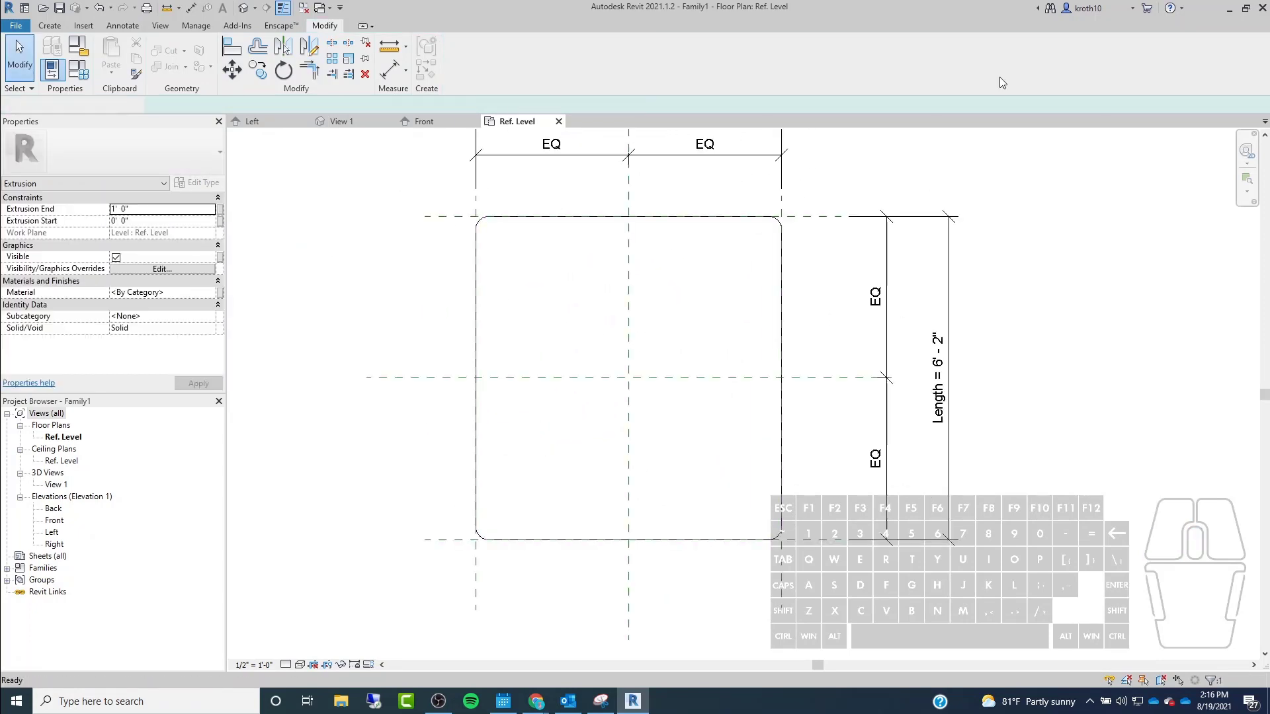
{"action": "left_click", "coordinate": [1054, 366]}
{"action": "scroll", "coordinate": [575, 394], "scroll_direction": "down", "scroll_amount": 2}
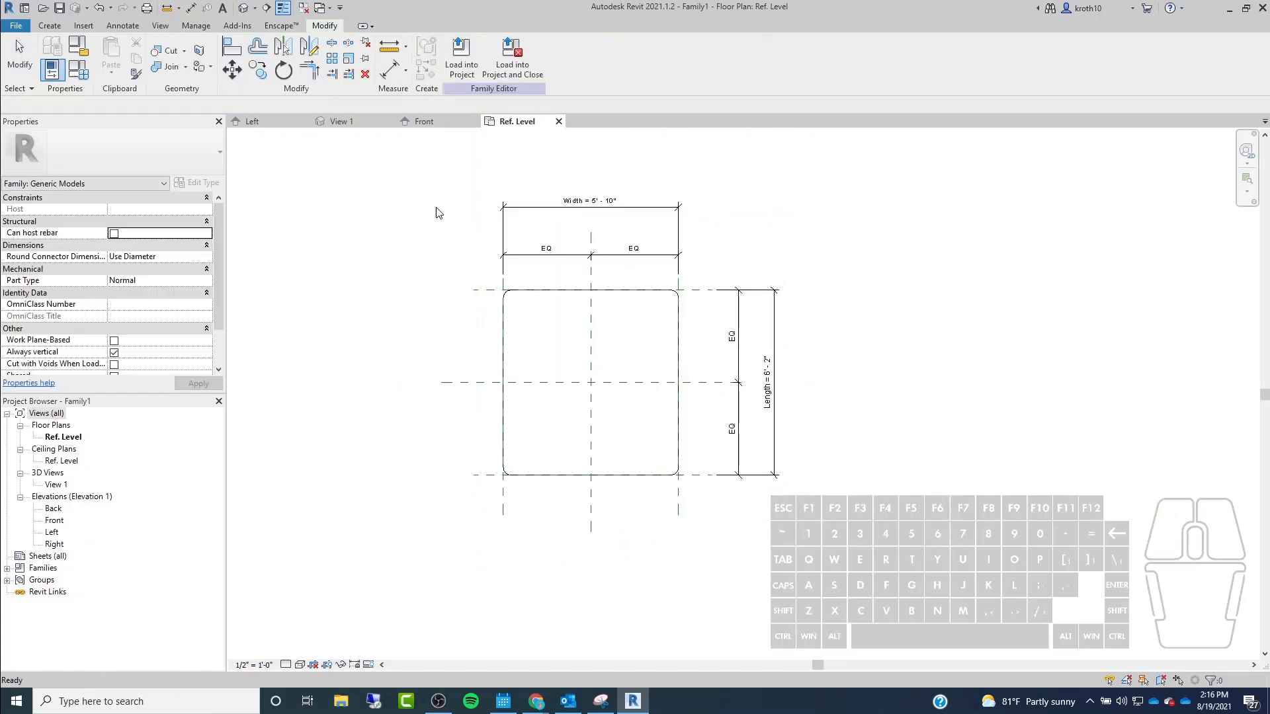
Show the extrusion in the default 3D view with the Shaded visual style and inspect its rounded corners.
{"action": "left_click", "coordinate": [245, 11]}
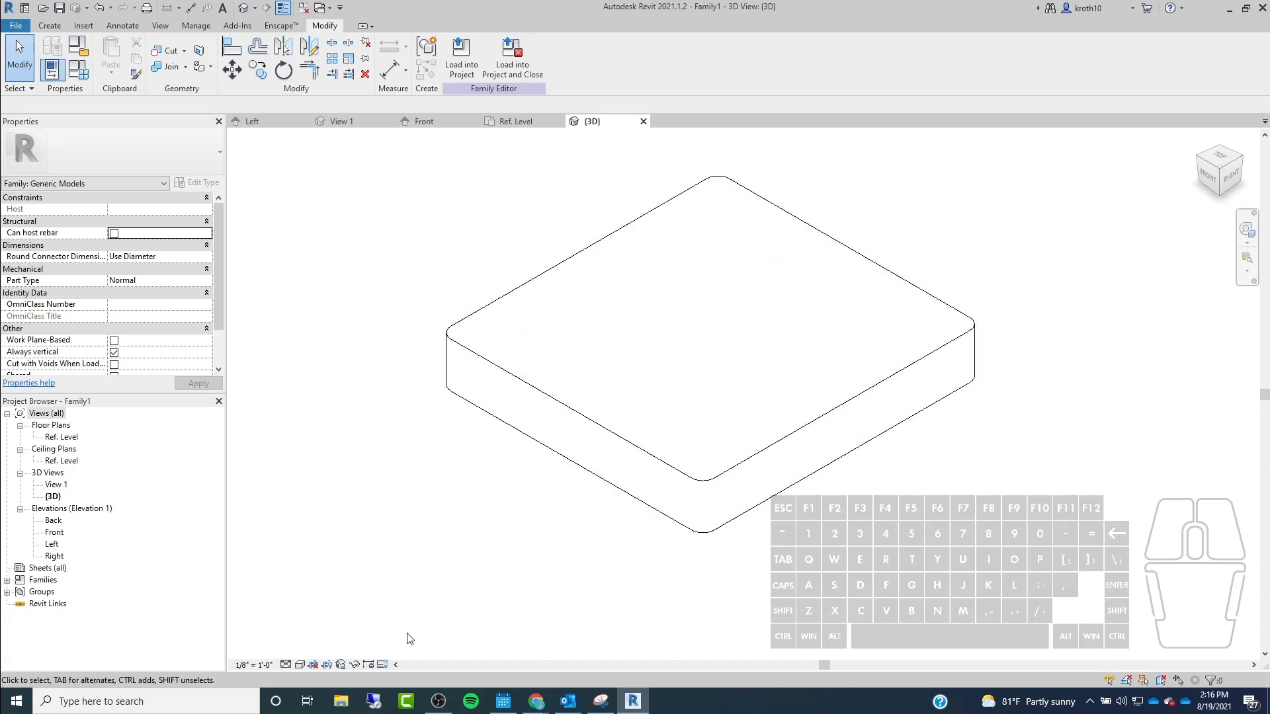
{"action": "left_click", "coordinate": [299, 665]}
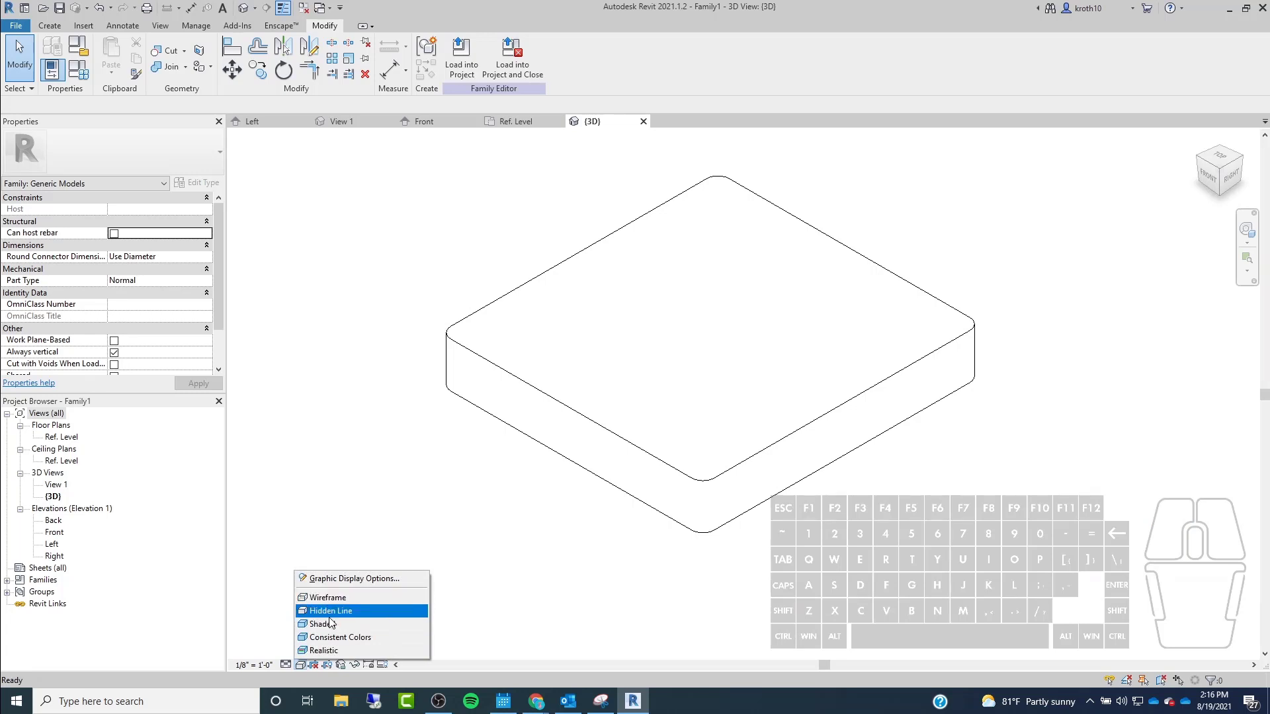
{"action": "left_click", "coordinate": [330, 625]}
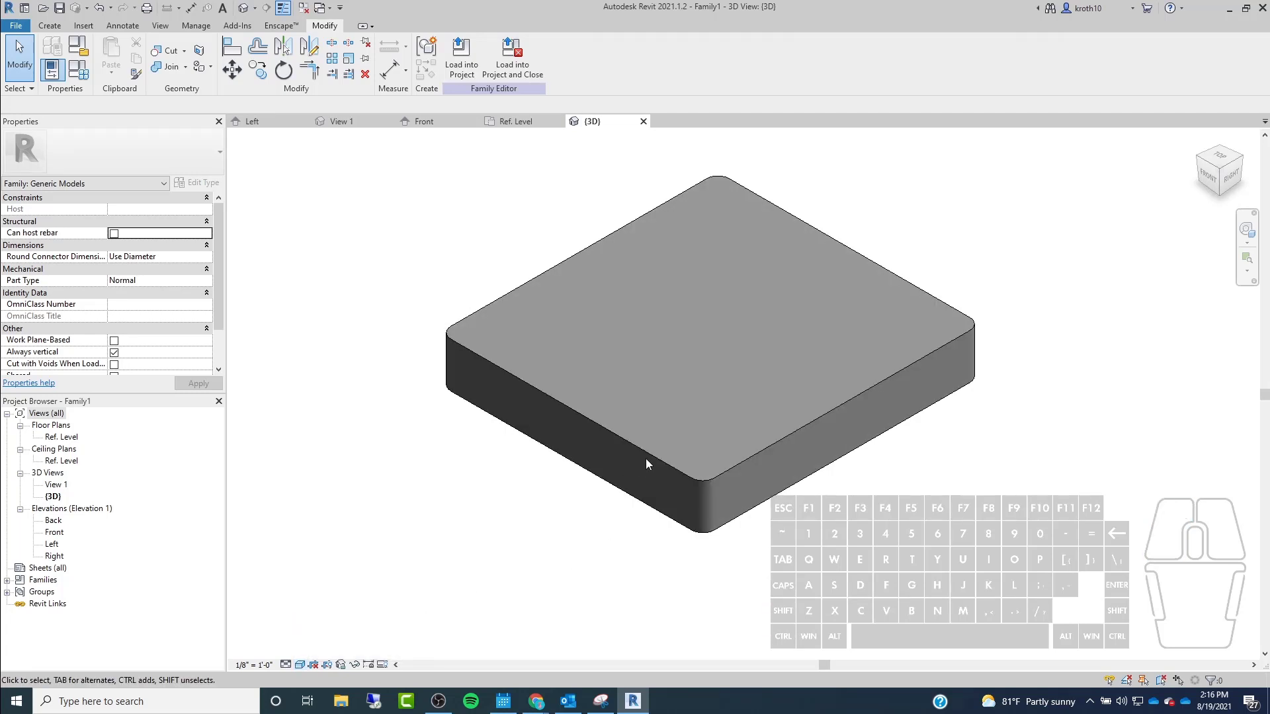
{"action": "middle_click_drag", "start_coordinate": [742, 557], "coordinate": [735, 554]}
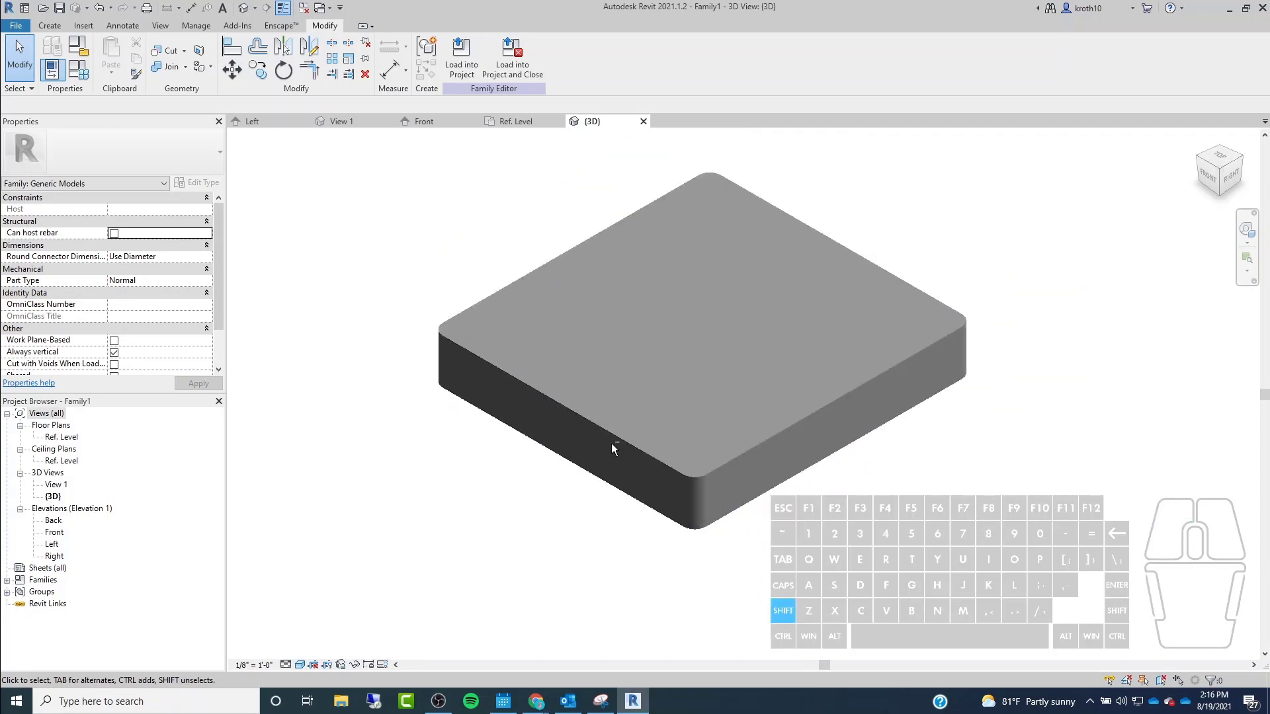
{"action": "middle_click_drag", "start_coordinate": [612, 448], "coordinate": [835, 409], "text": "shift"}
{"action": "left_click", "coordinate": [820, 399]}
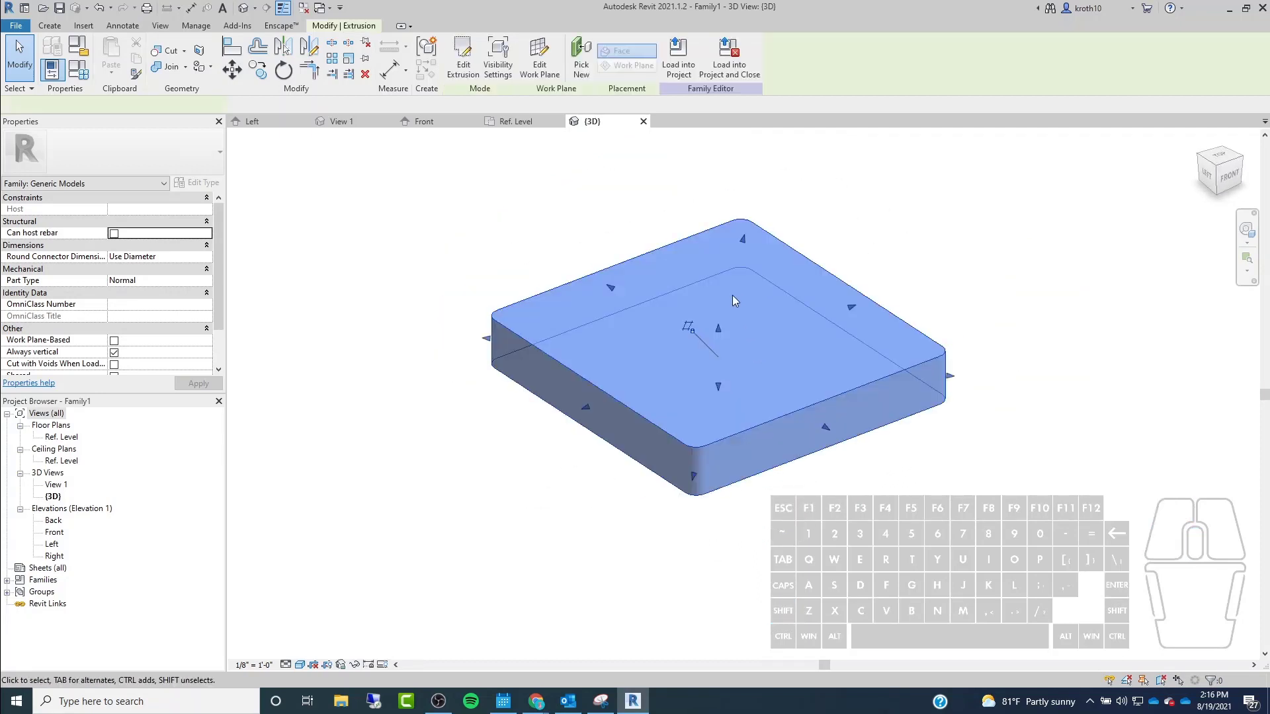
{"action": "key", "text": "Escape"}
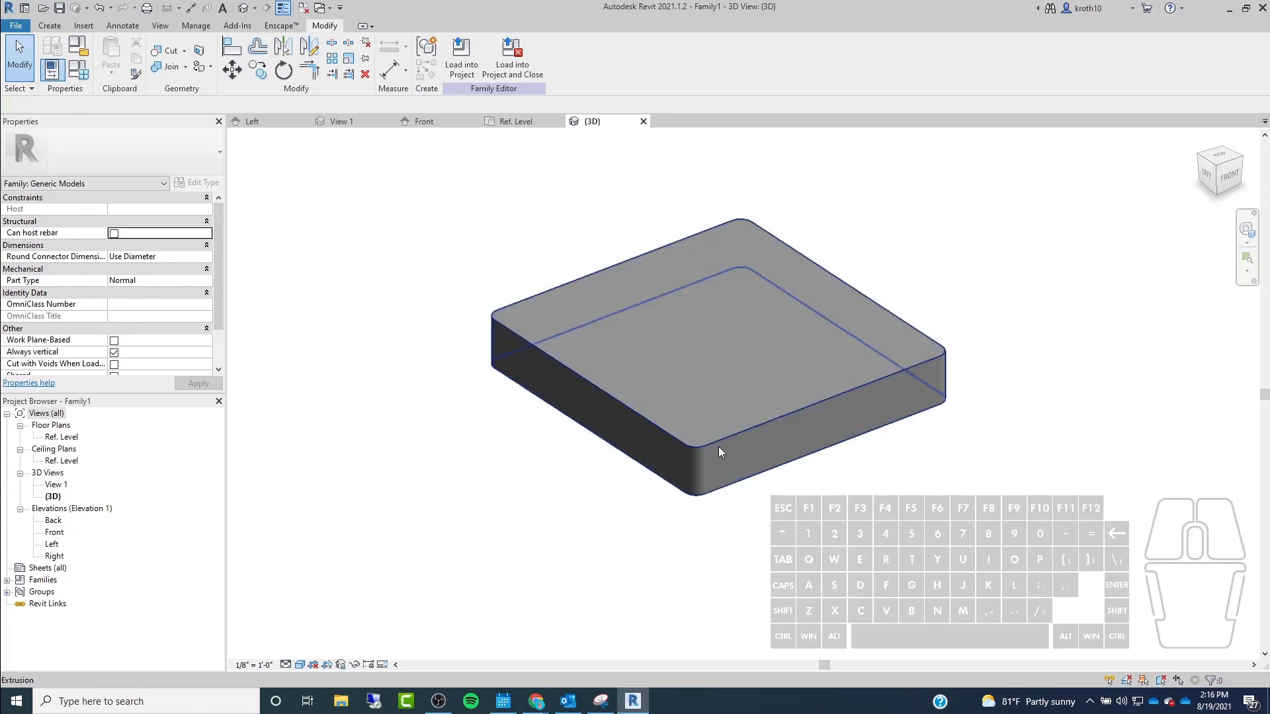
In the Front elevation, set the Extrusion End of the rounded slab to 2'.
{"action": "double_click", "coordinate": [54, 533]}
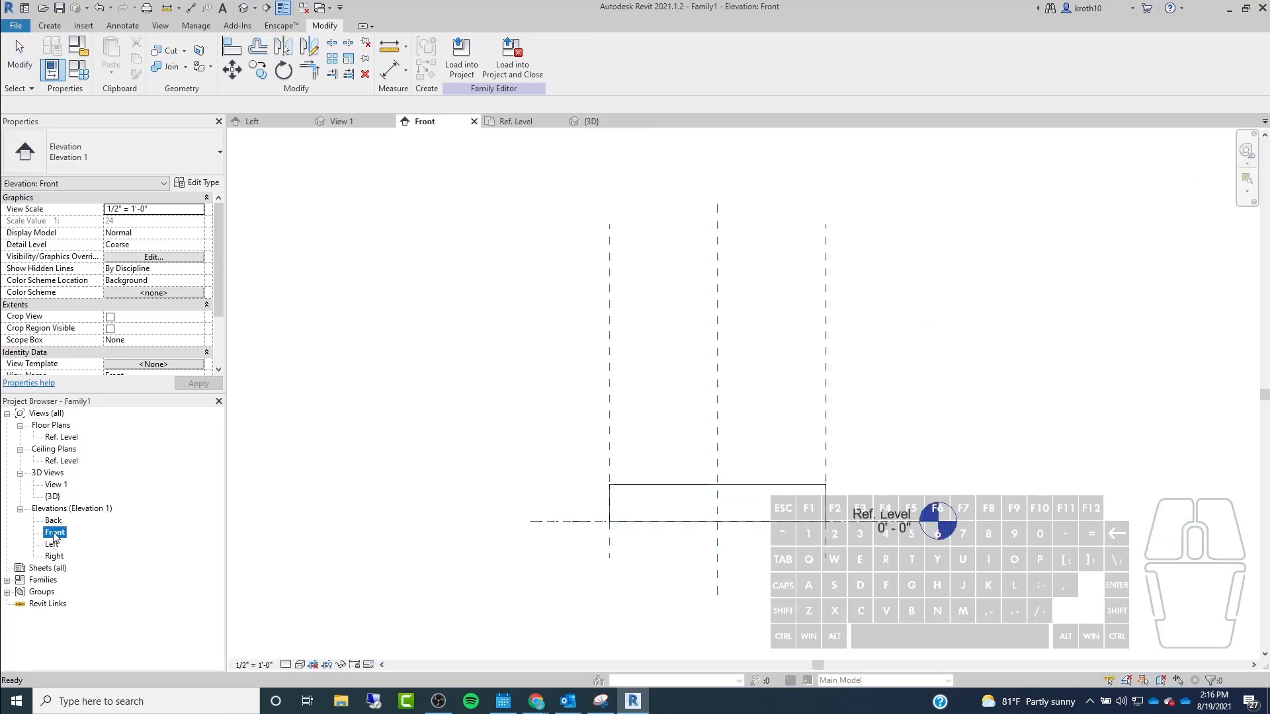
{"action": "scroll", "coordinate": [788, 275], "scroll_direction": "down", "scroll_amount": 3}
{"action": "scroll", "coordinate": [822, 320], "scroll_direction": "up", "scroll_amount": 3}
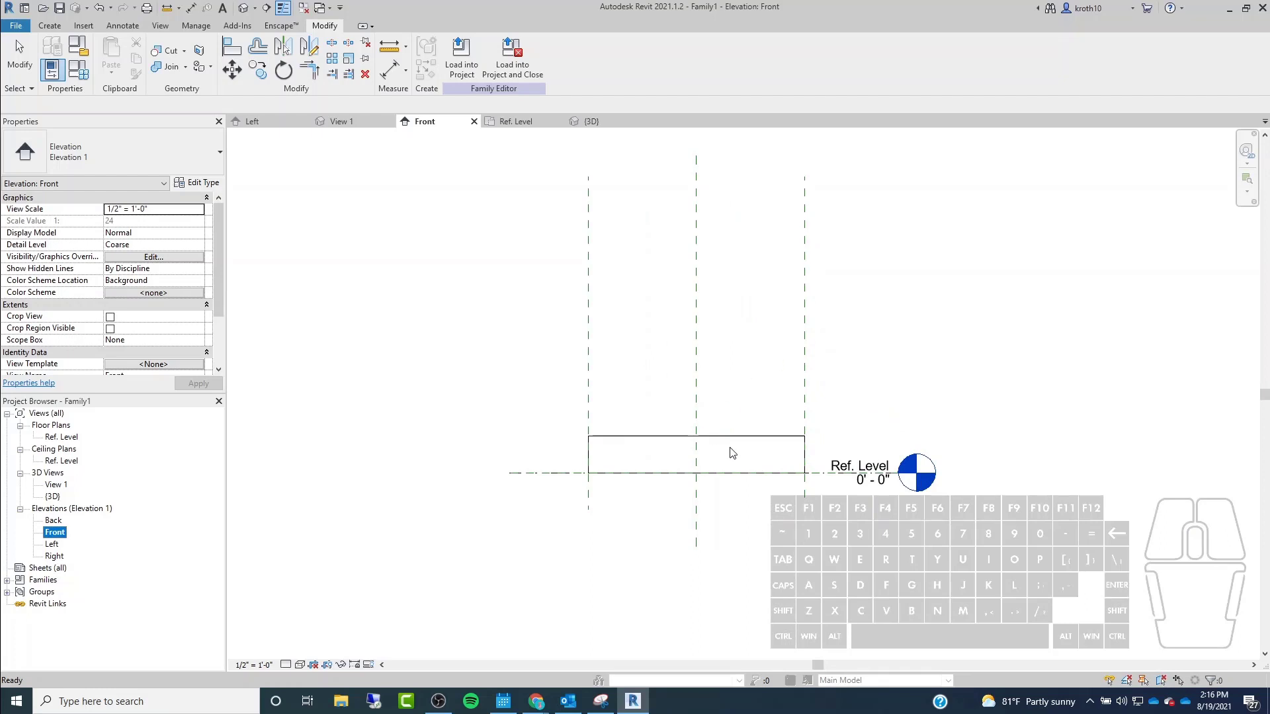
{"action": "left_click", "coordinate": [790, 448]}
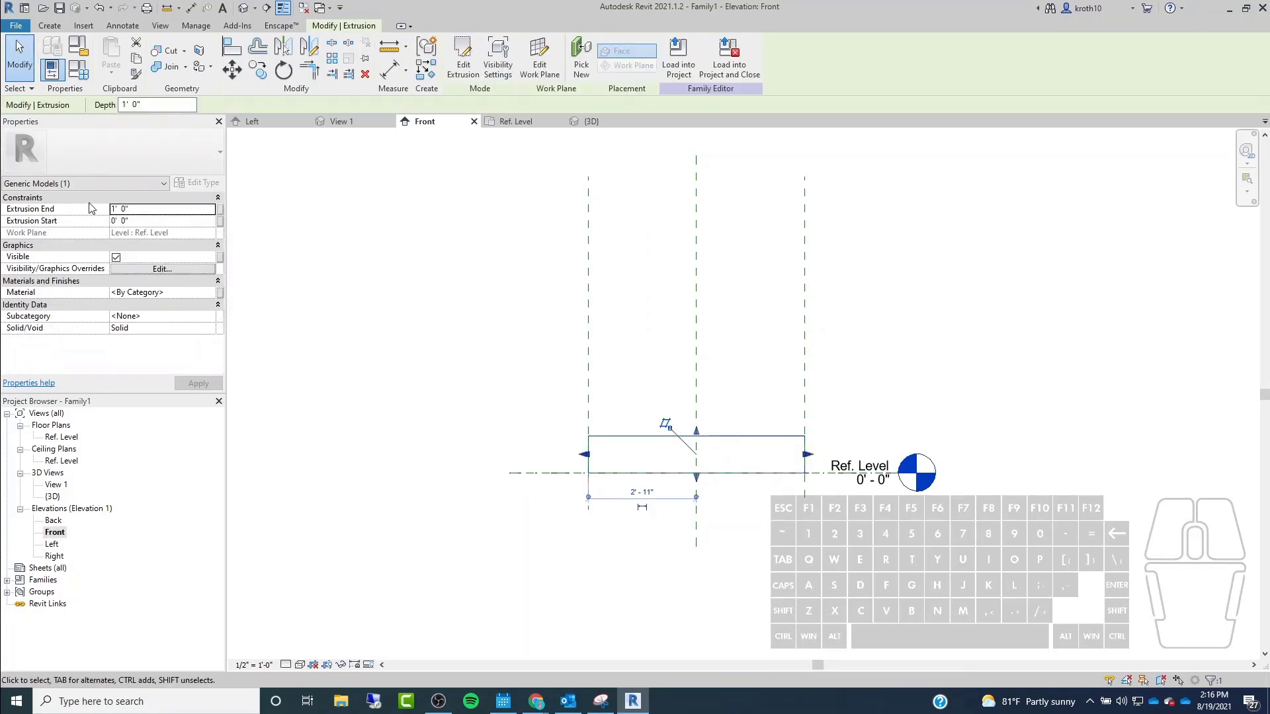
{"action": "scroll", "coordinate": [728, 404], "scroll_direction": "up", "scroll_amount": 3}
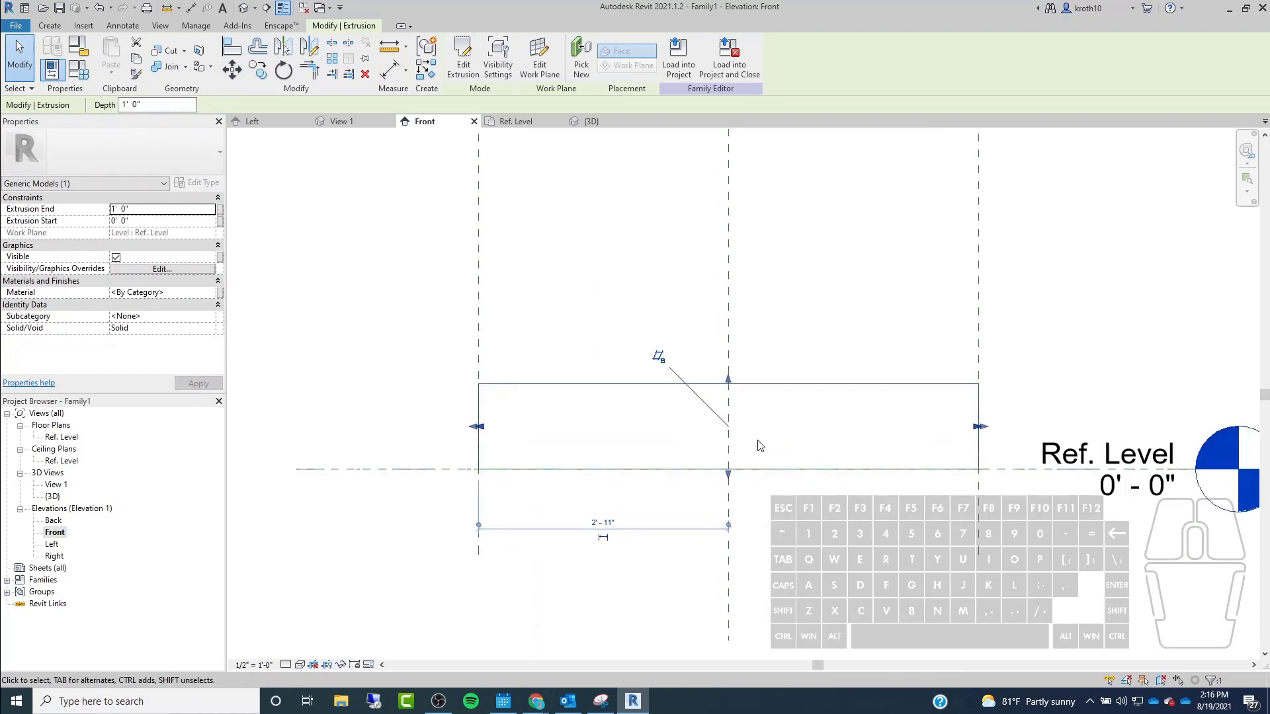
{"action": "scroll", "coordinate": [728, 401], "scroll_direction": "down", "scroll_amount": 1}
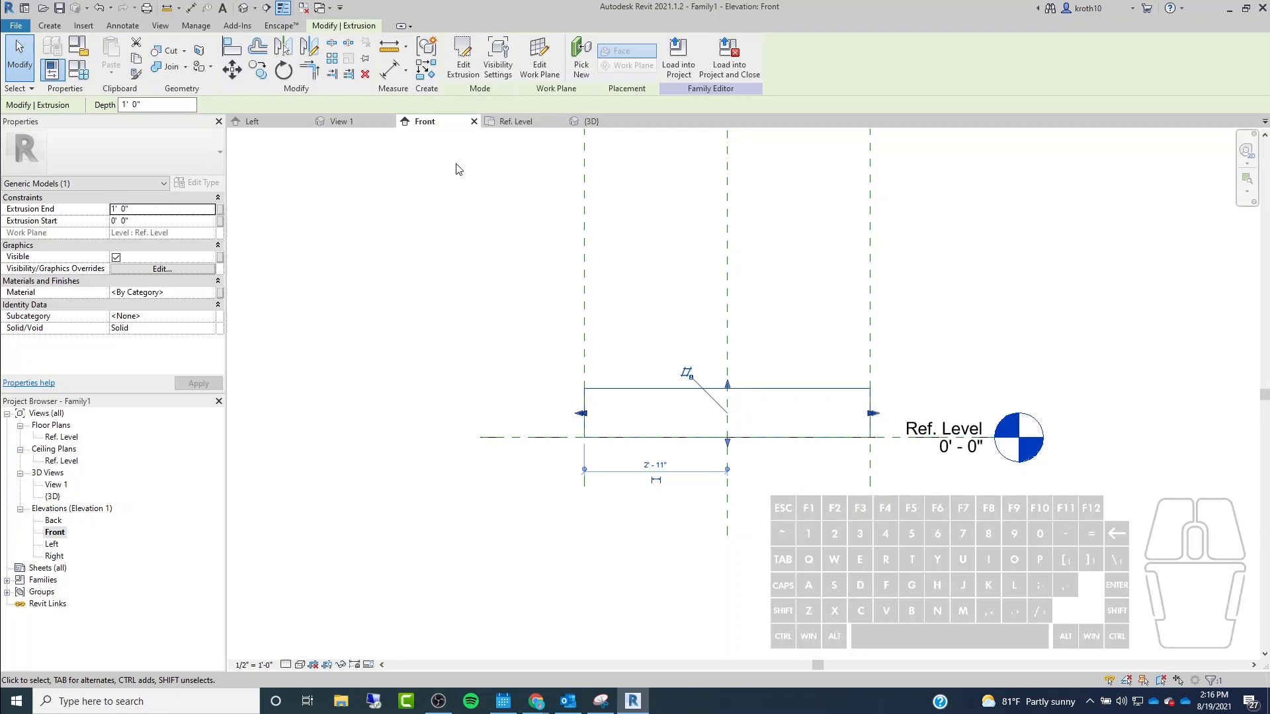
{"action": "middle_click_drag", "start_coordinate": [550, 395], "coordinate": [555, 332]}
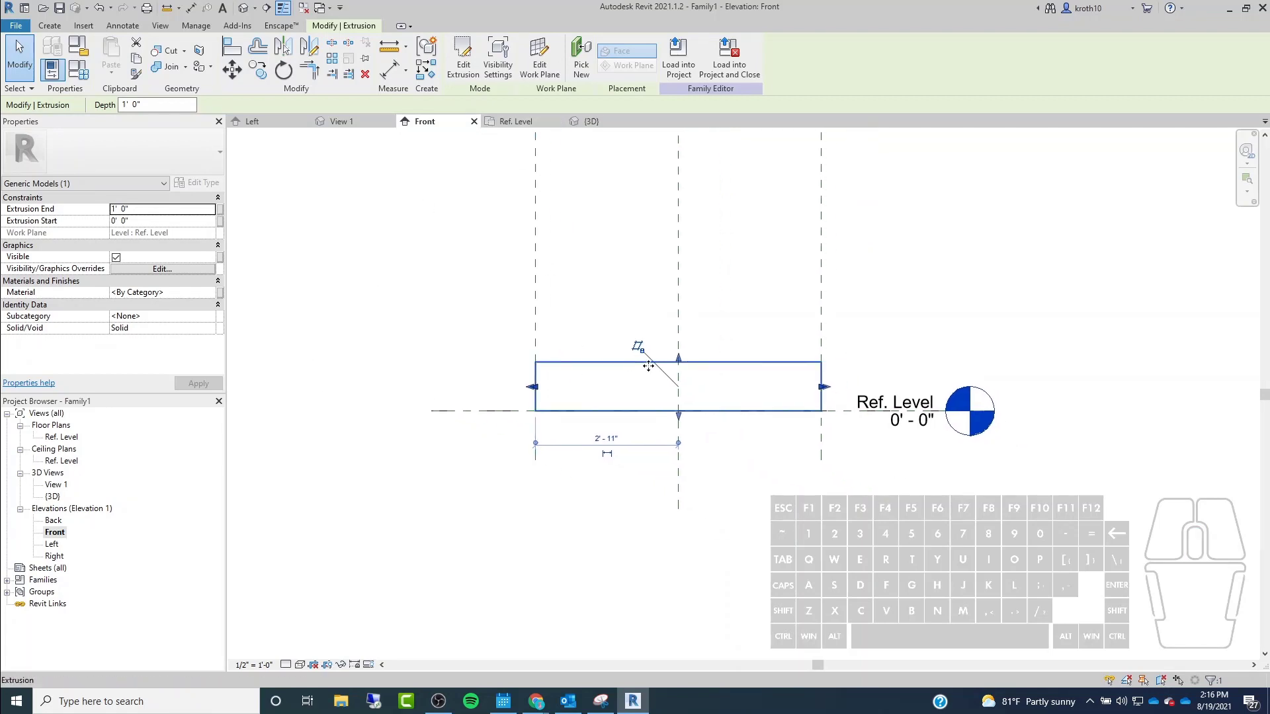
{"action": "middle_click_drag", "start_coordinate": [688, 324], "coordinate": [720, 363]}
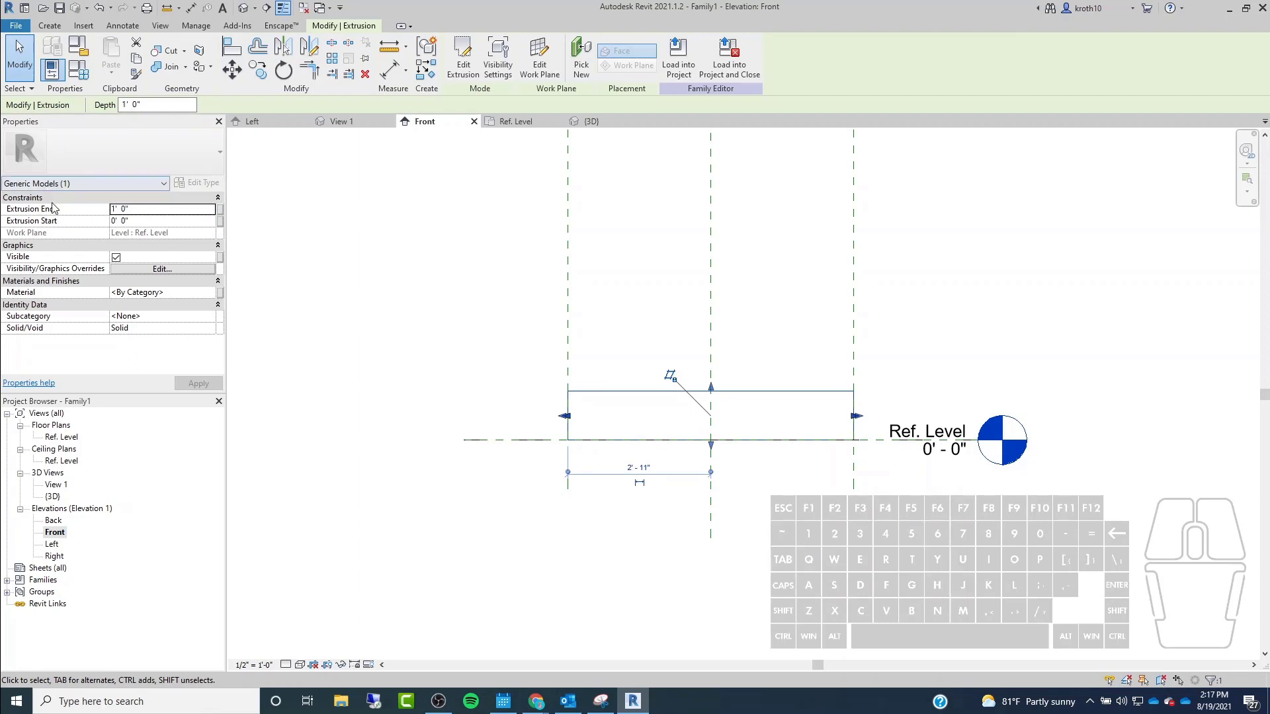
{"action": "left_click", "coordinate": [152, 210]}
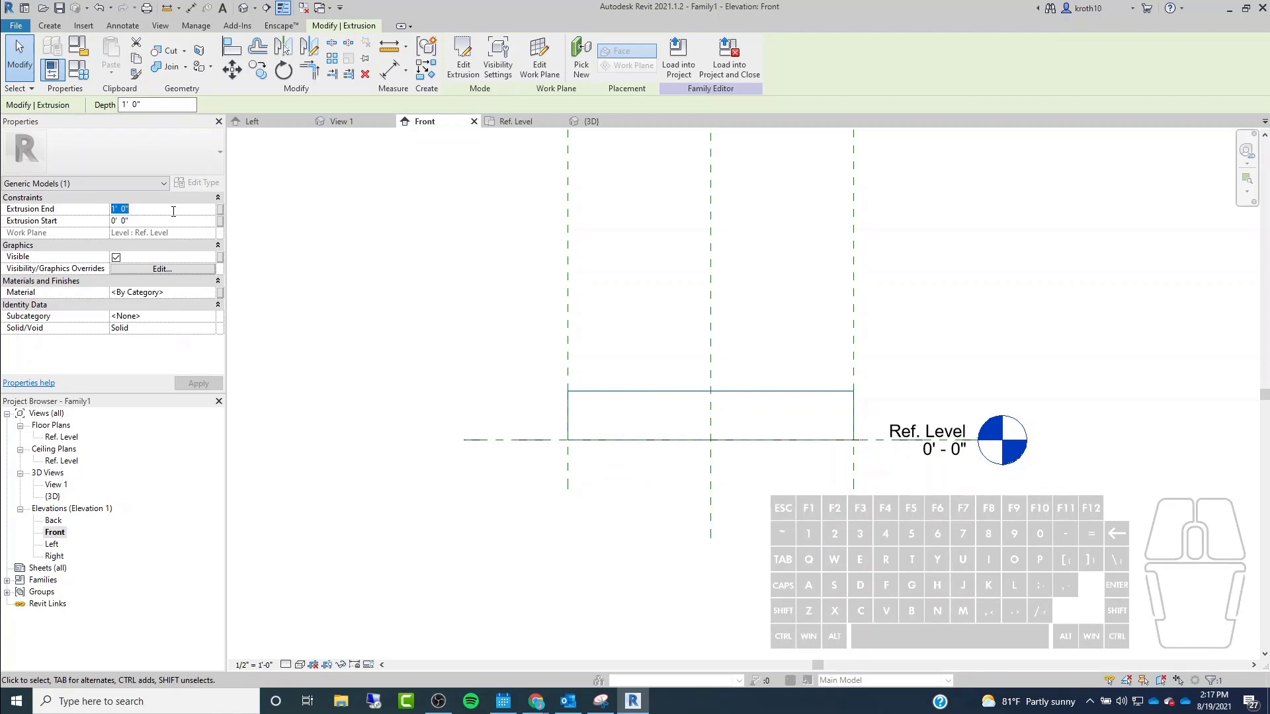
{"action": "type", "text": "2'"}
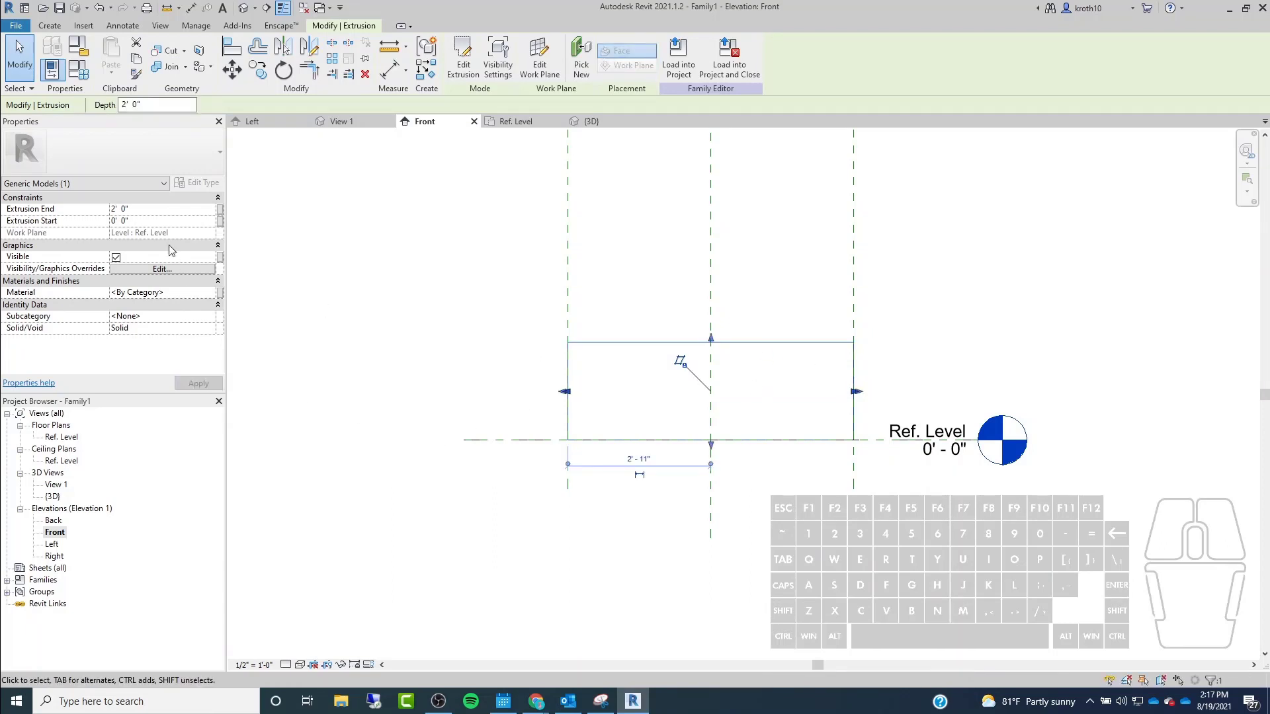
Set the slab's Extrusion Start to 1' 10", apply it and deselect the extrusion.
{"action": "left_click", "coordinate": [141, 220]}
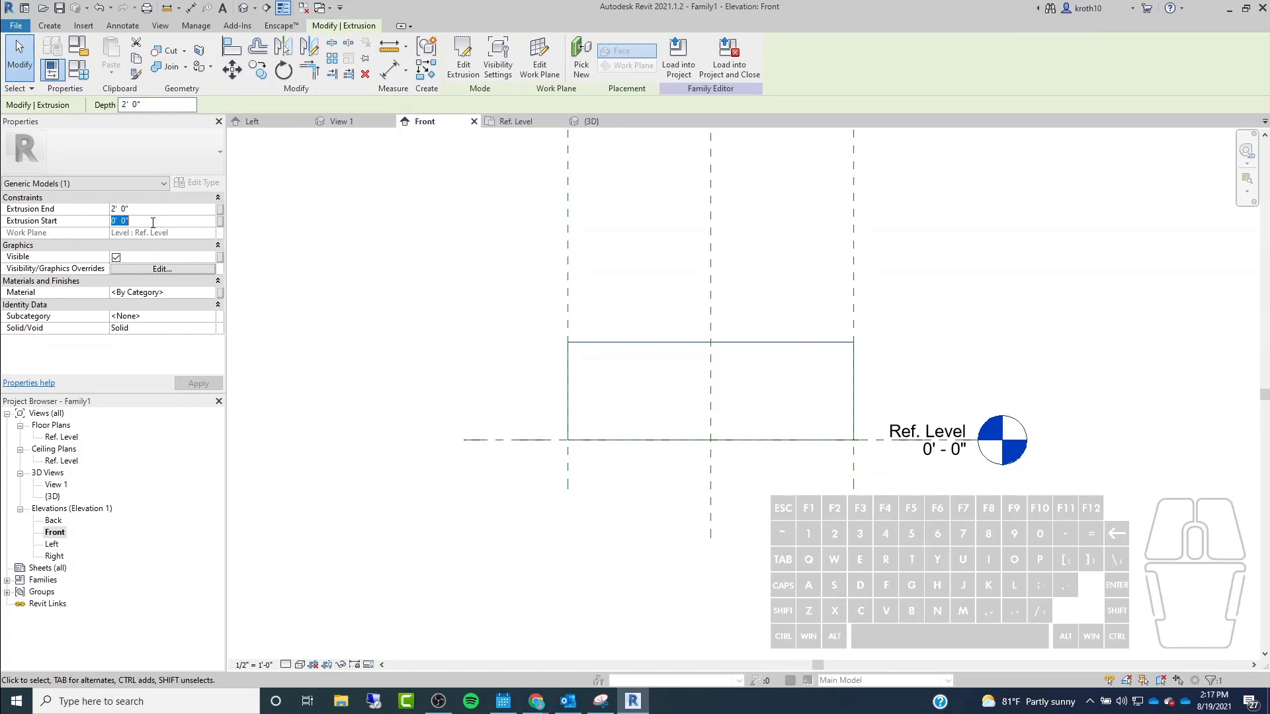
{"action": "type", "text": "1'10"}
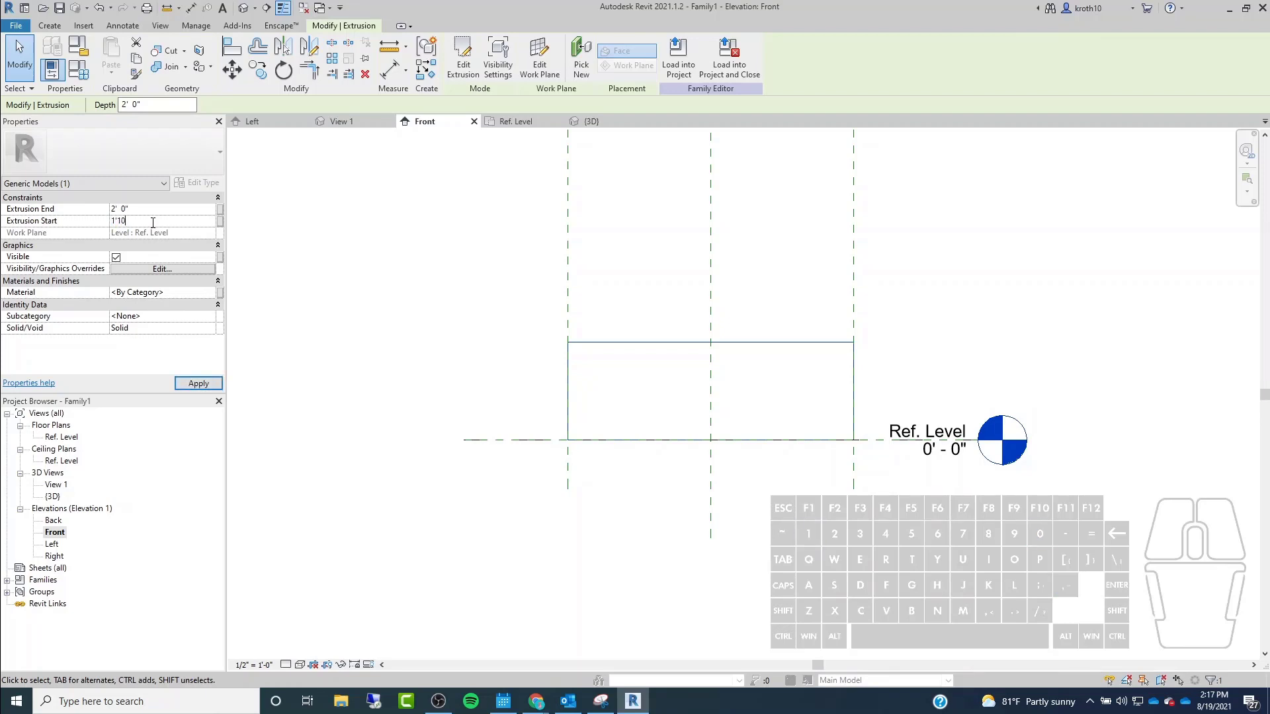
{"action": "key", "text": "Return"}
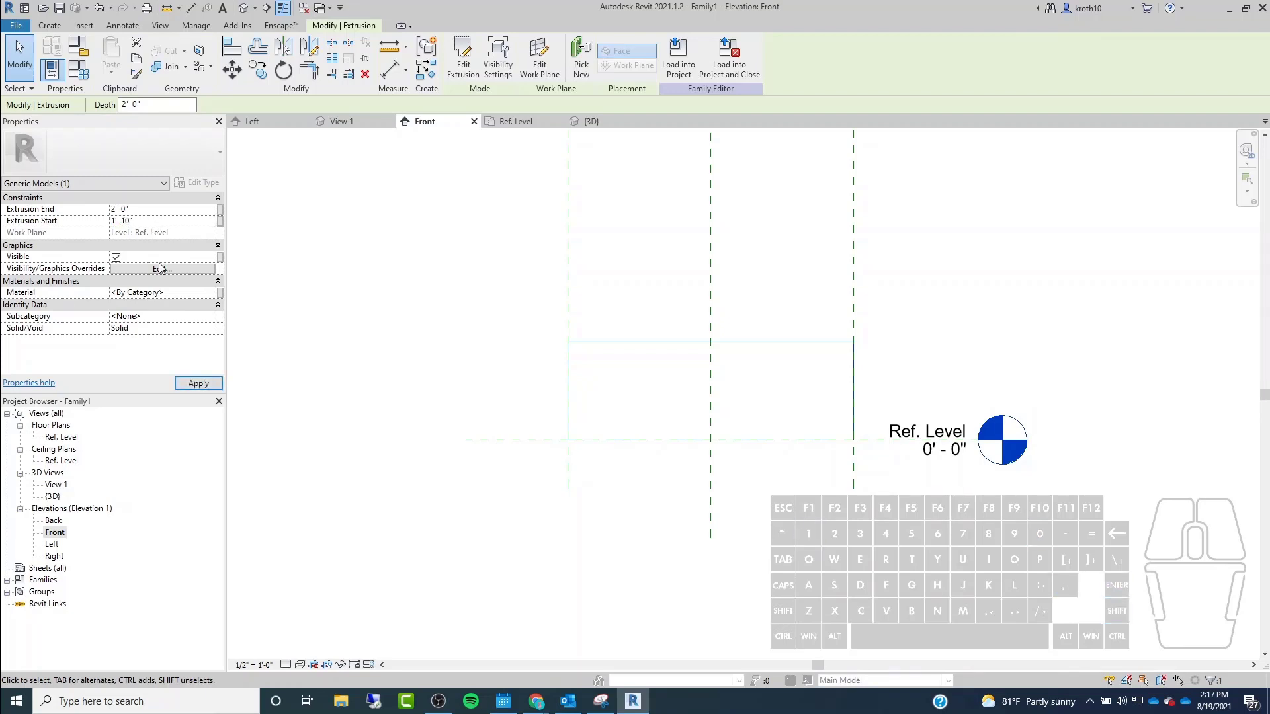
{"action": "left_click", "coordinate": [199, 383]}
{"action": "left_click", "coordinate": [670, 320]}
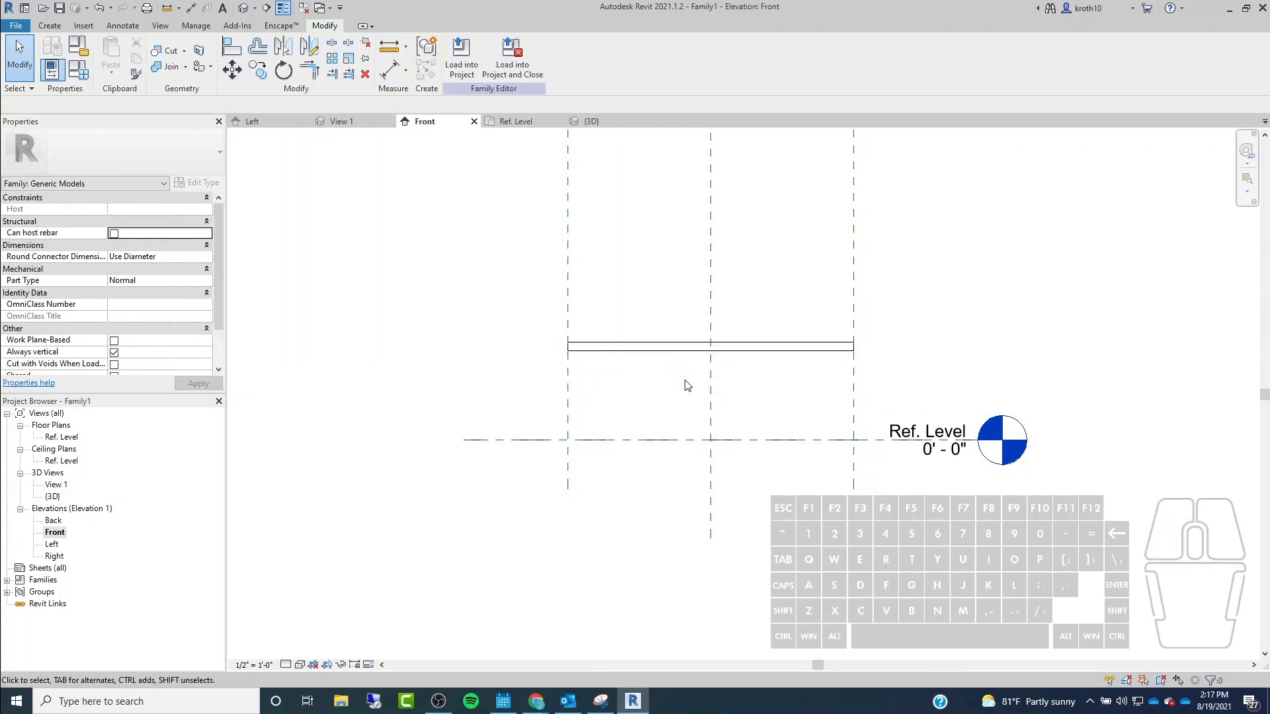
Draw a horizontal reference plane along the slab's top edge, from its left corner to well beyond its right side.
{"action": "scroll", "coordinate": [816, 348], "scroll_direction": "up", "scroll_amount": 2}
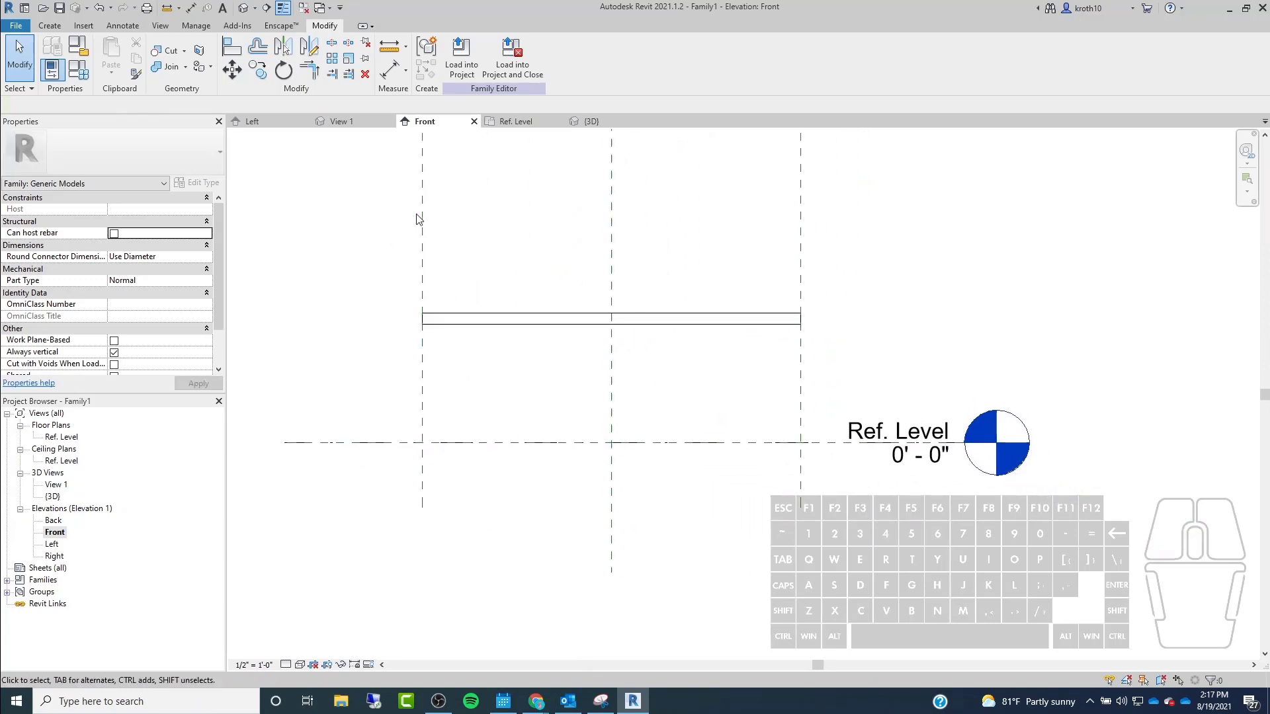
{"action": "left_click", "coordinate": [49, 25]}
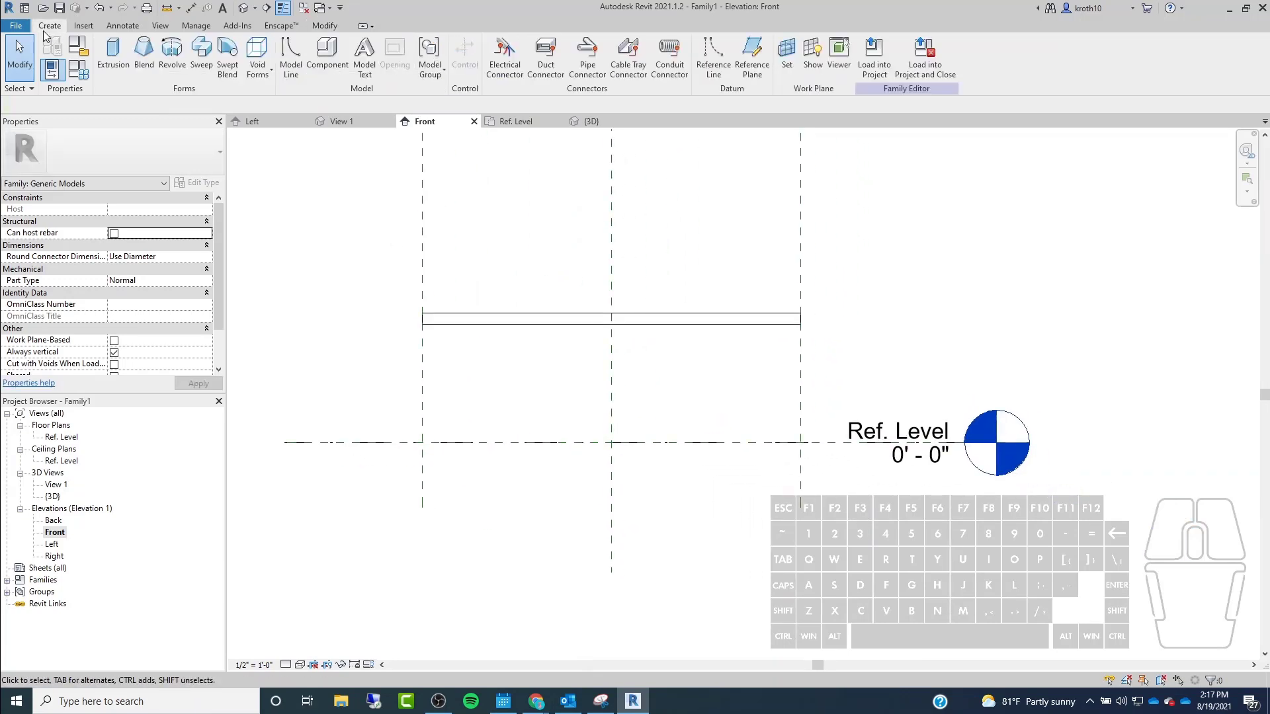
{"action": "left_click", "coordinate": [764, 71]}
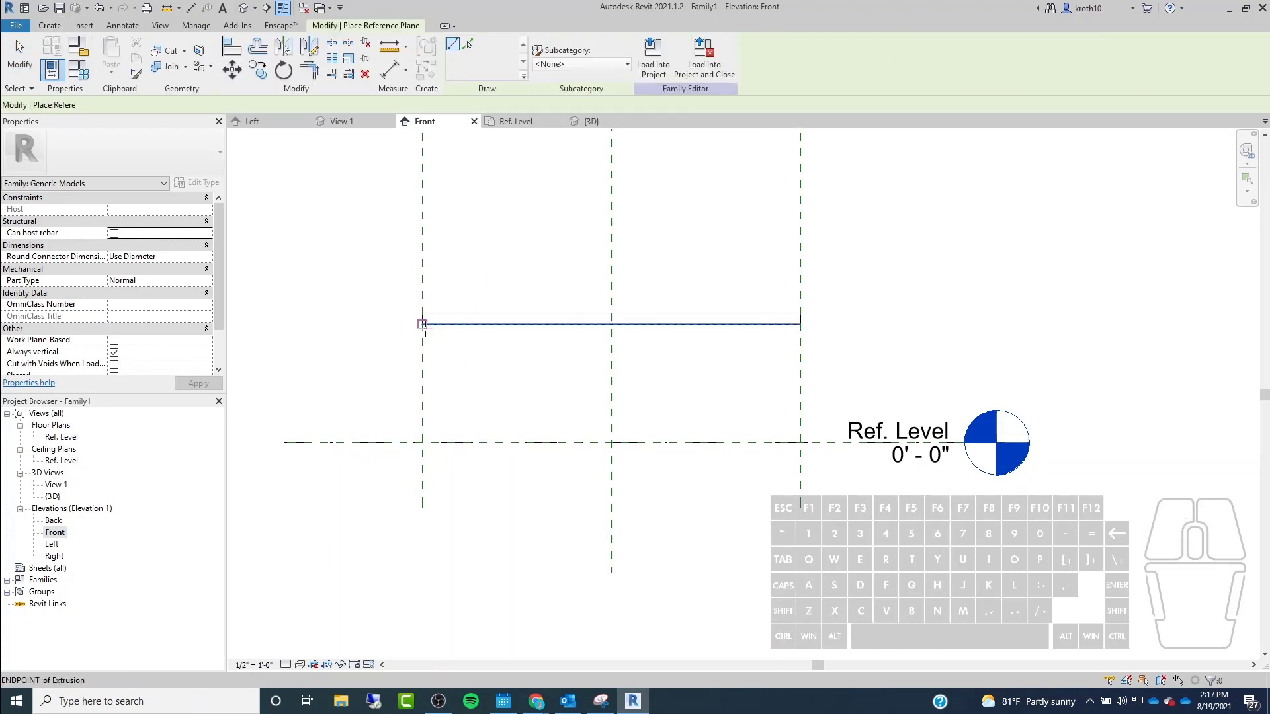
{"action": "left_click", "coordinate": [49, 25]}
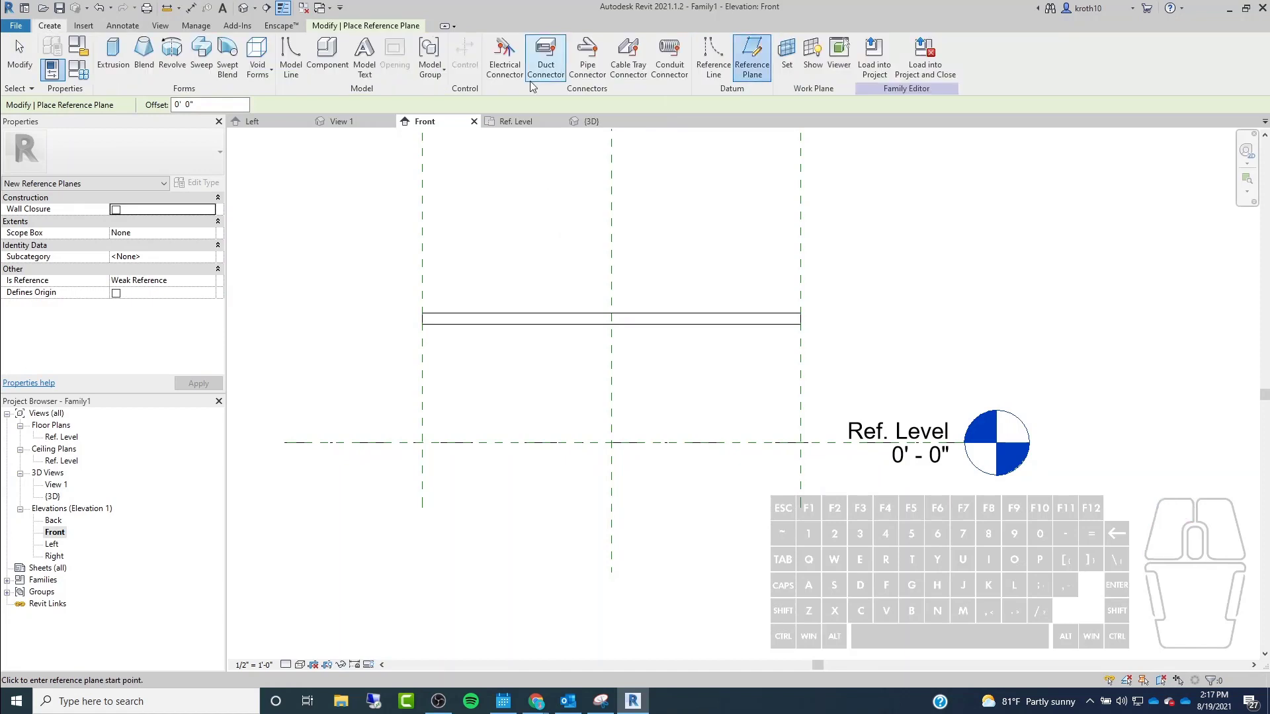
{"action": "left_click", "coordinate": [422, 313]}
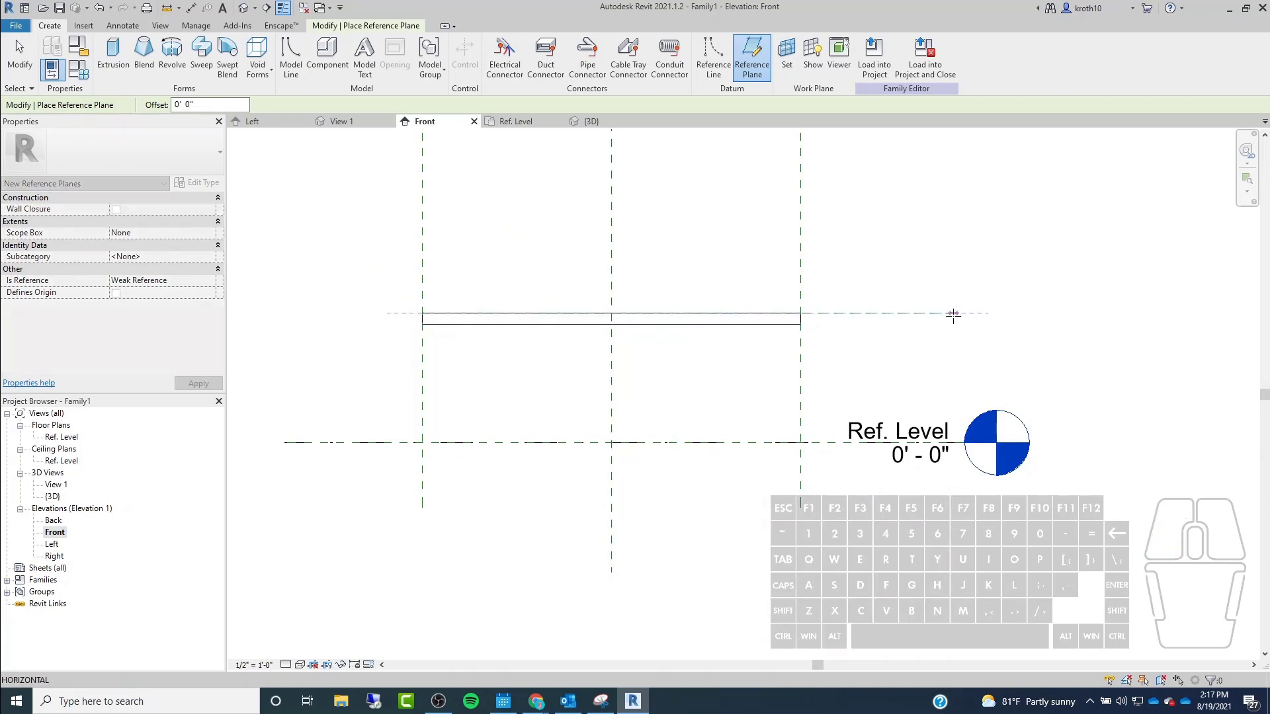
{"action": "left_click", "coordinate": [1030, 311]}
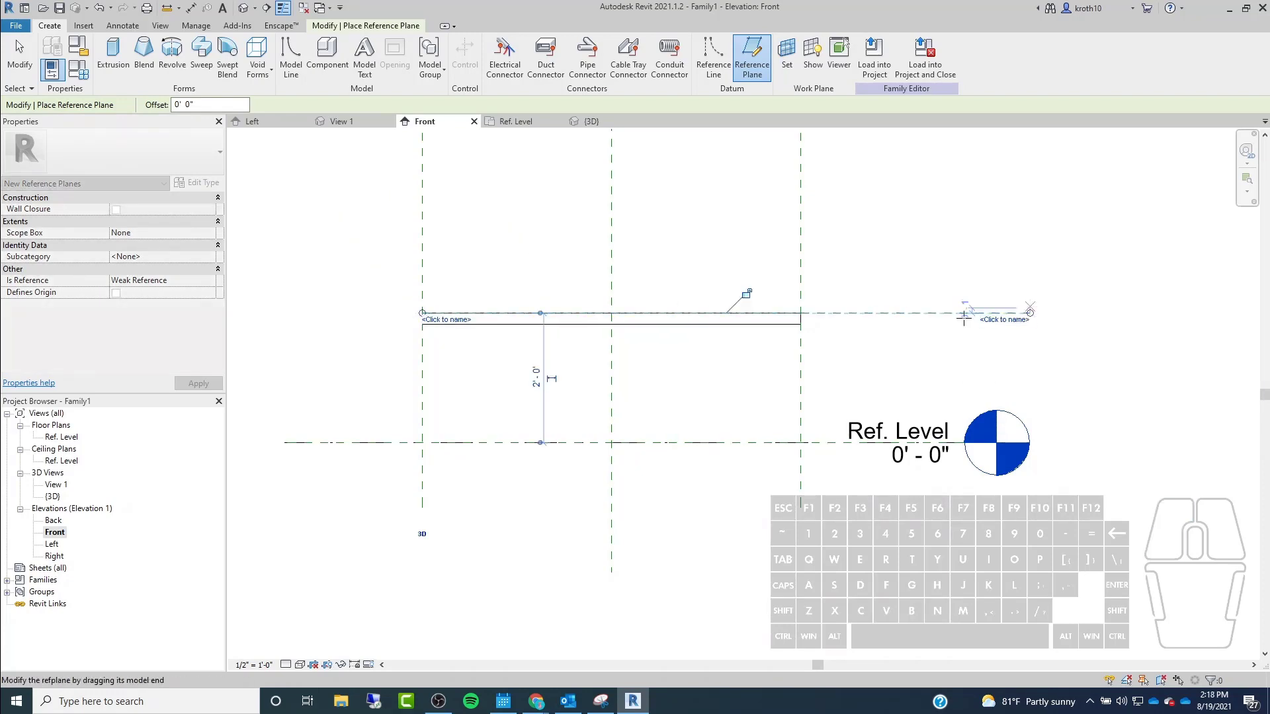
{"action": "key", "text": "Escape"}
Extend the new reference plane's left end past the slab to about where the Ref. Level line starts, and deselect it.
{"action": "left_click", "coordinate": [952, 315]}
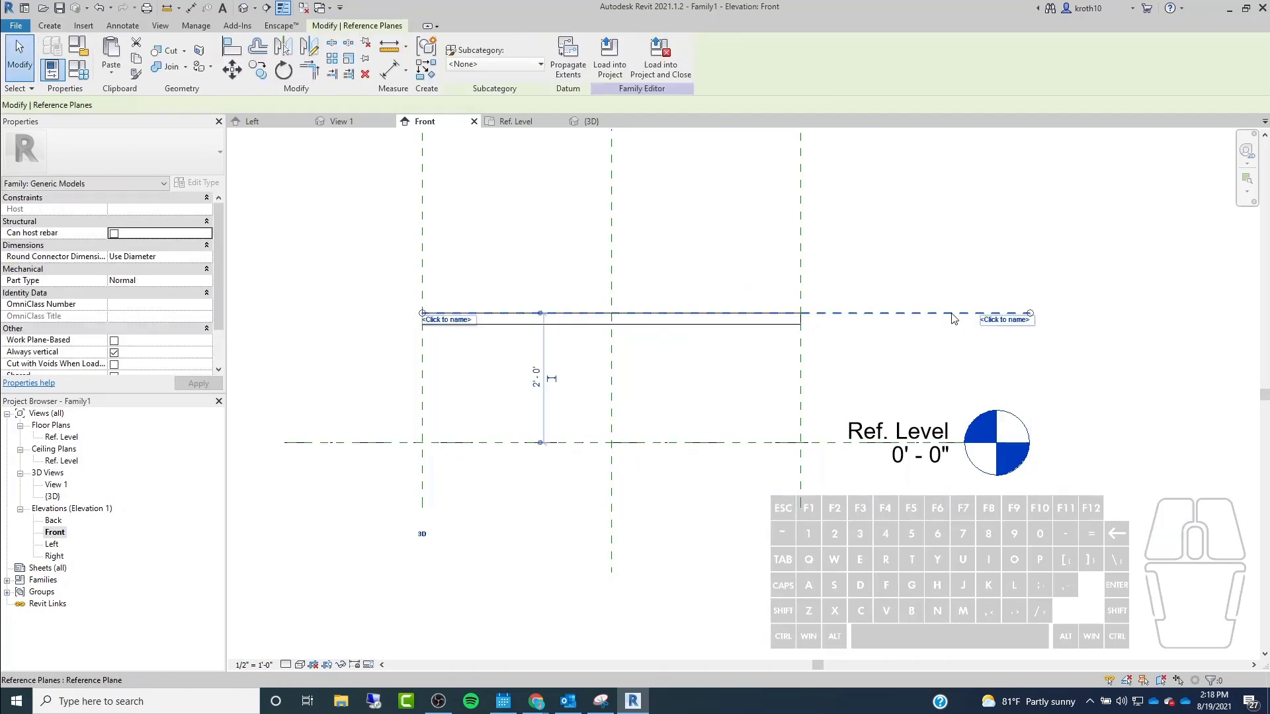
{"action": "left_click_drag", "start_coordinate": [422, 312], "coordinate": [287, 312]}
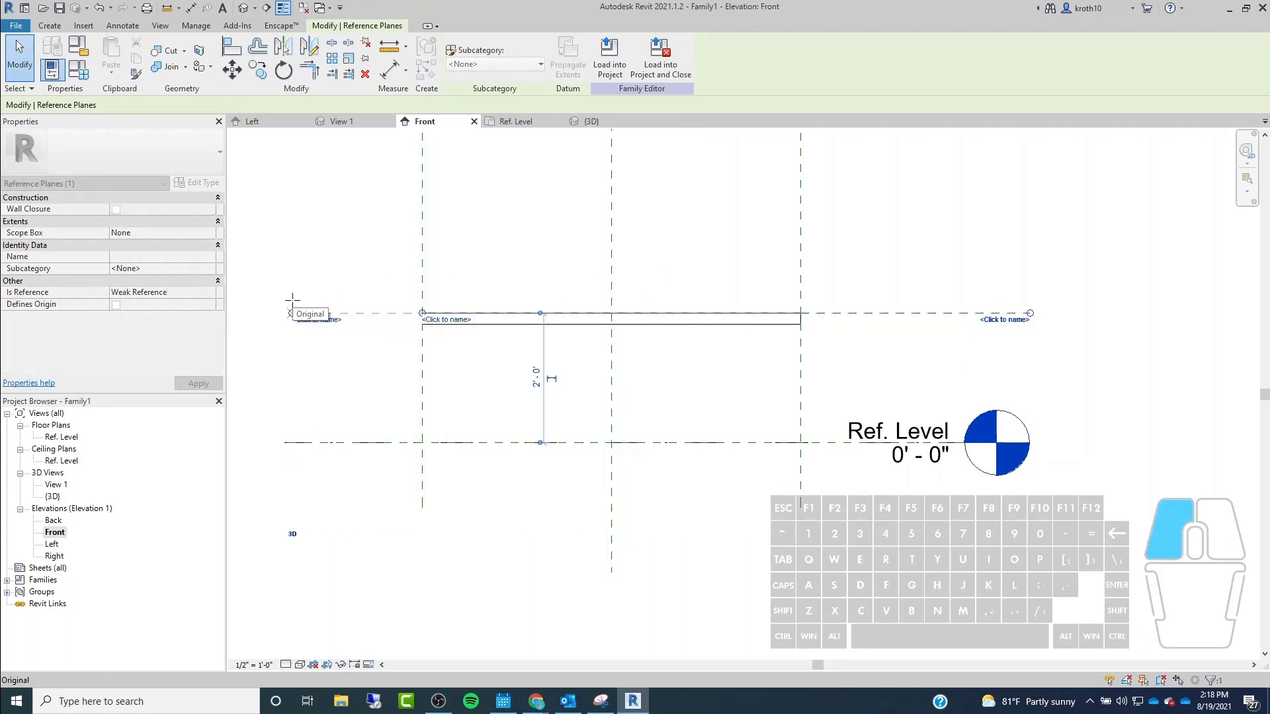
{"action": "left_click", "coordinate": [306, 263]}
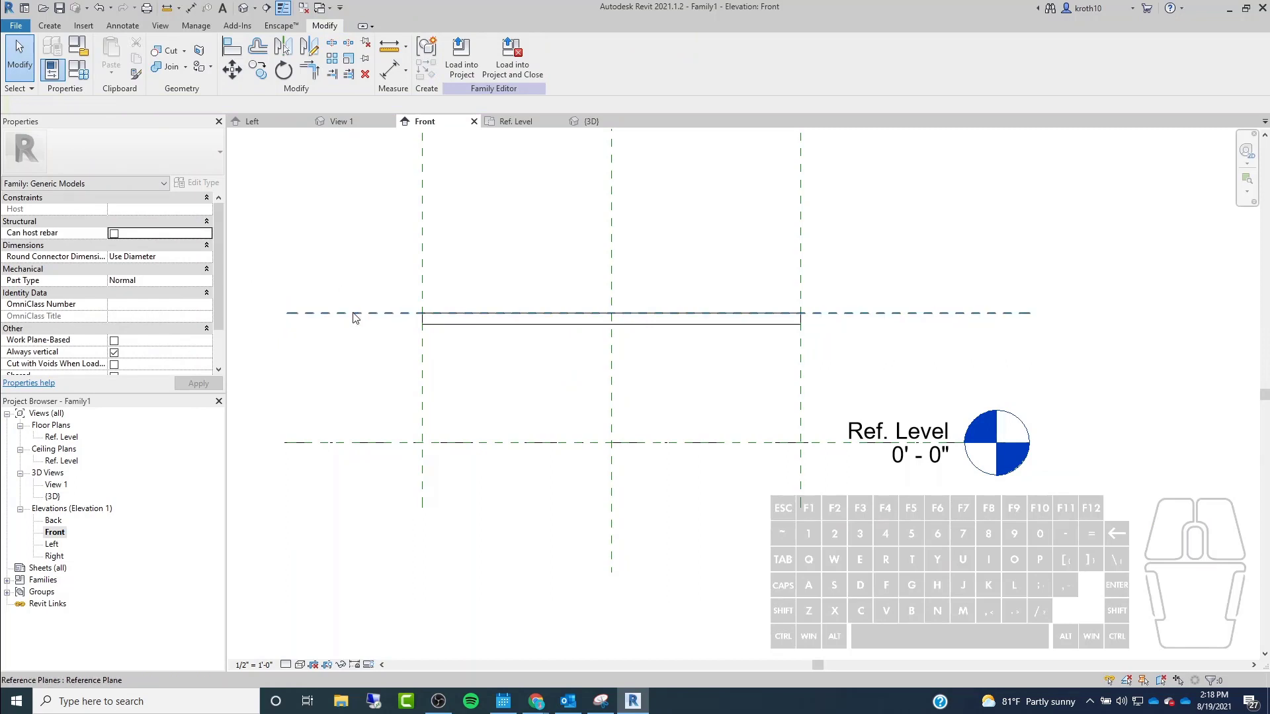
Copy the upper reference plane 2" down onto the slab's bottom edge and deselect the copy.
{"action": "left_click", "coordinate": [318, 314]}
{"action": "scroll", "coordinate": [361, 255], "scroll_direction": "up", "scroll_amount": 1}
{"action": "middle_click_drag", "start_coordinate": [360, 255], "coordinate": [499, 227]}
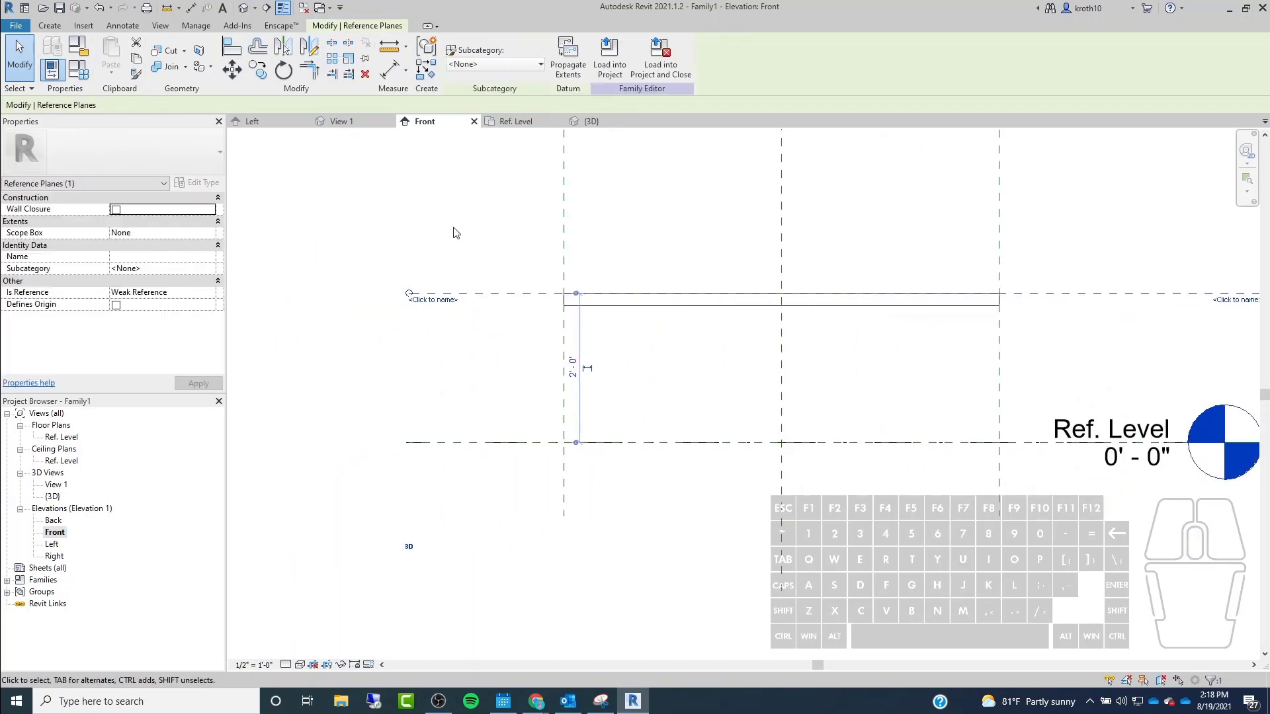
{"action": "left_click", "coordinate": [258, 69]}
{"action": "left_click", "coordinate": [622, 351]}
{"action": "scroll", "coordinate": [558, 292], "scroll_direction": "up", "scroll_amount": 2}
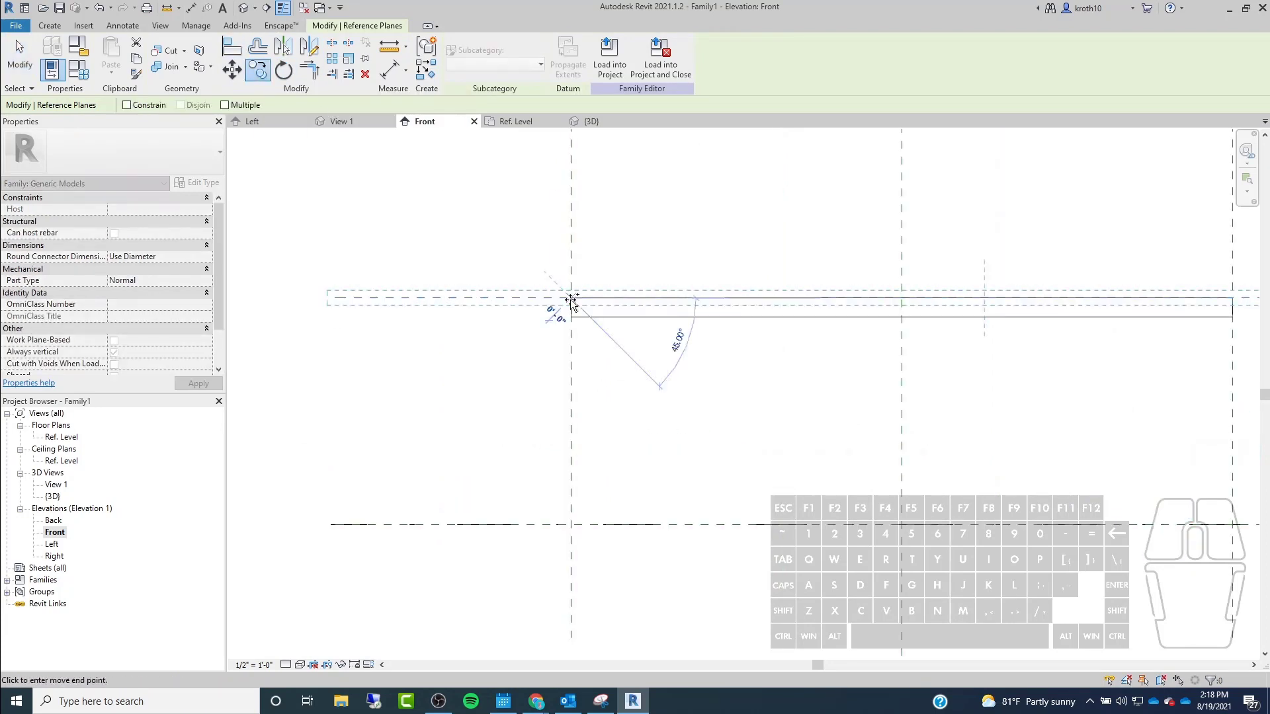
{"action": "left_click", "coordinate": [571, 317]}
{"action": "key", "text": "Escape"}
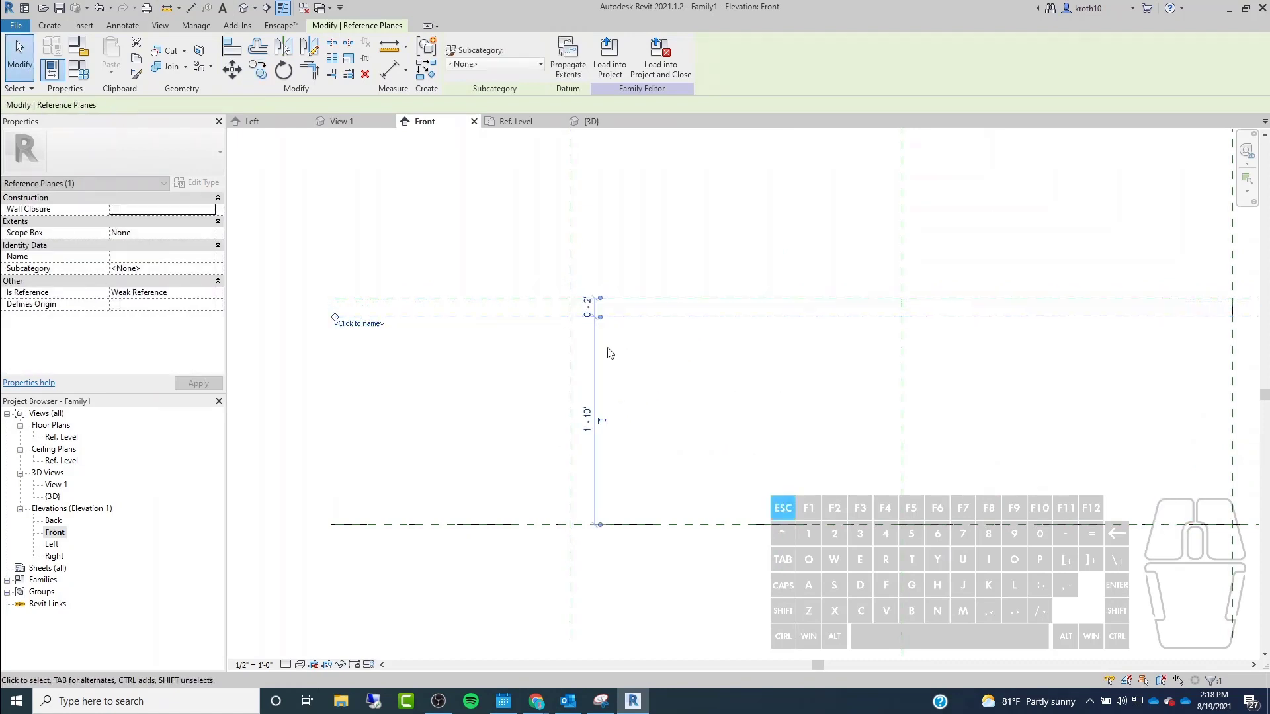
{"action": "key", "text": "Escape"}
{"action": "scroll", "coordinate": [609, 353], "scroll_direction": "down", "scroll_amount": 3}
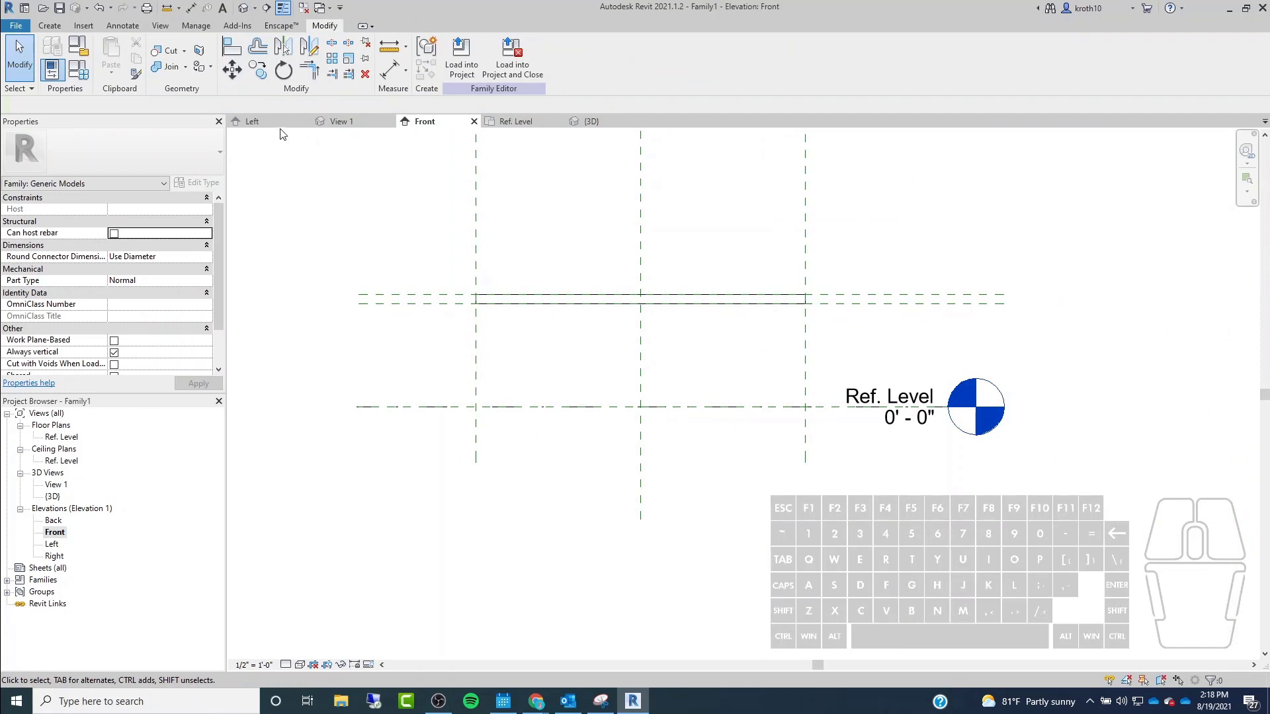
Place an aligned dimension between the two horizontal reference planes, to the left of the slab.
{"action": "left_click", "coordinate": [57, 27]}
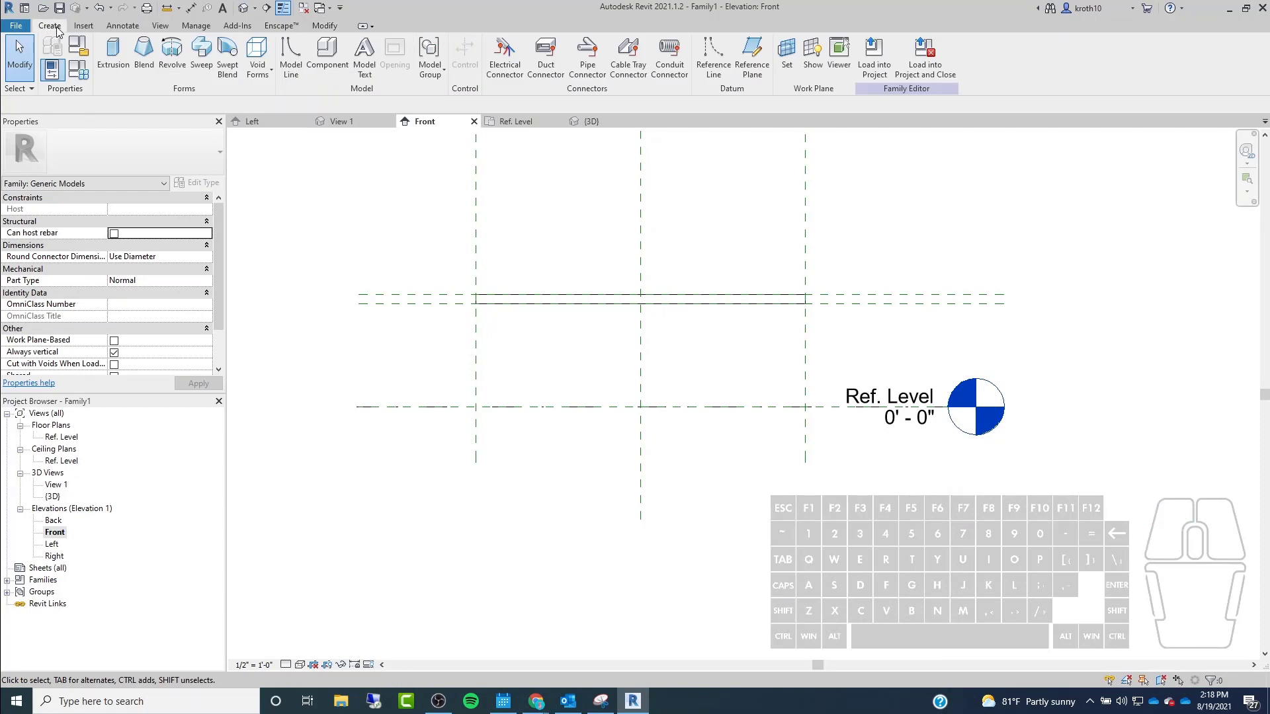
{"action": "left_click", "coordinate": [117, 30]}
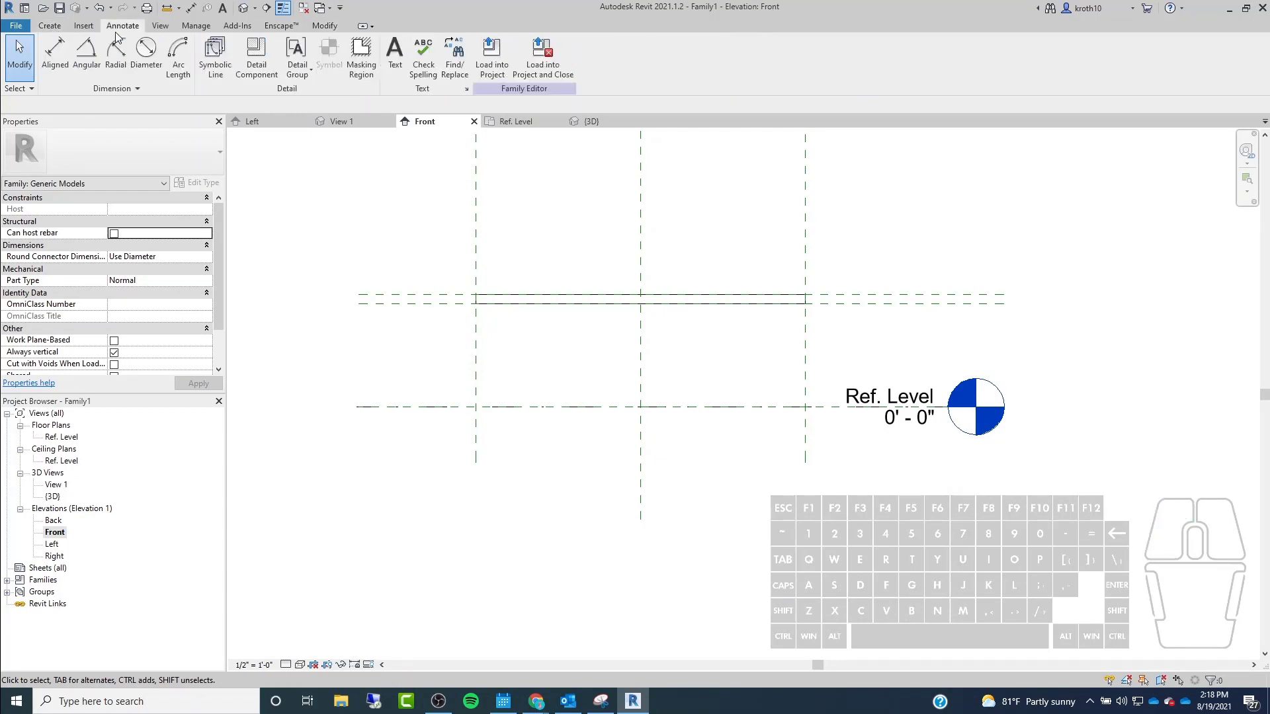
{"action": "left_click", "coordinate": [56, 55]}
{"action": "scroll", "coordinate": [422, 274], "scroll_direction": "up", "scroll_amount": 3}
{"action": "middle_click_drag", "start_coordinate": [422, 274], "coordinate": [538, 272]}
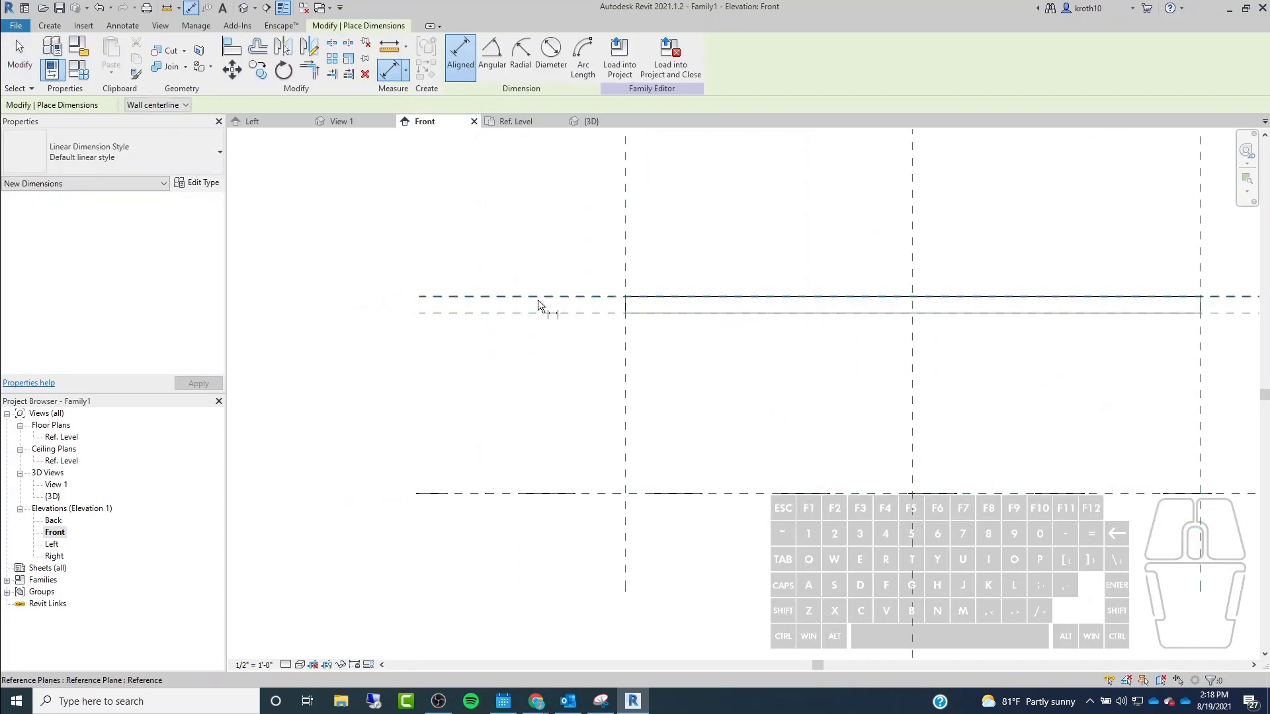
{"action": "left_click", "coordinate": [538, 297]}
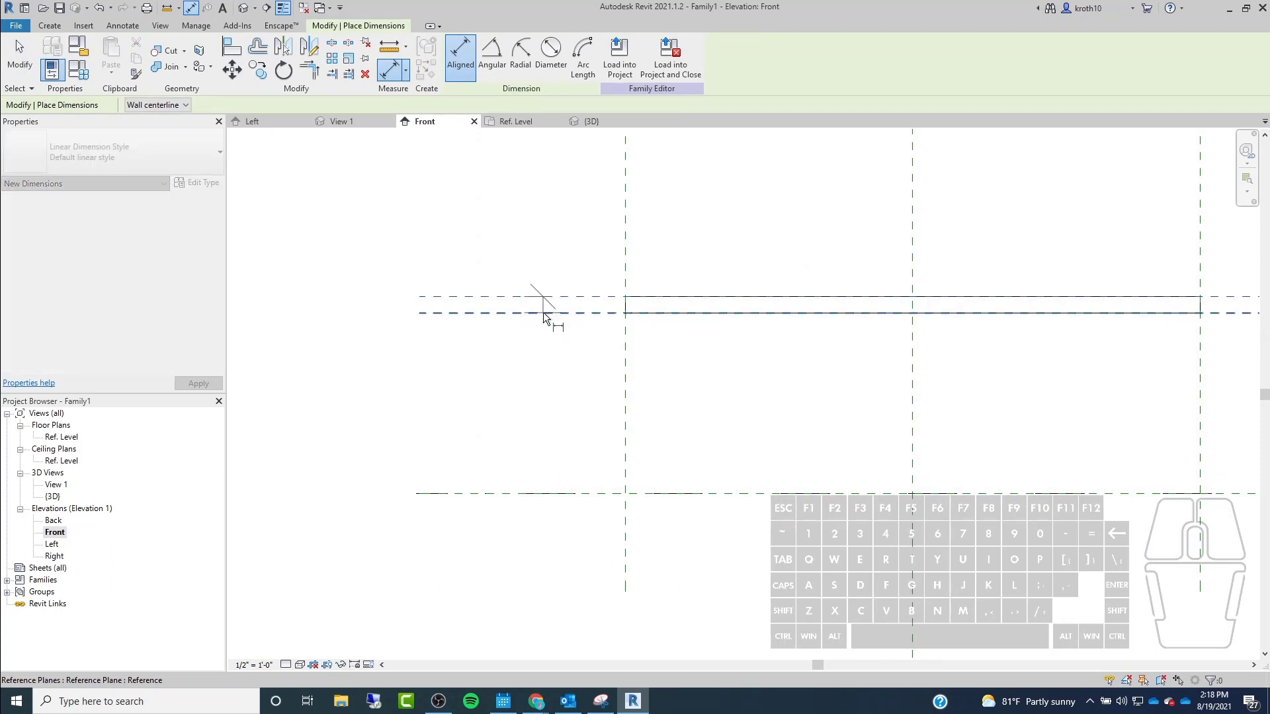
{"action": "left_click", "coordinate": [544, 313]}
{"action": "left_click", "coordinate": [468, 414]}
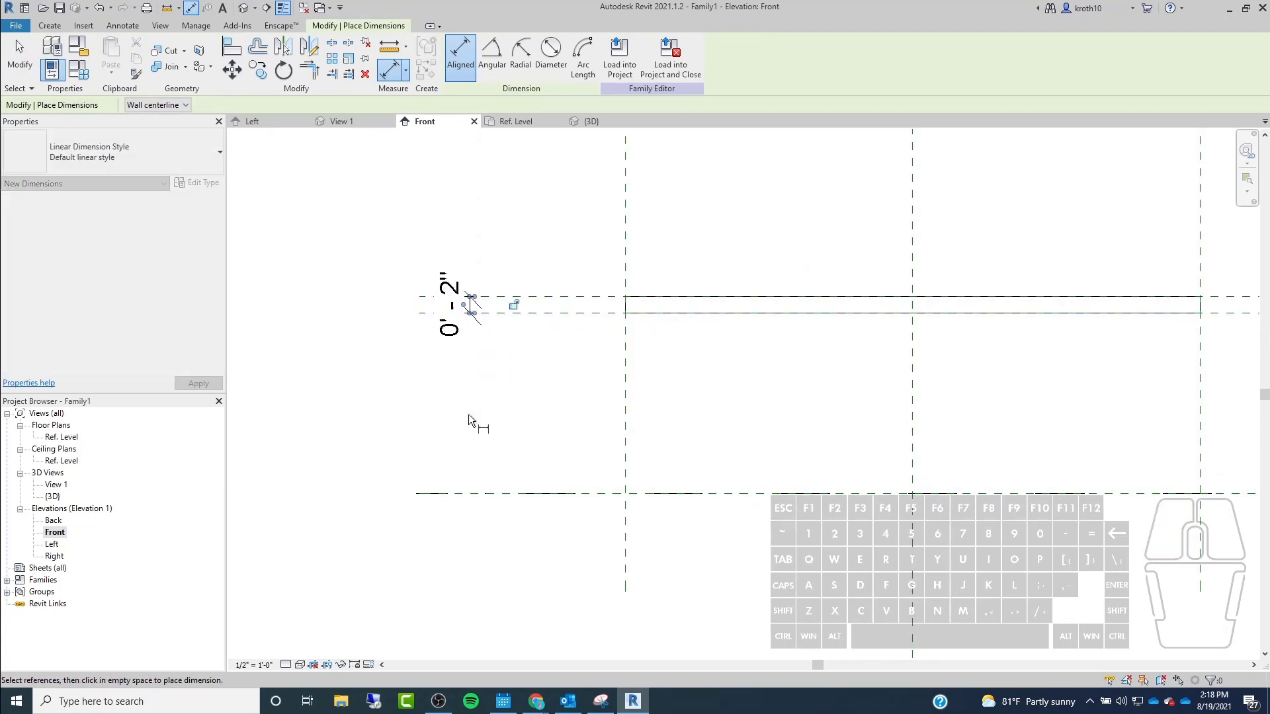
{"action": "key", "text": "Escape"}
Label the dimension between the horizontal planes with a new type parameter named Top Thickness.
{"action": "left_click", "coordinate": [447, 309]}
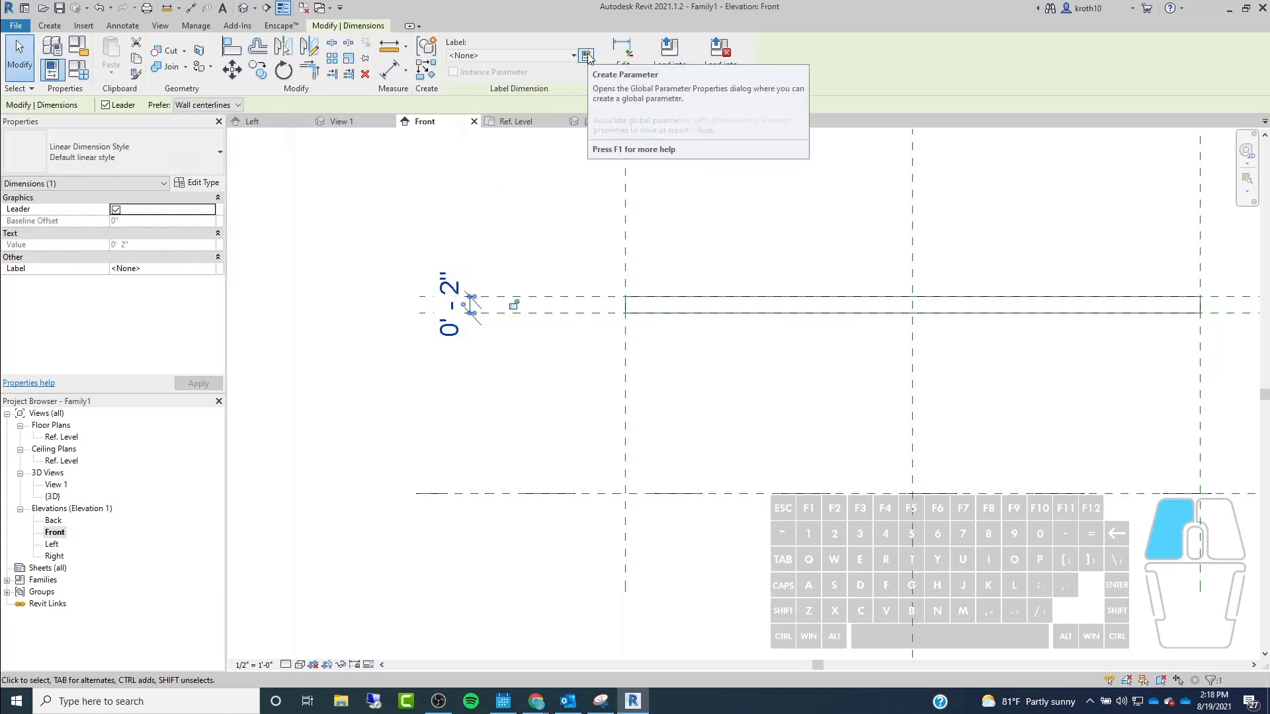
{"action": "left_click", "coordinate": [526, 56]}
{"action": "left_click", "coordinate": [482, 77]}
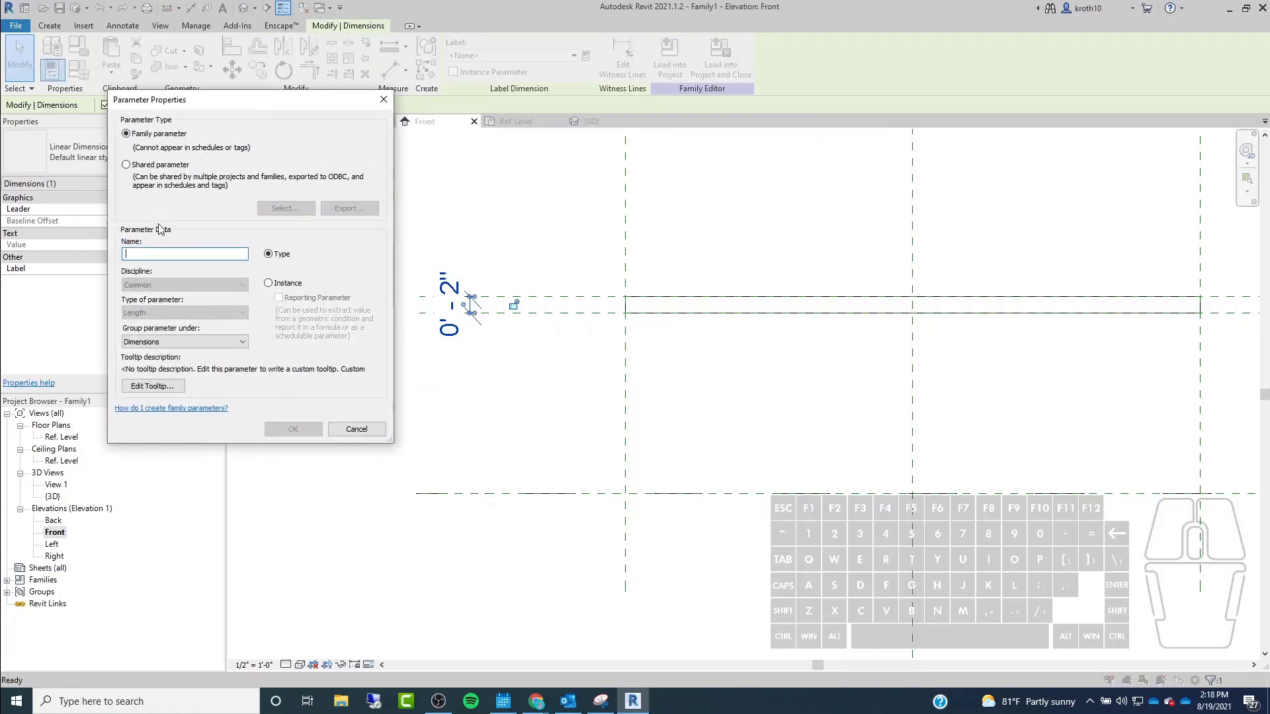
{"action": "left_click", "coordinate": [209, 257]}
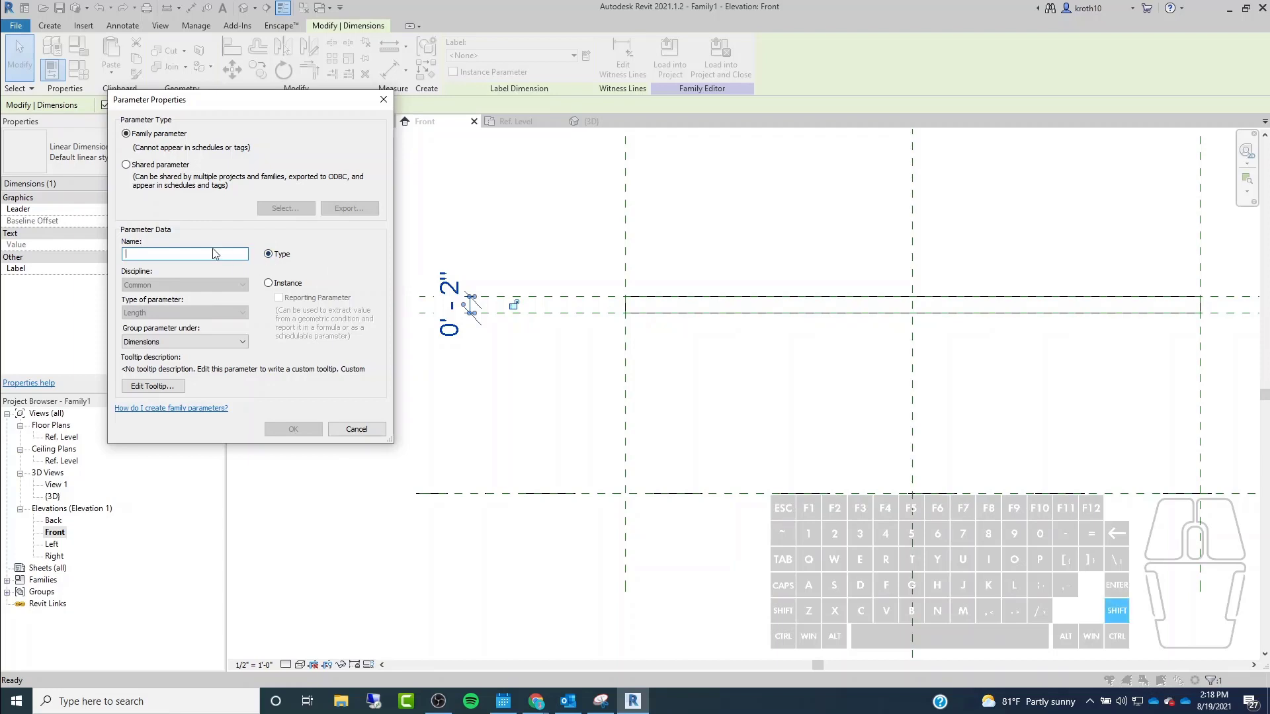
{"action": "type", "text": "Top Thuc"}
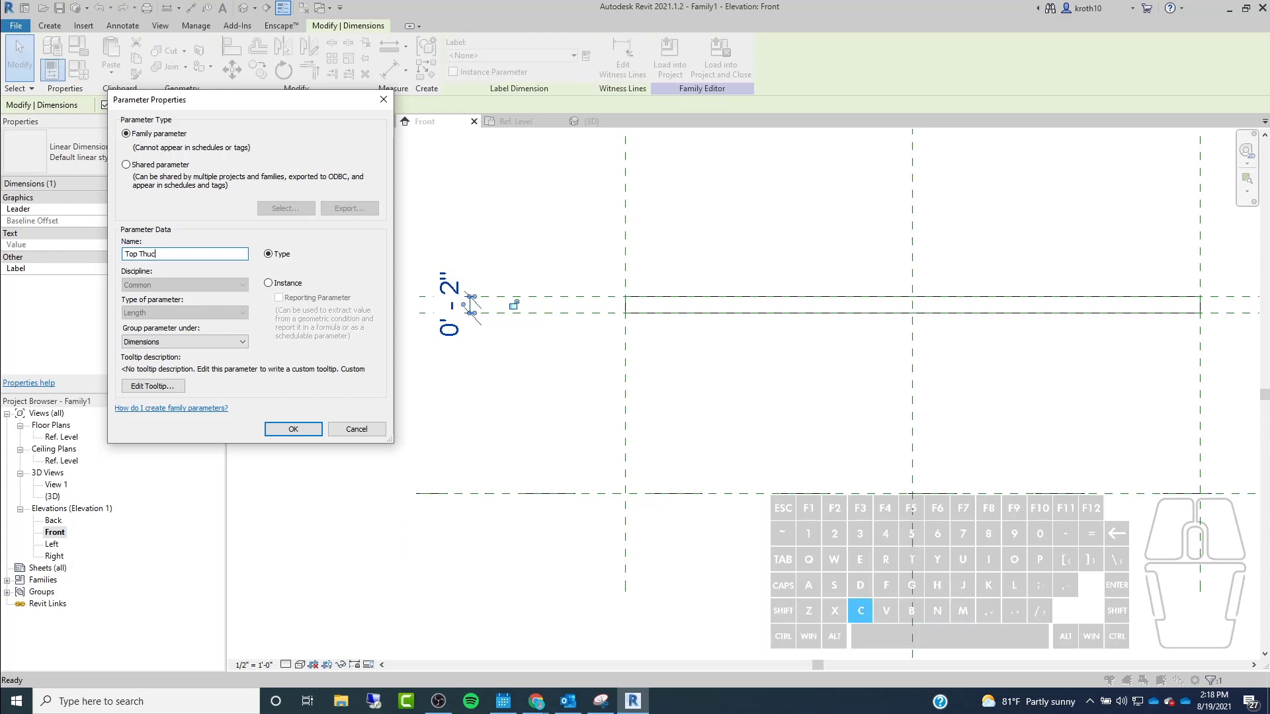
{"action": "key", "text": "BackSpace"}
{"action": "type", "text": "ickness"}
{"action": "key", "text": "Return"}
{"action": "left_click", "coordinate": [377, 207]}
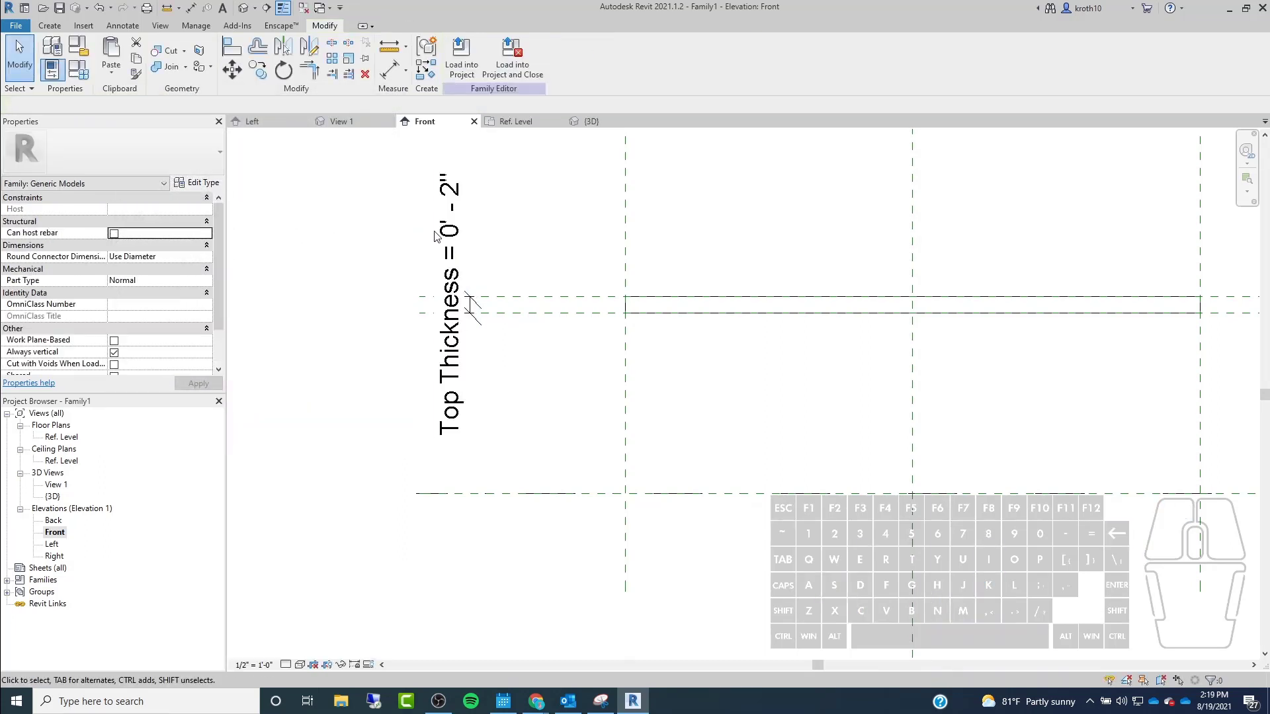
In Family Types, set Top Thickness to 0' 3", apply it and close the dialog.
{"action": "scroll", "coordinate": [450, 223], "scroll_direction": "down", "scroll_amount": 1}
{"action": "middle_click_drag", "start_coordinate": [744, 297], "coordinate": [649, 255]}
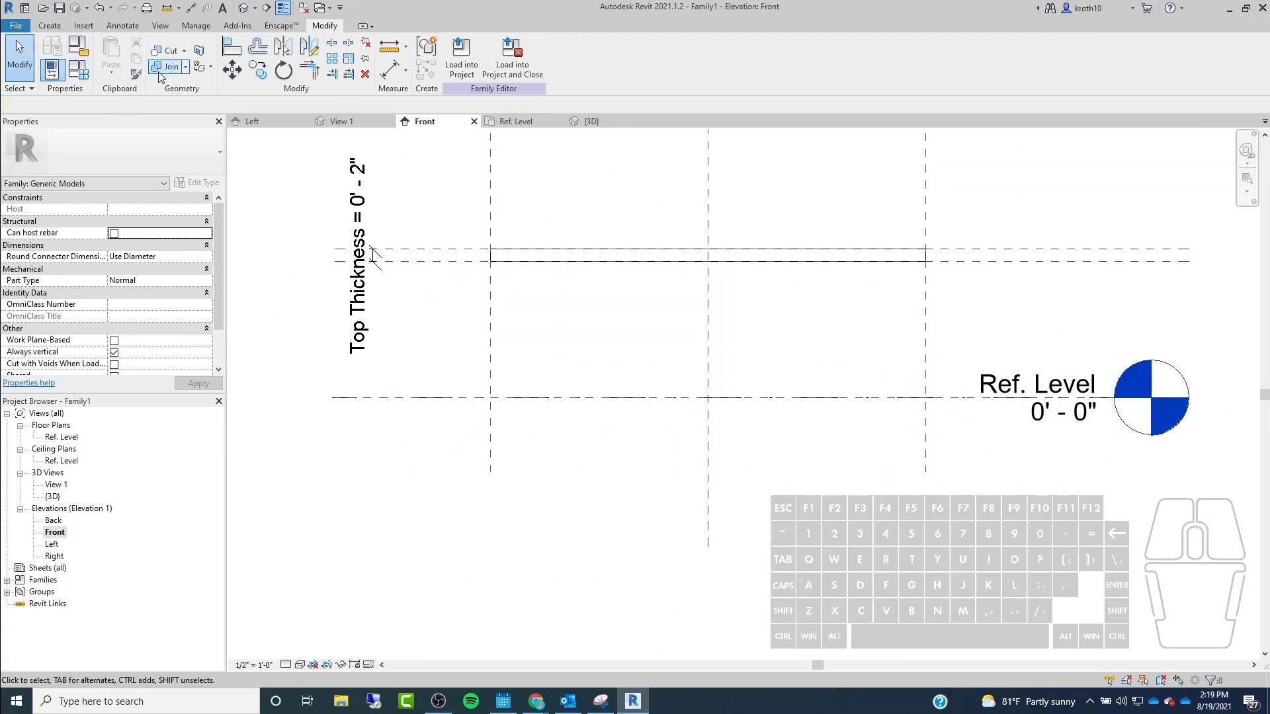
{"action": "left_click", "coordinate": [84, 27]}
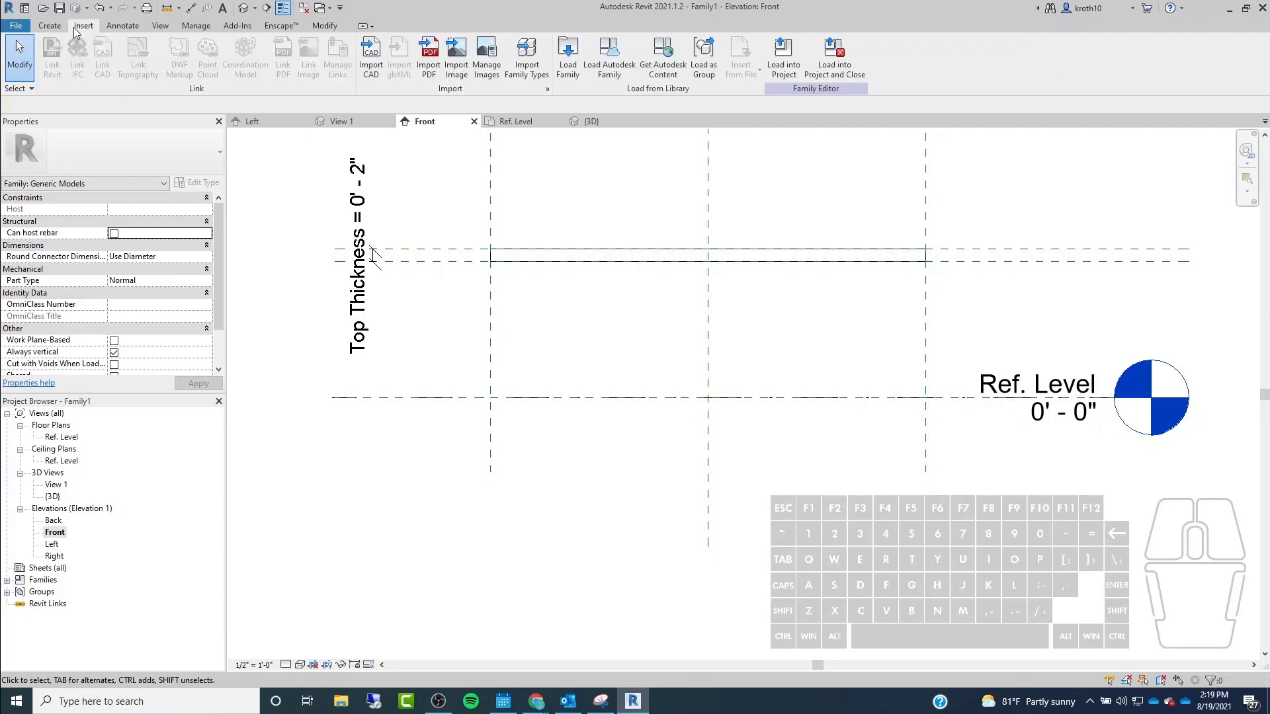
{"action": "left_click", "coordinate": [50, 26]}
{"action": "left_click", "coordinate": [78, 68]}
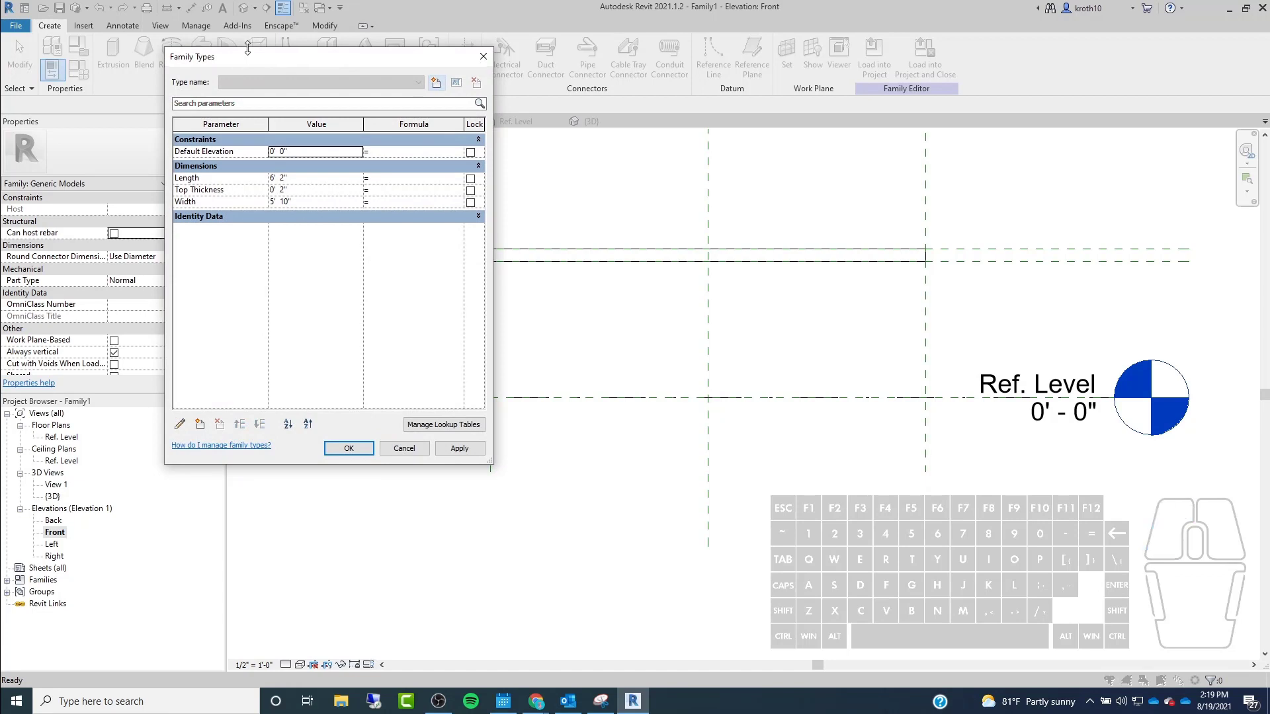
{"action": "left_click_drag", "start_coordinate": [258, 62], "coordinate": [100, 123]}
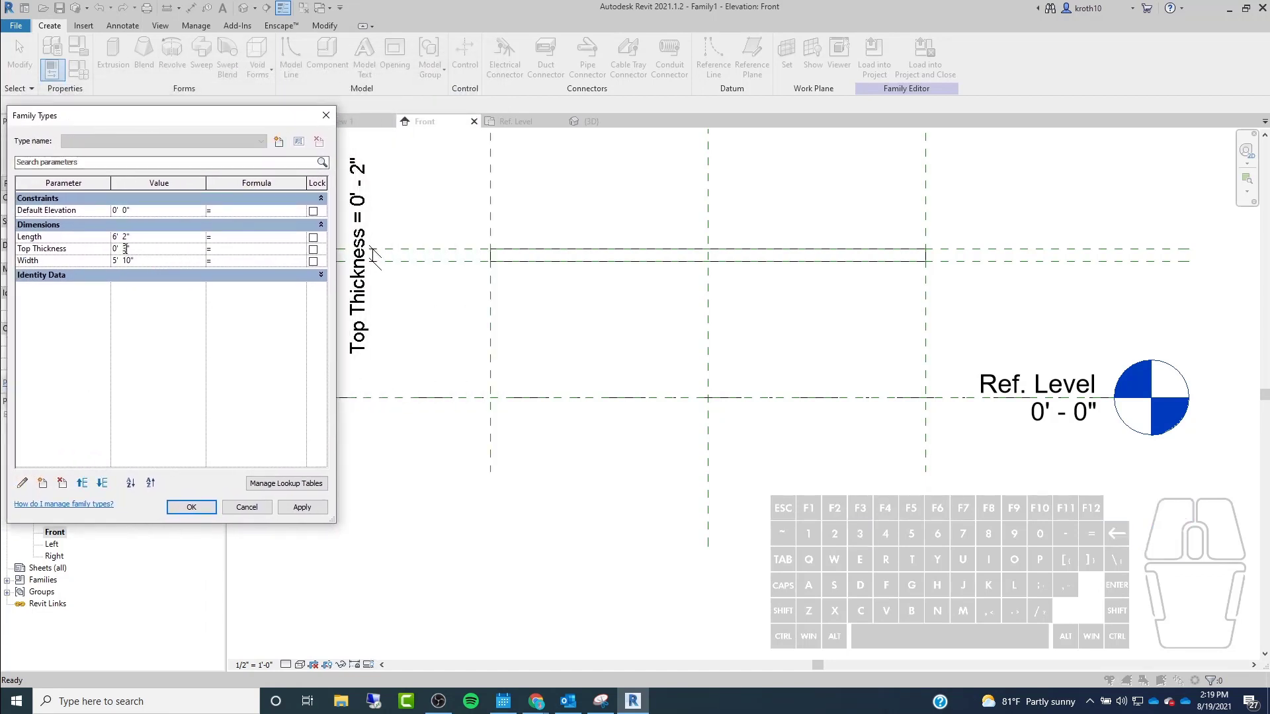
{"action": "type", "text": "\""}
{"action": "key", "text": "Return"}
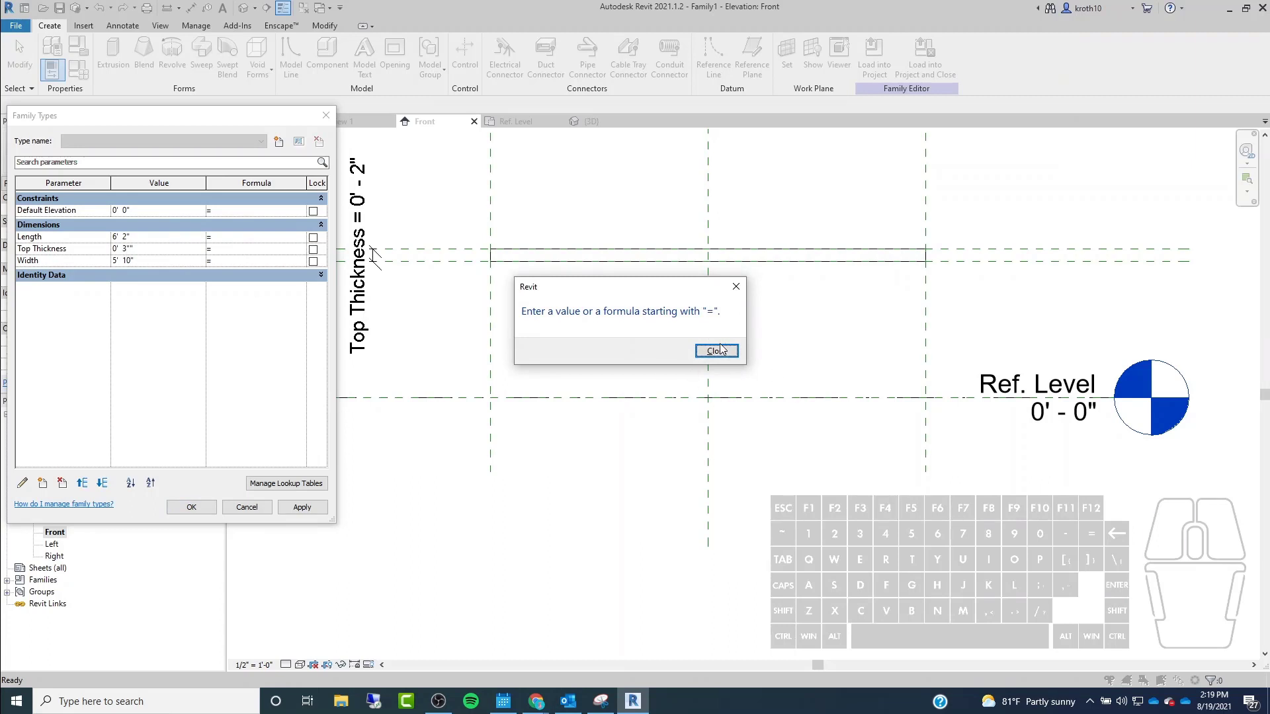
{"action": "left_click", "coordinate": [716, 350]}
{"action": "key", "text": "Return"}
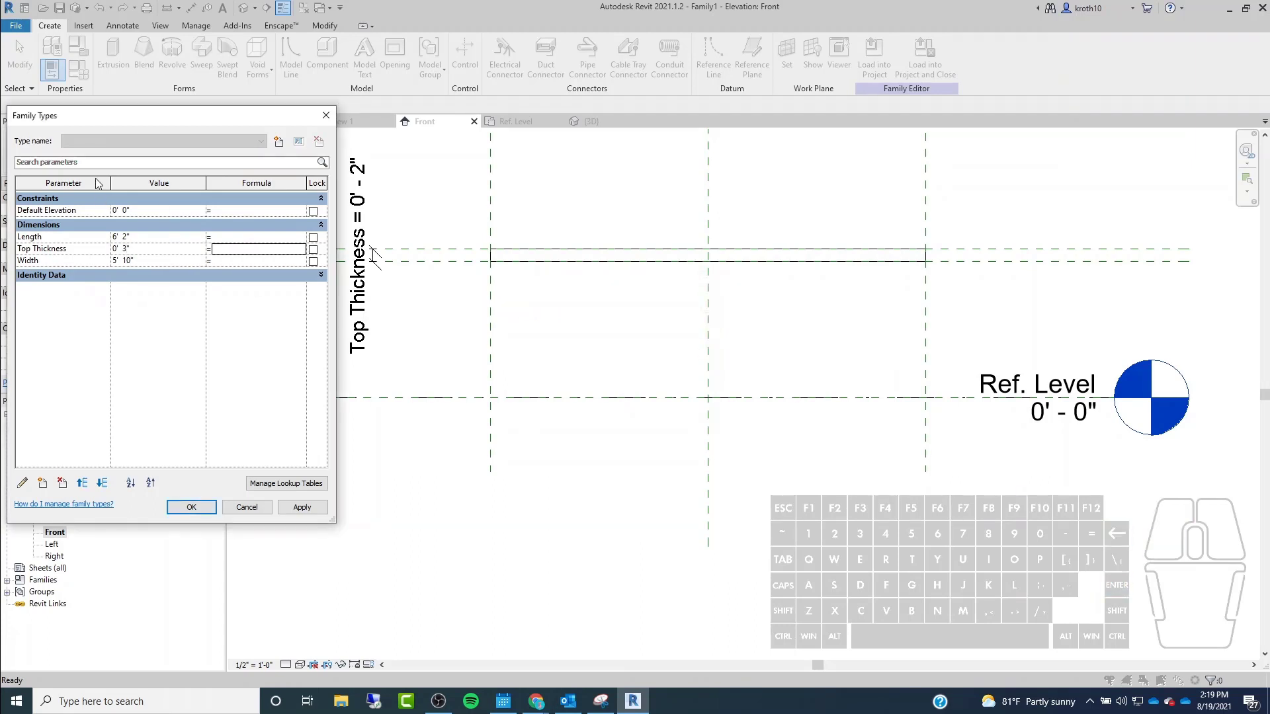
{"action": "left_click", "coordinate": [302, 507]}
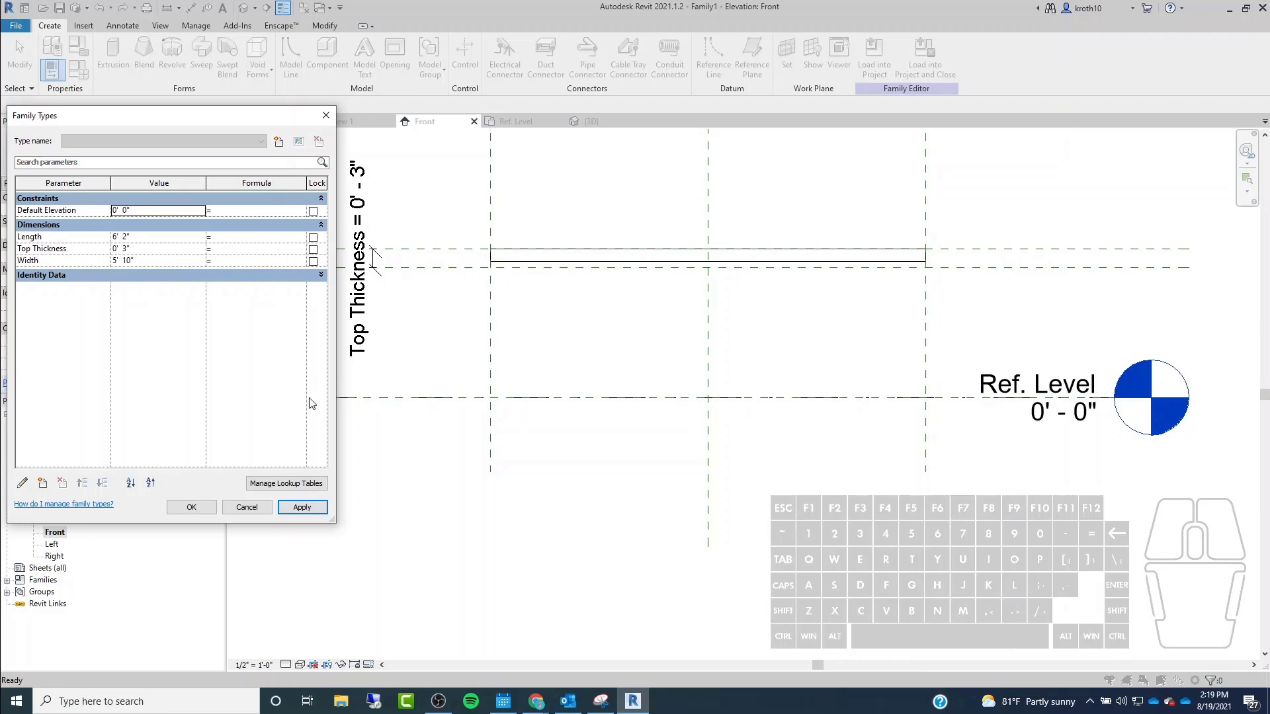
{"action": "left_click", "coordinate": [200, 510]}
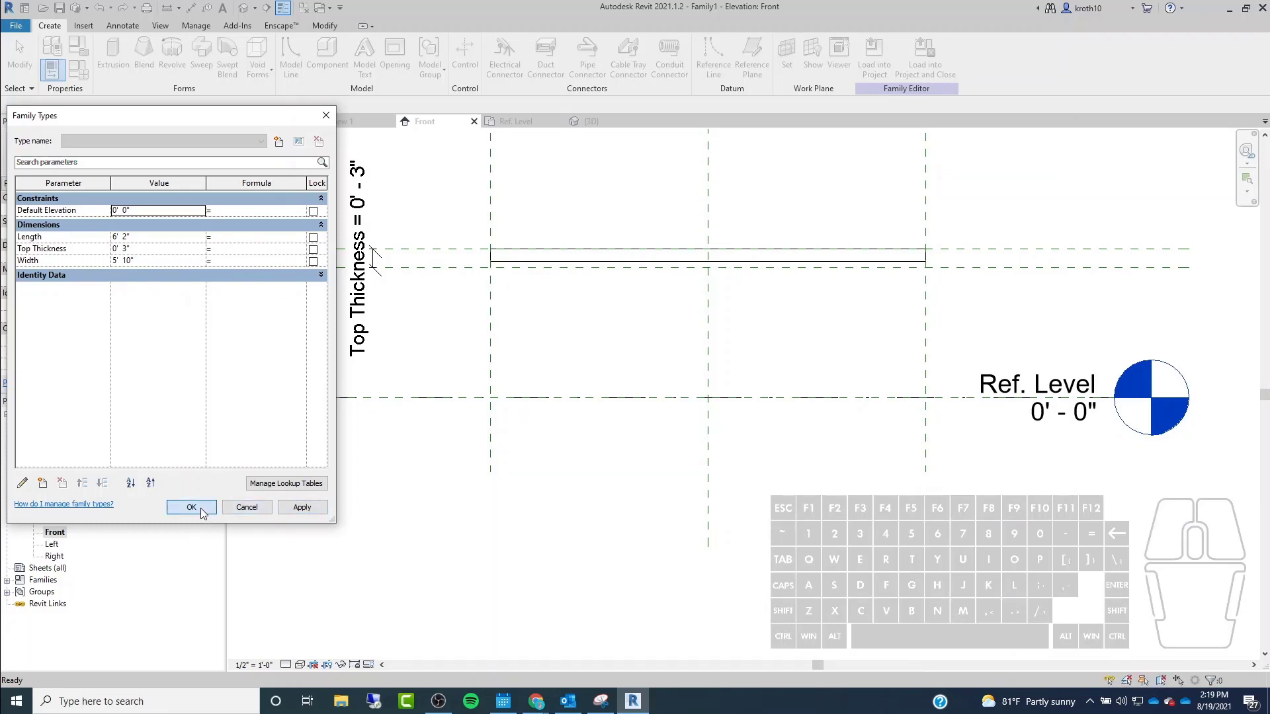
Align the slab's bottom face to the lower reference plane and lock the alignment.
{"action": "scroll", "coordinate": [549, 231], "scroll_direction": "up", "scroll_amount": 3}
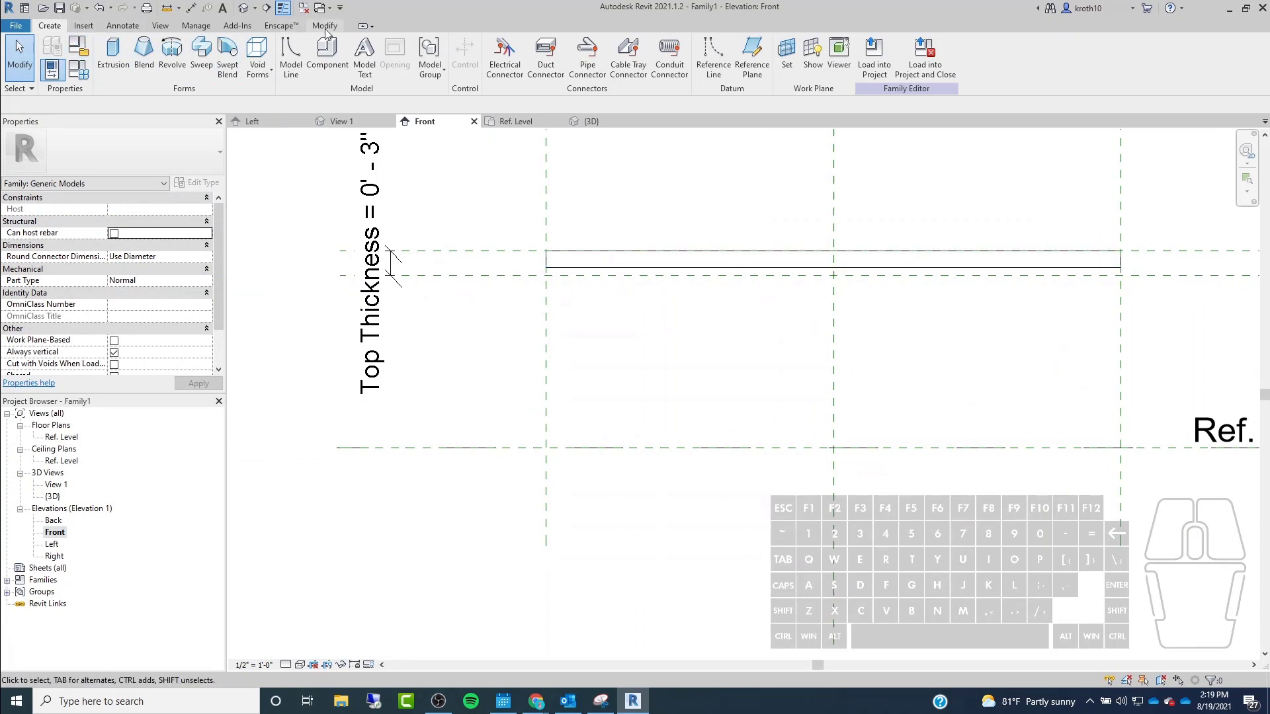
{"action": "left_click", "coordinate": [688, 267]}
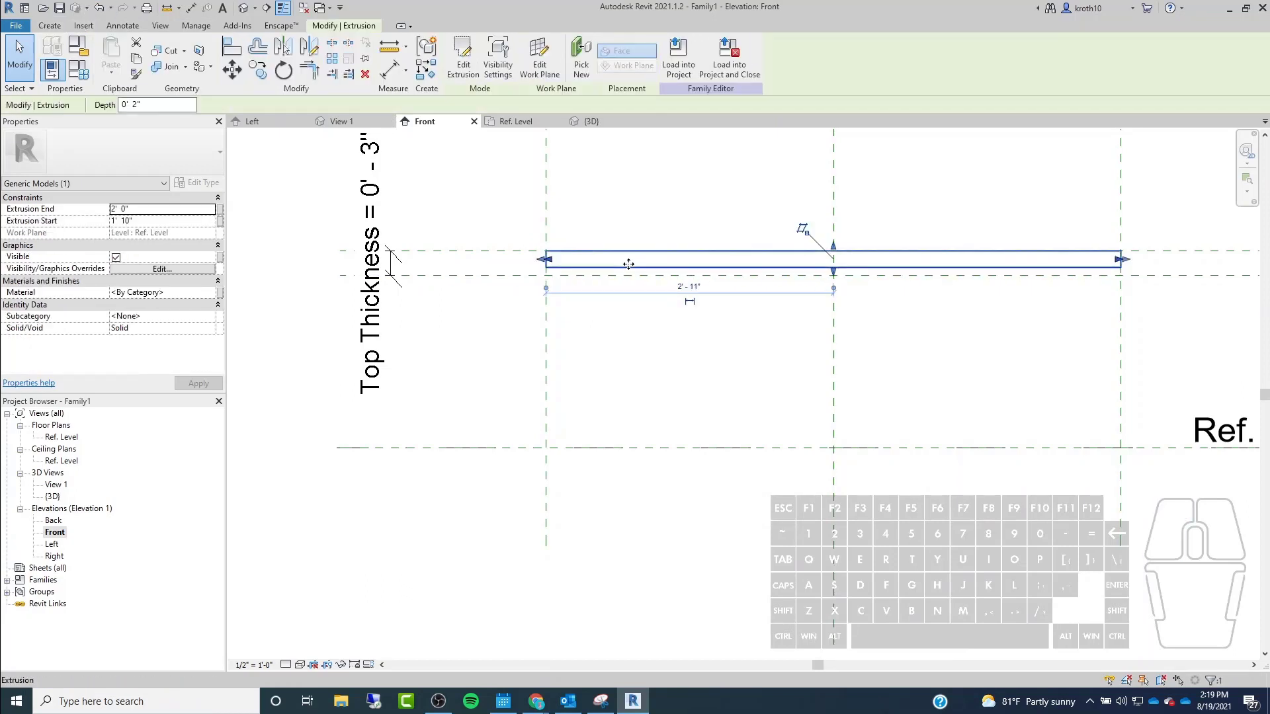
{"action": "left_click", "coordinate": [231, 48]}
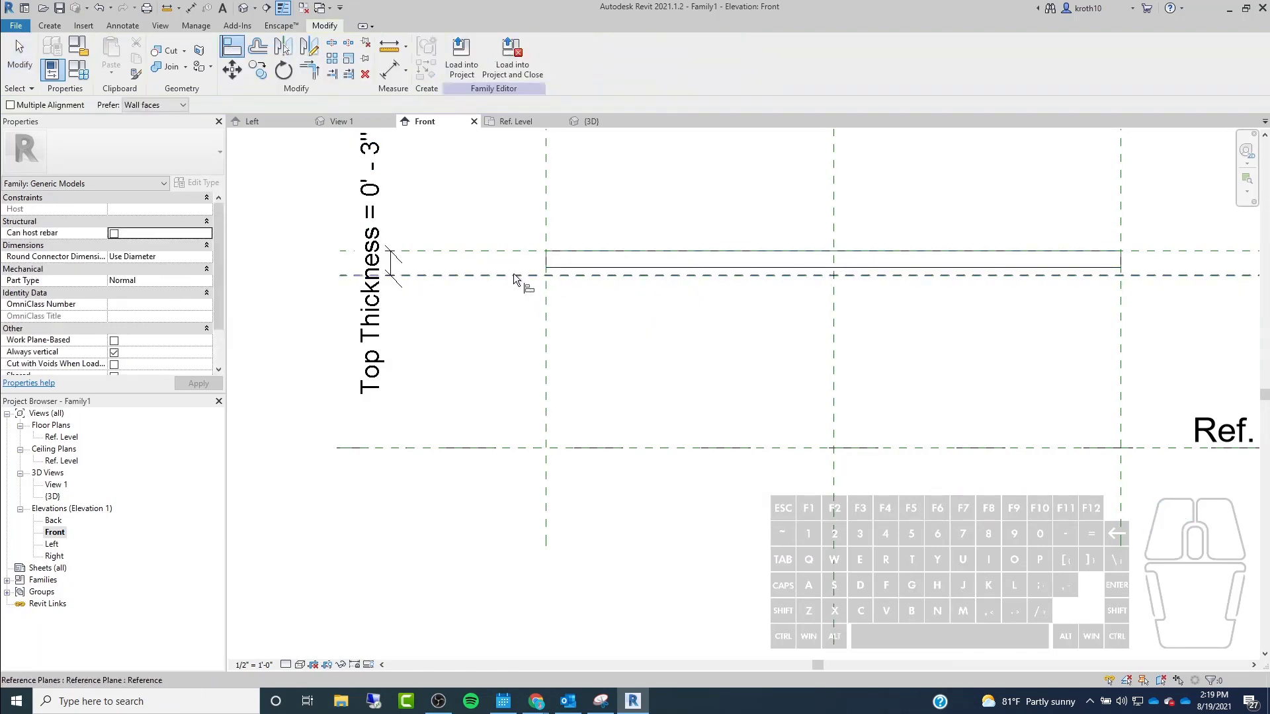
{"action": "left_click", "coordinate": [593, 267]}
{"action": "left_click", "coordinate": [779, 295]}
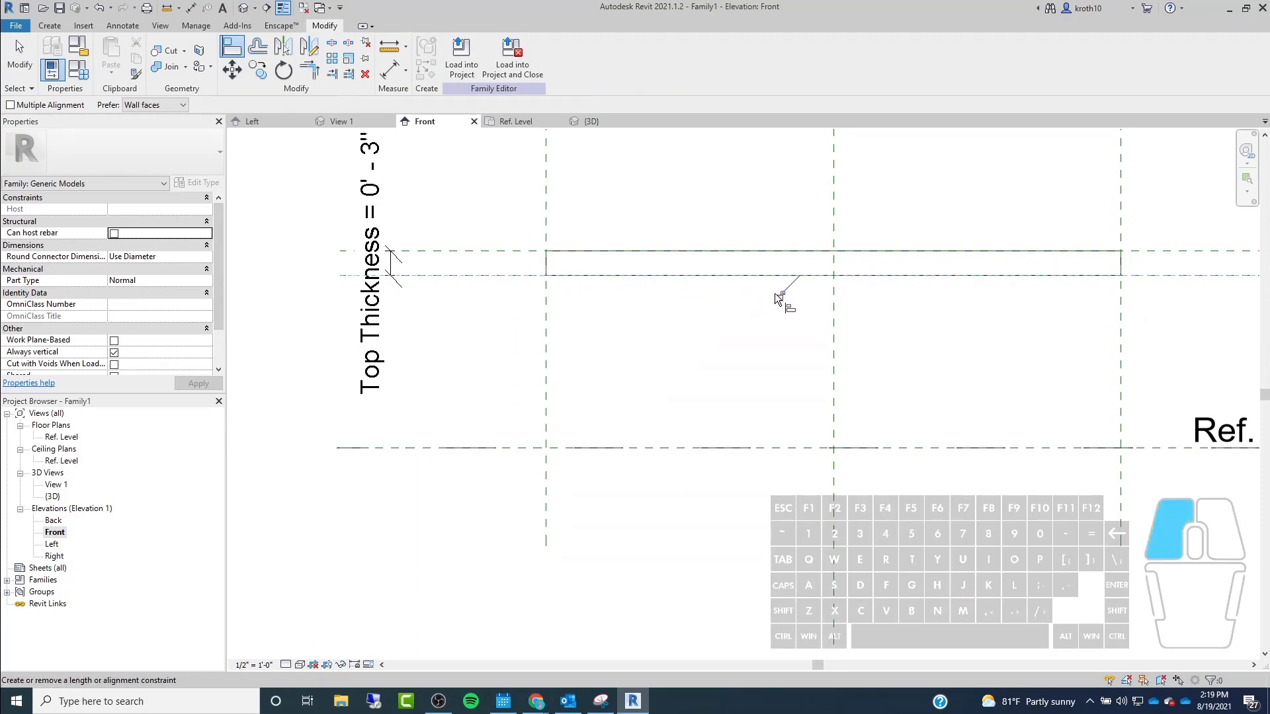
Align the slab's top face to the upper reference plane, lock the alignment and leave the Align tool.
{"action": "left_click", "coordinate": [466, 256]}
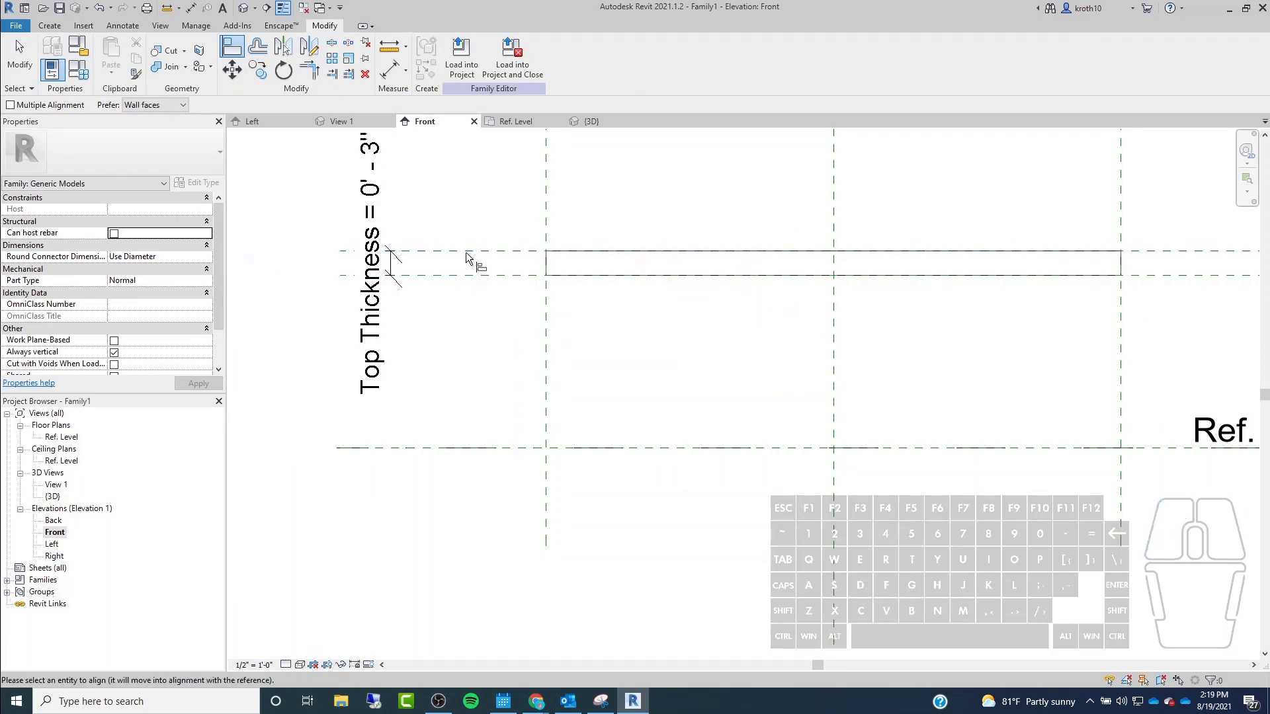
{"action": "left_click", "coordinate": [656, 250]}
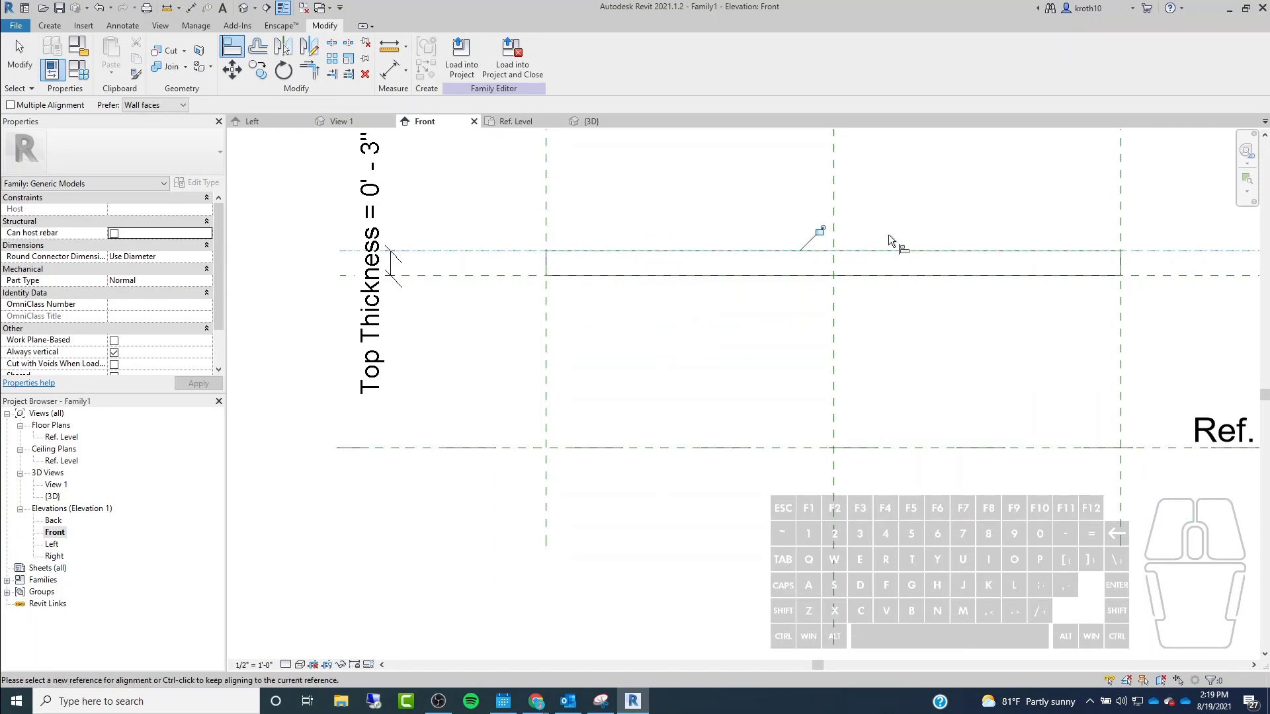
{"action": "left_click", "coordinate": [820, 232]}
{"action": "scroll", "coordinate": [483, 218], "scroll_direction": "down", "scroll_amount": 4}
{"action": "key", "text": "Escape"}
{"action": "key", "text": "Escape"}
Open the Top Thickness dimension's value for editing.
{"action": "left_click", "coordinate": [436, 205]}
{"action": "scroll", "coordinate": [439, 205], "scroll_direction": "up", "scroll_amount": 4}
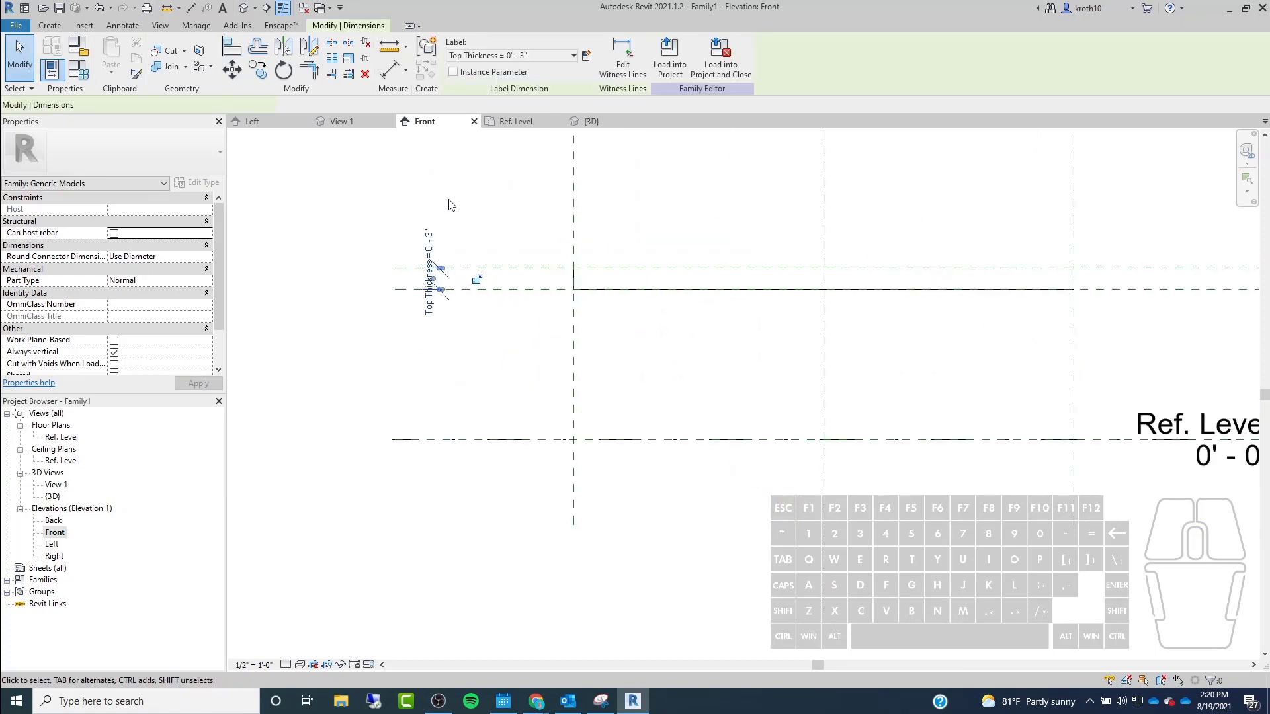
{"action": "left_click", "coordinate": [440, 283]}
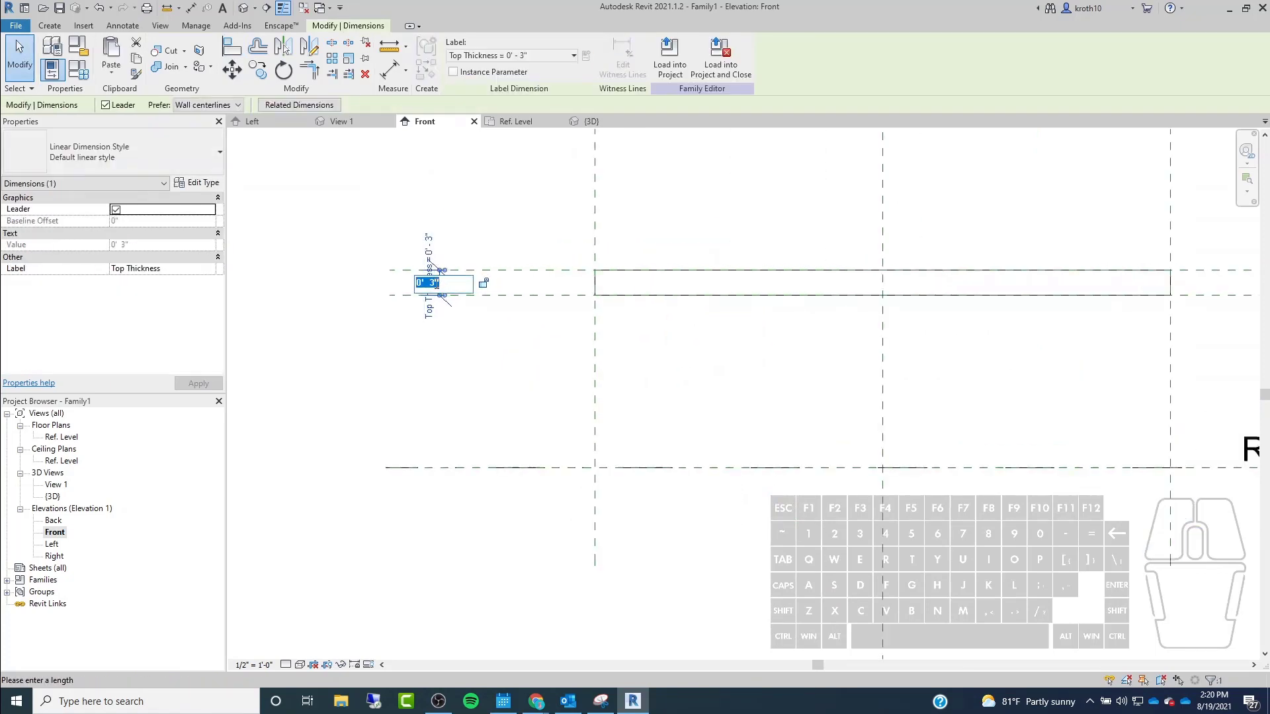
Set the Top Thickness dimension of the tabletop to 0' 2" in the front elevation.
{"action": "left_click", "coordinate": [436, 283]}
{"action": "key", "text": "BackSpace"}
{"action": "type", "text": "2"}
{"action": "key", "text": "Return"}
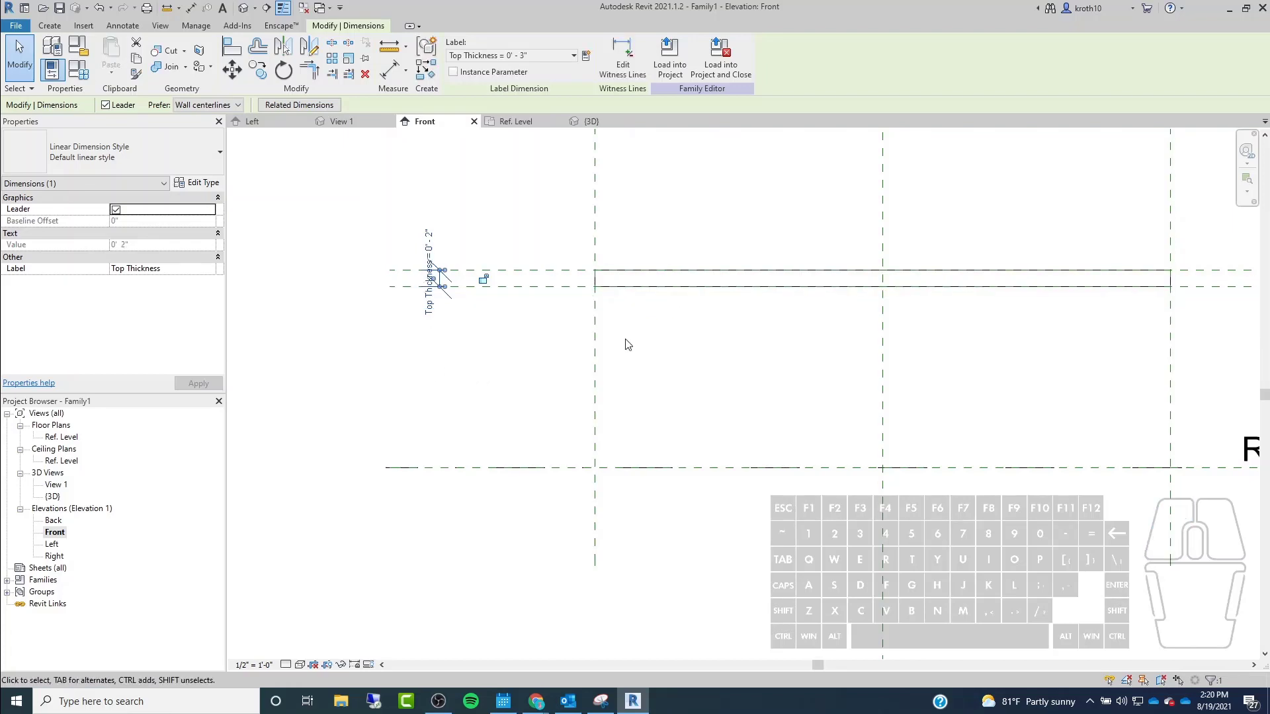
{"action": "scroll", "coordinate": [369, 318], "scroll_direction": "down", "scroll_amount": 2}
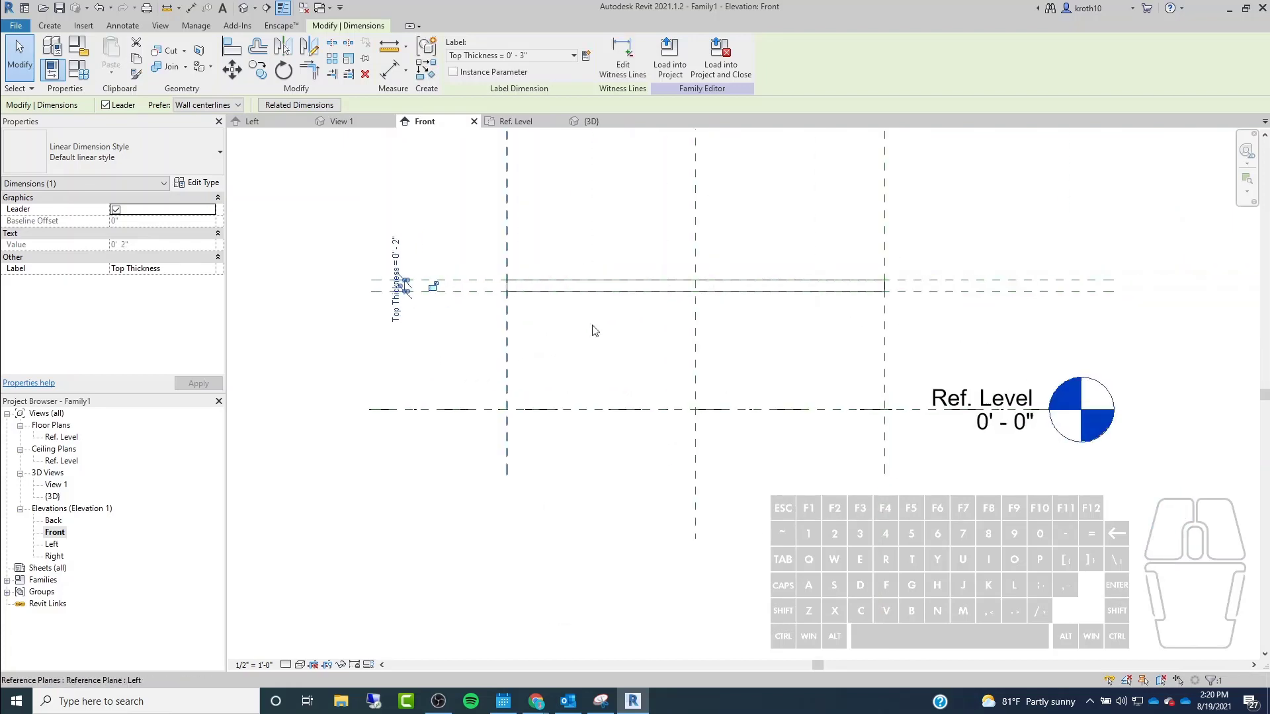
{"action": "left_click", "coordinate": [939, 229]}
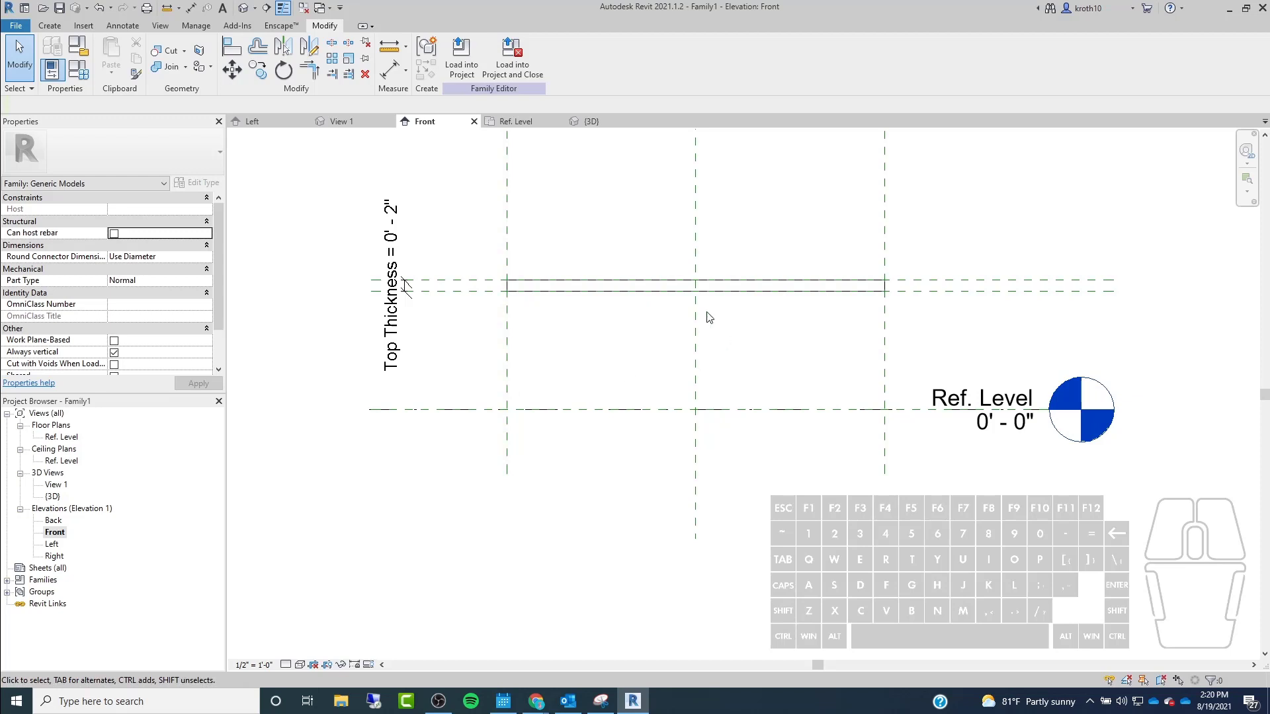
Add an aligned dimension from the tabletop's upper reference plane to the reference plane at Ref. Level, placed beside the Top Thickness dimension.
{"action": "left_click", "coordinate": [111, 28]}
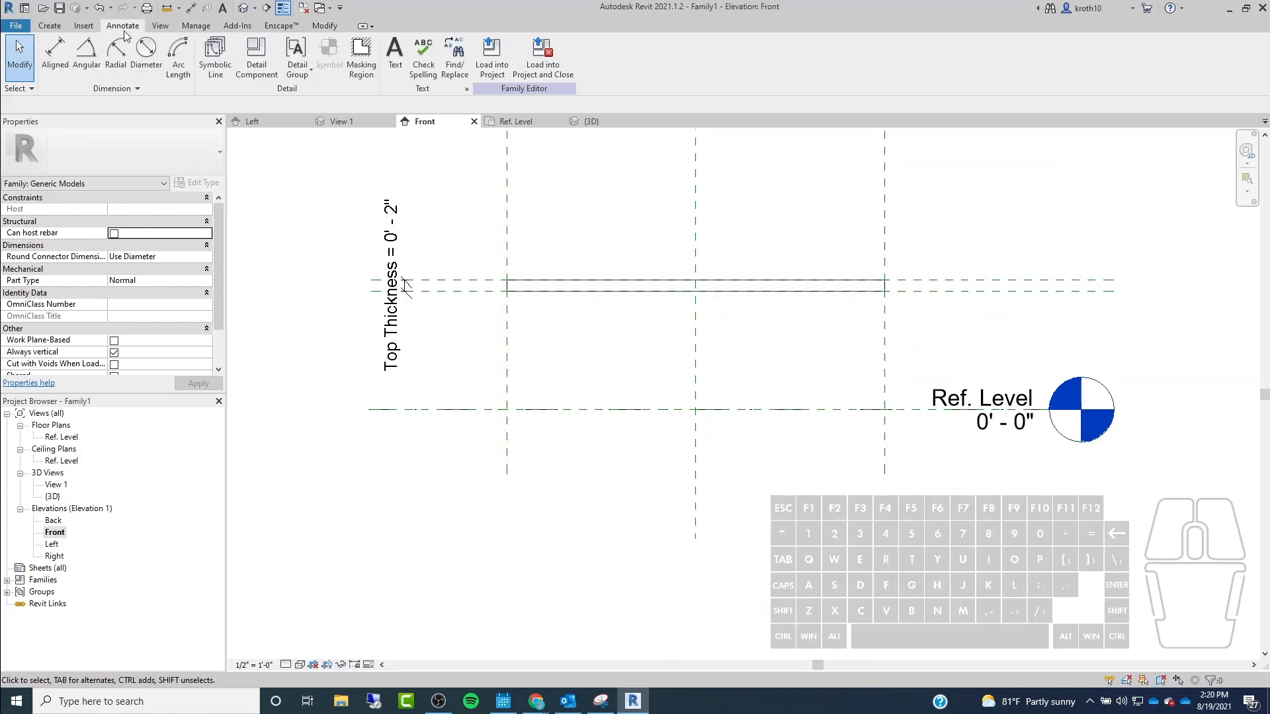
{"action": "left_click", "coordinate": [55, 53]}
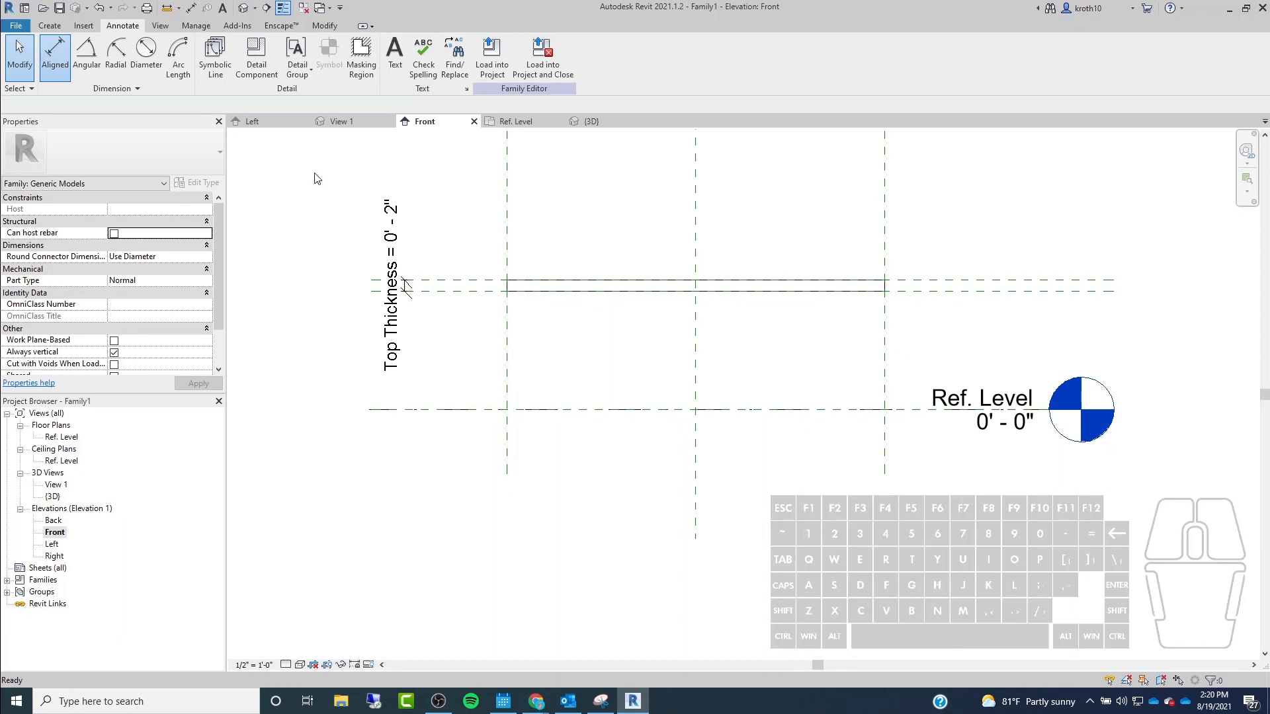
{"action": "left_click", "coordinate": [375, 286]}
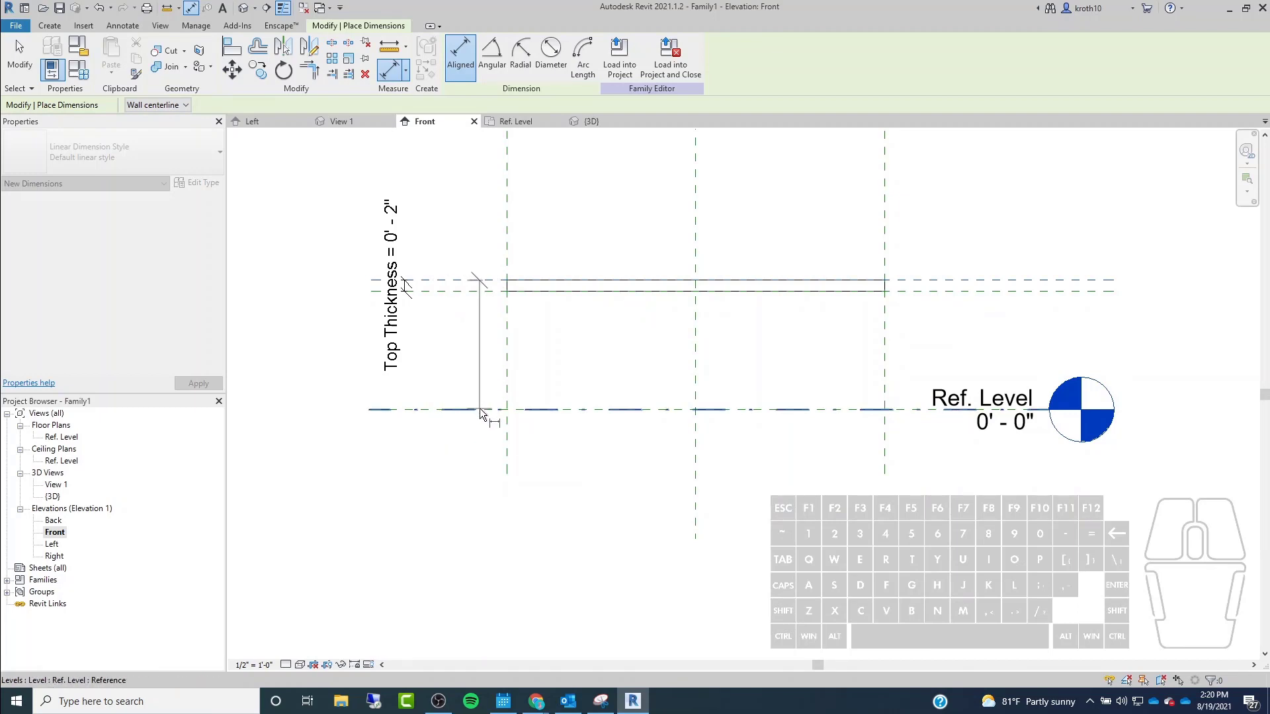
{"action": "key", "text": "Tab"}
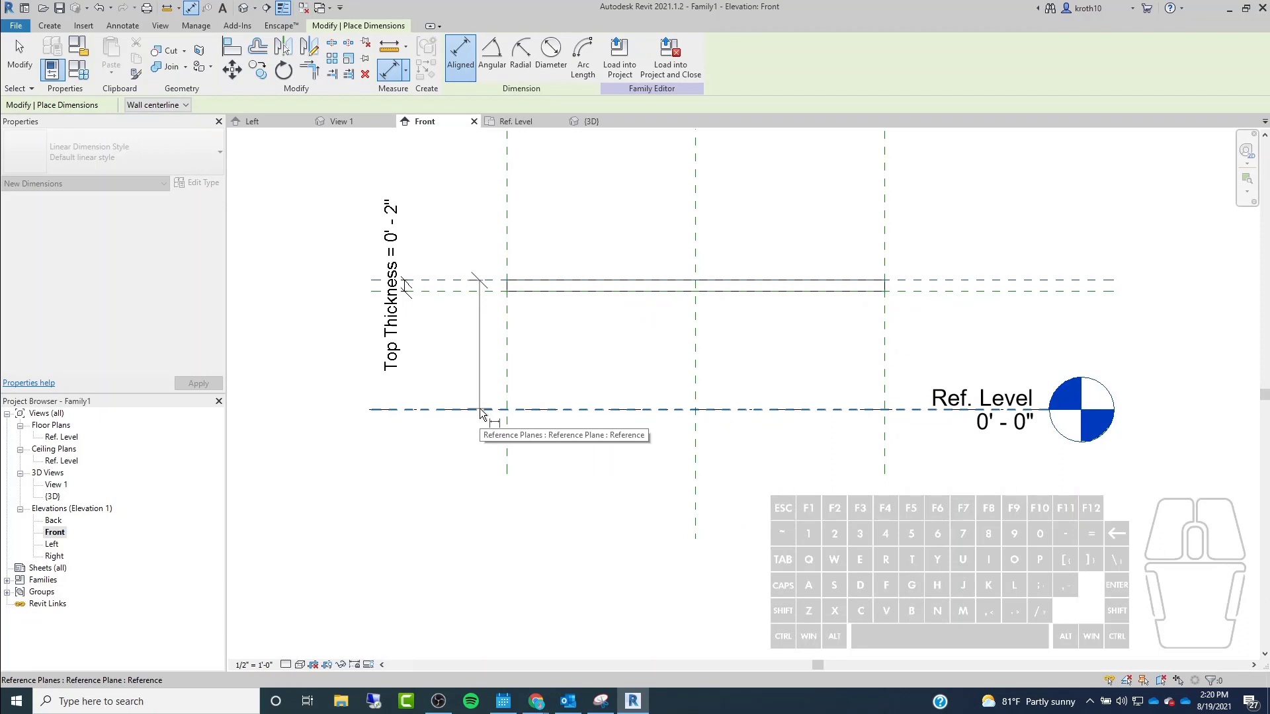
{"action": "left_click", "coordinate": [479, 407]}
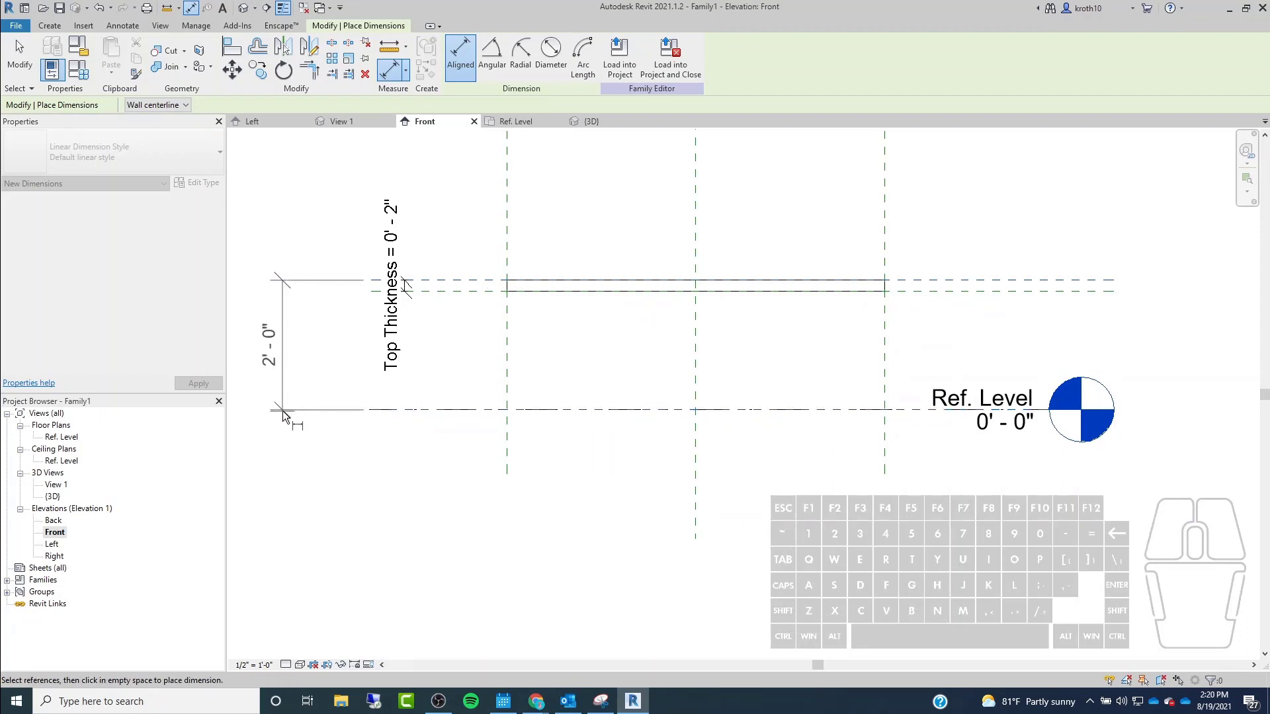
{"action": "left_click", "coordinate": [276, 446]}
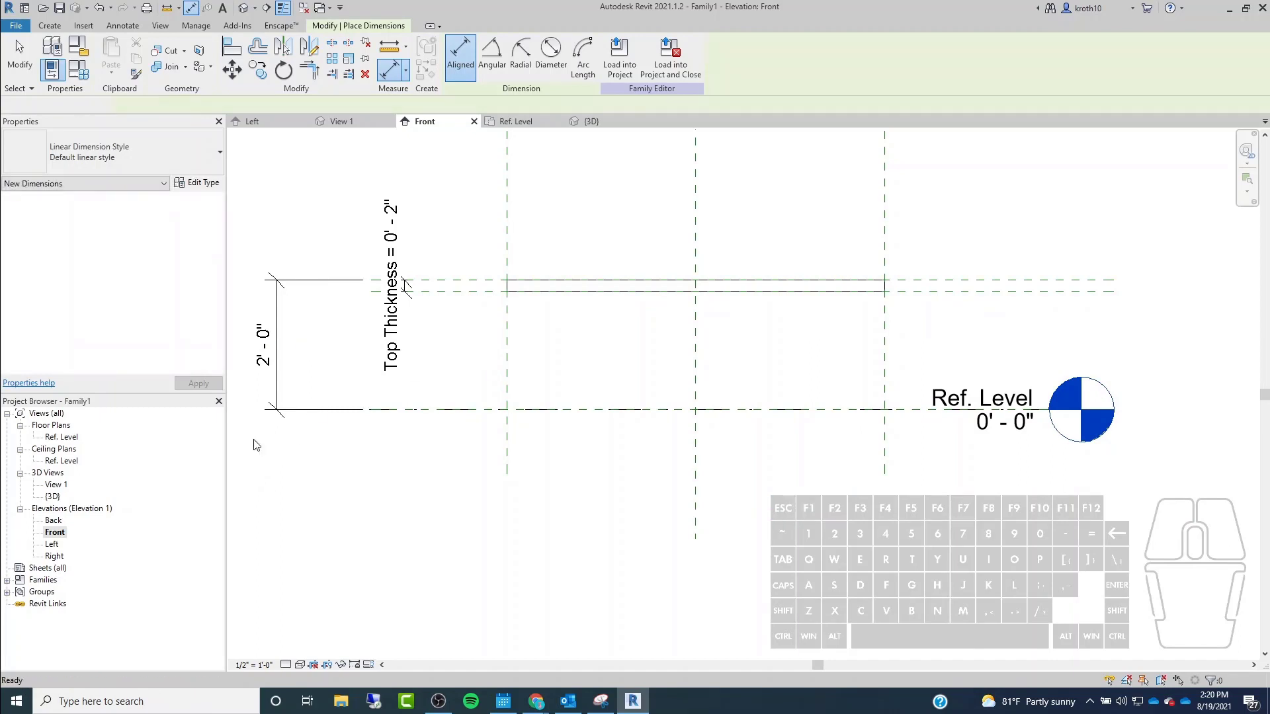
{"action": "key", "text": "Escape"}
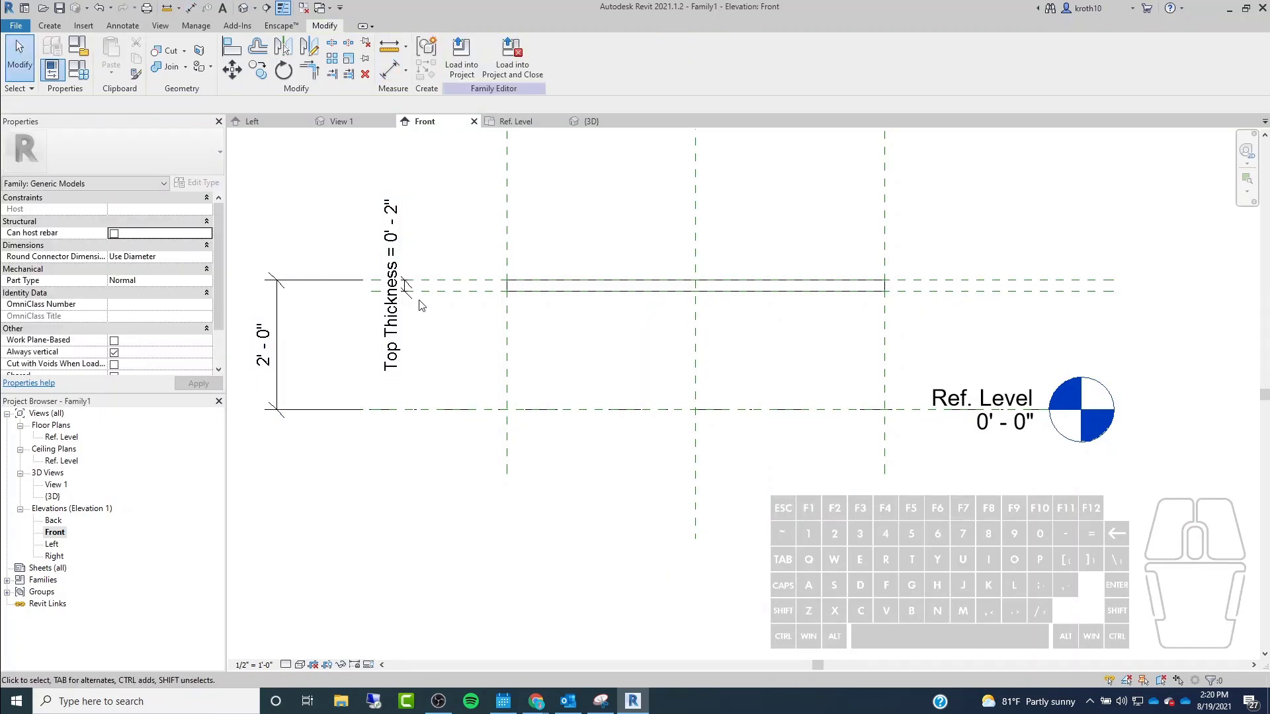
Inspect the Top Thickness dimension and its length-constraint lock in the front elevation.
{"action": "left_click", "coordinate": [405, 282]}
{"action": "scroll", "coordinate": [417, 273], "scroll_direction": "up", "scroll_amount": 2}
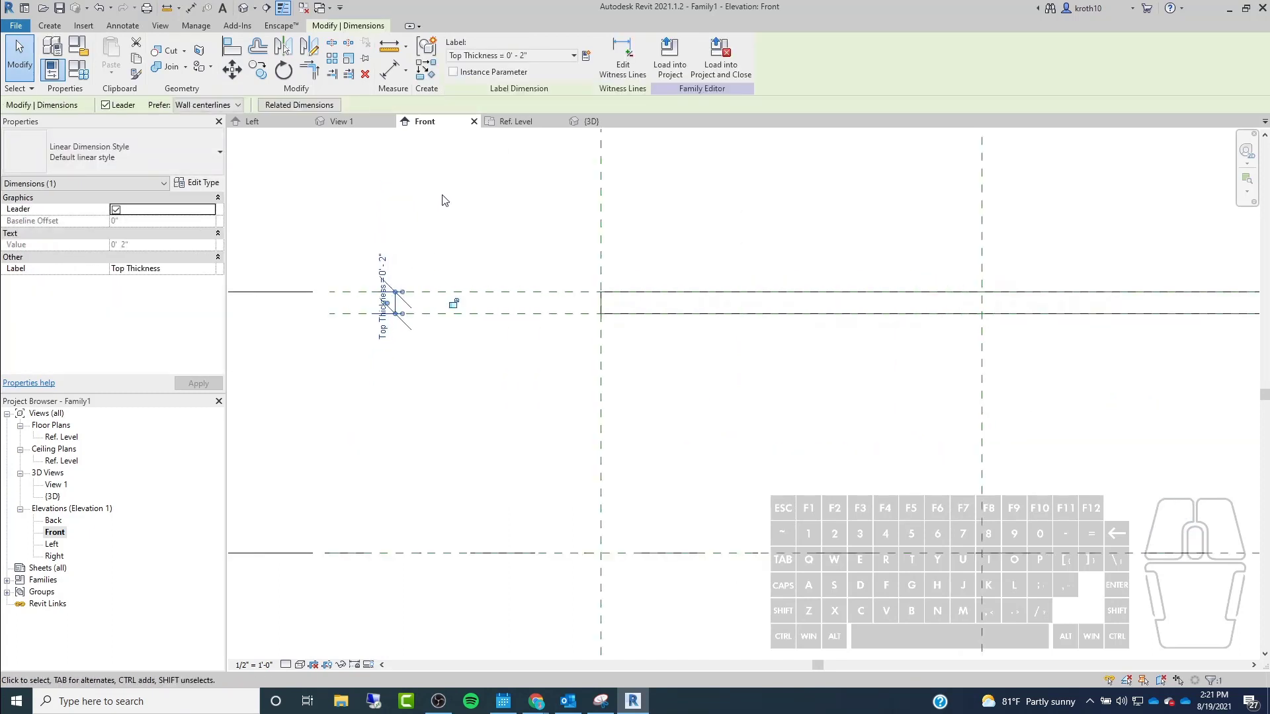
{"action": "left_click", "coordinate": [439, 198]}
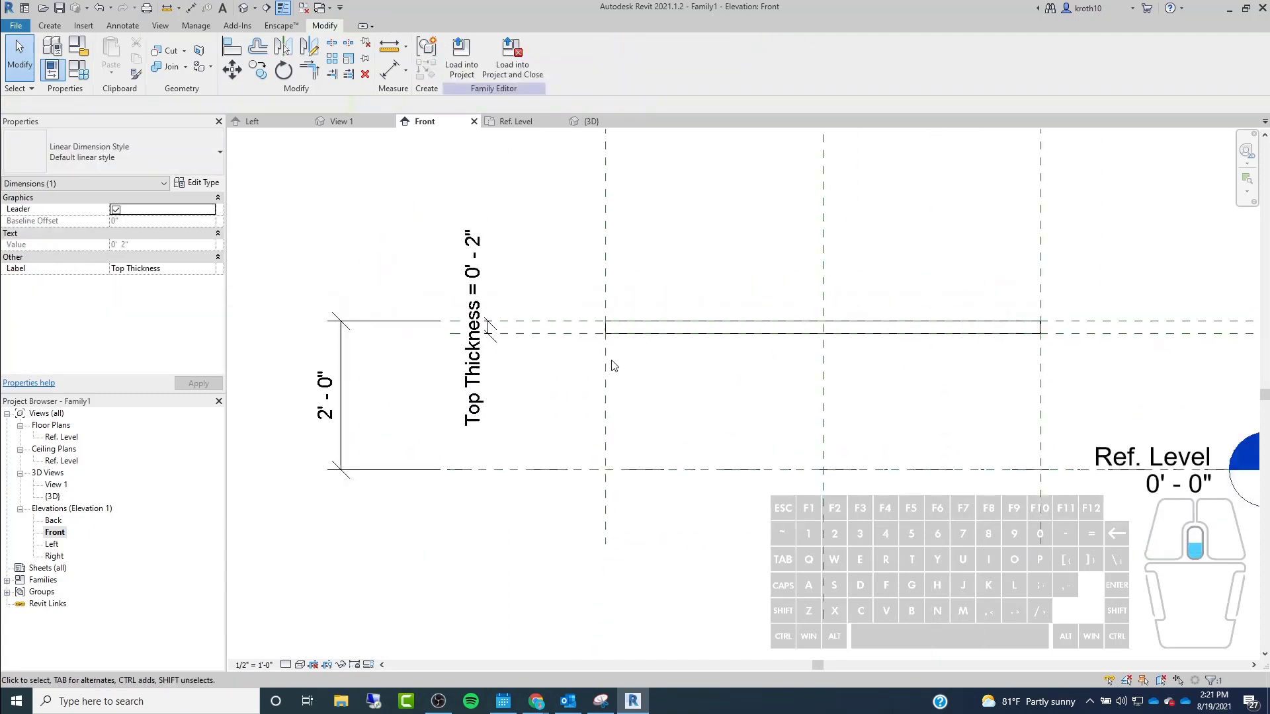
{"action": "left_click", "coordinate": [479, 290]}
{"action": "scroll", "coordinate": [488, 331], "scroll_direction": "up", "scroll_amount": 2}
{"action": "middle_click_drag", "start_coordinate": [489, 330], "coordinate": [647, 336]}
{"action": "scroll", "coordinate": [682, 314], "scroll_direction": "down", "scroll_amount": 1}
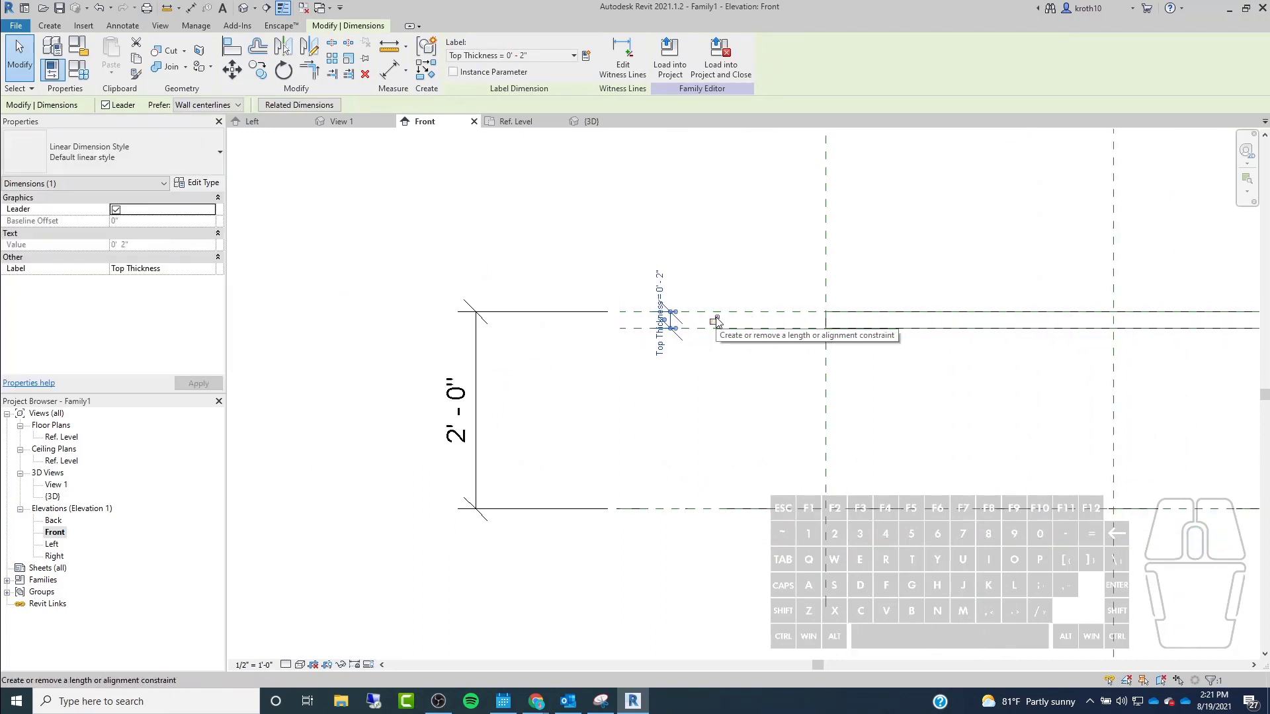
{"action": "left_click", "coordinate": [715, 321]}
{"action": "left_click", "coordinate": [708, 210]}
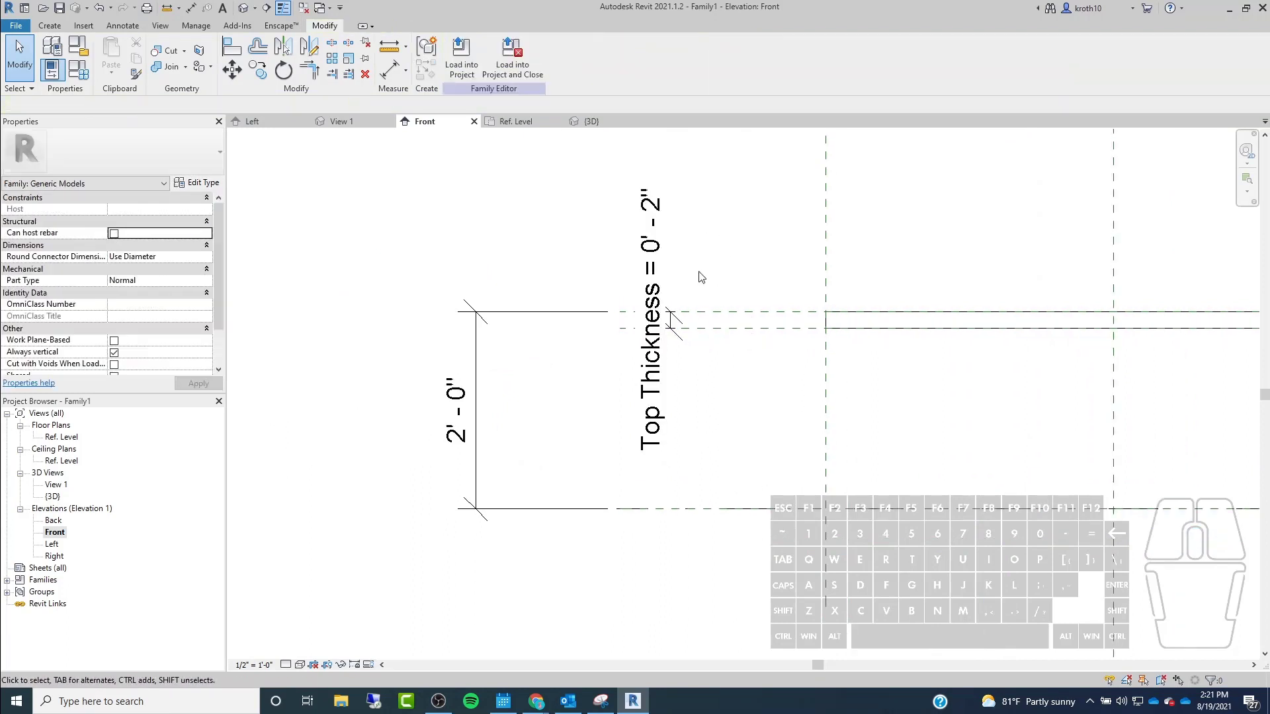
{"action": "scroll", "coordinate": [477, 405], "scroll_direction": "down", "scroll_amount": 1}
{"action": "scroll", "coordinate": [530, 419], "scroll_direction": "up", "scroll_amount": 3}
{"action": "scroll", "coordinate": [583, 387], "scroll_direction": "down", "scroll_amount": 2}
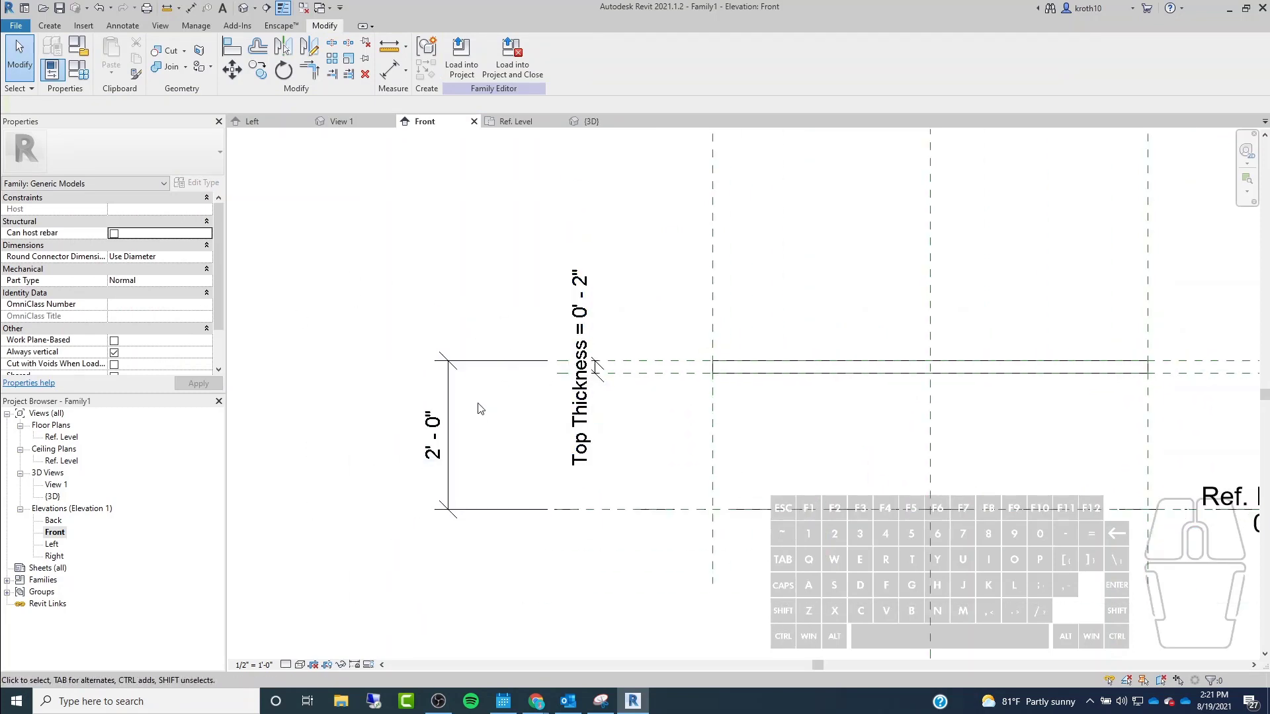
Label the overall vertical dimension with a new family type parameter named Height, grouped under Dimensions.
{"action": "left_click", "coordinate": [451, 410]}
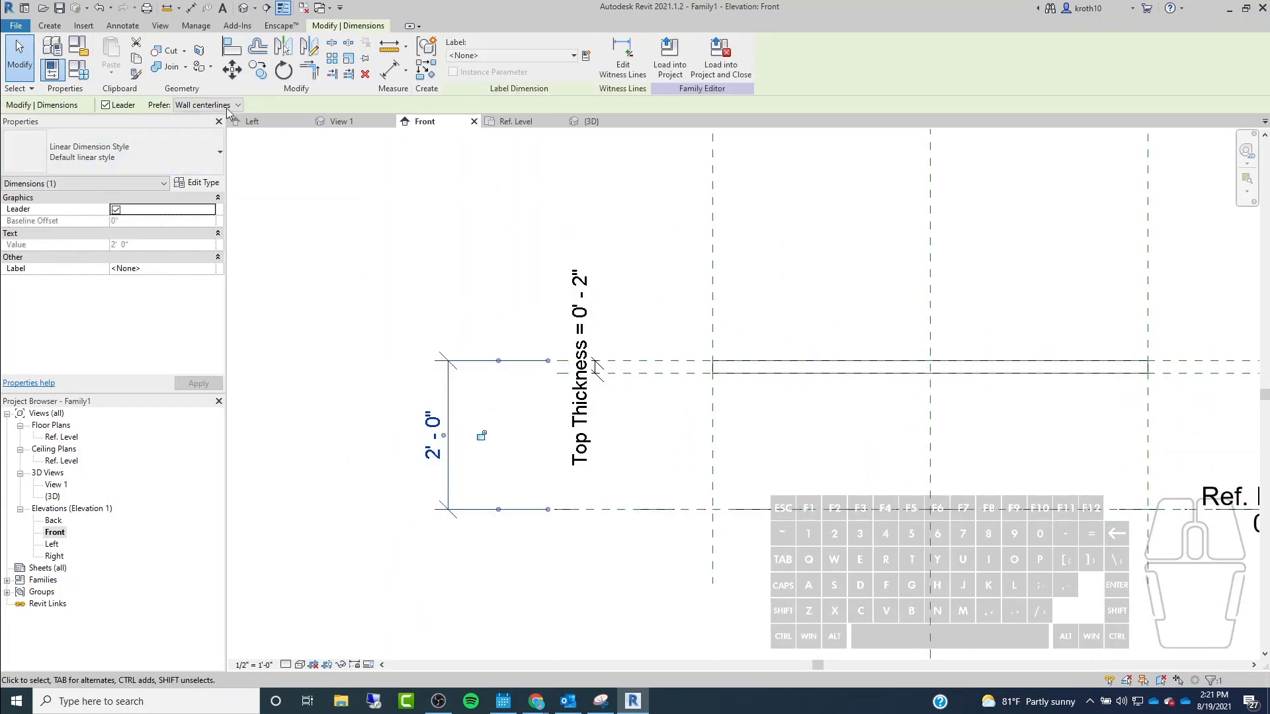
{"action": "left_click", "coordinate": [519, 56]}
{"action": "left_click", "coordinate": [483, 76]}
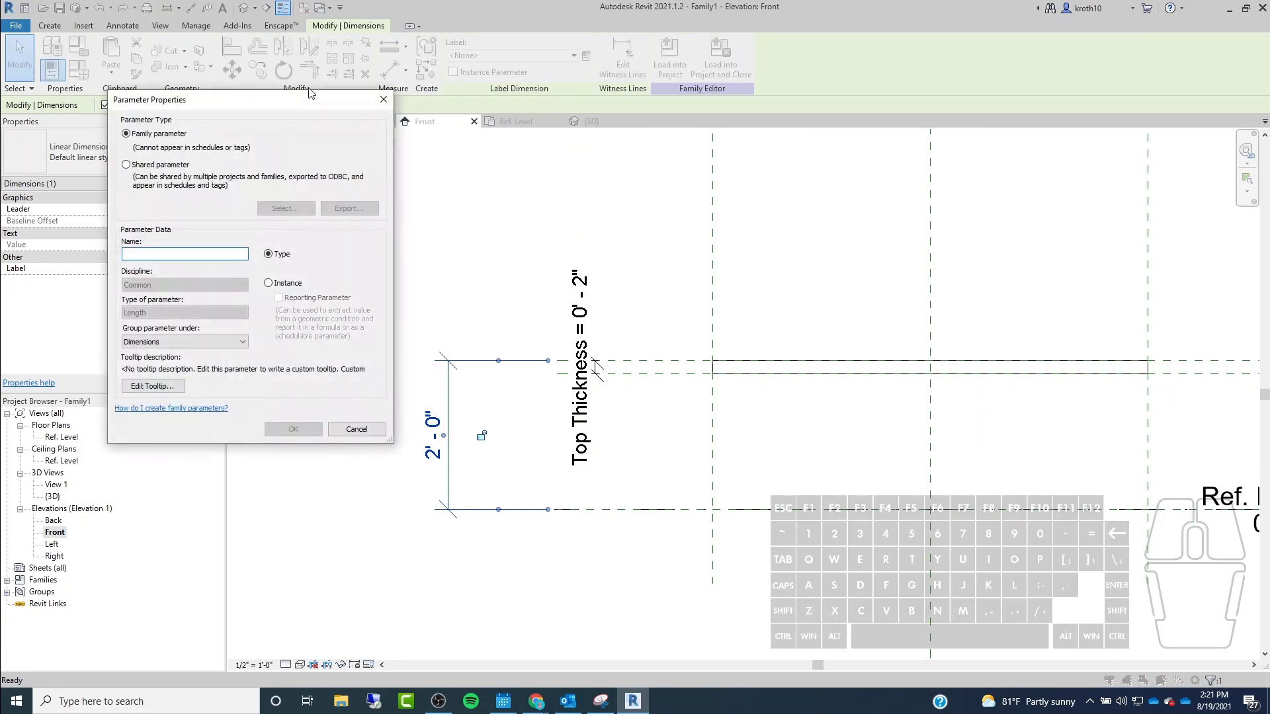
{"action": "left_click_drag", "start_coordinate": [308, 94], "coordinate": [242, 55]}
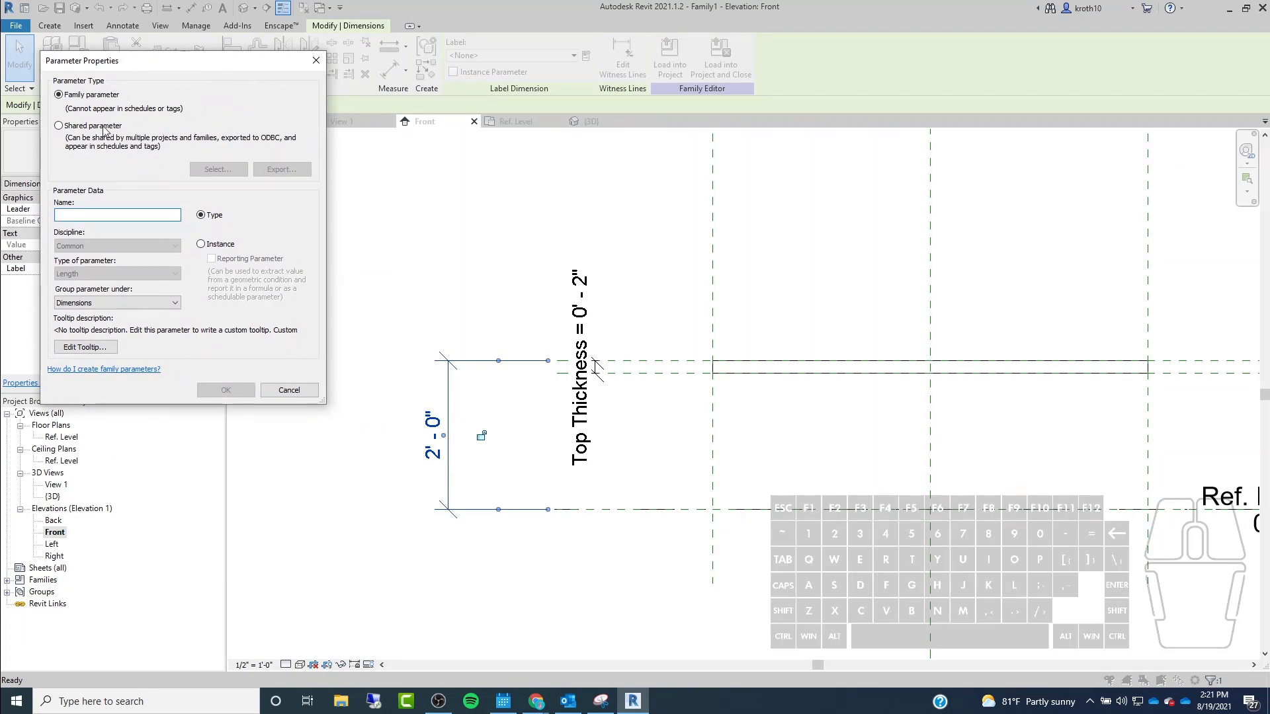
{"action": "left_click_drag", "start_coordinate": [96, 61], "coordinate": [115, 60]}
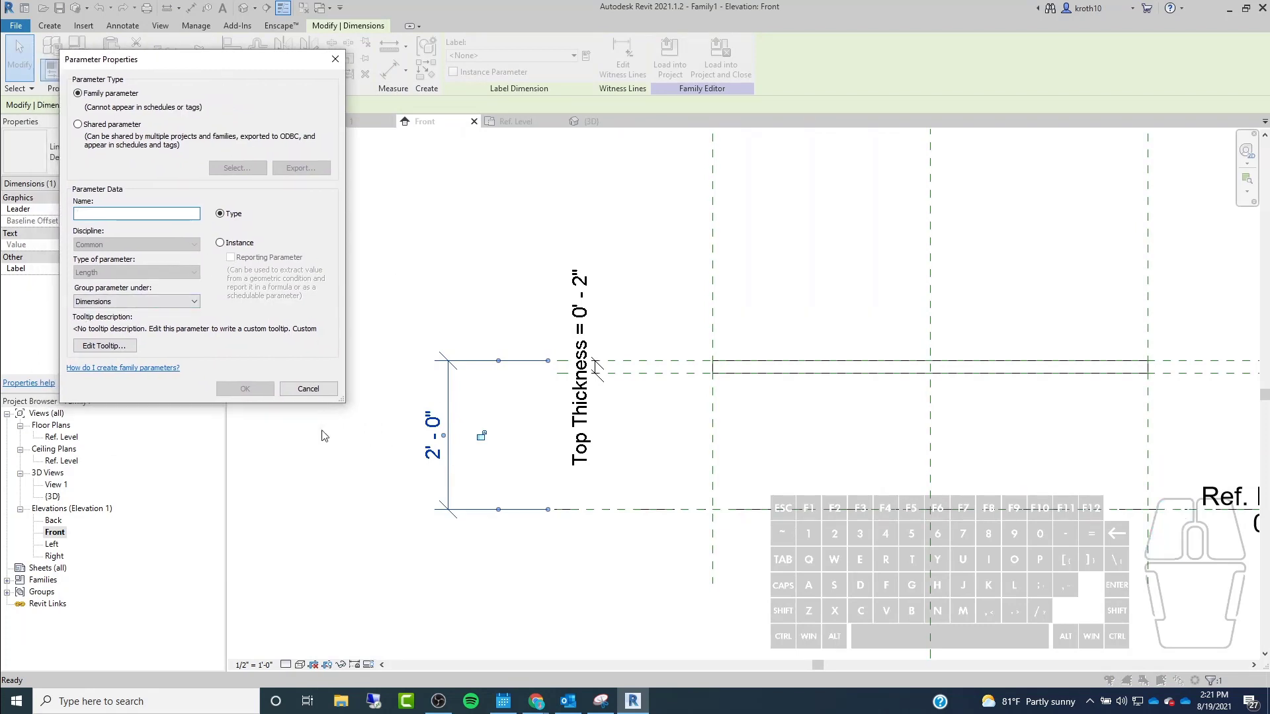
{"action": "left_click", "coordinate": [135, 214]}
{"action": "type", "text": "Height"}
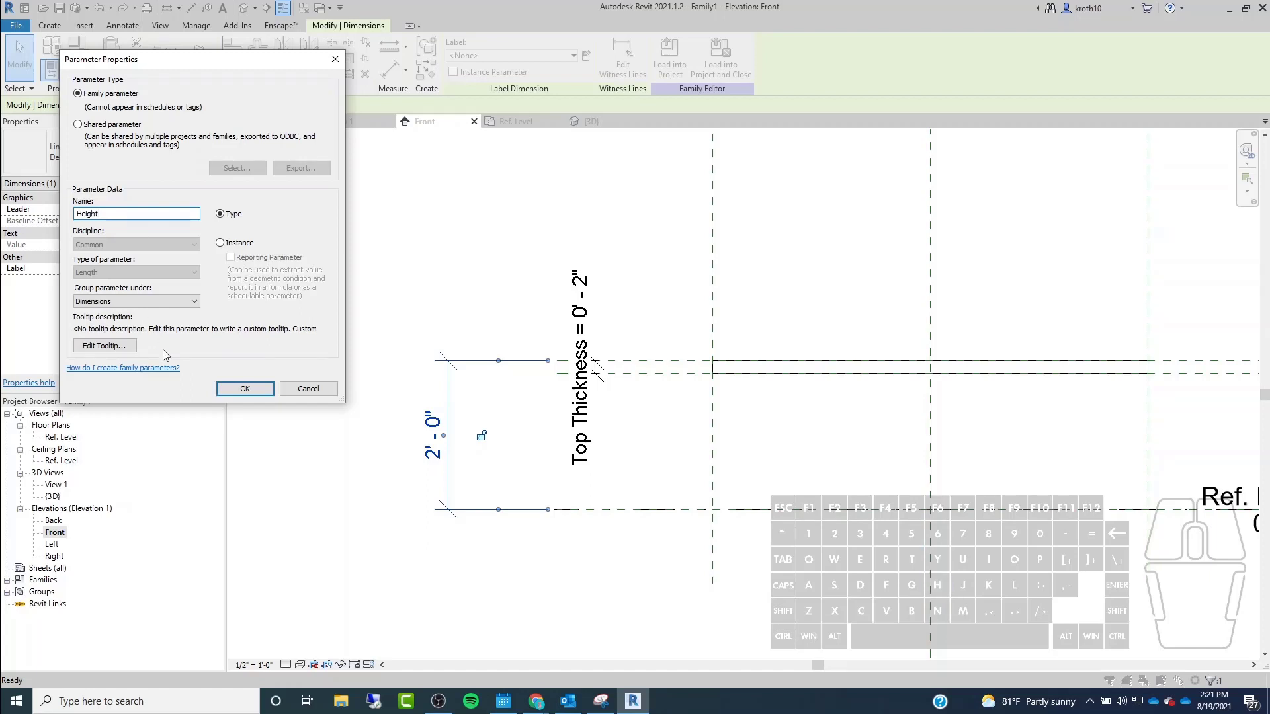
{"action": "left_click", "coordinate": [245, 389]}
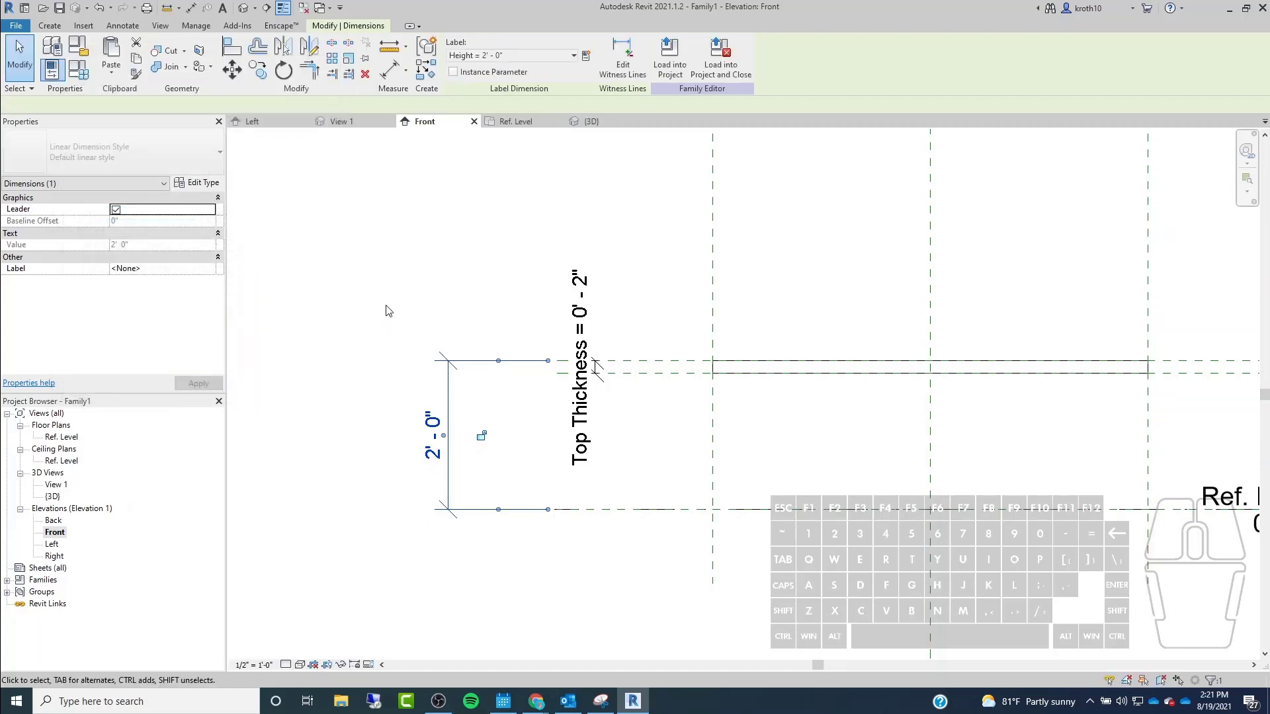
{"action": "left_click", "coordinate": [516, 445]}
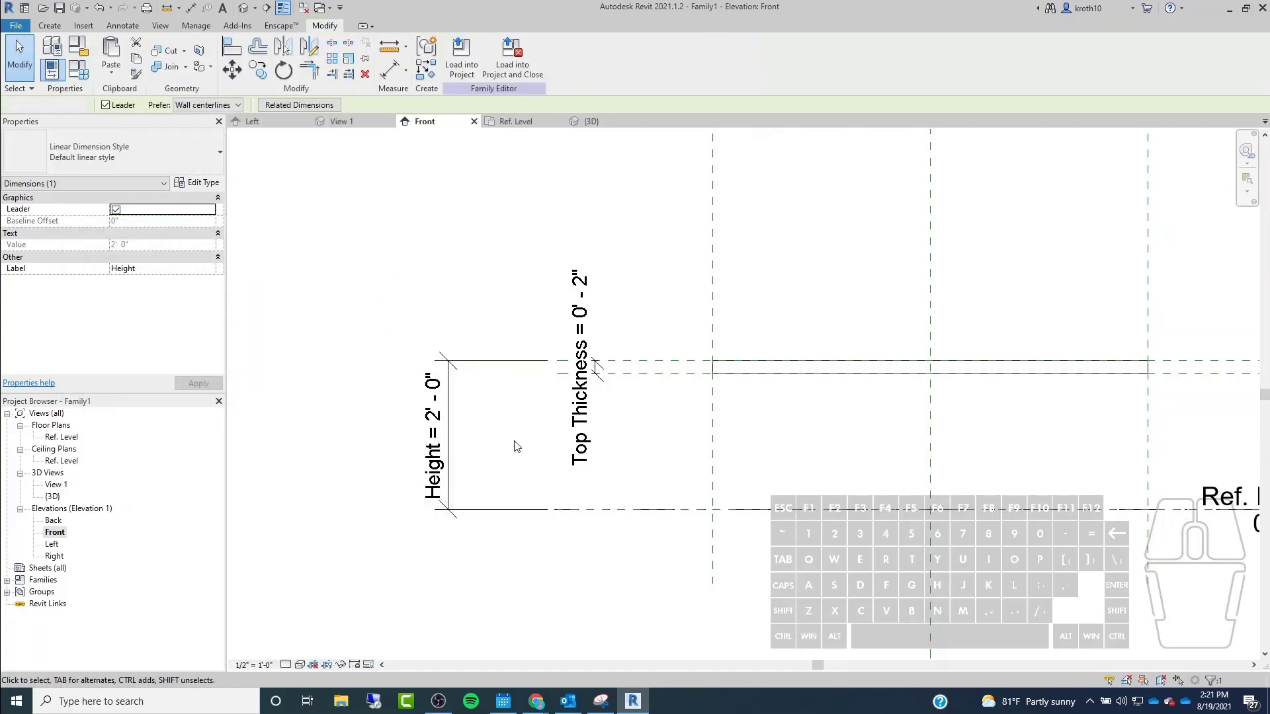
Set the Height dimension to 3' in the front elevation.
{"action": "left_click", "coordinate": [438, 413]}
{"action": "left_click", "coordinate": [440, 421]}
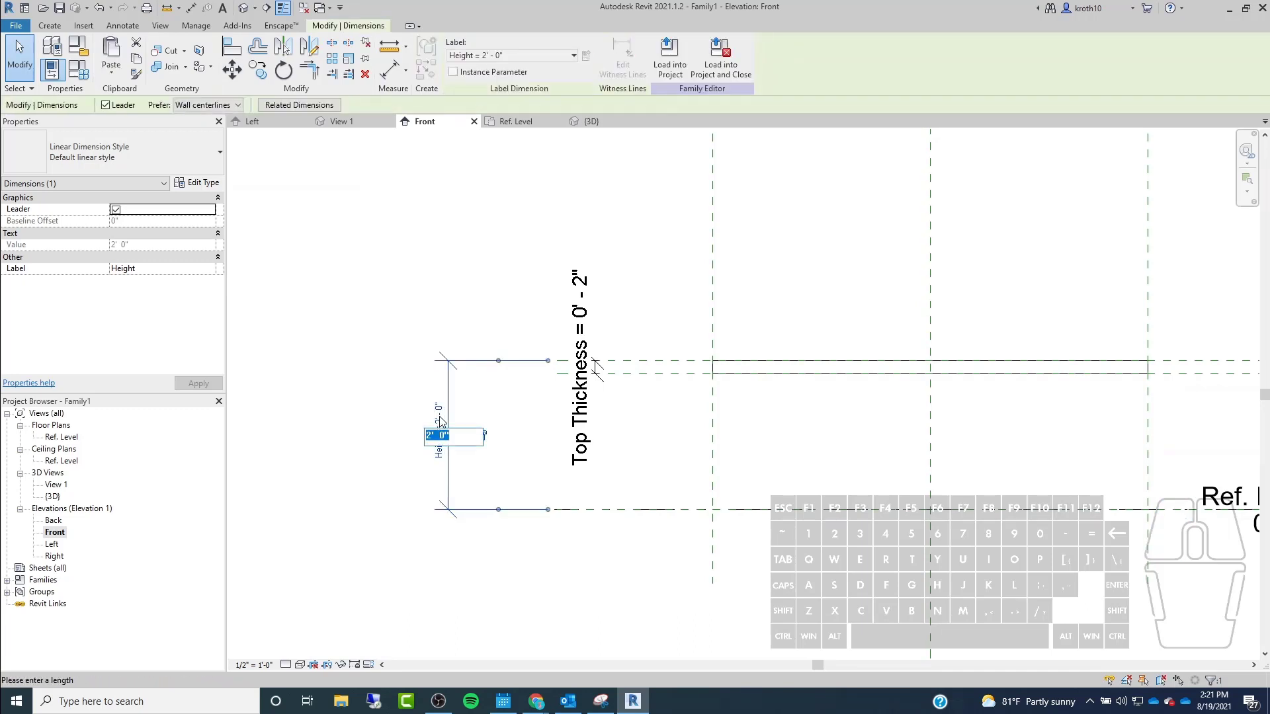
{"action": "type", "text": "3'"}
{"action": "key", "text": "Return"}
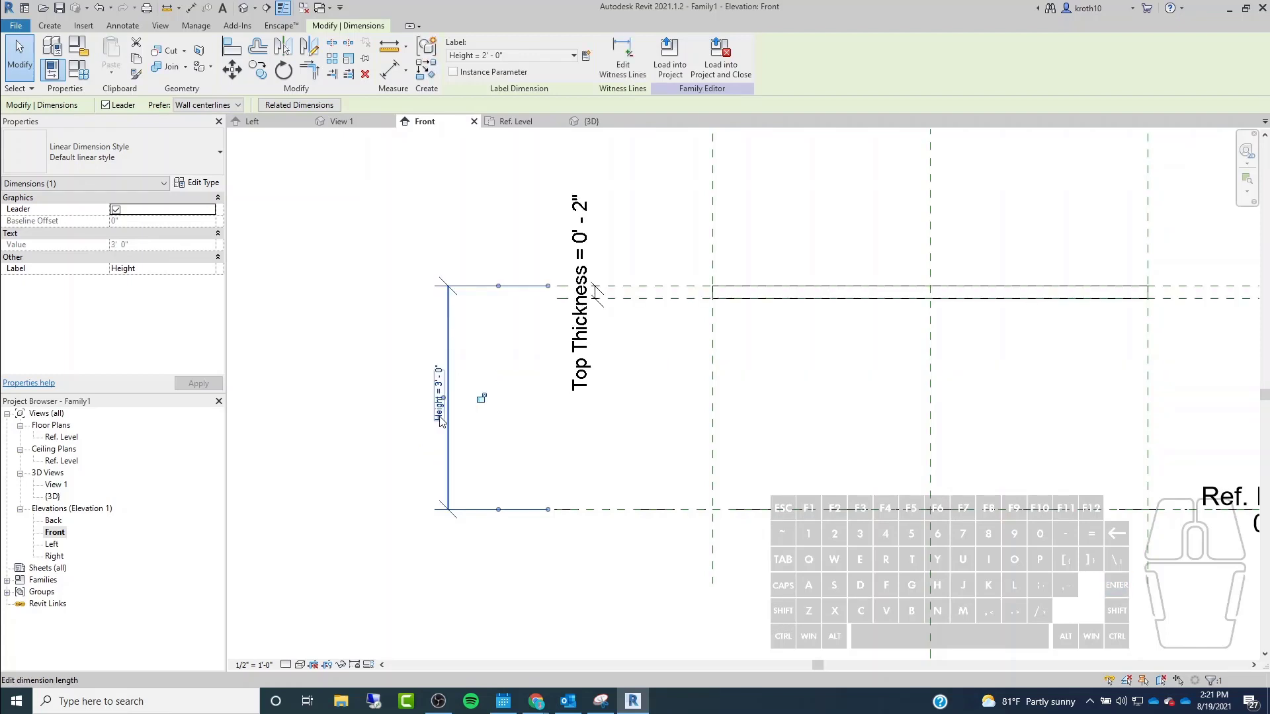
{"action": "left_click", "coordinate": [407, 307]}
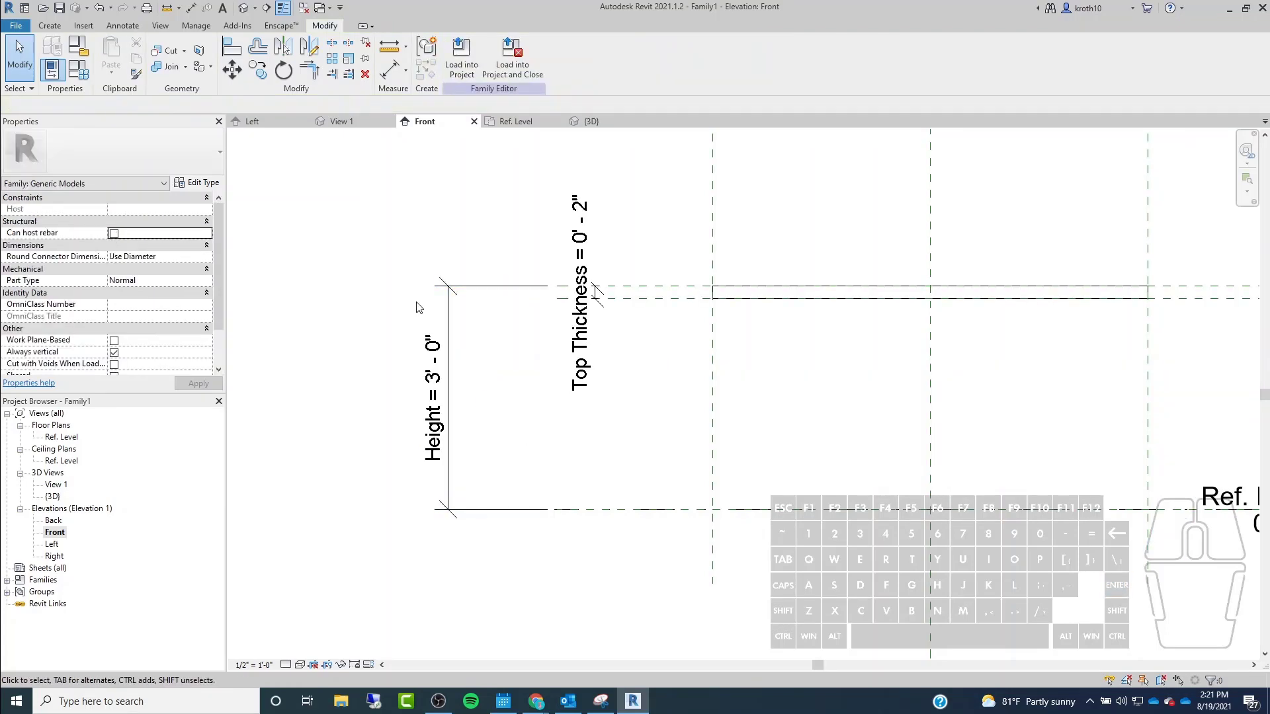
Check the tabletop's position and its Top Thickness dimension after the height change.
{"action": "scroll", "coordinate": [573, 389], "scroll_direction": "down", "scroll_amount": 2}
{"action": "scroll", "coordinate": [562, 331], "scroll_direction": "up", "scroll_amount": 3}
{"action": "left_click", "coordinate": [559, 289]}
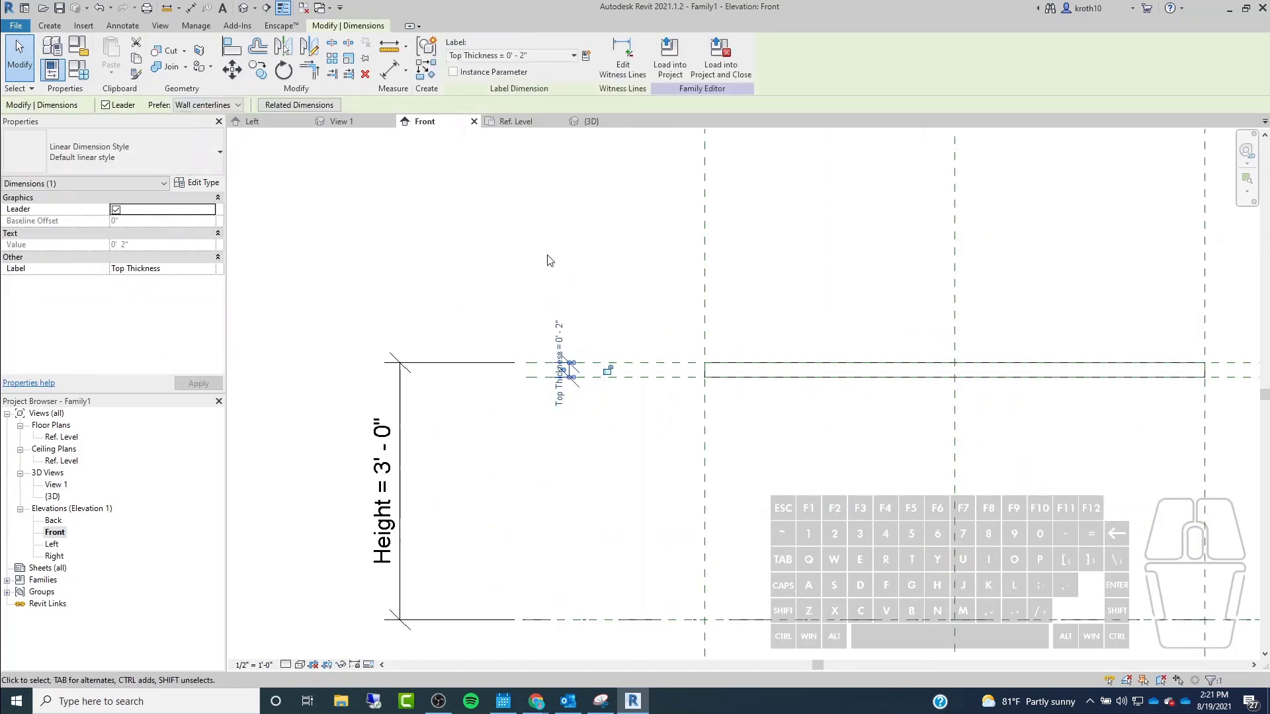
{"action": "scroll", "coordinate": [559, 331], "scroll_direction": "down", "scroll_amount": 2}
{"action": "scroll", "coordinate": [572, 330], "scroll_direction": "up", "scroll_amount": 2}
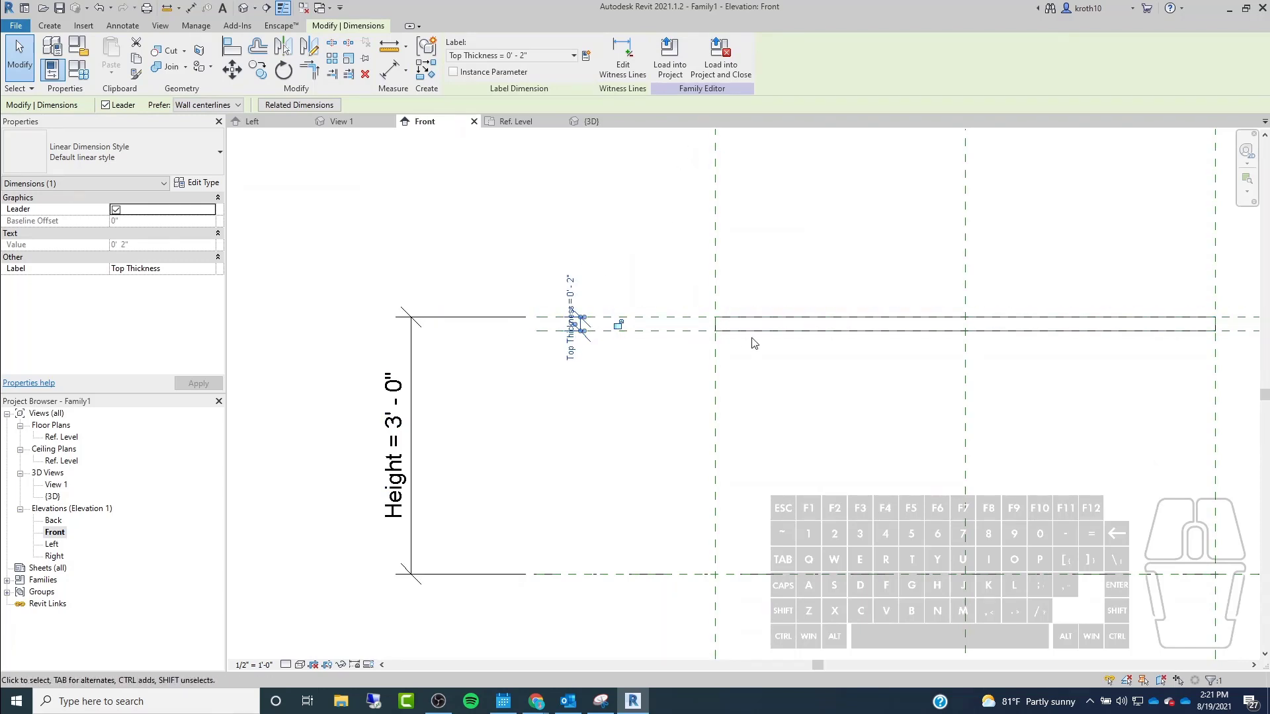
{"action": "left_click", "coordinate": [596, 409]}
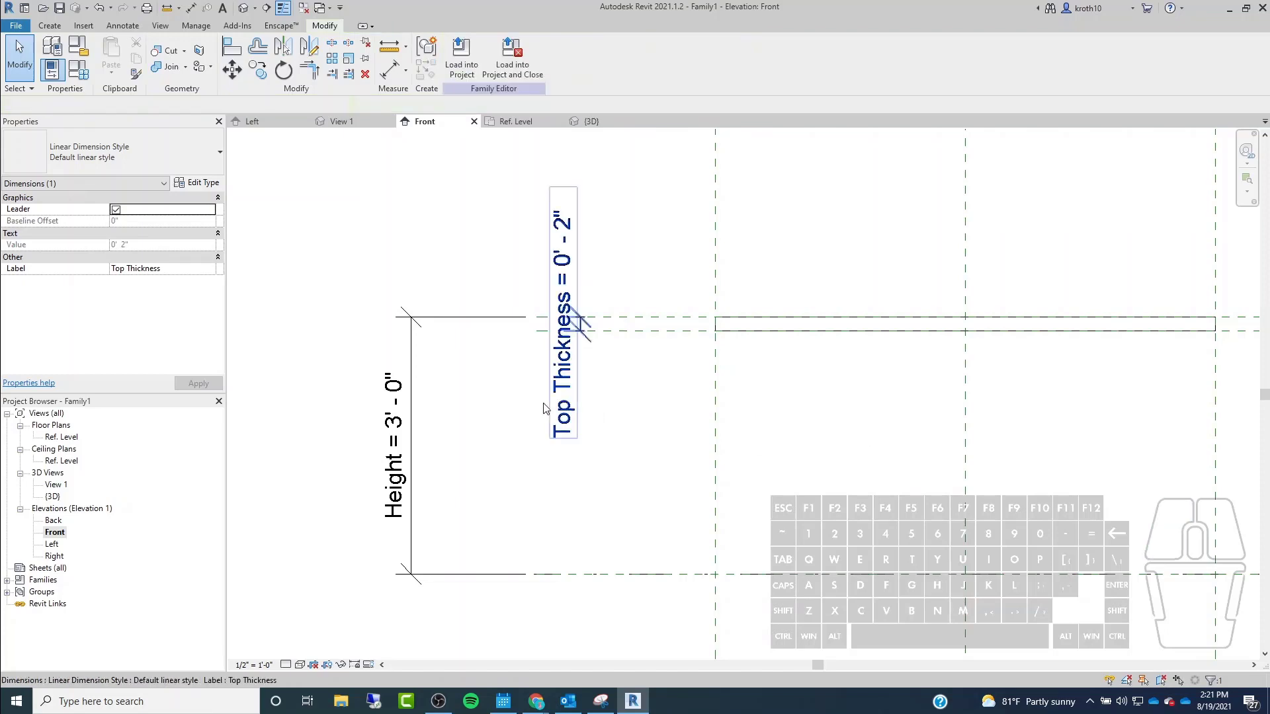
{"action": "scroll", "coordinate": [506, 396], "scroll_direction": "down", "scroll_amount": 2}
{"action": "middle_click_drag", "start_coordinate": [841, 412], "coordinate": [898, 396]}
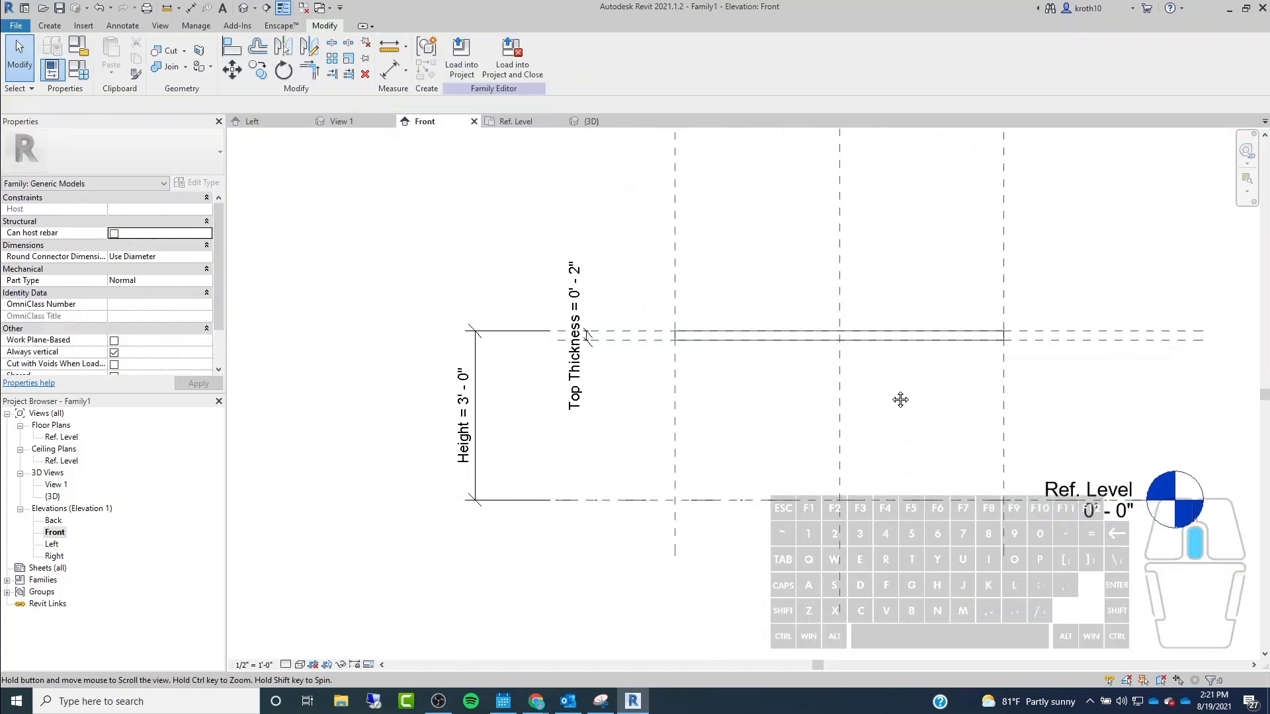
Set the Height parameter to 2' 0" in Family Types and apply the change.
{"action": "left_click", "coordinate": [74, 70]}
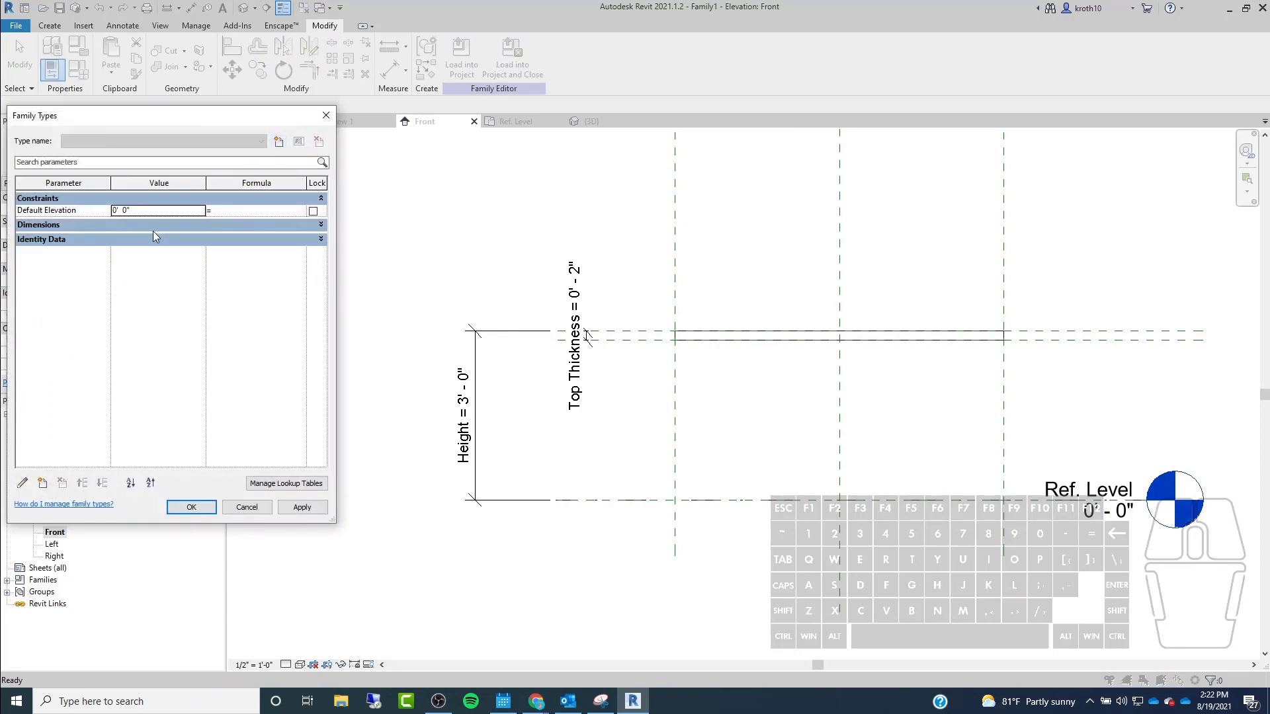
{"action": "left_click", "coordinate": [156, 237]}
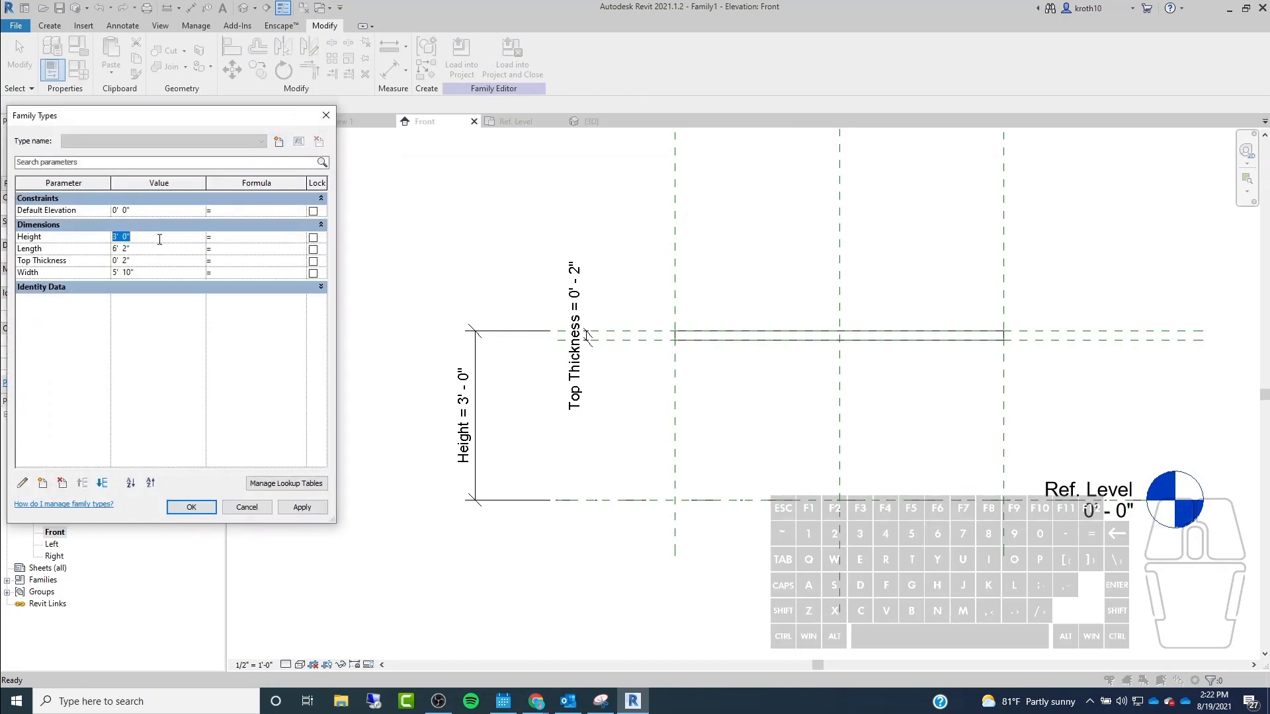
{"action": "type", "text": "2"}
{"action": "key", "text": "Tab"}
{"action": "left_click", "coordinate": [280, 509]}
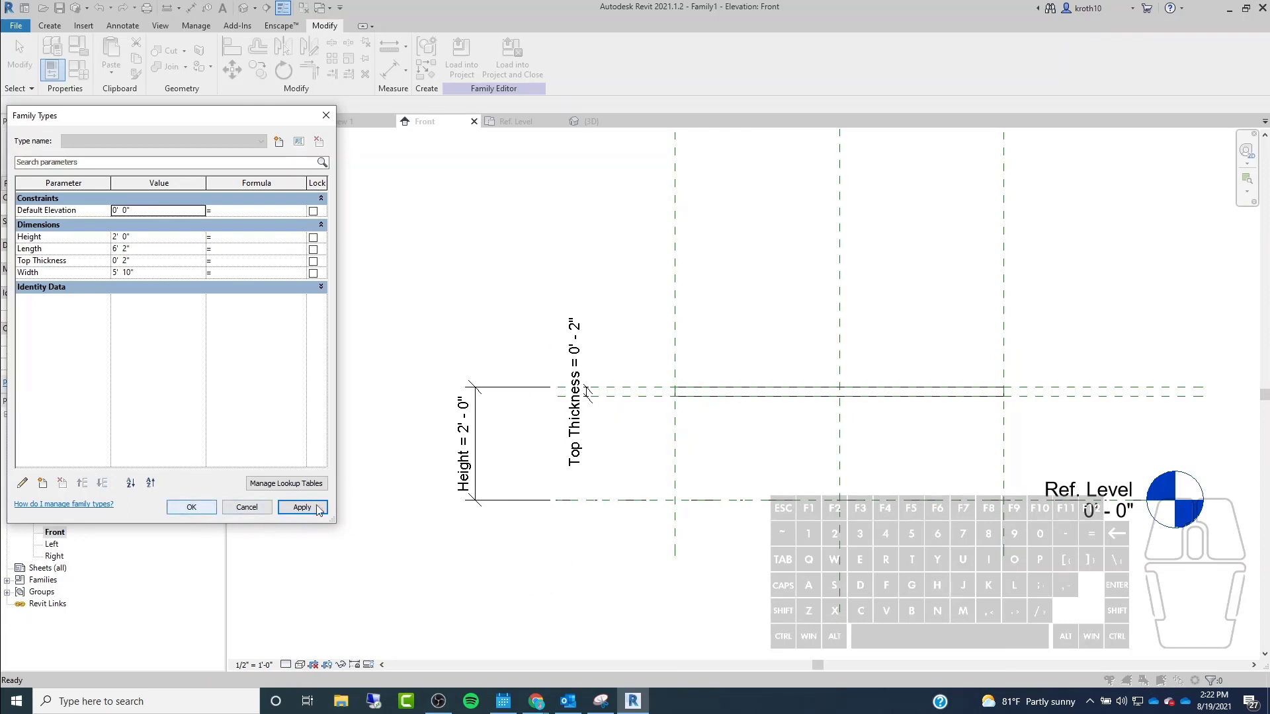
{"action": "left_click", "coordinate": [173, 510]}
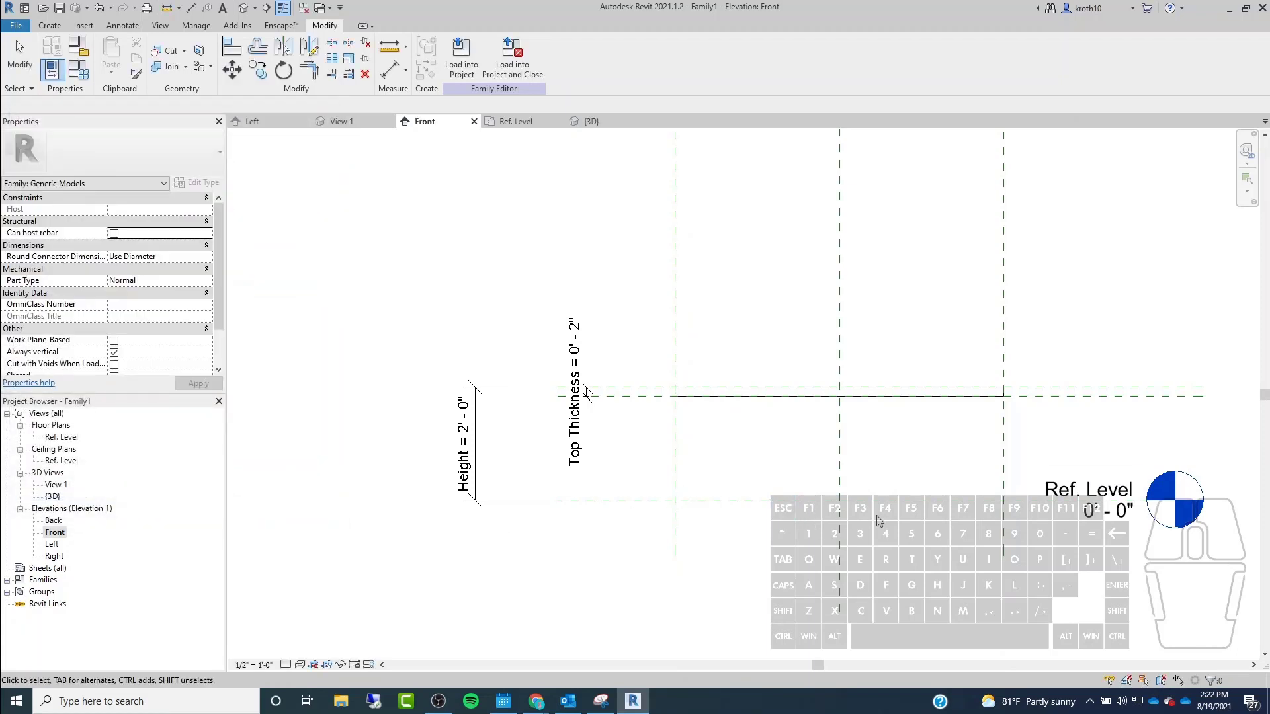
{"action": "left_click", "coordinate": [889, 539]}
Open the Ref. Level floor plan view.
{"action": "middle_click_drag", "start_coordinate": [1044, 322], "coordinate": [977, 335]}
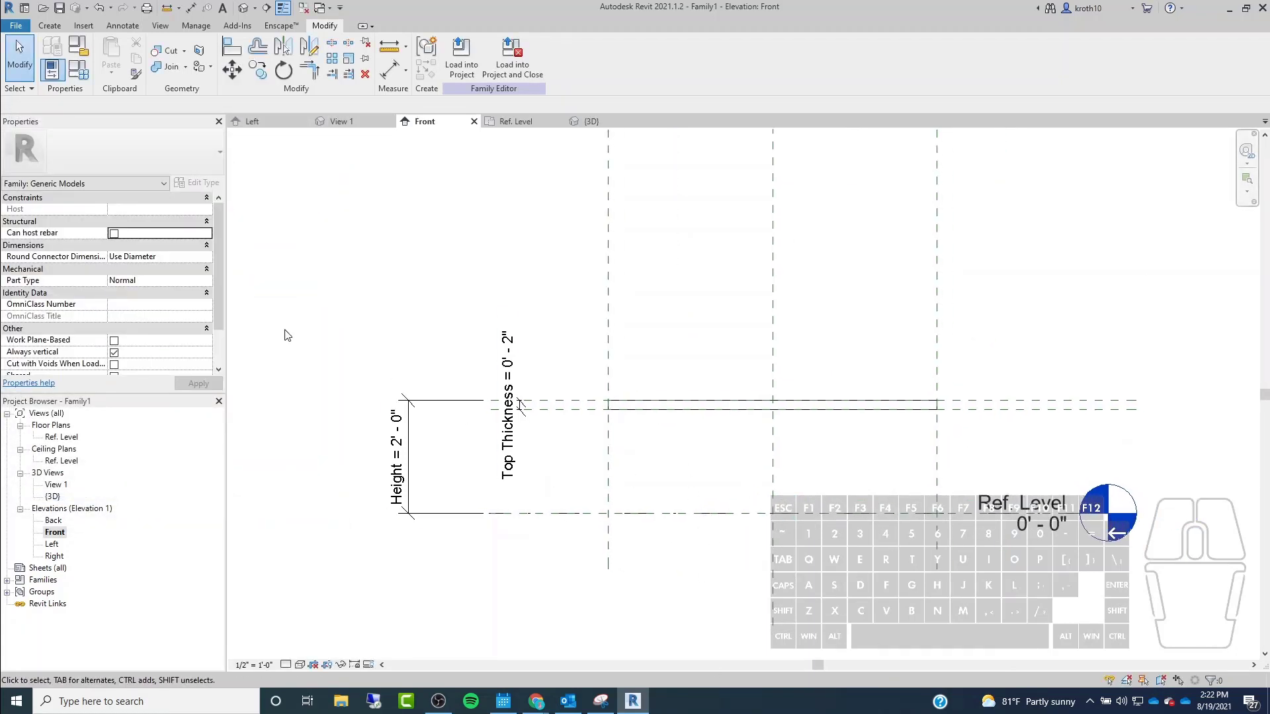
{"action": "left_click", "coordinate": [62, 438]}
{"action": "double_click", "coordinate": [62, 437]}
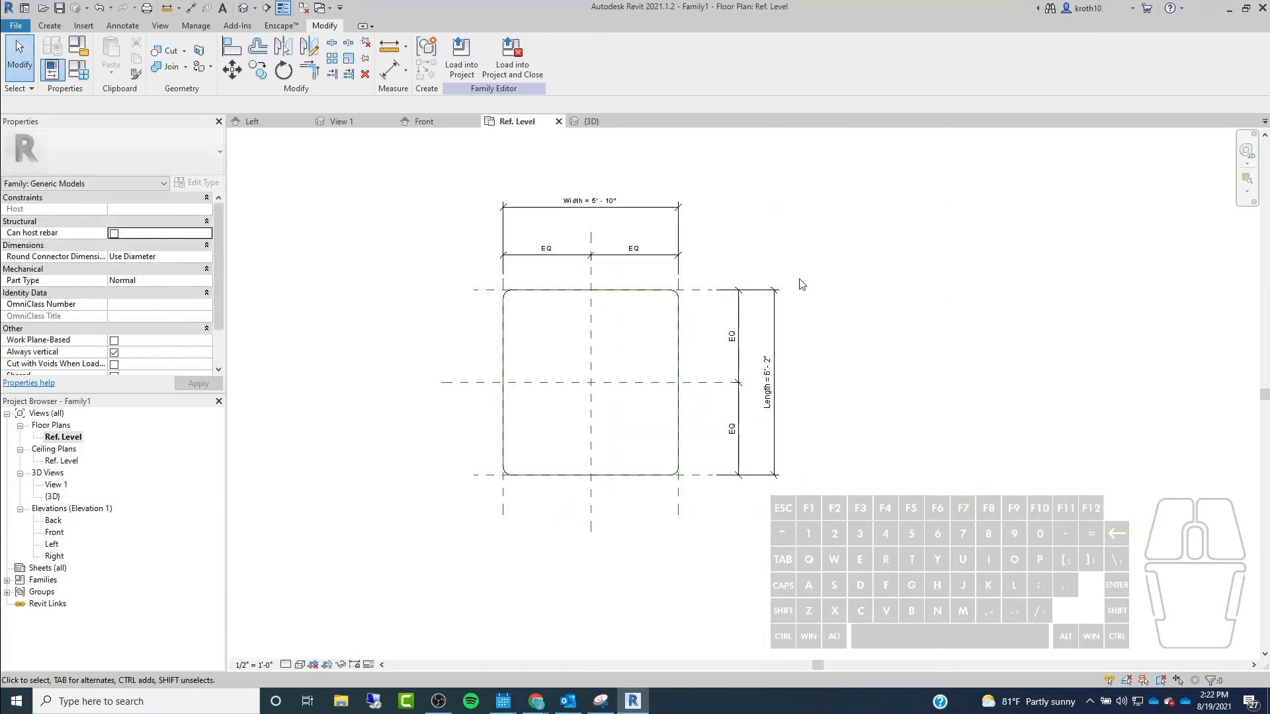
Create a 1' 0" deep extrusion from a circle of about 3" radius inside the tabletop's upper-left corner.
{"action": "scroll", "coordinate": [680, 352], "scroll_direction": "up", "scroll_amount": 2}
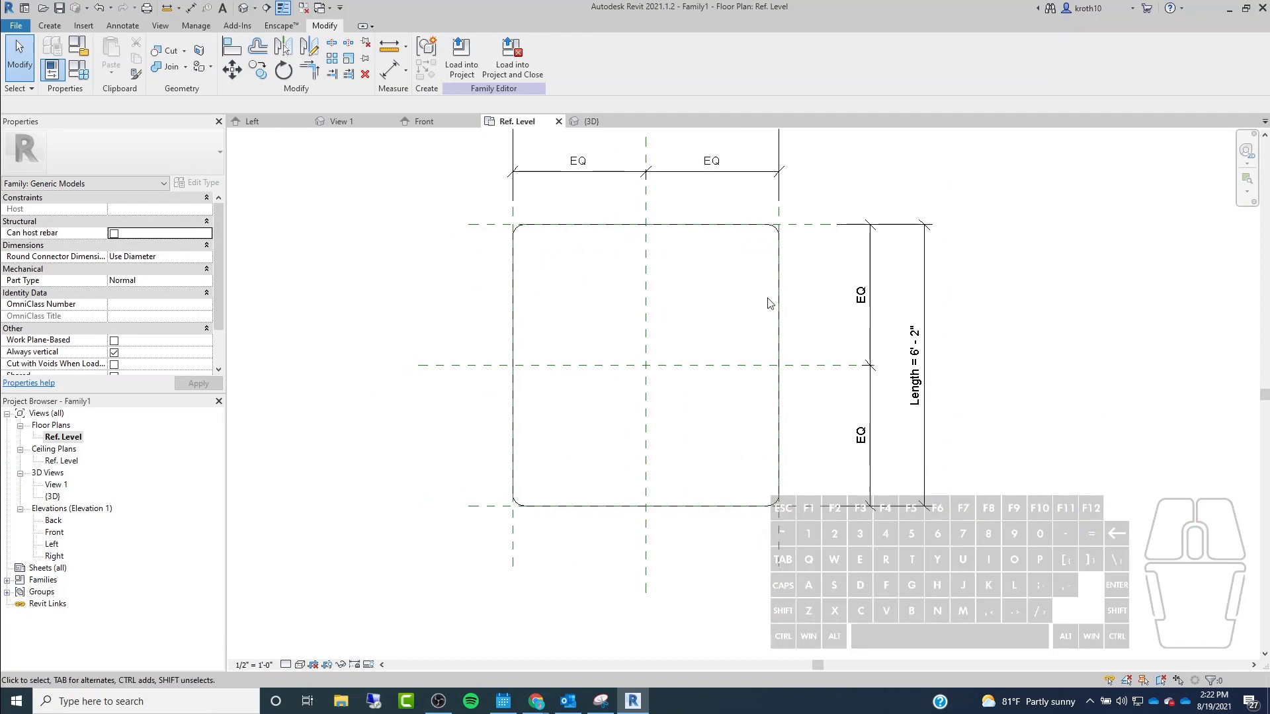
{"action": "left_click", "coordinate": [47, 25]}
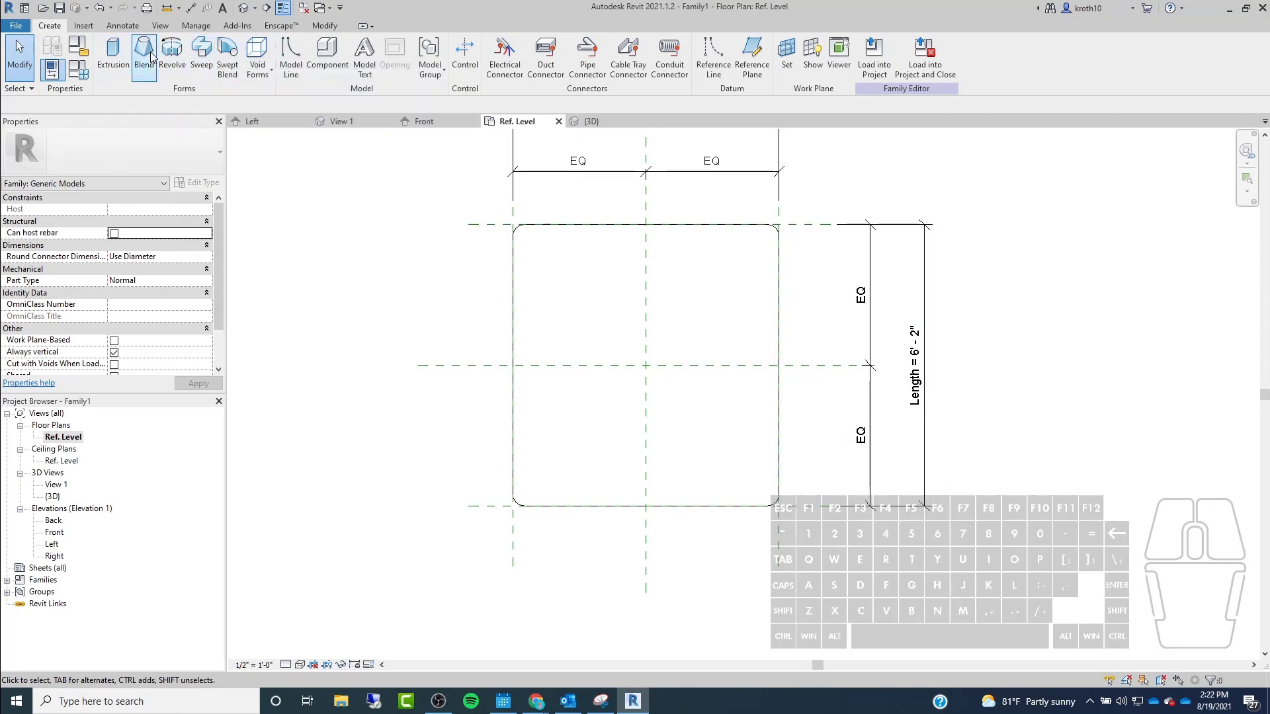
{"action": "left_click", "coordinate": [119, 68]}
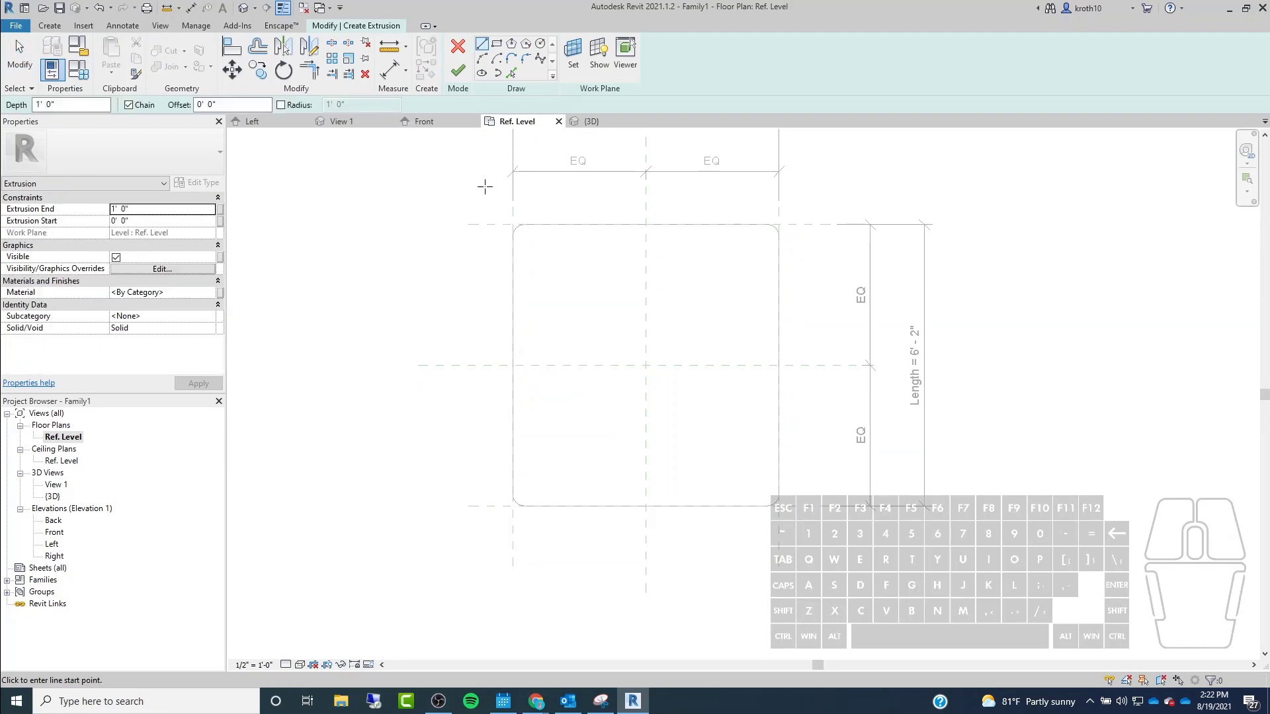
{"action": "left_click", "coordinate": [537, 43]}
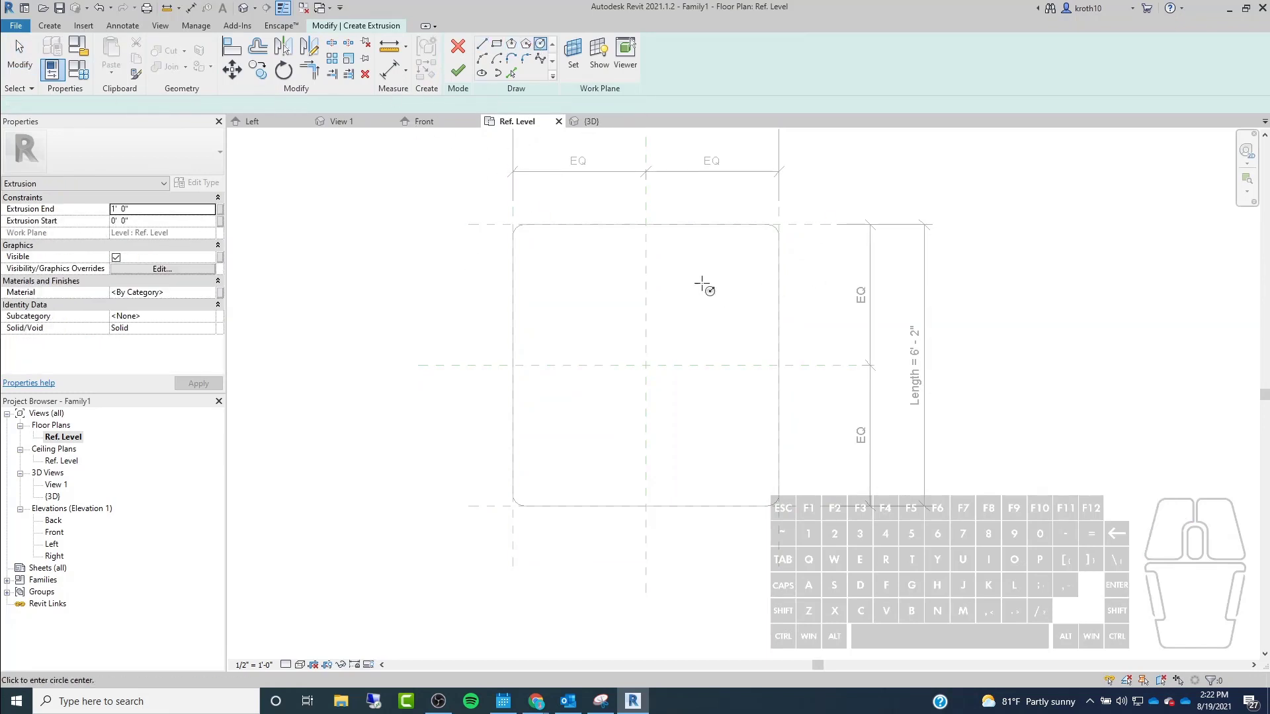
{"action": "scroll", "coordinate": [493, 218], "scroll_direction": "up", "scroll_amount": 3}
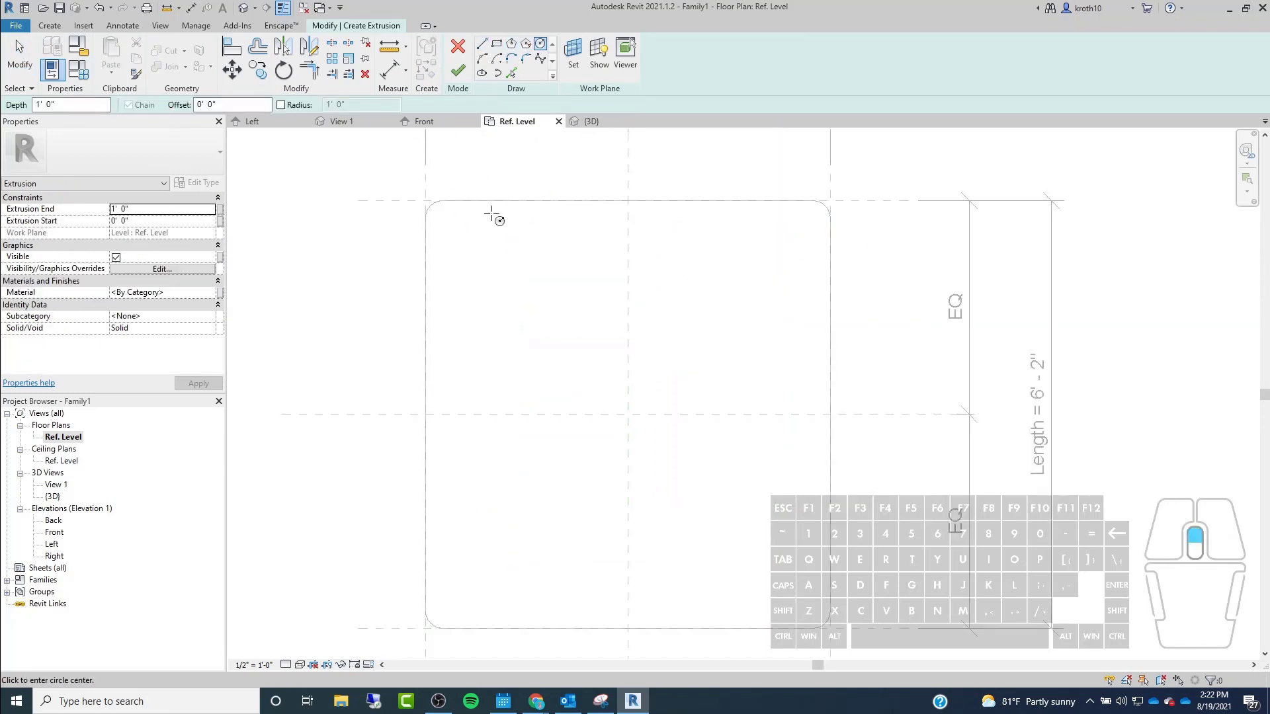
{"action": "left_click", "coordinate": [439, 252]}
{"action": "left_click", "coordinate": [426, 227]}
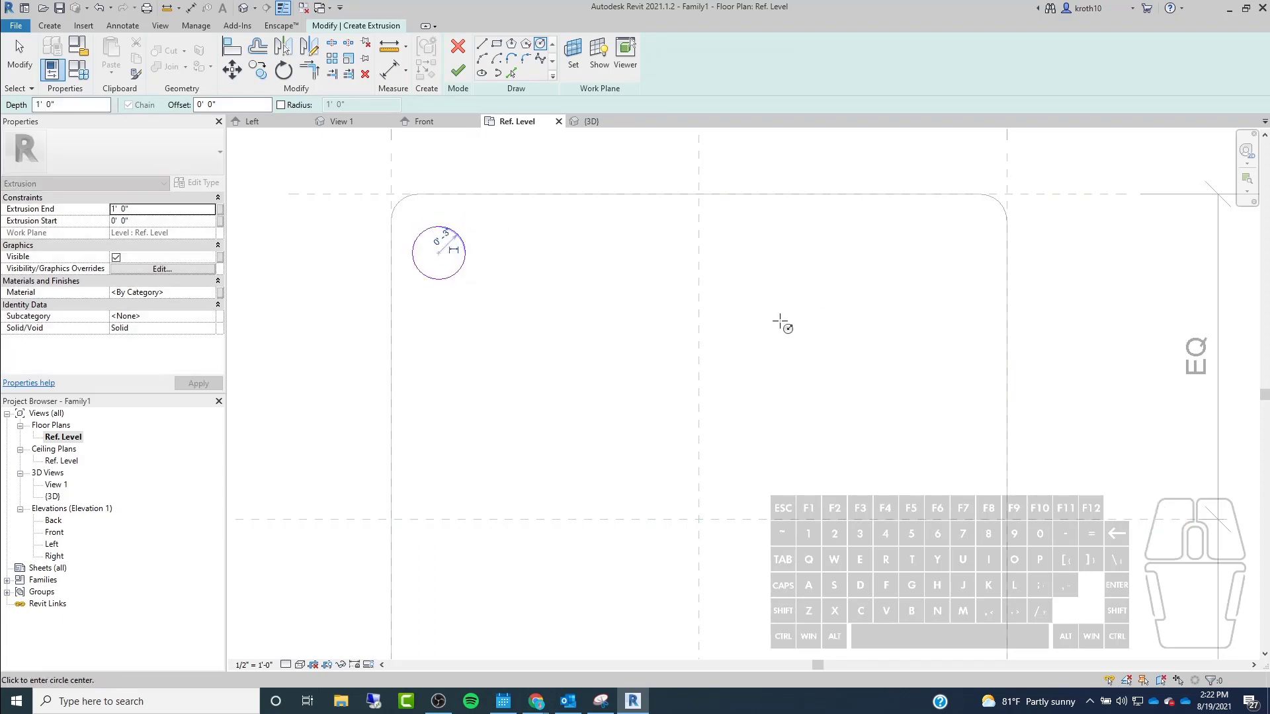
{"action": "scroll", "coordinate": [405, 273], "scroll_direction": "down", "scroll_amount": 3}
{"action": "left_click", "coordinate": [457, 70]}
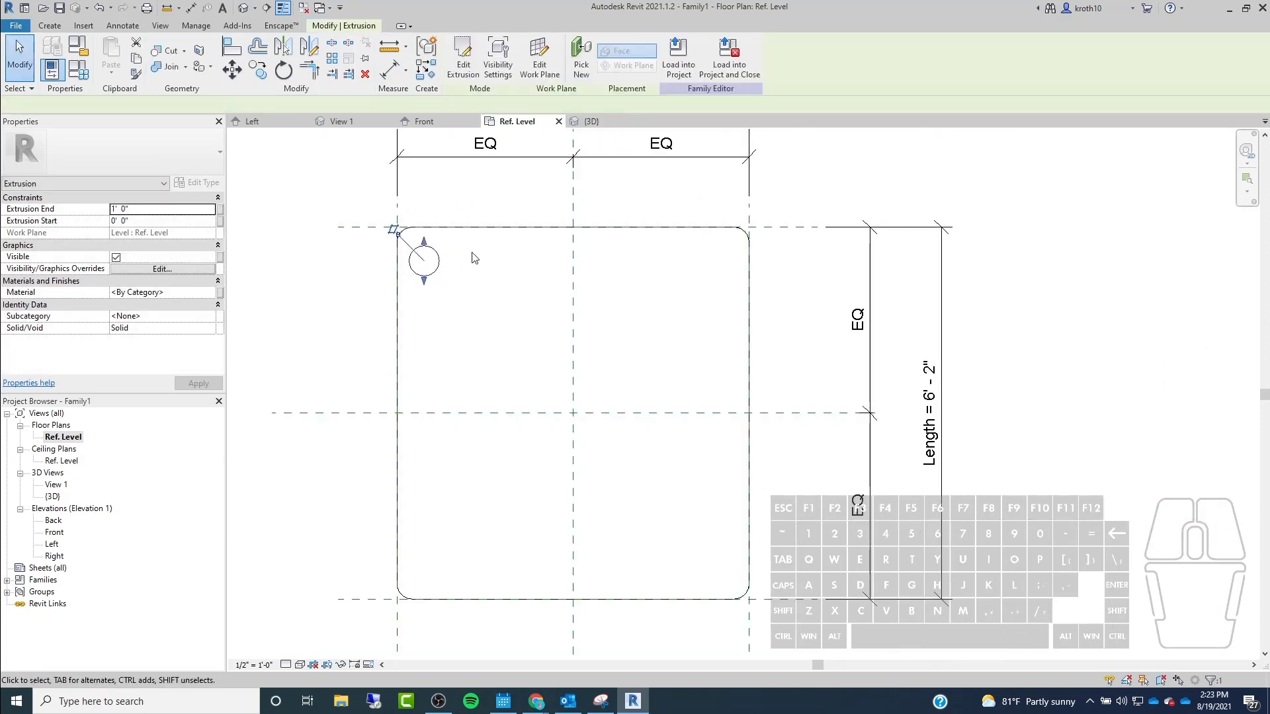
Copy the round leg extrusion across to the tabletop's upper-right corner as a separate element.
{"action": "scroll", "coordinate": [472, 258], "scroll_direction": "up", "scroll_amount": 1}
{"action": "scroll", "coordinate": [710, 320], "scroll_direction": "down", "scroll_amount": 2}
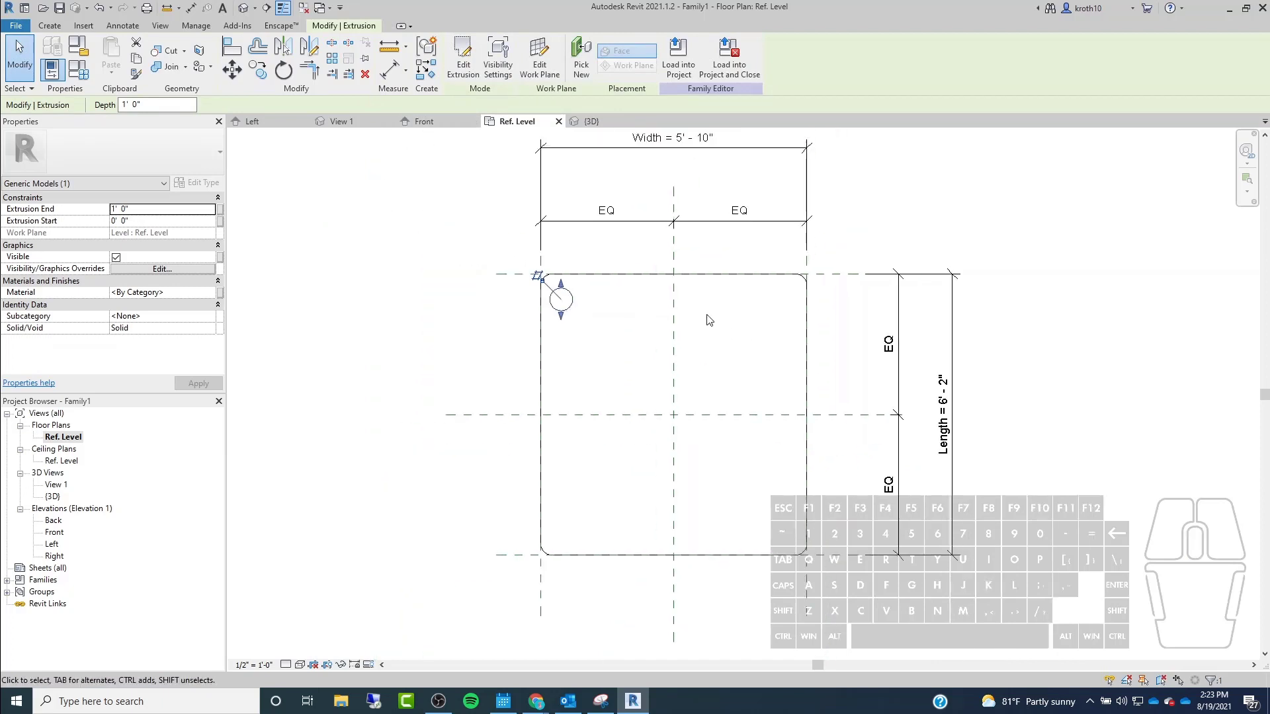
{"action": "middle_click_drag", "start_coordinate": [709, 320], "coordinate": [745, 322]}
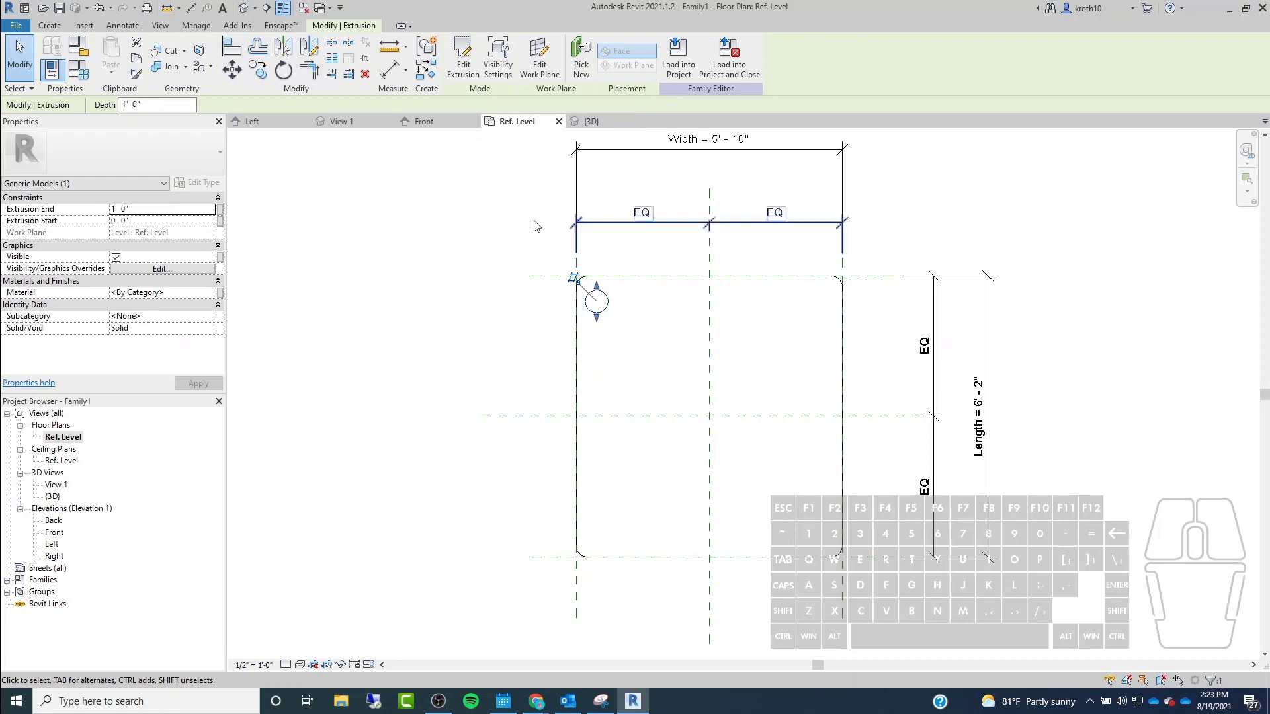
{"action": "left_click", "coordinate": [258, 69]}
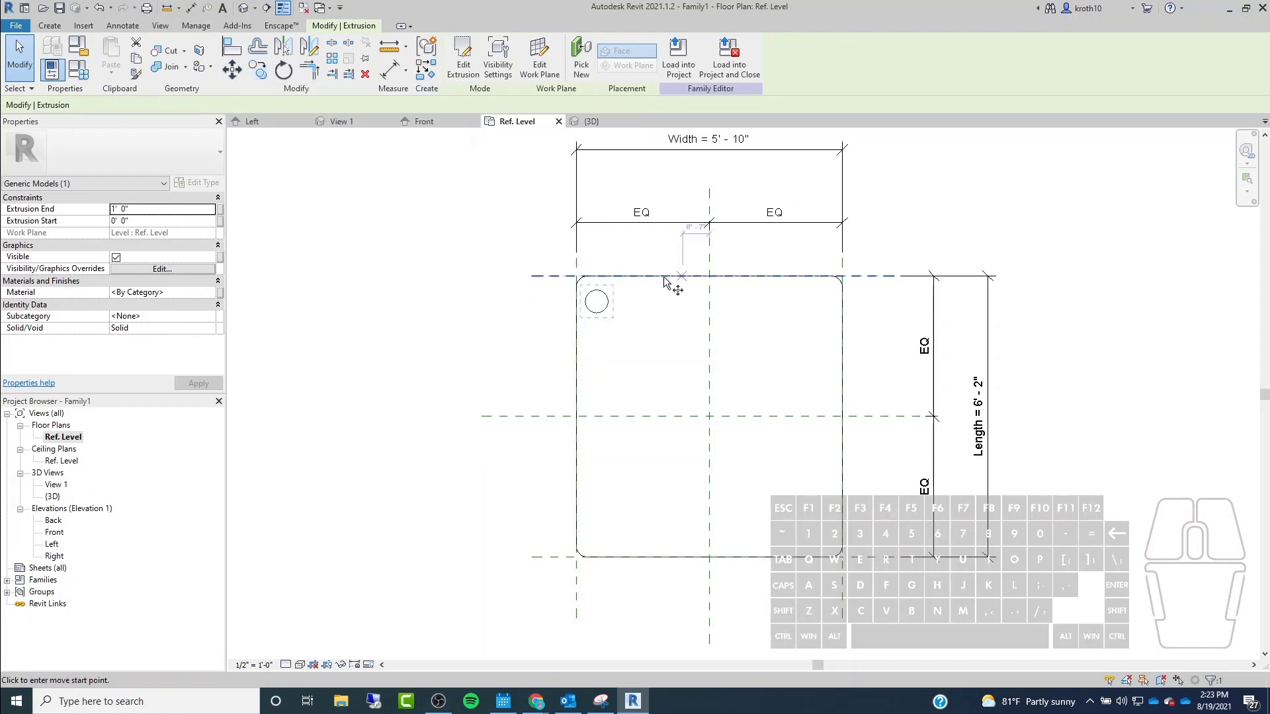
{"action": "scroll", "coordinate": [625, 291], "scroll_direction": "up", "scroll_amount": 3}
{"action": "left_click", "coordinate": [634, 299]}
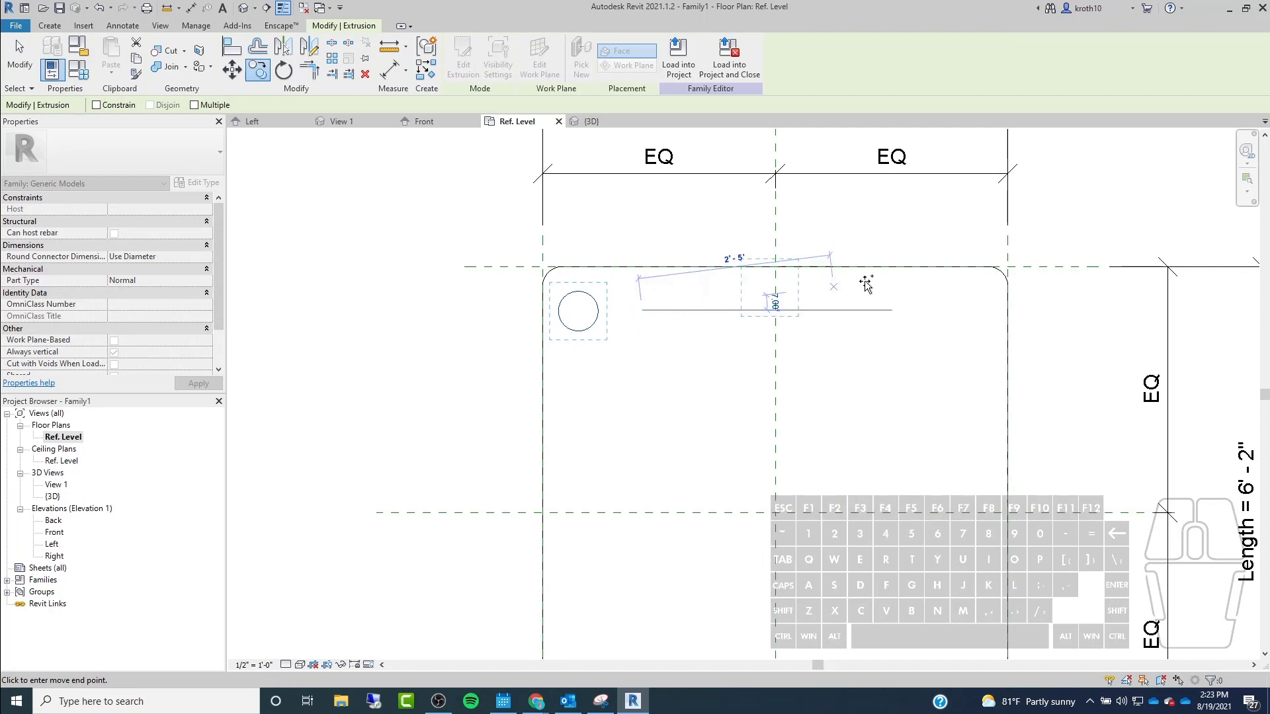
{"action": "left_click", "coordinate": [1013, 308]}
{"action": "scroll", "coordinate": [906, 225], "scroll_direction": "down", "scroll_amount": 3}
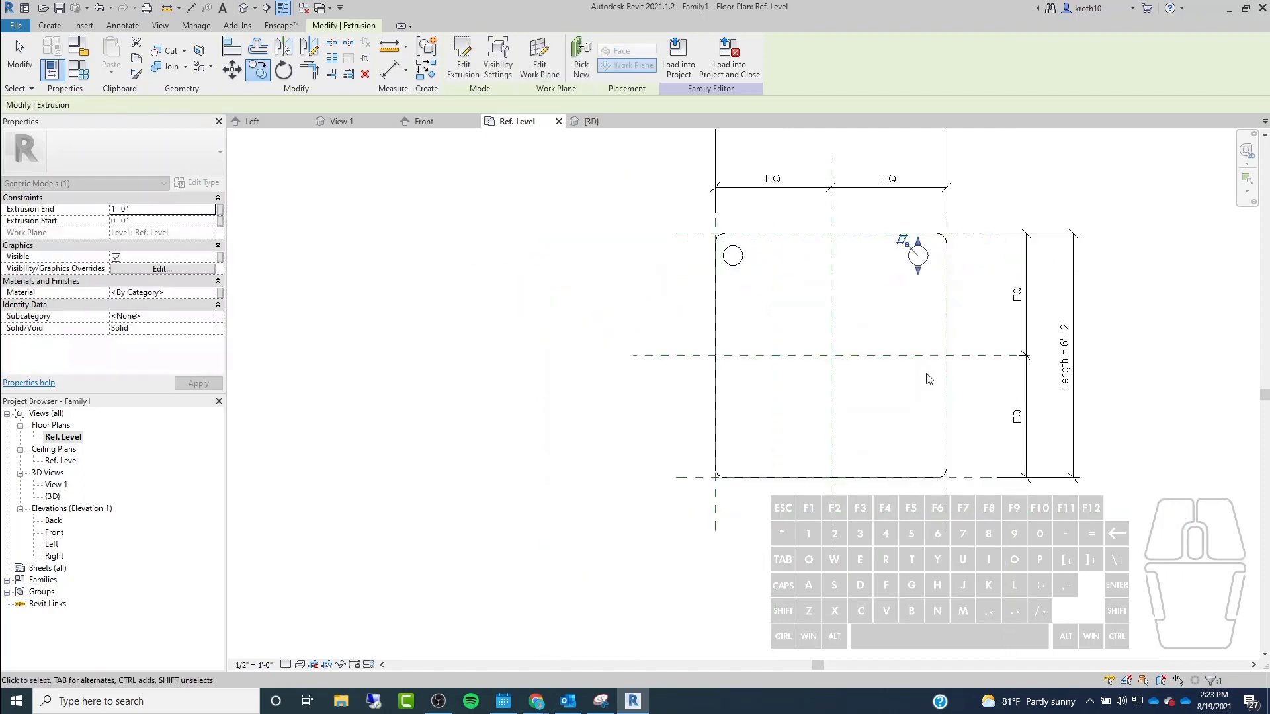
{"action": "left_click", "coordinate": [922, 251]}
{"action": "scroll", "coordinate": [1032, 167], "scroll_direction": "up", "scroll_amount": 2}
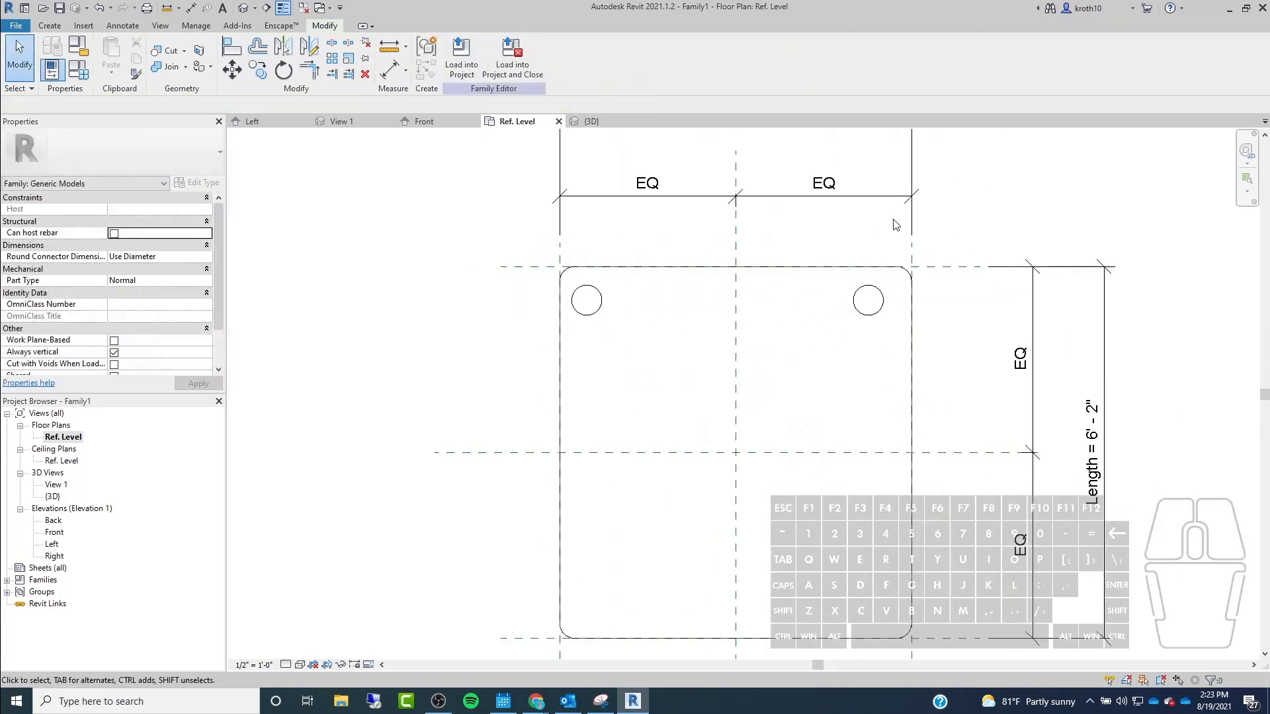
Delete the copied leg extrusion in the tabletop's upper-right corner.
{"action": "left_click", "coordinate": [603, 292]}
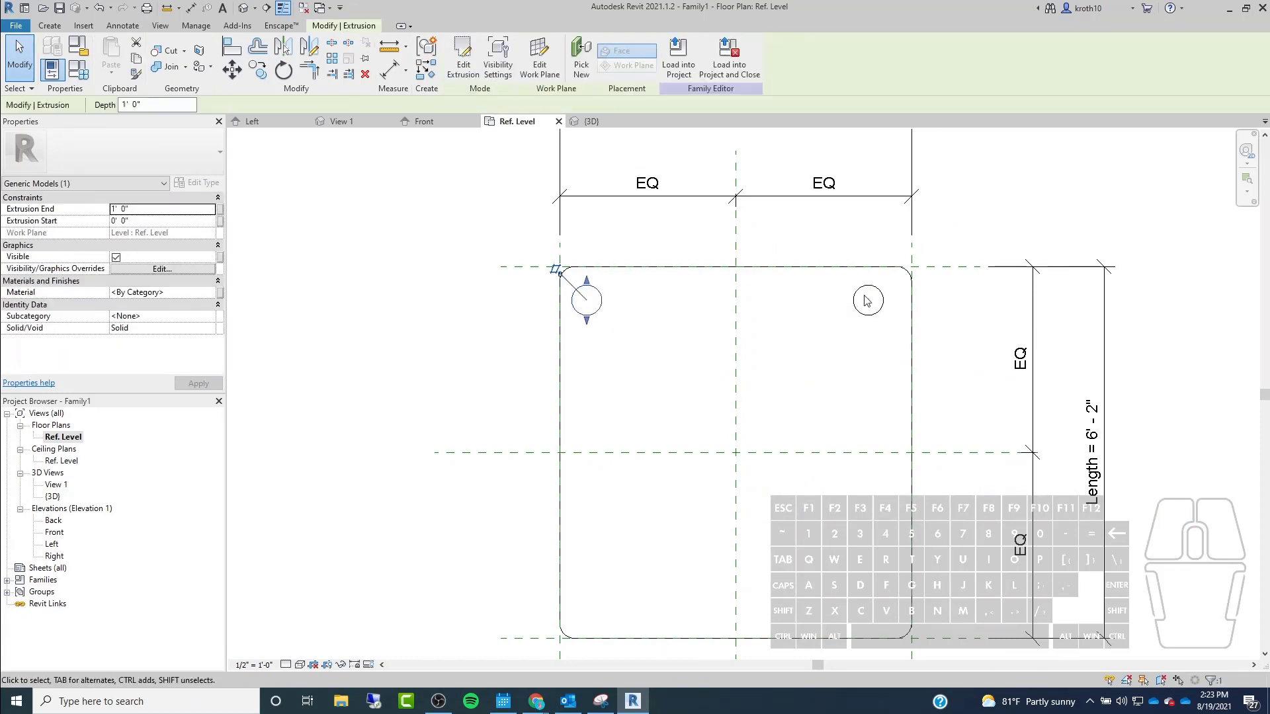
{"action": "left_click", "coordinate": [802, 312]}
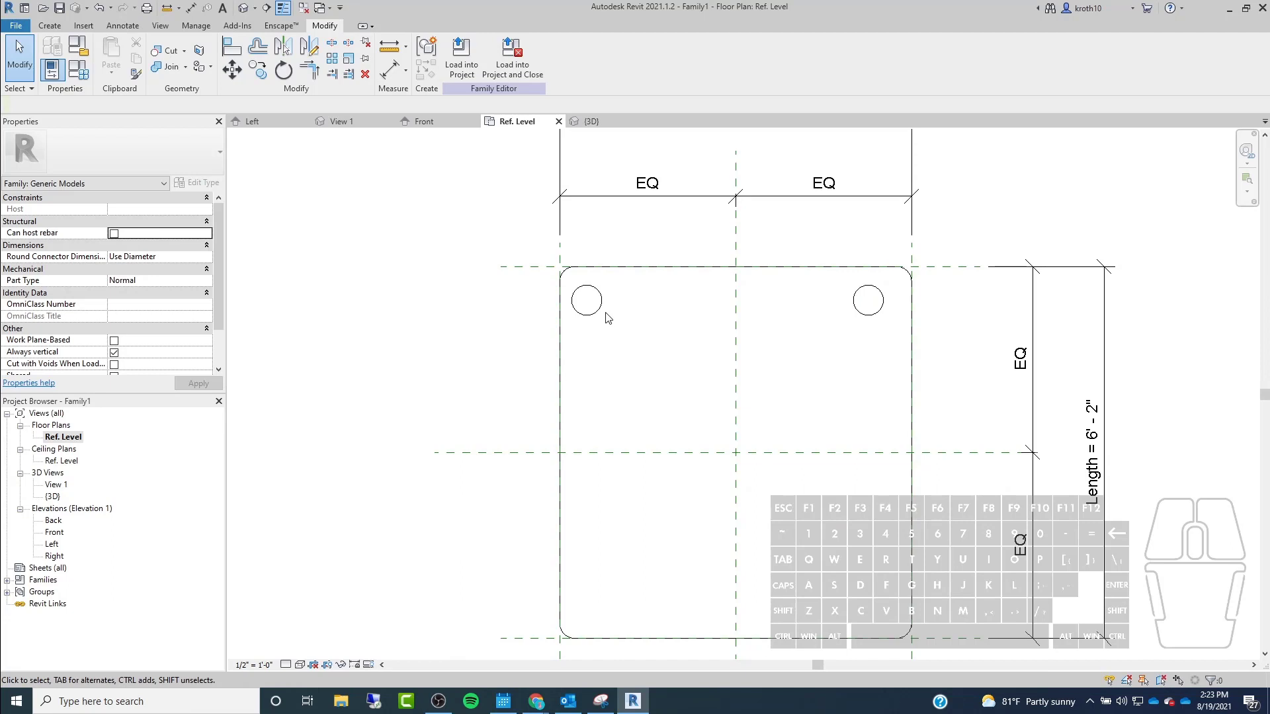
{"action": "left_click", "coordinate": [857, 289]}
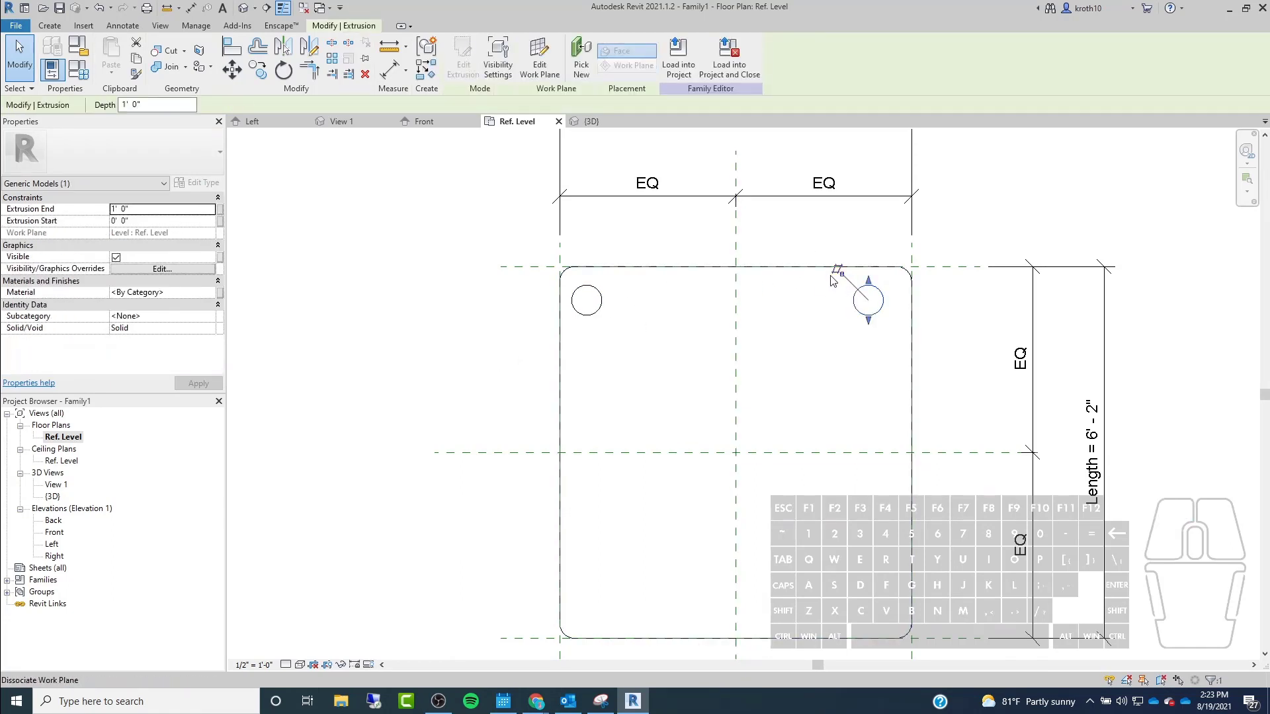
{"action": "key", "text": "Delete"}
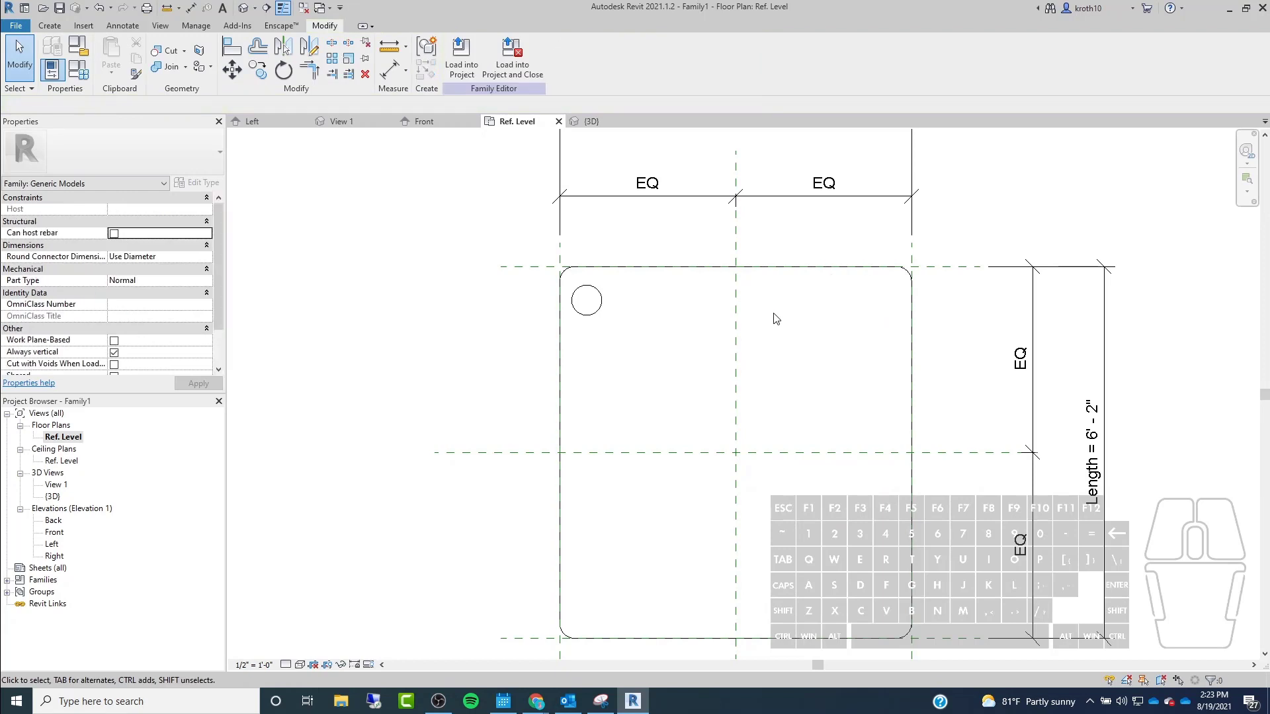
Edit the leg extrusion's sketch and copy its circle horizontally to the tabletop's upper-right corner.
{"action": "left_click", "coordinate": [601, 309]}
{"action": "left_click", "coordinate": [463, 50]}
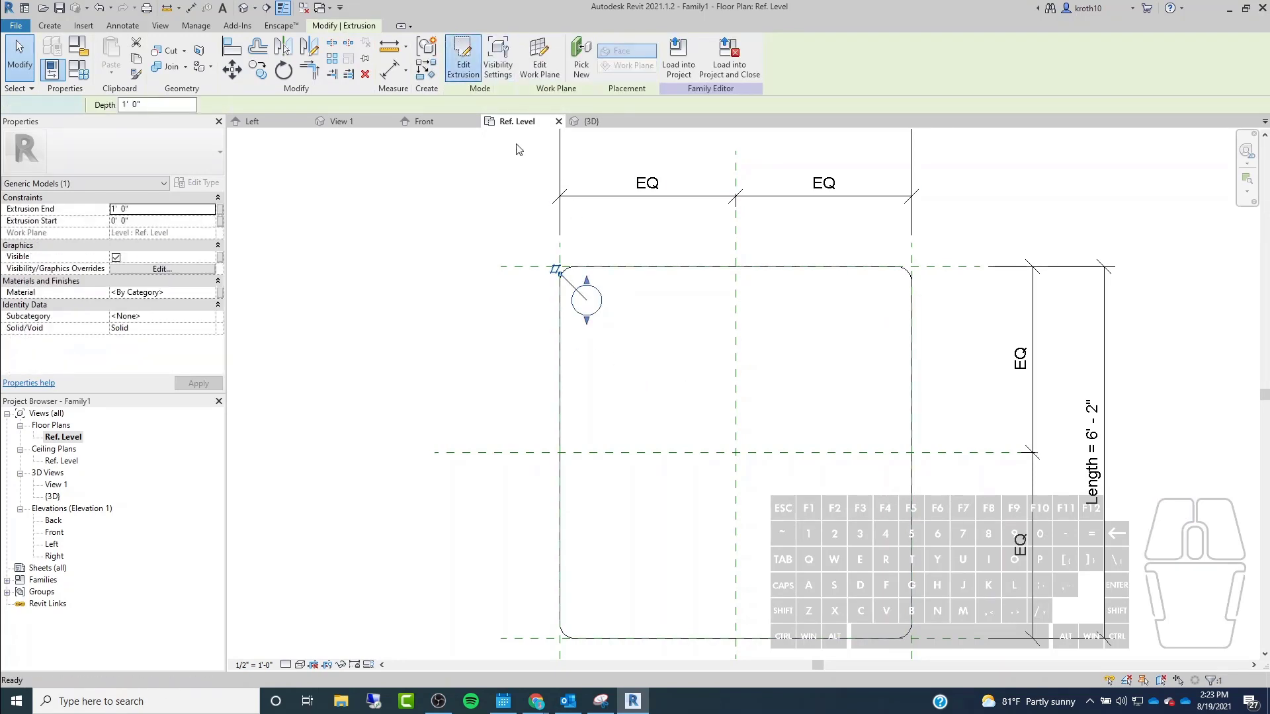
{"action": "scroll", "coordinate": [713, 357], "scroll_direction": "down", "scroll_amount": 2}
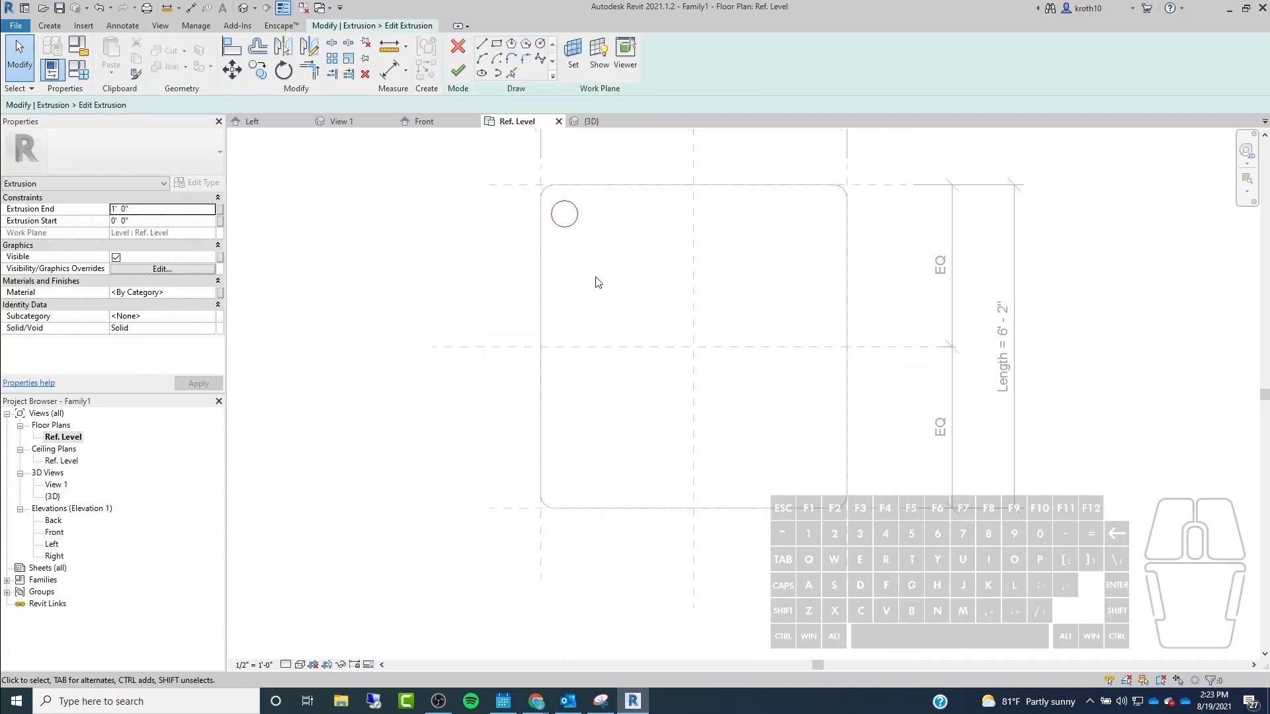
{"action": "left_click", "coordinate": [558, 200]}
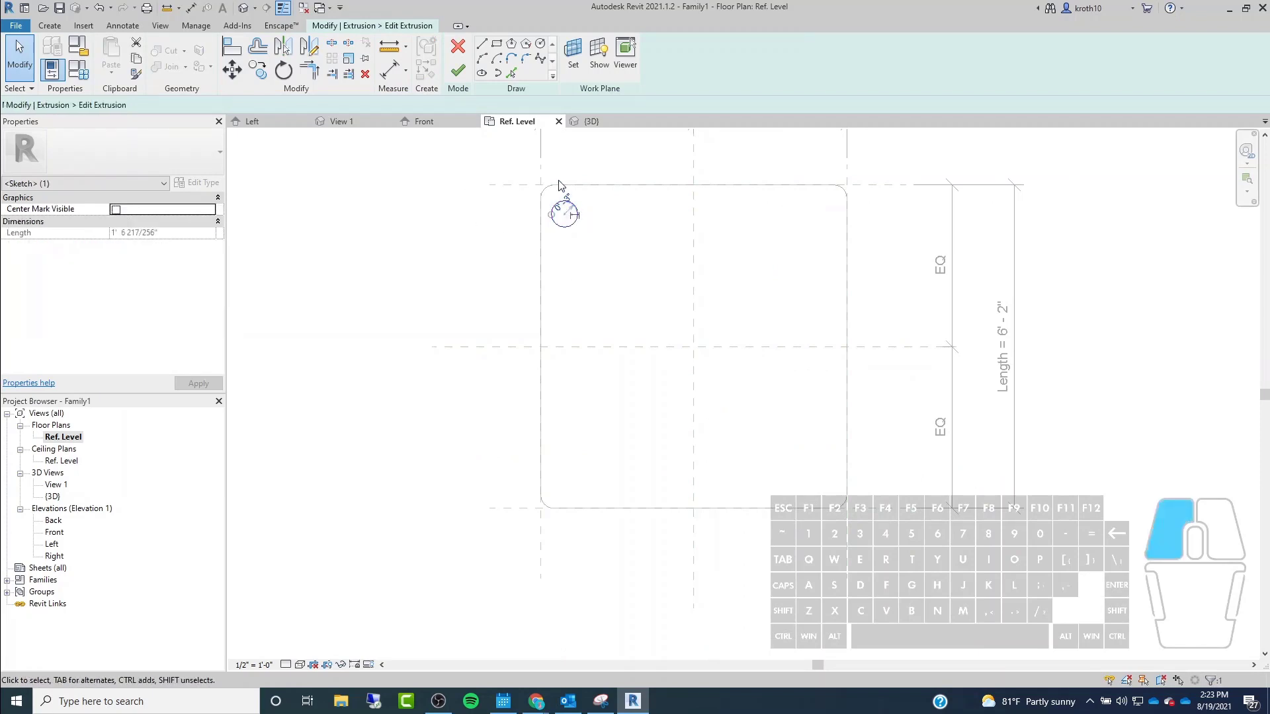
{"action": "scroll", "coordinate": [558, 192], "scroll_direction": "up", "scroll_amount": 2}
{"action": "left_click", "coordinate": [258, 70]}
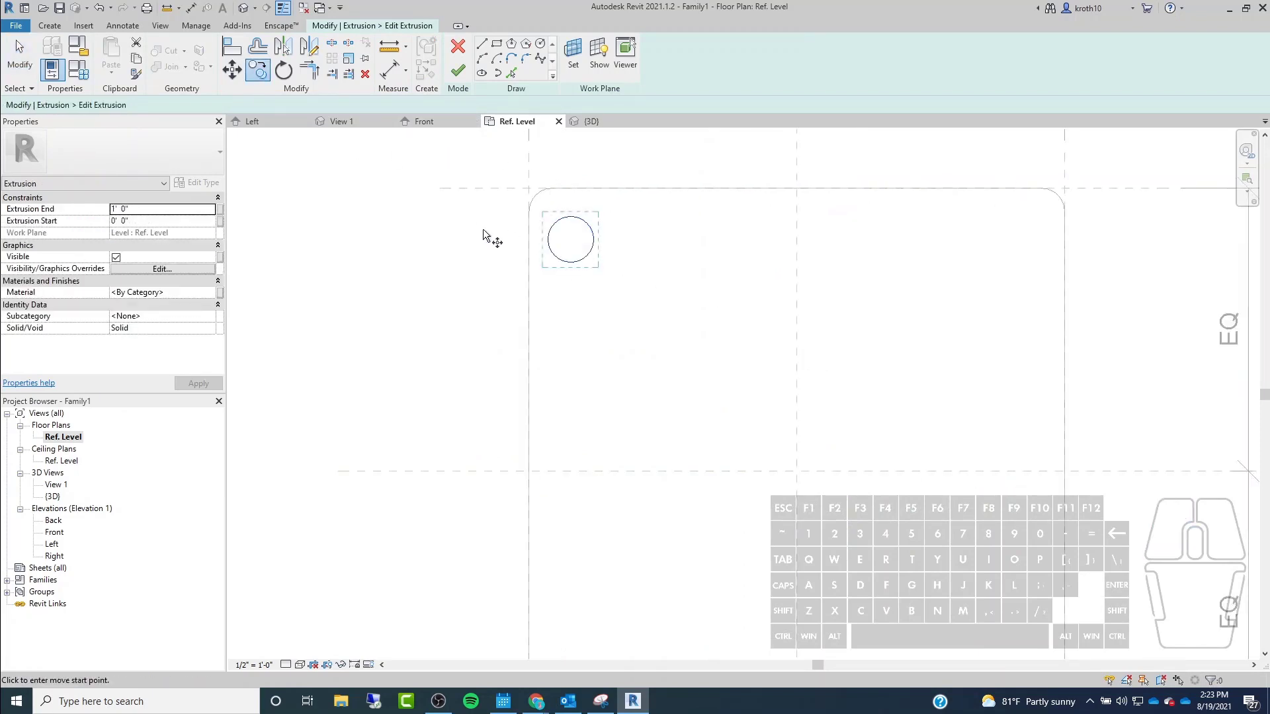
{"action": "left_click", "coordinate": [553, 309]}
{"action": "scroll", "coordinate": [553, 310], "scroll_direction": "down", "scroll_amount": 2}
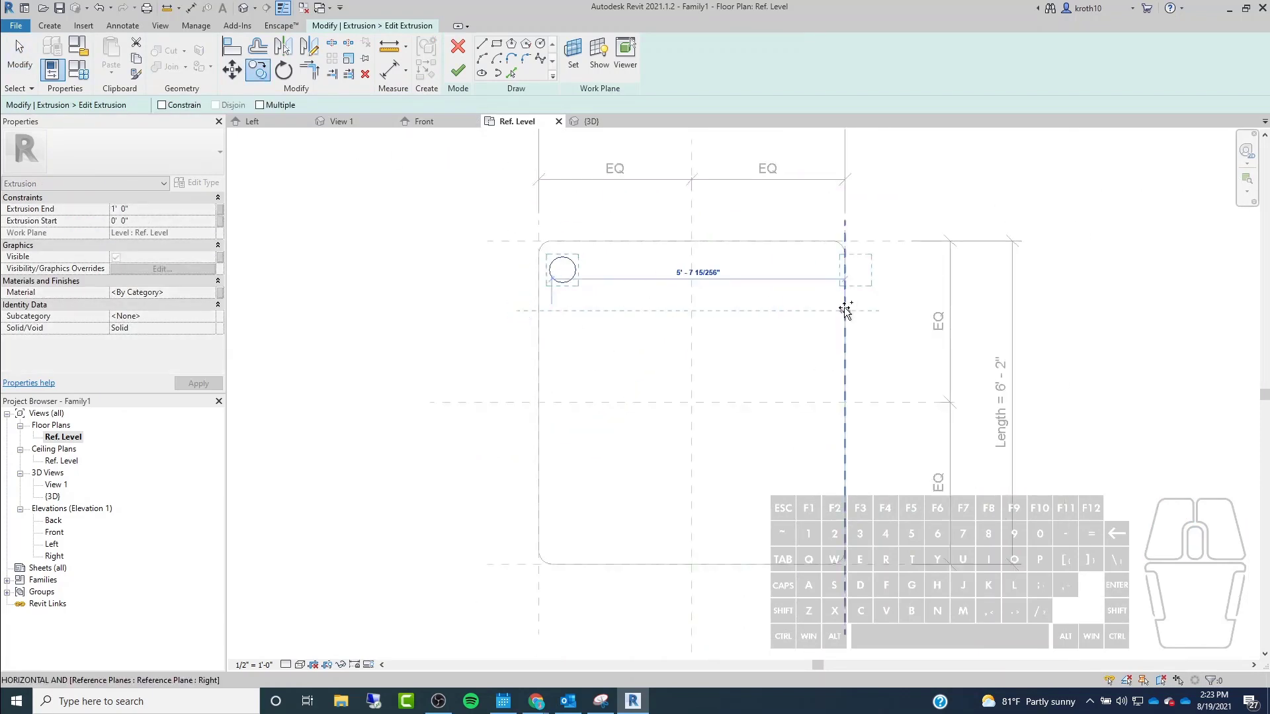
{"action": "left_click", "coordinate": [809, 315]}
Copy both upper leg circles straight down to the tabletop's lower corners and finish the extrusion sketch.
{"action": "left_click_drag", "start_coordinate": [511, 250], "coordinate": [850, 329]}
{"action": "left_click", "coordinate": [258, 70]}
{"action": "left_click", "coordinate": [413, 247]}
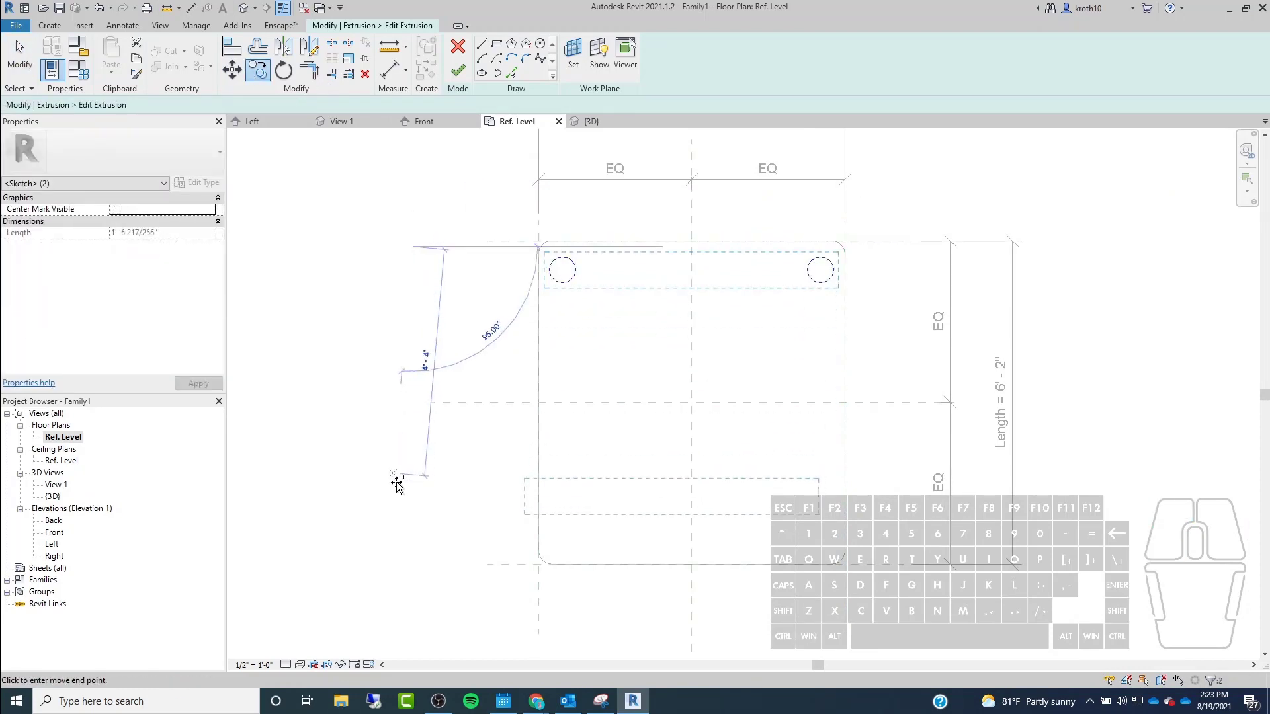
{"action": "left_click", "coordinate": [416, 510]}
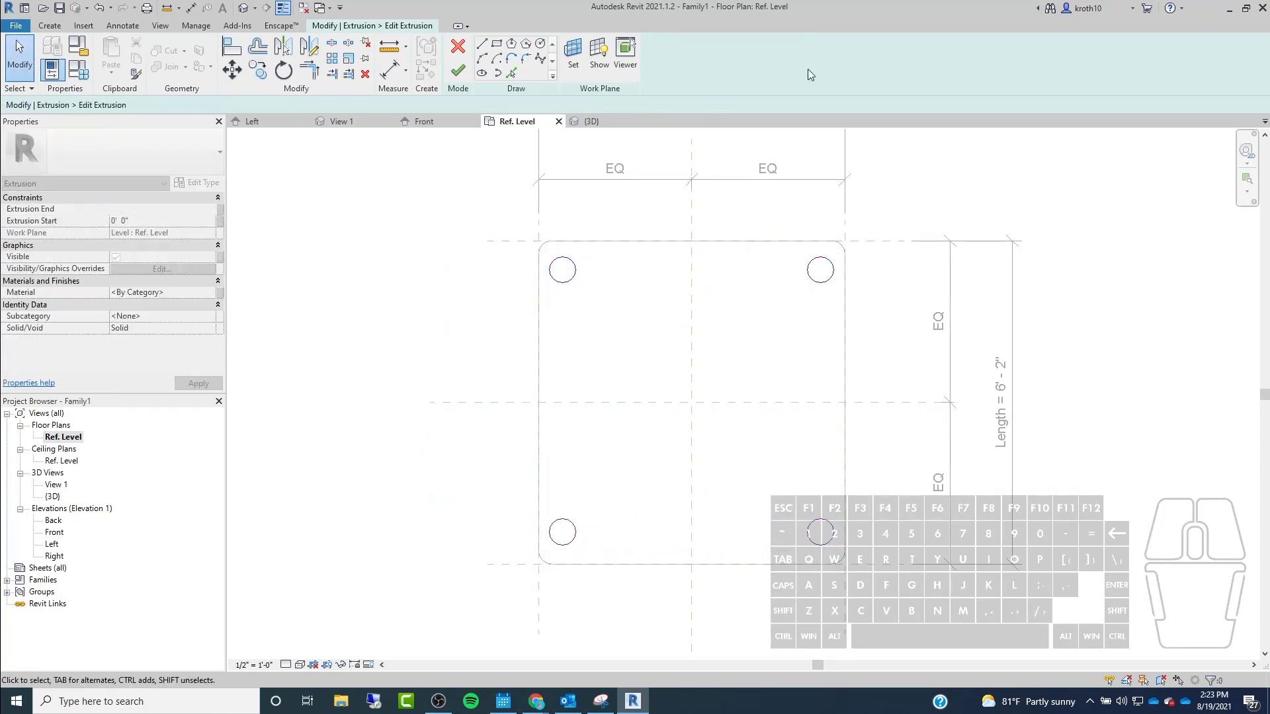
{"action": "left_click", "coordinate": [458, 70]}
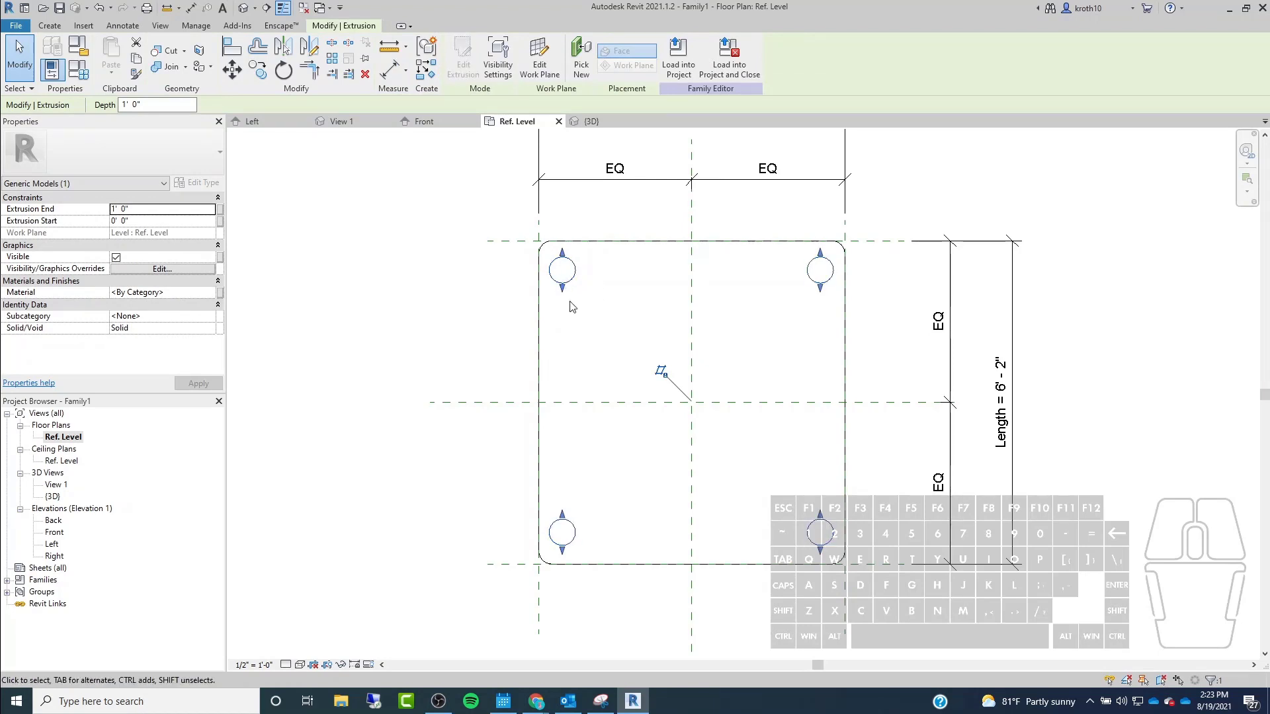
Reopen the leg extrusion's sketch to examine how the circles sit relative to the tabletop corners, leaving it unedited.
{"action": "left_click", "coordinate": [561, 283]}
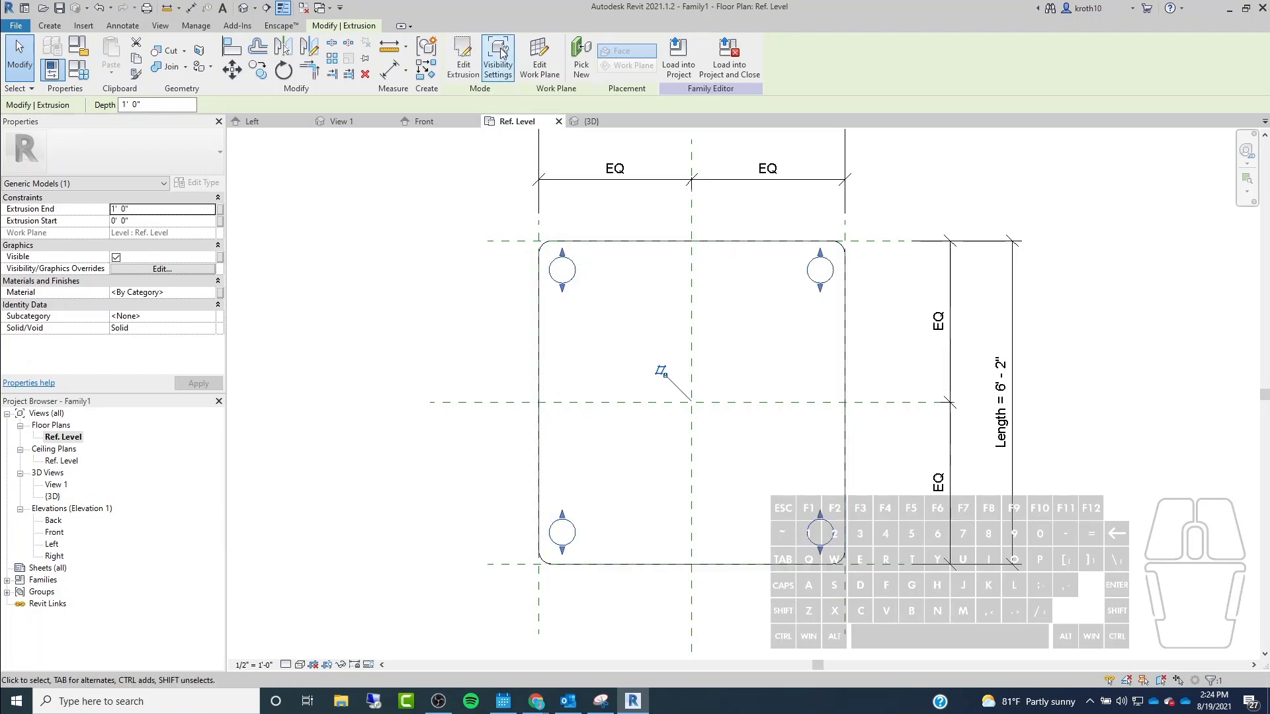
{"action": "middle_click_drag", "start_coordinate": [669, 371], "coordinate": [661, 363]}
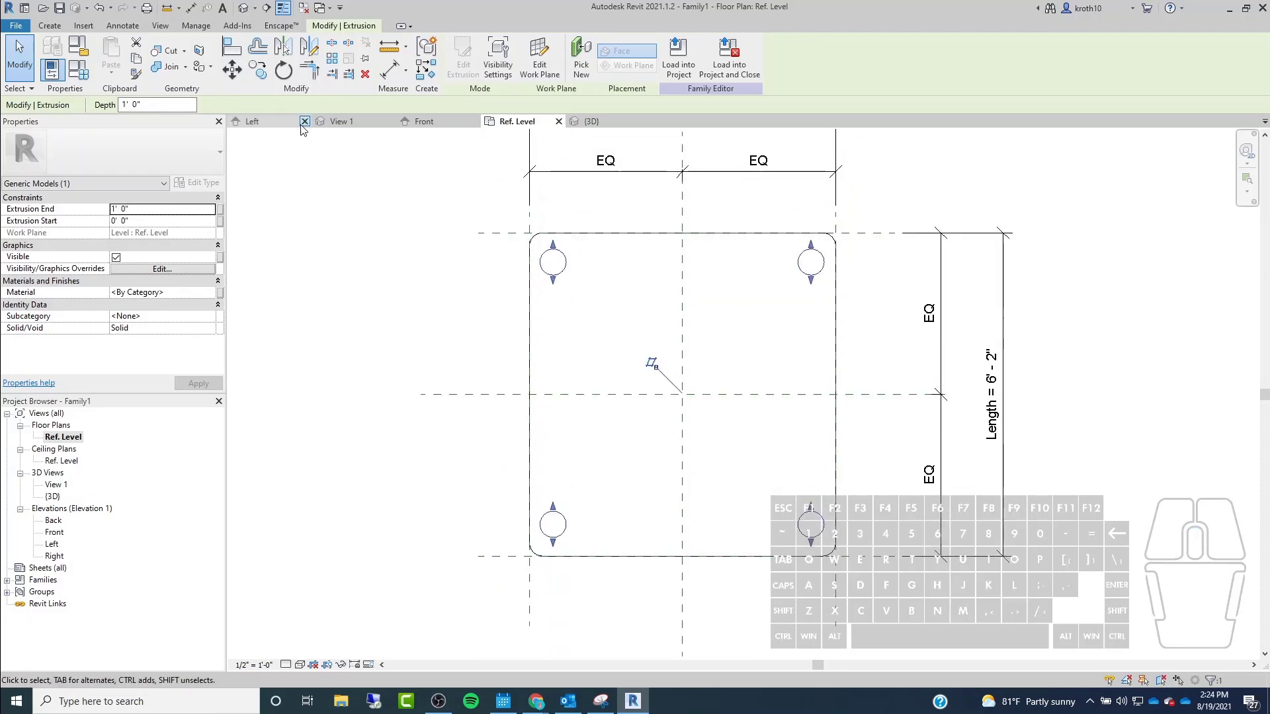
{"action": "left_click", "coordinate": [462, 60]}
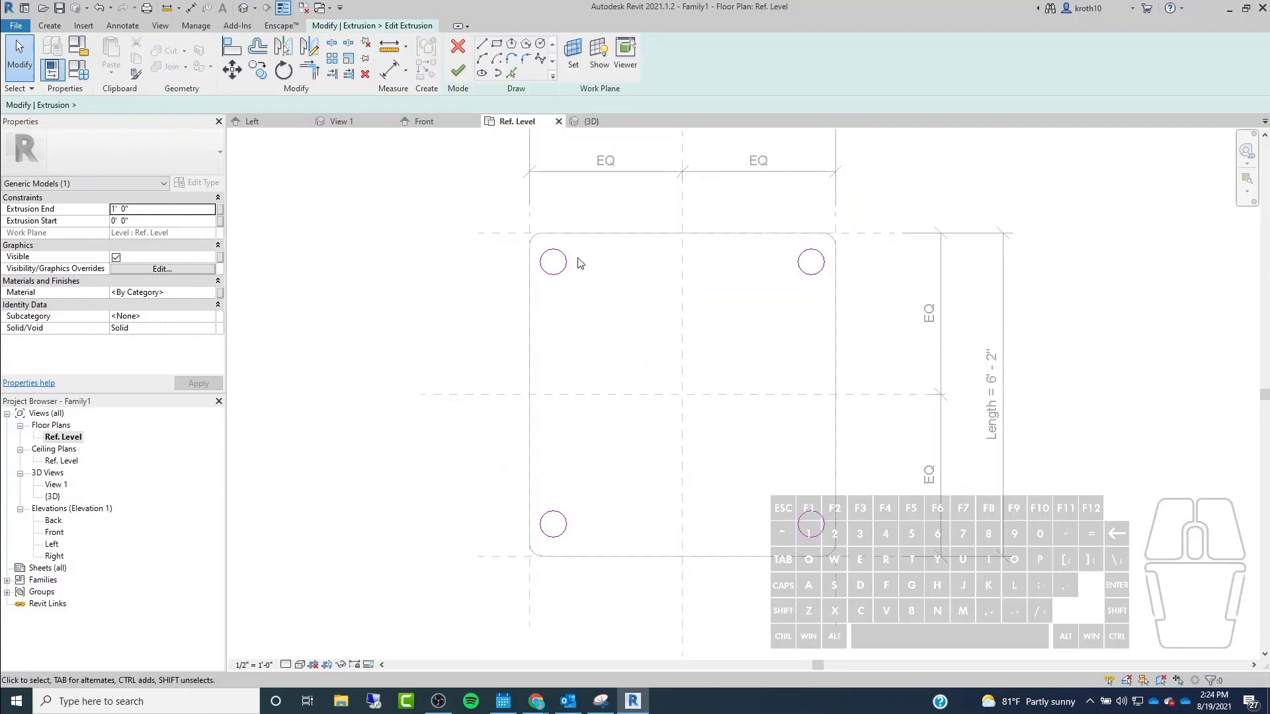
{"action": "scroll", "coordinate": [549, 250], "scroll_direction": "up", "scroll_amount": 4}
{"action": "scroll", "coordinate": [549, 248], "scroll_direction": "down", "scroll_amount": 5}
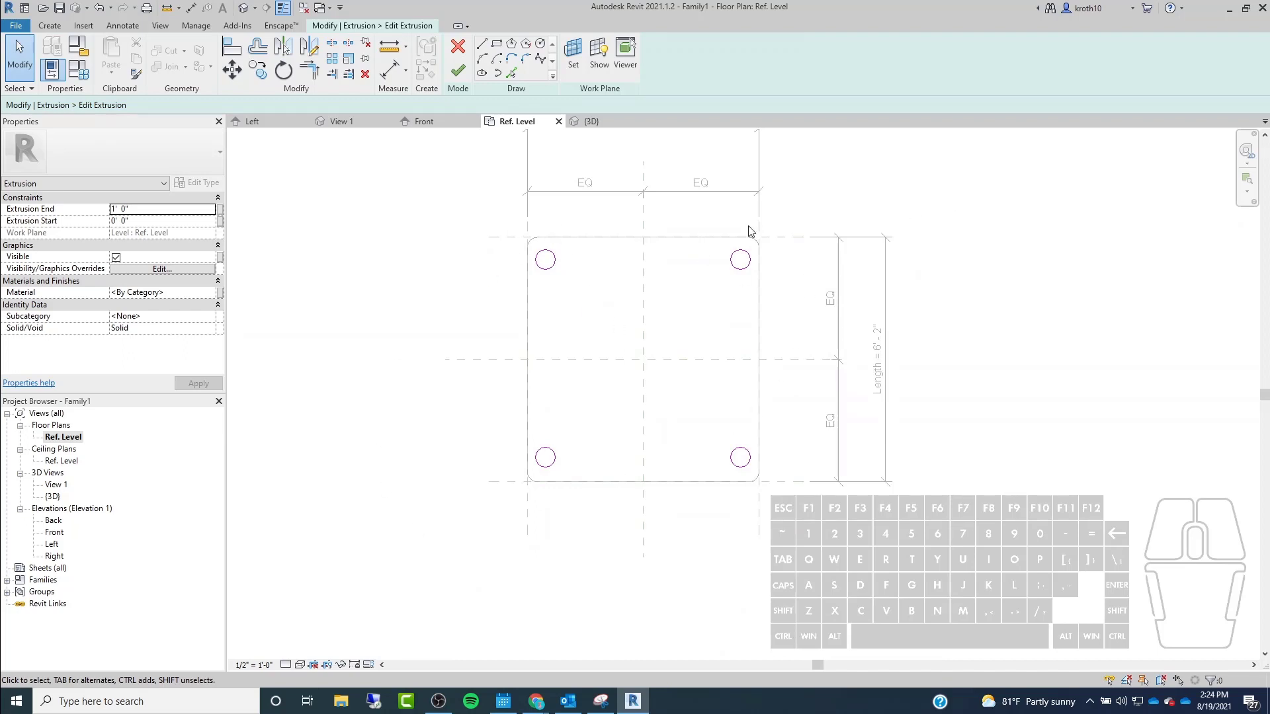
{"action": "left_click", "coordinate": [457, 71]}
{"action": "scroll", "coordinate": [558, 341], "scroll_direction": "up", "scroll_amount": 2}
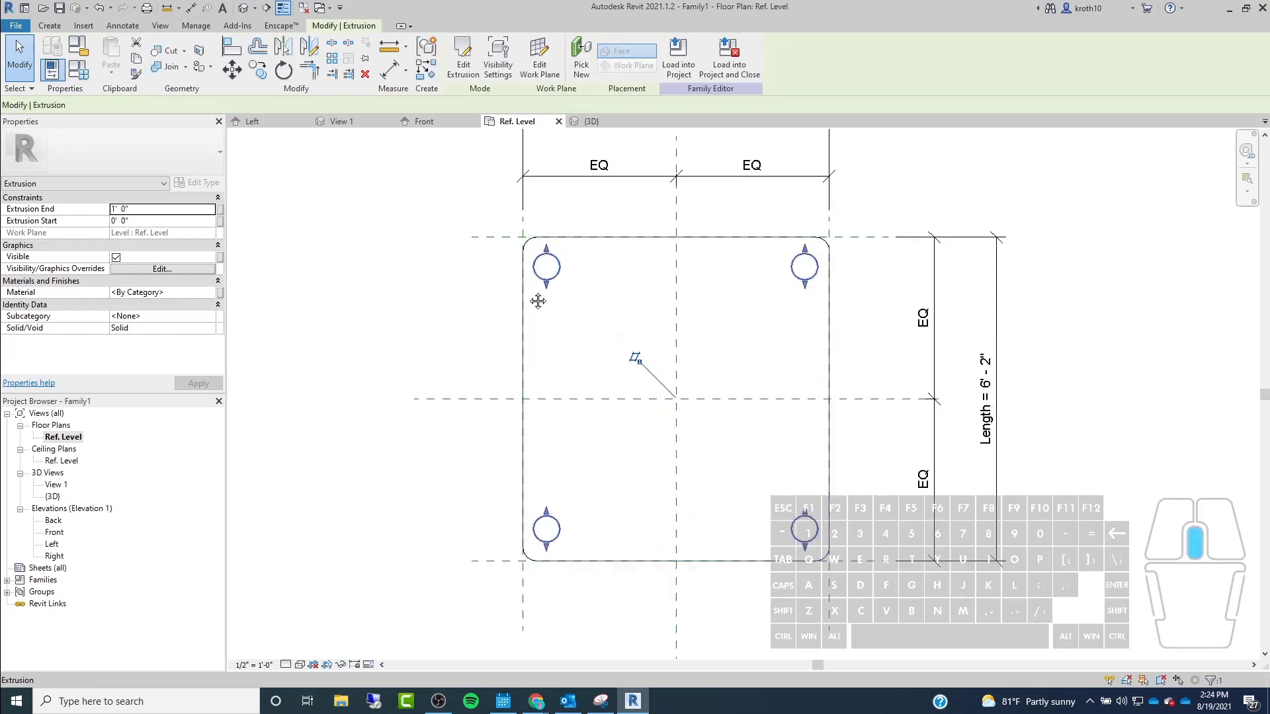
Set the tabletop's Width dimension to 7'.
{"action": "scroll", "coordinate": [642, 232], "scroll_direction": "down", "scroll_amount": 3}
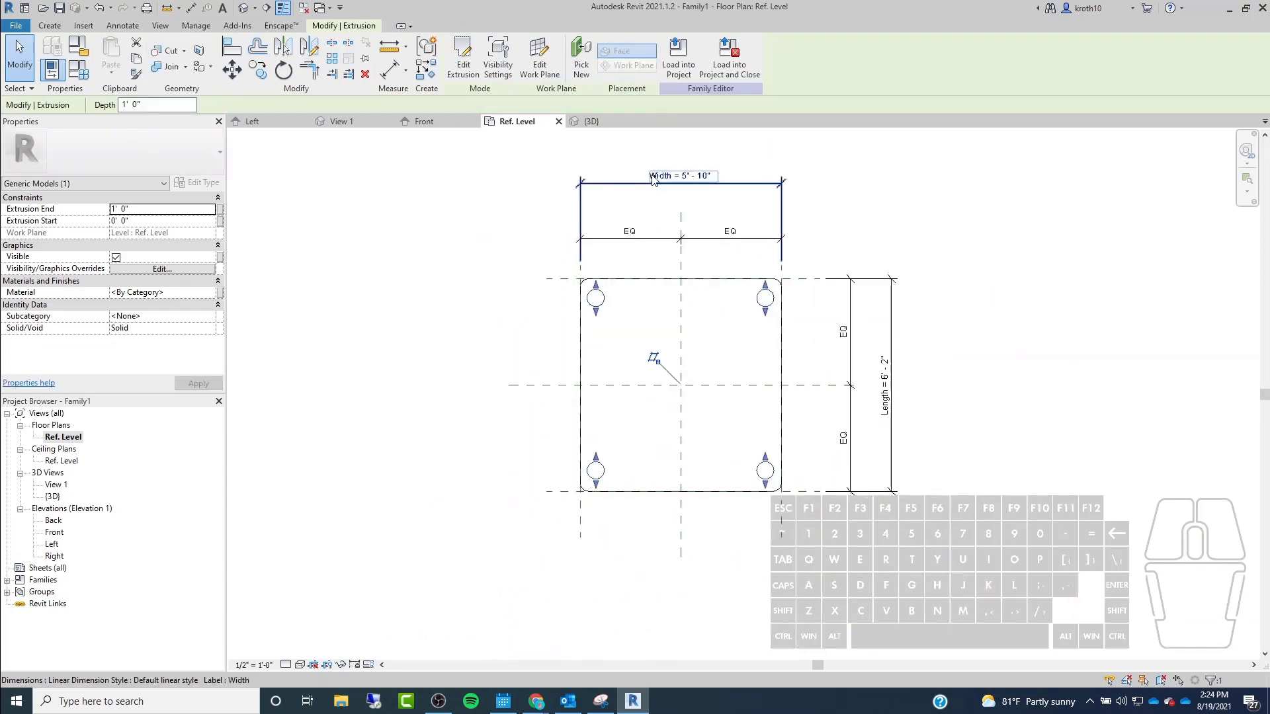
{"action": "left_click", "coordinate": [671, 176]}
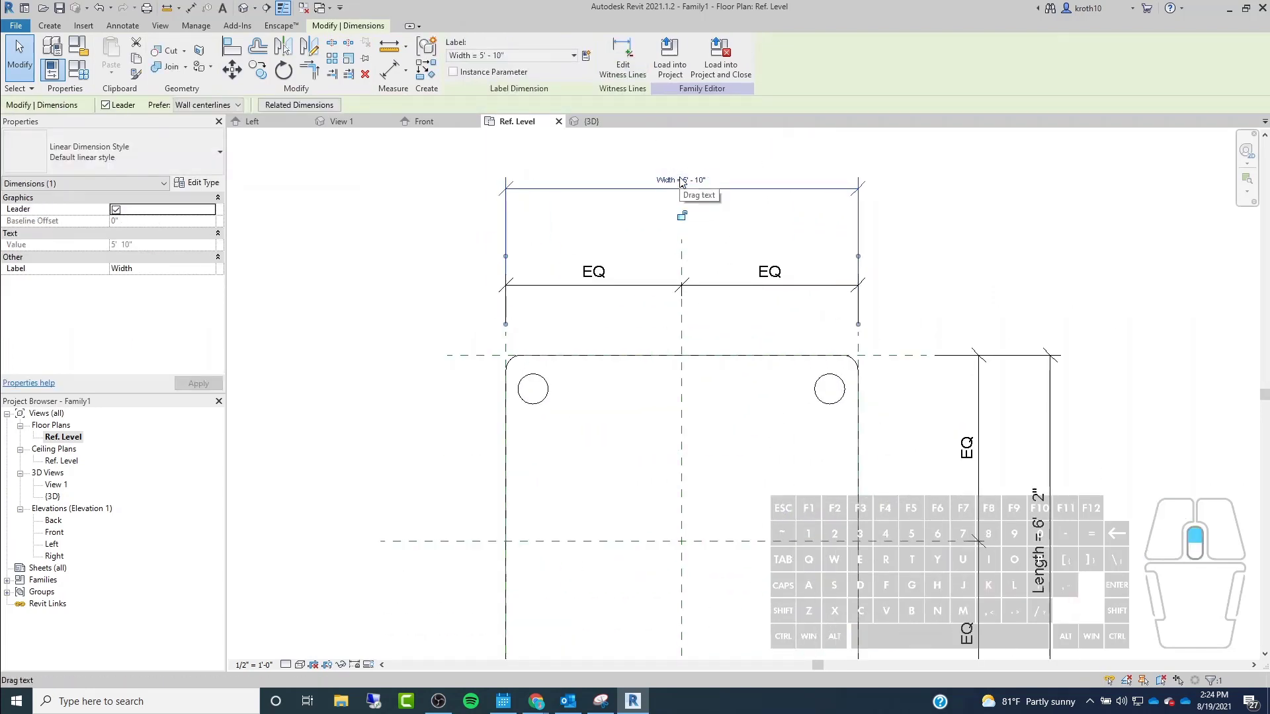
{"action": "middle_click_drag", "start_coordinate": [682, 187], "coordinate": [622, 215]}
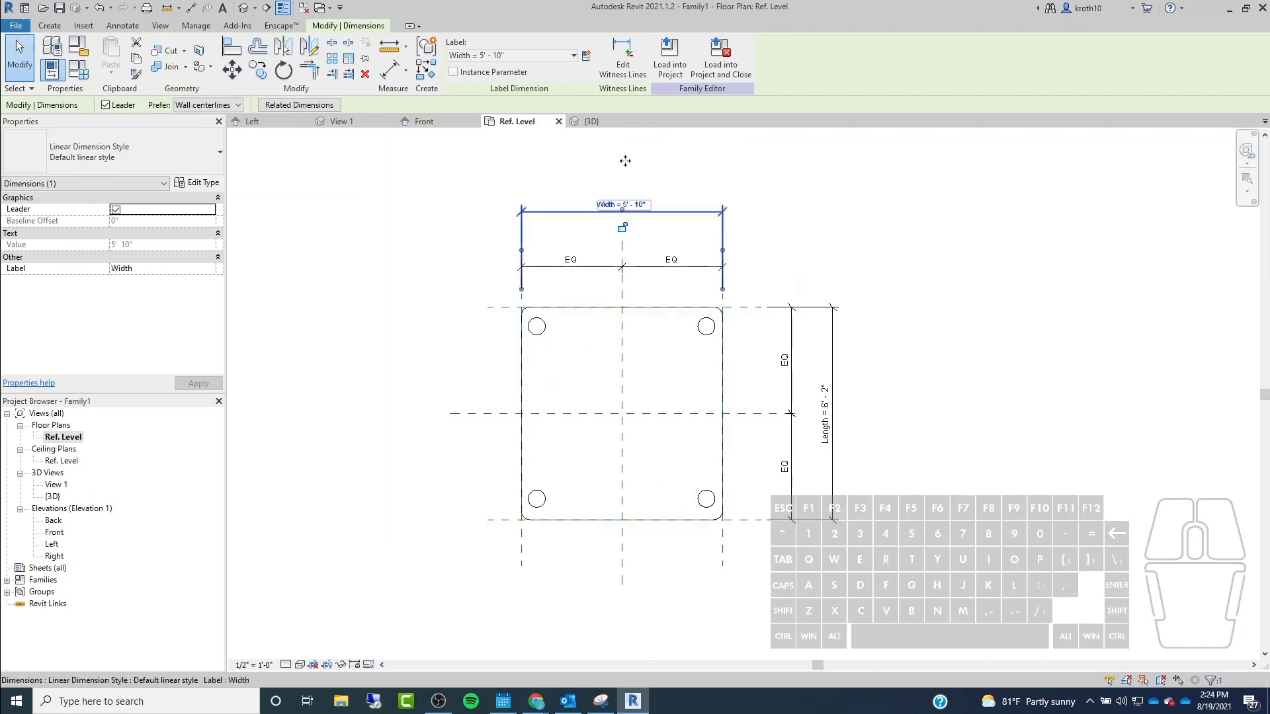
{"action": "left_click", "coordinate": [640, 205]}
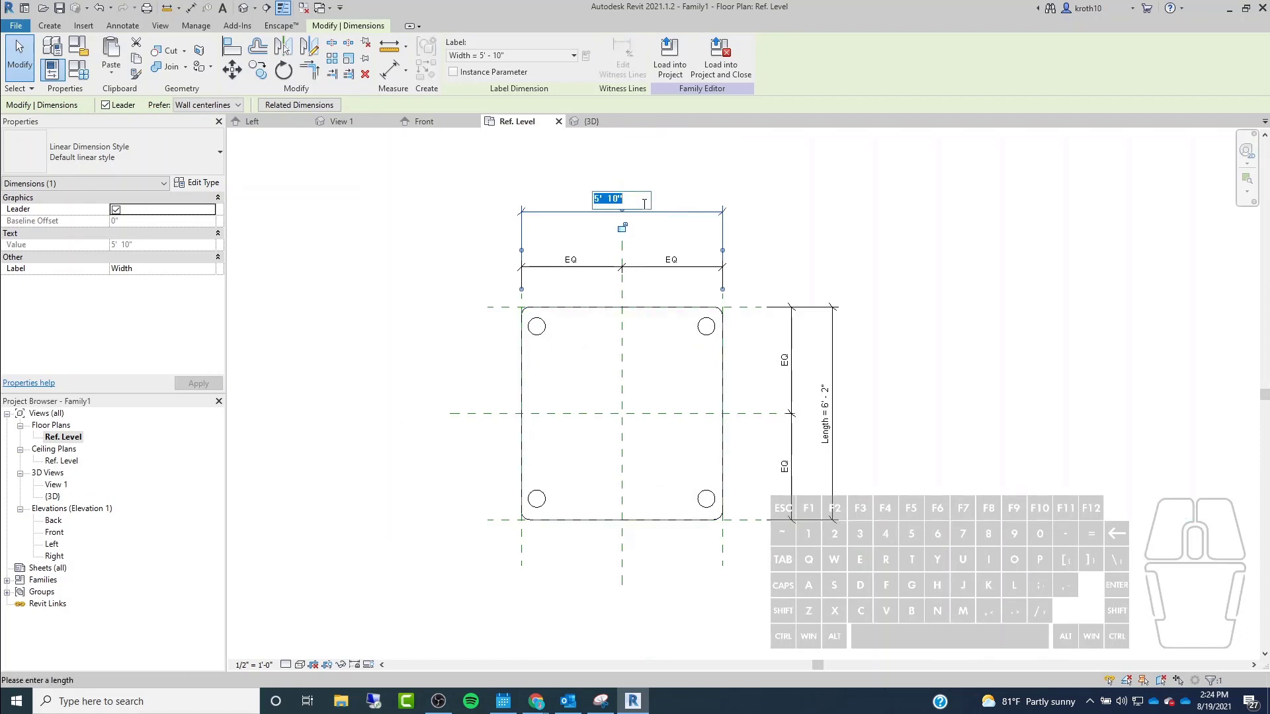
{"action": "type", "text": "7'"}
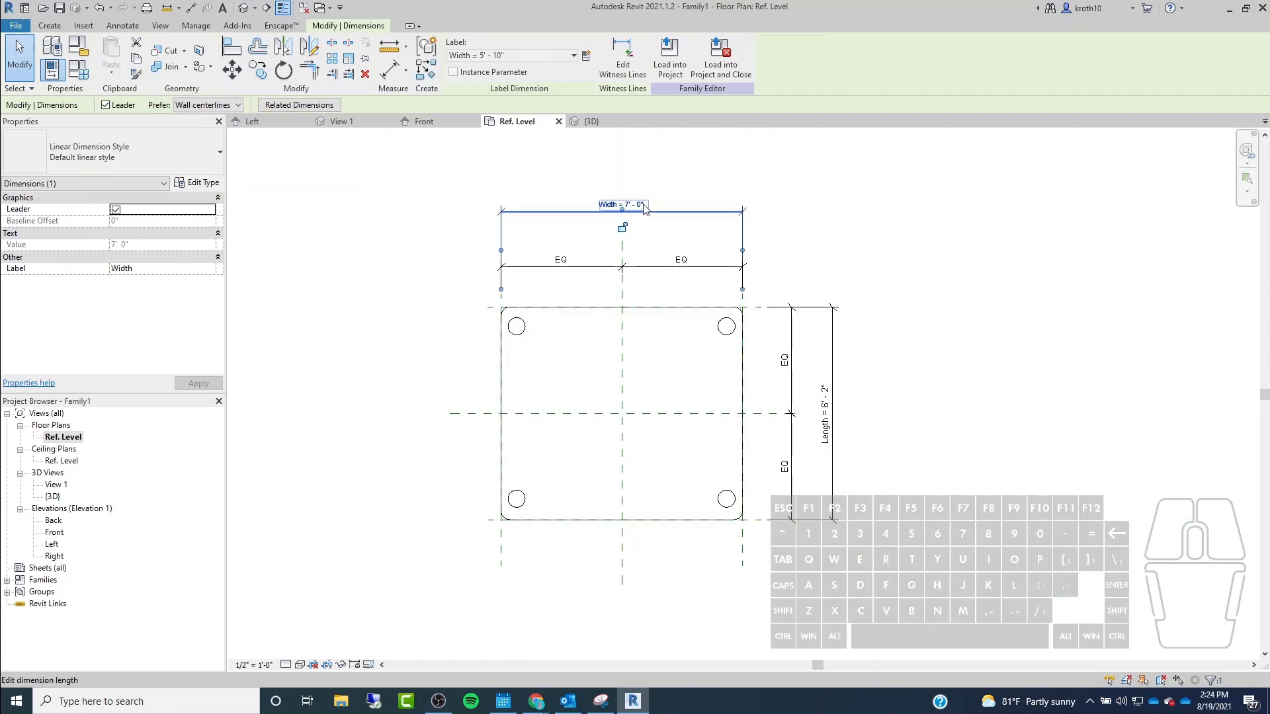
Select the leg extrusion and examine how its four circles sit relative to the widened tabletop's corners.
{"action": "key", "text": "Return"}
{"action": "scroll", "coordinate": [689, 364], "scroll_direction": "up", "scroll_amount": 2}
{"action": "key", "text": "Escape"}
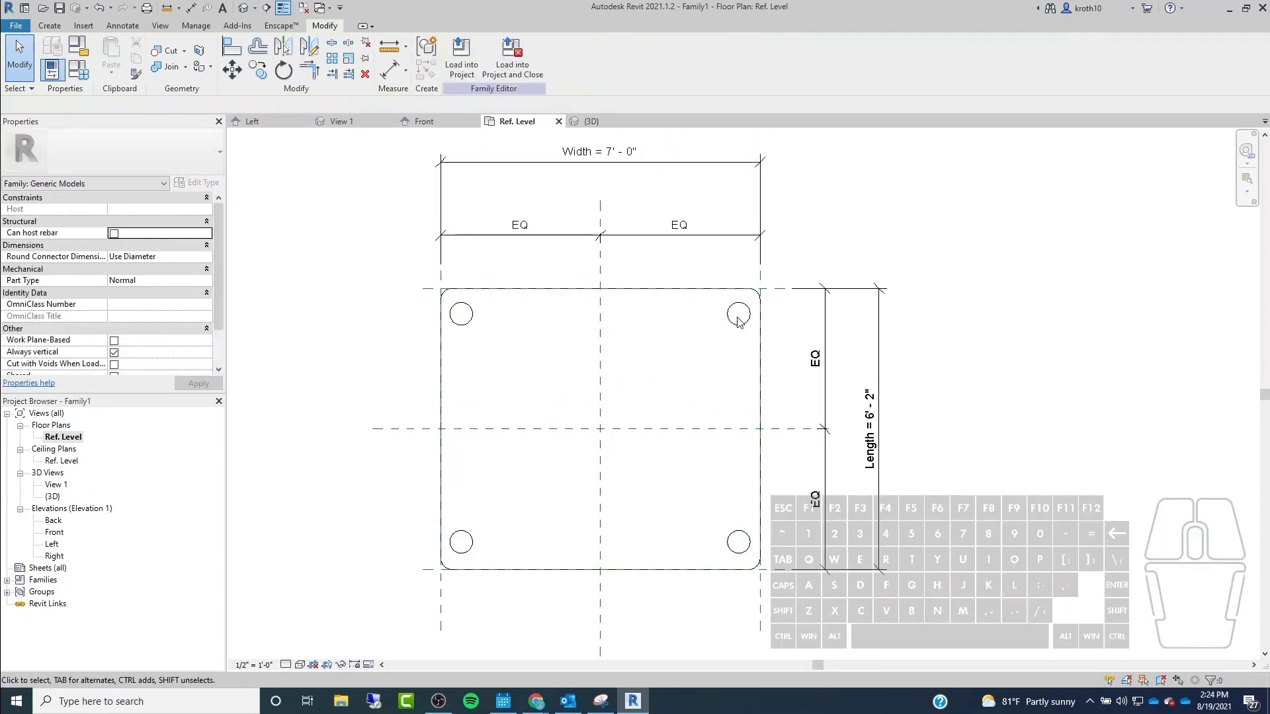
{"action": "left_click", "coordinate": [453, 316]}
{"action": "scroll", "coordinate": [485, 252], "scroll_direction": "up", "scroll_amount": 3}
{"action": "middle_click_drag", "start_coordinate": [486, 252], "coordinate": [476, 187]}
{"action": "scroll", "coordinate": [475, 185], "scroll_direction": "down", "scroll_amount": 3}
{"action": "middle_click_drag", "start_coordinate": [369, 212], "coordinate": [442, 212]}
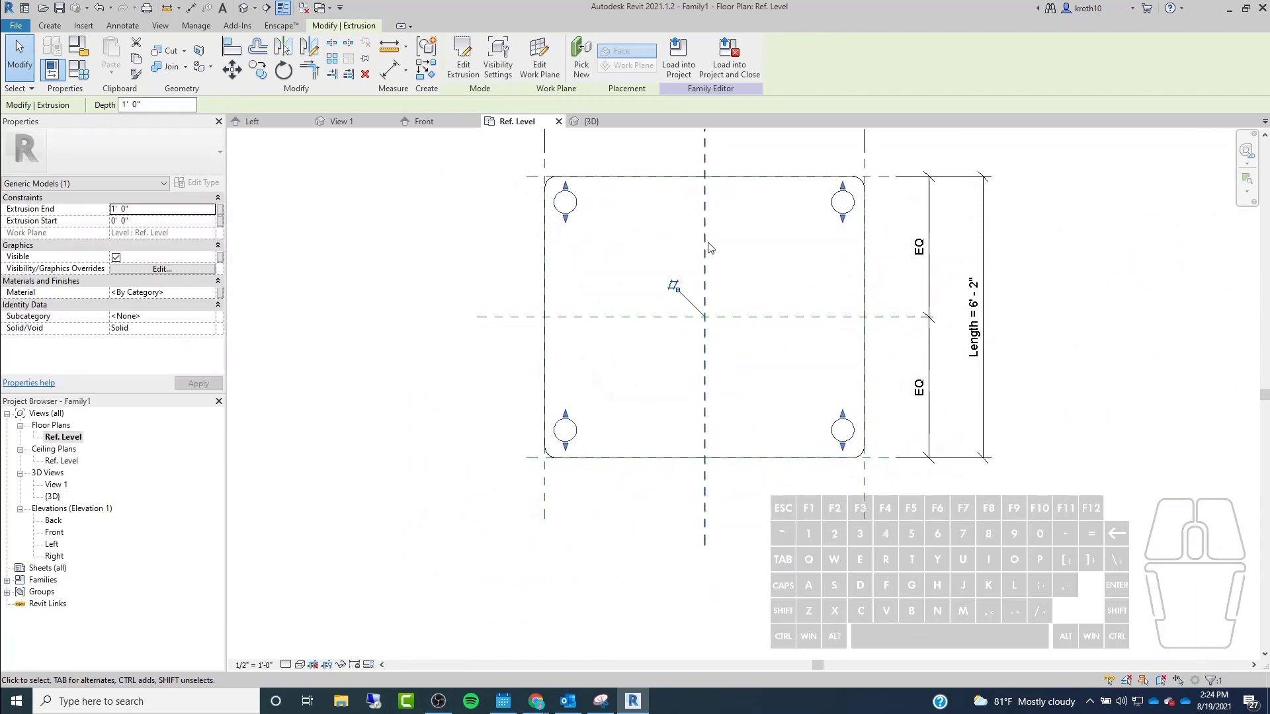
{"action": "scroll", "coordinate": [654, 206], "scroll_direction": "up", "scroll_amount": 2}
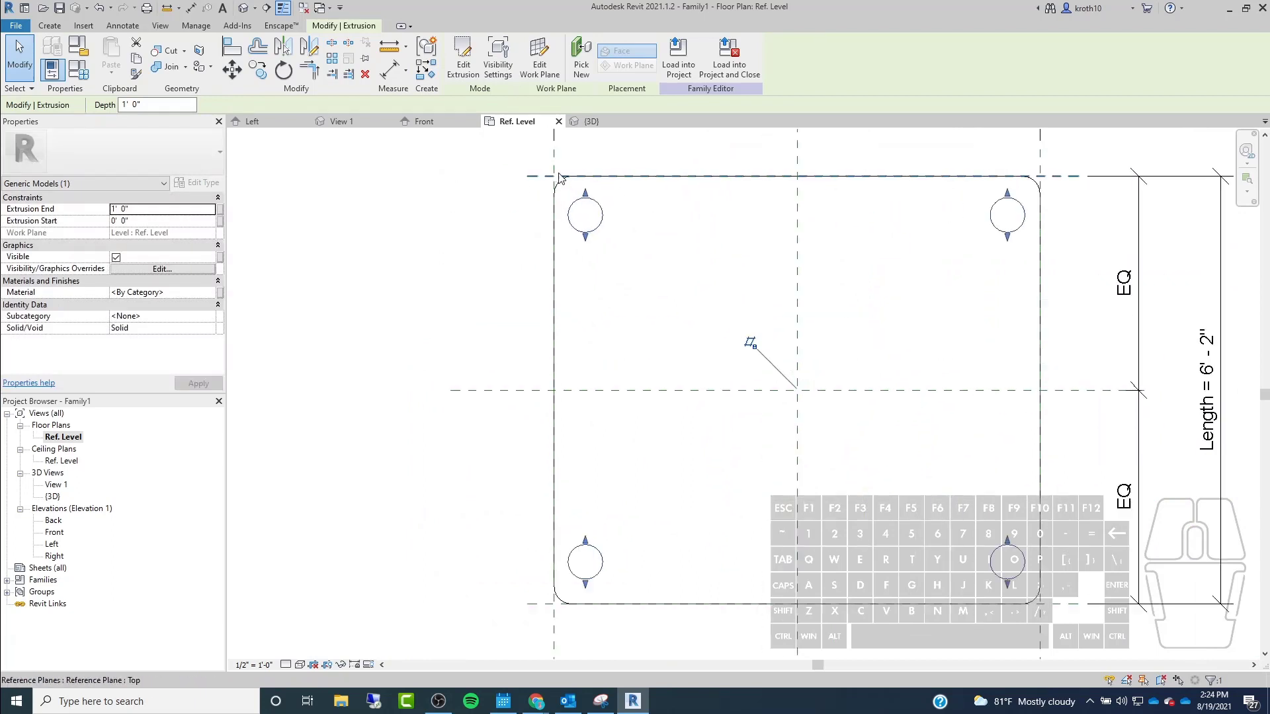
{"action": "left_click", "coordinate": [411, 263]}
{"action": "left_click", "coordinate": [497, 198]}
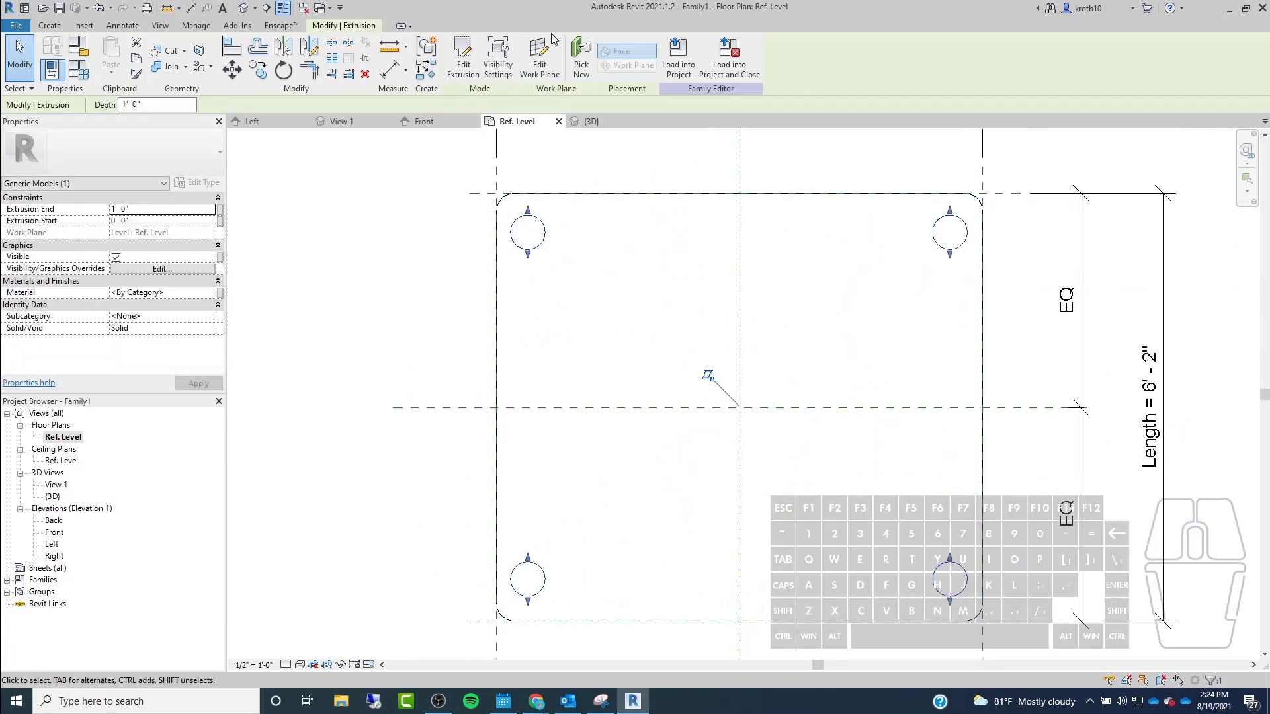
Open the leg extrusion's sketch, inspect the upper-left circle and its distance from the corner, and finish the sketch unedited.
{"action": "left_click", "coordinate": [456, 65]}
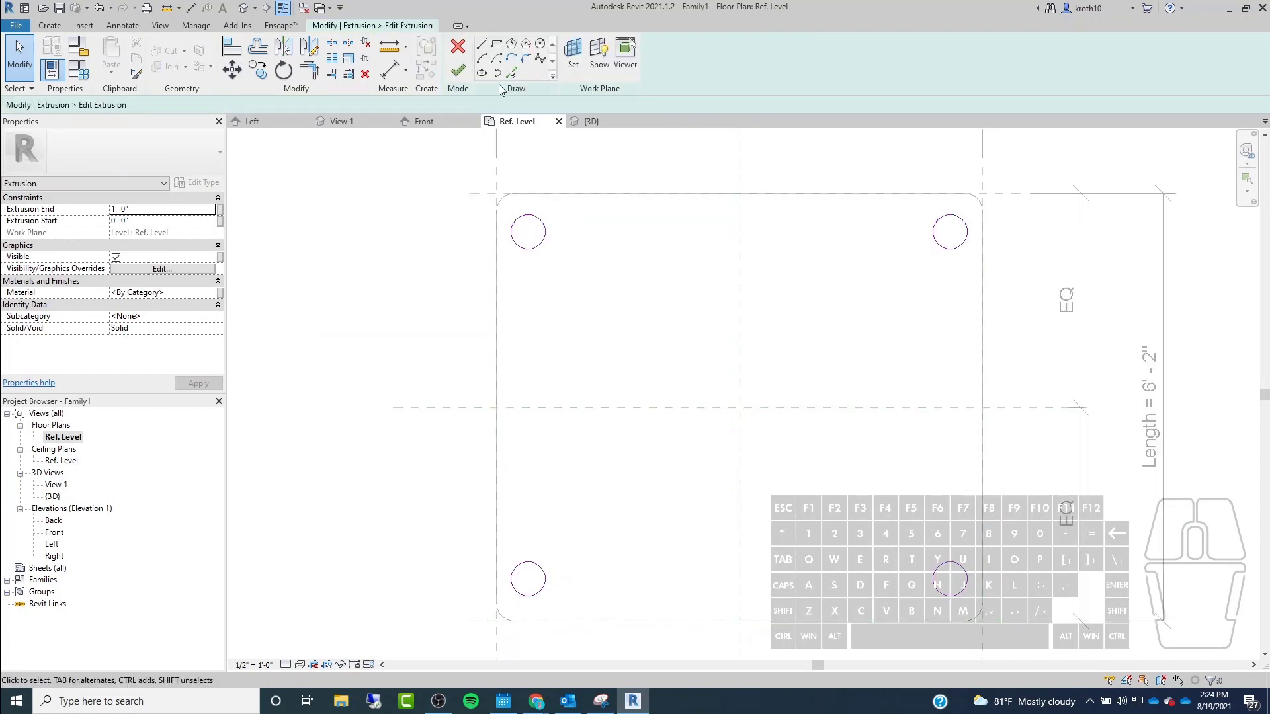
{"action": "left_click", "coordinate": [527, 216]}
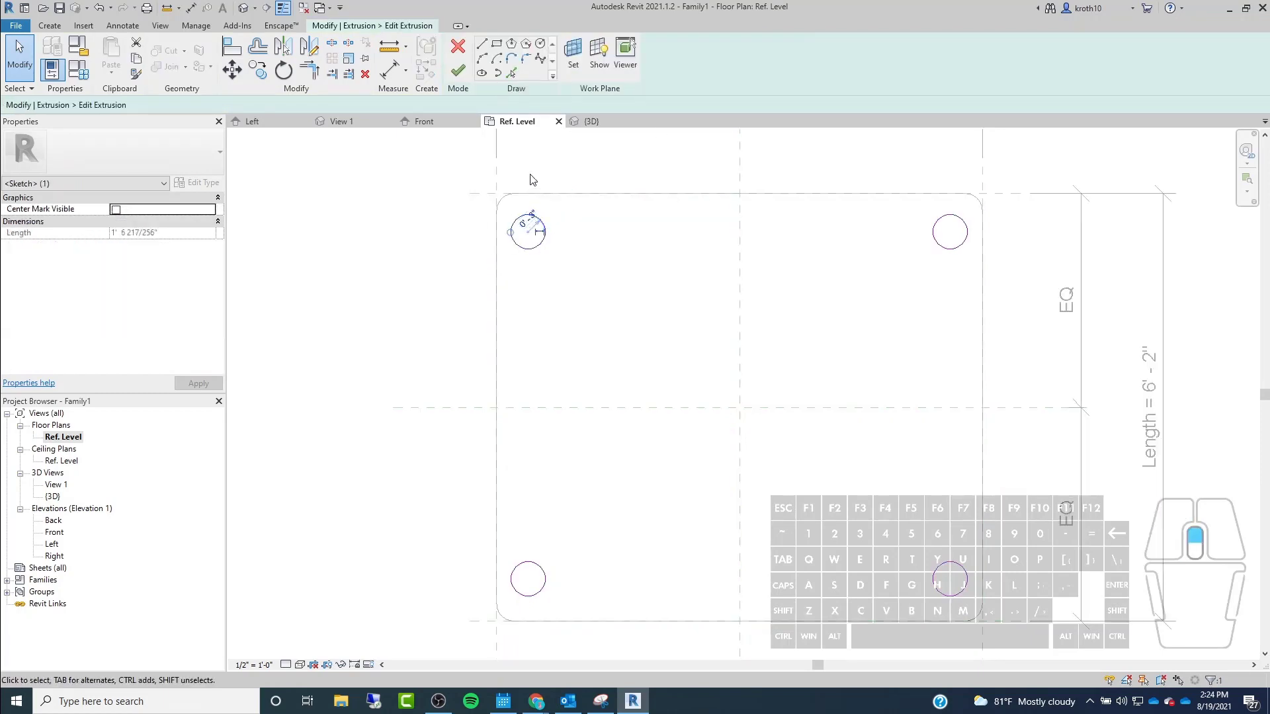
{"action": "scroll", "coordinate": [530, 176], "scroll_direction": "up", "scroll_amount": 4}
{"action": "scroll", "coordinate": [532, 180], "scroll_direction": "down", "scroll_amount": 4}
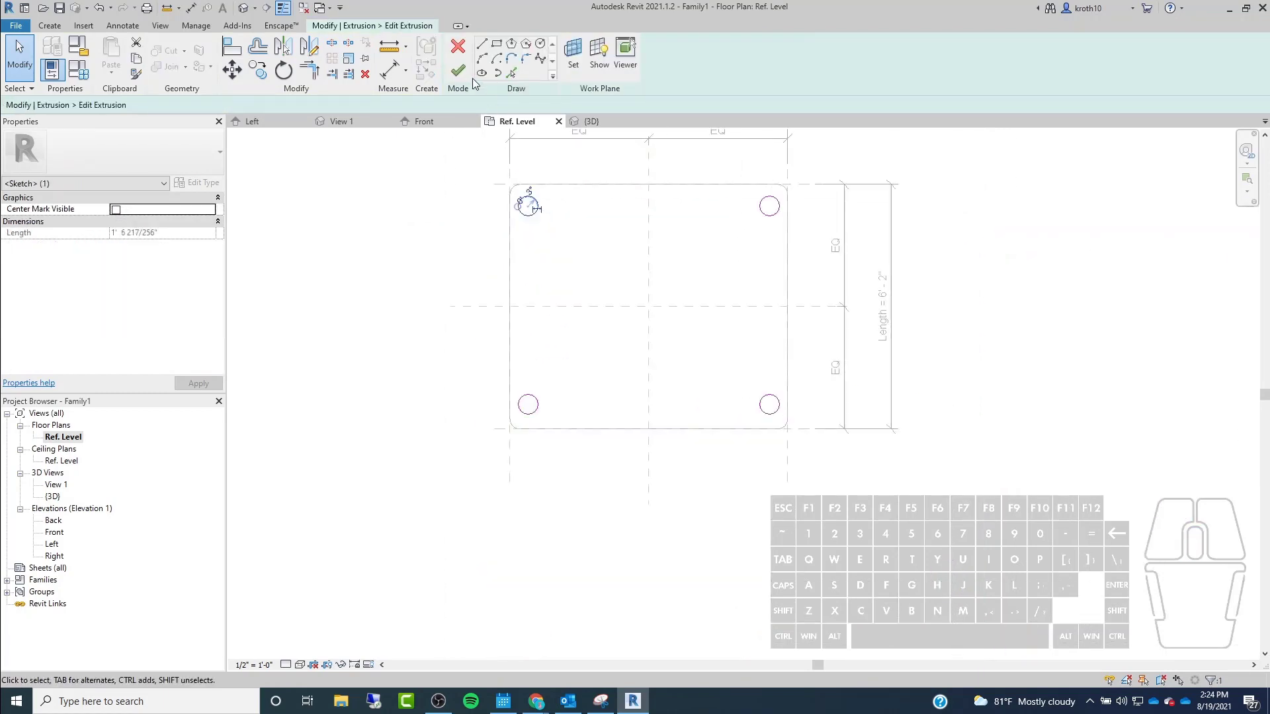
{"action": "middle_click_drag", "start_coordinate": [493, 225], "coordinate": [482, 303]}
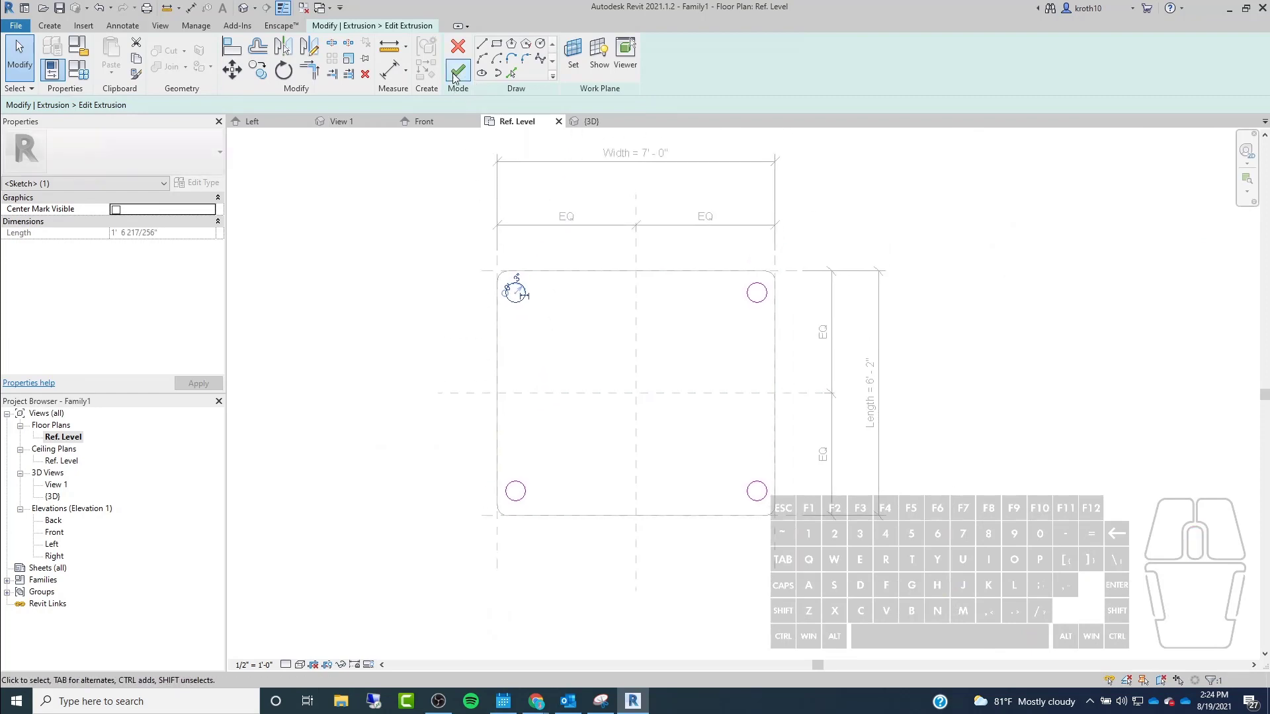
{"action": "left_click", "coordinate": [456, 71]}
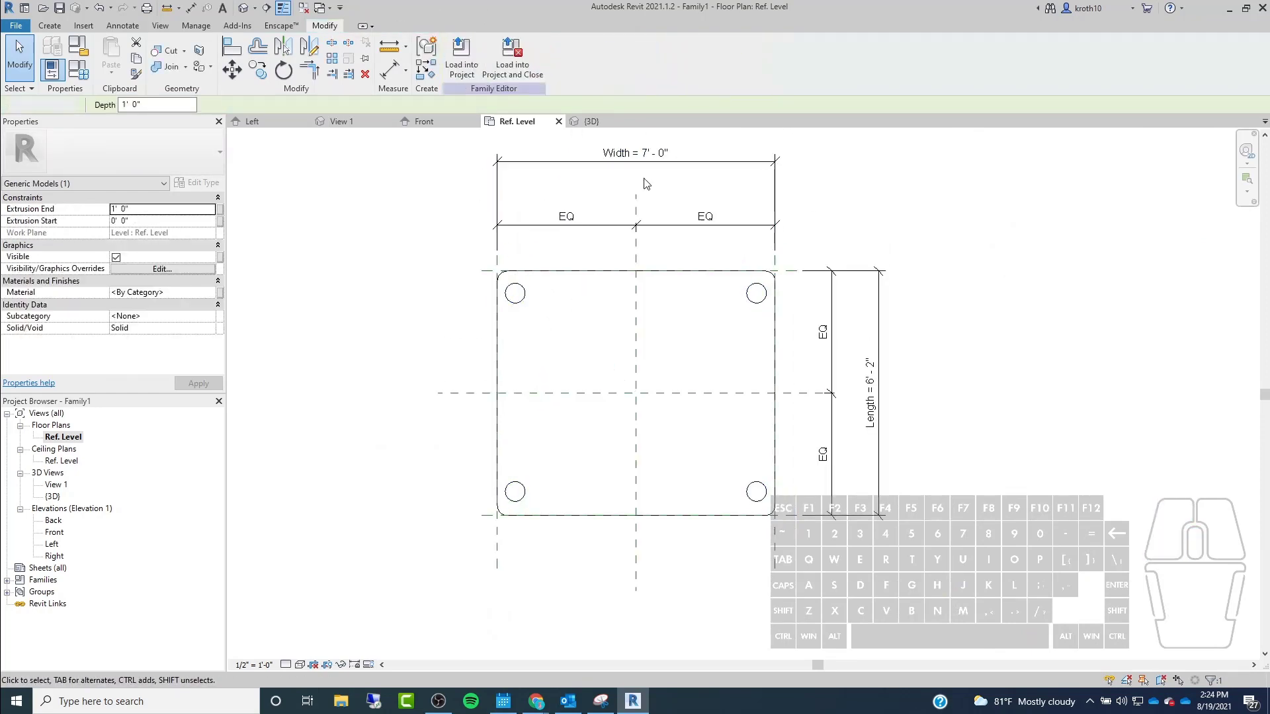
Set the tabletop's Width dimension to 5'.
{"action": "left_click", "coordinate": [636, 154]}
{"action": "left_click", "coordinate": [651, 152]}
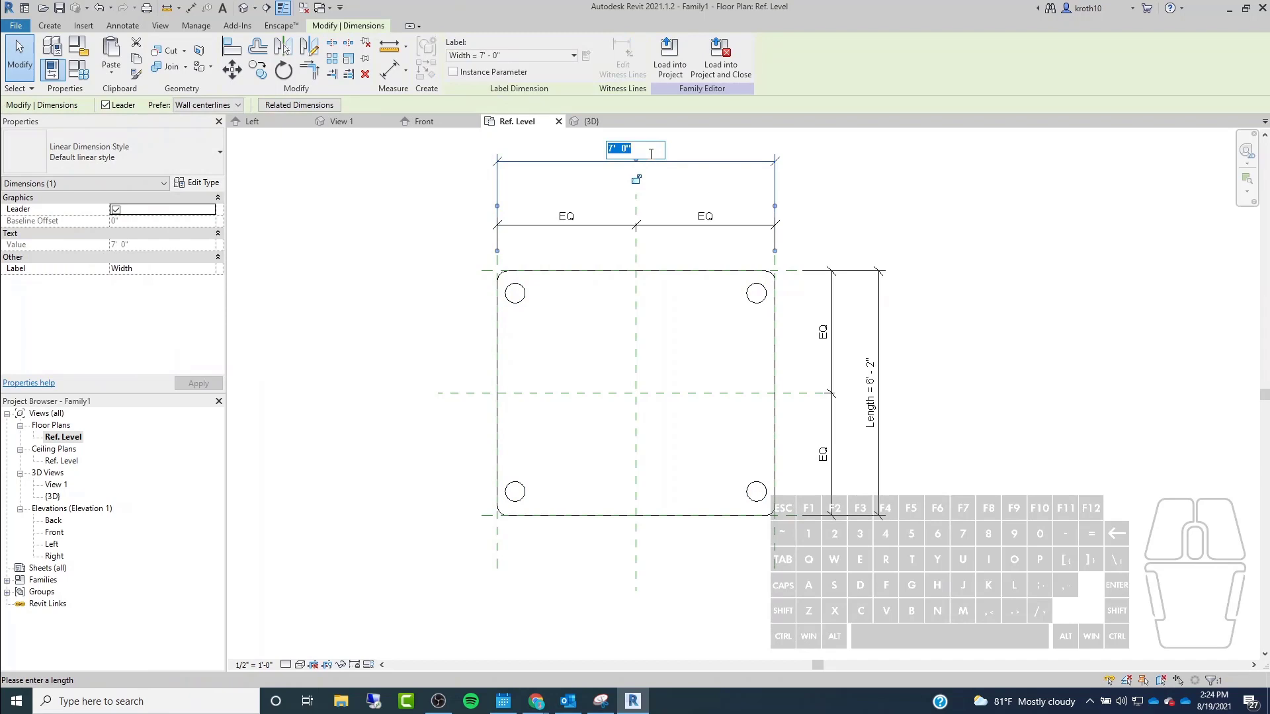
{"action": "type", "text": "5'"}
{"action": "key", "text": "Return"}
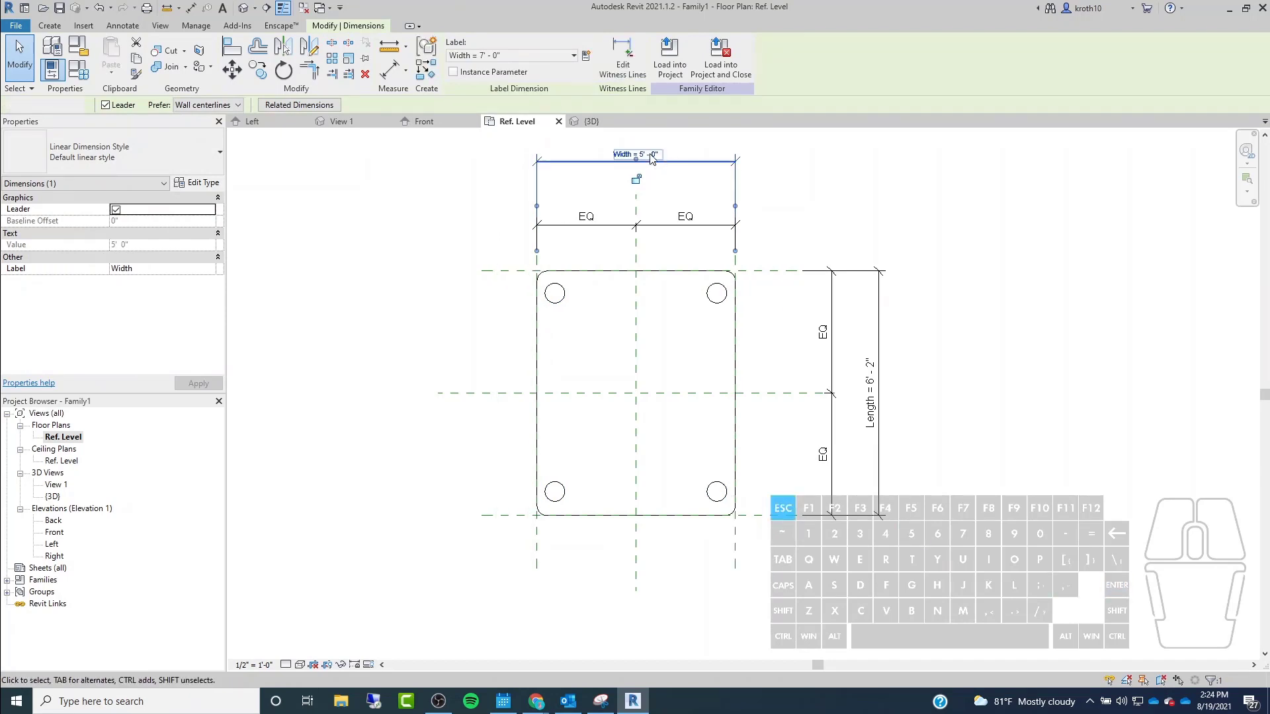
{"action": "key", "text": "Escape"}
Open the leg extrusion's sketch for editing and examine the upper-left circle's position relative to the tabletop edges.
{"action": "left_click", "coordinate": [604, 295]}
{"action": "scroll", "coordinate": [602, 290], "scroll_direction": "up", "scroll_amount": 2}
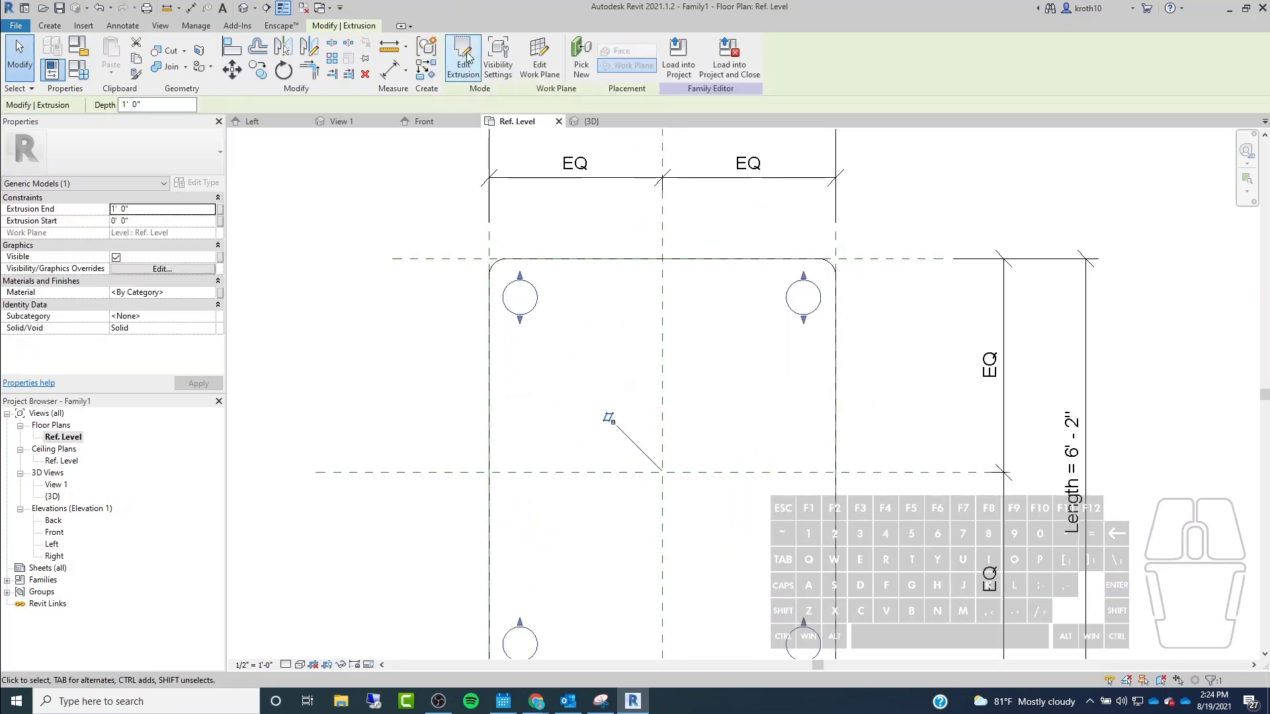
{"action": "left_click", "coordinate": [463, 74]}
{"action": "mouse_move", "coordinate": [801, 348]}
{"action": "middle_mouse_down"}
{"action": "mouse_move", "coordinate": [734, 405]}
{"action": "mouse_move", "coordinate": [897, 315]}
{"action": "middle_mouse_up"}
{"action": "scroll", "coordinate": [547, 286], "scroll_direction": "up", "scroll_amount": 2}
{"action": "mouse_move", "coordinate": [814, 136]}
{"action": "middle_mouse_down"}
{"action": "mouse_move", "coordinate": [783, 224]}
{"action": "mouse_move", "coordinate": [723, 231]}
{"action": "middle_mouse_up"}
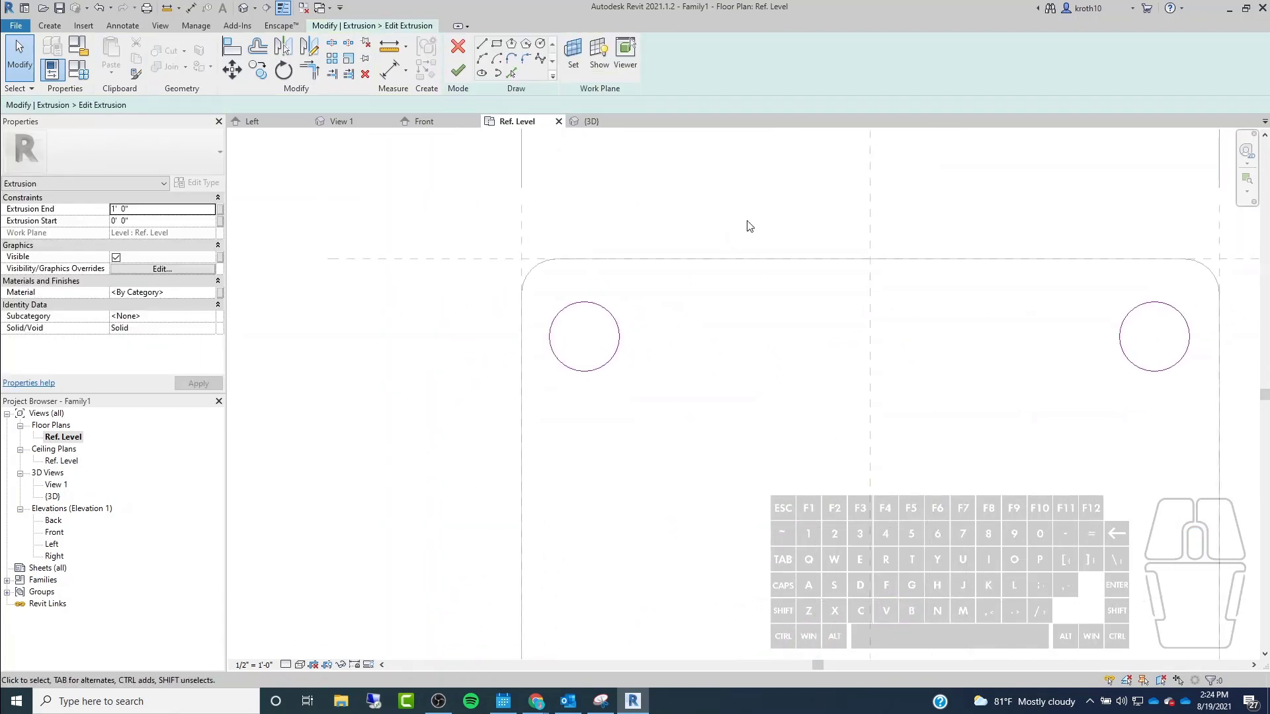
{"action": "left_click", "coordinate": [616, 335]}
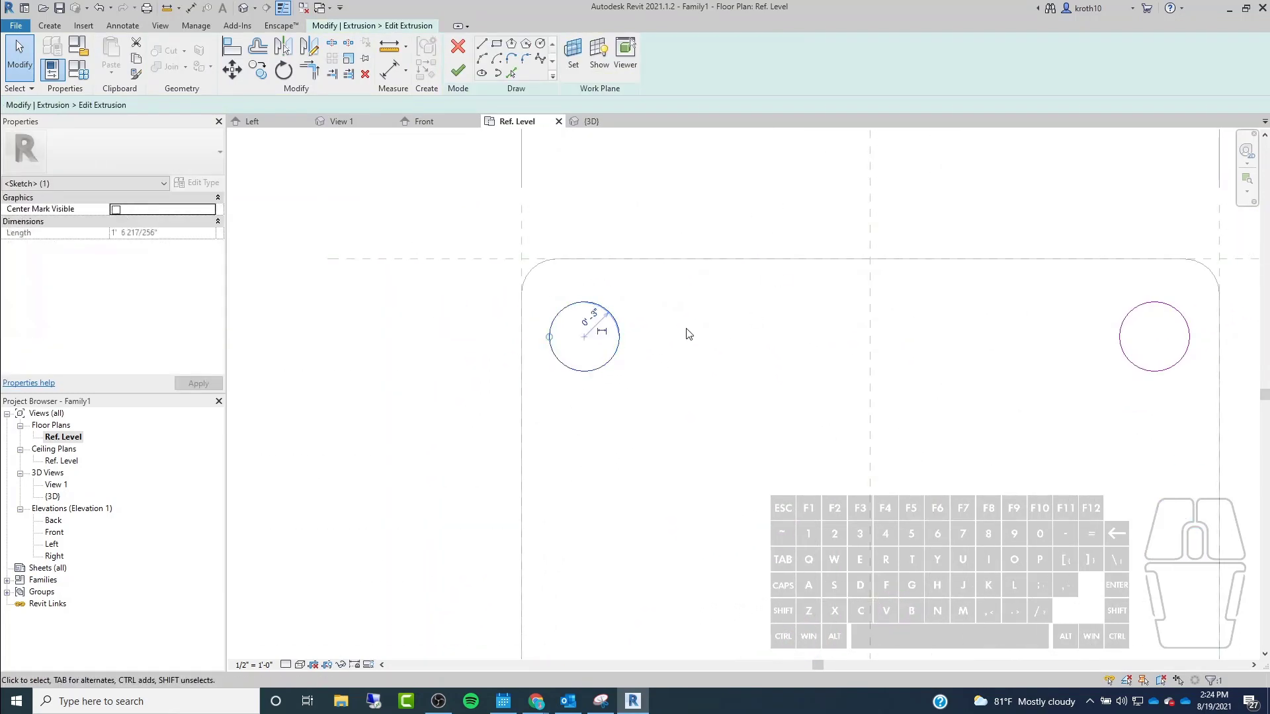
{"action": "scroll", "coordinate": [529, 238], "scroll_direction": "down", "scroll_amount": 1}
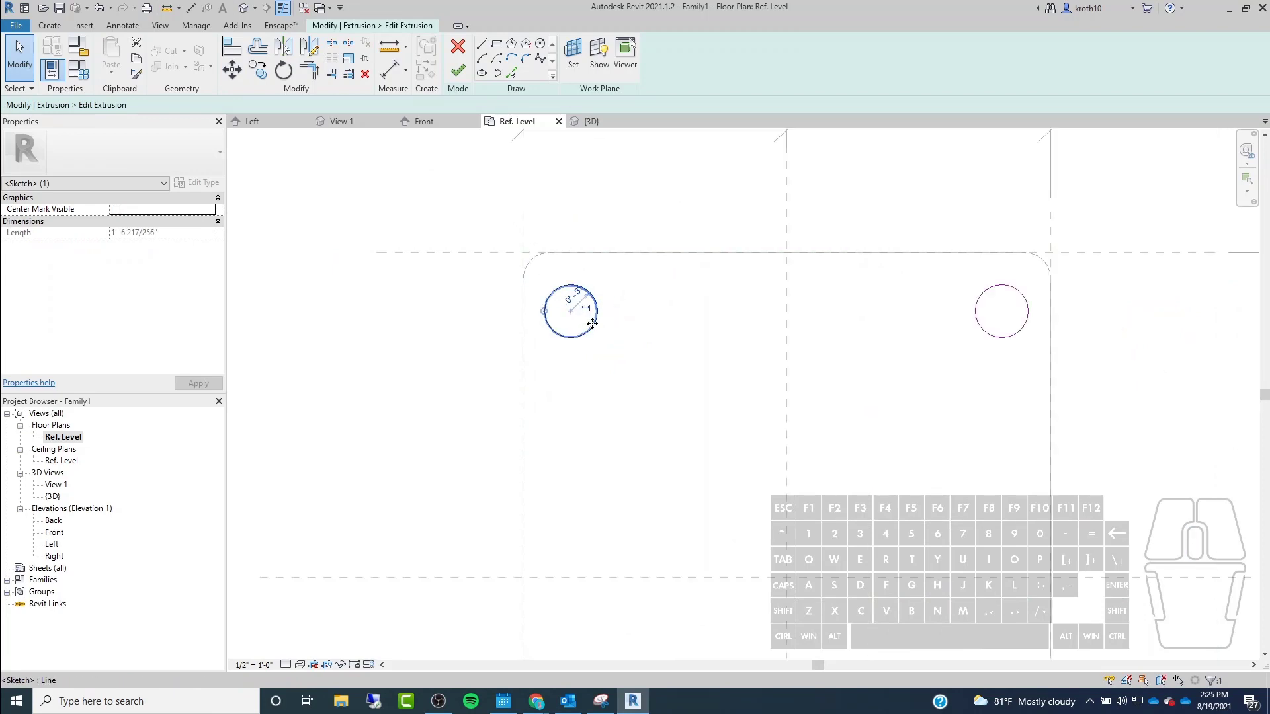
{"action": "scroll", "coordinate": [529, 266], "scroll_direction": "up", "scroll_amount": 5}
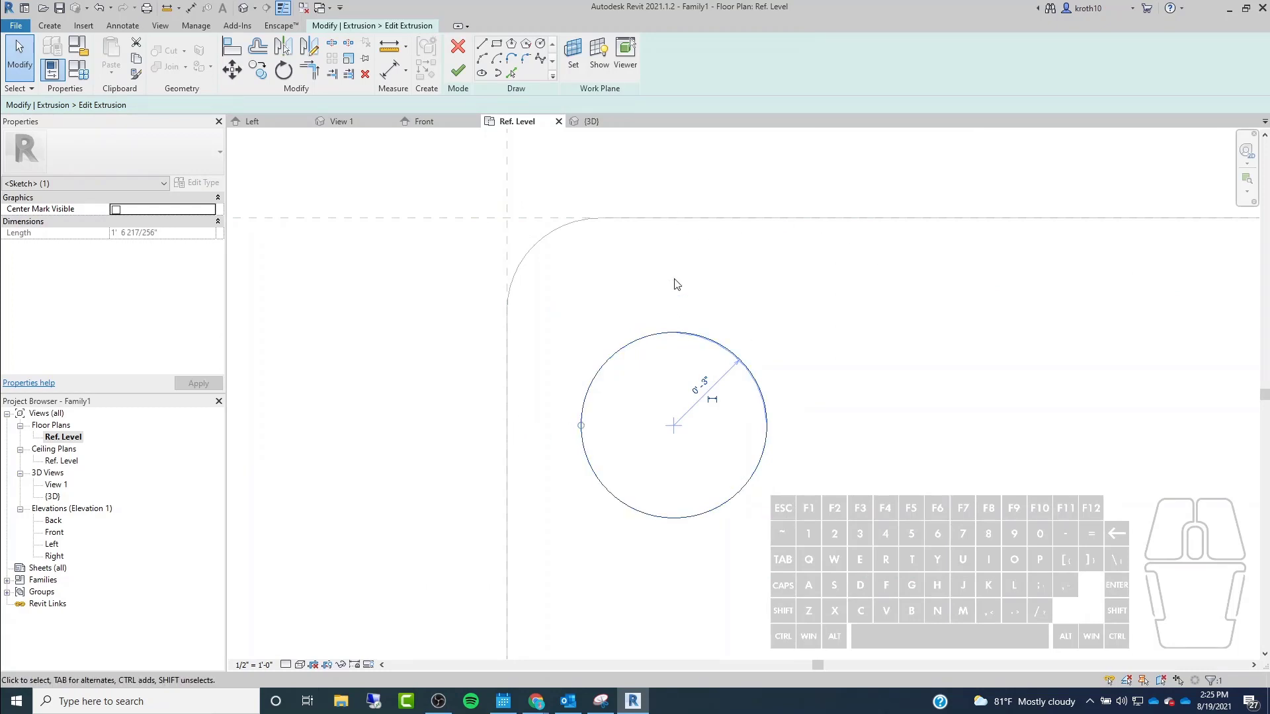
{"action": "scroll", "coordinate": [507, 306], "scroll_direction": "down", "scroll_amount": 4}
{"action": "left_click", "coordinate": [848, 309]}
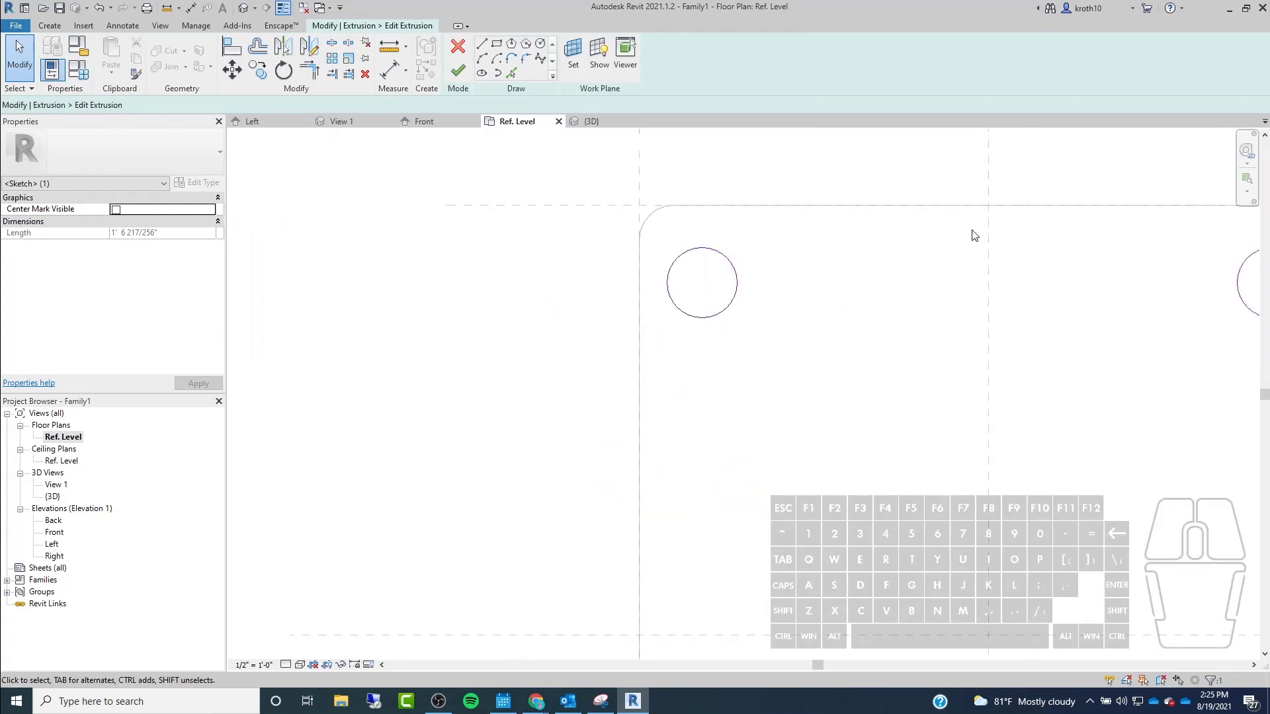
{"action": "middle_click_drag", "start_coordinate": [973, 232], "coordinate": [763, 355]}
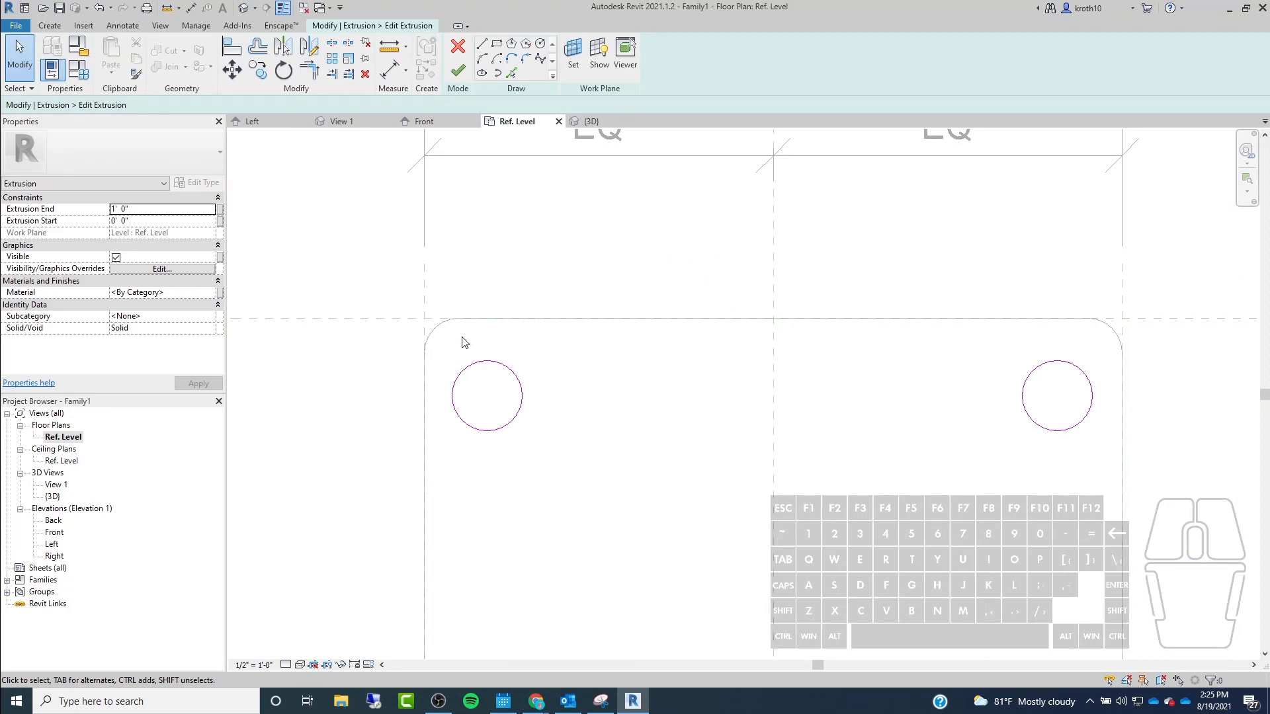
Make the center mark visible for the upper-left leg circle.
{"action": "left_click", "coordinate": [483, 363]}
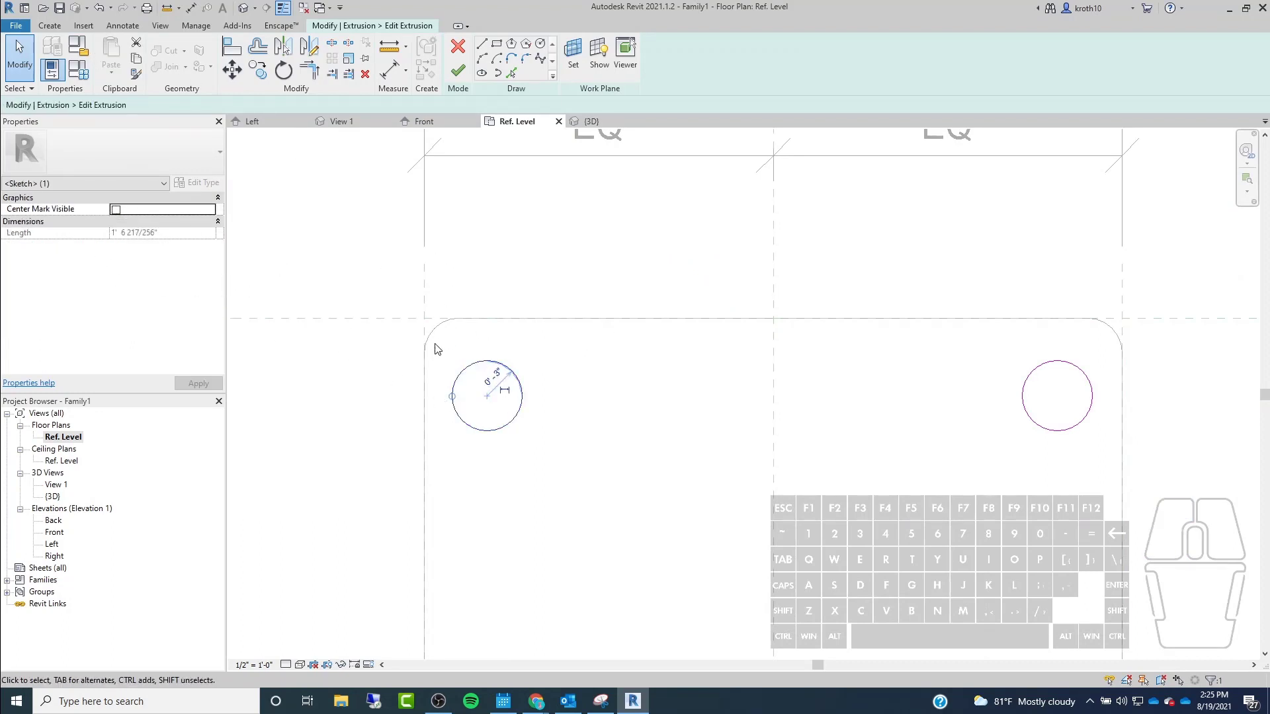
{"action": "scroll", "coordinate": [551, 285], "scroll_direction": "down", "scroll_amount": 3}
{"action": "scroll", "coordinate": [491, 280], "scroll_direction": "up", "scroll_amount": 2}
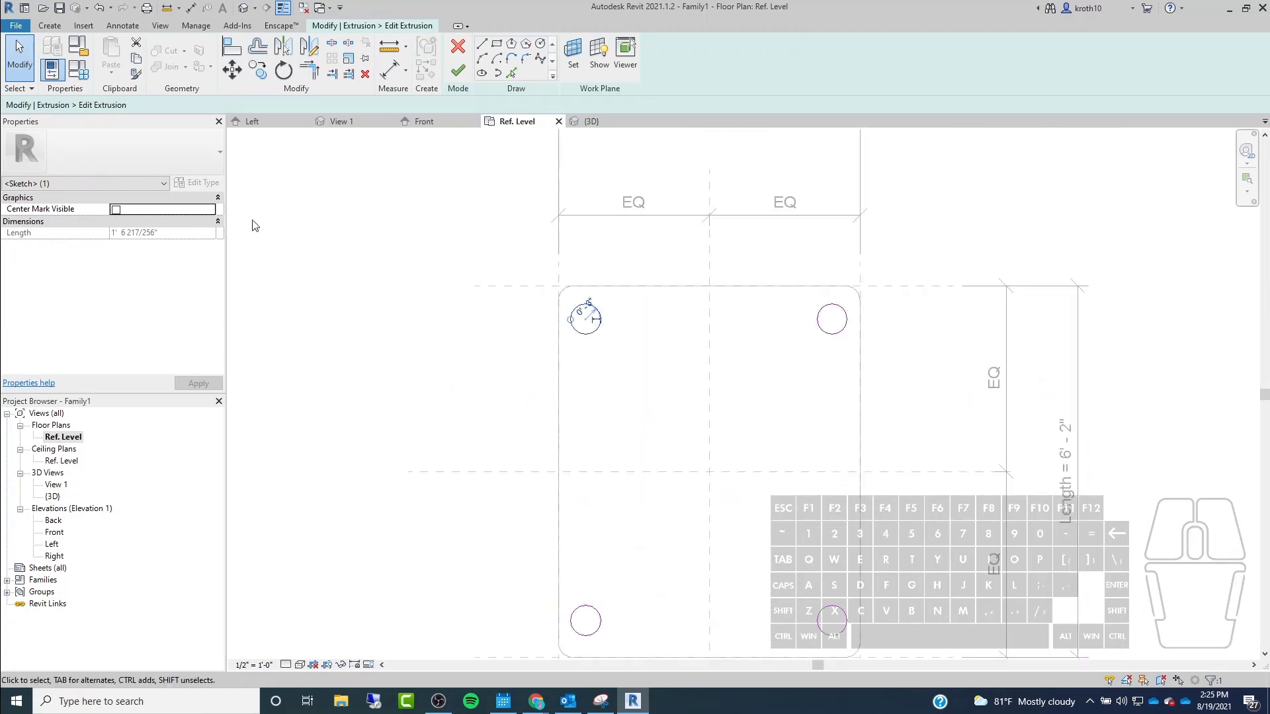
{"action": "left_click", "coordinate": [116, 210]}
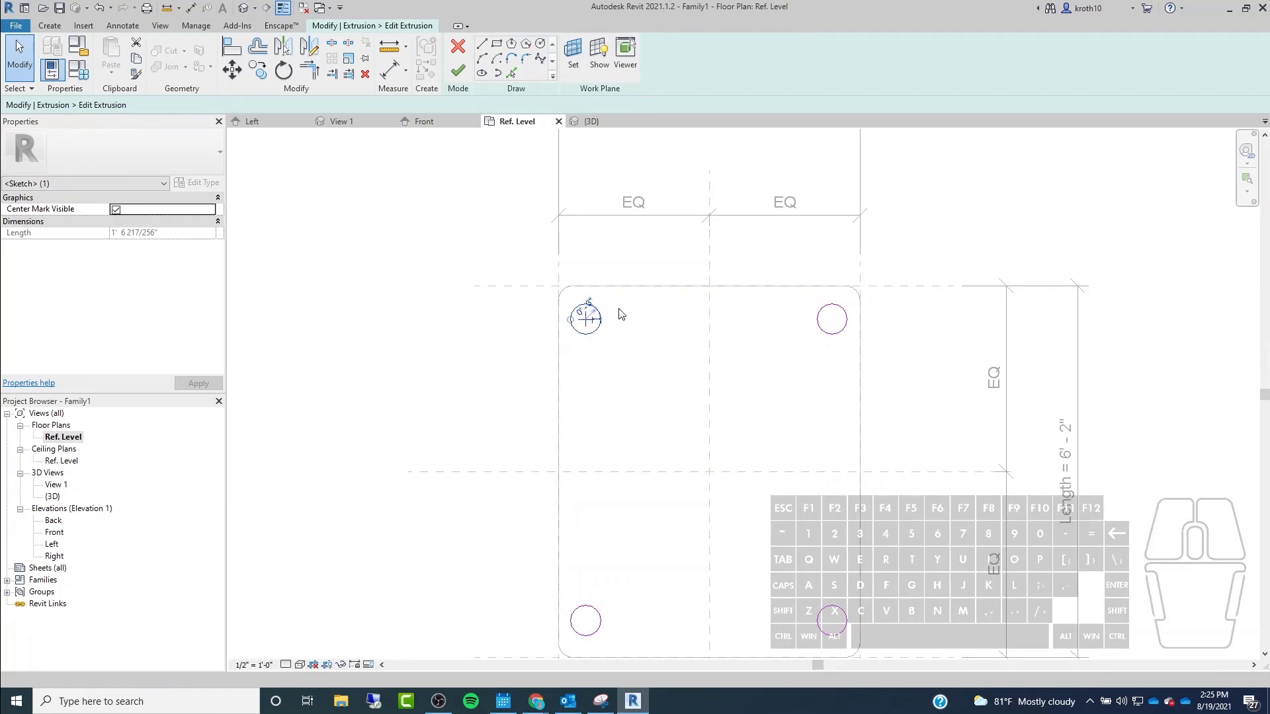
{"action": "left_click", "coordinate": [591, 311]}
{"action": "scroll", "coordinate": [586, 318], "scroll_direction": "up", "scroll_amount": 4}
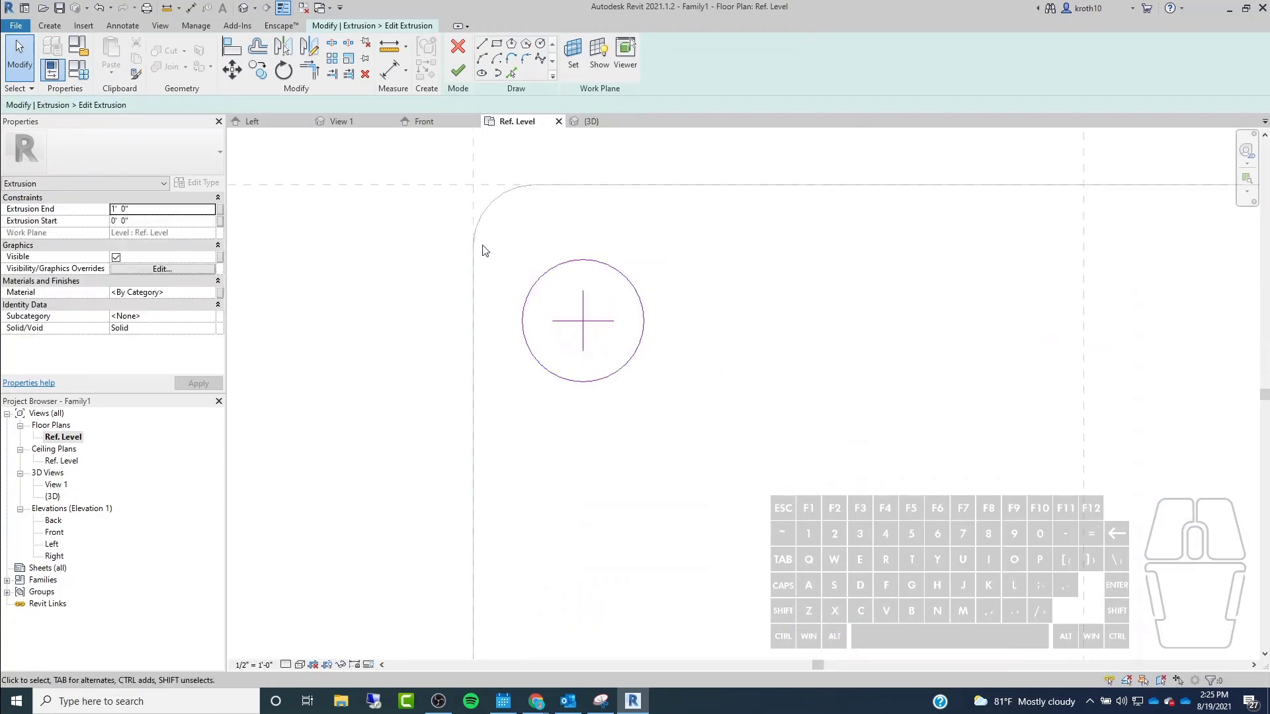
Make the center marks visible for the upper-right, lower-left and lower-right leg circles.
{"action": "scroll", "coordinate": [482, 250], "scroll_direction": "down", "scroll_amount": 5}
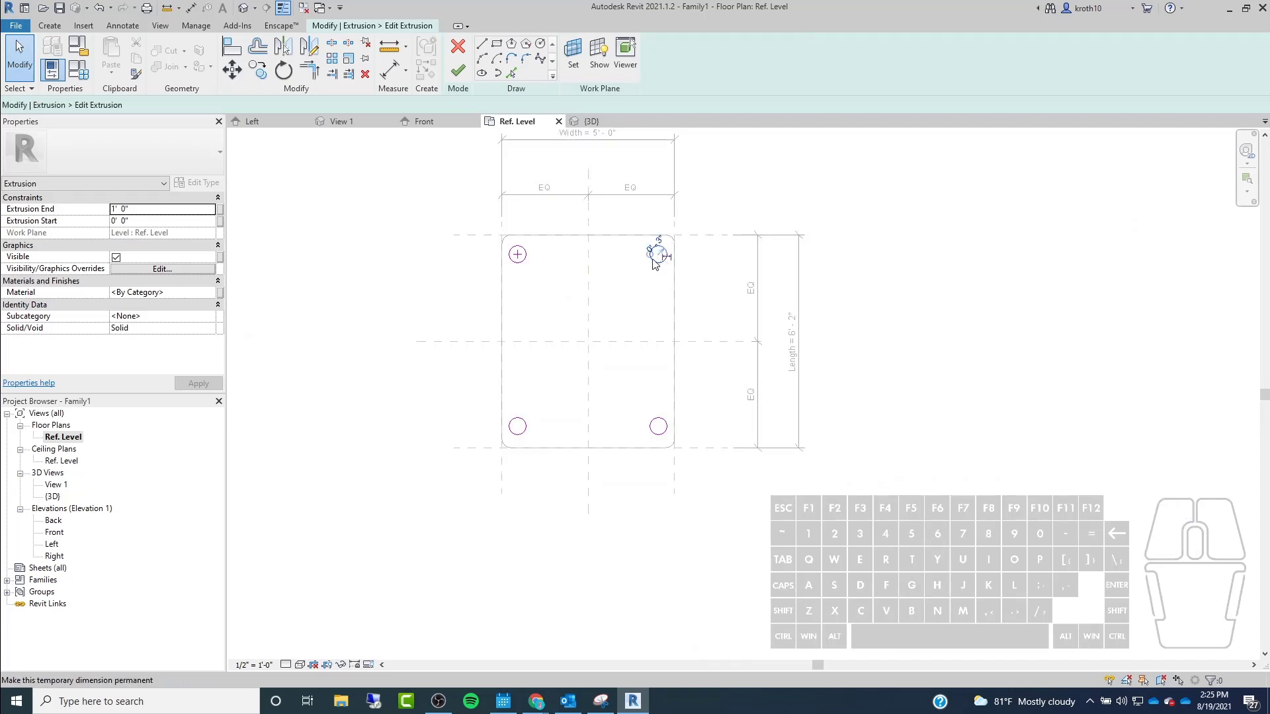
{"action": "left_click", "coordinate": [653, 260]}
{"action": "left_click", "coordinate": [115, 211]}
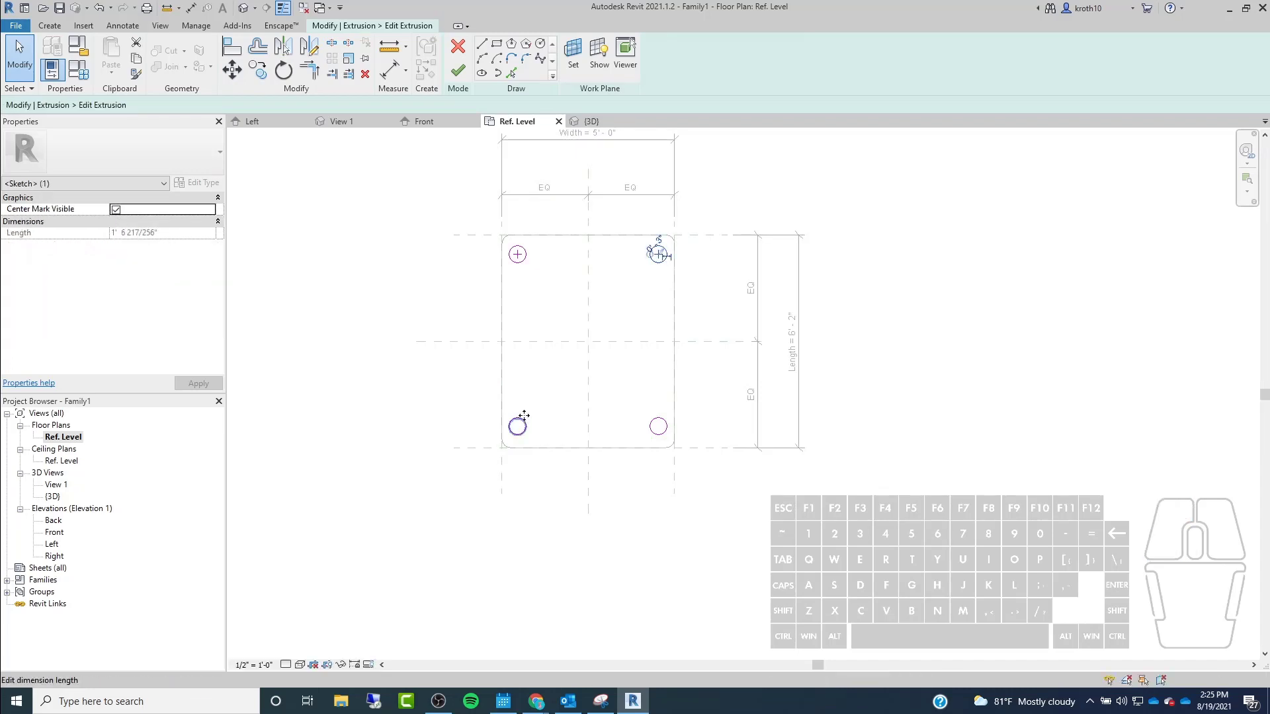
{"action": "left_click", "coordinate": [523, 417]}
{"action": "left_click", "coordinate": [116, 210]}
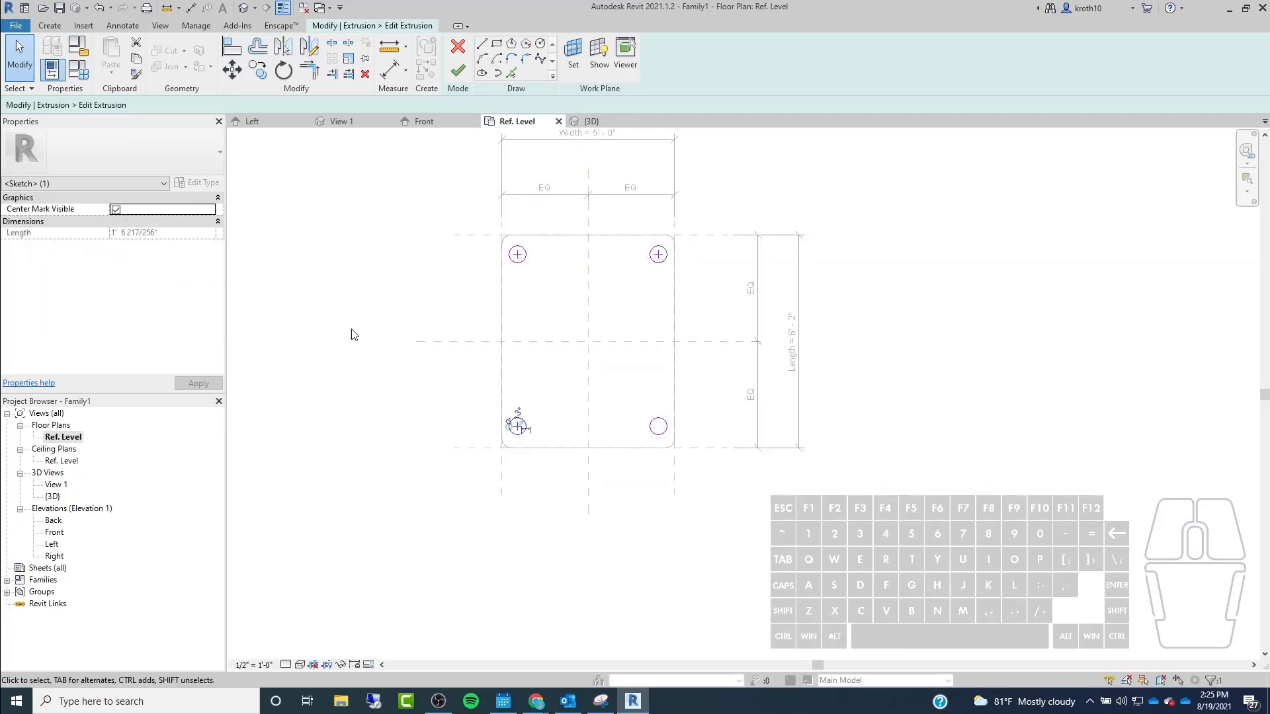
{"action": "left_click", "coordinate": [663, 418]}
{"action": "left_click", "coordinate": [116, 210]}
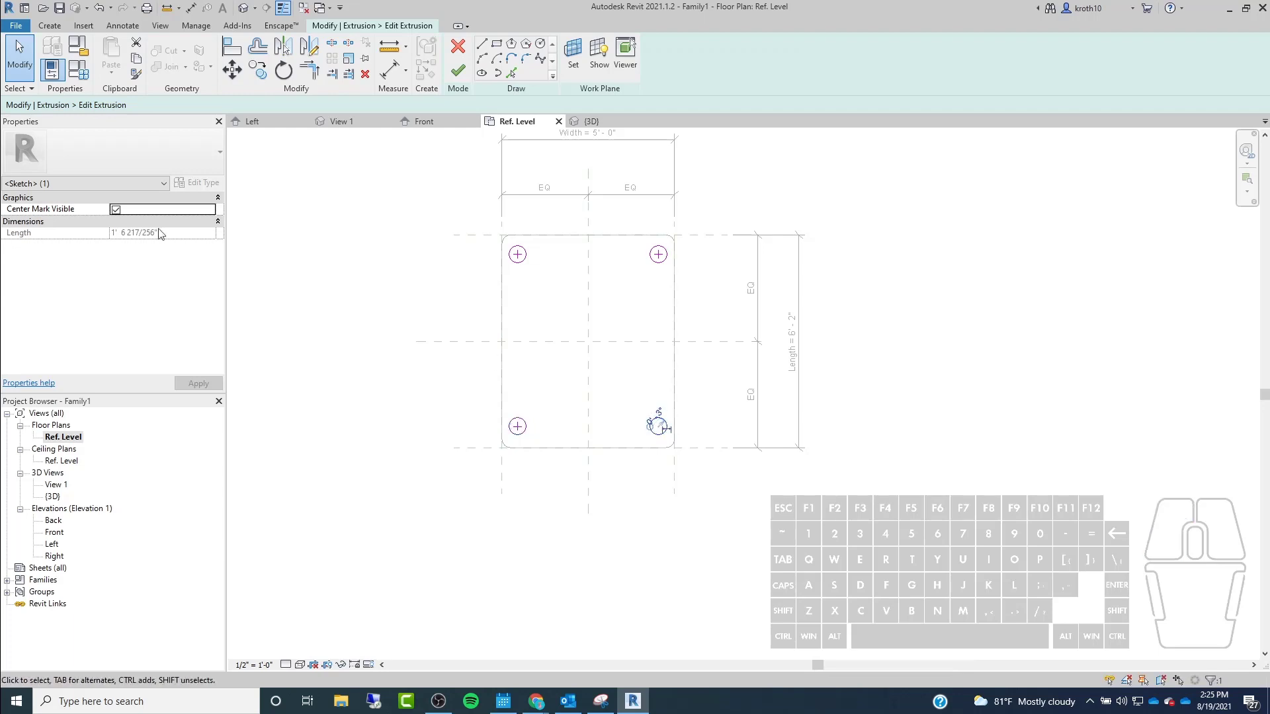
{"action": "left_click", "coordinate": [116, 210]}
{"action": "scroll", "coordinate": [565, 248], "scroll_direction": "up", "scroll_amount": 4}
{"action": "left_click", "coordinate": [463, 491]}
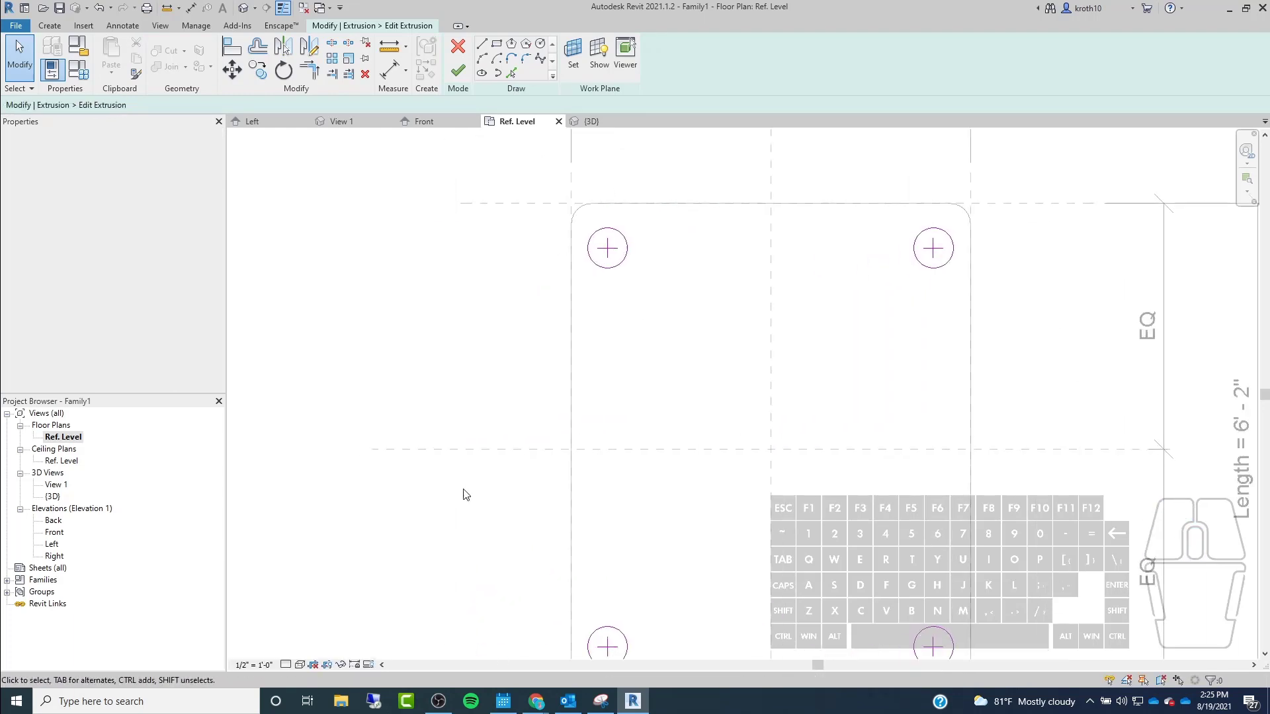
Place an aligned dimension from the tabletop's left reference plane to the upper-left leg circle's center mark, below the circle.
{"action": "left_click", "coordinate": [110, 26]}
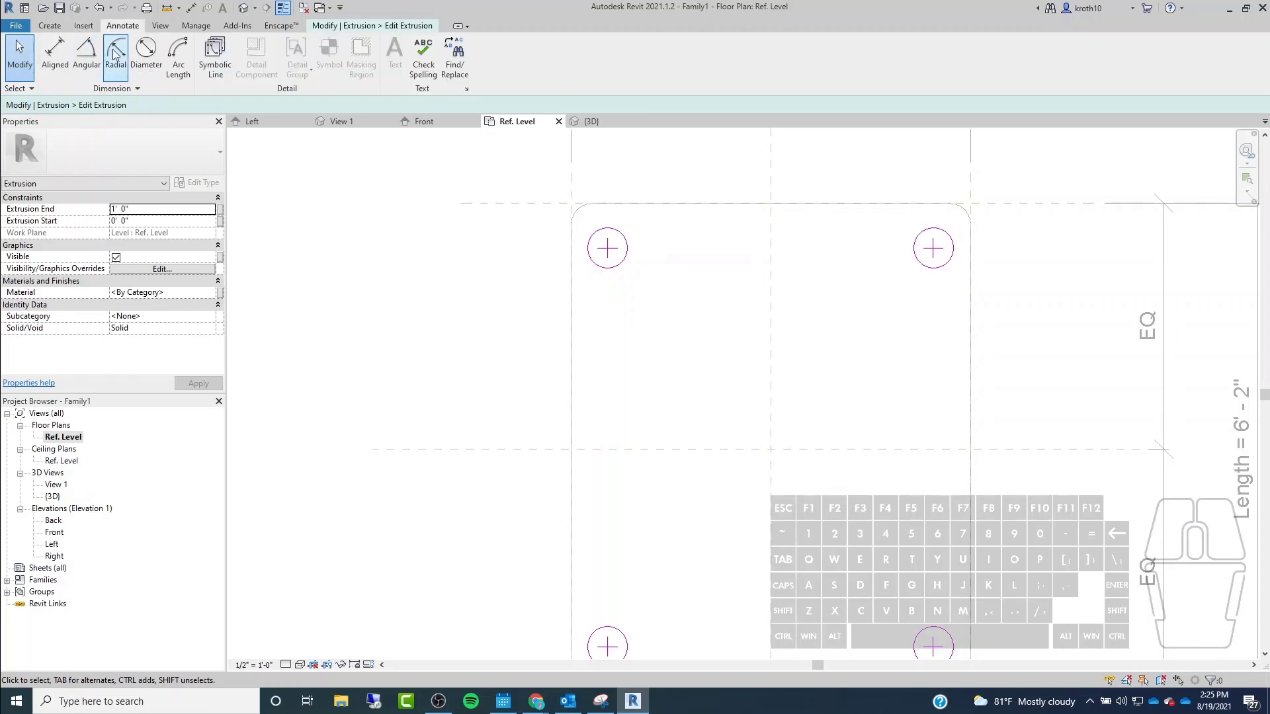
{"action": "left_click", "coordinate": [55, 56]}
{"action": "scroll", "coordinate": [566, 214], "scroll_direction": "up", "scroll_amount": 2}
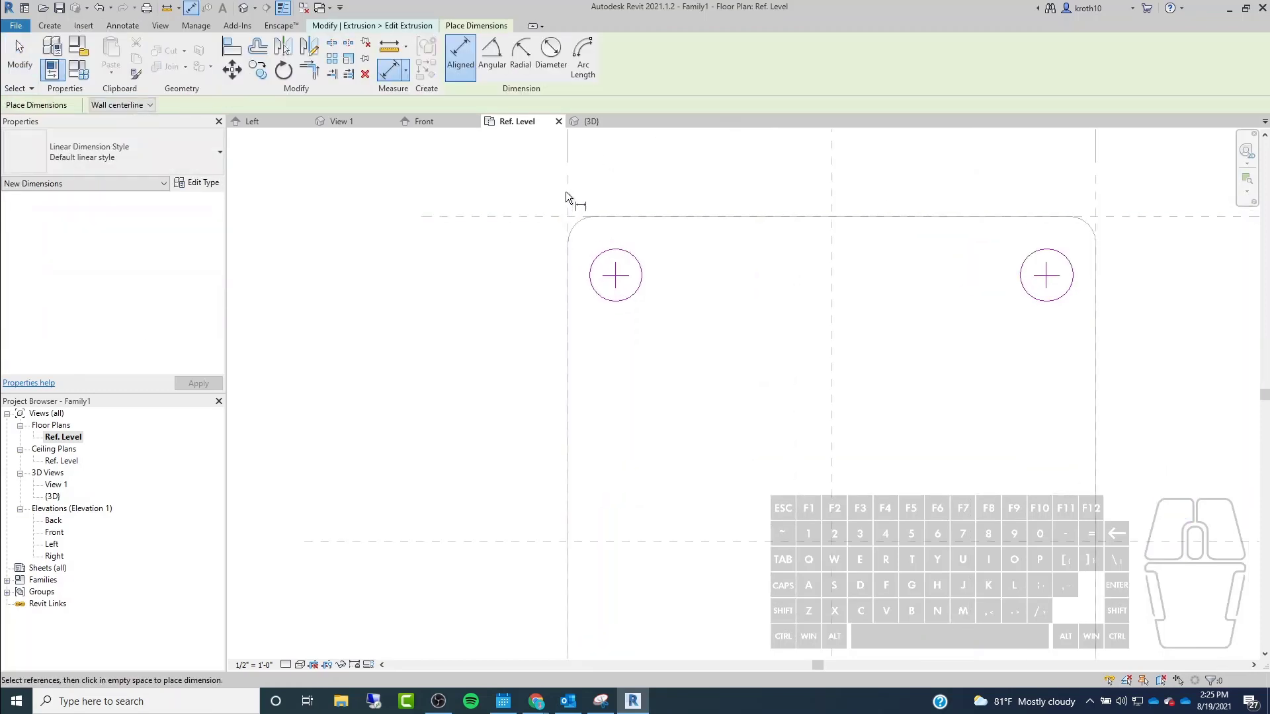
{"action": "left_click", "coordinate": [568, 196]}
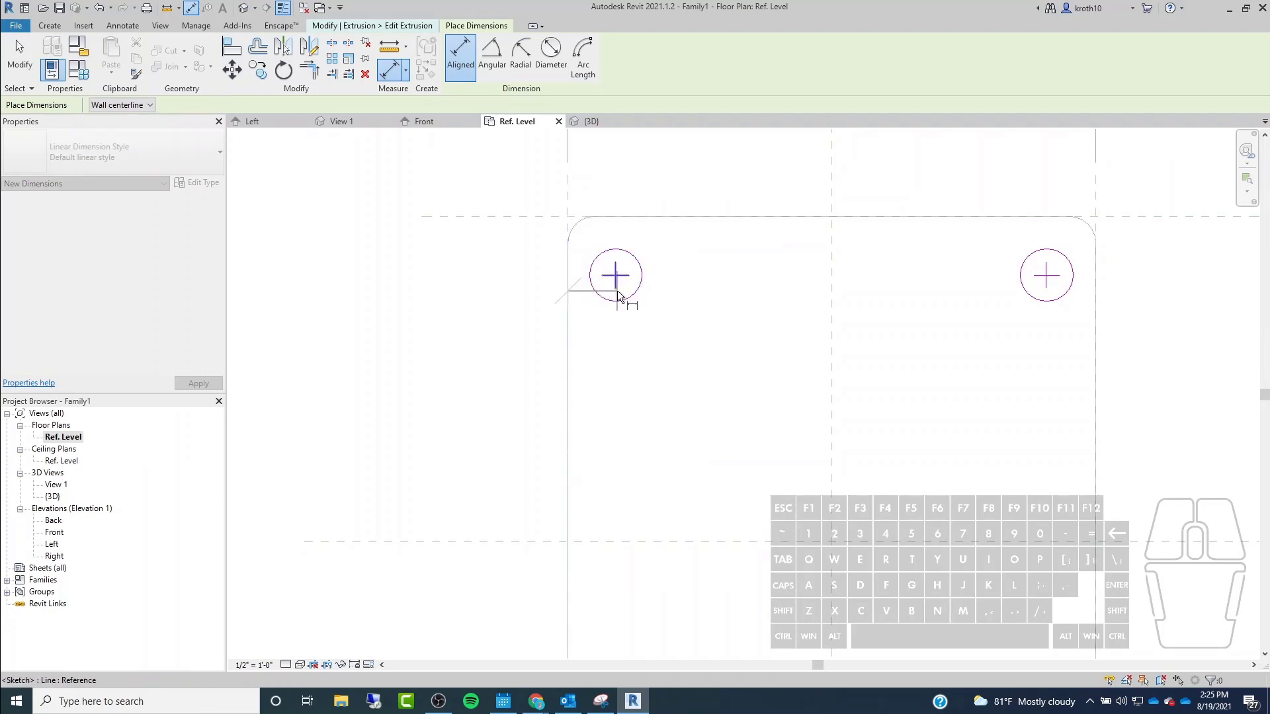
{"action": "scroll", "coordinate": [617, 286], "scroll_direction": "up", "scroll_amount": 3}
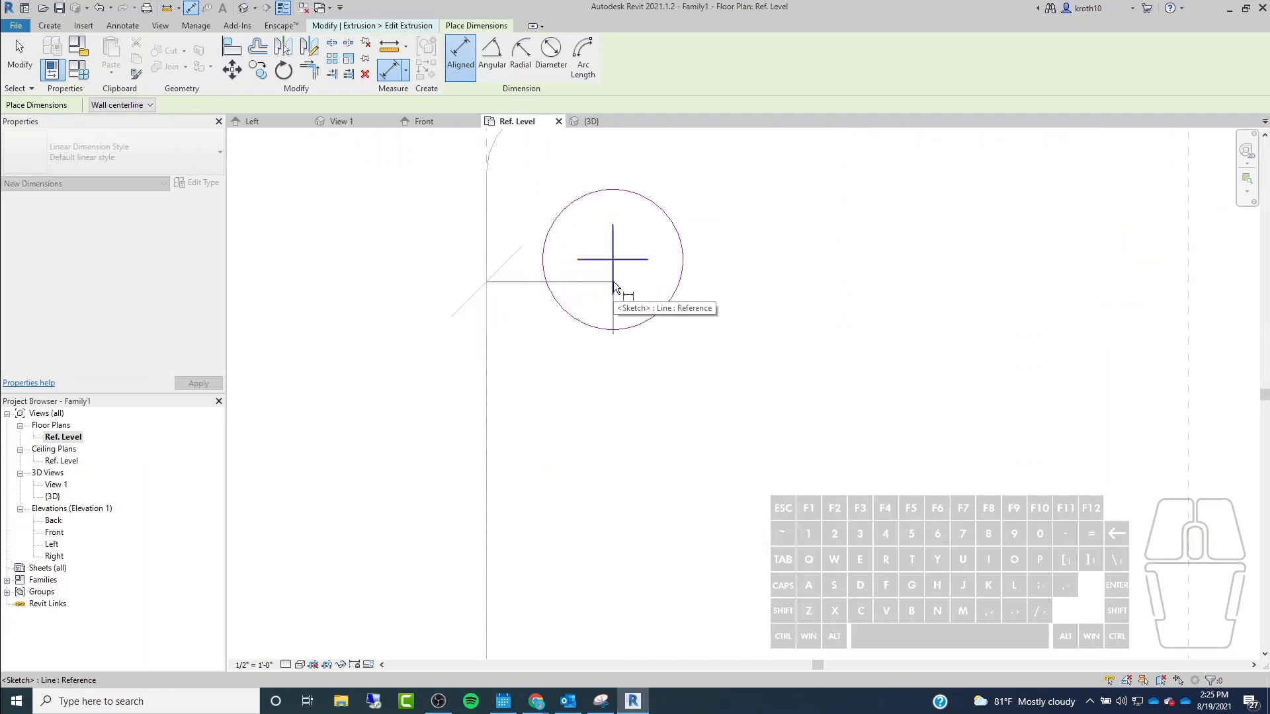
{"action": "left_click", "coordinate": [614, 282]}
{"action": "scroll", "coordinate": [745, 343], "scroll_direction": "down", "scroll_amount": 3}
{"action": "left_click", "coordinate": [760, 374]}
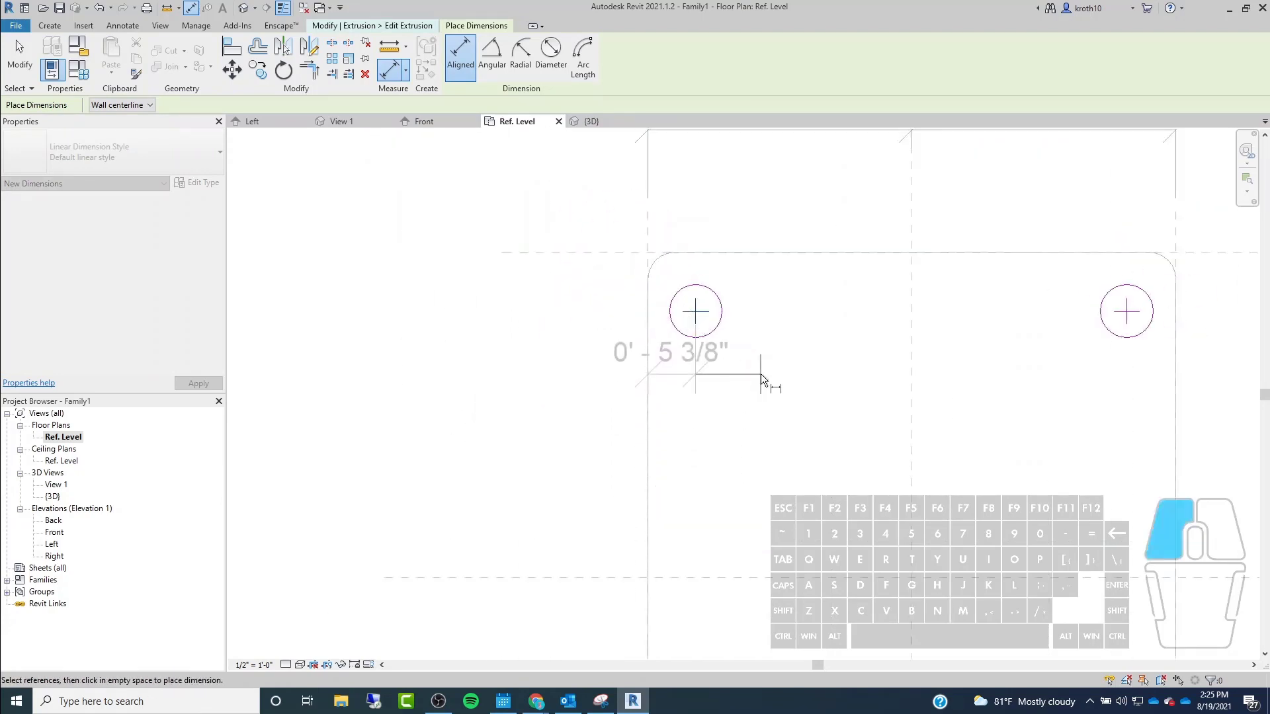
{"action": "scroll", "coordinate": [686, 343], "scroll_direction": "up", "scroll_amount": 3}
{"action": "key", "text": "Escape"}
{"action": "key", "text": "Escape"}
Move the upper-left leg's horizontal dimension line farther below the circle so its text clears the circle.
{"action": "left_click", "coordinate": [628, 366]}
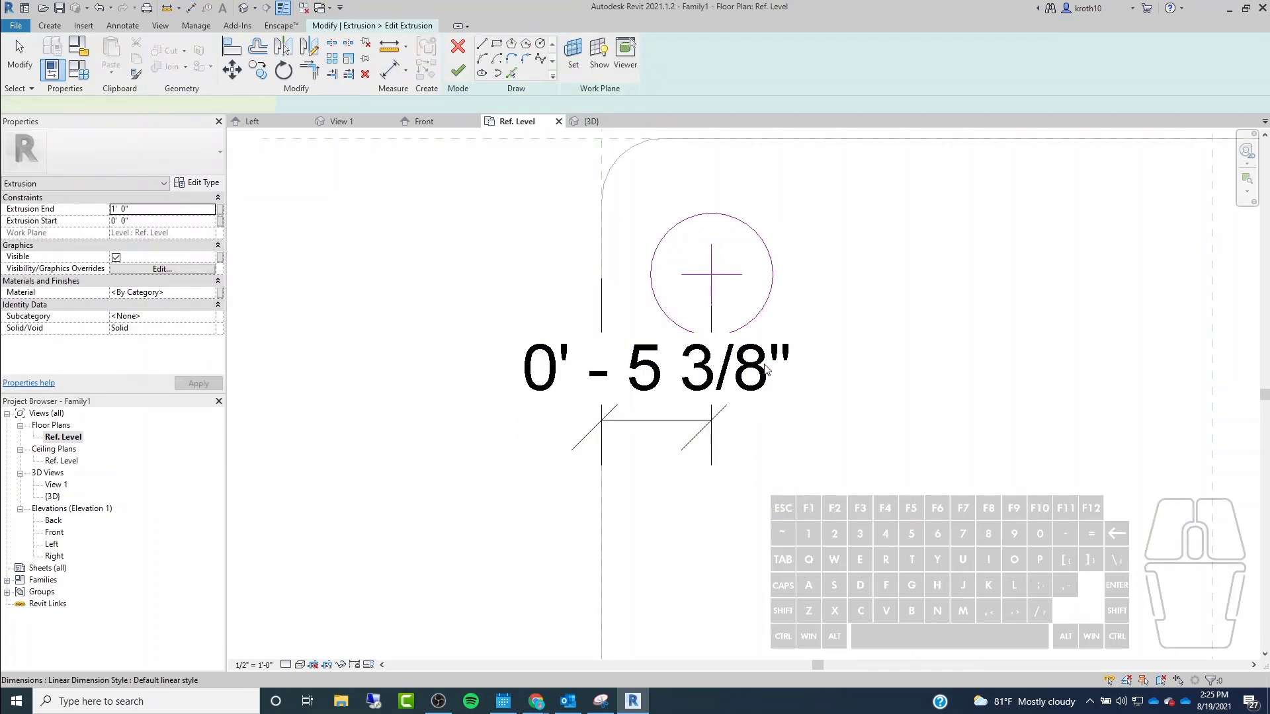
{"action": "left_click", "coordinate": [731, 360]}
{"action": "scroll", "coordinate": [470, 331], "scroll_direction": "down", "scroll_amount": 2}
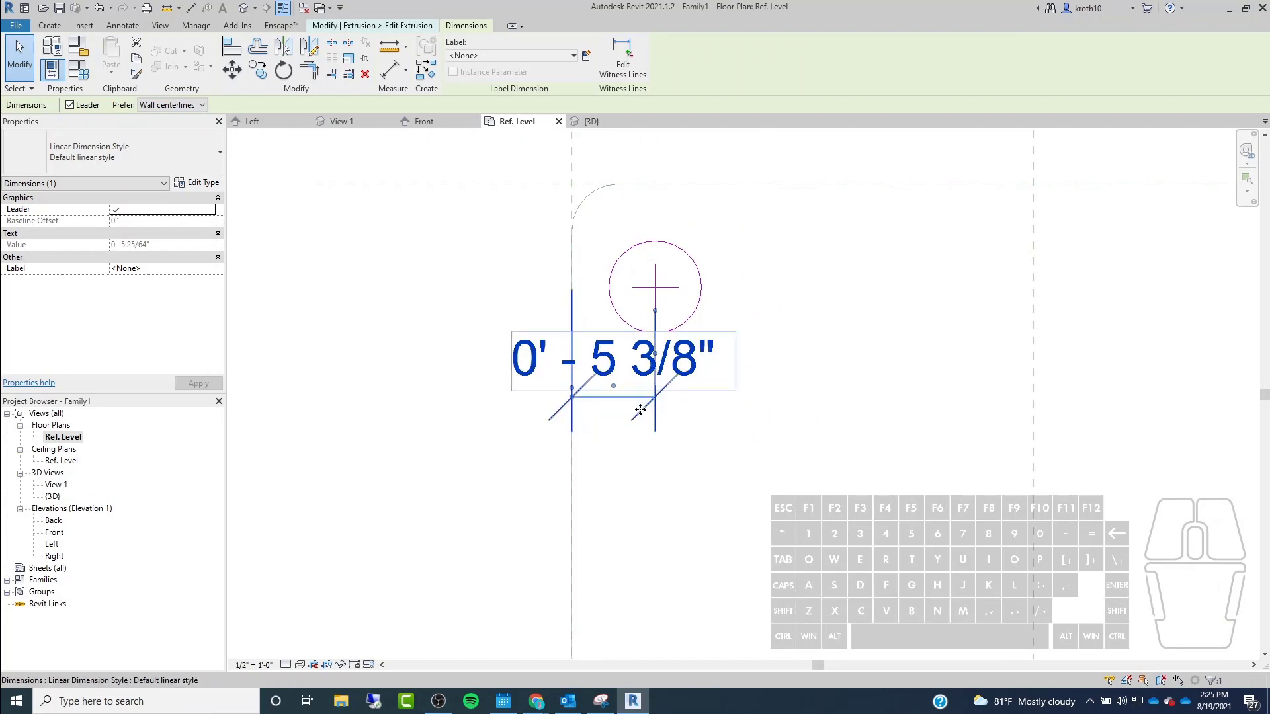
{"action": "key", "text": "Escape"}
{"action": "scroll", "coordinate": [657, 351], "scroll_direction": "up", "scroll_amount": 2}
{"action": "left_click", "coordinate": [661, 403]}
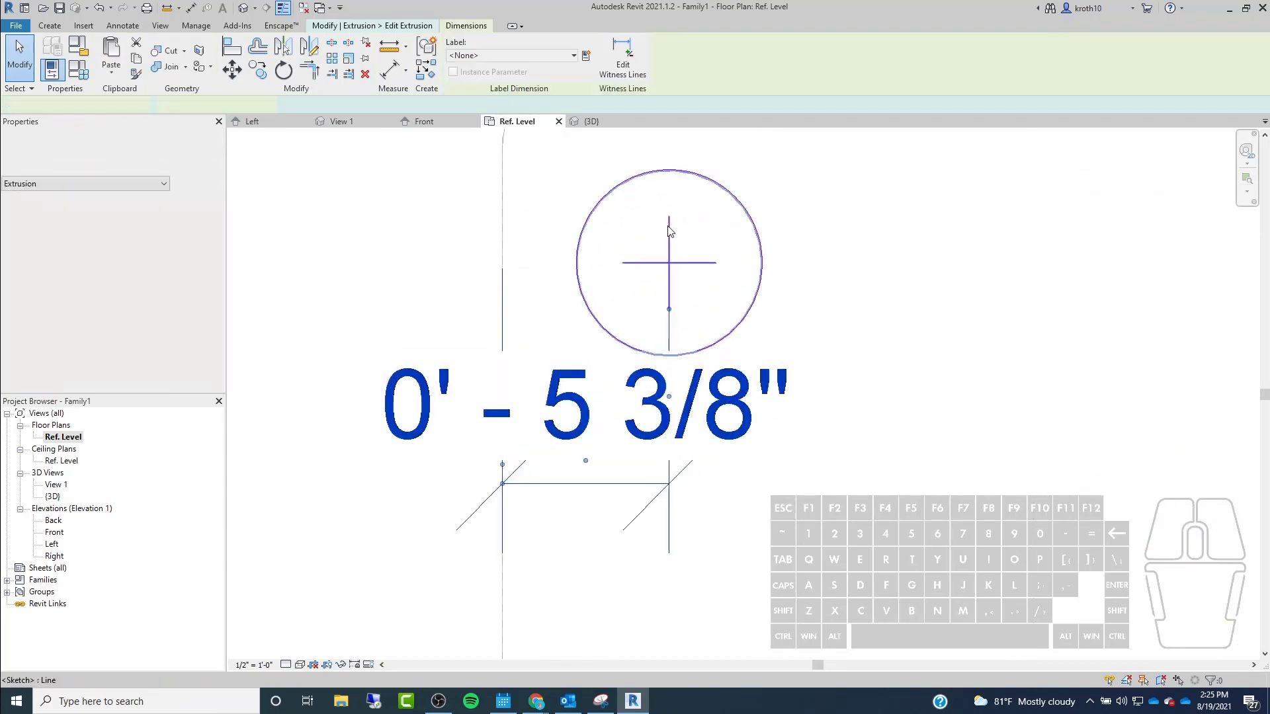
{"action": "scroll", "coordinate": [644, 331], "scroll_direction": "down", "scroll_amount": 2}
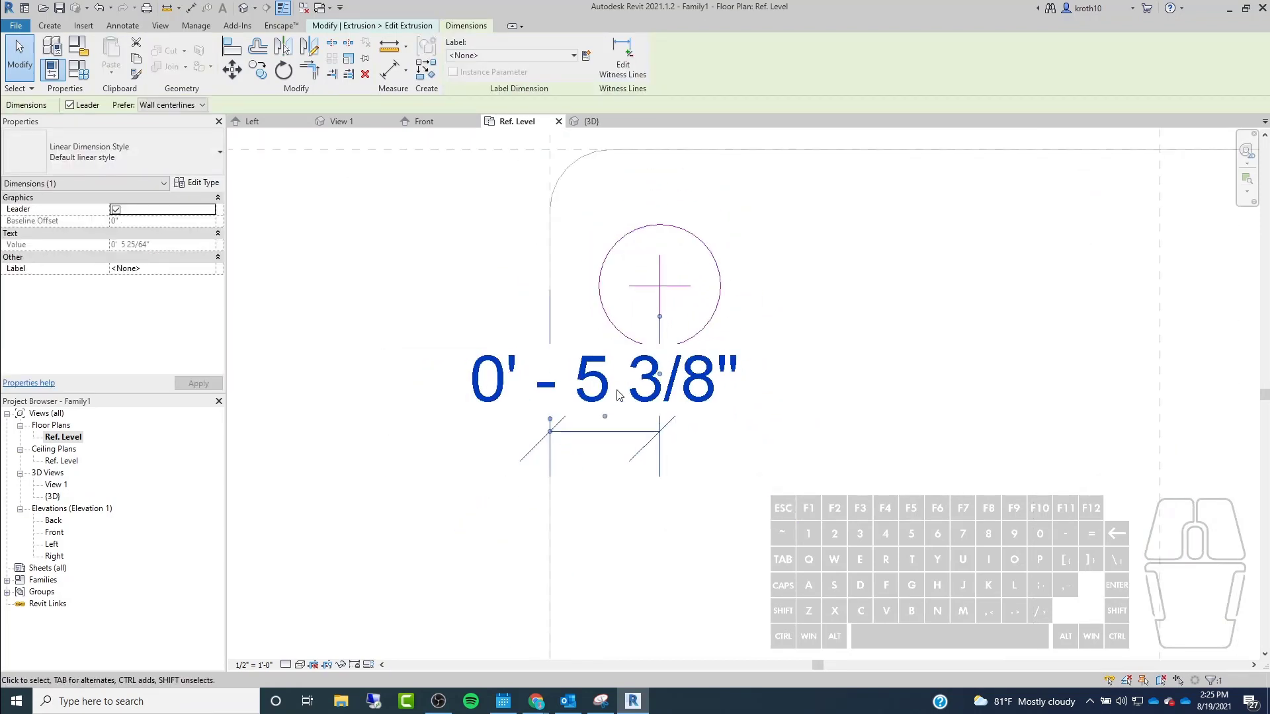
{"action": "left_click_drag", "start_coordinate": [605, 434], "coordinate": [605, 516]}
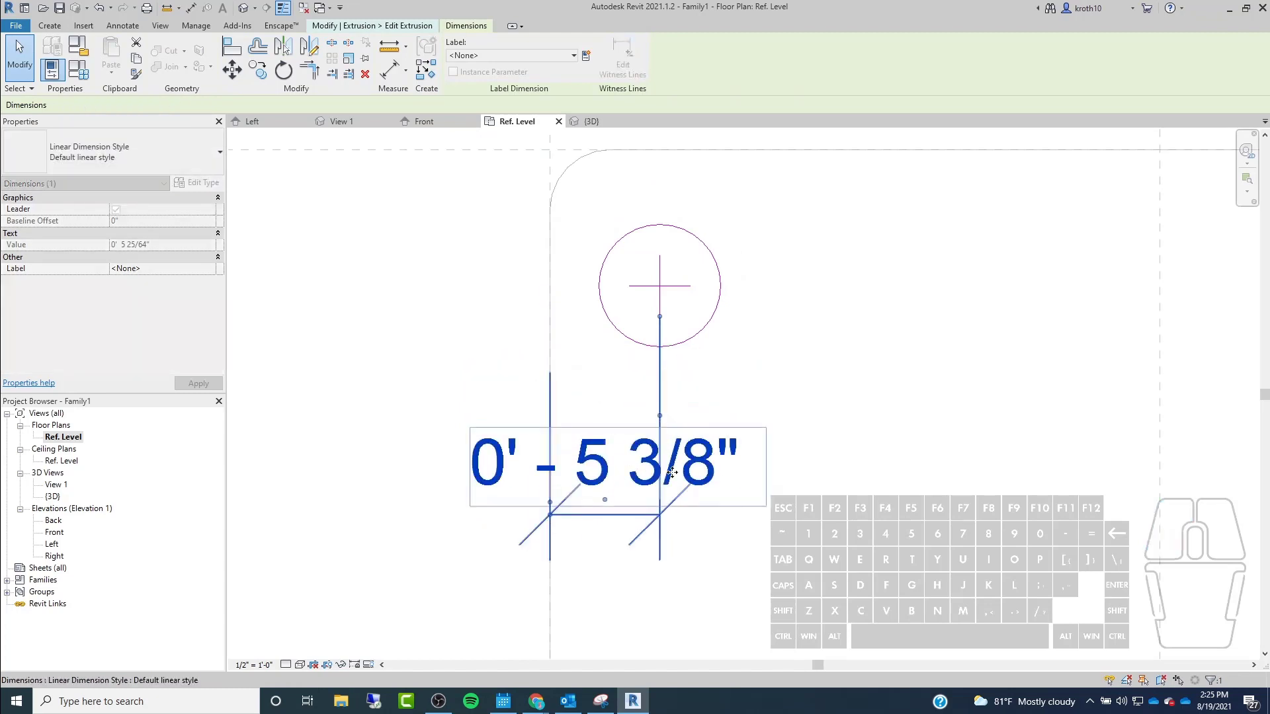
{"action": "key", "text": "Escape"}
{"action": "left_click", "coordinate": [621, 474]}
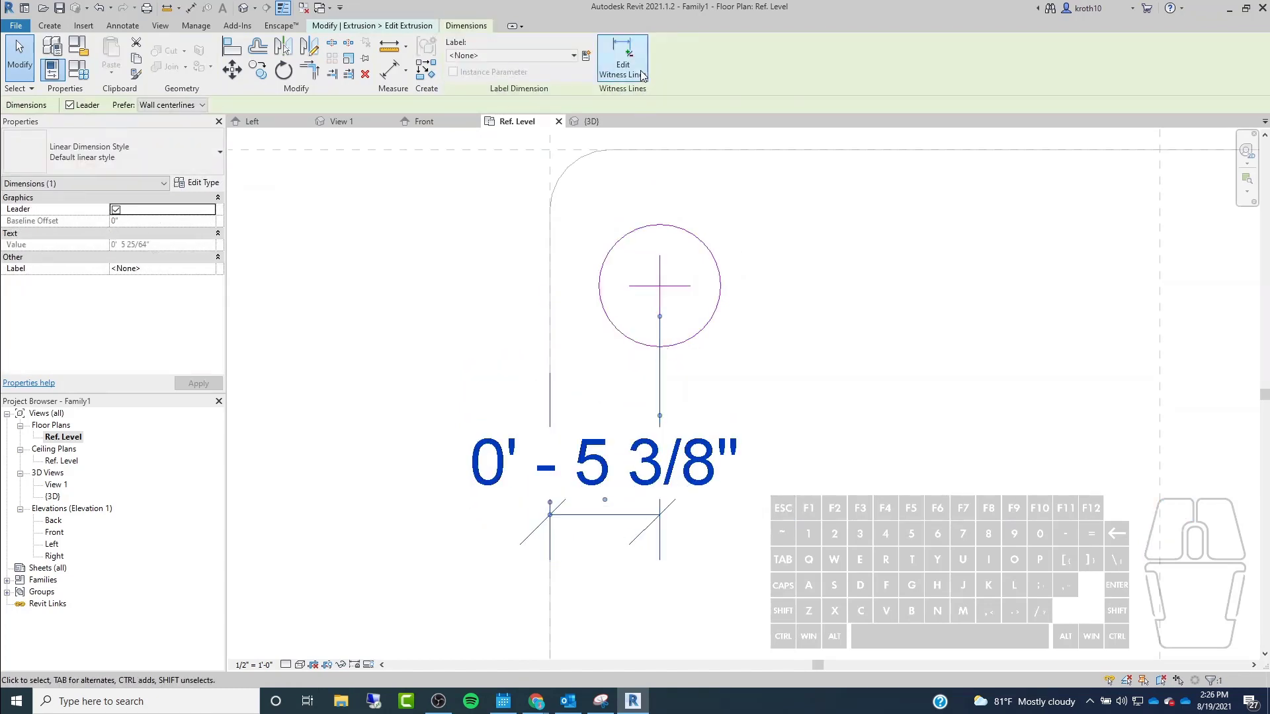
{"action": "key", "text": "Escape"}
Examine the upper-left leg's horizontal dimension and how its value becomes editable when the circle is selected.
{"action": "middle_click_drag", "start_coordinate": [711, 243], "coordinate": [629, 353]}
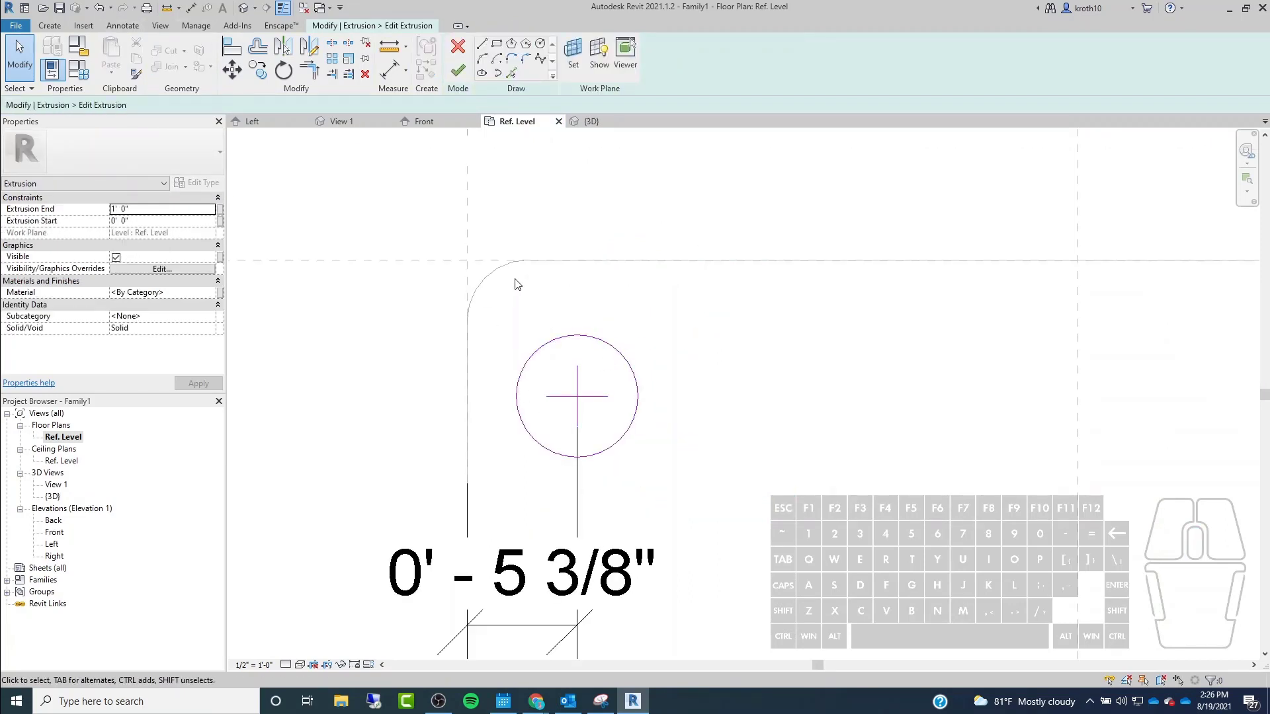
{"action": "scroll", "coordinate": [518, 284], "scroll_direction": "down", "scroll_amount": 2}
{"action": "middle_click_drag", "start_coordinate": [518, 278], "coordinate": [674, 247]}
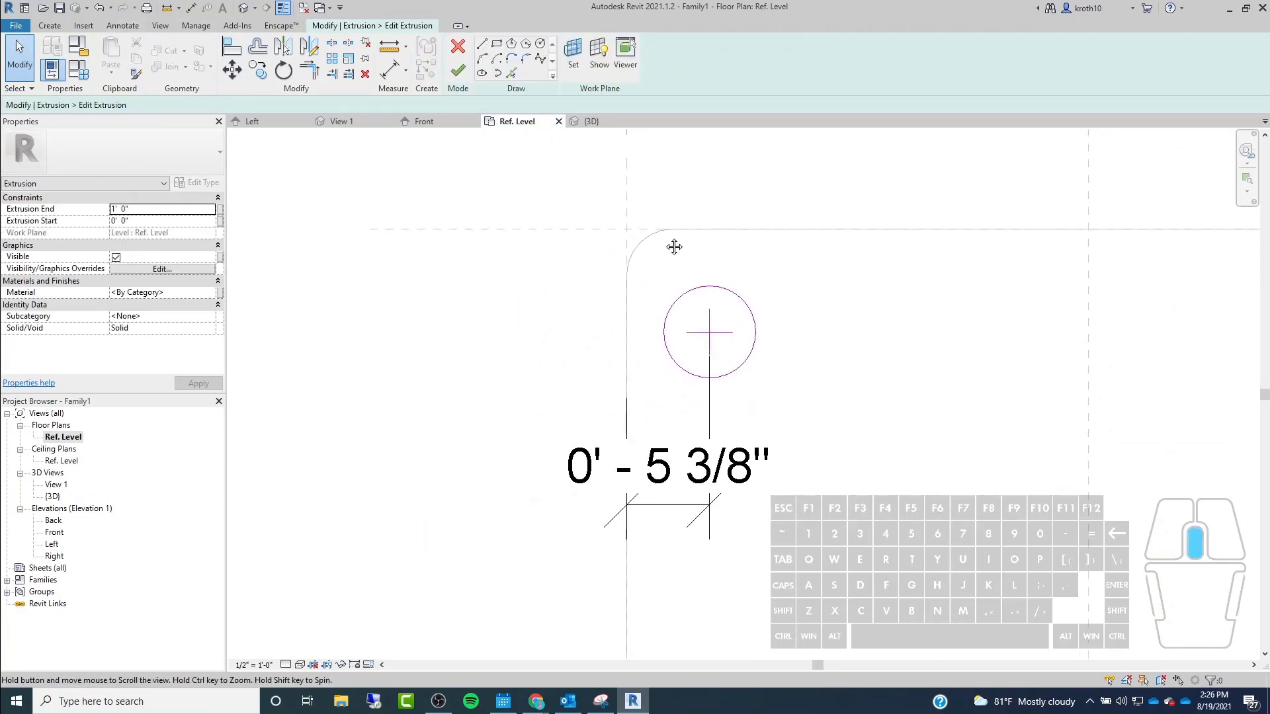
{"action": "left_click", "coordinate": [647, 510]}
{"action": "scroll", "coordinate": [708, 463], "scroll_direction": "up", "scroll_amount": 3}
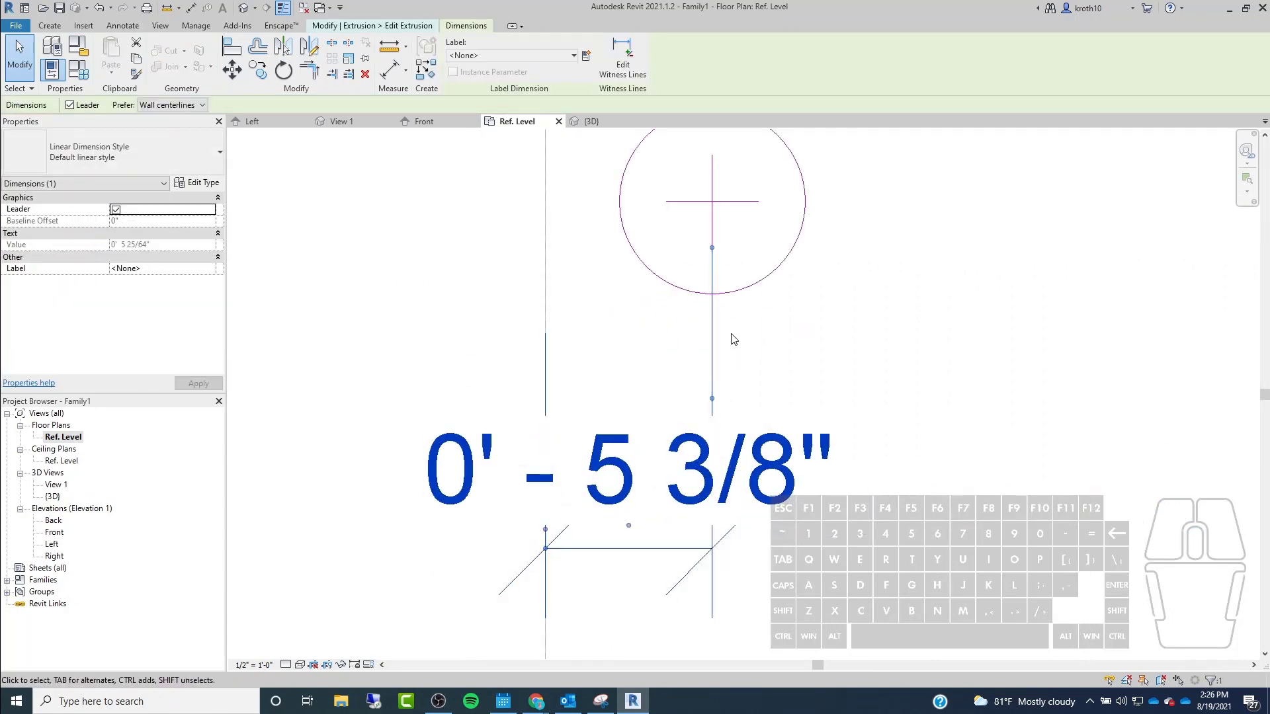
{"action": "left_click", "coordinate": [546, 297]}
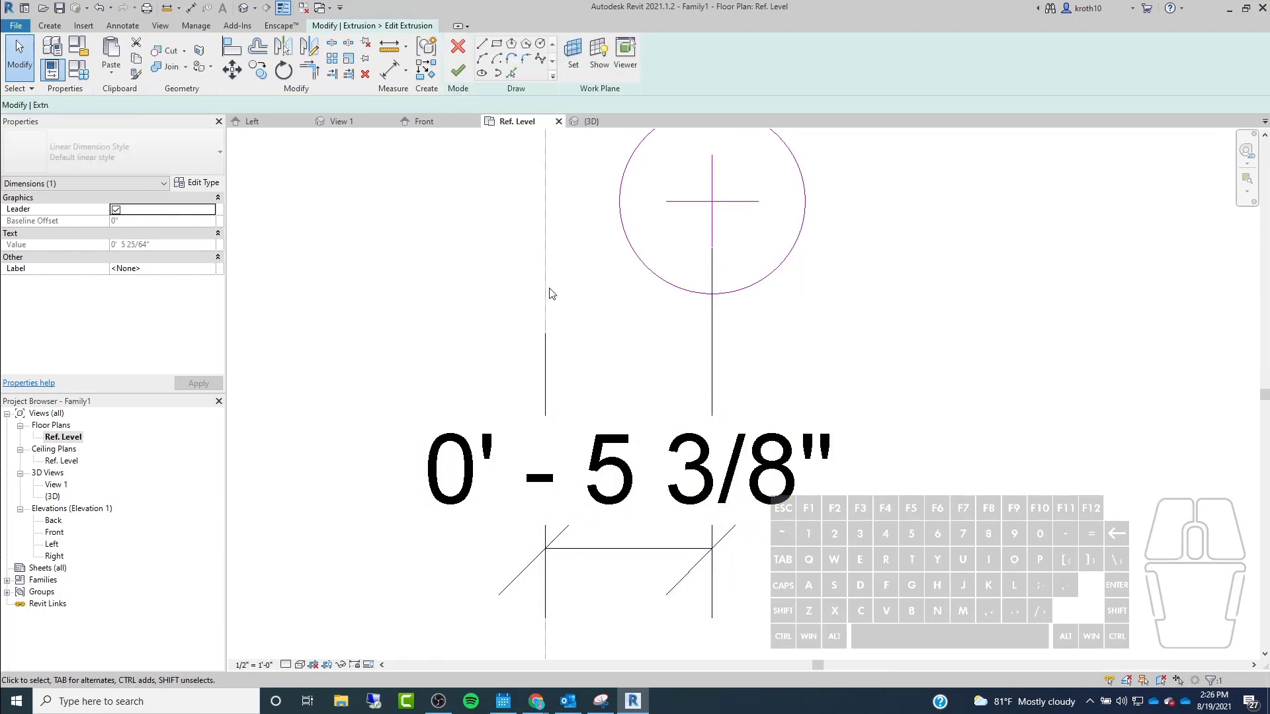
{"action": "left_click", "coordinate": [715, 239]}
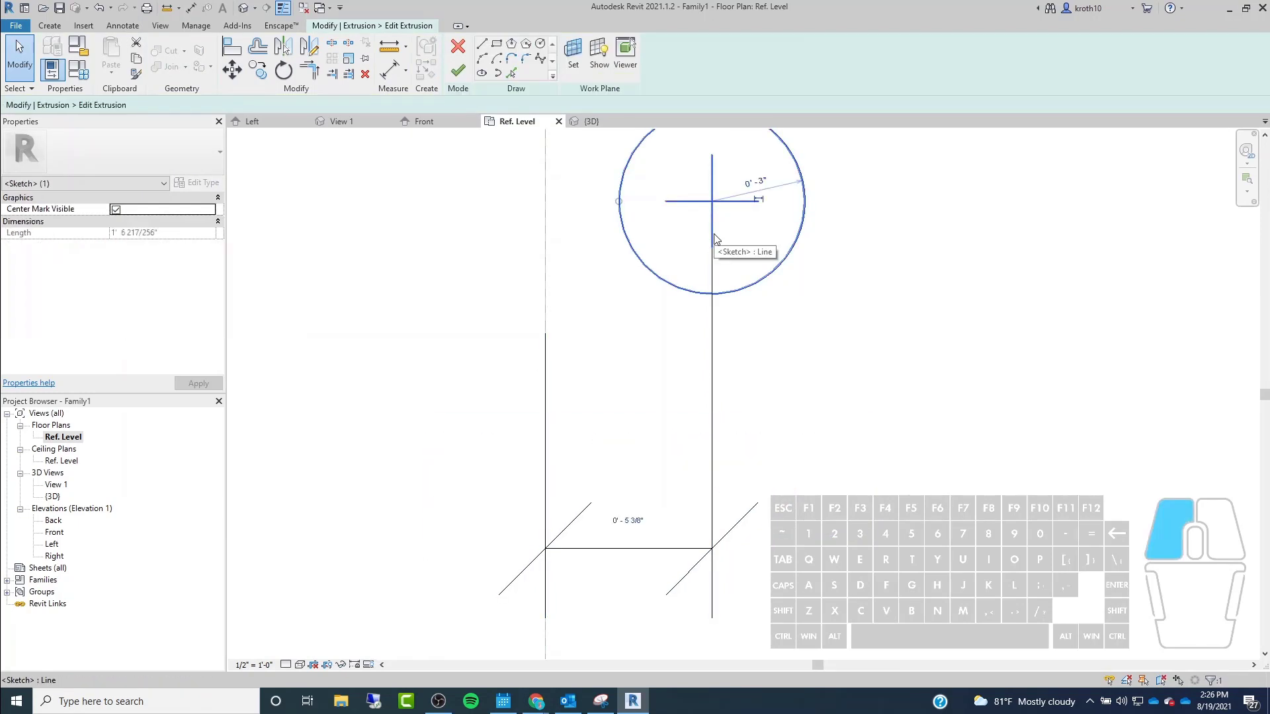
{"action": "left_click", "coordinate": [731, 278]}
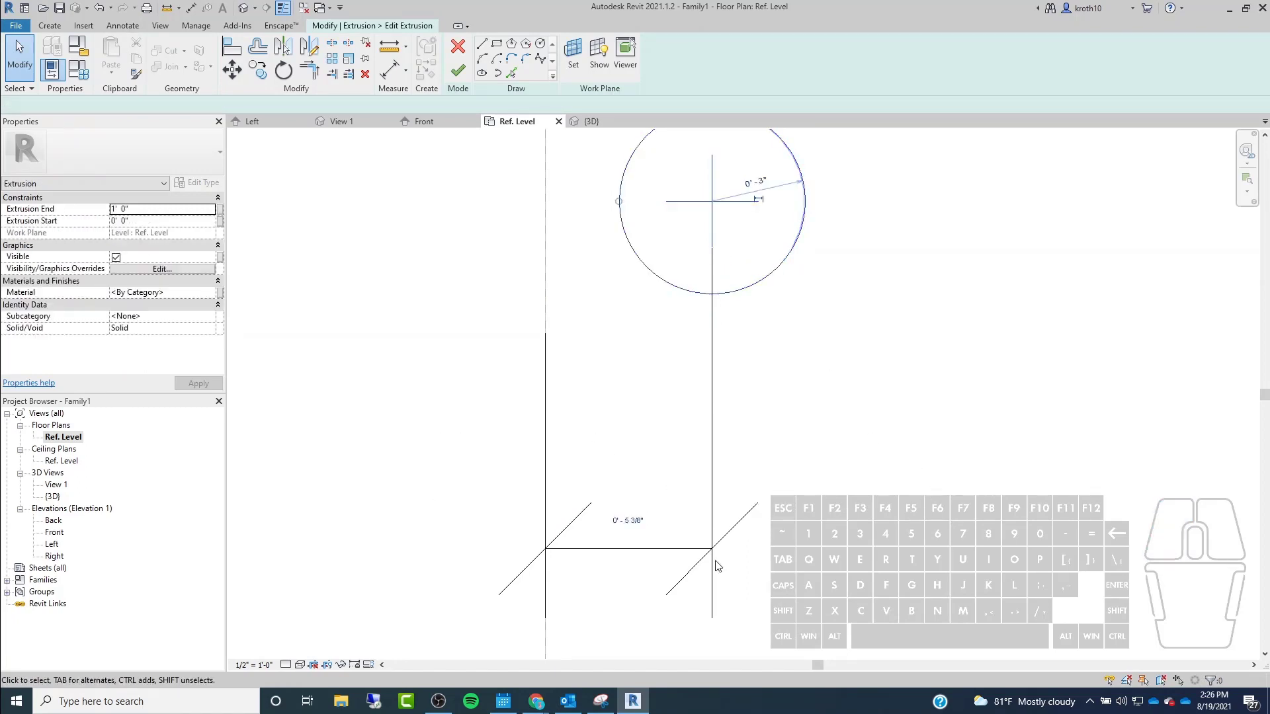
Delete the upper-left leg's horizontal dimension to check the circle's selection without it, and undo the deletion.
{"action": "left_click", "coordinate": [655, 554]}
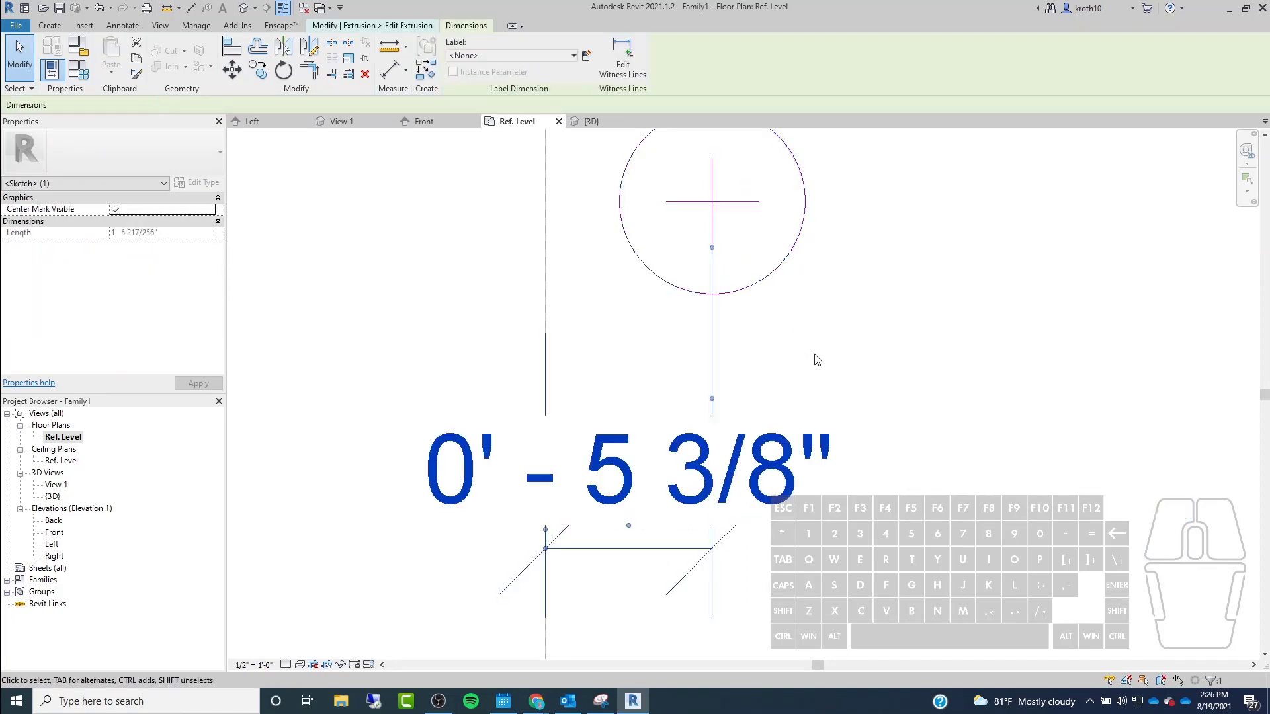
{"action": "key", "text": "Delete"}
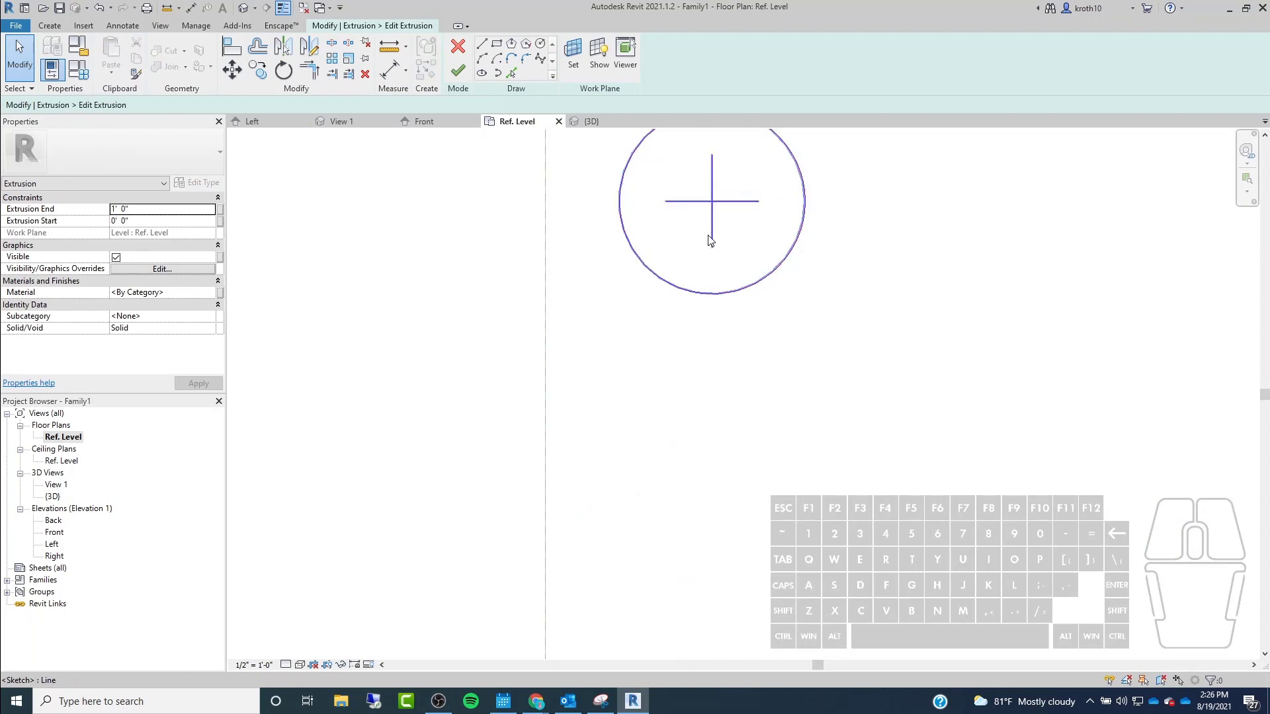
{"action": "left_click", "coordinate": [712, 231]}
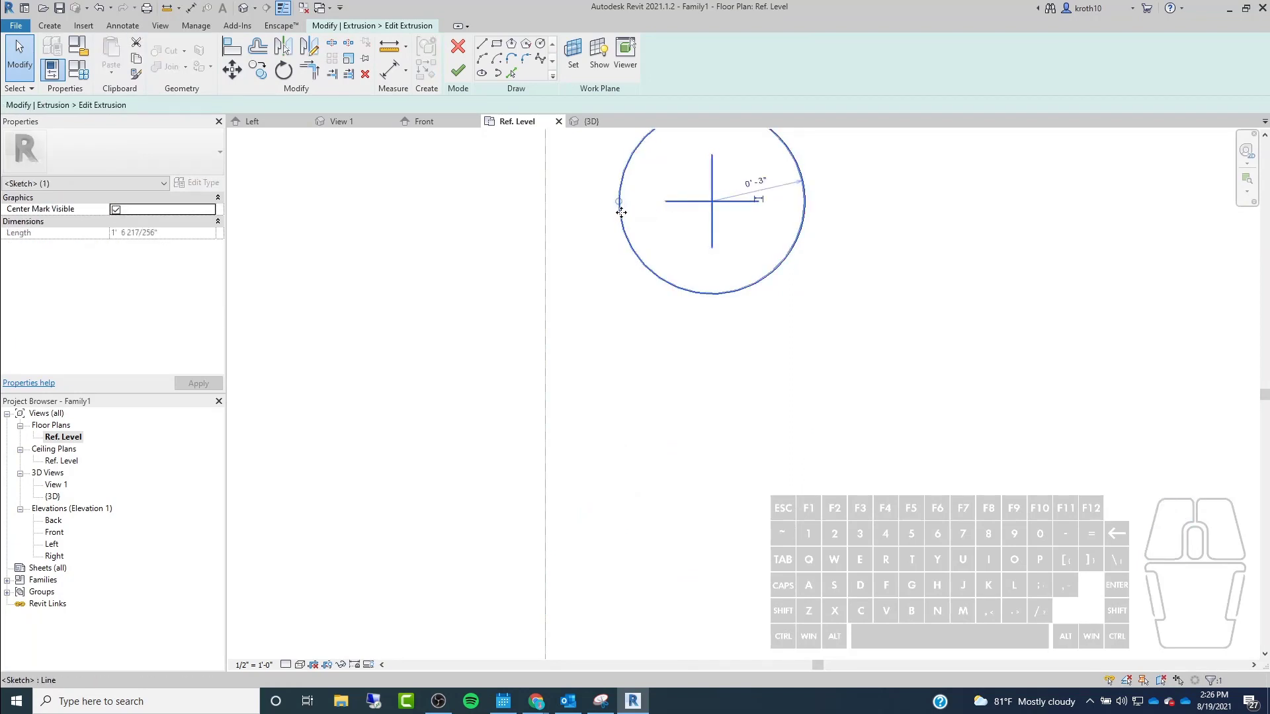
{"action": "left_click", "coordinate": [714, 227]}
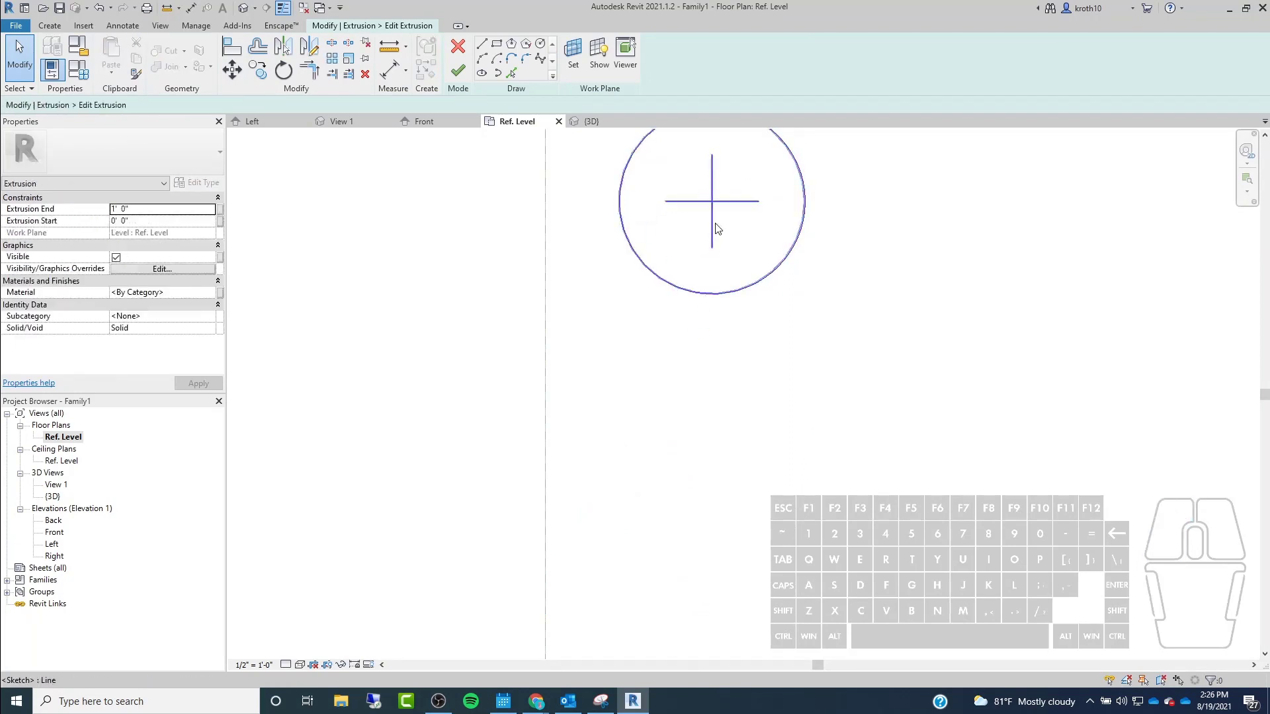
{"action": "left_click", "coordinate": [716, 228]}
{"action": "key", "text": "Escape"}
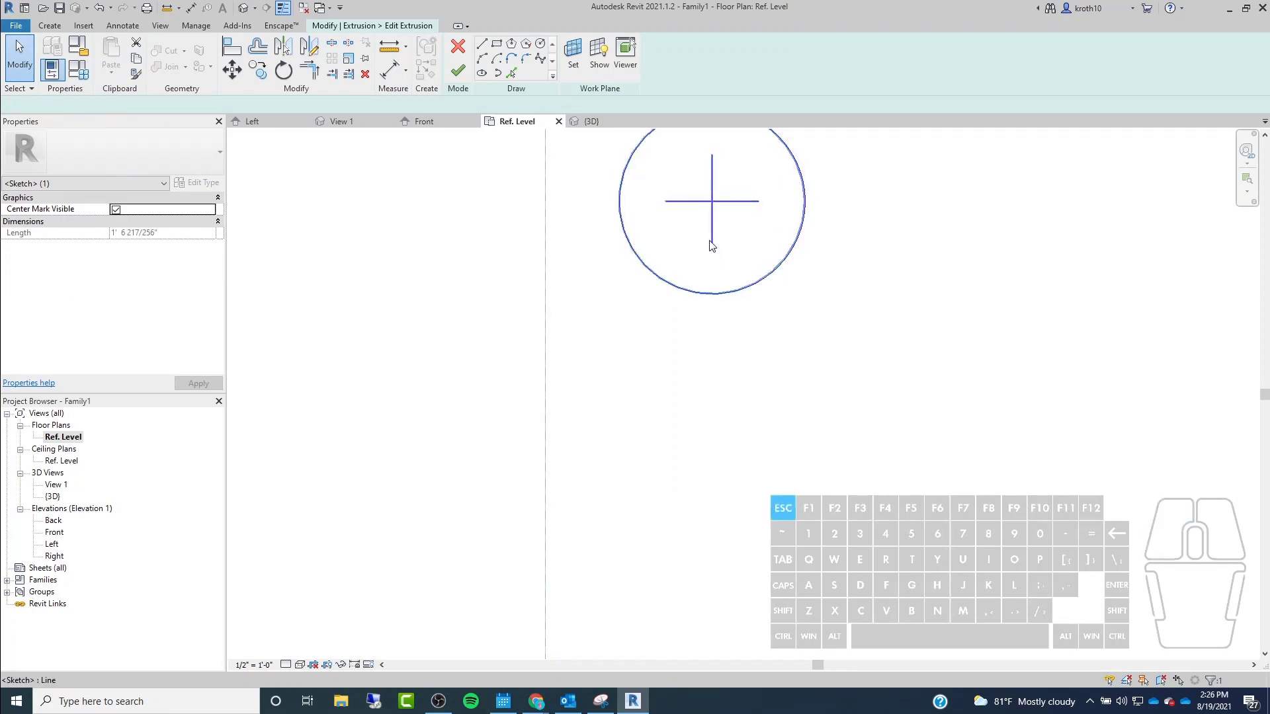
{"action": "left_click", "coordinate": [711, 245]}
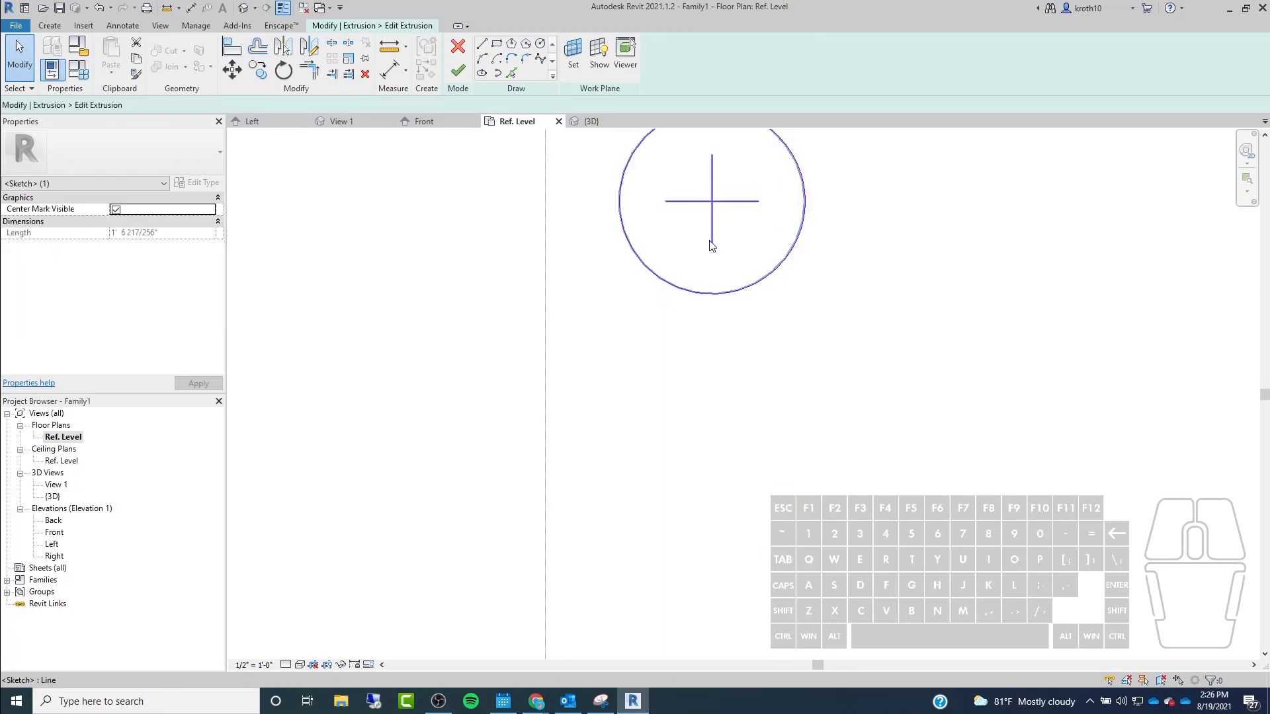
{"action": "key", "text": "Escape"}
{"action": "left_click", "coordinate": [710, 240], "text": "ctrl"}
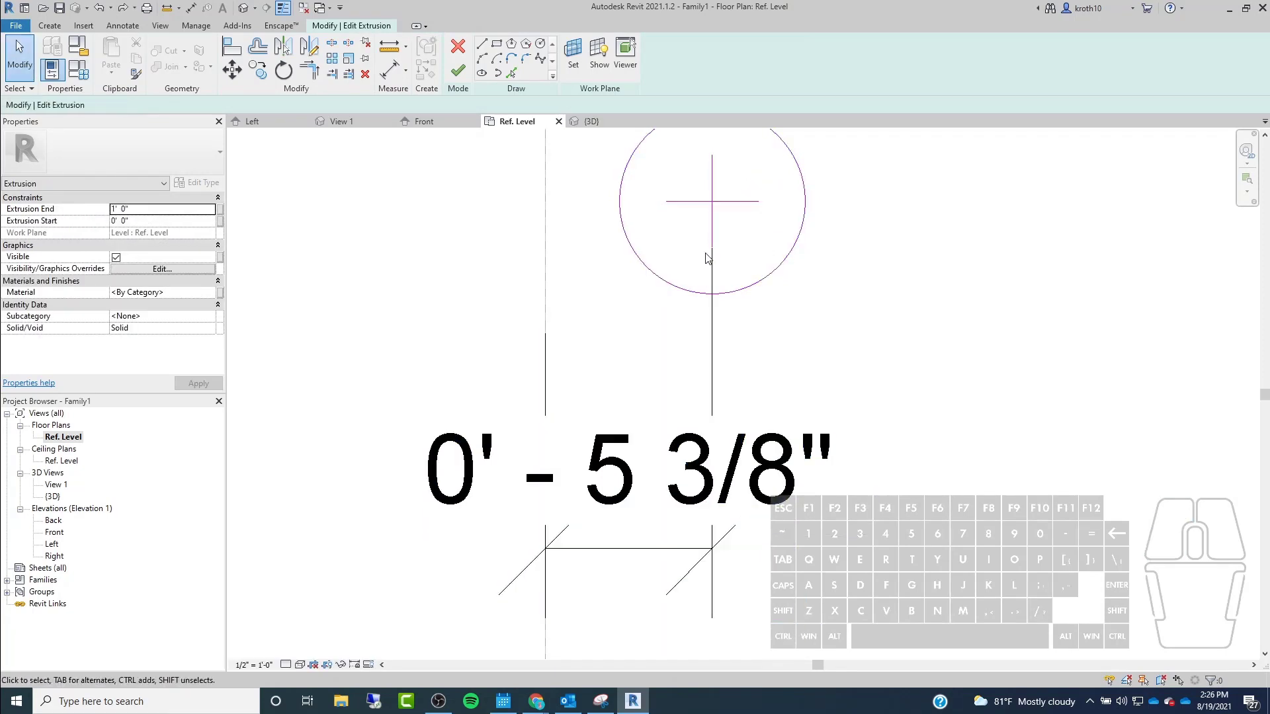
Set the upper-left leg circle's center offset from the left reference plane to 5".
{"action": "left_click", "coordinate": [715, 243]}
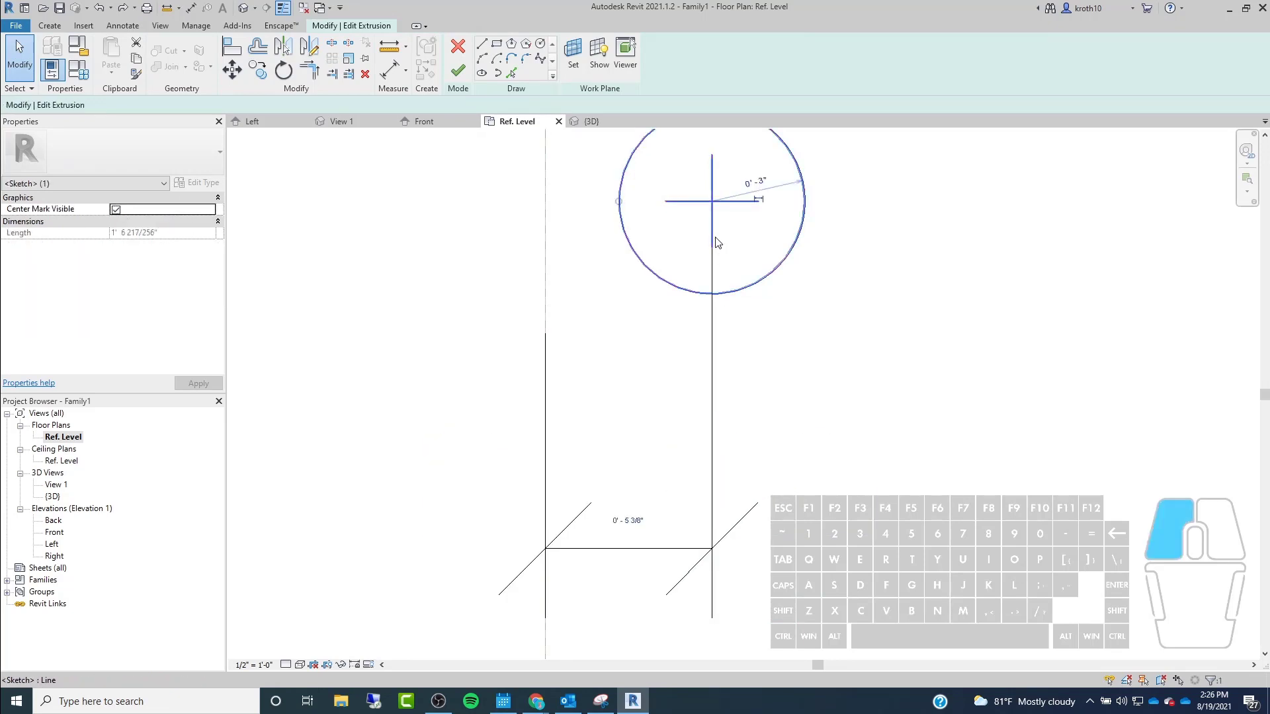
{"action": "left_click", "coordinate": [629, 521]}
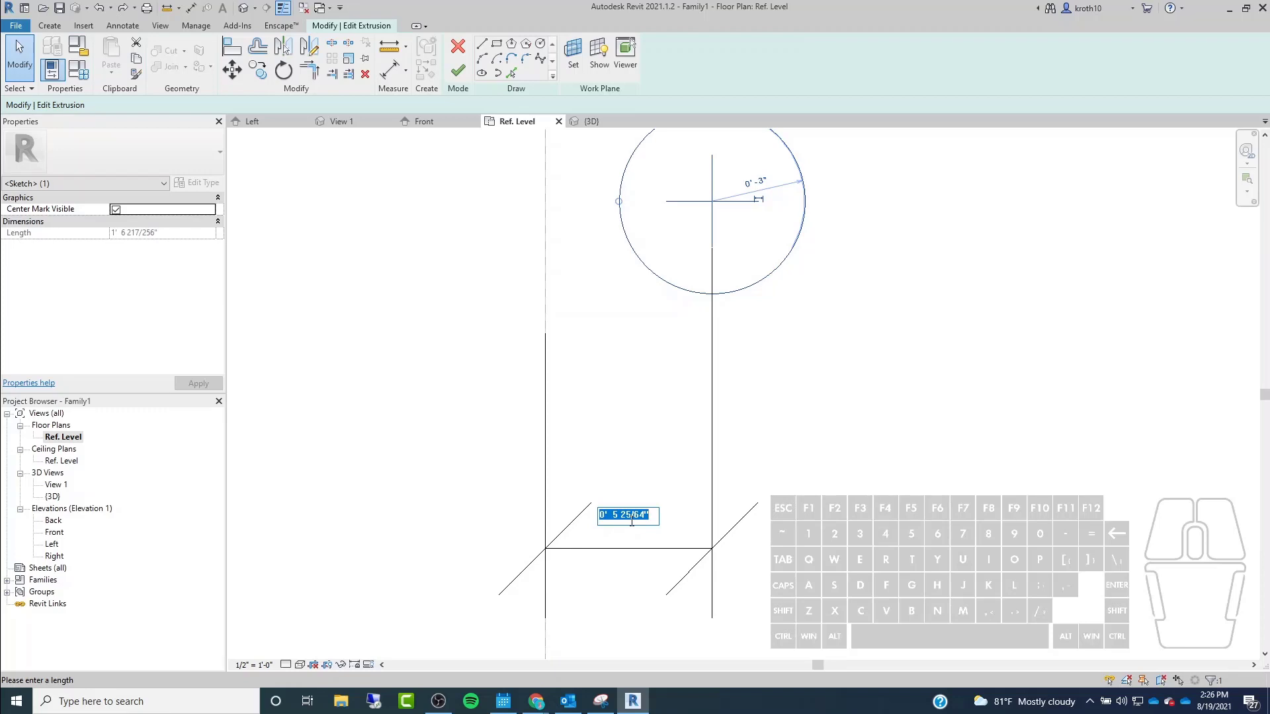
{"action": "type", "text": "5\""}
{"action": "key", "text": "Return"}
{"action": "scroll", "coordinate": [720, 291], "scroll_direction": "down", "scroll_amount": 2}
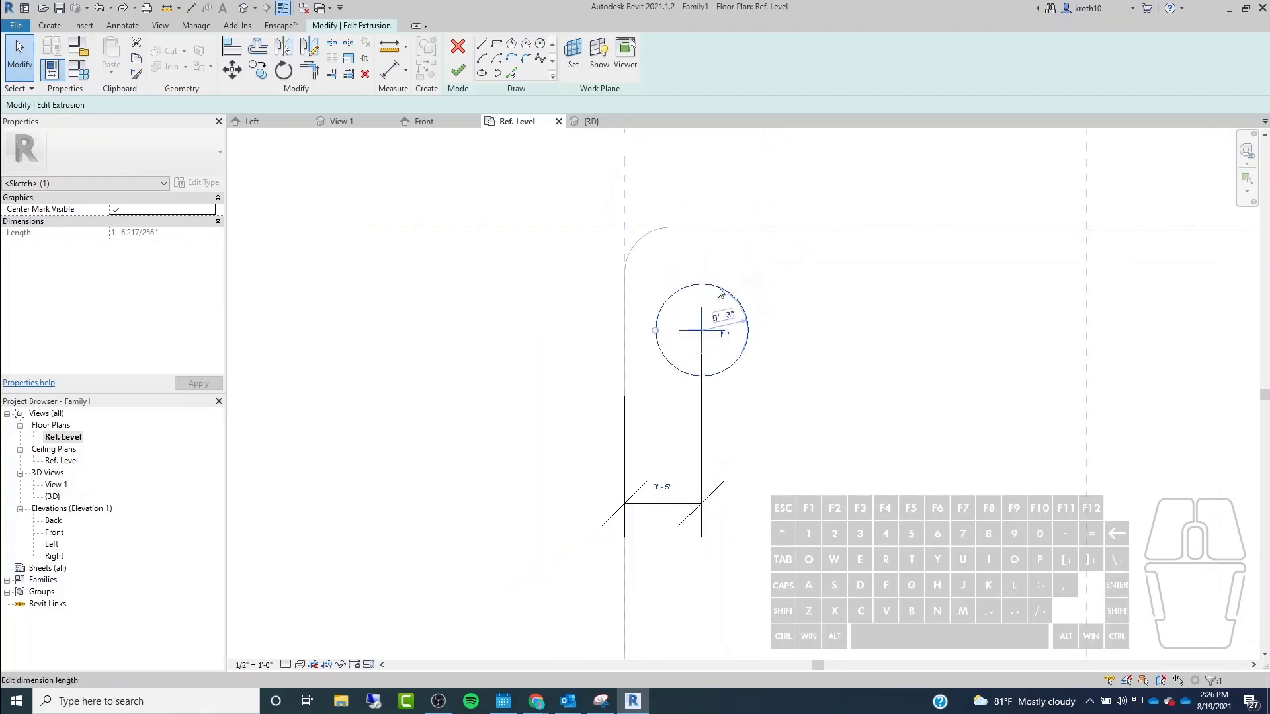
{"action": "middle_click_drag", "start_coordinate": [718, 287], "coordinate": [711, 304]}
{"action": "key", "text": "Escape"}
Place a vertical dimension from the tabletop's top reference plane to the upper-left leg circle's center mark, beside the circle.
{"action": "left_click", "coordinate": [697, 461]}
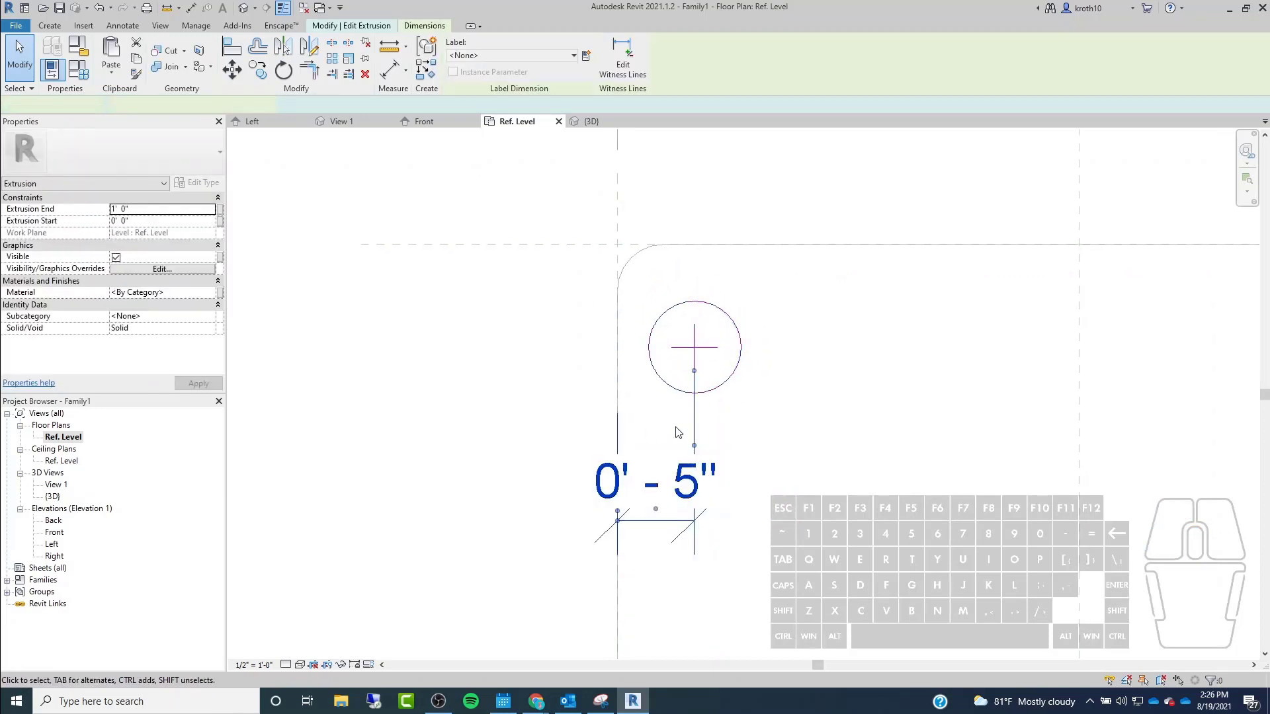
{"action": "key", "text": "d"}
{"action": "key", "text": "i"}
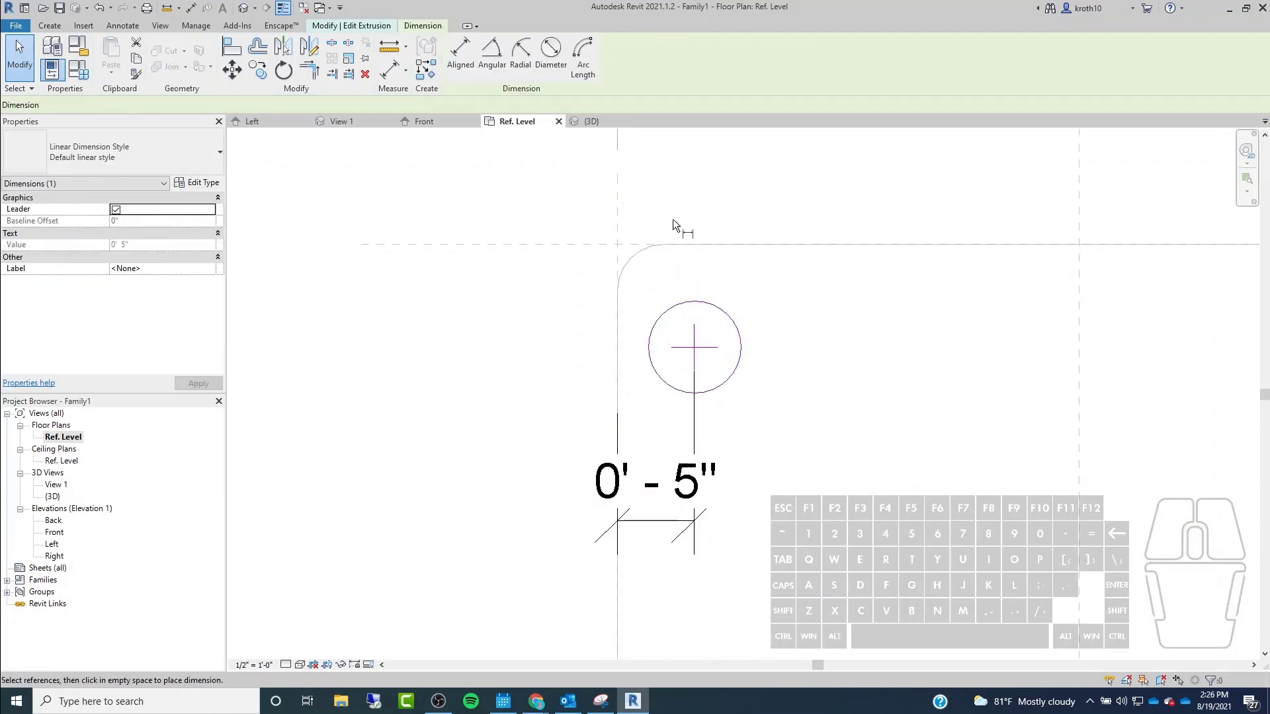
{"action": "left_click", "coordinate": [574, 245]}
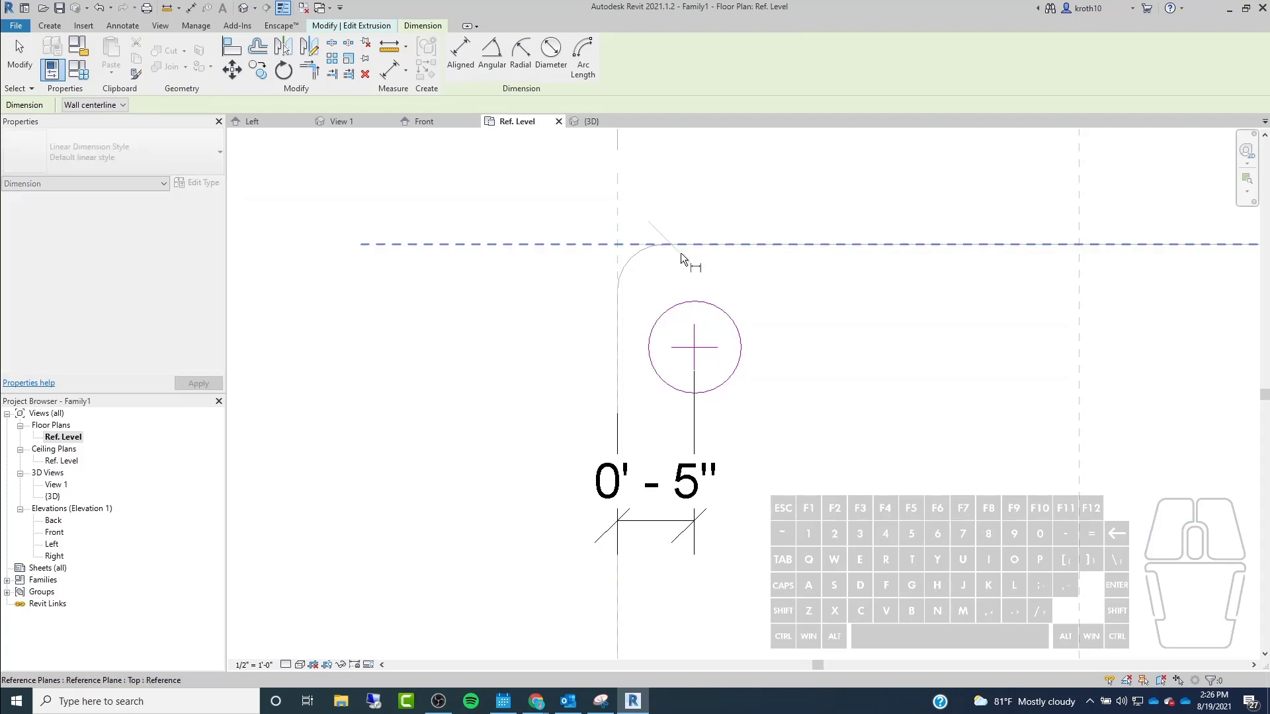
{"action": "left_click", "coordinate": [708, 346]}
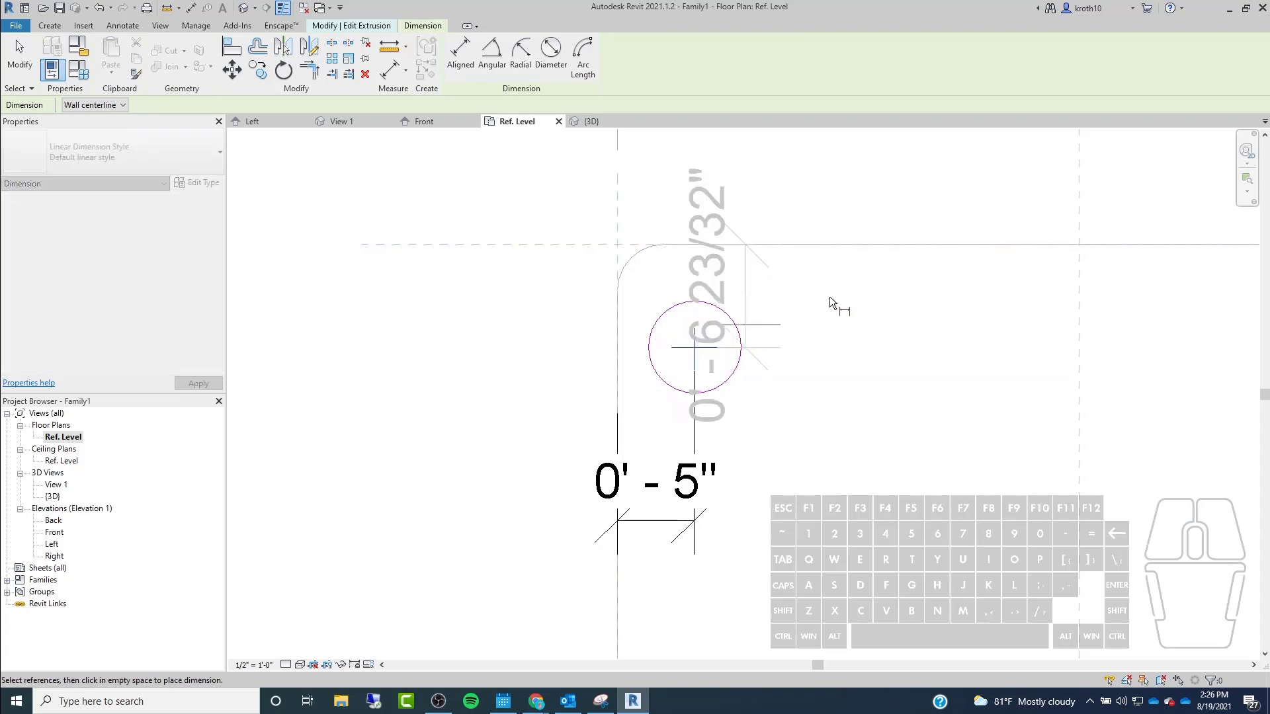
{"action": "left_click", "coordinate": [875, 392]}
{"action": "key", "text": "Escape"}
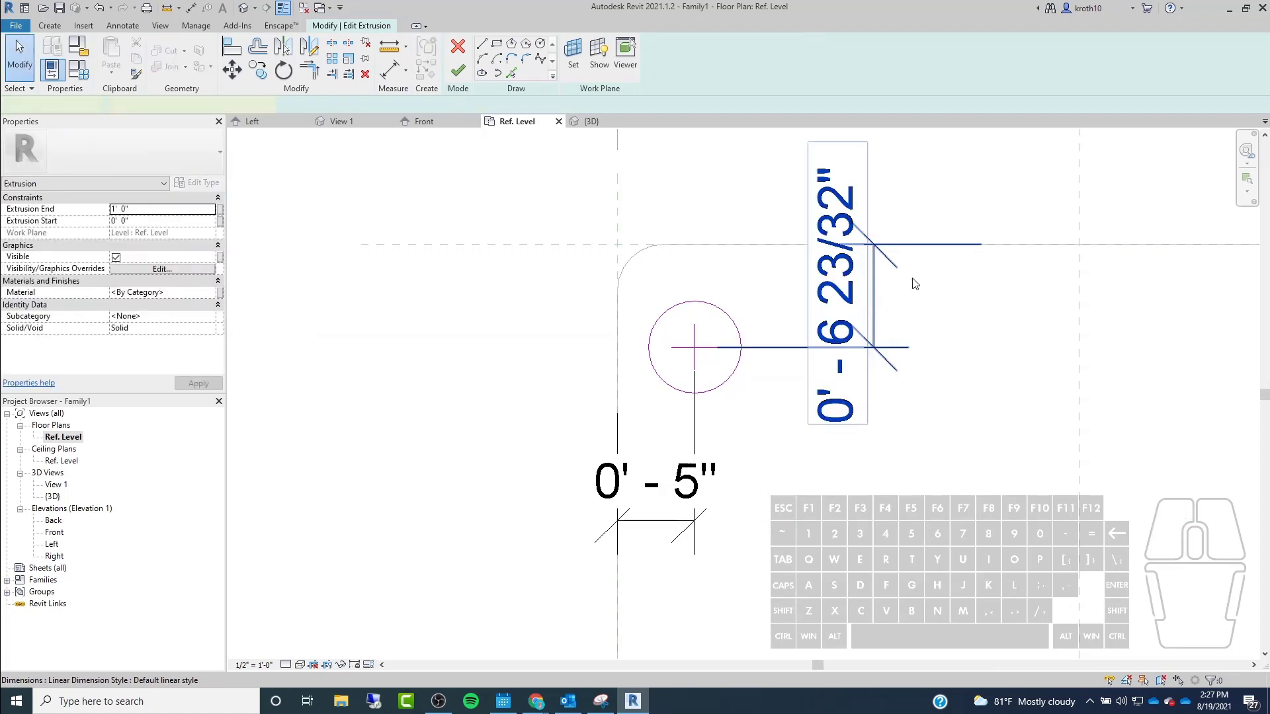
Set the upper-left leg circle's center offset from the top reference plane to 5".
{"action": "middle_click_drag", "start_coordinate": [816, 272], "coordinate": [514, 278]}
{"action": "scroll", "coordinate": [463, 218], "scroll_direction": "up", "scroll_amount": 4}
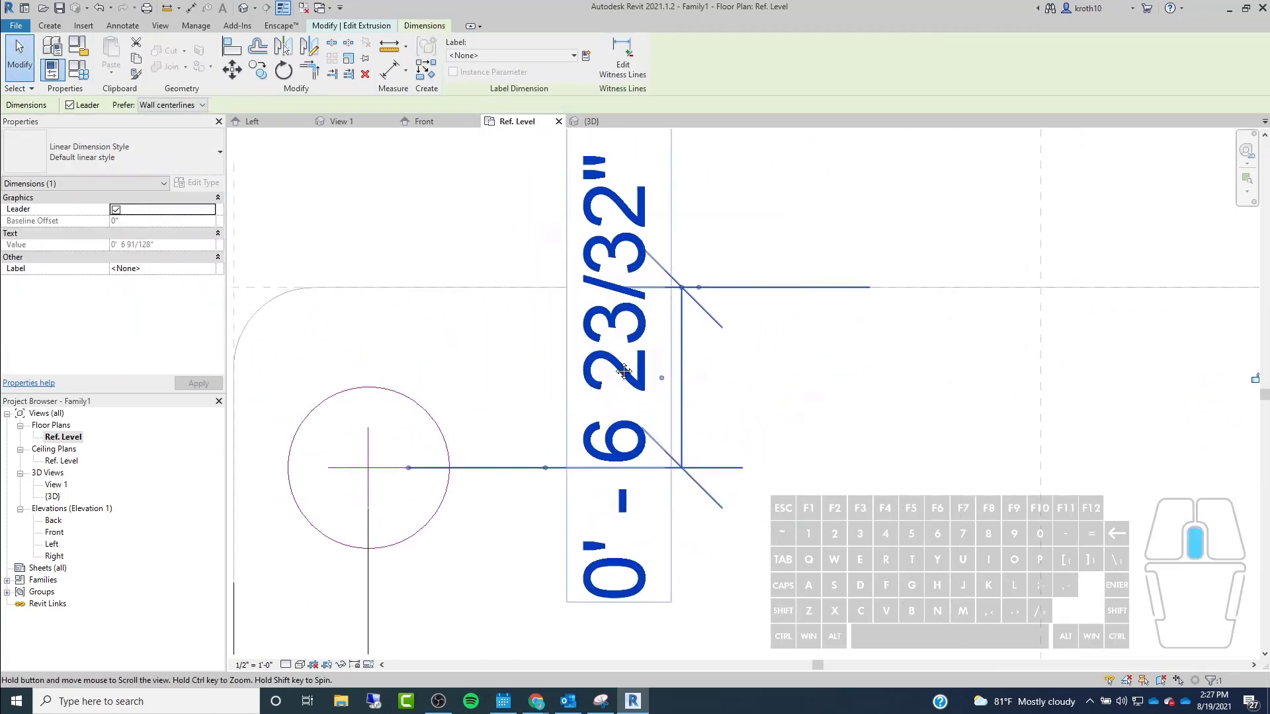
{"action": "scroll", "coordinate": [543, 205], "scroll_direction": "down", "scroll_amount": 3}
{"action": "middle_click_drag", "start_coordinate": [649, 337], "coordinate": [719, 307]}
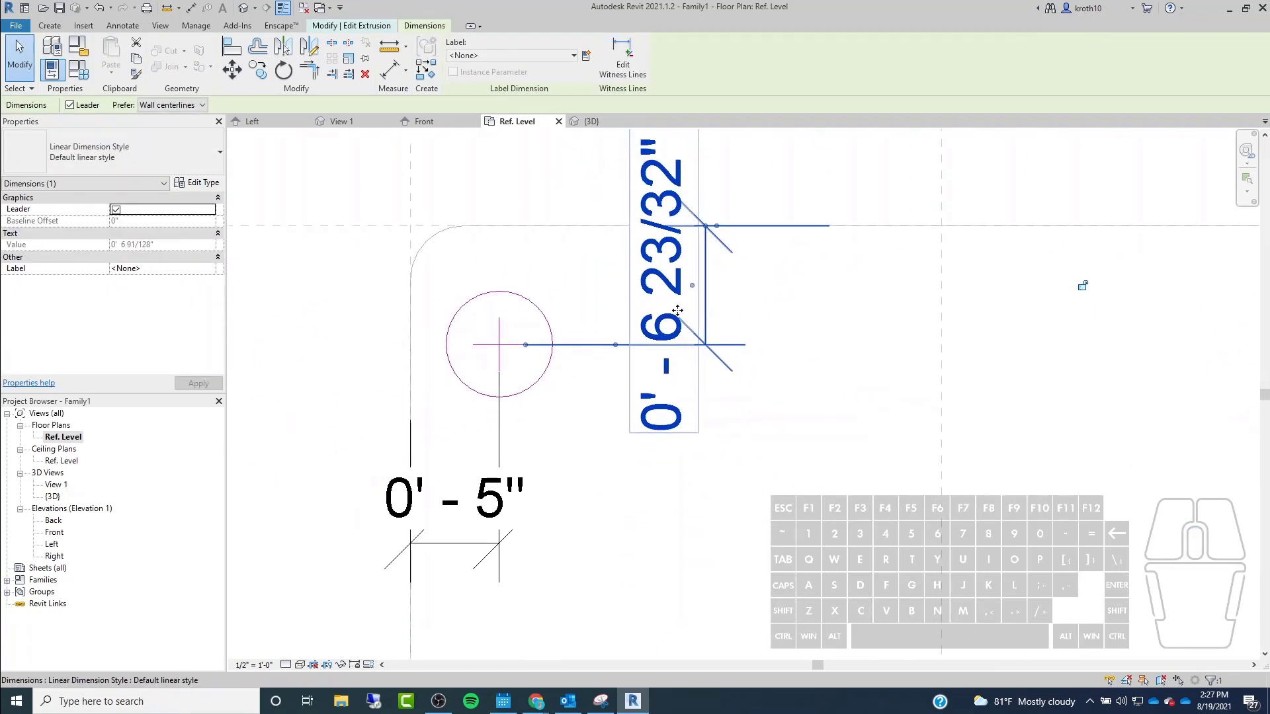
{"action": "left_click", "coordinate": [494, 352]}
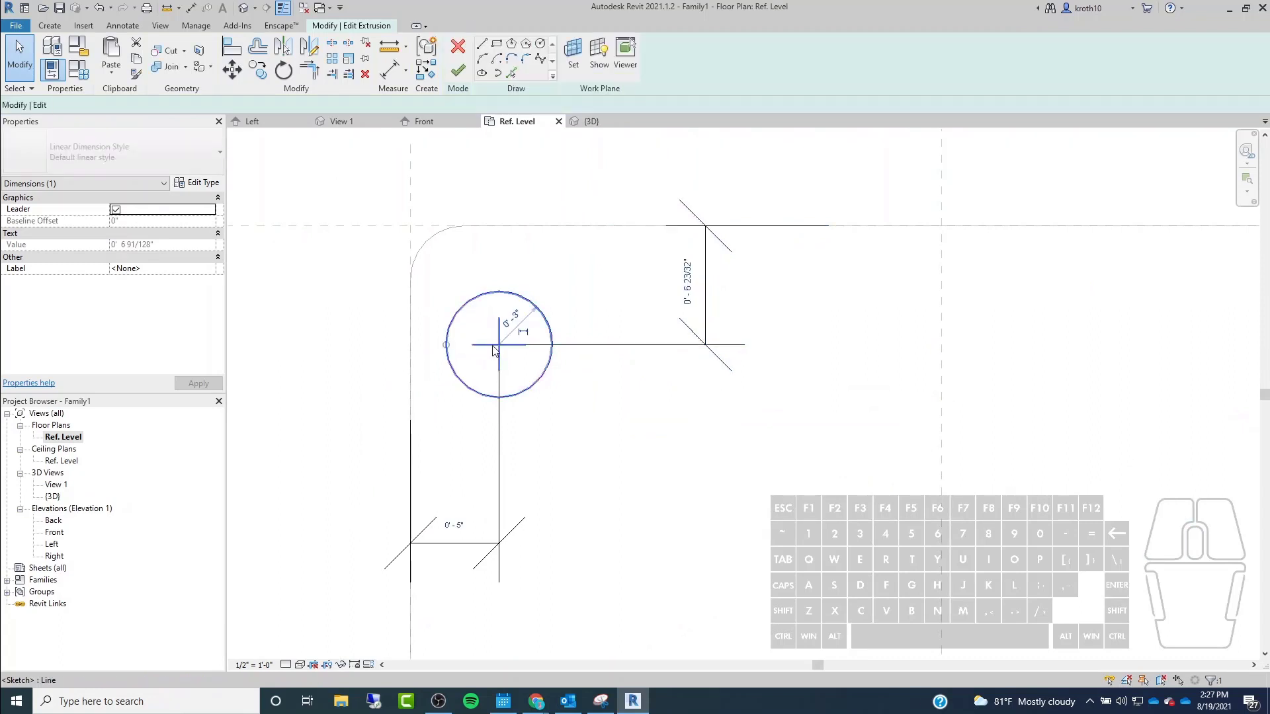
{"action": "left_click", "coordinate": [688, 297]}
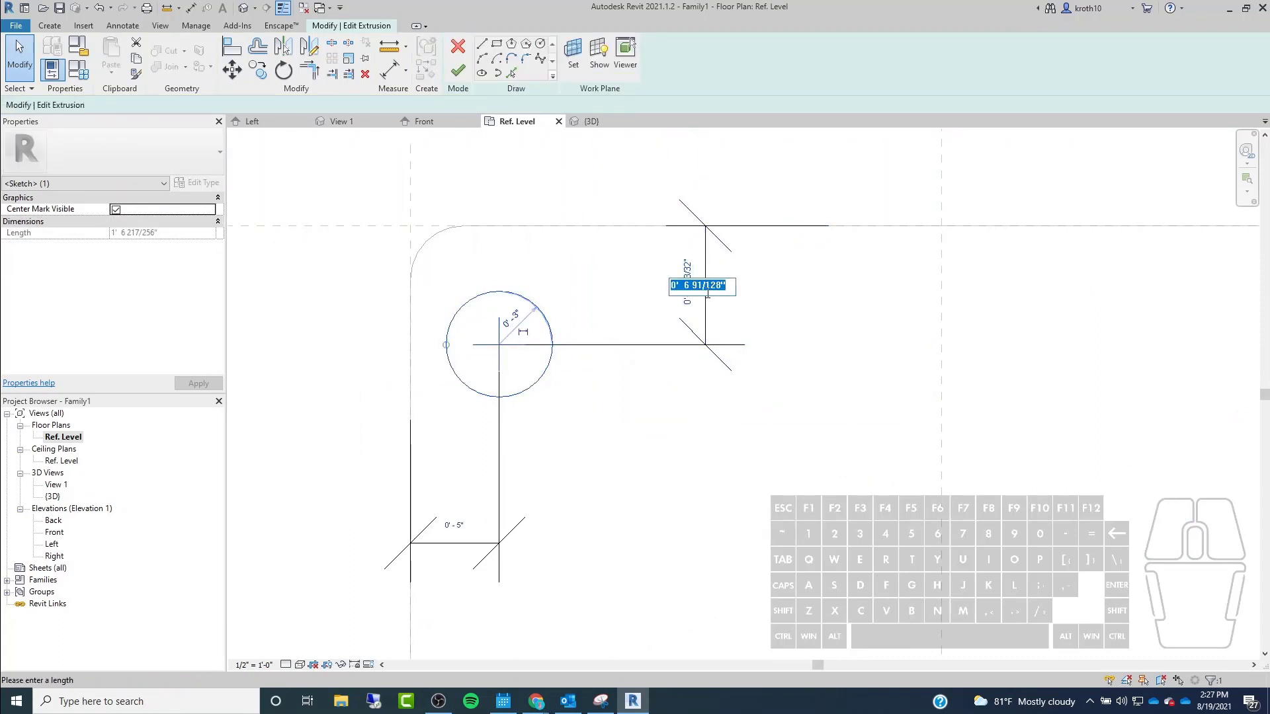
{"action": "type", "text": "5"}
{"action": "key", "text": "Return"}
{"action": "scroll", "coordinate": [708, 299], "scroll_direction": "down", "scroll_amount": 1}
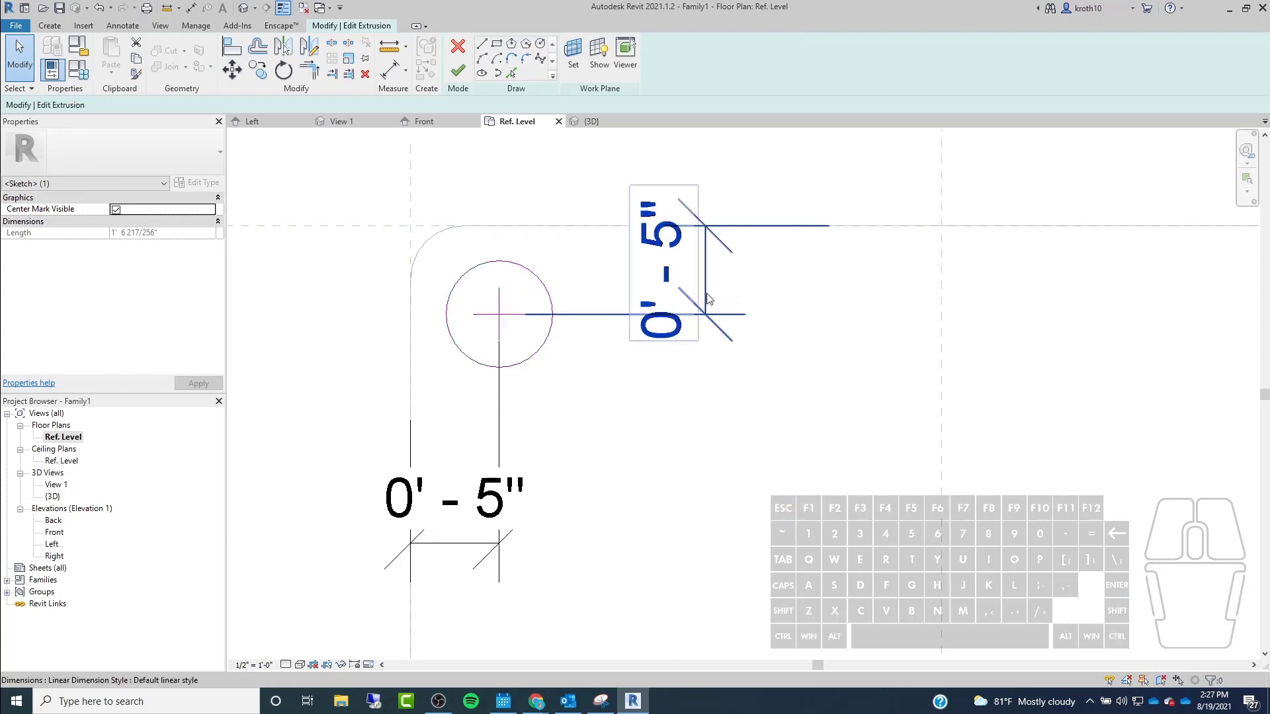
{"action": "key", "text": "Escape"}
Delete the upper-right and lower-right leg circles from the sketch.
{"action": "scroll", "coordinate": [640, 250], "scroll_direction": "down", "scroll_amount": 3}
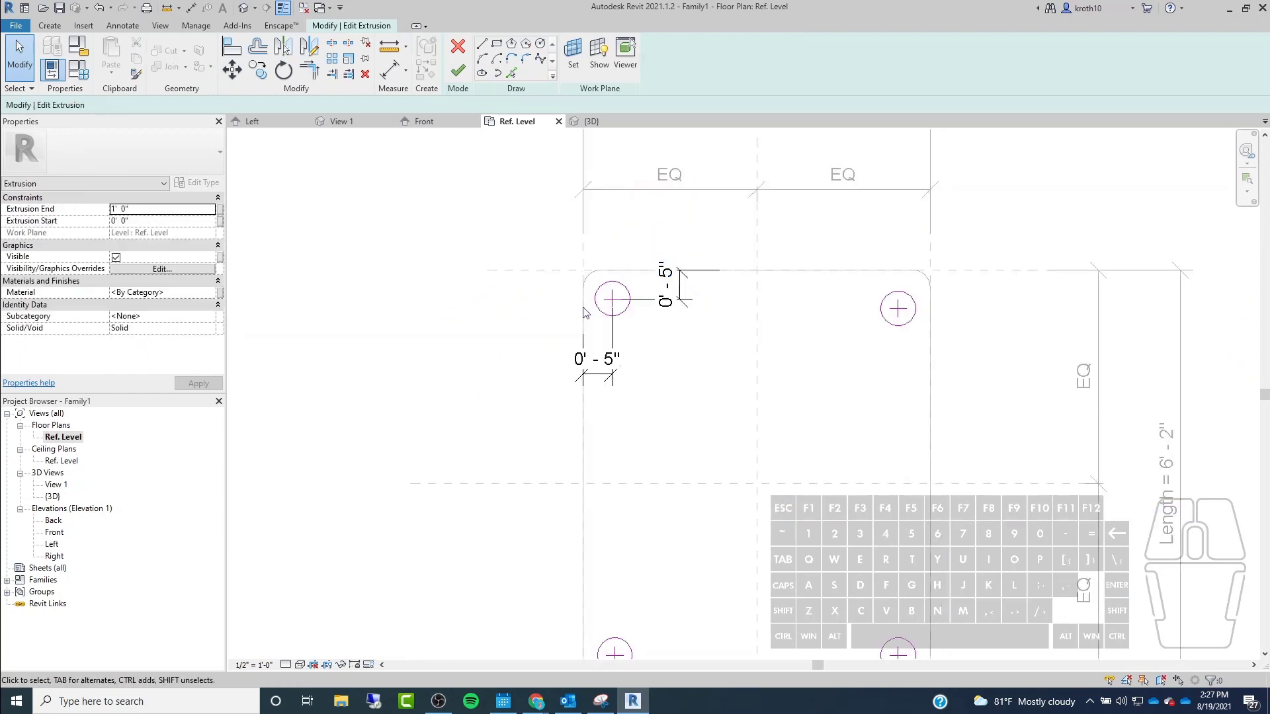
{"action": "scroll", "coordinate": [706, 218], "scroll_direction": "down", "scroll_amount": 2}
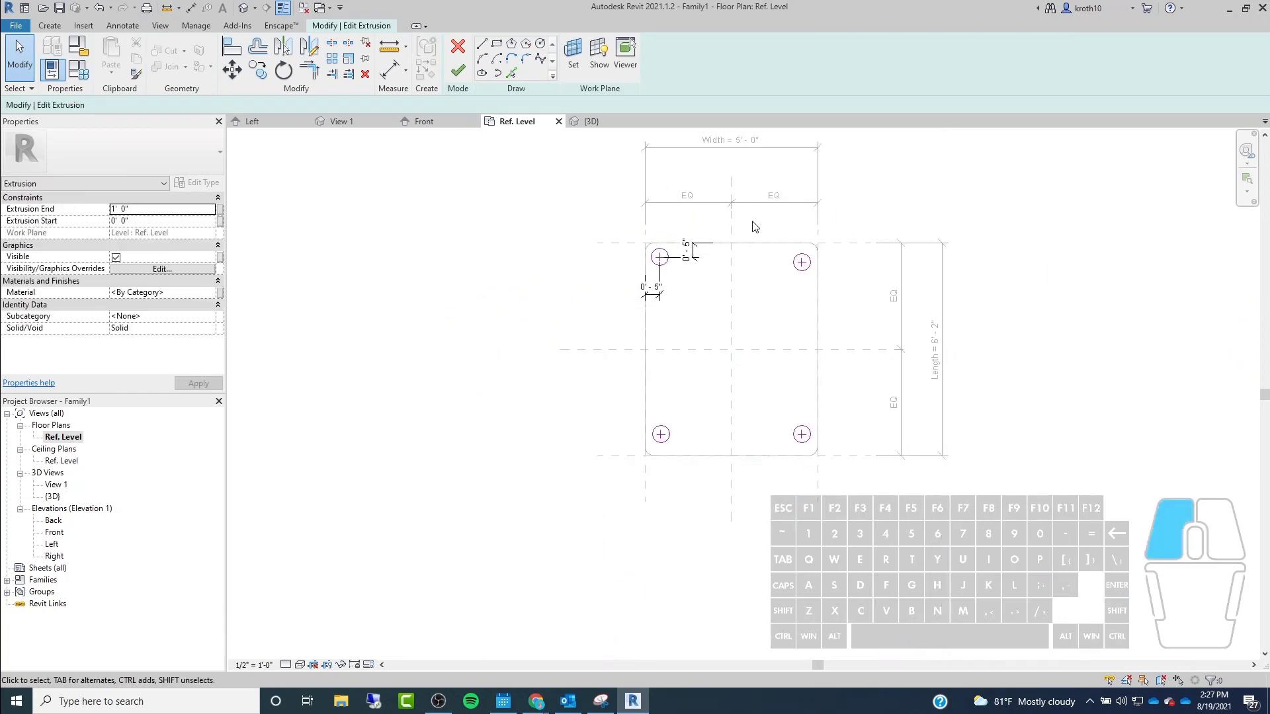
{"action": "left_click_drag", "start_coordinate": [751, 222], "coordinate": [812, 533]}
{"action": "key", "text": "Delete"}
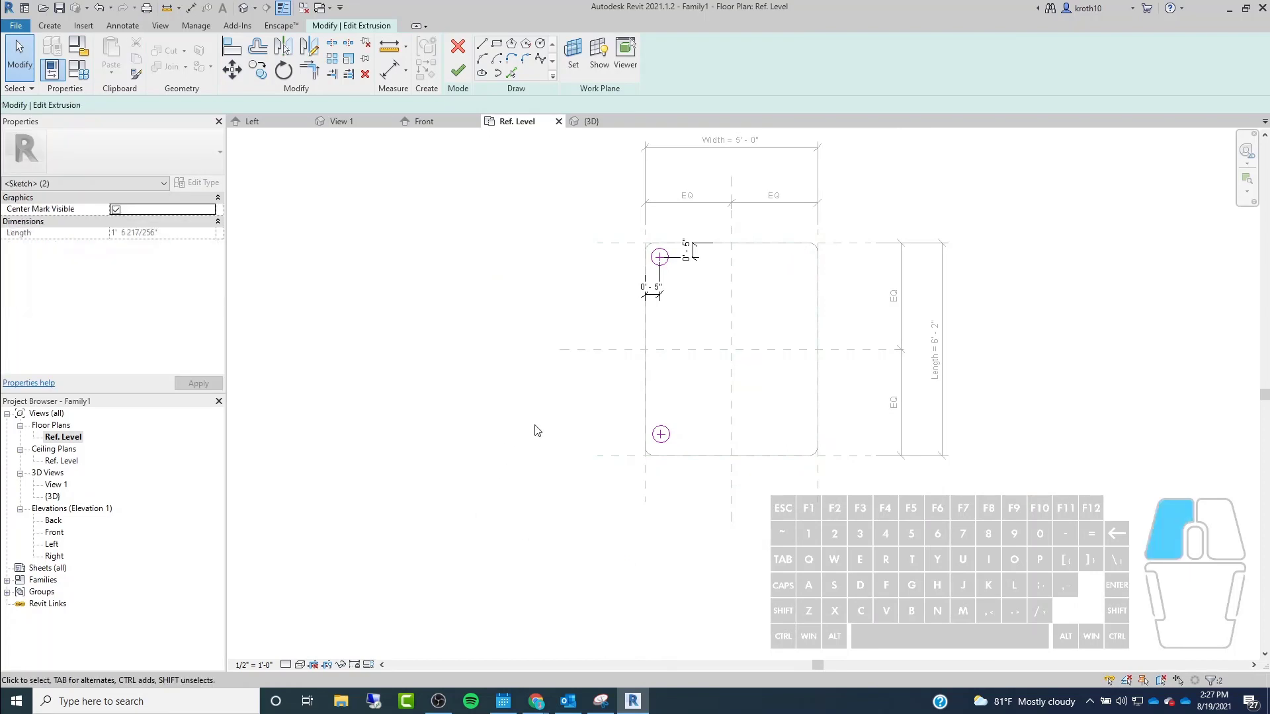
Delete the lower-left leg circle from the sketch.
{"action": "key", "text": "Escape"}
{"action": "left_click", "coordinate": [697, 513]}
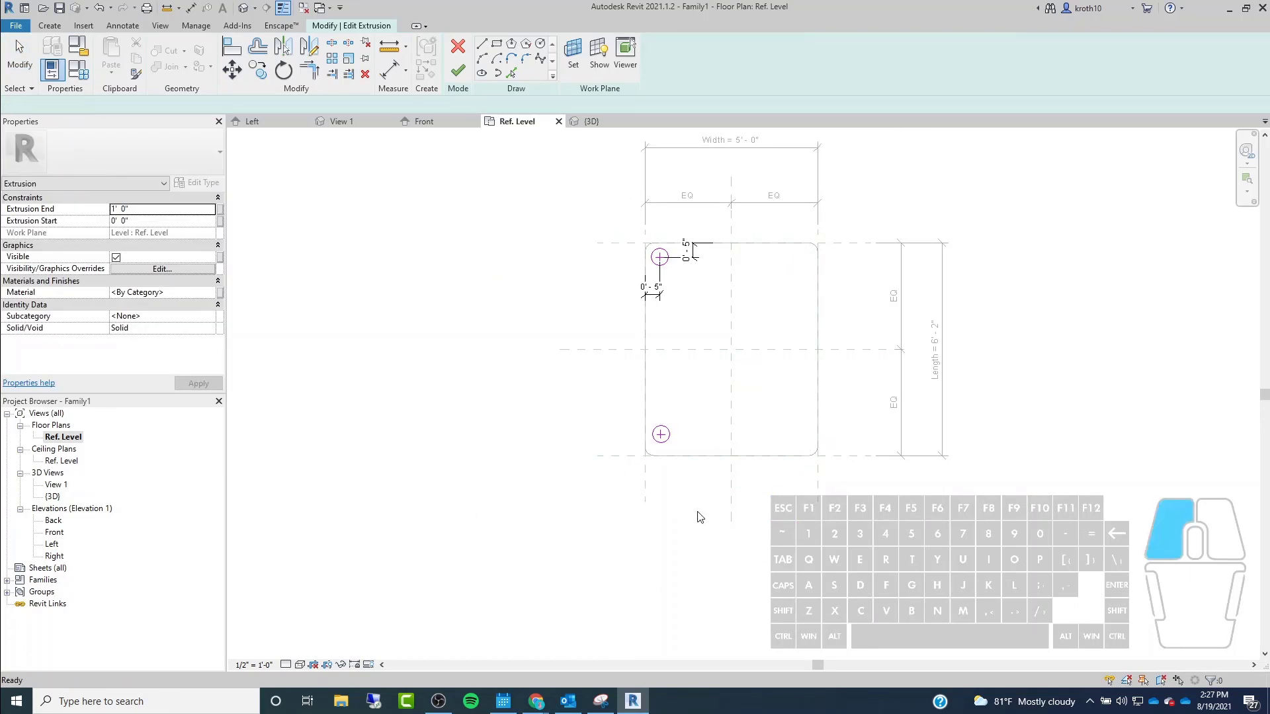
{"action": "left_click_drag", "start_coordinate": [626, 415], "coordinate": [717, 491]}
{"action": "key", "text": "Delete"}
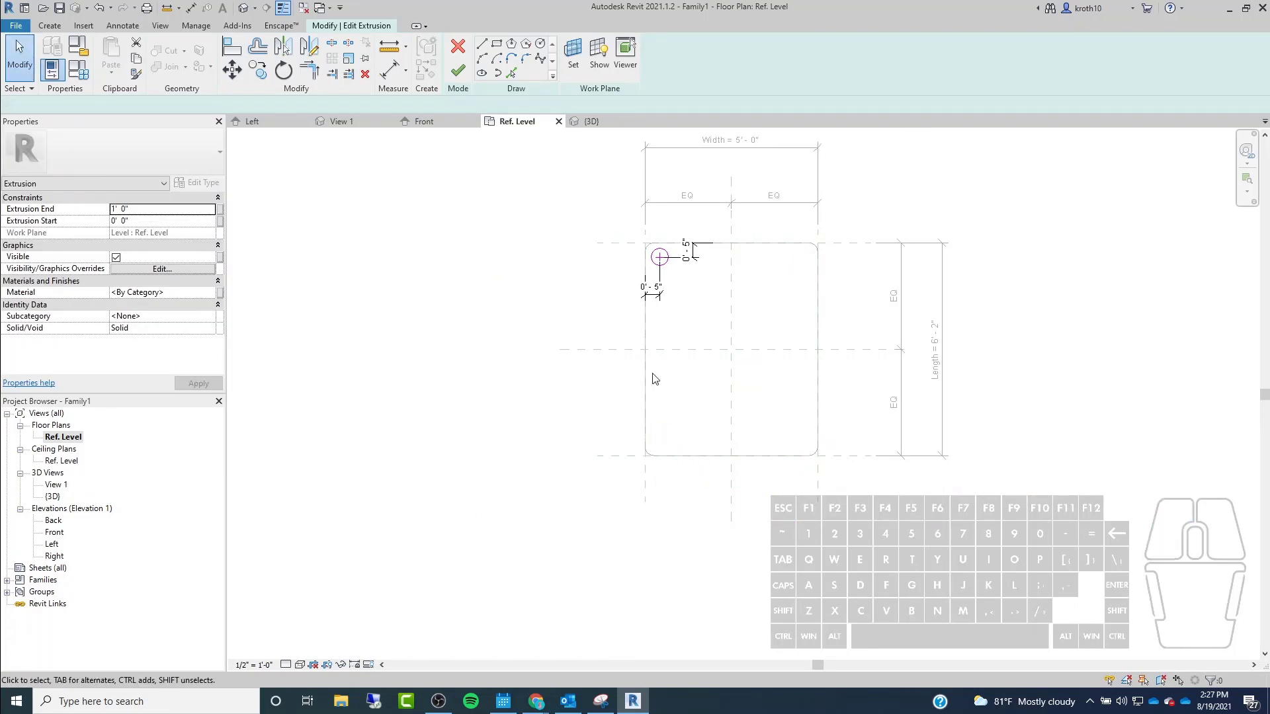
Mirror the upper-left leg circle together with its 5" dimensions about the vertical center reference plane.
{"action": "left_click_drag", "start_coordinate": [595, 199], "coordinate": [757, 302]}
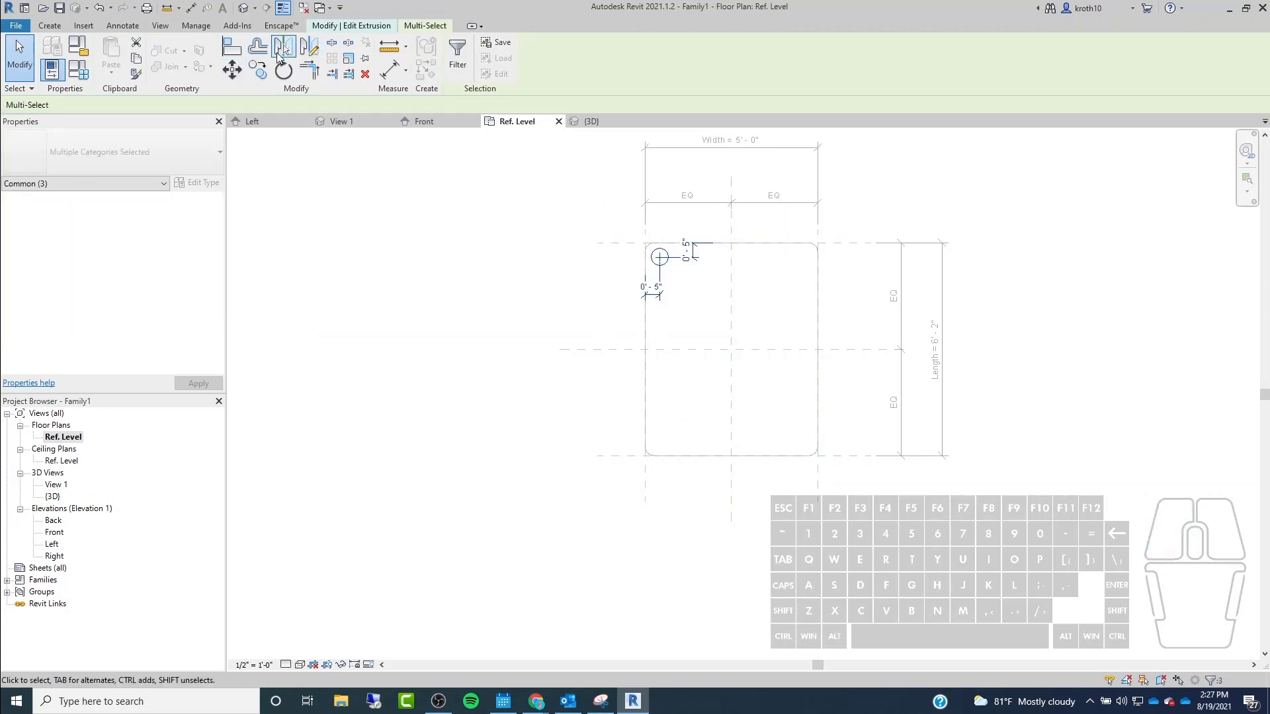
{"action": "key", "text": "m"}
{"action": "key", "text": "v"}
{"action": "left_click", "coordinate": [282, 47]}
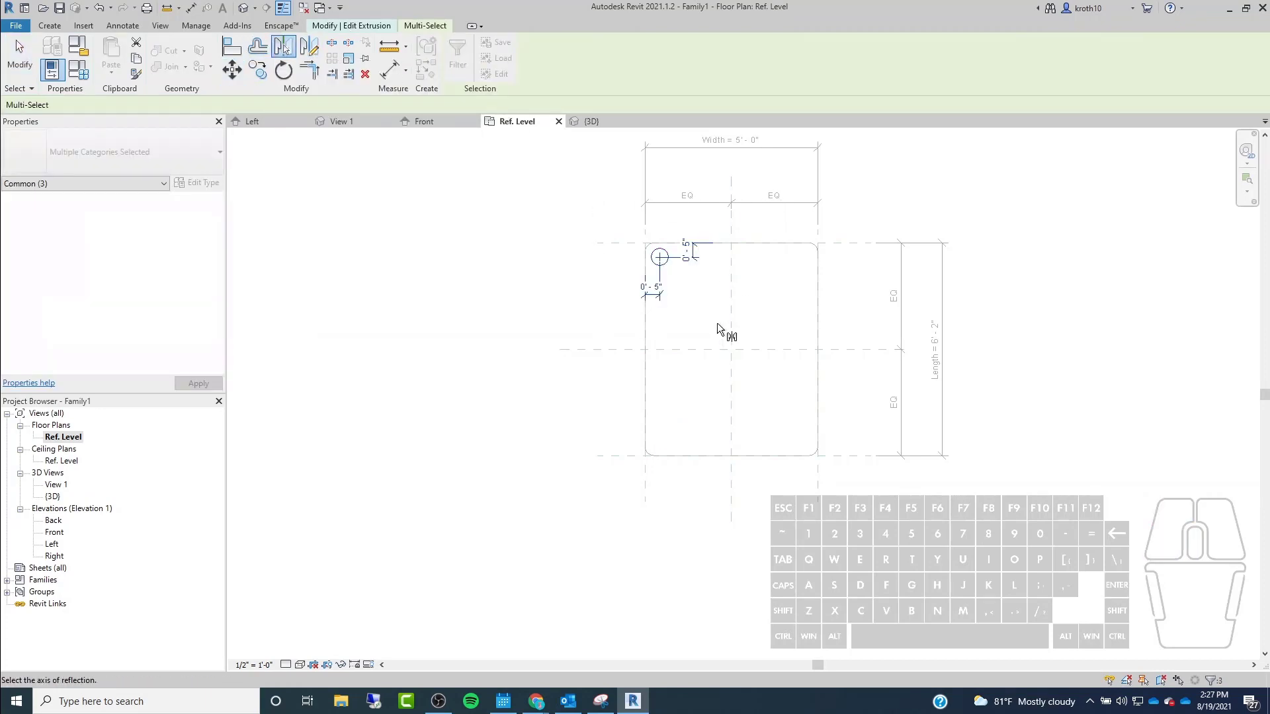
{"action": "left_click", "coordinate": [731, 317]}
{"action": "scroll", "coordinate": [694, 331], "scroll_direction": "up", "scroll_amount": 3}
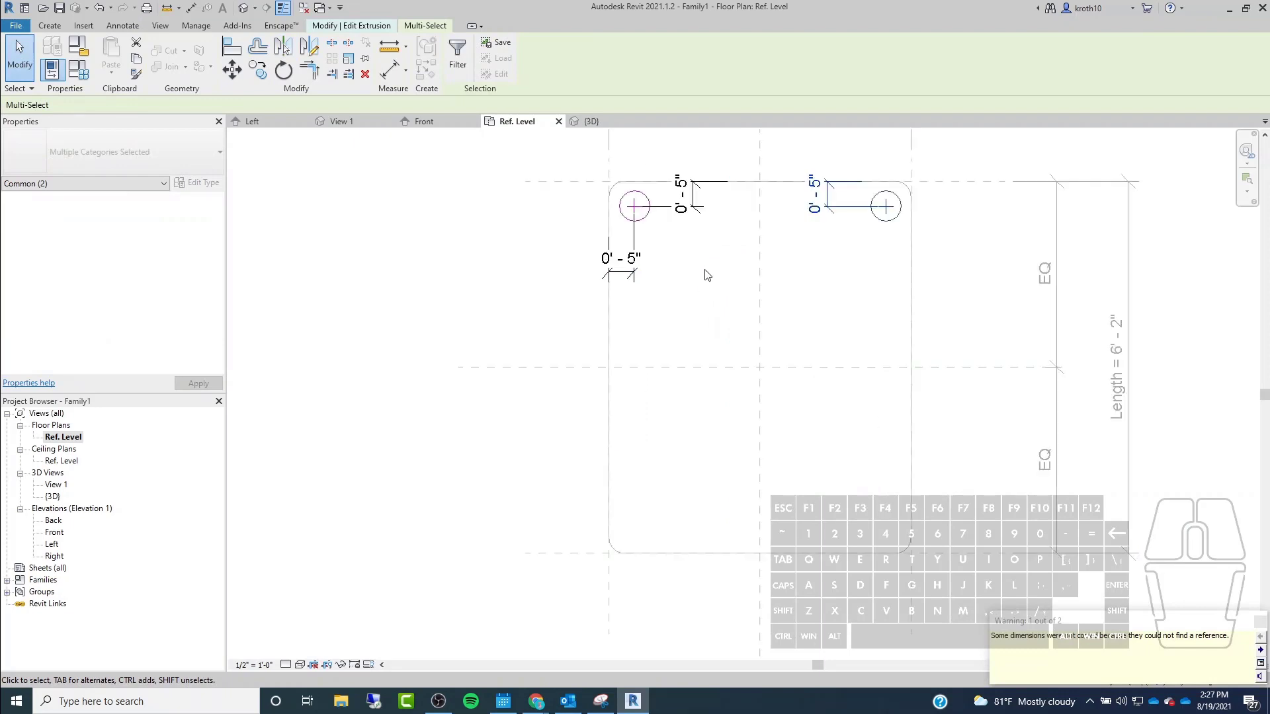
{"action": "left_click", "coordinate": [709, 272]}
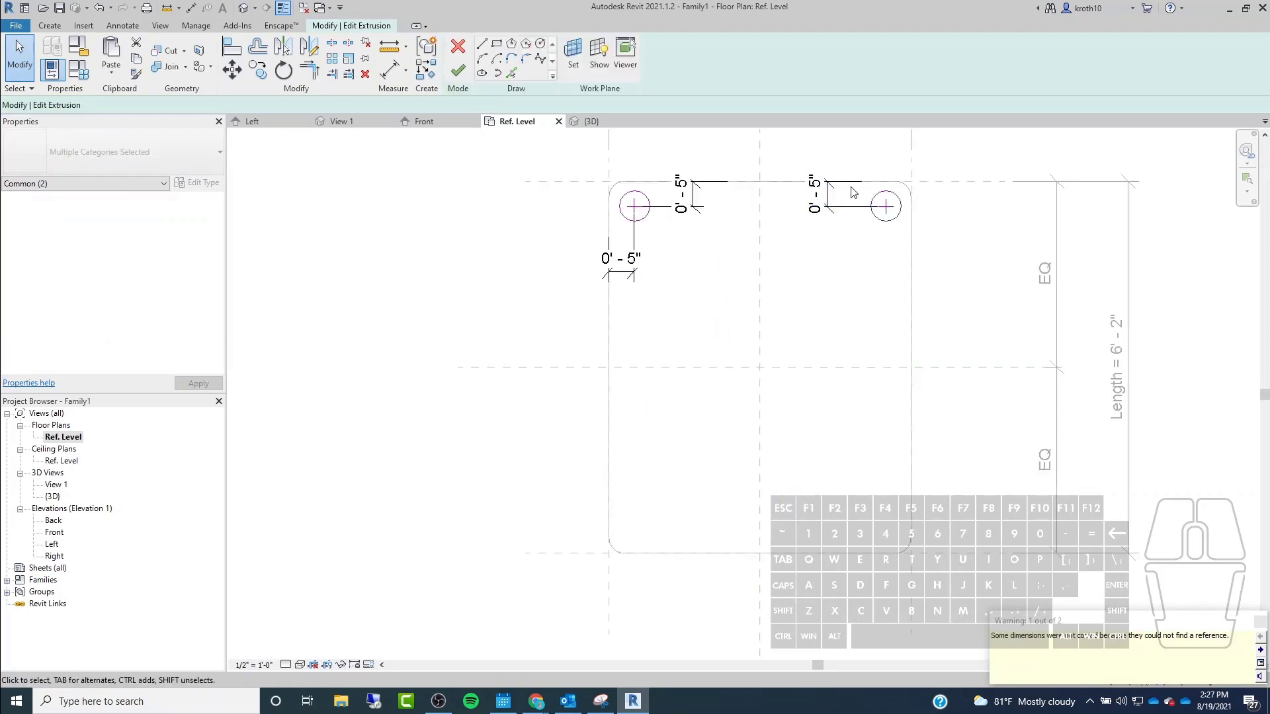
Delete the mirrored 5" dimension beside the upper-right circle and both 5" dimensions of the upper-left circle.
{"action": "left_click", "coordinate": [817, 199]}
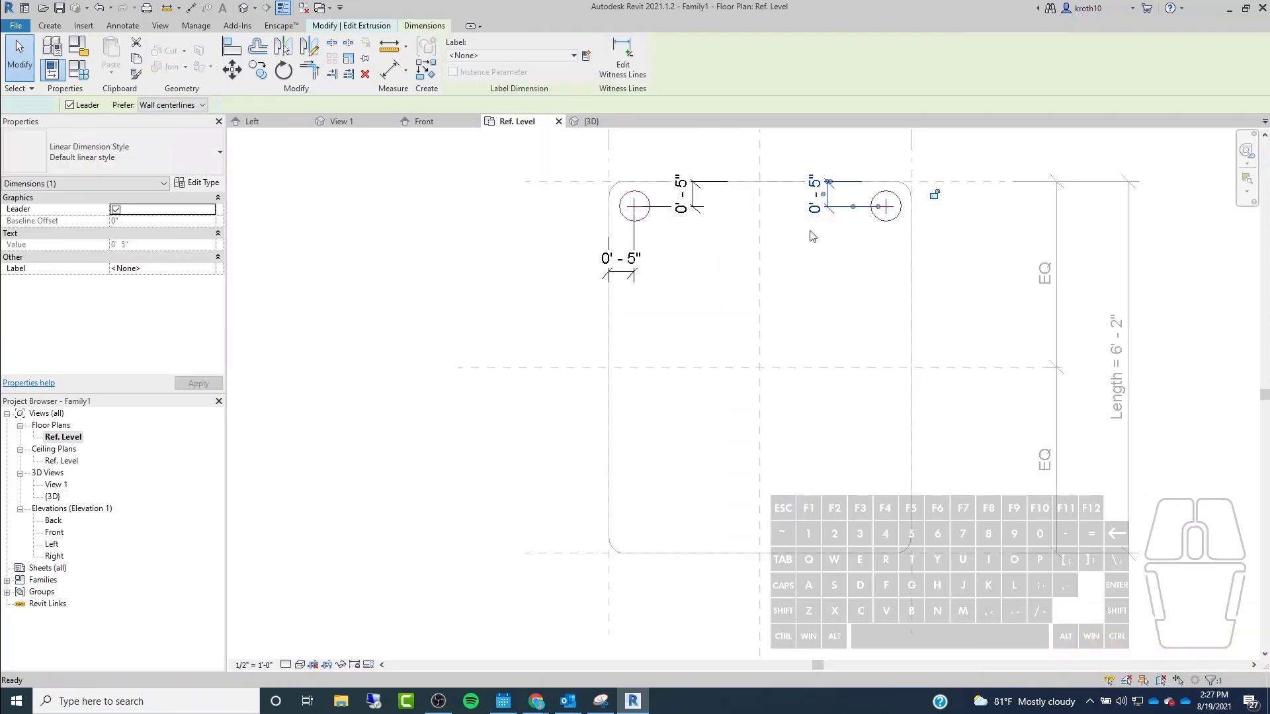
{"action": "key", "text": "Delete"}
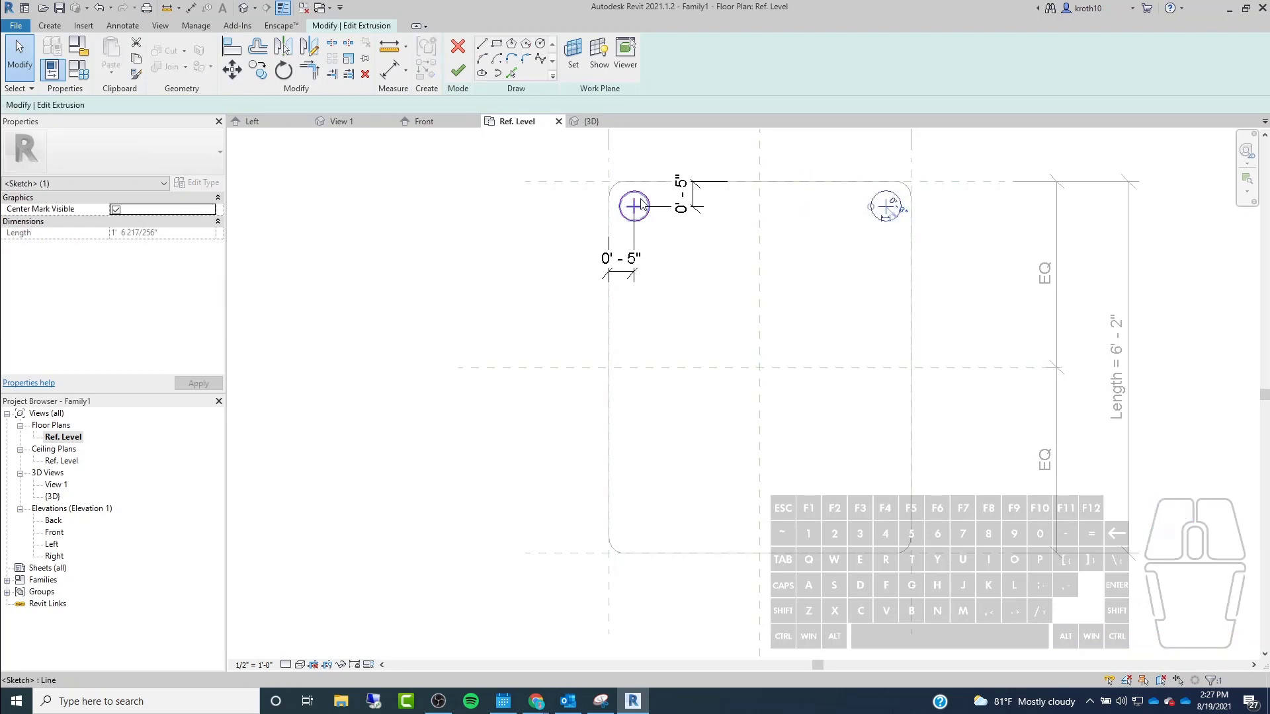
{"action": "left_click", "coordinate": [684, 189]}
{"action": "left_click", "coordinate": [633, 274], "text": "ctrl"}
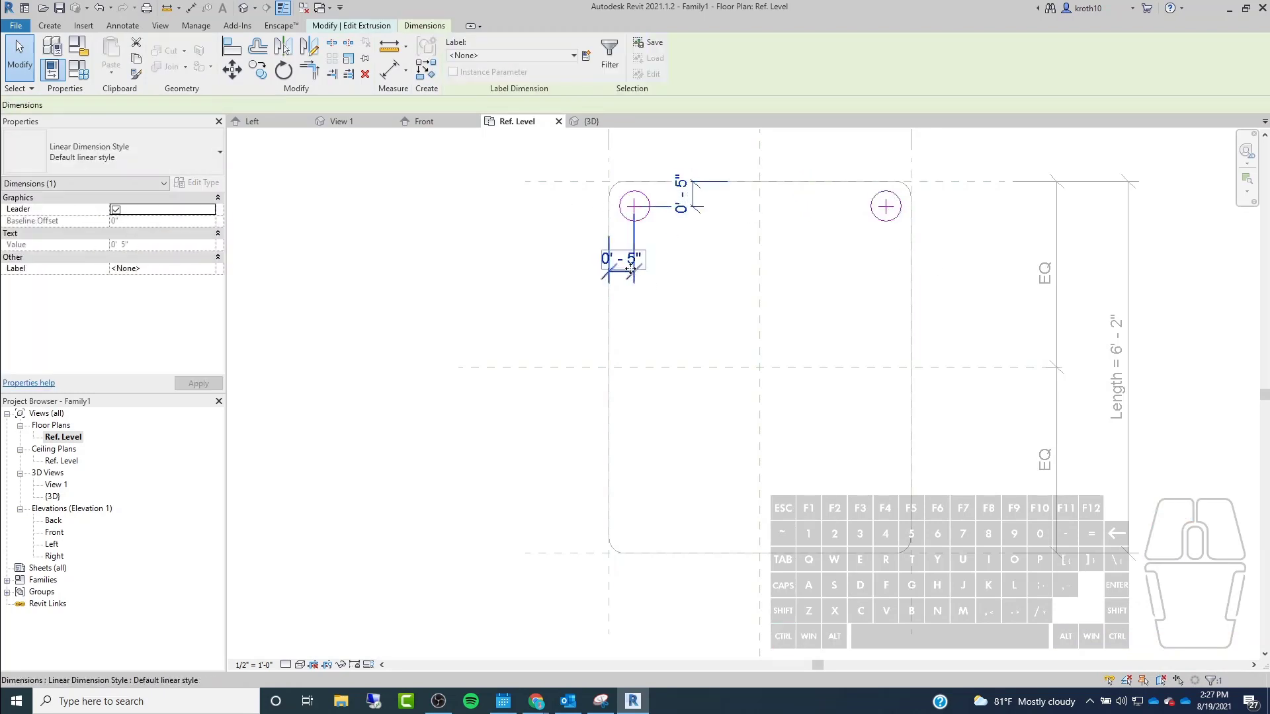
{"action": "key", "text": "Delete"}
Mirror the two upper leg circles about the horizontal center reference plane and finish the extrusion sketch.
{"action": "left_click_drag", "start_coordinate": [537, 163], "coordinate": [998, 256]}
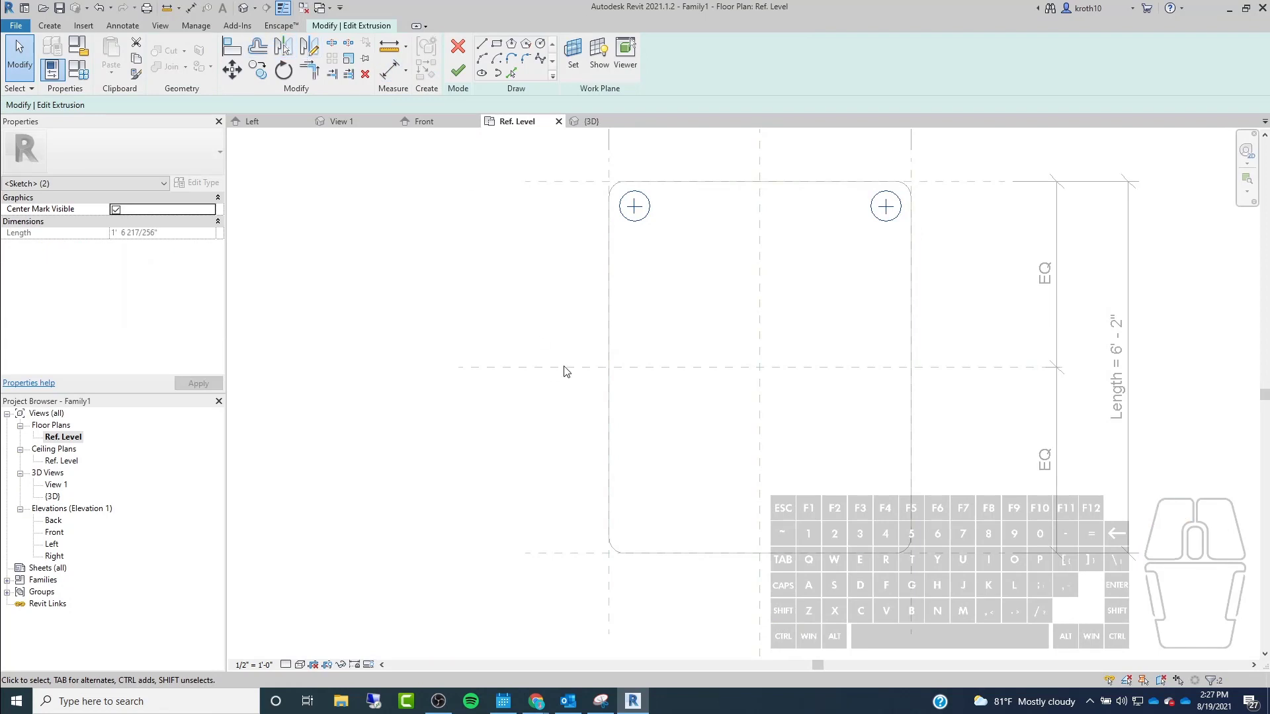
{"action": "left_click", "coordinate": [283, 46]}
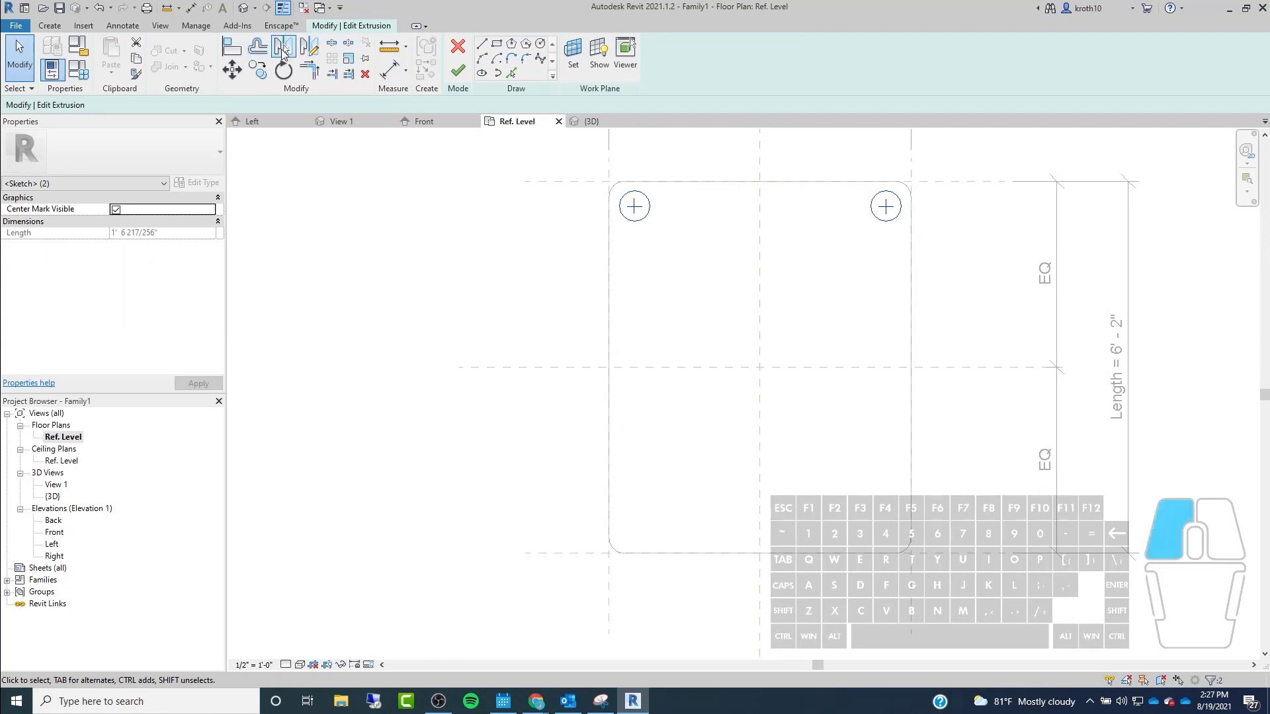
{"action": "left_click", "coordinate": [576, 367]}
{"action": "key", "text": "Escape"}
{"action": "scroll", "coordinate": [661, 291], "scroll_direction": "down", "scroll_amount": 4}
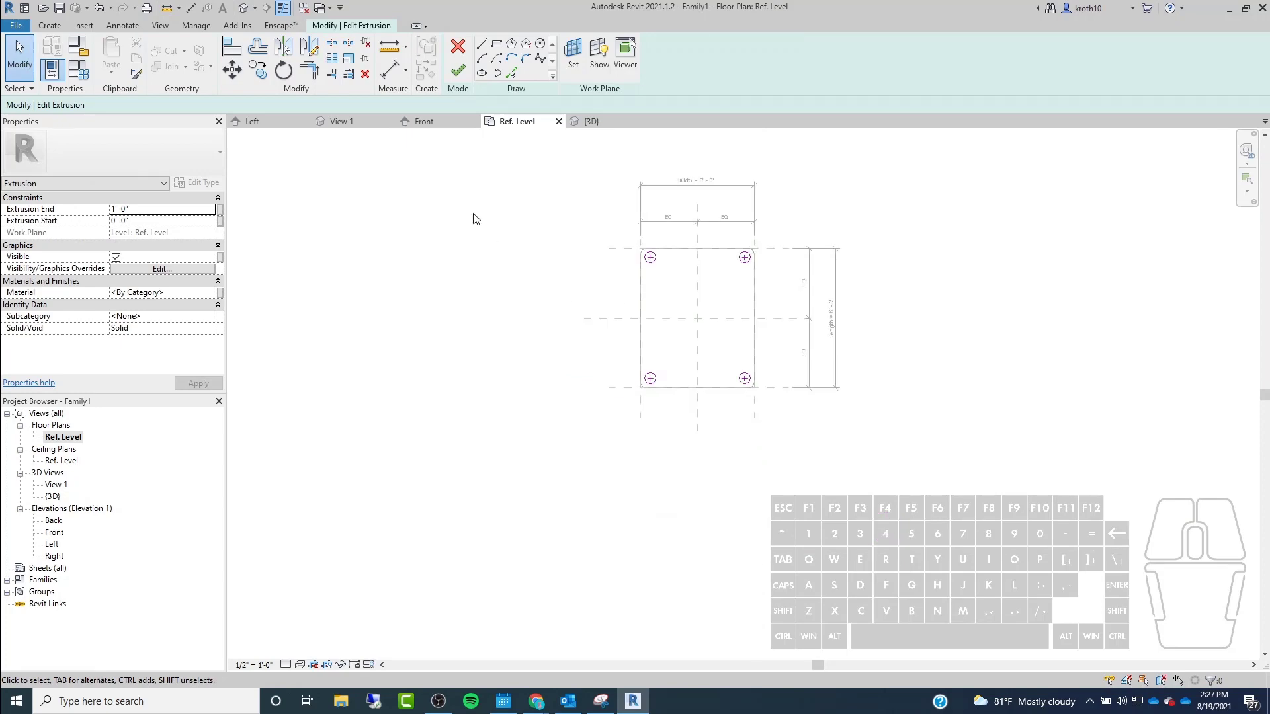
{"action": "left_click", "coordinate": [457, 70]}
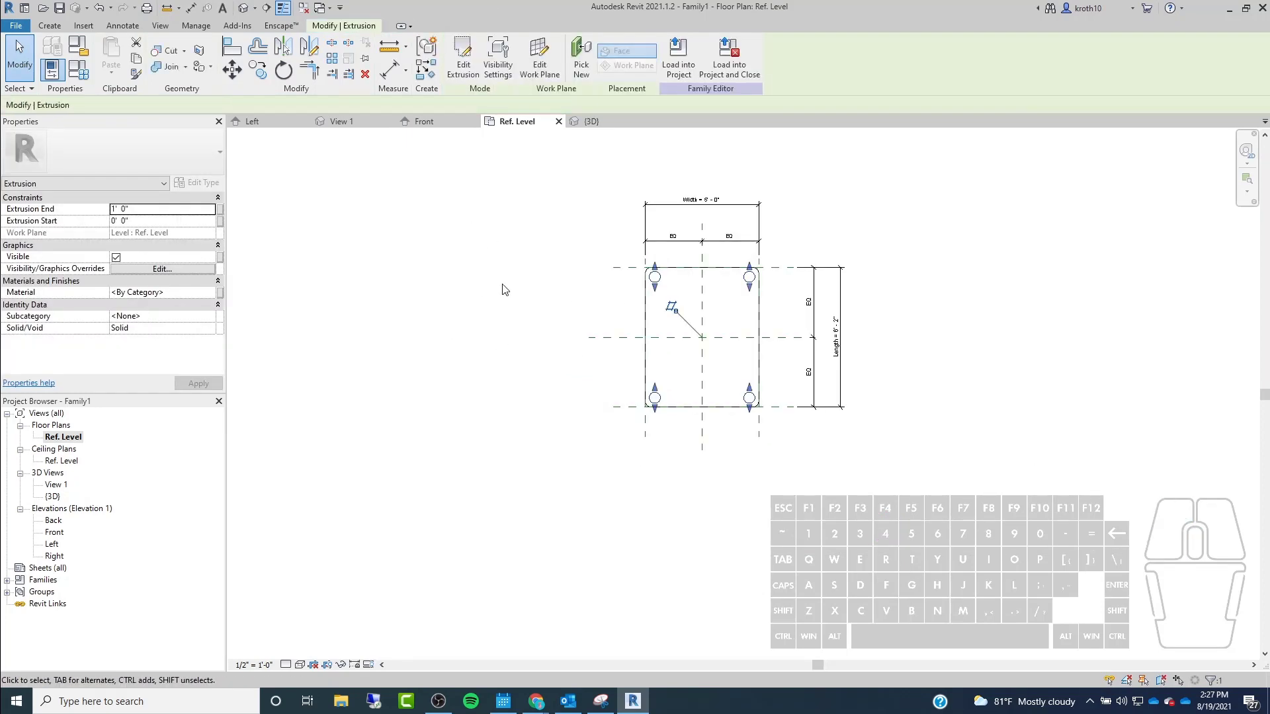
Set the table's Length dimension to 7' in the plan view.
{"action": "scroll", "coordinate": [668, 303], "scroll_direction": "up", "scroll_amount": 2}
{"action": "middle_click_drag", "start_coordinate": [666, 303], "coordinate": [742, 278]}
{"action": "left_click", "coordinate": [1166, 216]}
{"action": "middle_click_drag", "start_coordinate": [1064, 303], "coordinate": [919, 420]}
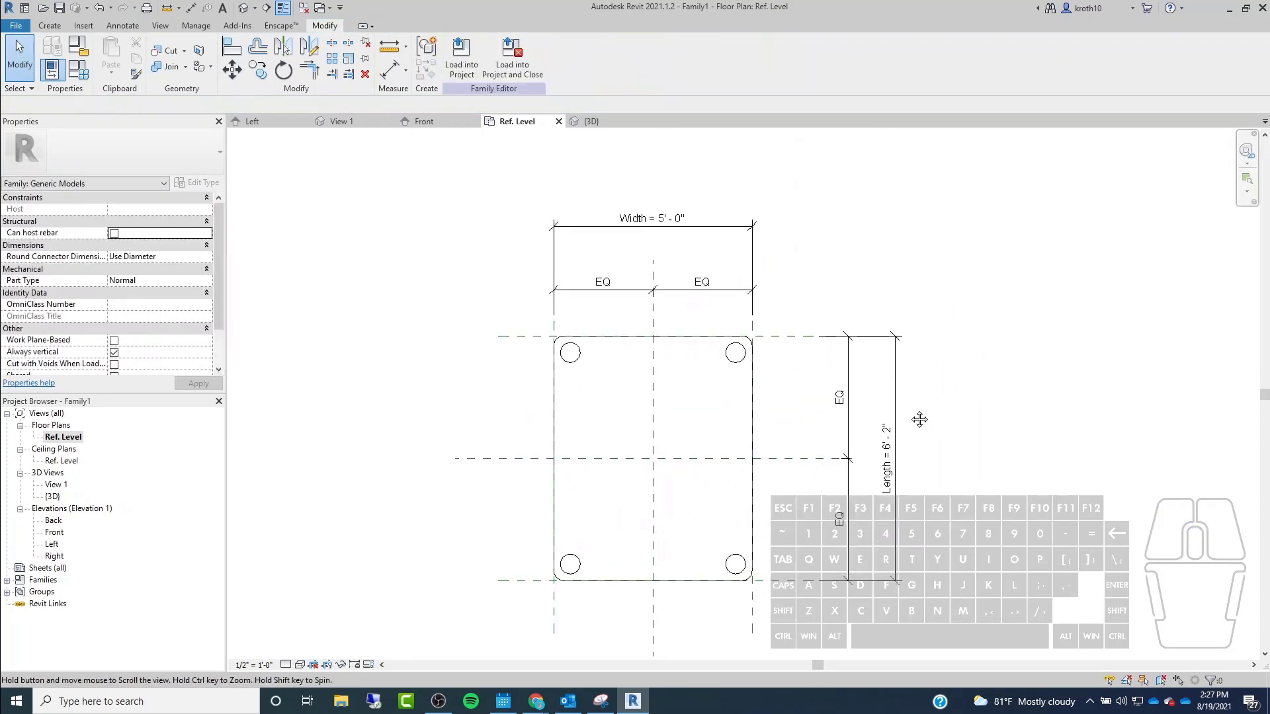
{"action": "left_click", "coordinate": [892, 440]}
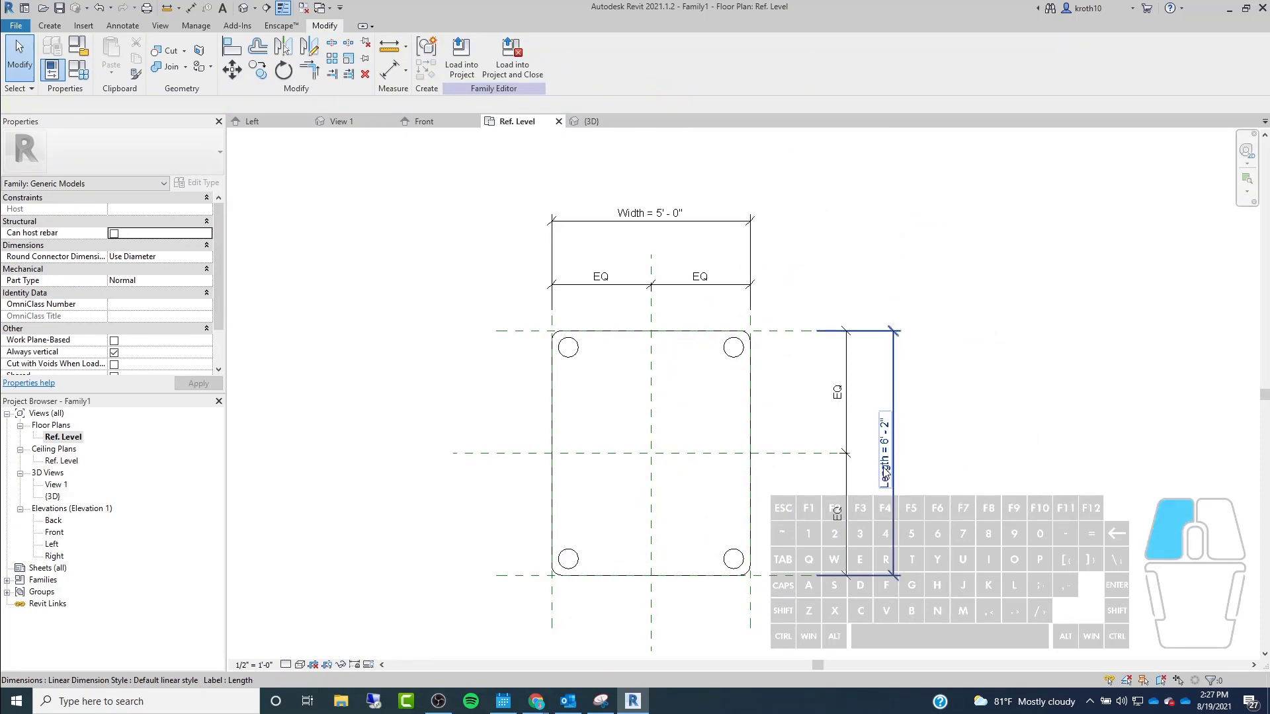
{"action": "left_click", "coordinate": [892, 438]}
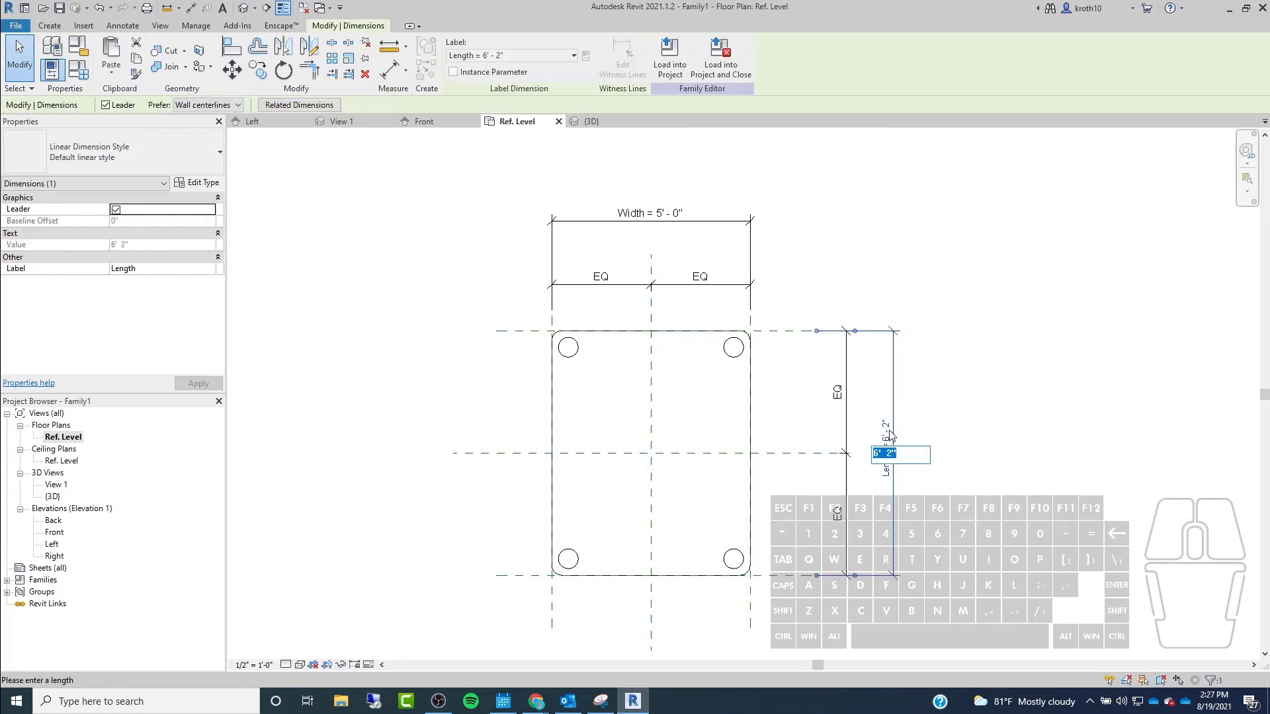
{"action": "type", "text": "7"}
{"action": "key", "text": "Return"}
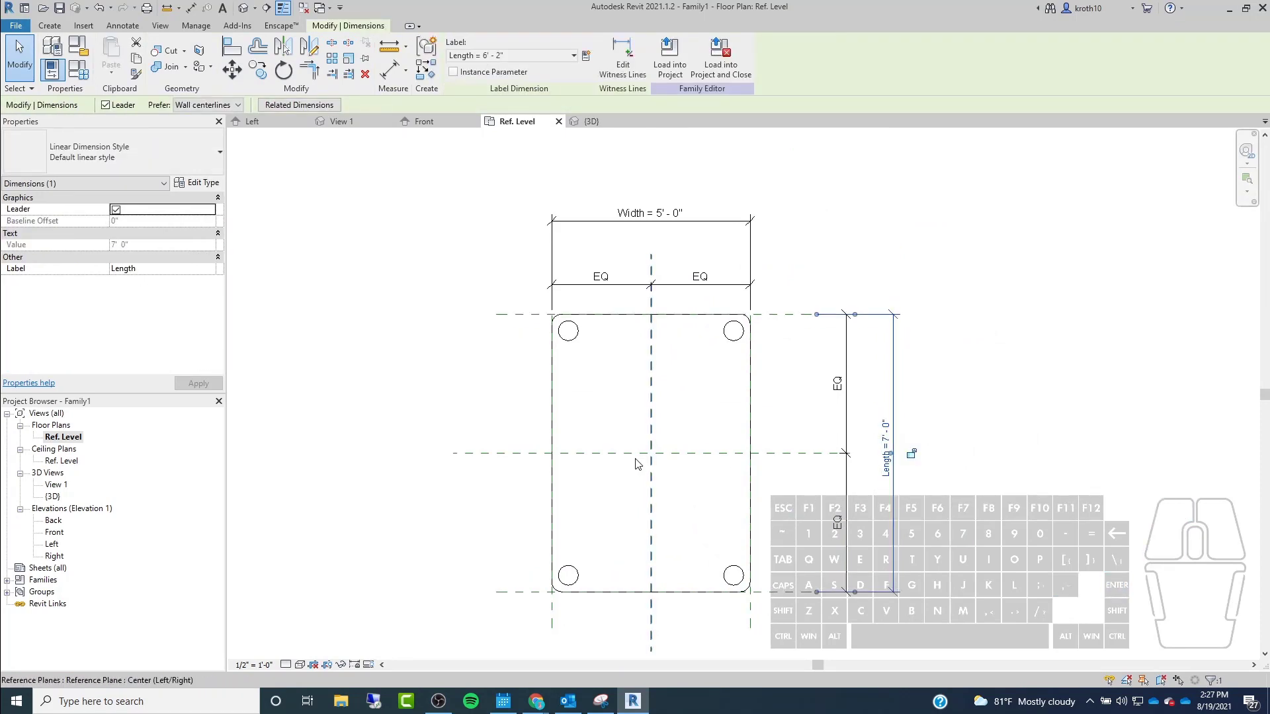
Set the table's Width dimension to 7' in the plan view.
{"action": "left_click", "coordinate": [676, 210]}
{"action": "left_click", "coordinate": [655, 213]}
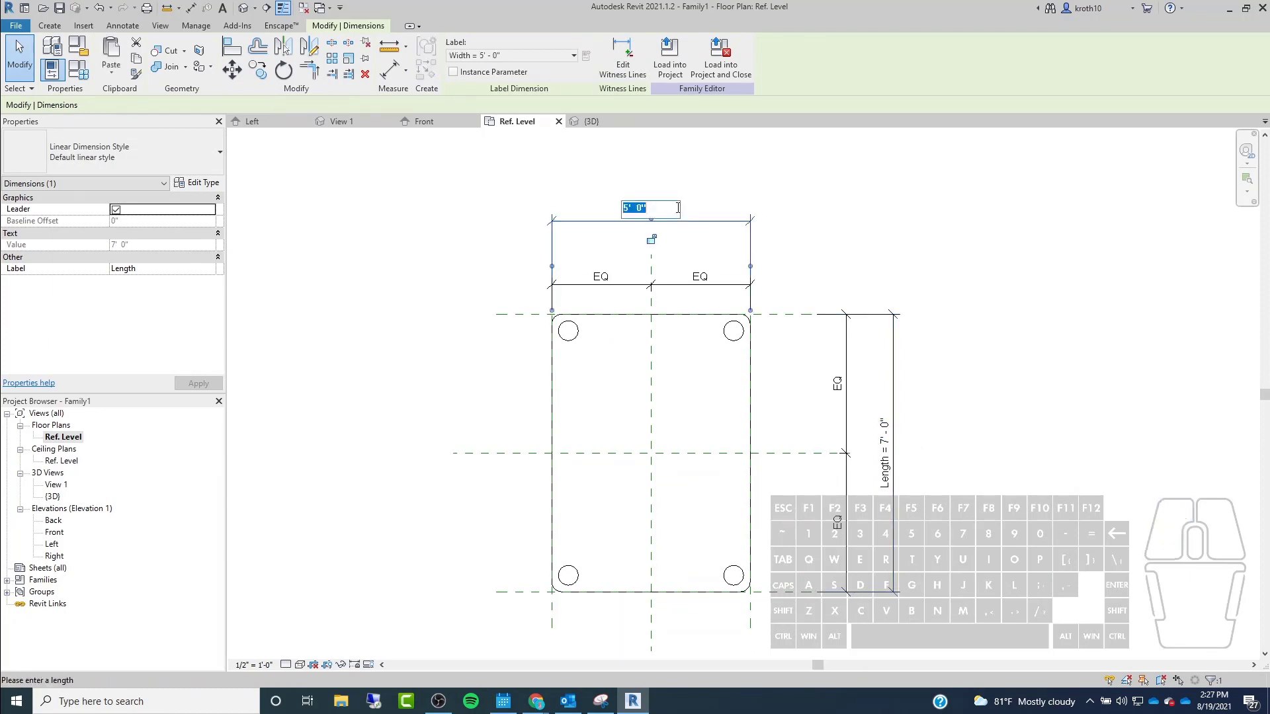
{"action": "key", "text": "Return"}
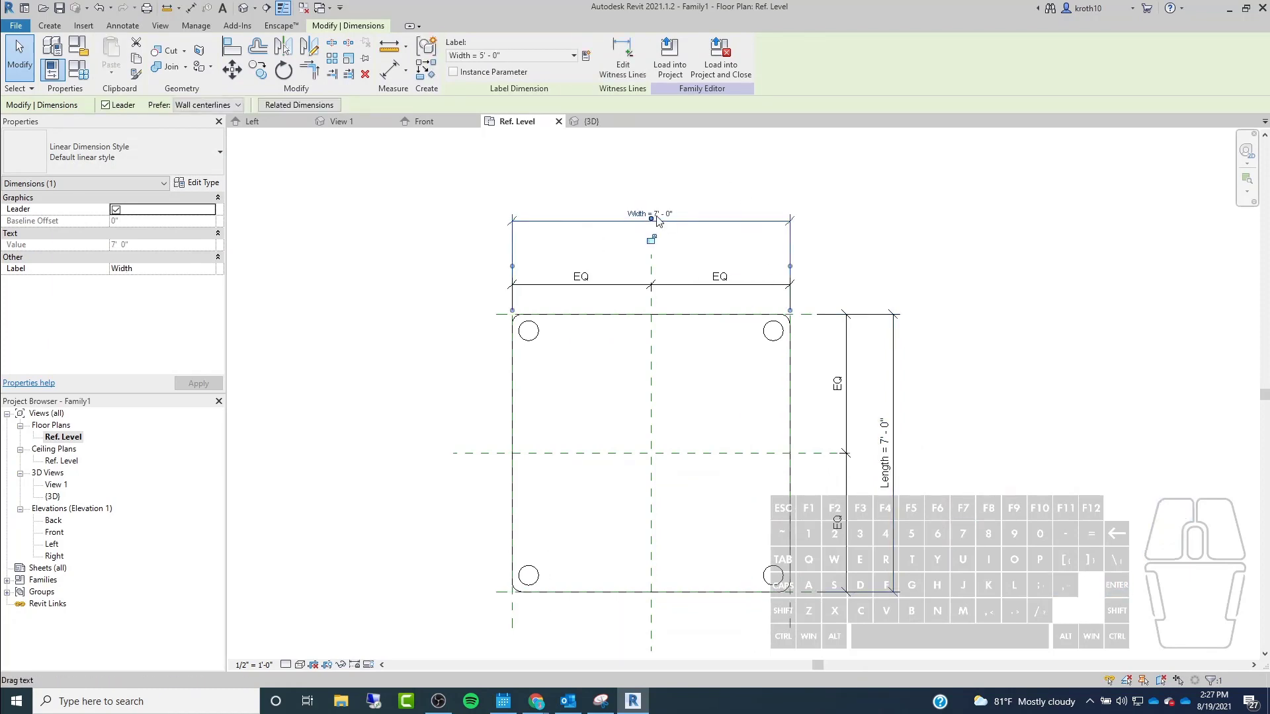
{"action": "left_click", "coordinate": [739, 189]}
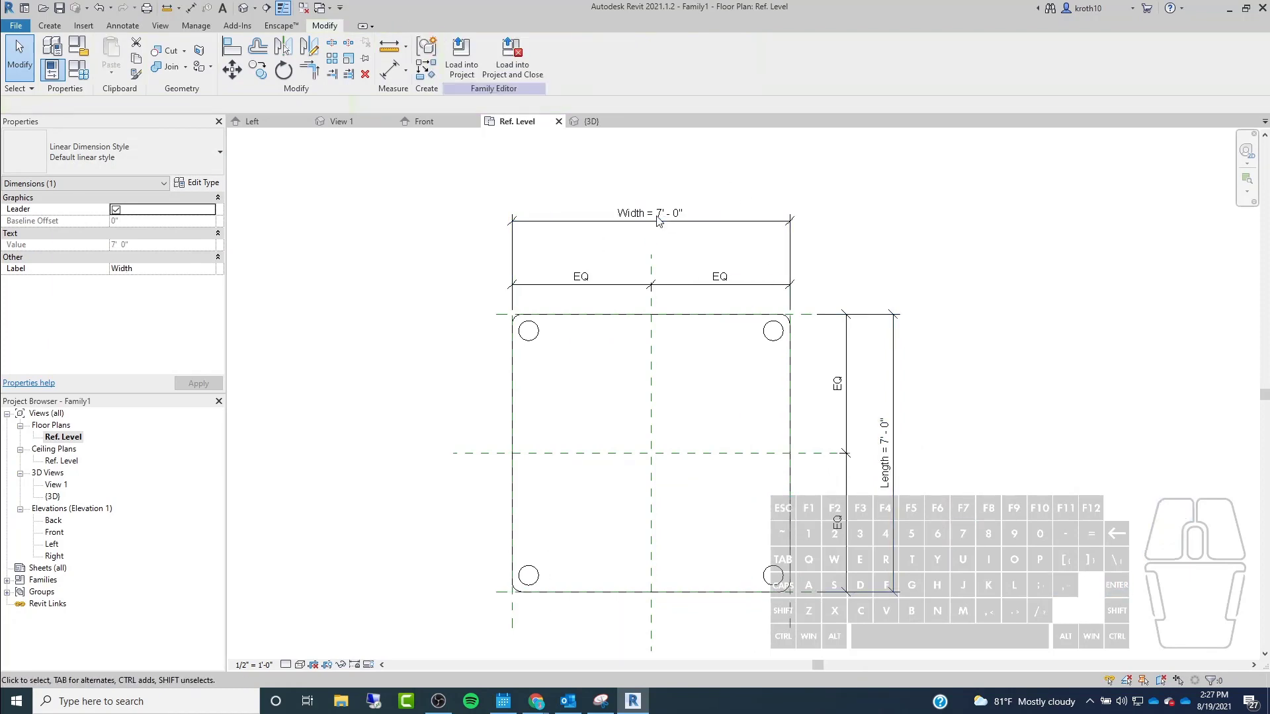
{"action": "left_click", "coordinate": [1061, 371]}
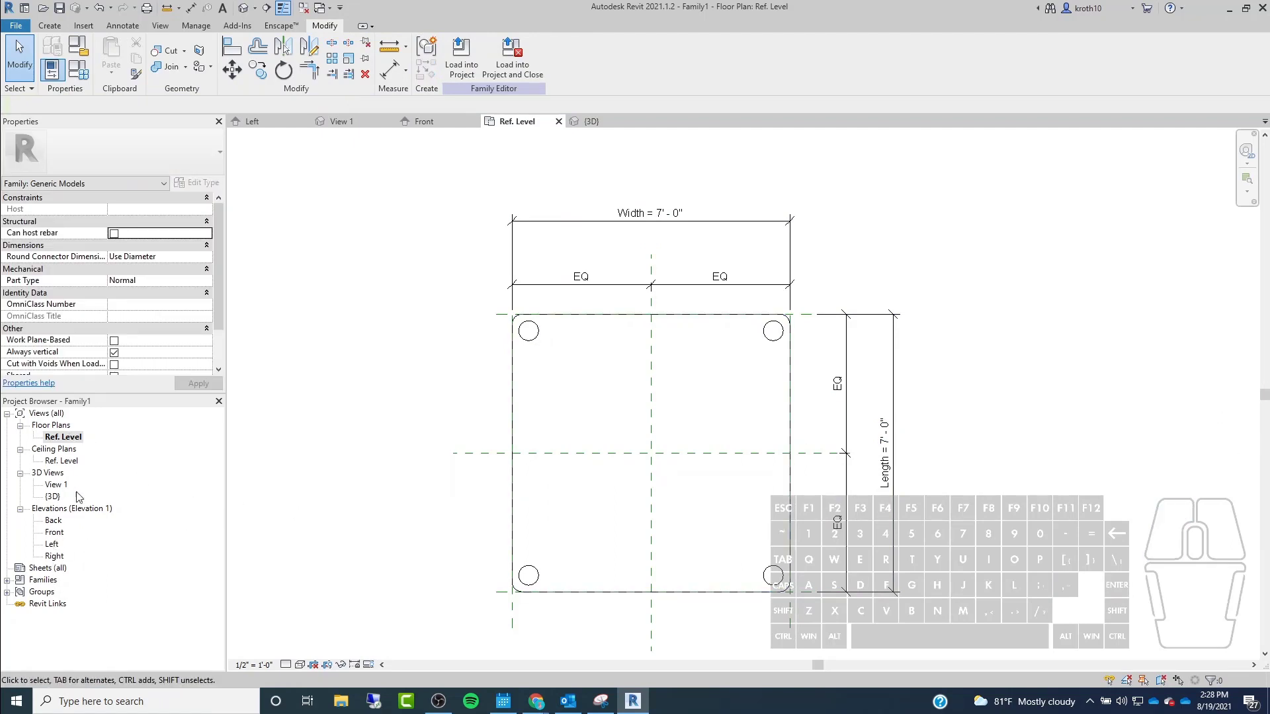
In the Back elevation, align the tops of the legs to the reference plane at the tabletop's underside and lock the alignment.
{"action": "double_click", "coordinate": [53, 521]}
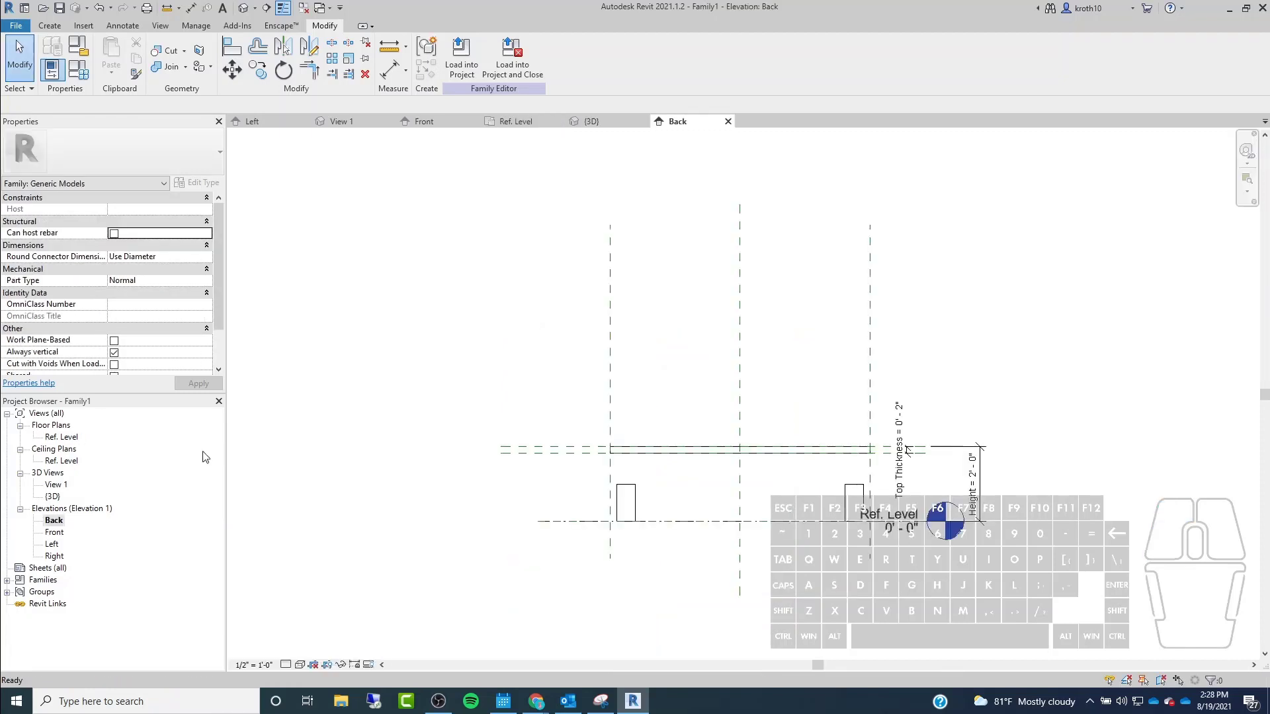
{"action": "middle_click_drag", "start_coordinate": [661, 375], "coordinate": [616, 171]}
{"action": "scroll", "coordinate": [615, 177], "scroll_direction": "up", "scroll_amount": 3}
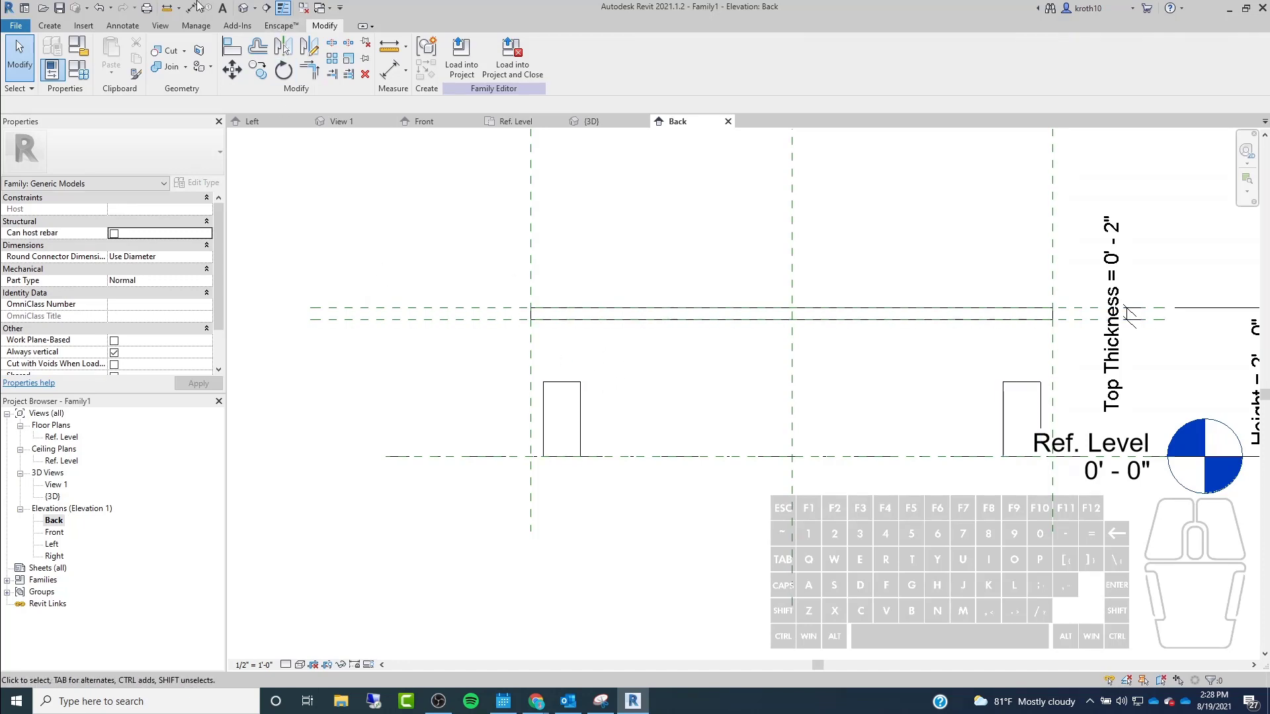
{"action": "left_click", "coordinate": [230, 48]}
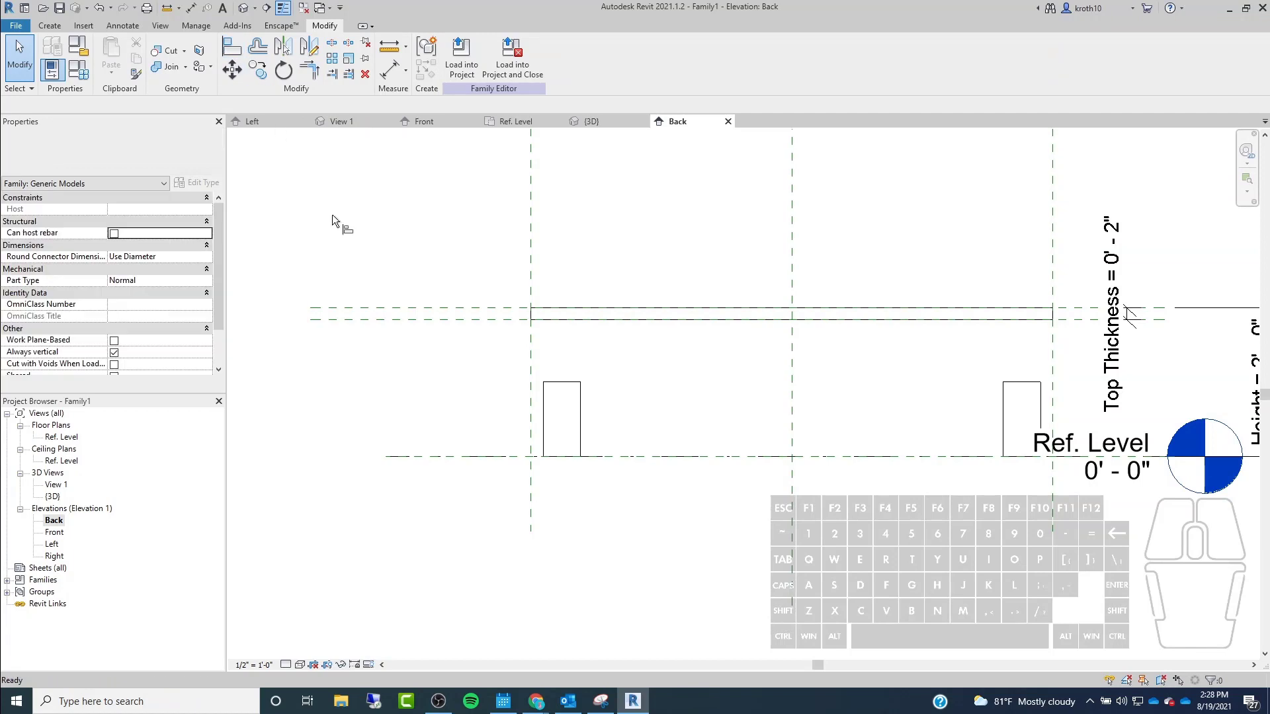
{"action": "left_click", "coordinate": [422, 320]}
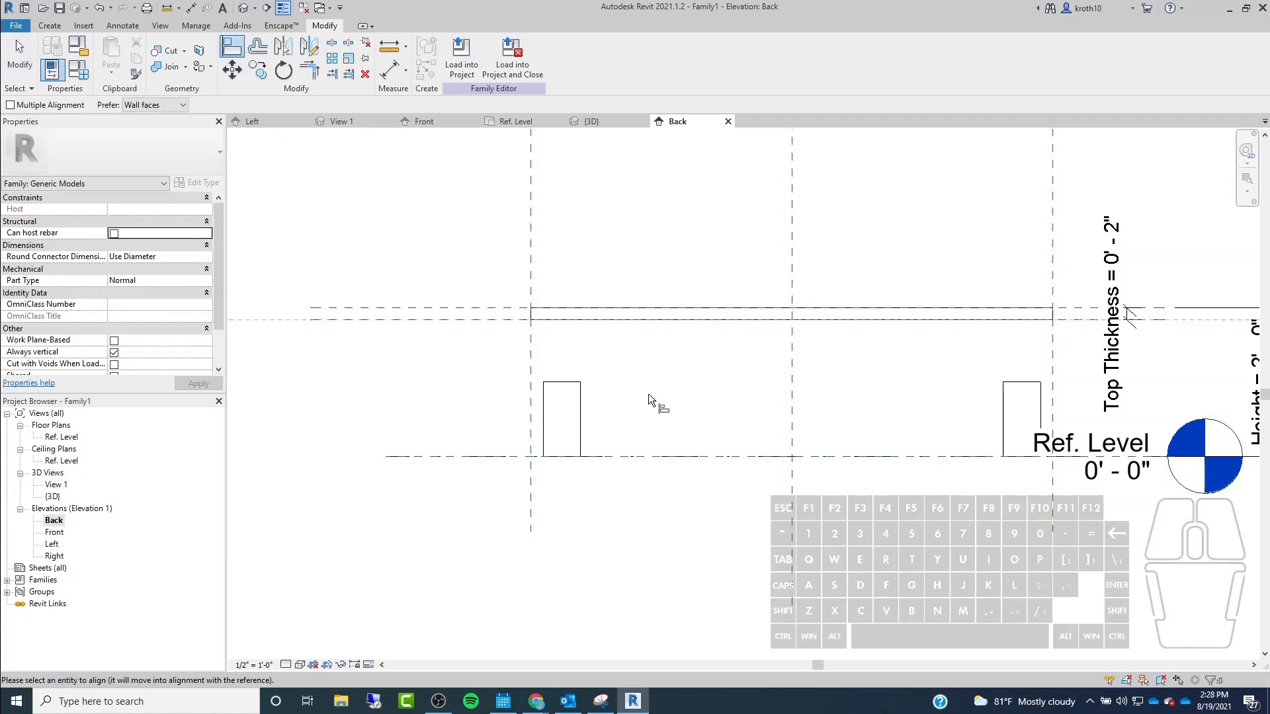
{"action": "left_click", "coordinate": [572, 383]}
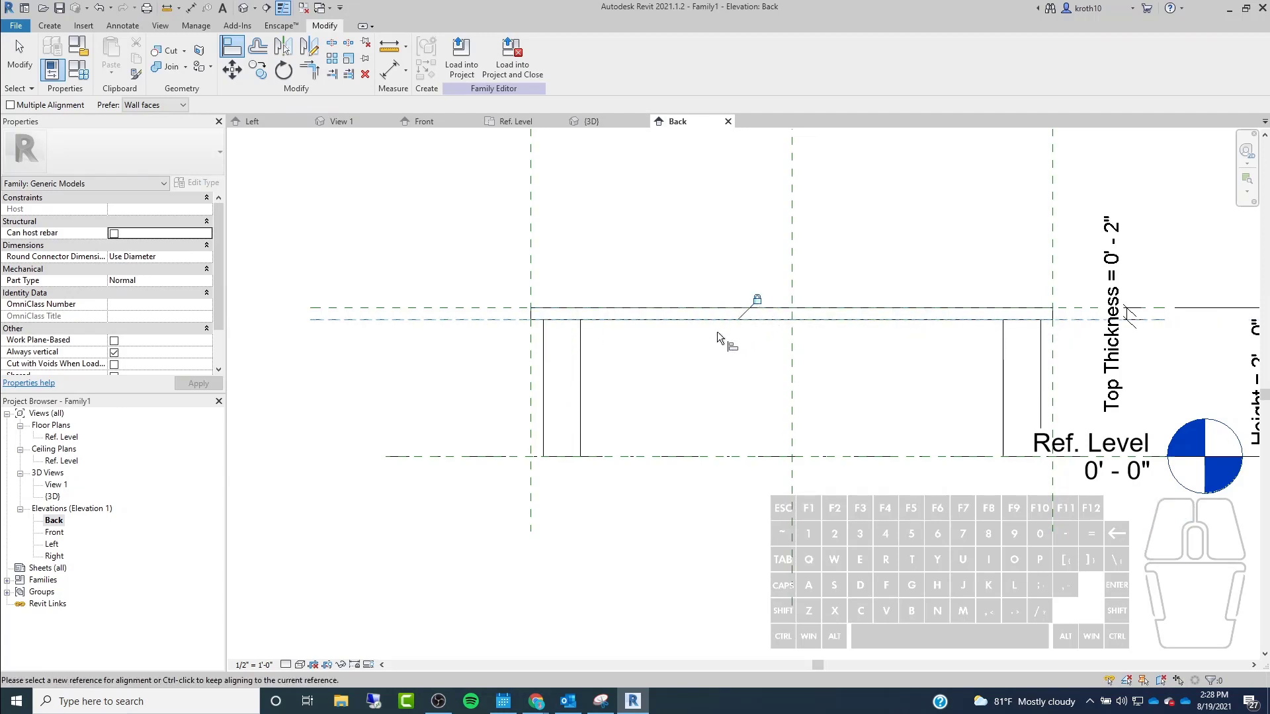
{"action": "key", "text": "Escape"}
{"action": "scroll", "coordinate": [562, 357], "scroll_direction": "down", "scroll_amount": 3}
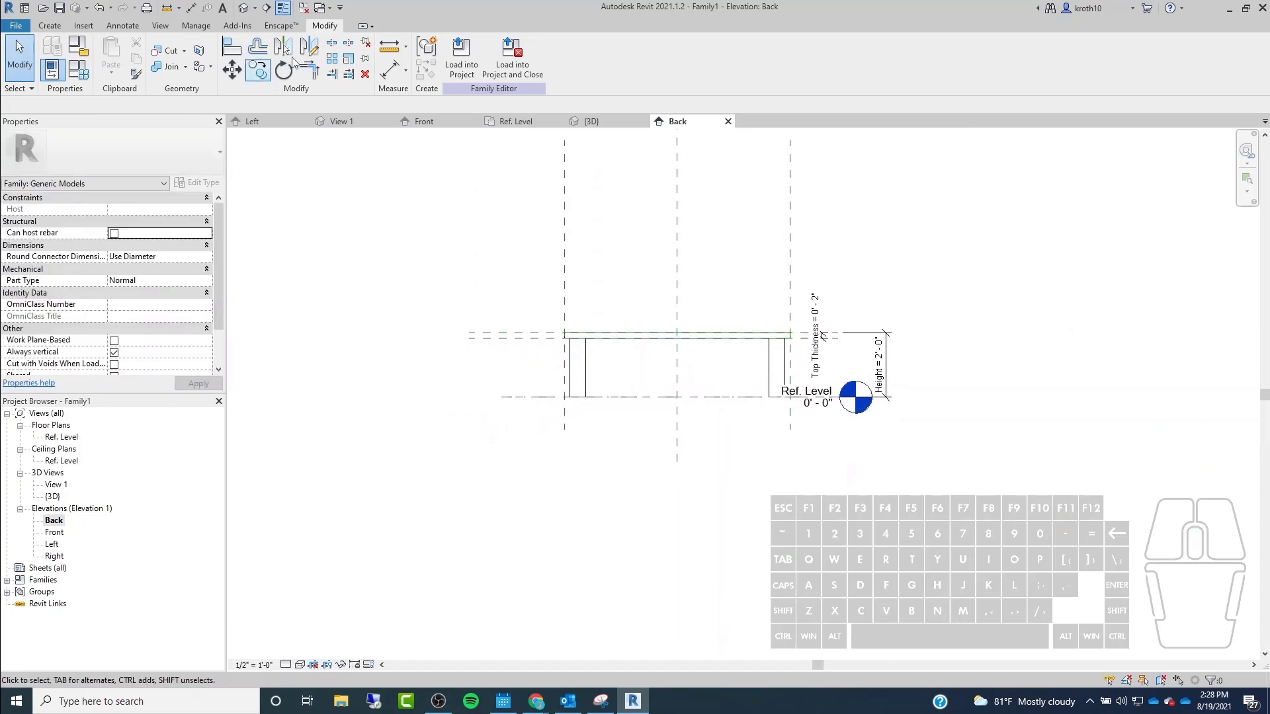
With the table shown in 3D, set the Top Thickness parameter to 3" in the family types and apply it.
{"action": "left_click", "coordinate": [245, 8]}
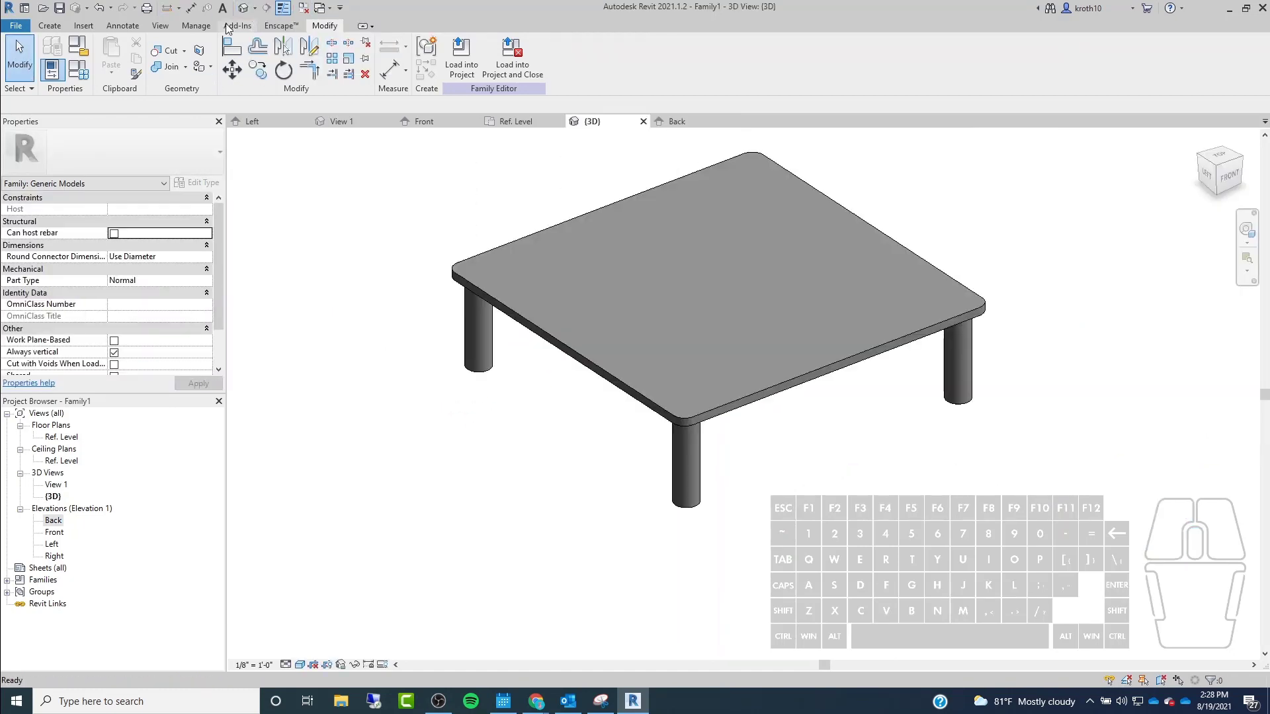
{"action": "scroll", "coordinate": [717, 351], "scroll_direction": "down", "scroll_amount": 3}
{"action": "middle_click_drag", "start_coordinate": [717, 351], "coordinate": [661, 416], "text": "shift"}
{"action": "scroll", "coordinate": [728, 344], "scroll_direction": "up", "scroll_amount": 4}
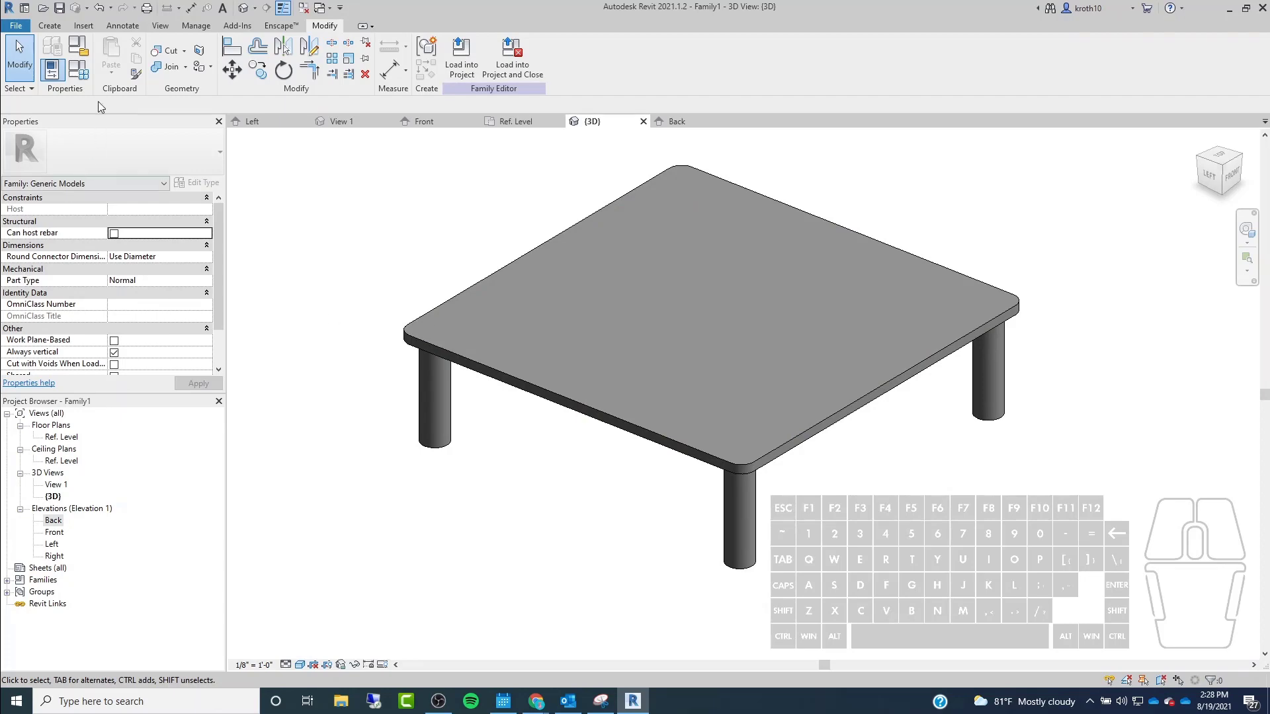
{"action": "left_click", "coordinate": [82, 78]}
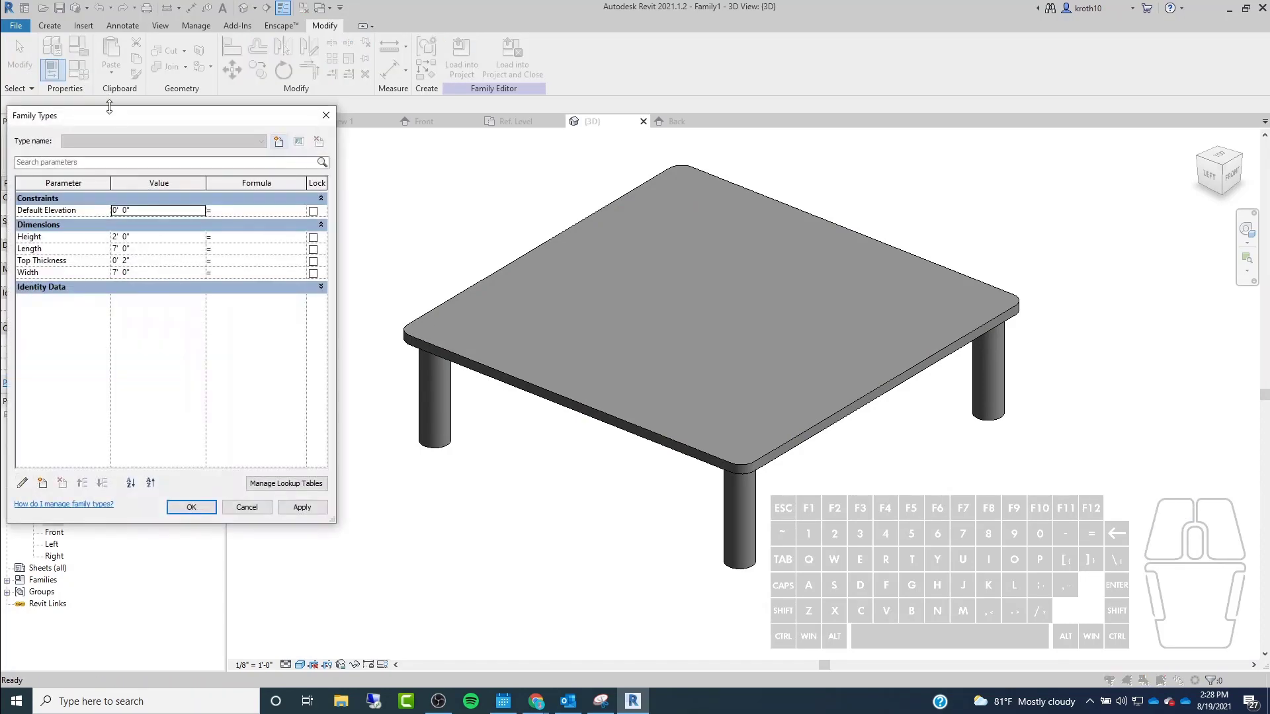
{"action": "left_click_drag", "start_coordinate": [126, 115], "coordinate": [153, 125]}
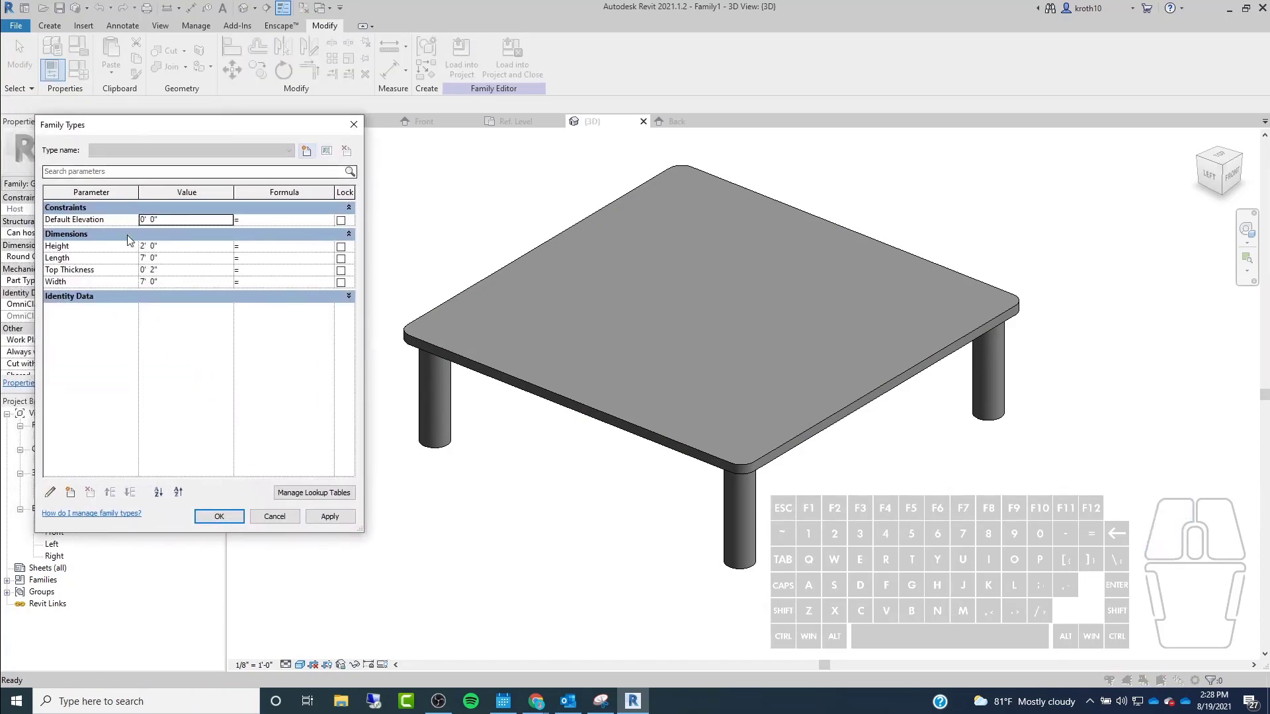
{"action": "left_click", "coordinate": [179, 265]}
{"action": "type", "text": "3\""}
{"action": "key", "text": "Tab"}
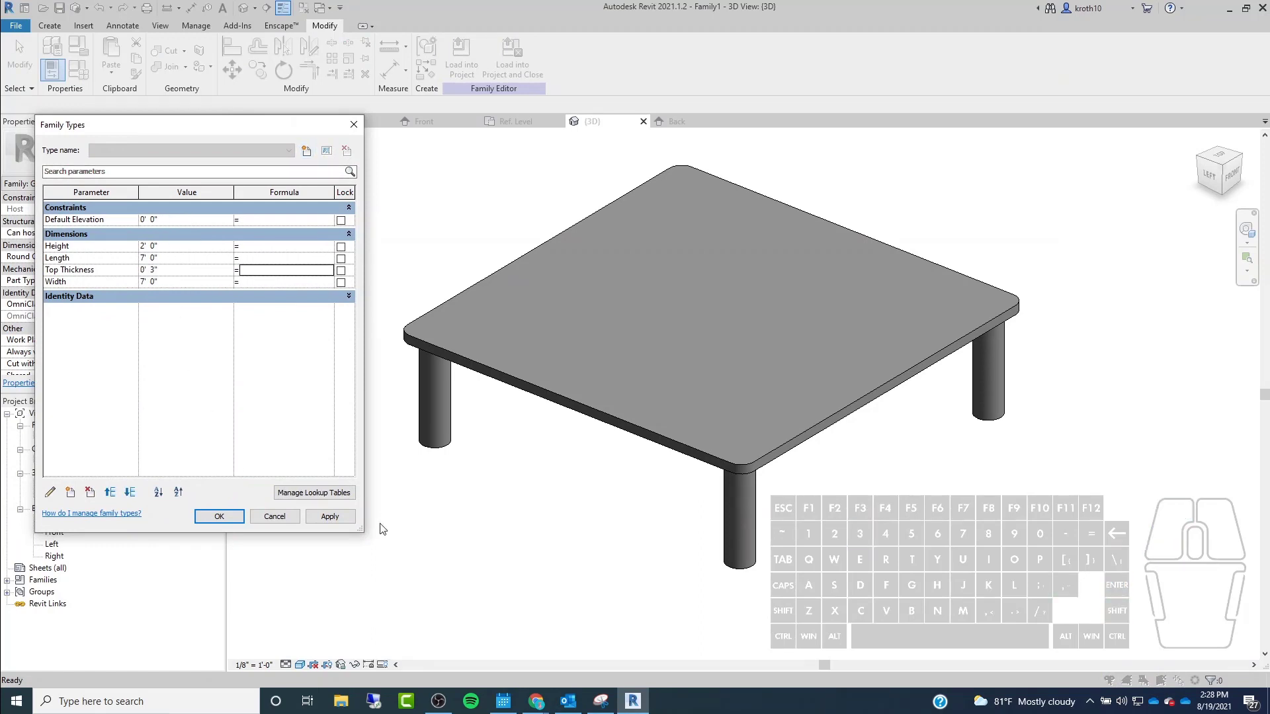
{"action": "left_click", "coordinate": [330, 518]}
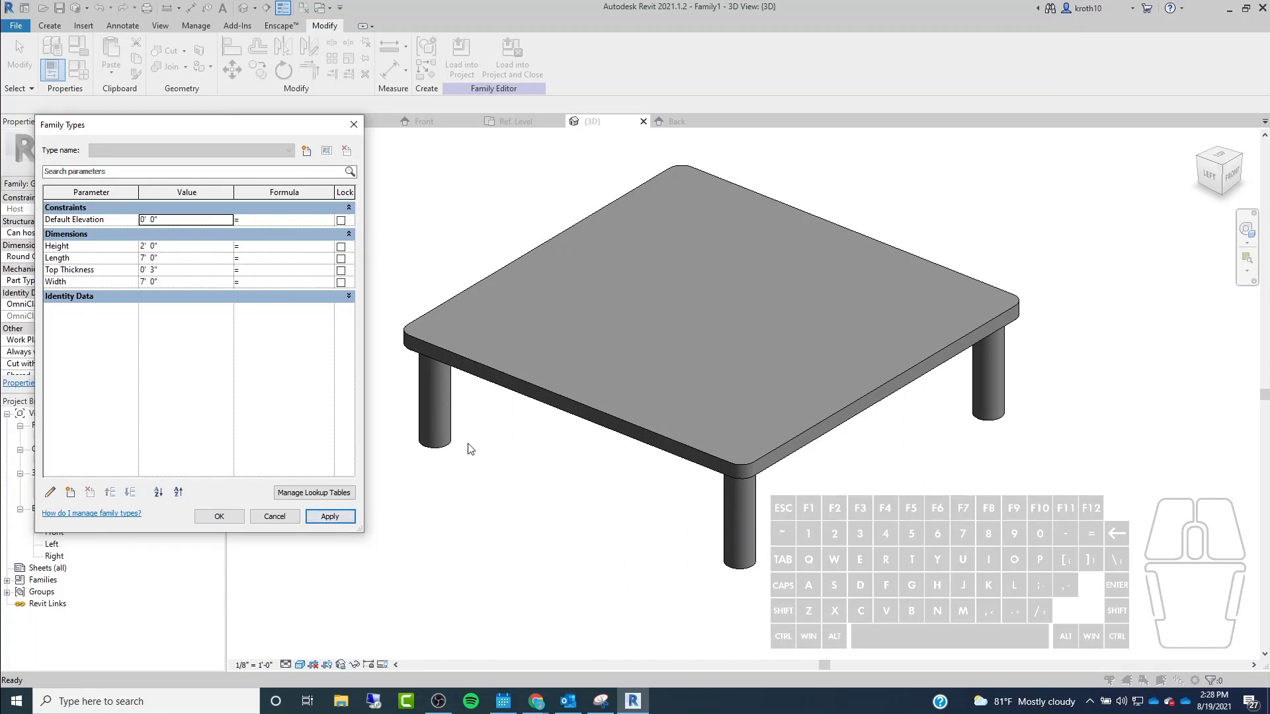
Set the Height parameter to 3' in the family types and apply it.
{"action": "left_click", "coordinate": [169, 248]}
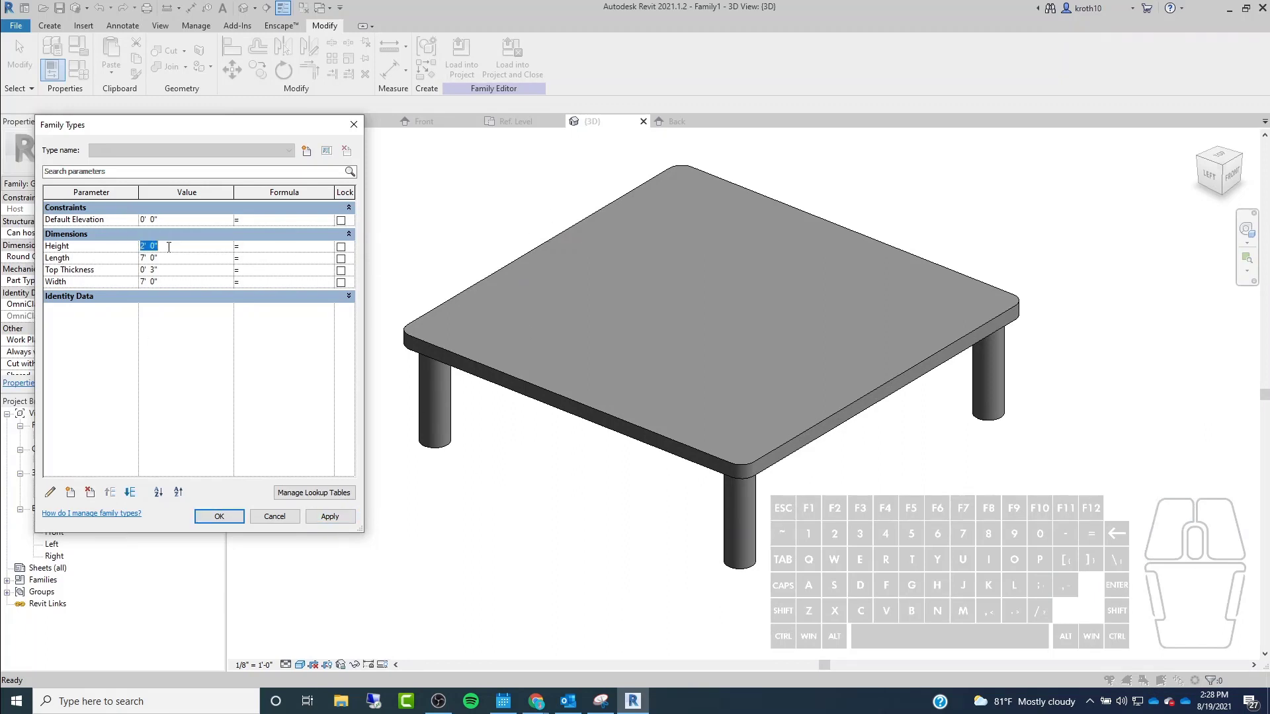
{"action": "type", "text": "3"}
{"action": "key", "text": "Return"}
{"action": "left_click", "coordinate": [327, 516]}
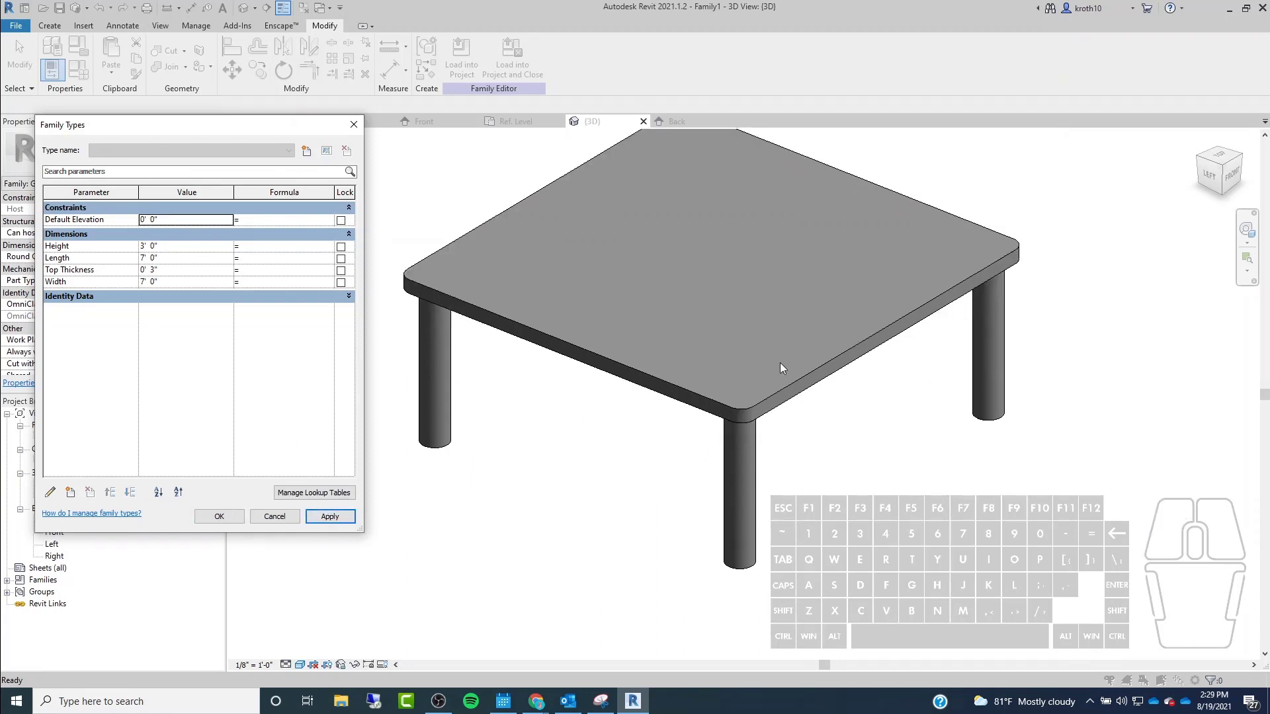
Accept the current dimension values in the family types and close the dialog.
{"action": "left_click", "coordinate": [169, 271]}
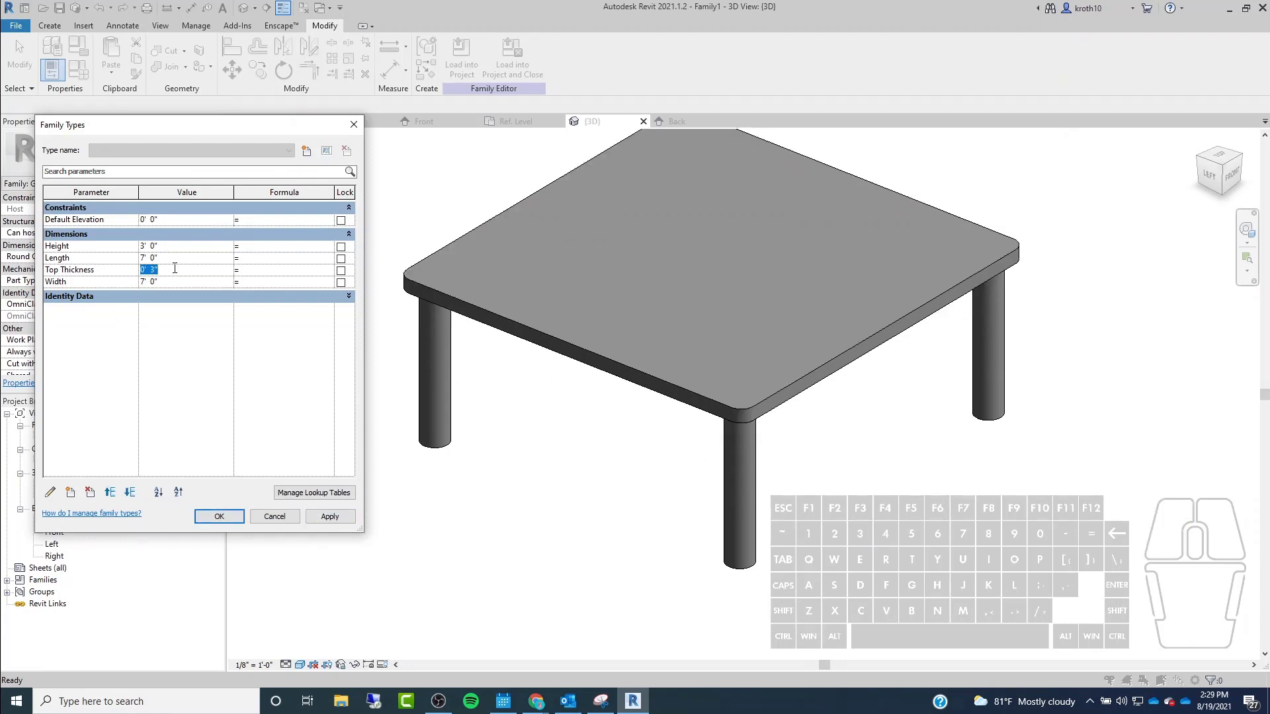
{"action": "left_click", "coordinate": [176, 281]}
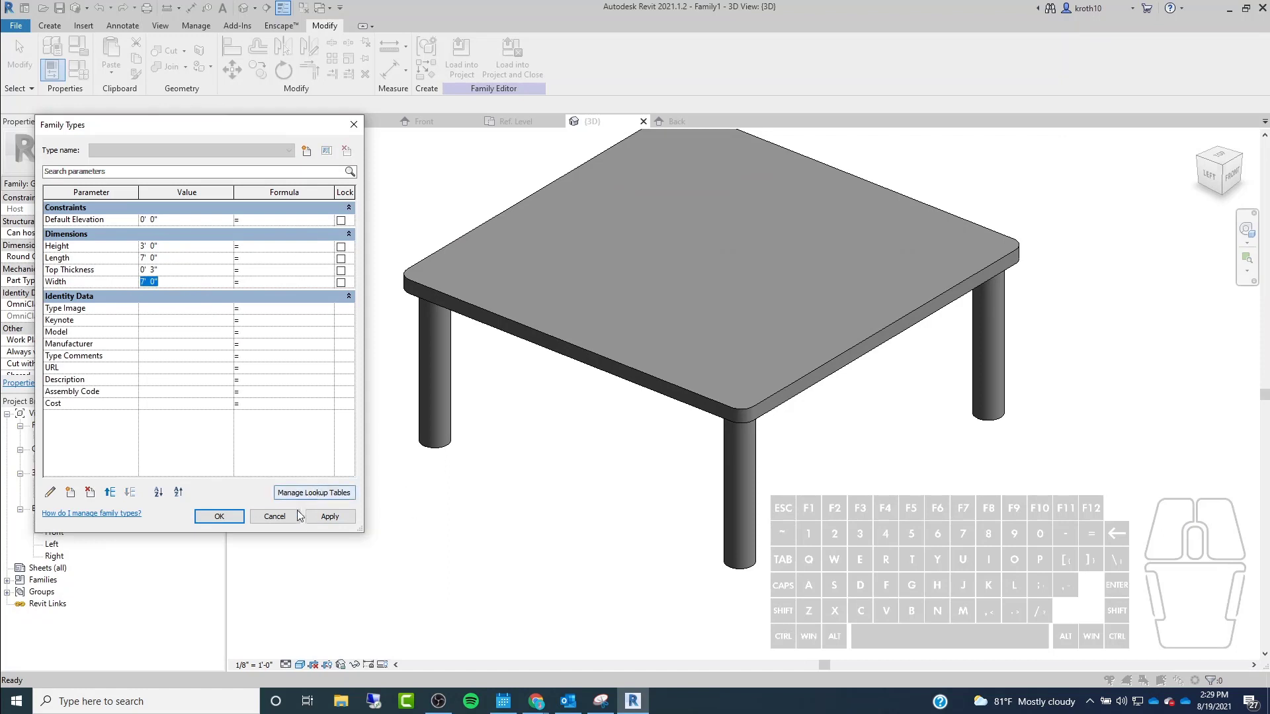
{"action": "left_click", "coordinate": [219, 516]}
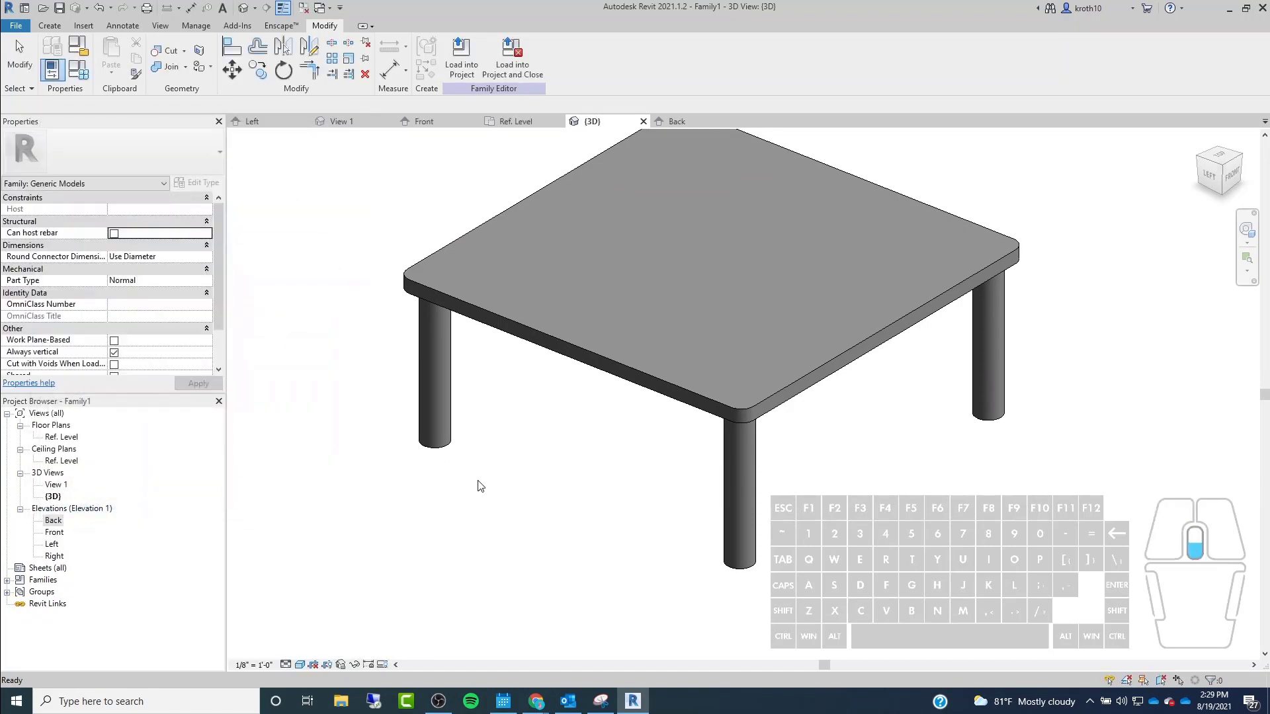
Associate the tabletop extrusion's Material with a new instance family parameter named Top.
{"action": "scroll", "coordinate": [371, 437], "scroll_direction": "down", "scroll_amount": 2}
{"action": "middle_click_drag", "start_coordinate": [371, 436], "coordinate": [338, 414], "text": "shift"}
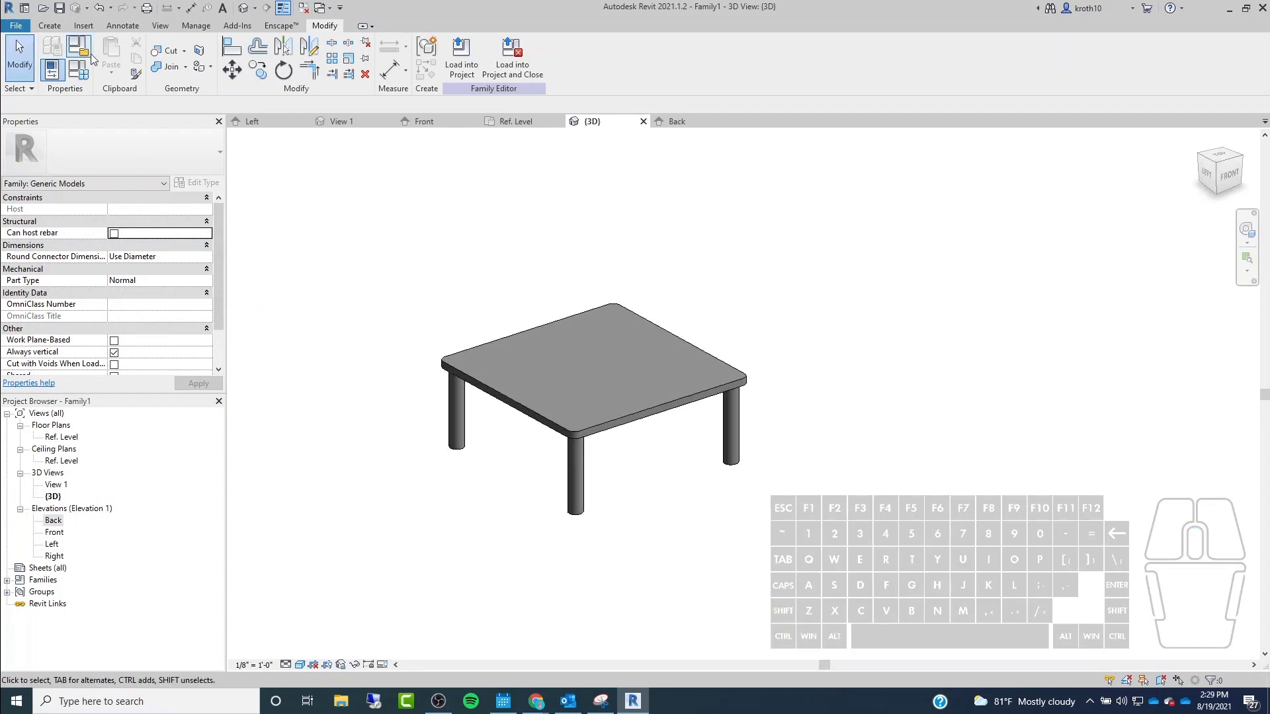
{"action": "left_click", "coordinate": [614, 421]}
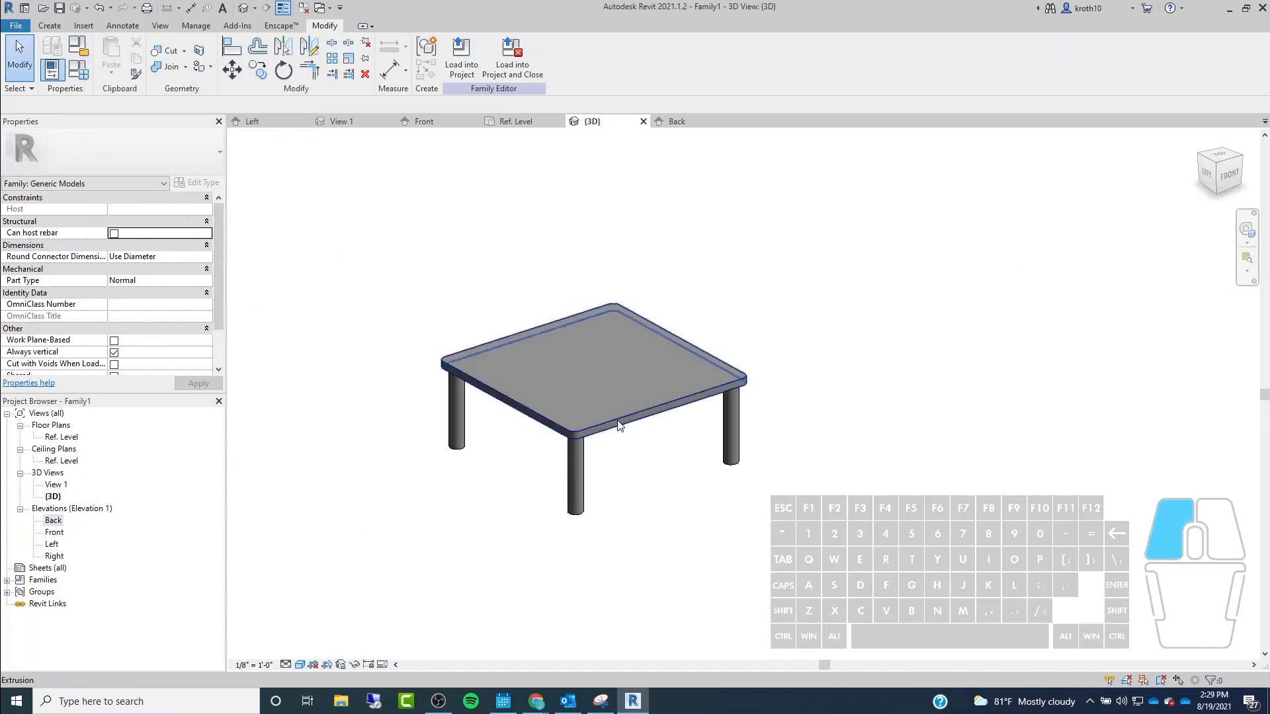
{"action": "scroll", "coordinate": [601, 428], "scroll_direction": "up", "scroll_amount": 3}
{"action": "scroll", "coordinate": [601, 427], "scroll_direction": "down", "scroll_amount": 5}
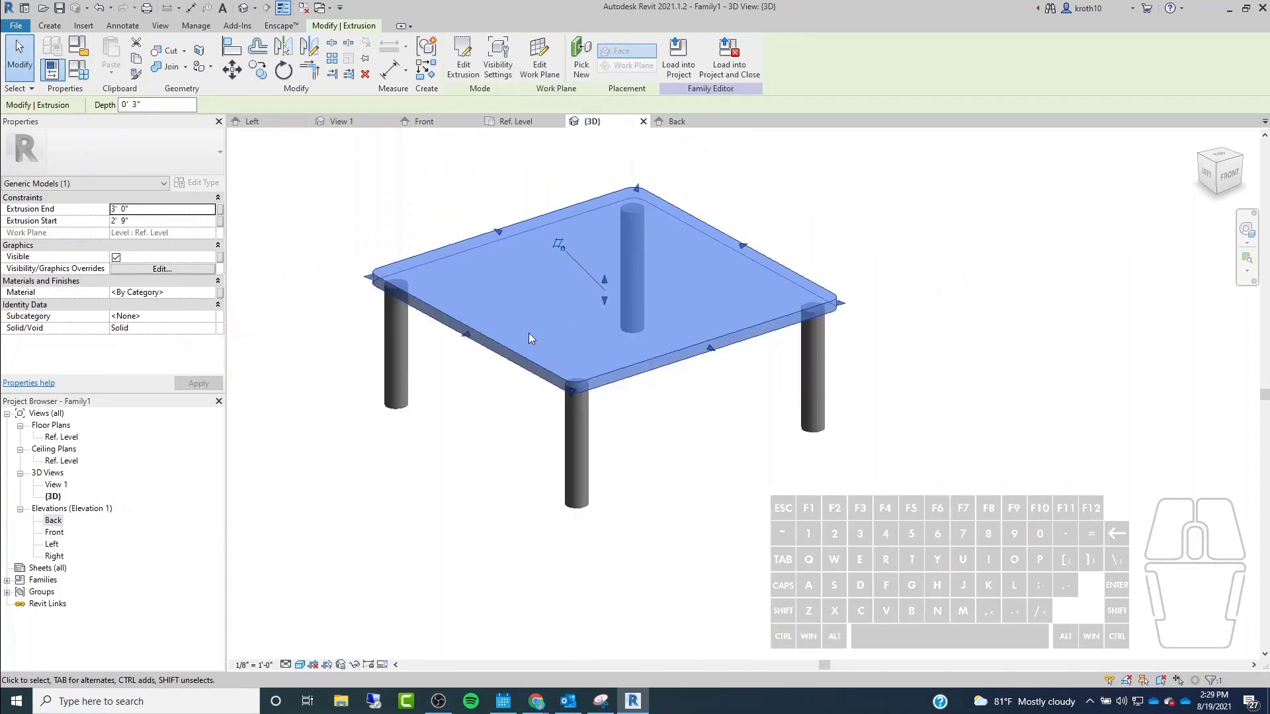
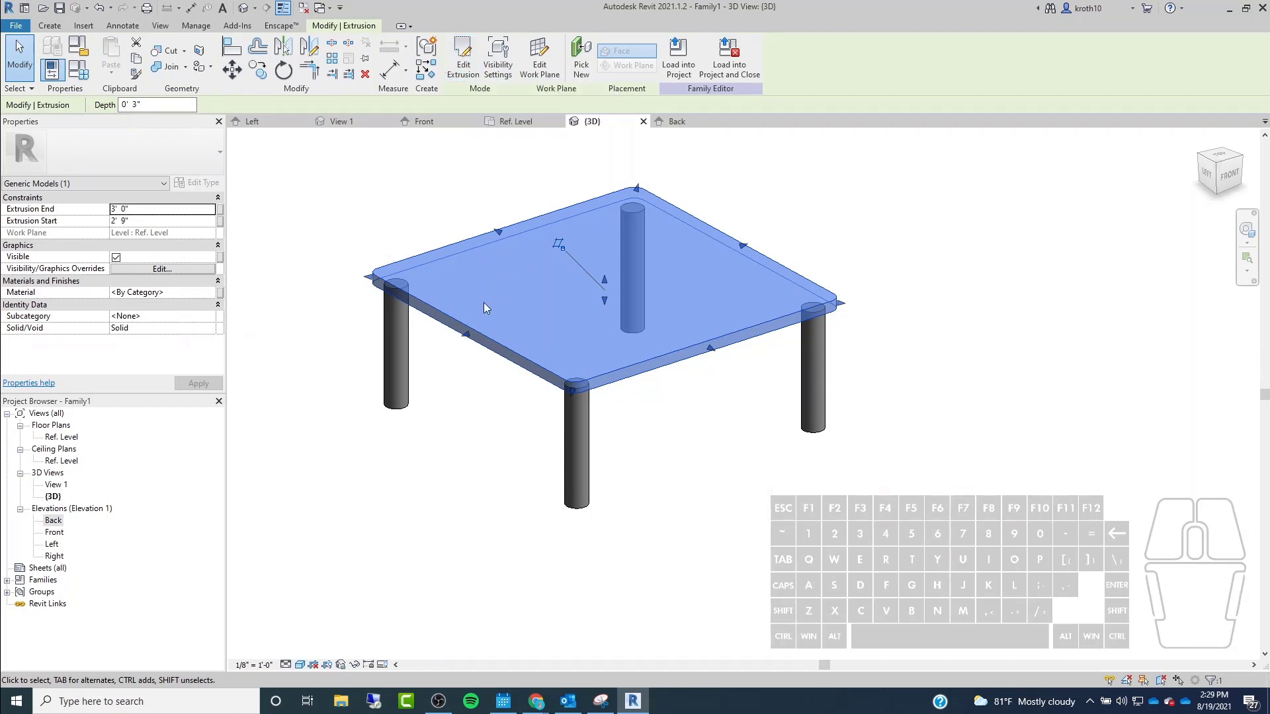
{"action": "left_click", "coordinate": [221, 293]}
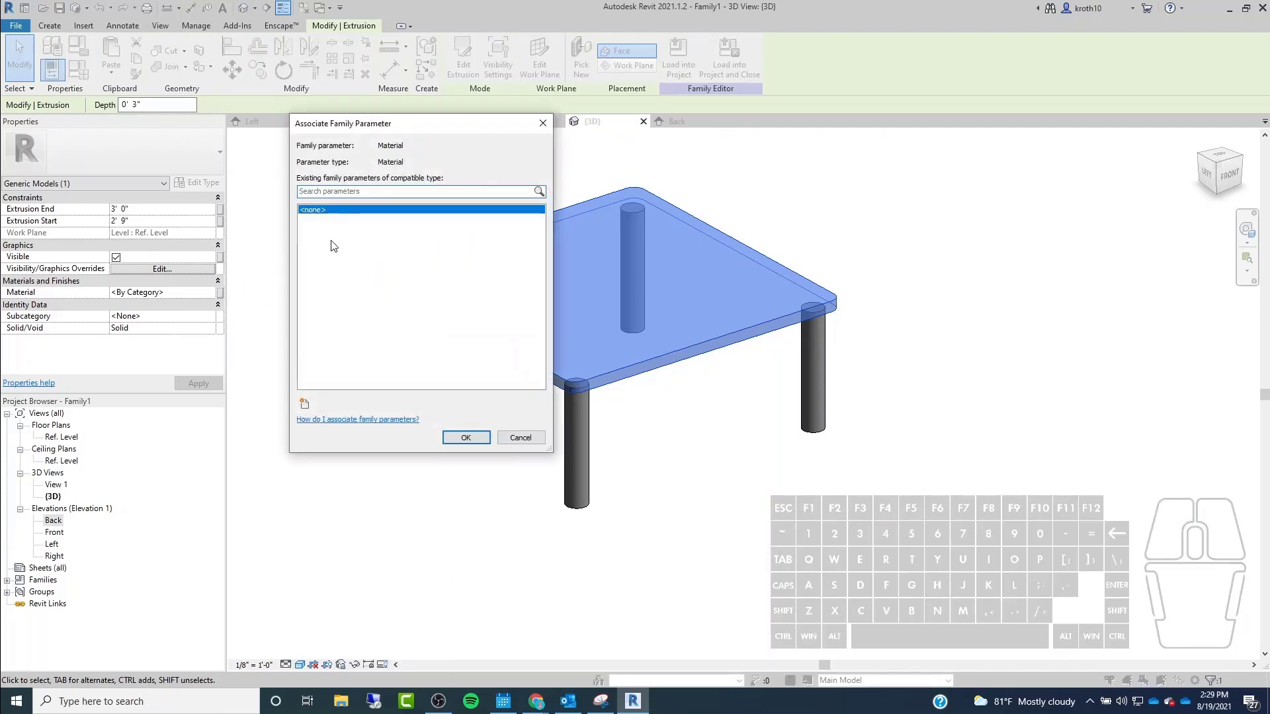
{"action": "left_click", "coordinate": [306, 404]}
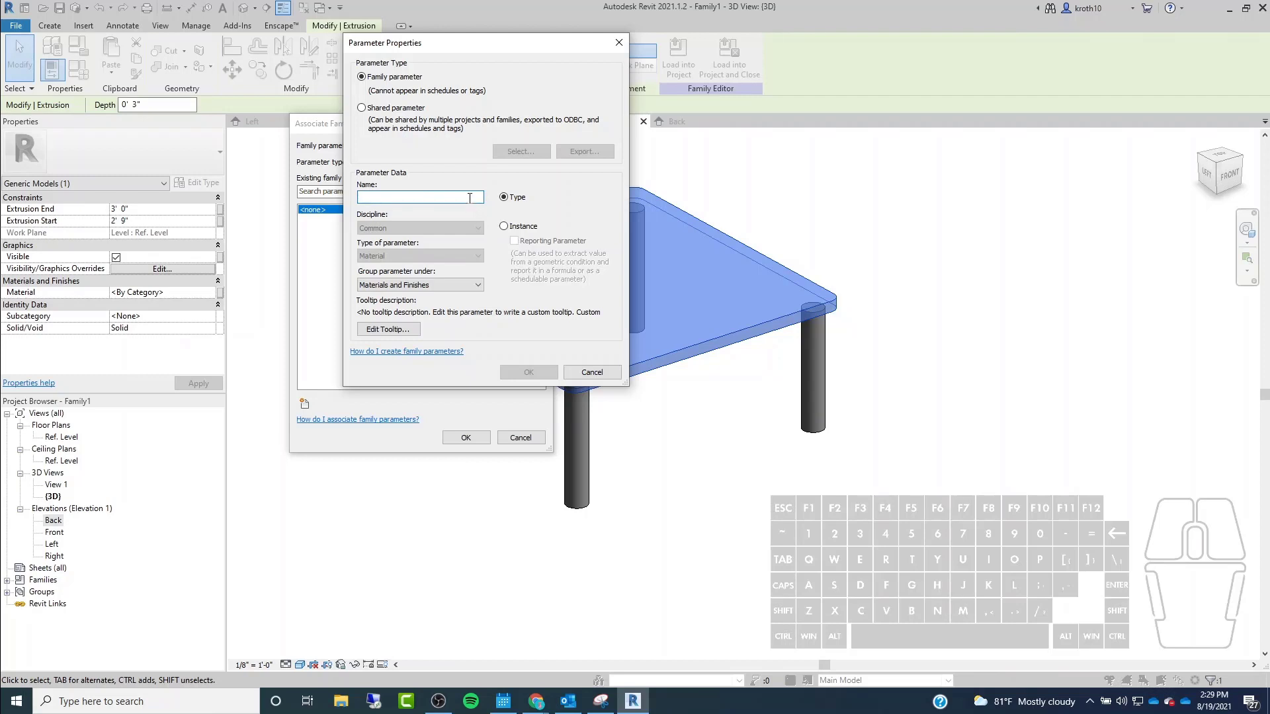
{"action": "left_click", "coordinate": [520, 227]}
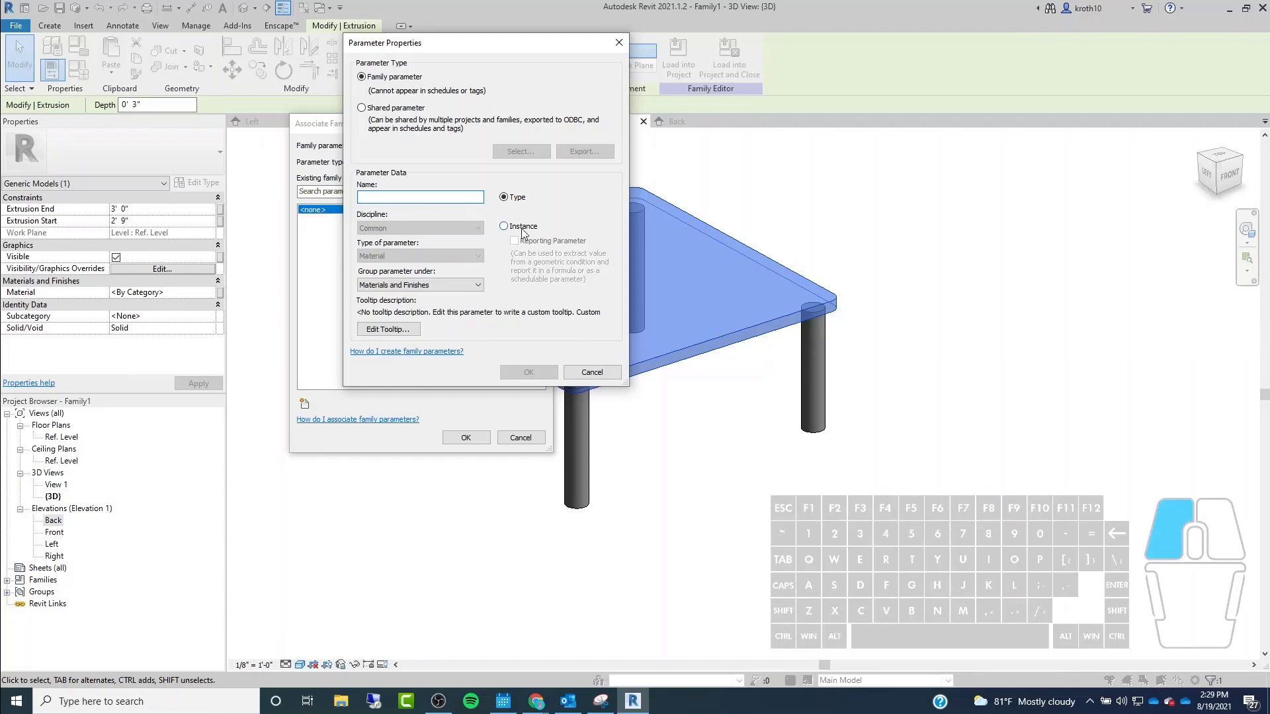
{"action": "left_click", "coordinate": [392, 194]}
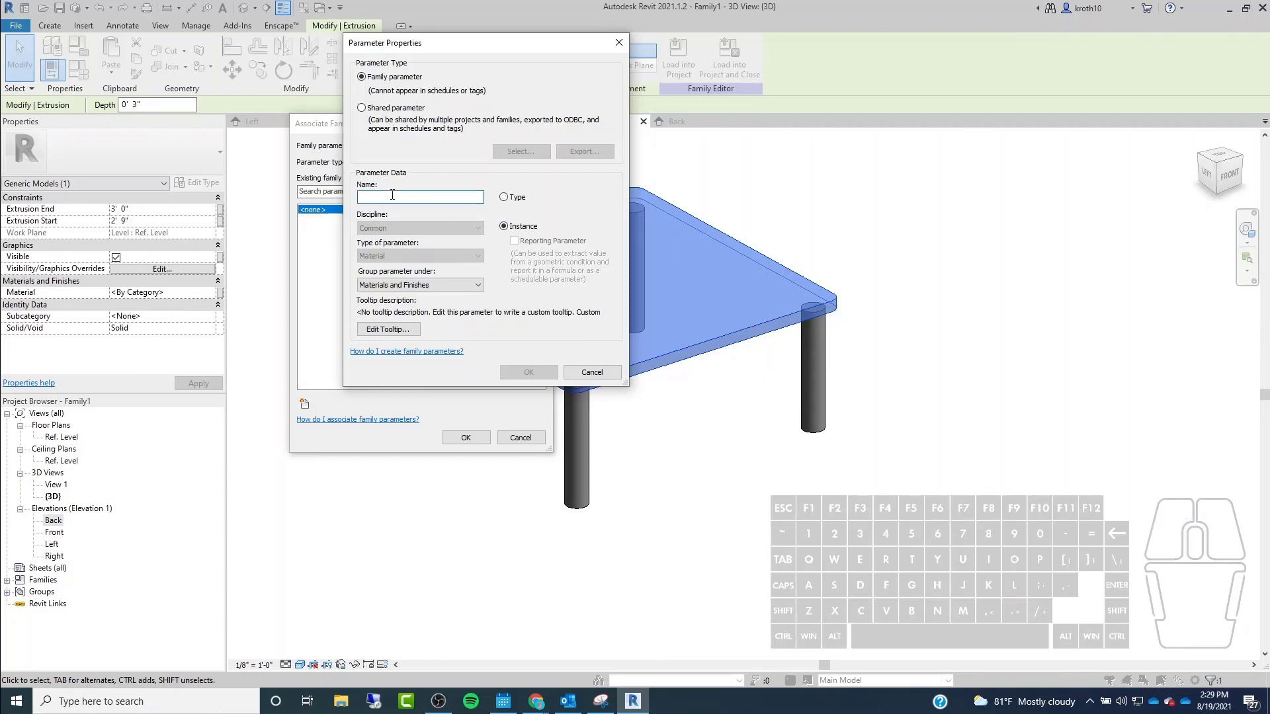
{"action": "type", "text": "Top"}
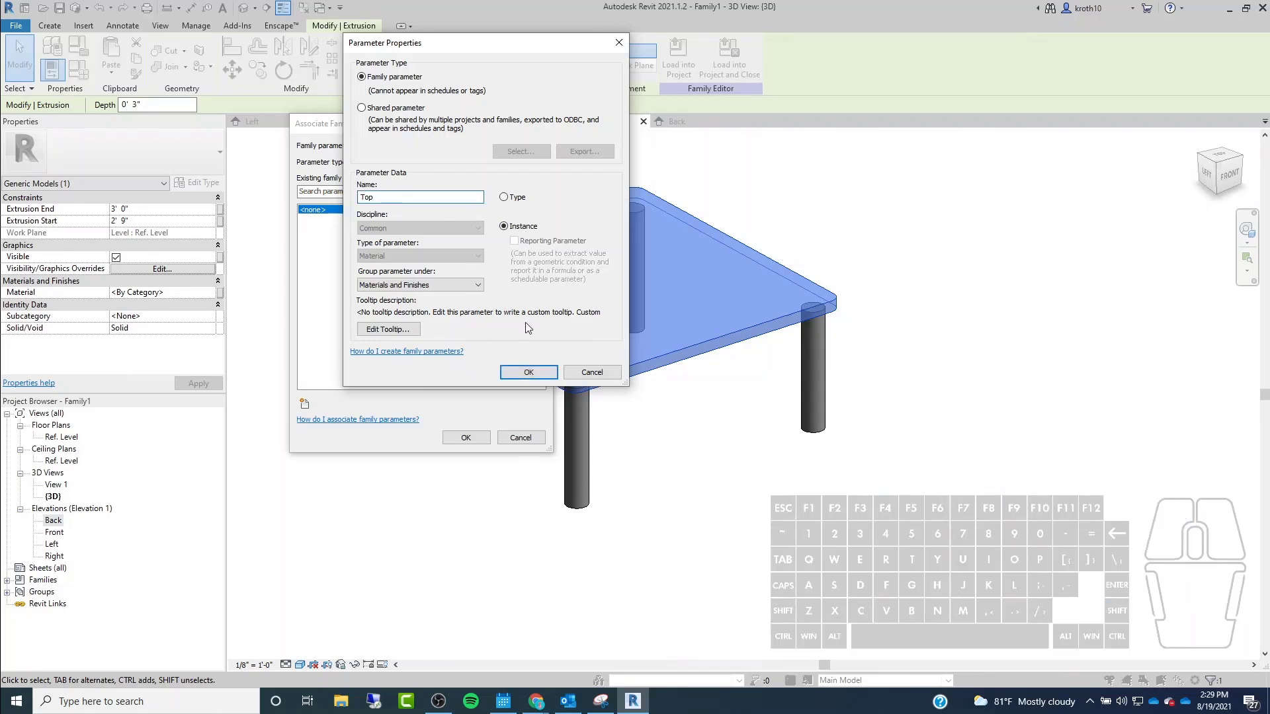
{"action": "left_click", "coordinate": [544, 378]}
{"action": "left_click", "coordinate": [482, 434]}
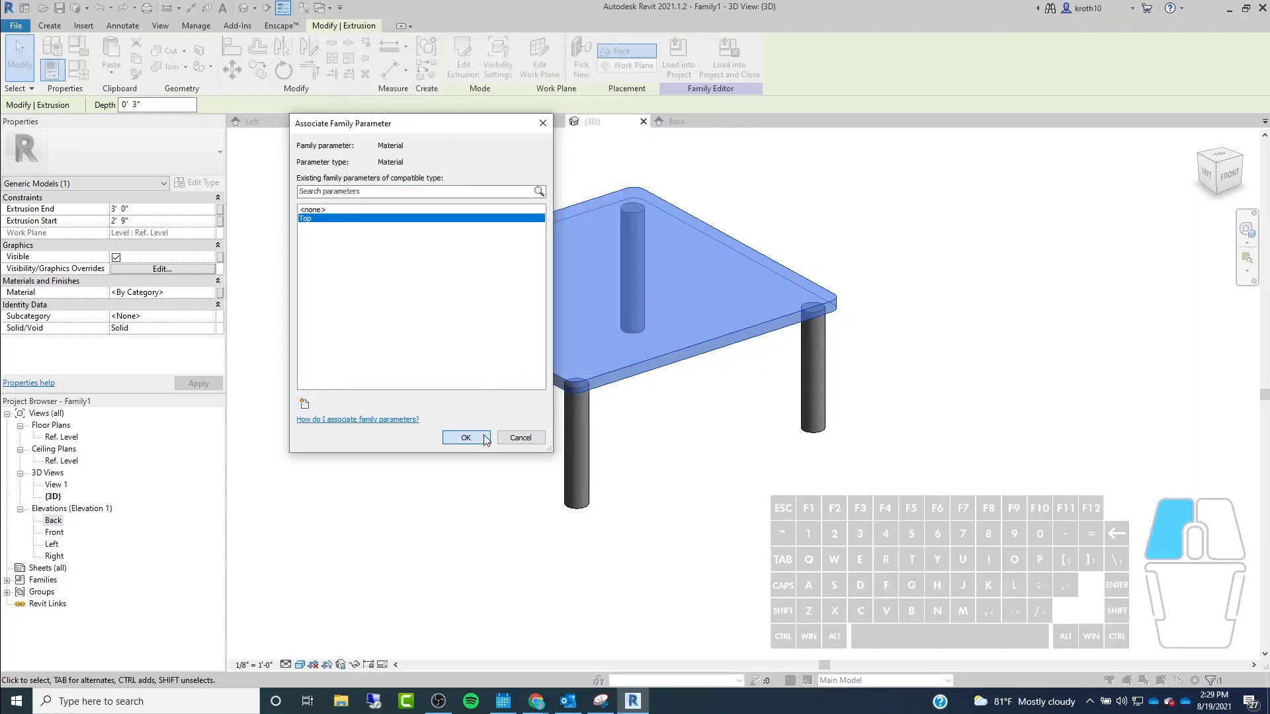
Associate the leg extrusion's Material with a new type family parameter named Legs.
{"action": "left_click", "coordinate": [570, 432]}
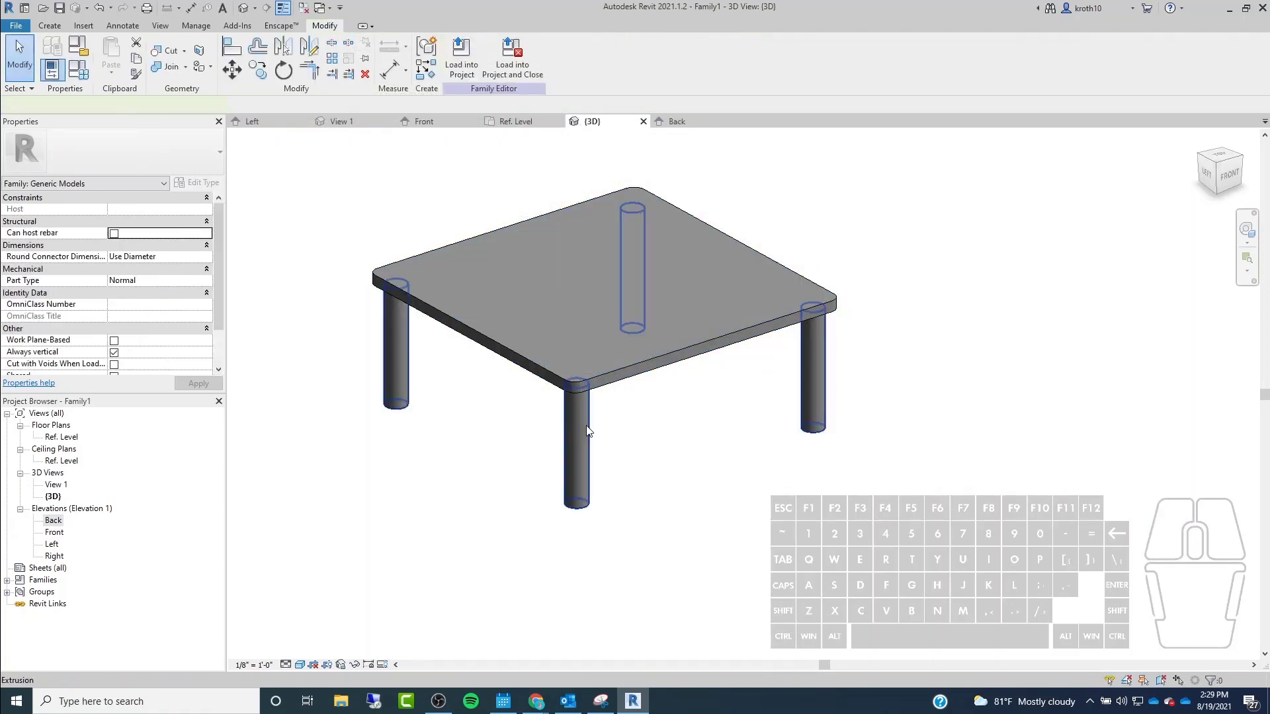
{"action": "left_click", "coordinate": [577, 431]}
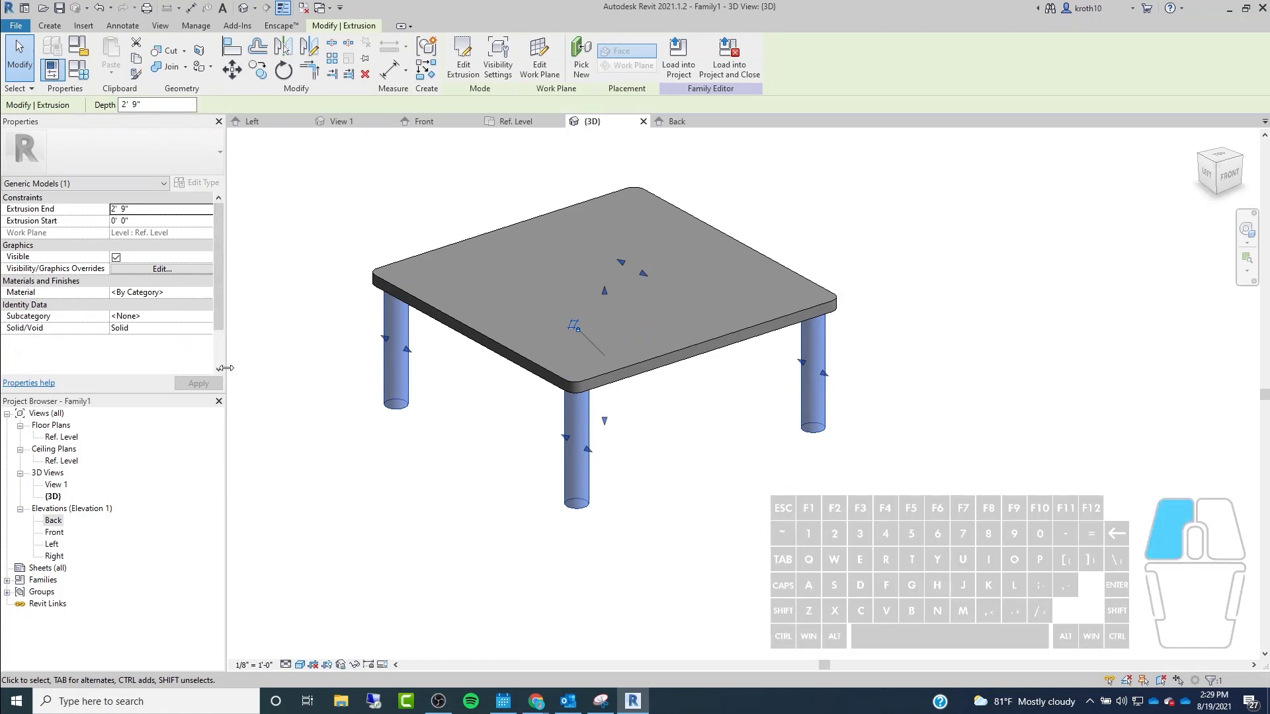
{"action": "left_click_drag", "start_coordinate": [226, 374], "coordinate": [240, 360]}
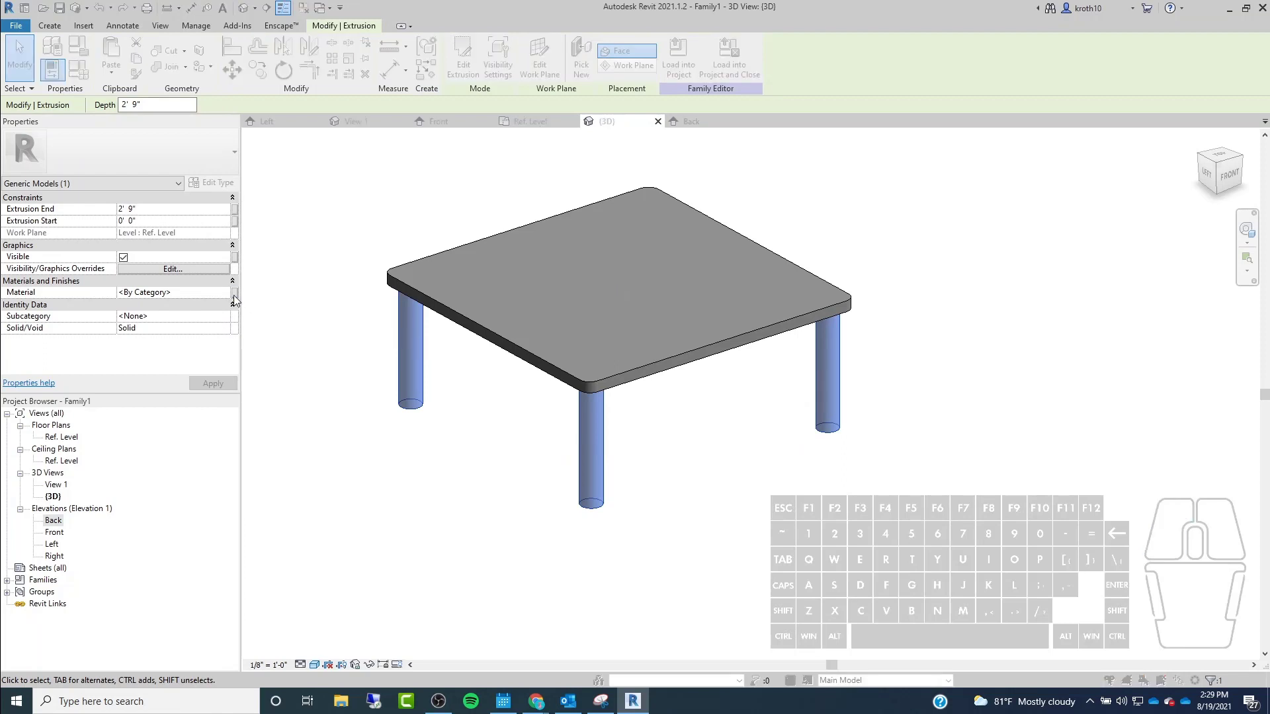
{"action": "left_click", "coordinate": [234, 293]}
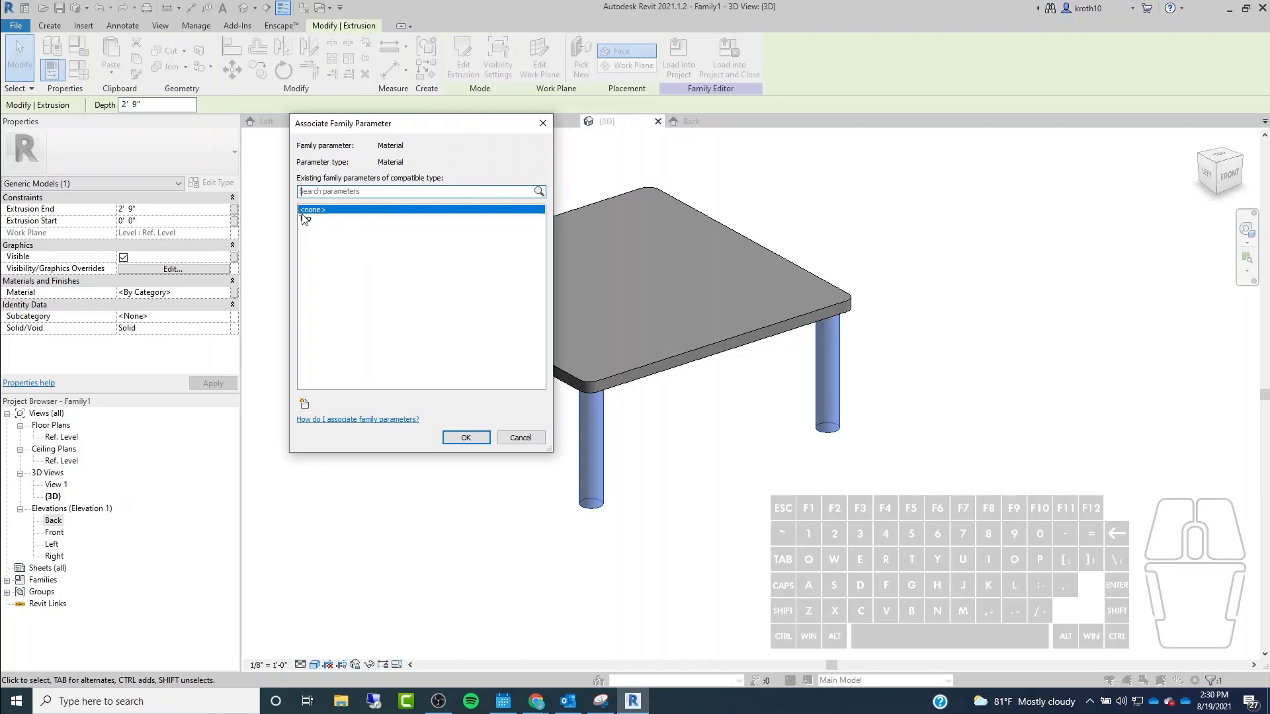
{"action": "left_click_drag", "start_coordinate": [327, 125], "coordinate": [182, 112]}
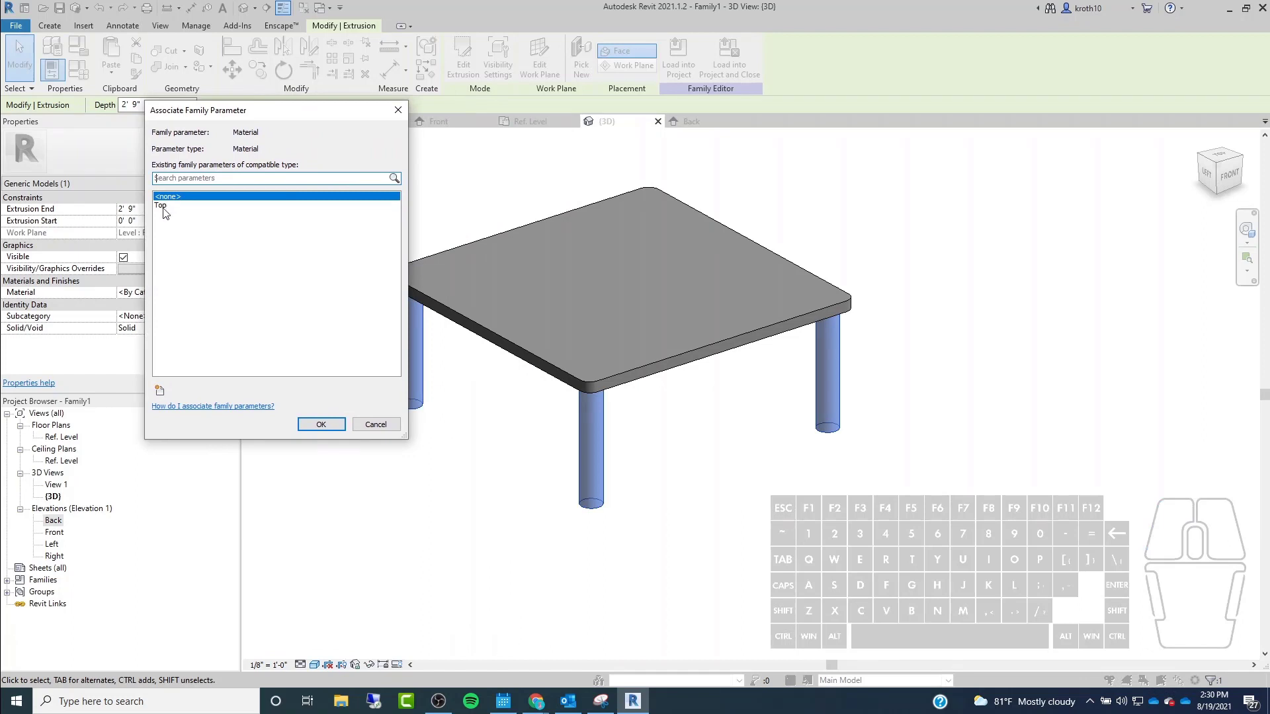
{"action": "left_click", "coordinate": [159, 391]}
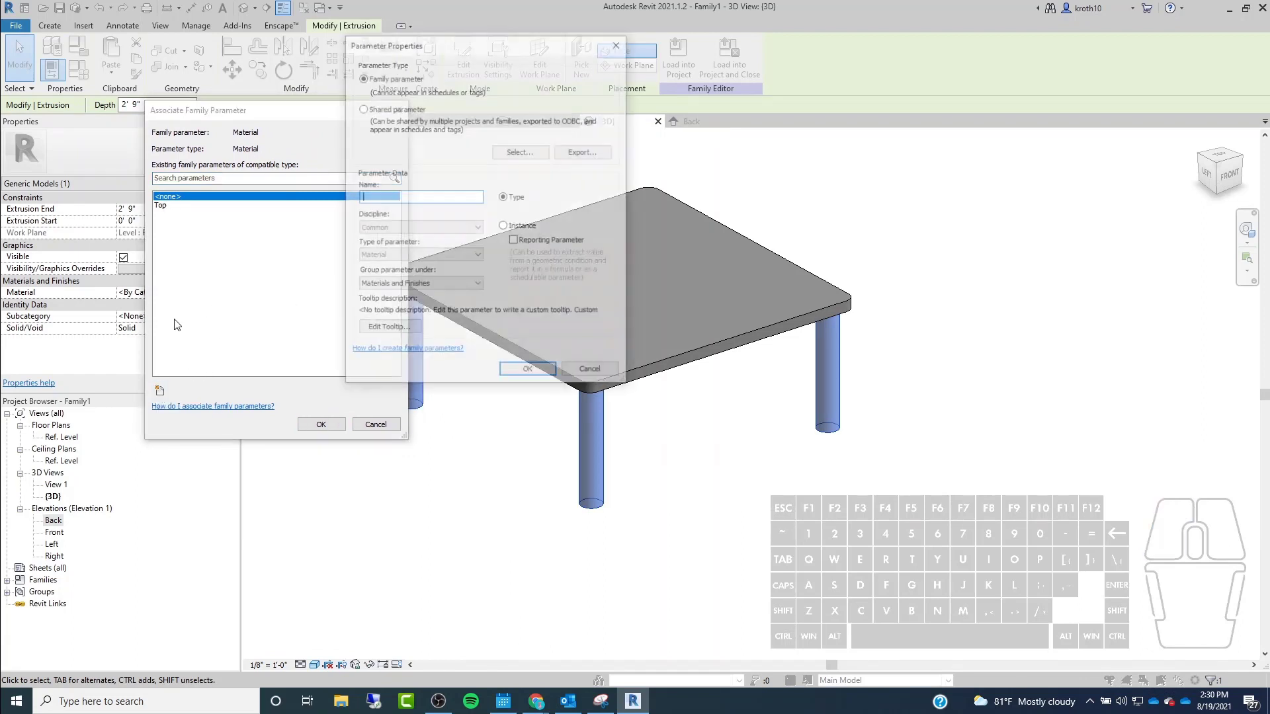
{"action": "type", "text": "Legs"}
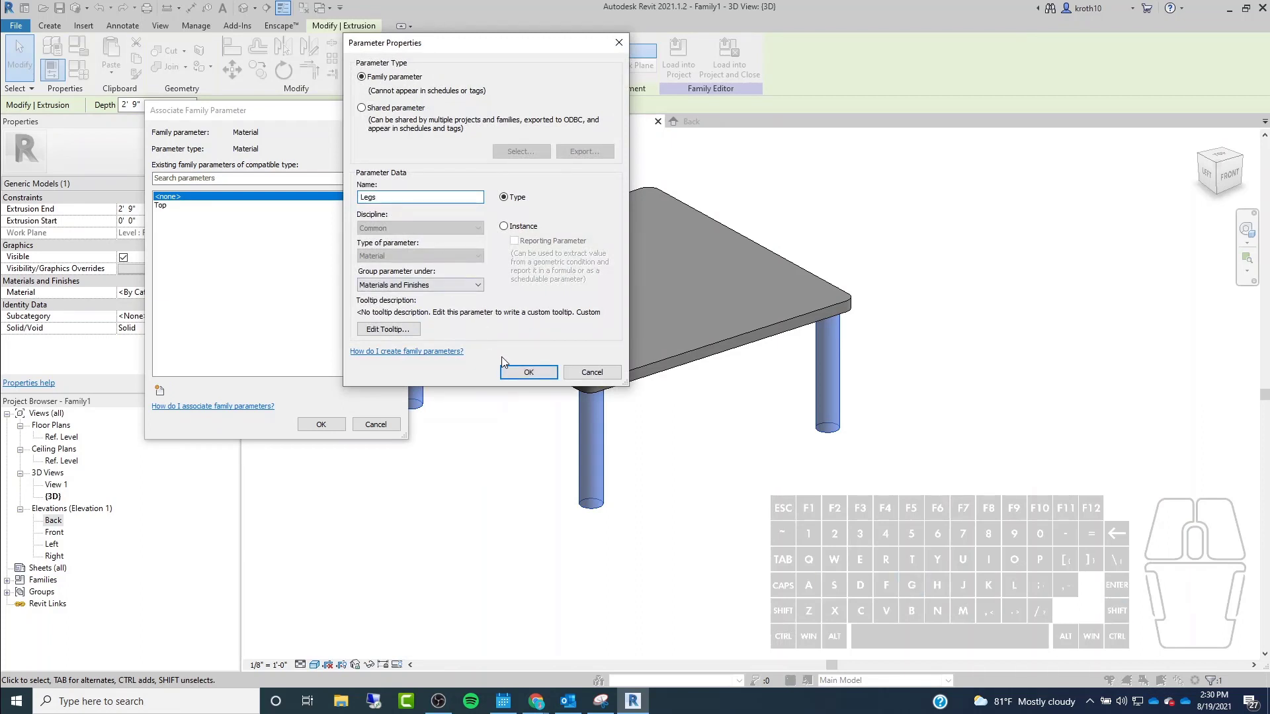
{"action": "left_click", "coordinate": [513, 373]}
{"action": "left_click", "coordinate": [321, 424]}
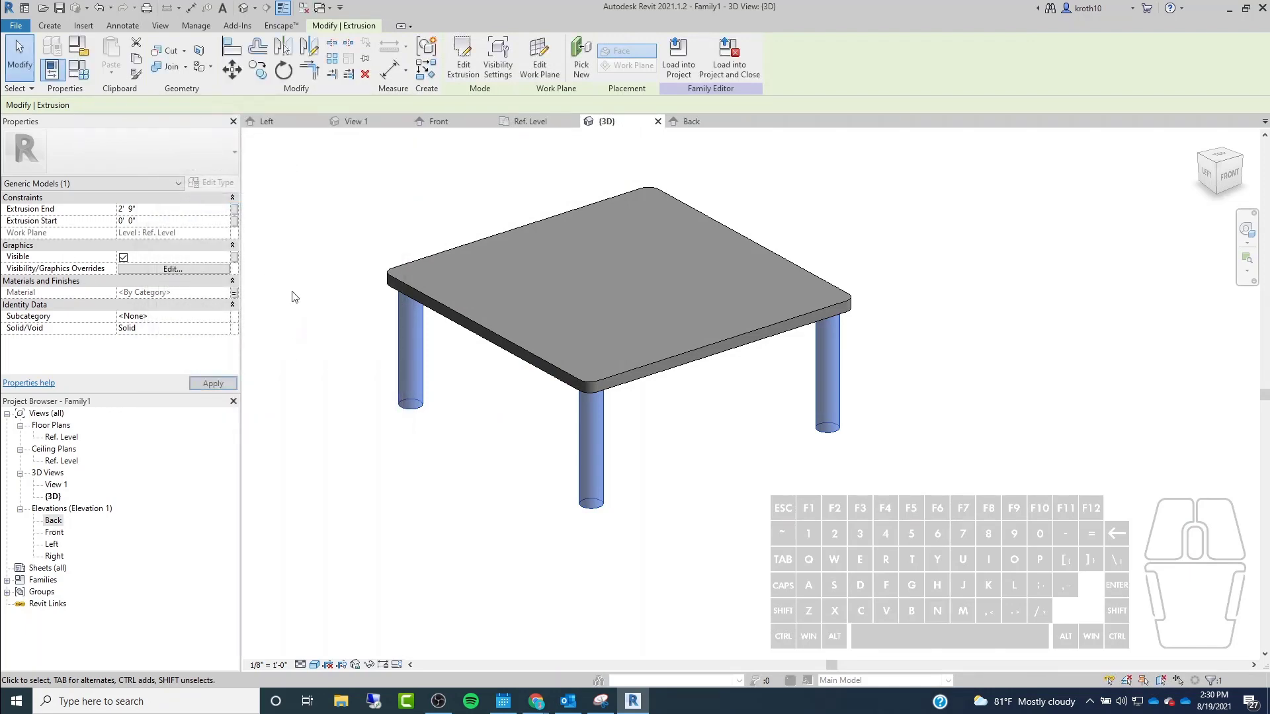
{"action": "left_click", "coordinate": [284, 227]}
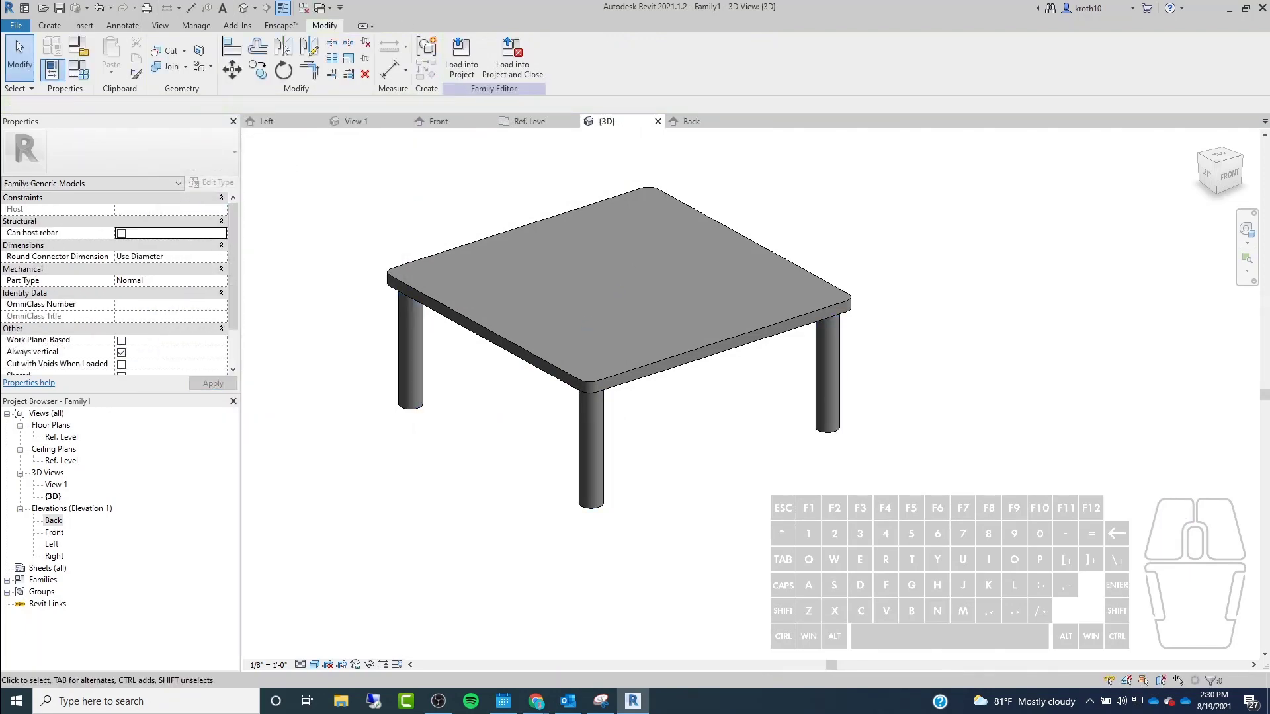
Change the Legs material parameter to an instance parameter in the family types.
{"action": "left_click", "coordinate": [79, 68]}
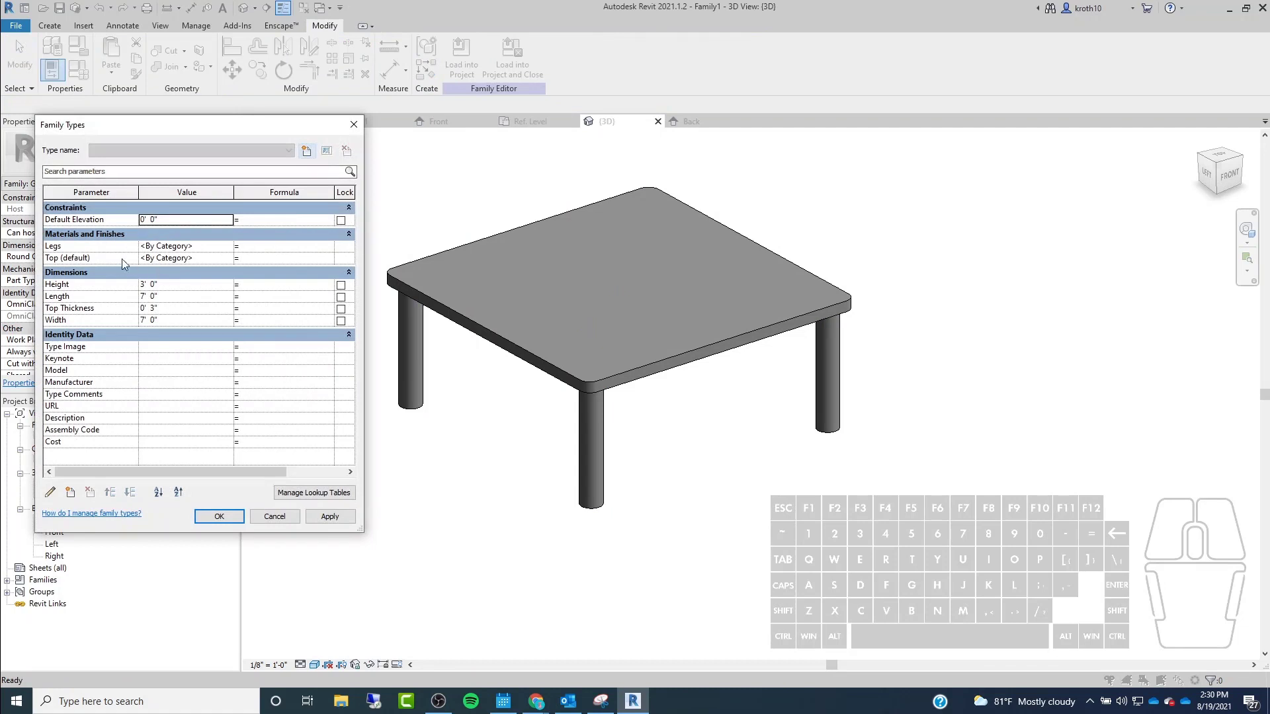
{"action": "left_click", "coordinate": [78, 246]}
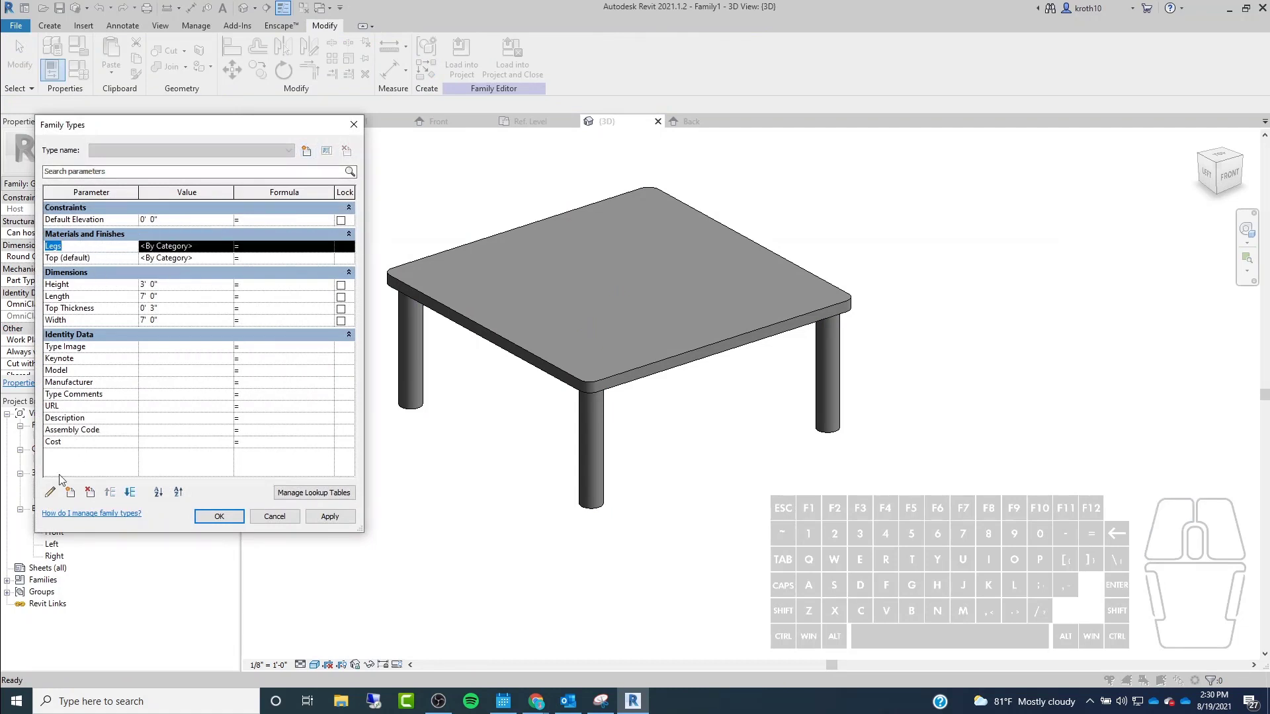
{"action": "left_click", "coordinate": [49, 492]}
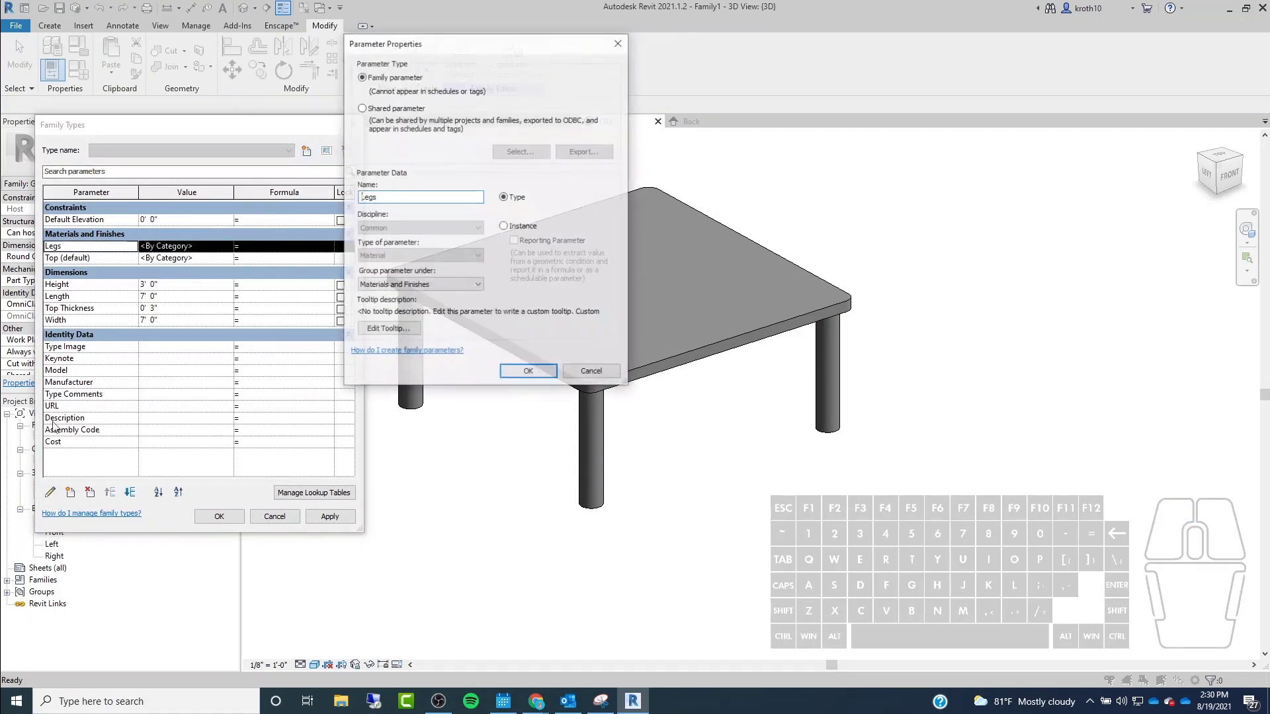
{"action": "left_click", "coordinate": [503, 226]}
{"action": "left_click", "coordinate": [528, 372]}
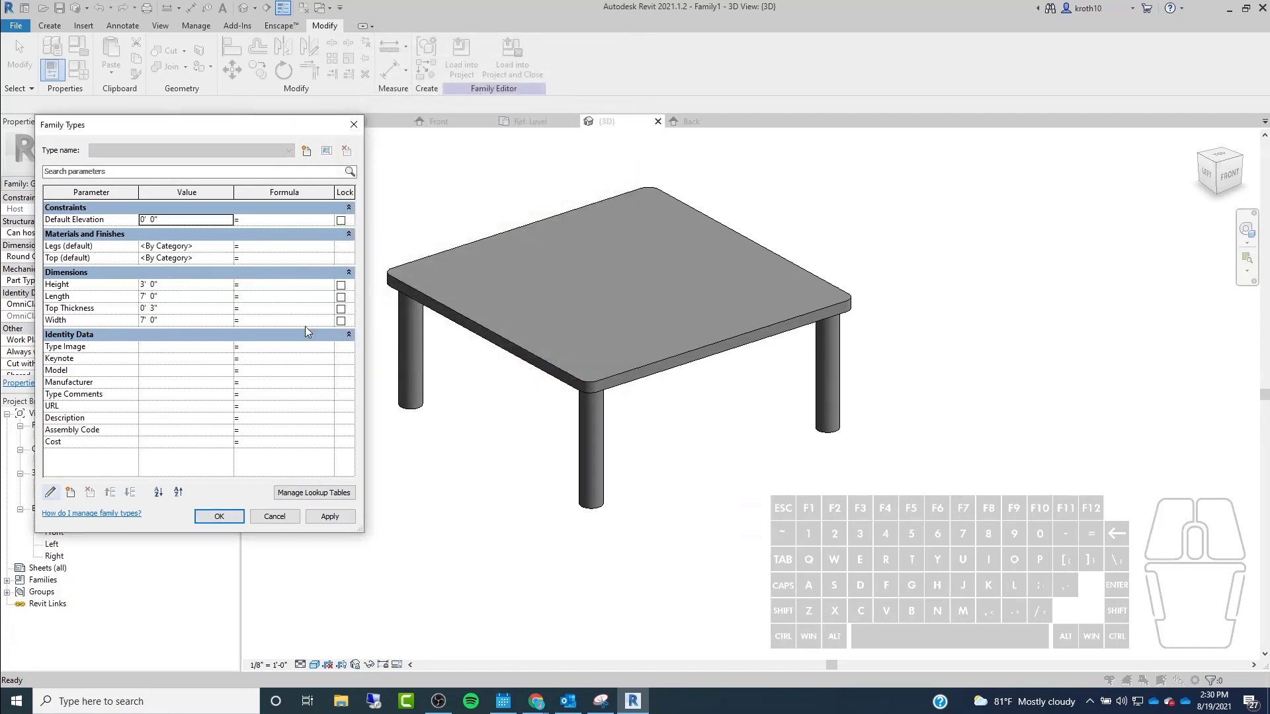
Create a new material in the material browser for the Legs parameter.
{"action": "left_click", "coordinate": [201, 248]}
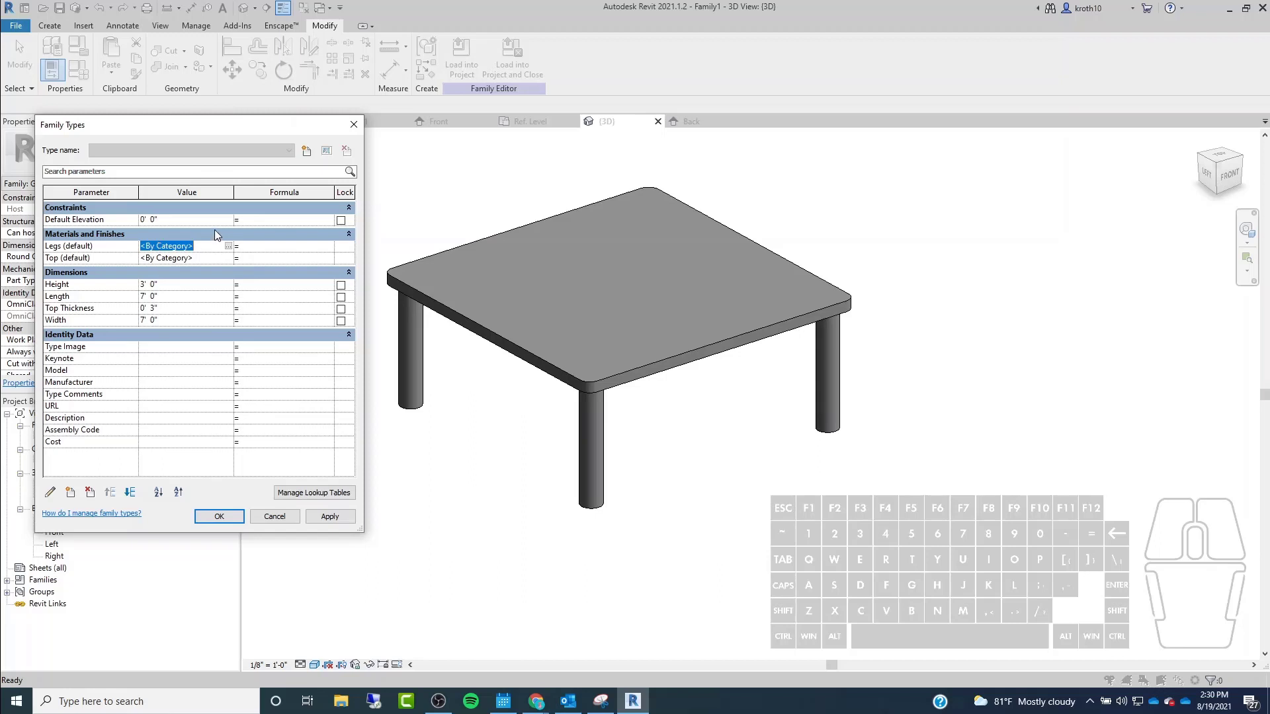
{"action": "left_click", "coordinate": [228, 246]}
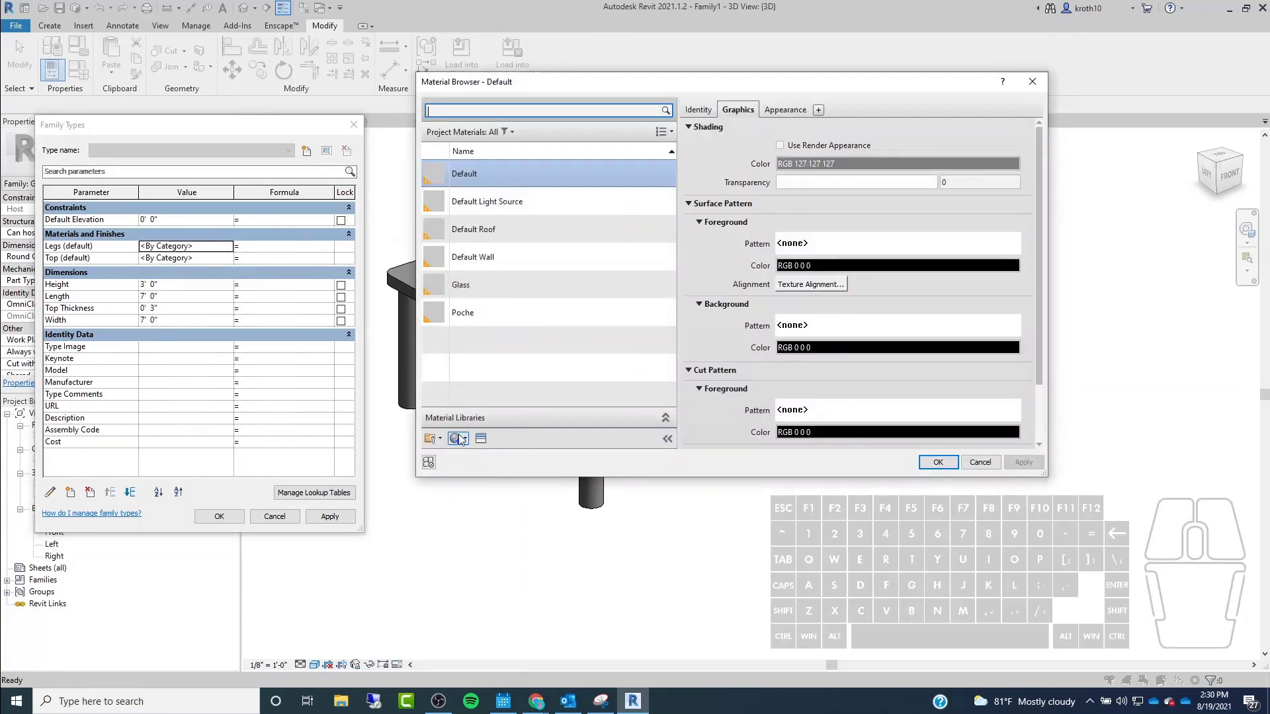
{"action": "left_click", "coordinate": [459, 440]}
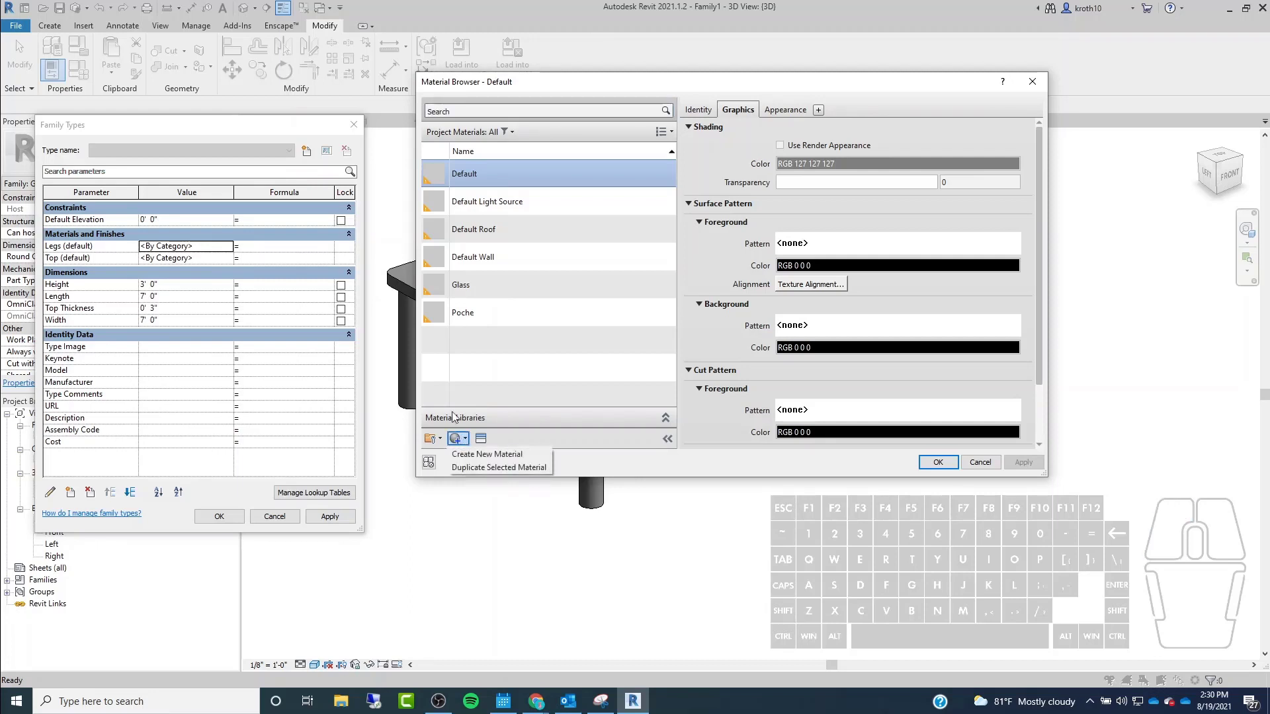
{"action": "left_click", "coordinate": [489, 456]}
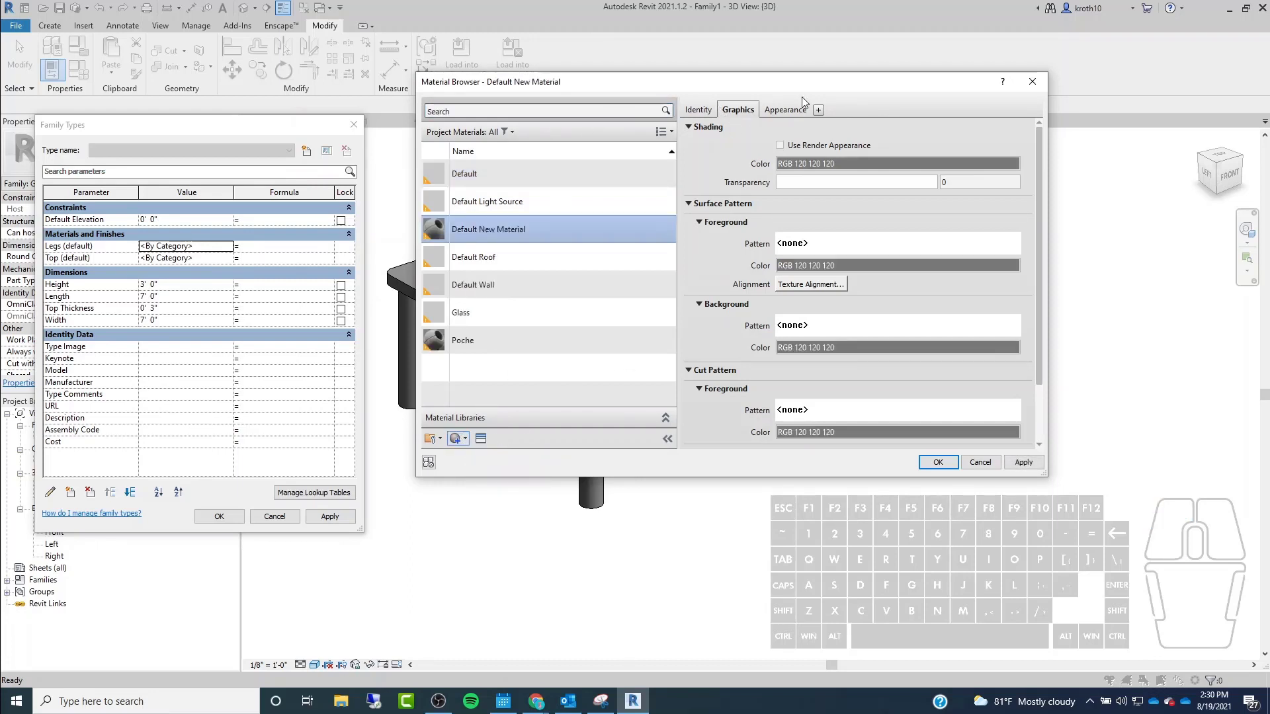
Replace the new material's appearance asset with Birch - Semigloss from the Autodesk Physical Assets library.
{"action": "left_click", "coordinate": [819, 111]}
{"action": "left_click", "coordinate": [820, 113]}
{"action": "left_click", "coordinate": [785, 110]}
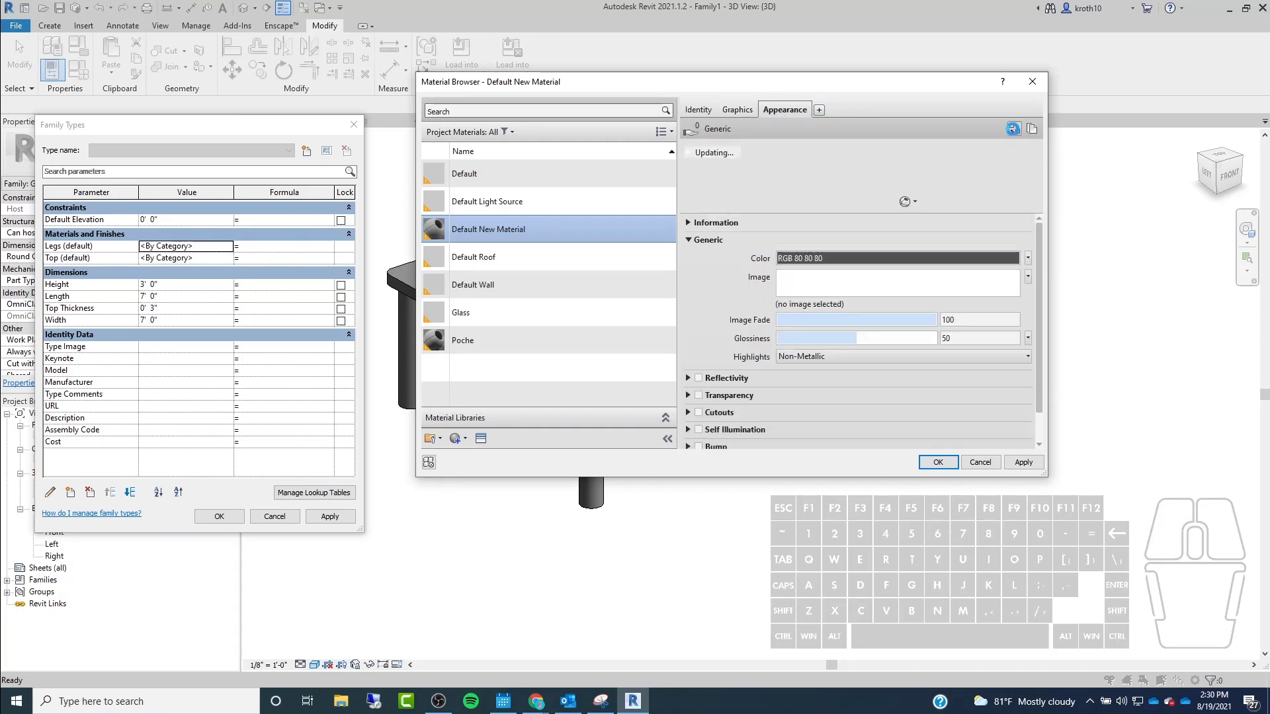
{"action": "left_click", "coordinate": [1014, 128]}
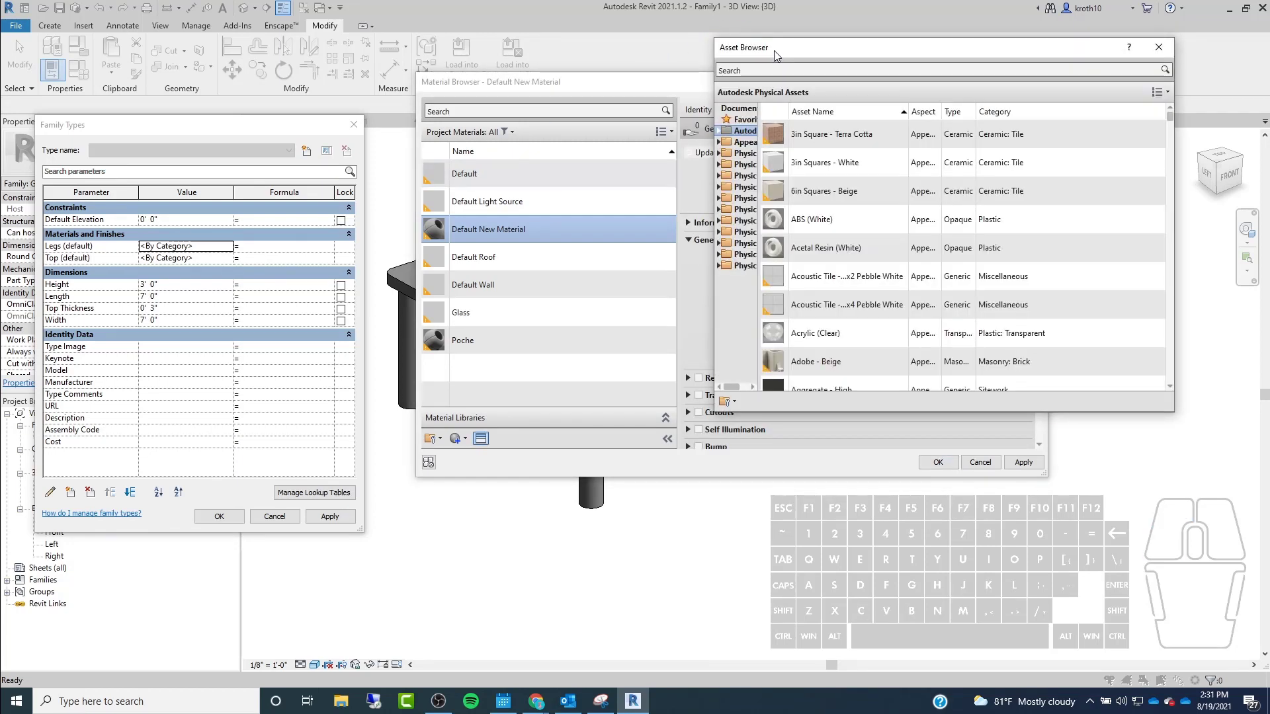
{"action": "left_click_drag", "start_coordinate": [774, 47], "coordinate": [723, 58]}
{"action": "scroll", "coordinate": [758, 237], "scroll_direction": "down", "scroll_amount": 2}
{"action": "scroll", "coordinate": [758, 237], "scroll_direction": "down", "scroll_amount": 3}
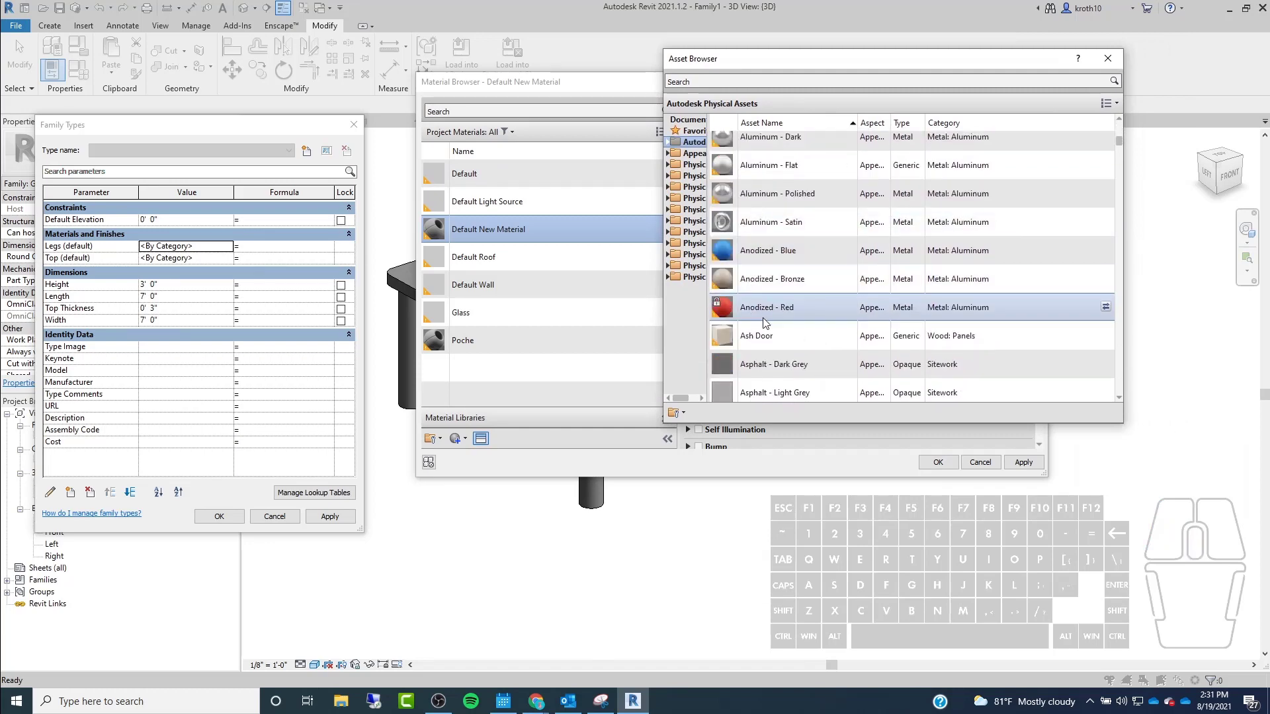
{"action": "scroll", "coordinate": [765, 320], "scroll_direction": "down", "scroll_amount": 4}
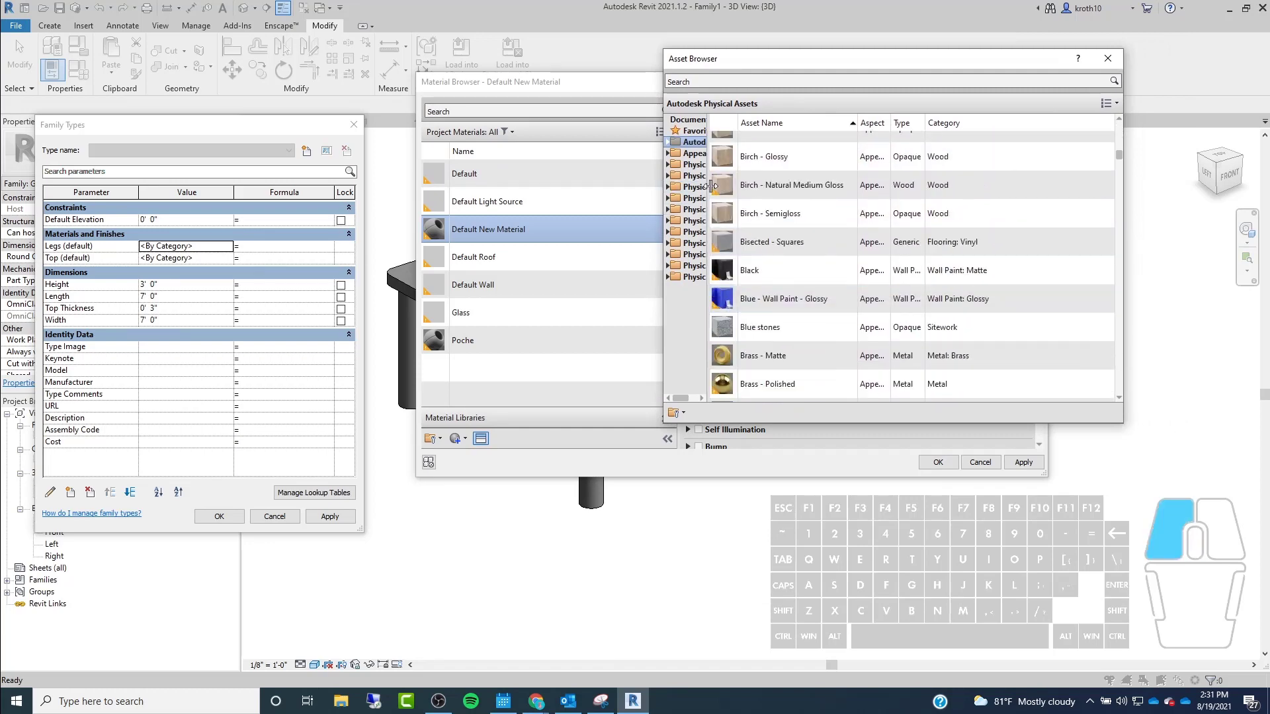
{"action": "left_click_drag", "start_coordinate": [708, 186], "coordinate": [775, 186]}
{"action": "scroll", "coordinate": [850, 169], "scroll_direction": "up", "scroll_amount": 2}
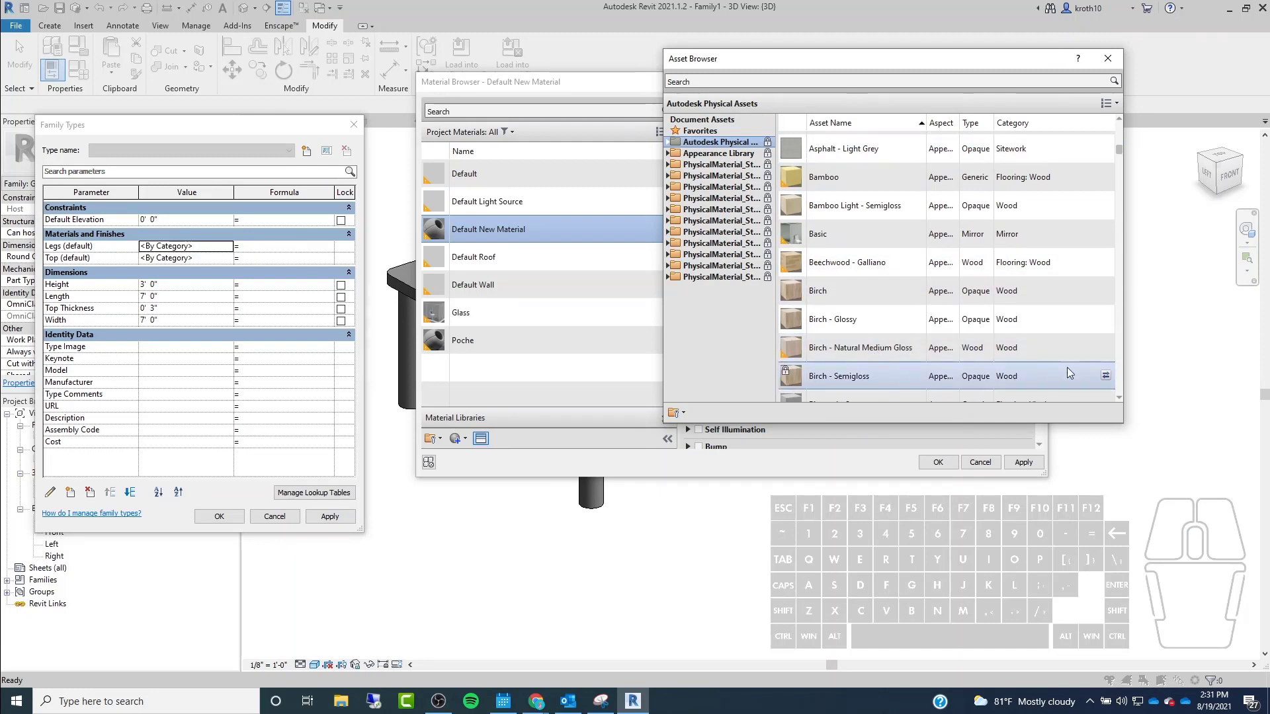
{"action": "left_click", "coordinate": [1106, 375]}
{"action": "scroll", "coordinate": [1100, 370], "scroll_direction": "down", "scroll_amount": 1}
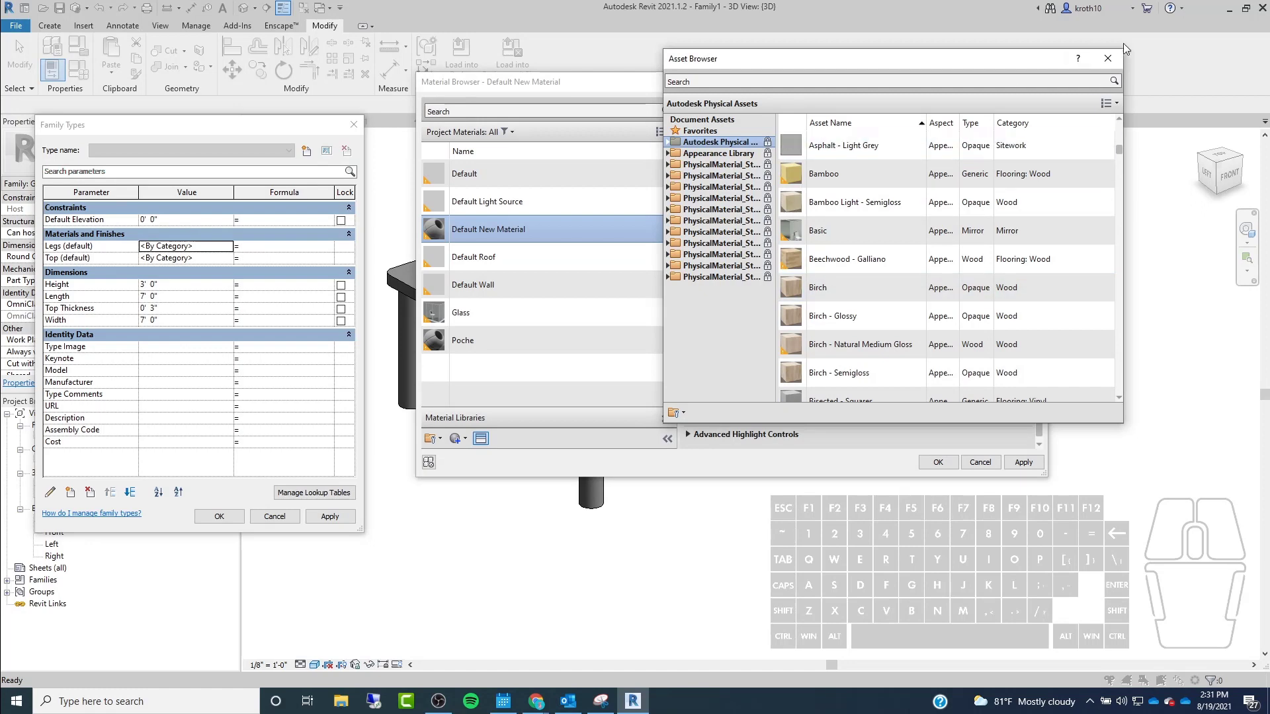
{"action": "left_click", "coordinate": [1108, 59]}
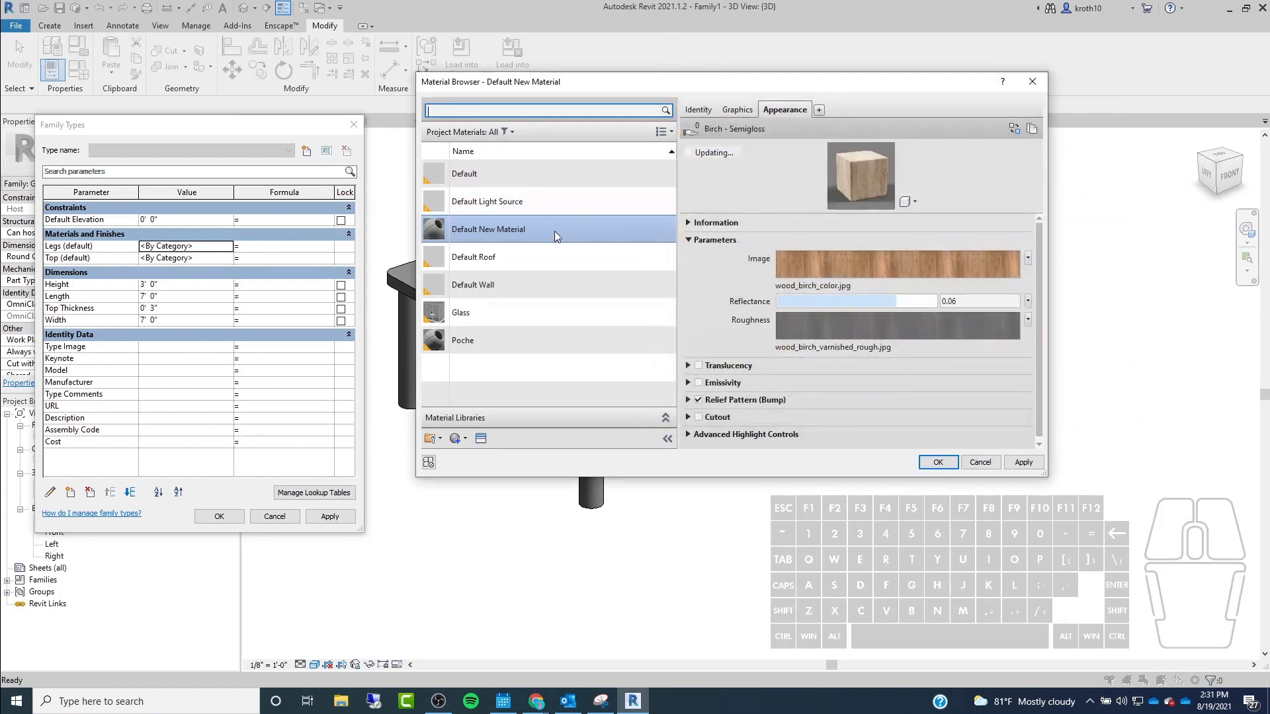
Rename the new material as Birch and apply the change.
{"action": "right_click", "coordinate": [510, 231]}
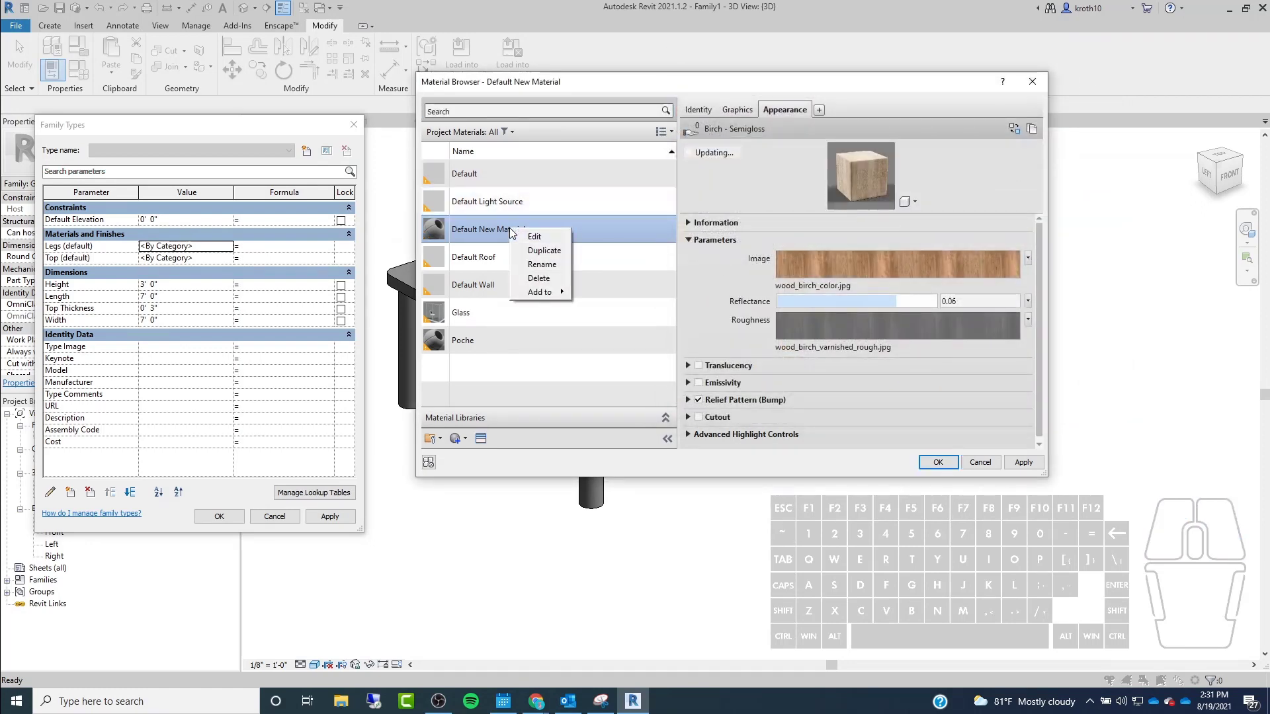
{"action": "left_click", "coordinate": [542, 264]}
{"action": "type", "text": "Birch"}
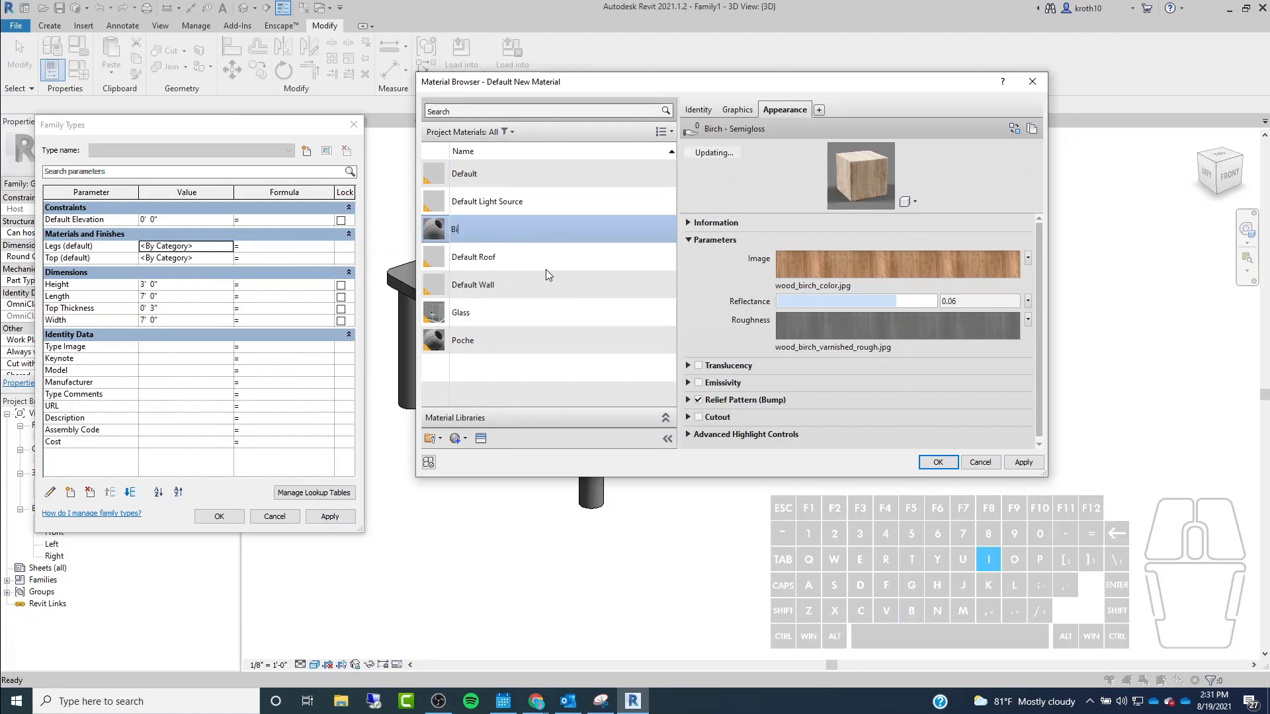
{"action": "left_click", "coordinate": [1023, 461]}
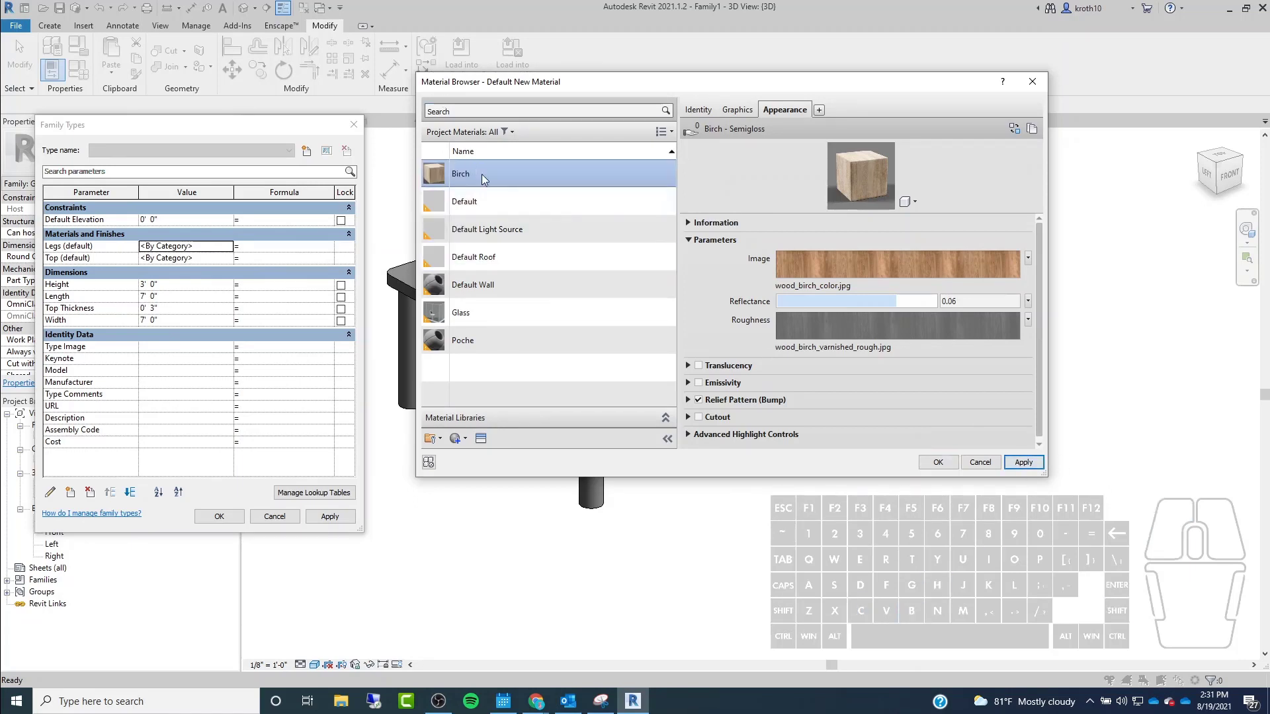
Create another new material and name it Oak.
{"action": "left_click", "coordinate": [459, 439]}
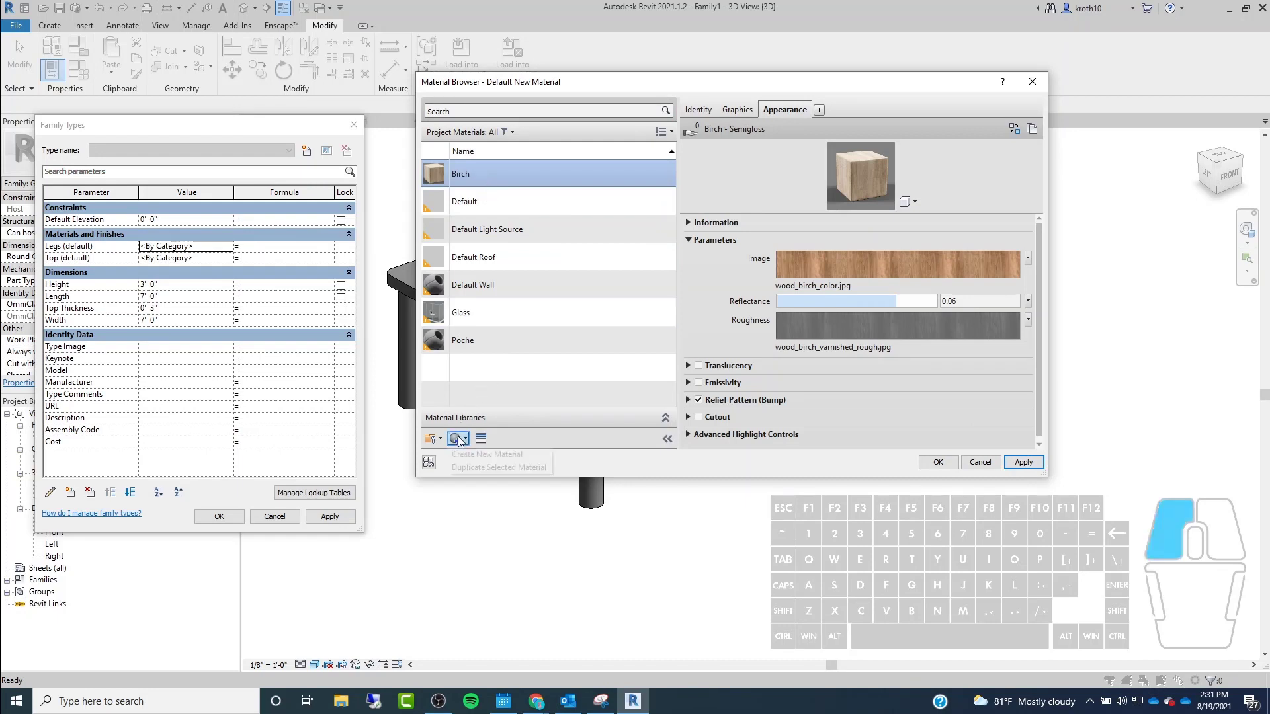
{"action": "left_click", "coordinate": [485, 455]}
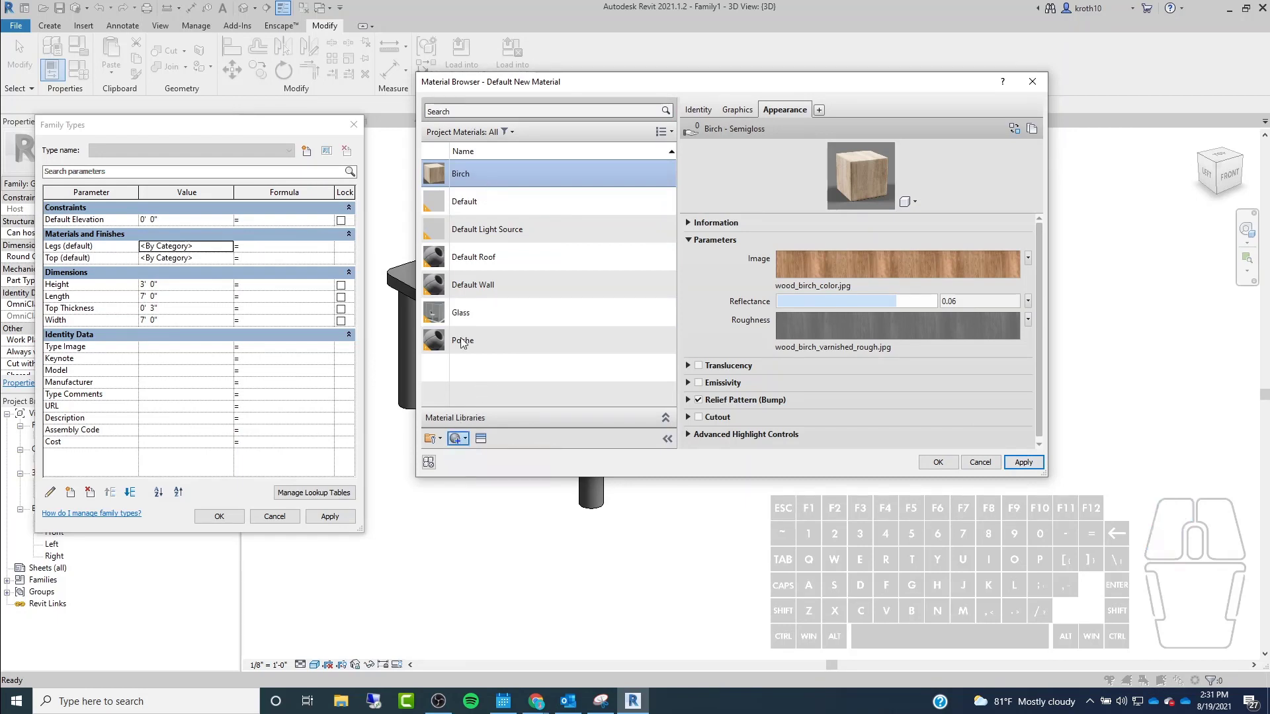
{"action": "right_click", "coordinate": [521, 256]}
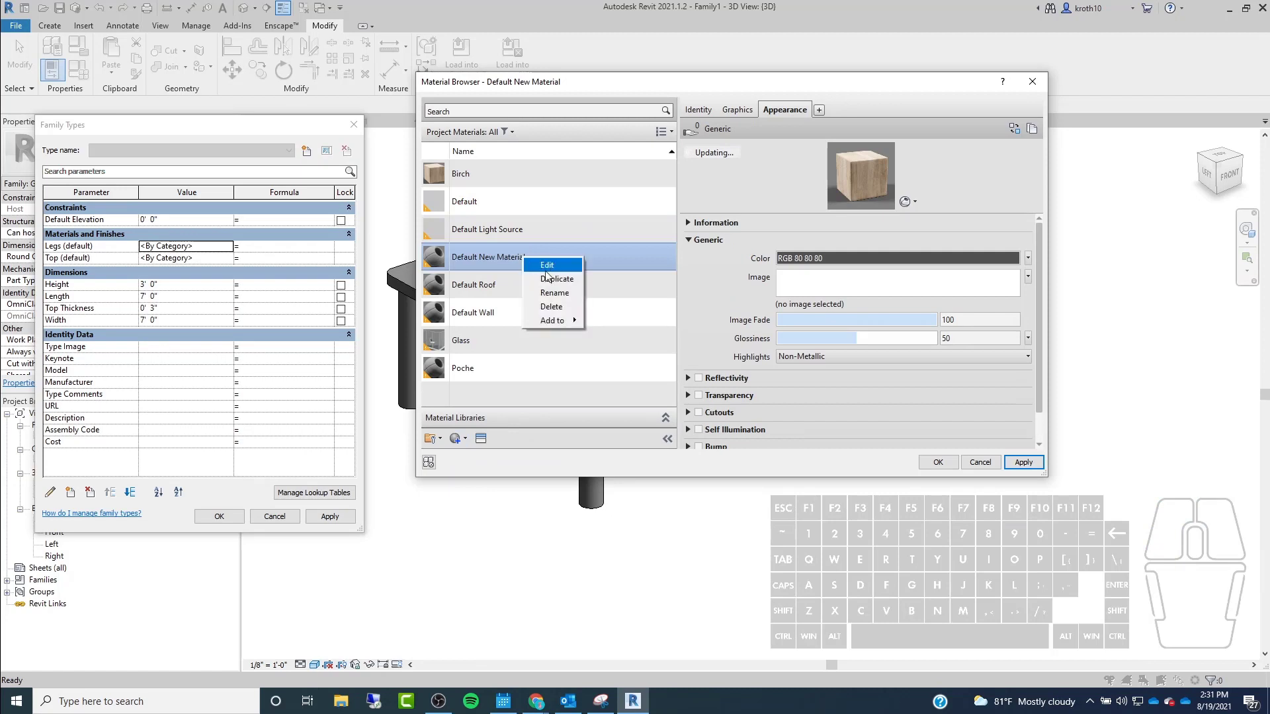
{"action": "left_click", "coordinate": [559, 294]}
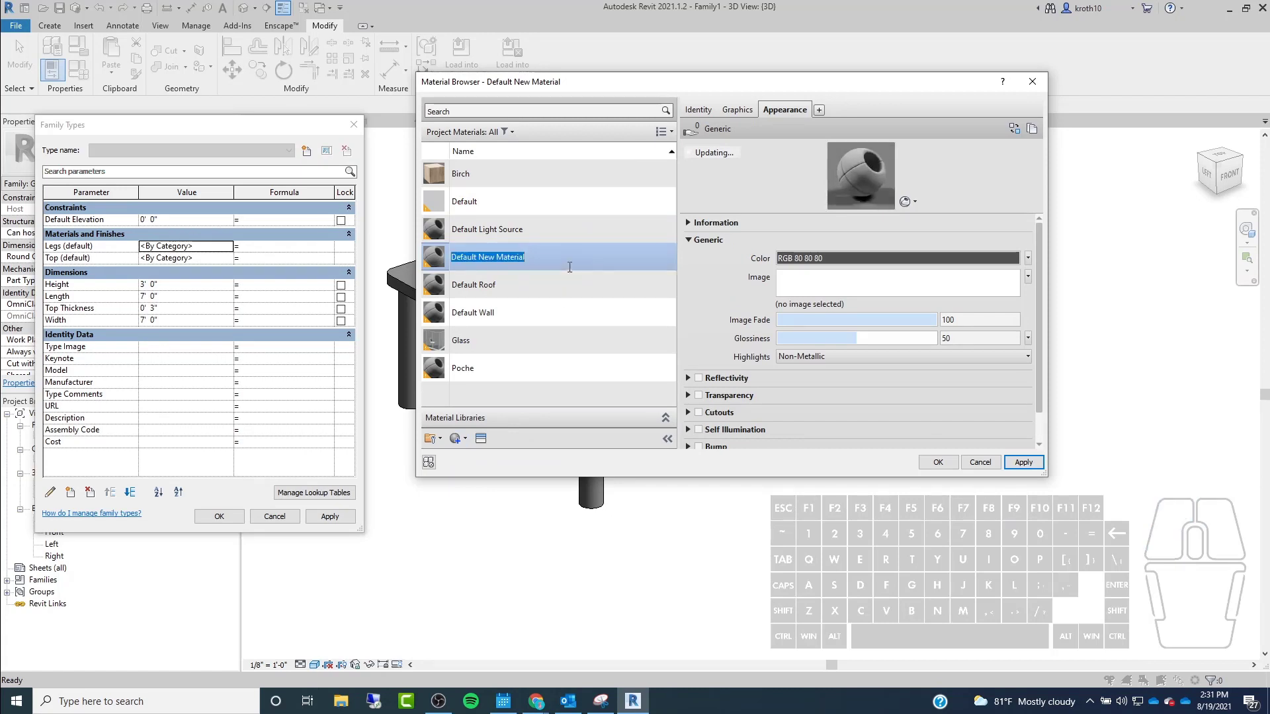
{"action": "type", "text": "Oak"}
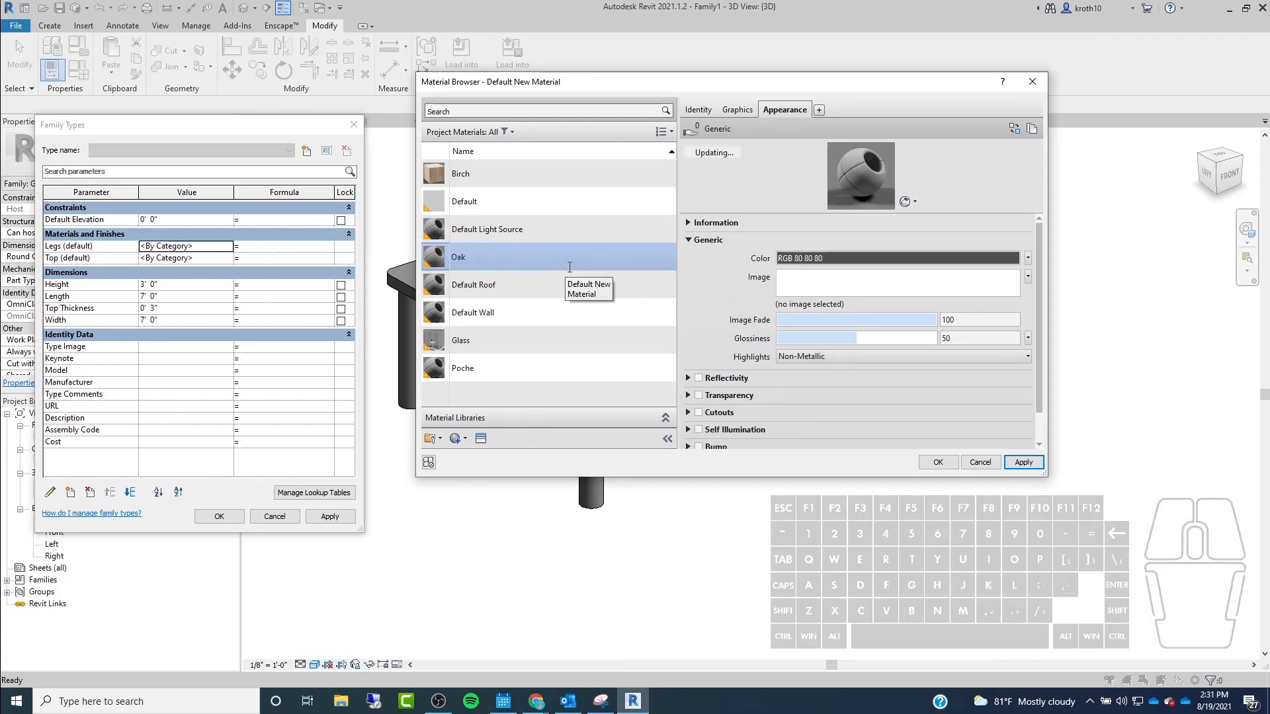
{"action": "key", "text": "Return"}
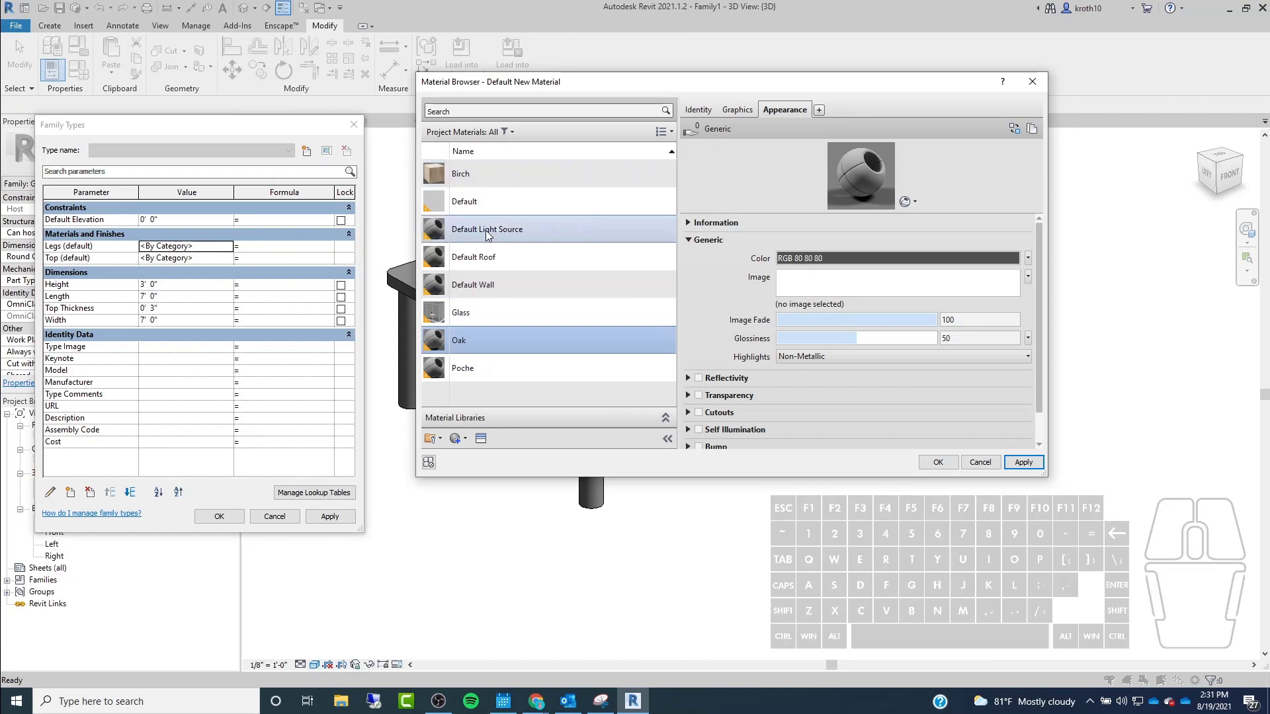
Search the asset library for "oak" and replace the Oak material's appearance asset with Oak - Semigloss.
{"action": "left_click_drag", "start_coordinate": [625, 86], "coordinate": [478, 61]}
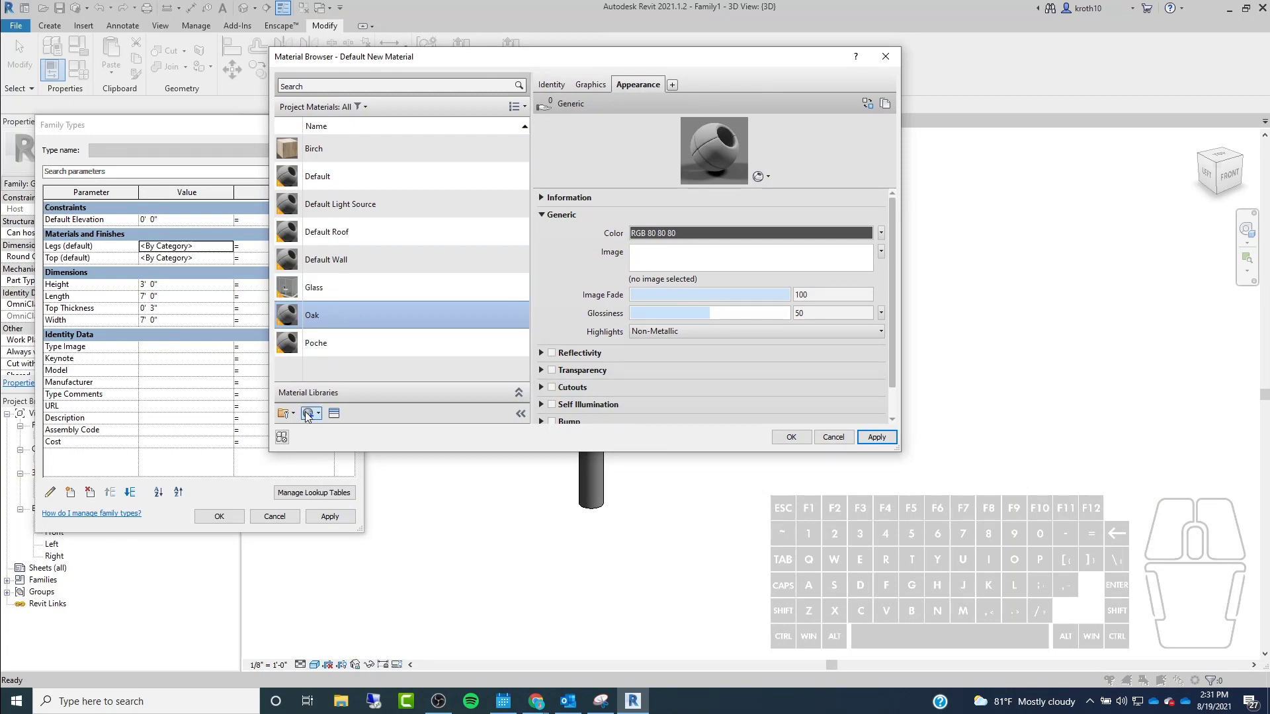
{"action": "right_click", "coordinate": [336, 319]}
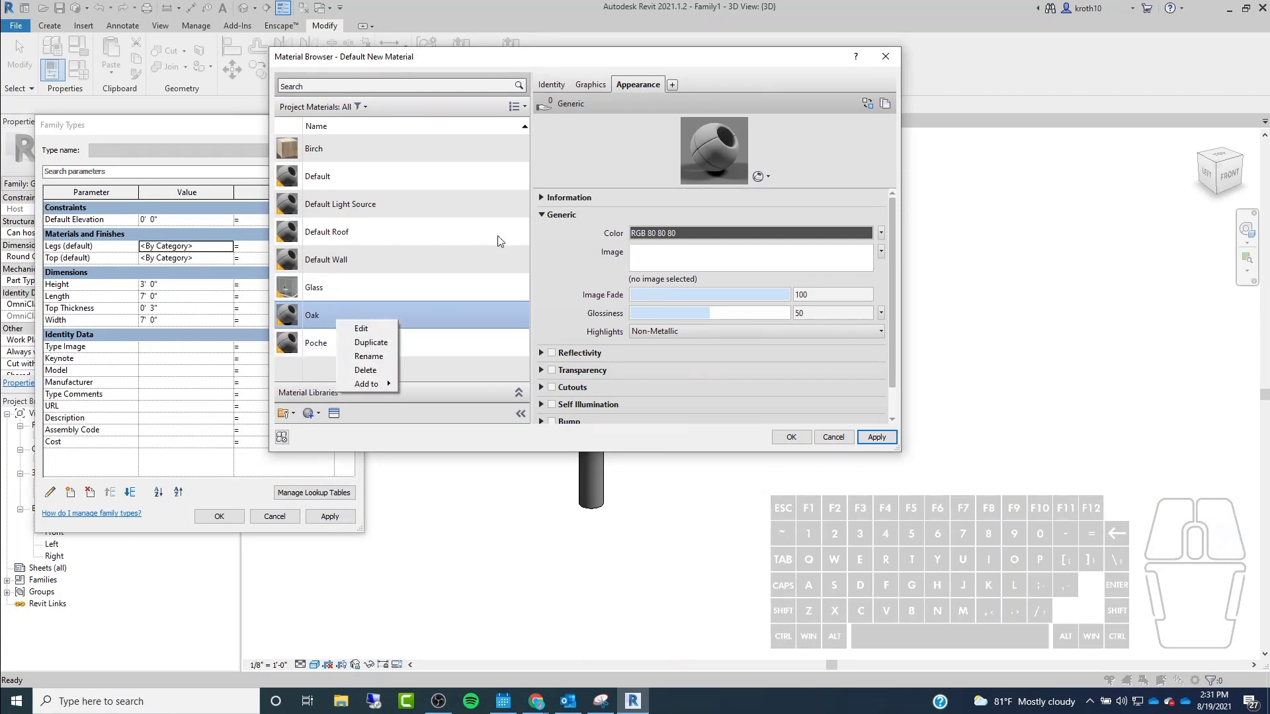
{"action": "left_click", "coordinate": [695, 65]}
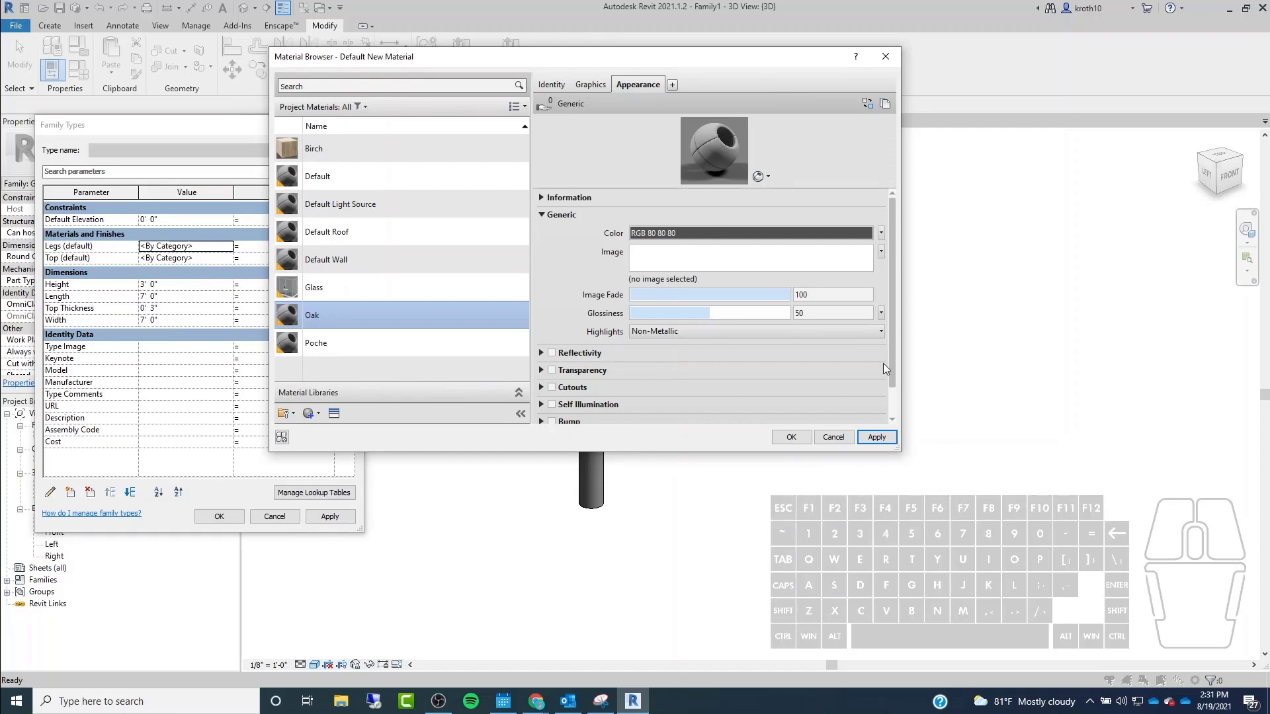
{"action": "left_click", "coordinate": [870, 104]}
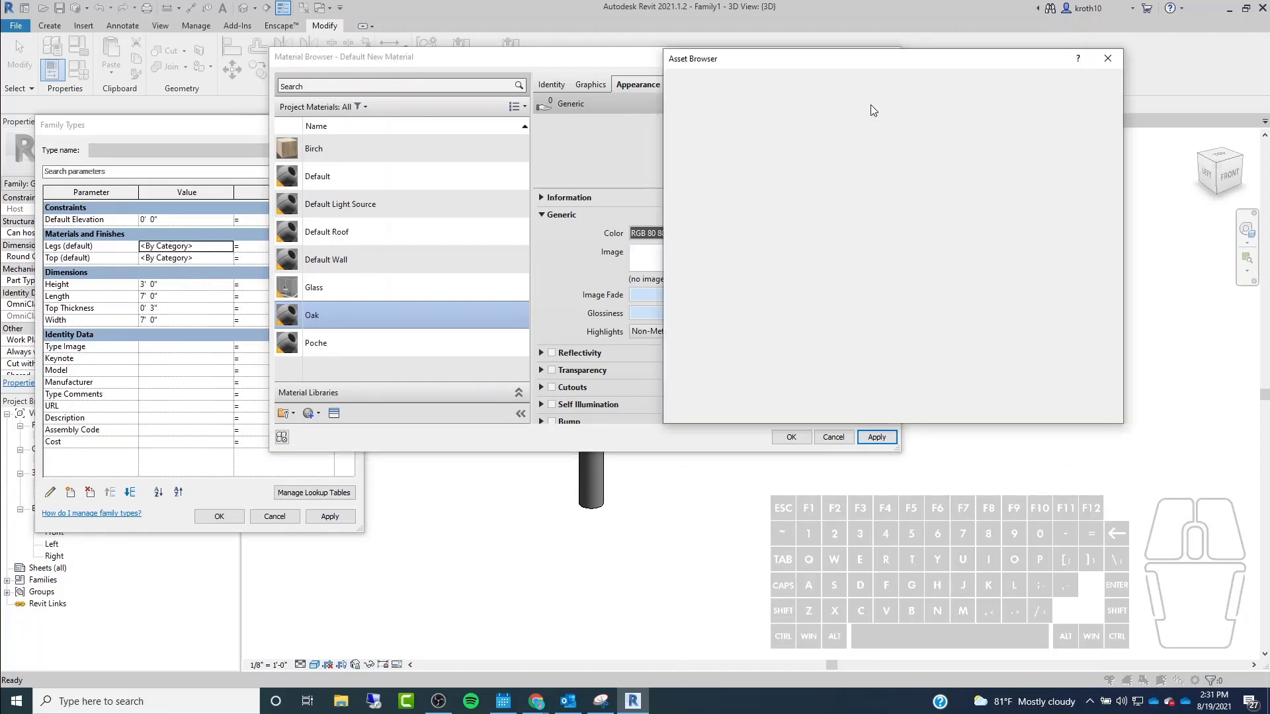
{"action": "left_click_drag", "start_coordinate": [806, 57], "coordinate": [608, 27]}
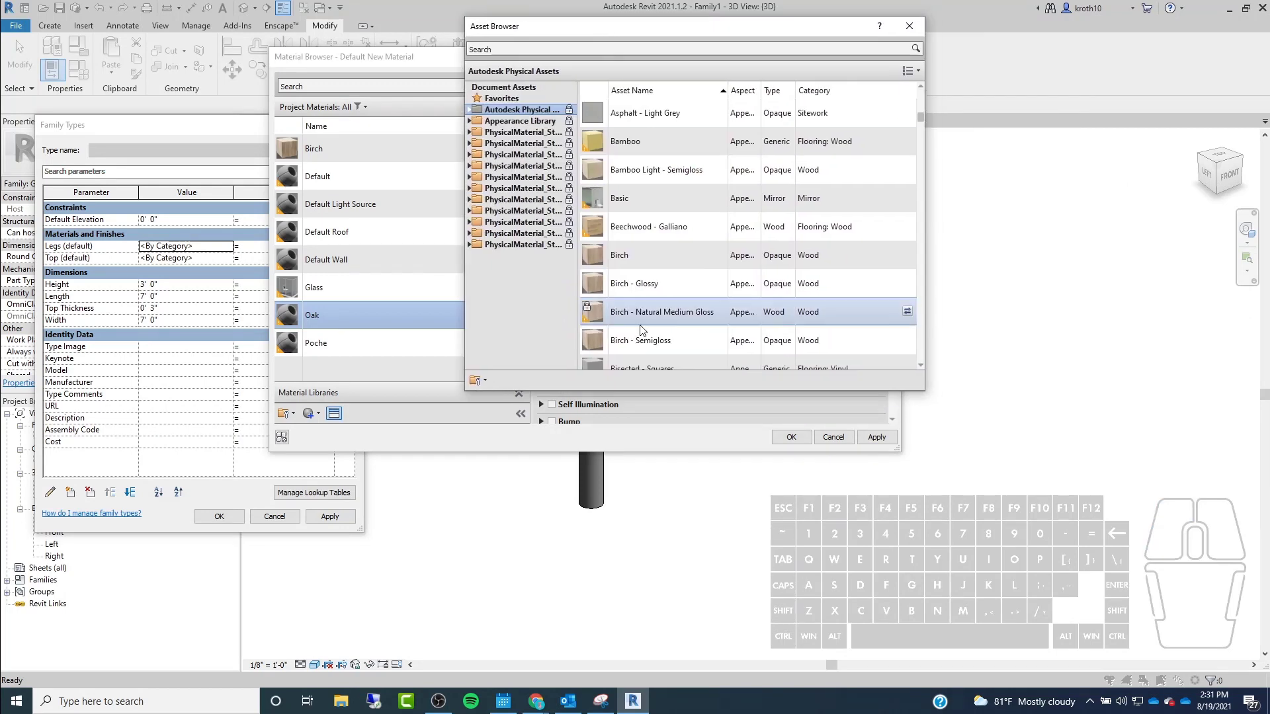
{"action": "scroll", "coordinate": [640, 329], "scroll_direction": "down", "scroll_amount": 3}
{"action": "scroll", "coordinate": [640, 327], "scroll_direction": "down", "scroll_amount": 3}
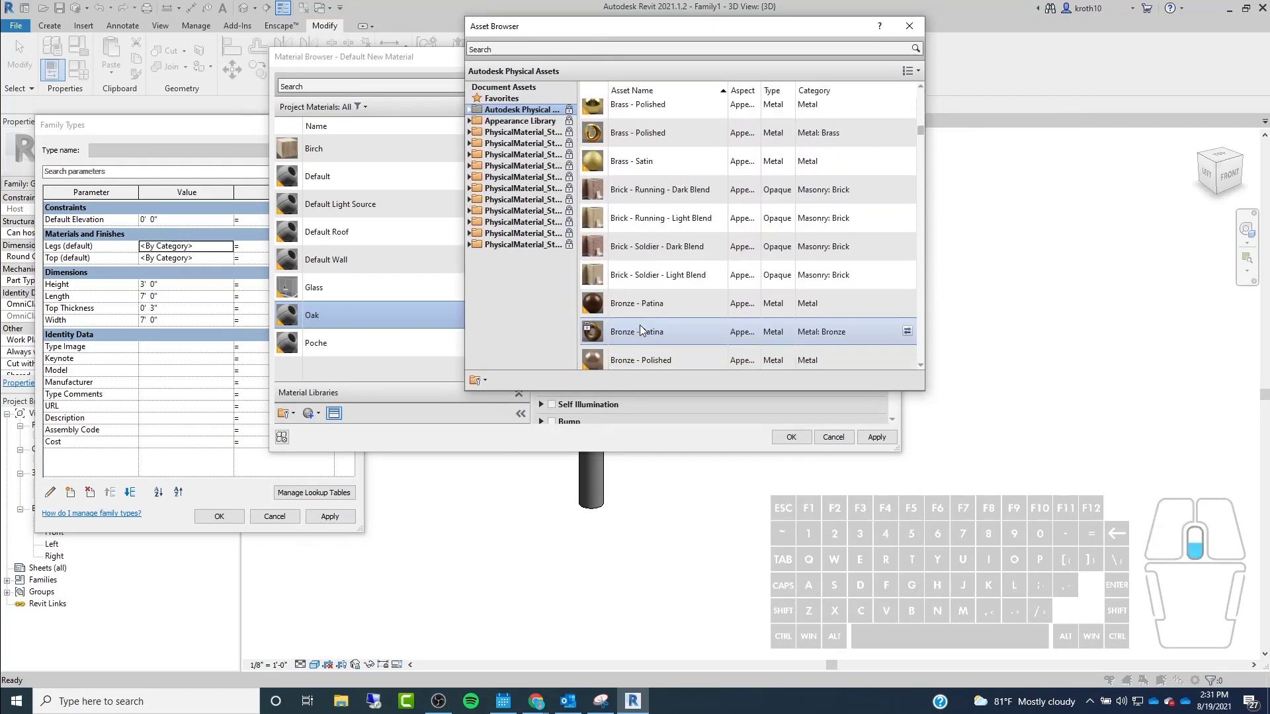
{"action": "left_click", "coordinate": [562, 47]}
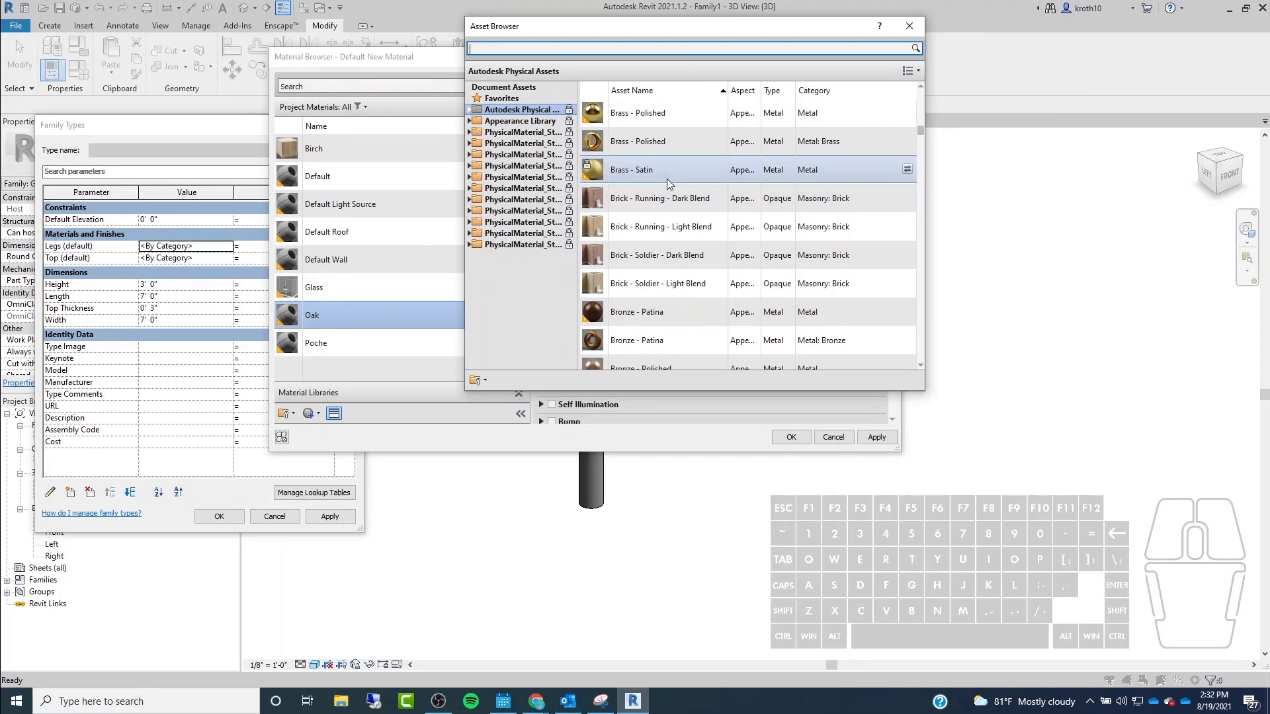
{"action": "type", "text": "oak"}
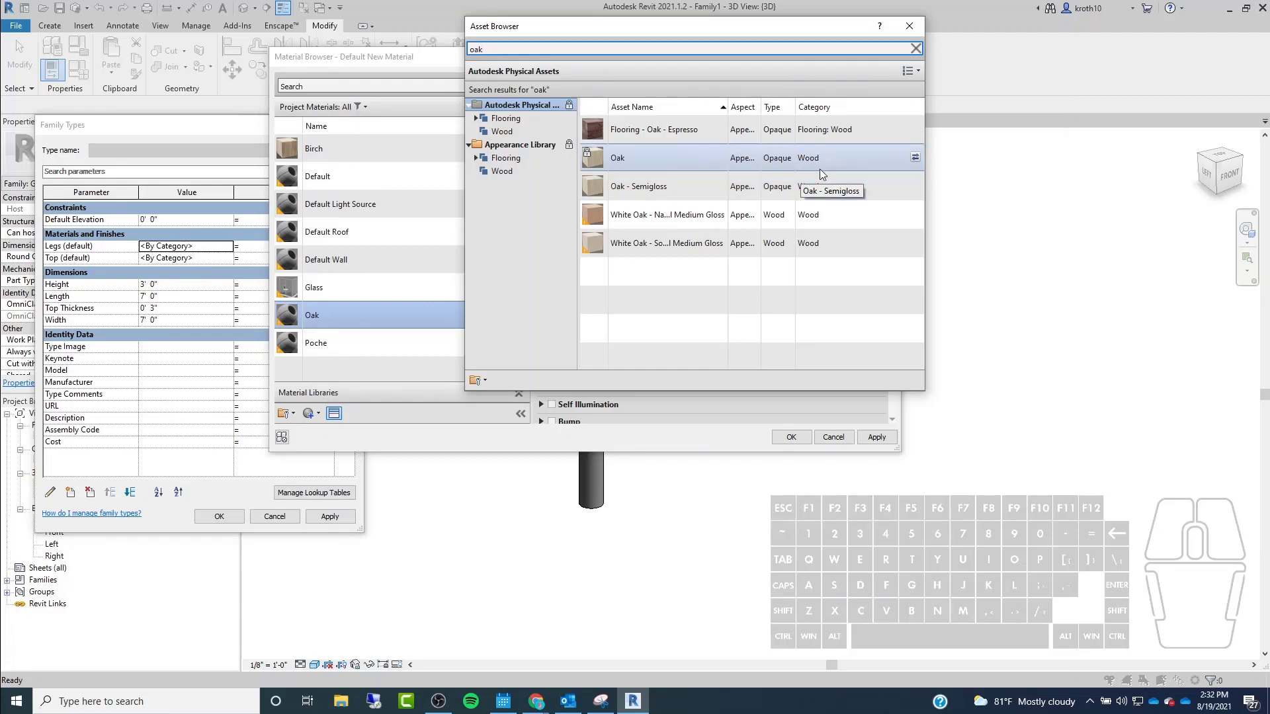
{"action": "left_click", "coordinate": [914, 159]}
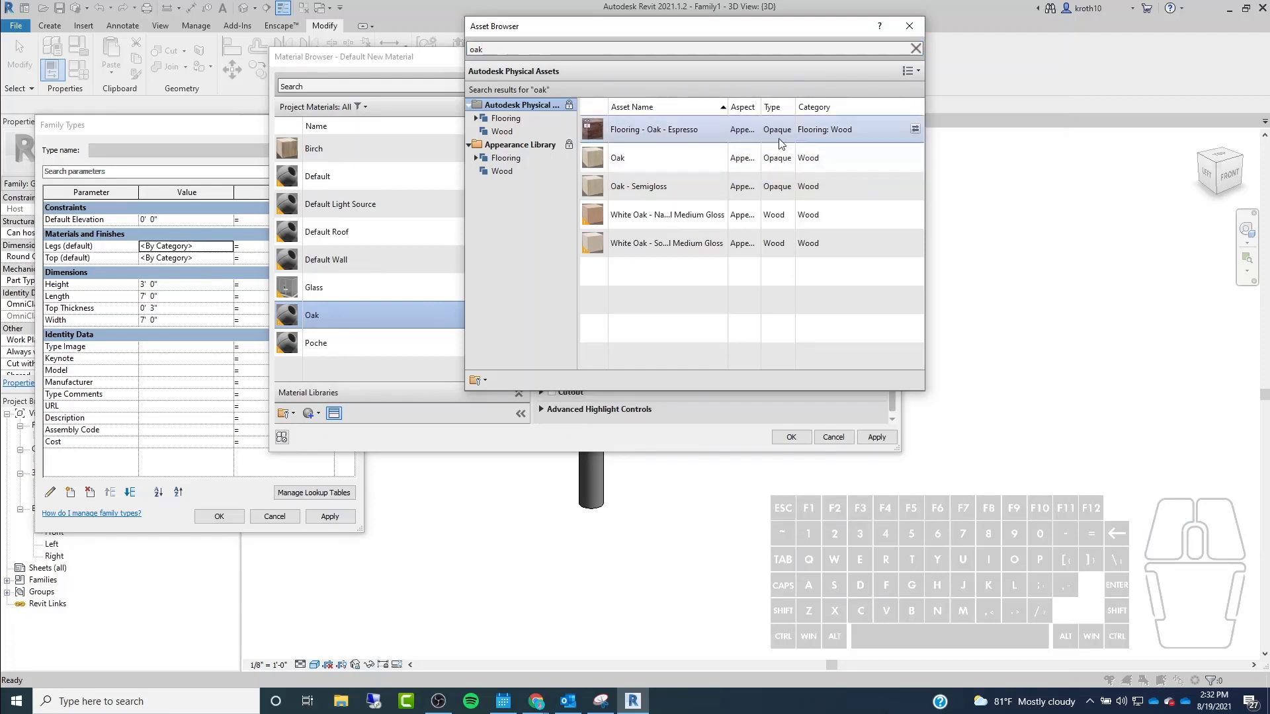
{"action": "left_click", "coordinate": [914, 186]}
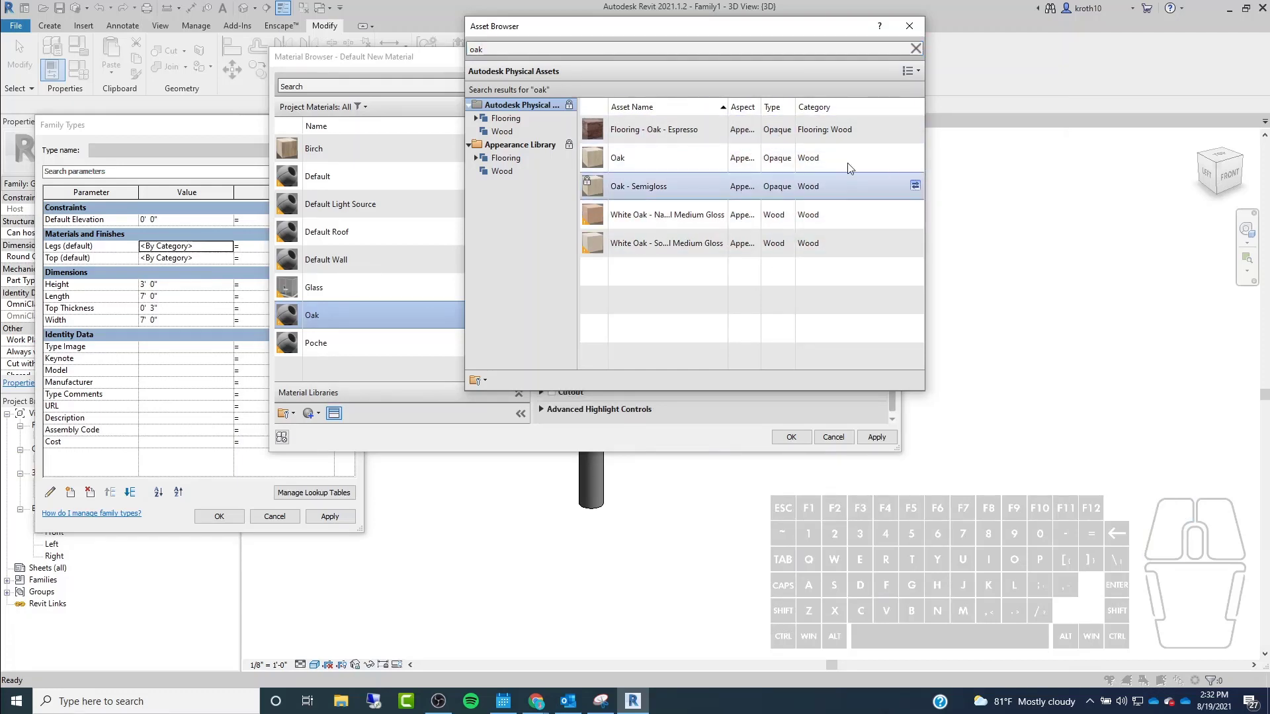
{"action": "left_click", "coordinate": [909, 26]}
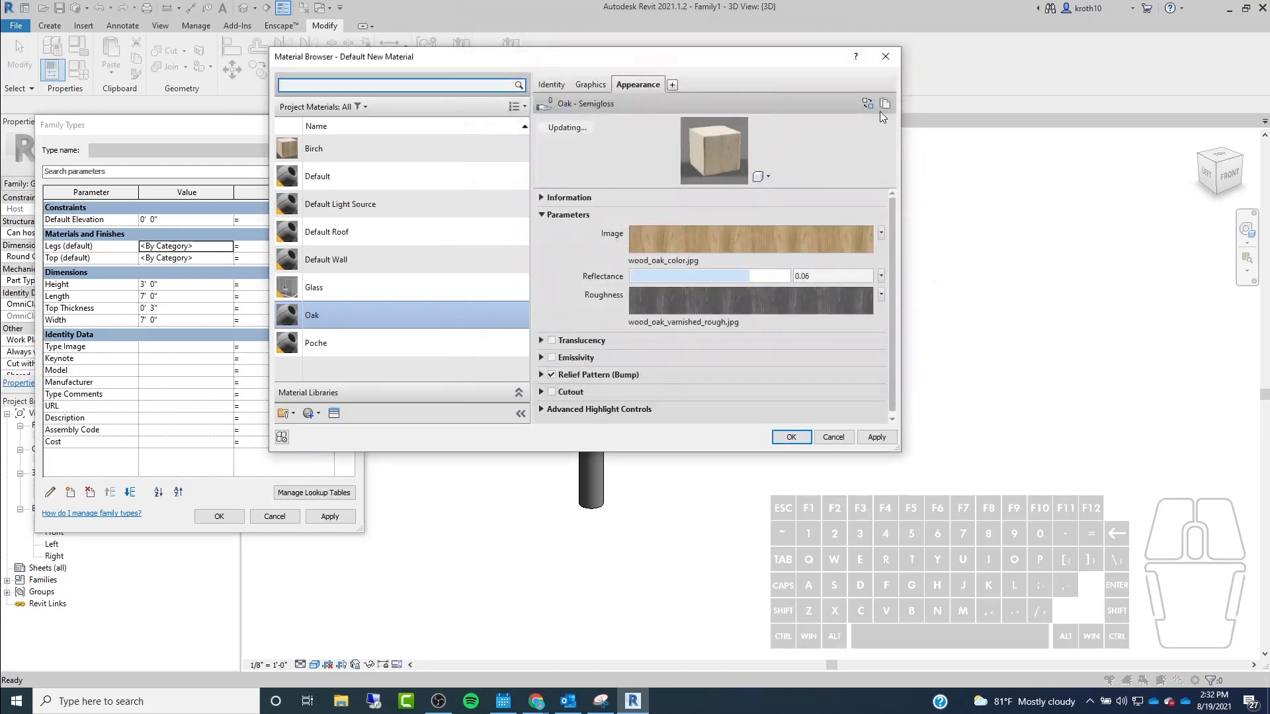
{"action": "left_click", "coordinate": [868, 104]}
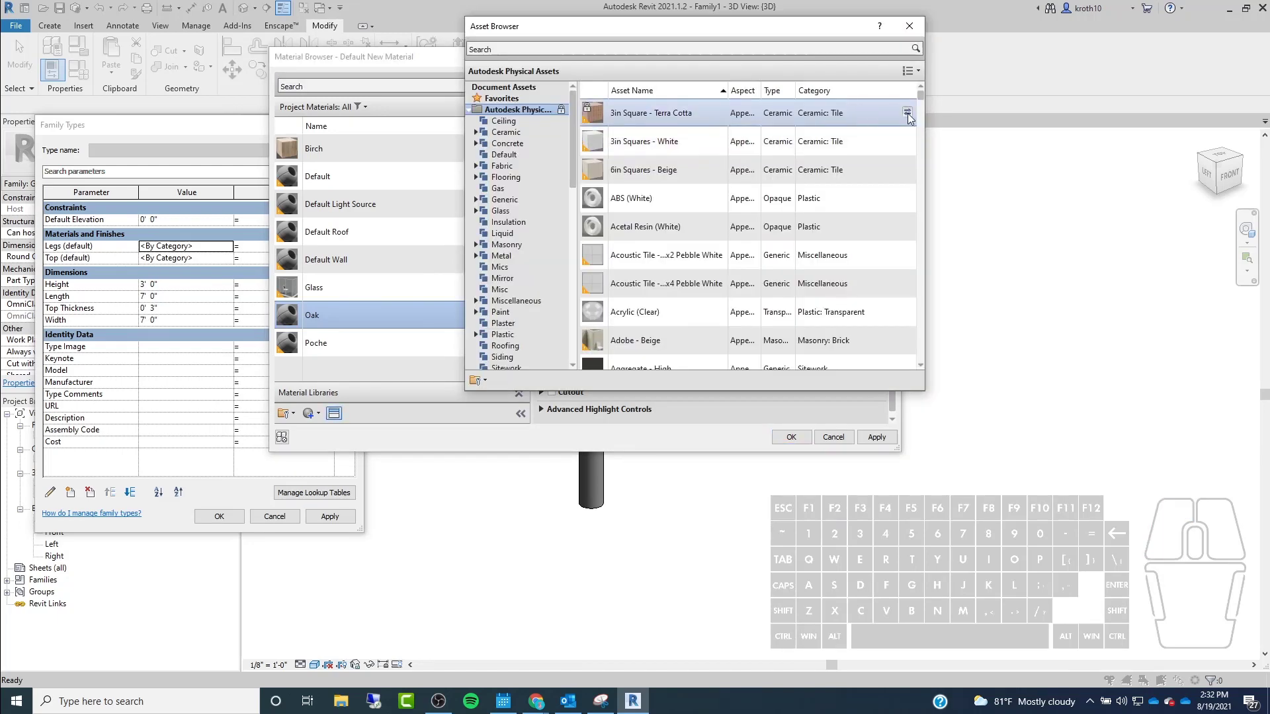
{"action": "left_click", "coordinate": [909, 26]}
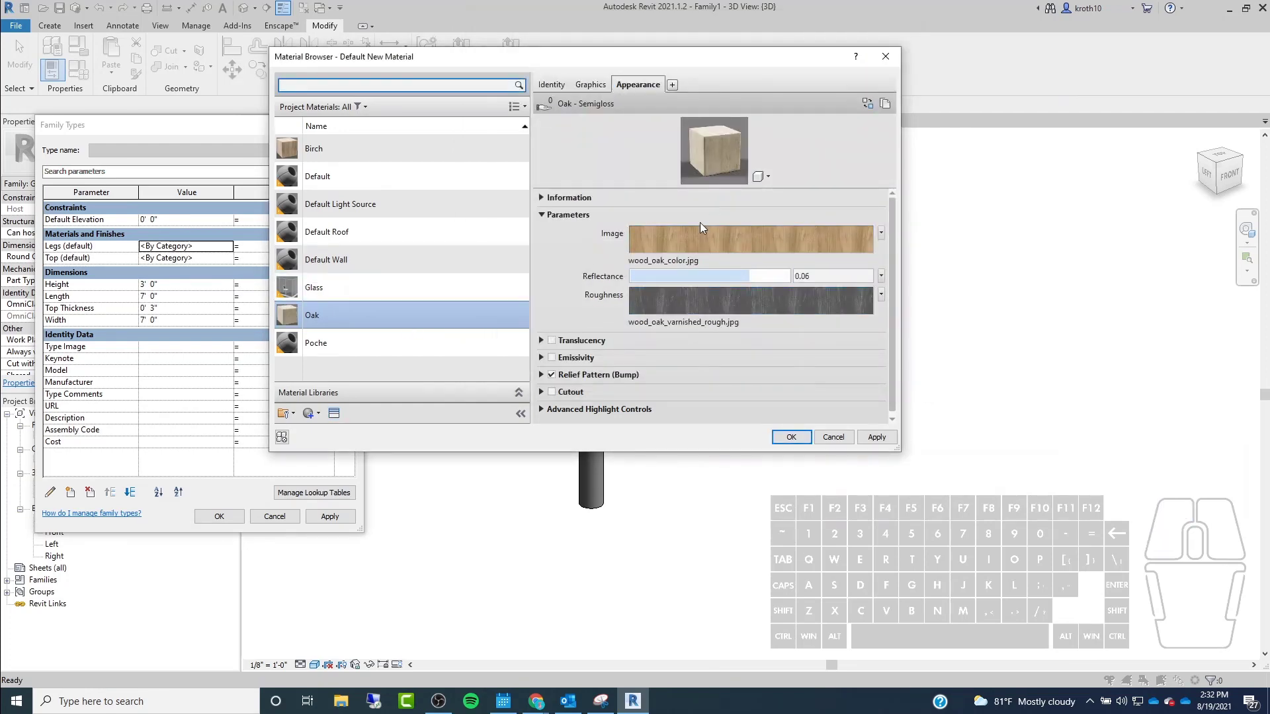
Assign the Oak material to the Legs parameter.
{"action": "left_click", "coordinate": [402, 141]}
{"action": "left_click", "coordinate": [385, 314]}
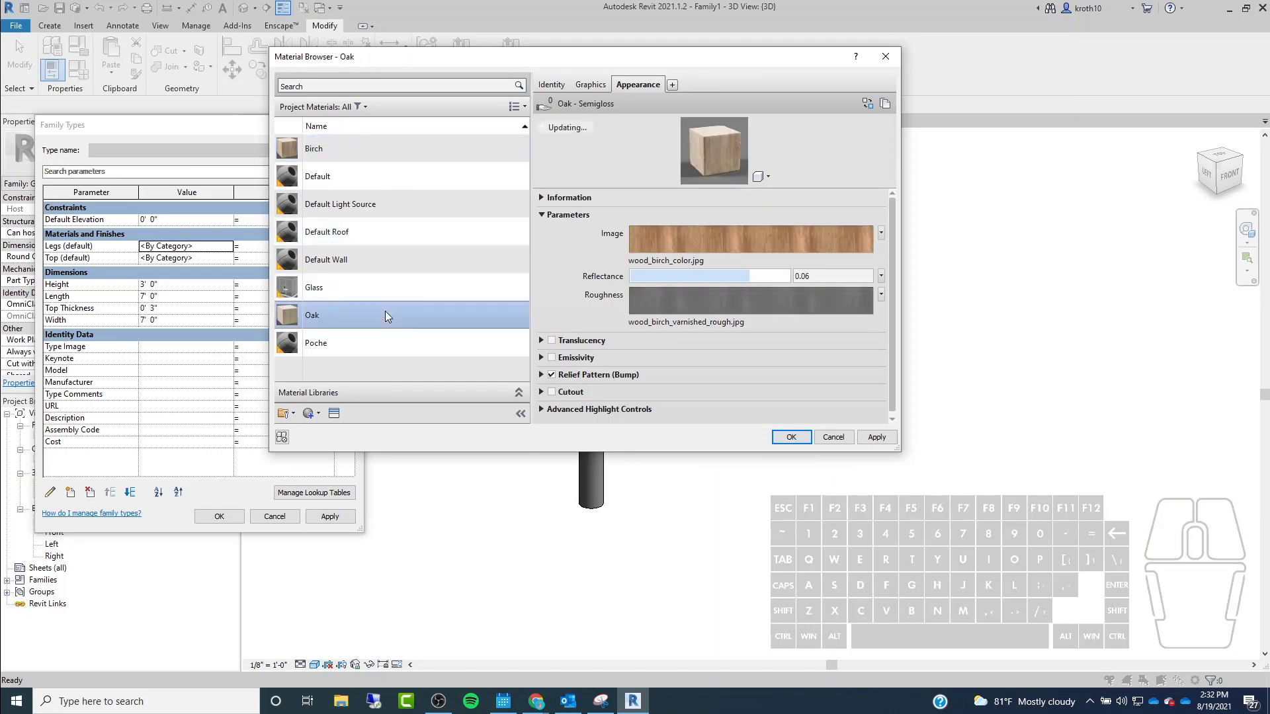
{"action": "left_click", "coordinate": [791, 437]}
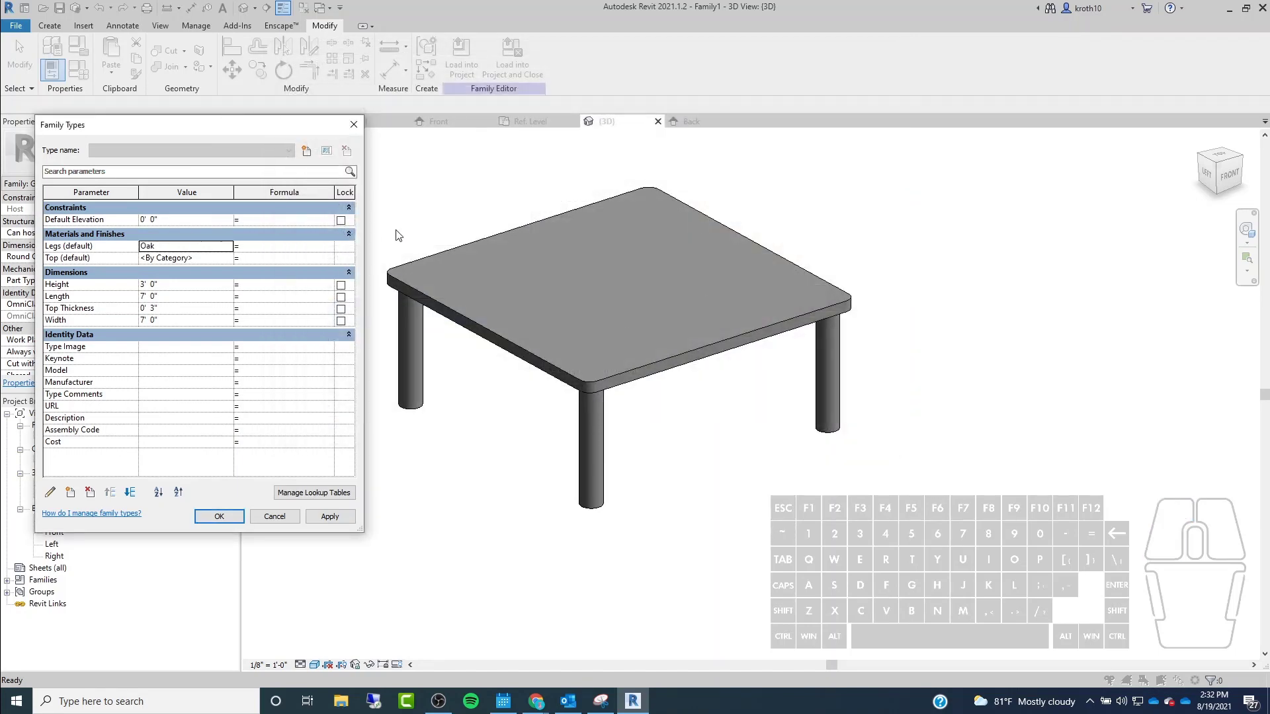
Assign the Birch material to the Top parameter and apply the family type changes.
{"action": "left_click", "coordinate": [210, 256]}
{"action": "left_click", "coordinate": [233, 257]}
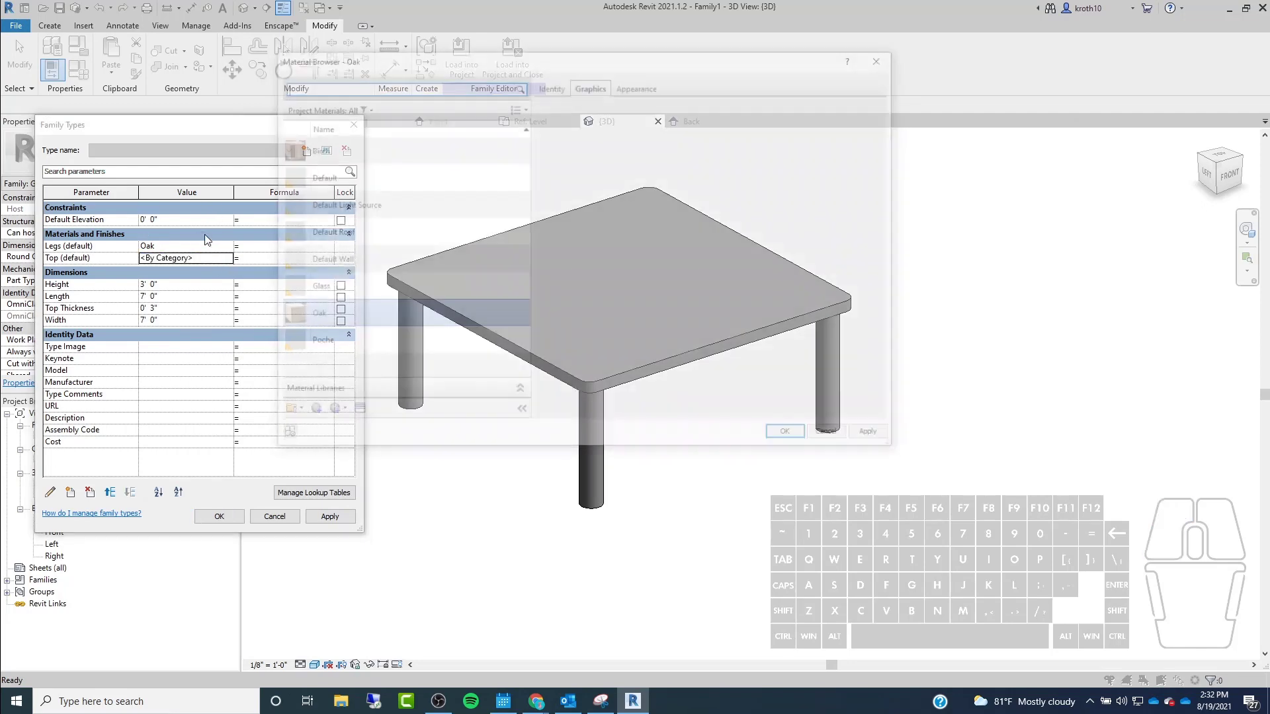
{"action": "left_click", "coordinate": [356, 148]}
{"action": "left_click", "coordinate": [784, 432]}
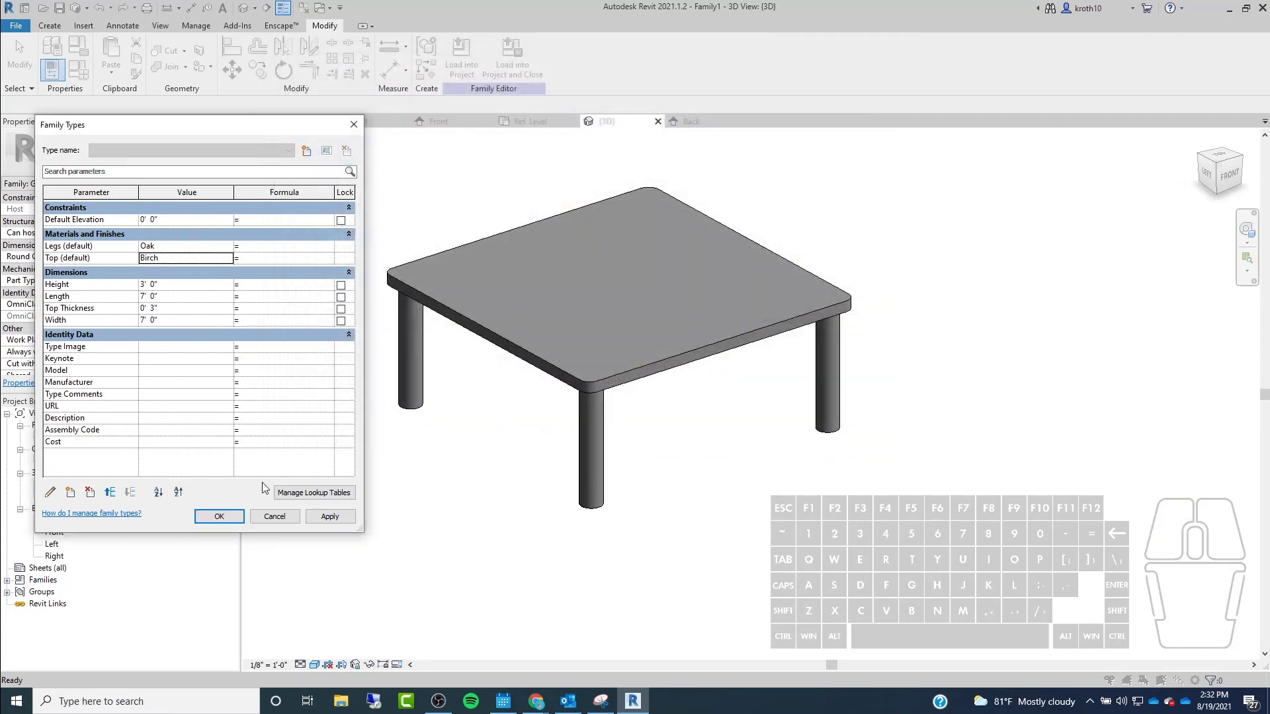
{"action": "left_click", "coordinate": [330, 516]}
{"action": "left_click", "coordinate": [219, 516]}
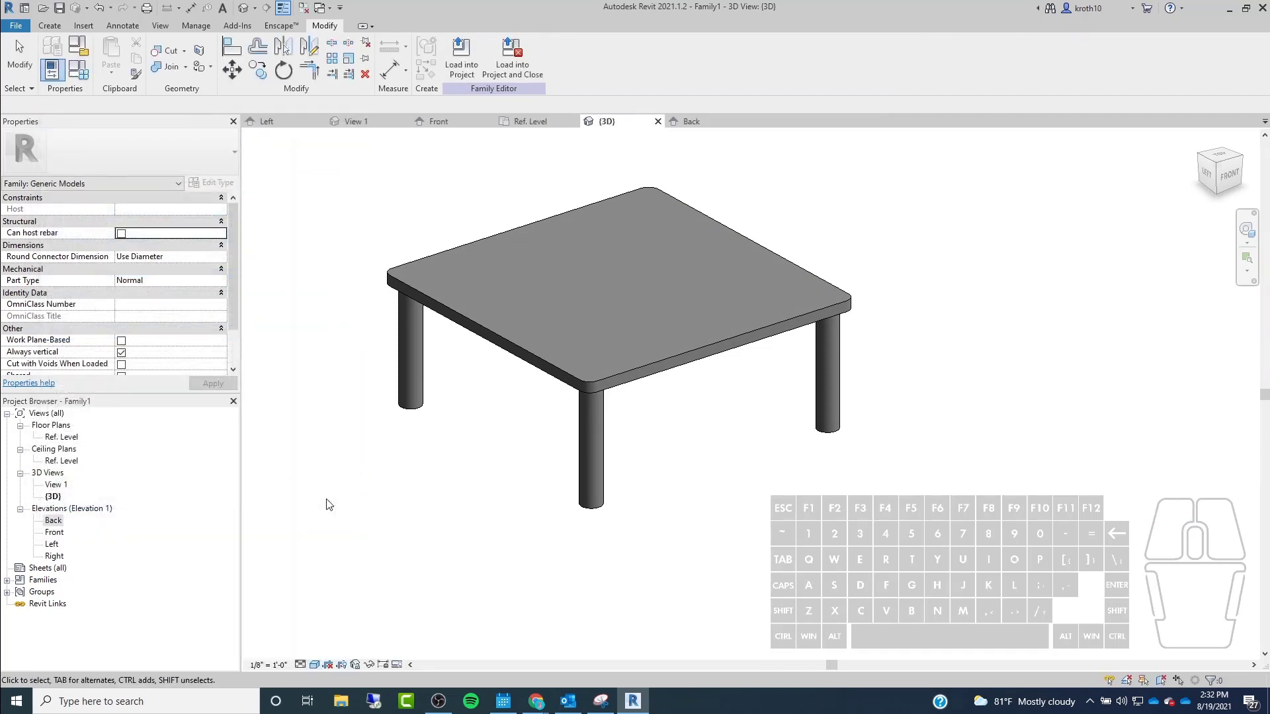
Set the 3D view's visual style to Realistic.
{"action": "left_click", "coordinate": [312, 665]}
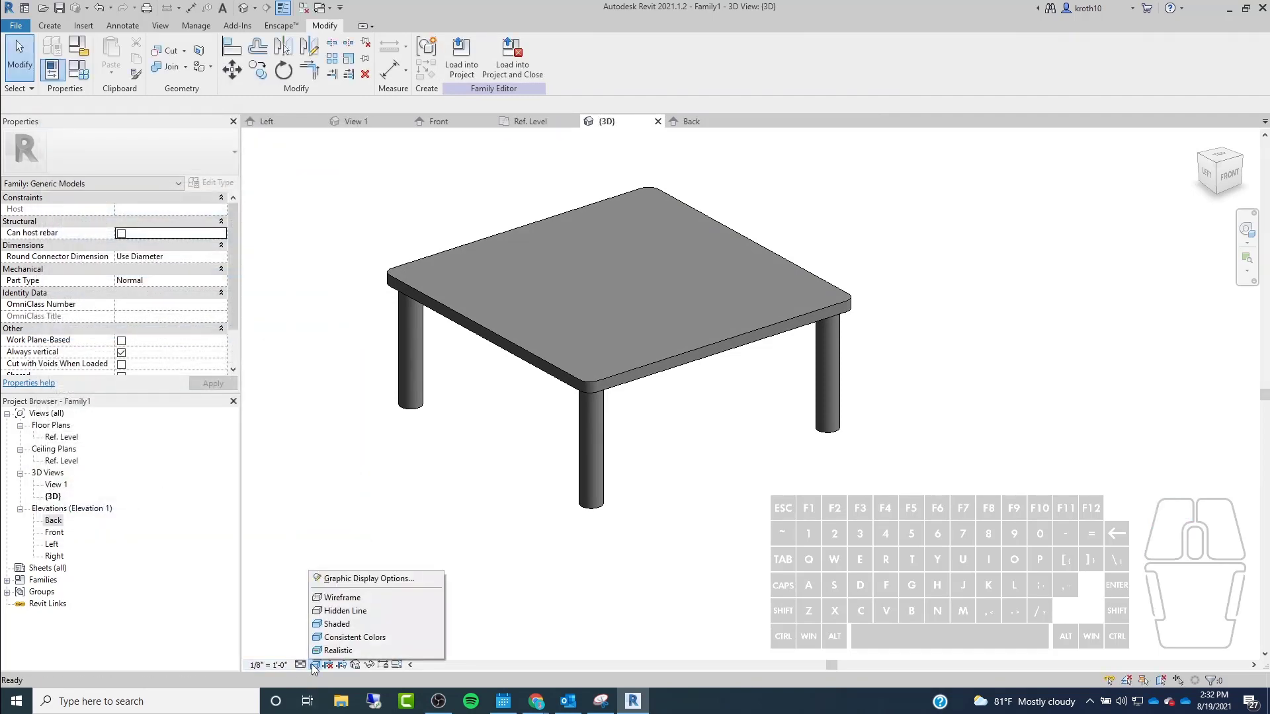
{"action": "left_click", "coordinate": [345, 652]}
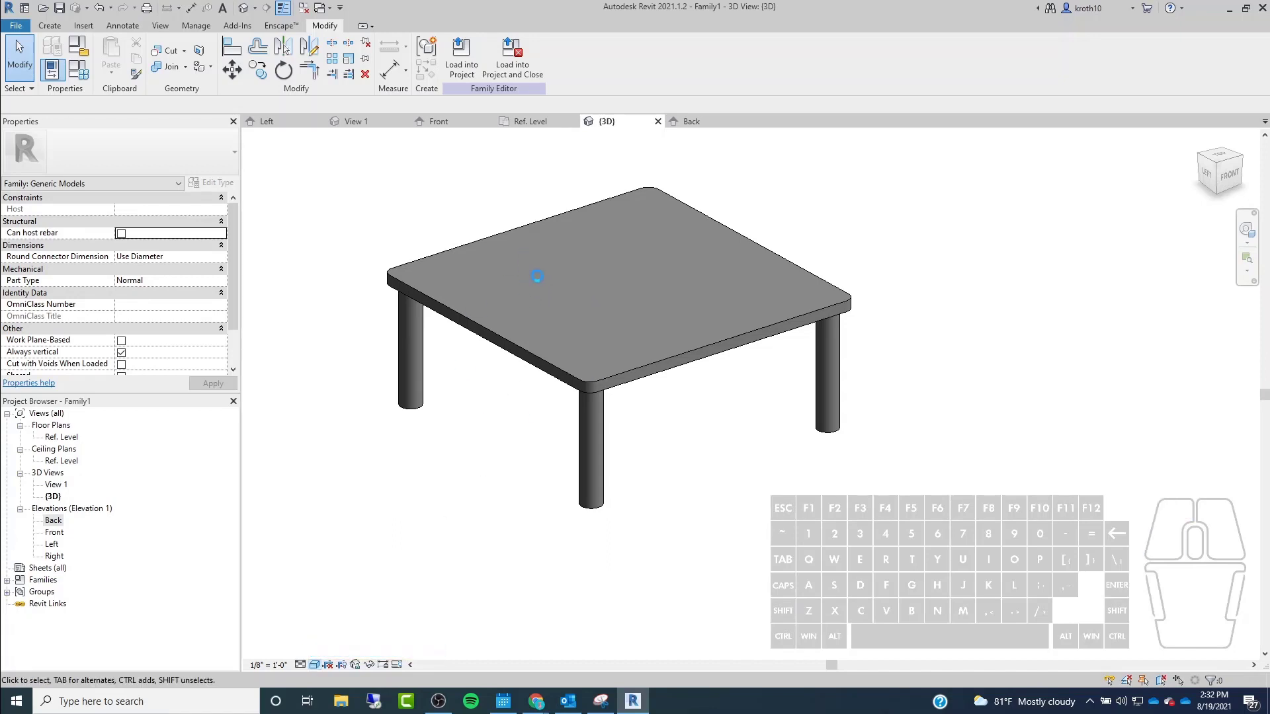
Examine the wood finishes on the tabletop and legs, including the leg extrusion's material property.
{"action": "middle_click_drag", "start_coordinate": [553, 445], "coordinate": [916, 323]}
{"action": "scroll", "coordinate": [668, 334], "scroll_direction": "up", "scroll_amount": 5}
{"action": "middle_click_drag", "start_coordinate": [668, 333], "coordinate": [701, 332]}
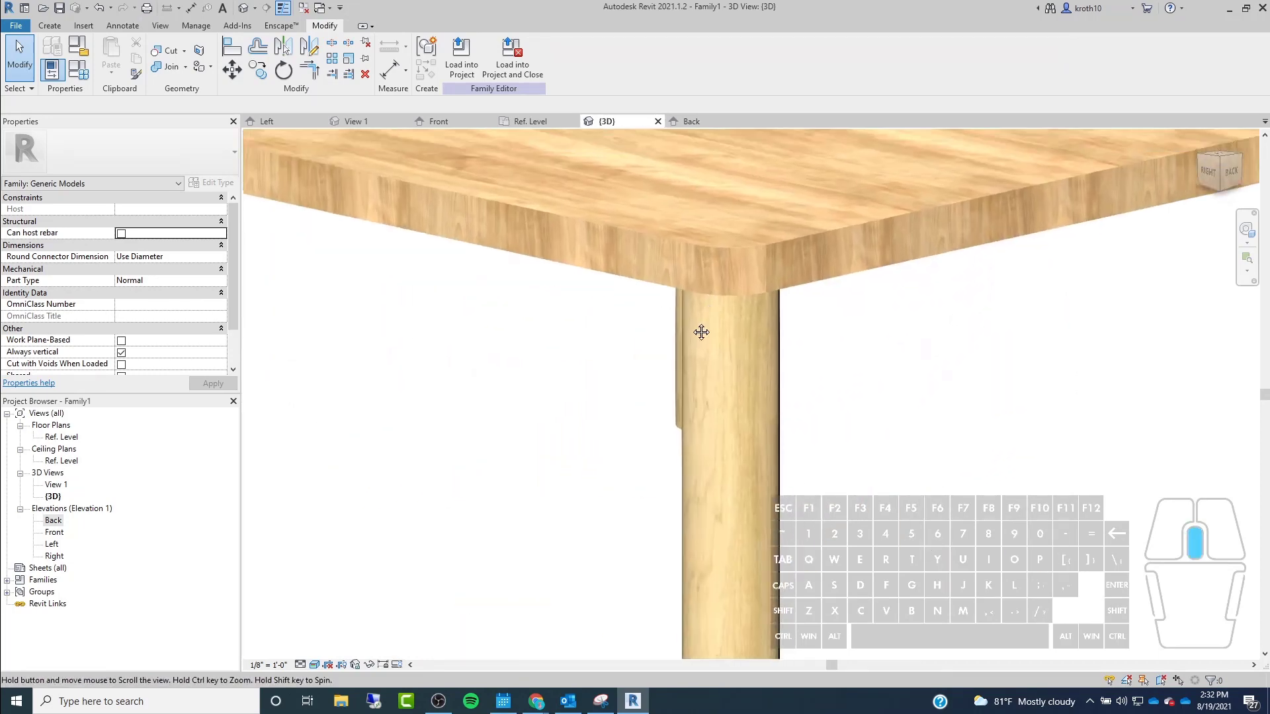
{"action": "scroll", "coordinate": [523, 513], "scroll_direction": "down", "scroll_amount": 10}
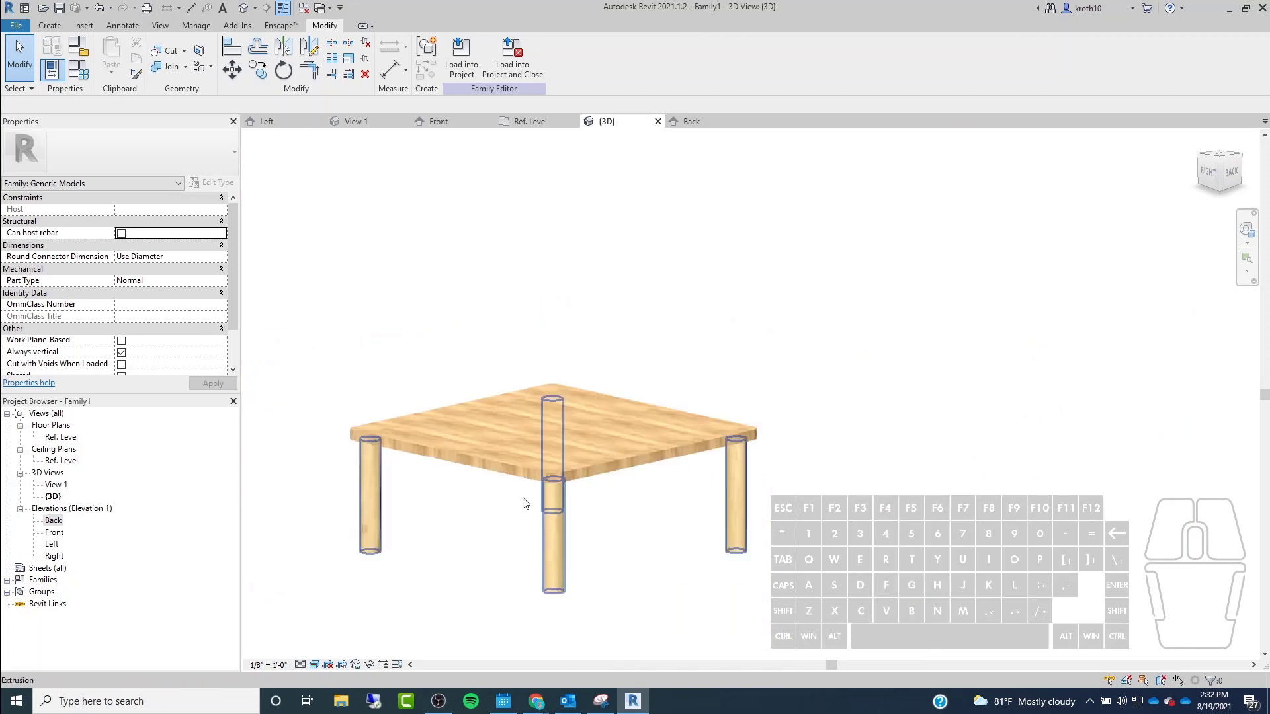
{"action": "middle_click_drag", "start_coordinate": [522, 503], "coordinate": [742, 291], "text": "shift"}
{"action": "scroll", "coordinate": [557, 433], "scroll_direction": "down", "scroll_amount": 2}
{"action": "scroll", "coordinate": [561, 383], "scroll_direction": "up", "scroll_amount": 4}
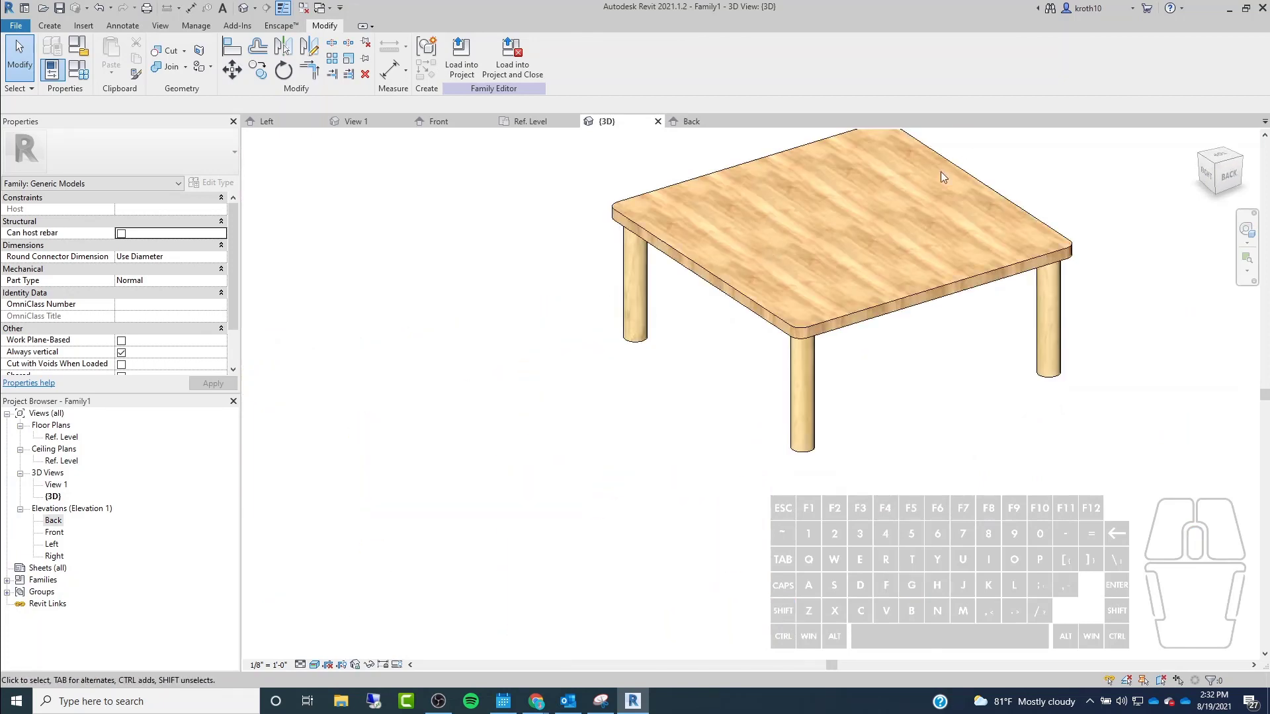
{"action": "middle_click_drag", "start_coordinate": [942, 177], "coordinate": [910, 304]}
{"action": "scroll", "coordinate": [910, 304], "scroll_direction": "up", "scroll_amount": 2}
{"action": "scroll", "coordinate": [344, 621], "scroll_direction": "down", "scroll_amount": 1}
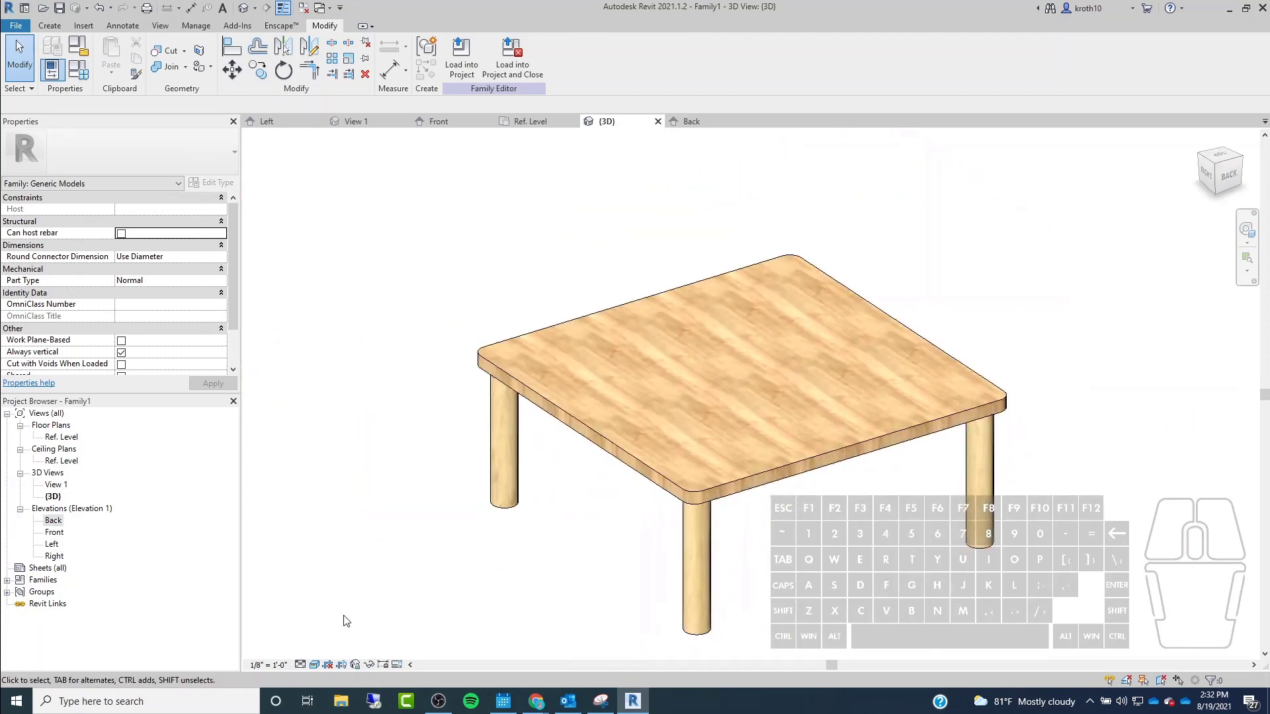
{"action": "left_click", "coordinate": [703, 539]}
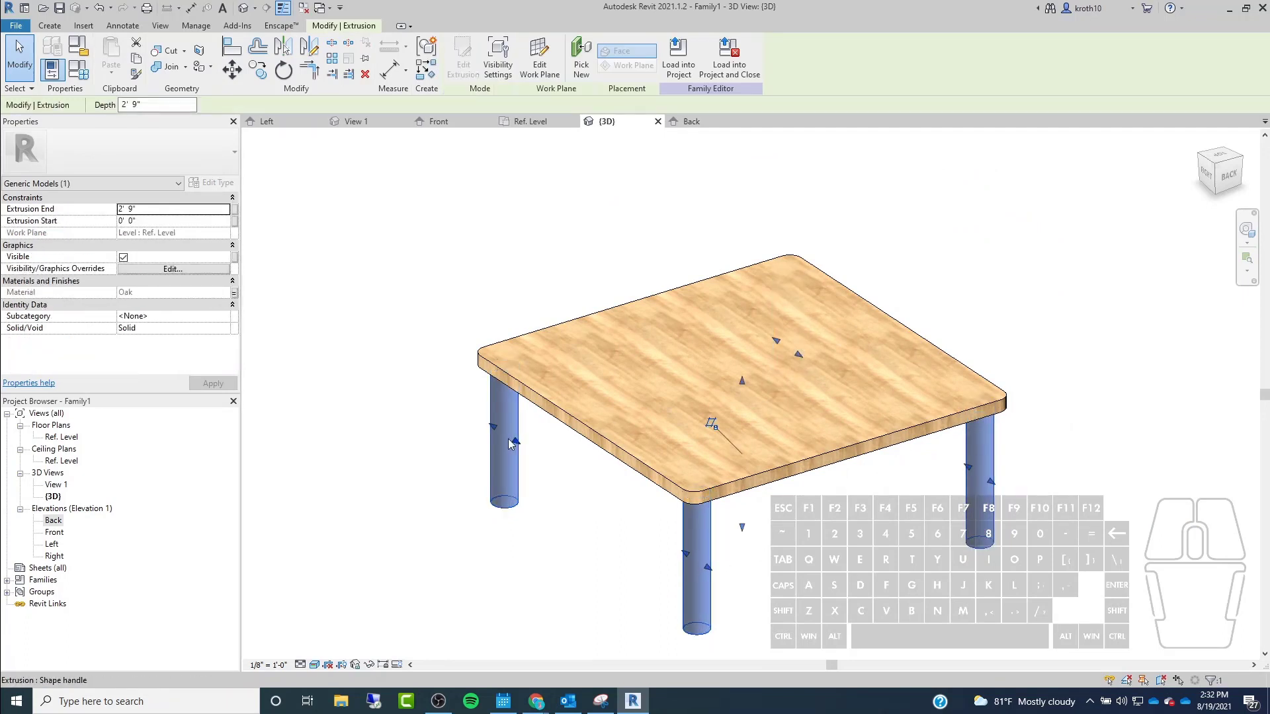
{"action": "left_click", "coordinate": [525, 614]}
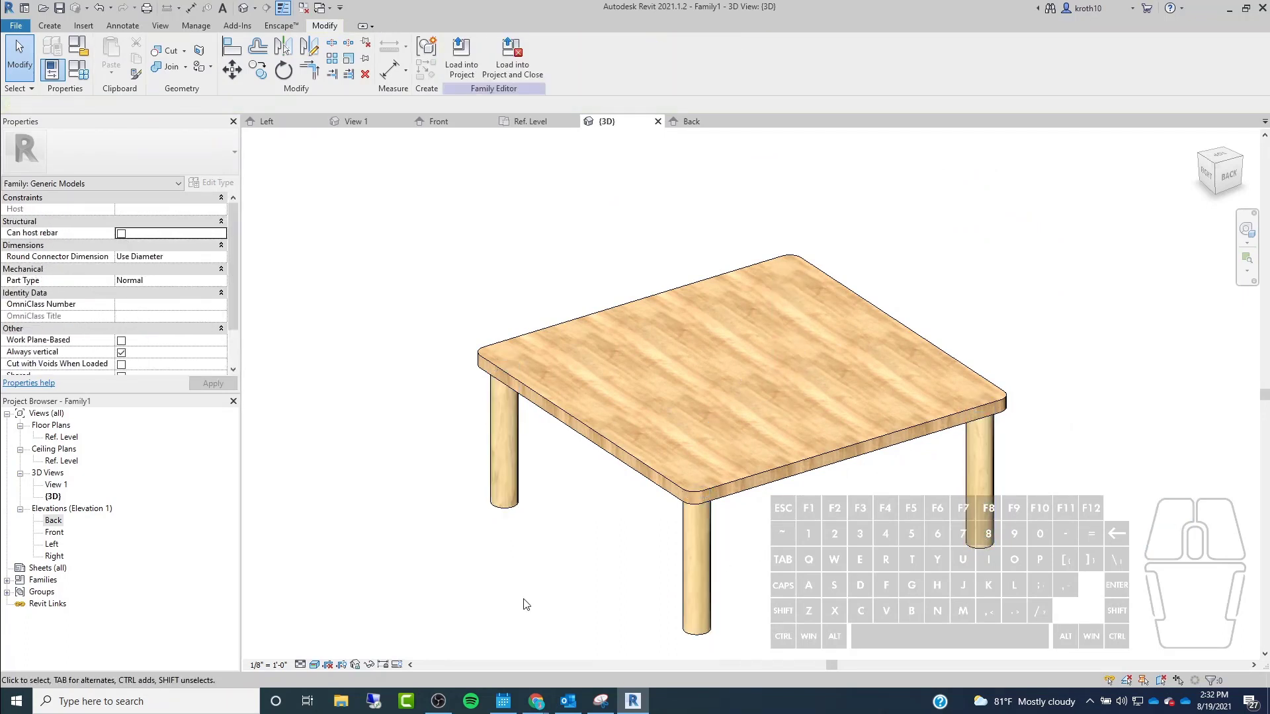
{"action": "left_click", "coordinate": [705, 636]}
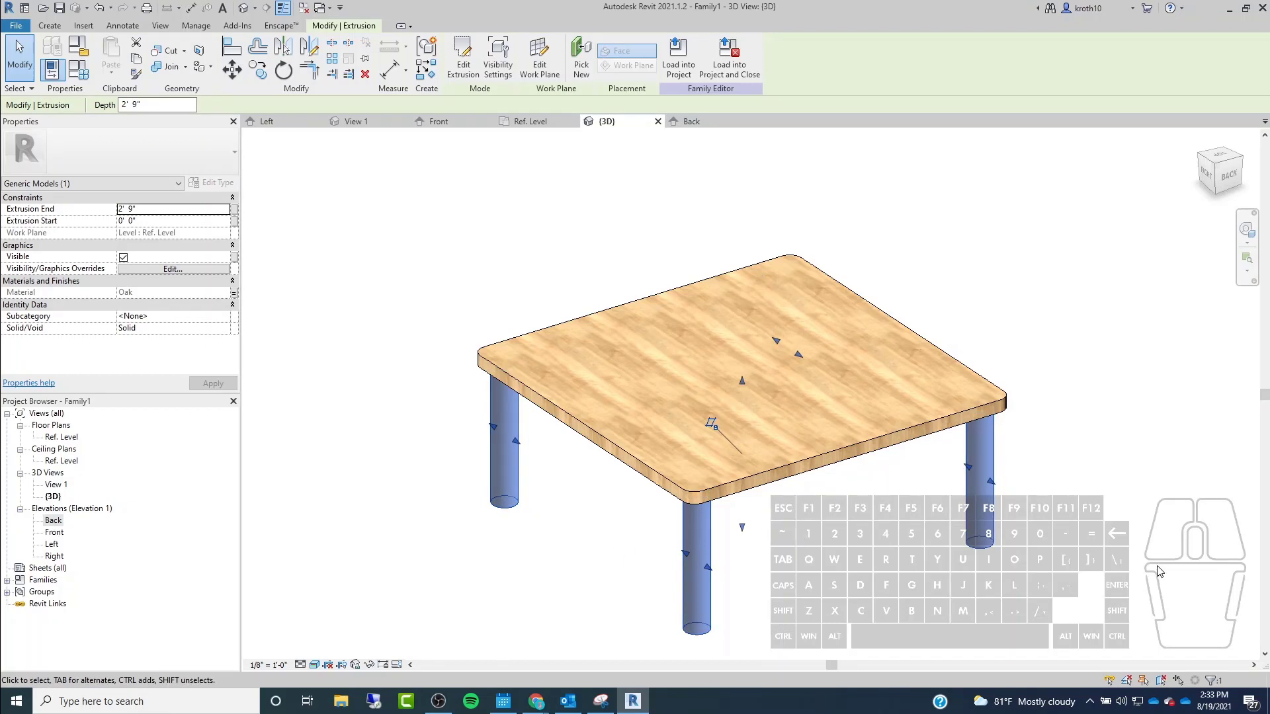
{"action": "left_click", "coordinate": [1055, 592]}
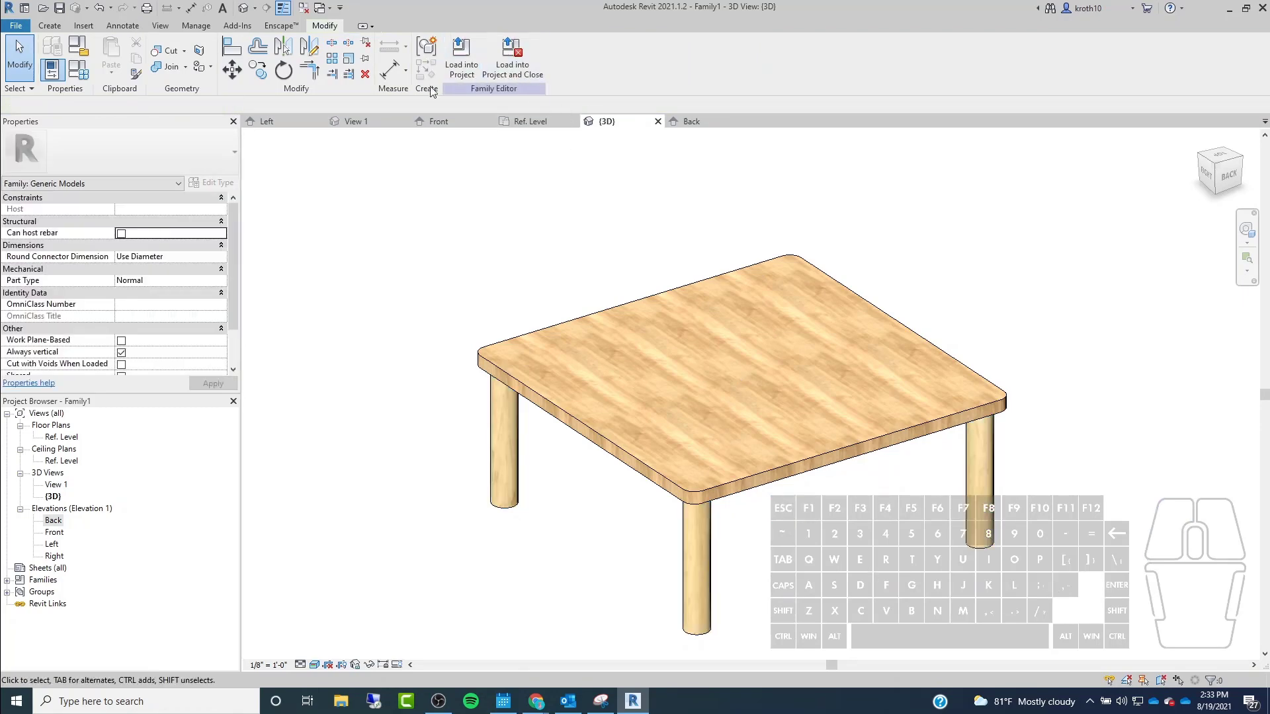
Create a new family type named 2' x 2'.
{"action": "left_click", "coordinate": [78, 72]}
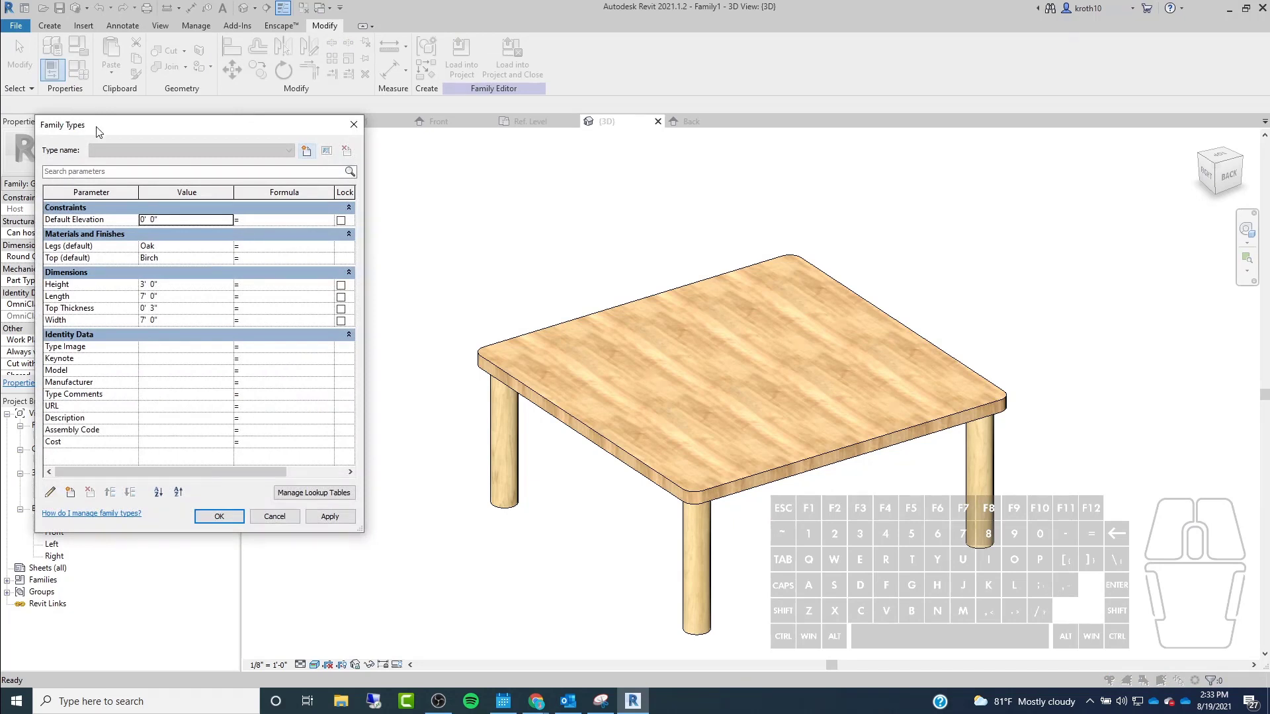
{"action": "left_click_drag", "start_coordinate": [98, 131], "coordinate": [182, 146]}
{"action": "left_click", "coordinate": [391, 165]}
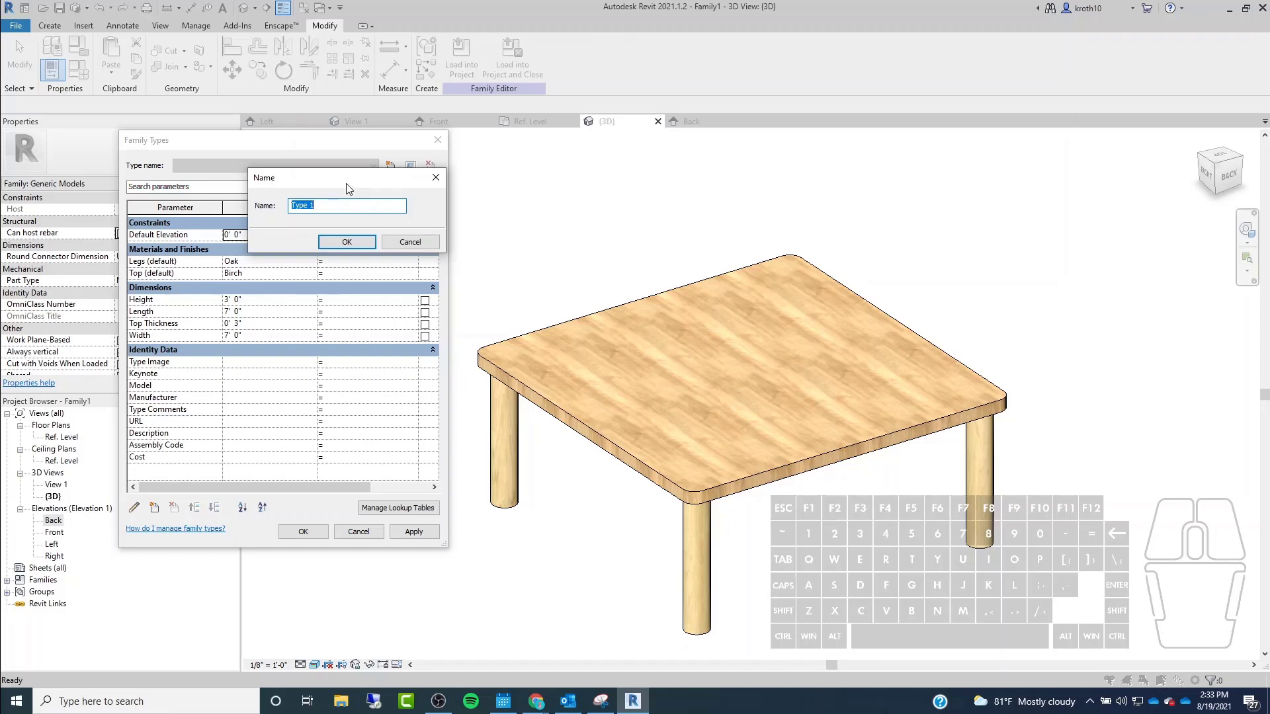
{"action": "type", "text": "2' x 2'"}
{"action": "left_click", "coordinate": [348, 242]}
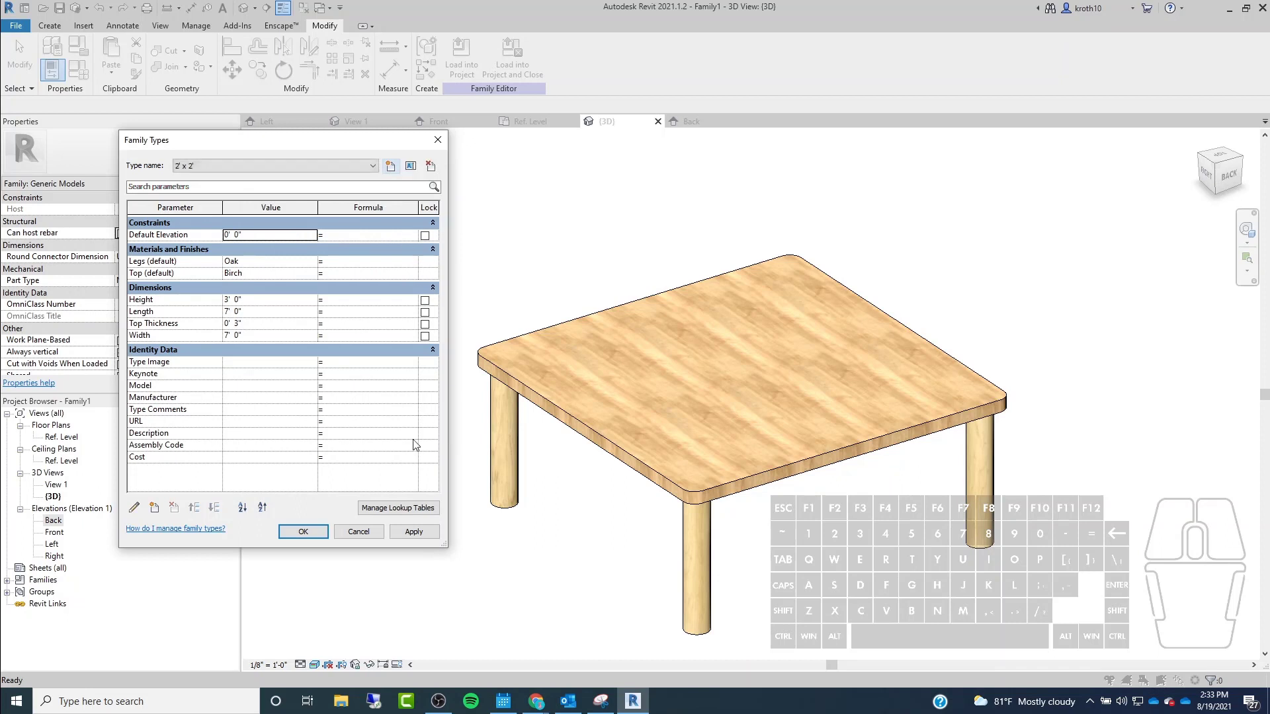
Set the 2' x 2' type's Height and Length to 2' and apply the changes.
{"action": "left_click", "coordinate": [257, 300]}
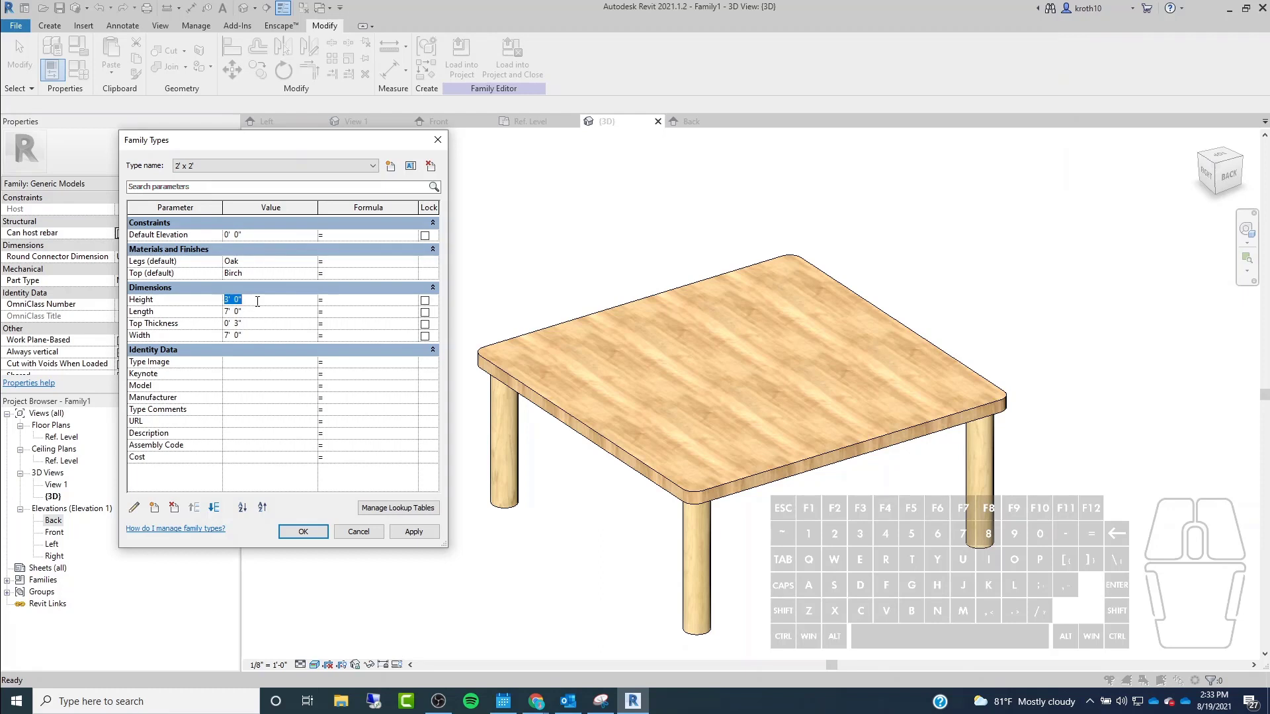
{"action": "type", "text": "2'"}
{"action": "left_click", "coordinate": [261, 308]}
{"action": "type", "text": "2'"}
{"action": "left_click", "coordinate": [417, 533]}
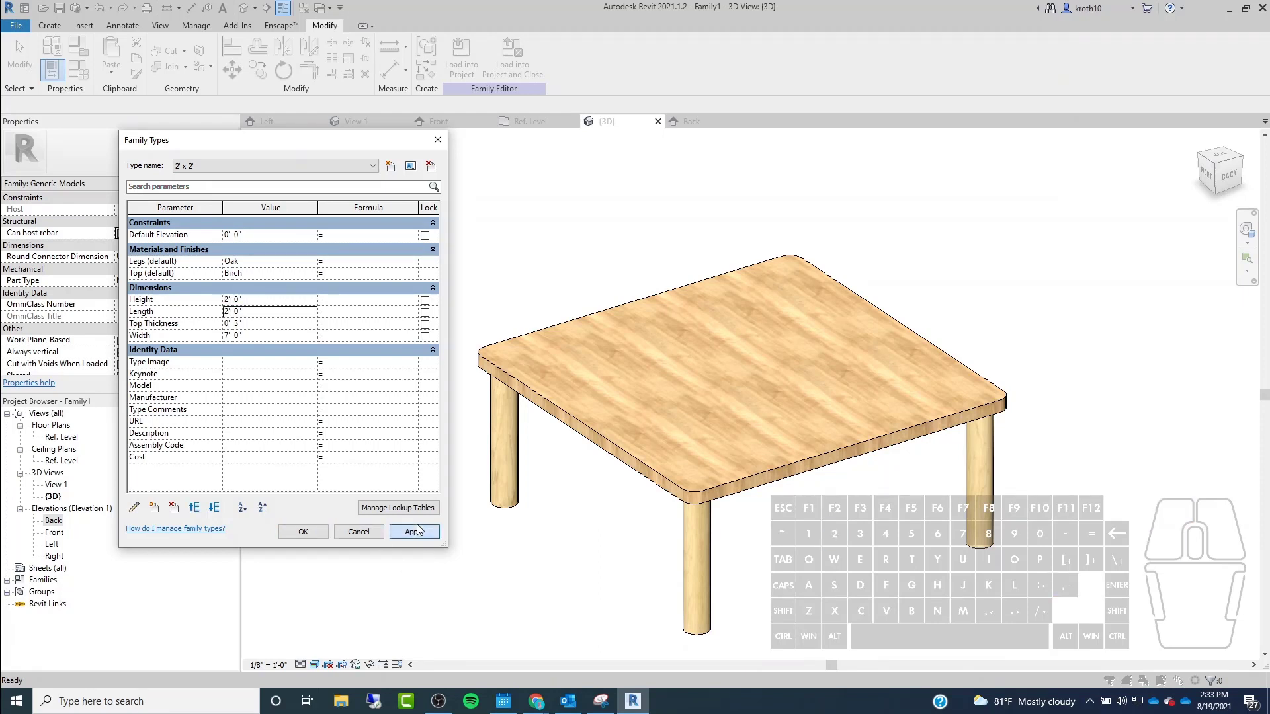
Set the 2' x 2' type's Height to 3' and Width to 2', and apply the changes.
{"action": "left_click", "coordinate": [243, 301]}
{"action": "left_click", "coordinate": [247, 311]}
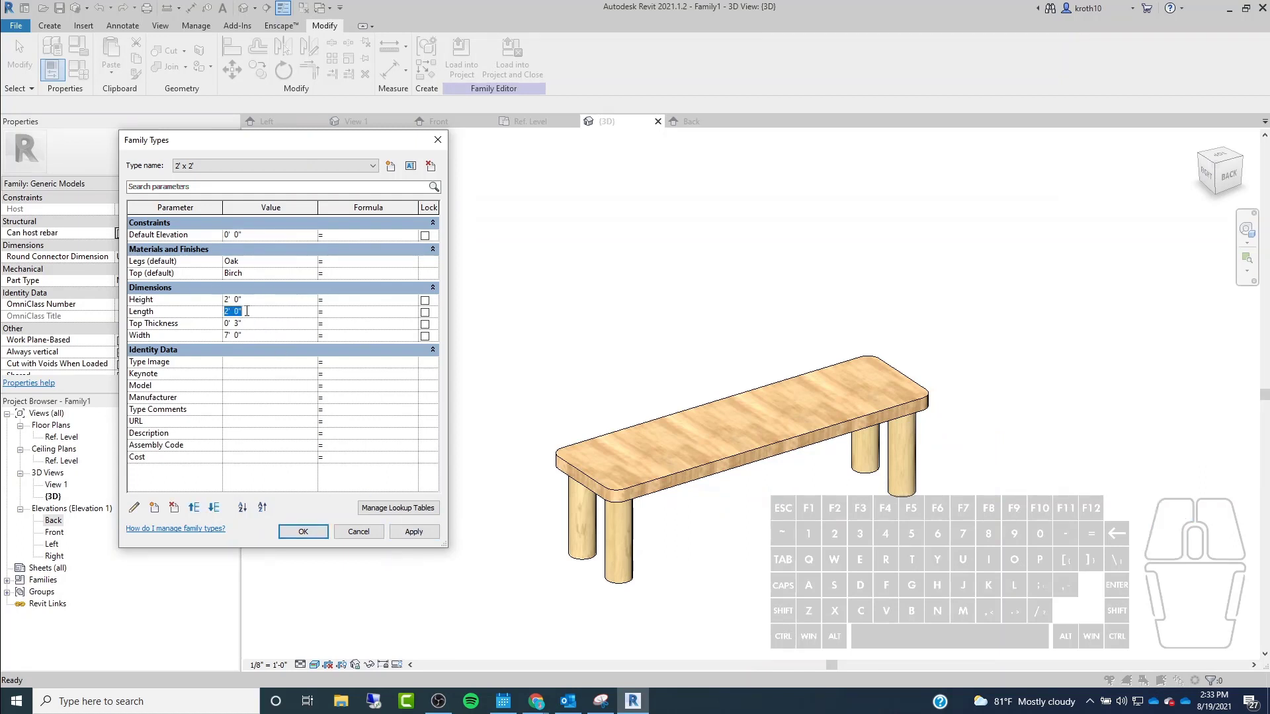
{"action": "left_click", "coordinate": [251, 300]}
{"action": "type", "text": "3"}
{"action": "key", "text": "Return"}
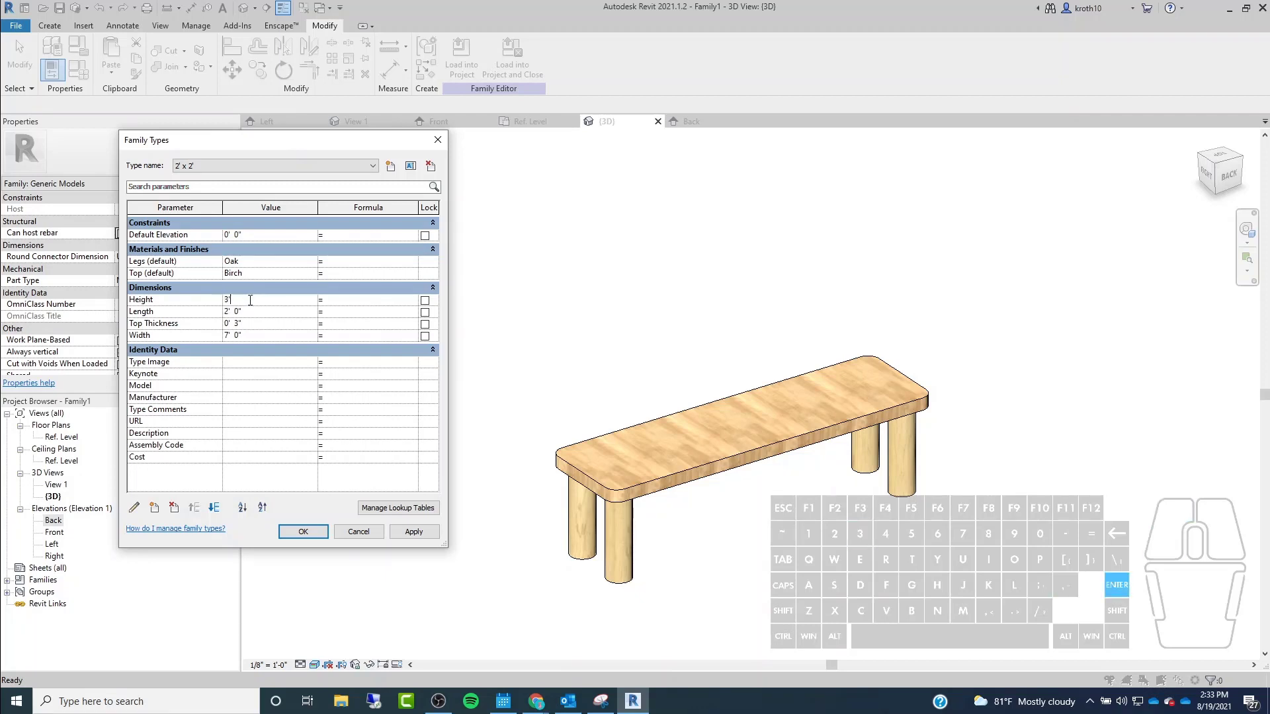
{"action": "left_click", "coordinate": [250, 332]}
{"action": "left_click", "coordinate": [251, 335]}
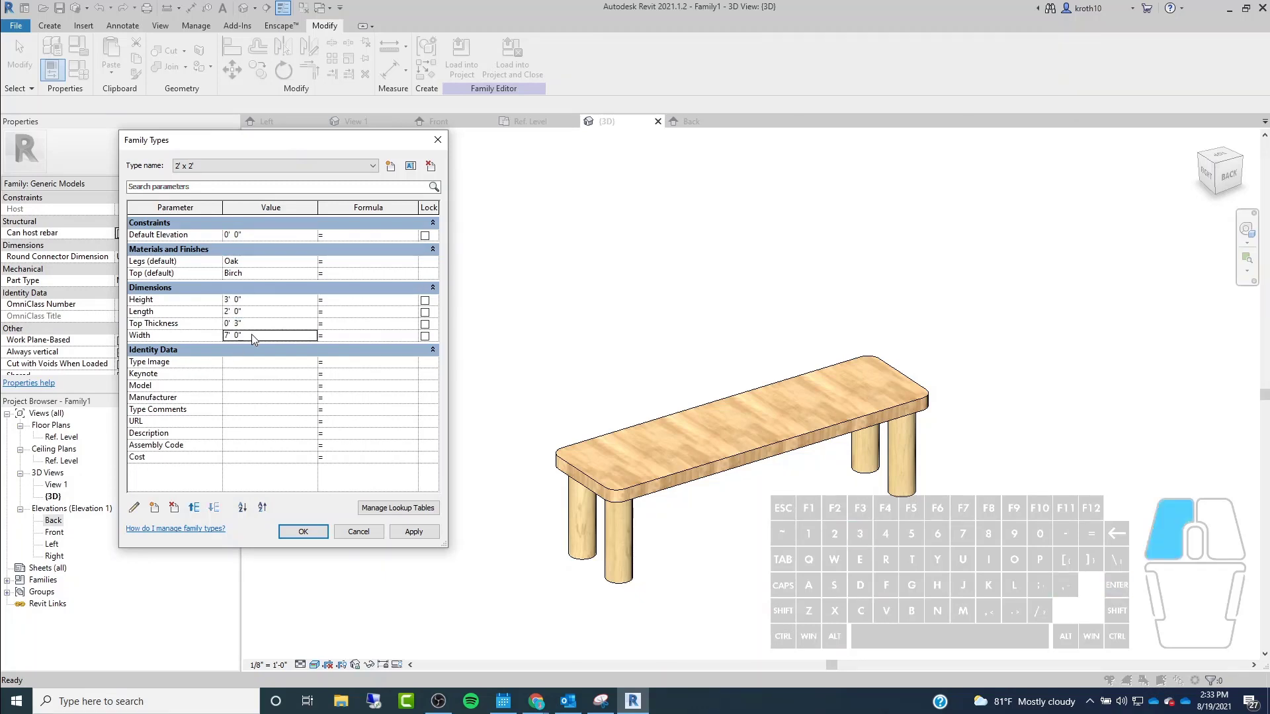
{"action": "type", "text": "2"}
{"action": "key", "text": "Return"}
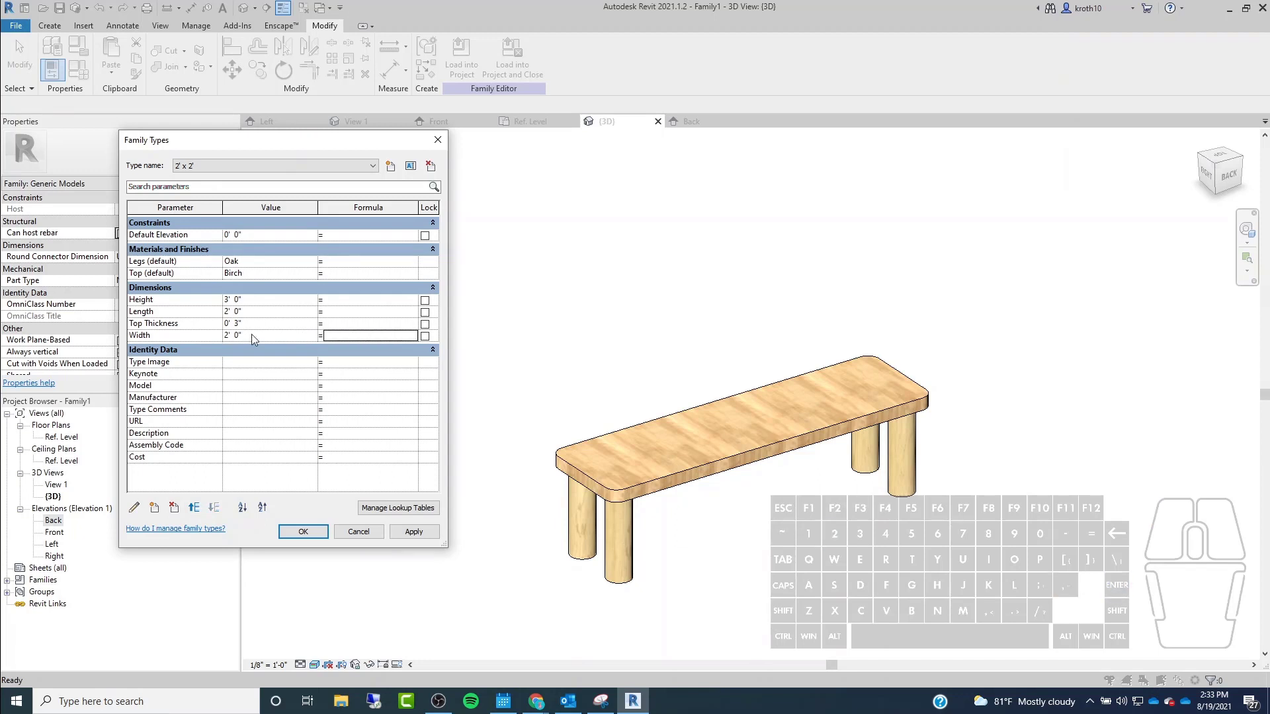
{"action": "left_click", "coordinate": [414, 532]}
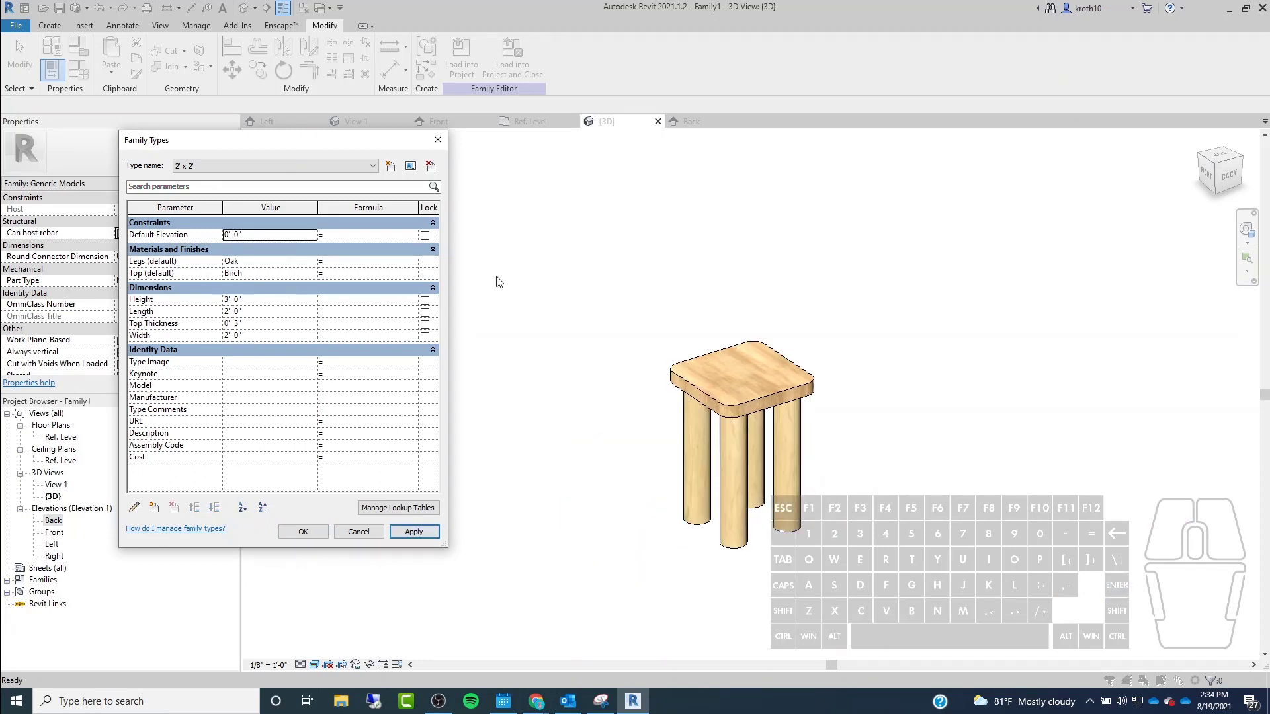
Set the current type's Length and Width to 4' and apply the changes.
{"action": "left_click", "coordinate": [257, 311]}
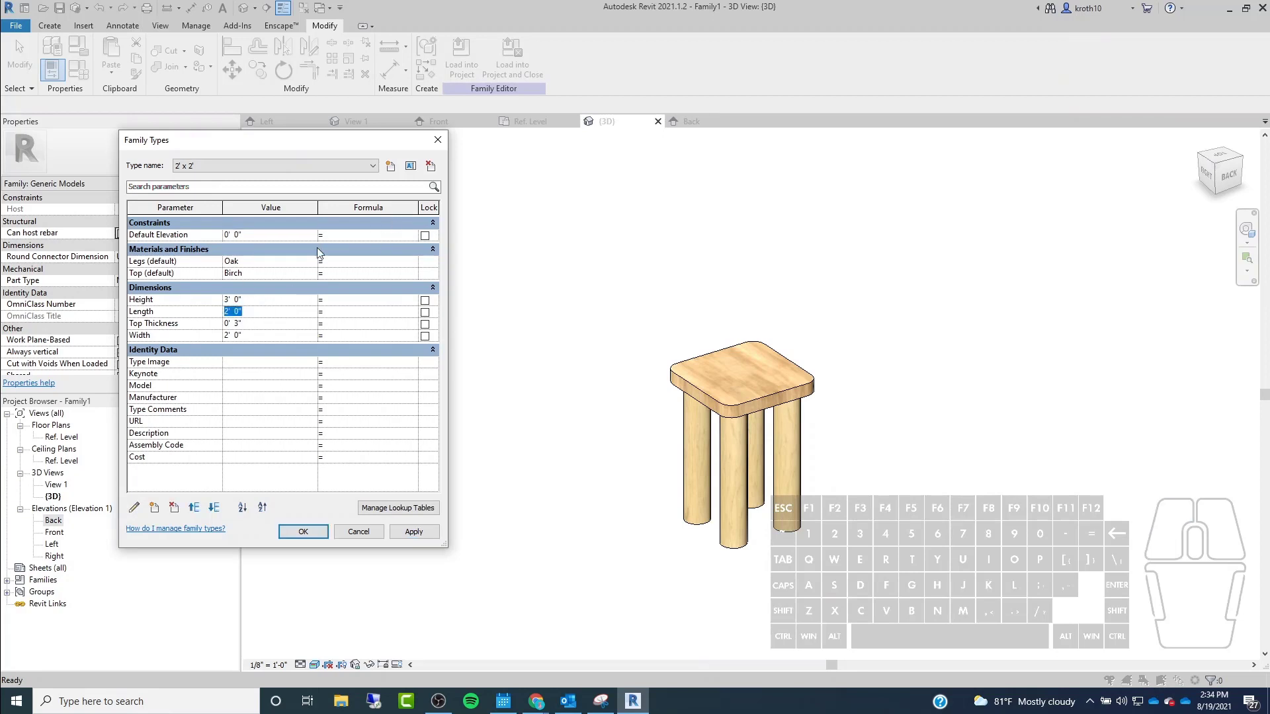
{"action": "left_click", "coordinate": [247, 304]}
{"action": "left_click", "coordinate": [257, 312]}
{"action": "type", "text": "4'"}
{"action": "key", "text": "Tab"}
{"action": "left_click", "coordinate": [256, 336]}
{"action": "type", "text": "4'"}
{"action": "key", "text": "Tab"}
{"action": "left_click", "coordinate": [423, 536]}
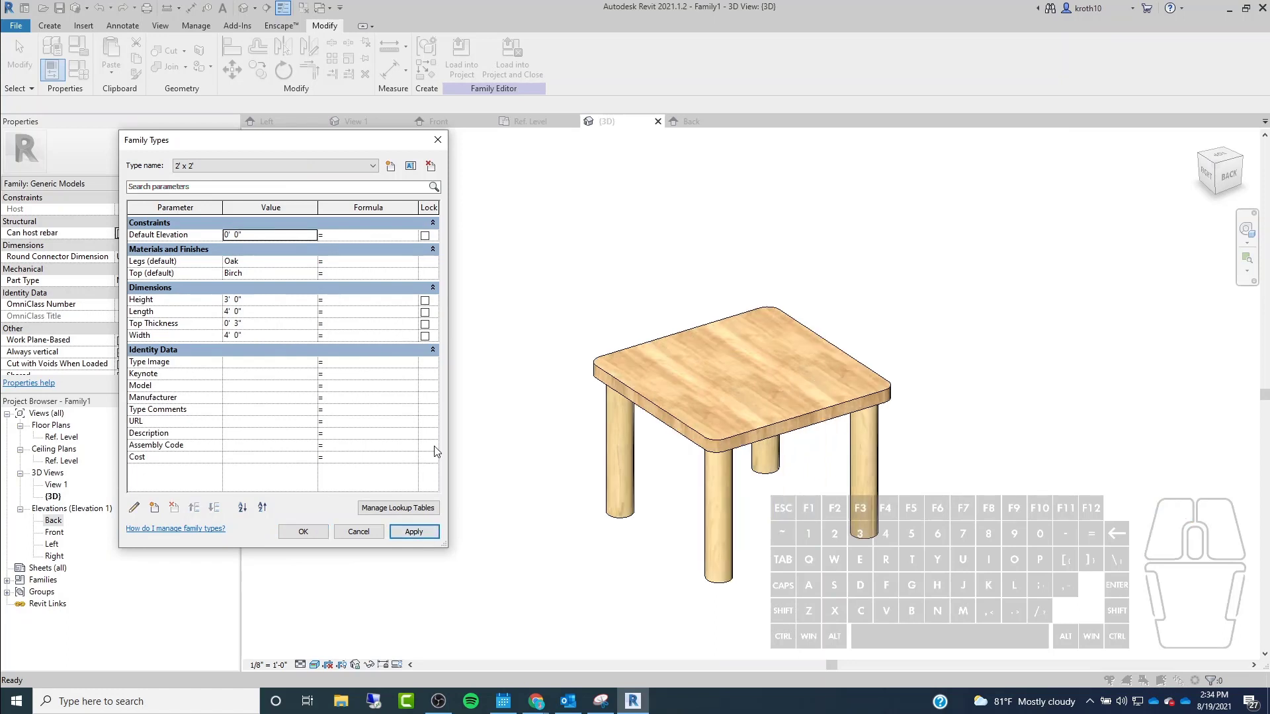
Rename the 2' x 2' family type as 4' x 4'.
{"action": "left_click", "coordinate": [410, 166]}
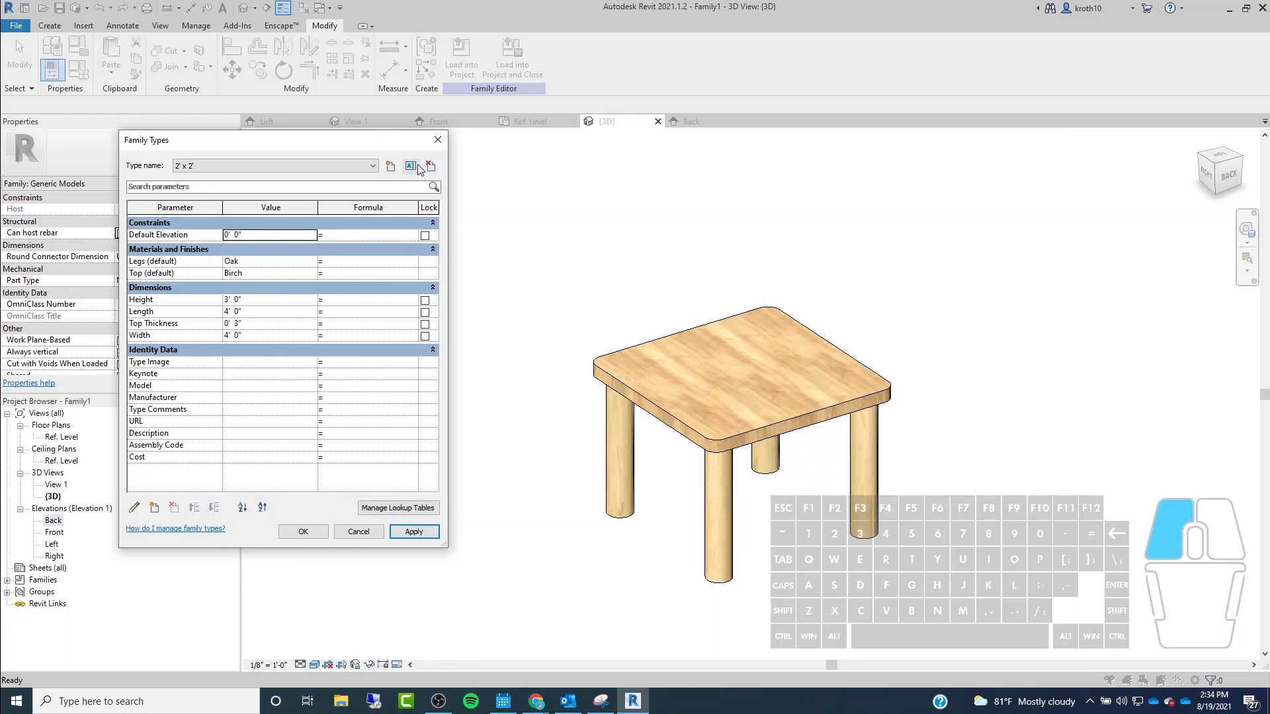
{"action": "left_click", "coordinate": [299, 208]}
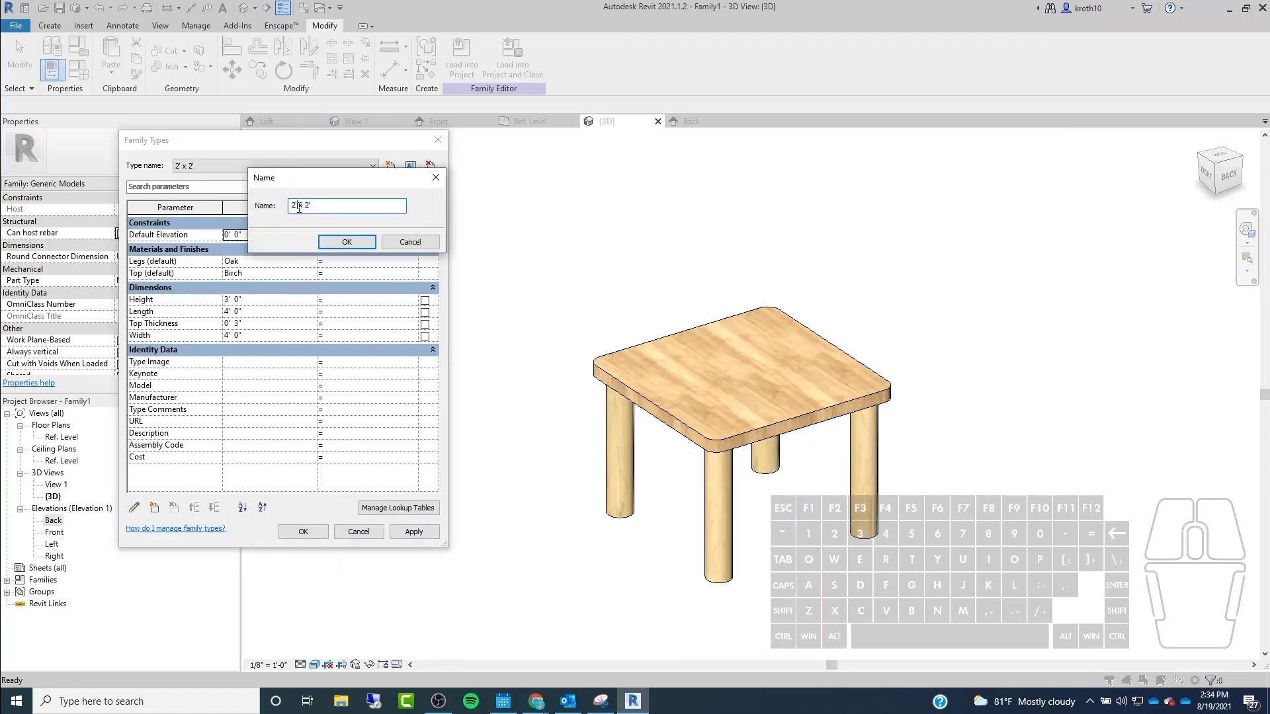
{"action": "left_click", "coordinate": [297, 207]}
{"action": "key", "text": "BackSpace"}
{"action": "type", "text": "4"}
{"action": "left_click", "coordinate": [346, 242]}
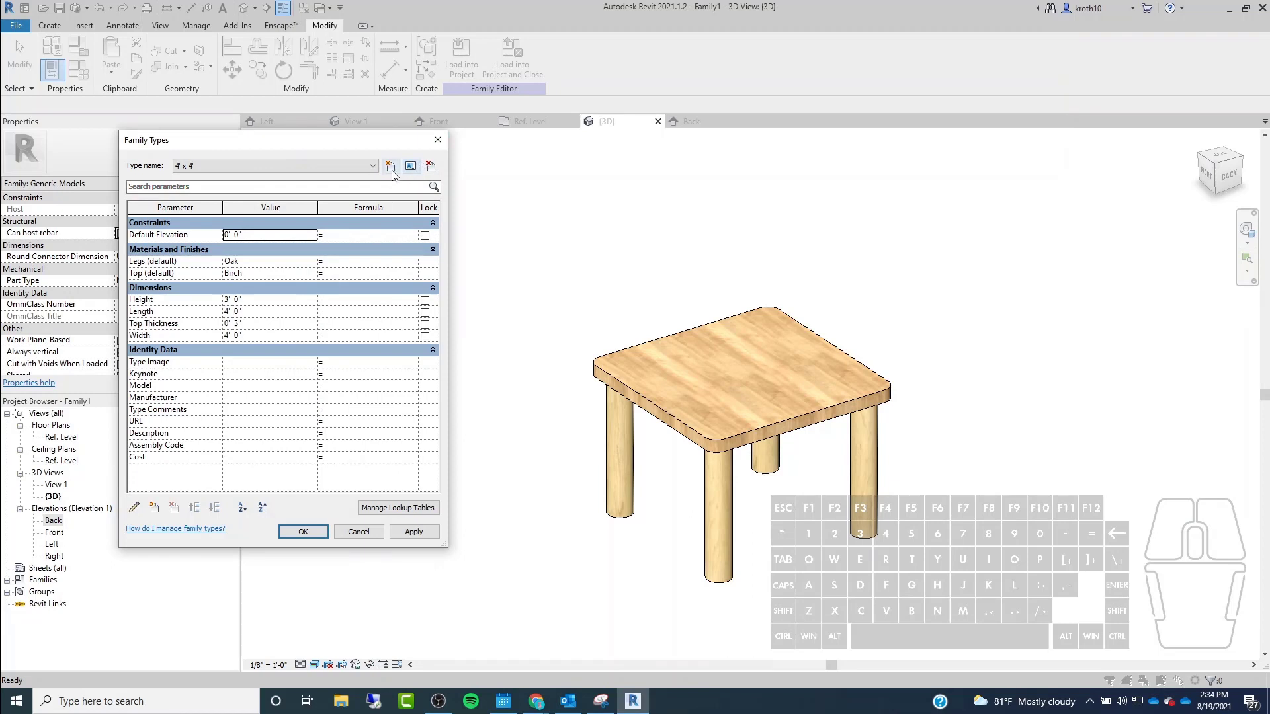
Create another family type named 5' x 5'.
{"action": "left_click", "coordinate": [391, 166]}
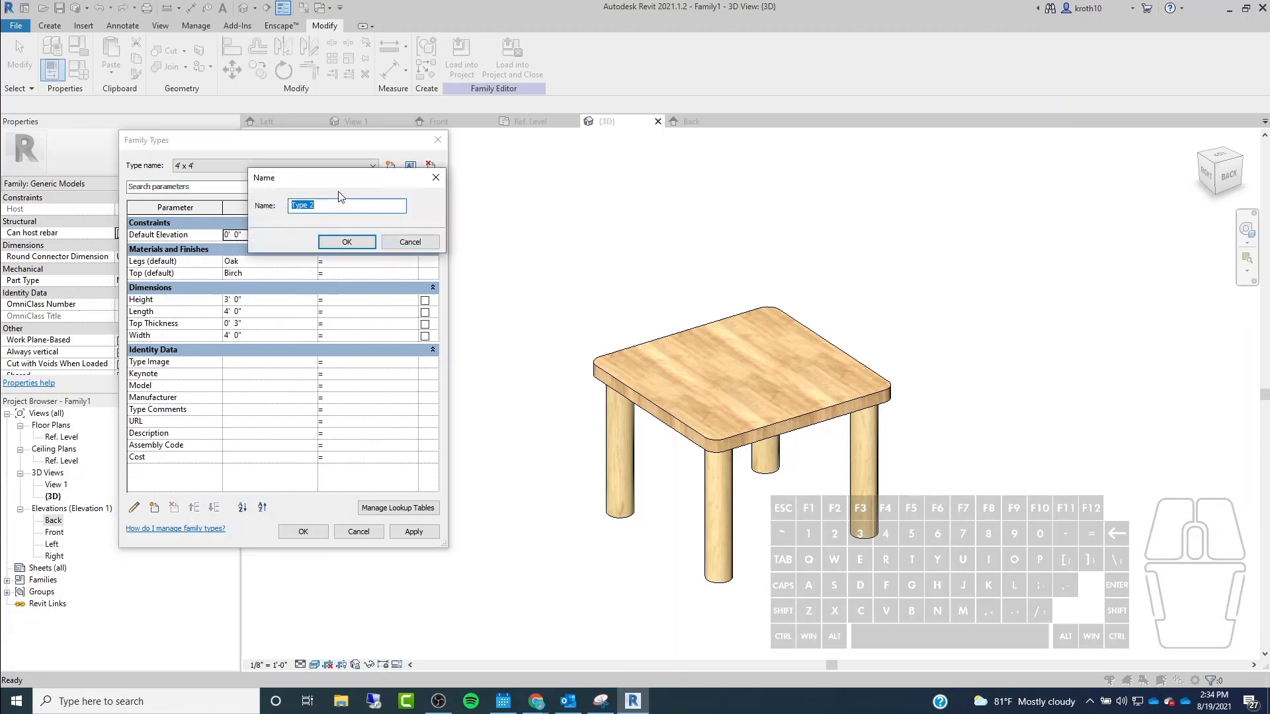
{"action": "type", "text": "5' x 5'"}
{"action": "key", "text": "Return"}
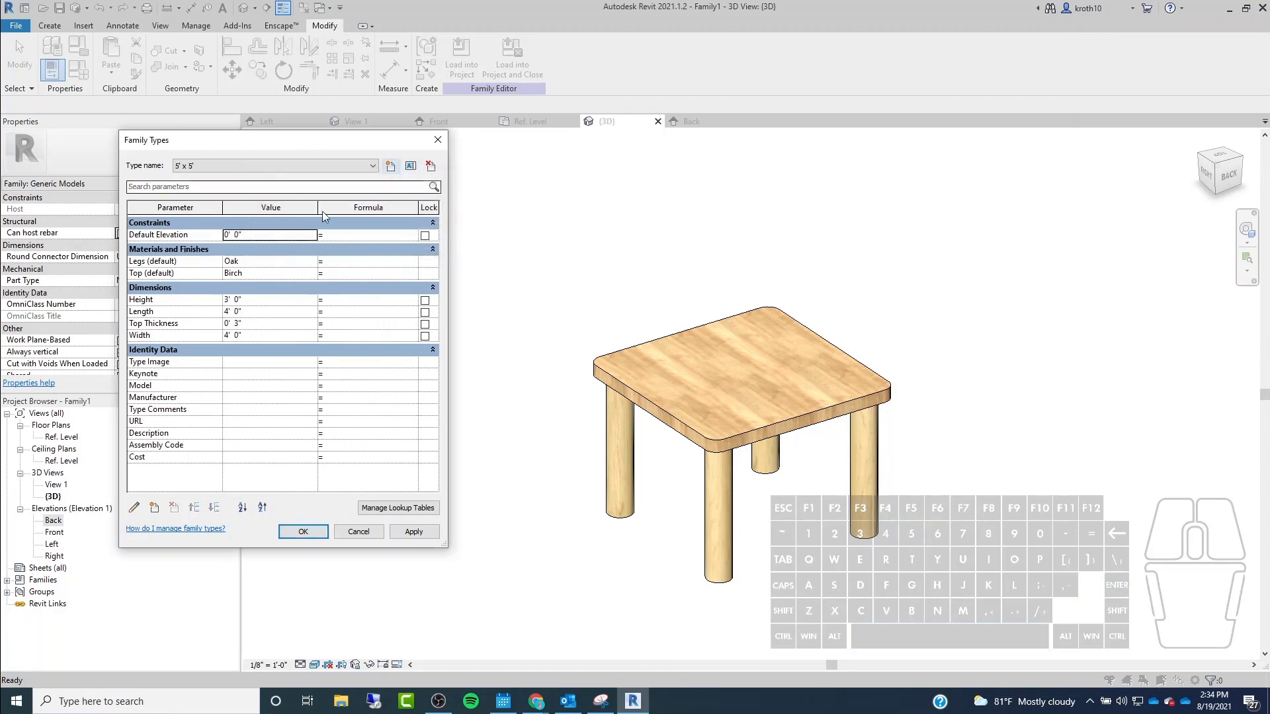
Set the 5' x 5' type's Width and Length to 5' and apply the changes.
{"action": "left_click", "coordinate": [229, 336]}
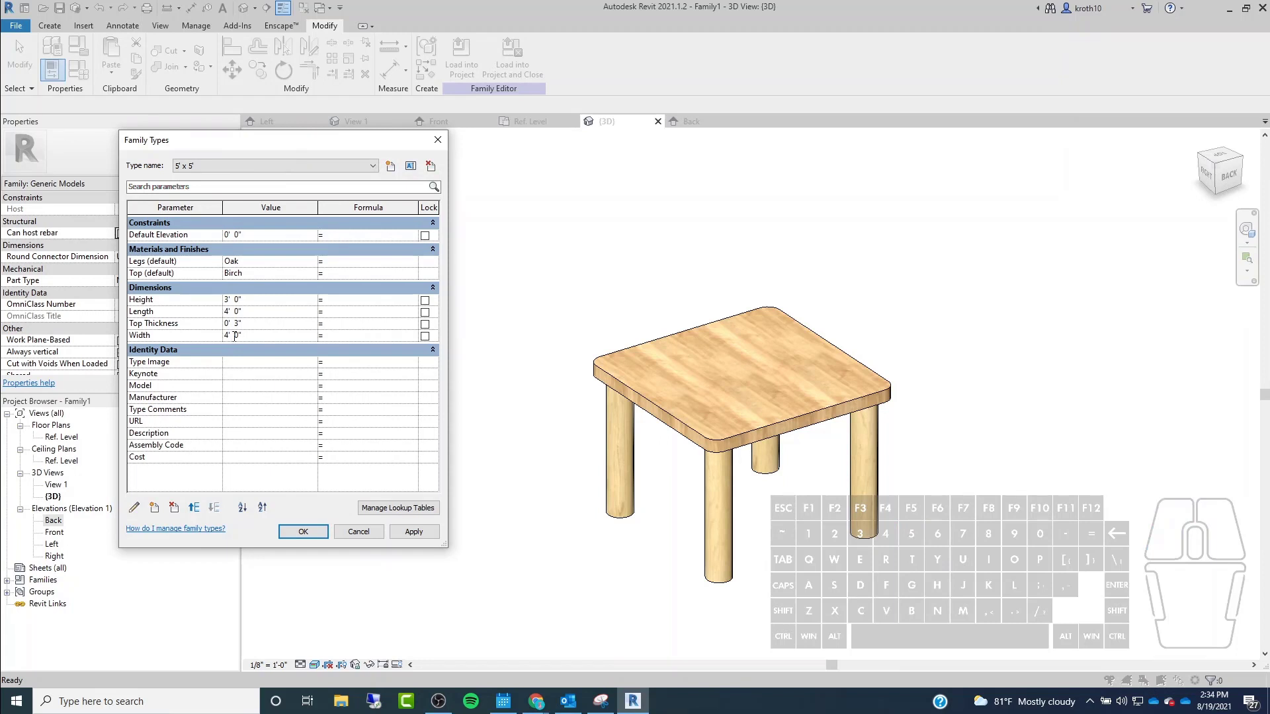
{"action": "type", "text": "5"}
{"action": "left_click", "coordinate": [228, 314]}
{"action": "left_click", "coordinate": [231, 312]}
{"action": "key", "text": "BackSpace"}
{"action": "type", "text": "5"}
{"action": "left_click", "coordinate": [413, 532]}
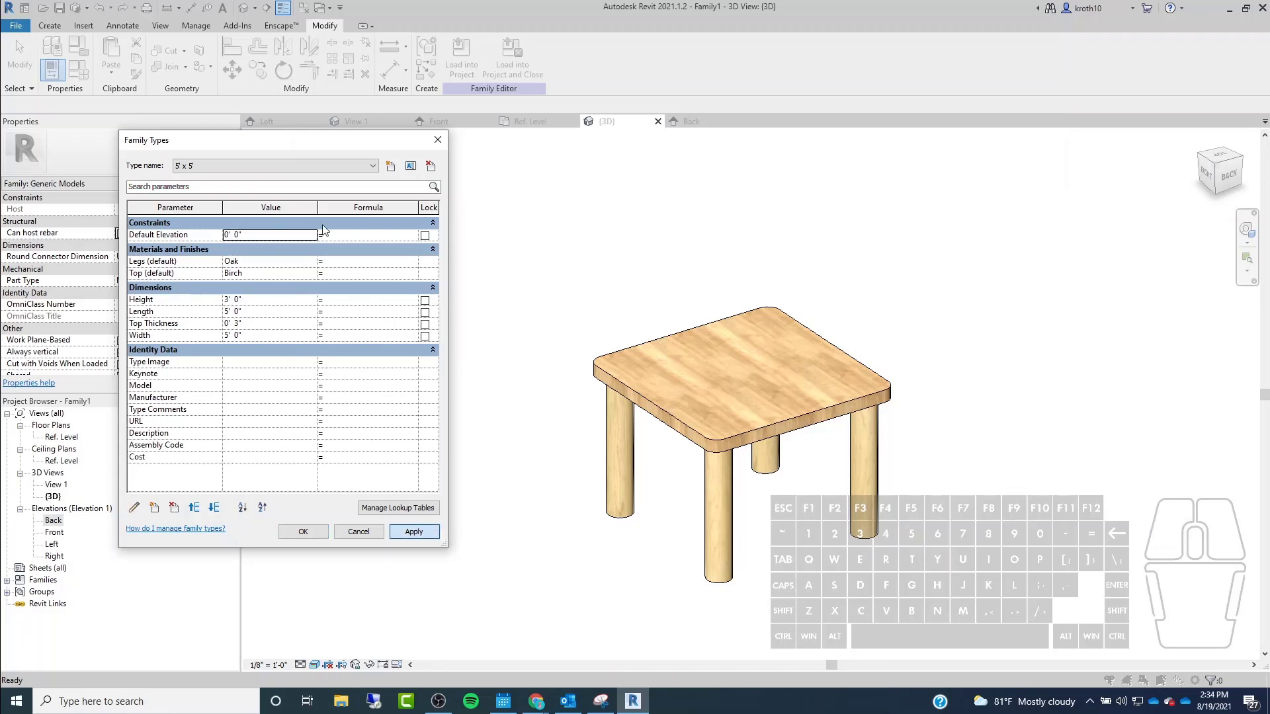
Create a third family type named Dining Room Table.
{"action": "left_click", "coordinate": [390, 165]}
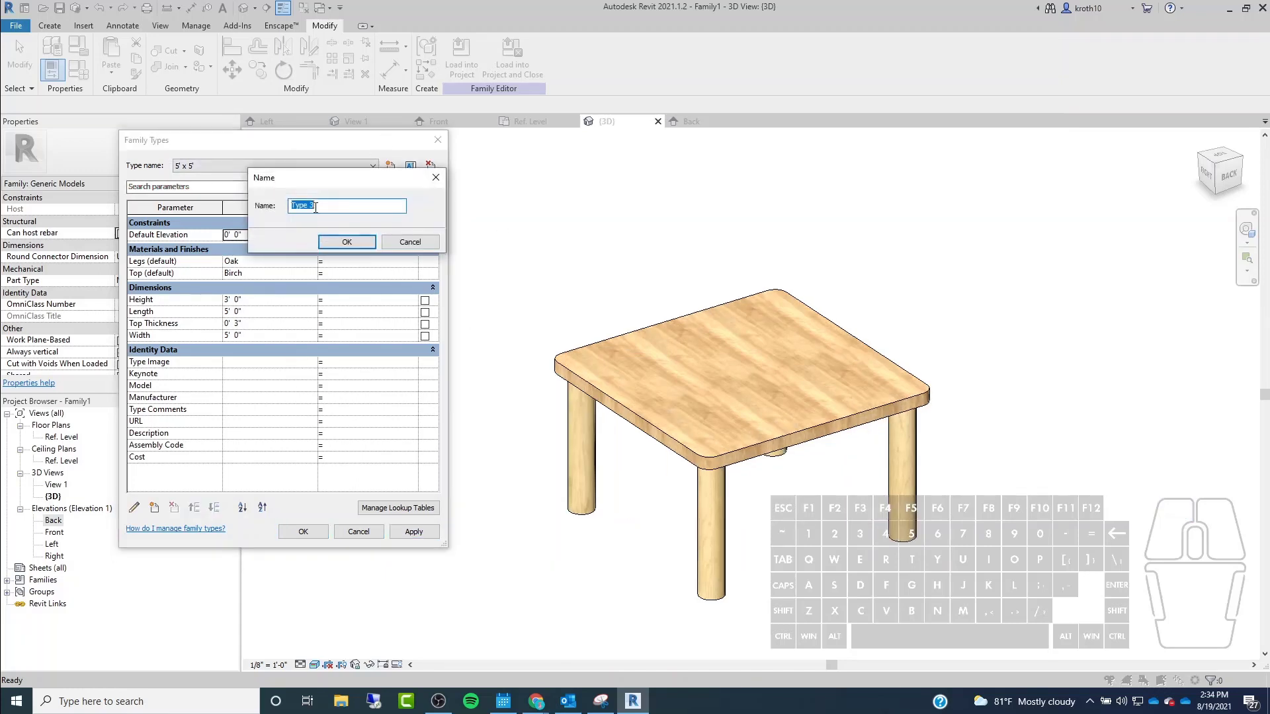
{"action": "type", "text": "Dining Room Table"}
{"action": "left_click", "coordinate": [342, 241]}
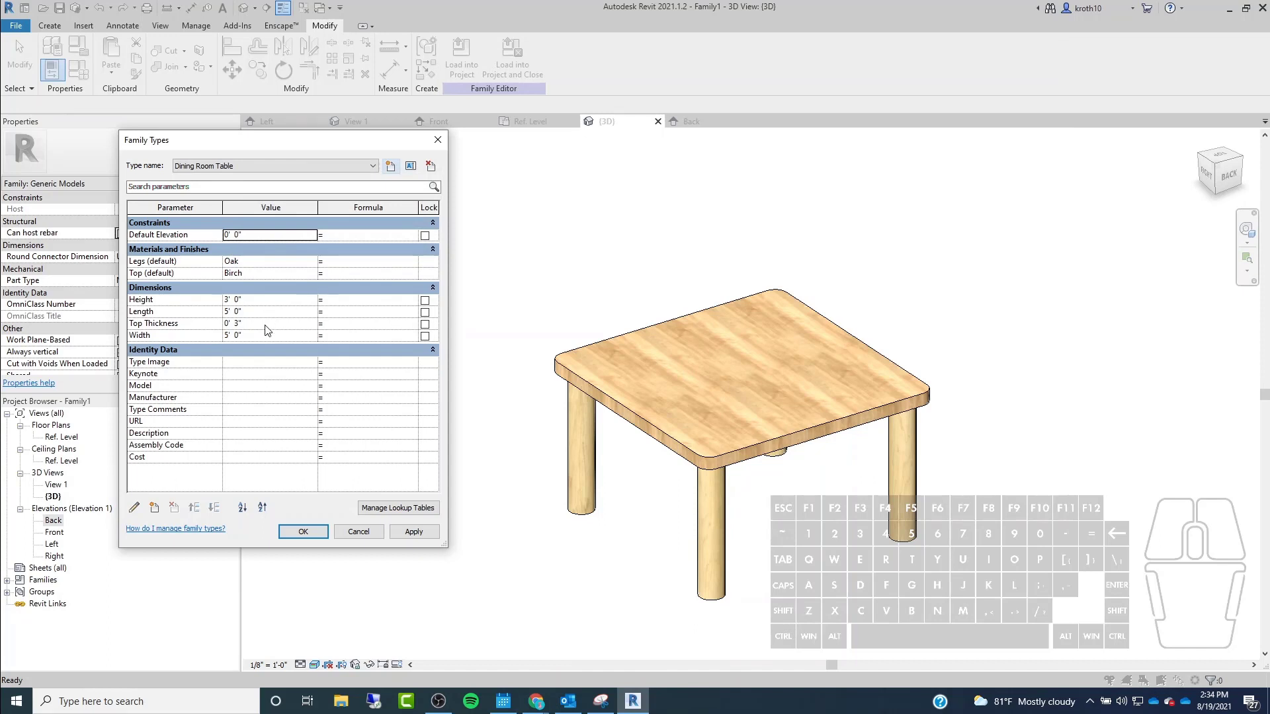
Set the Dining Room Table type's Length to 7', accept the family types, and dismiss the save reminder without saving.
{"action": "left_click", "coordinate": [238, 310]}
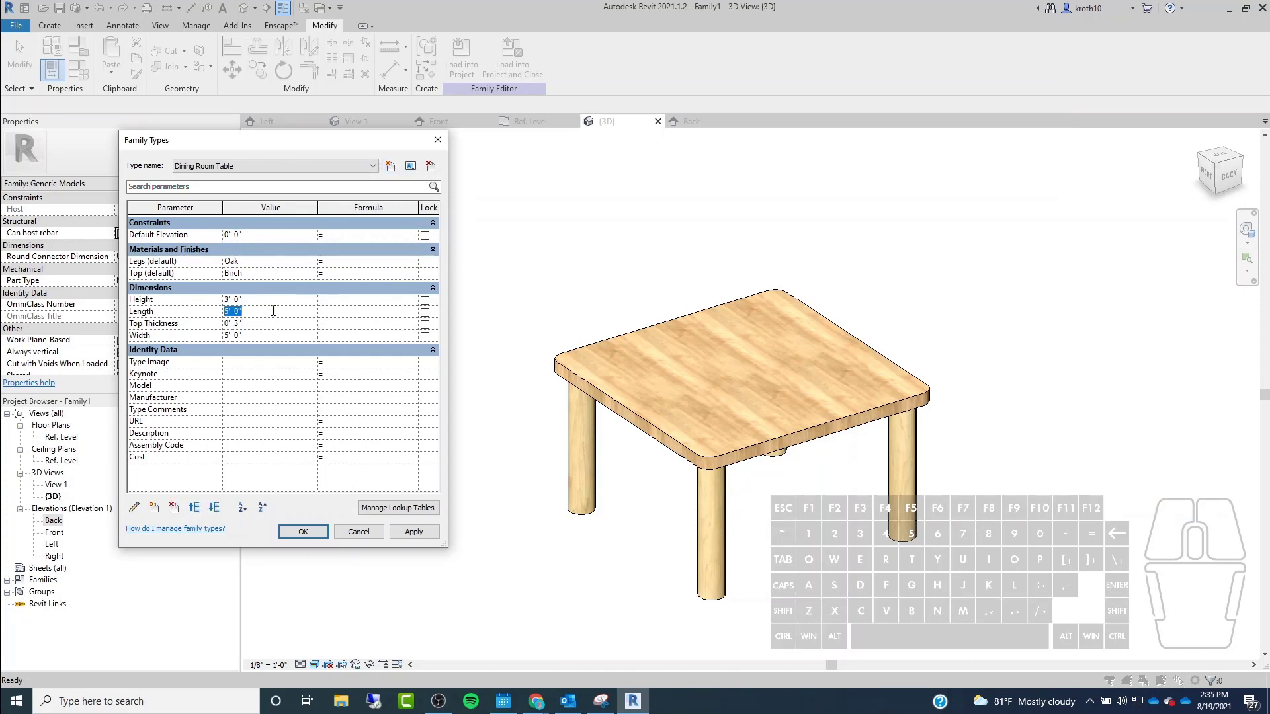
{"action": "type", "text": "7"}
{"action": "key", "text": "Tab"}
{"action": "left_click", "coordinate": [430, 531]}
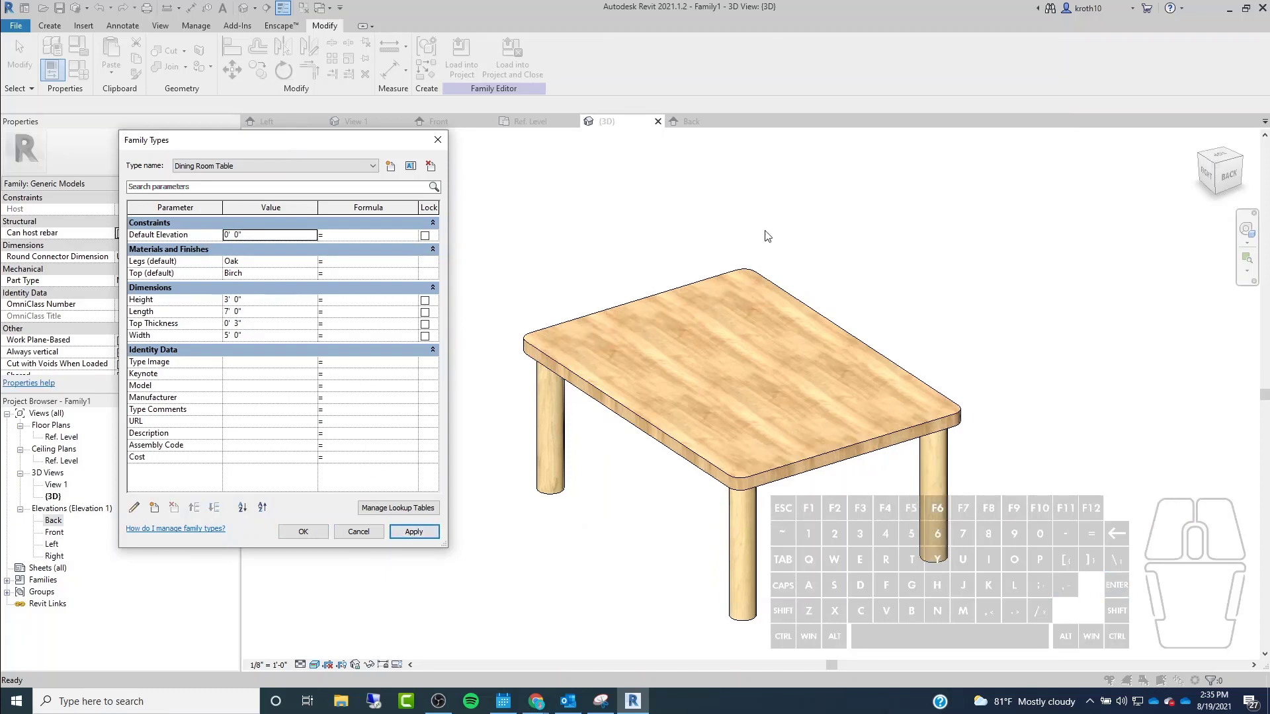
{"action": "left_click", "coordinate": [303, 531]}
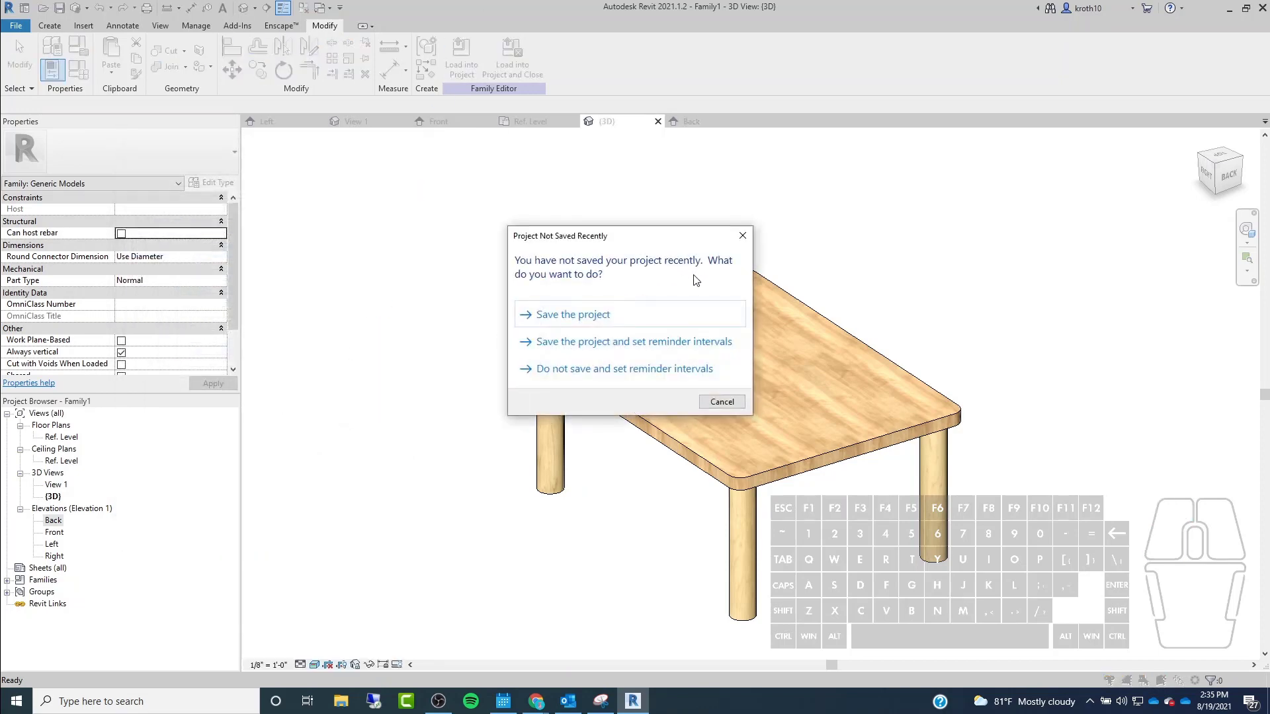
{"action": "left_click", "coordinate": [725, 407]}
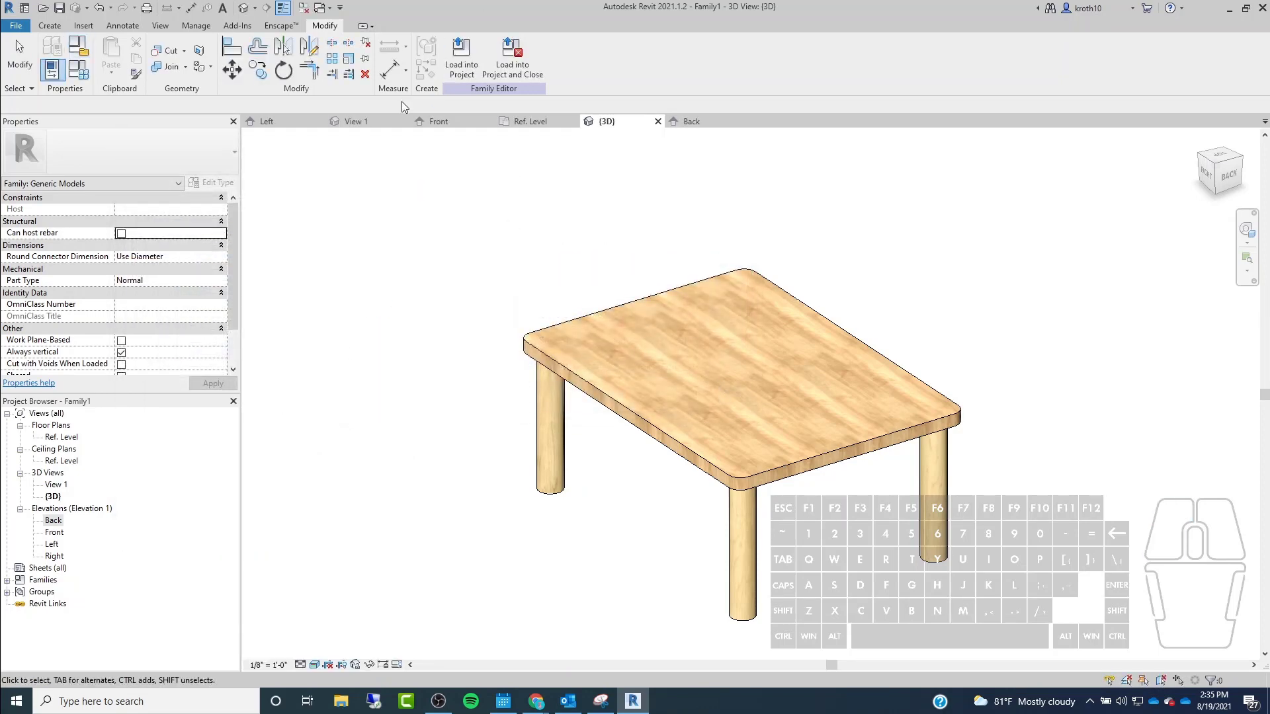
Create a new project, picking a different template from the Imperial-Construction Template.
{"action": "left_click", "coordinate": [16, 26]}
{"action": "mouse_move", "coordinate": [60, 76]}
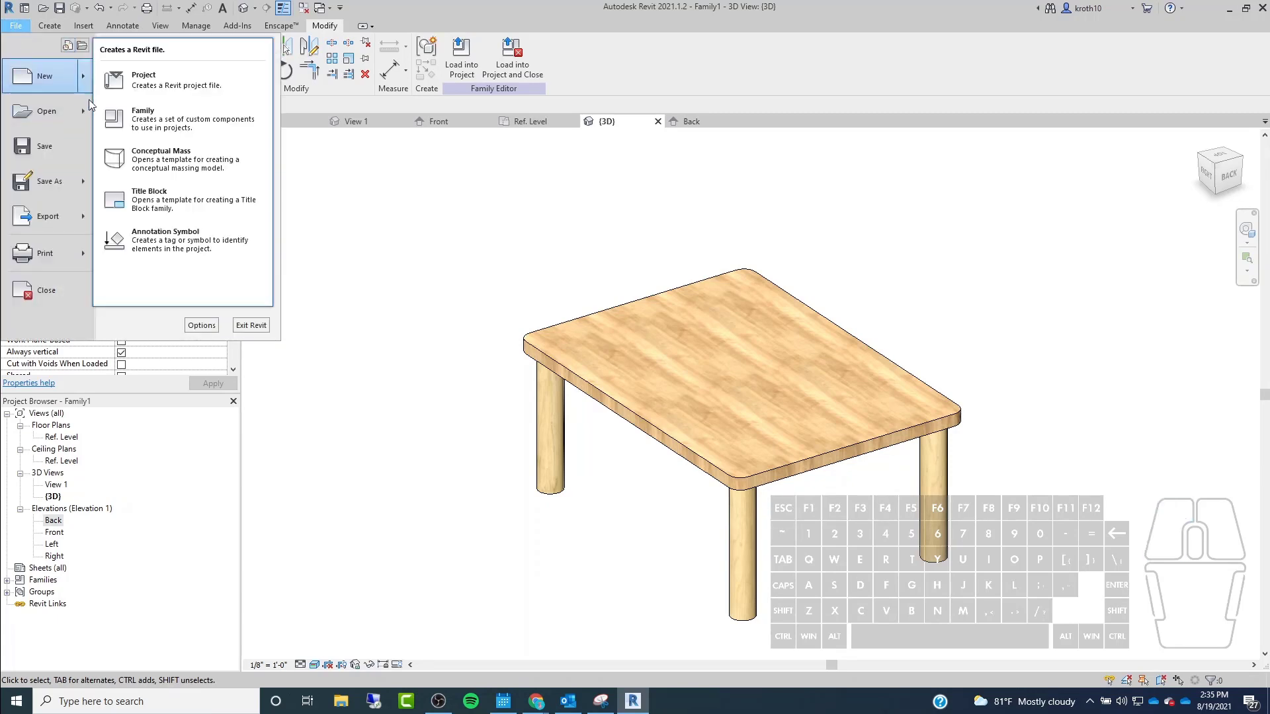
{"action": "left_click", "coordinate": [166, 96]}
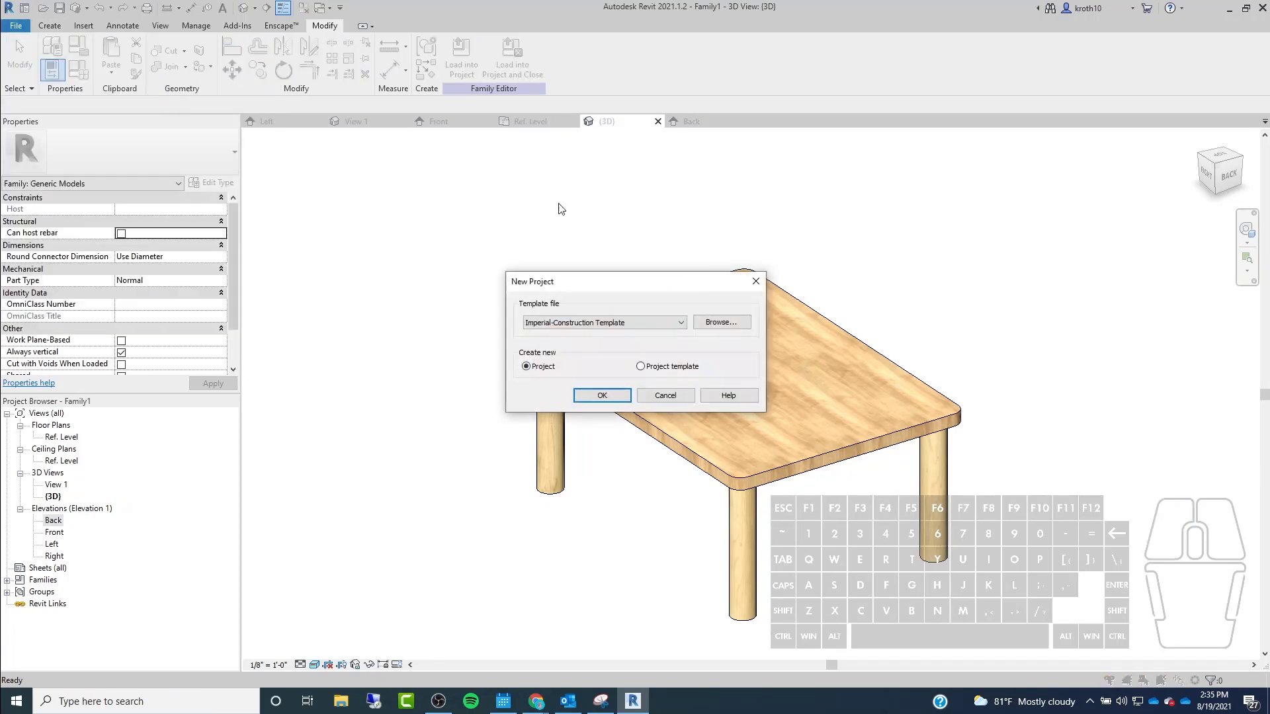
{"action": "left_click", "coordinate": [668, 323]}
{"action": "left_click", "coordinate": [608, 352]}
{"action": "left_click", "coordinate": [608, 395]}
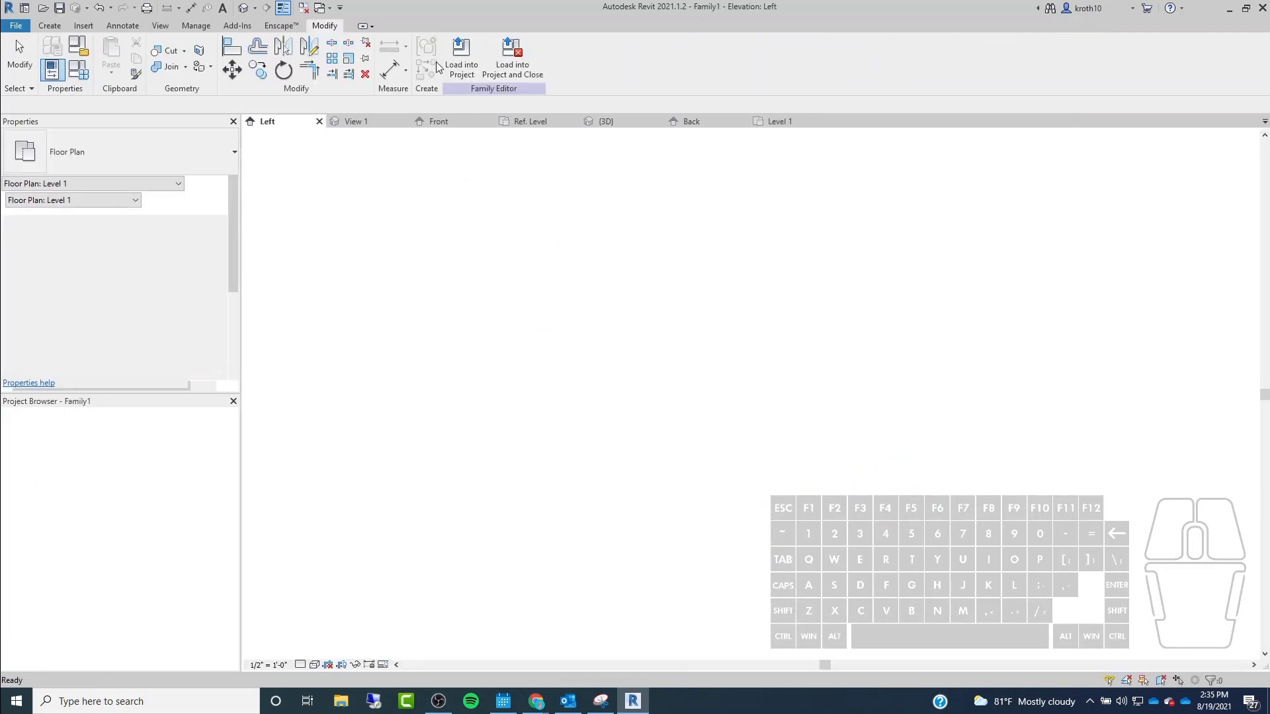
Load the table family into the new project and place one 4' x 4' table between the elevation markers on Level 1.
{"action": "left_click", "coordinate": [461, 60]}
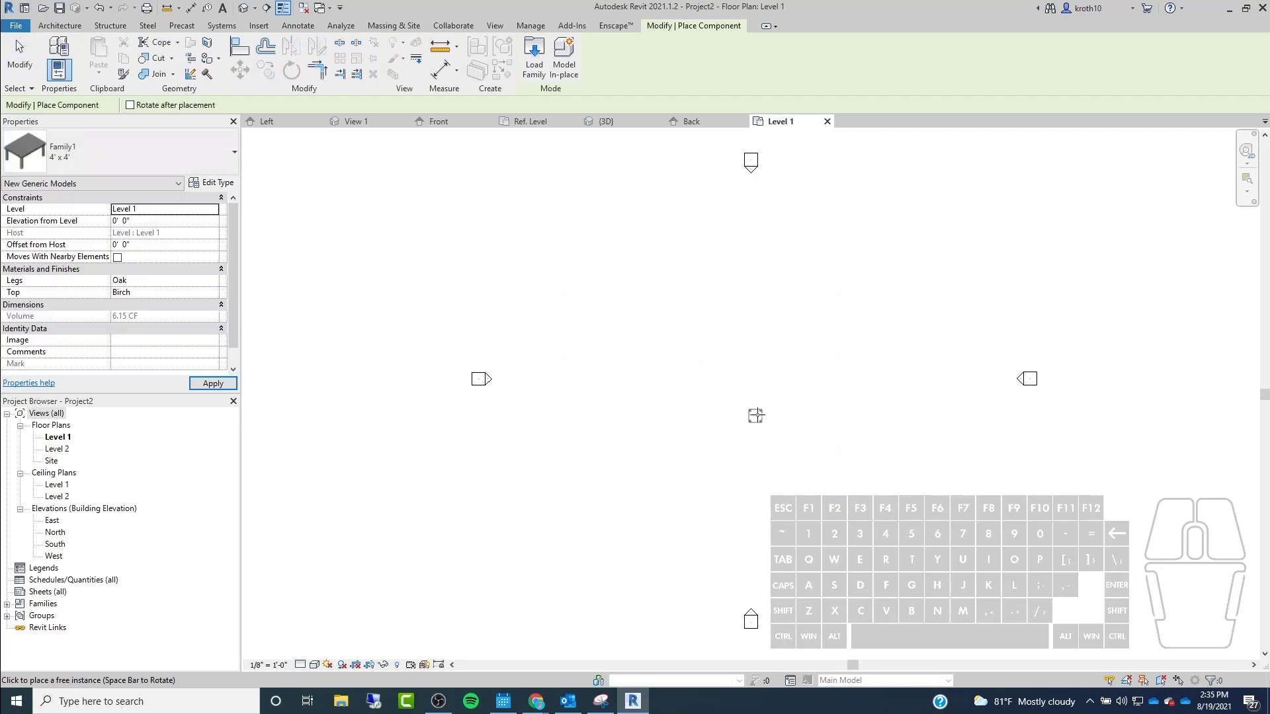
{"action": "left_click", "coordinate": [734, 357]}
{"action": "key", "text": "Escape"}
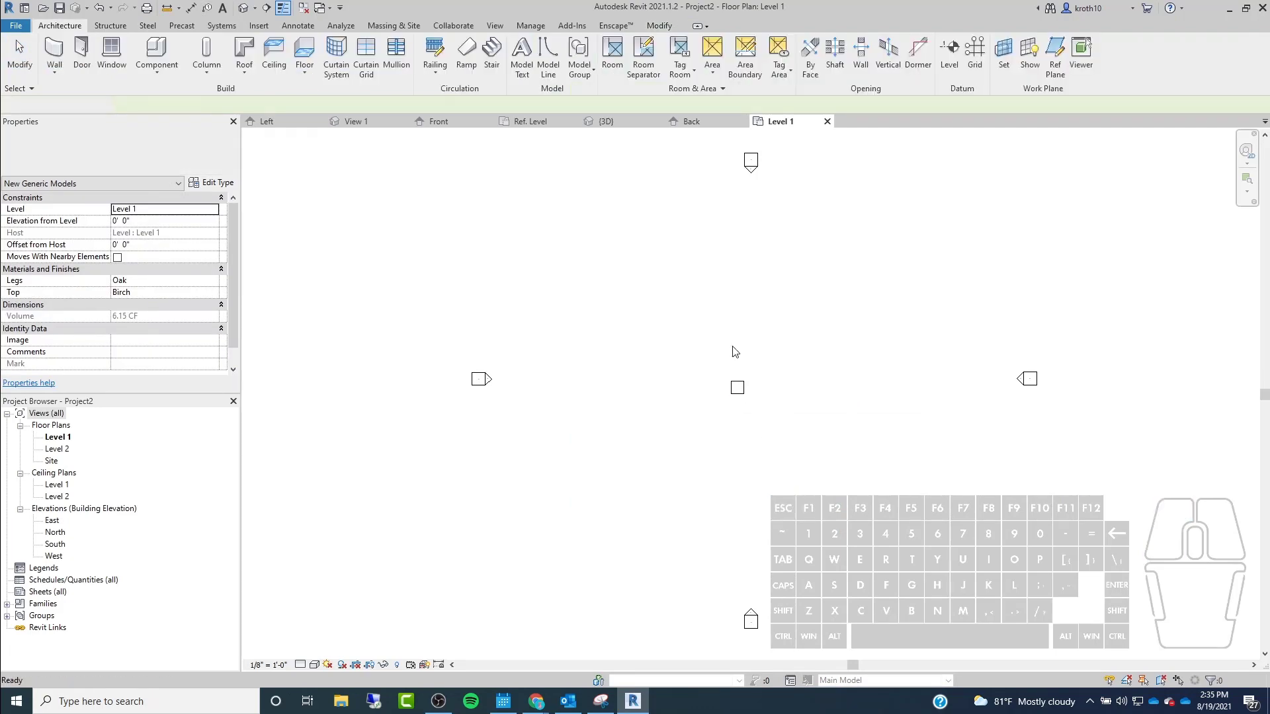
Open the project's default 3D view and display the placed table in the Realistic visual style.
{"action": "scroll", "coordinate": [737, 377], "scroll_direction": "up", "scroll_amount": 5}
{"action": "middle_click_drag", "start_coordinate": [604, 331], "coordinate": [785, 287]}
{"action": "scroll", "coordinate": [785, 286], "scroll_direction": "up", "scroll_amount": 3}
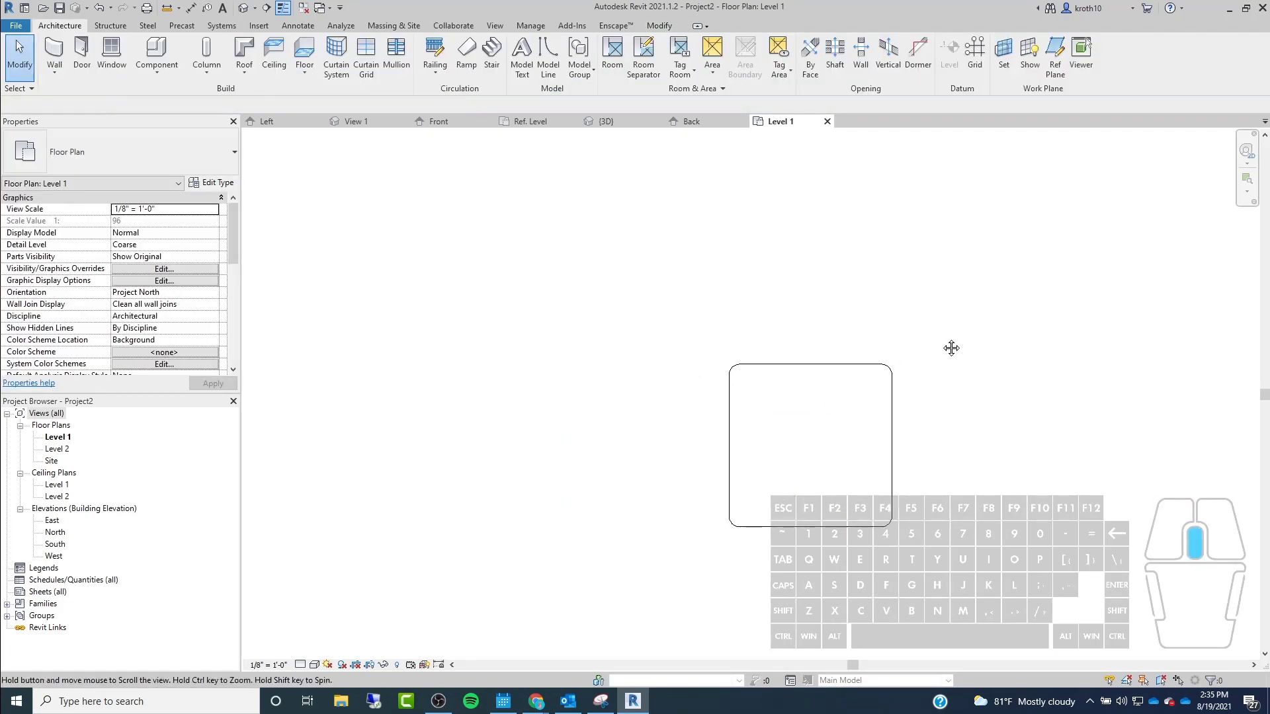
{"action": "middle_click_drag", "start_coordinate": [952, 346], "coordinate": [793, 292]}
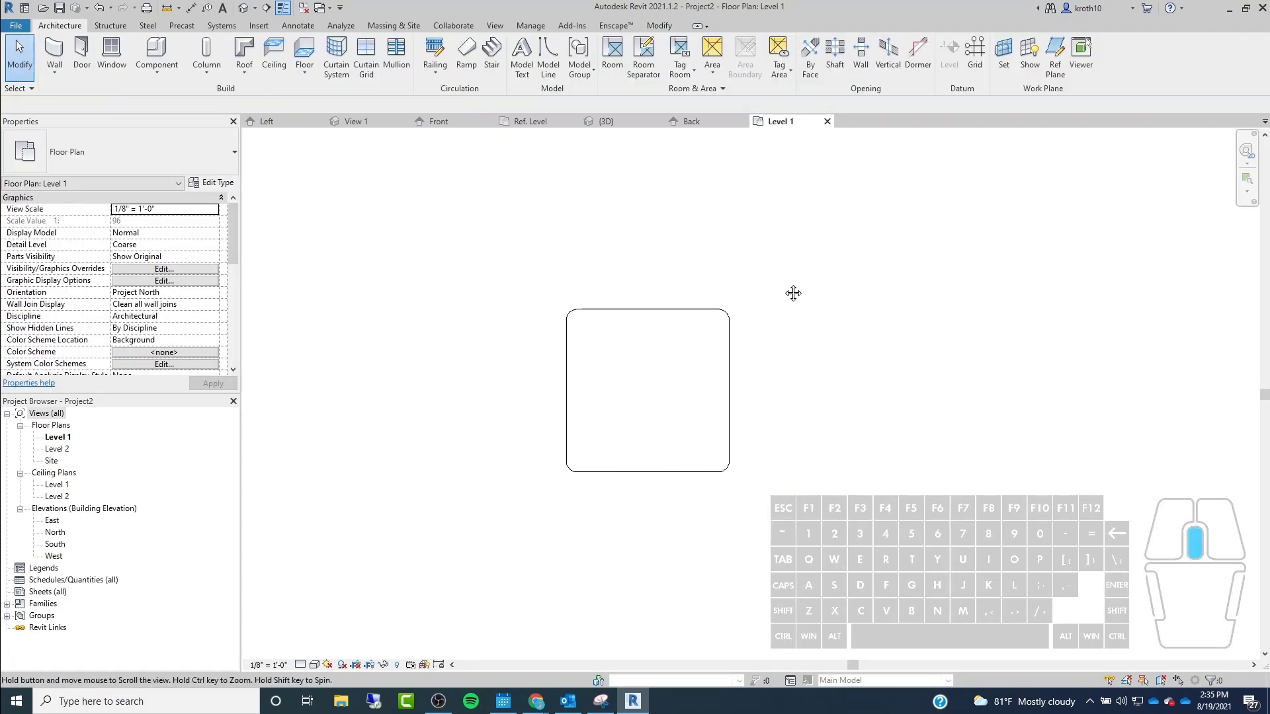
{"action": "left_click", "coordinate": [673, 316]}
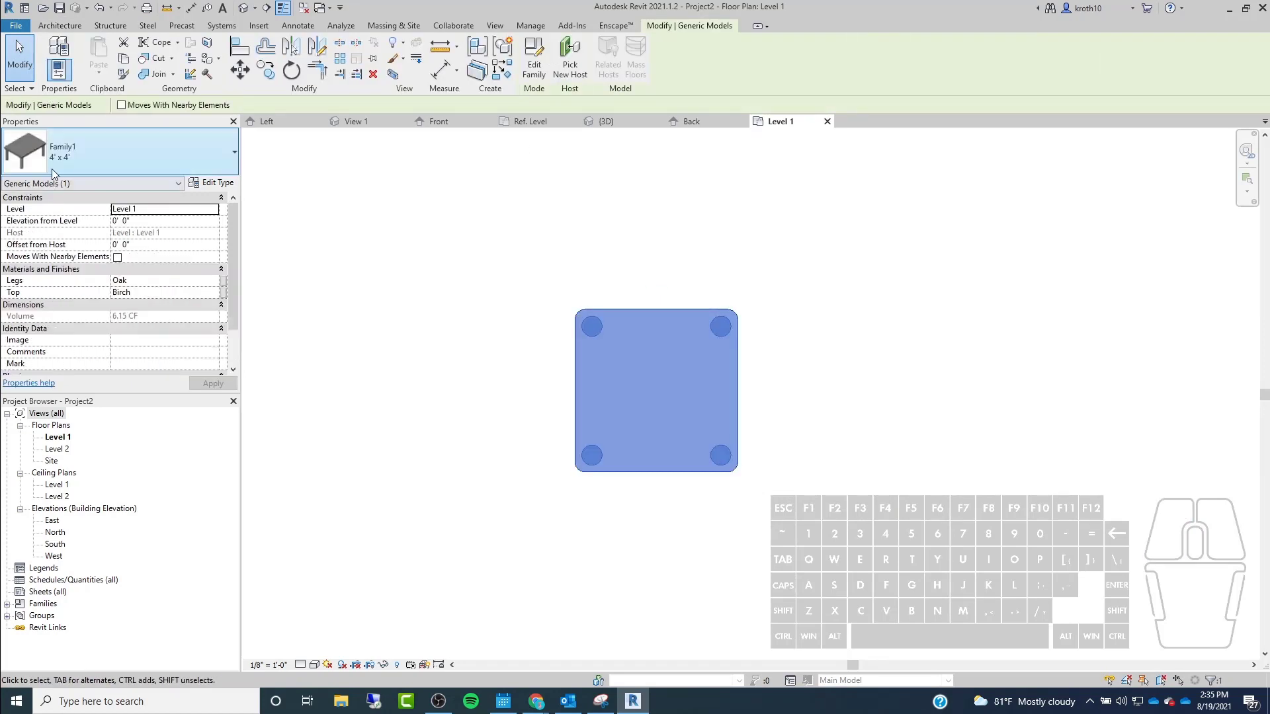
{"action": "left_click", "coordinate": [243, 7]}
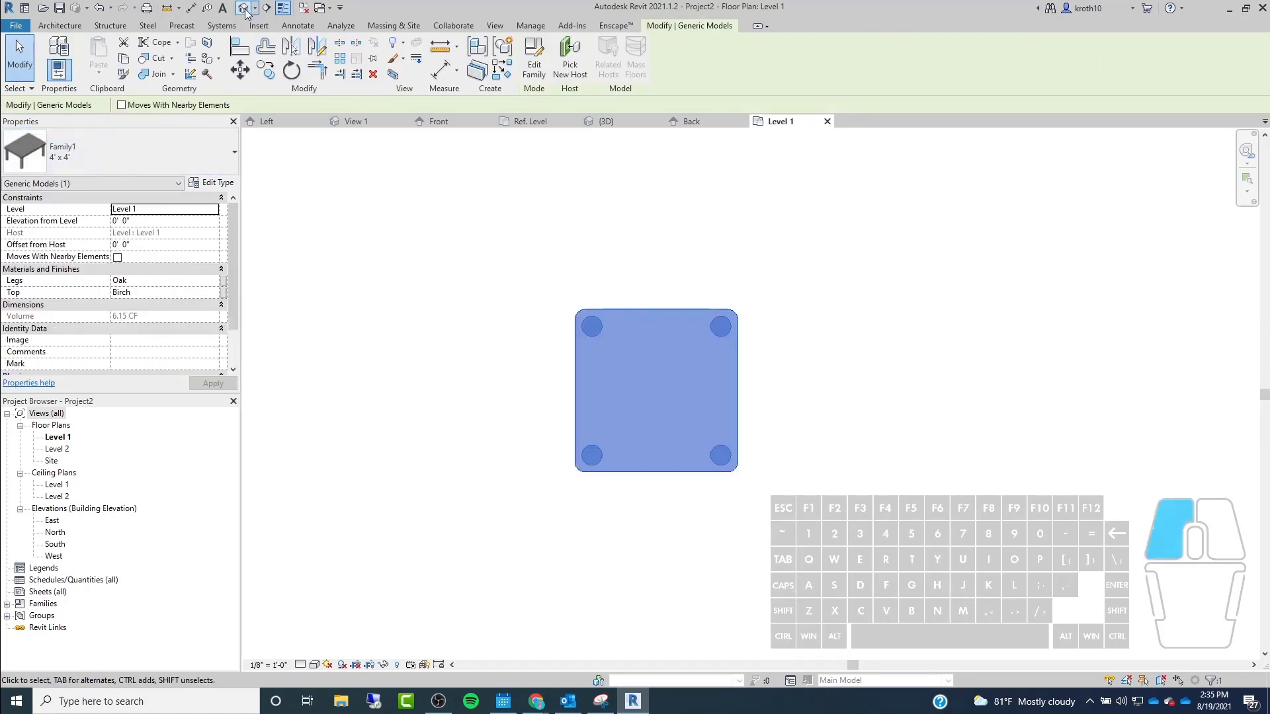
{"action": "scroll", "coordinate": [745, 403], "scroll_direction": "up", "scroll_amount": 5}
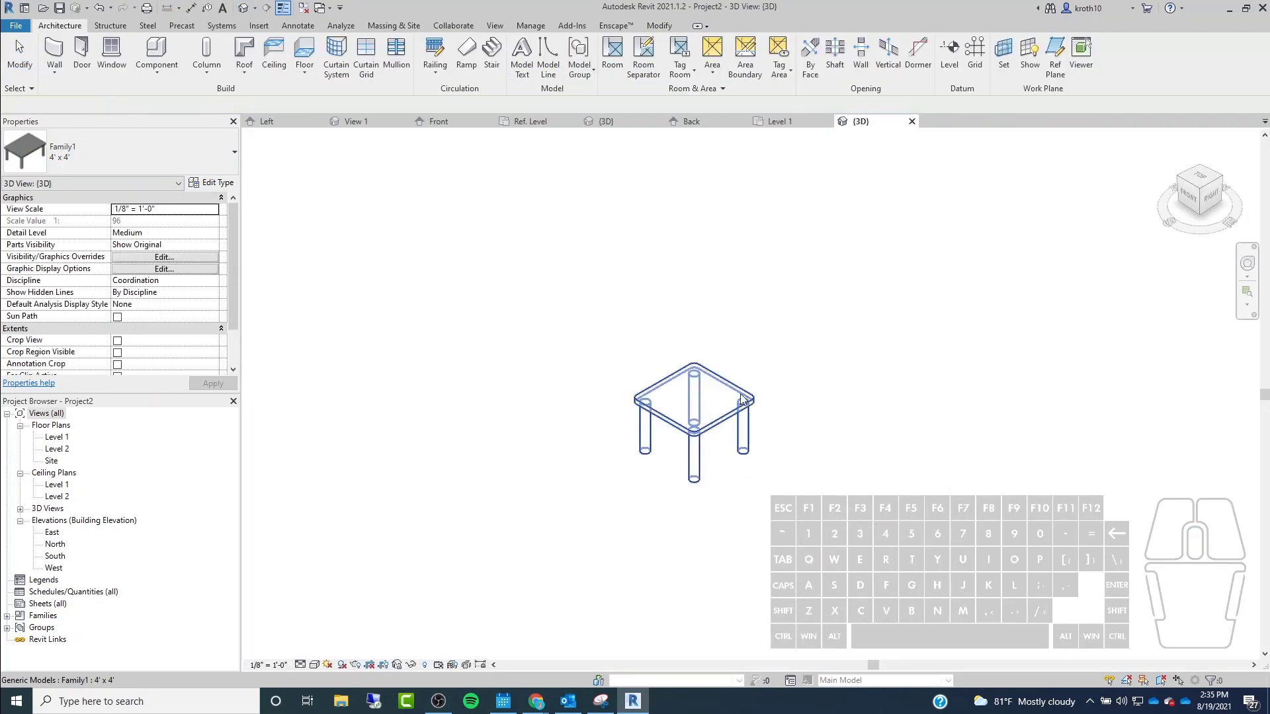
{"action": "left_click", "coordinate": [315, 665]}
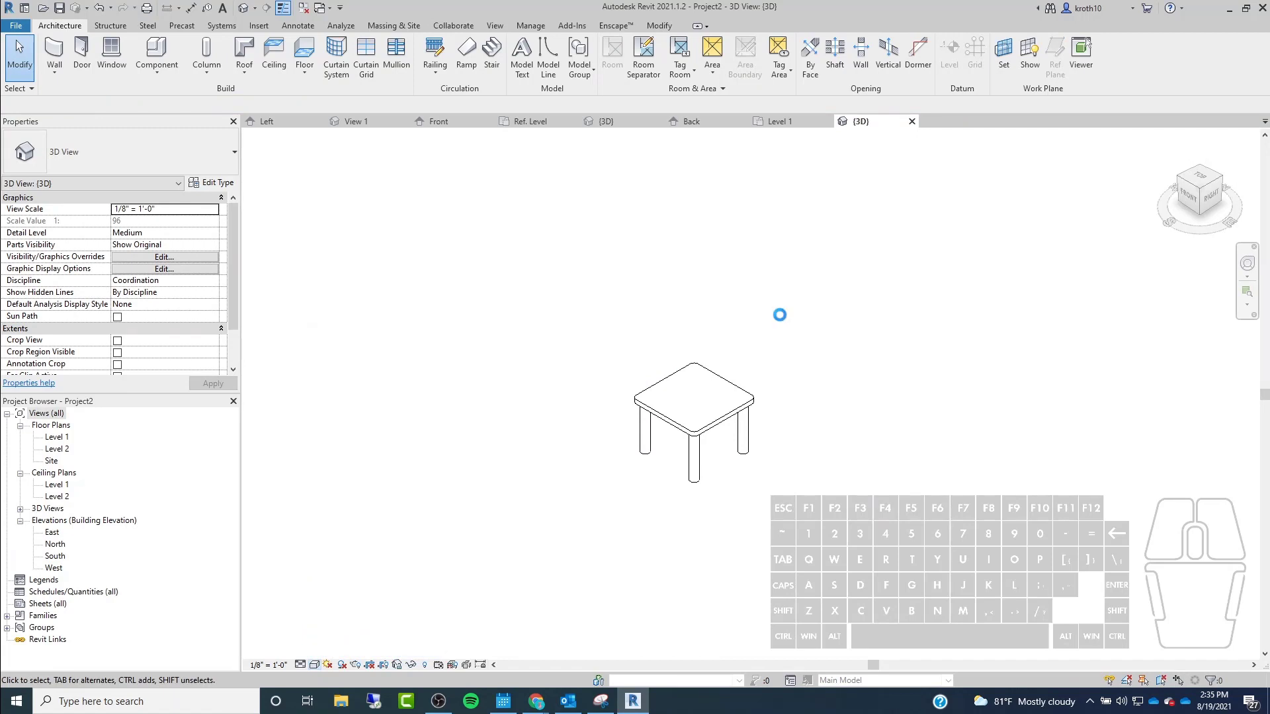
{"action": "scroll", "coordinate": [690, 414], "scroll_direction": "up", "scroll_amount": 5}
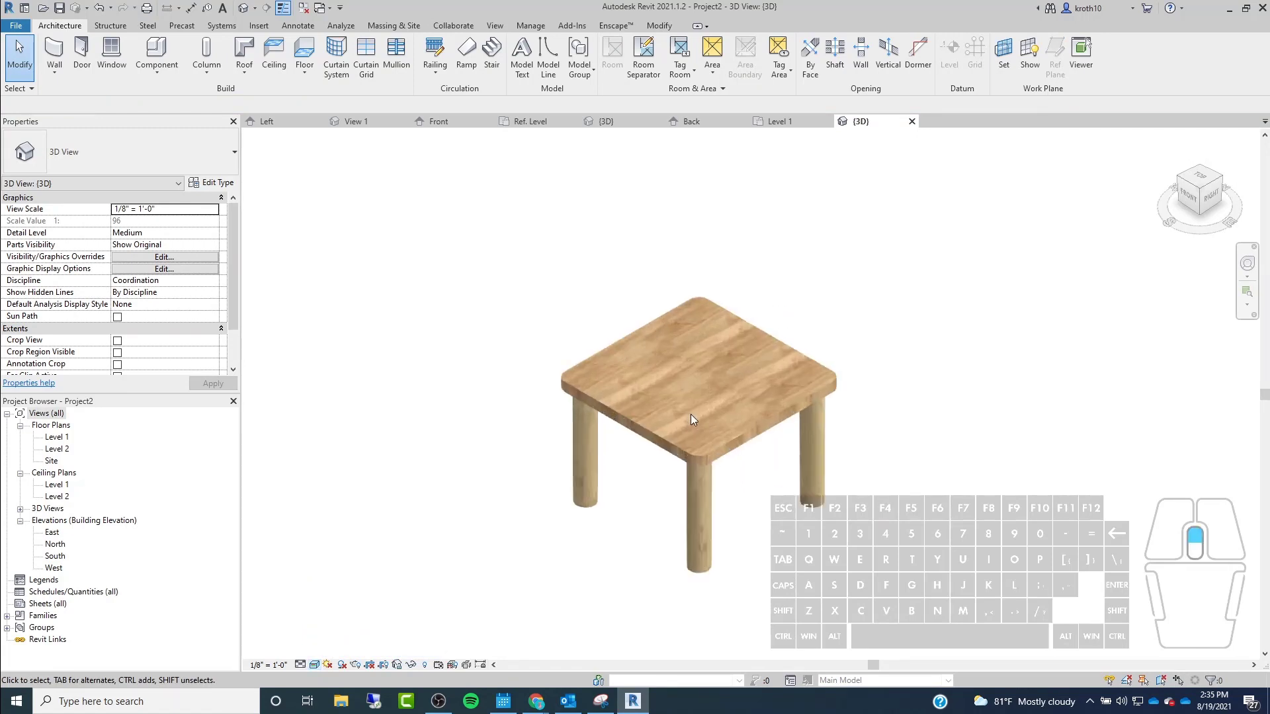
{"action": "middle_click_drag", "start_coordinate": [817, 411], "coordinate": [825, 344]}
{"action": "scroll", "coordinate": [820, 344], "scroll_direction": "down", "scroll_amount": 2}
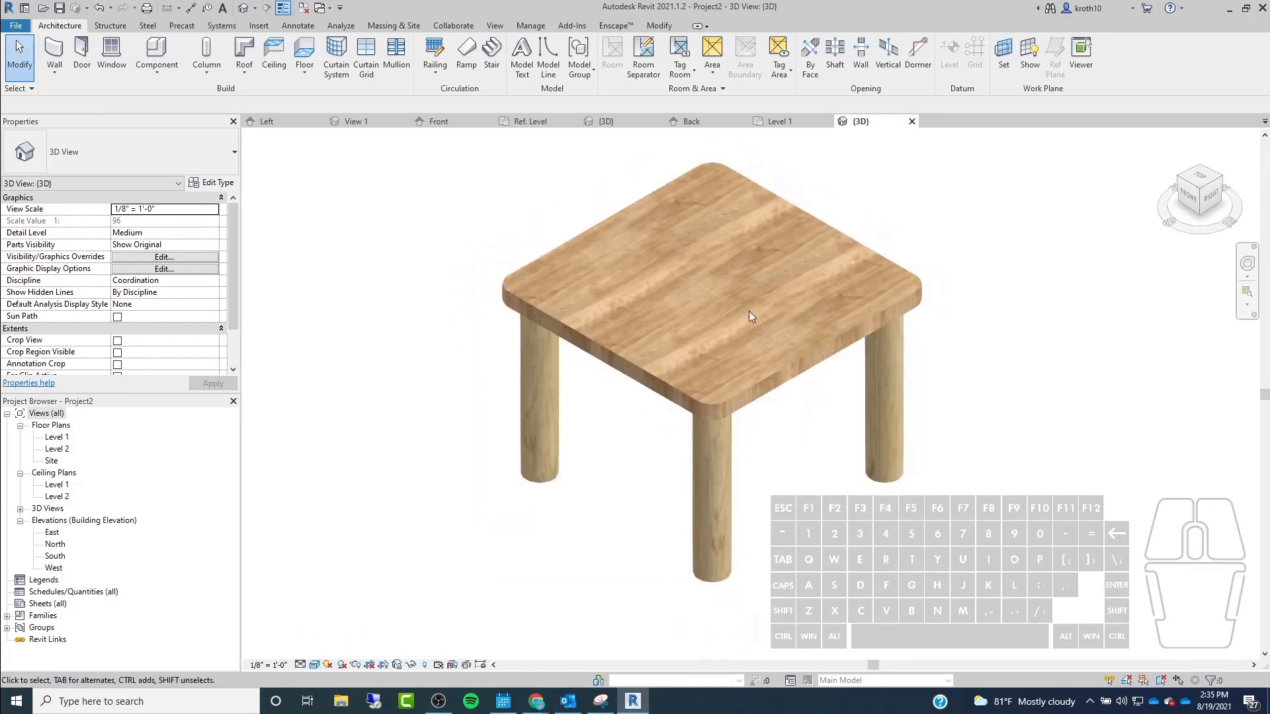
Switch the placed table to the 5' x 5' type through its type properties.
{"action": "left_click", "coordinate": [431, 161]}
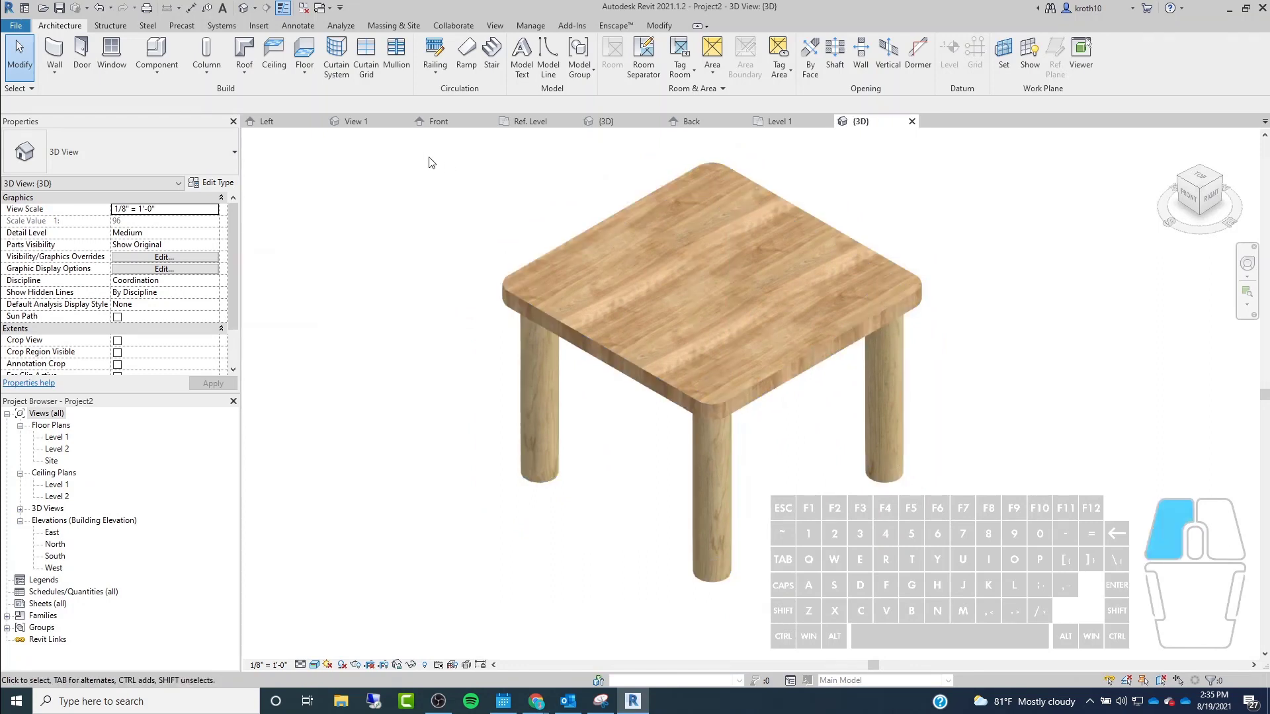
{"action": "left_click", "coordinate": [535, 295]}
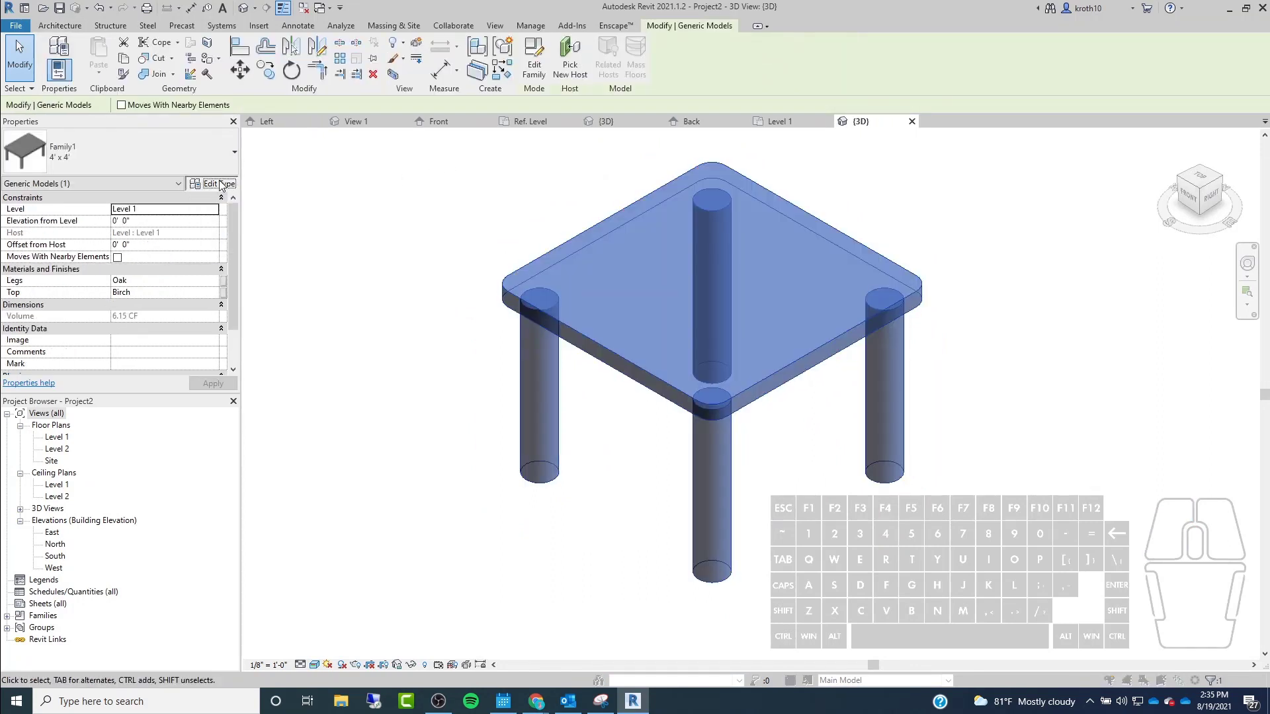
{"action": "left_click", "coordinate": [210, 183]}
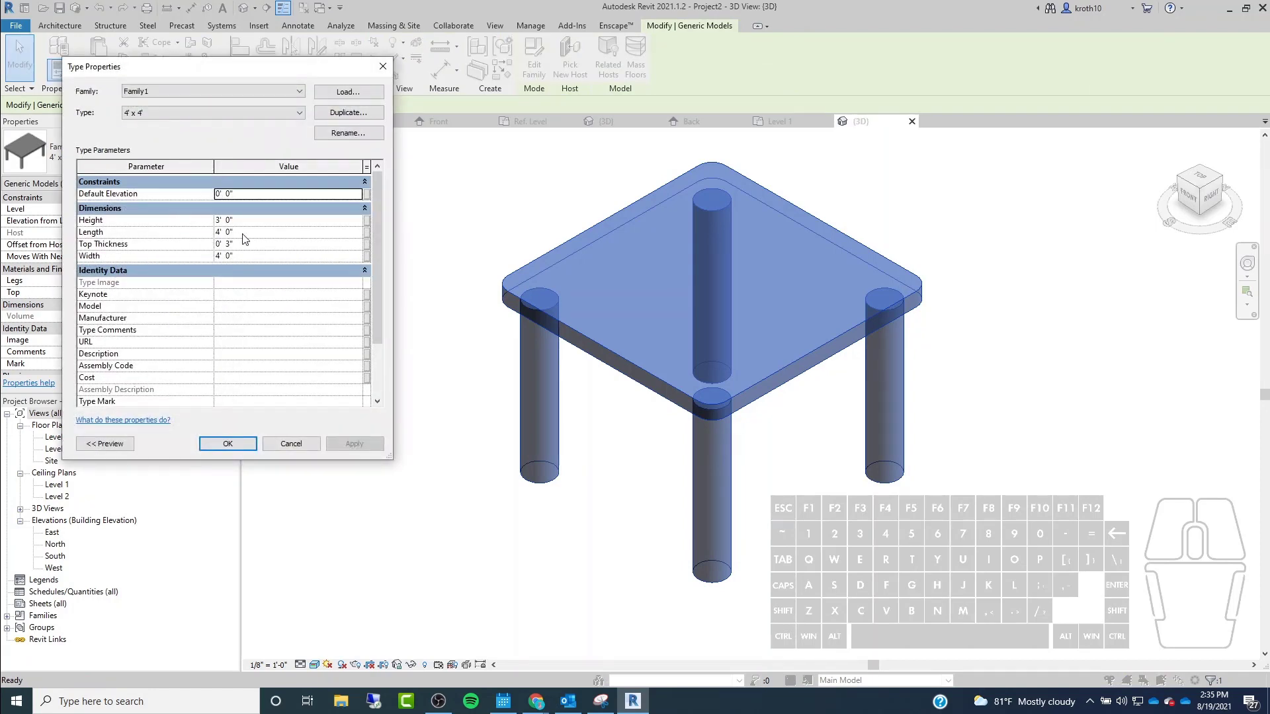
{"action": "left_click", "coordinate": [225, 111]}
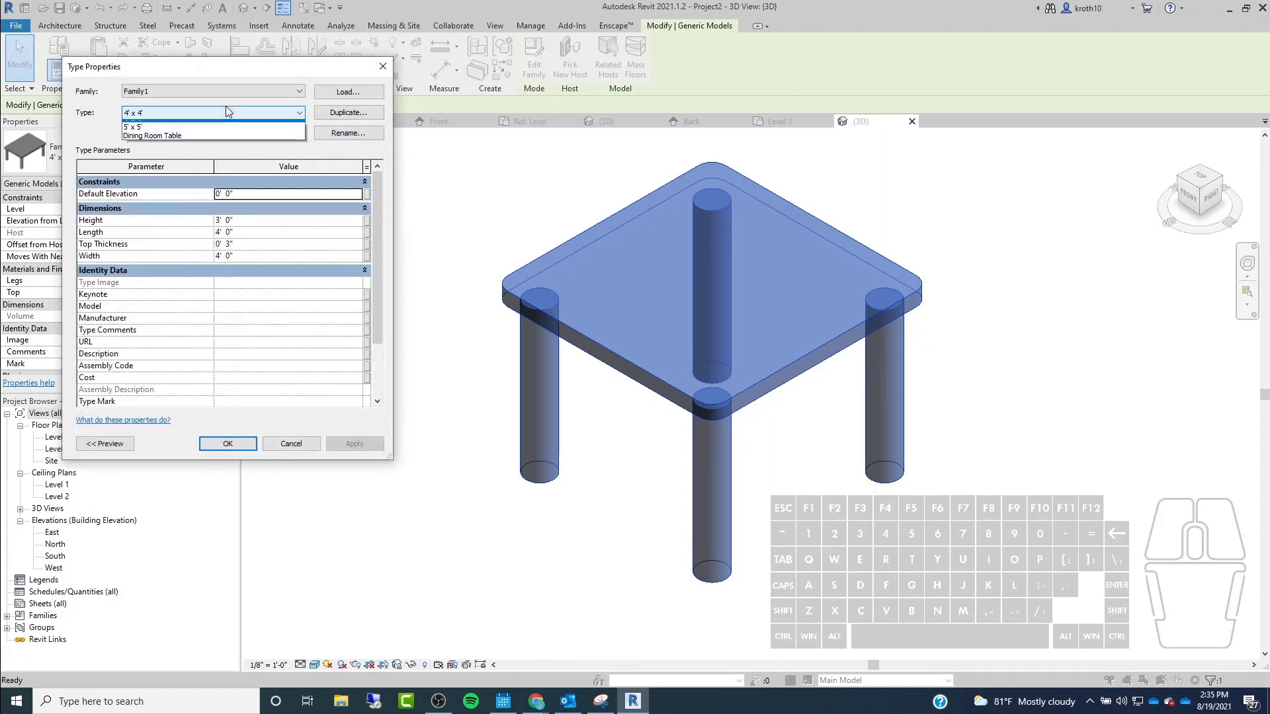
{"action": "left_click", "coordinate": [218, 129]}
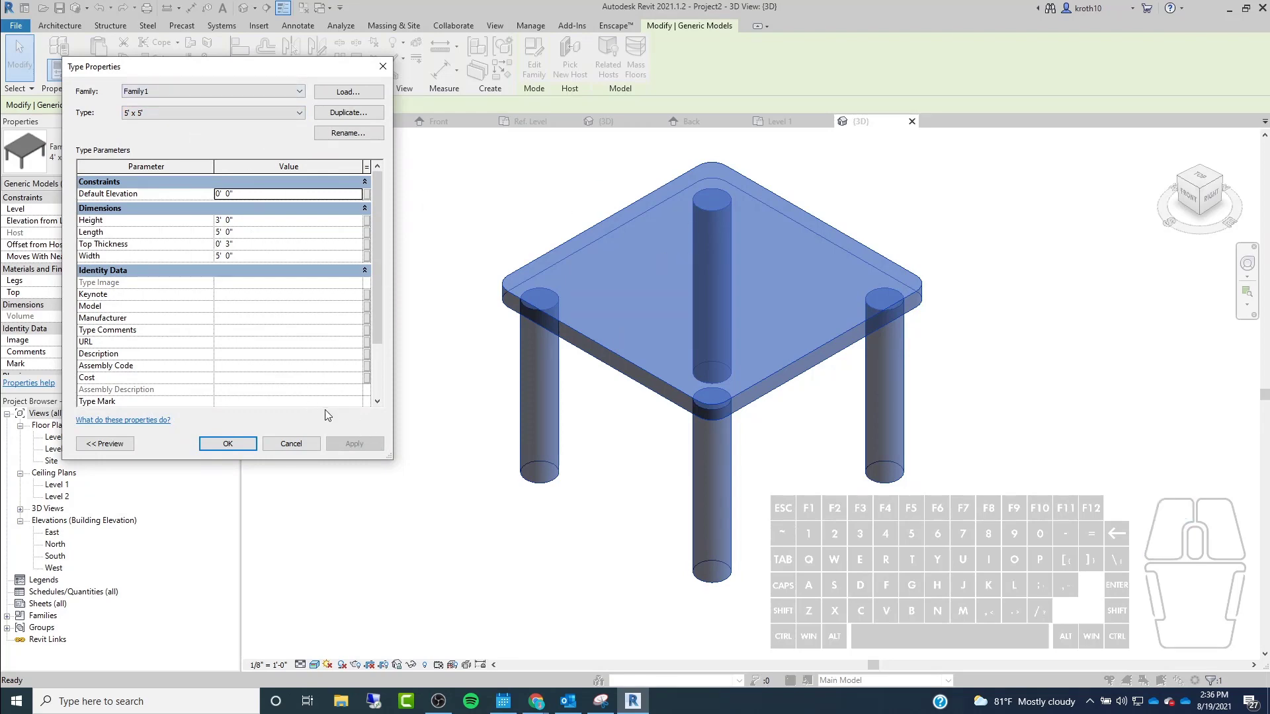
{"action": "left_click", "coordinate": [242, 443]}
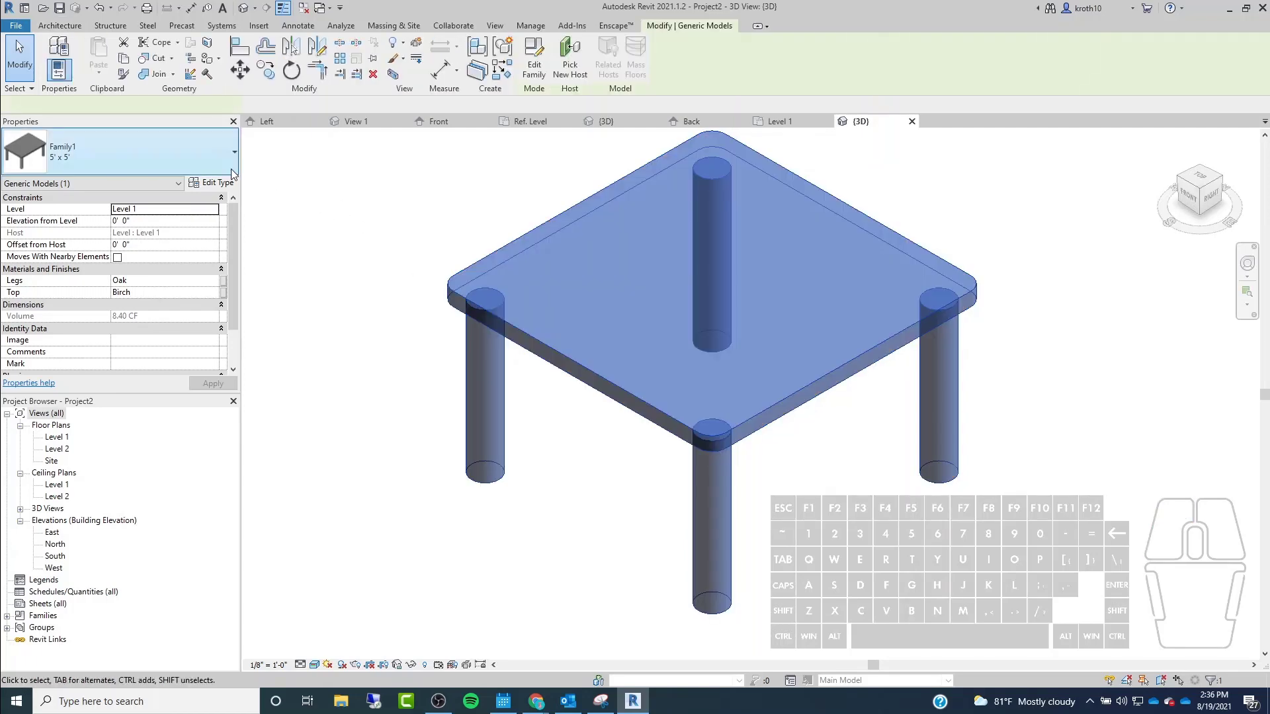
Change the placed table's type to Dining Room Table and deselect it.
{"action": "left_click", "coordinate": [122, 158]}
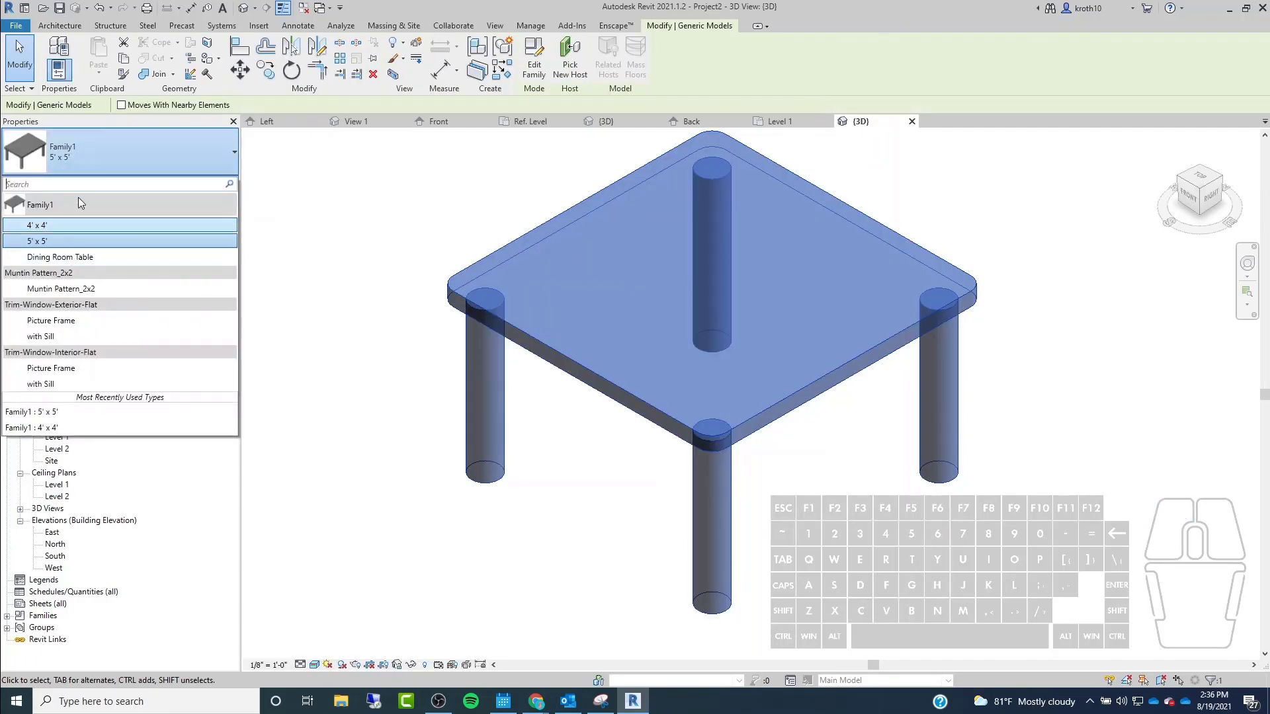
{"action": "left_click", "coordinate": [101, 259]}
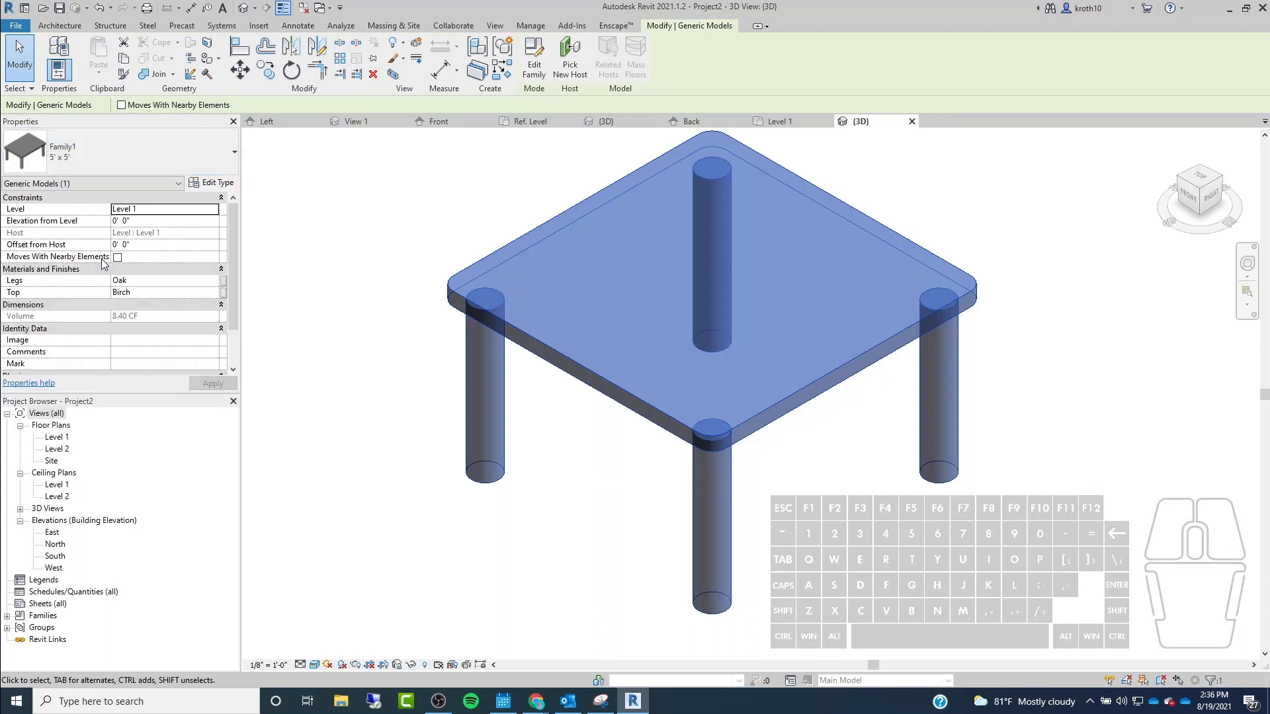
{"action": "scroll", "coordinate": [605, 376], "scroll_direction": "down", "scroll_amount": 3}
{"action": "left_click", "coordinate": [732, 440]}
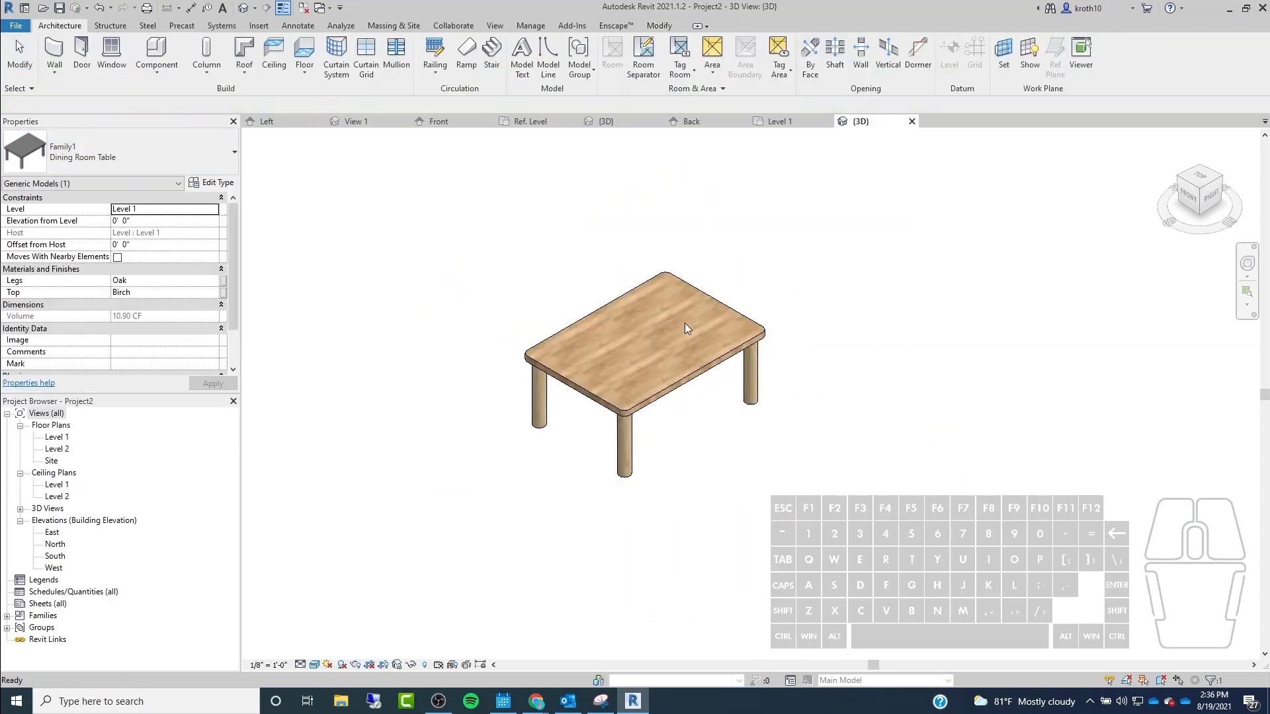
Examine the dining table's proportions, legs and wood materials from several sides in the 3D view.
{"action": "middle_click_drag", "start_coordinate": [903, 255], "coordinate": [806, 150], "text": "shift"}
{"action": "scroll", "coordinate": [593, 322], "scroll_direction": "up", "scroll_amount": 4}
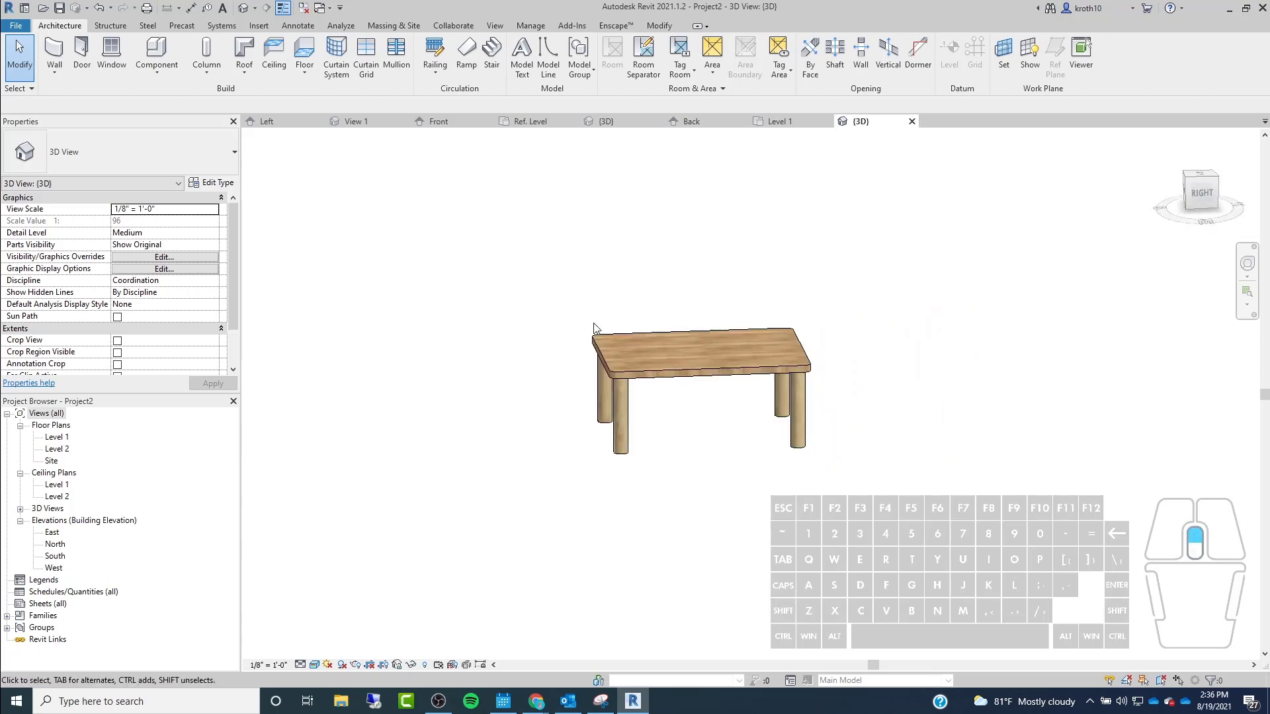
{"action": "middle_click_drag", "start_coordinate": [598, 324], "coordinate": [838, 493], "text": "shift"}
{"action": "scroll", "coordinate": [860, 189], "scroll_direction": "down", "scroll_amount": 3}
{"action": "middle_click_drag", "start_coordinate": [699, 412], "coordinate": [859, 377], "text": "shift"}
{"action": "scroll", "coordinate": [955, 351], "scroll_direction": "up", "scroll_amount": 3}
{"action": "middle_click_drag", "start_coordinate": [1057, 359], "coordinate": [977, 304]}
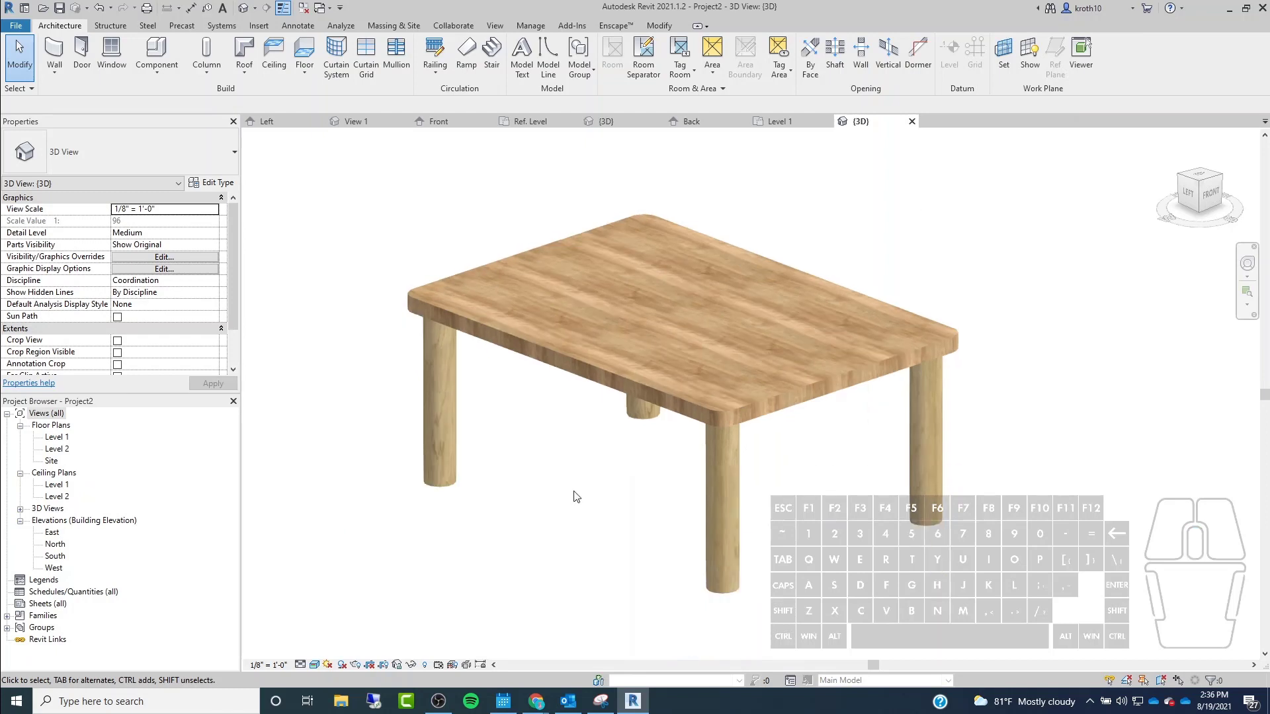
{"action": "scroll", "coordinate": [595, 463], "scroll_direction": "up", "scroll_amount": 2}
{"action": "scroll", "coordinate": [630, 434], "scroll_direction": "down", "scroll_amount": 1}
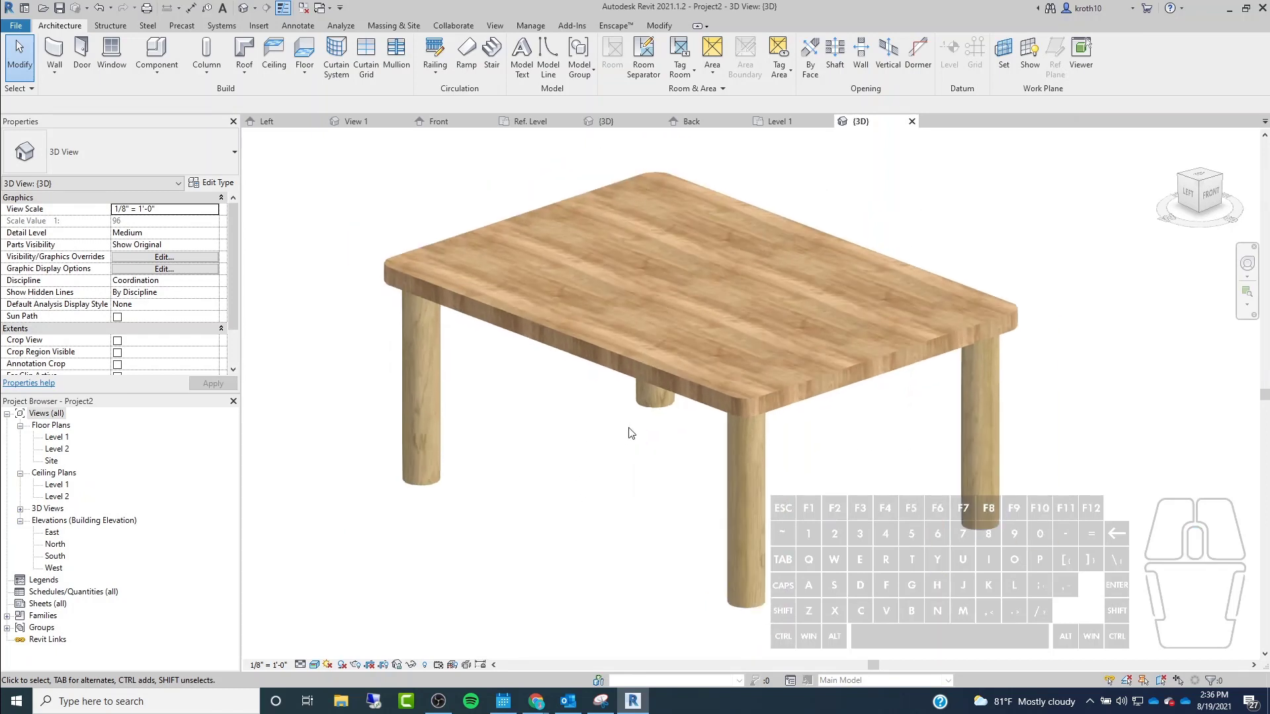